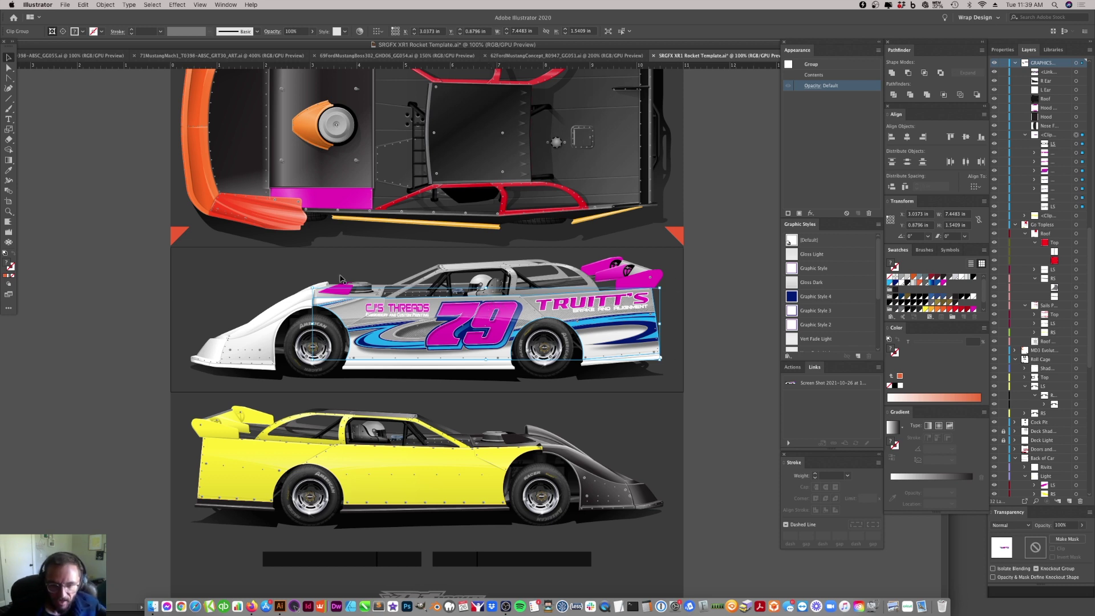
# - Duplicate the clipped side graphics of the template car onto the empty canvas beside the artboard
pyautogui.scroll(-1, 448, 371)
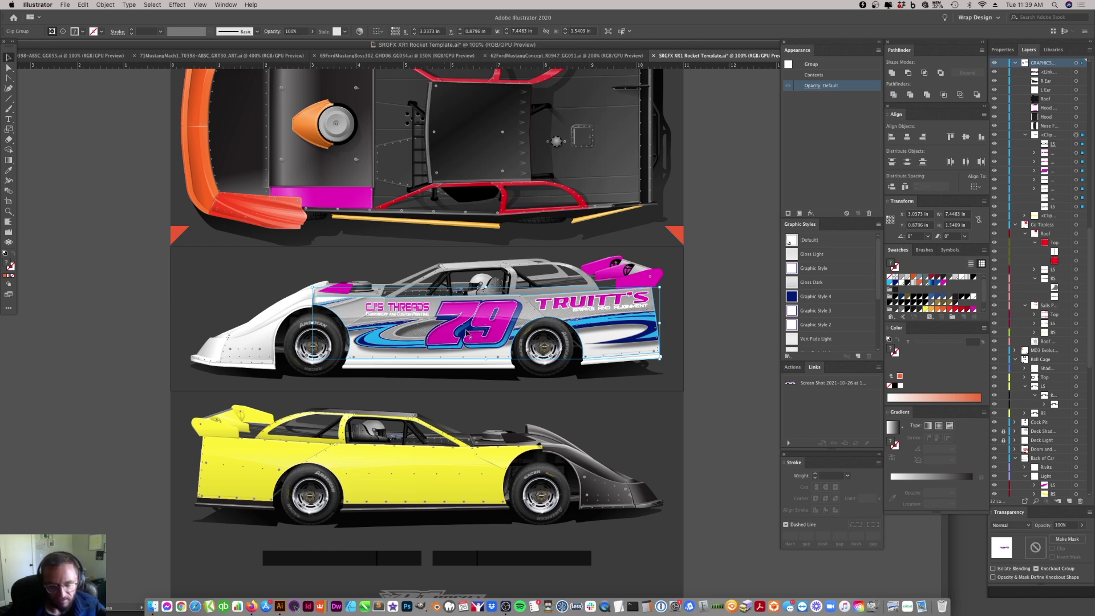
pyautogui.hscroll(5, 466, 335)
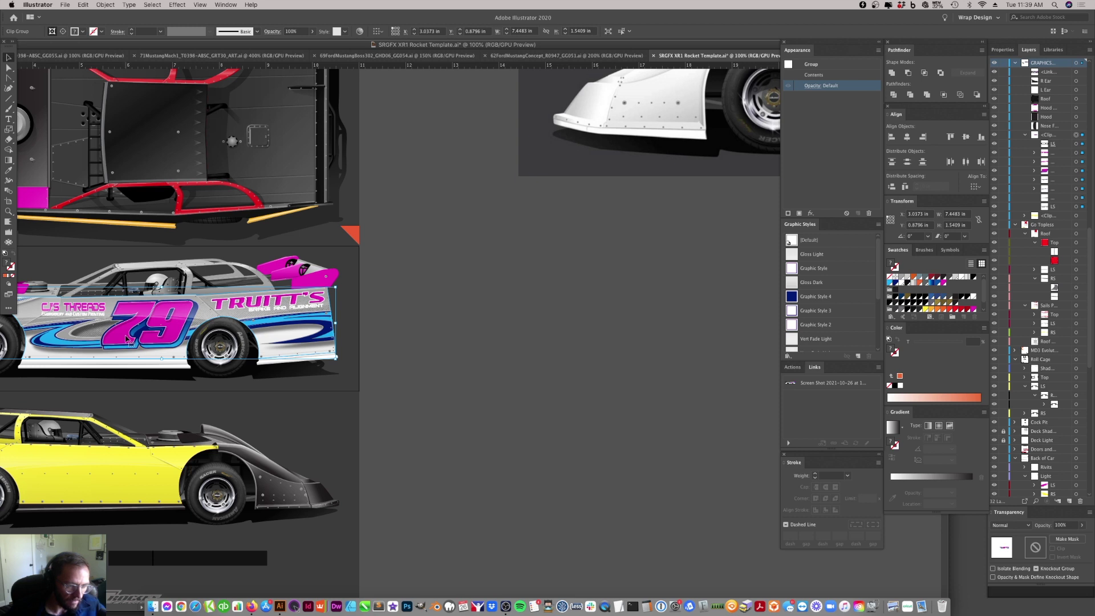
pyautogui.click(536, 329)
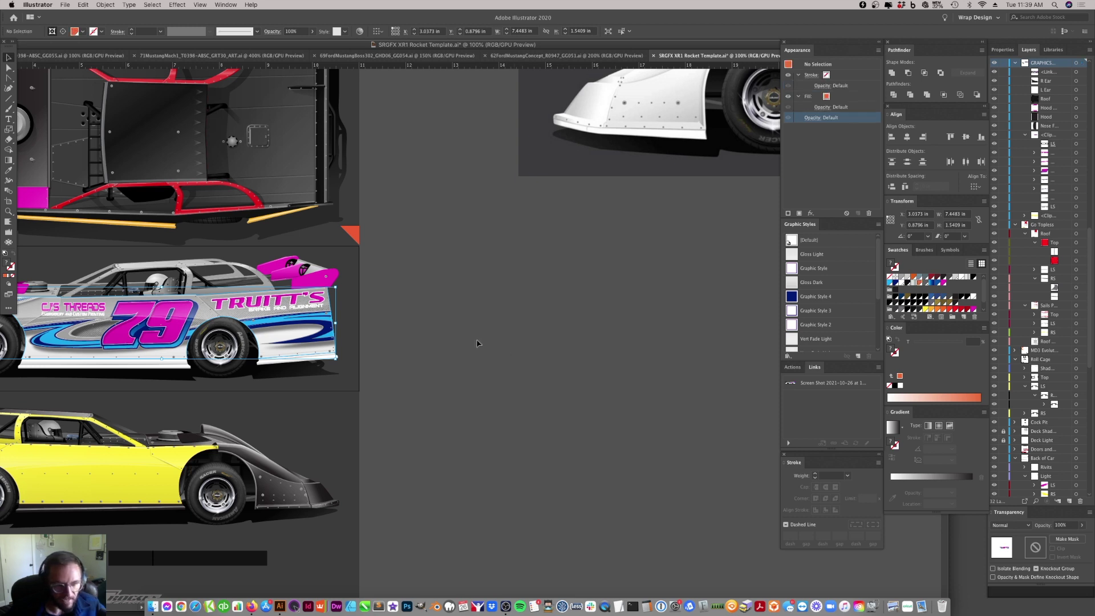
pyautogui.click(275, 326)
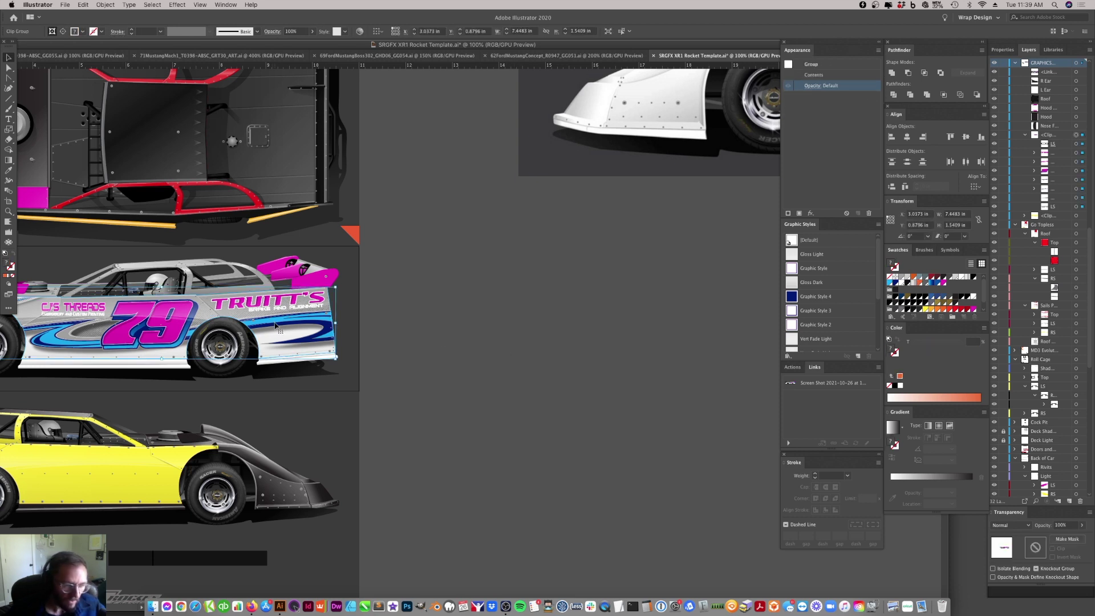
pyautogui.moveTo(275, 326); pyautogui.dragTo(685, 323)
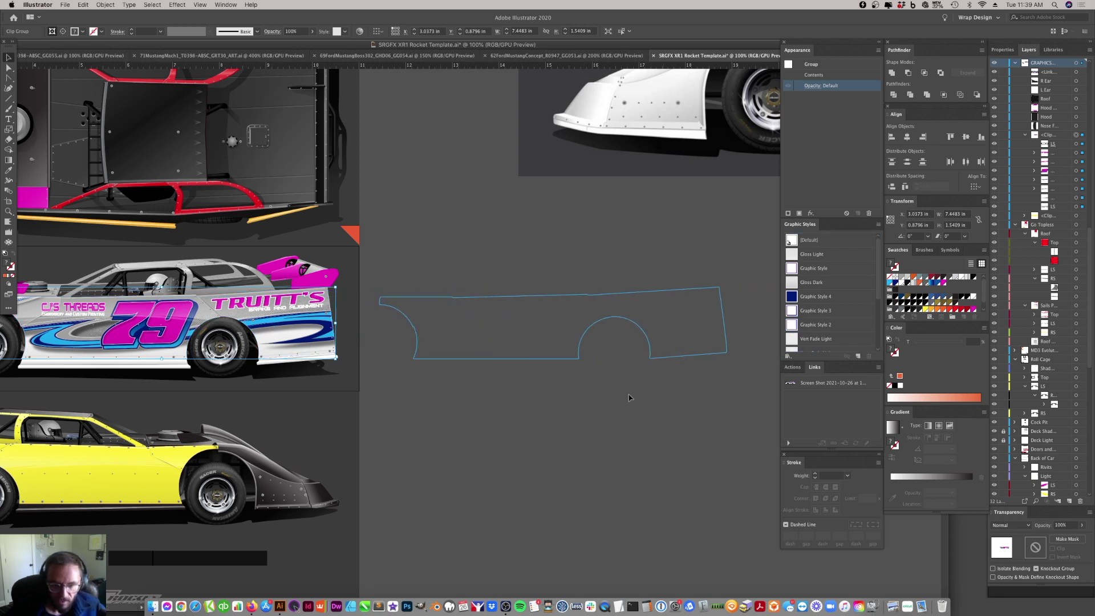
pyautogui.click(584, 432)
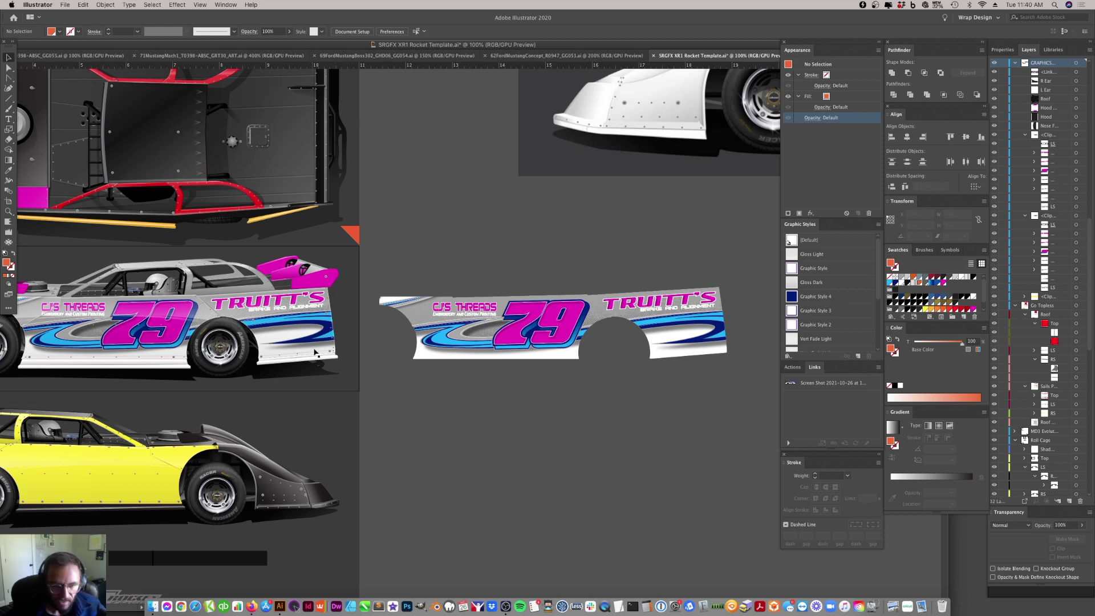
# - Scale down the reference screenshot of the finished car and place it just above the duplicated side graphics
pyautogui.press('super+minus')
pyautogui.press('super+minus')
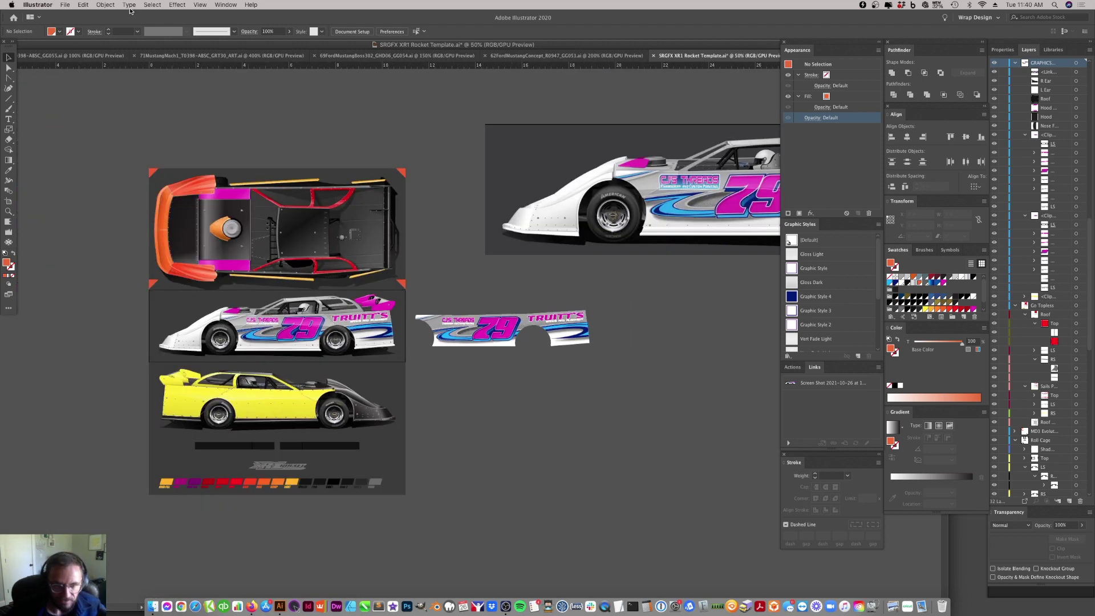
pyautogui.click(710, 129)
pyautogui.moveTo(710, 129); pyautogui.dragTo(559, 272)
pyautogui.moveTo(628, 266); pyautogui.dragTo(593, 266)
pyautogui.click(673, 298)
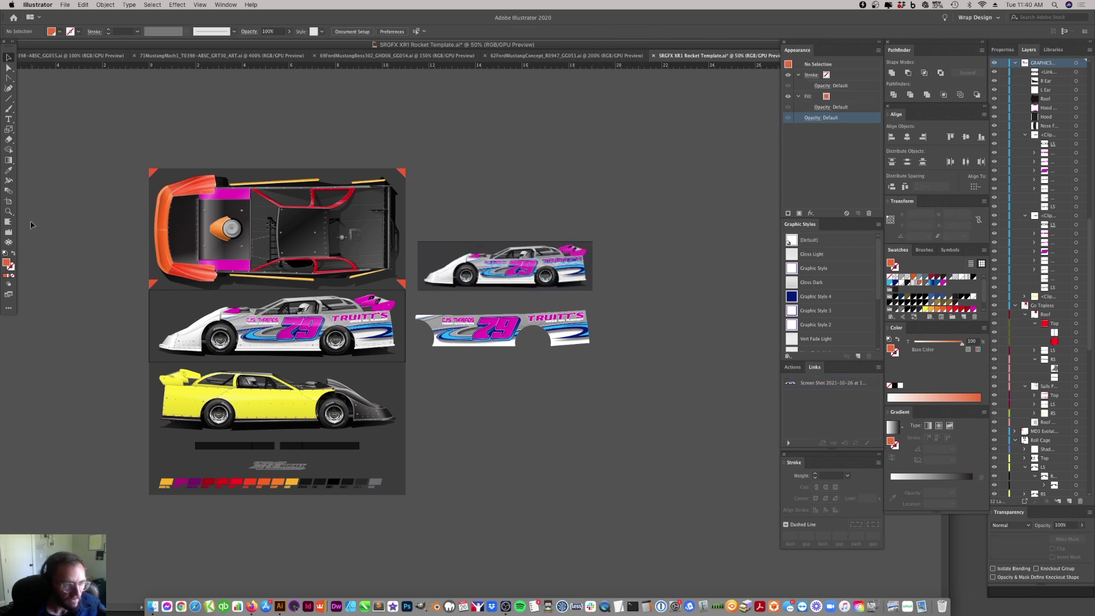
# - Examine the reference screenshot and the duplicated side graphics up close
pyautogui.click(8, 212)
pyautogui.click(561, 298)
pyautogui.click(489, 283)
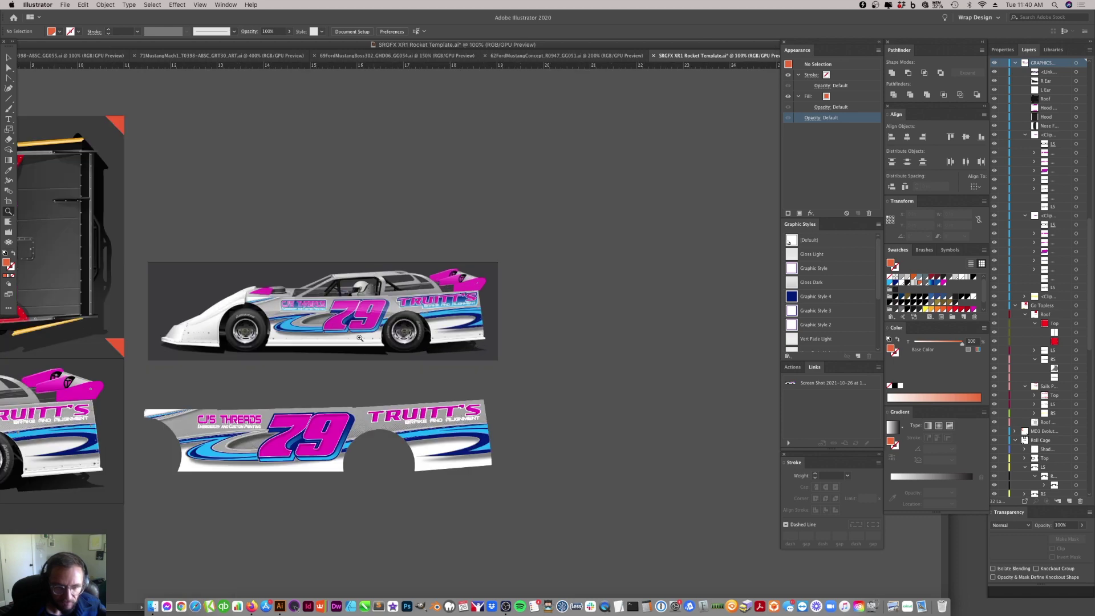
pyautogui.click(453, 310)
pyautogui.click(509, 332)
pyautogui.hscroll(5, 513, 337)
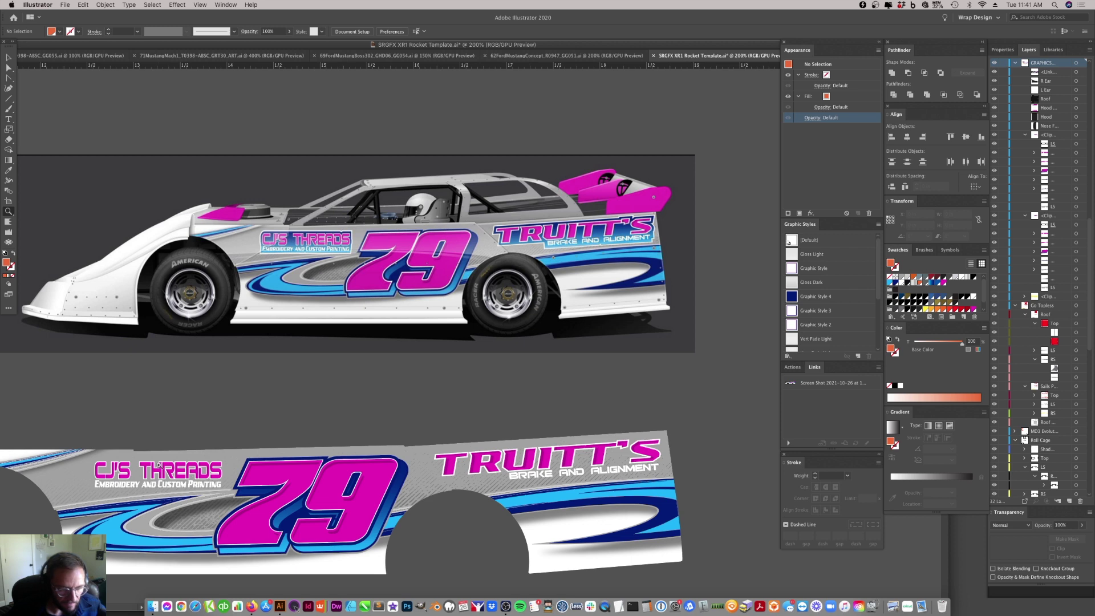
pyautogui.click(596, 322)
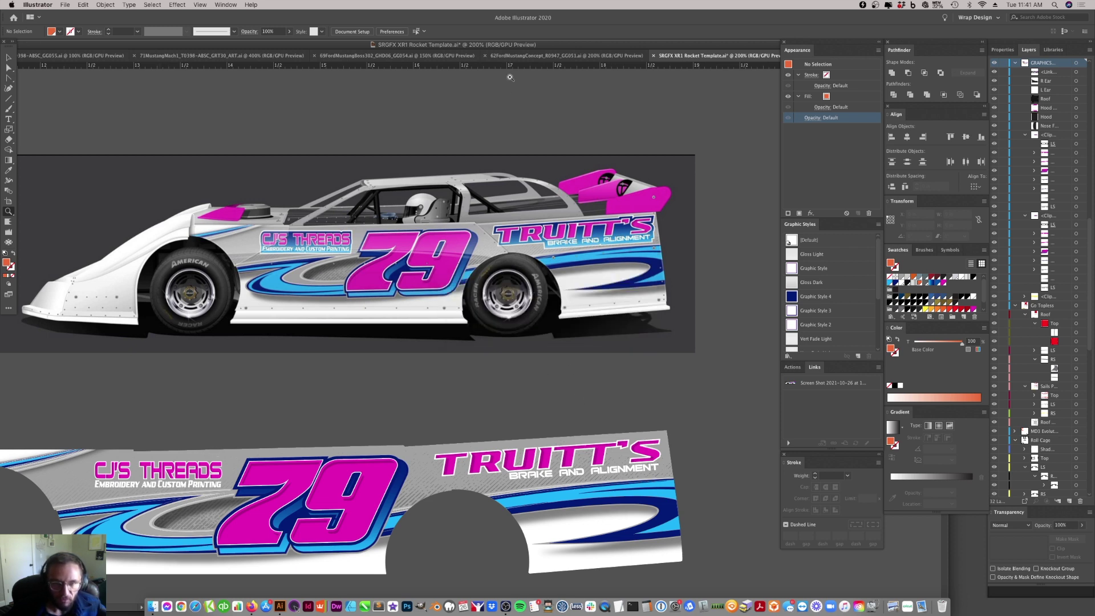
# - Close the other open Mustang documents without saving, keeping only the SRGFX XR1 Rocket Template file open
pyautogui.click(485, 55)
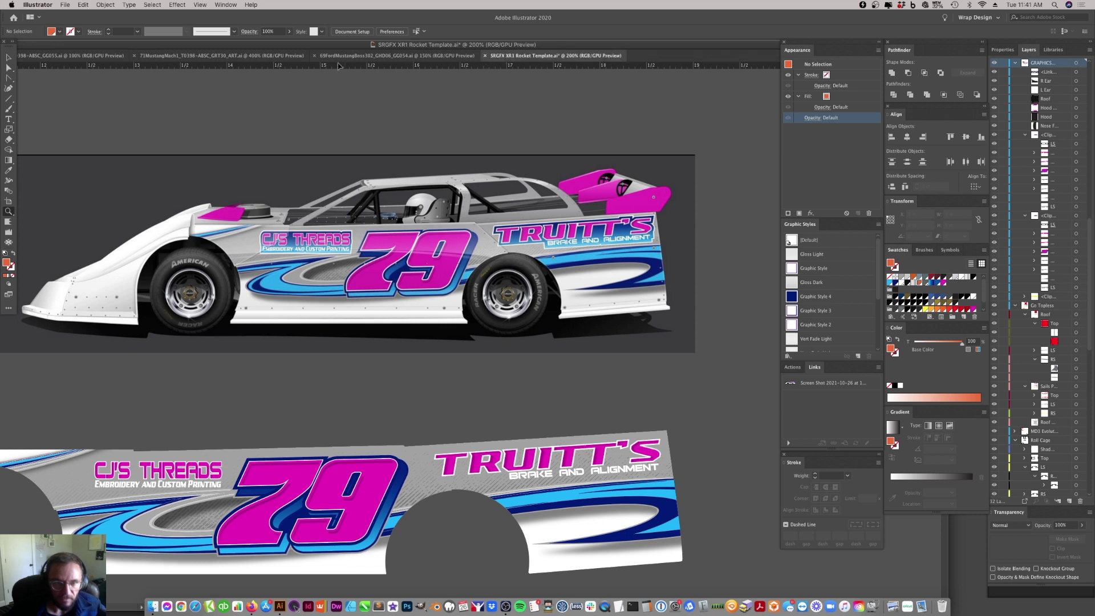
pyautogui.click(315, 55)
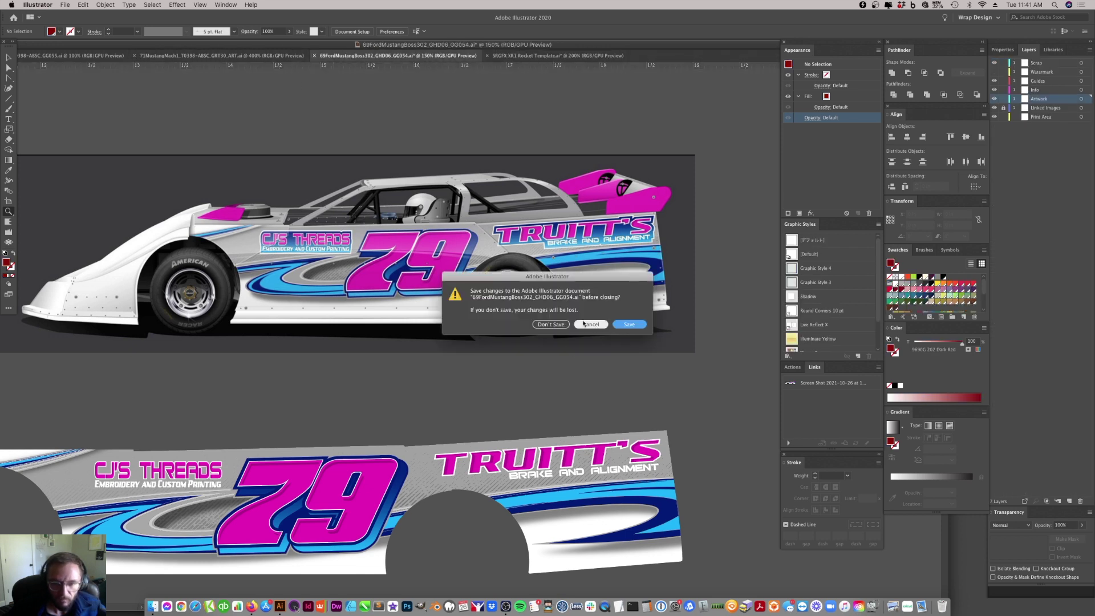
pyautogui.click(561, 325)
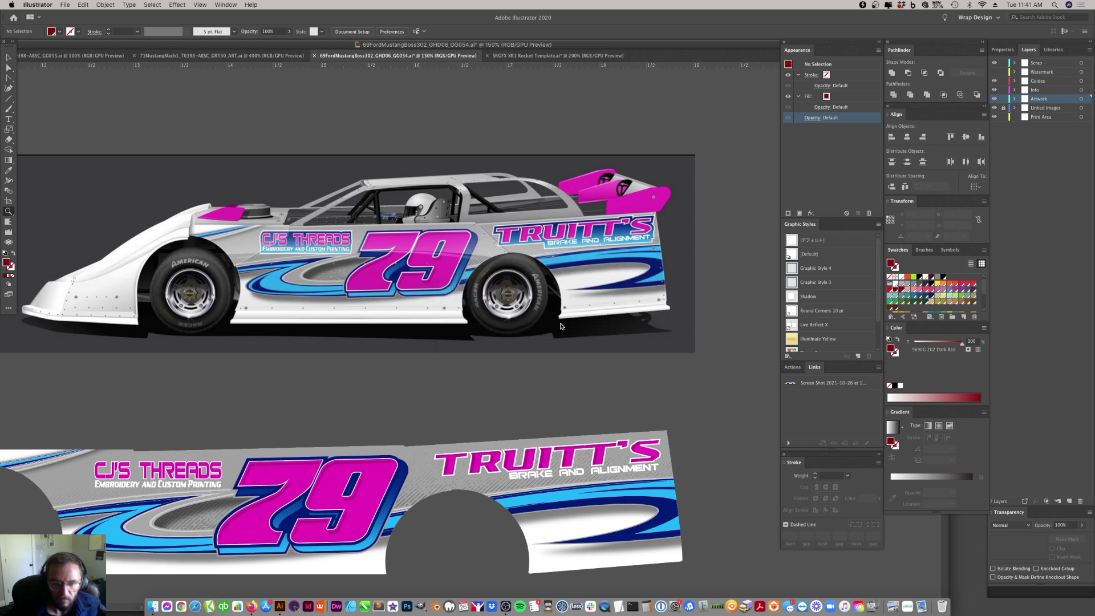
pyautogui.click(134, 55)
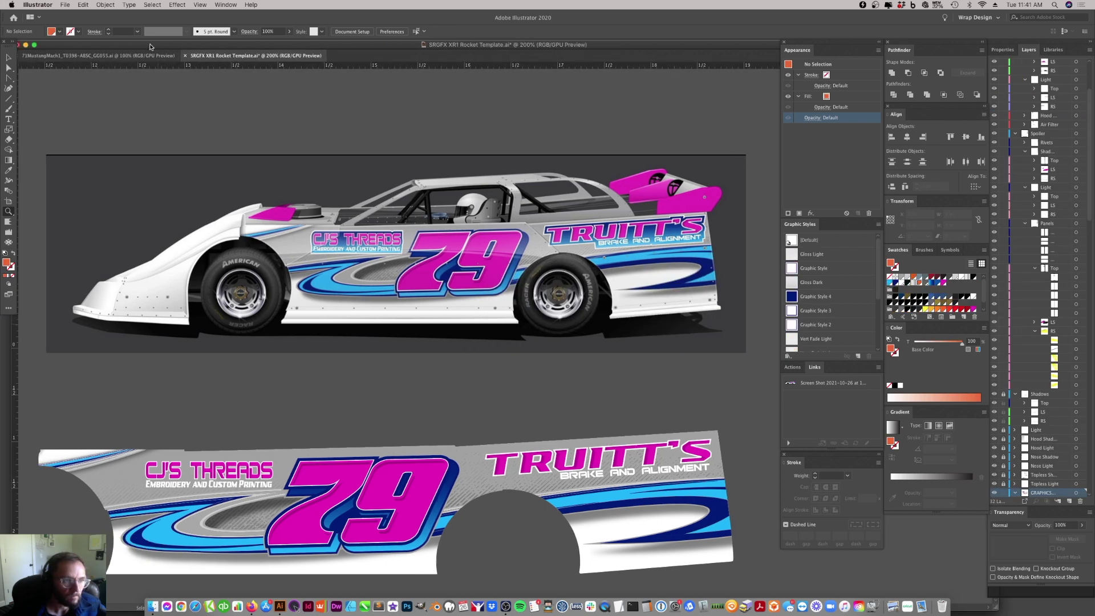
pyautogui.click(31, 59)
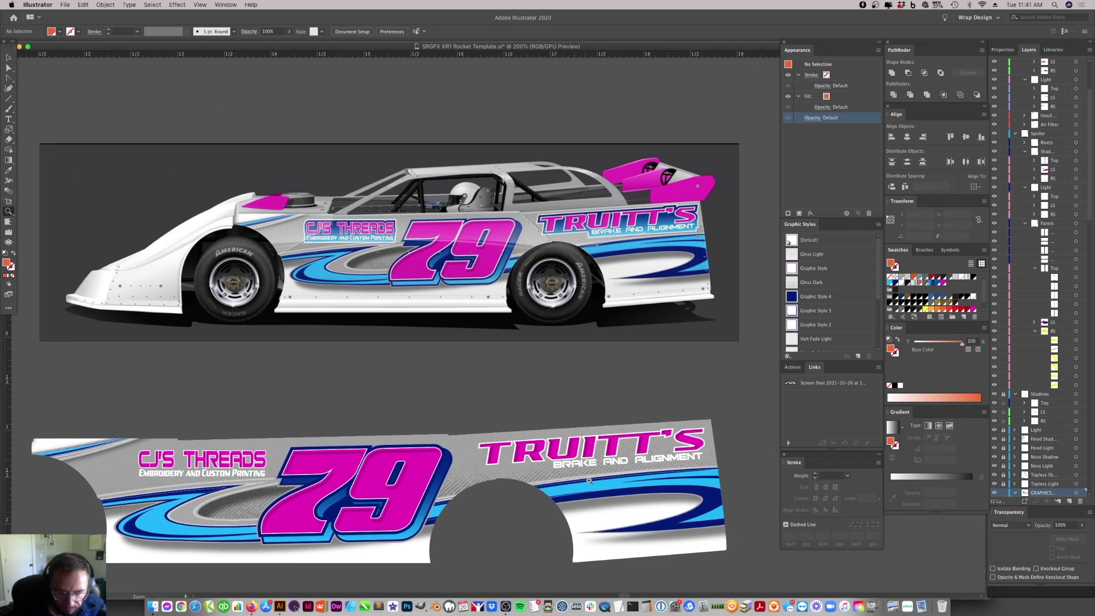
# - Release the clipping mask on the duplicated side graphics and deselect the artwork
pyautogui.press('z')
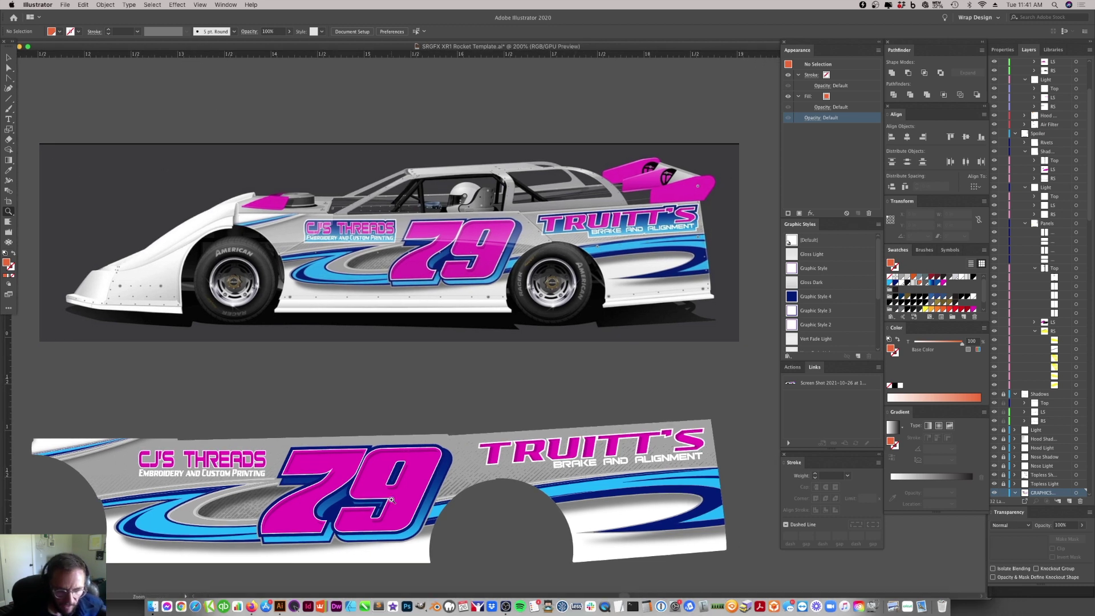
pyautogui.click(10, 59)
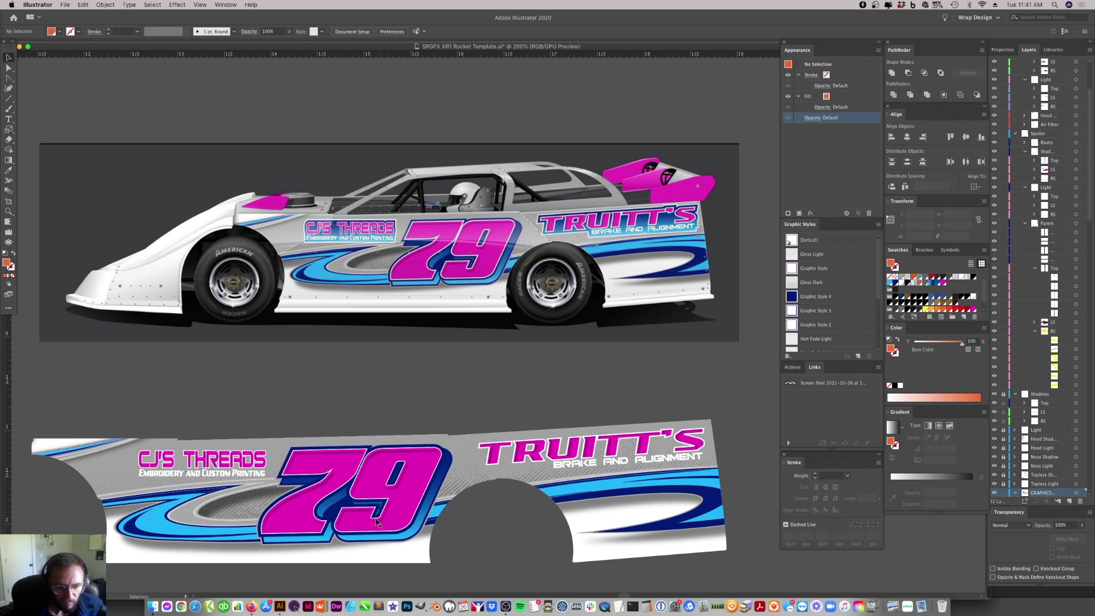
pyautogui.click(367, 497)
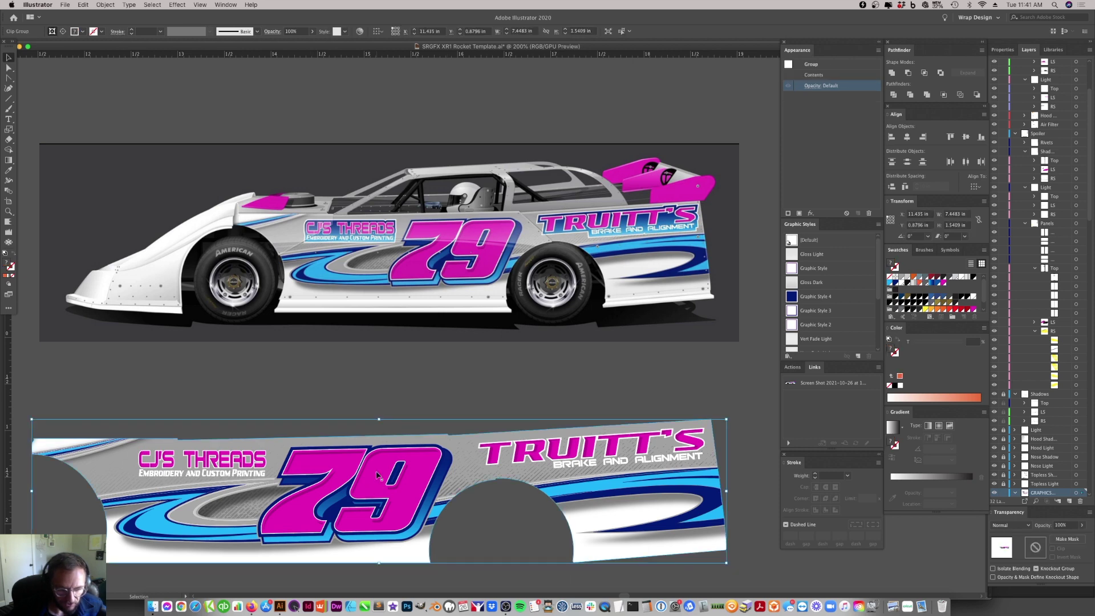
pyautogui.rightClick(418, 454)
pyautogui.click(433, 523)
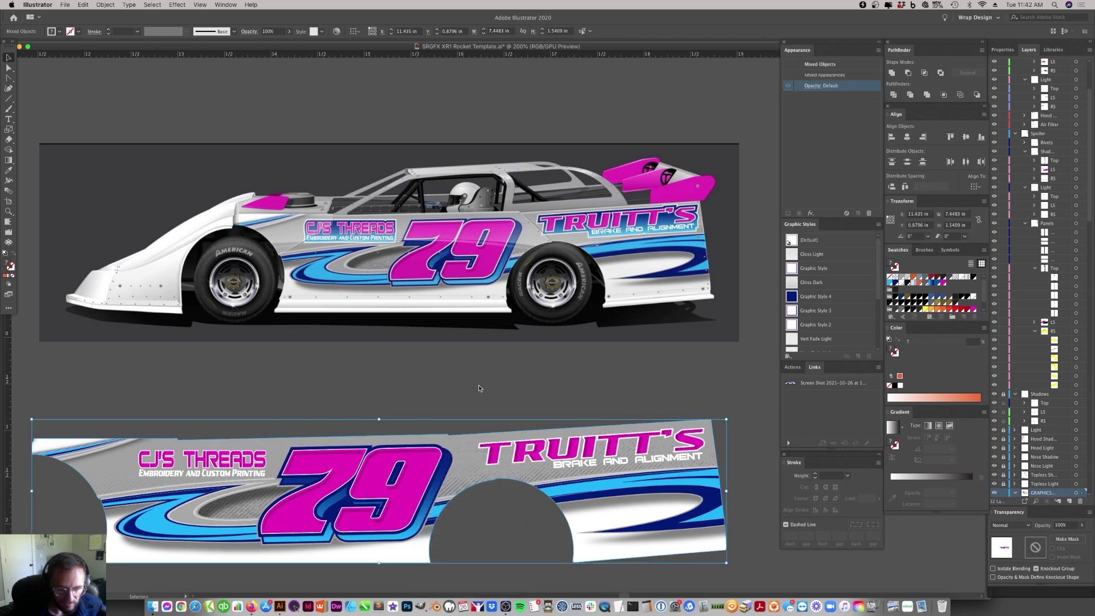
pyautogui.click(437, 435)
# - Delete the released white and blue swoosh group that overlaps the template car, and clear the selection
pyautogui.press('super+minus')
pyautogui.press('super+minus')
pyautogui.press('super+minus')
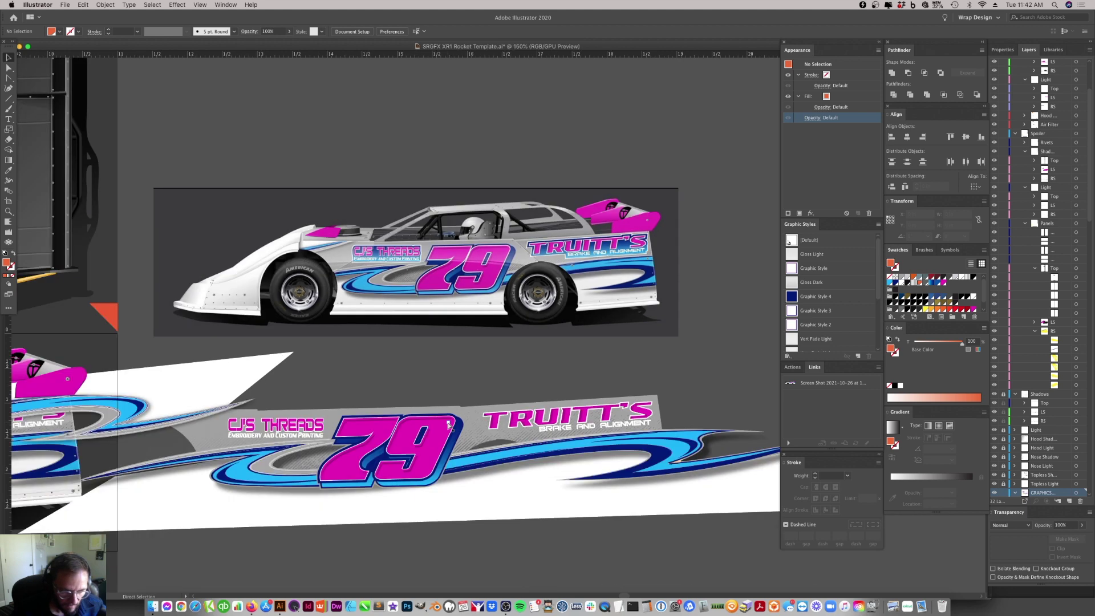
pyautogui.press('super+z')
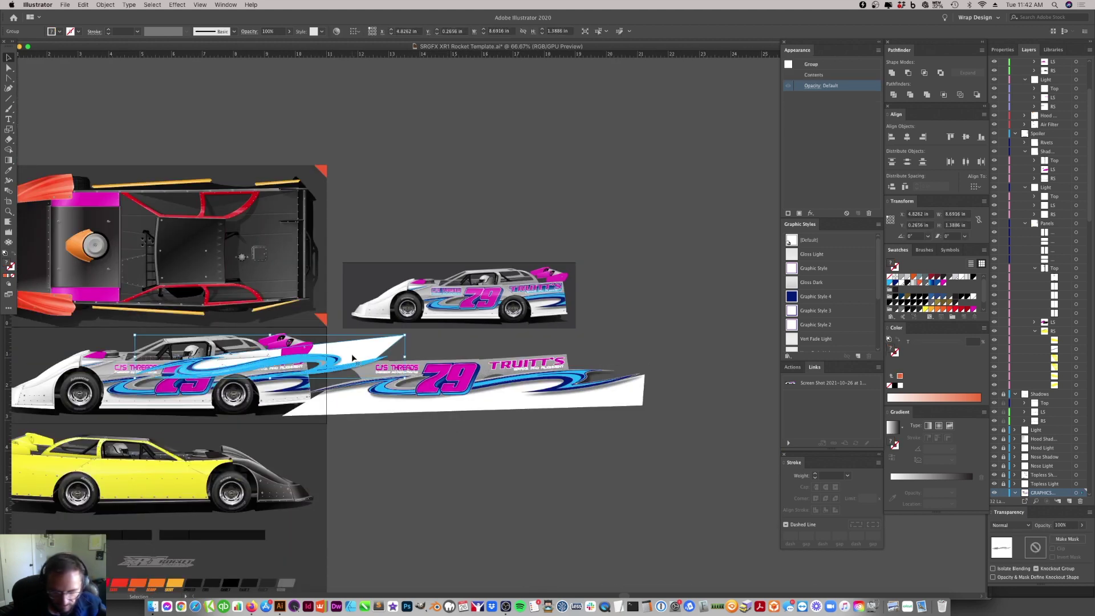
pyautogui.press('XF86AudioRaiseVolume')
pyautogui.press('super+shift+a')
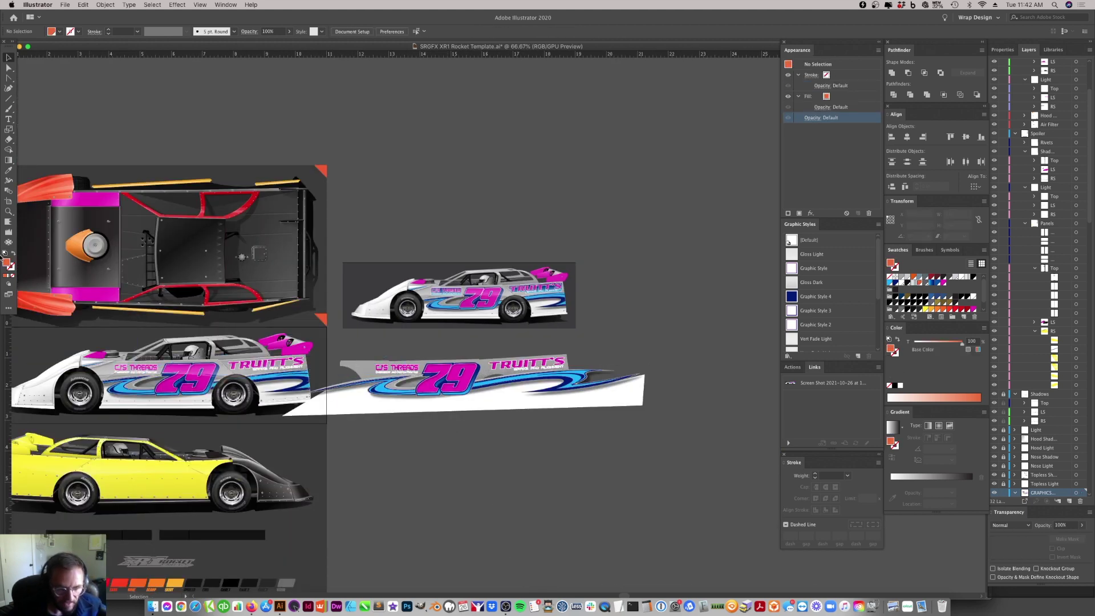
# - Examine the number 79 in the released graphics and compare it with the one on the template car
pyautogui.click(8, 212)
pyautogui.moveTo(432, 392); pyautogui.dragTo(495, 314)
pyautogui.click(495, 314)
pyautogui.click(495, 315)
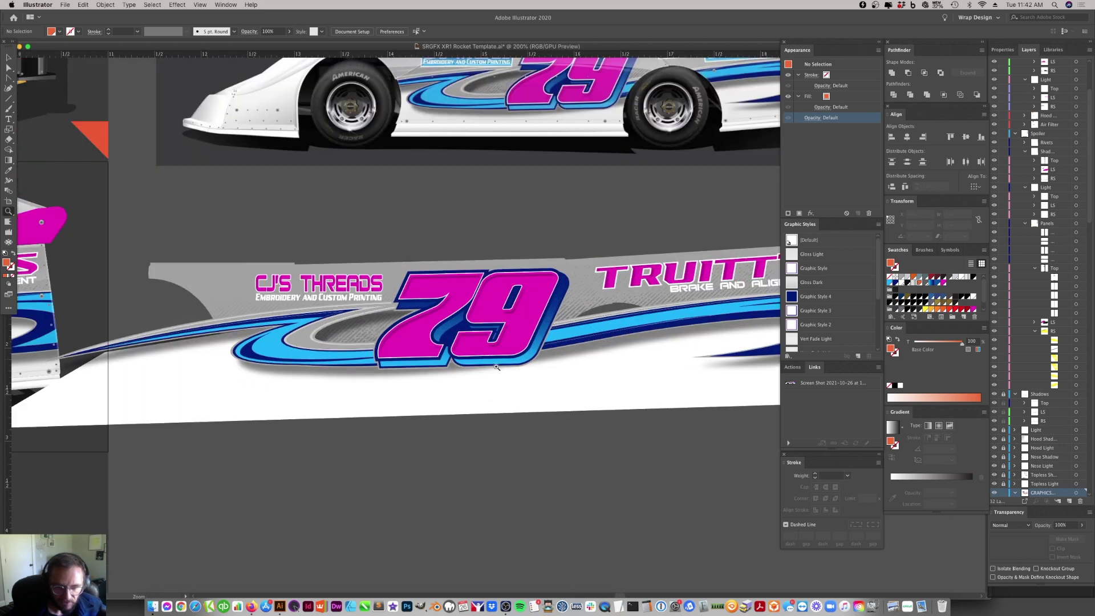
pyautogui.click(9, 57)
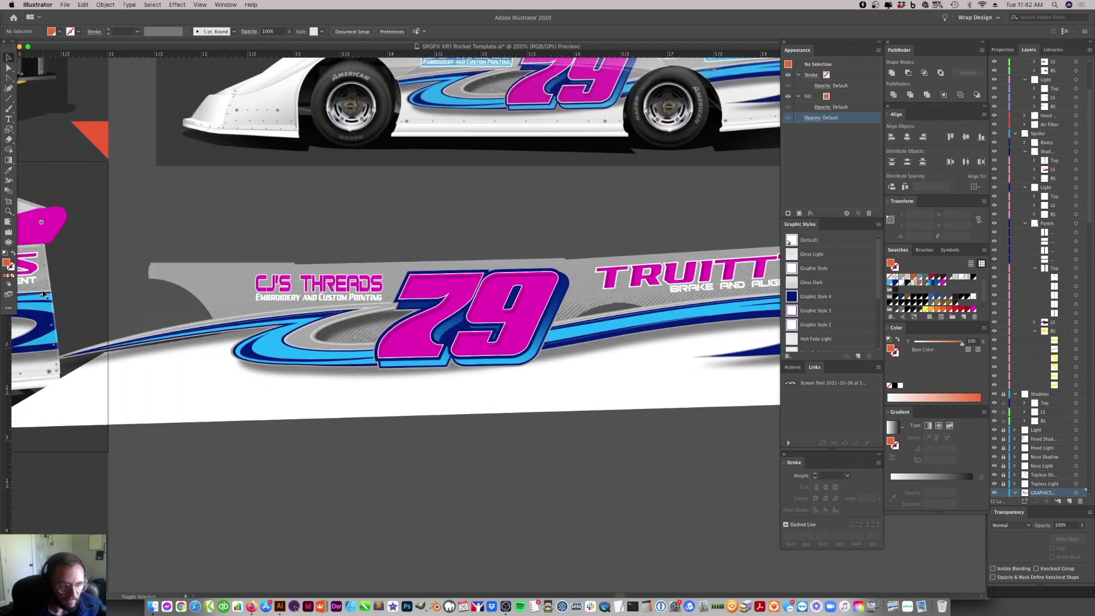
pyautogui.hscroll(-10, 45, 294)
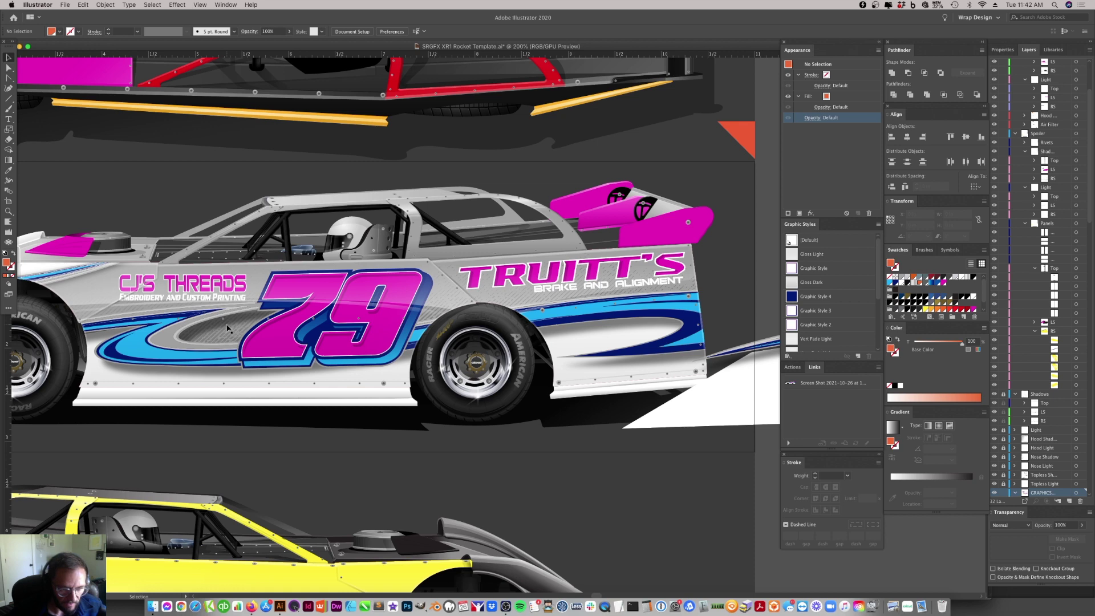
pyautogui.hscroll(12, 227, 329)
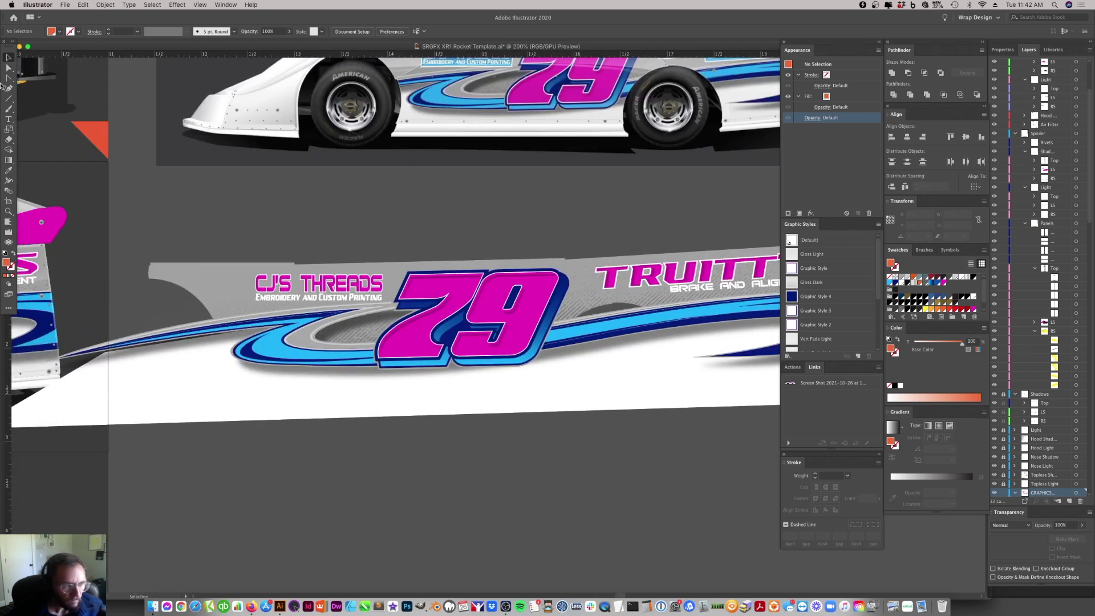
pyautogui.click(506, 317)
pyautogui.moveTo(505, 317); pyautogui.dragTo(559, 264)
pyautogui.press('cmd+z')
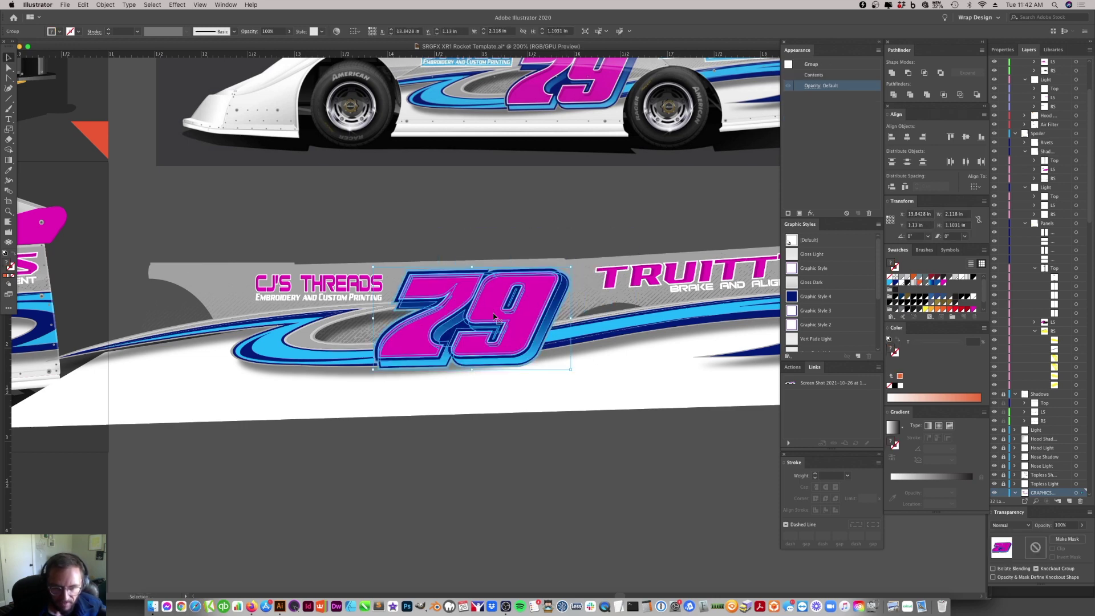
# - Isolate the duplicated 79 group, delete its blue gradient extrusion and outline layers down to the magenta numerals, and exit isolation
pyautogui.doubleClick(497, 317)
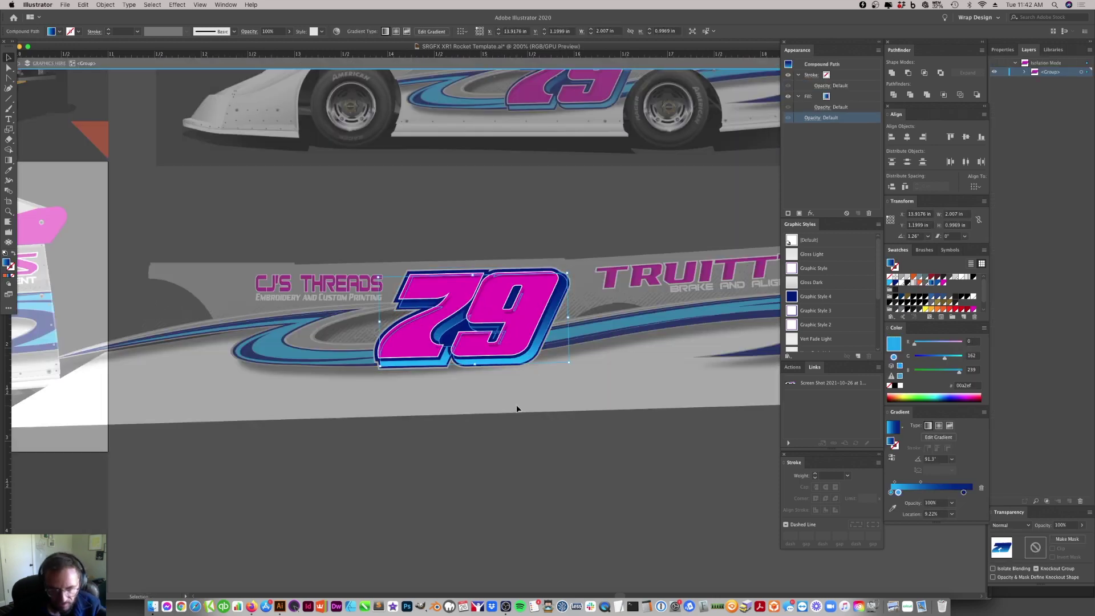
pyautogui.press('Delete')
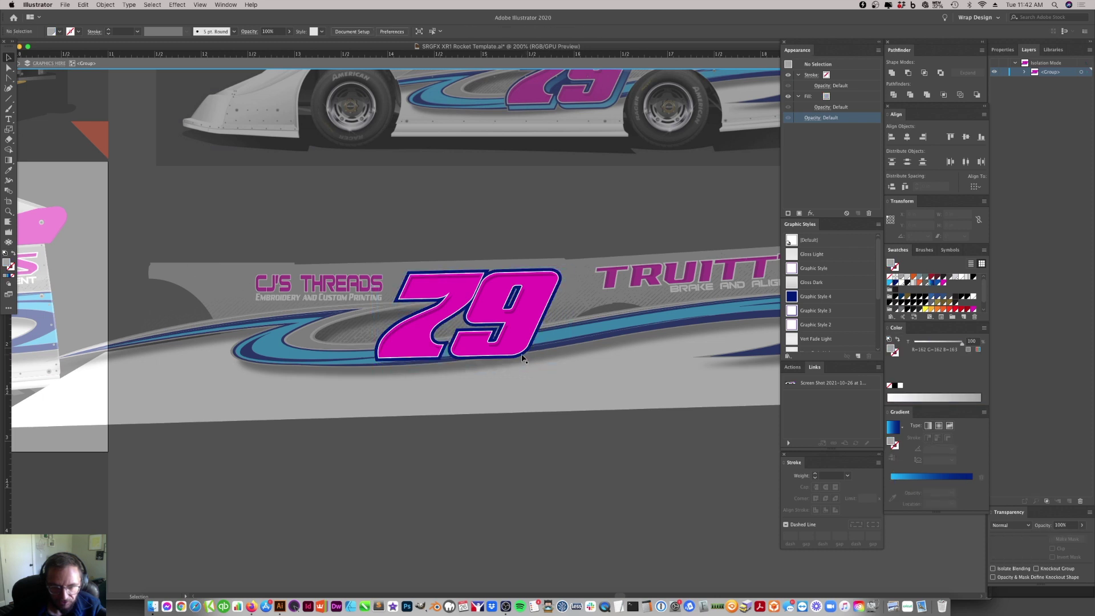
pyautogui.click(521, 357)
pyautogui.press('Delete')
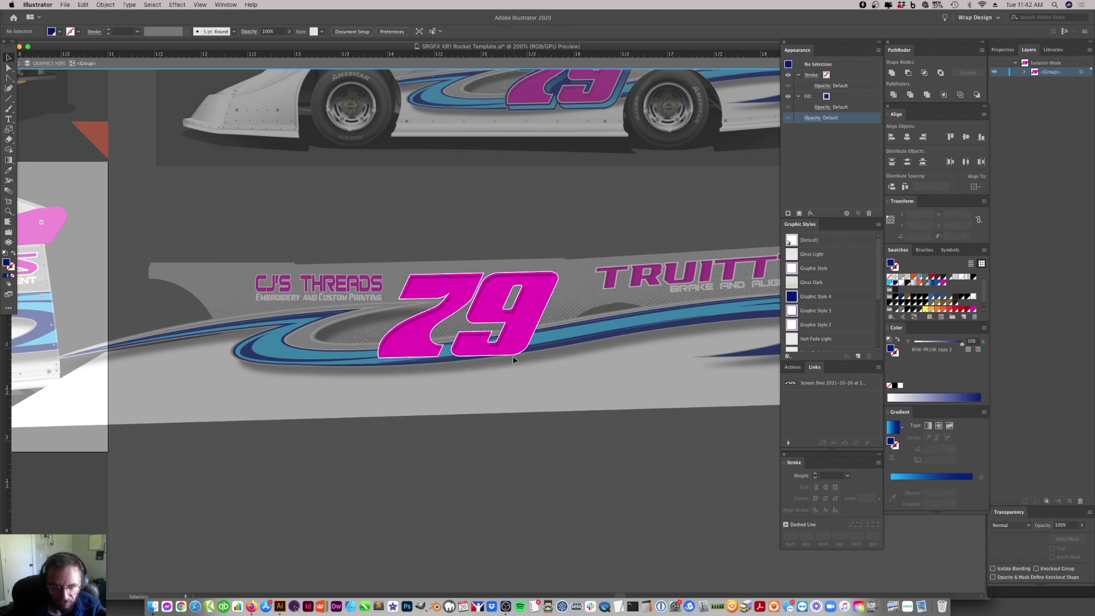
pyautogui.click(513, 355)
pyautogui.press('Delete')
pyautogui.click(514, 62)
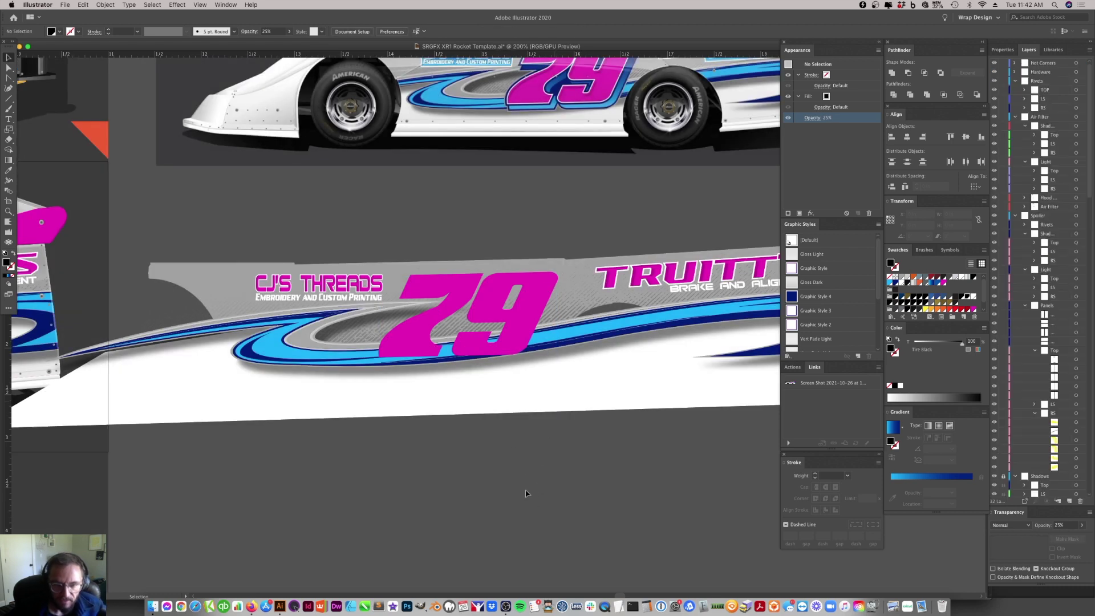
pyautogui.scroll(2, 521, 489)
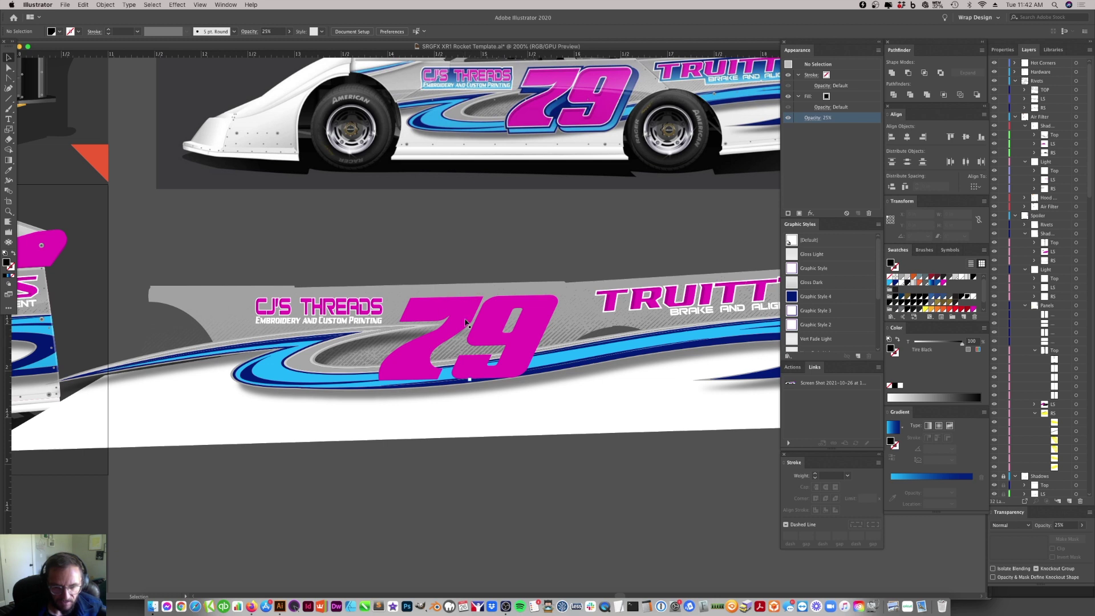
pyautogui.scroll(2, 506, 376)
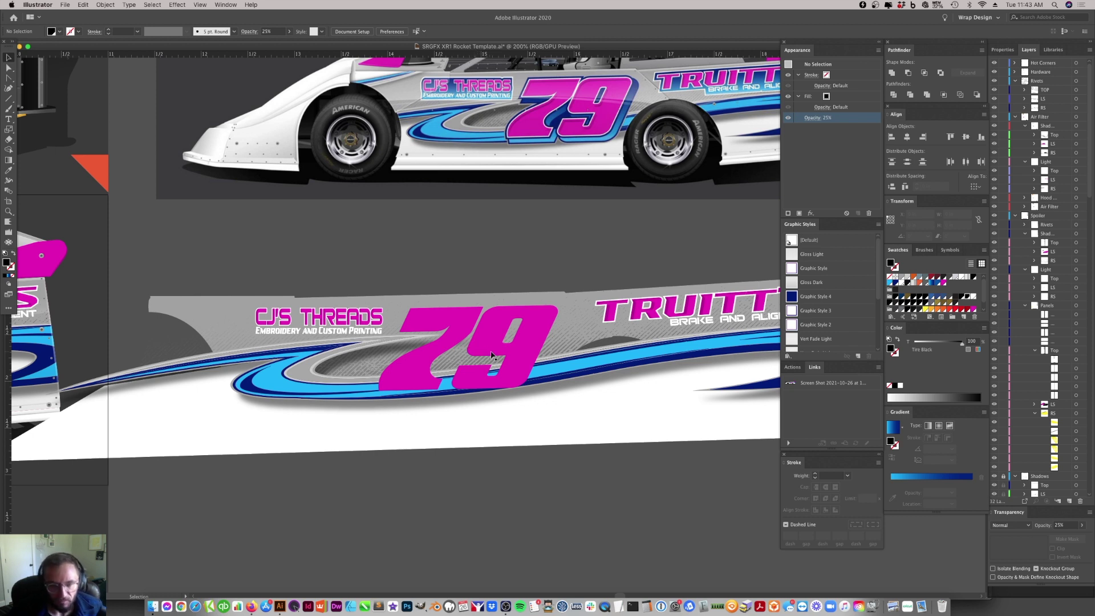
pyautogui.click(501, 335)
pyautogui.doubleClick(501, 335)
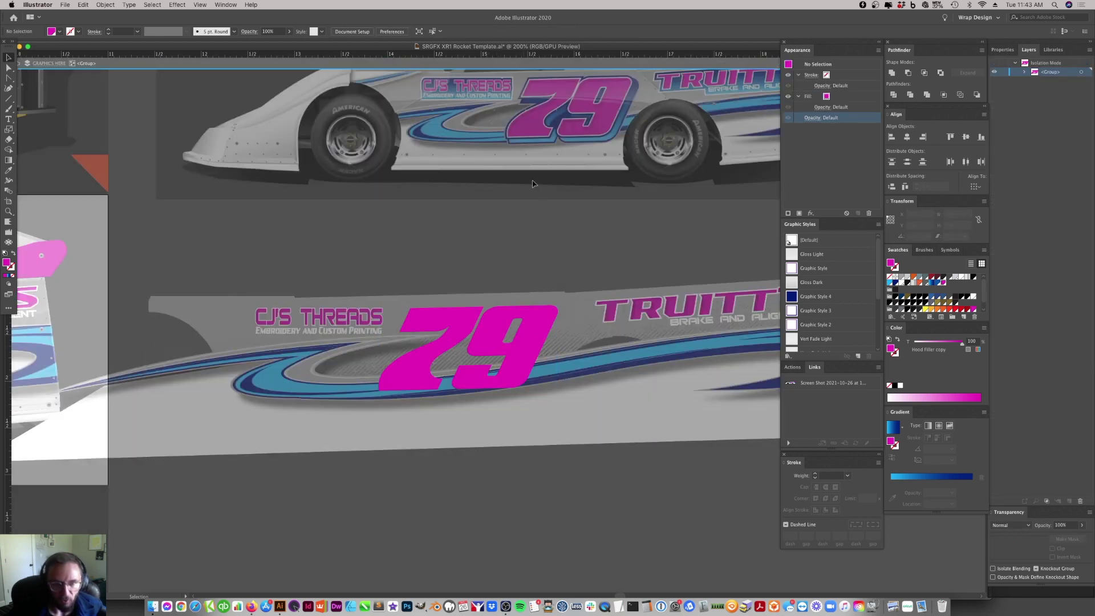
pyautogui.doubleClick(539, 86)
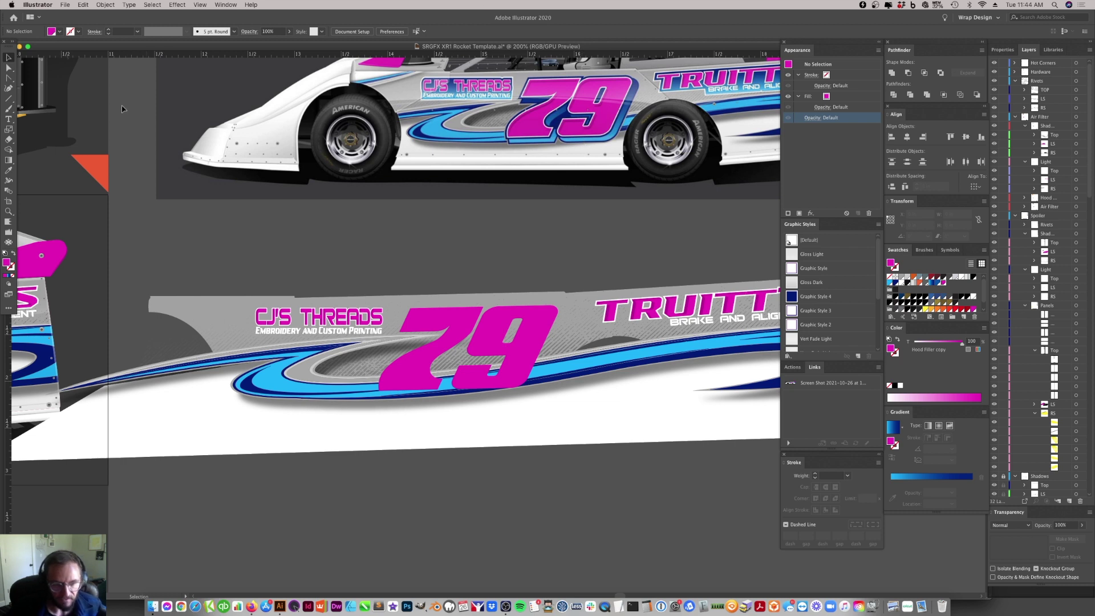
# - Ungroup the magenta 79 on the copied side graphics, release its compound path and split the shapes with Pathfinder Divide
pyautogui.click(494, 340)
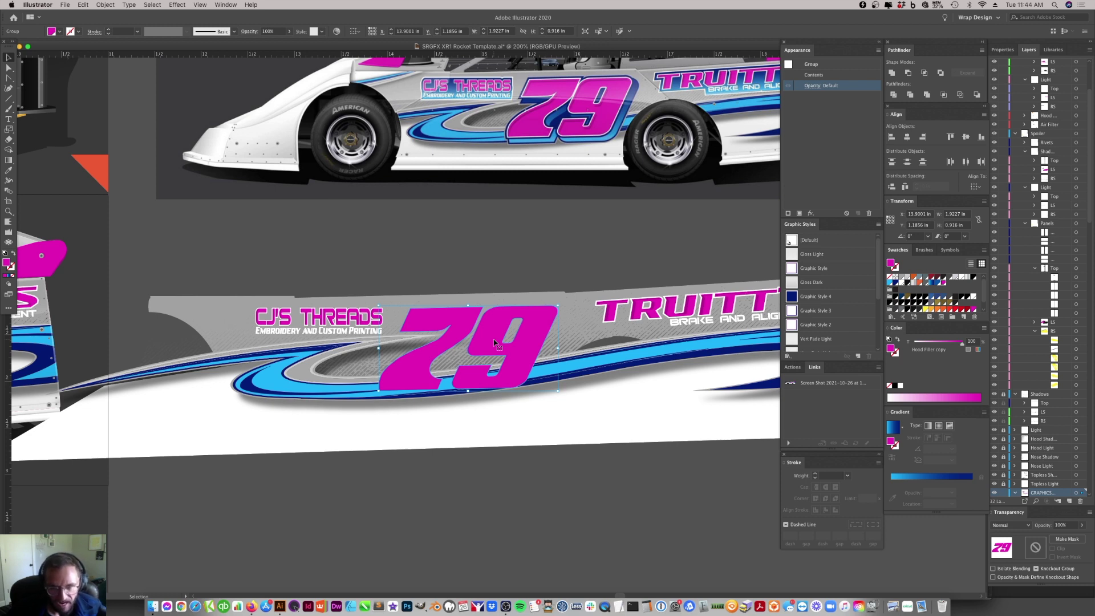
pyautogui.click(506, 499)
pyautogui.click(482, 324)
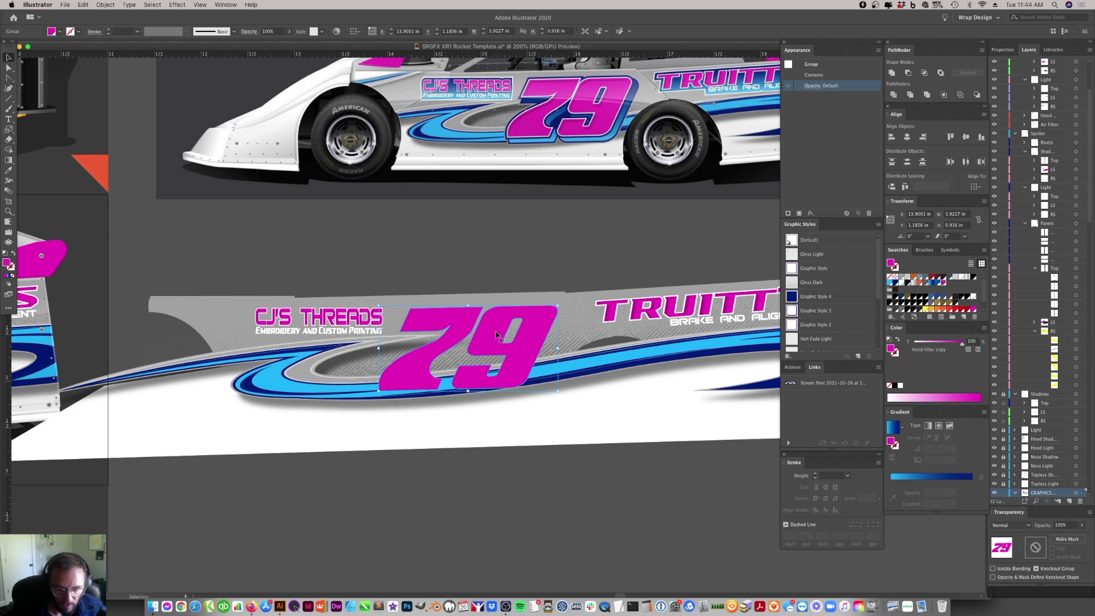
pyautogui.rightClick(499, 342)
pyautogui.click(525, 411)
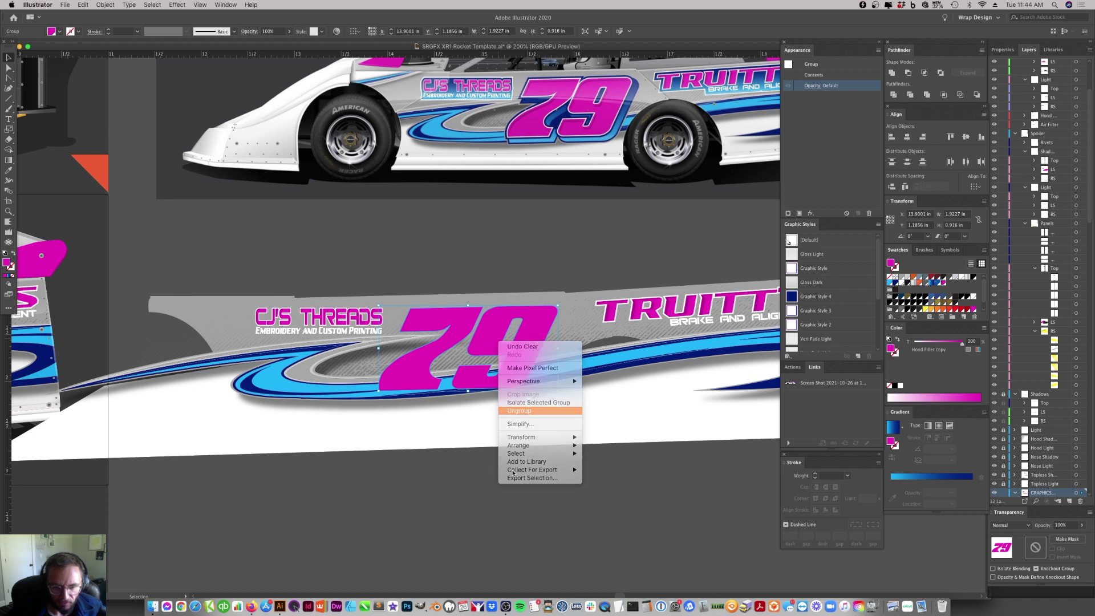
pyautogui.rightClick(495, 332)
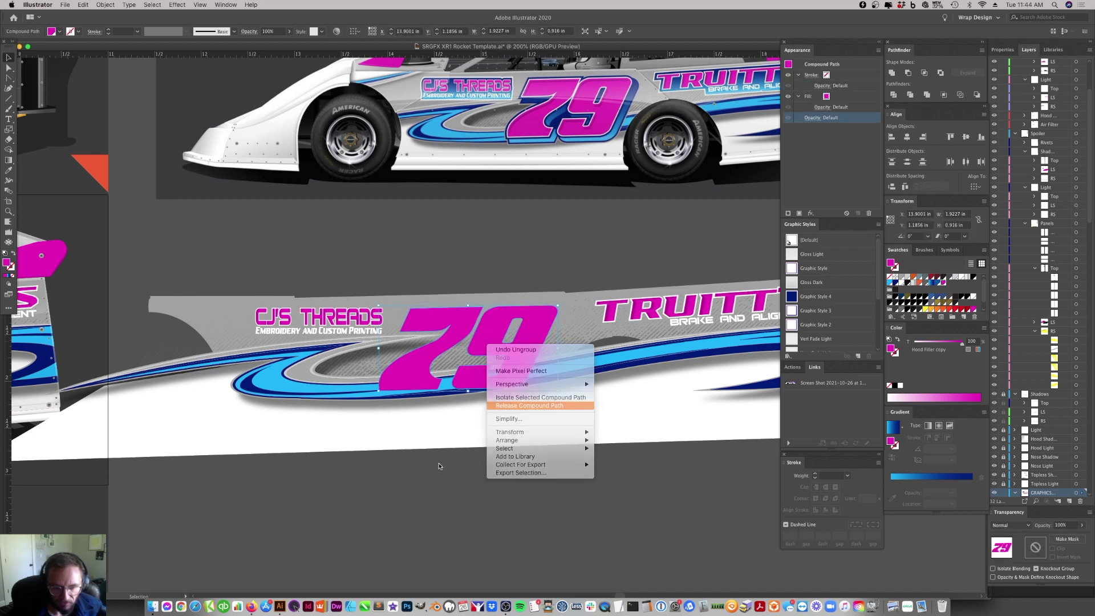
pyautogui.click(495, 397)
pyautogui.click(894, 95)
# - Select the gradient halftone pattern behind the 79 on the side graphics and hide it
pyautogui.click(498, 311)
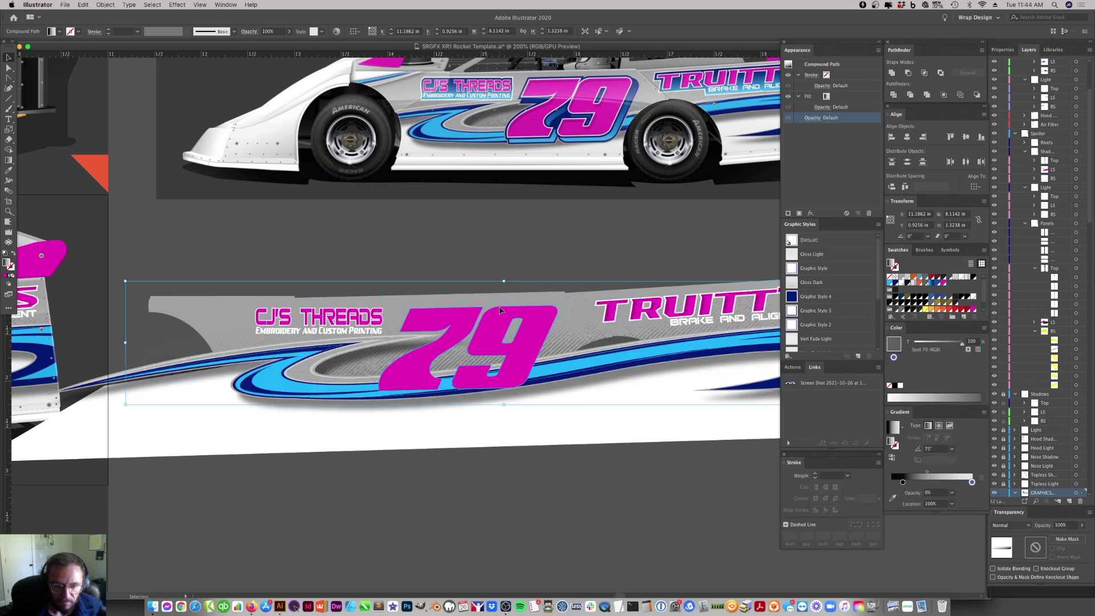
pyautogui.click(576, 345)
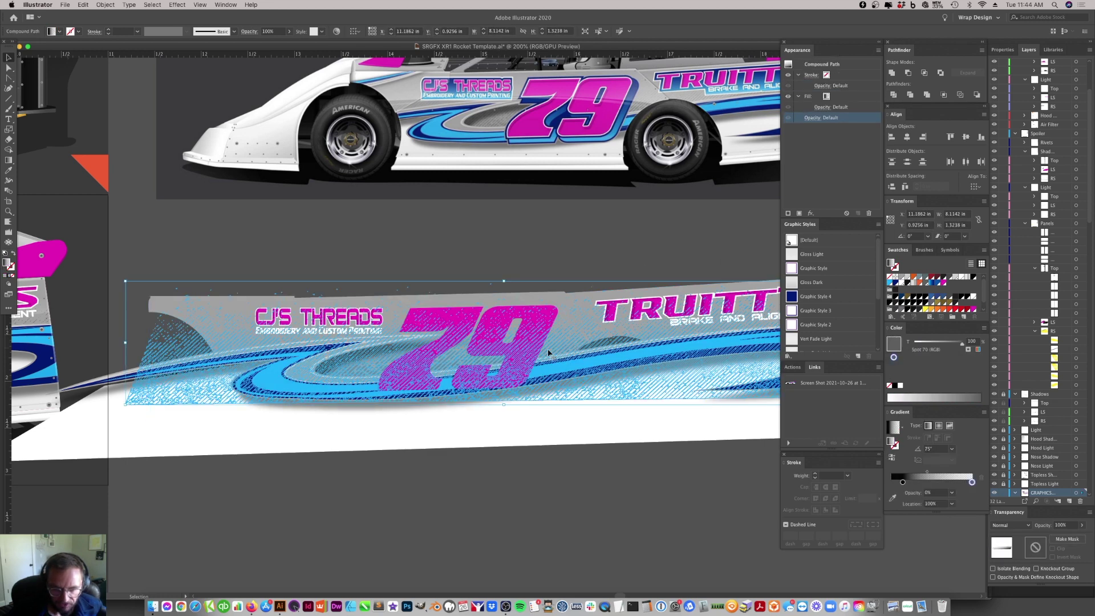
pyautogui.press('Delete')
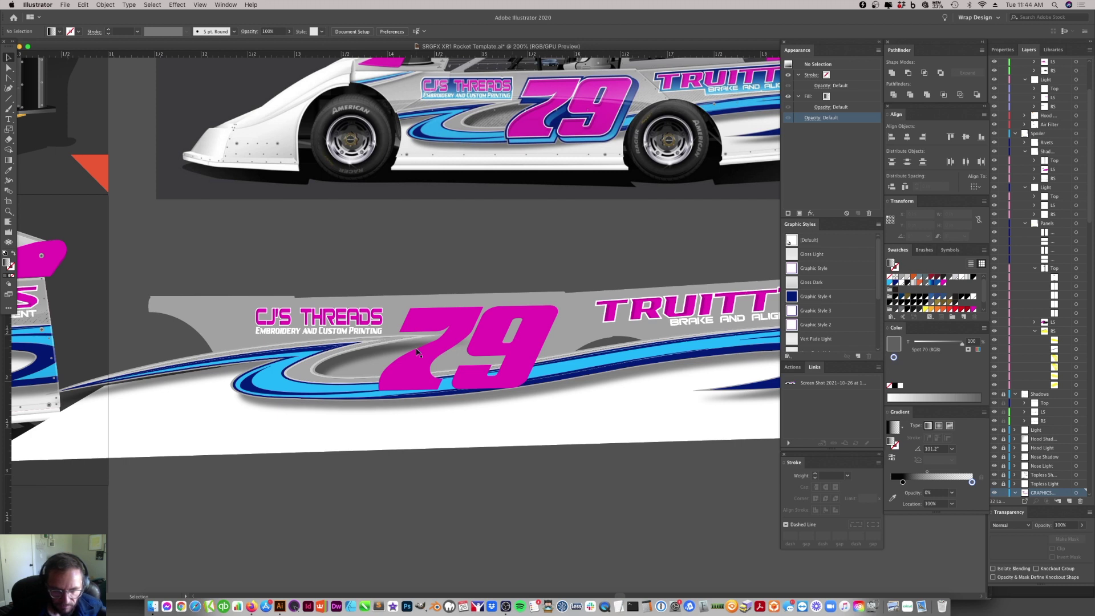
# - Ungroup the divided 79 into separate numerals and undo a trial move of the 9
pyautogui.click(530, 349)
pyautogui.rightClick(530, 359)
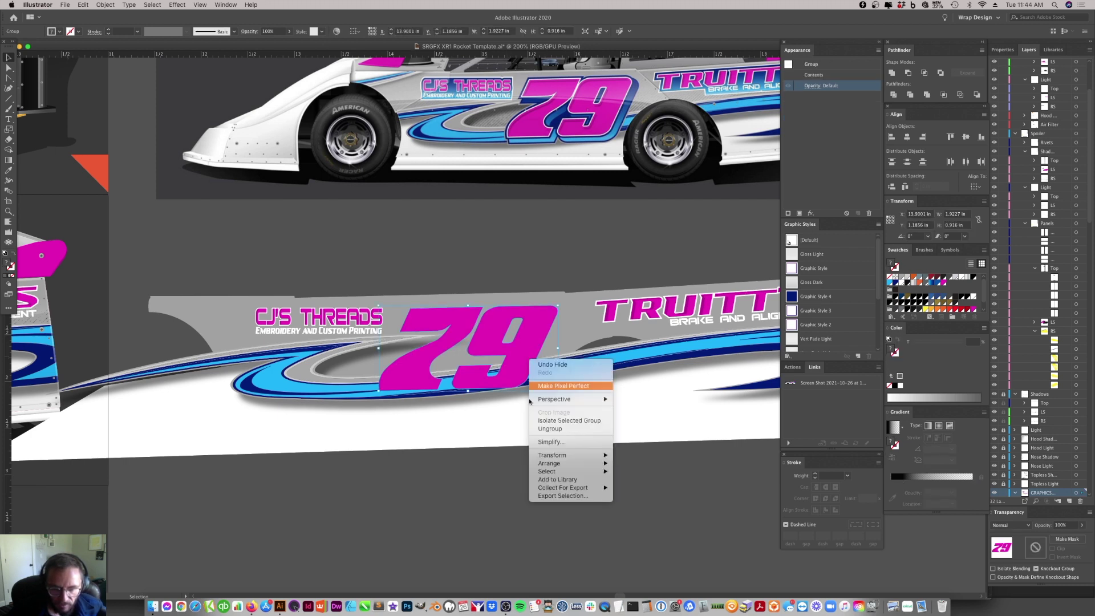
pyautogui.click(559, 429)
pyautogui.click(485, 368)
pyautogui.moveTo(485, 368); pyautogui.dragTo(522, 365)
pyautogui.hotkey('ctrl', 'z')
pyautogui.click(511, 345)
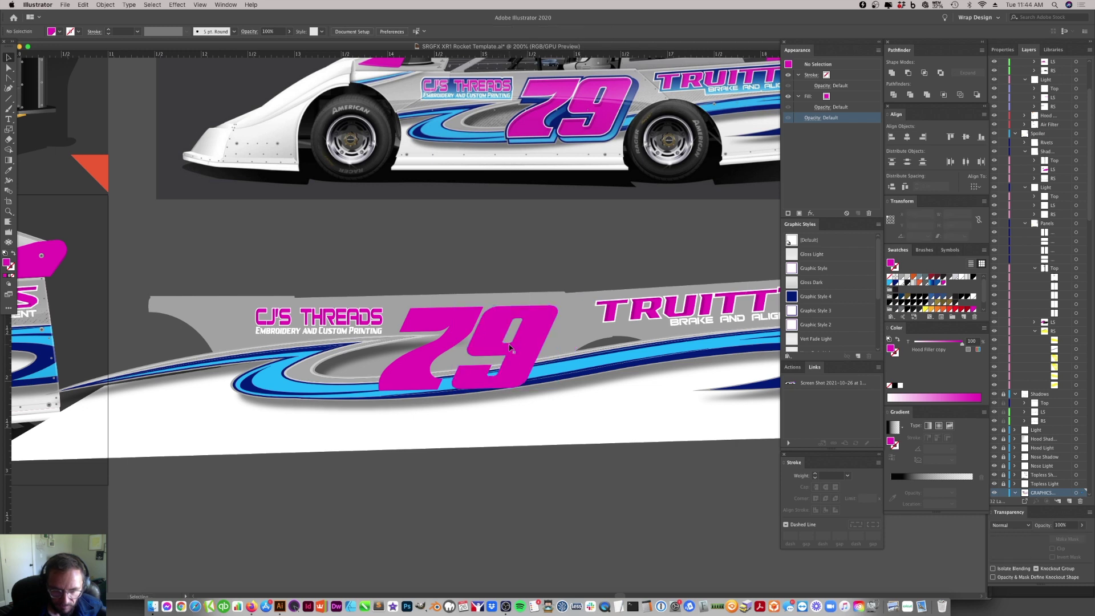
pyautogui.press('super+shift+a')
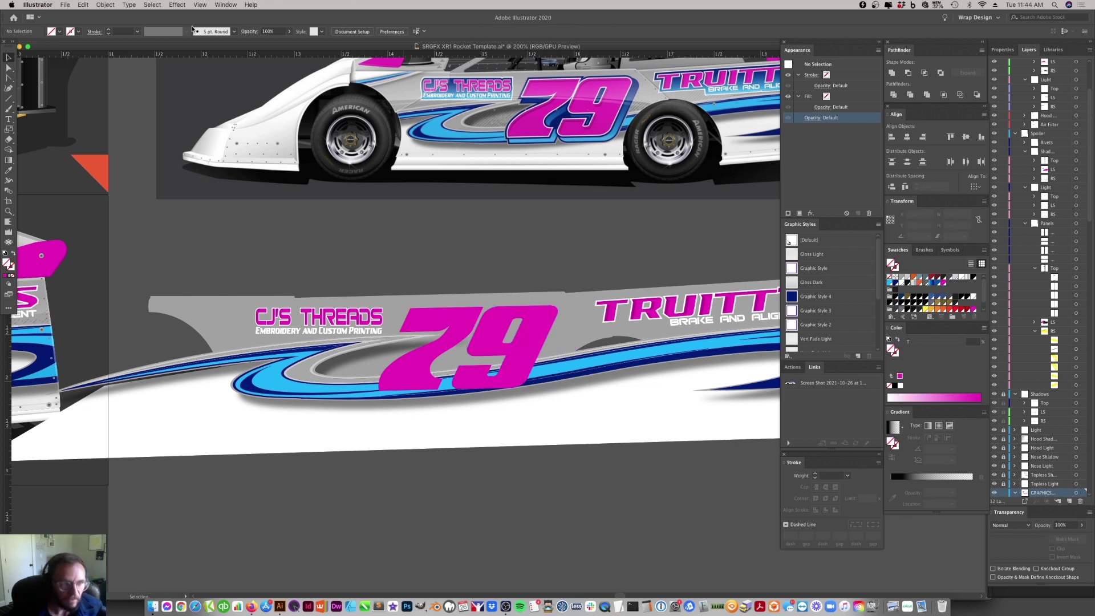
pyautogui.click(106, 4)
pyautogui.click(113, 85)
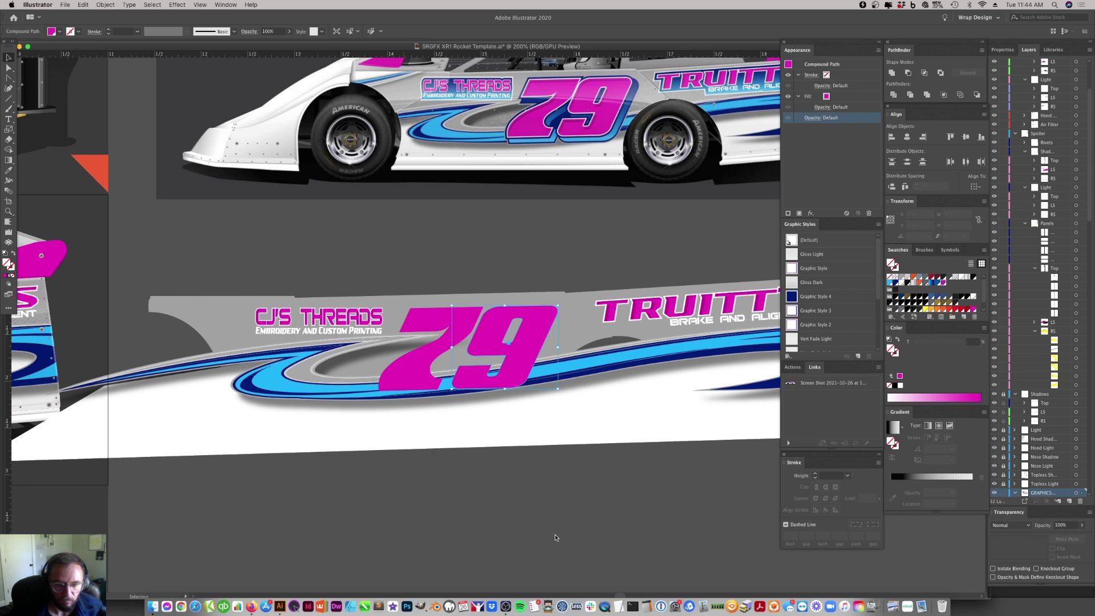
# - Nudge the 9 slightly to the right to widen its gap from the 7, and deselect it
pyautogui.click(489, 337)
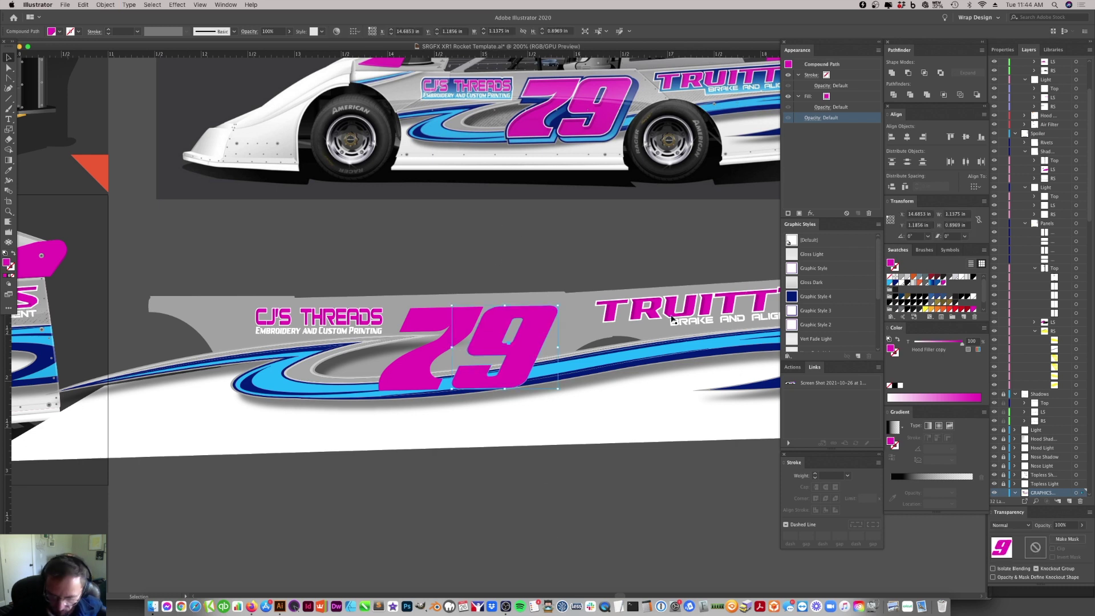
pyautogui.press('Right')
pyautogui.press('Right')
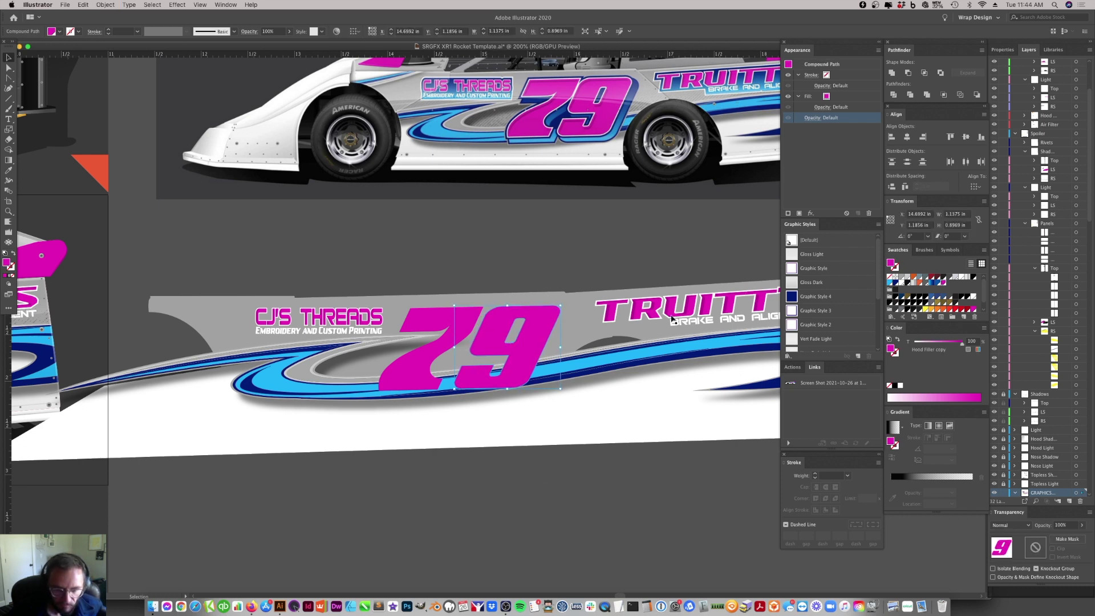
pyautogui.click(462, 399)
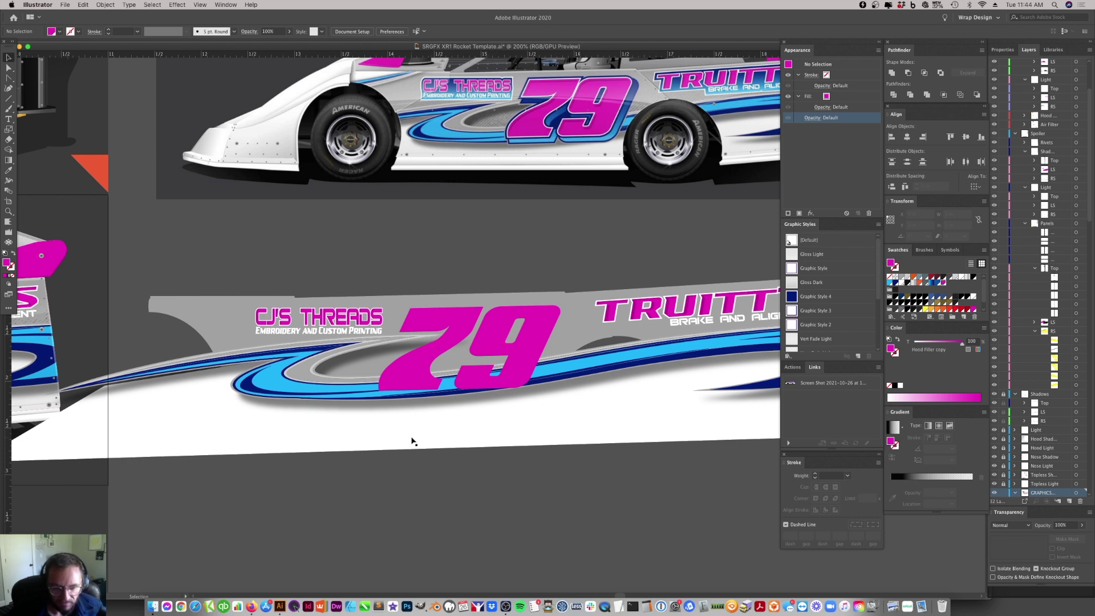
# - Select both numerals of the 79, shift them slightly up and left on the side graphics, and rotate them about 0.11°
pyautogui.click(494, 343)
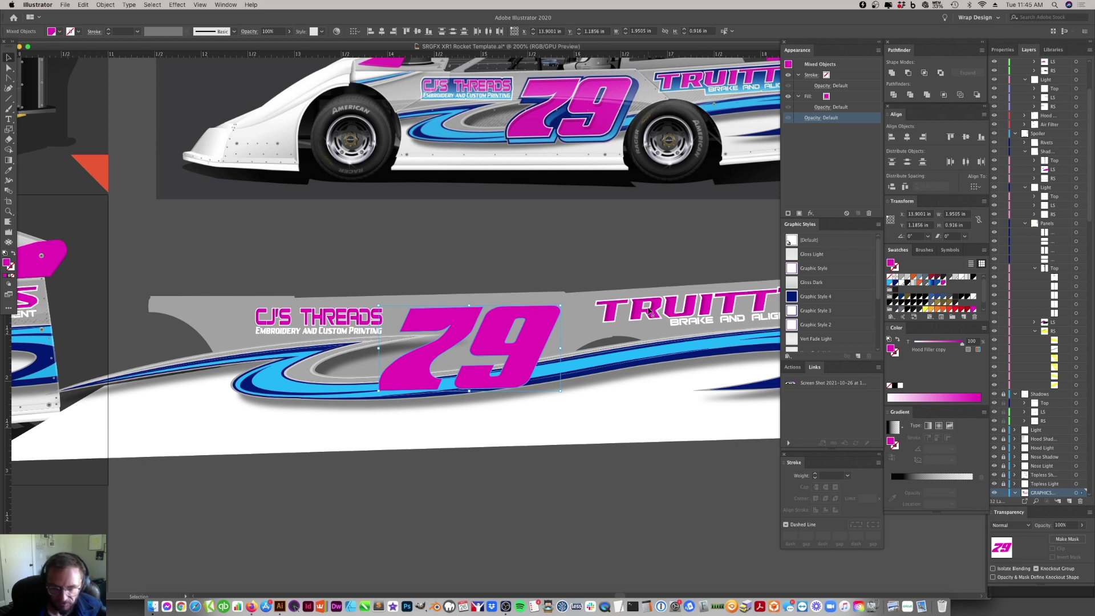
pyautogui.click(604, 317)
pyautogui.click(320, 317)
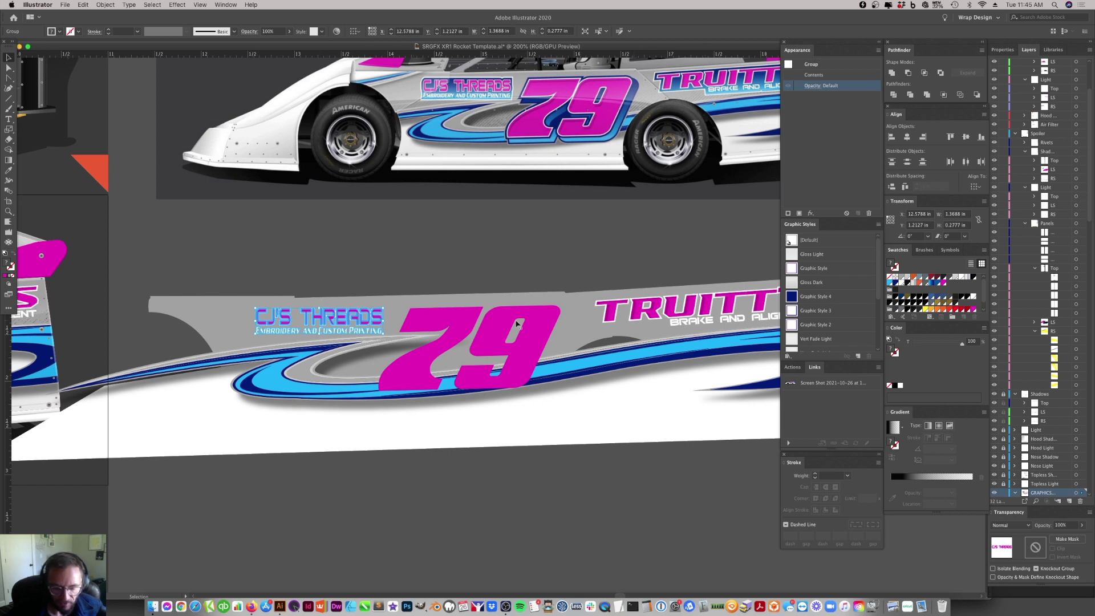
pyautogui.press('i')
pyautogui.click(499, 338)
pyautogui.click(499, 338)
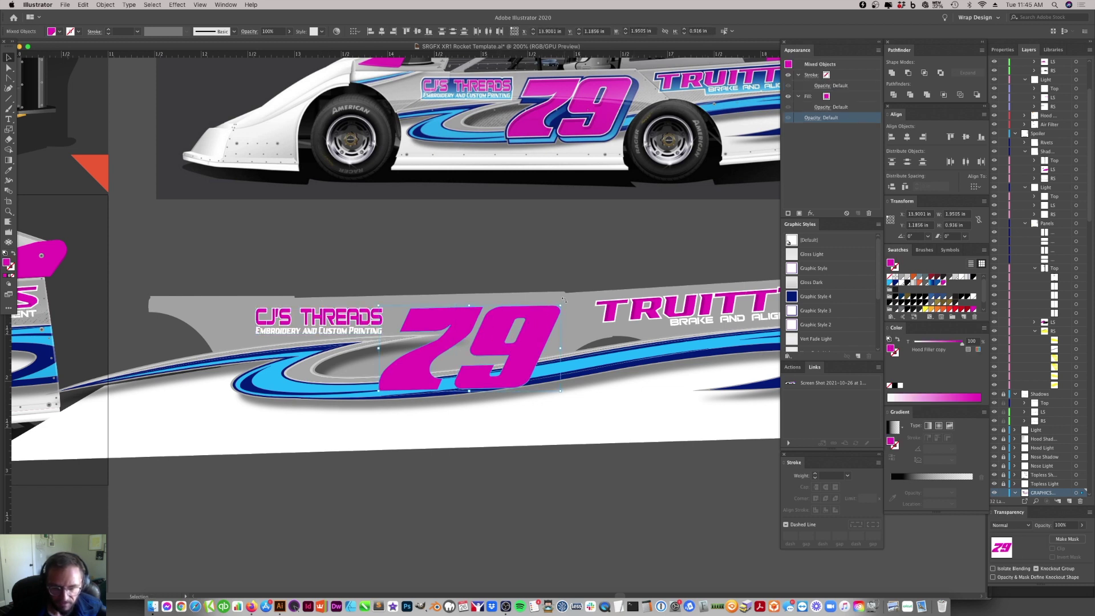
pyautogui.moveTo(565, 301); pyautogui.dragTo(567, 308)
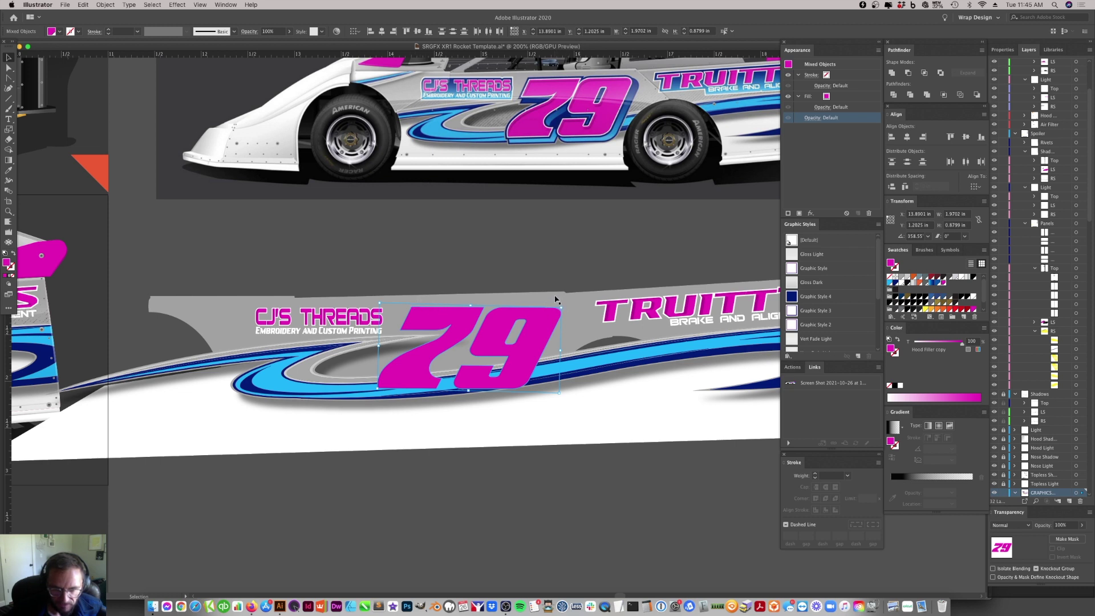
pyautogui.hotkey('ctrl', 'z')
pyautogui.moveTo(535, 345); pyautogui.dragTo(542, 320)
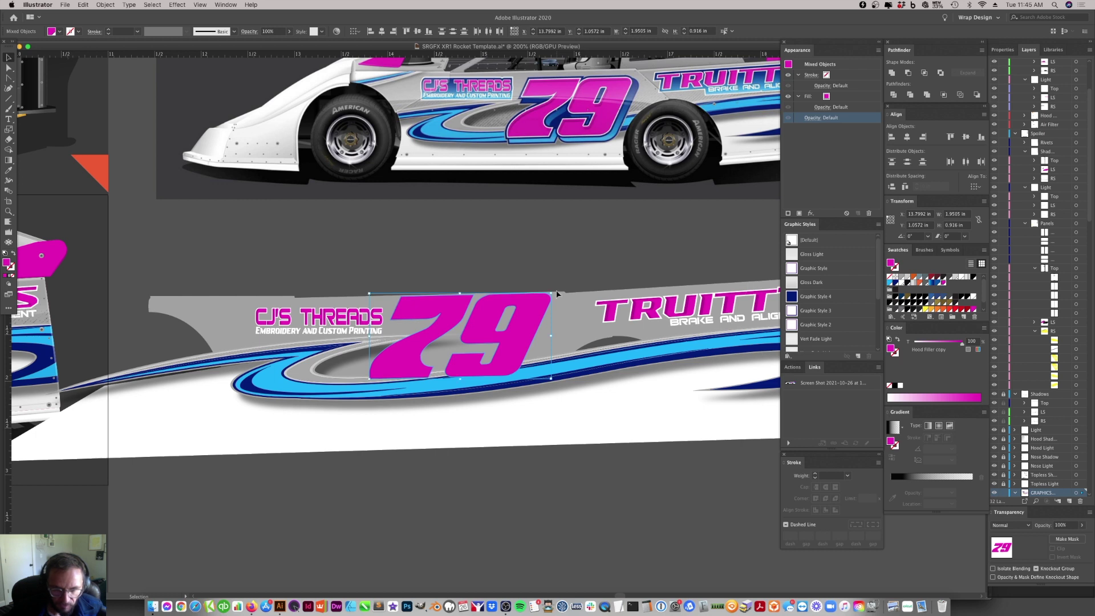
pyautogui.moveTo(518, 329); pyautogui.dragTo(518, 346)
pyautogui.click(438, 363)
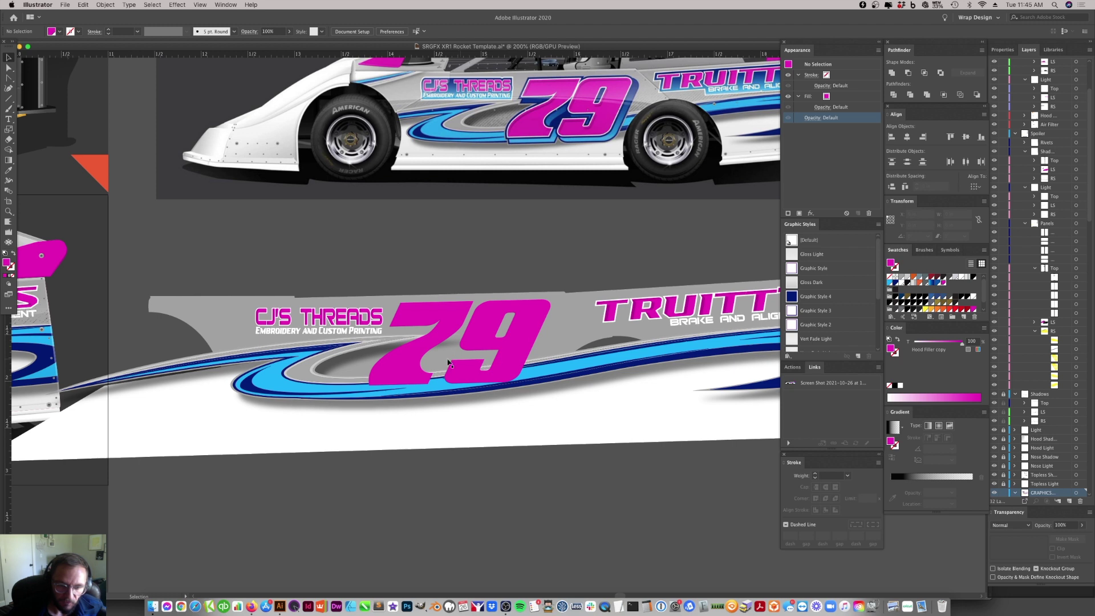
# - Select both numerals and place a duplicate of the 79 in the empty area below the side graphics
pyautogui.click(477, 327)
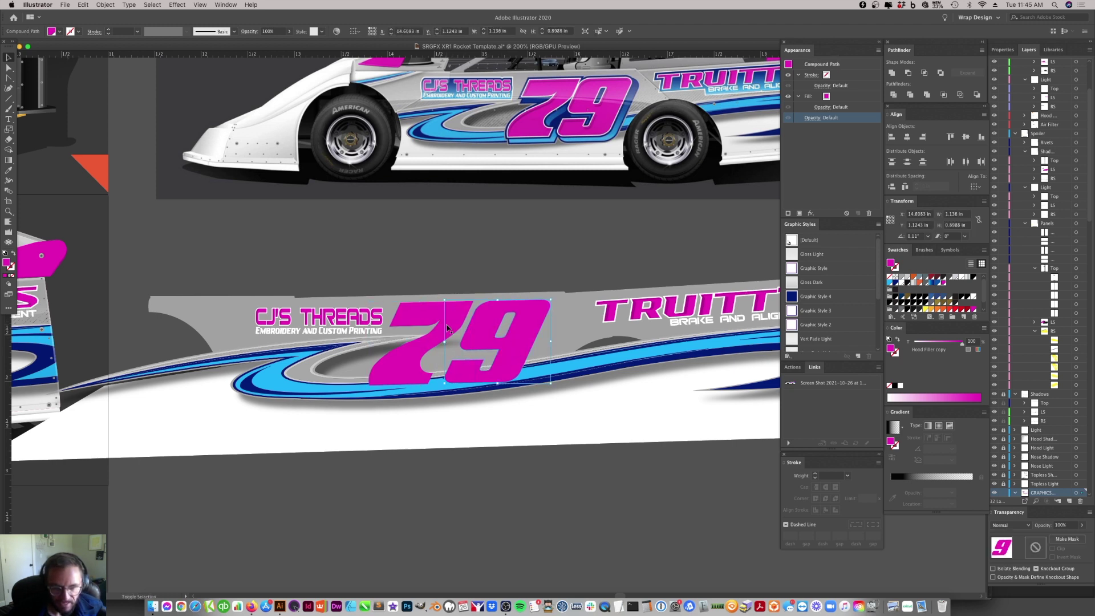
pyautogui.keyDown('shift'); pyautogui.click(494, 341); pyautogui.keyUp('shift')
pyautogui.moveTo(493, 374); pyautogui.dragTo(673, 563)
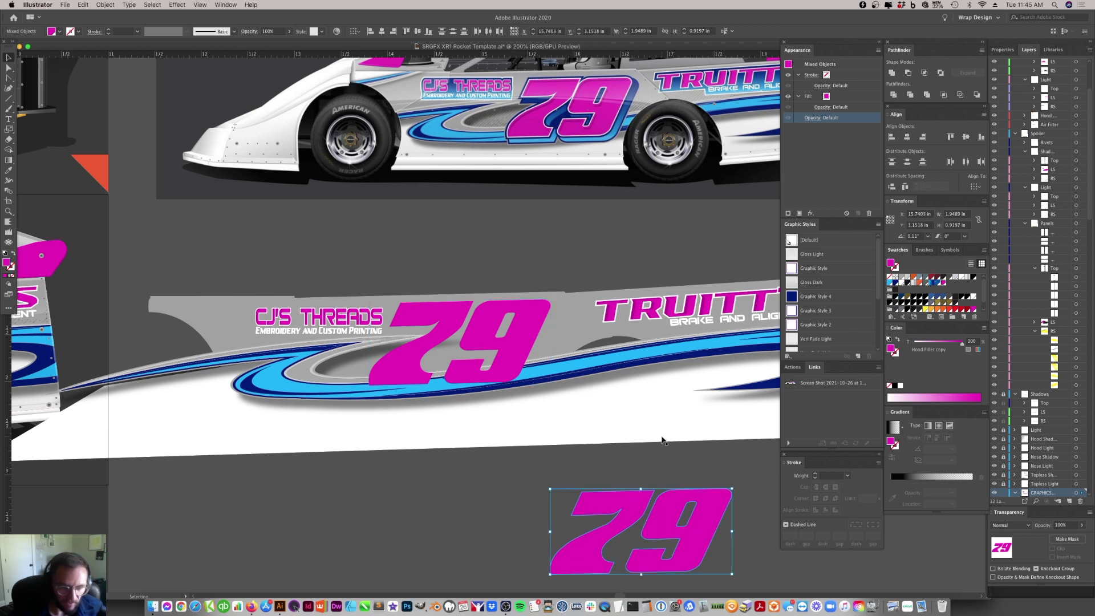
pyautogui.click(492, 342)
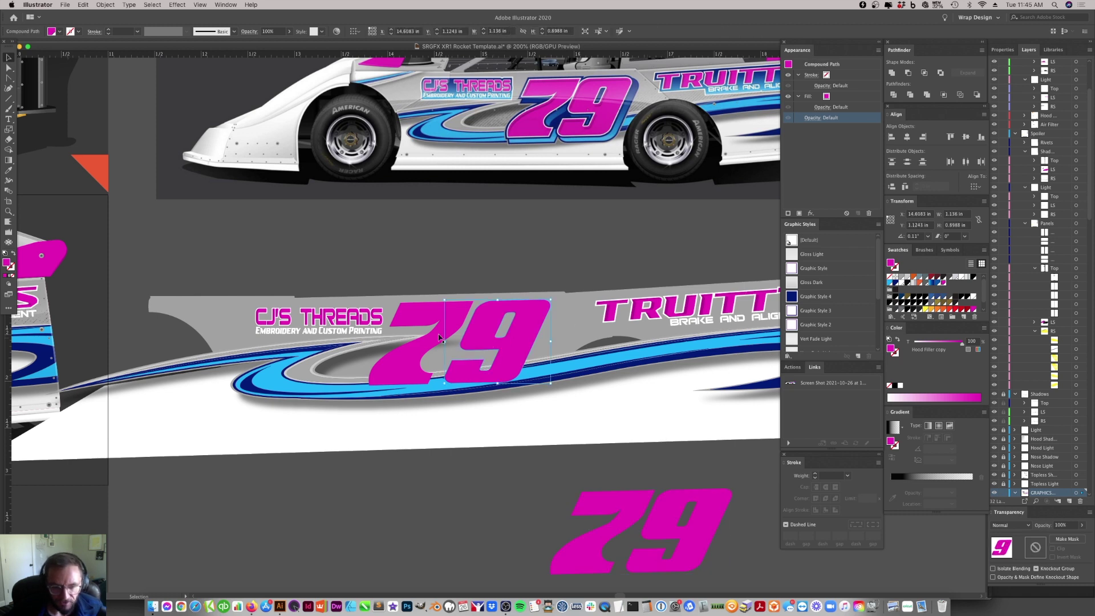
pyautogui.keyDown('shift'); pyautogui.click(384, 375); pyautogui.keyUp('shift')
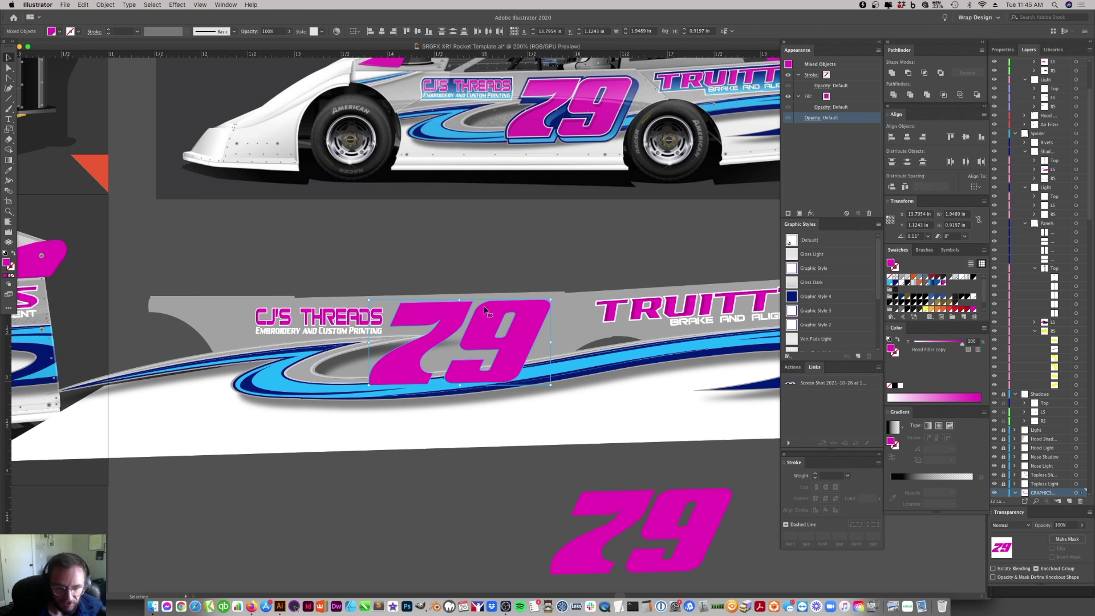
pyautogui.click(177, 4)
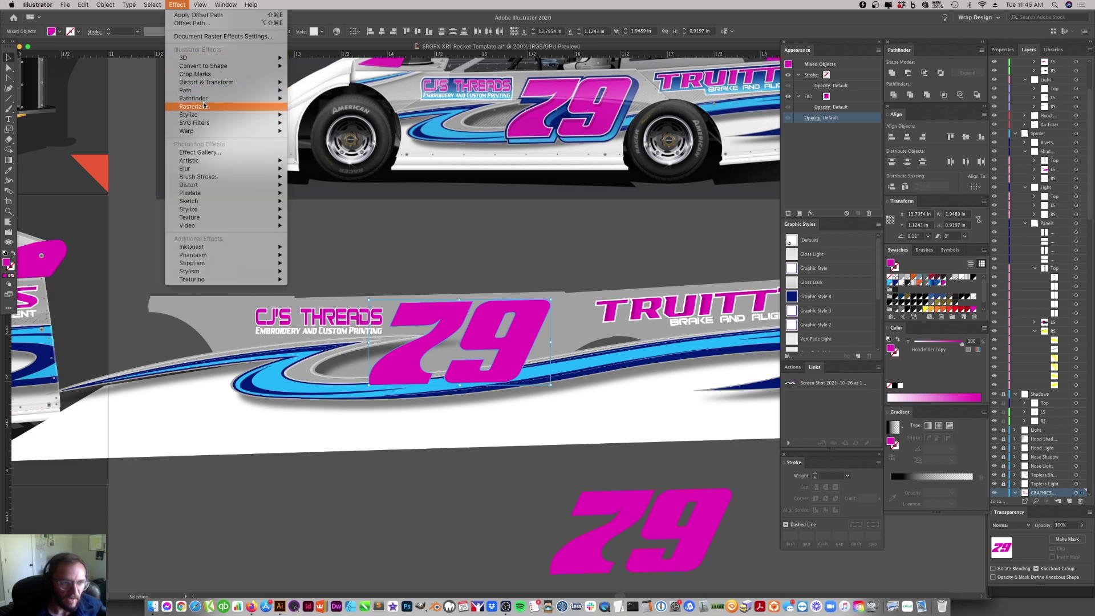
pyautogui.moveTo(210, 82)
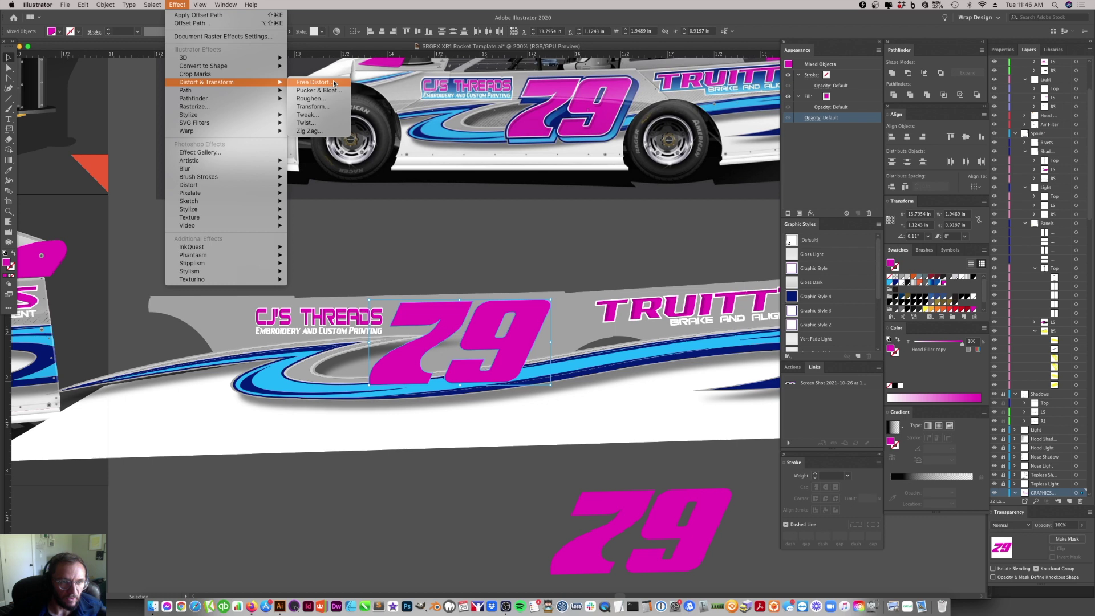
pyautogui.moveTo(204, 102)
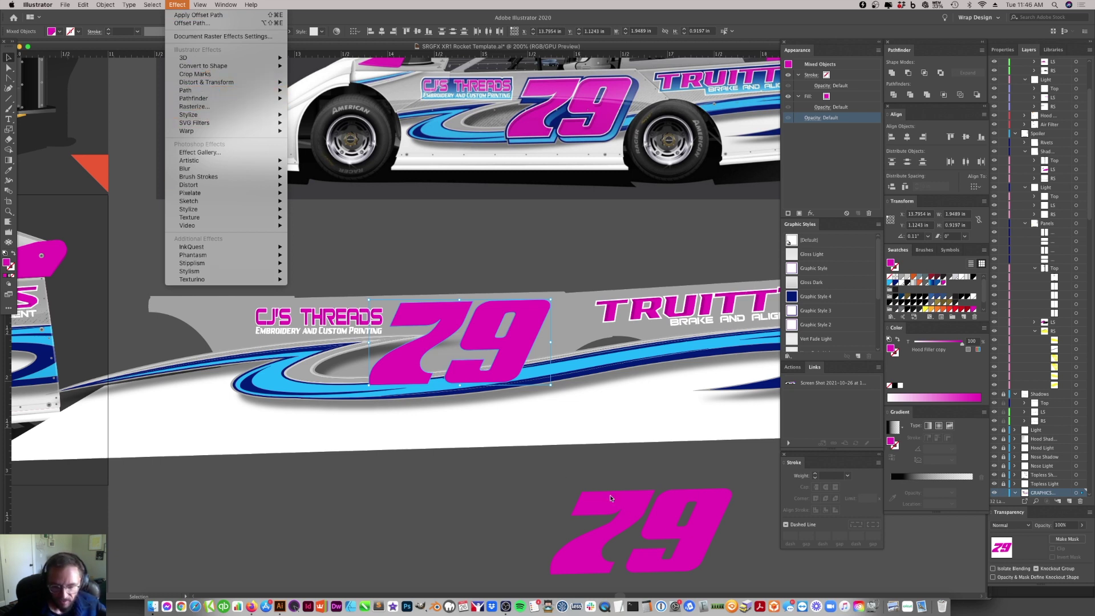
pyautogui.click(425, 495)
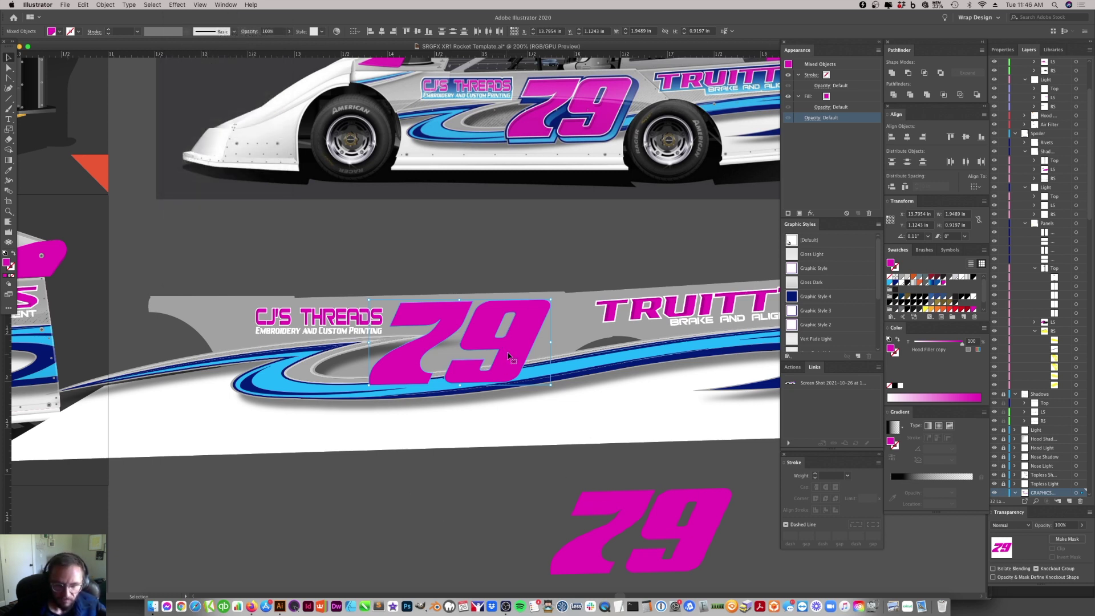
# - Select both original numerals on the side graphics and combine them with Pathfinder Unite
pyautogui.click(540, 352)
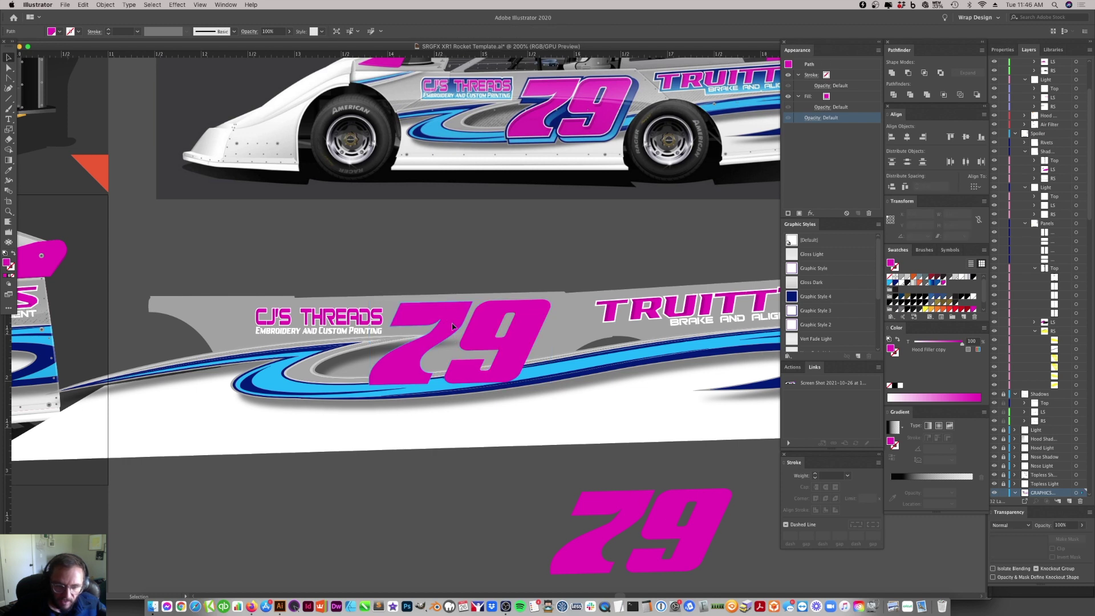
pyautogui.click(534, 348)
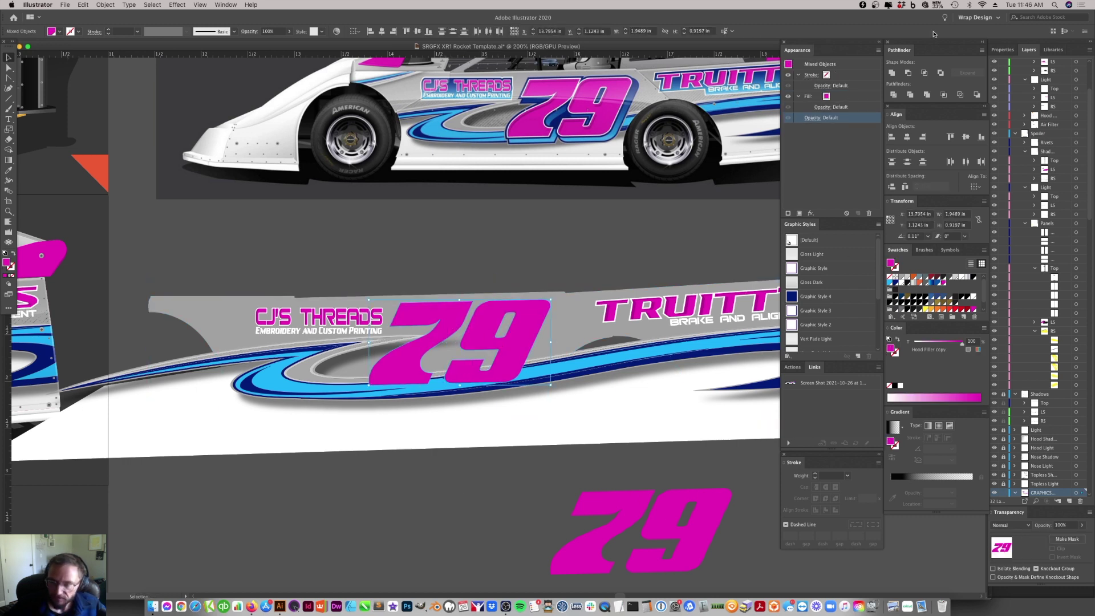
pyautogui.click(897, 75)
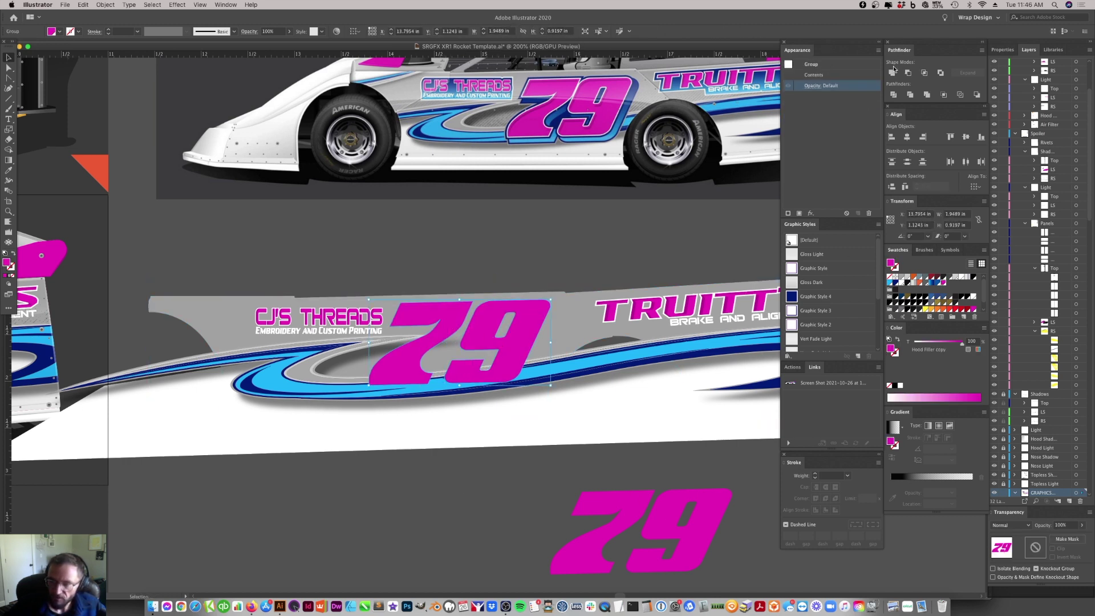
# - Convert the united 79 on the side graphics into a compound path
pyautogui.click(981, 51)
pyautogui.click(1013, 86)
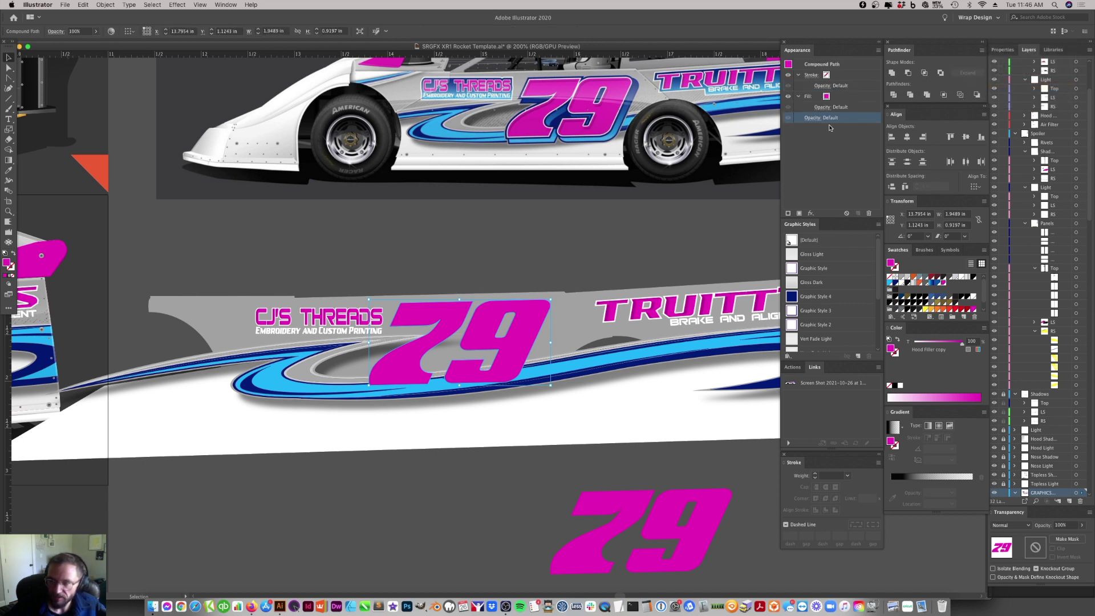
# - Try moving the compound 79 up and to the right of the side graphics, and undo the move
pyautogui.click(576, 229)
pyautogui.moveTo(493, 323); pyautogui.dragTo(599, 263)
pyautogui.press('super+z')
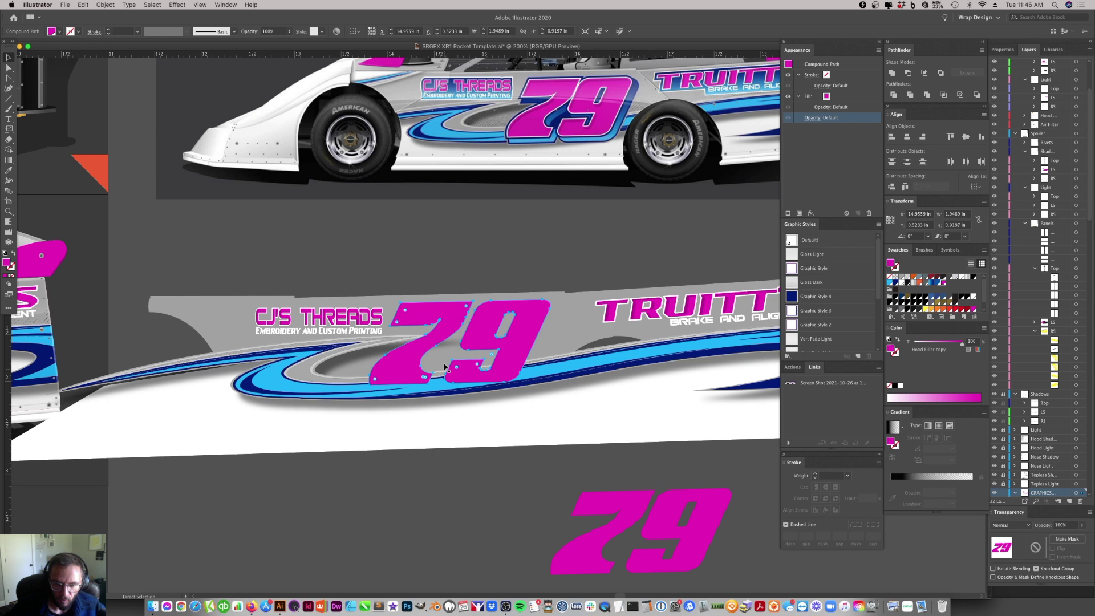
pyautogui.click(450, 340)
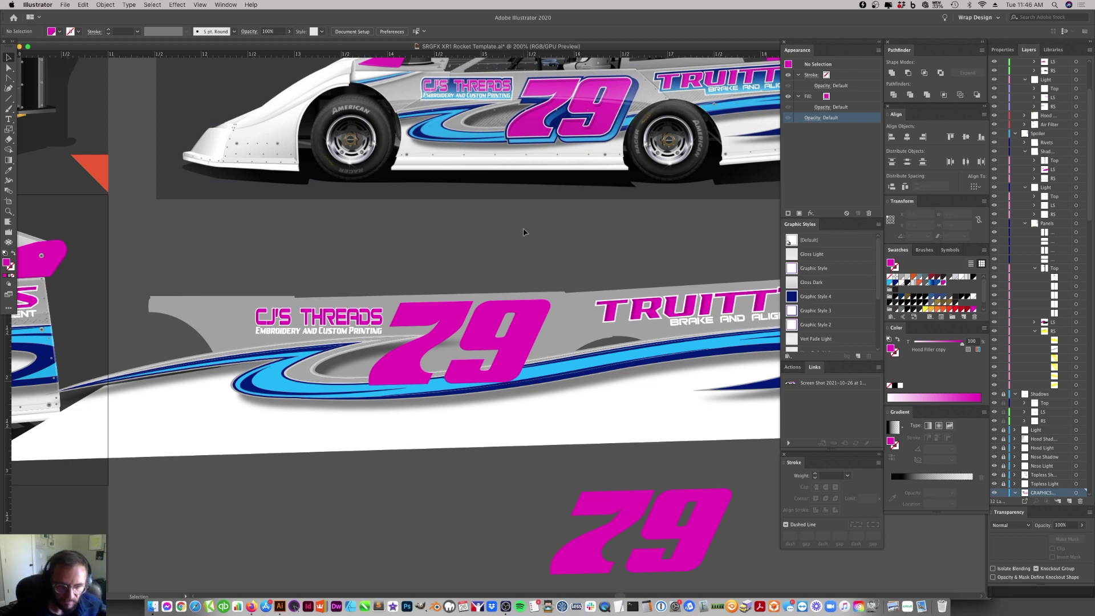
# - Duplicate the magenta fill of the 79 on the side graphics and recolor the lower fill navy blue
pyautogui.click(478, 341)
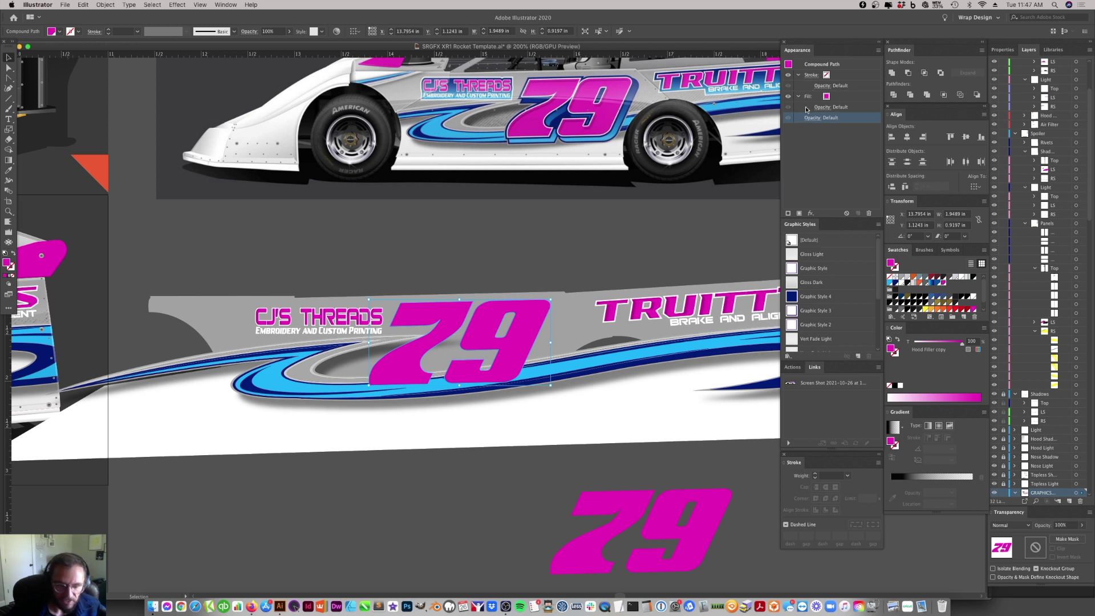
pyautogui.click(177, 4)
pyautogui.moveTo(195, 90)
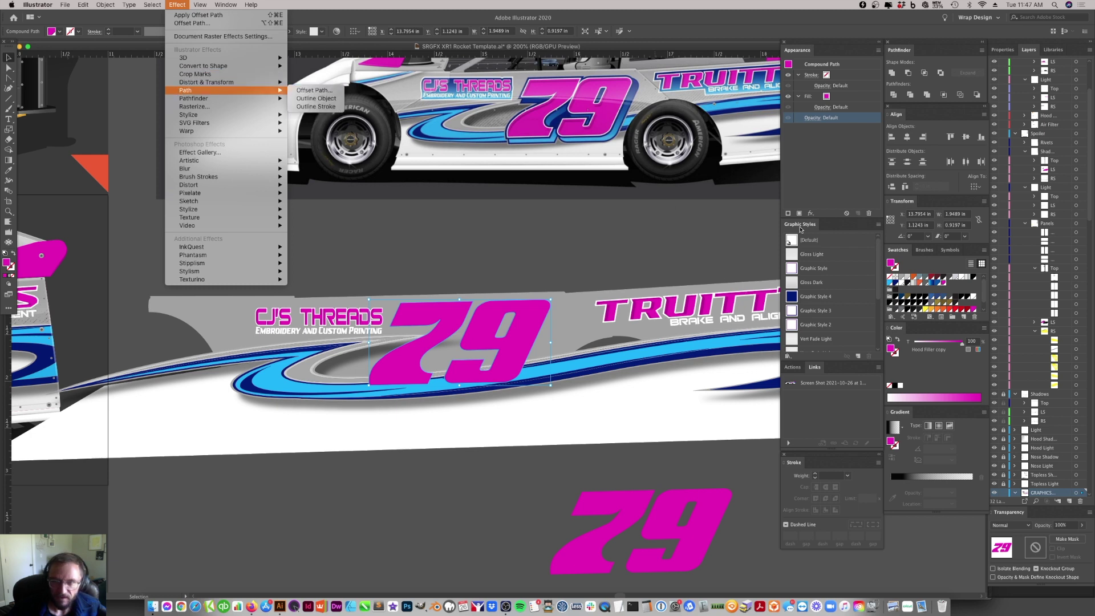
pyautogui.press('Escape')
pyautogui.click(819, 98)
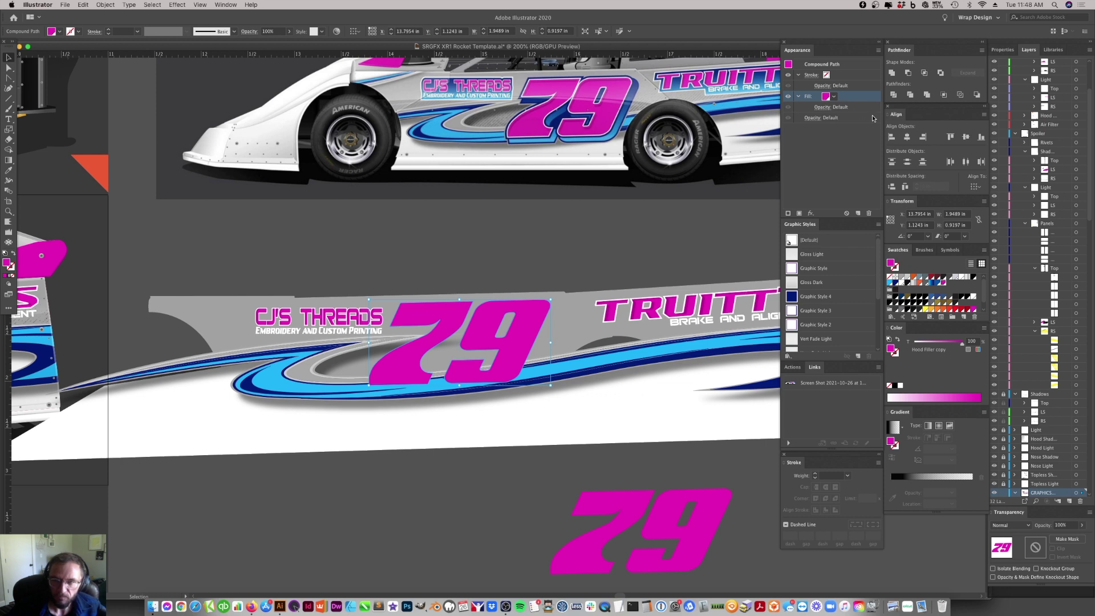
pyautogui.click(857, 213)
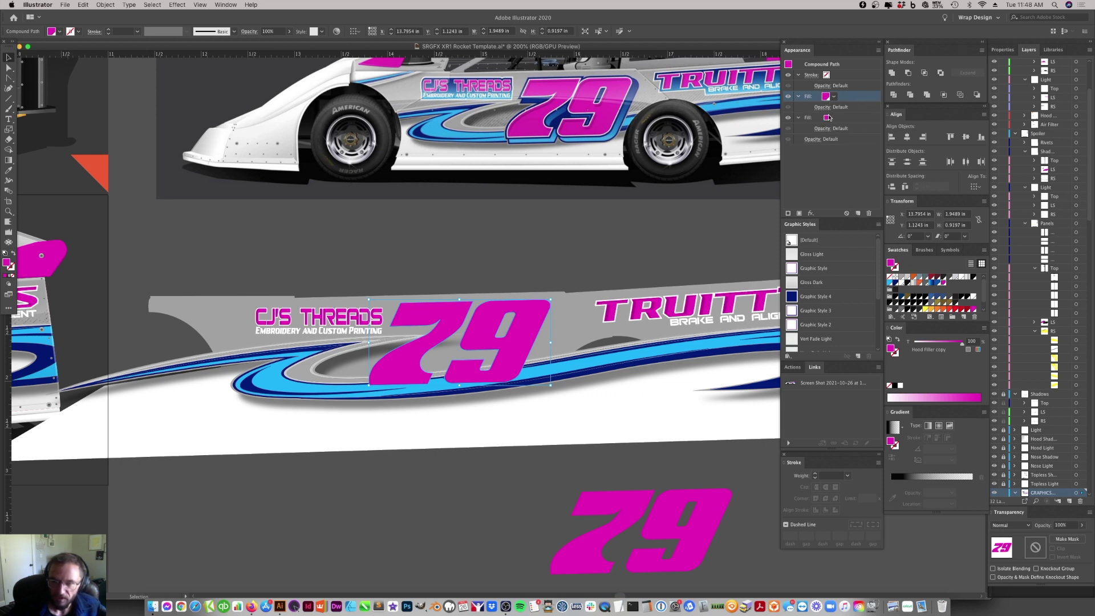
pyautogui.click(827, 118)
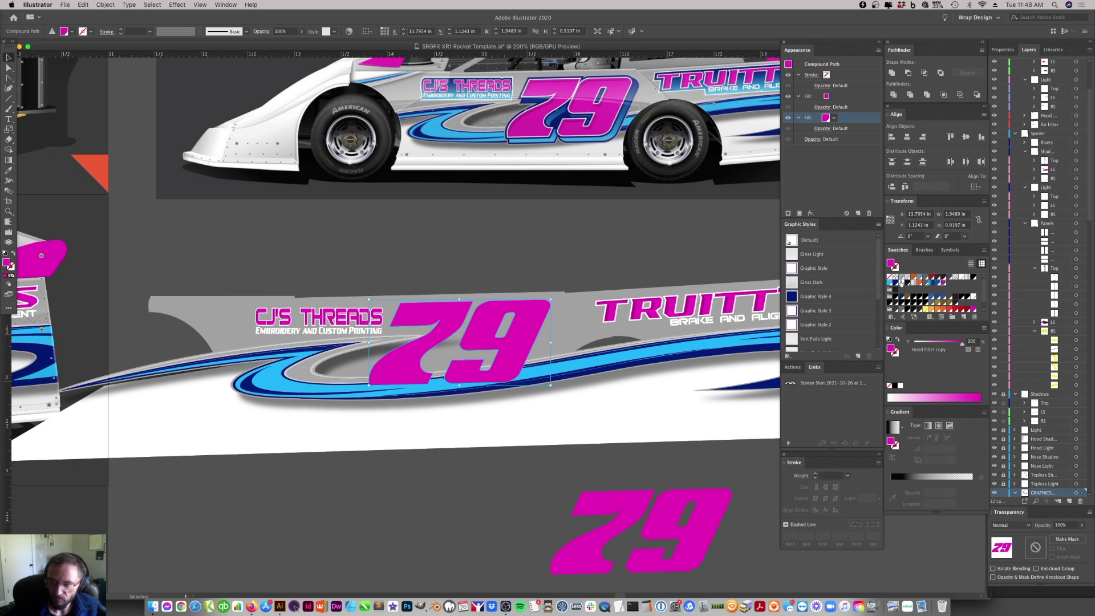
pyautogui.click(896, 282)
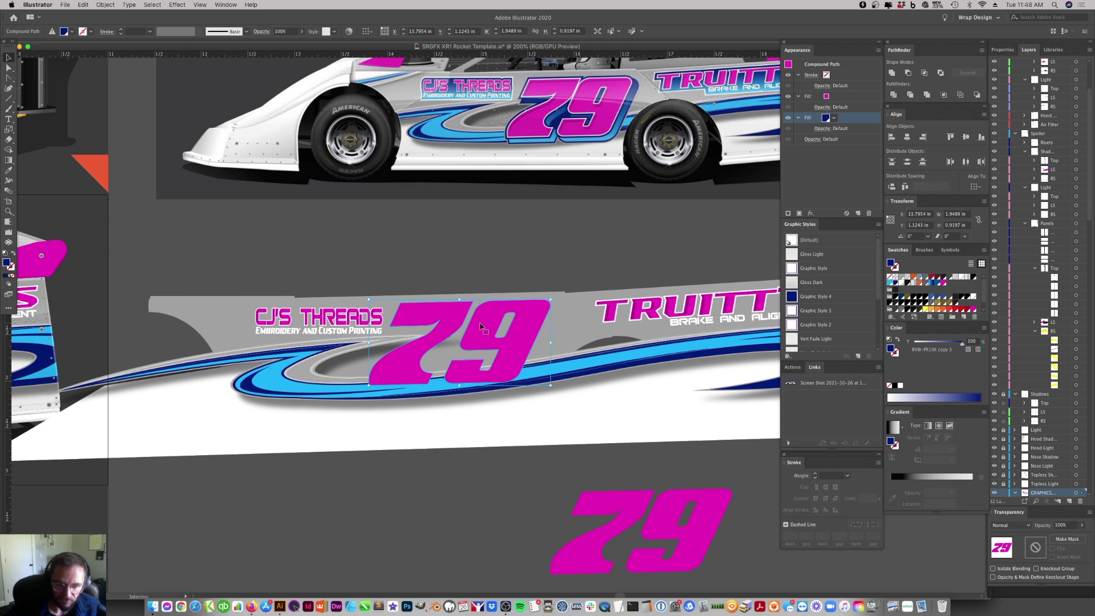
pyautogui.click(789, 97)
pyautogui.click(789, 97)
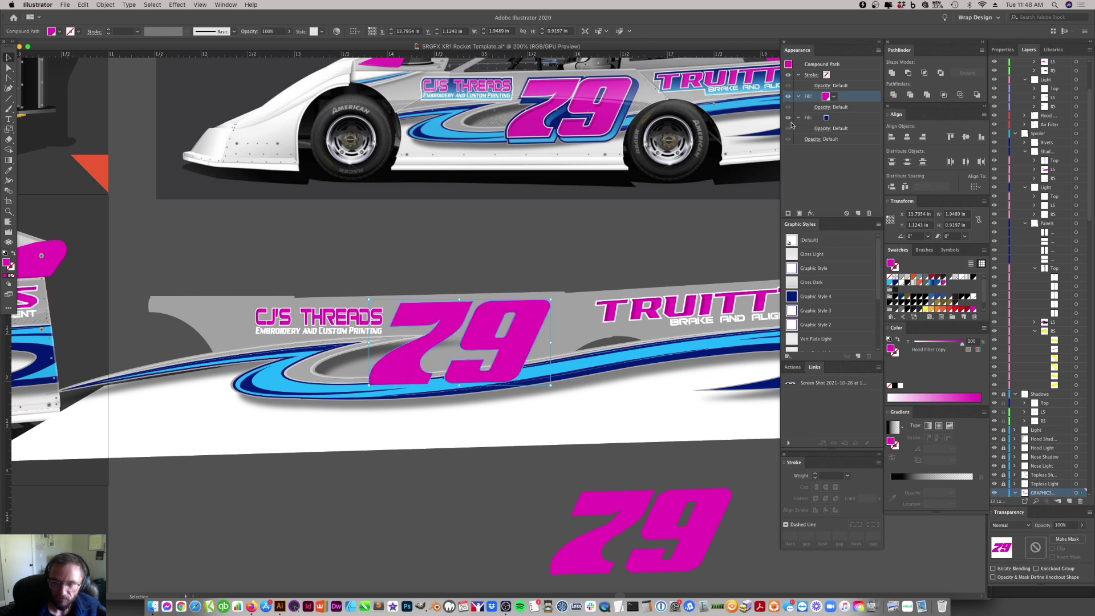
# - Add an Offset Path effect to the 79's lower navy fill and preview it at 2 px
pyautogui.click(830, 121)
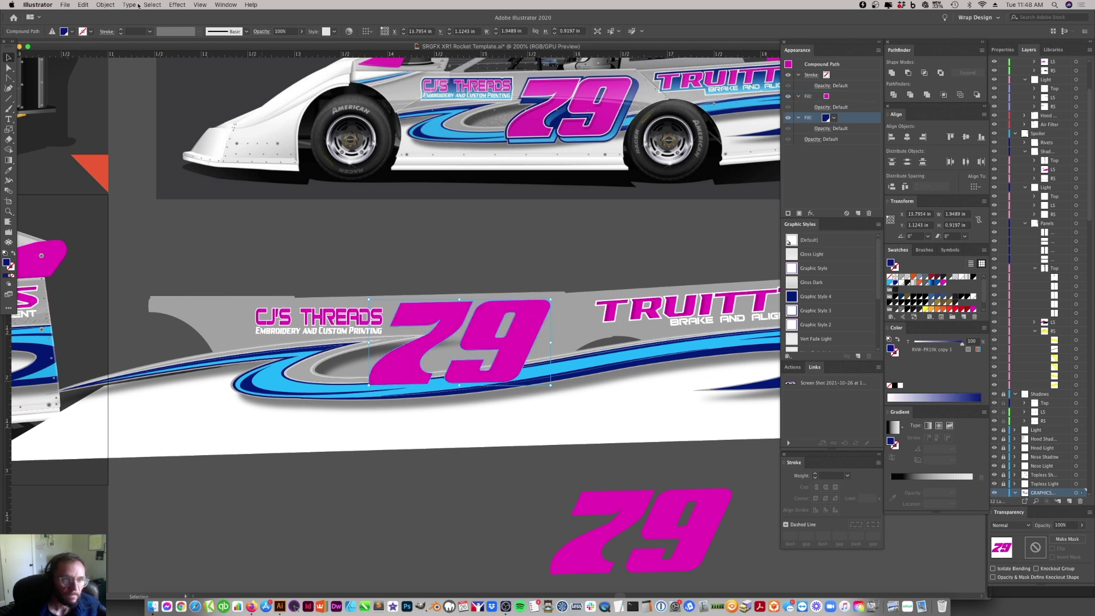
pyautogui.click(177, 4)
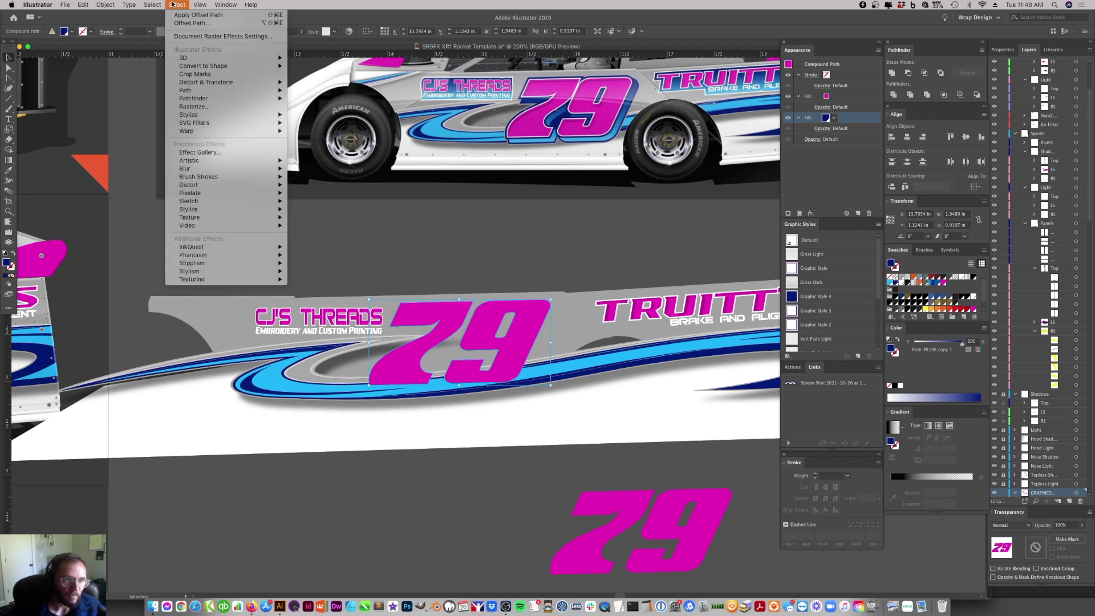
pyautogui.moveTo(274, 90)
pyautogui.click(312, 90)
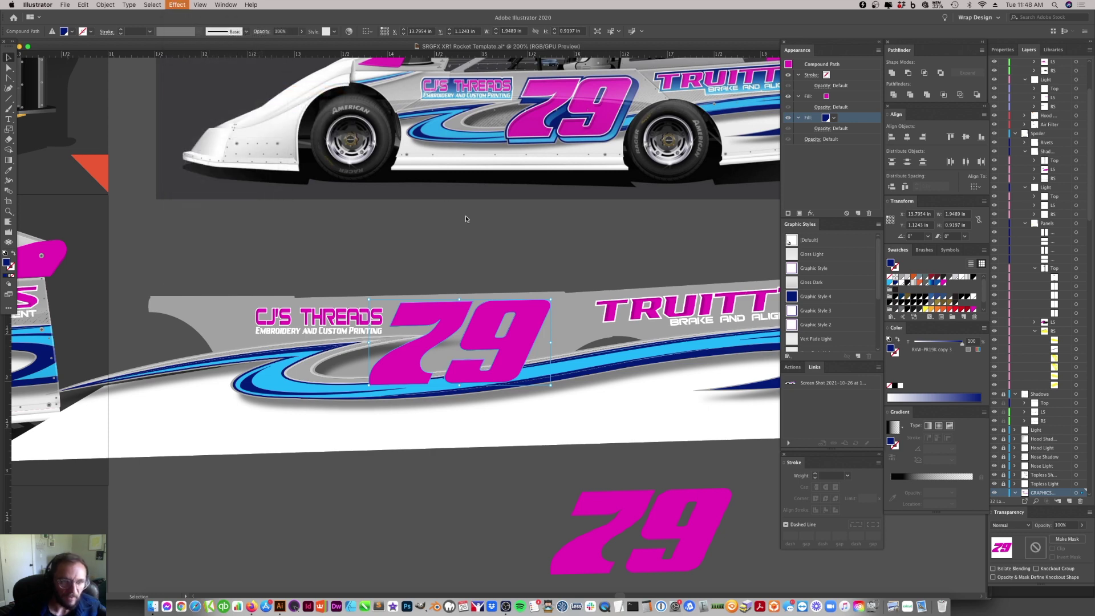
pyautogui.write('2')
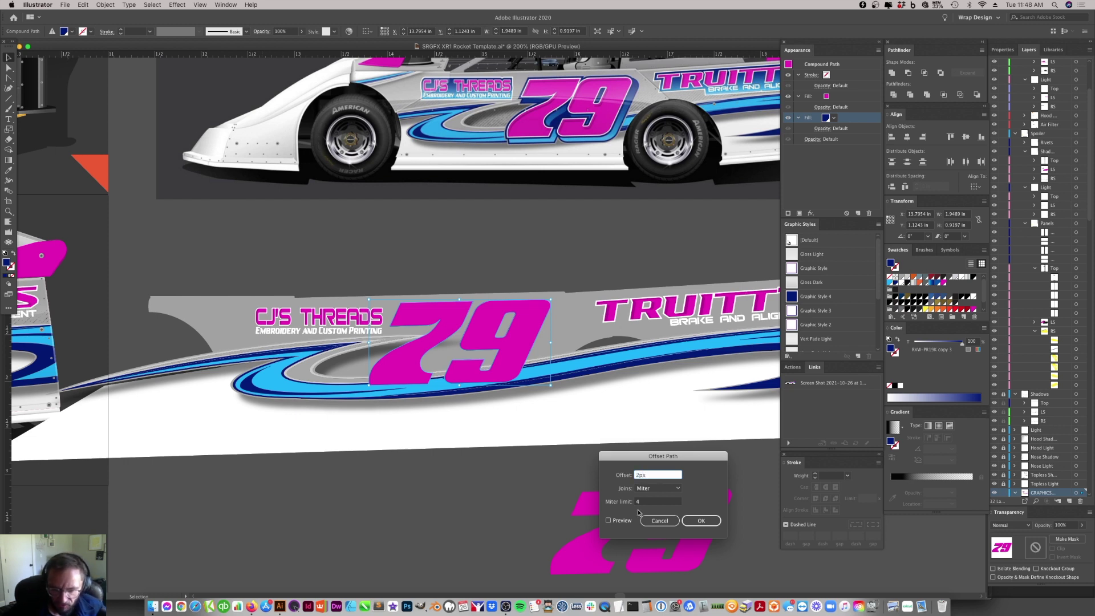
pyautogui.click(609, 520)
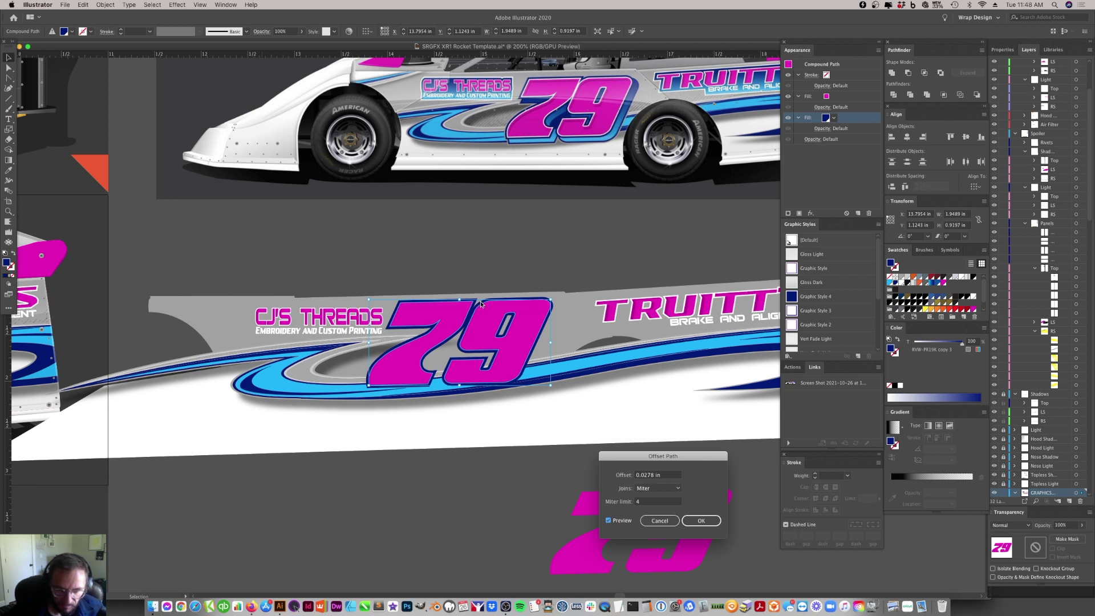
# - Try a 2.5 px offset for the navy fill, set it to 3 px, apply the effect and deselect the 79
pyautogui.click(667, 473)
pyautogui.write('2.5')
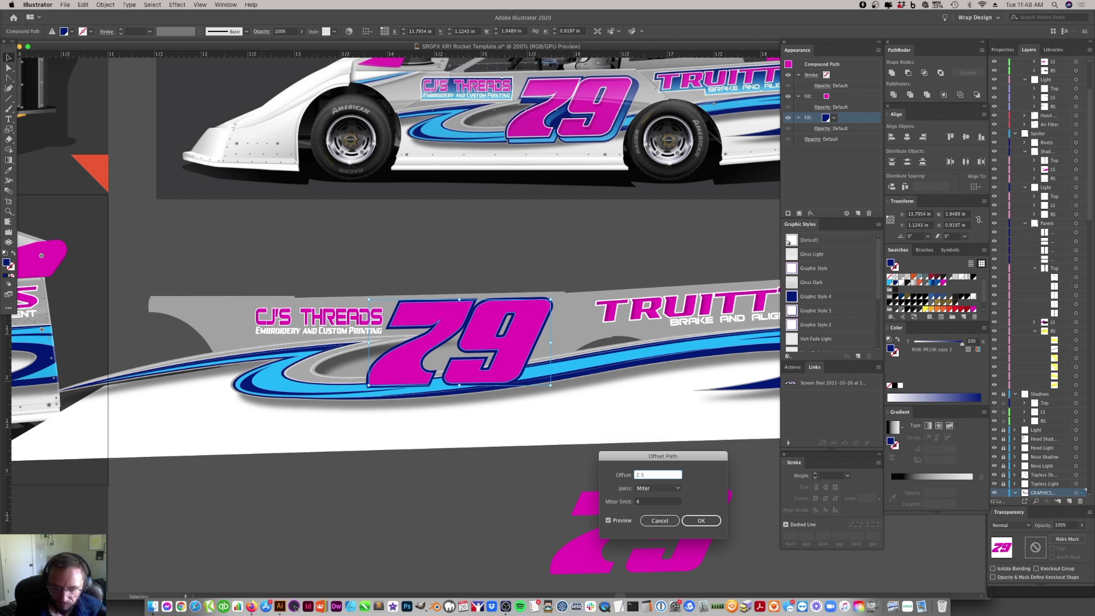
pyautogui.write('px')
pyautogui.click(608, 521)
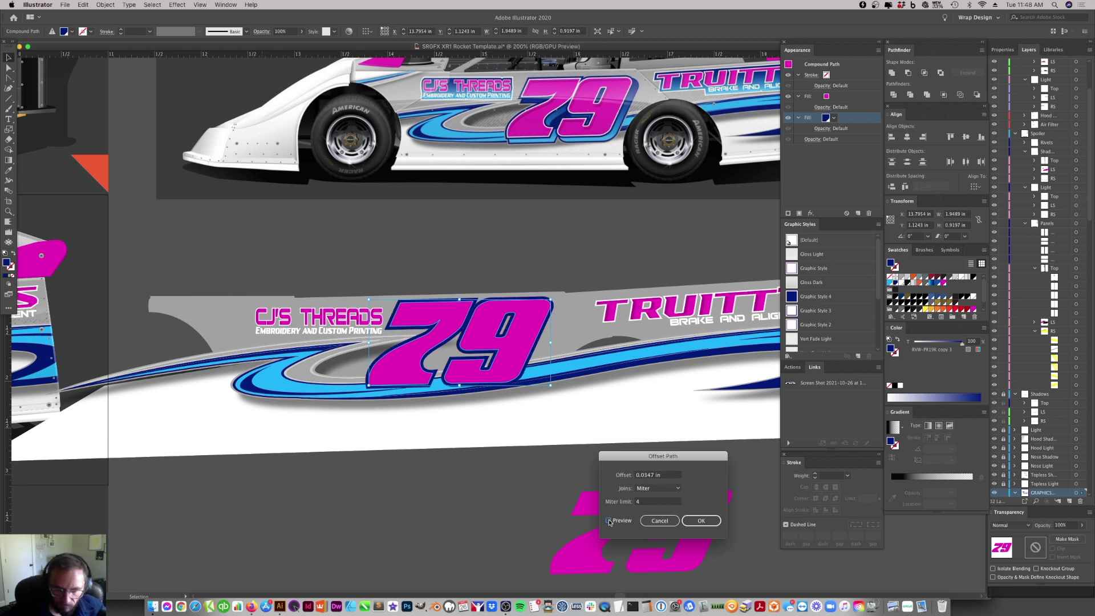
pyautogui.click(656, 475)
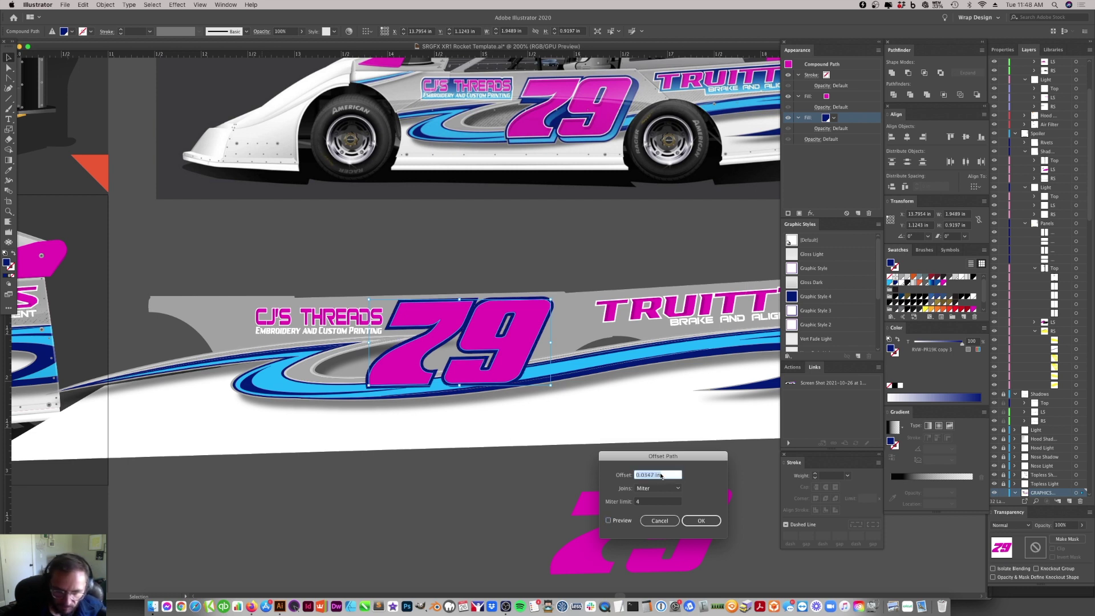
pyautogui.write('3px')
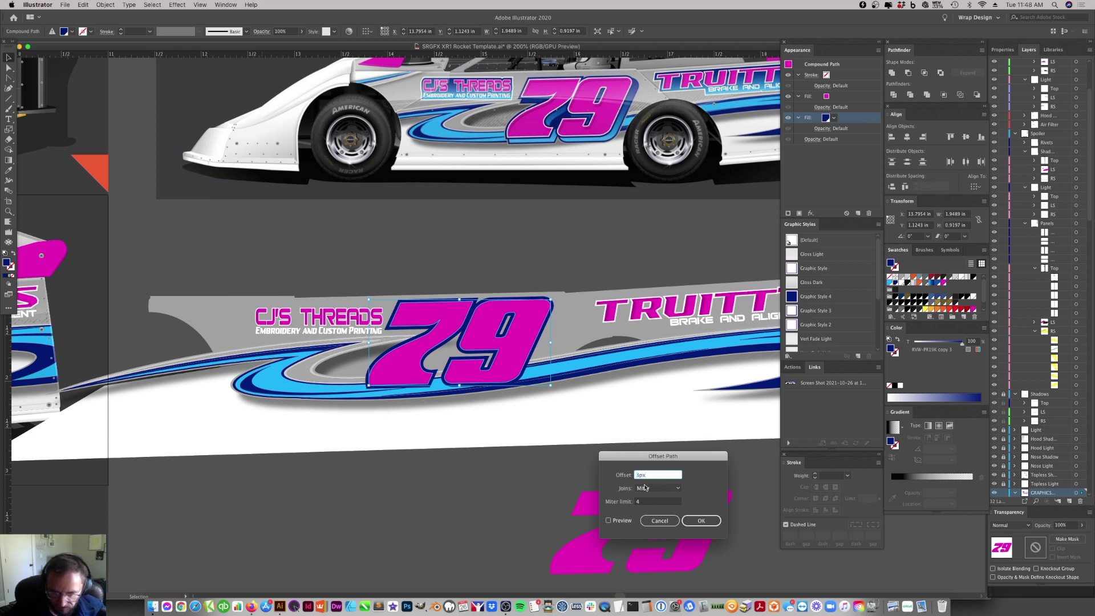
pyautogui.click(608, 521)
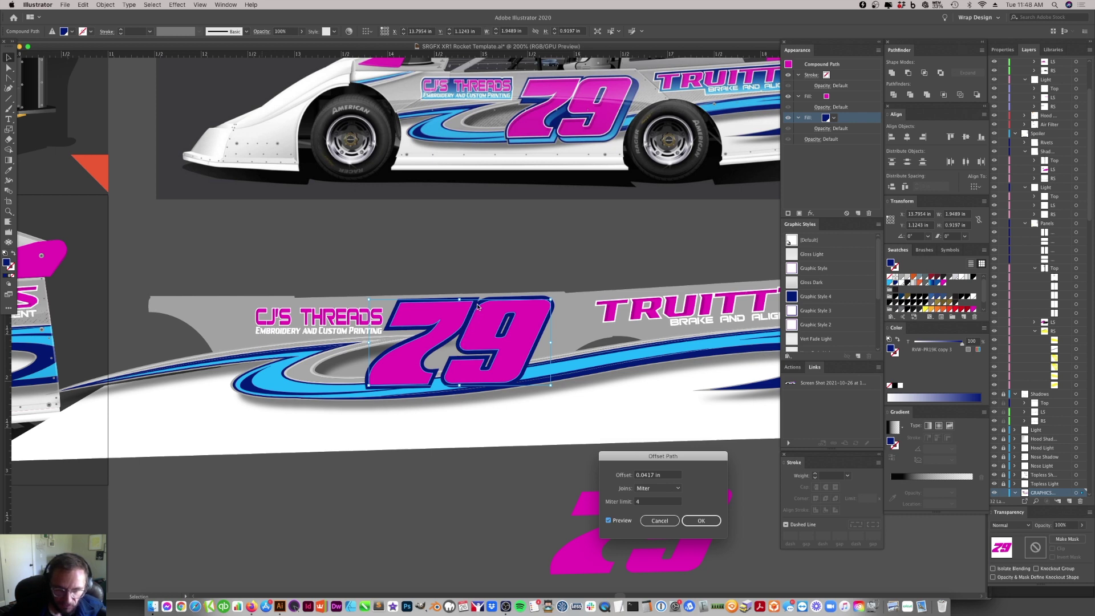
pyautogui.press('Return')
pyautogui.press('super+shift+a')
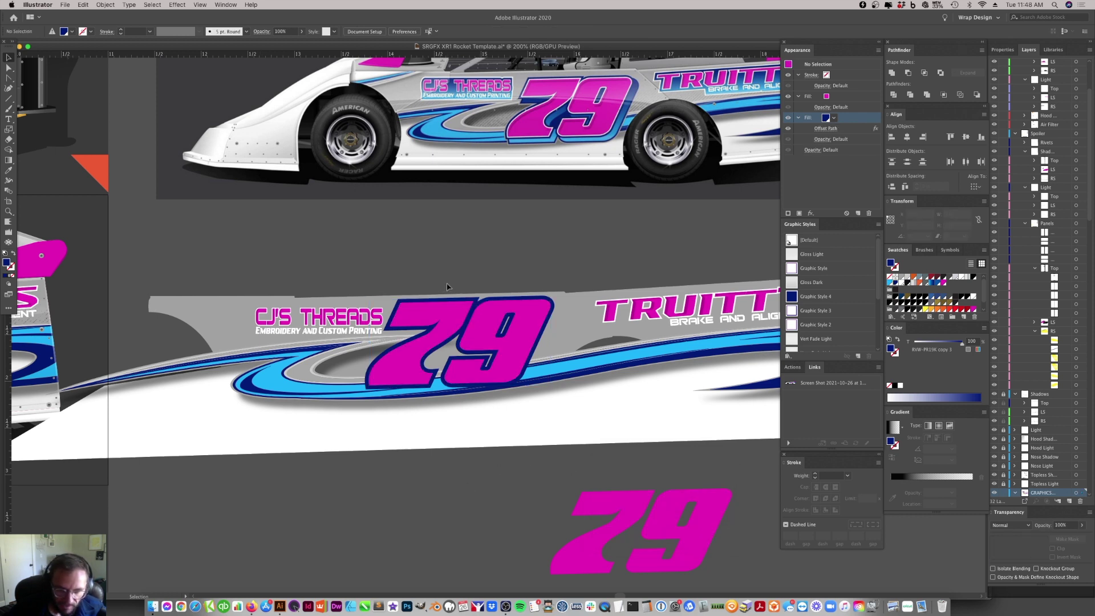
# - Isolate the compound 79, nudge the 7 slightly right toward the 9 to tighten the gap, and exit isolation mode
pyautogui.doubleClick(447, 331)
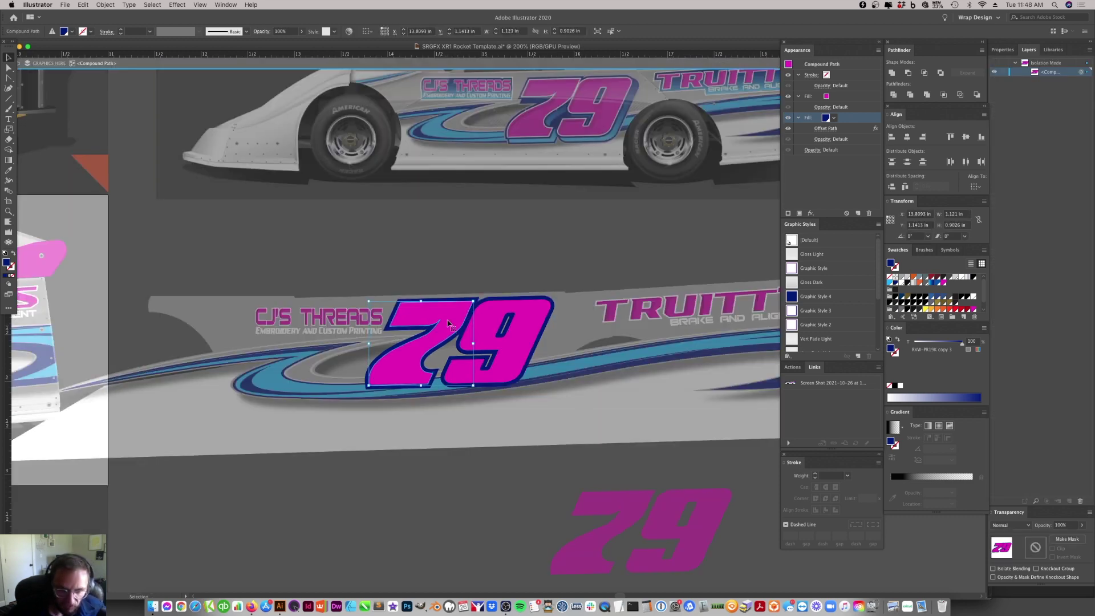
pyautogui.click(8, 211)
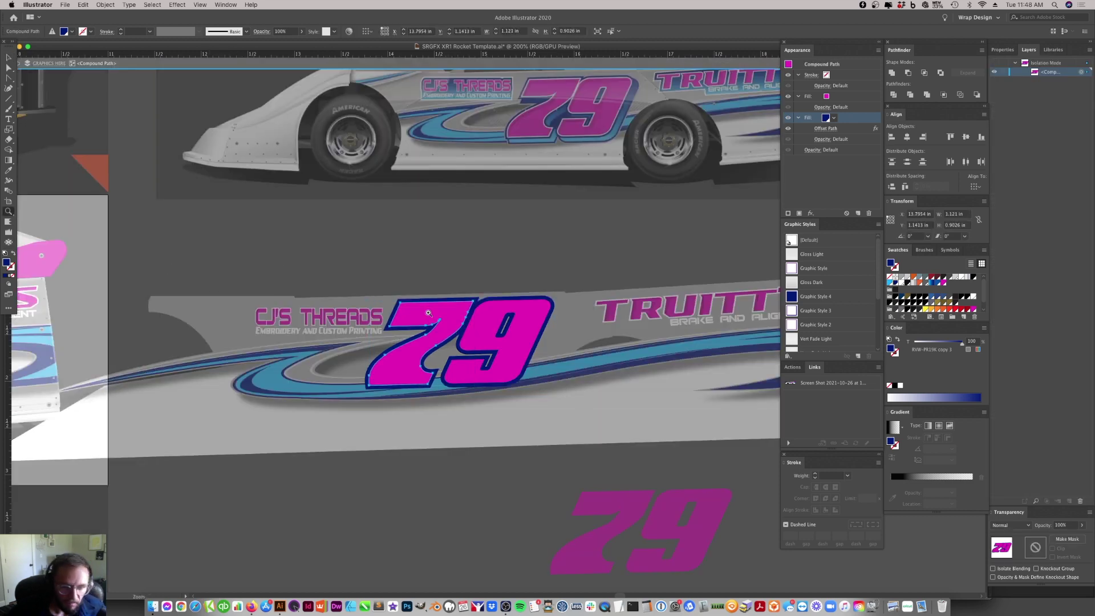
pyautogui.click(488, 320)
pyautogui.click(520, 316)
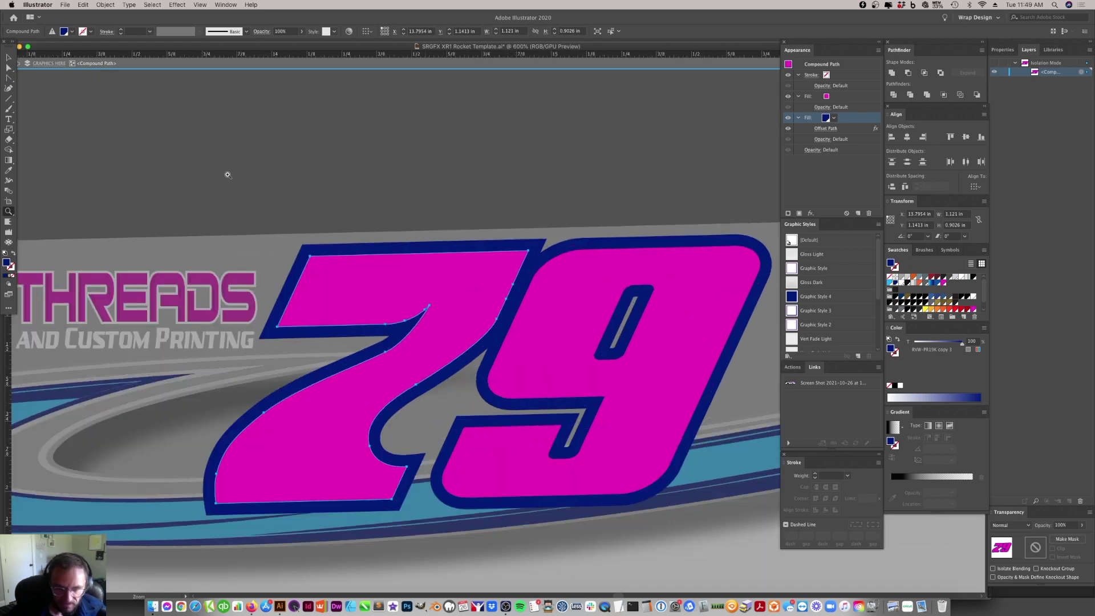
pyautogui.click(8, 58)
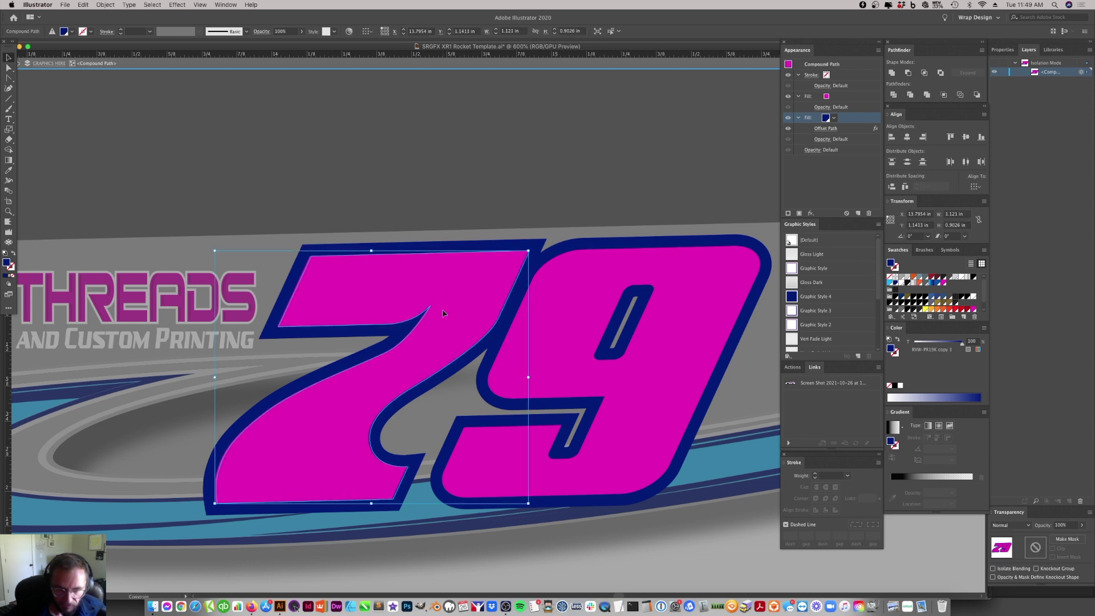
pyautogui.click(545, 229)
pyautogui.click(508, 311)
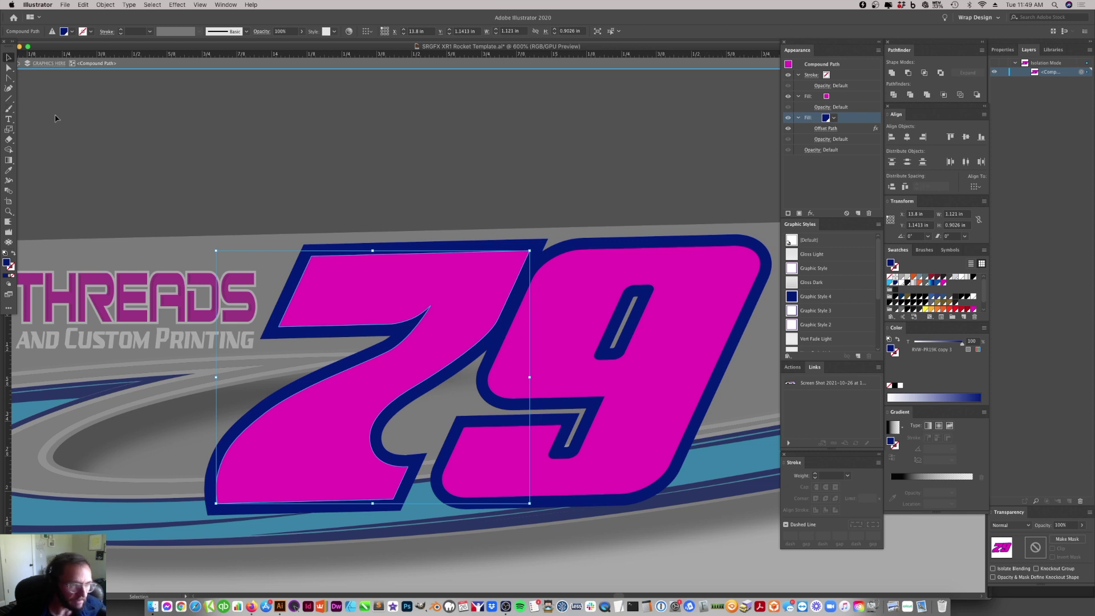
pyautogui.keyDown('shift'); pyautogui.click(720, 375); pyautogui.keyUp('shift')
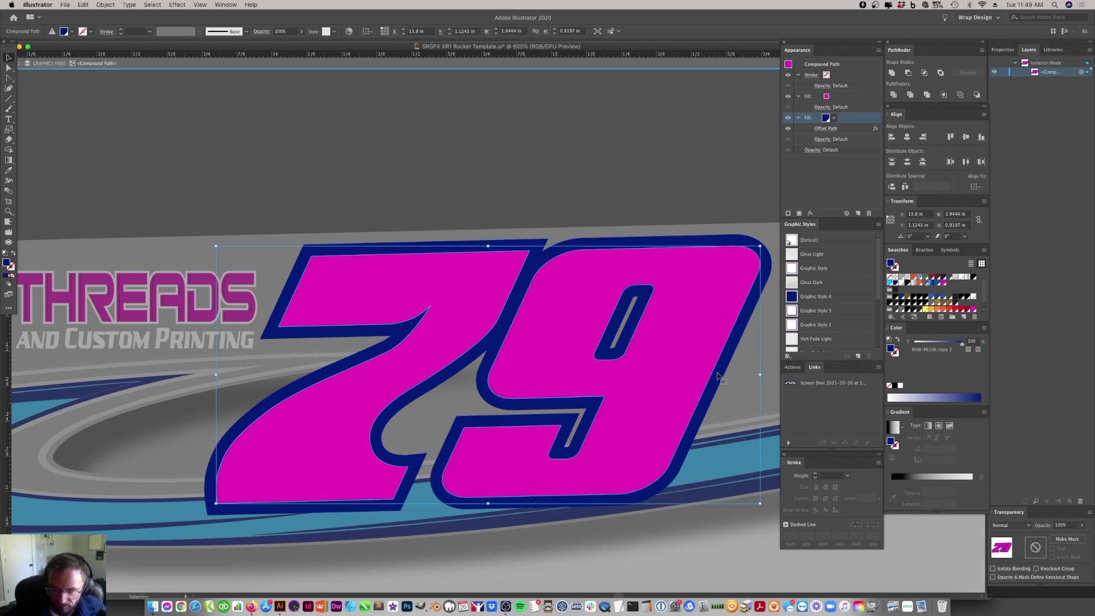
pyautogui.click(457, 307)
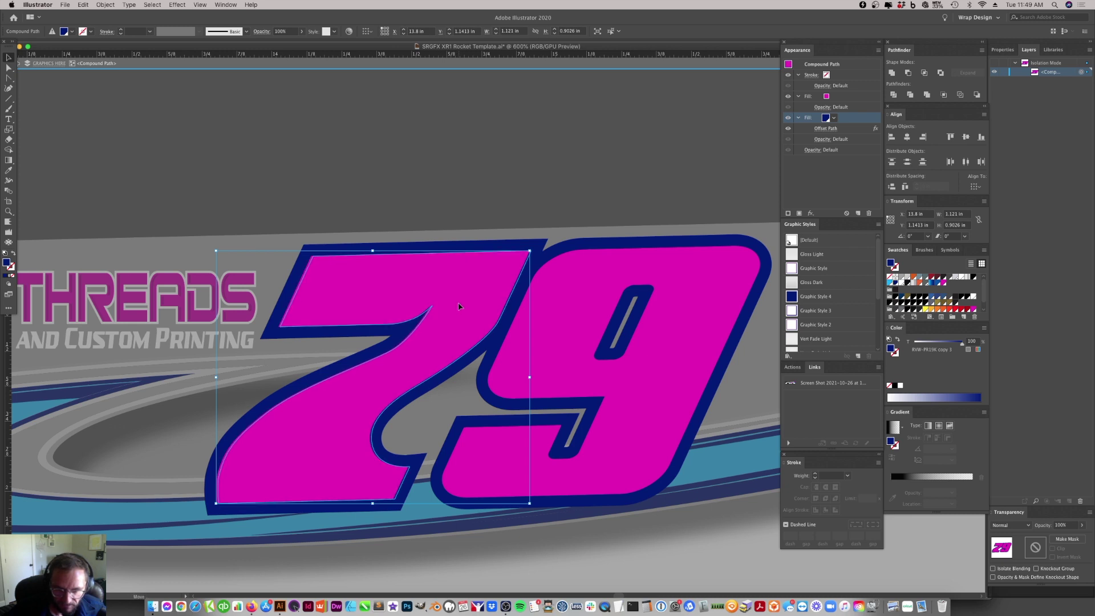
pyautogui.click(512, 225)
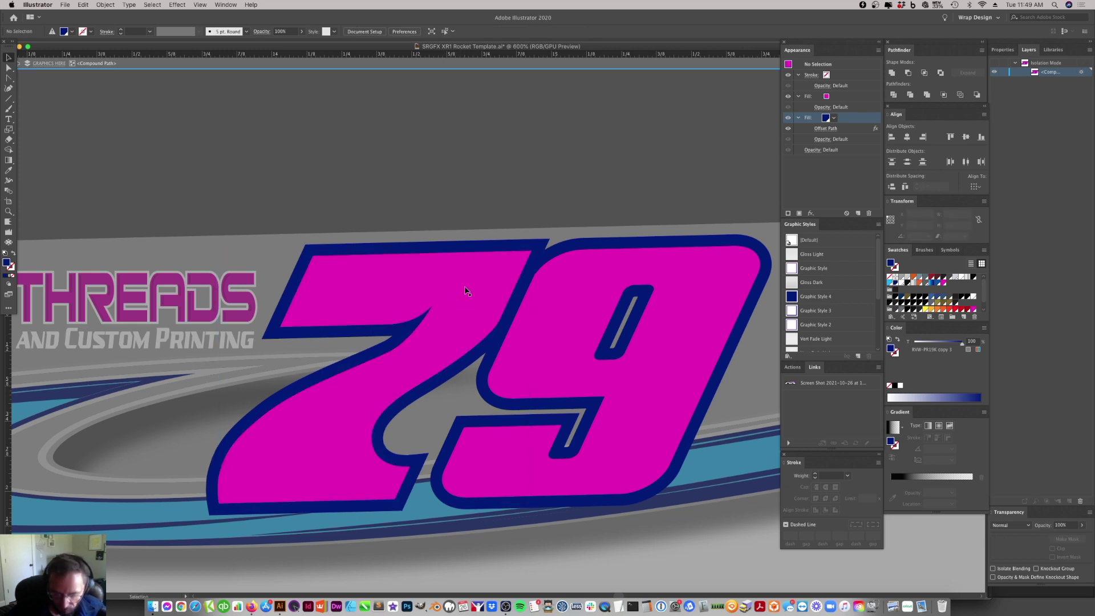
pyautogui.scroll(-3, 466, 291)
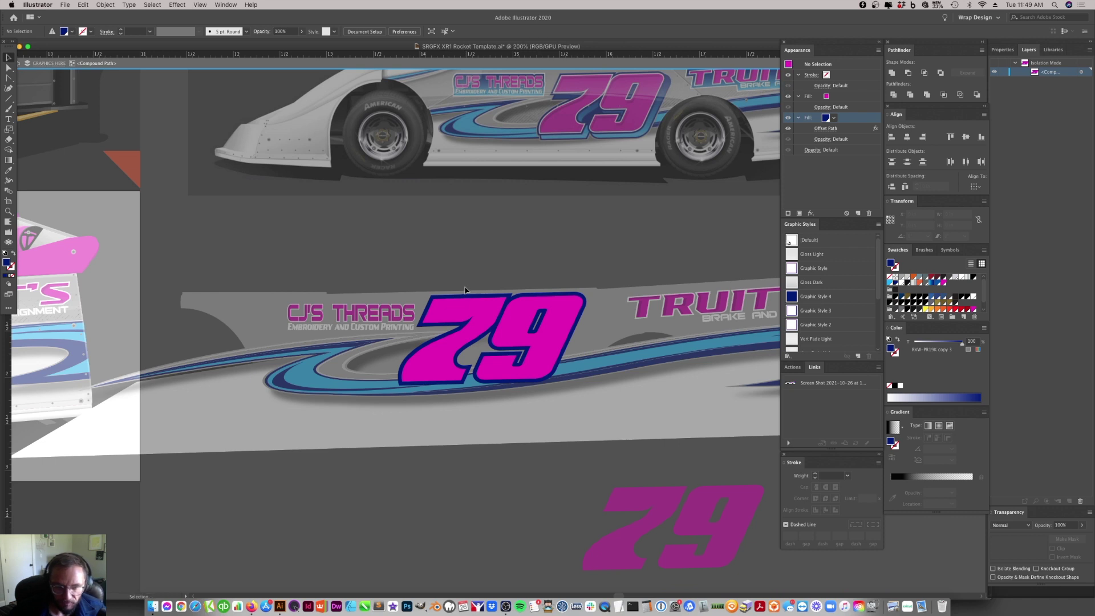
pyautogui.doubleClick(494, 65)
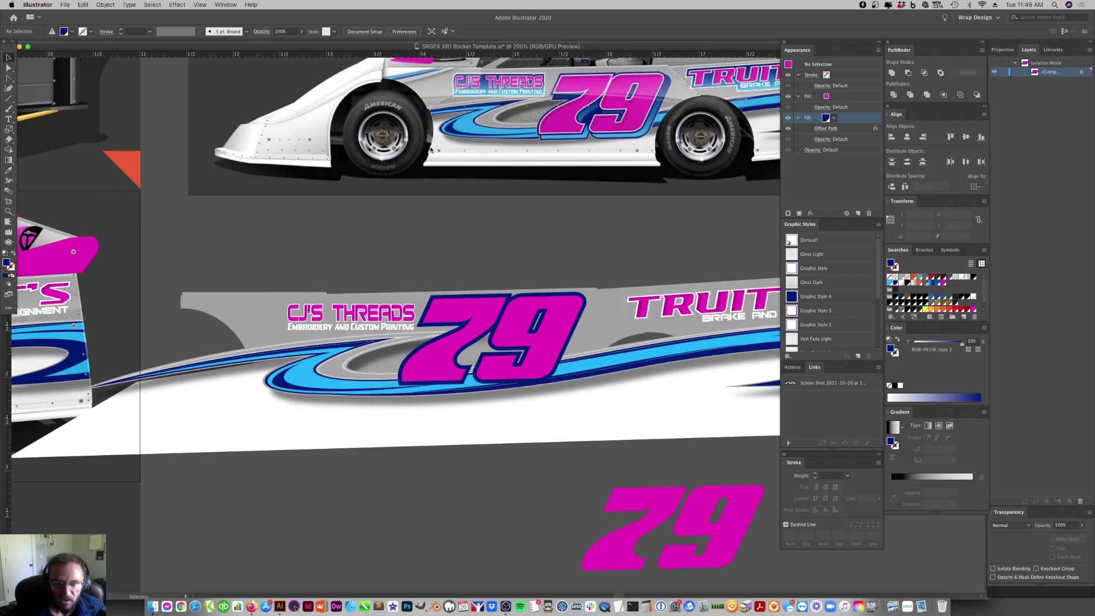
# - Select the navy-outlined 79 on the side graphics and duplicate its magenta fill
pyautogui.click(484, 348)
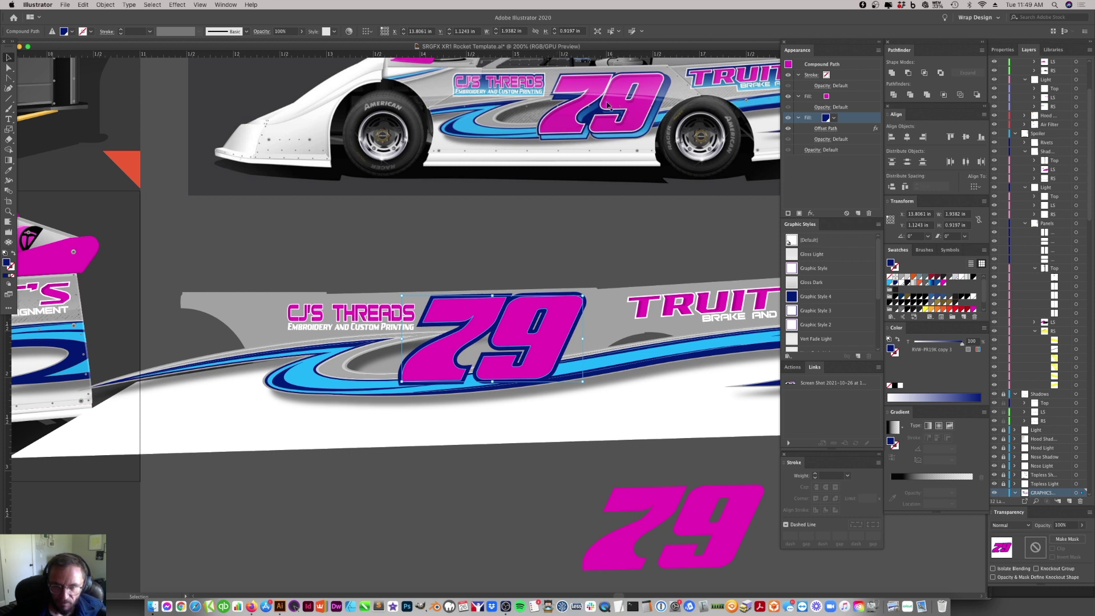
pyautogui.scroll(2, 610, 106)
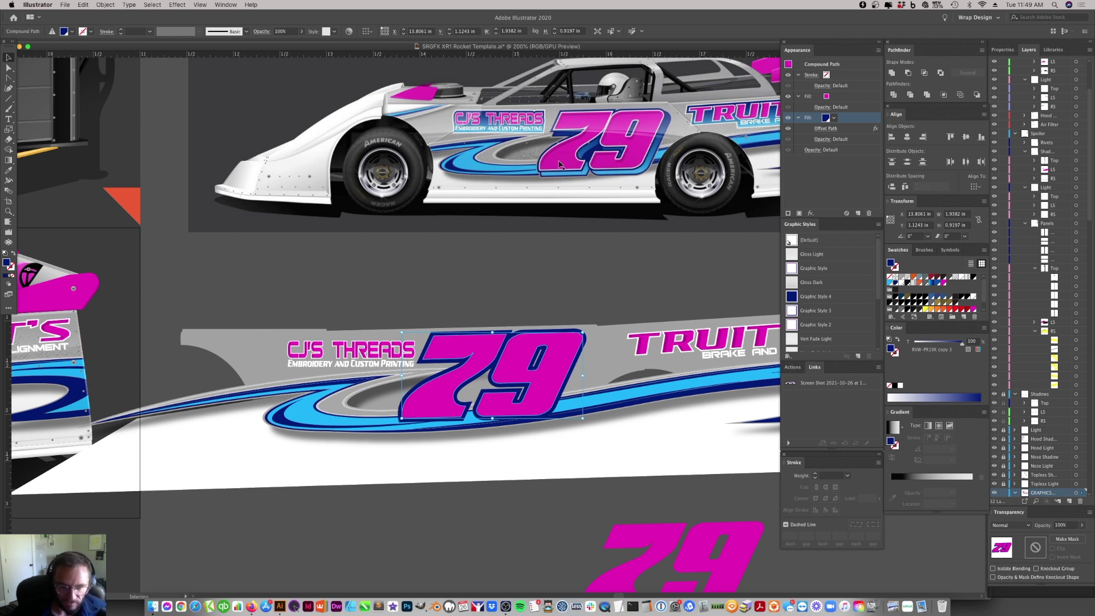
pyautogui.click(537, 327)
pyautogui.click(523, 351)
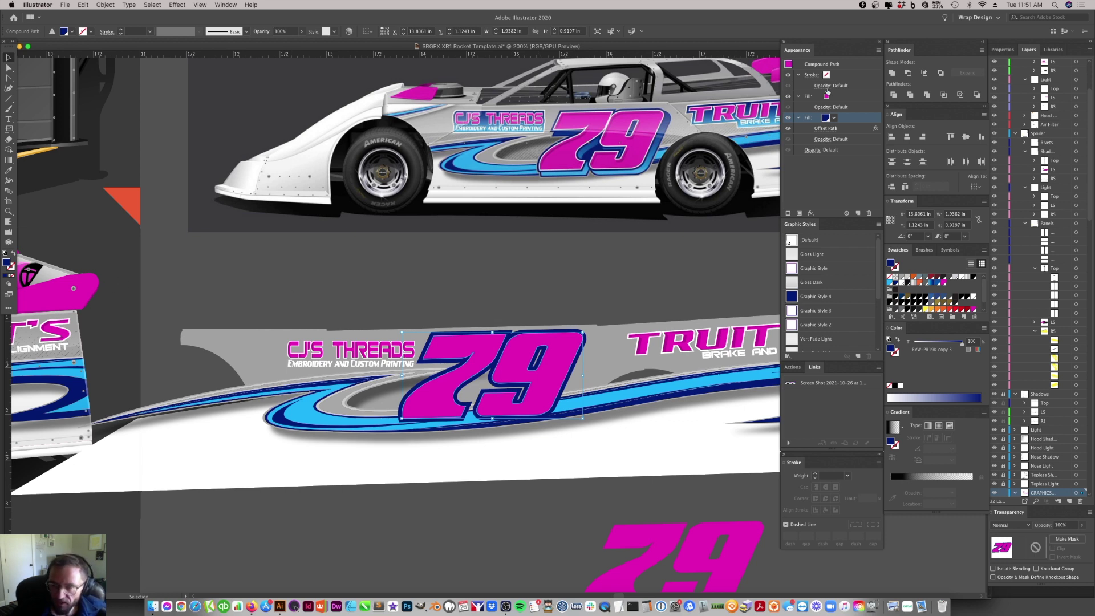
pyautogui.click(850, 95)
pyautogui.click(858, 214)
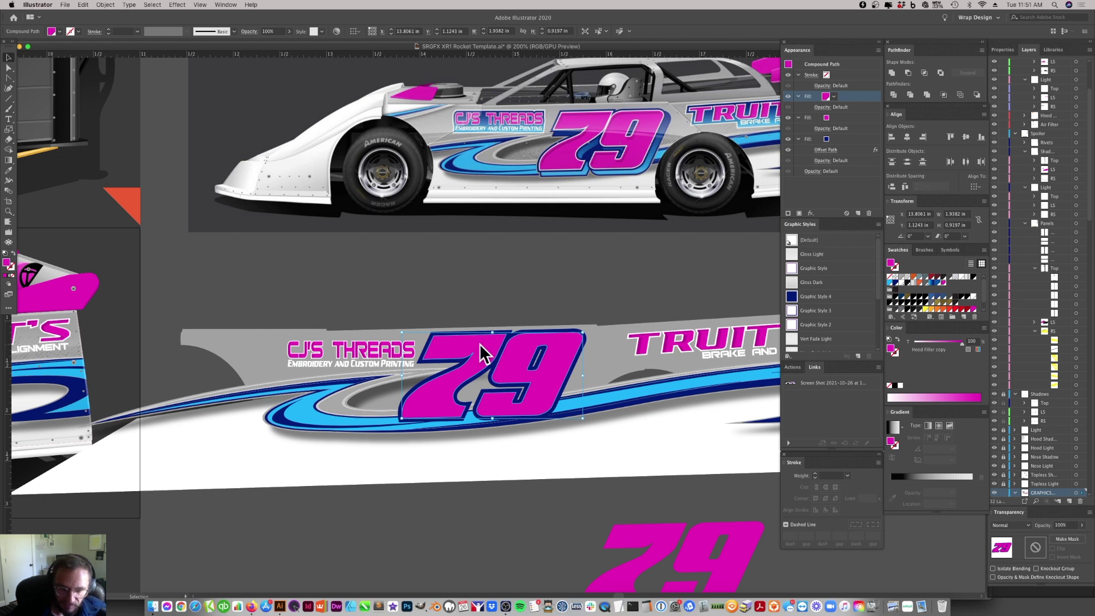
# - Make the 79's middle fill white and preview an Offset Path effect of -1 px on the top magenta fill
pyautogui.click(827, 119)
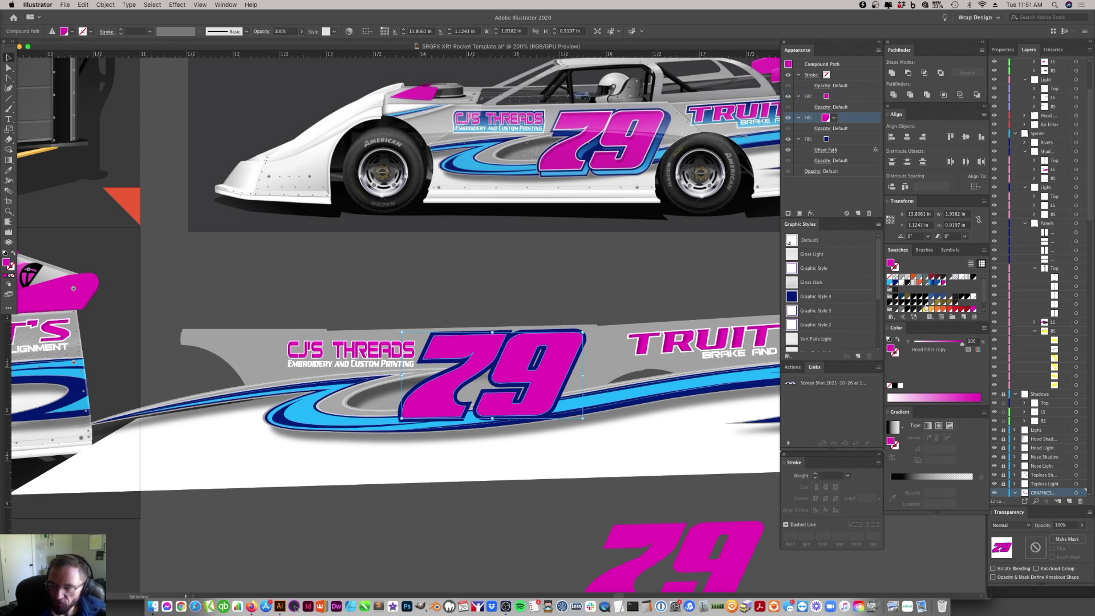
pyautogui.click(956, 276)
pyautogui.click(848, 97)
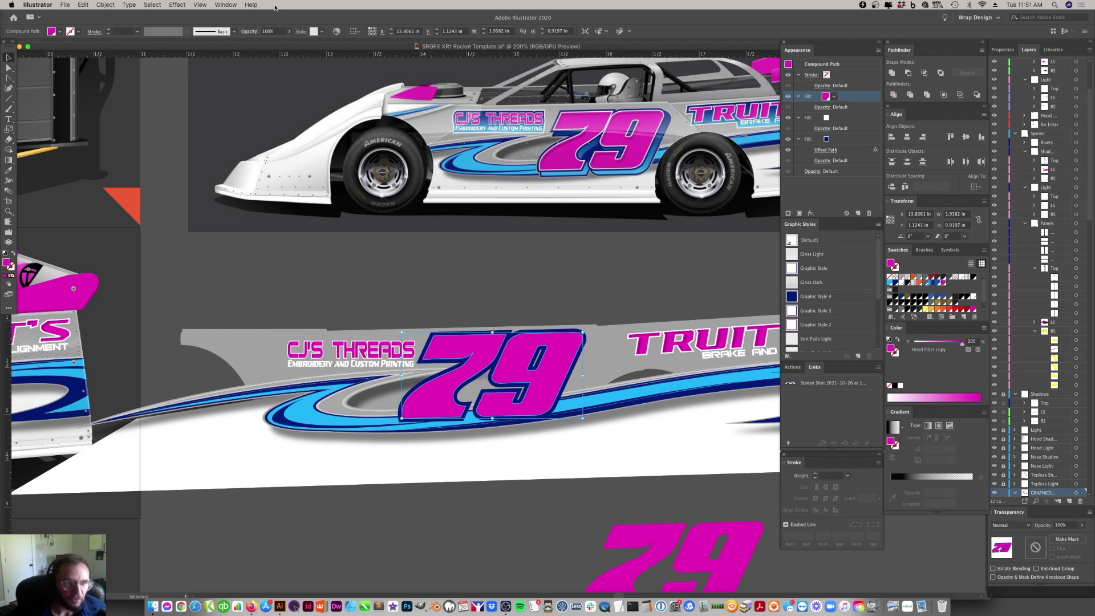
pyautogui.click(177, 5)
pyautogui.moveTo(268, 90)
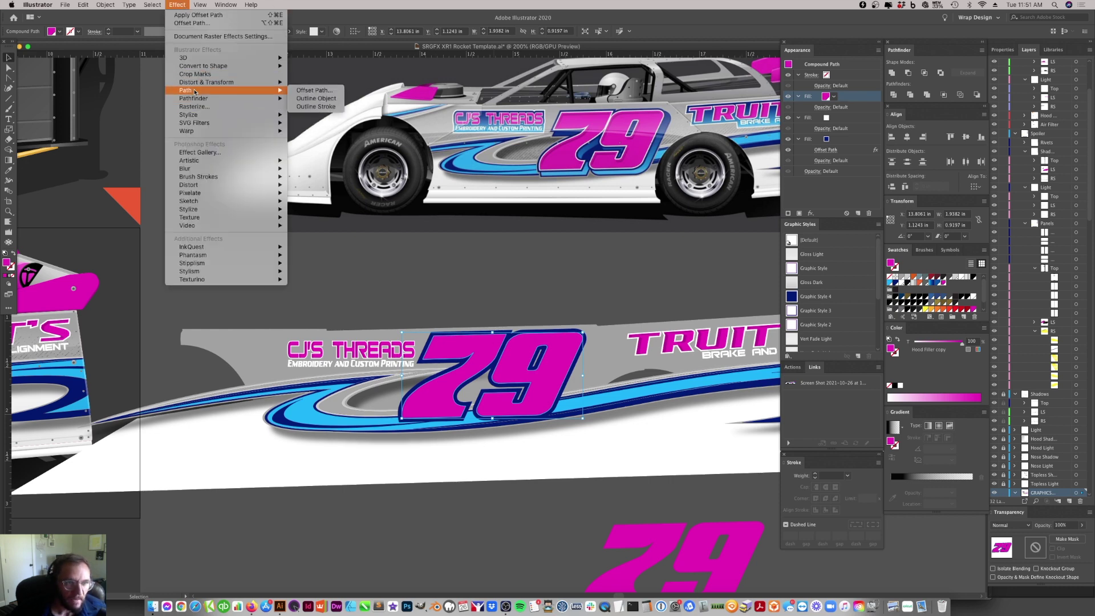
pyautogui.click(334, 94)
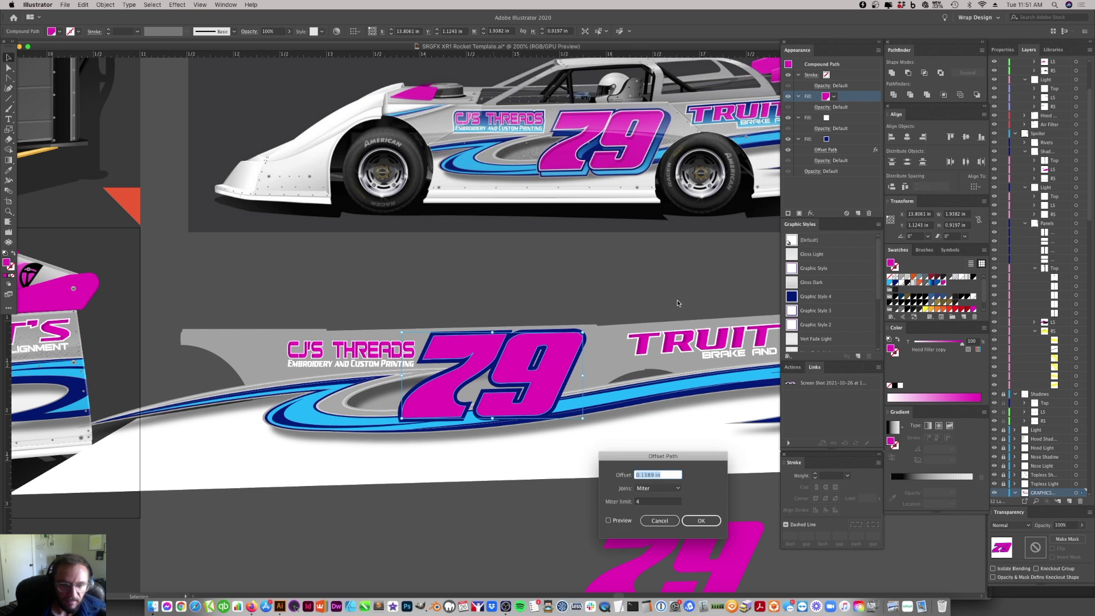
pyautogui.write('-1px')
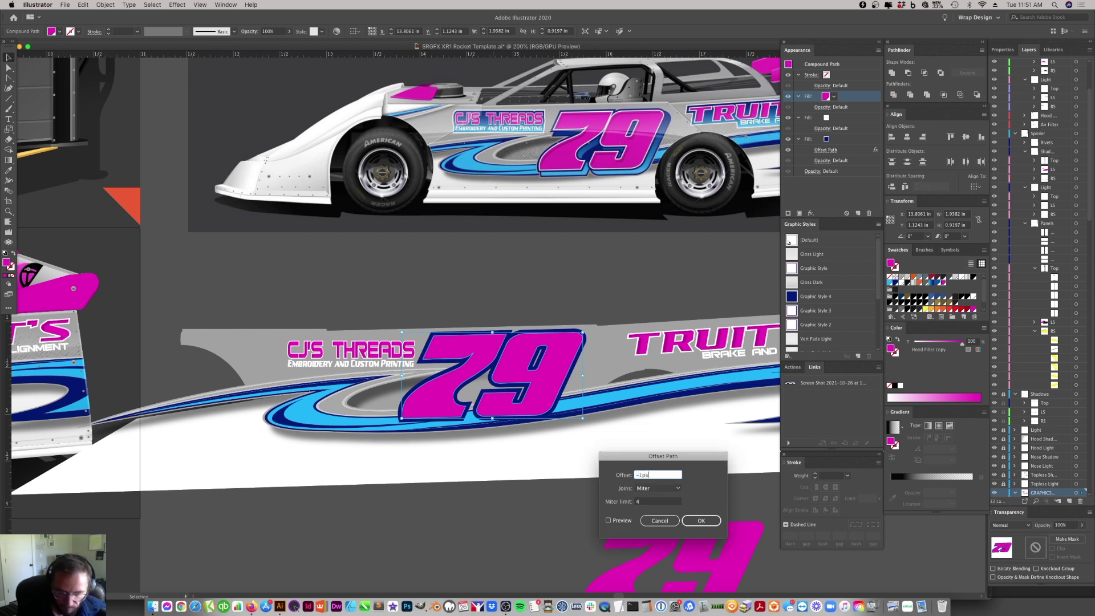
pyautogui.click(607, 519)
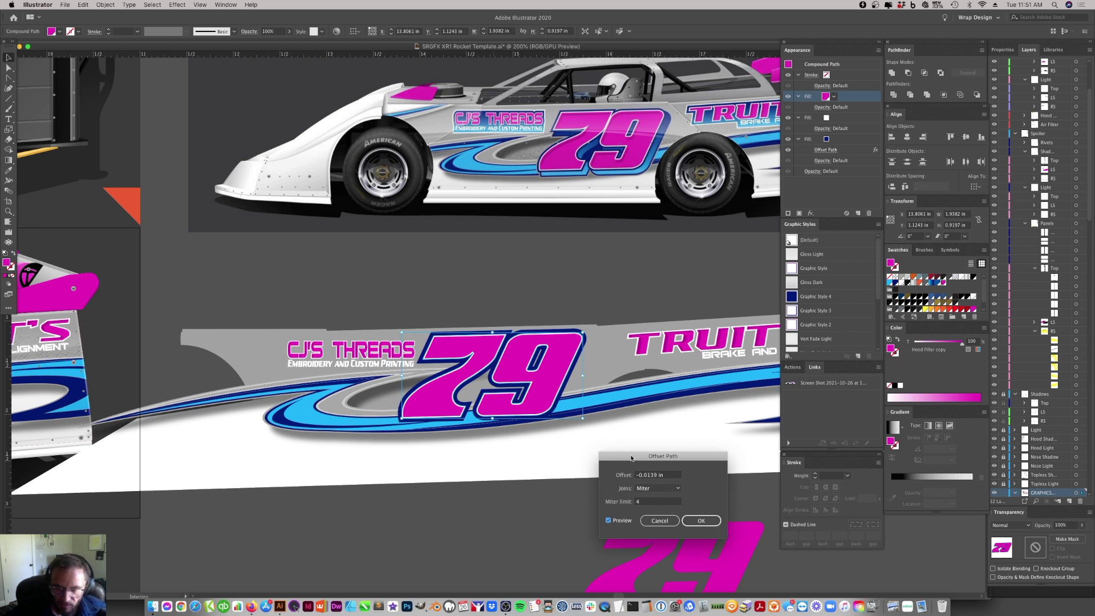
# - Try a 1.5 px offset for the magenta fill, set it to -1.5 px, apply the effect and deselect the 79
pyautogui.tripleClick(659, 478)
pyautogui.write('1.5')
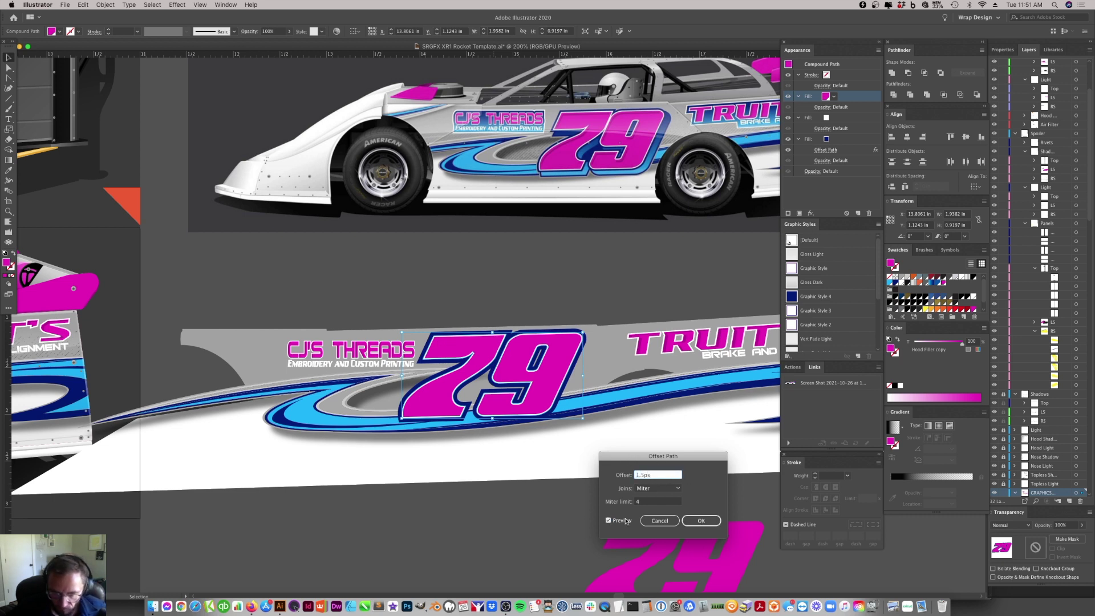
pyautogui.click(608, 520)
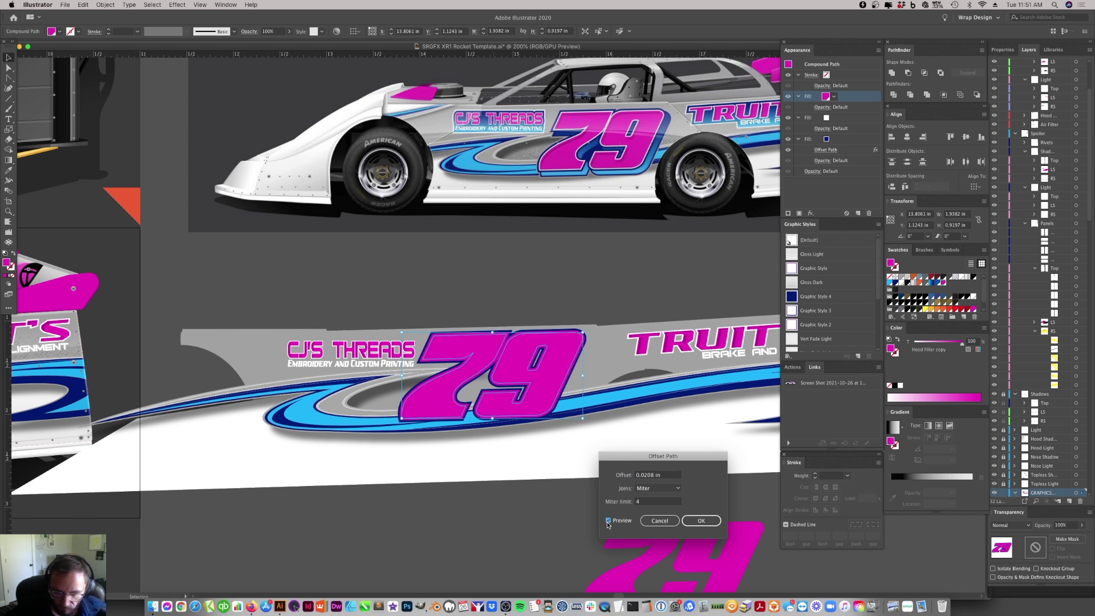
pyautogui.click(666, 476)
pyautogui.write('-1.5')
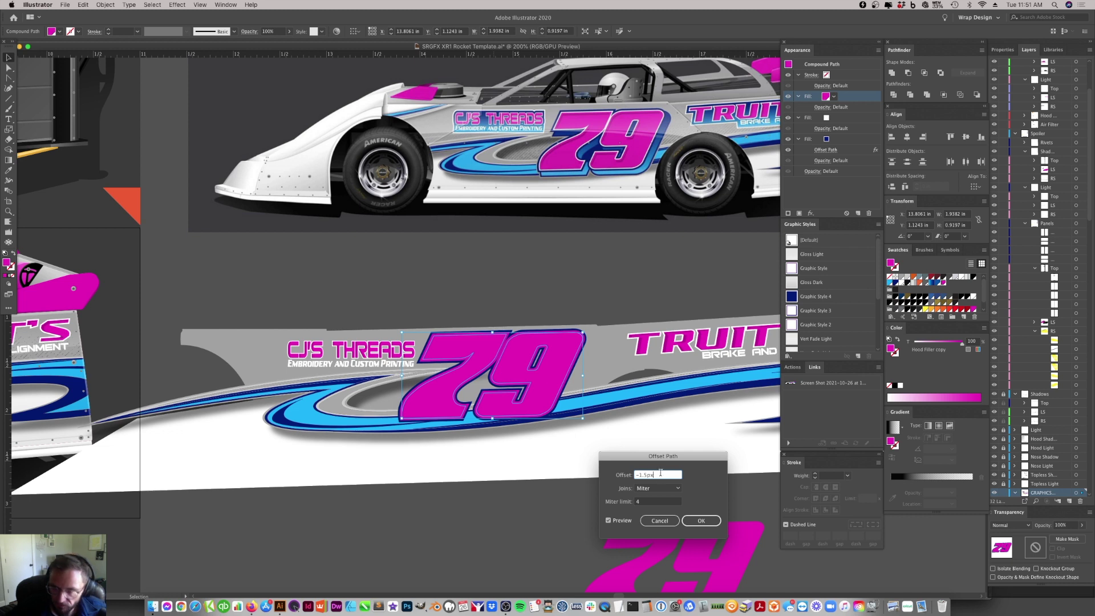
pyautogui.click(608, 521)
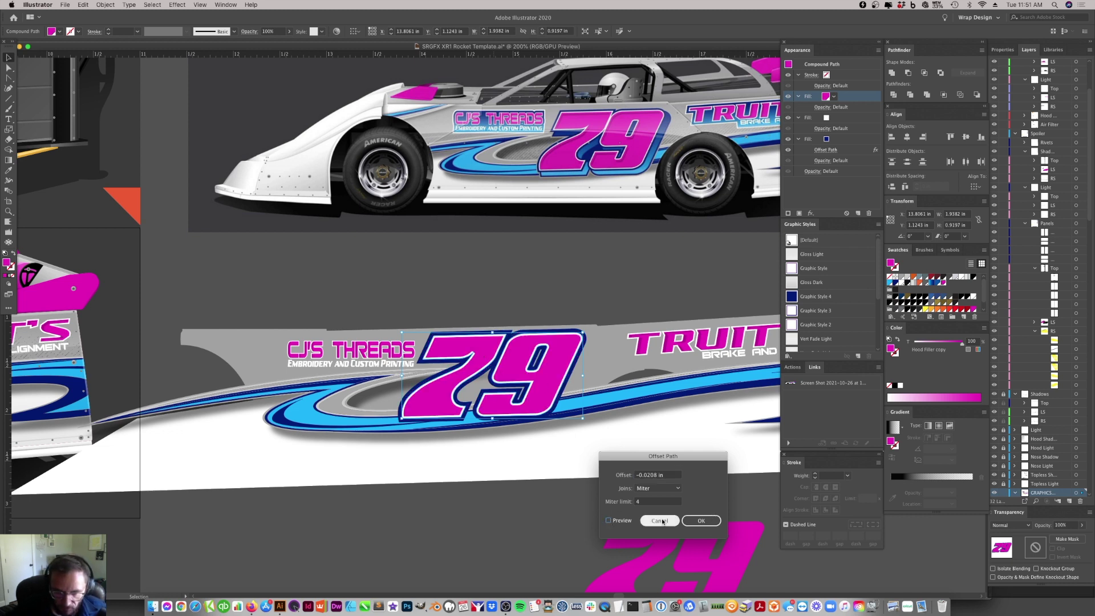
pyautogui.click(699, 520)
pyautogui.click(304, 318)
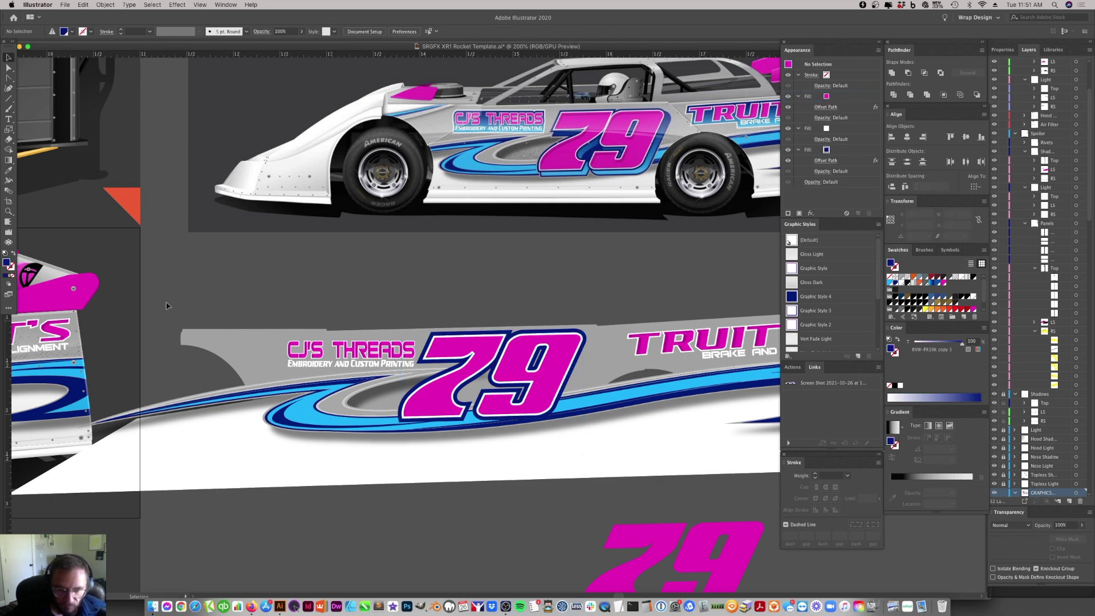
# - Examine the white outline at the sharp inner corner of the 7 up close
pyautogui.click(8, 212)
pyautogui.click(495, 366)
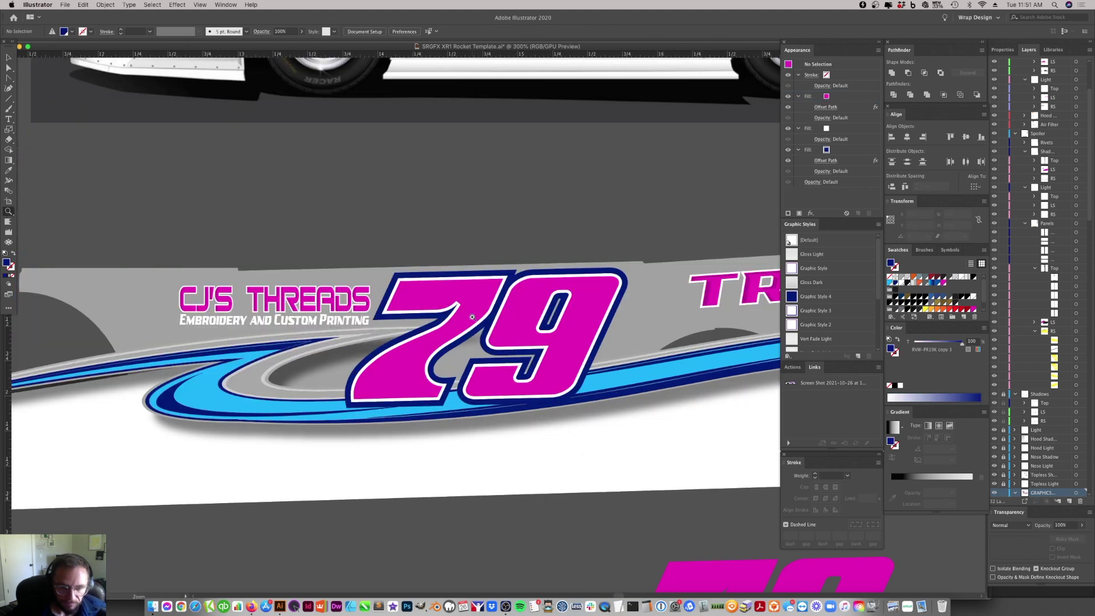
pyautogui.click(472, 317)
pyautogui.click(511, 324)
pyautogui.click(504, 315)
pyautogui.click(485, 335)
pyautogui.click(500, 312)
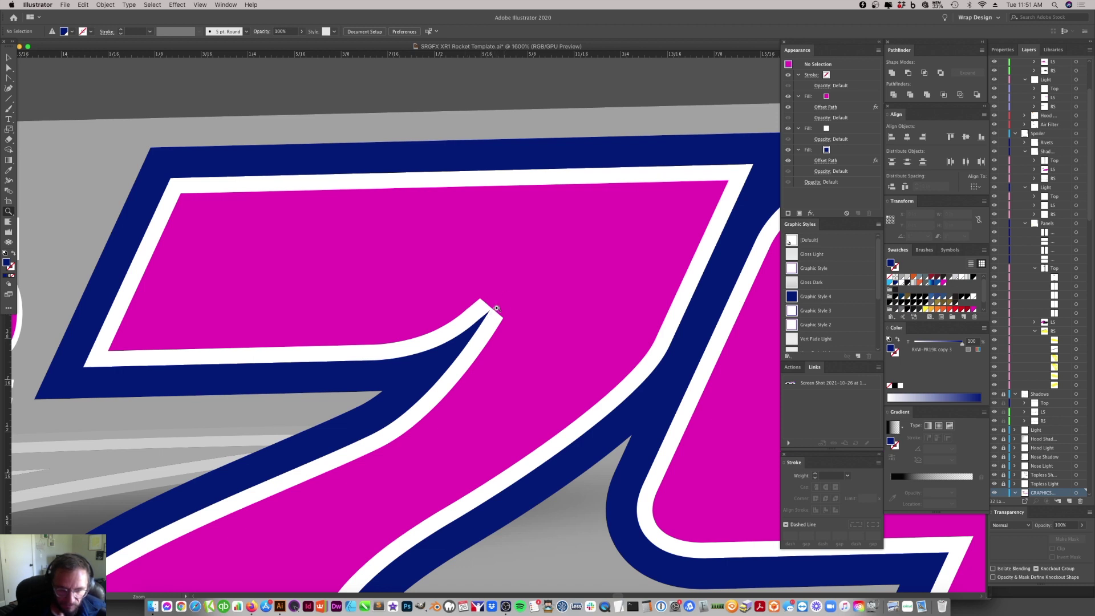
pyautogui.click(8, 57)
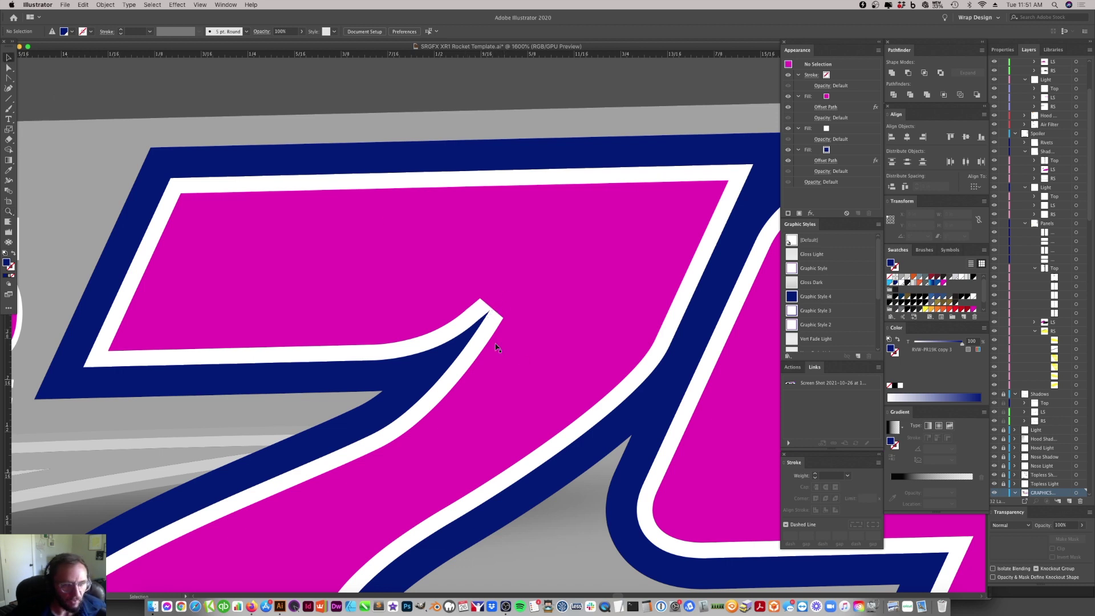
# - Edit the magenta fill's Offset Path effect on the 79 and set its miter limit to 100
pyautogui.click(510, 329)
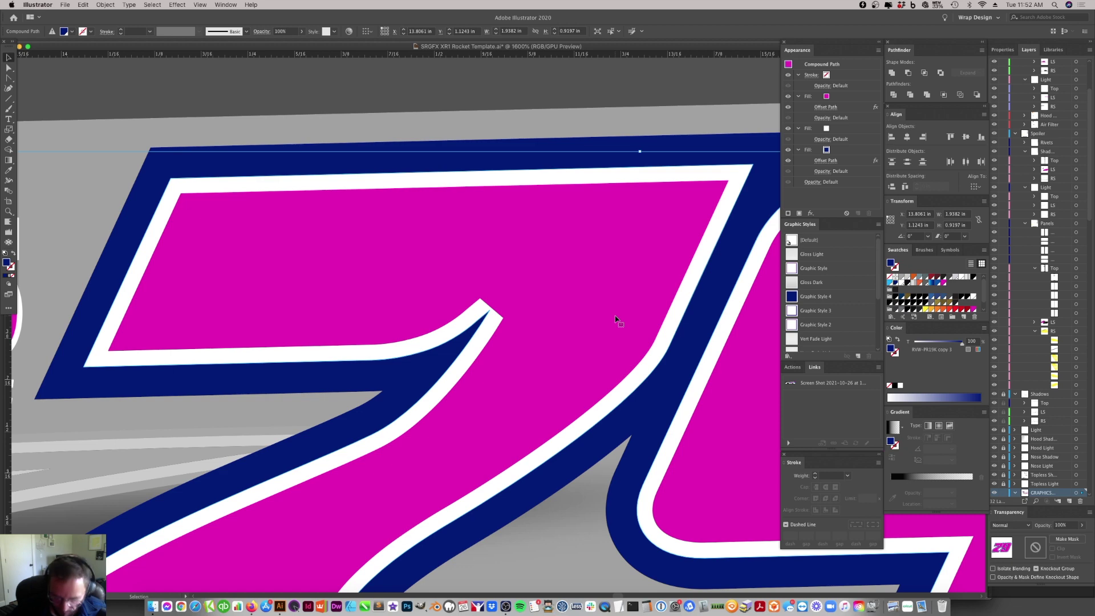
pyautogui.press('super+minus')
pyautogui.press('super+minus')
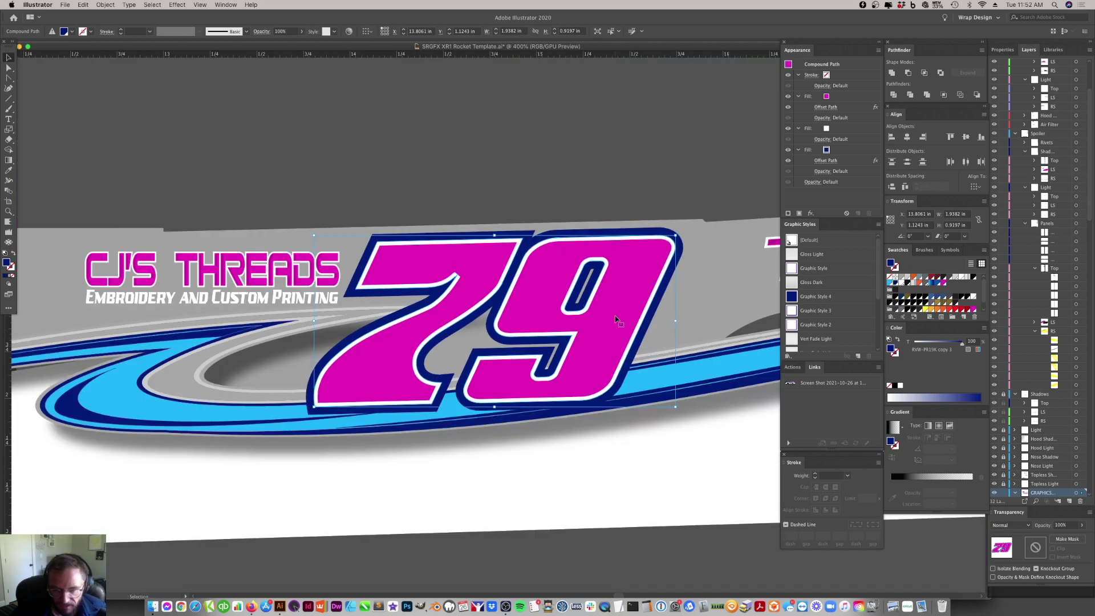
pyautogui.press('super+minus')
pyautogui.press('super+minus')
pyautogui.press('super+equal')
pyautogui.press('super+equal')
pyautogui.press('a')
pyautogui.press('v')
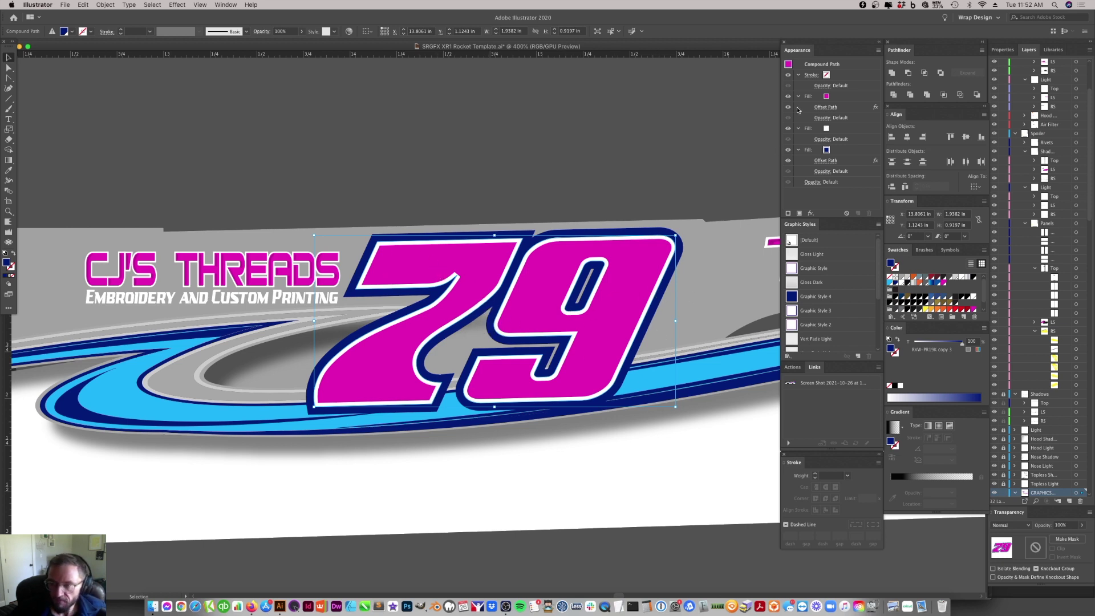
pyautogui.click(831, 109)
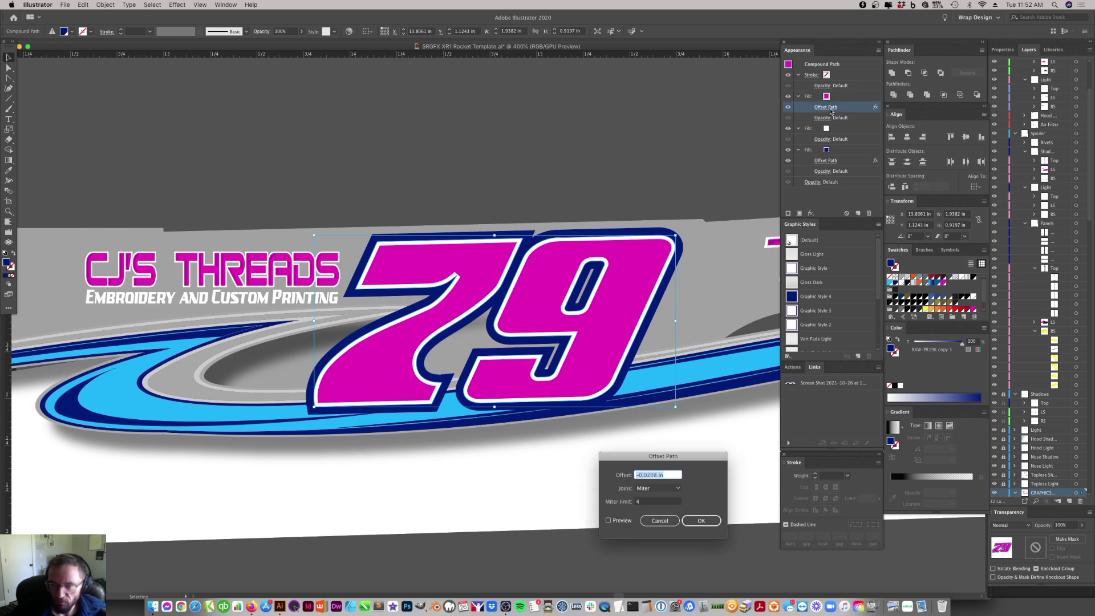
pyautogui.click(647, 502)
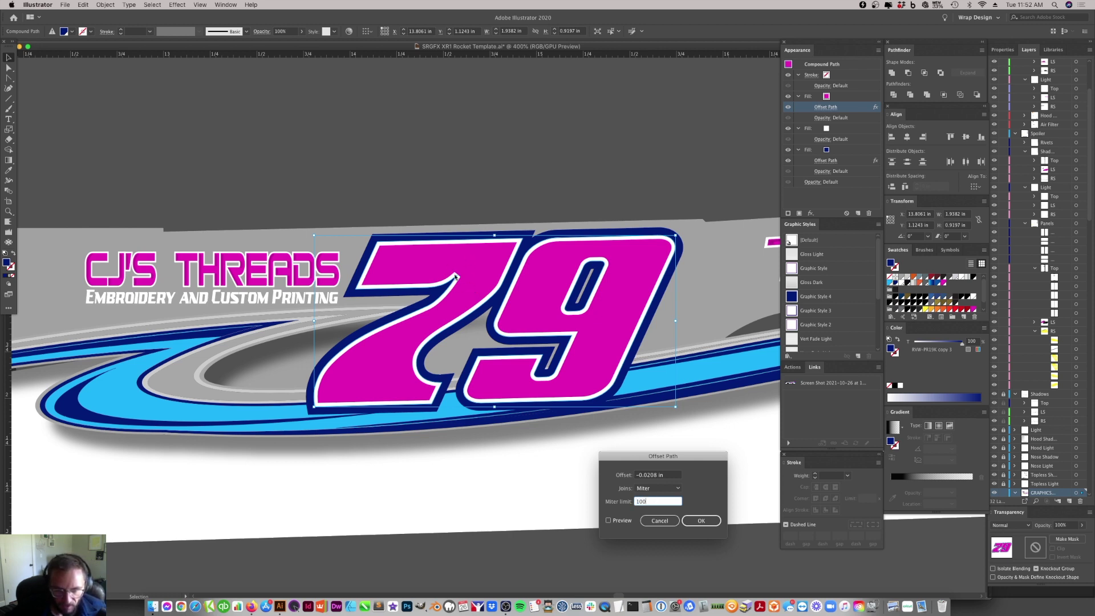
pyautogui.click(608, 520)
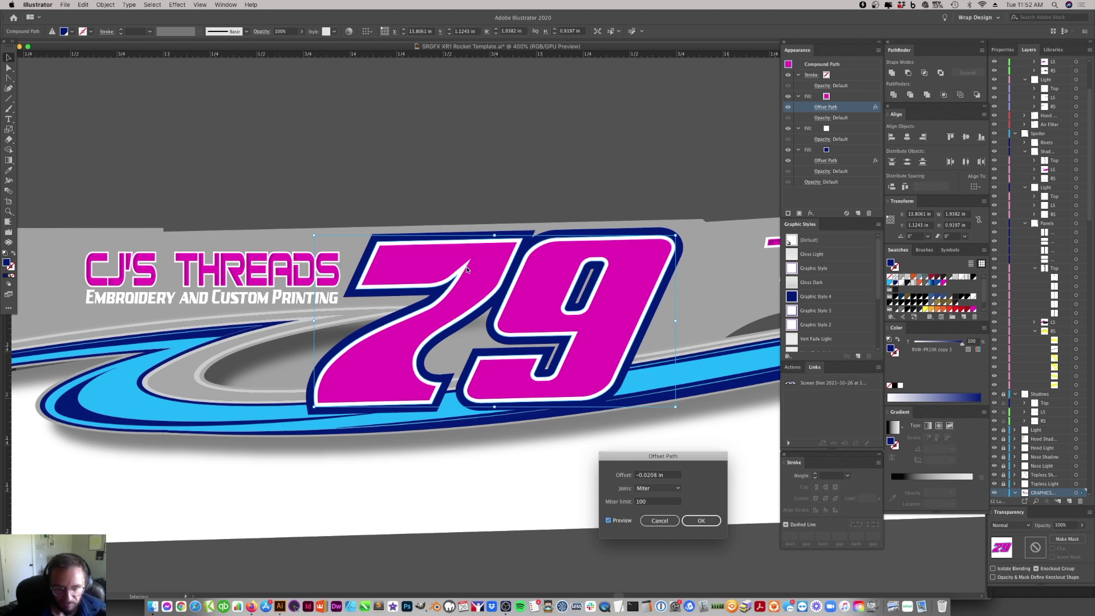
pyautogui.click(719, 521)
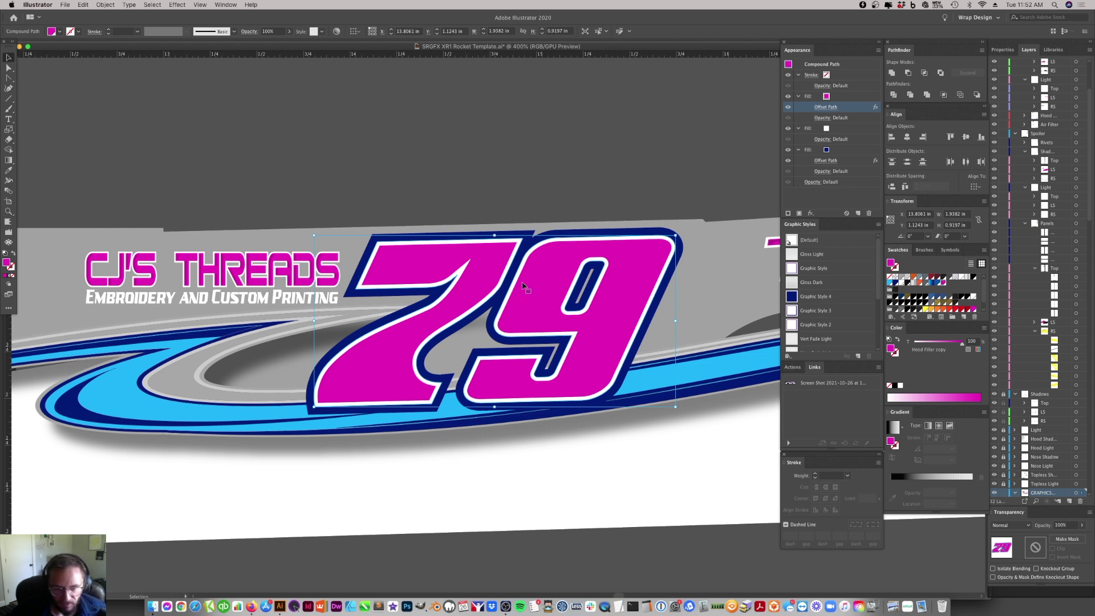
# - Delete the extra anchor points along the 7's inner curve near the sharp corner
pyautogui.press('a')
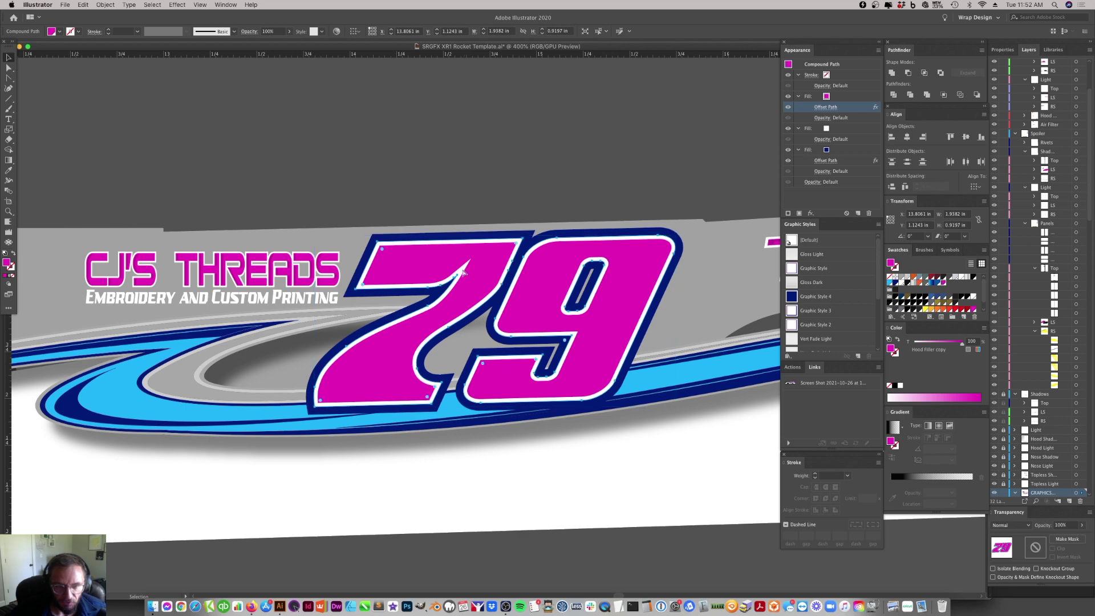
pyautogui.press('z')
pyautogui.click(465, 298)
pyautogui.click(504, 341)
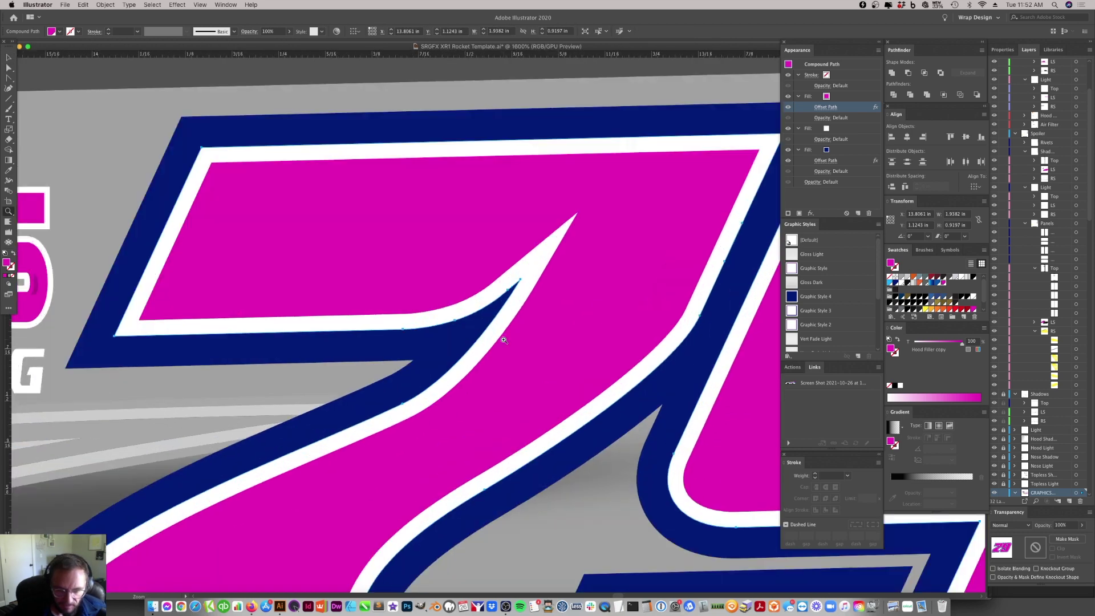
pyautogui.press('a')
pyautogui.click(456, 323)
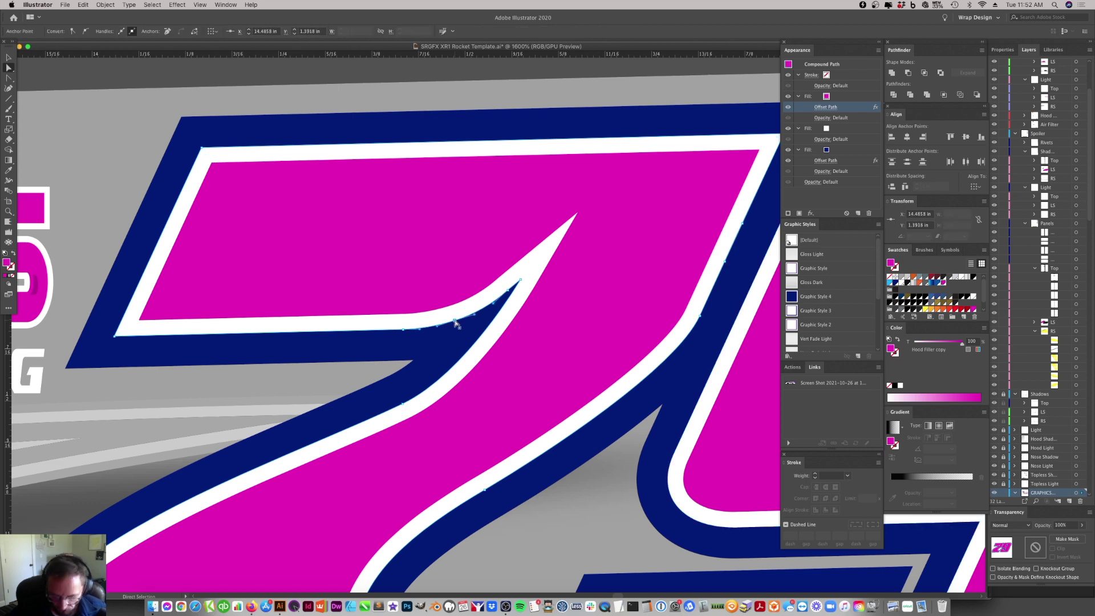
pyautogui.press('-')
pyautogui.click(456, 322)
pyautogui.click(509, 289)
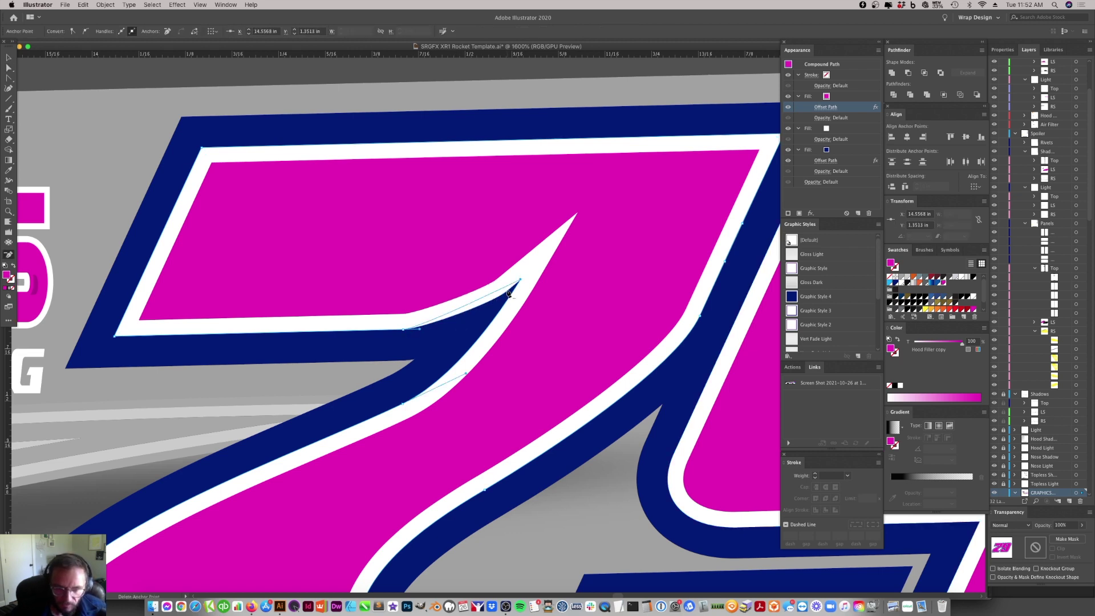
# - Reshape the 7's inner curve with its handles and pull the sharp corner's anchor down and left to shorten the spike
pyautogui.press('a')
pyautogui.moveTo(521, 280); pyautogui.dragTo(567, 239)
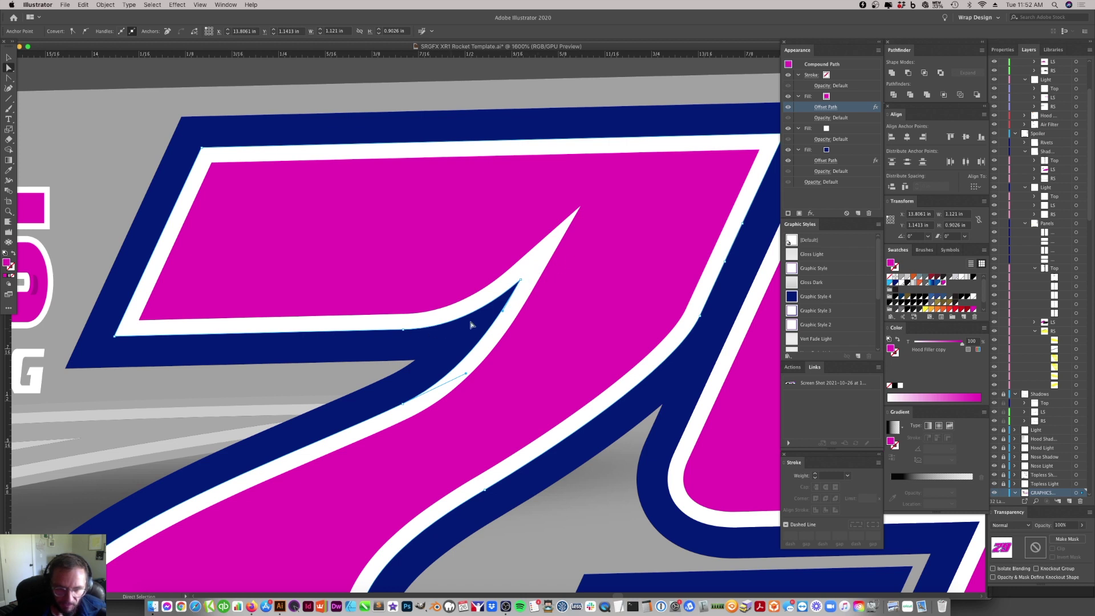
pyautogui.click(521, 284)
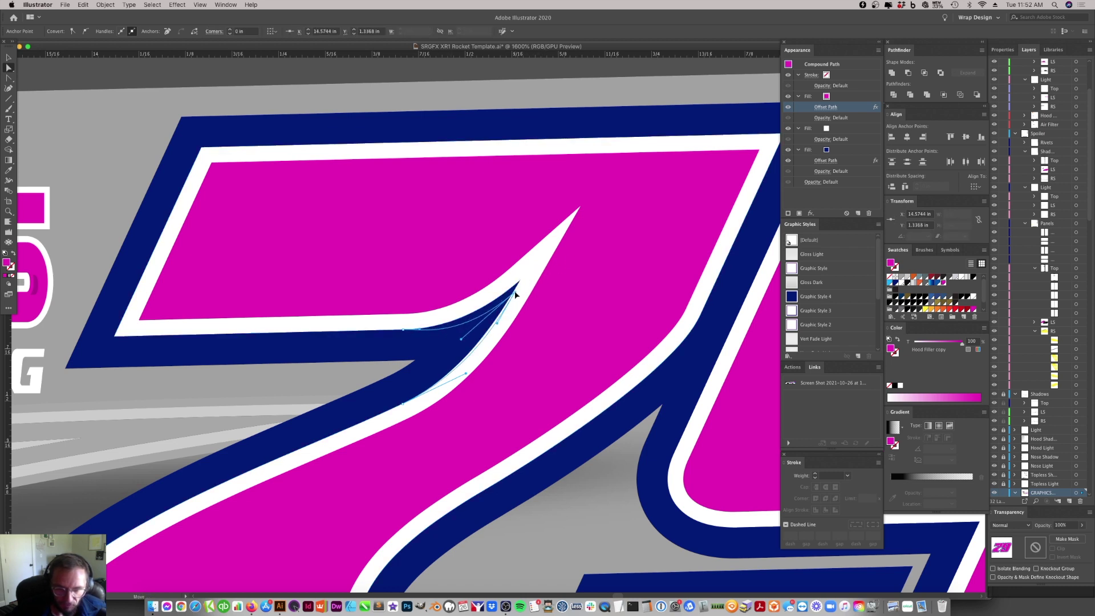
pyautogui.moveTo(516, 295); pyautogui.dragTo(515, 293)
pyautogui.moveTo(462, 341)
pyautogui.mouseDown()
pyautogui.moveTo(465, 318)
pyautogui.moveTo(456, 329)
pyautogui.mouseUp()
pyautogui.moveTo(515, 295); pyautogui.dragTo(453, 330)
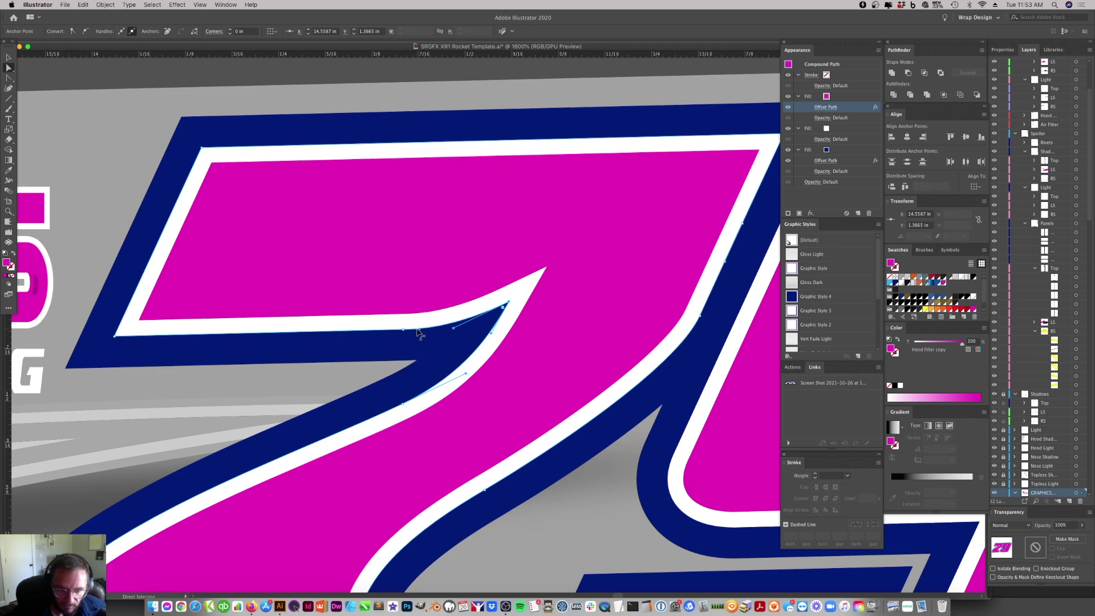
# - Review the outlined 79 on the side graphics against the car image above it
pyautogui.click(487, 387)
pyautogui.press('super+minus')
pyautogui.press('super+minus')
pyautogui.press('super+minus')
pyautogui.press('super+minus')
pyautogui.press('super+minus')
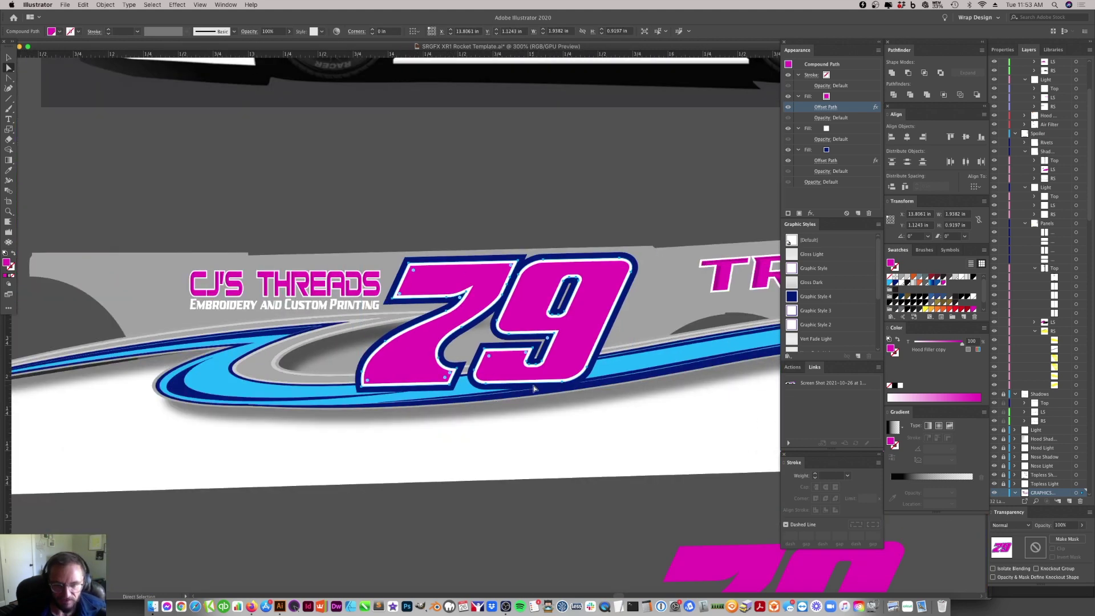
pyautogui.click(539, 446)
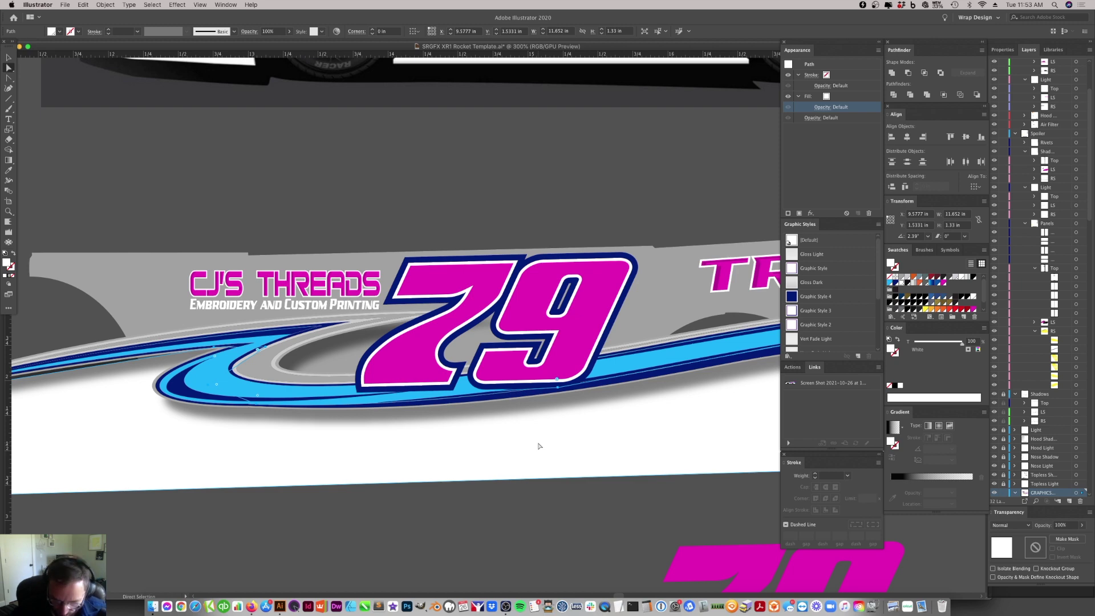
pyautogui.press('super+minus')
pyautogui.press('super+minus')
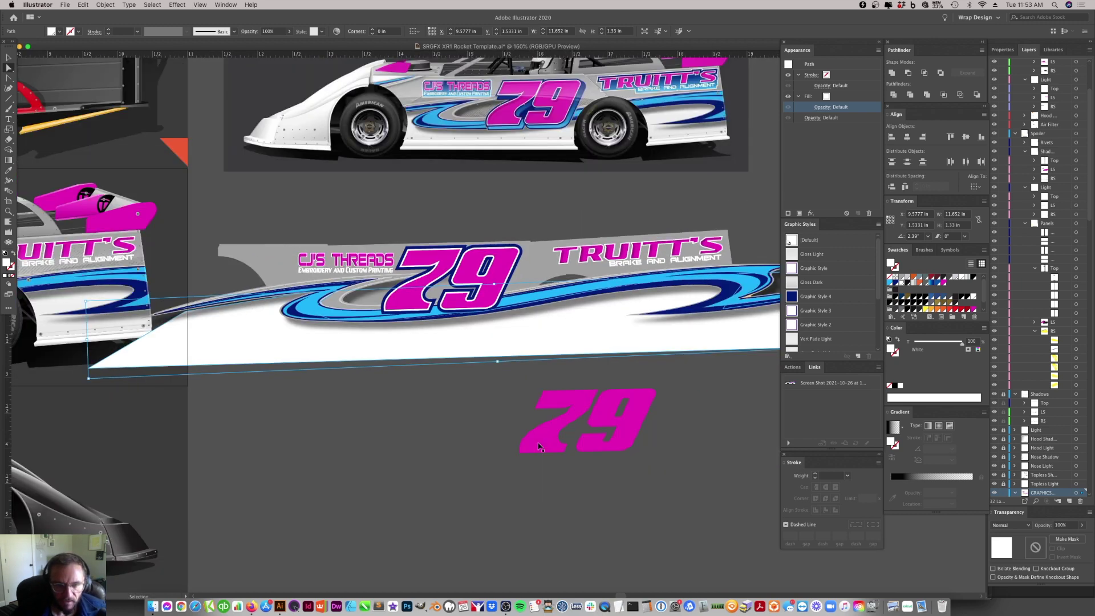
pyautogui.press('super+minus')
pyautogui.click(473, 370)
pyautogui.scroll(2, 482, 360)
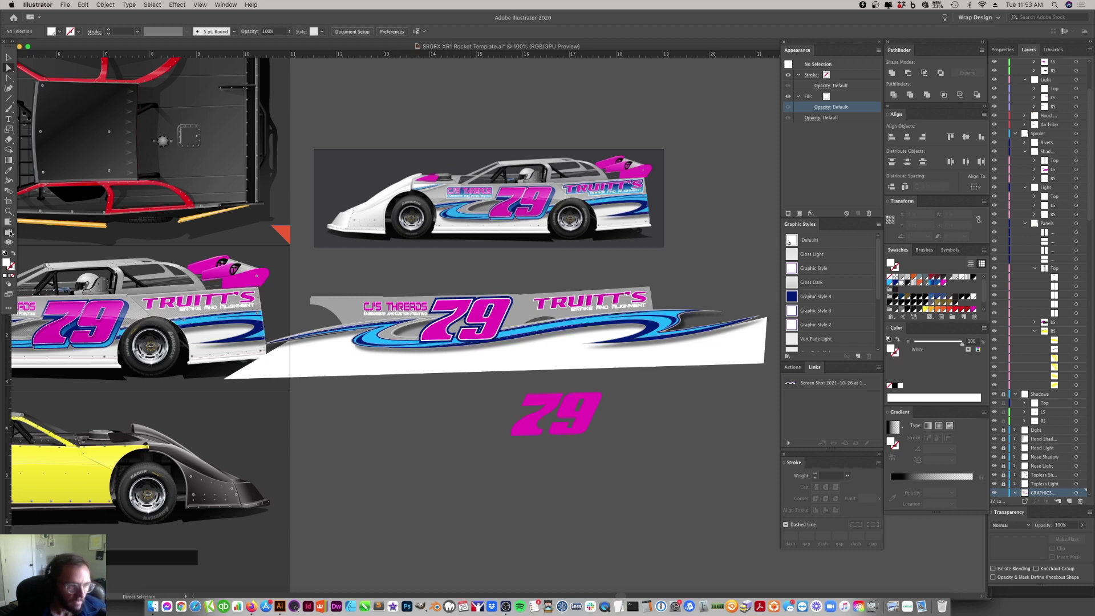
pyautogui.click(8, 211)
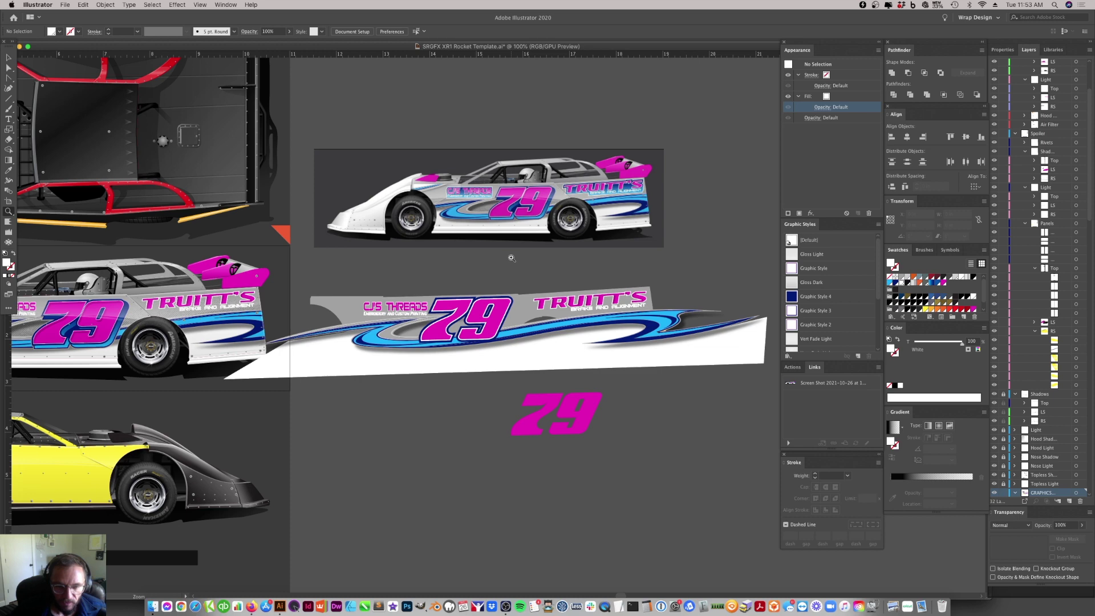
pyautogui.click(509, 257)
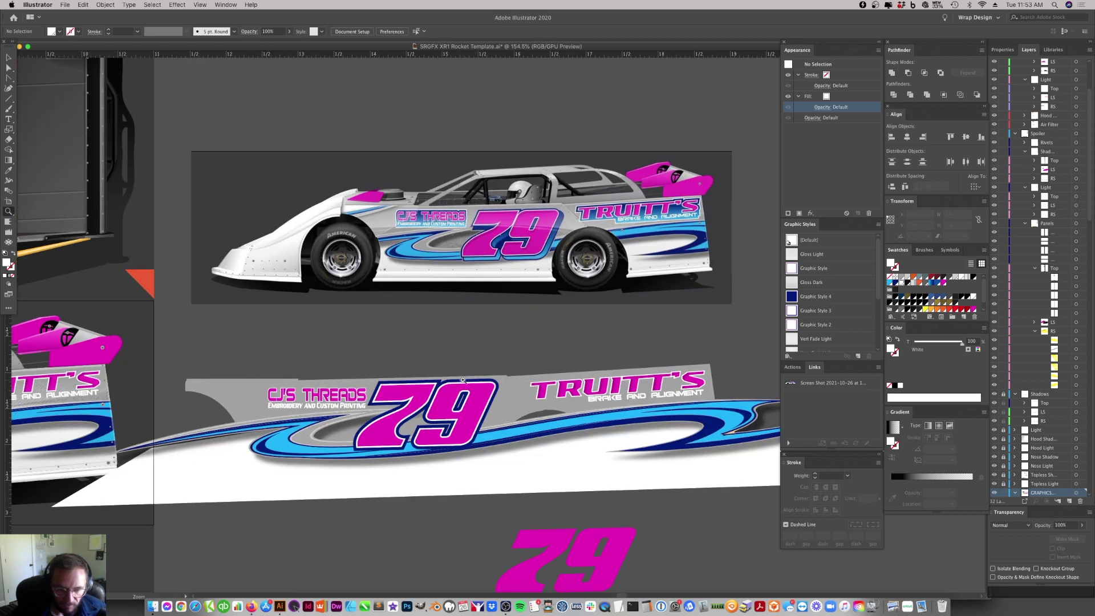
pyautogui.click(463, 379)
pyautogui.press('v')
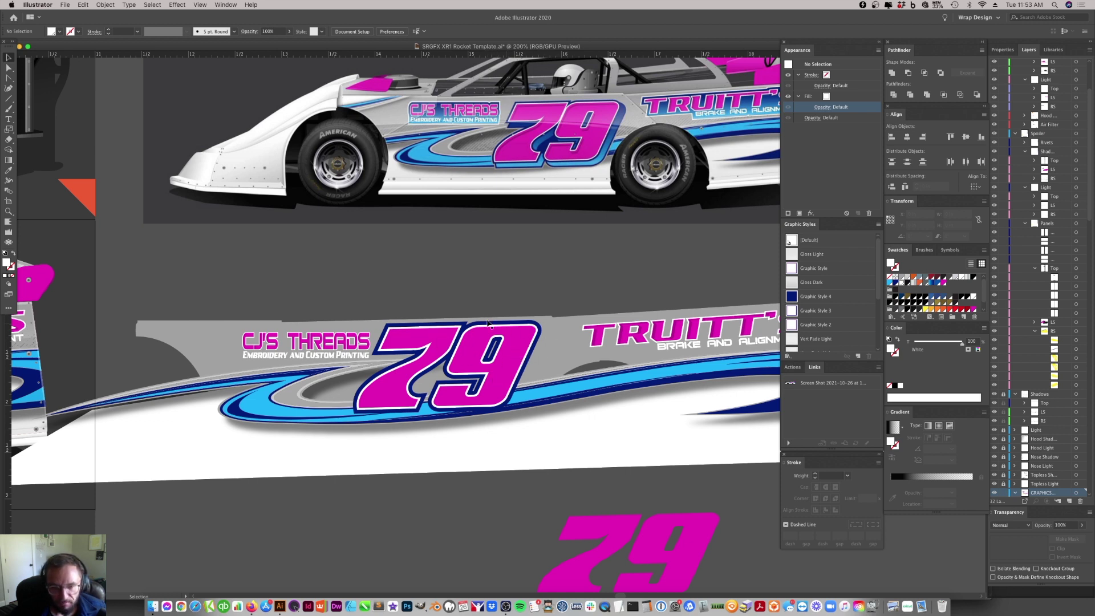
# - Duplicate the layered 79 in place and expand the appearance of the lower copy
pyautogui.click(520, 343)
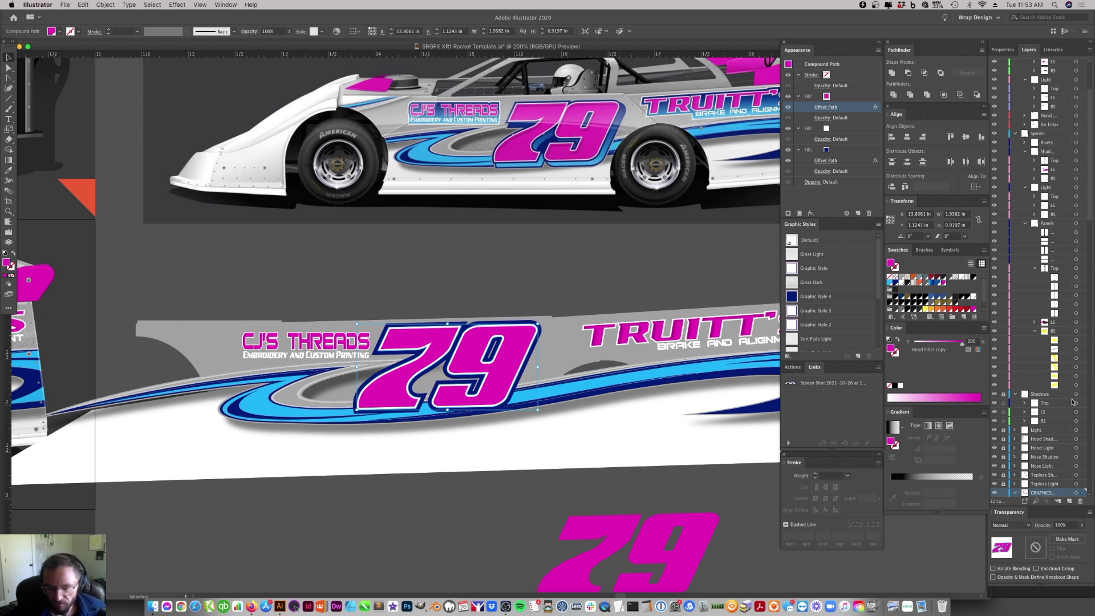
pyautogui.scroll(-5, 1067, 420)
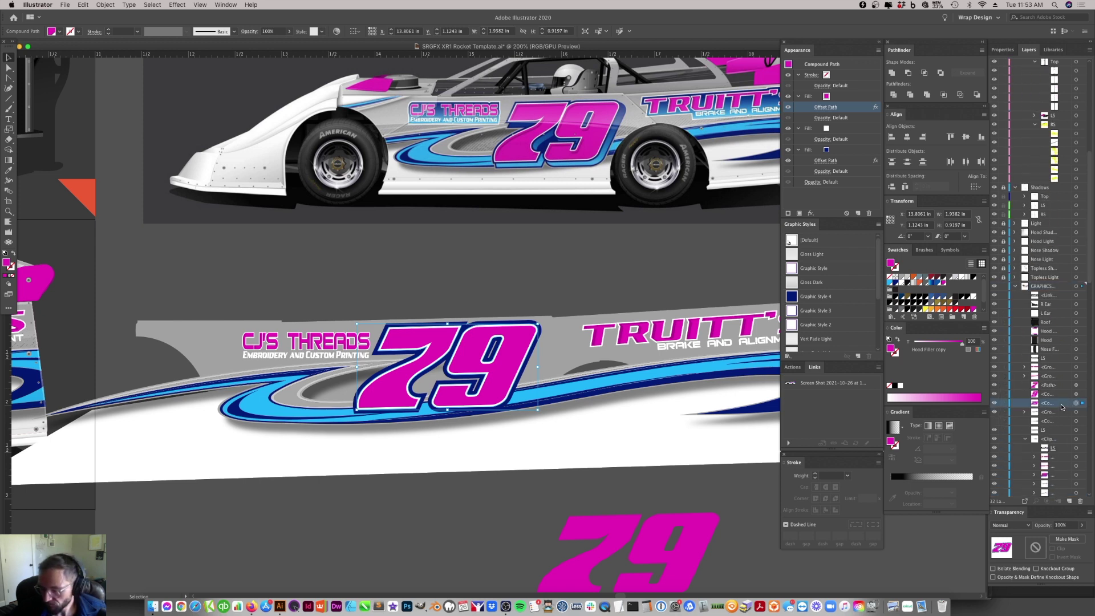
pyautogui.press('super+c')
pyautogui.press('super+f')
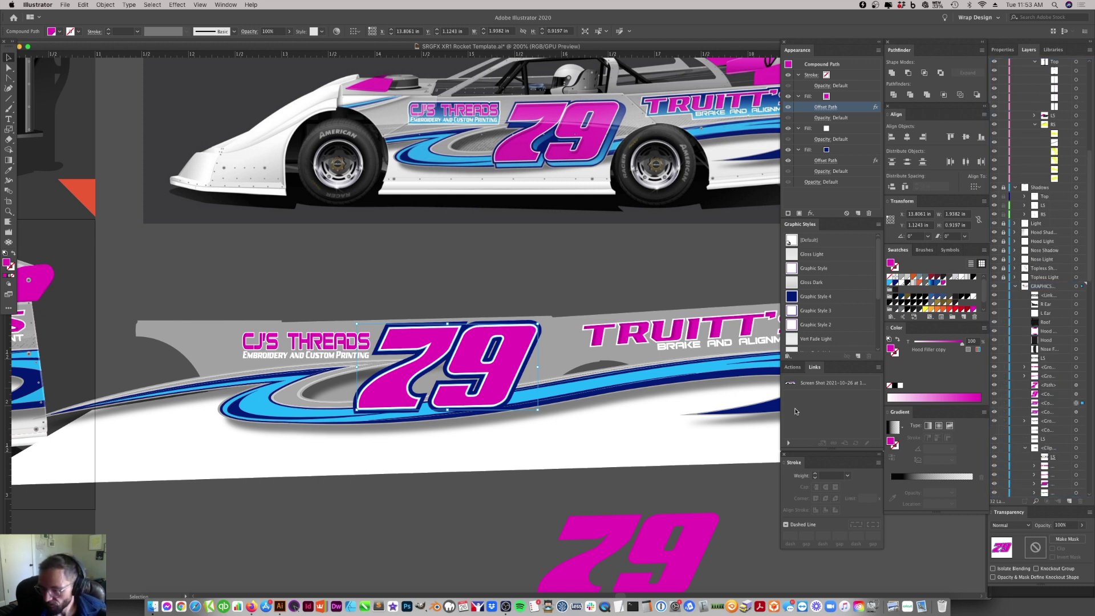
pyautogui.click(1077, 412)
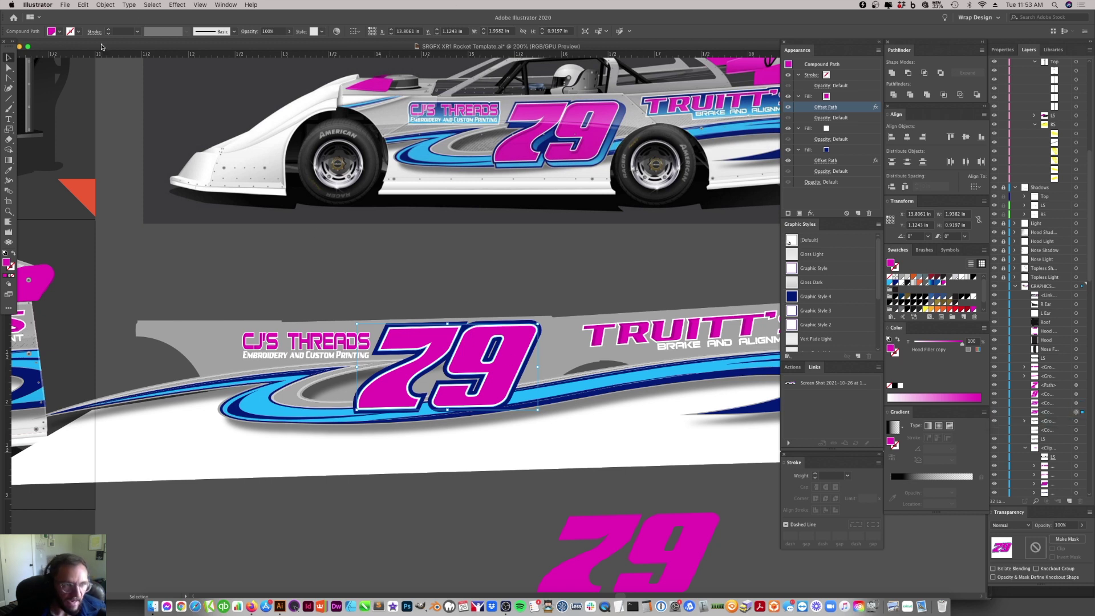
pyautogui.click(104, 4)
pyautogui.moveTo(111, 216)
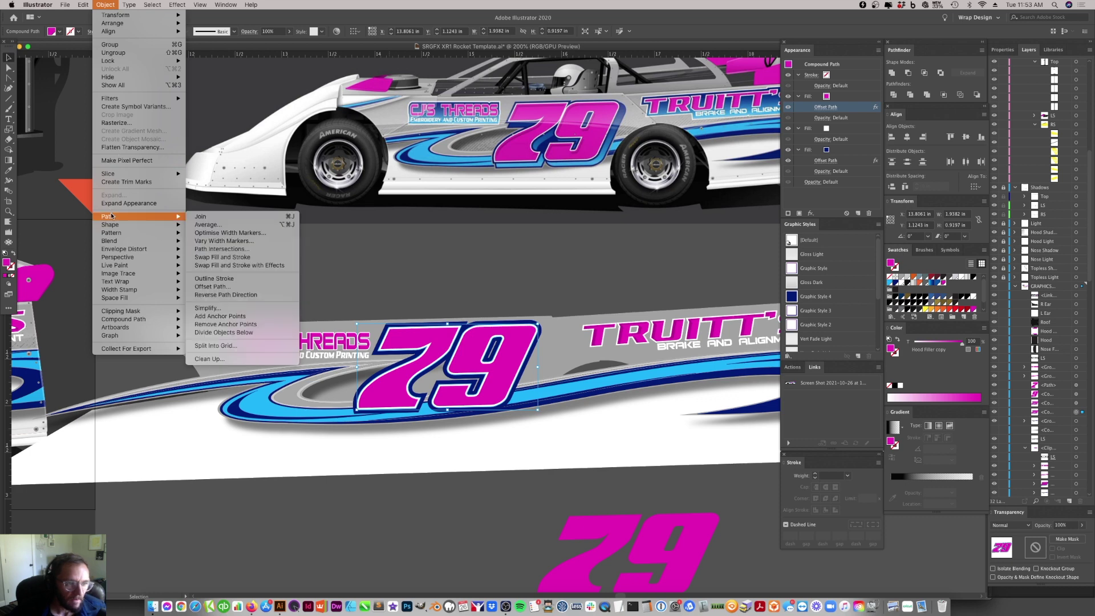
pyautogui.click(129, 203)
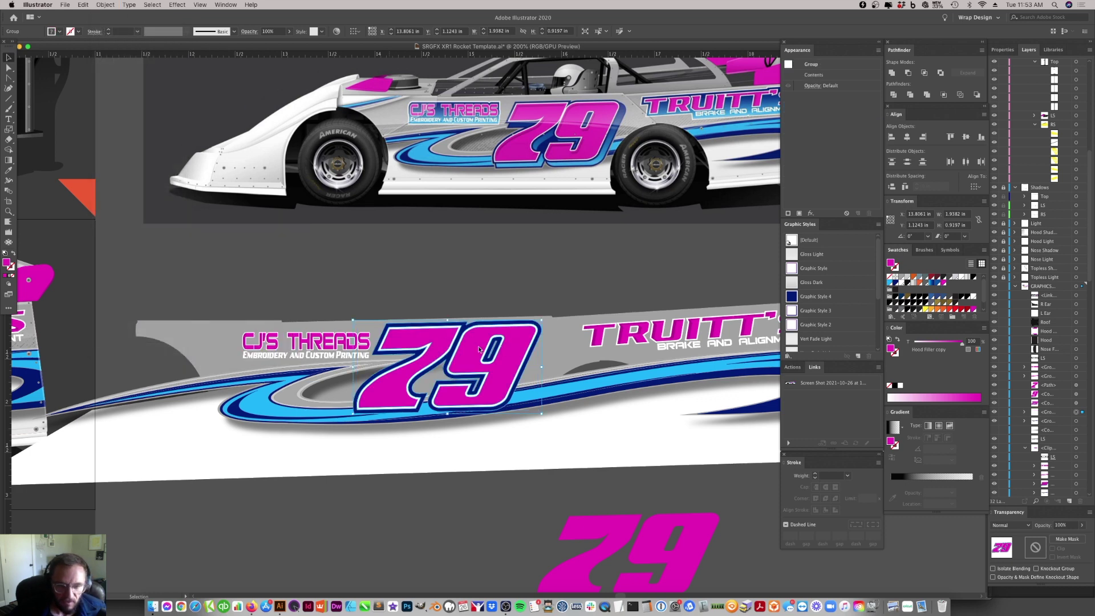
pyautogui.moveTo(482, 330); pyautogui.dragTo(523, 261)
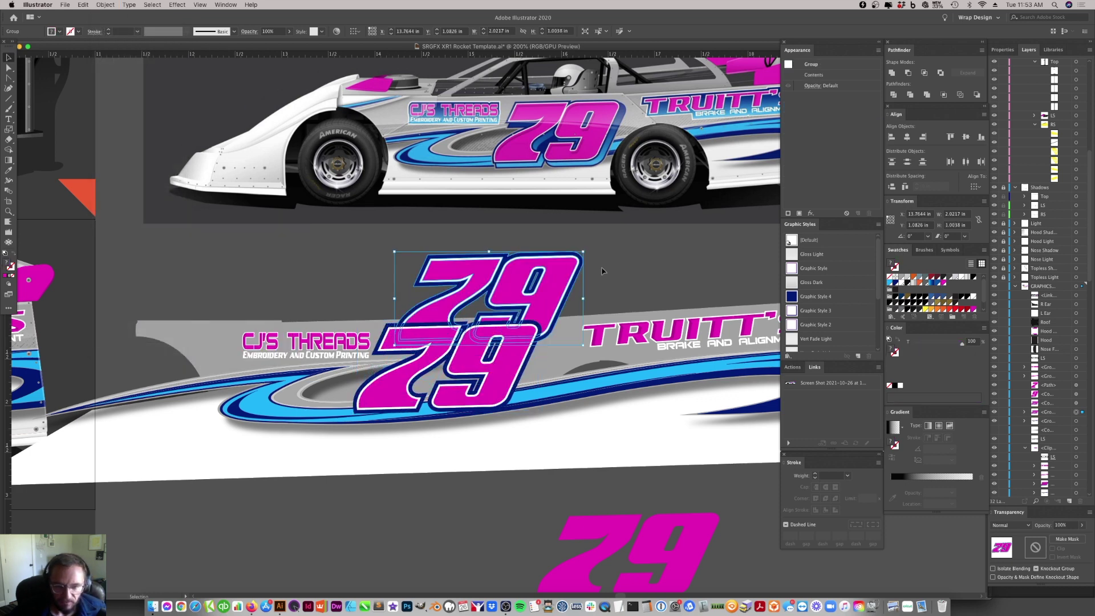
pyautogui.rightClick(514, 272)
pyautogui.click(534, 341)
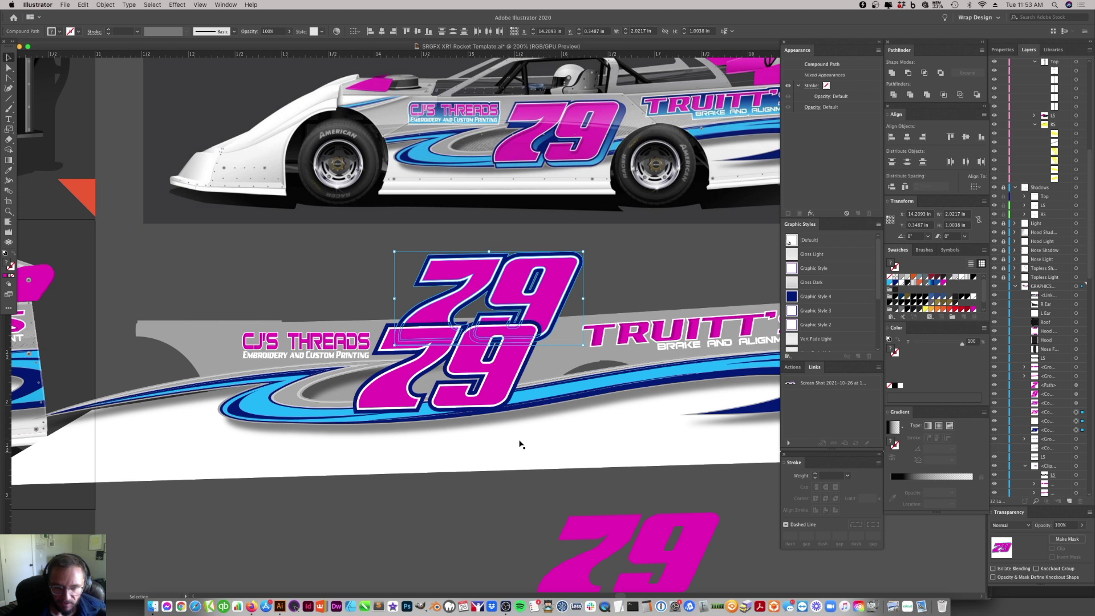
pyautogui.moveTo(557, 308); pyautogui.dragTo(565, 263)
pyautogui.press('super+z')
pyautogui.press('super+z')
pyautogui.press('super+z')
pyautogui.press('super+z')
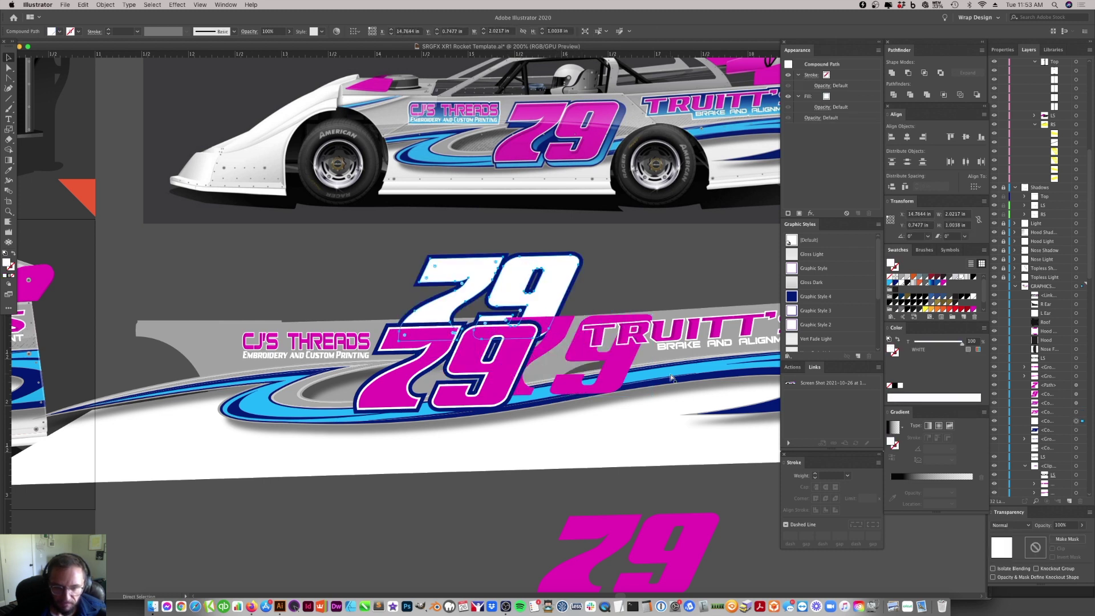
pyautogui.press('super+z')
pyautogui.press('super+z')
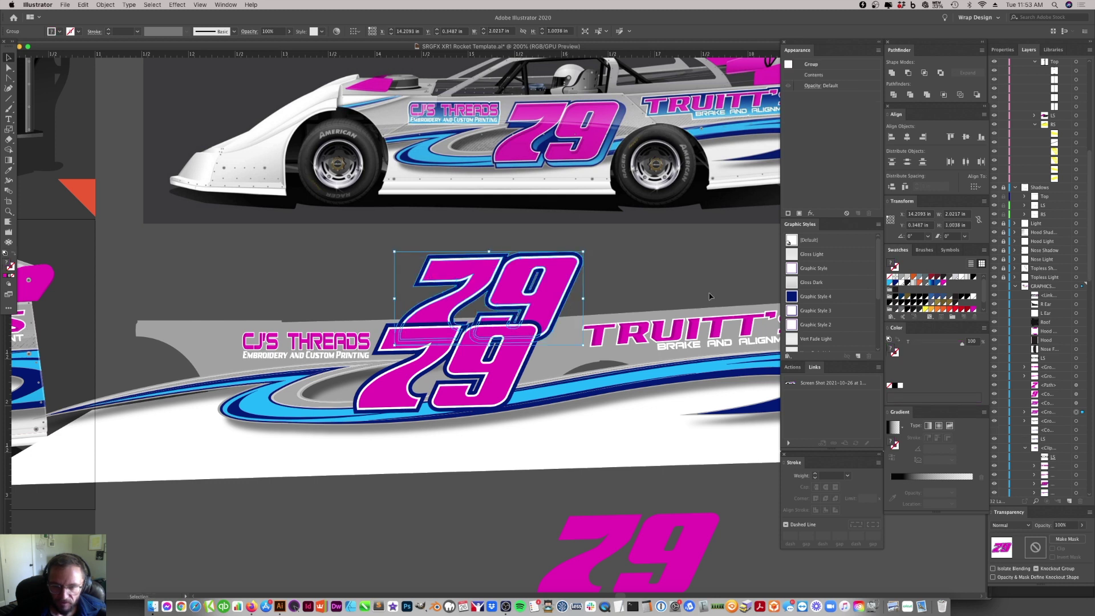
pyautogui.press('super+z')
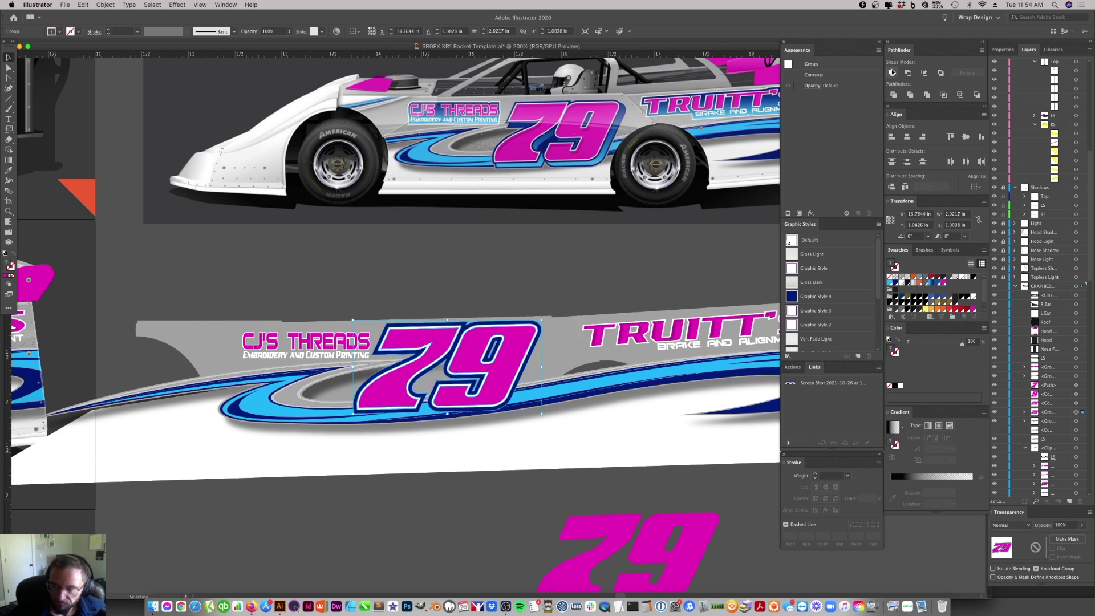
# - Unite the pieces of the expanded 79 copy into one solid magenta shape
pyautogui.press('super+z')
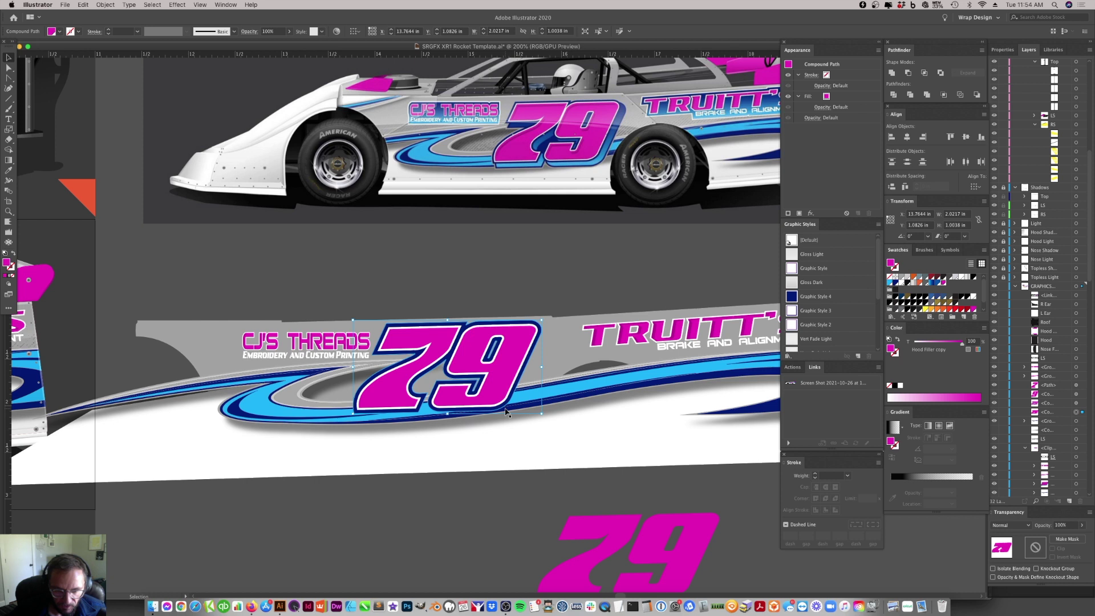
pyautogui.hotkey('alt', 'Right')
pyautogui.hotkey('alt', 'Right')
pyautogui.hotkey('alt', 'Right')
pyautogui.hotkey('alt', 'Right')
pyautogui.hotkey('alt', 'Right')
pyautogui.hotkey('alt', 'Down')
pyautogui.hotkey('alt', 'Down')
pyautogui.hotkey('alt', 'Down')
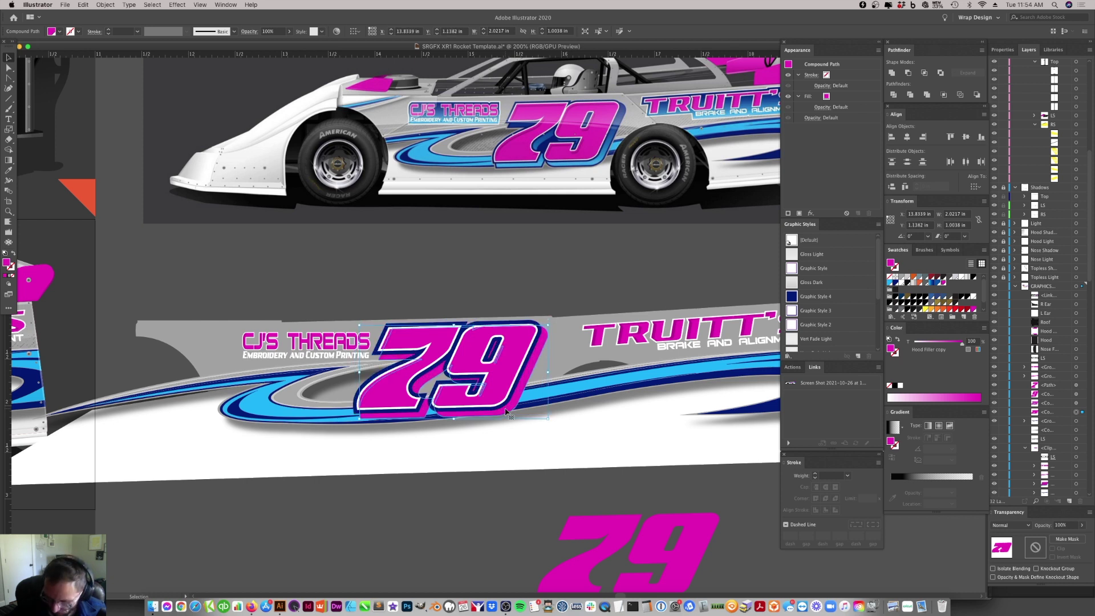
pyautogui.hotkey('alt', 'Left')
pyautogui.hotkey('alt', 'Left')
pyautogui.hotkey('alt', 'Left')
pyautogui.hotkey('alt', 'Left')
pyautogui.hotkey('alt', 'Left')
pyautogui.hotkey('alt', 'Up')
pyautogui.hotkey('alt', 'Up')
pyautogui.hotkey('alt', 'Up')
pyautogui.hotkey('alt', 'Up')
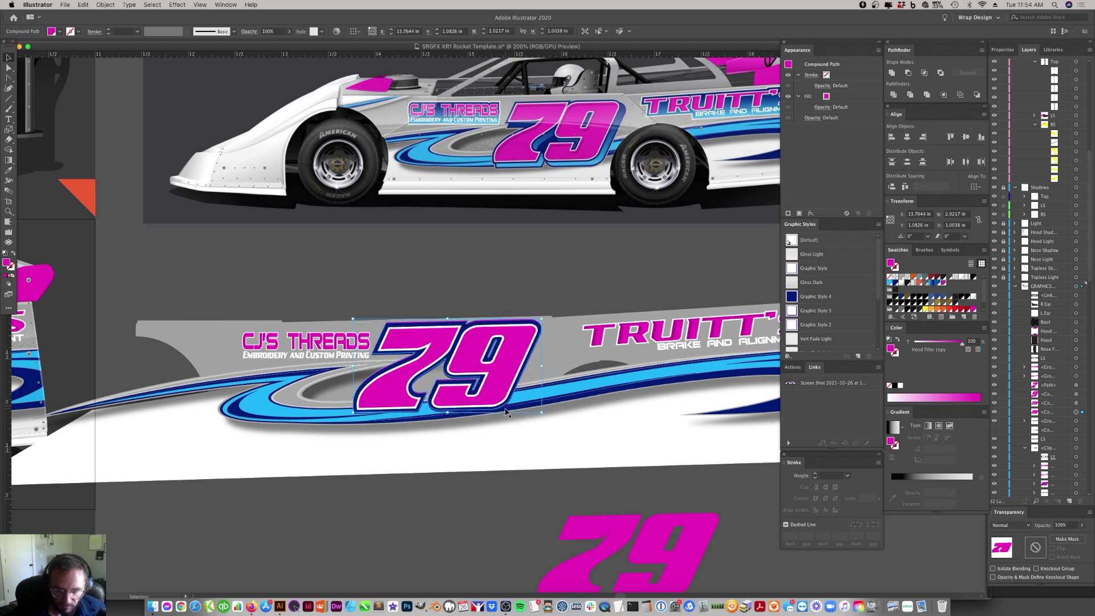
pyautogui.hotkey('alt', 'Down')
# - Nudge the united magenta 79 right and down behind the outlined 79 to X 13.82 in, Y 1.1382 in
pyautogui.press('Right')
pyautogui.press('Right')
pyautogui.press('Right')
pyautogui.press('Right')
pyautogui.press('Right')
pyautogui.press('Down')
pyautogui.press('Down')
pyautogui.press('Down')
pyautogui.press('Down')
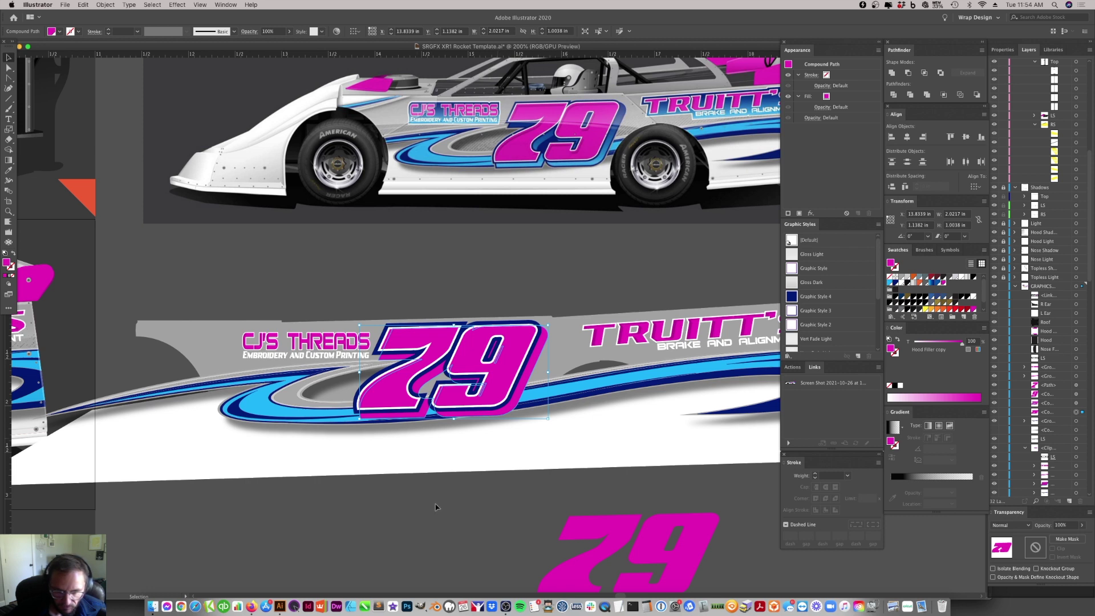
pyautogui.click(436, 507)
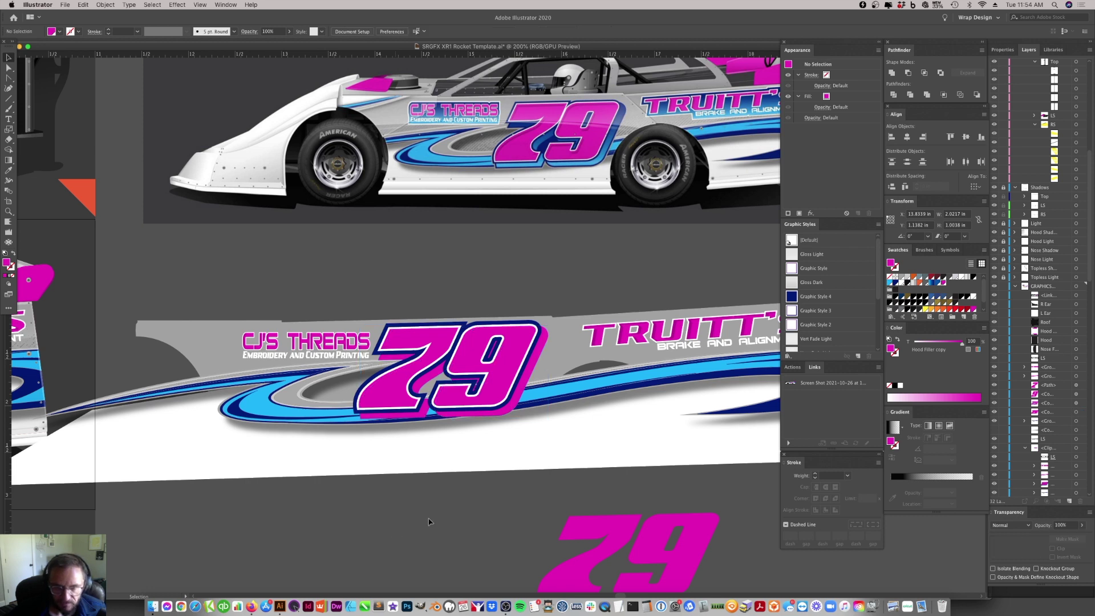
pyautogui.click(532, 371)
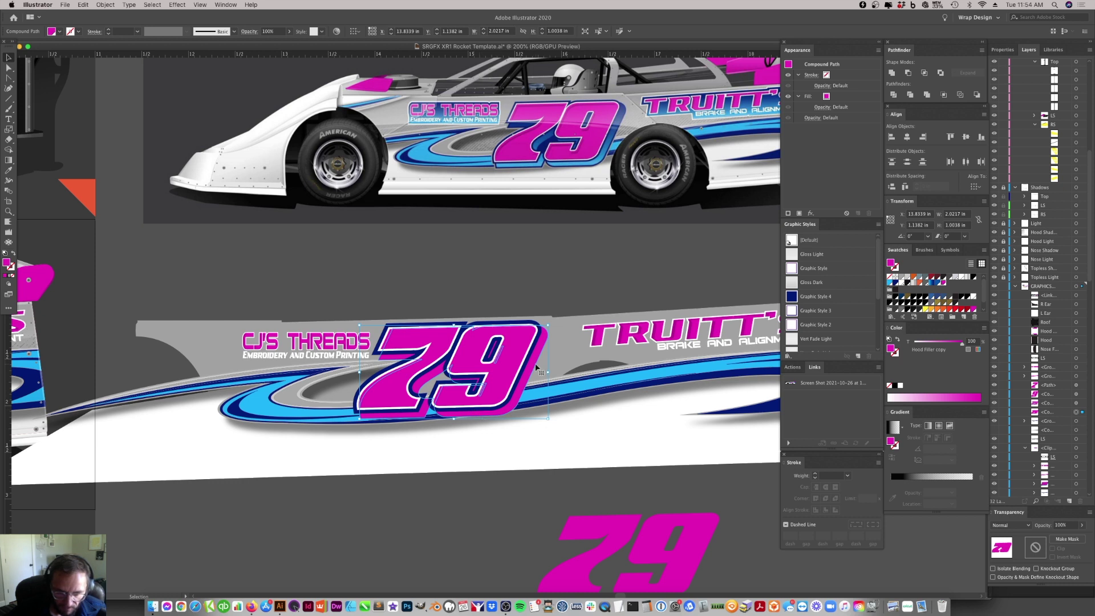
pyautogui.click(458, 503)
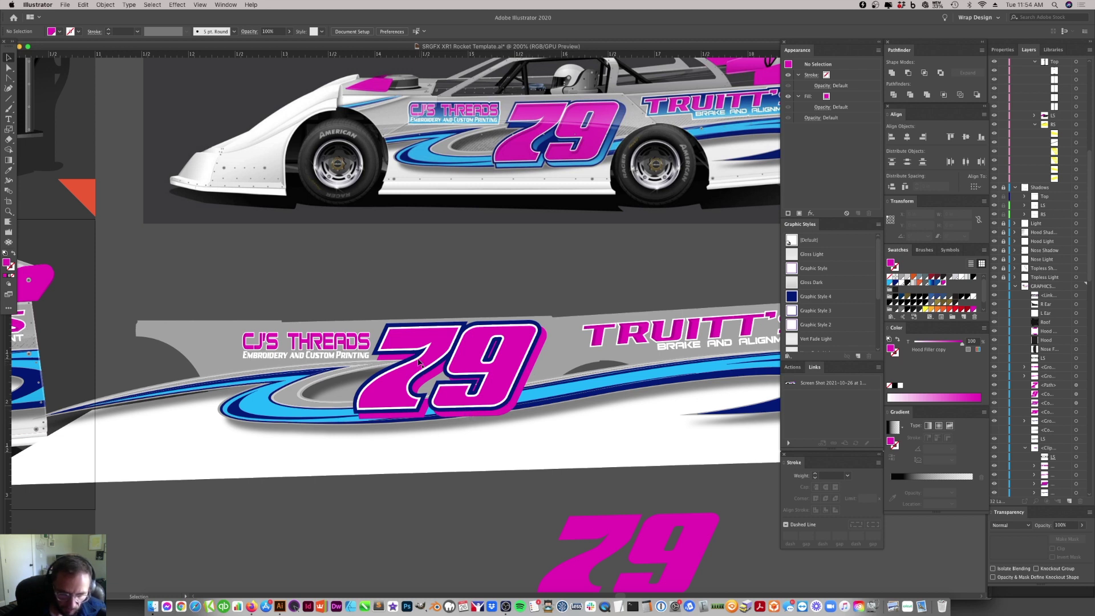
pyautogui.click(434, 382)
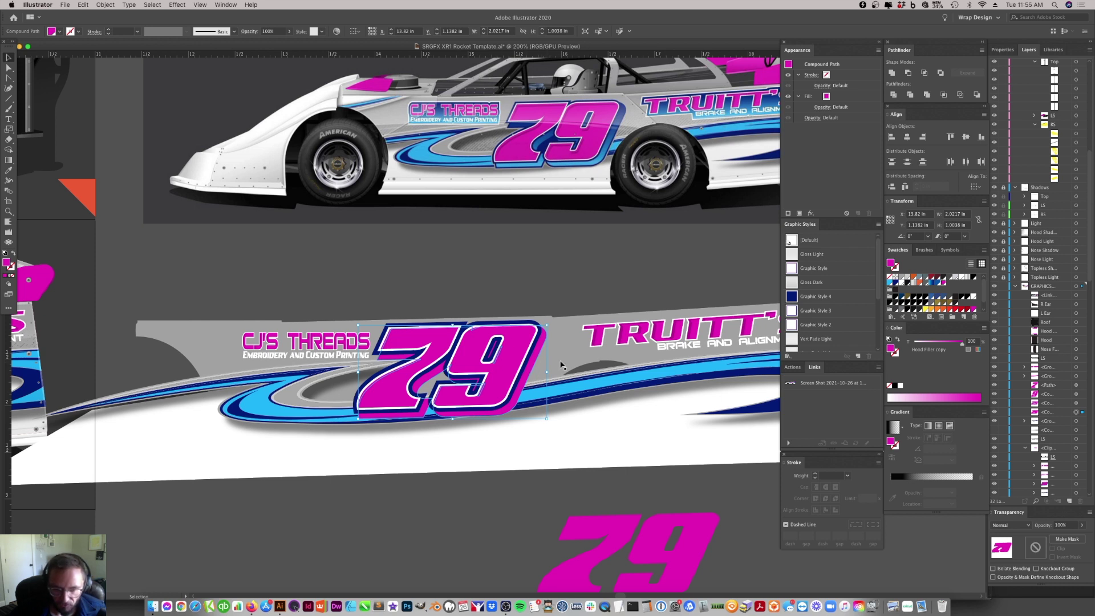
# - Fill the offset 79 shape with a linear gradient containing navy and light-blue stops and set its angle to 90°
pyautogui.moveTo(890, 284); pyautogui.dragTo(912, 491)
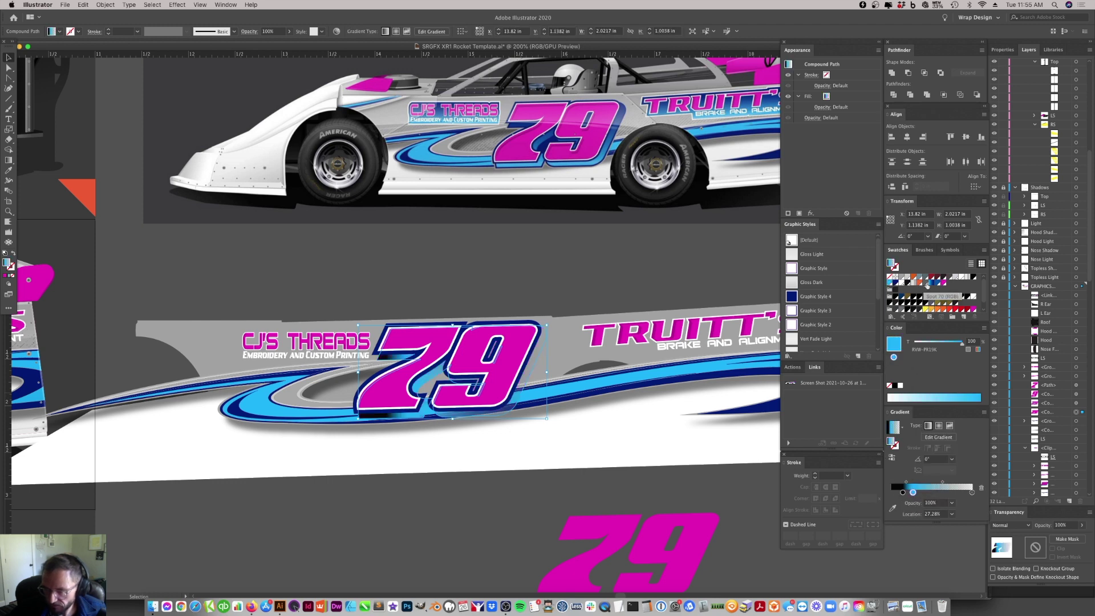
pyautogui.moveTo(898, 285); pyautogui.dragTo(900, 492)
pyautogui.click(937, 460)
pyautogui.press('Return')
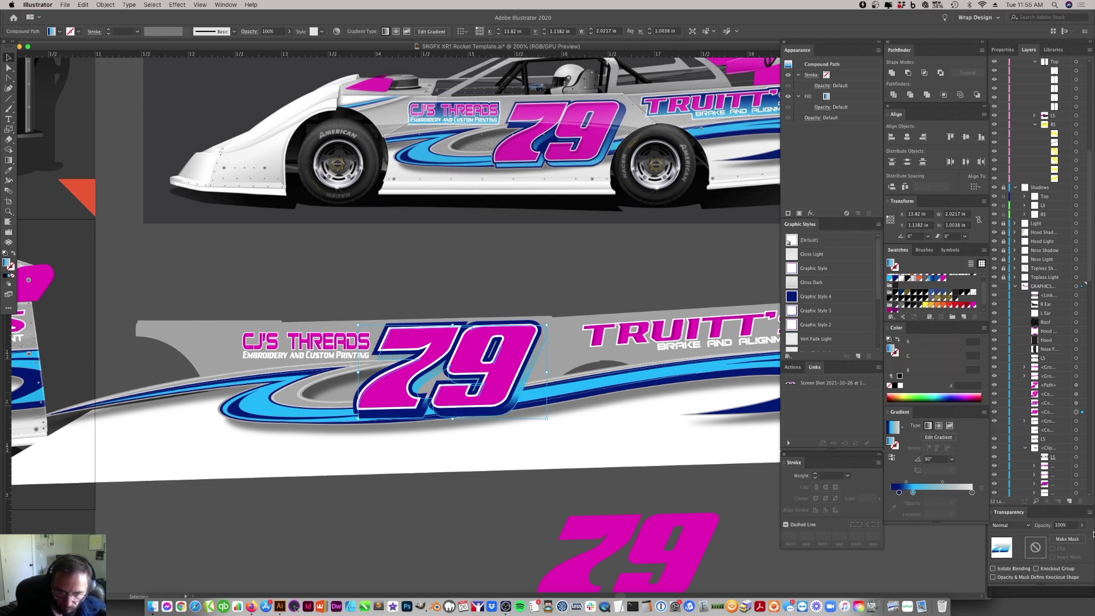
# - Reduce the offset shape's gradient to a navy stop at 0% and a light-blue stop at 100%, removing the transparent end stop
pyautogui.moveTo(972, 493); pyautogui.dragTo(971, 514)
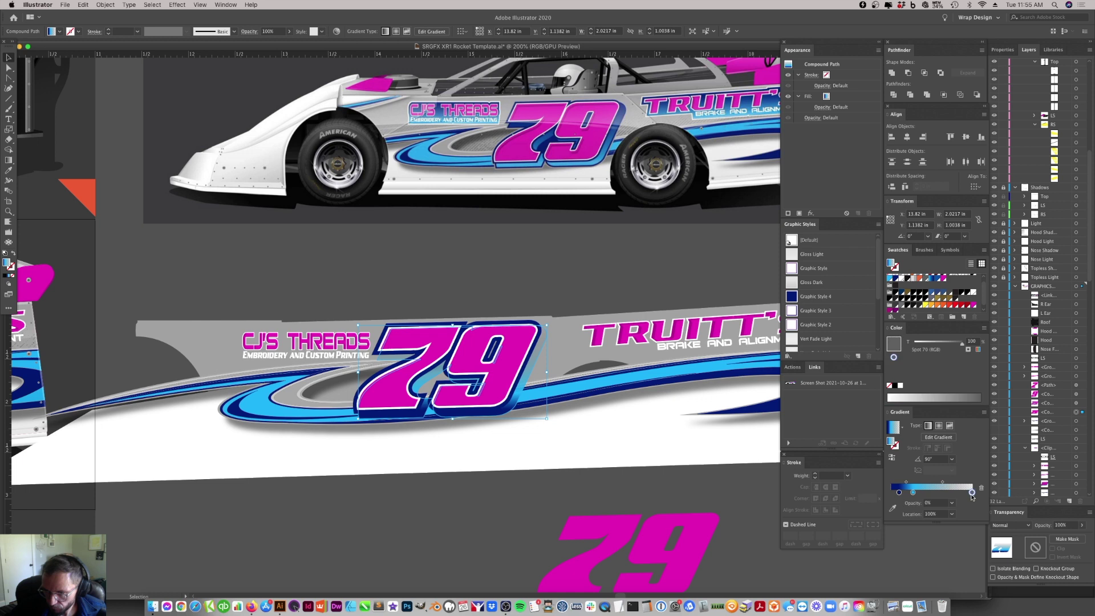
pyautogui.moveTo(913, 492); pyautogui.dragTo(971, 491)
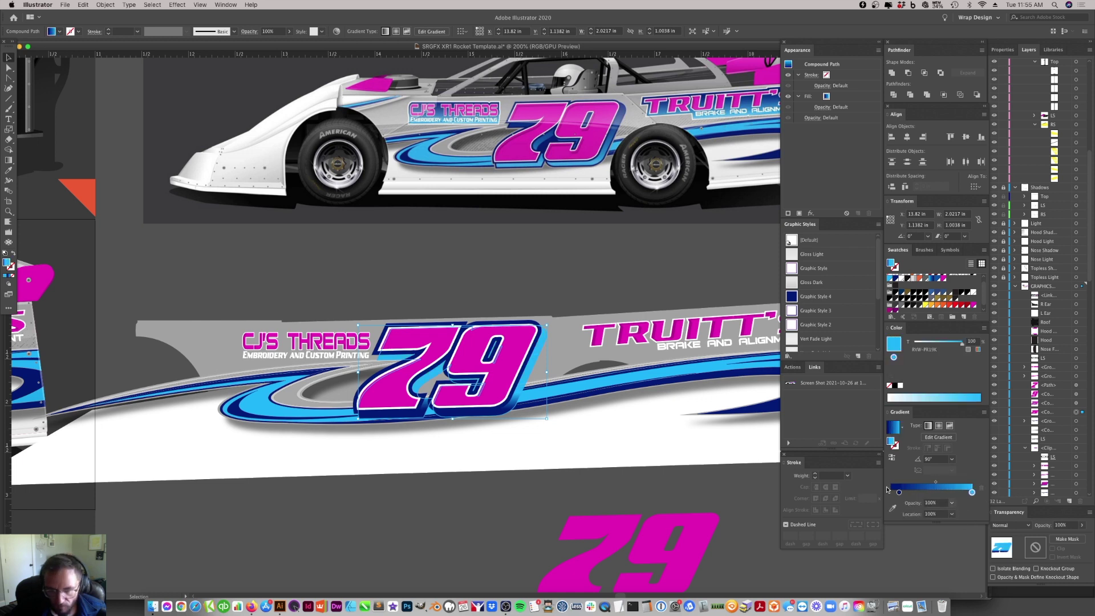
pyautogui.click(897, 493)
pyautogui.moveTo(897, 493); pyautogui.dragTo(891, 493)
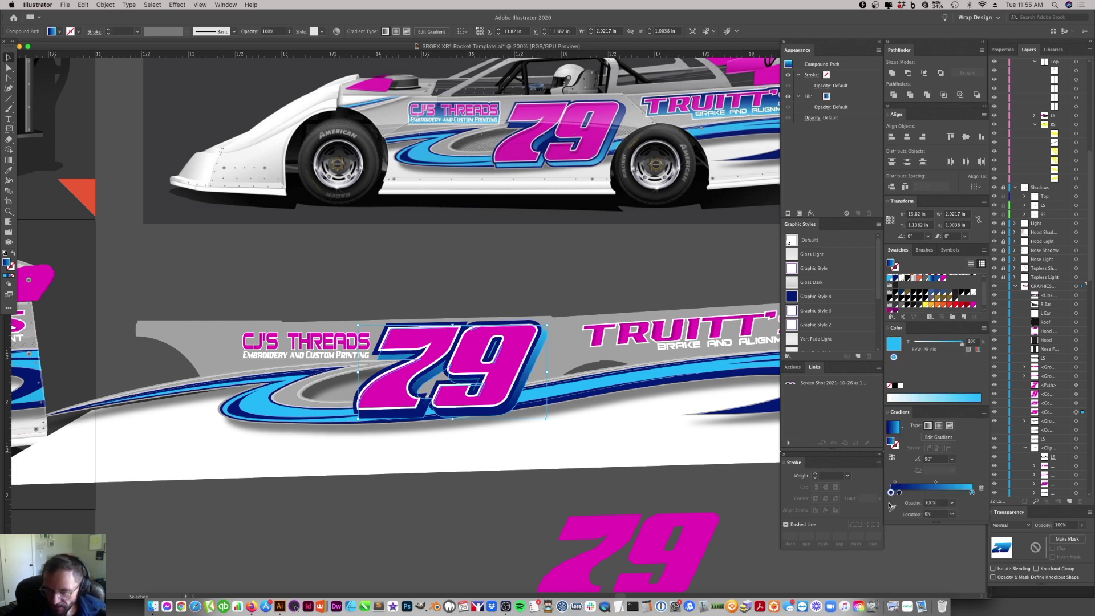
pyautogui.click(540, 491)
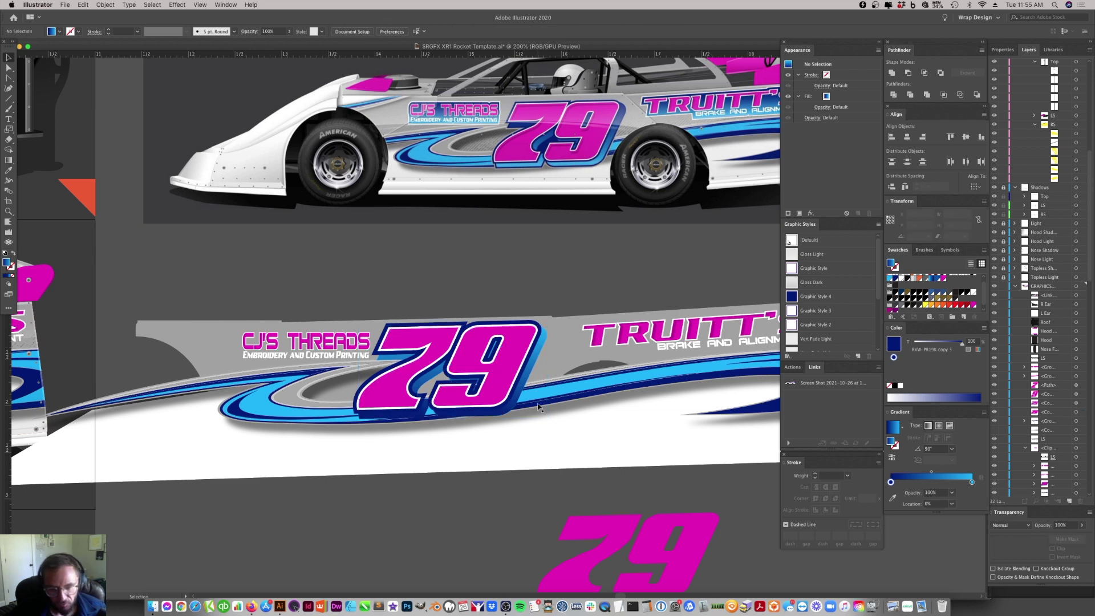
# - Reselect the offset 79 shape and move its gradient's navy stop to about 38%
pyautogui.click(535, 367)
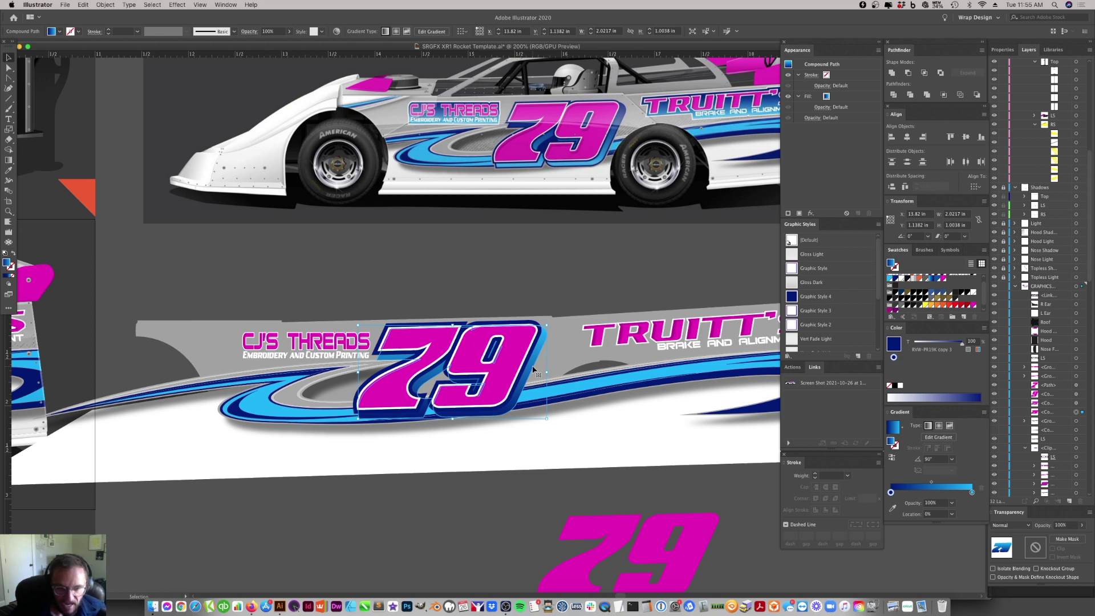
pyautogui.click(595, 384)
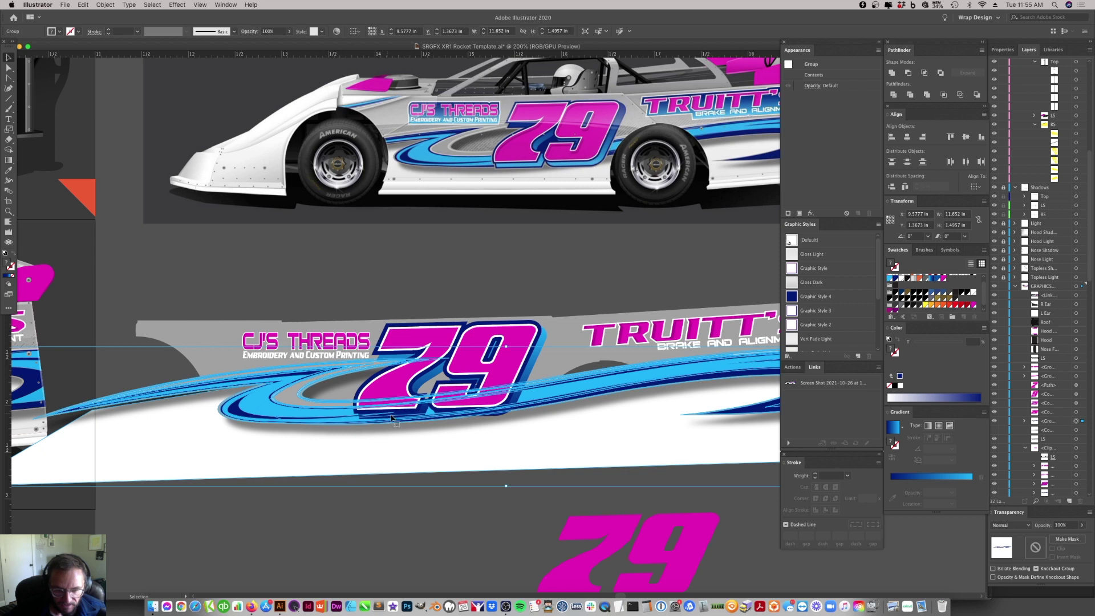
pyautogui.click(444, 497)
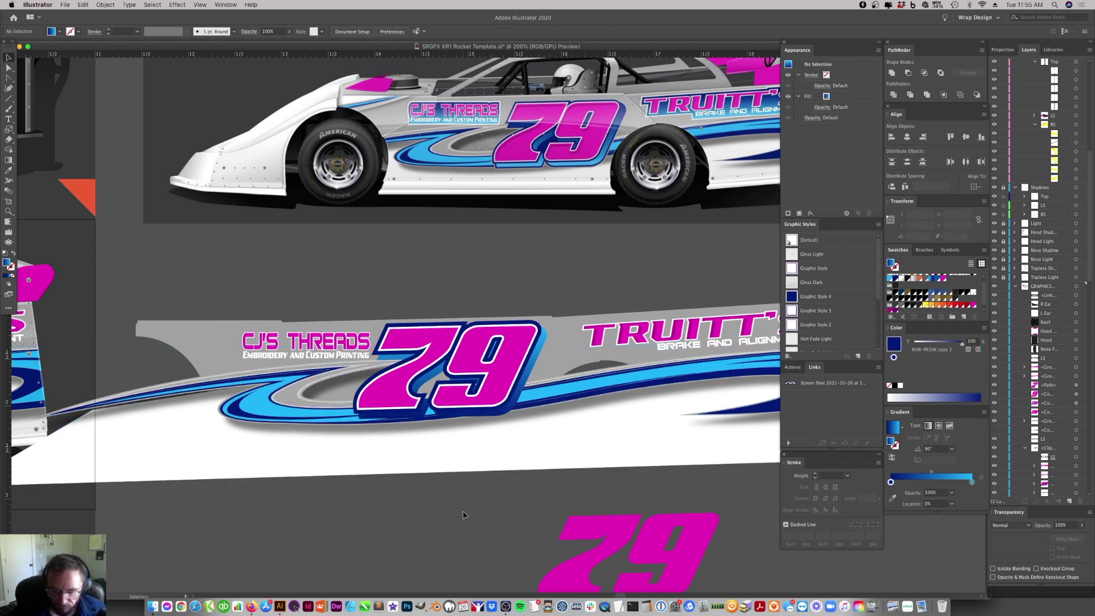
pyautogui.click(523, 390)
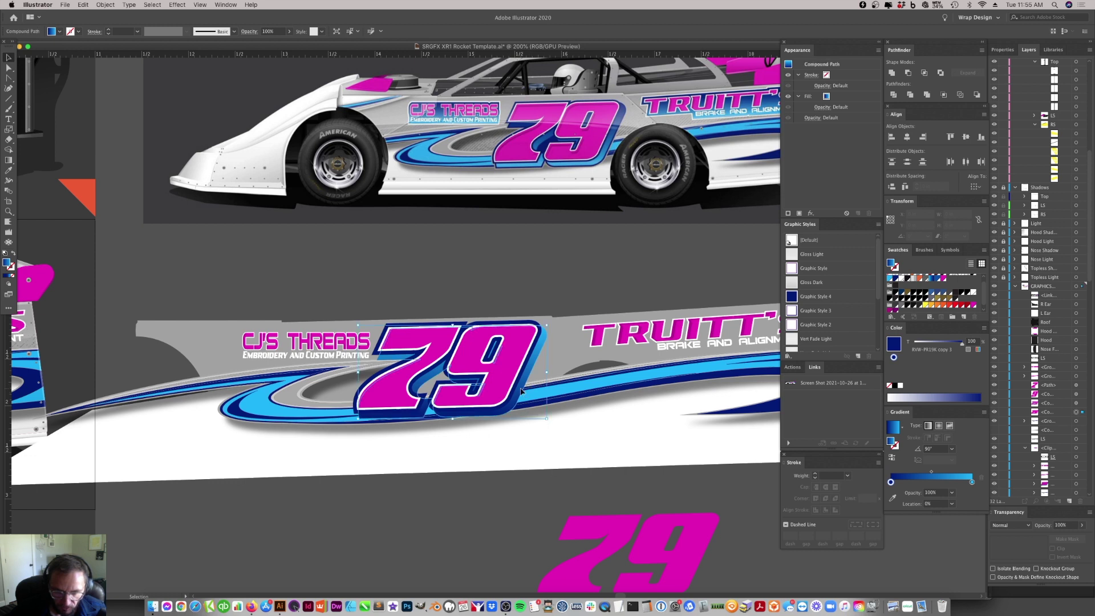
pyautogui.moveTo(892, 493); pyautogui.dragTo(922, 493)
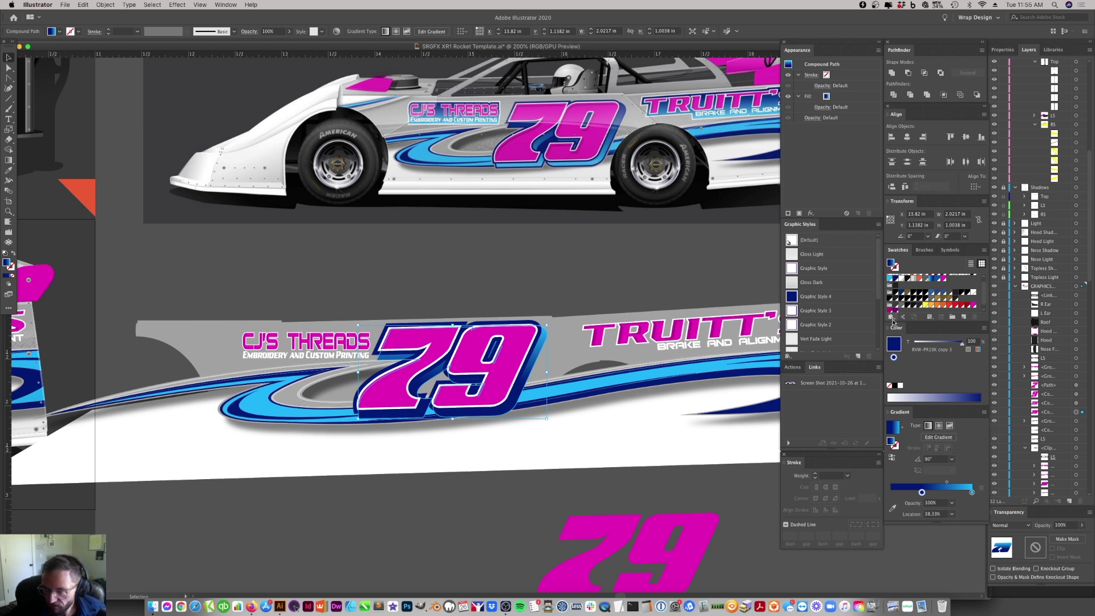
# - Replace the light-blue end of the offset shape's gradient with a medium-blue swatch placed at 100%
pyautogui.scroll(2, 933, 295)
pyautogui.moveTo(936, 283); pyautogui.dragTo(947, 492)
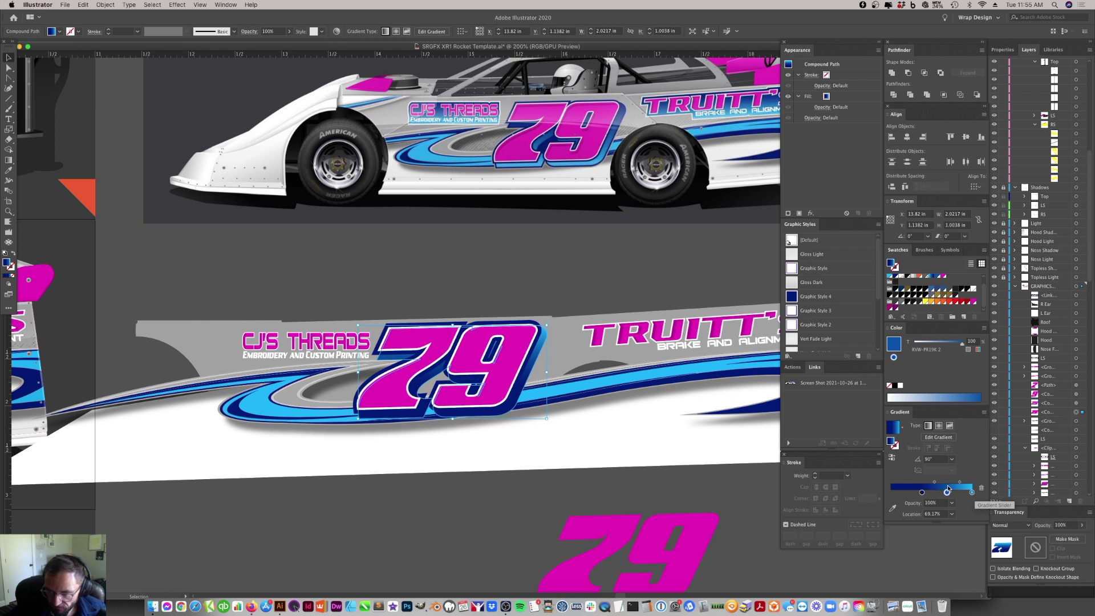
pyautogui.moveTo(971, 492); pyautogui.dragTo(948, 495)
pyautogui.click(534, 306)
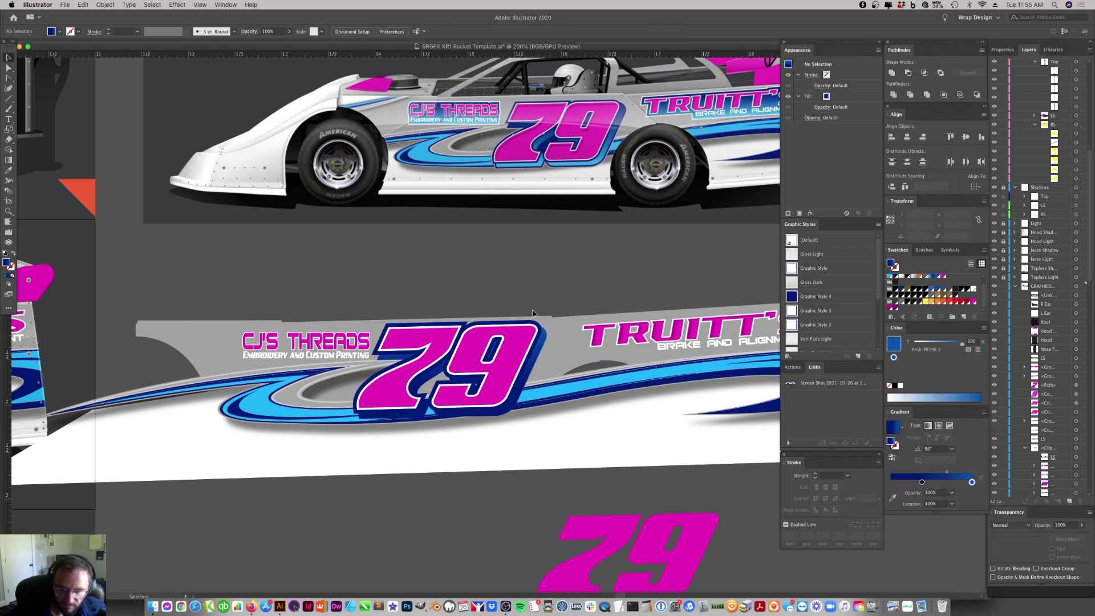
# - Adjust the offset 79 shape's gradient, shifting the navy stop slightly toward the start and the medium-blue stop to about 95%
pyautogui.click(534, 358)
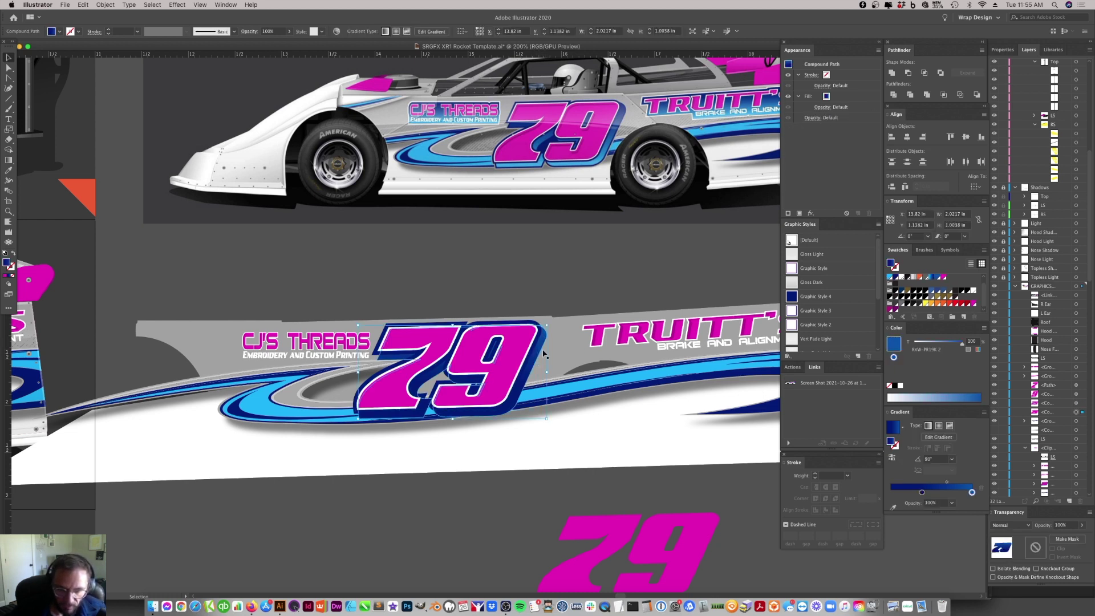
pyautogui.scroll(1, 562, 354)
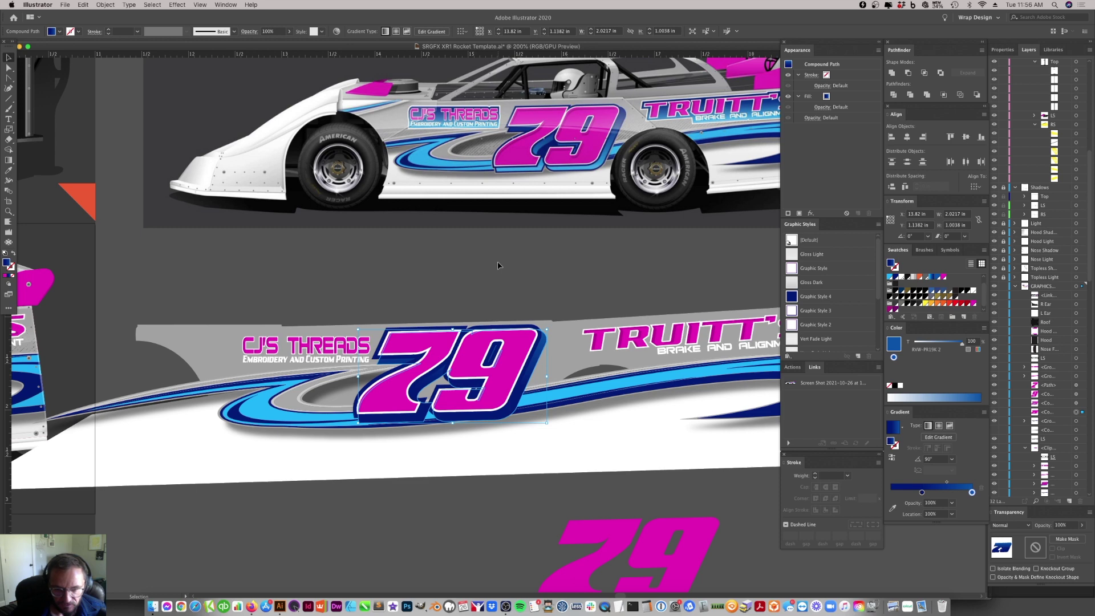
pyautogui.click(483, 311)
pyautogui.click(9, 211)
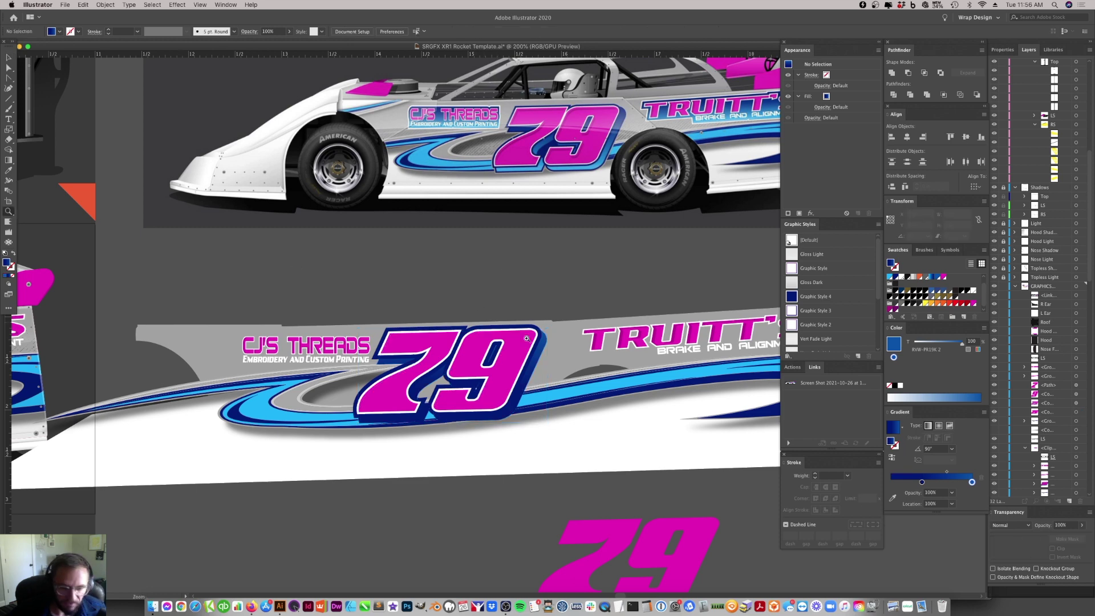
pyautogui.click(491, 343)
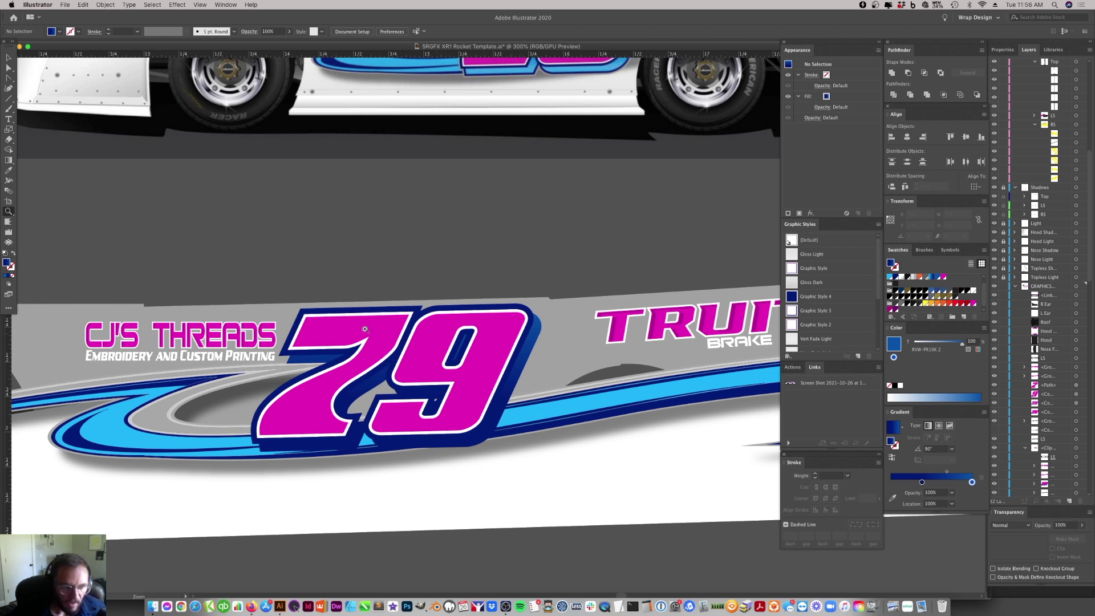
pyautogui.click(9, 57)
pyautogui.click(535, 347)
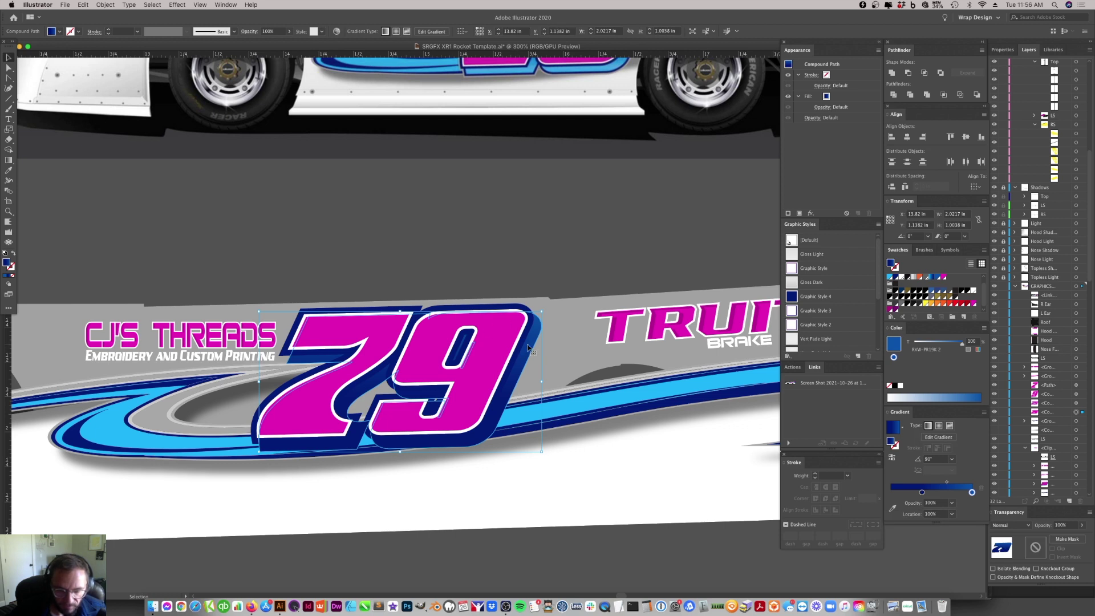
pyautogui.moveTo(922, 492); pyautogui.dragTo(968, 493)
pyautogui.click(615, 451)
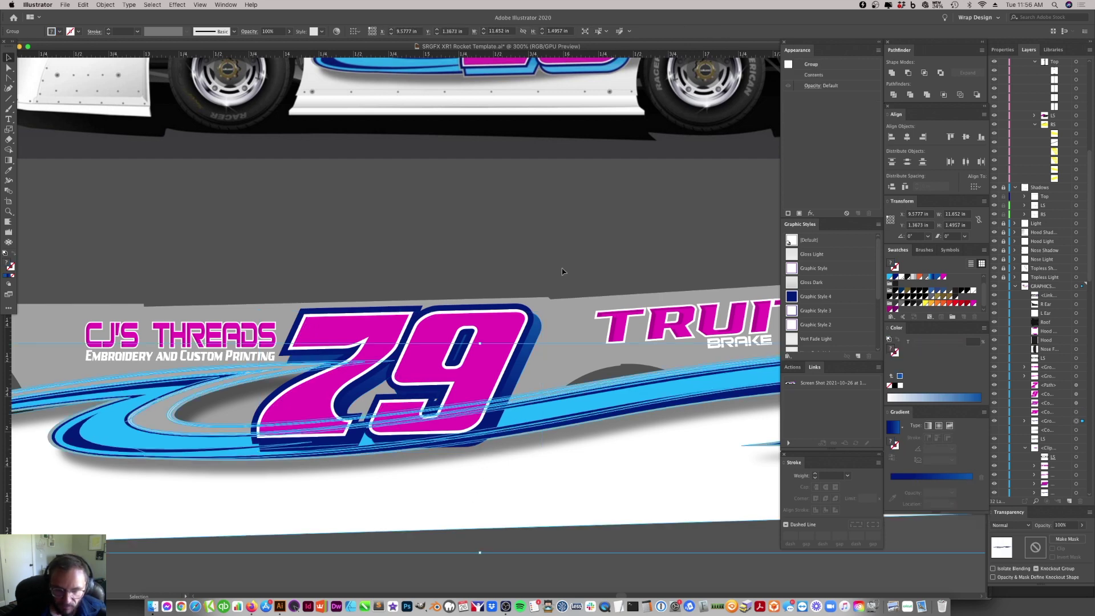
# - Try moving the layered magenta 79 off the gradient shape, and undo the move
pyautogui.click(535, 349)
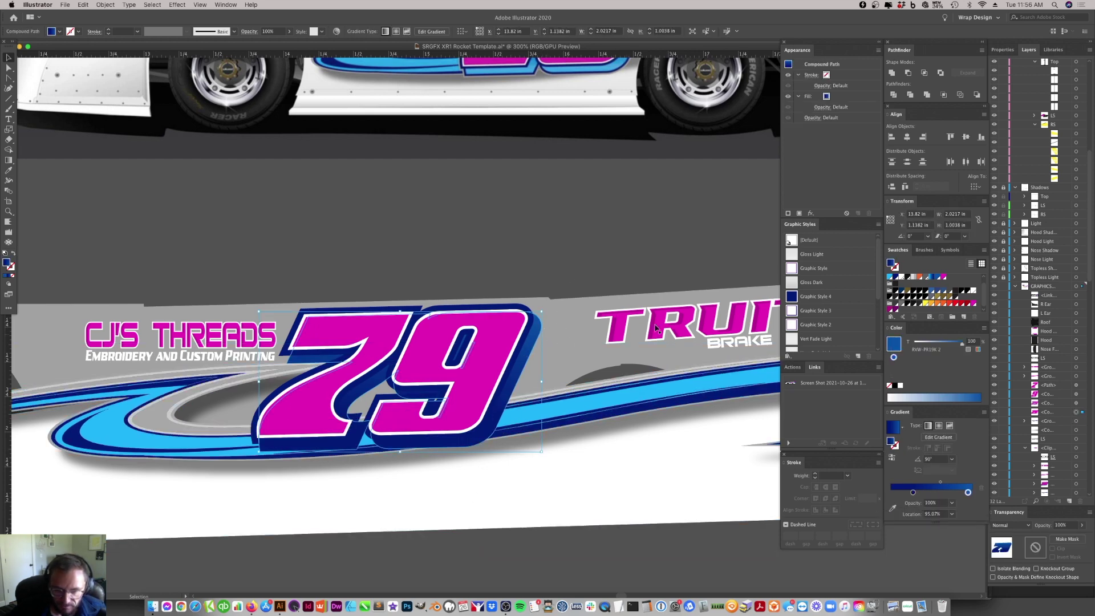
pyautogui.moveTo(482, 375); pyautogui.dragTo(379, 298)
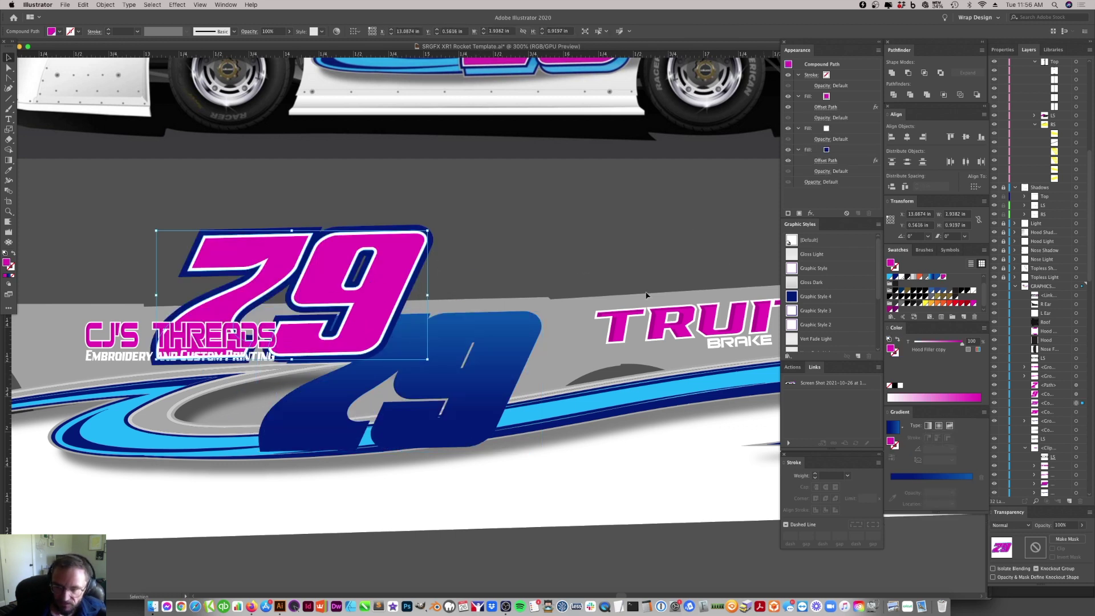
pyautogui.press('super+z')
pyautogui.click(489, 316)
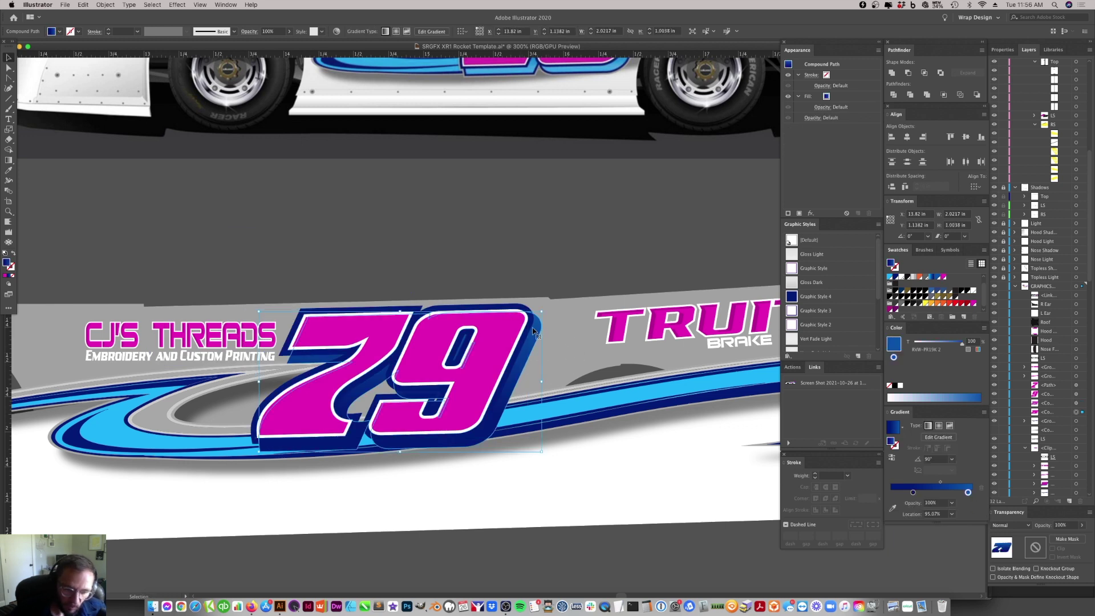
pyautogui.click(503, 352)
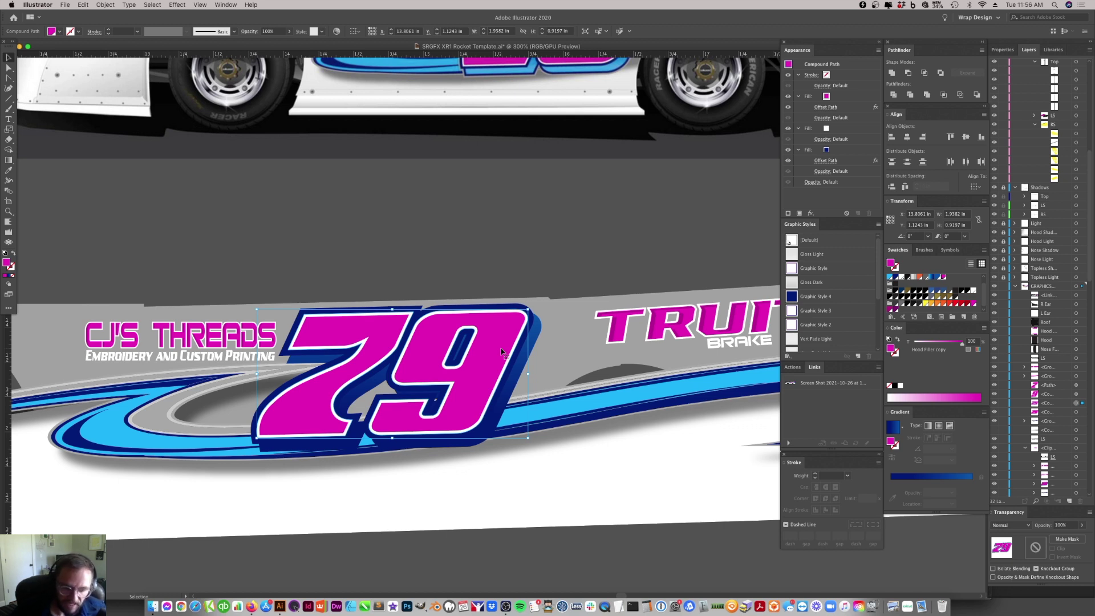
# - Duplicate the offset 79 shape's gradient fill and apply an Offset Path effect of -.5 px to the upper copy
pyautogui.click(507, 385)
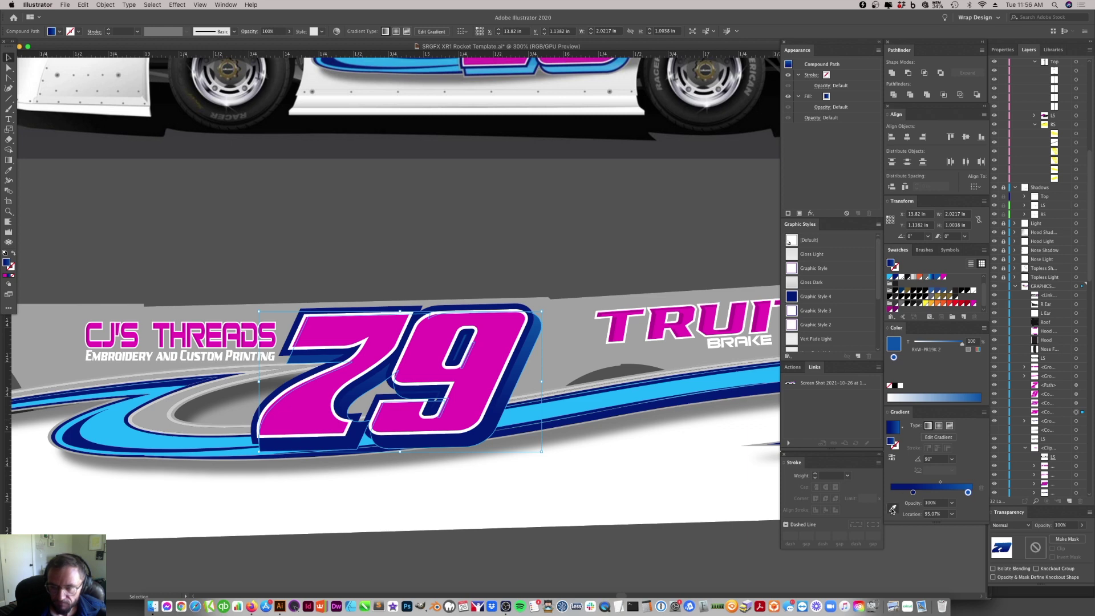
pyautogui.click(843, 96)
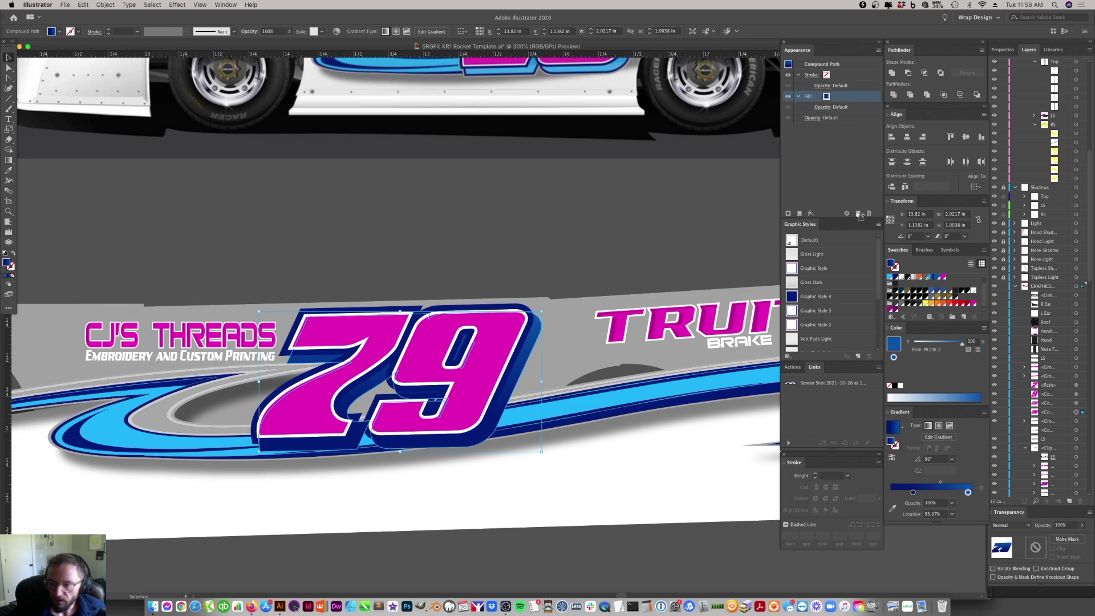
pyautogui.click(858, 213)
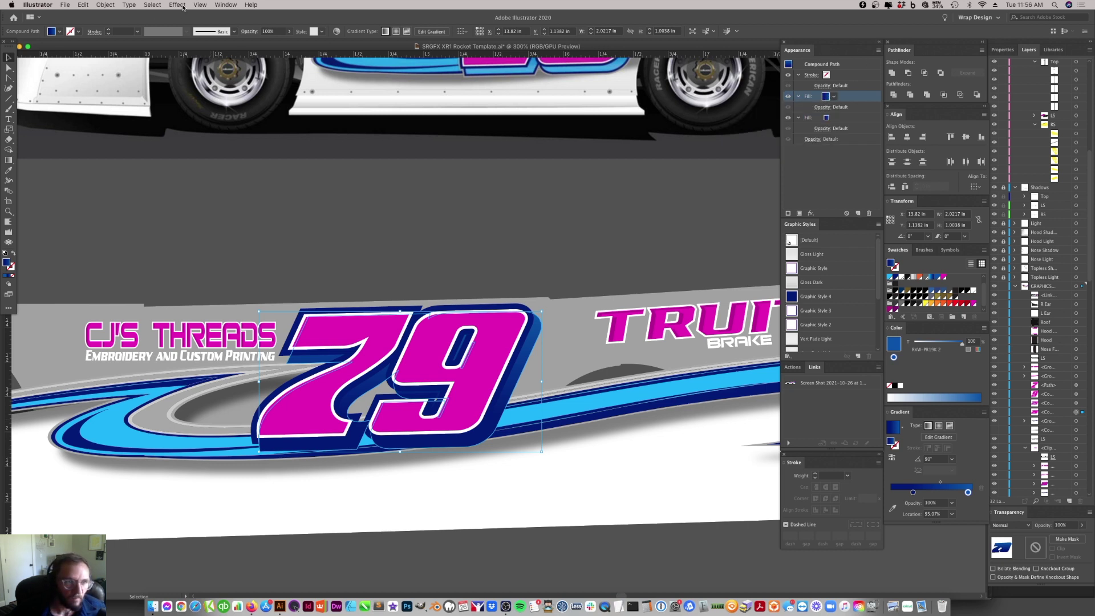
pyautogui.click(177, 4)
pyautogui.moveTo(228, 87)
pyautogui.click(317, 92)
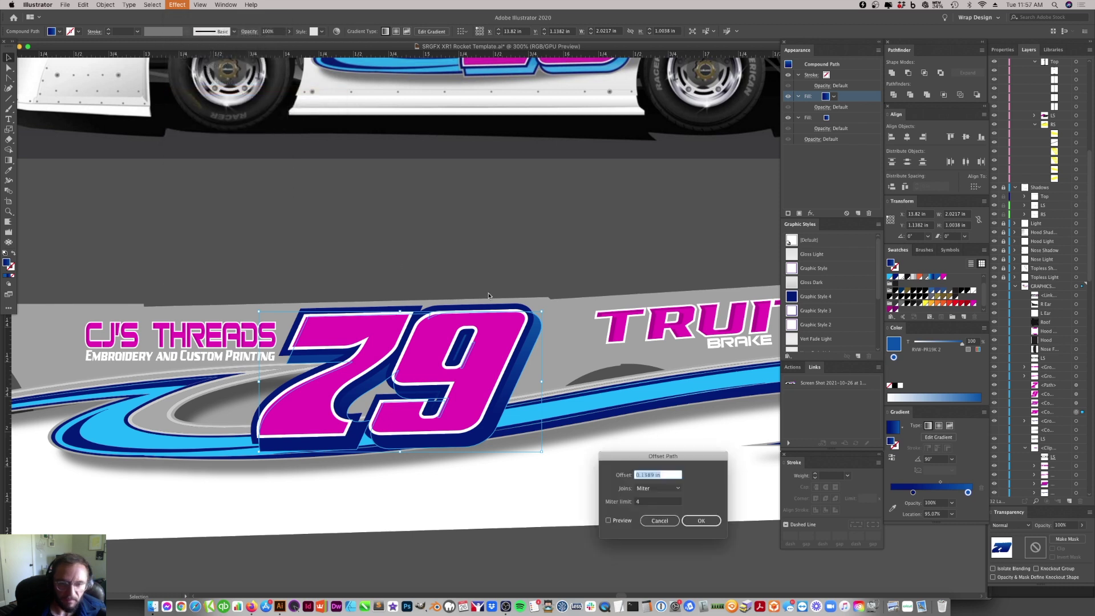
pyautogui.write('-.5')
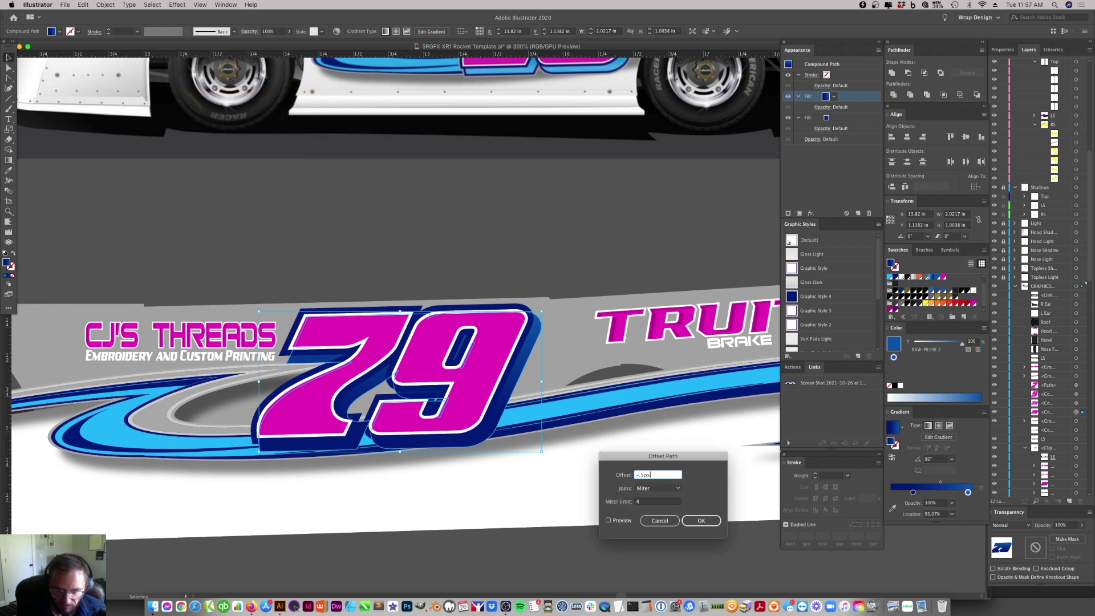
pyautogui.press('Return')
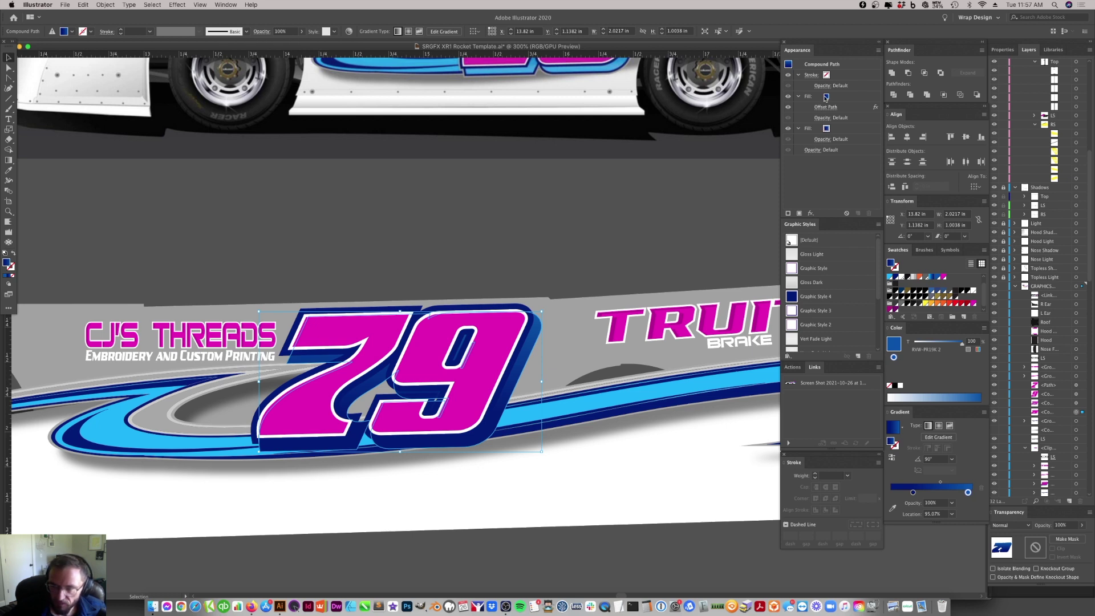
# - Move the upper fill's medium-blue stop to 100%, and on the lower fill shift the medium-blue stop inward and the navy stop to about 19%
pyautogui.click(828, 98)
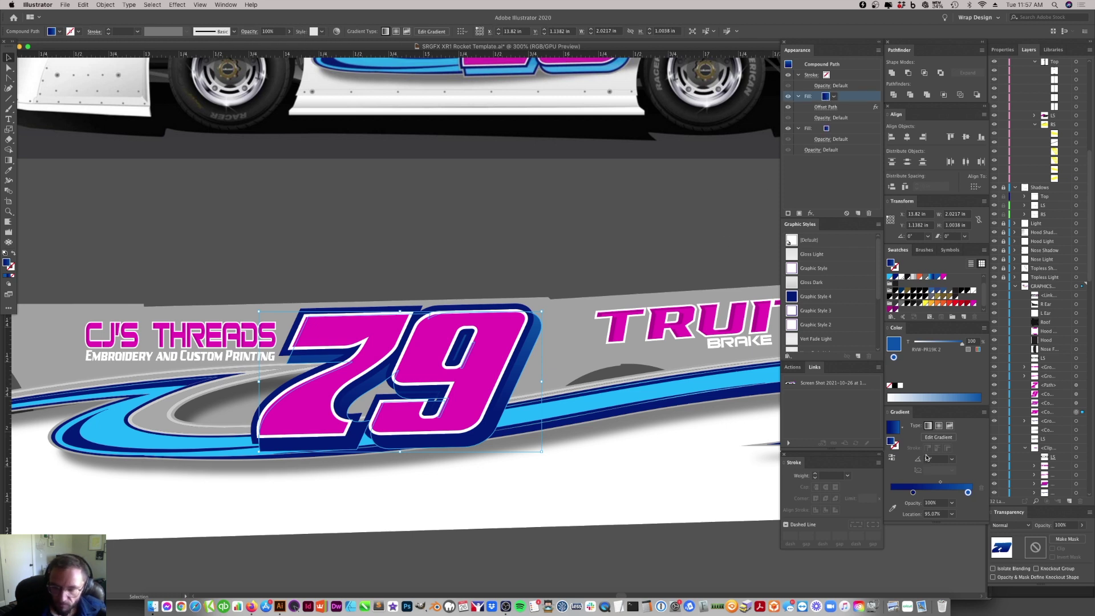
pyautogui.moveTo(969, 494)
pyautogui.mouseDown()
pyautogui.moveTo(957, 491)
pyautogui.moveTo(972, 493)
pyautogui.mouseUp()
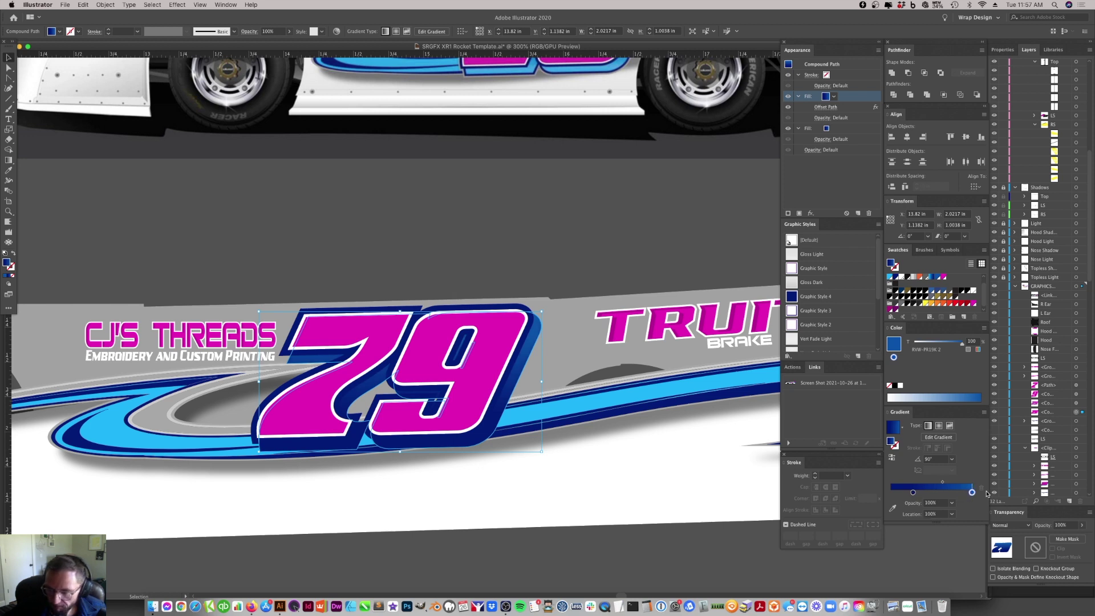
pyautogui.click(842, 128)
pyautogui.moveTo(970, 491); pyautogui.dragTo(906, 492)
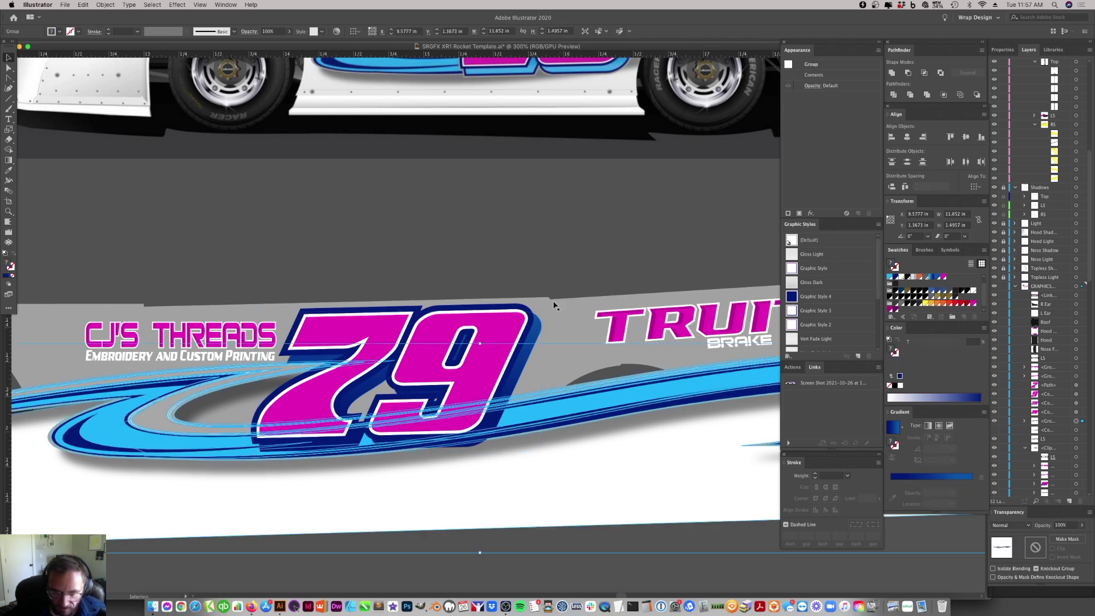
pyautogui.click(536, 347)
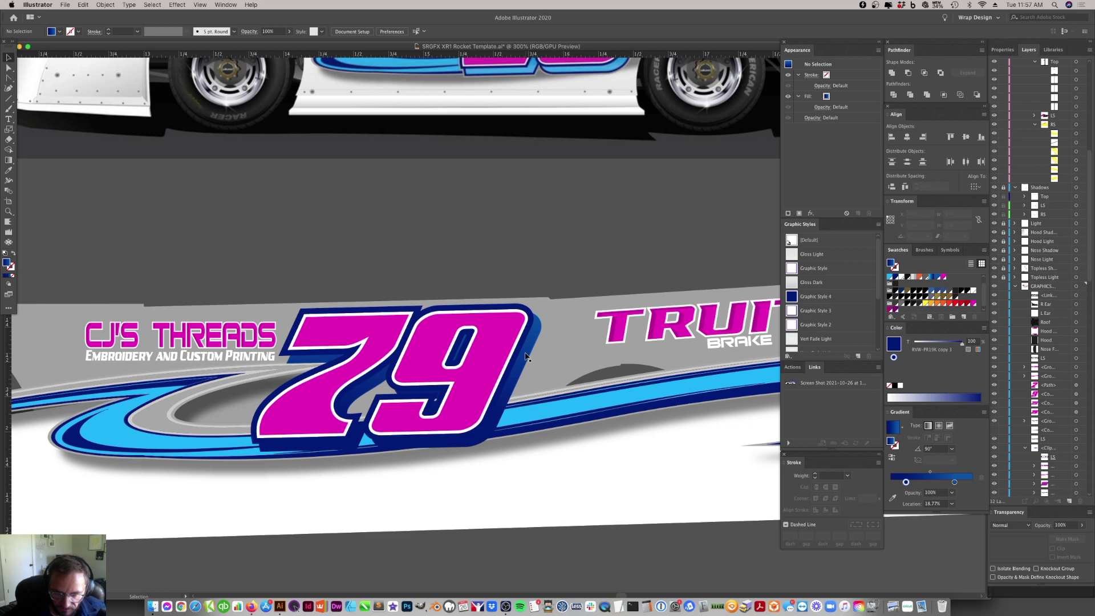
pyautogui.click(535, 346)
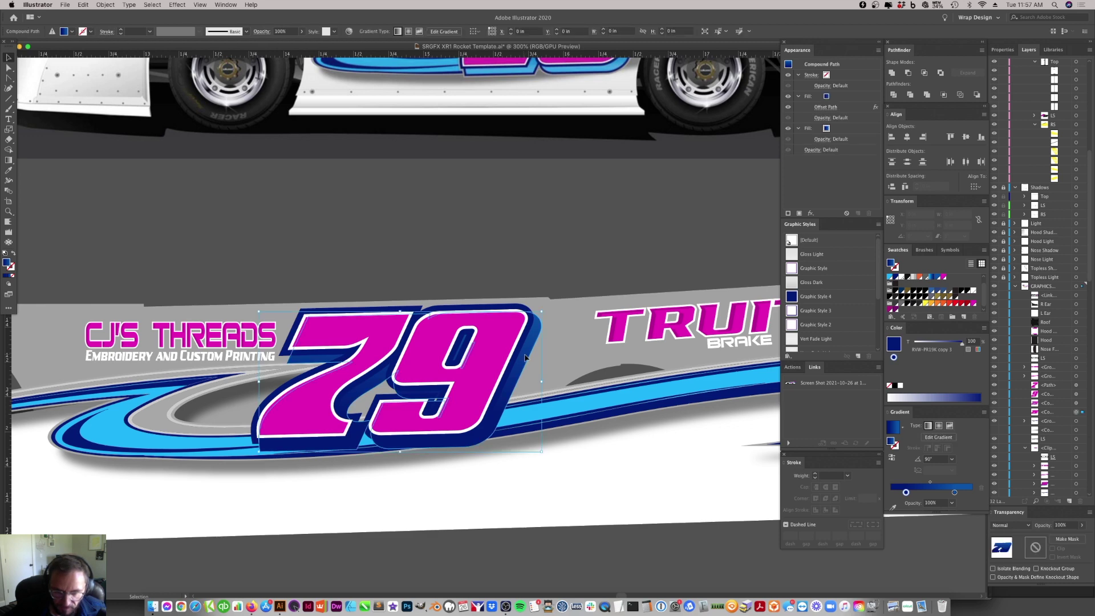
pyautogui.click(592, 476)
pyautogui.click(545, 331)
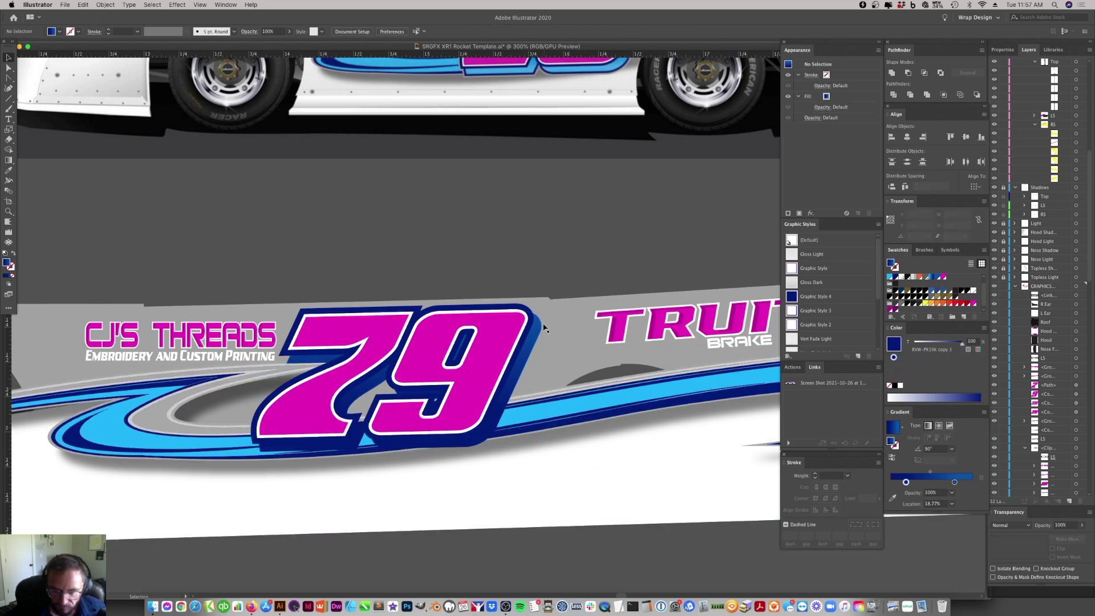
# - Add a light-blue swatch as a third stop at about 92% on the offset shape's lower gradient fill
pyautogui.click(536, 329)
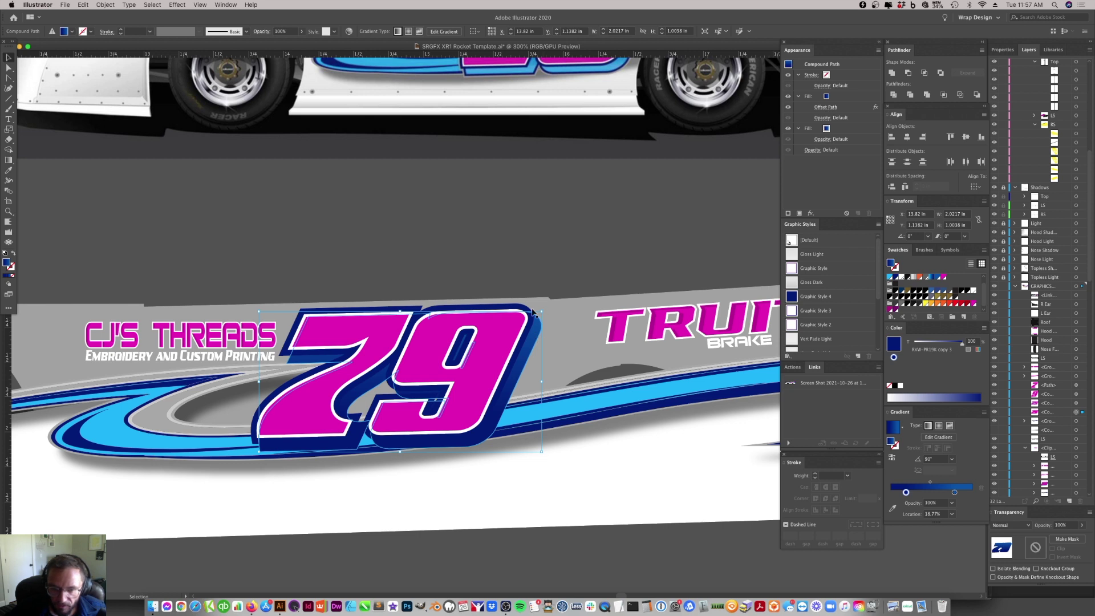
pyautogui.moveTo(893, 279); pyautogui.dragTo(969, 496)
pyautogui.click(672, 447)
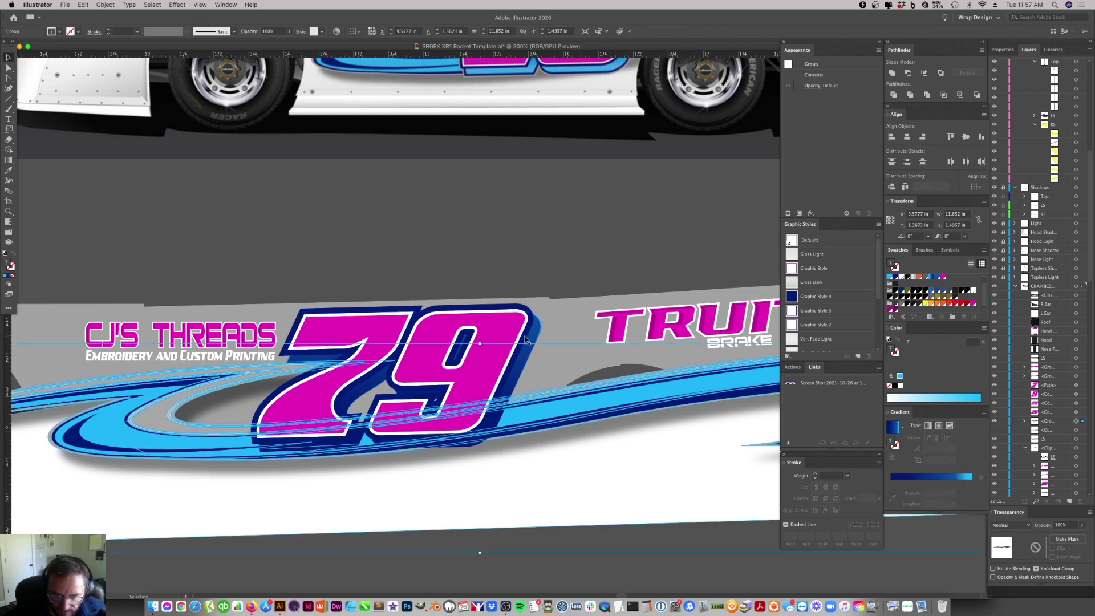
pyautogui.click(536, 340)
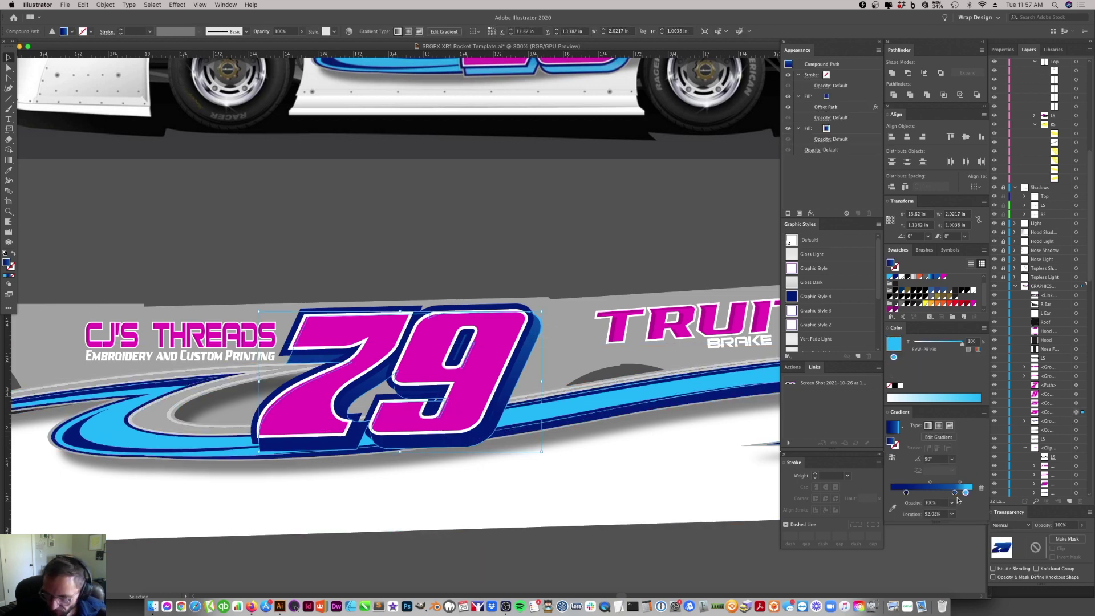
# - Shift the lower fill's medium-blue stop toward the navy one and move the light-blue stop to 100%
pyautogui.click(952, 493)
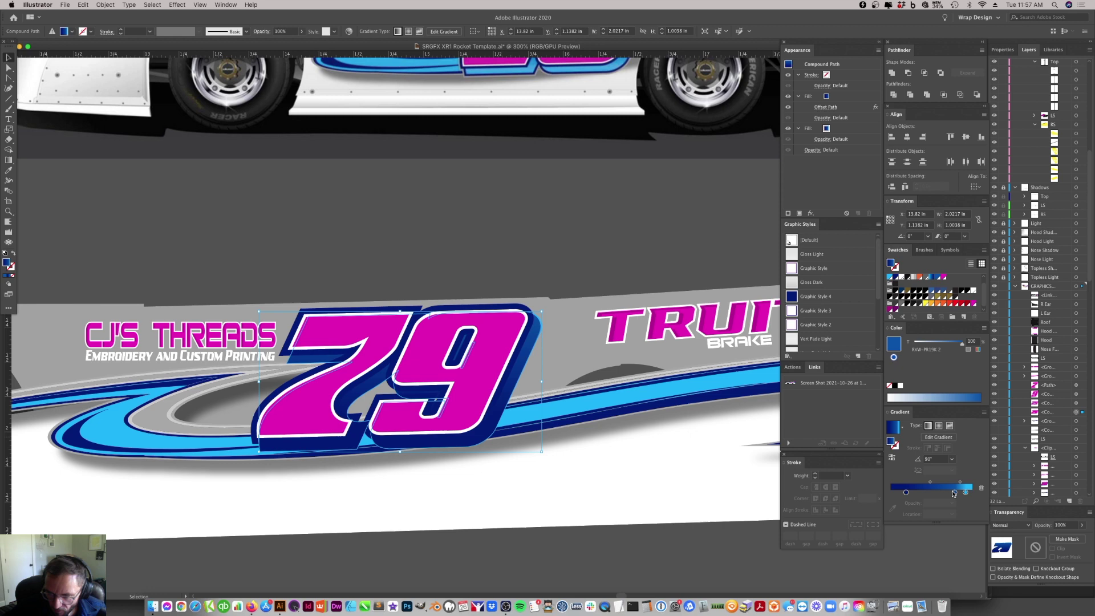
pyautogui.moveTo(952, 492); pyautogui.dragTo(943, 495)
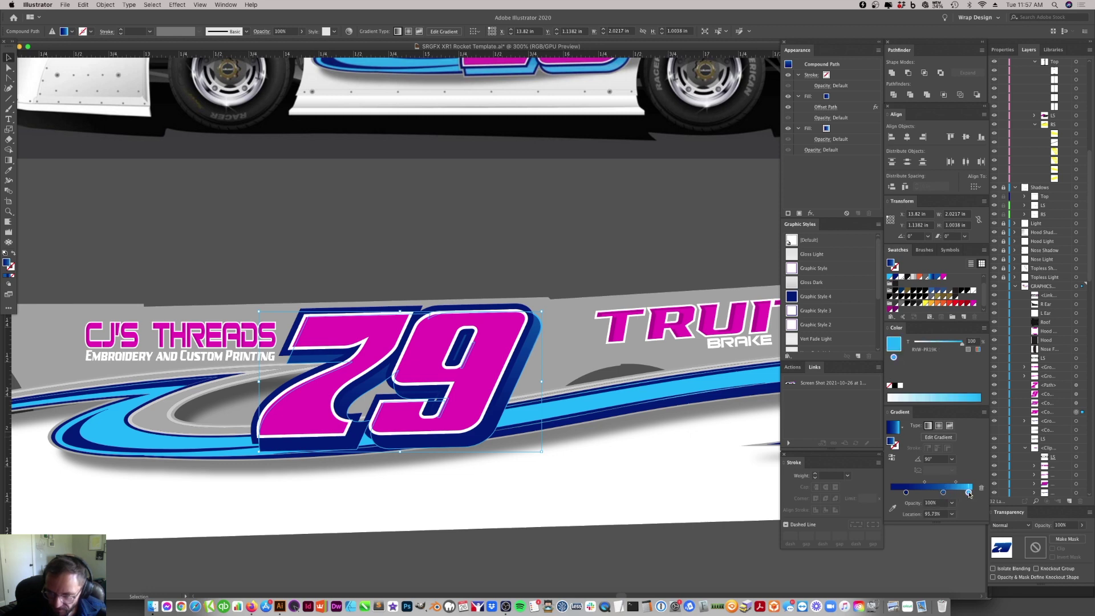
pyautogui.click(625, 471)
pyautogui.click(600, 575)
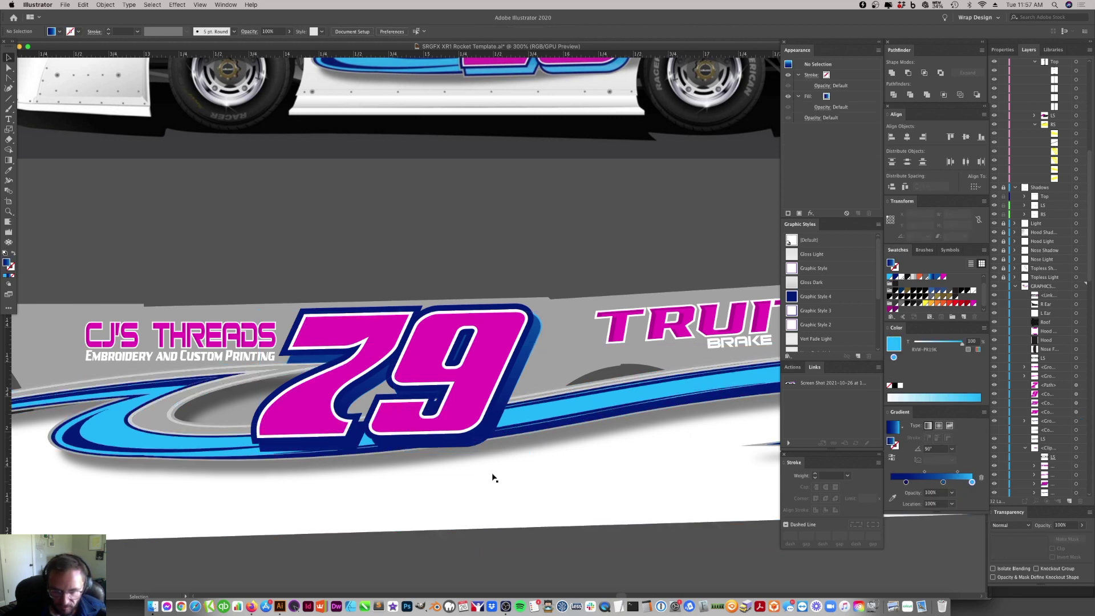
# - Duplicate the navy offset fill of the layered magenta 79 and select the lower copy
pyautogui.scroll(2, 542, 285)
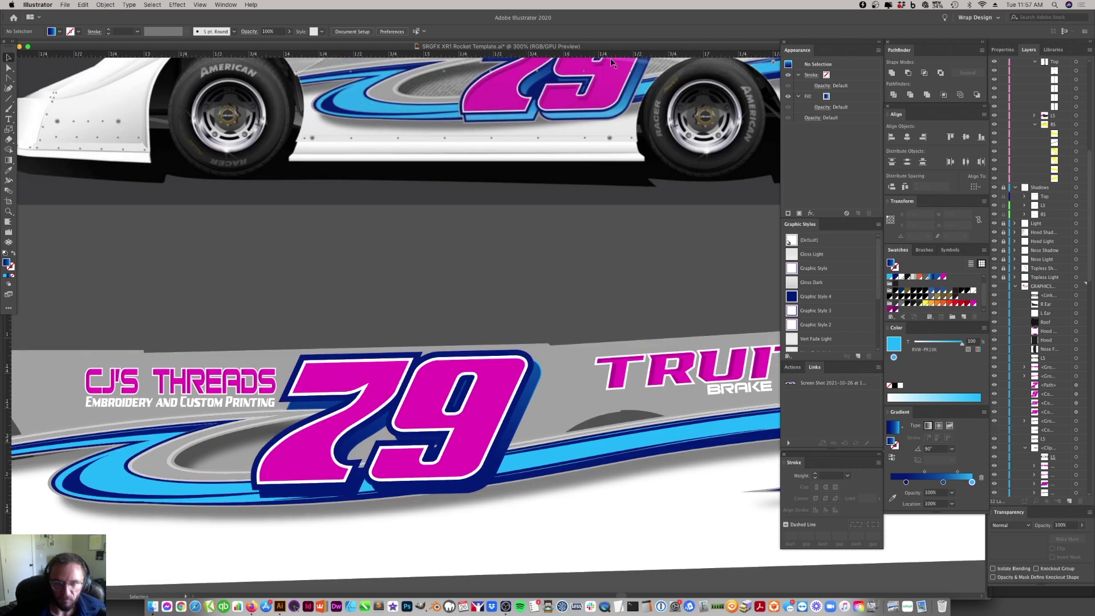
pyautogui.click(529, 364)
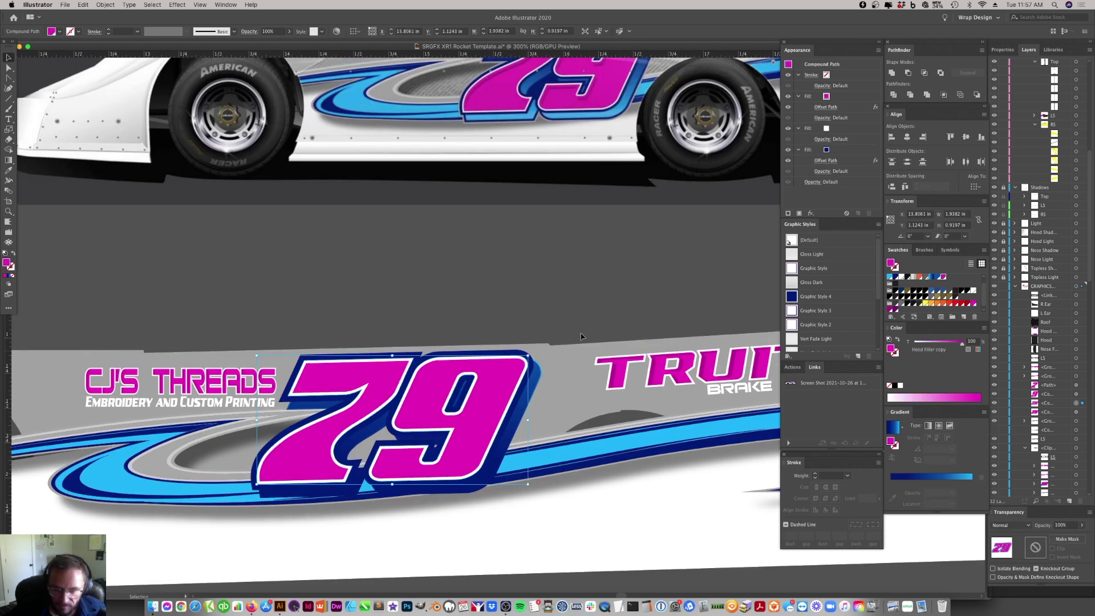
pyautogui.click(845, 151)
pyautogui.click(857, 213)
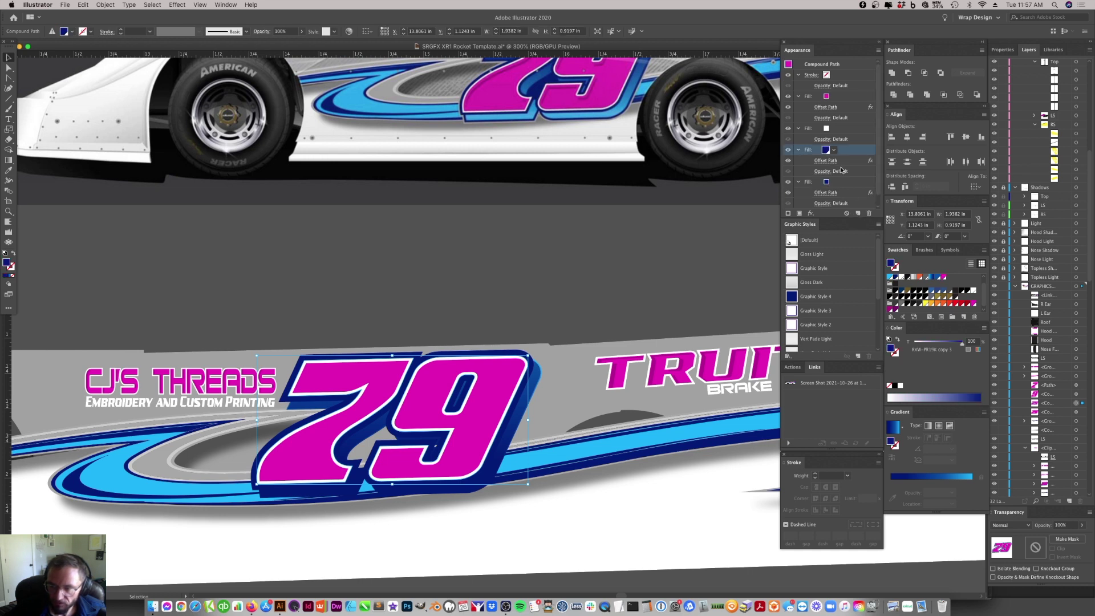
pyautogui.click(828, 183)
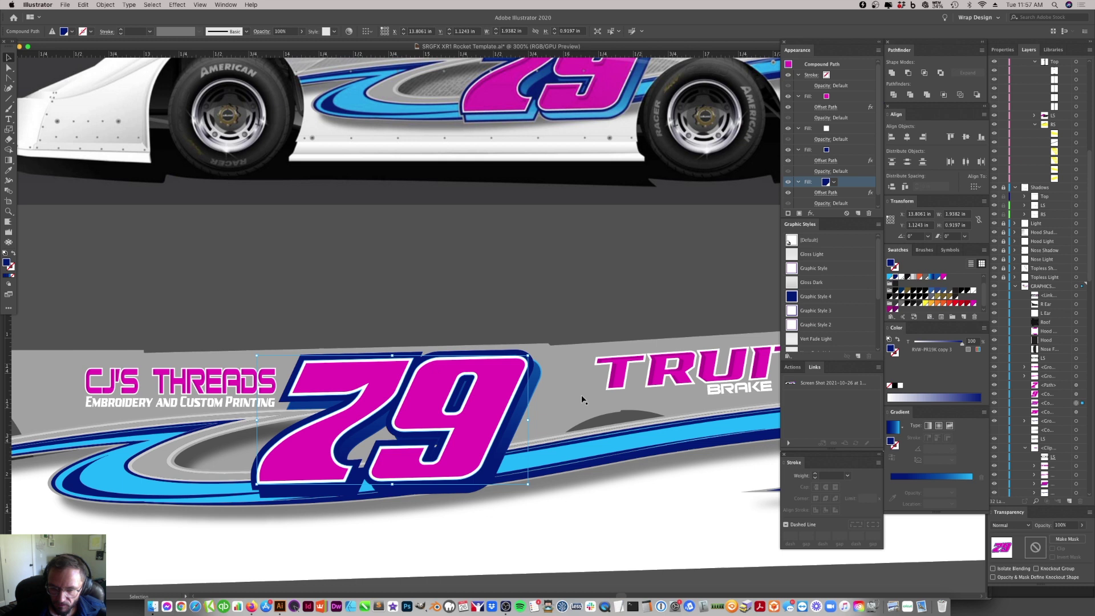
# - Reselect the offset 79 shape and move its gradient's navy stop to 0%
pyautogui.click(517, 435)
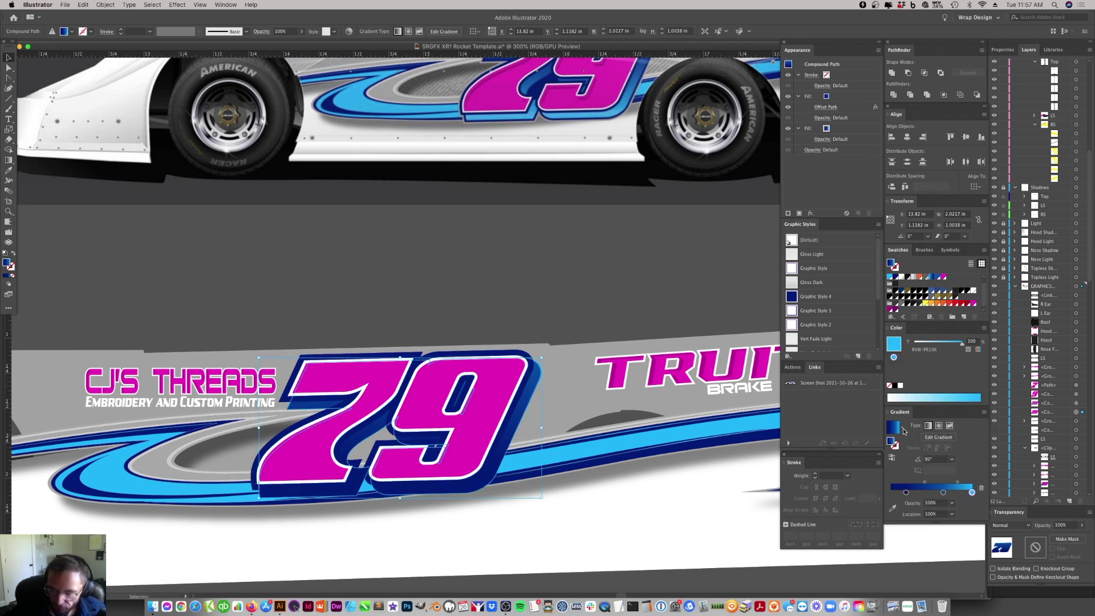
pyautogui.moveTo(907, 492); pyautogui.dragTo(877, 494)
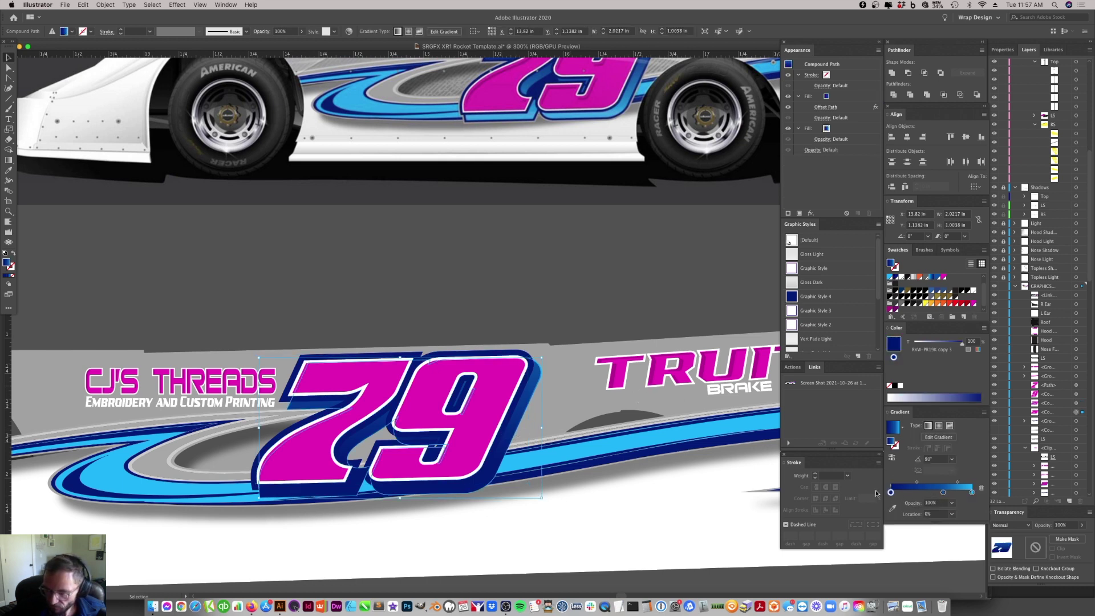
pyautogui.scroll(-1, 964, 294)
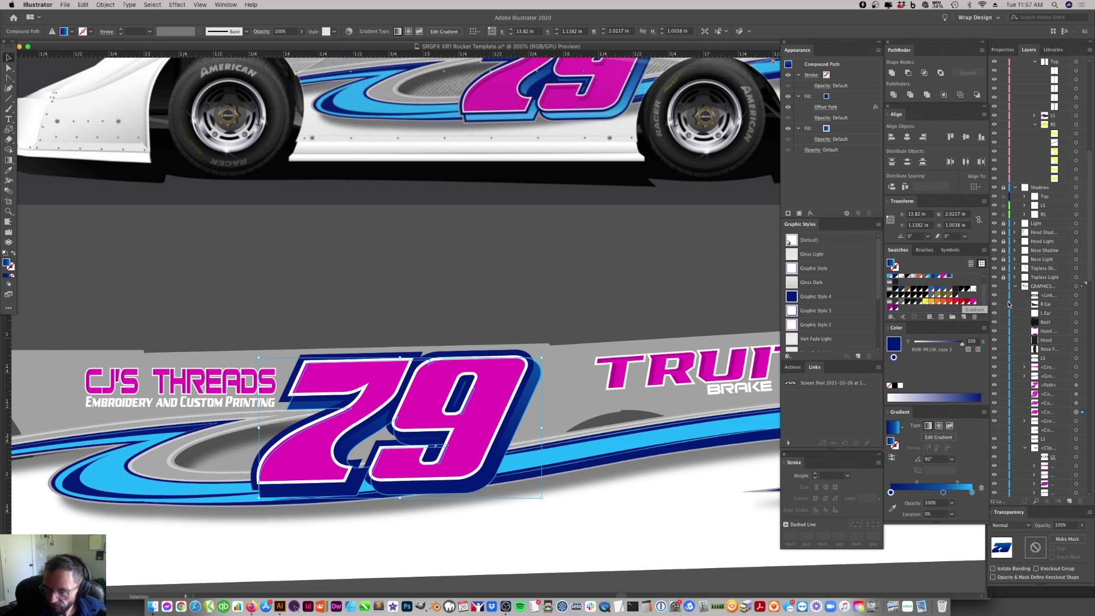
# - Save the offset shape's navy-to-light-blue gradient as a new swatch and apply it to the layered 79's lowest fill
pyautogui.scroll(1, 954, 293)
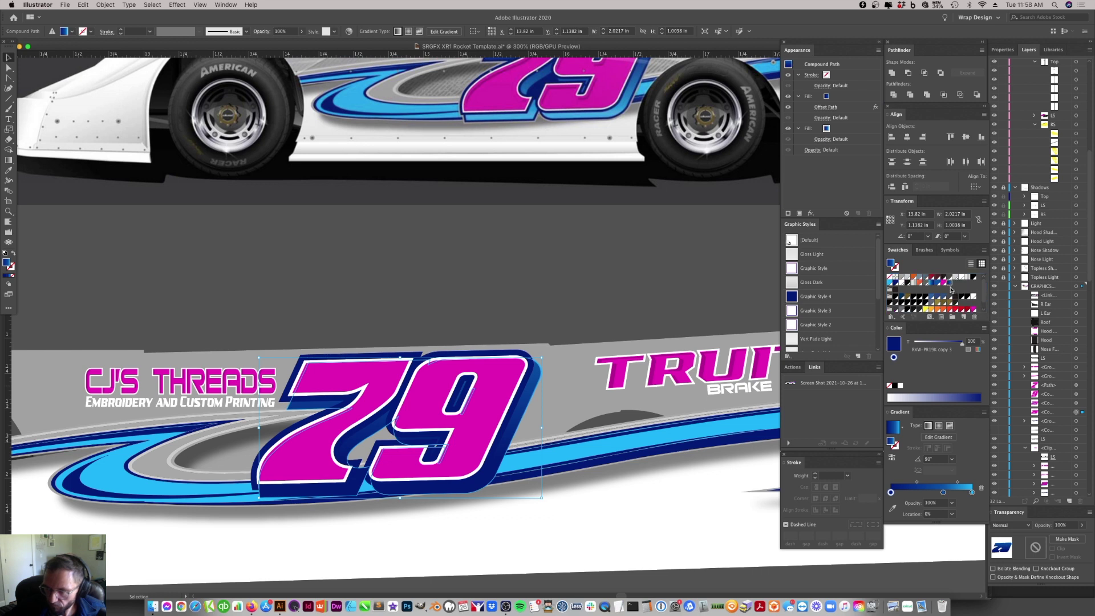
pyautogui.click(985, 249)
pyautogui.click(998, 307)
pyautogui.click(975, 317)
pyautogui.press('Return')
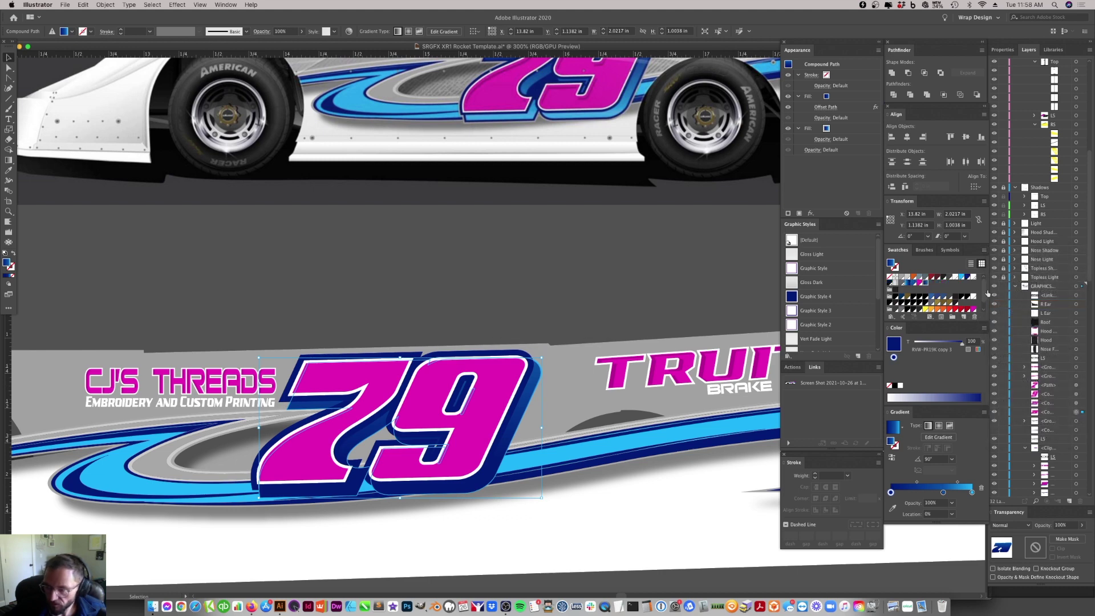
pyautogui.click(433, 411)
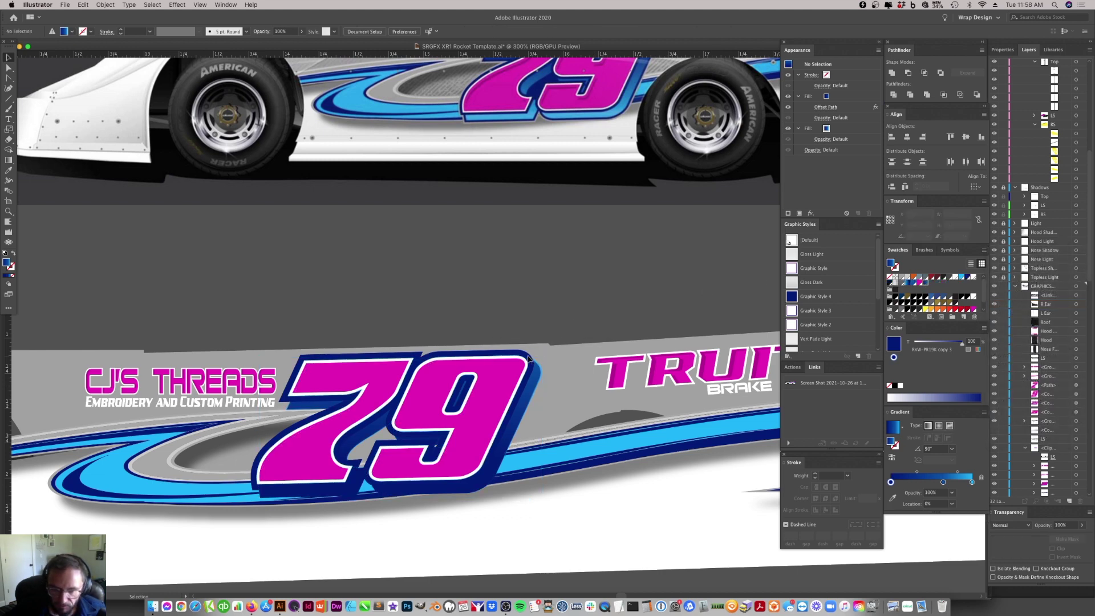
pyautogui.click(826, 181)
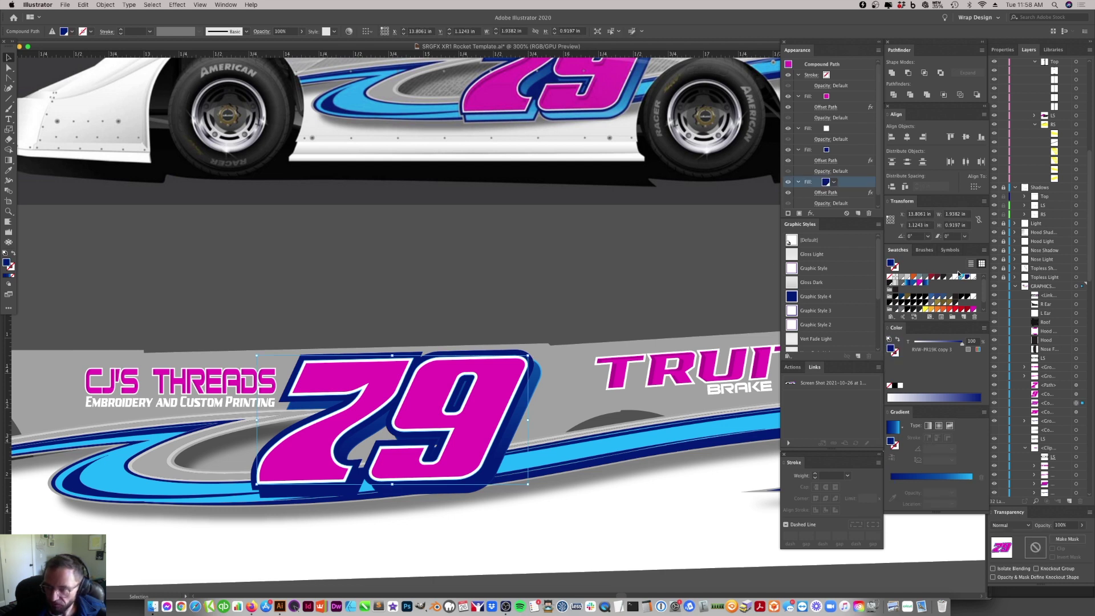
# - Preview a 2 px Offset Path on the layered 79's navy fill and set the offset to 2.5 px
pyautogui.click(830, 160)
pyautogui.click(668, 475)
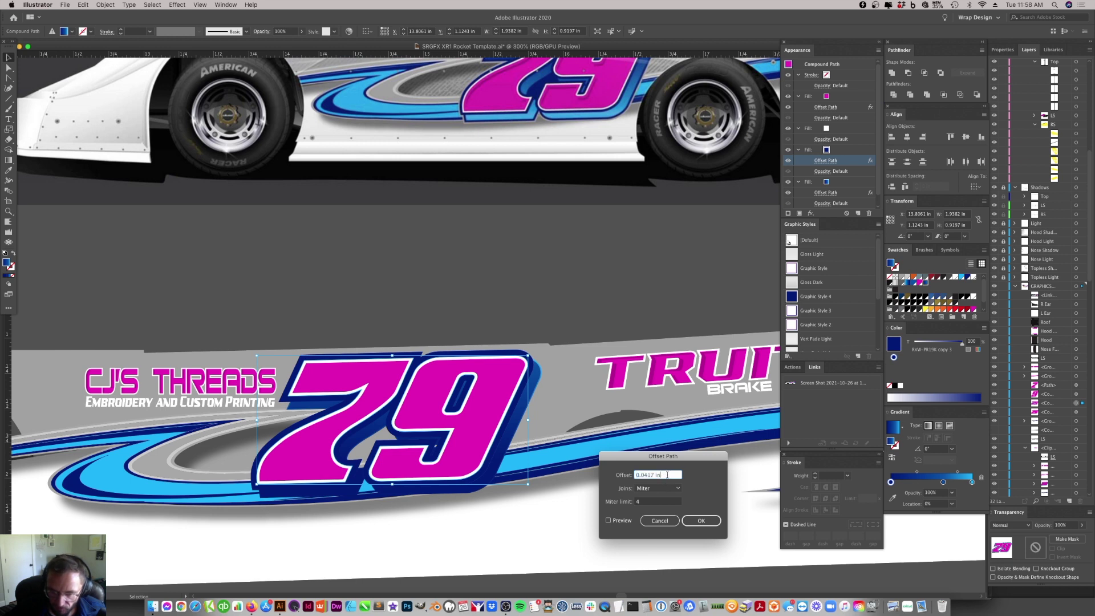
pyautogui.moveTo(658, 476); pyautogui.dragTo(636, 475)
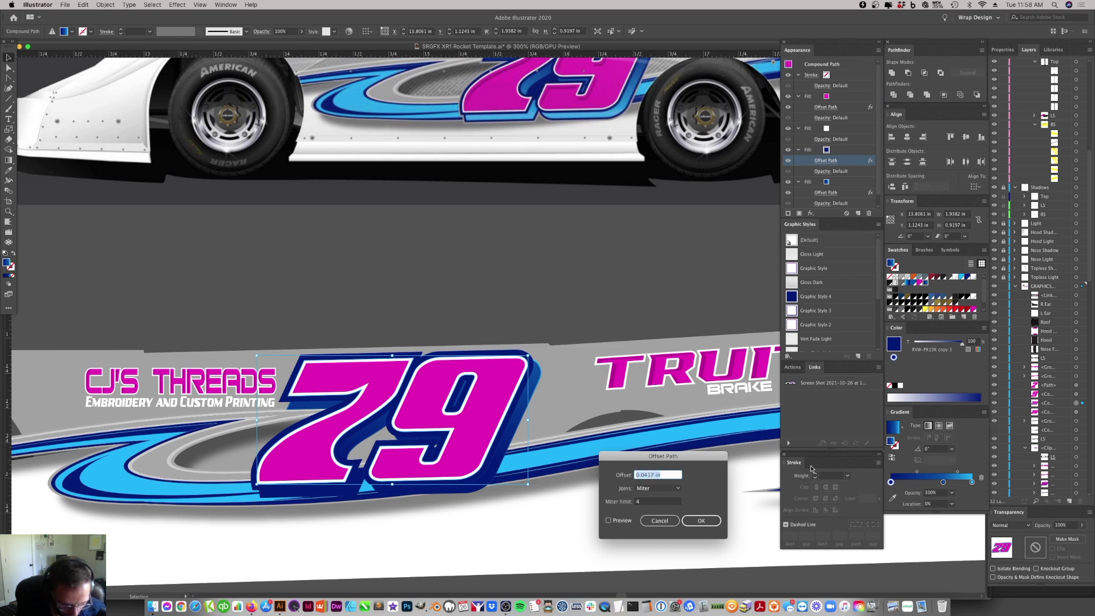
pyautogui.write('2')
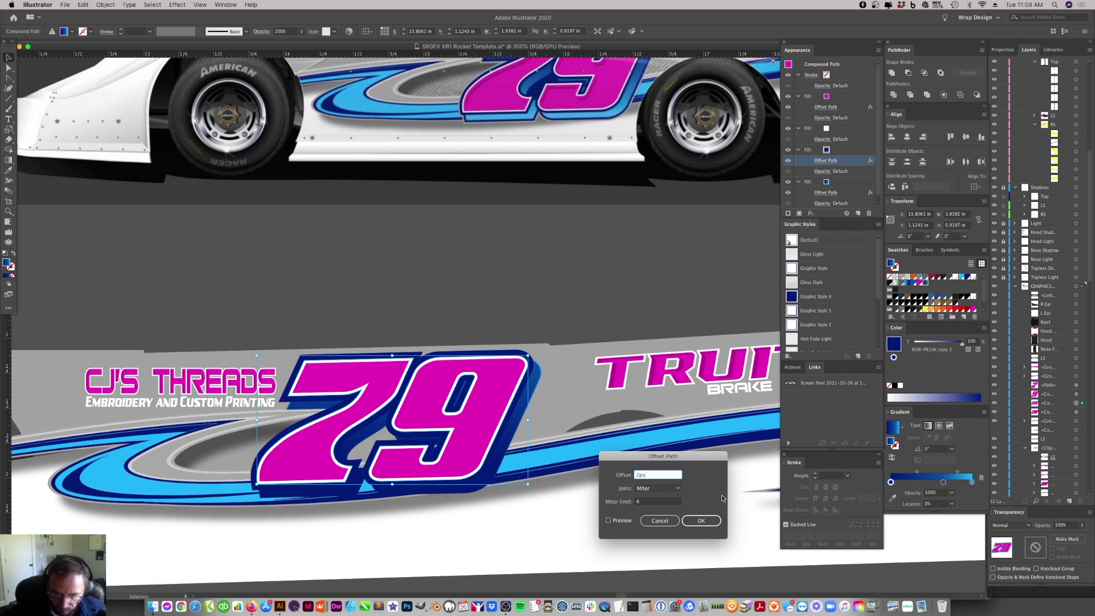
pyautogui.click(608, 520)
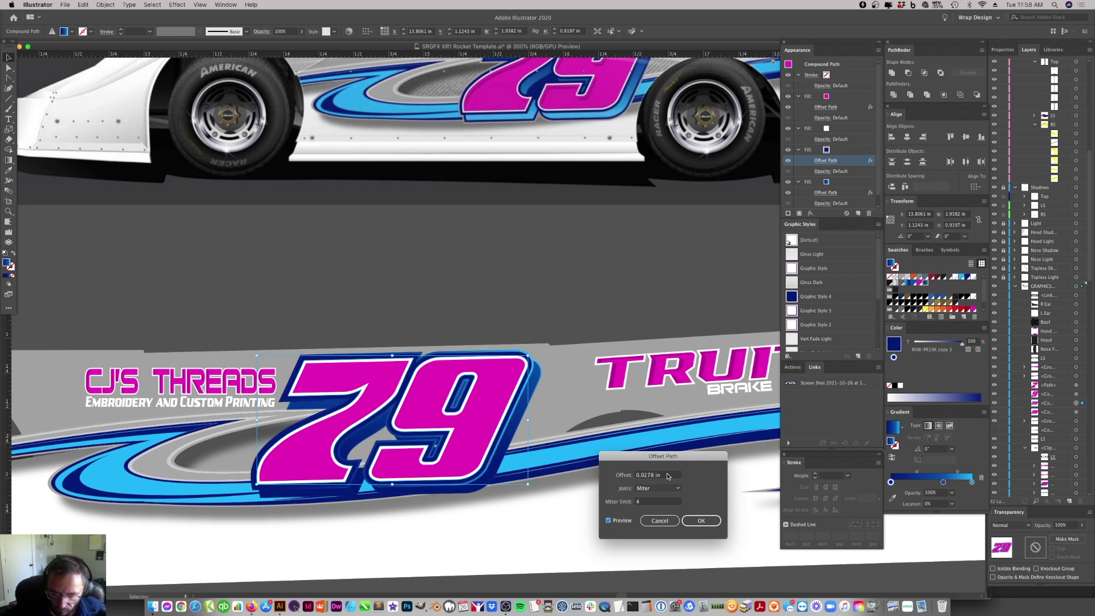
pyautogui.tripleClick(649, 476)
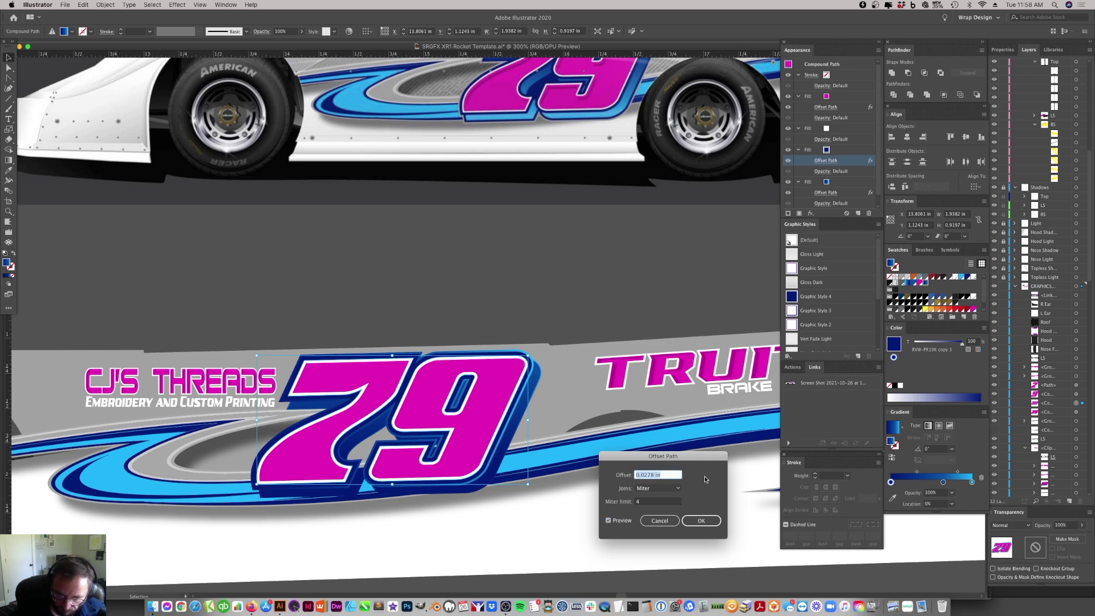
pyautogui.write('2.5px')
pyautogui.click(609, 520)
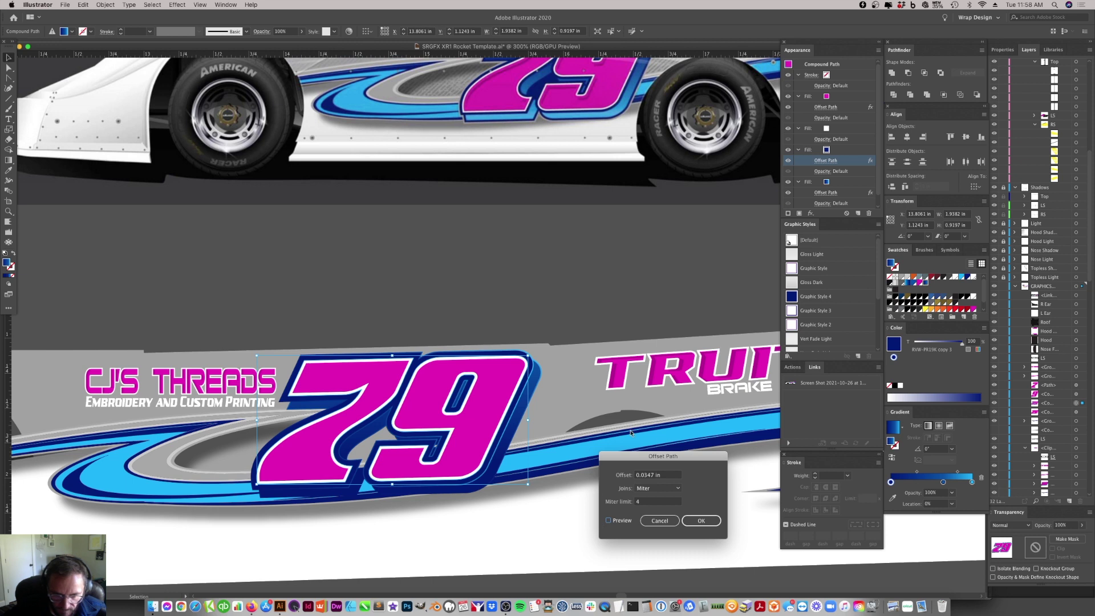
pyautogui.click(691, 519)
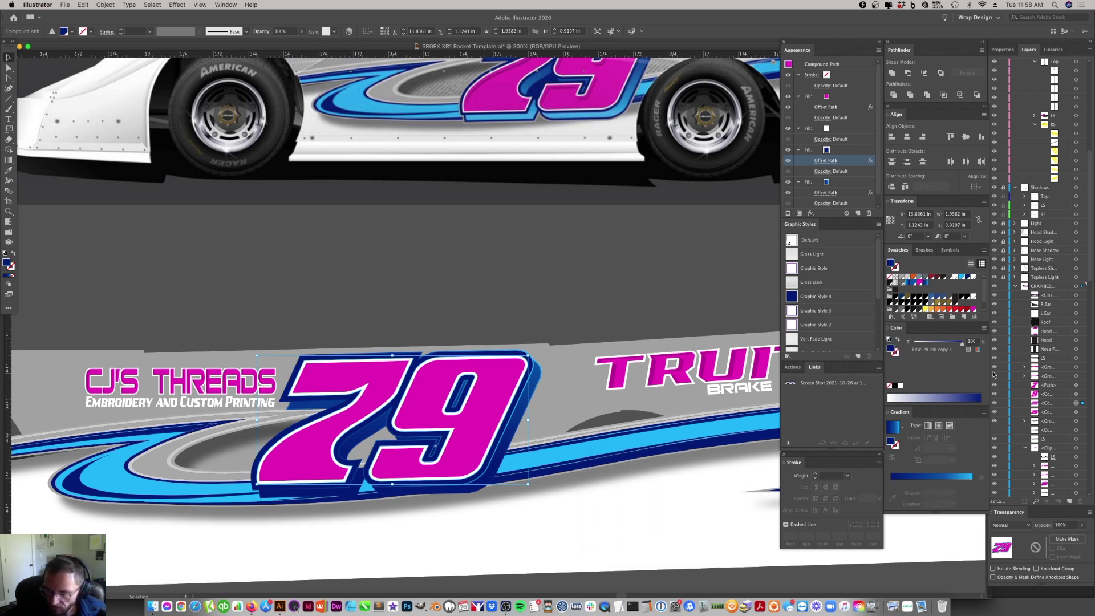
# - Set the gradient angle of the layered 79's lowest fill to 90°
pyautogui.click(824, 182)
pyautogui.click(935, 449)
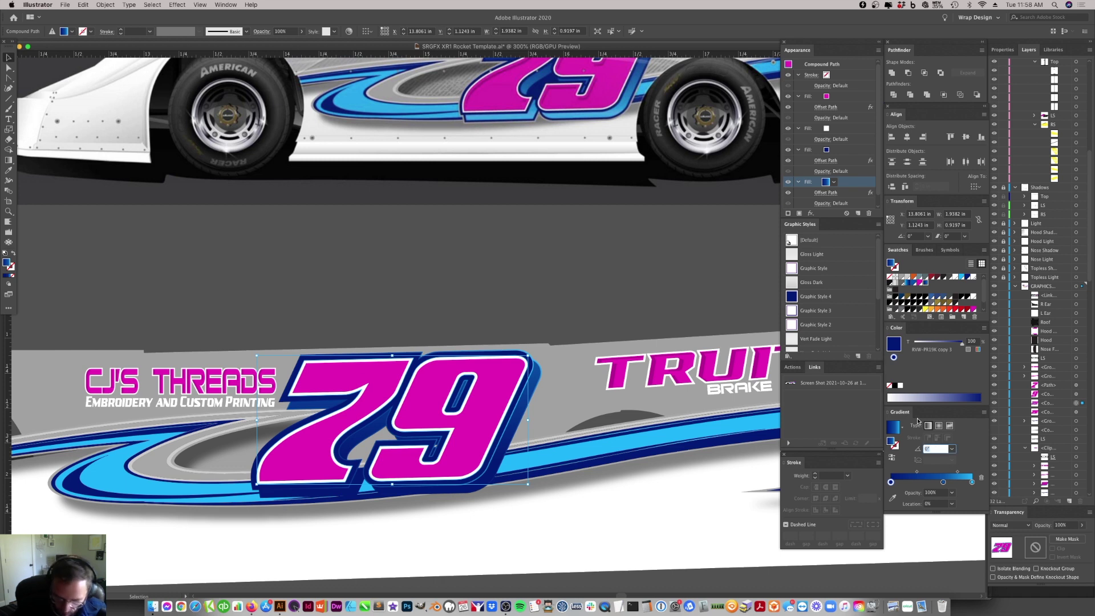
pyautogui.press('Return')
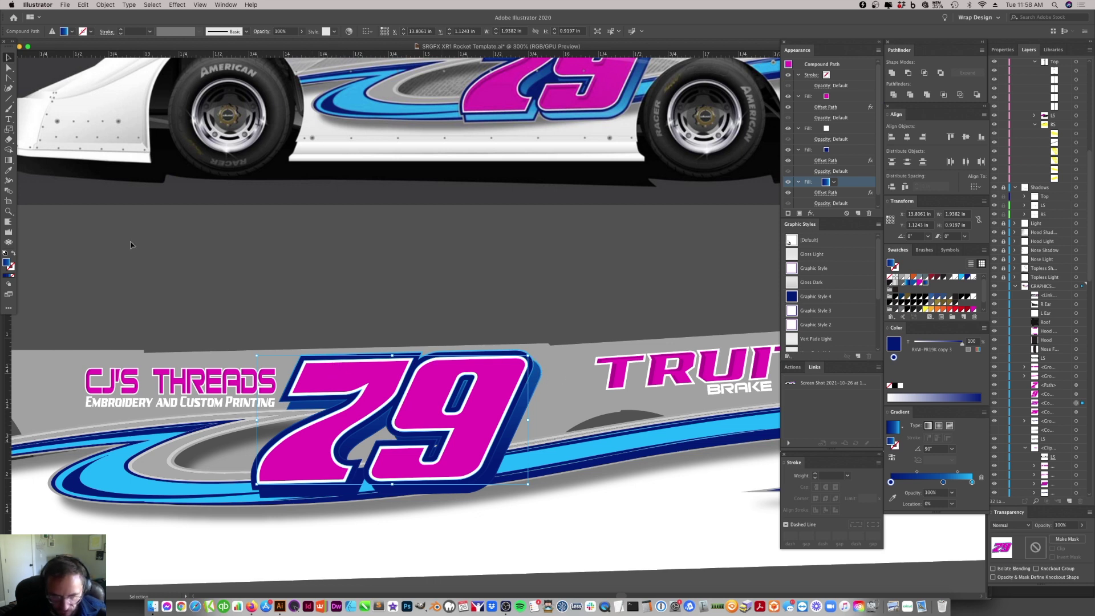
pyautogui.click(552, 391)
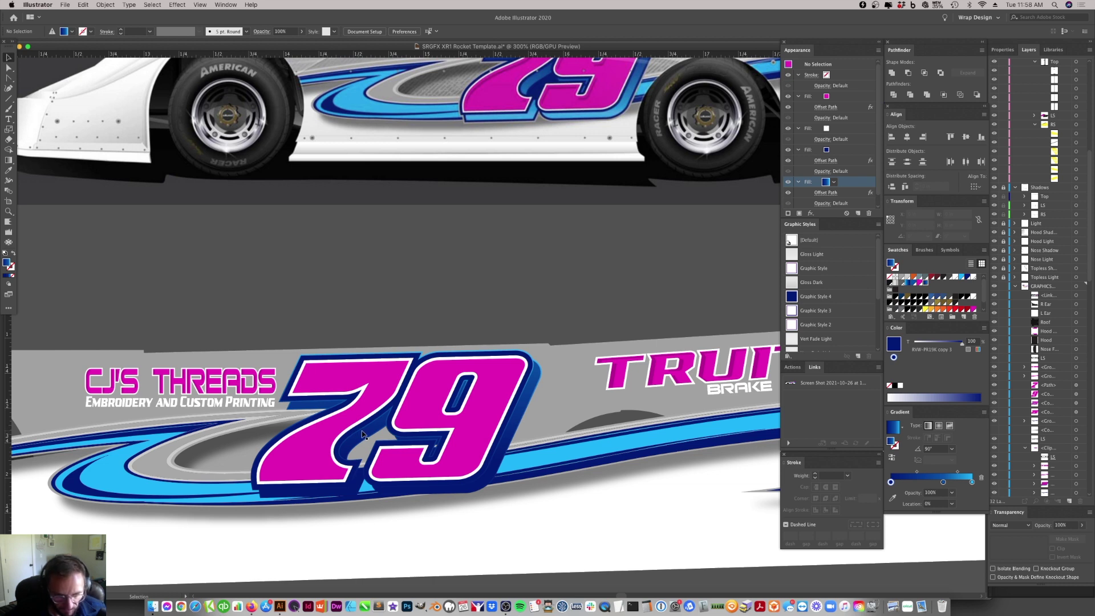
# - Try solid light blue on the layered 79's lowest fill and undo it
pyautogui.click(391, 412)
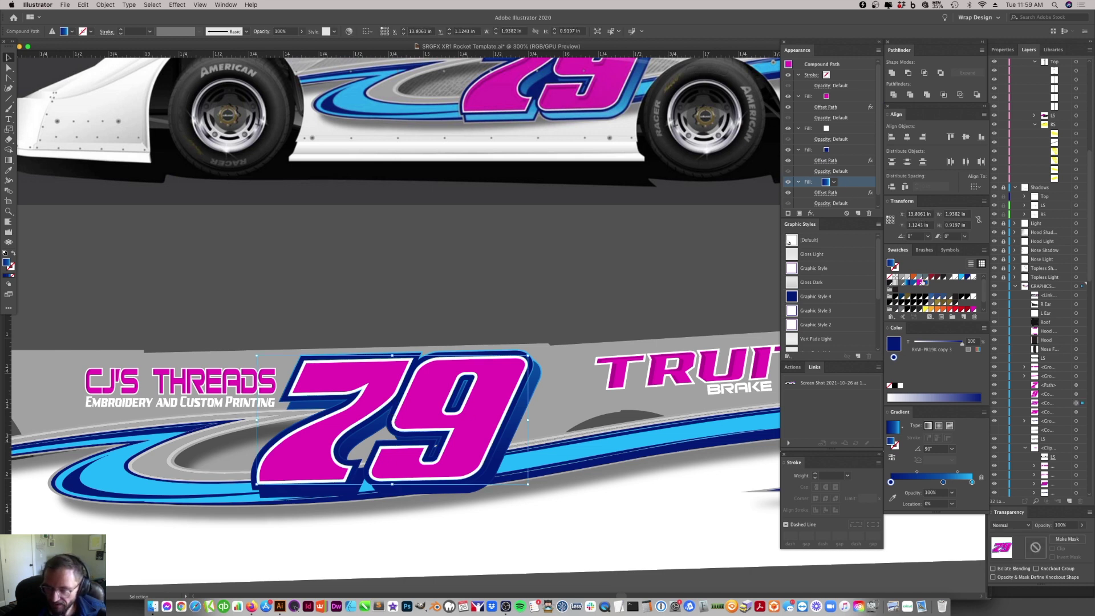
pyautogui.click(962, 277)
pyautogui.click(445, 288)
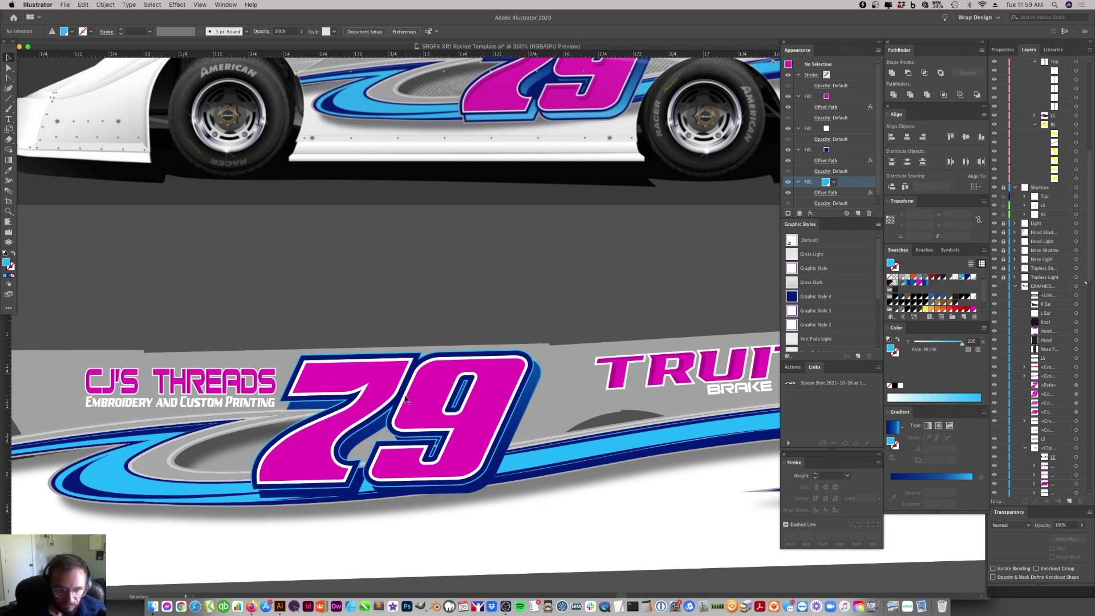
pyautogui.click(483, 358)
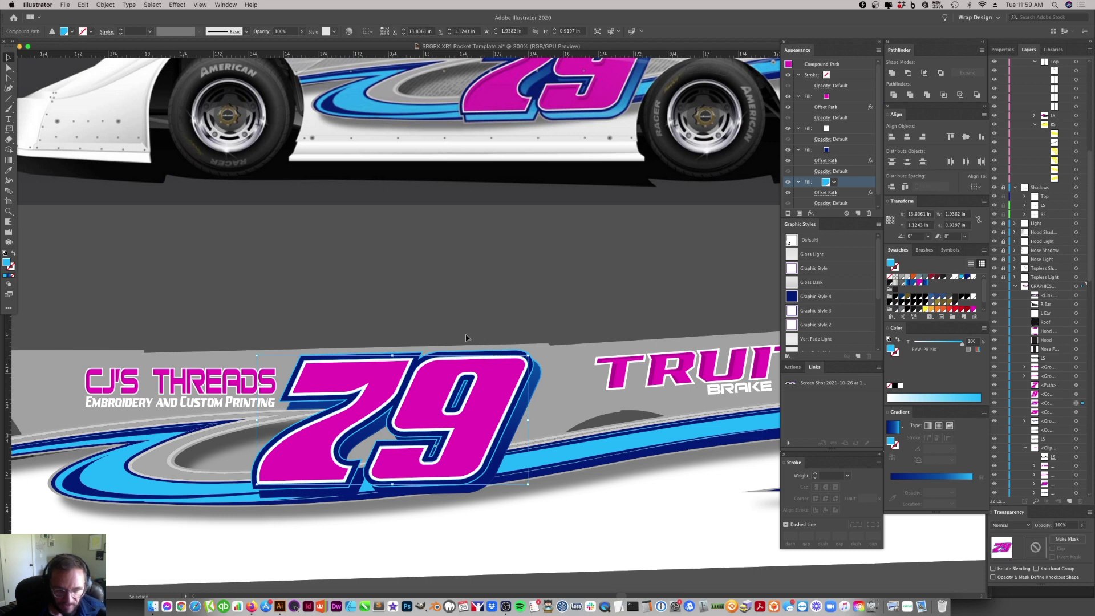
pyautogui.click(461, 357)
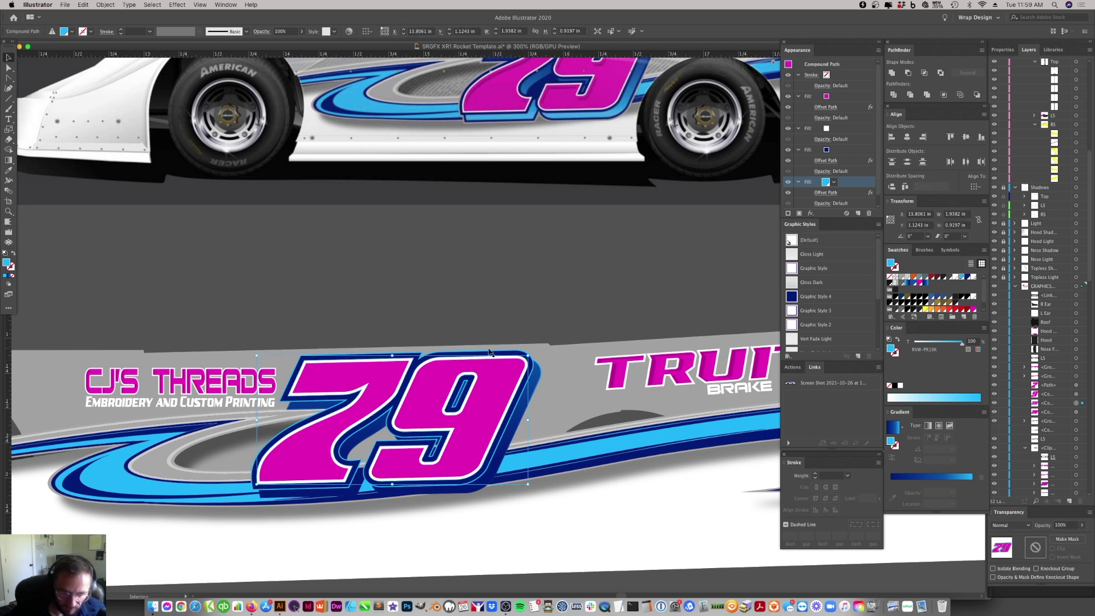
pyautogui.click(504, 274)
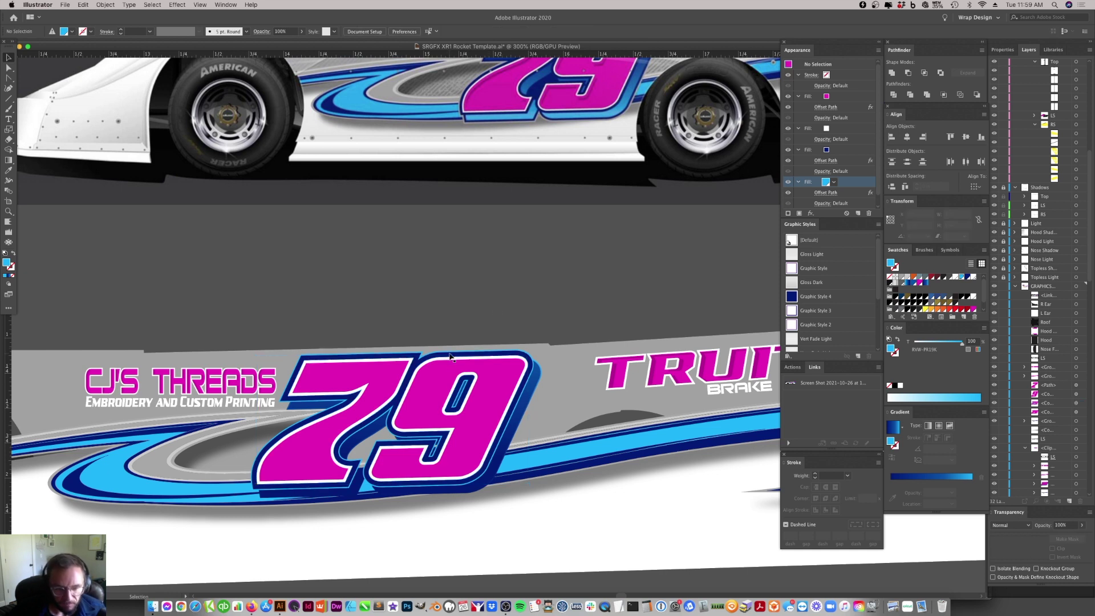
pyautogui.click(450, 357)
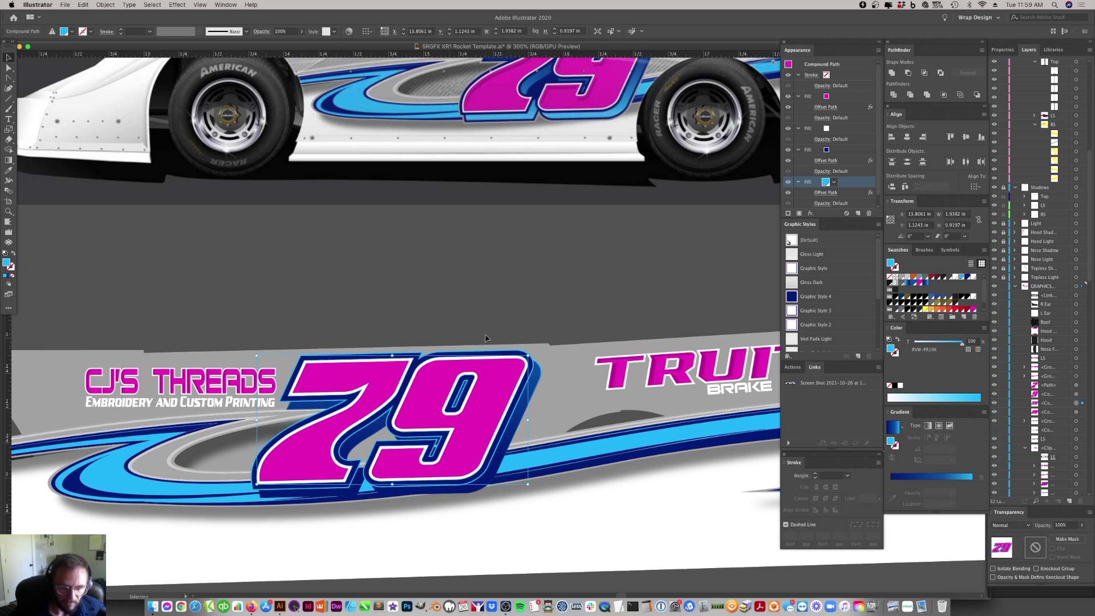
pyautogui.keyDown('shift'); pyautogui.click(463, 361); pyautogui.keyUp('shift')
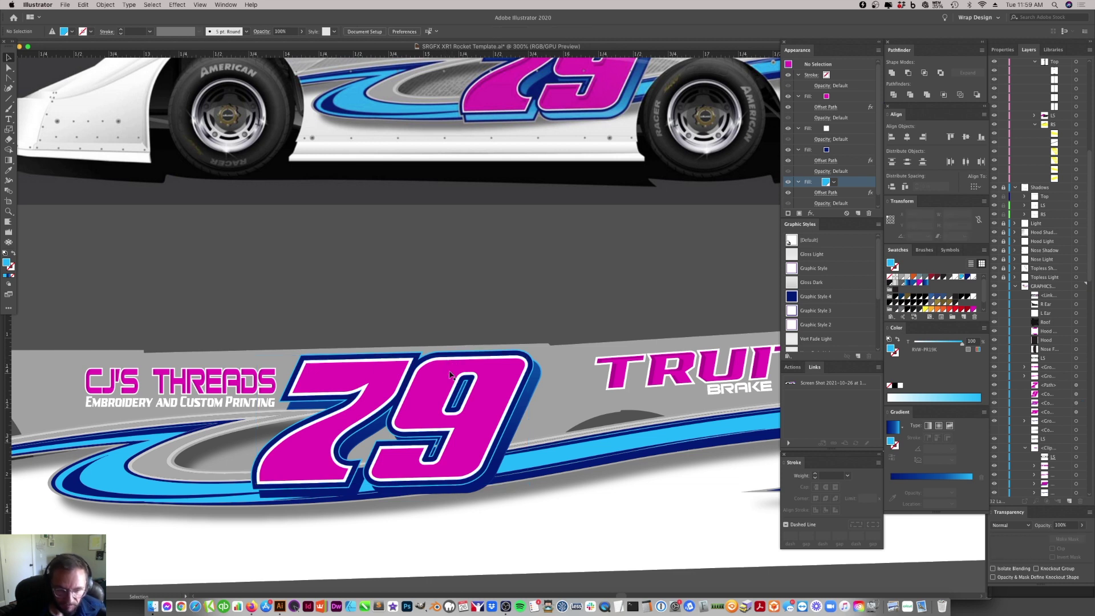
pyautogui.click(472, 360)
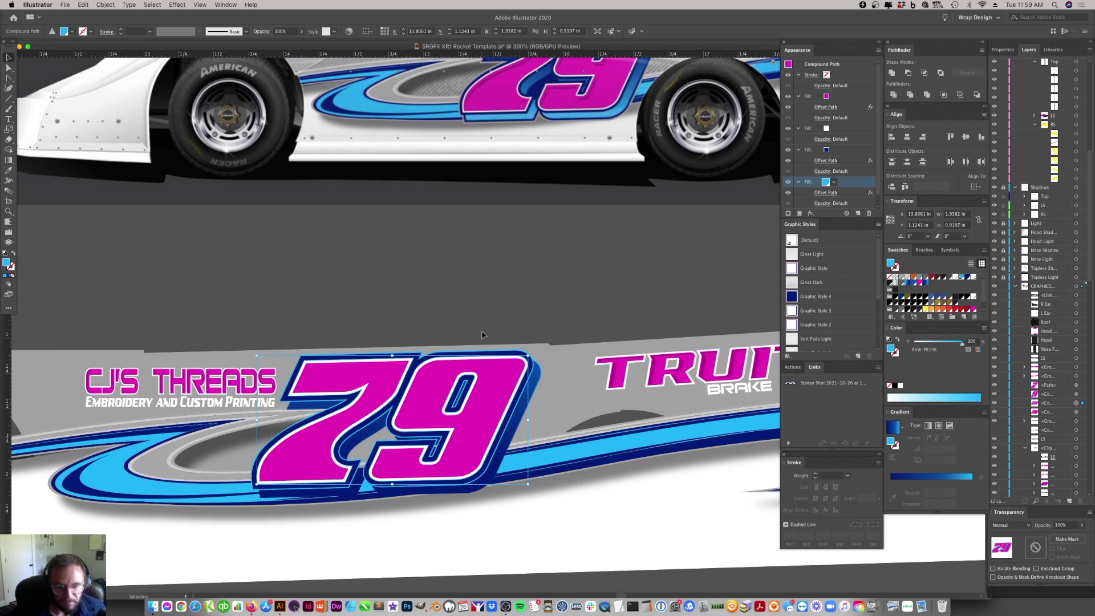
pyautogui.click(464, 283)
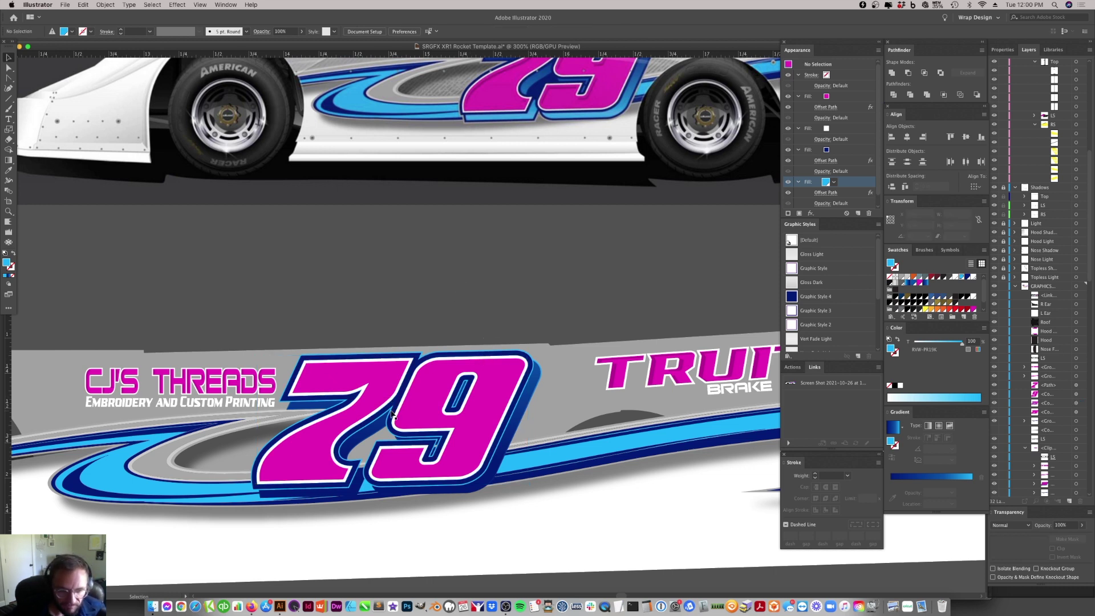
pyautogui.press('super+z')
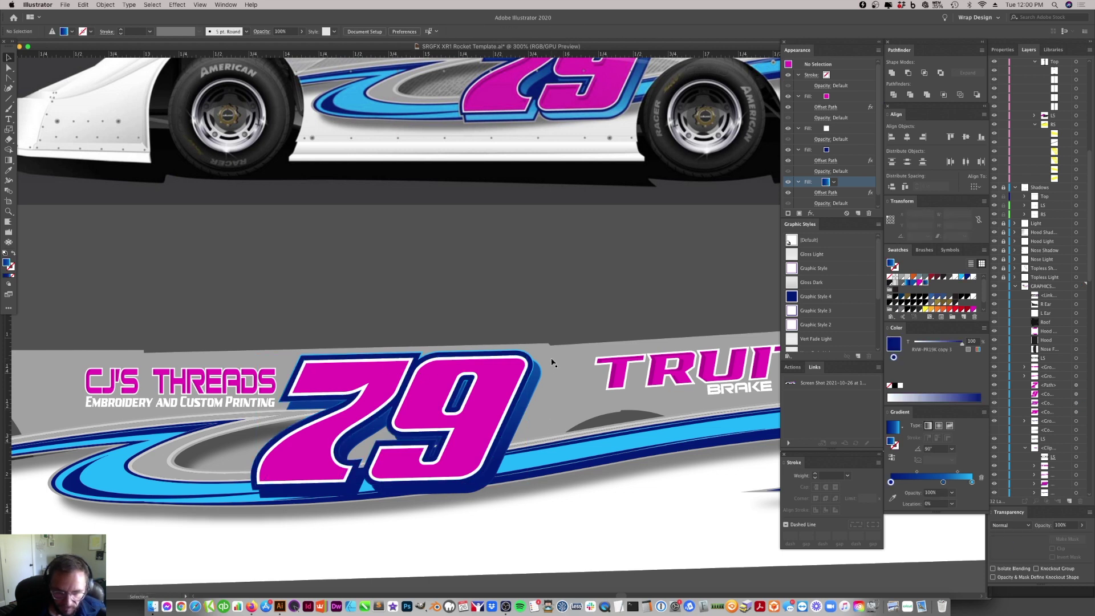
# - Try a light-blue end stop on the offset shape's upper gradient fill with the medium-blue stop at about 80%, and undo it
pyautogui.click(518, 417)
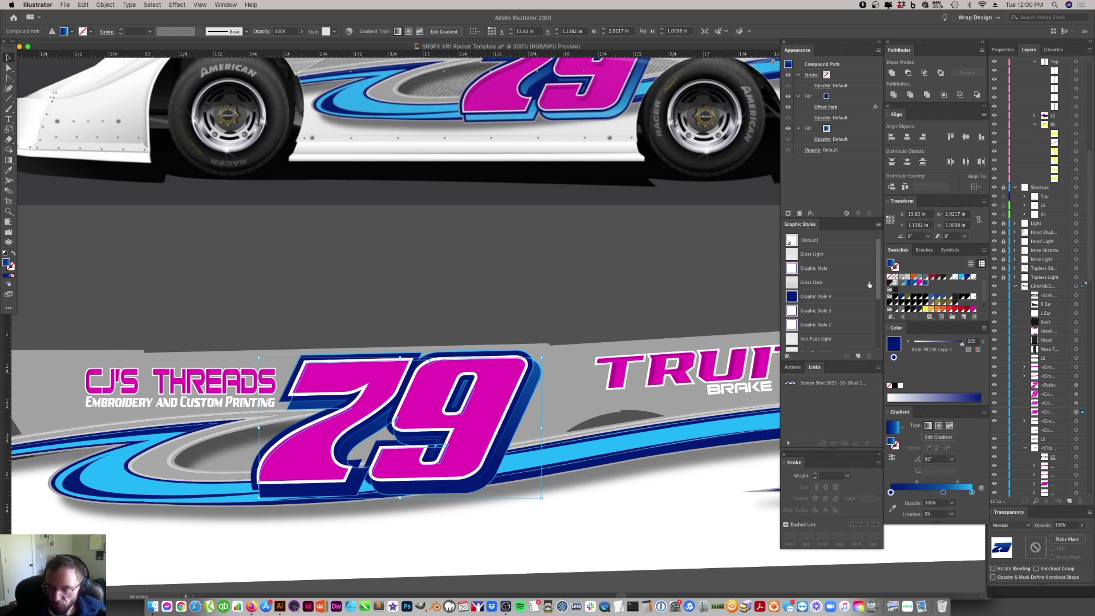
pyautogui.click(828, 97)
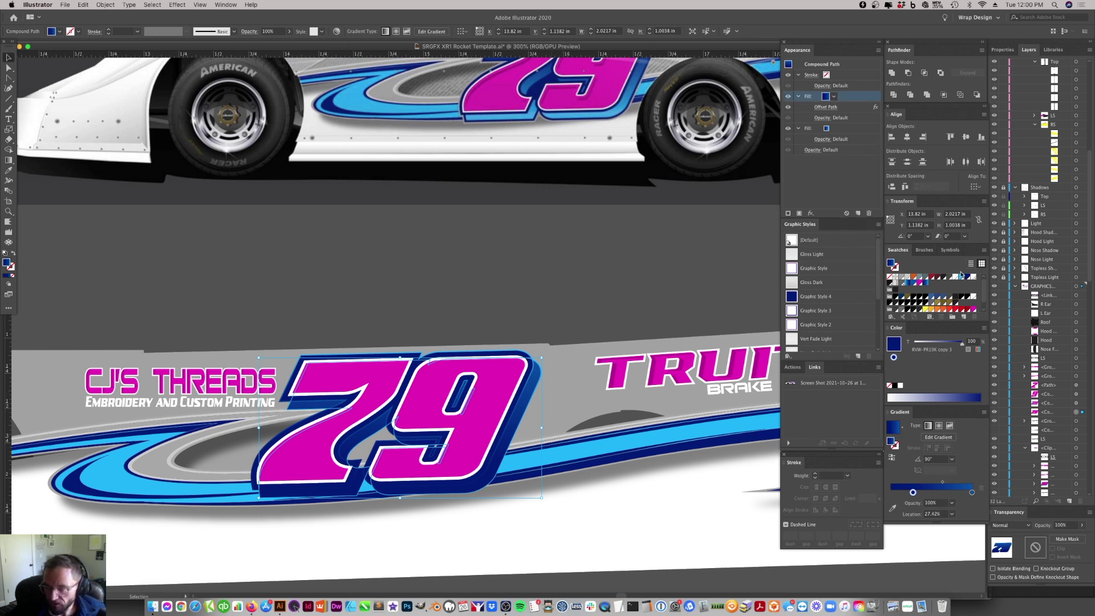
pyautogui.moveTo(962, 279); pyautogui.dragTo(956, 495)
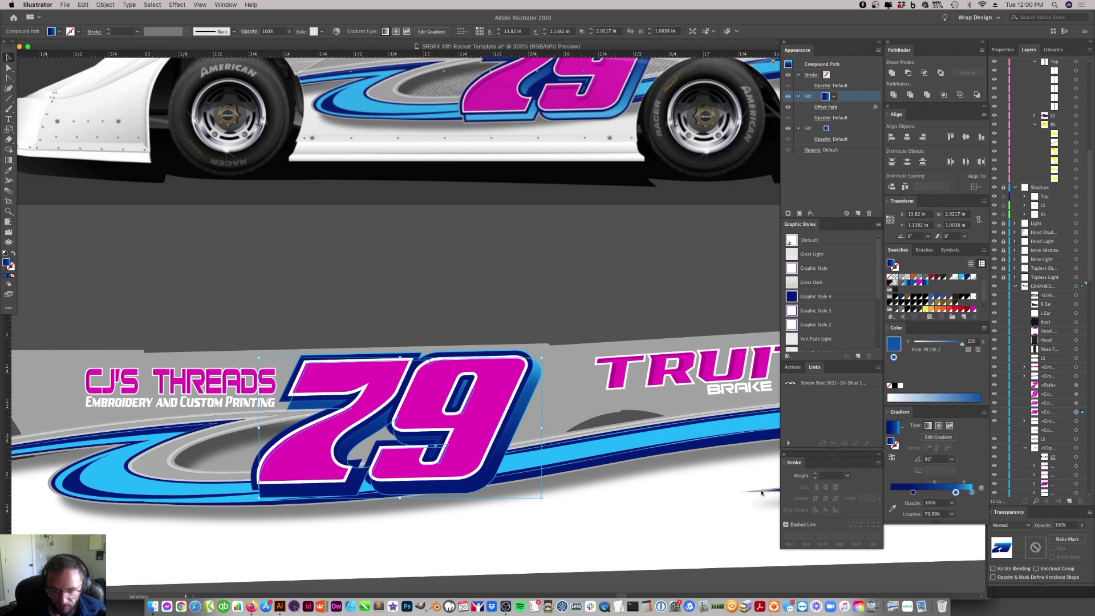
pyautogui.click(574, 482)
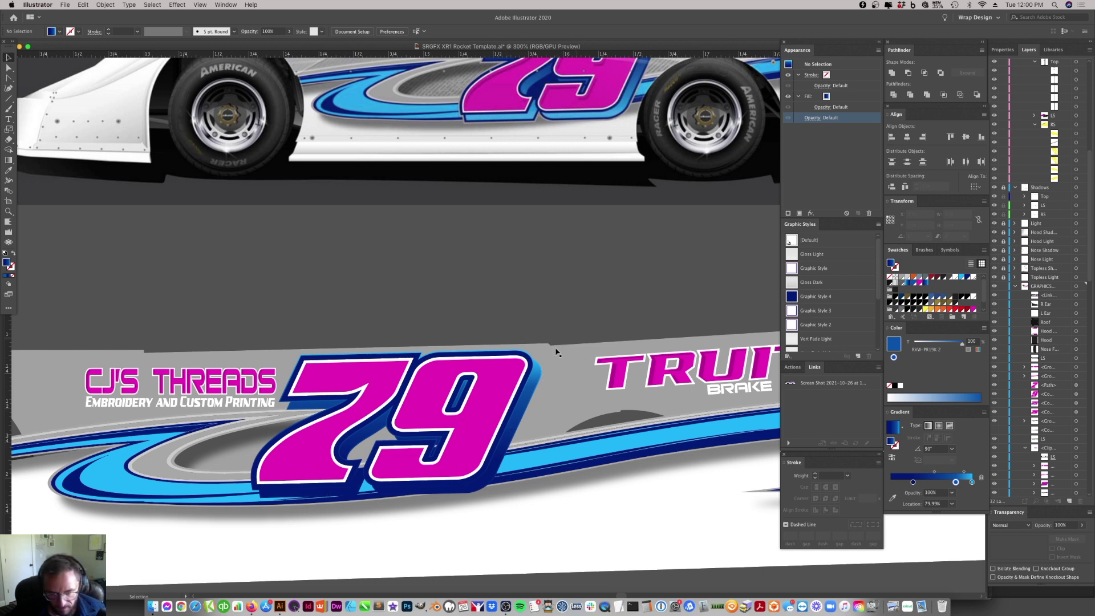
pyautogui.press('a')
pyautogui.click(406, 500)
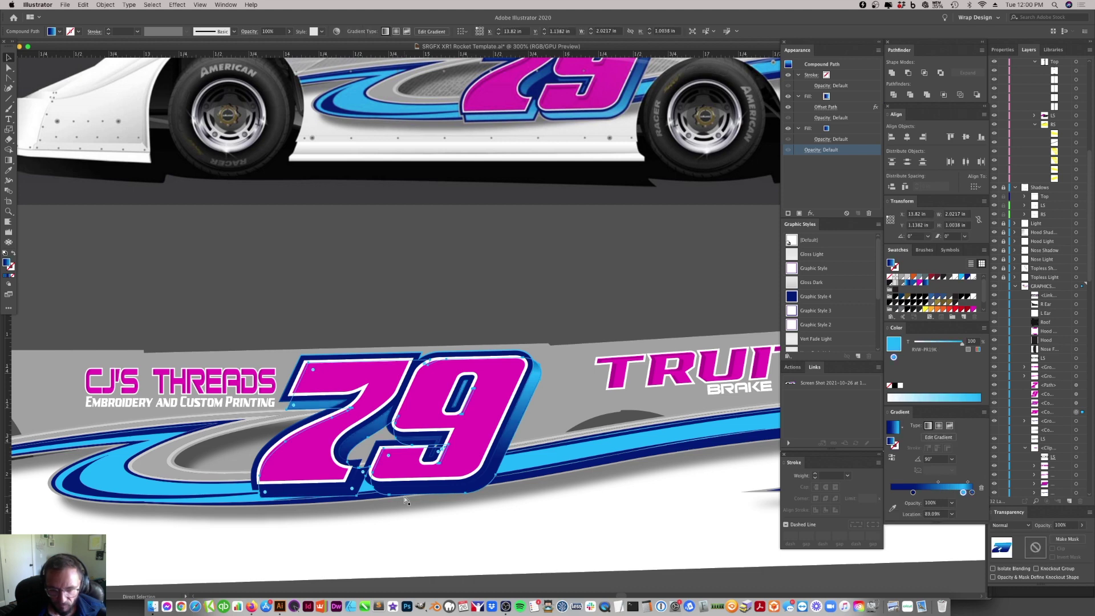
pyautogui.press('v')
pyautogui.click(443, 503)
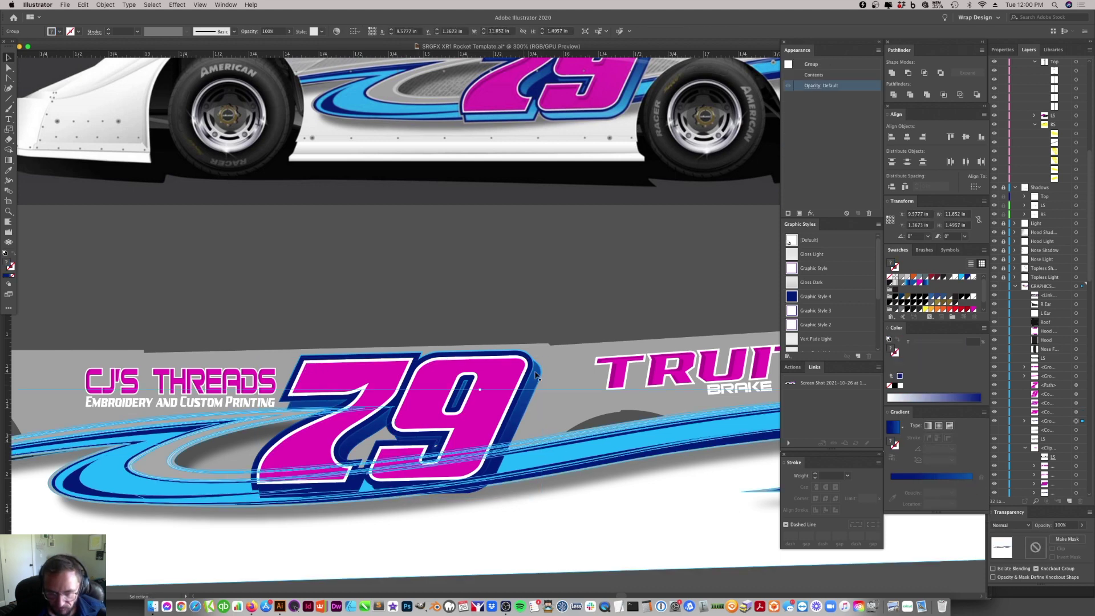
pyautogui.press('super+shift+bracketleft')
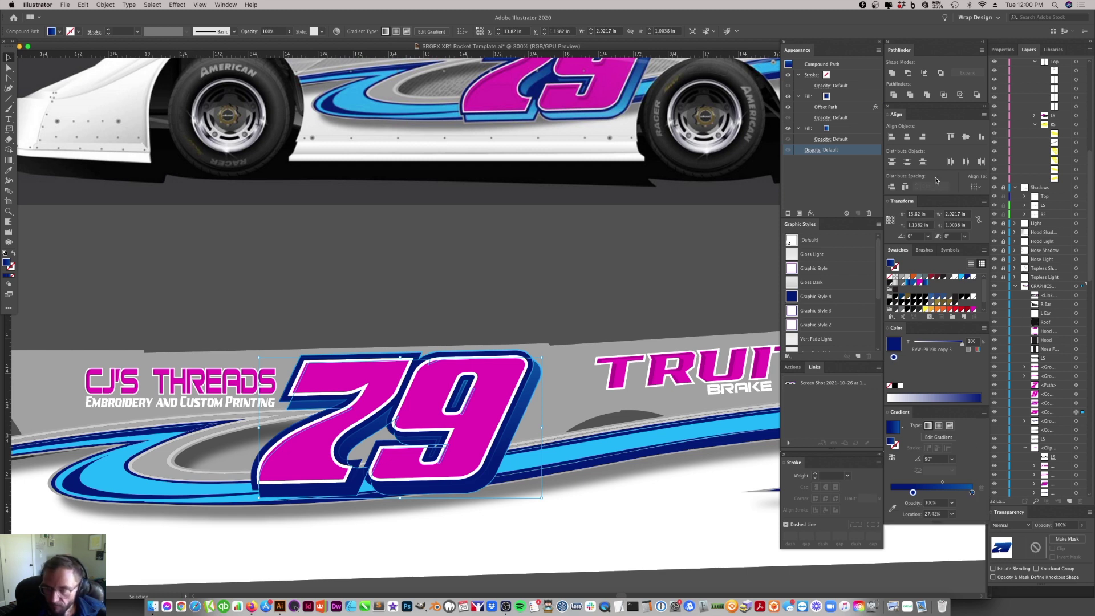
# - Move the medium-blue stop of the offset shape's lower gradient fill to about 47% and select the layered magenta 79
pyautogui.click(829, 130)
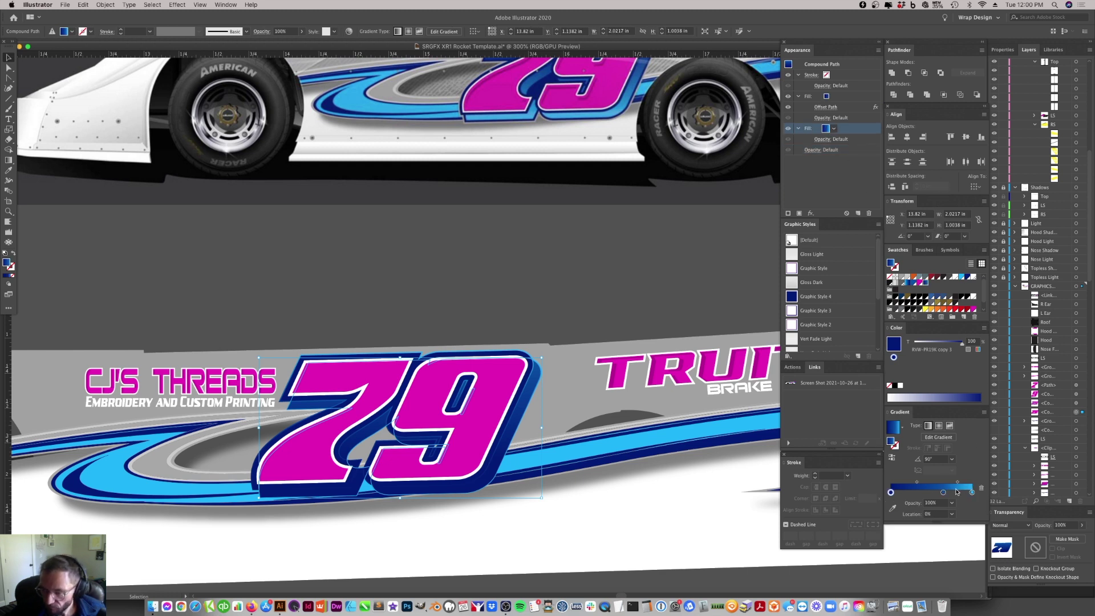
pyautogui.click(933, 493)
pyautogui.moveTo(933, 493); pyautogui.dragTo(929, 493)
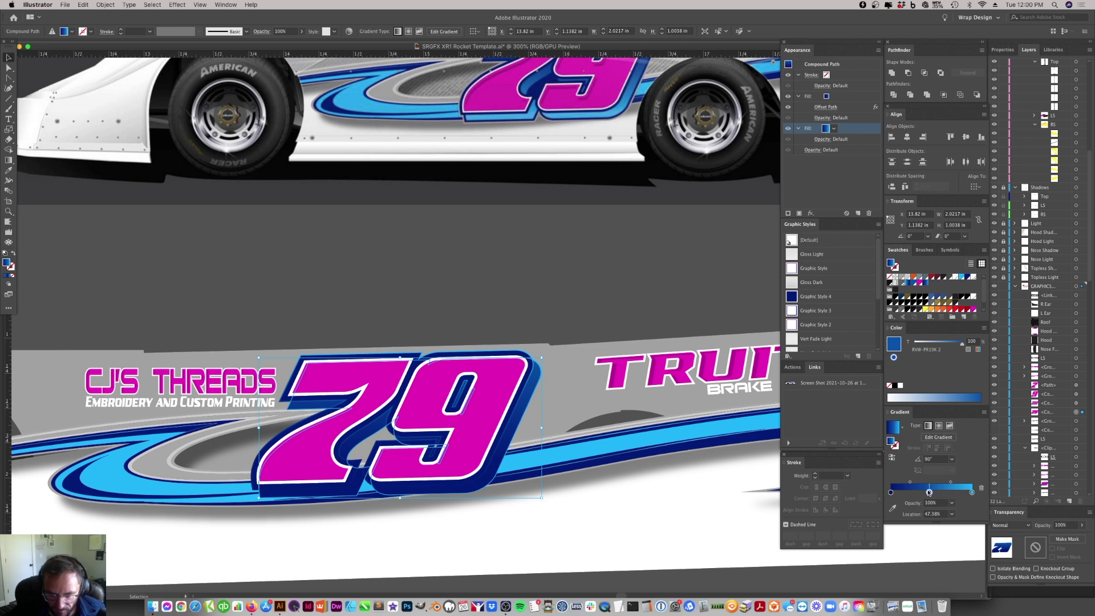
pyautogui.click(623, 306)
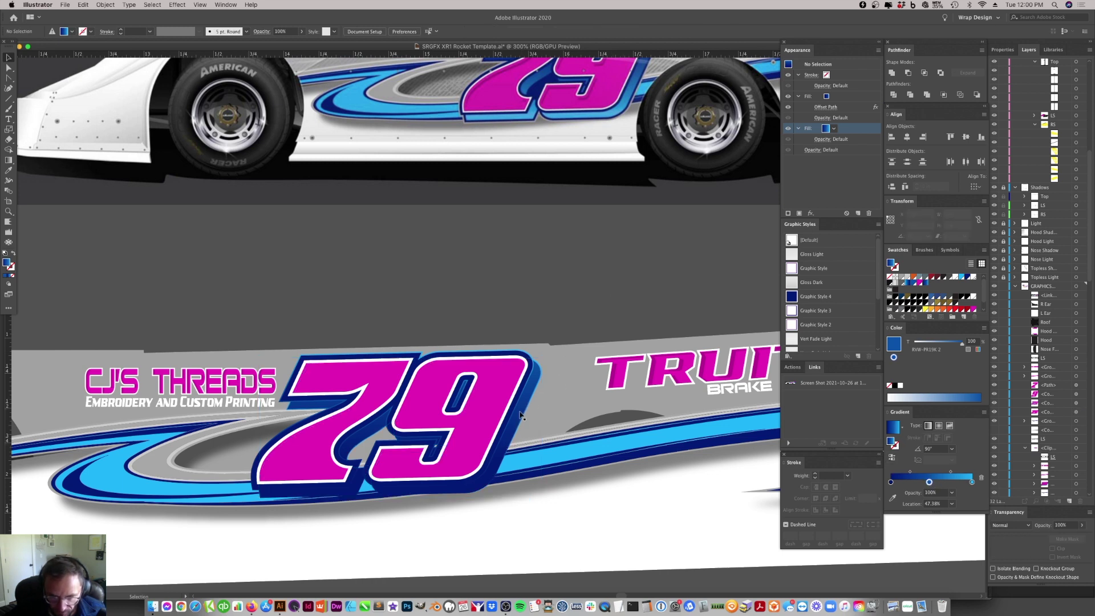
pyautogui.click(512, 417)
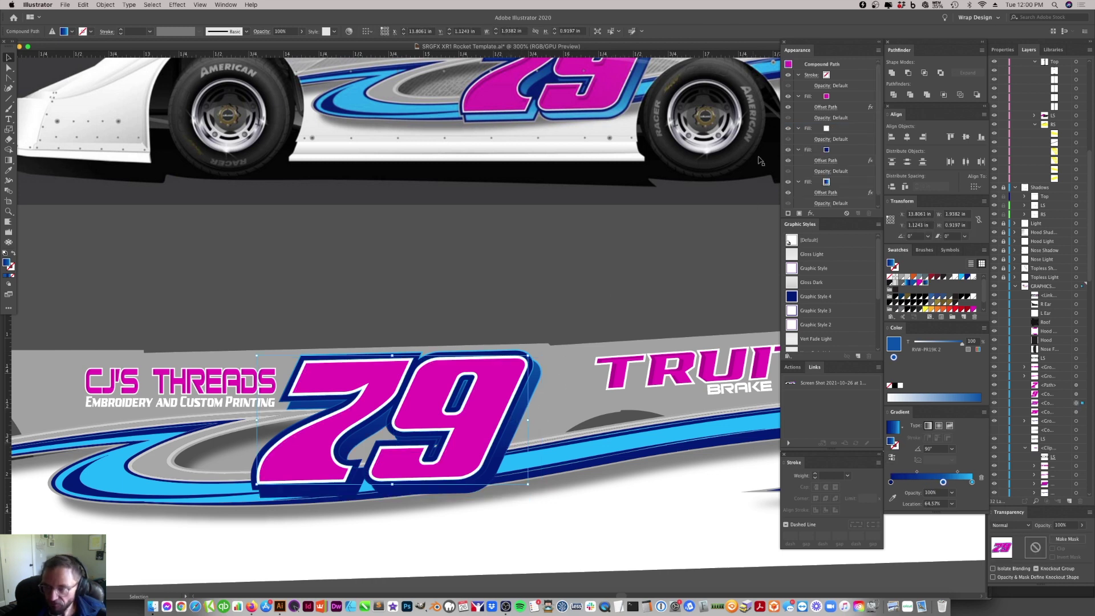
# - Move the medium-blue stop of the layered 79's lowest gradient fill to about 74% and its navy stop to about 11%
pyautogui.click(826, 183)
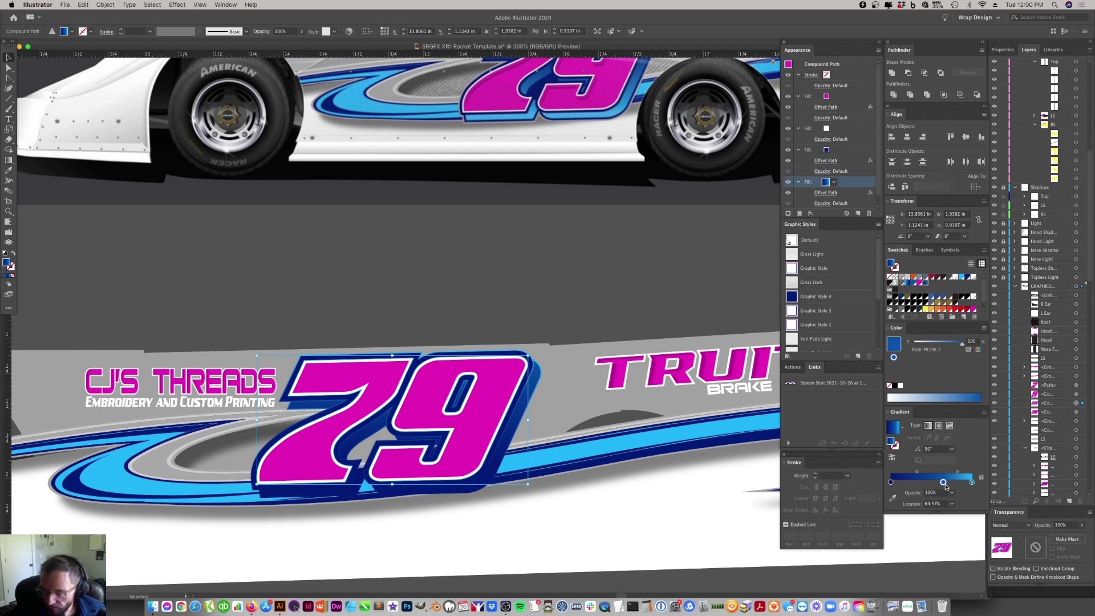
pyautogui.moveTo(944, 483); pyautogui.dragTo(951, 482)
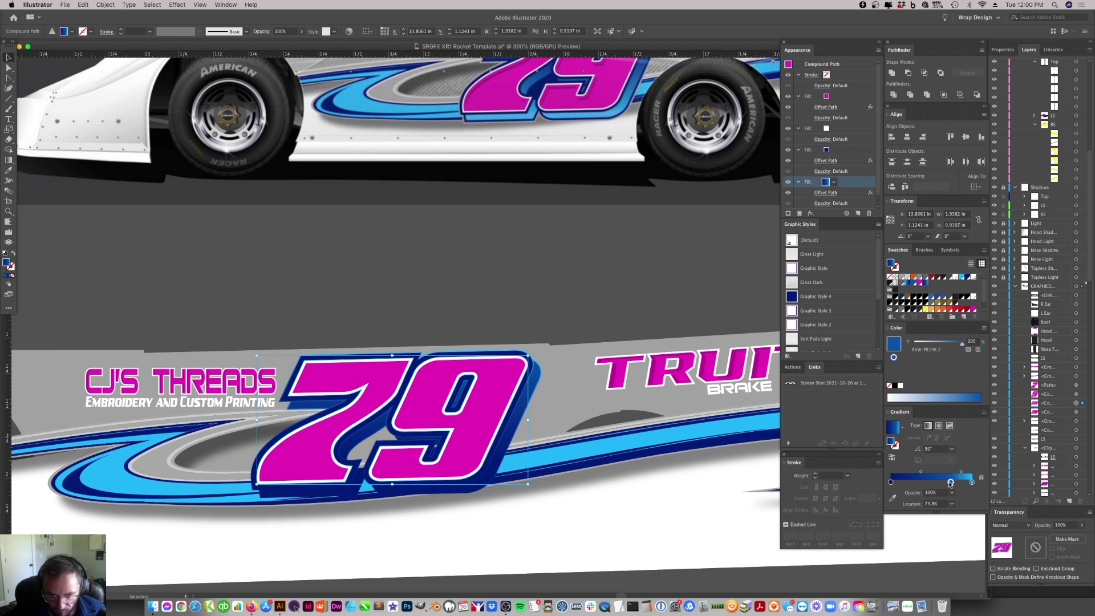
pyautogui.click(915, 483)
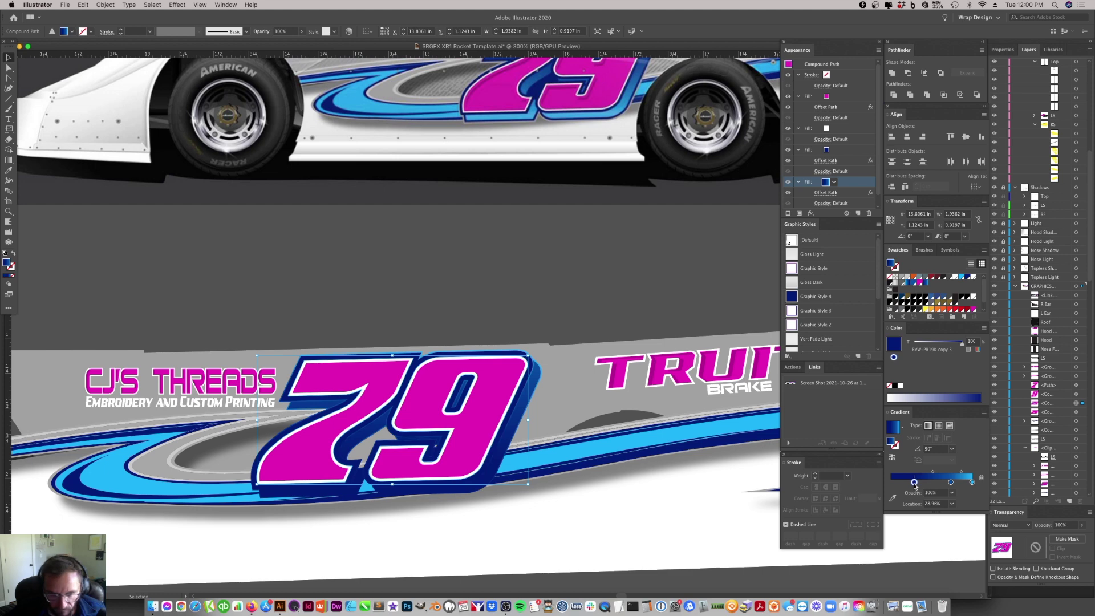
pyautogui.moveTo(905, 483); pyautogui.dragTo(899, 483)
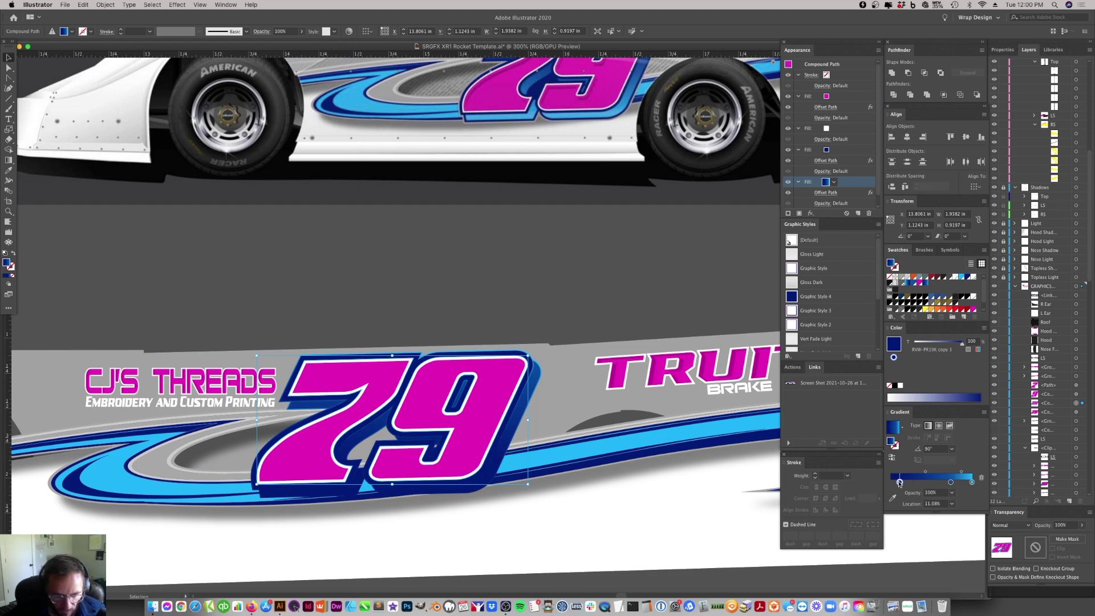
pyautogui.click(477, 435)
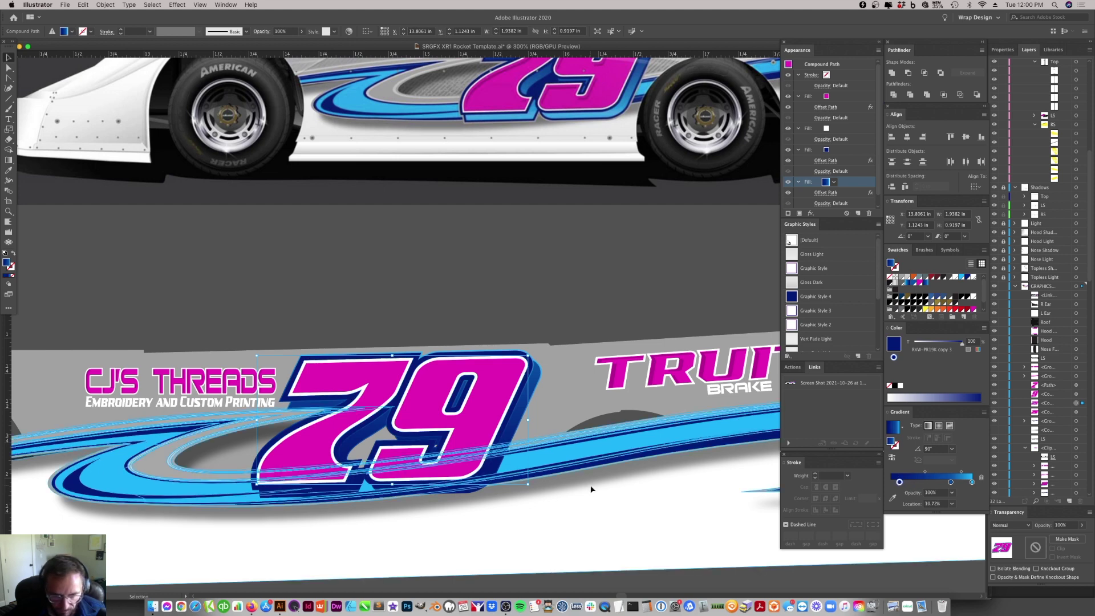
pyautogui.click(562, 306)
# - Examine the layered 79's outlines and gradient edges up close and against the whole side graphic
pyautogui.press('super+minus')
pyautogui.press('super+minus')
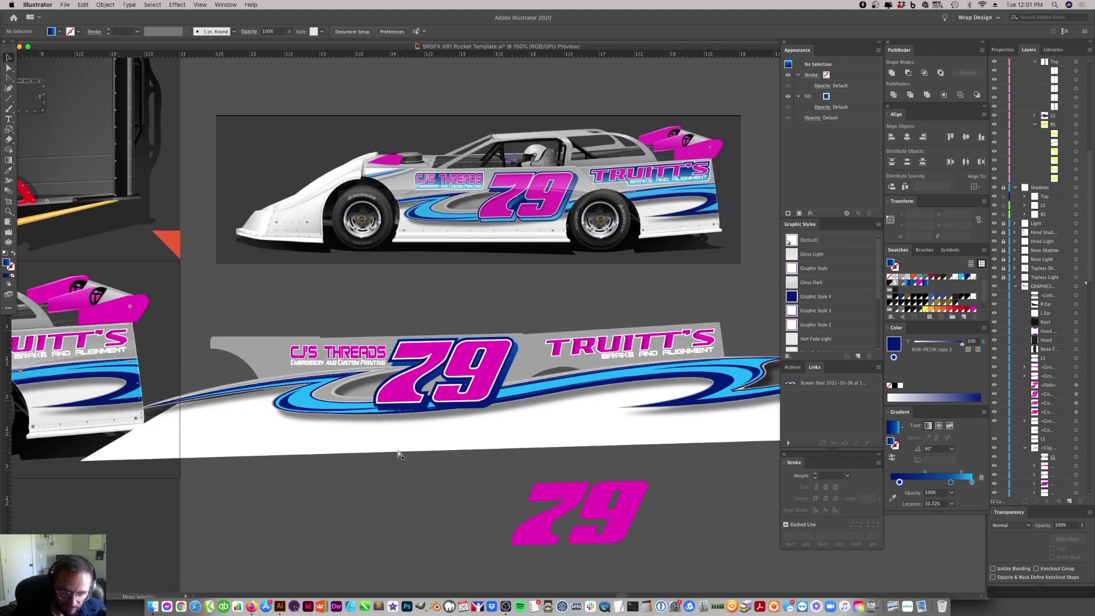
pyautogui.press('z')
pyautogui.click(496, 375)
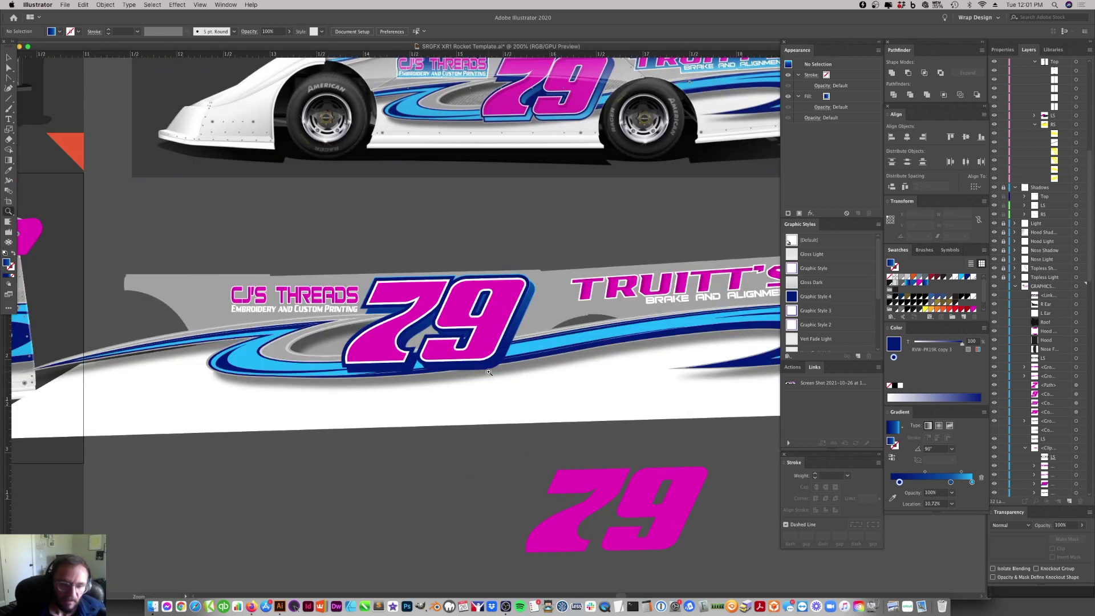
pyautogui.click(485, 322)
pyautogui.click(481, 316)
pyautogui.click(481, 316)
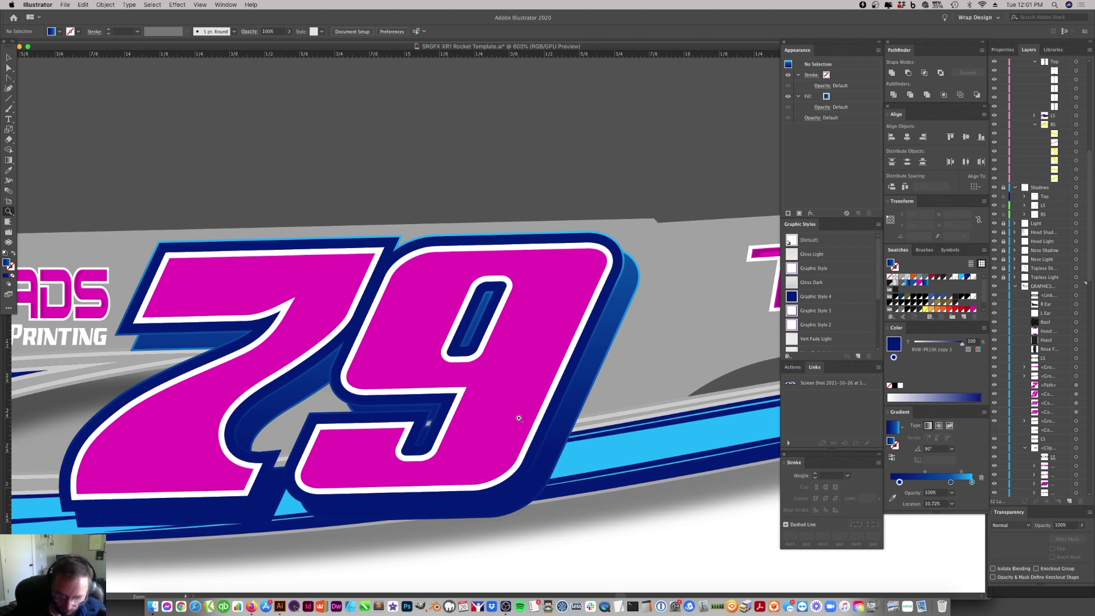
pyautogui.press('super+minus')
pyautogui.press('super+minus')
pyautogui.press('super+minus')
pyautogui.scroll(3, 575, 358)
# - Group the layered magenta 79 with the gradient offset shape behind it
pyautogui.click(9, 57)
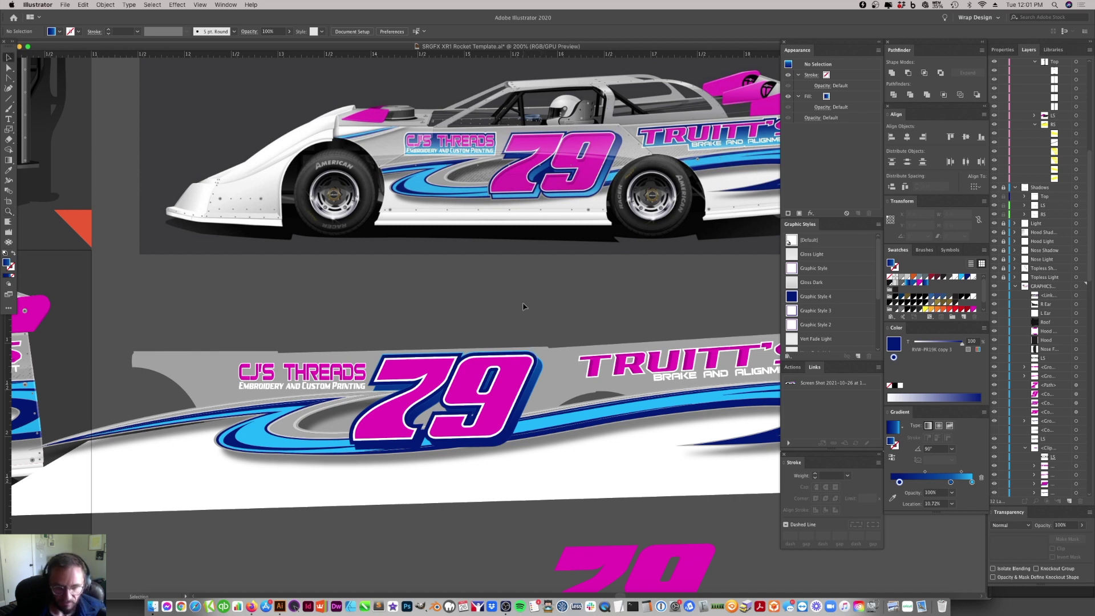
pyautogui.click(520, 399)
pyautogui.click(549, 313)
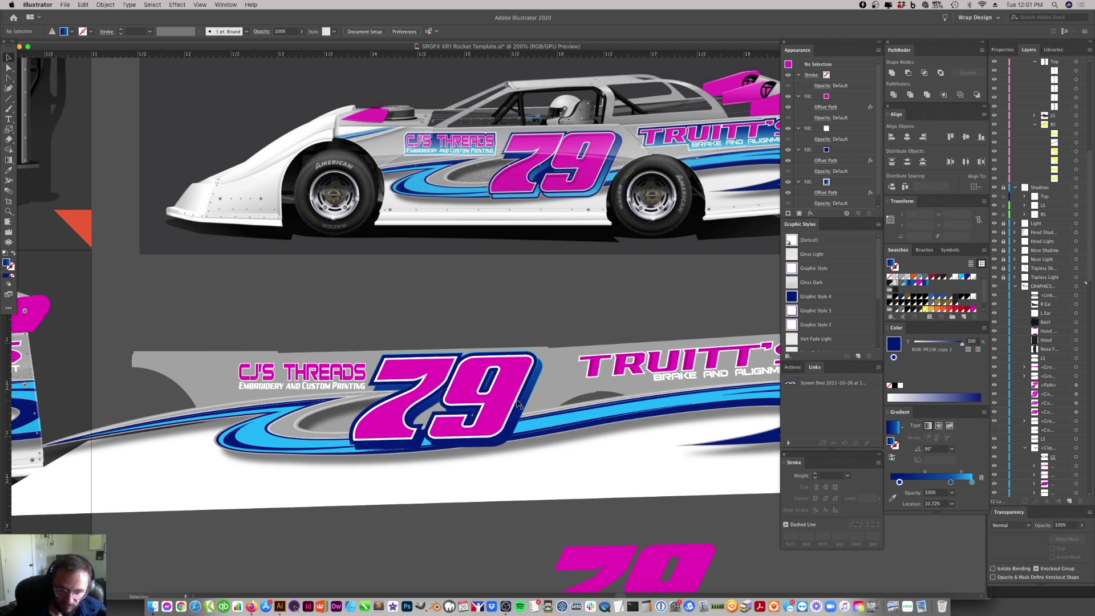
pyautogui.click(487, 388)
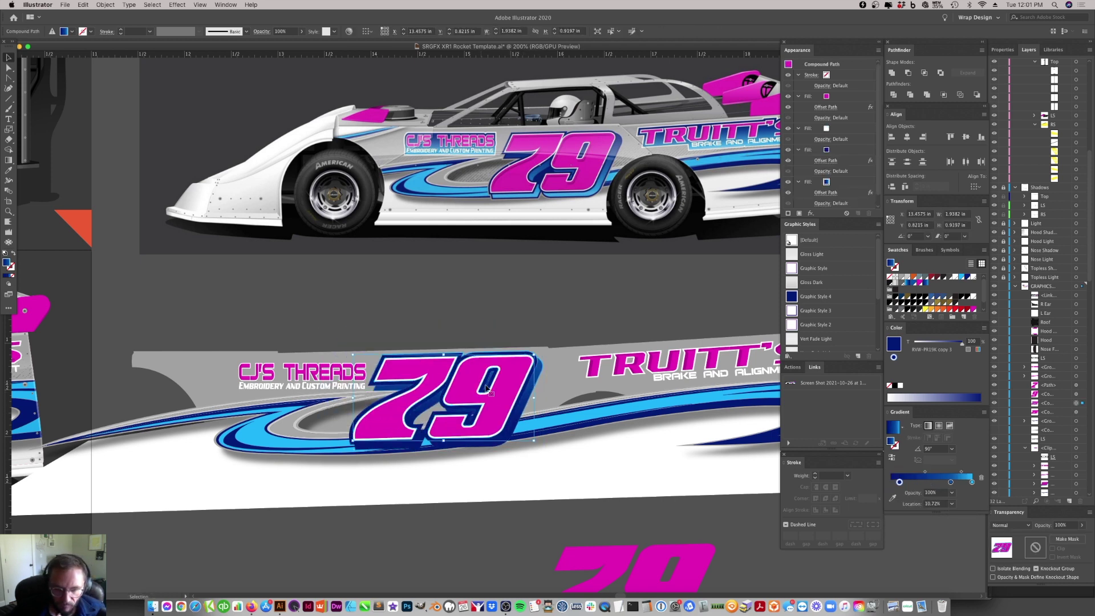
pyautogui.click(523, 408)
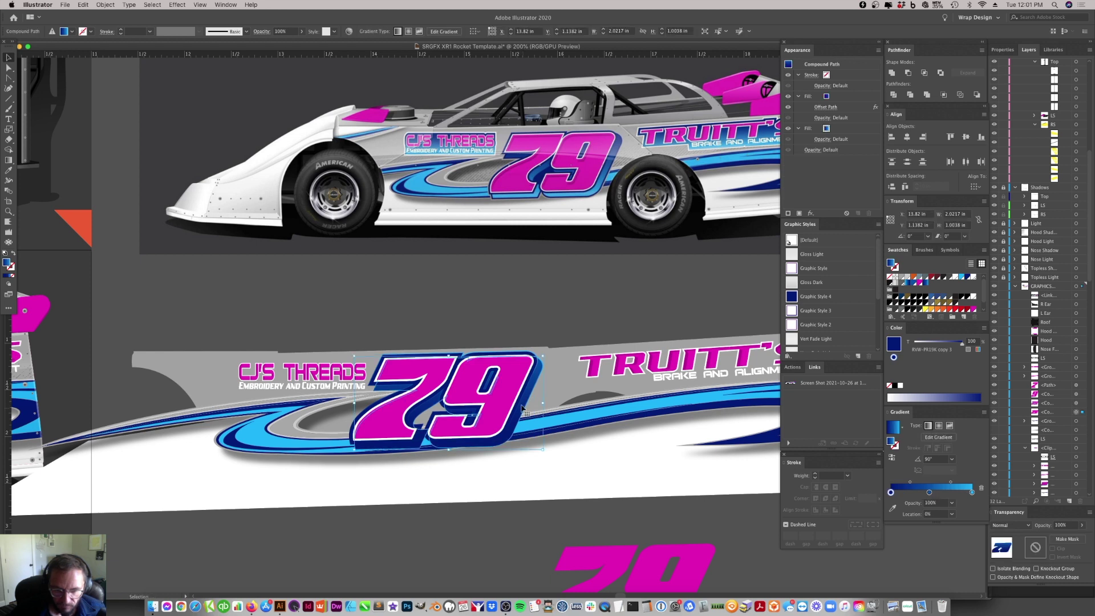
pyautogui.press('super+g')
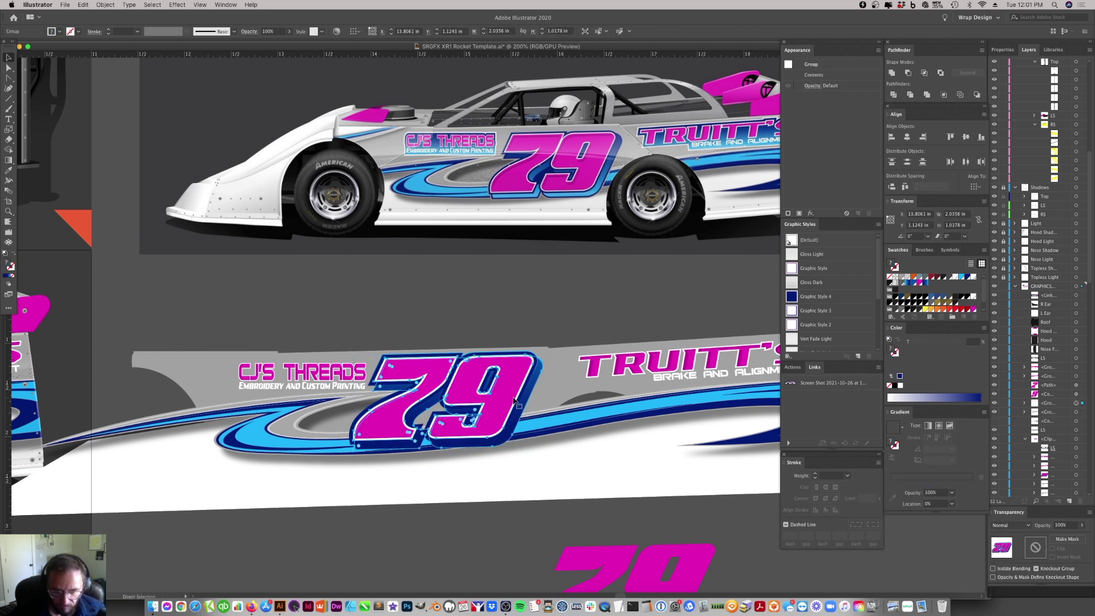
pyautogui.press('v')
pyautogui.moveTo(518, 404); pyautogui.dragTo(517, 403)
pyautogui.press('super+z')
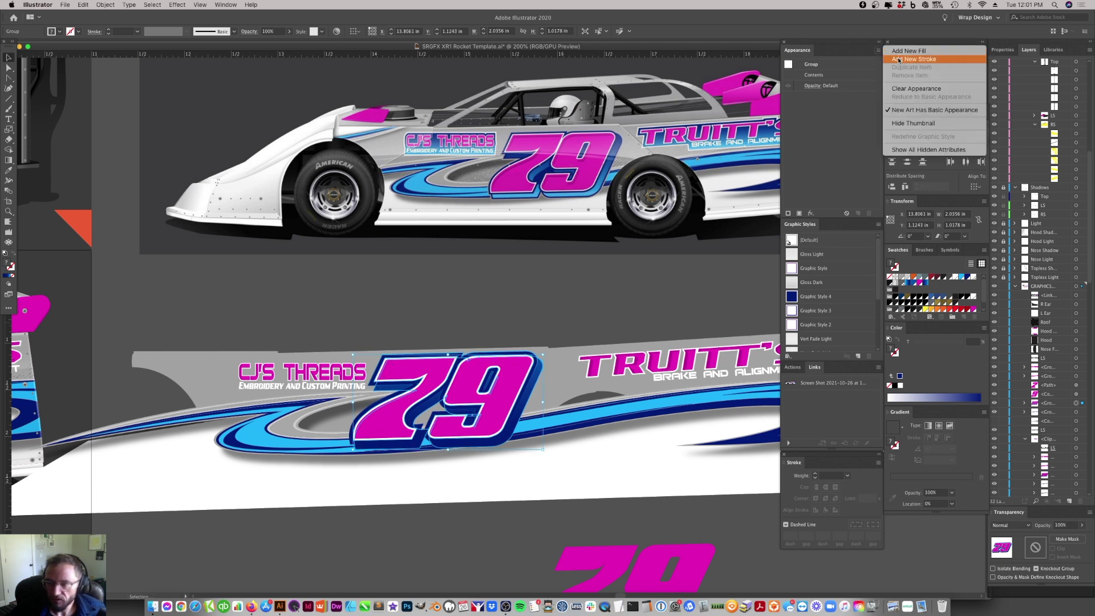
# - Try adding a new stroke to the grouped 79, undo it and reselect the group
pyautogui.click(899, 60)
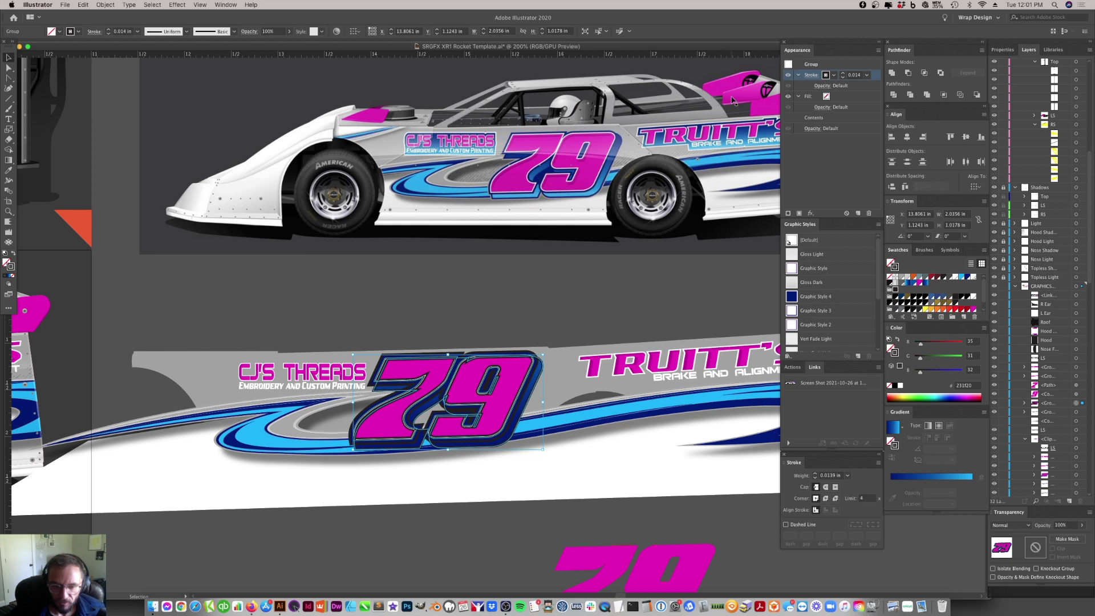
pyautogui.press('super+z')
pyautogui.press('super+z')
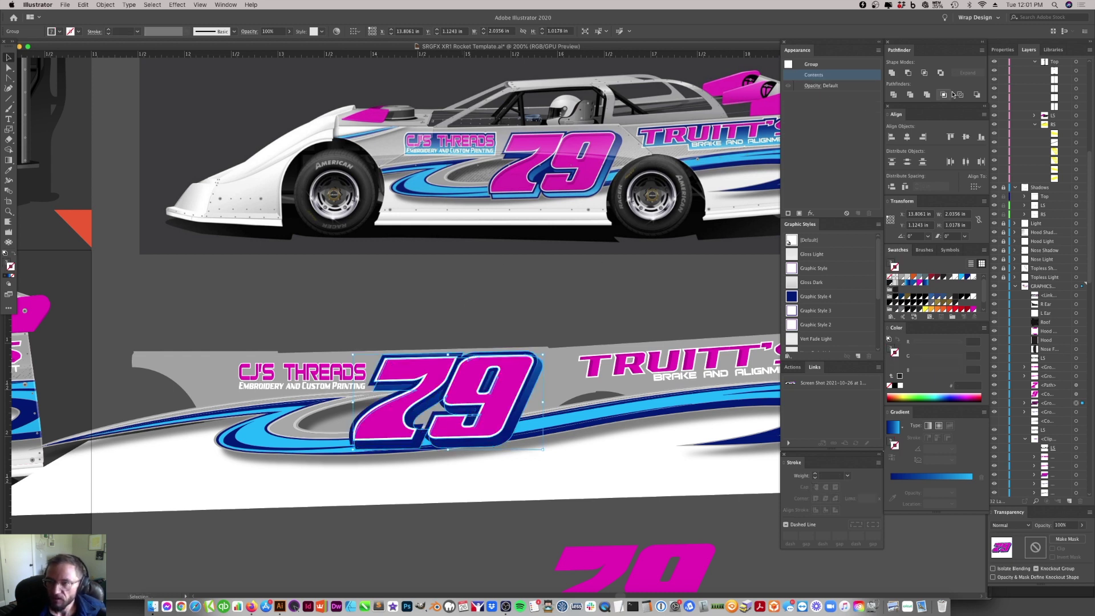
pyautogui.click(515, 331)
pyautogui.click(512, 444)
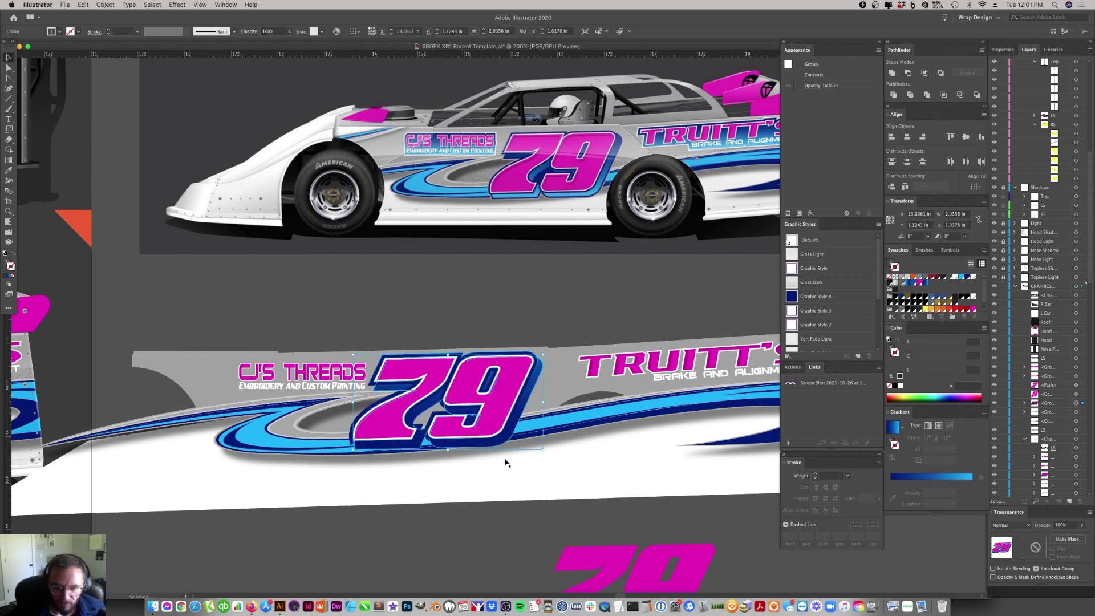
# - Duplicate the grouped 79 in place
pyautogui.click(1069, 404)
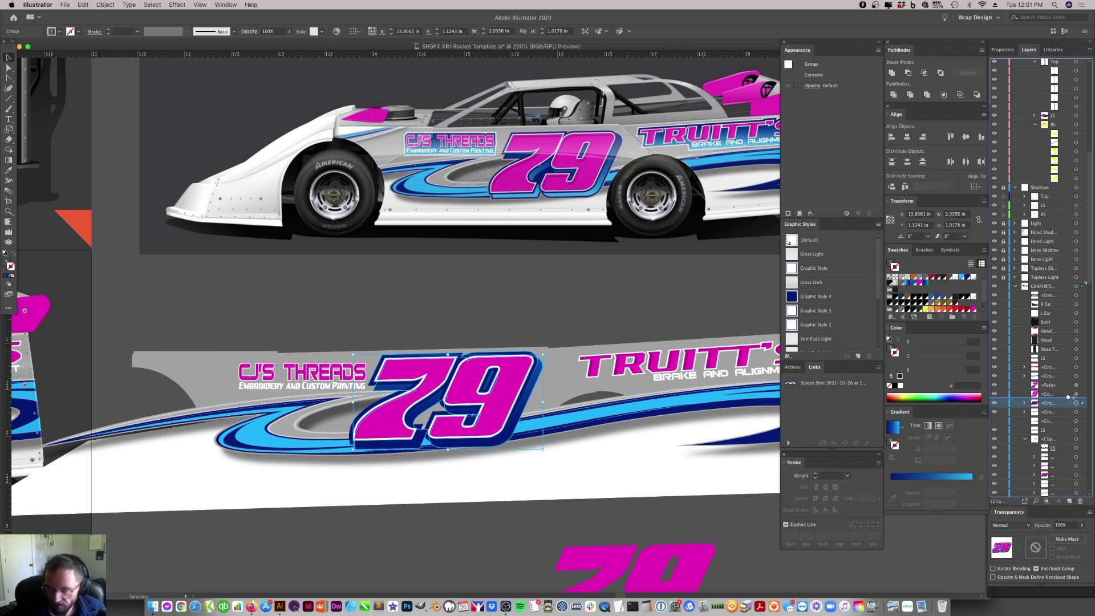
pyautogui.press('super+f')
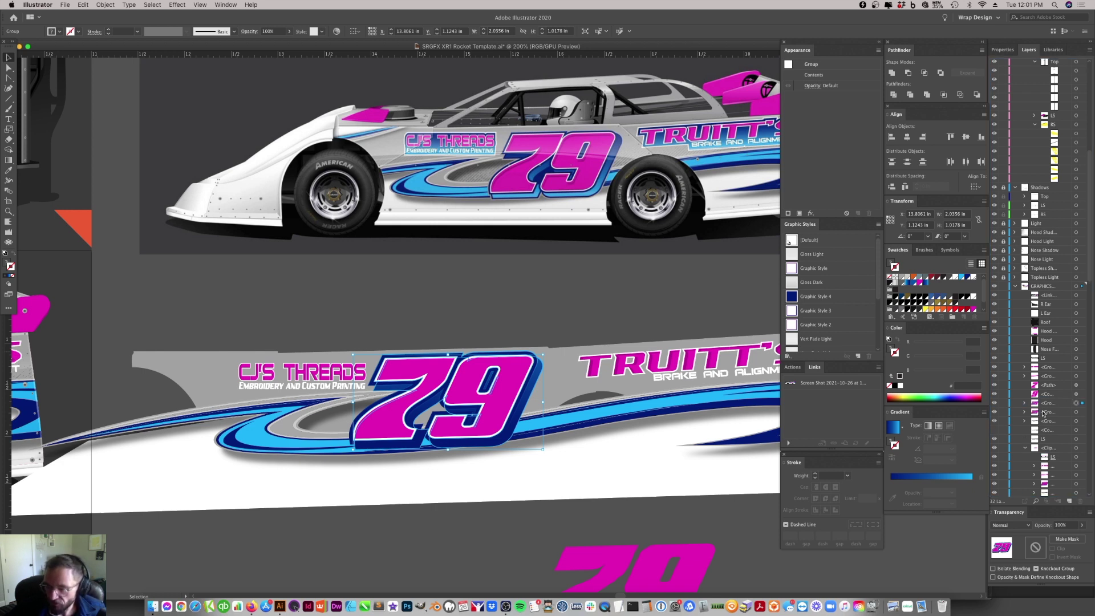
pyautogui.moveTo(488, 380); pyautogui.dragTo(452, 290)
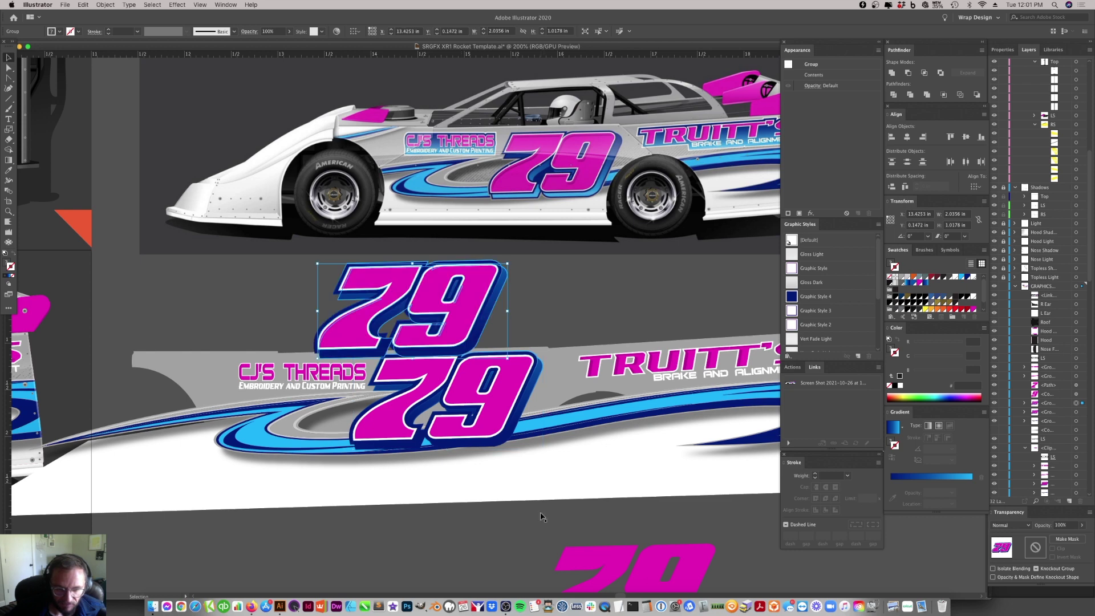
pyautogui.press('super+z')
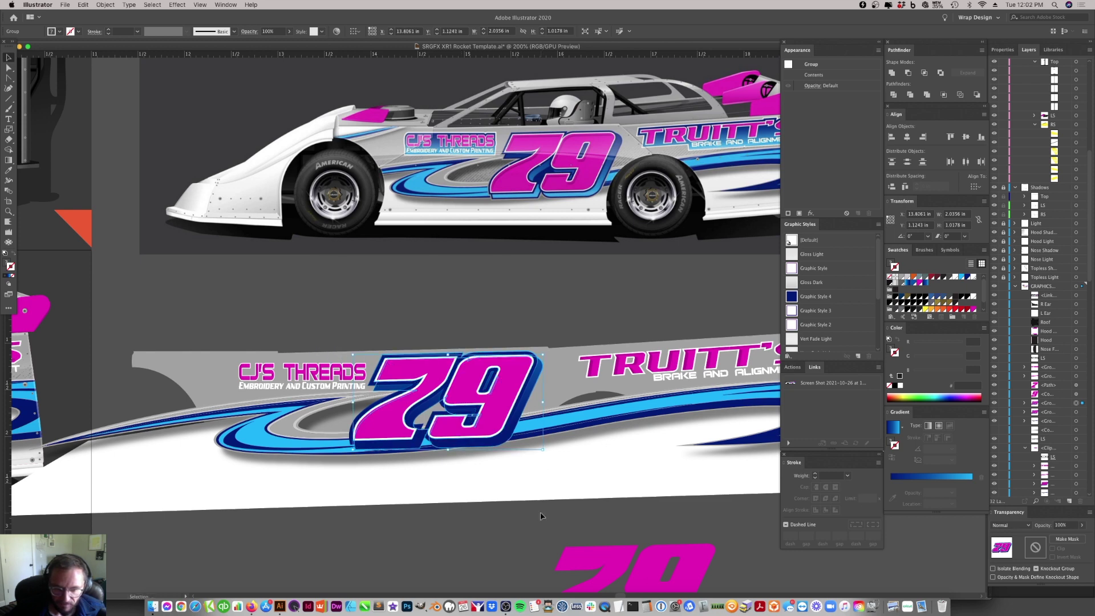
# - Expand the appearance of the lower 79 group and unite it into one silhouette shape
pyautogui.click(1077, 412)
pyautogui.click(105, 4)
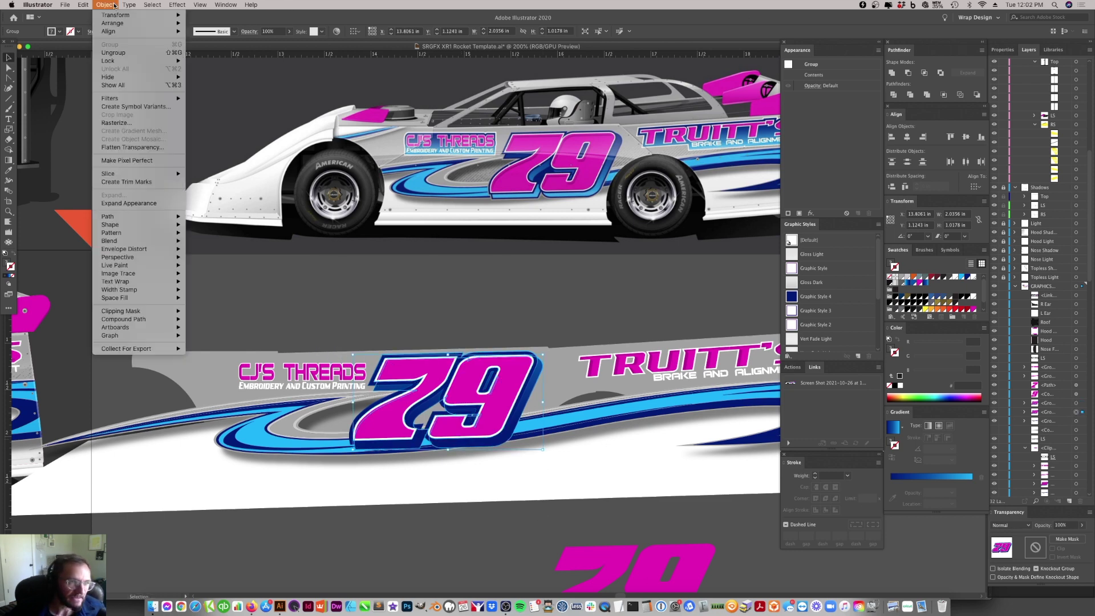
pyautogui.click(126, 204)
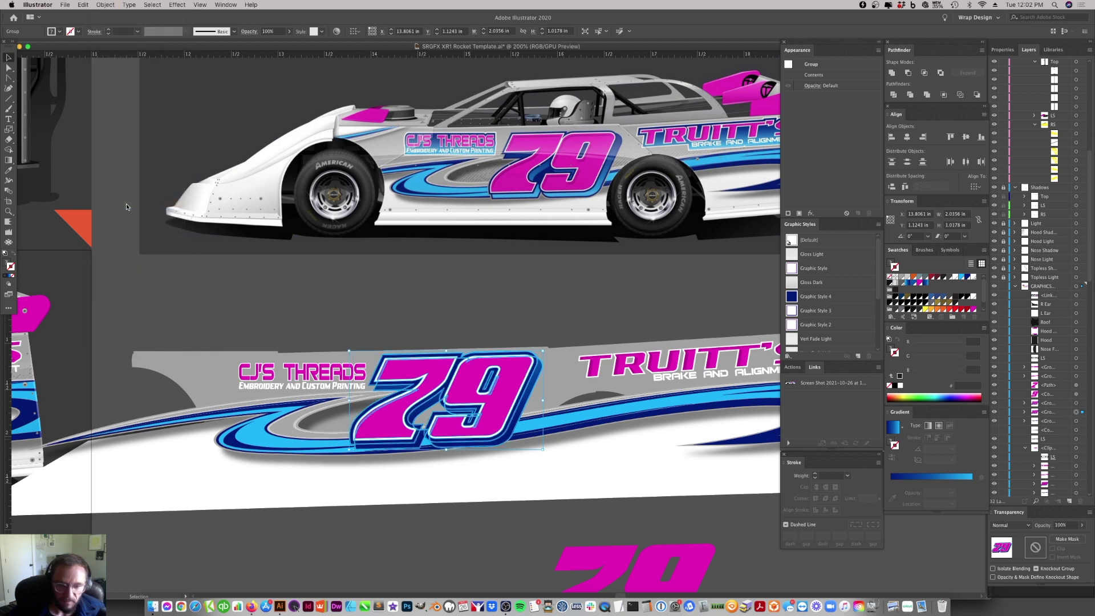
pyautogui.click(892, 73)
pyautogui.moveTo(516, 440); pyautogui.dragTo(557, 543)
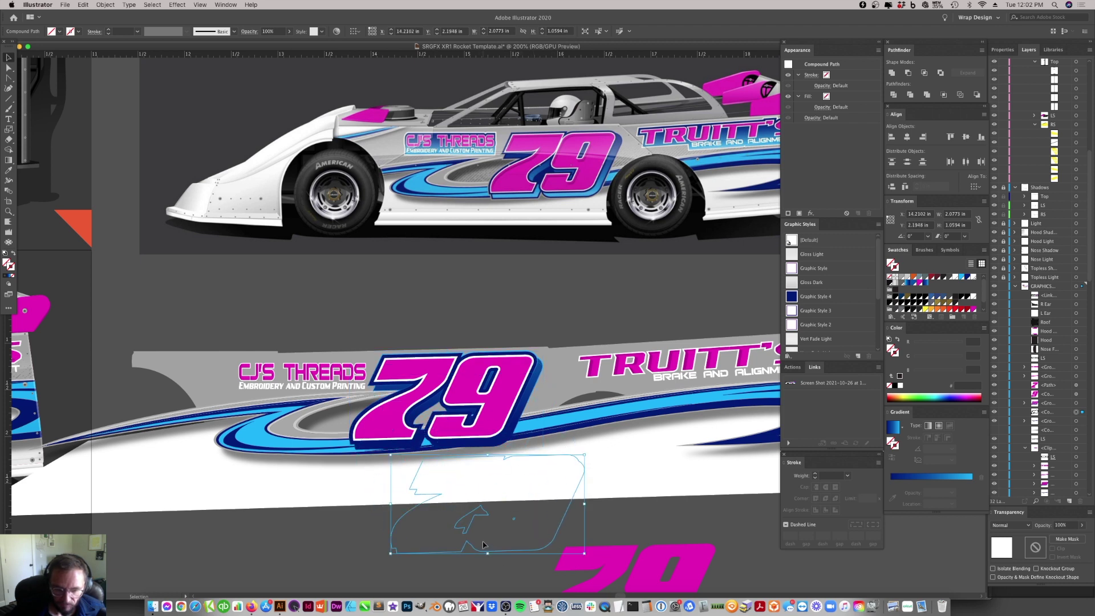
pyautogui.hotkey('ctrl', 'z')
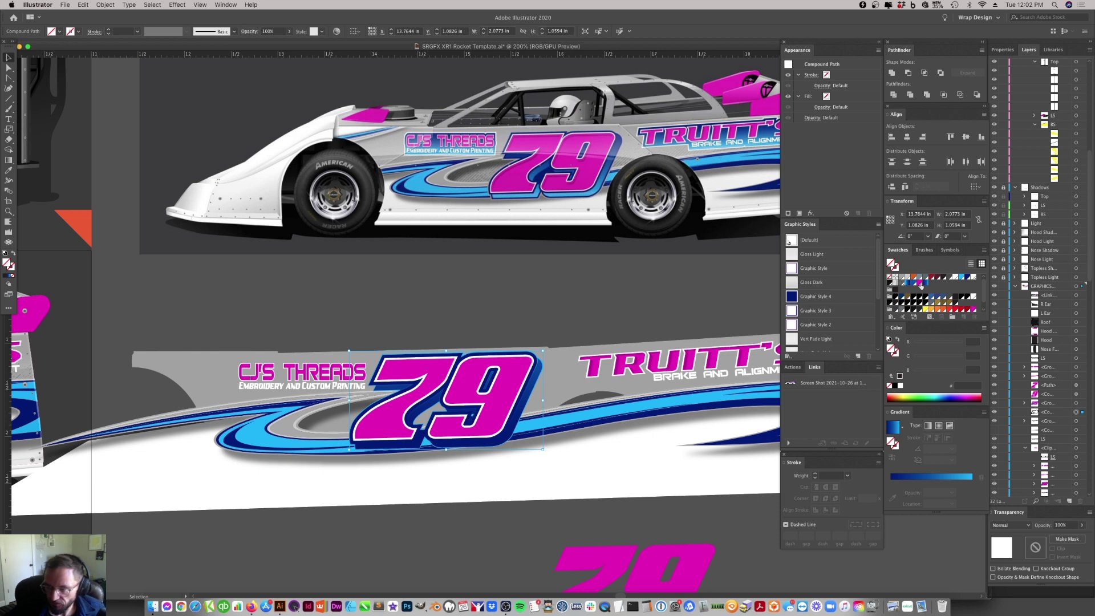
# - Fill the united 79 silhouette with yellow, lock the 79 group above it and reselect the silhouette
pyautogui.click(927, 310)
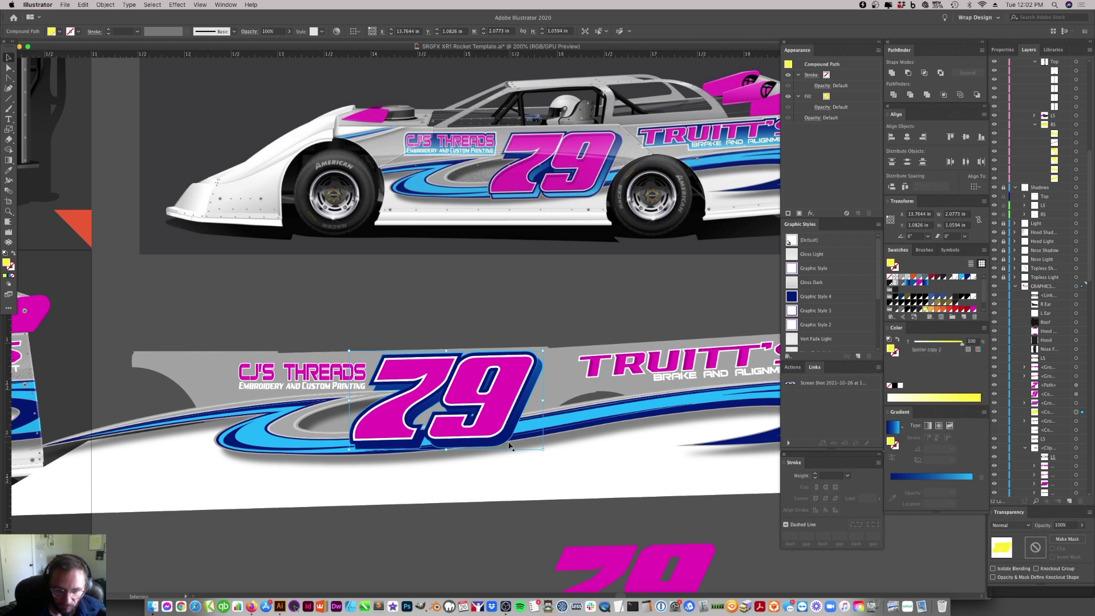
pyautogui.moveTo(513, 452); pyautogui.dragTo(528, 487)
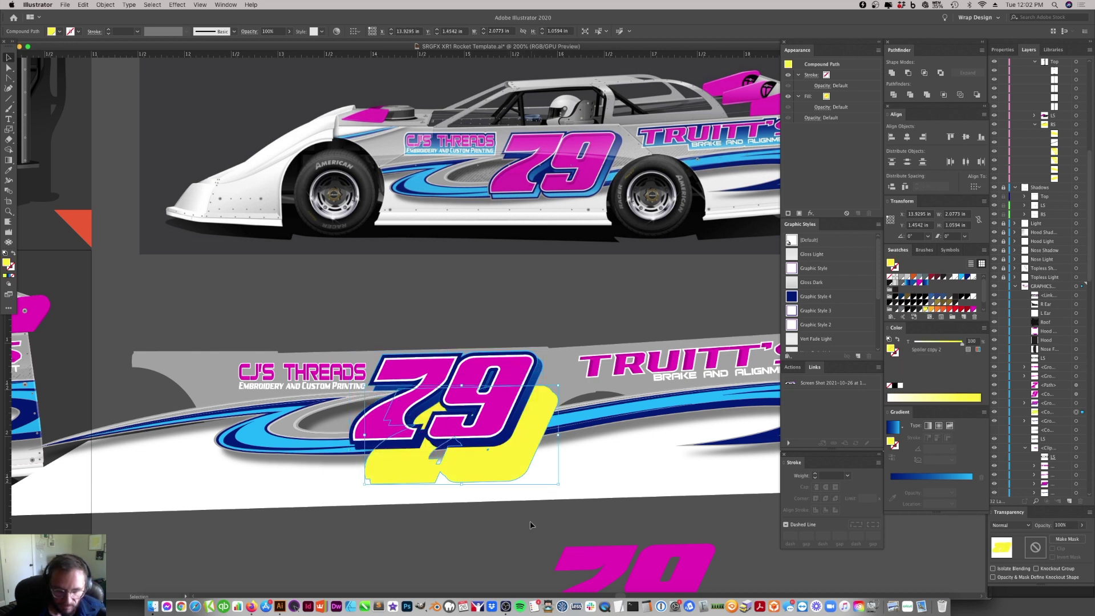
pyautogui.press('super+z')
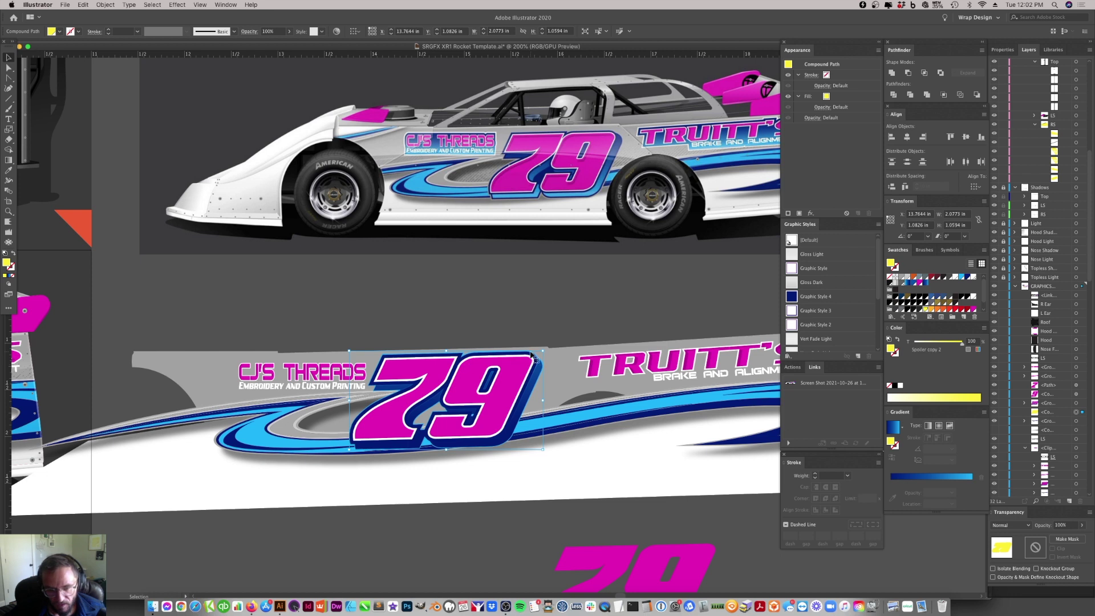
pyautogui.click(471, 378)
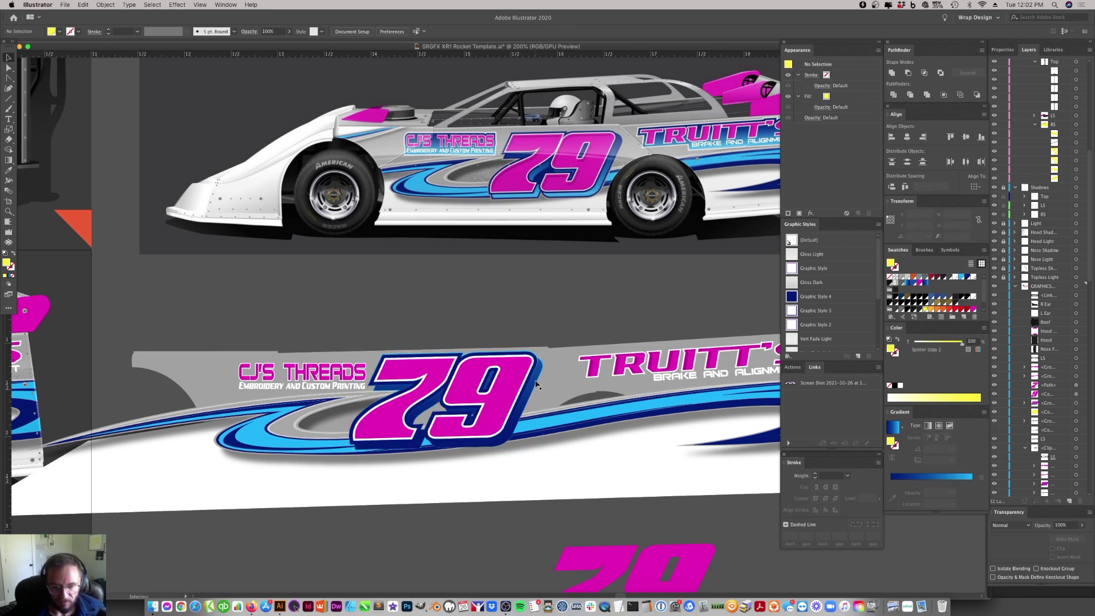
pyautogui.click(500, 439)
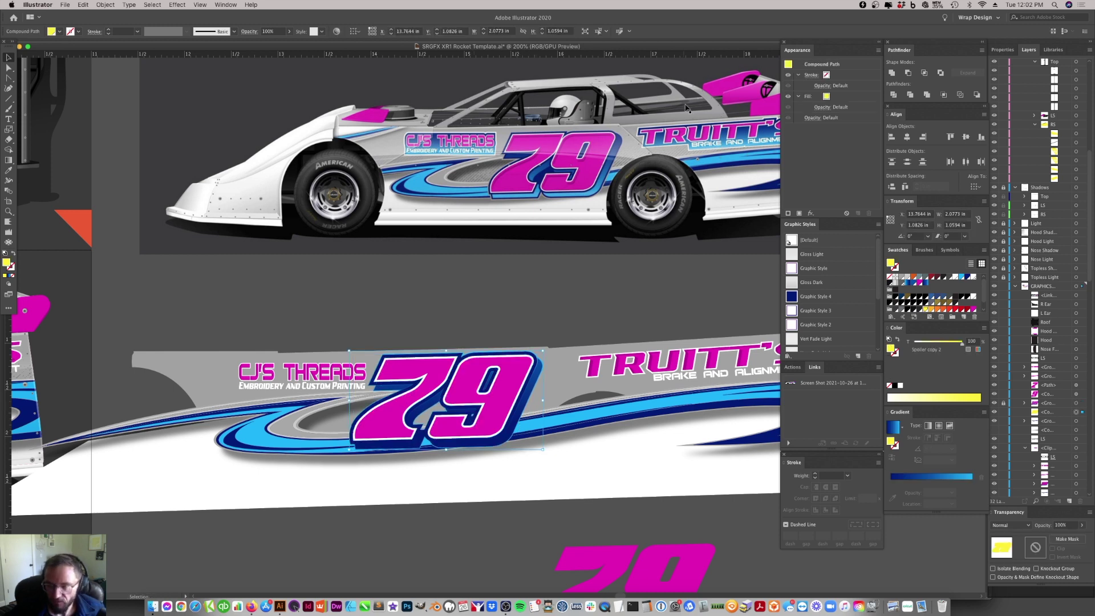
# - Fill the united 79 silhouette with the light gray R=204 G=204 B=204 swatch and offset that fill outward by 1 px
pyautogui.click(805, 95)
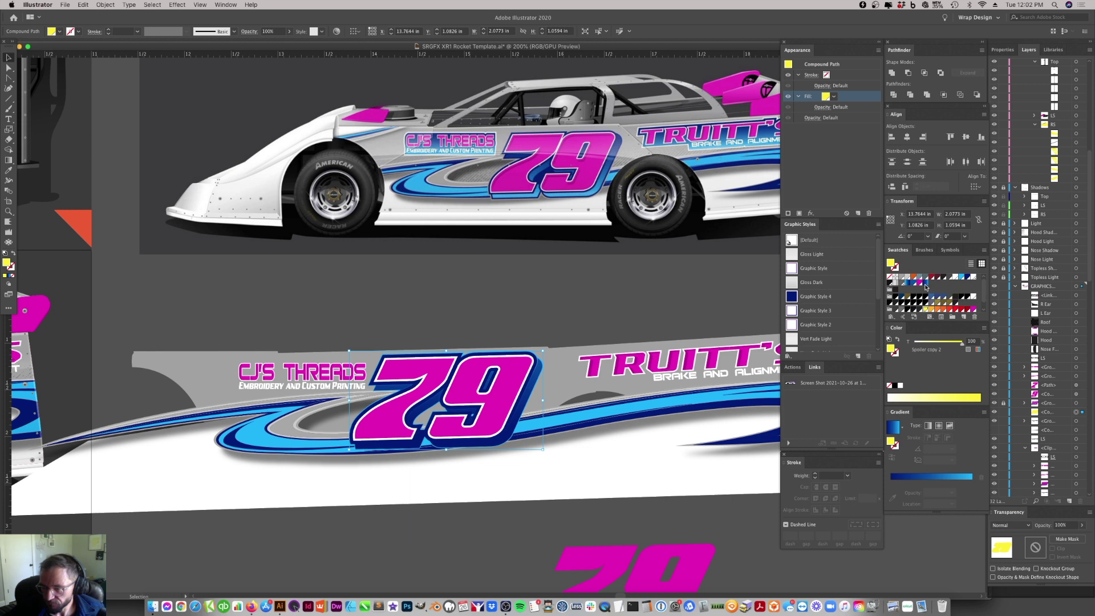
pyautogui.click(906, 278)
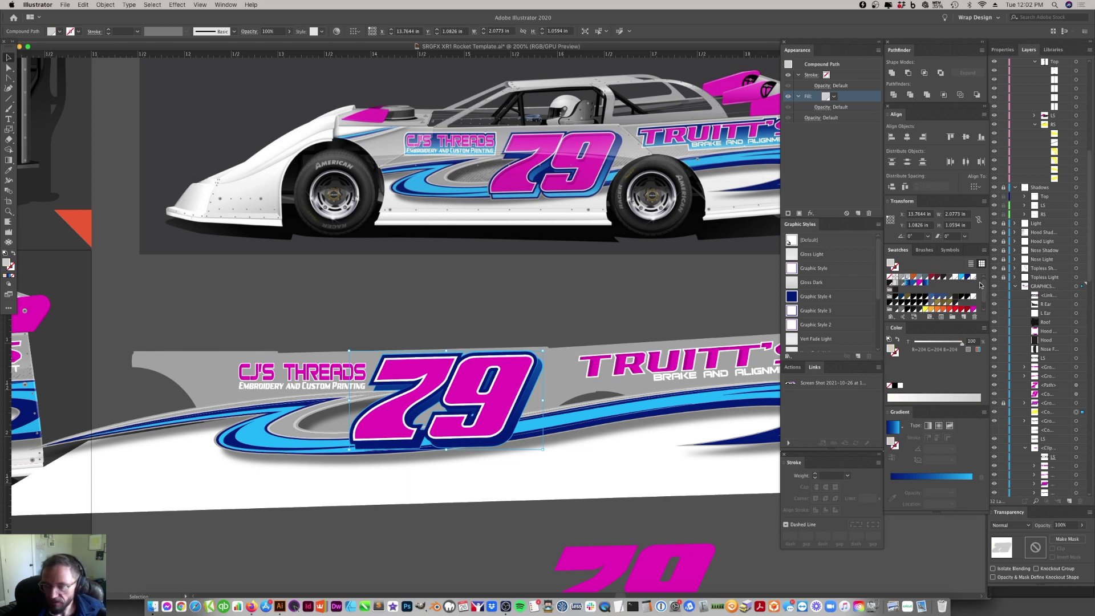
pyautogui.click(176, 5)
pyautogui.moveTo(229, 90)
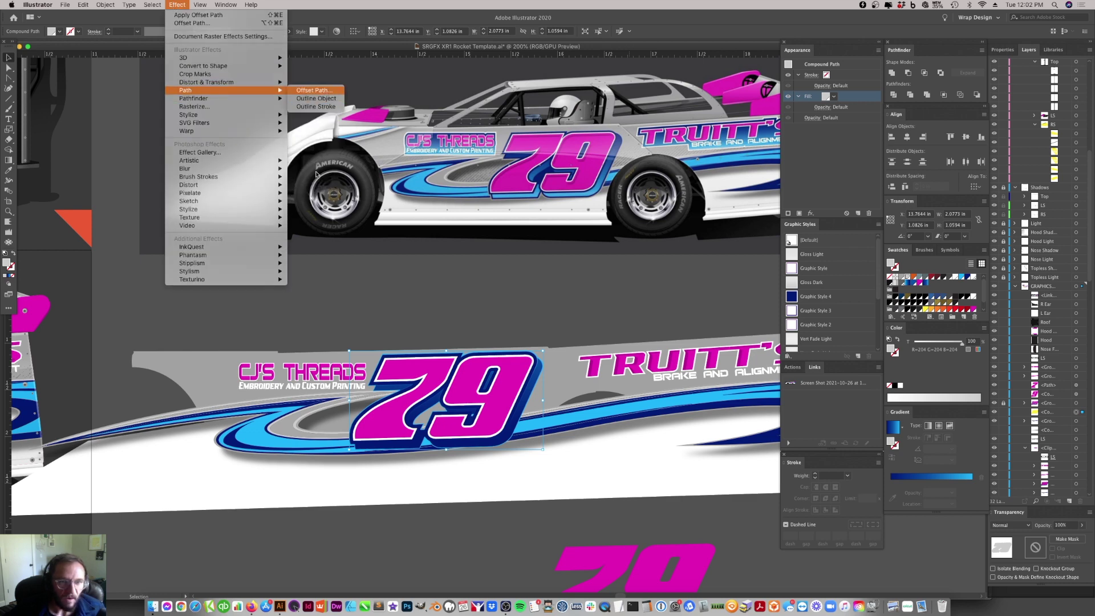
pyautogui.click(313, 90)
pyautogui.write('1px')
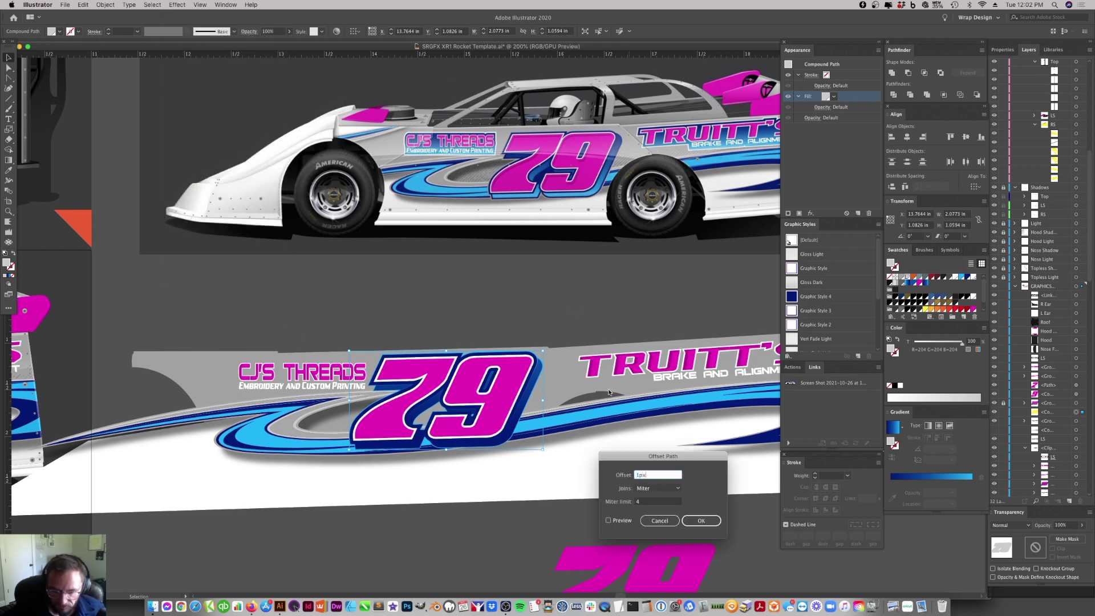
pyautogui.click(608, 520)
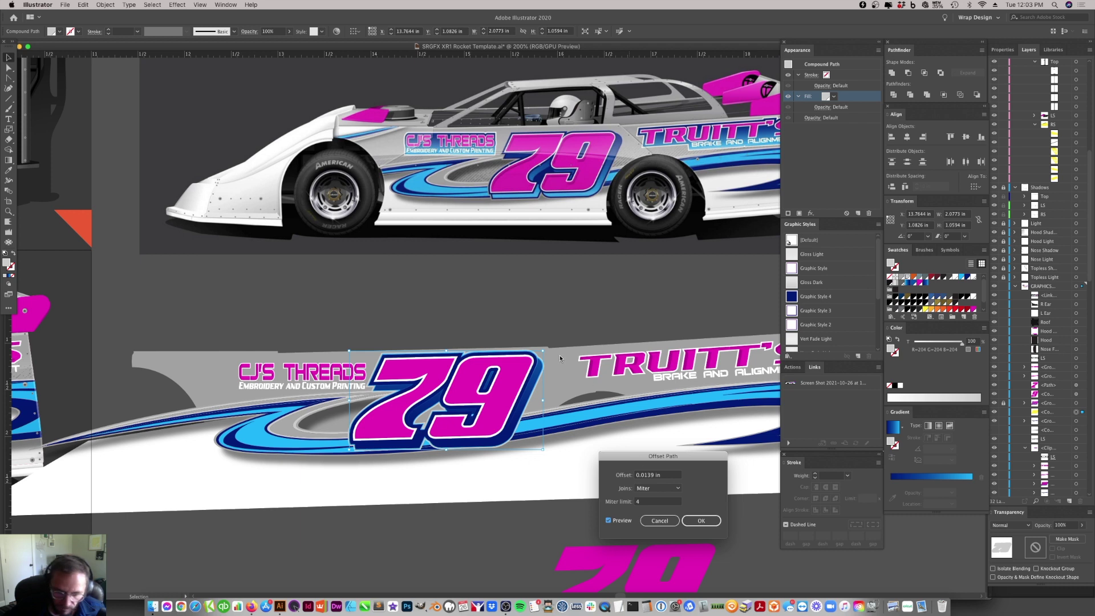
pyautogui.click(701, 520)
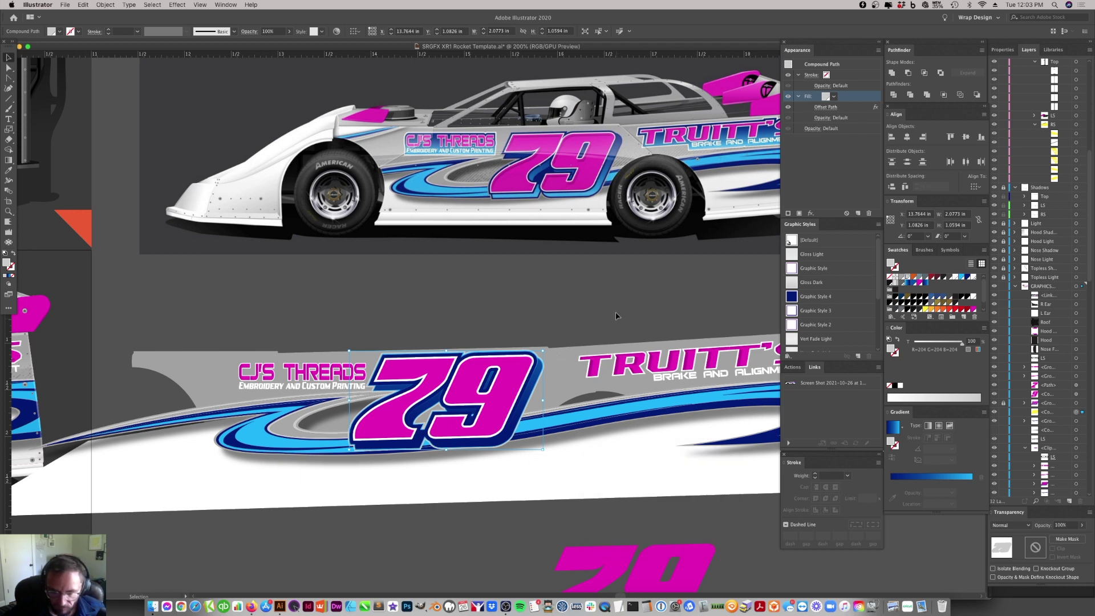
pyautogui.click(614, 313)
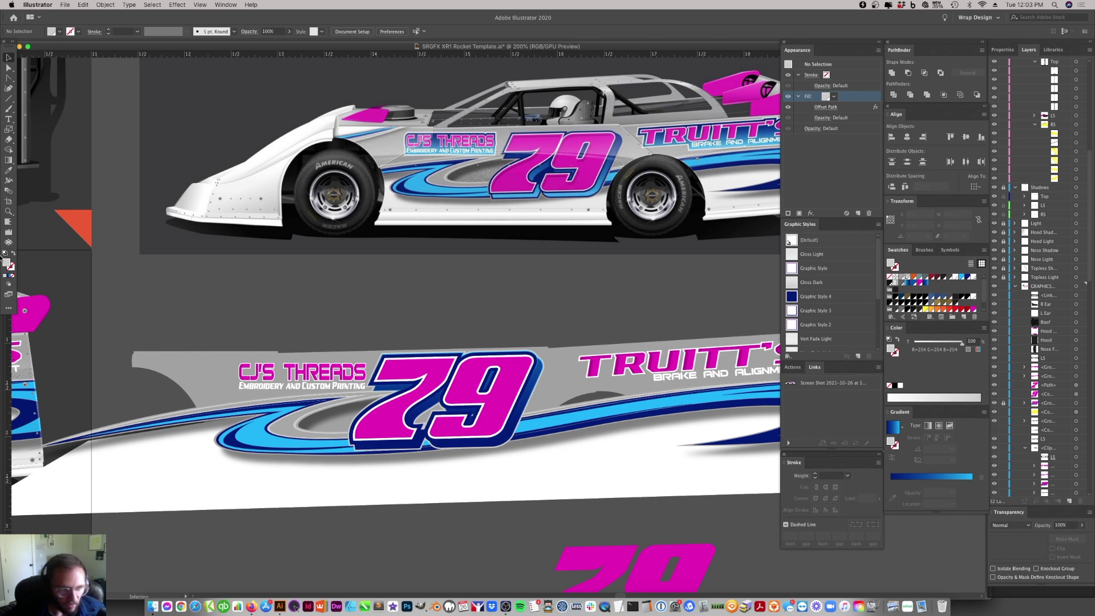
# - Redefine the global light gray swatch as a grayscale color at 35% black
pyautogui.press('z')
pyautogui.click(486, 342)
pyautogui.click(501, 340)
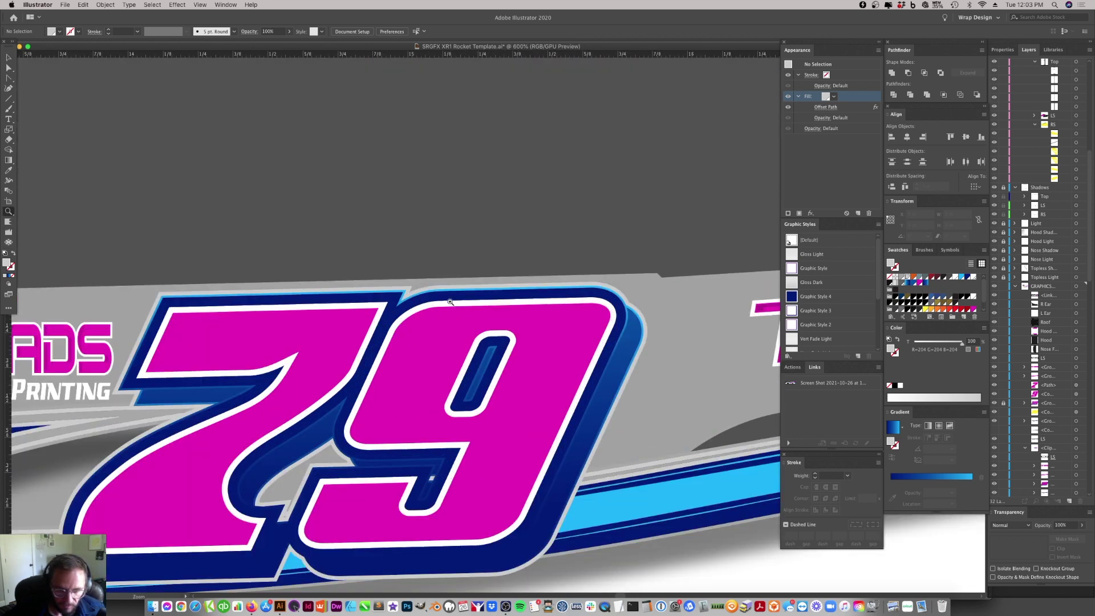
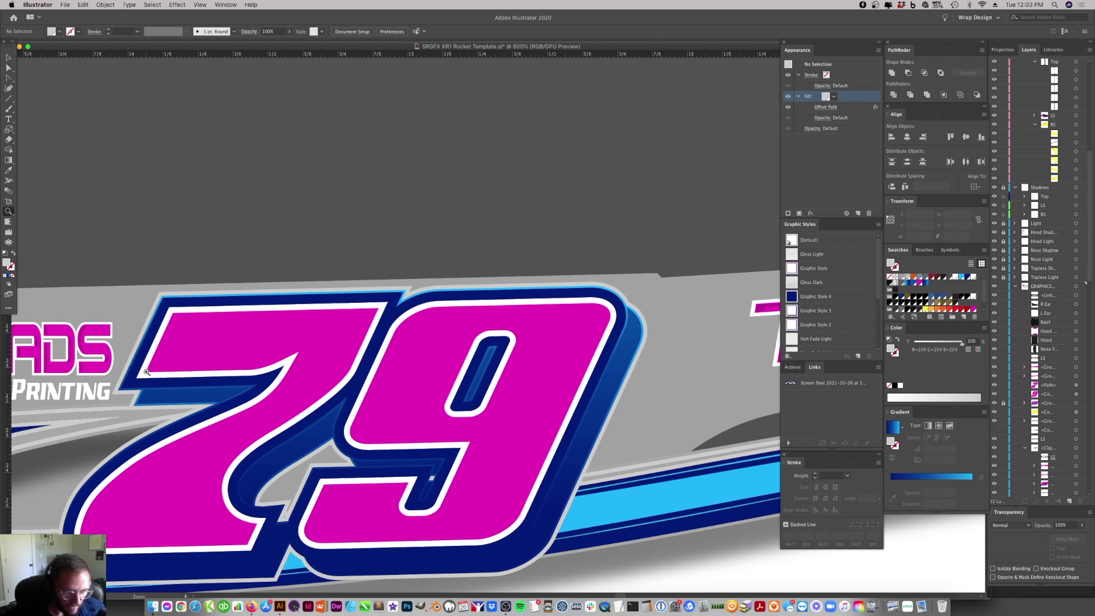
pyautogui.doubleClick(907, 277)
pyautogui.click(764, 399)
pyautogui.click(764, 408)
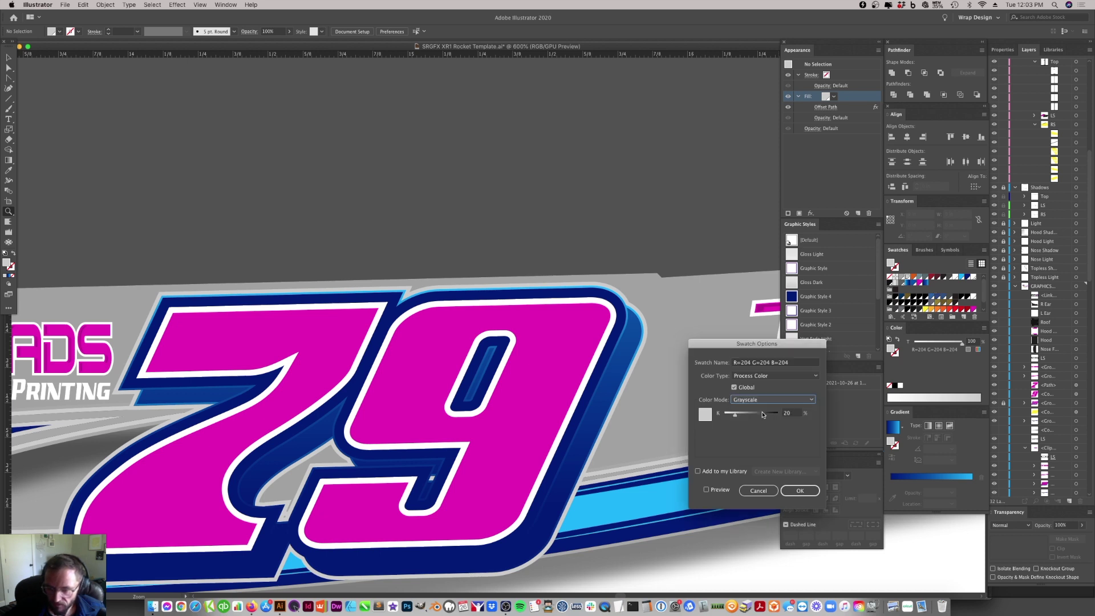
pyautogui.moveTo(736, 416); pyautogui.dragTo(741, 415)
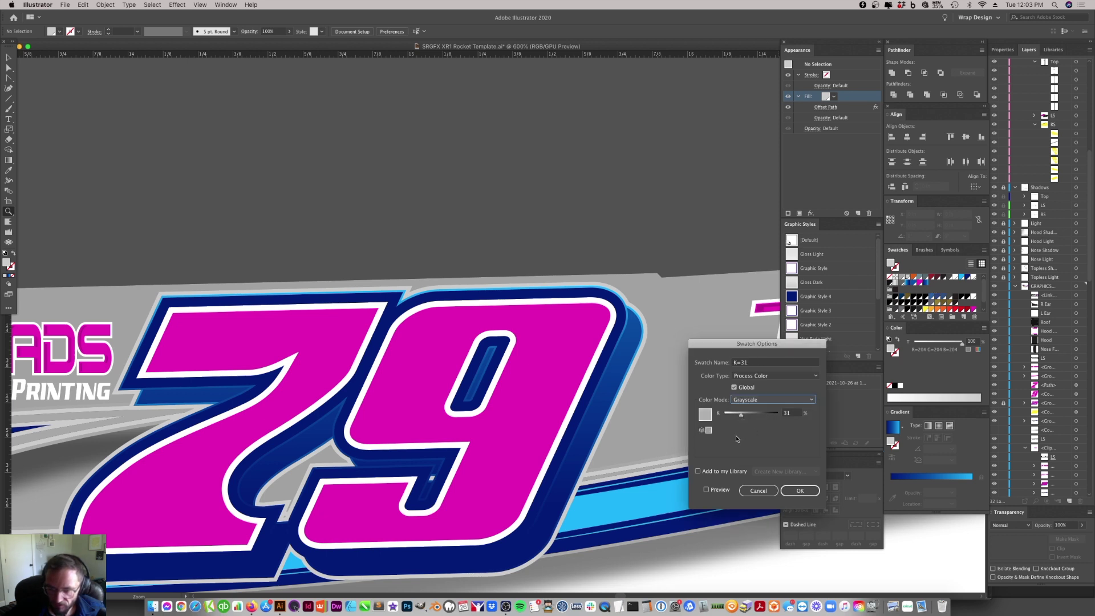
pyautogui.click(707, 490)
pyautogui.moveTo(741, 415); pyautogui.dragTo(744, 417)
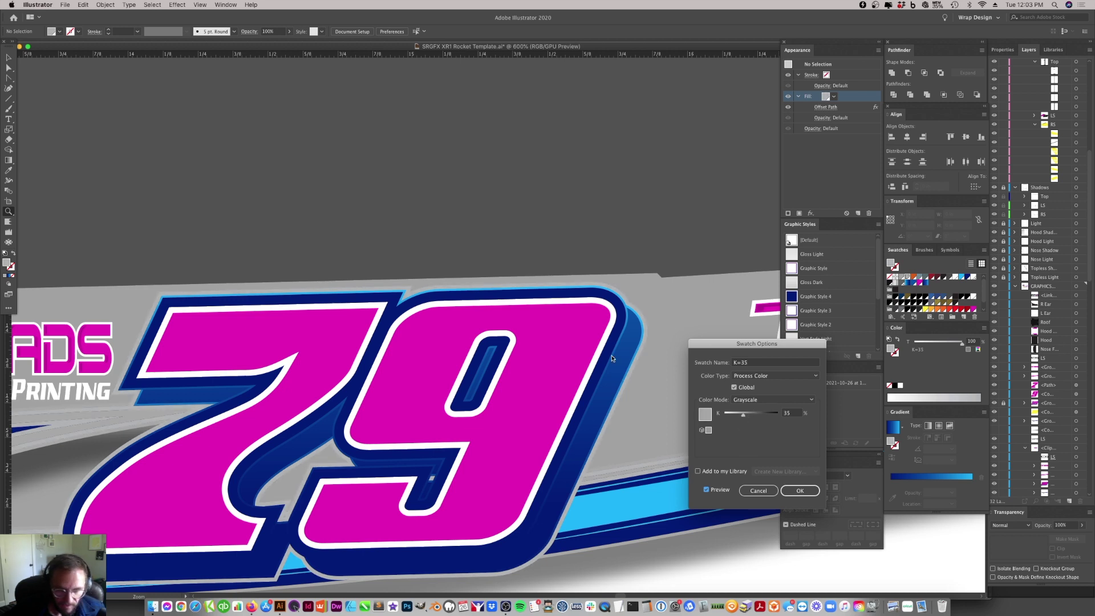
pyautogui.click(799, 491)
# - Examine the gray outline around the 79 up close and against the whole side panel and car reference
pyautogui.scroll(5, 587, 224)
pyautogui.press('super+minus')
pyautogui.press('super+minus')
pyautogui.press('super+minus')
pyautogui.press('super+minus')
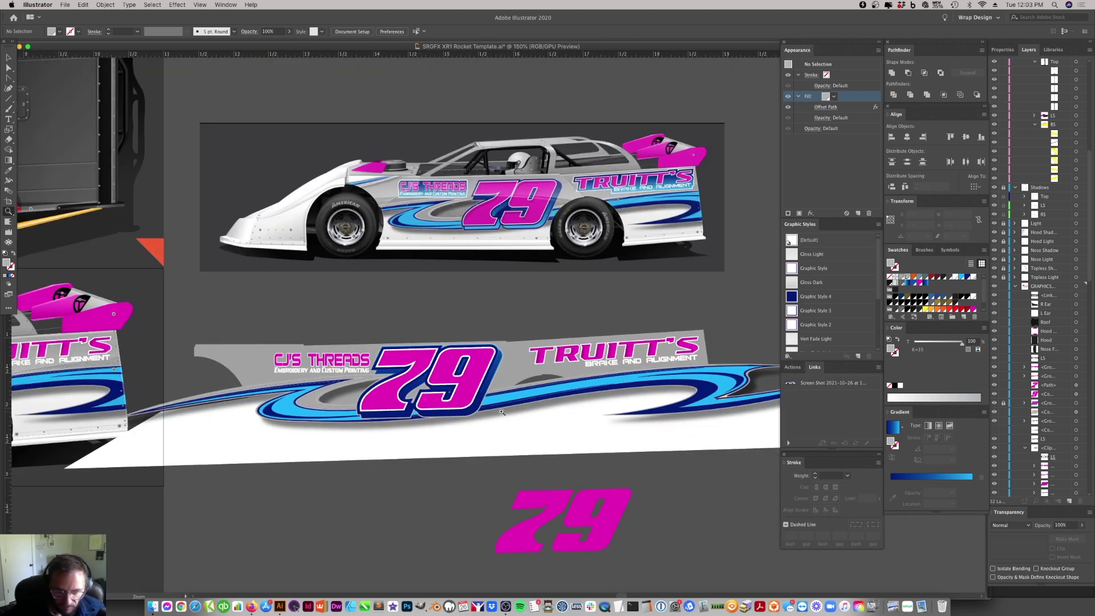
pyautogui.click(425, 381)
pyautogui.click(439, 376)
pyautogui.click(451, 375)
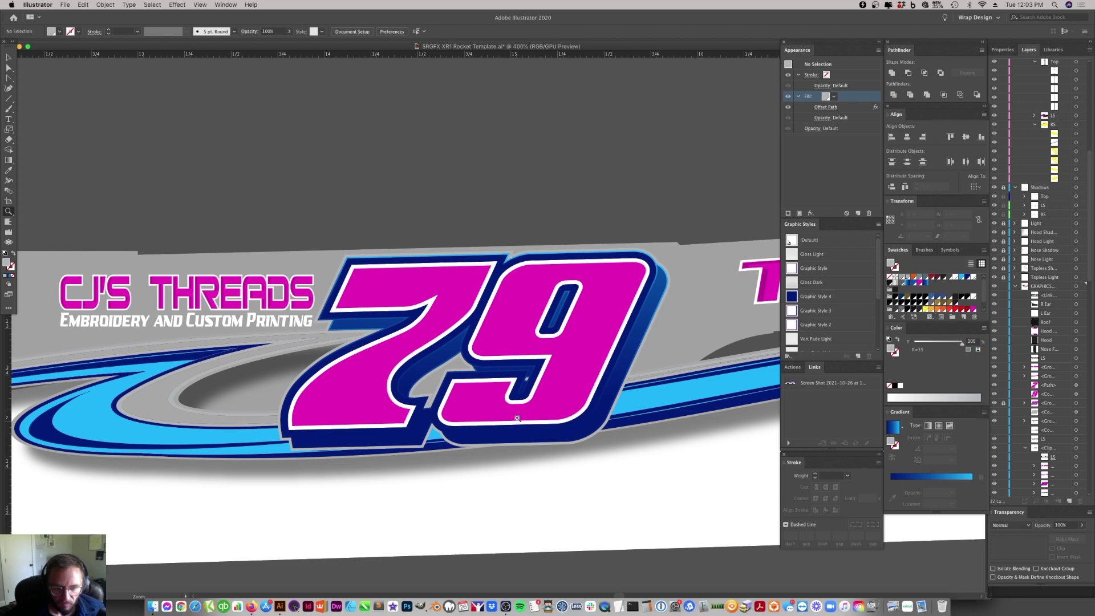
pyautogui.press('v')
pyautogui.press('super+minus')
pyautogui.press('super+minus')
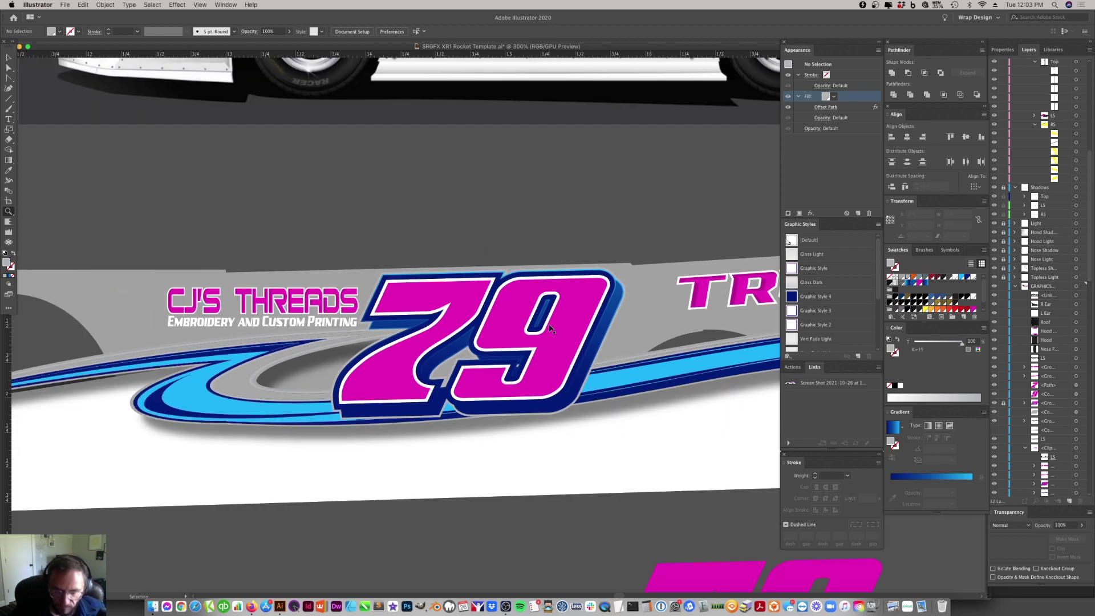
pyautogui.scroll(3, 570, 159)
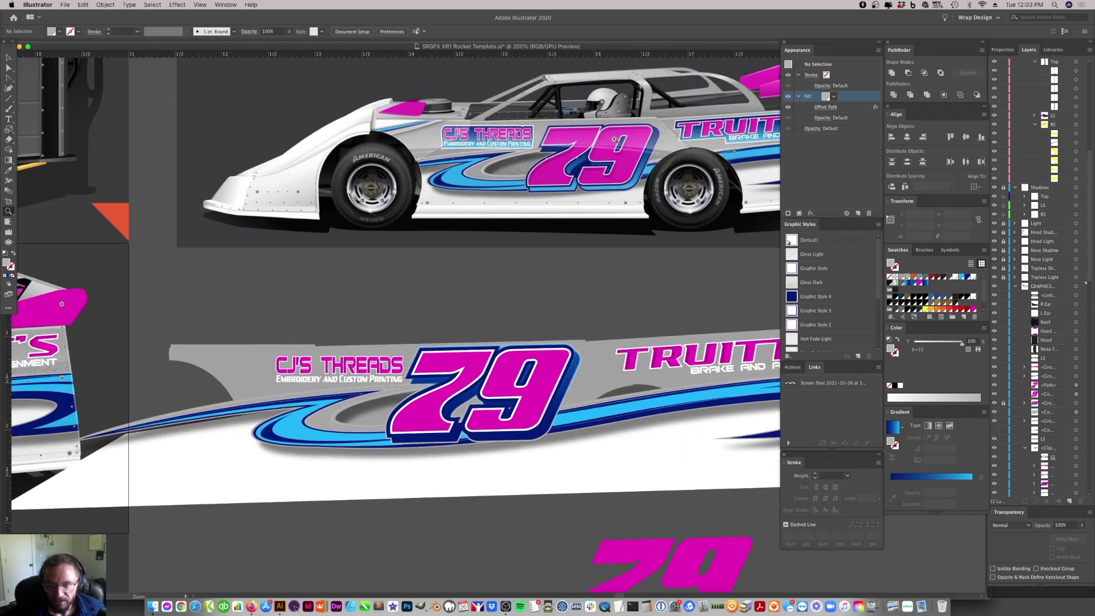
# - Unlock the layered 79 group and ungroup it into separate shapes
pyautogui.moveTo(518, 376); pyautogui.dragTo(489, 316)
pyautogui.press('super+z')
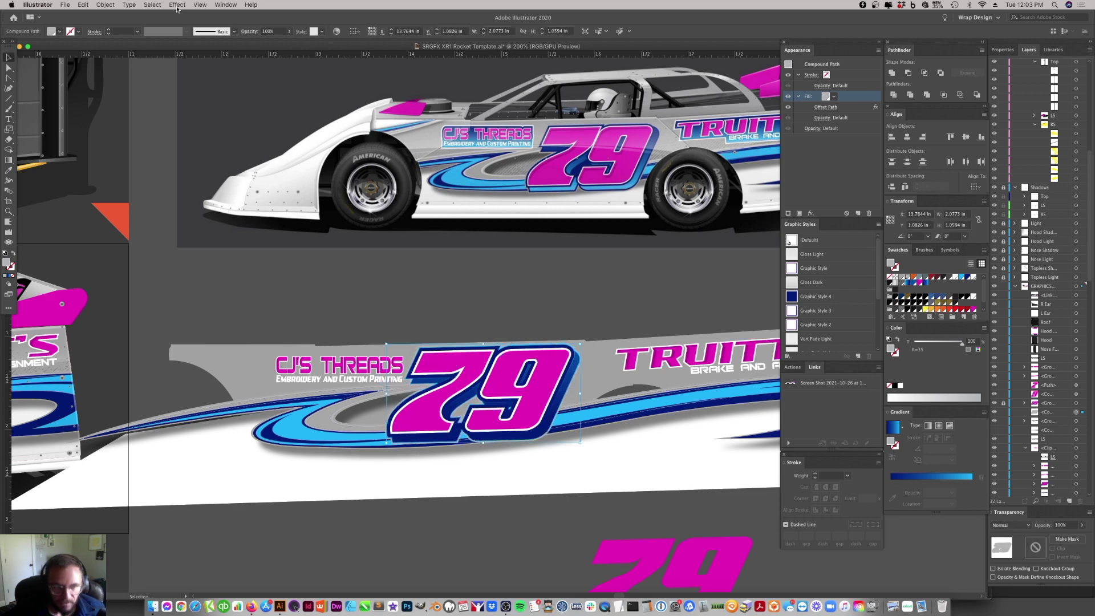
pyautogui.click(88, 5)
pyautogui.click(513, 227)
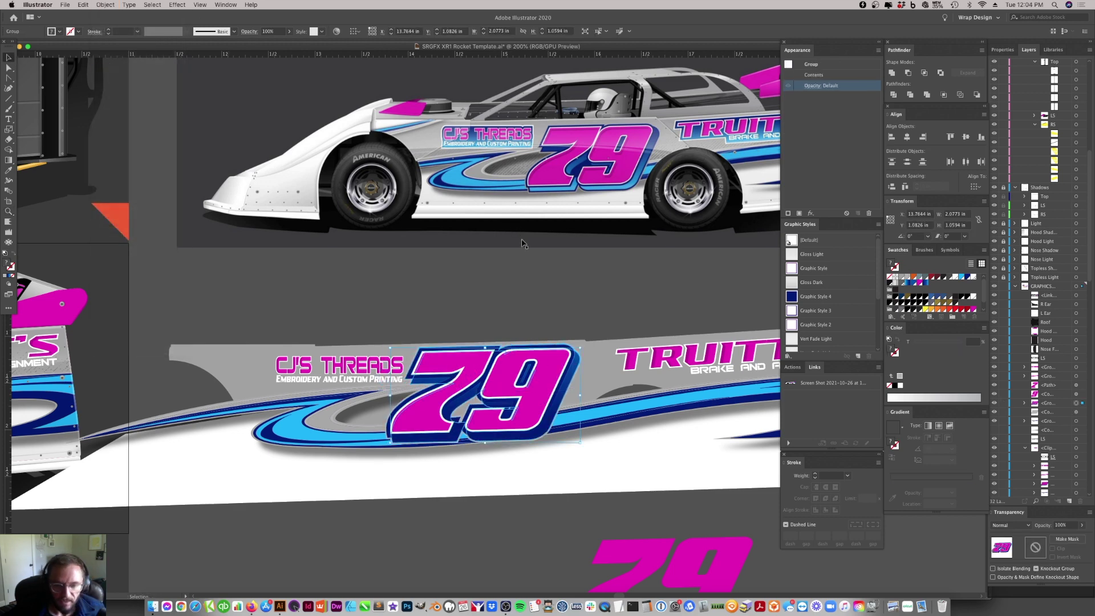
pyautogui.moveTo(511, 361); pyautogui.dragTo(510, 317)
pyautogui.press('super+z')
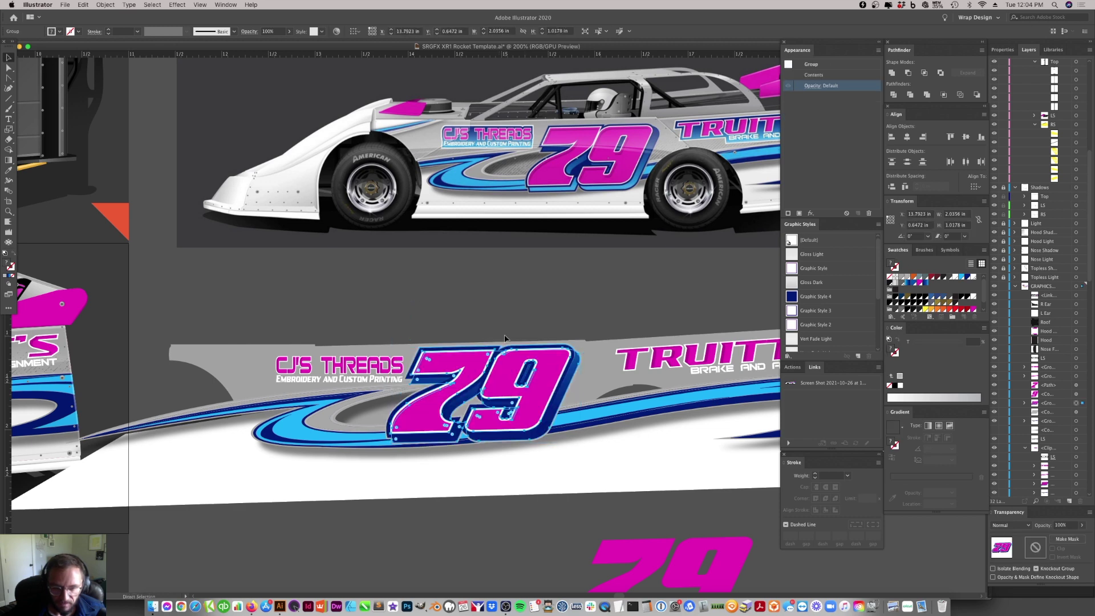
pyautogui.rightClick(504, 372)
pyautogui.click(542, 408)
pyautogui.click(536, 485)
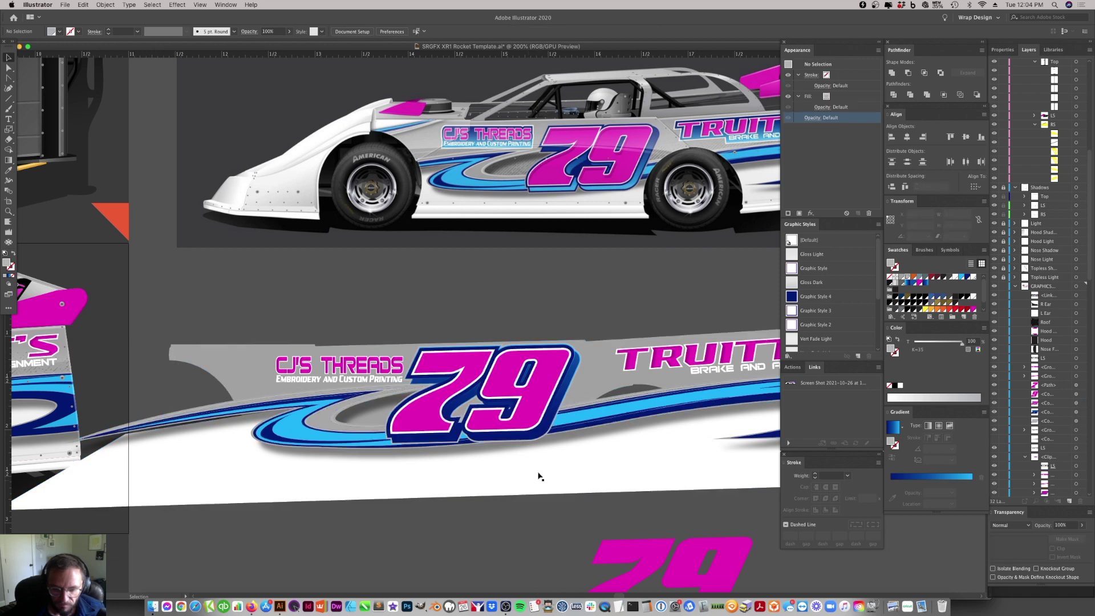
# - Duplicate the top magenta, white and navy 79 in place, directly in front of the original
pyautogui.click(548, 395)
pyautogui.moveTo(548, 396); pyautogui.dragTo(564, 361)
pyautogui.press('super+z')
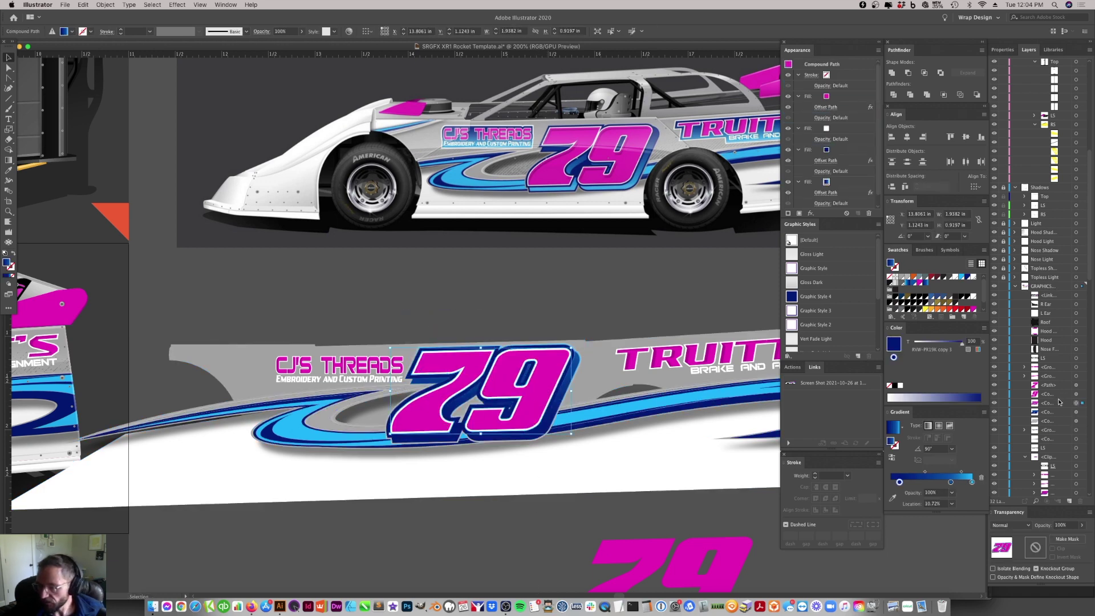
pyautogui.press('super+c')
pyautogui.press('super+f')
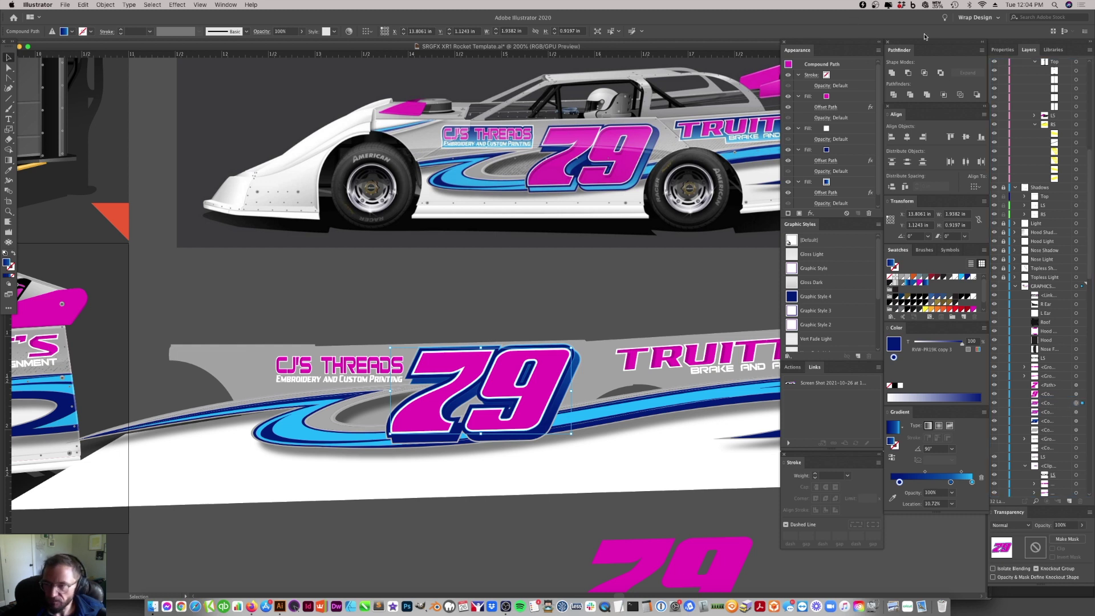
# - Try stripping the duplicate 79's appearance and moving it upward, and undo both changes
pyautogui.click(878, 51)
pyautogui.click(907, 90)
pyautogui.moveTo(552, 352); pyautogui.dragTo(558, 282)
pyautogui.press('super+z')
pyautogui.press('super+z')
pyautogui.press('v')
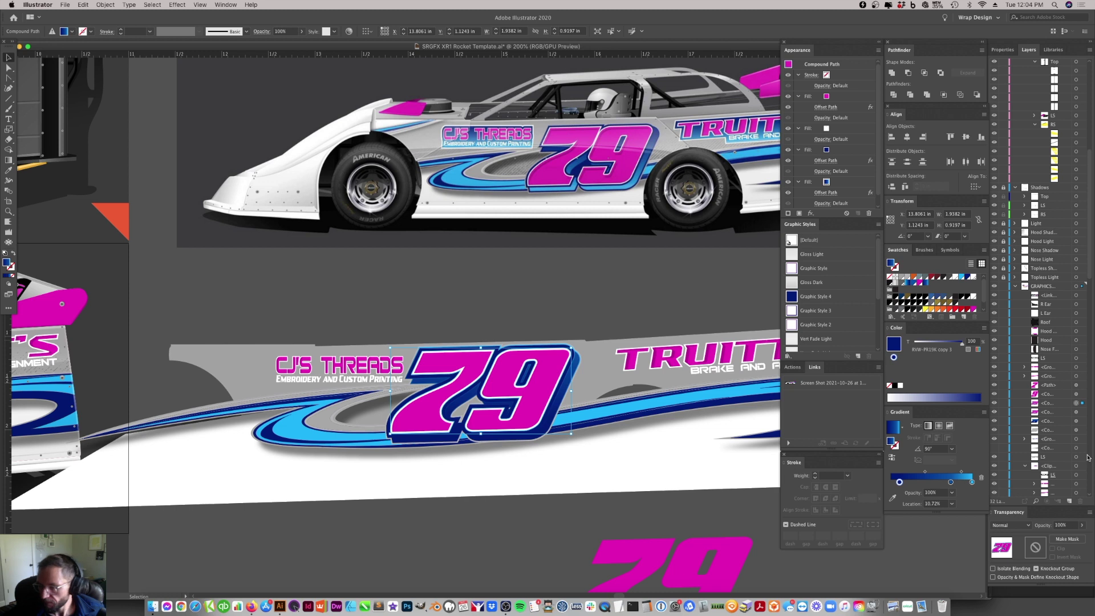
# - Strip the duplicate 79's layered appearance, fill it with plain yellow and reselect it
pyautogui.click(879, 50)
pyautogui.click(913, 92)
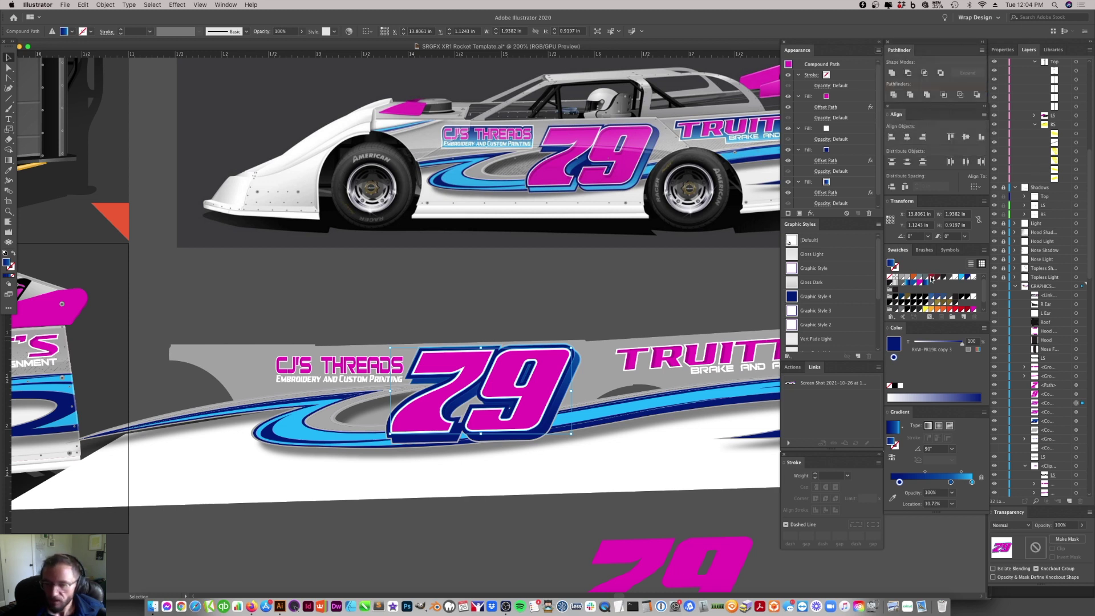
pyautogui.click(925, 309)
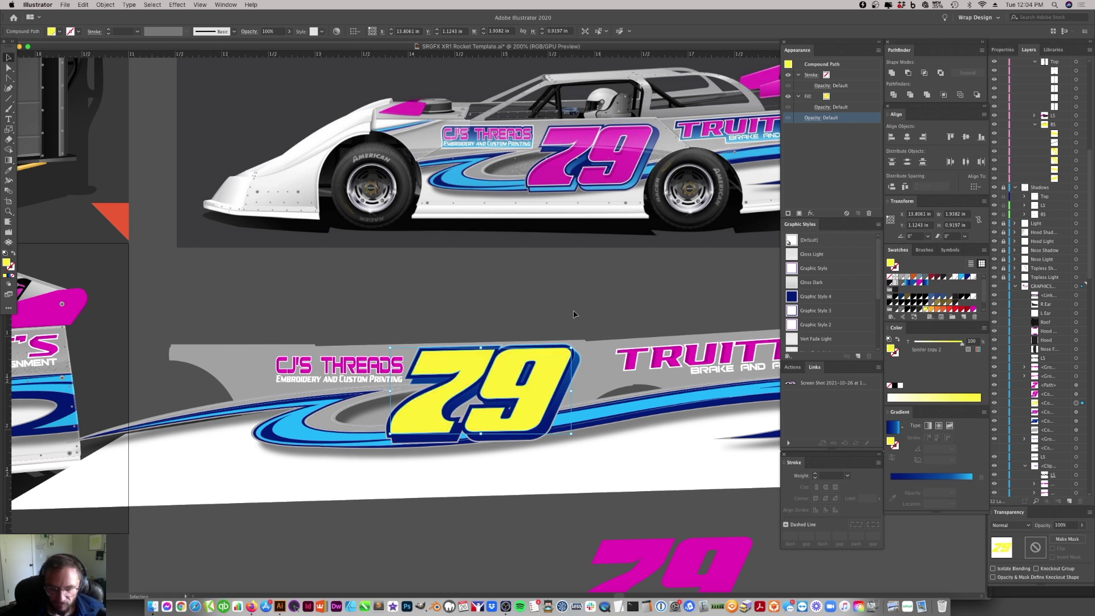
pyautogui.moveTo(525, 419)
pyautogui.mouseDown()
pyautogui.moveTo(522, 454)
pyautogui.moveTo(524, 420)
pyautogui.mouseUp()
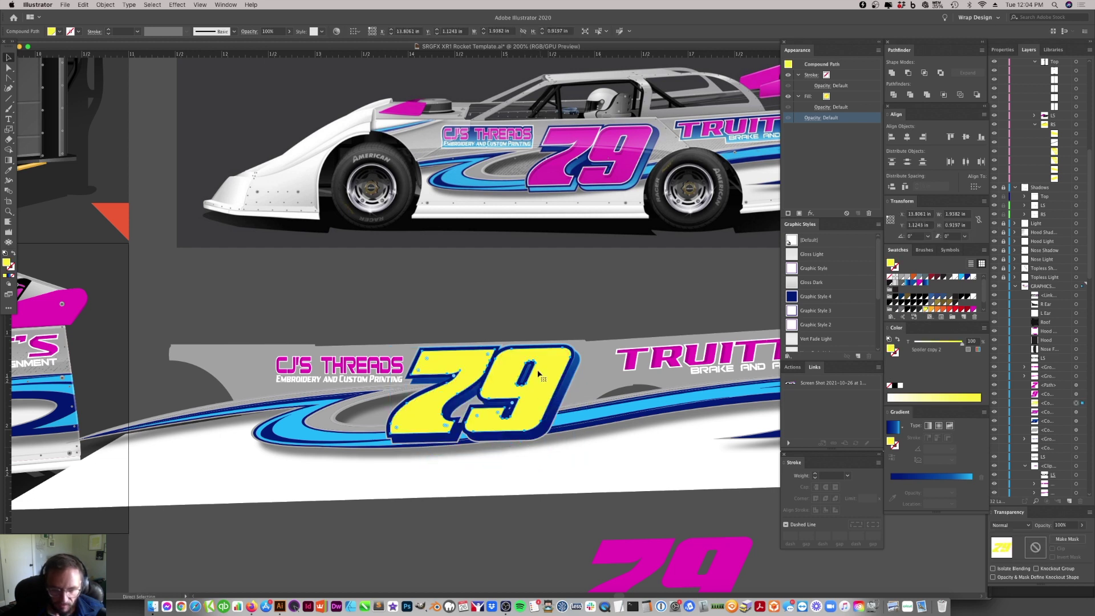
pyautogui.press('shift+super+a')
pyautogui.click(479, 379)
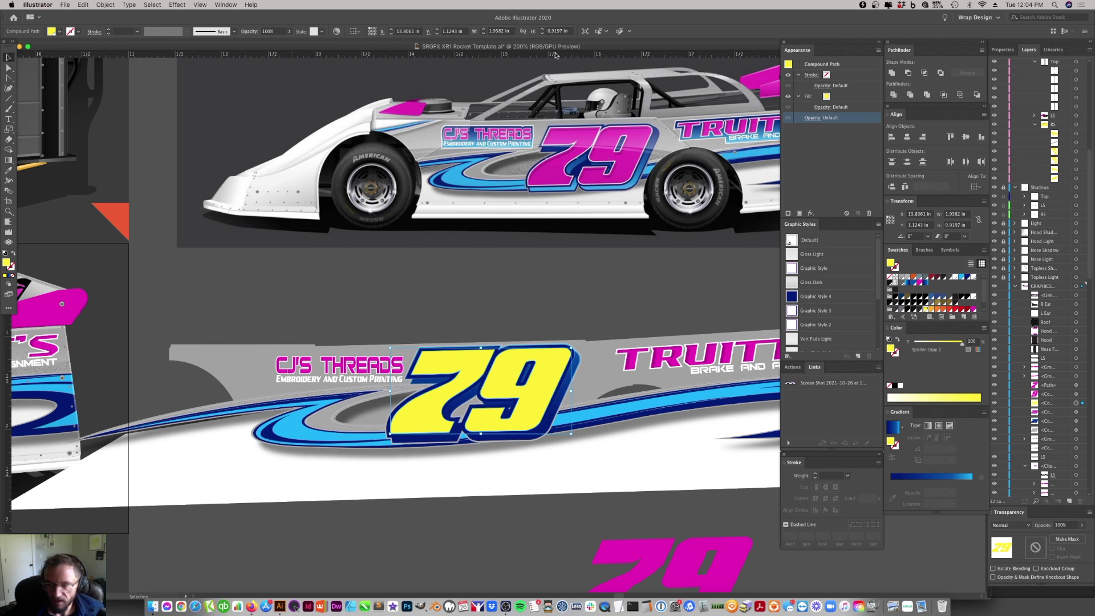
# - Offset the yellow 79's path inward by 2.5 px and keep only the inset yellow shape
pyautogui.click(105, 4)
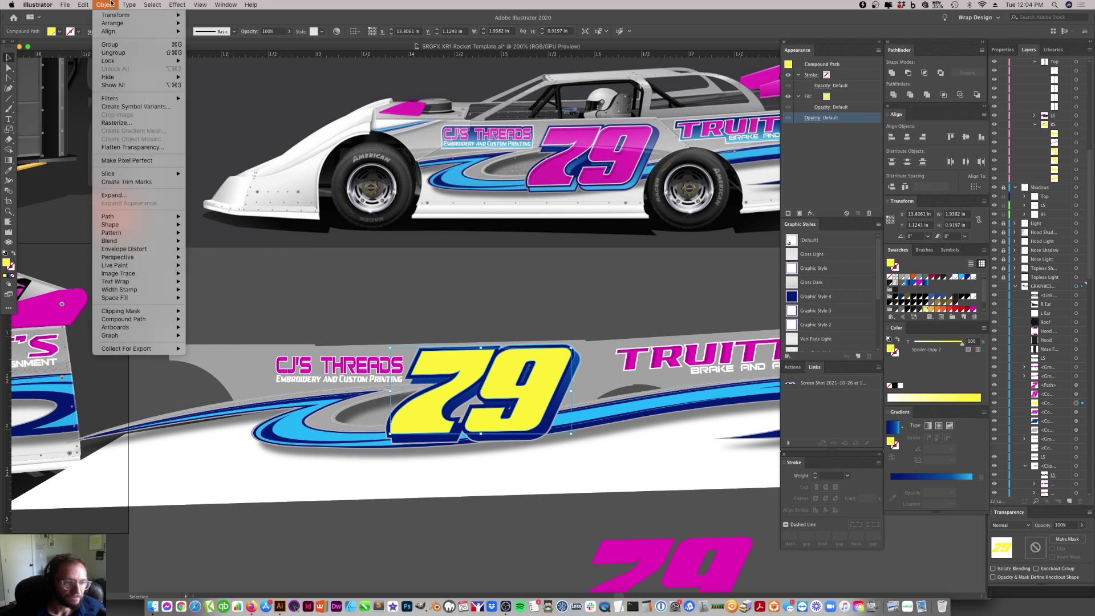
pyautogui.moveTo(132, 216)
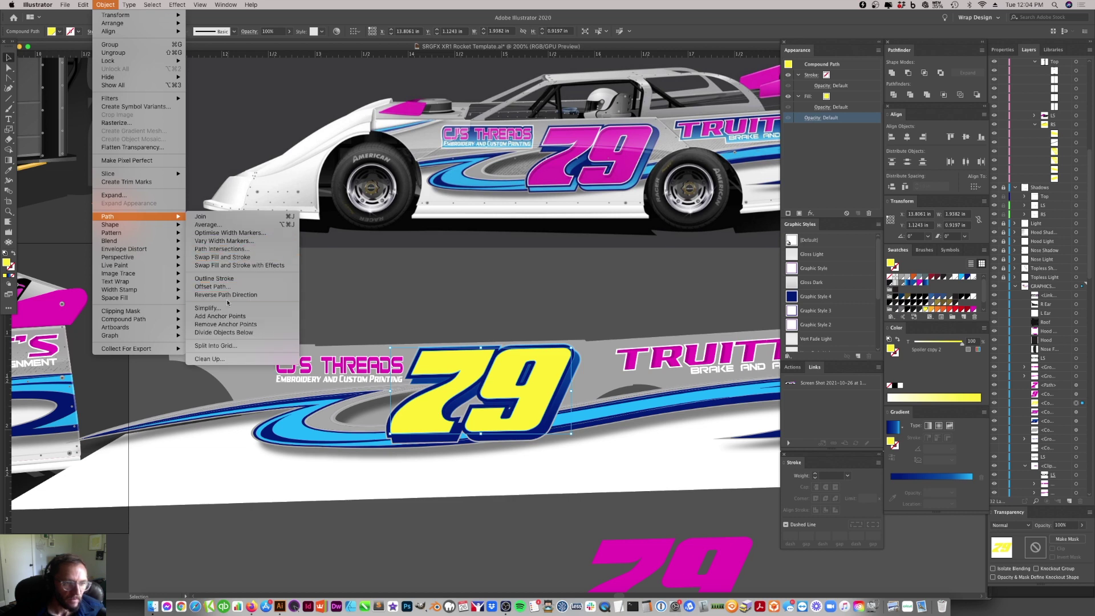
pyautogui.click(278, 293)
pyautogui.write('-2')
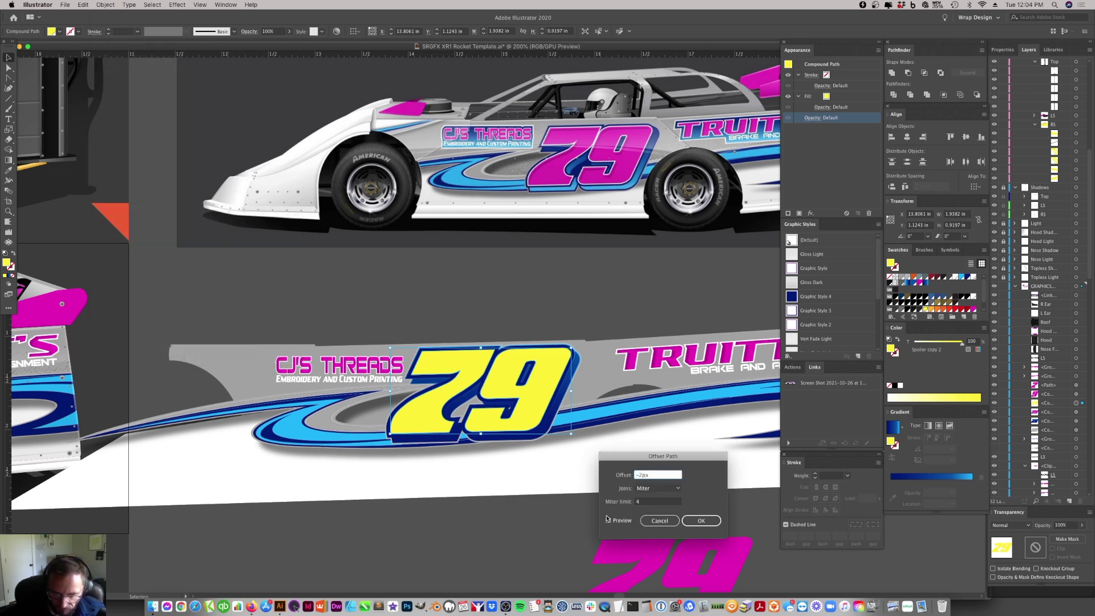
pyautogui.click(609, 520)
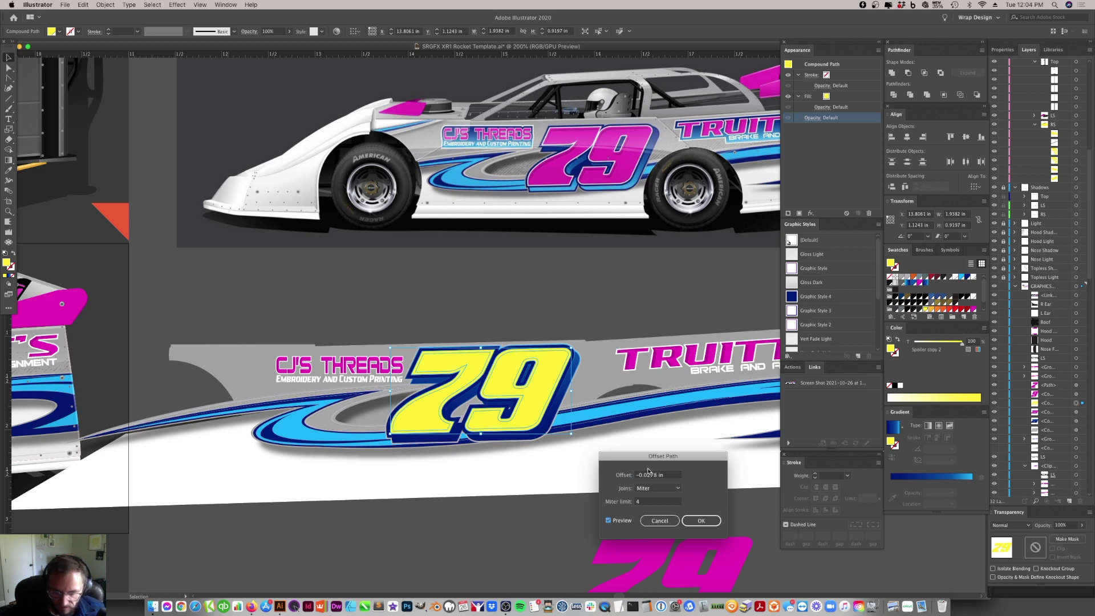
pyautogui.tripleClick(669, 475)
pyautogui.write('-2.5')
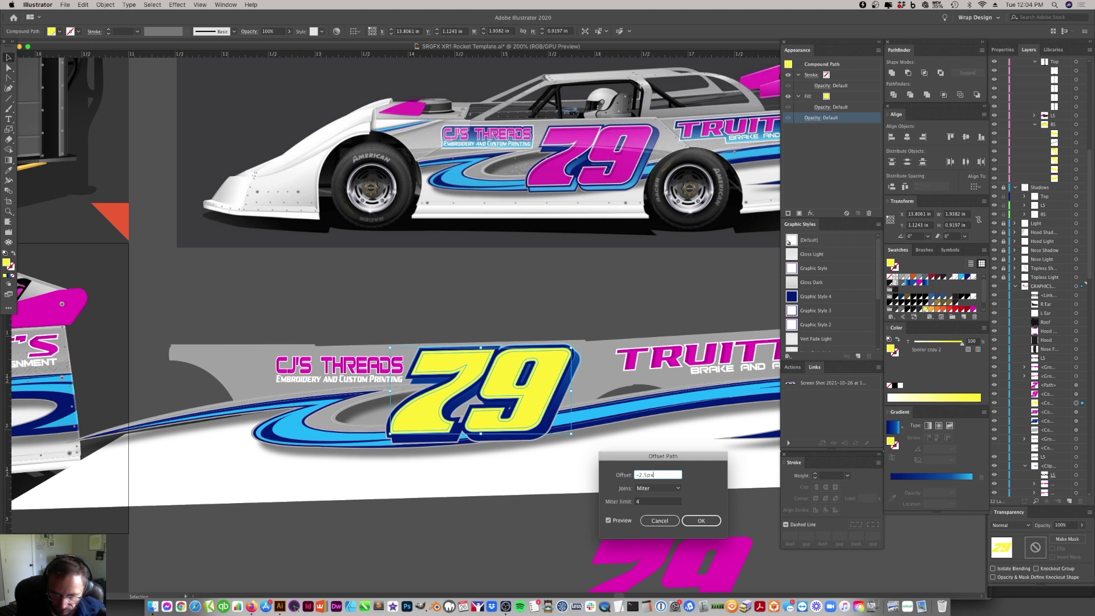
pyautogui.click(608, 520)
pyautogui.click(608, 520)
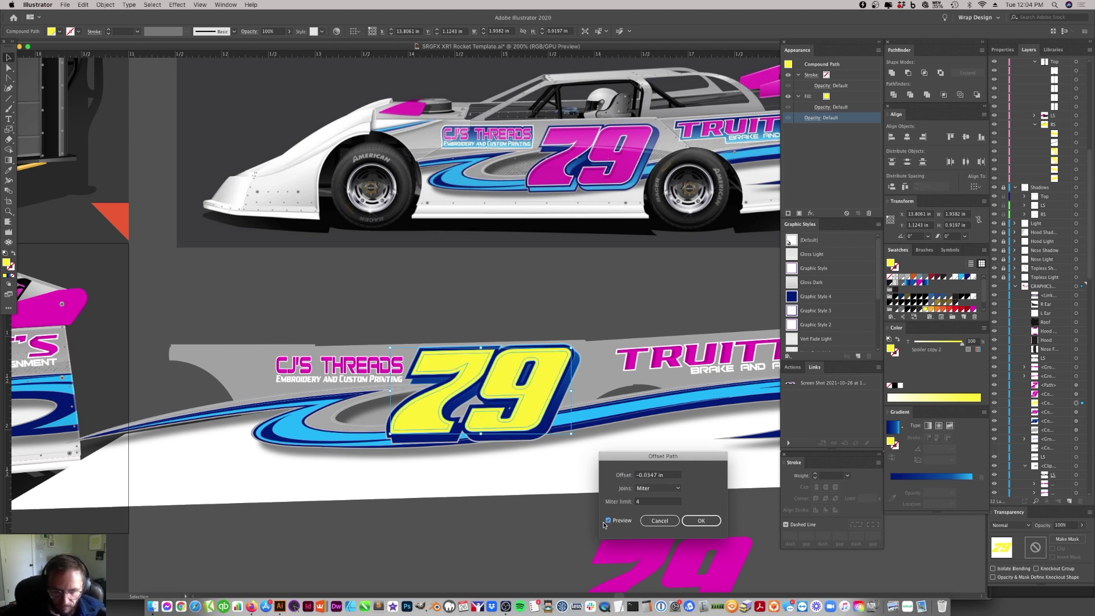
pyautogui.click(709, 522)
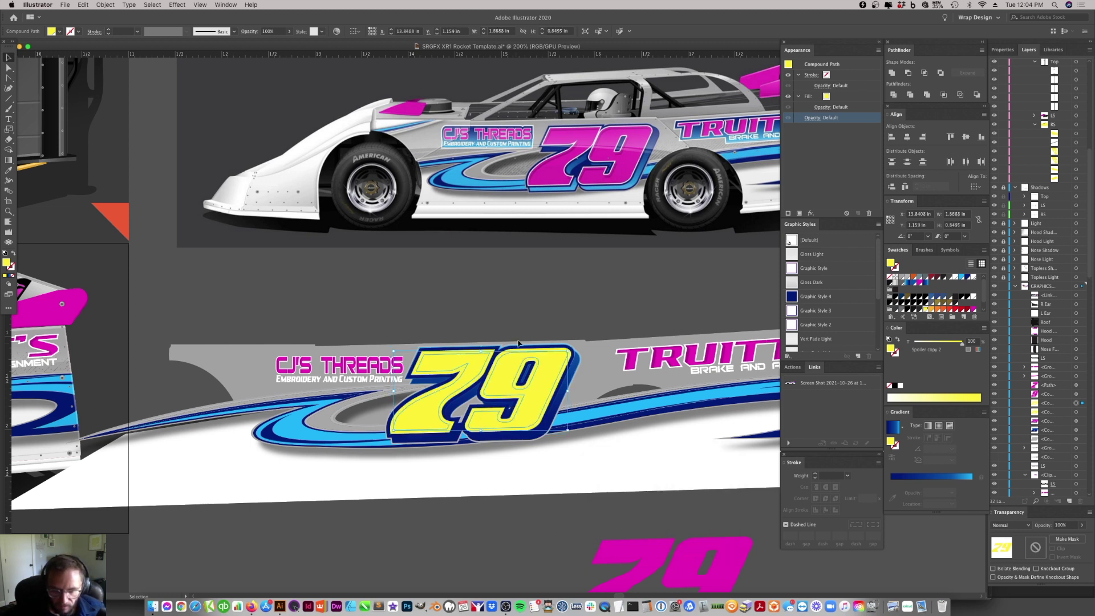
pyautogui.click(587, 338)
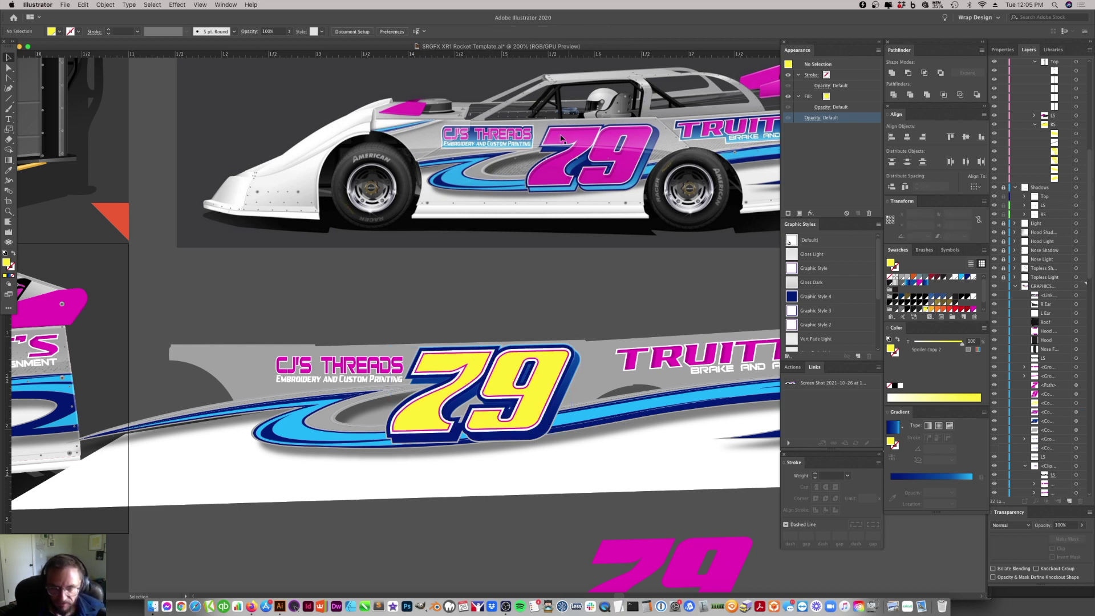
# - Duplicate the inset yellow 79, offsetting the copy about 0.02 in down and to the right
pyautogui.click(439, 365)
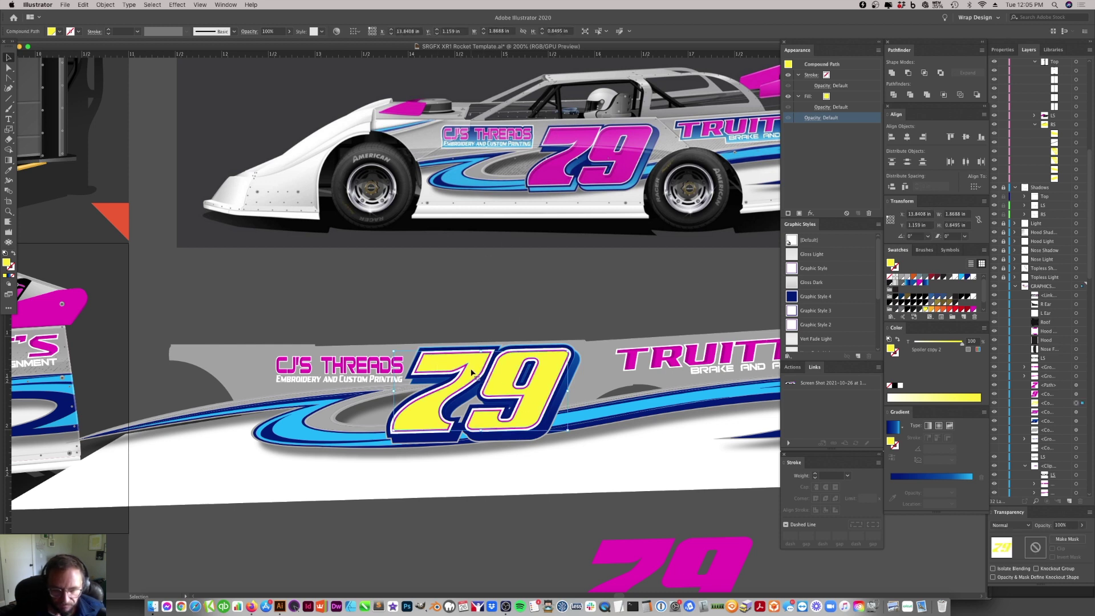
pyautogui.moveTo(472, 373); pyautogui.dragTo(474, 376)
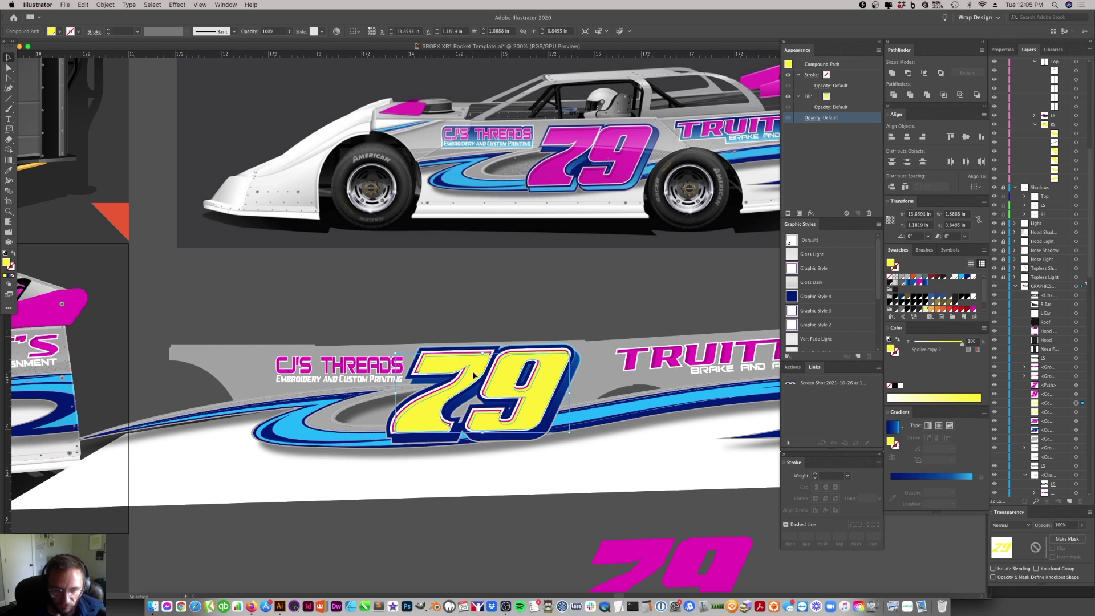
# - Try subtracting the offset yellow copy from the original yellow 79, leaving only a thin sliver along its edges
pyautogui.keyDown('shift'); pyautogui.click(467, 357); pyautogui.keyUp('shift')
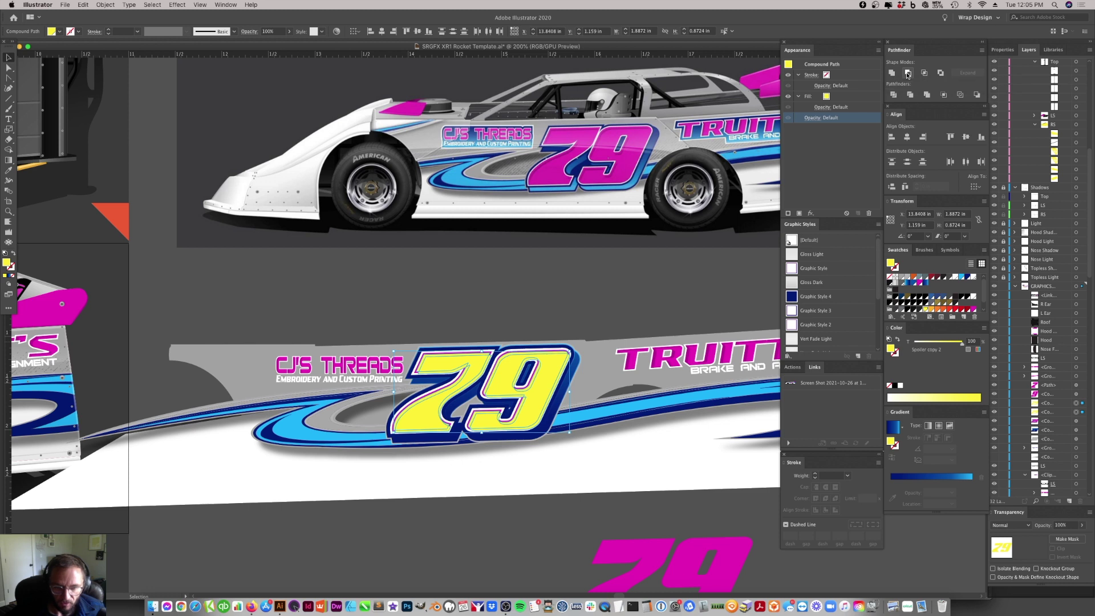
pyautogui.click(908, 75)
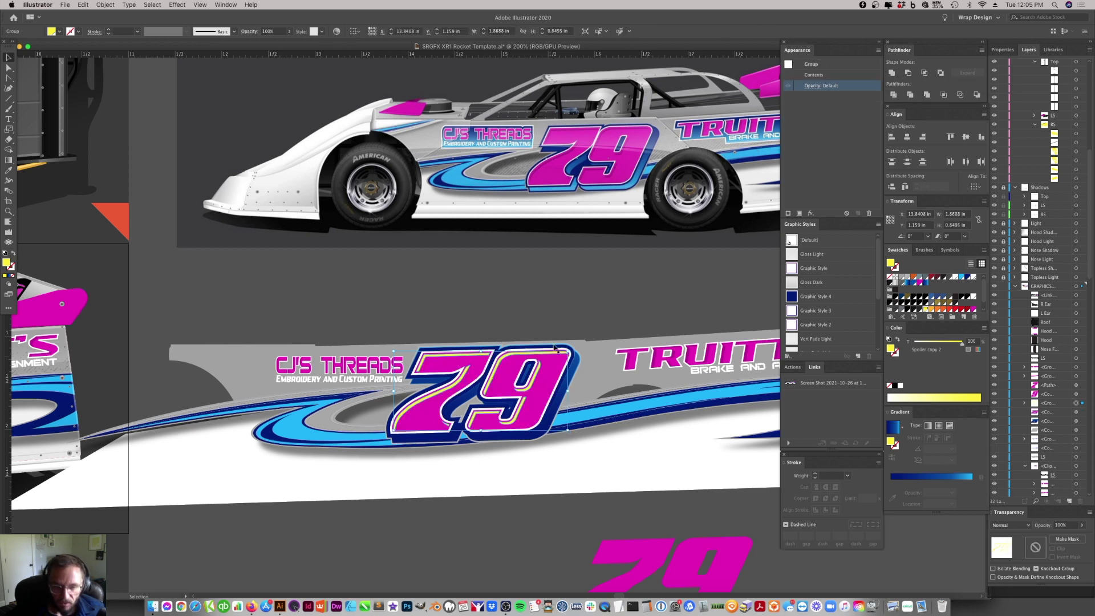
pyautogui.click(542, 346)
pyautogui.click(544, 365)
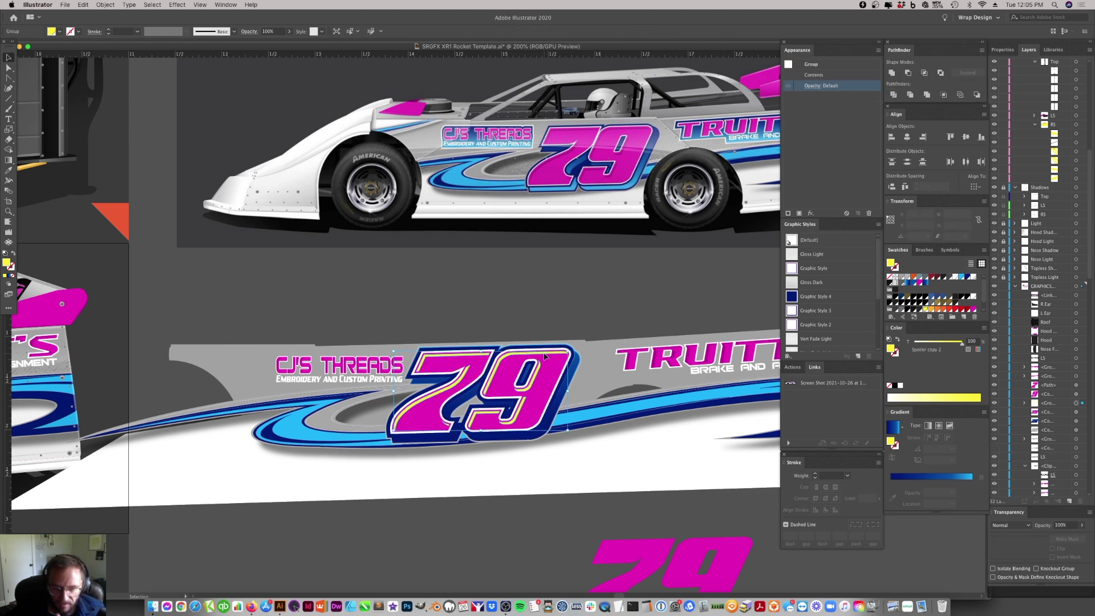
pyautogui.click(982, 51)
pyautogui.click(1027, 88)
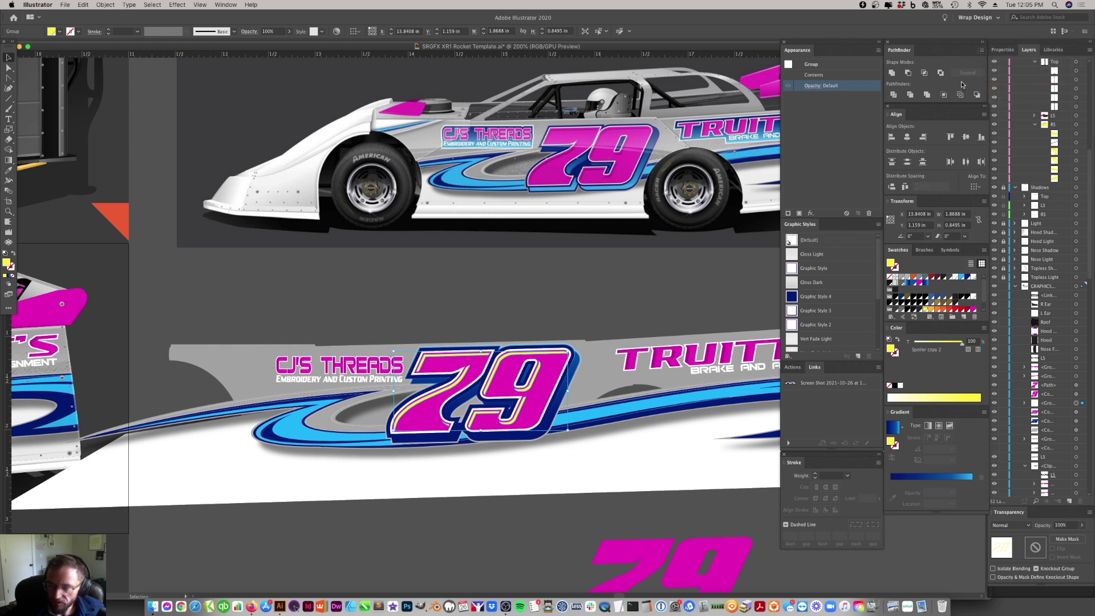
pyautogui.click(531, 286)
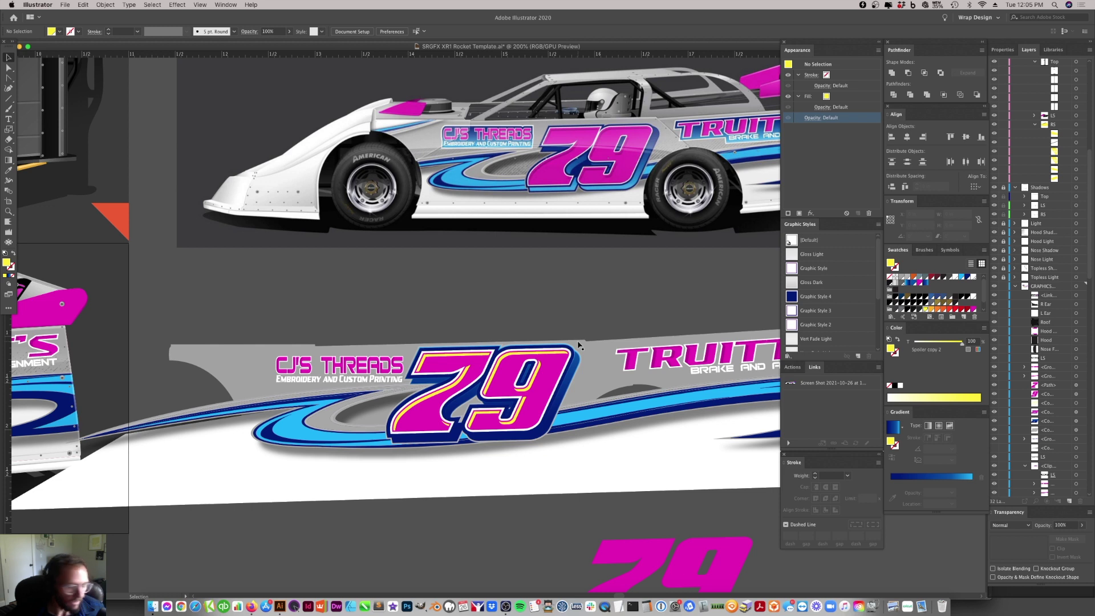
# - Try the yellow sliver as a compound path and compound shape, inspect it up close and undo back through the subtraction
pyautogui.click(495, 381)
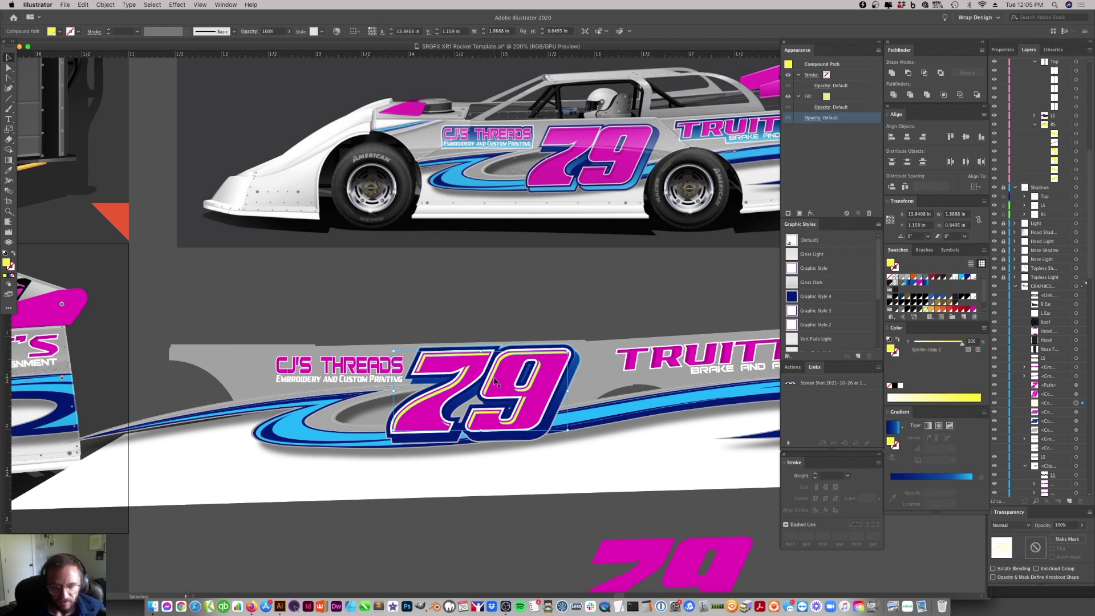
pyautogui.click(526, 321)
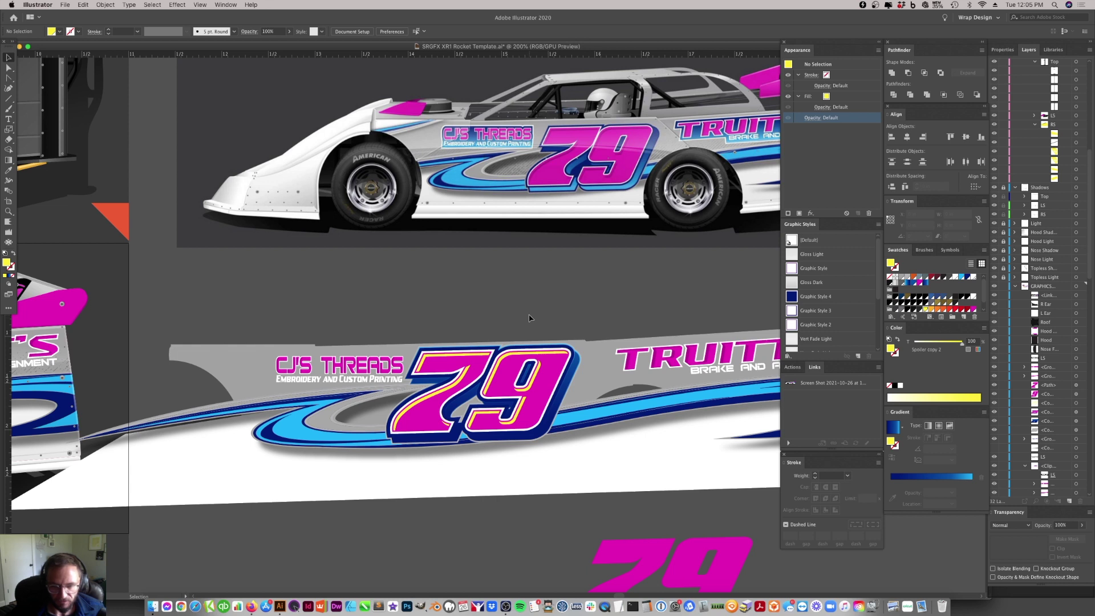
pyautogui.click(496, 380)
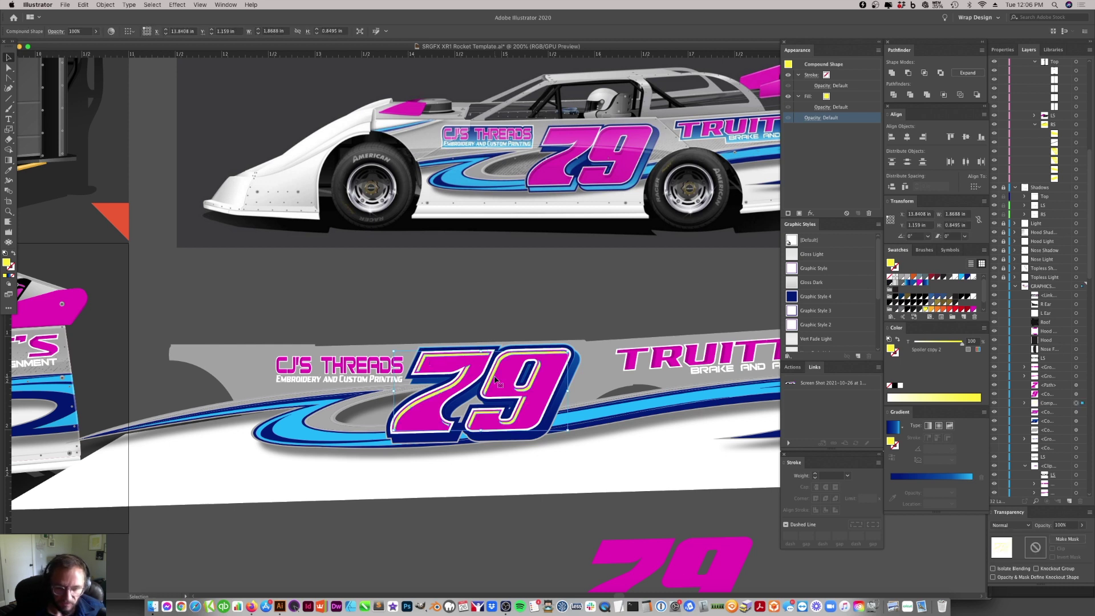
pyautogui.press('v')
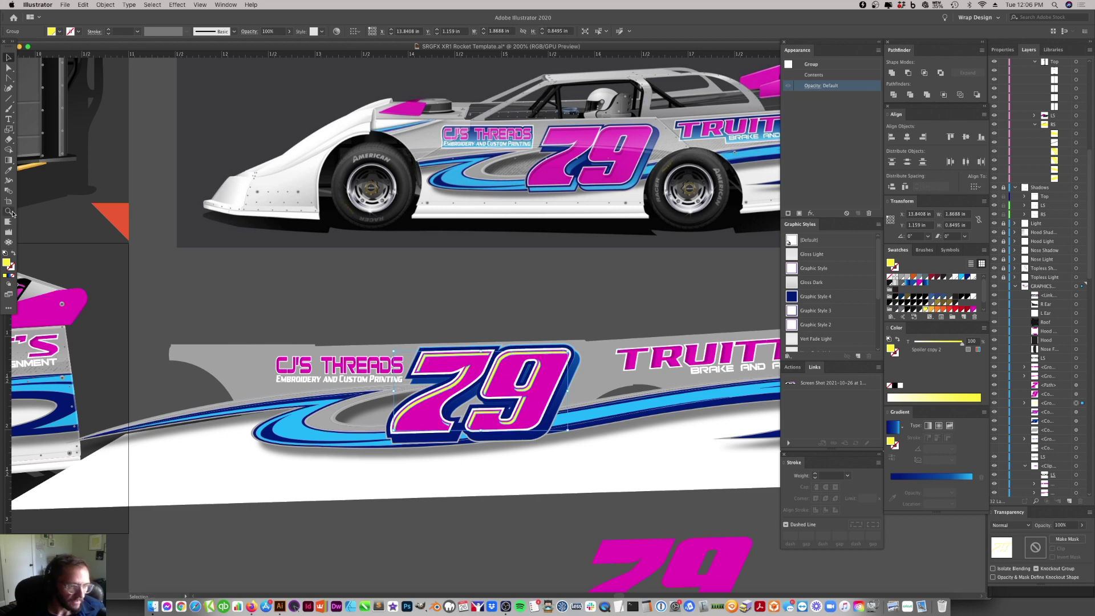
pyautogui.click(9, 211)
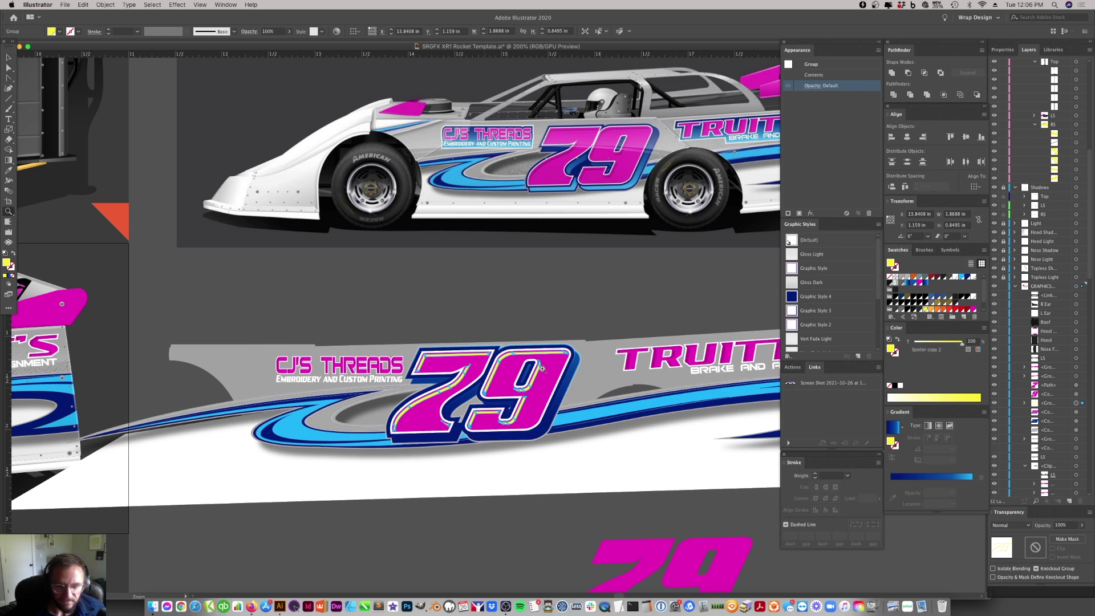
pyautogui.click(488, 347)
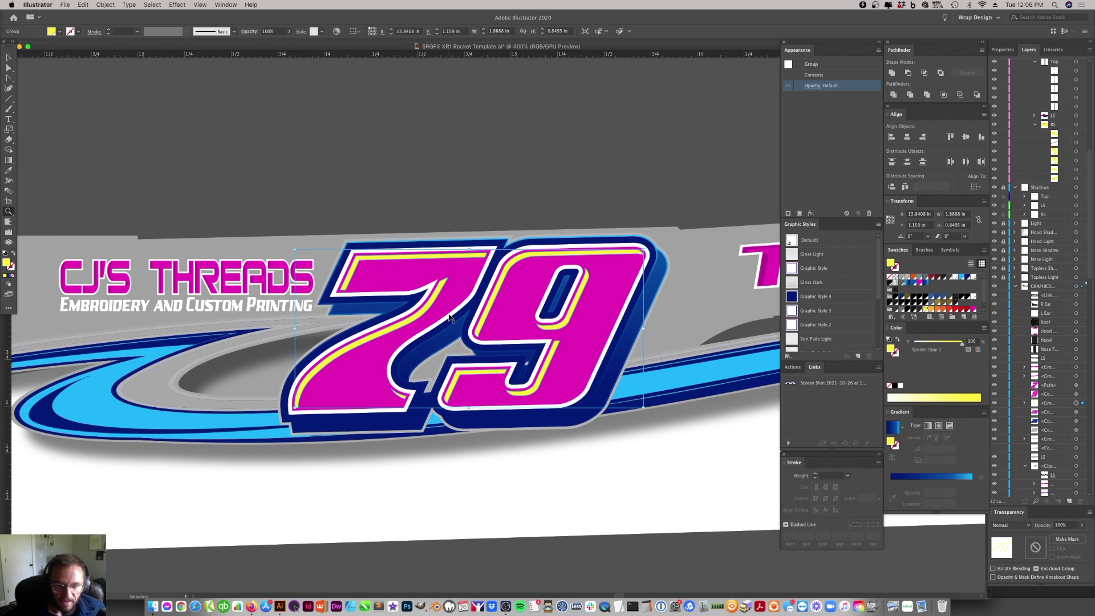
pyautogui.press('super+z')
# - Nudge the offset yellow copy slightly left and up to X 13.8522 in, Y 1.175 in
pyautogui.click(9, 58)
pyautogui.click(507, 311)
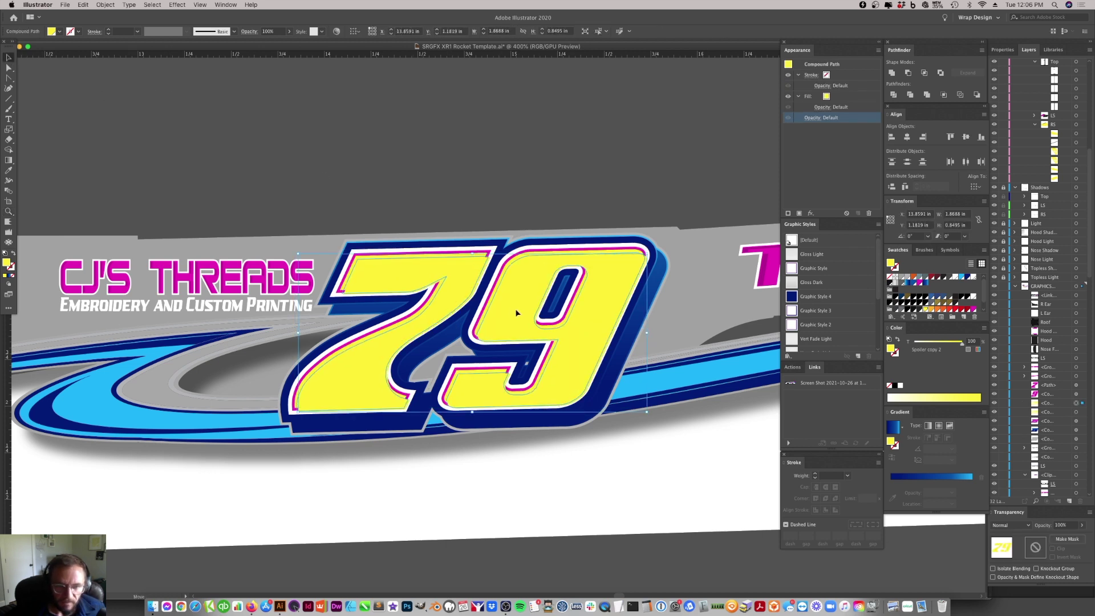
pyautogui.press('Left')
pyautogui.press('Up')
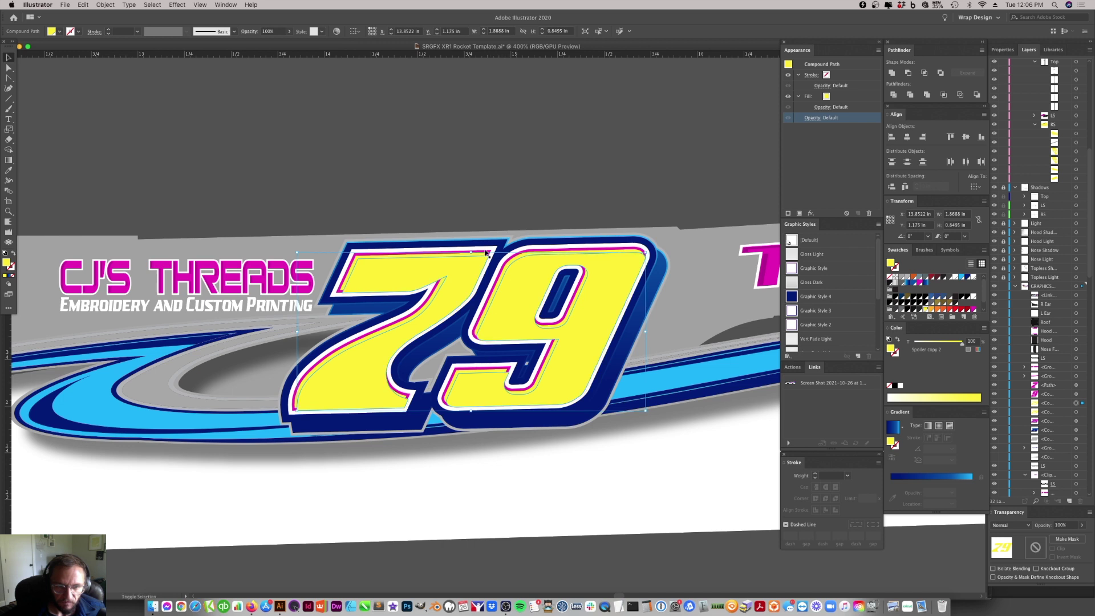
# - Subtract the nudged copy from the original yellow 79 and make the remaining sliver a compound shape
pyautogui.keyDown('shift'); pyautogui.click(477, 256); pyautogui.keyUp('shift')
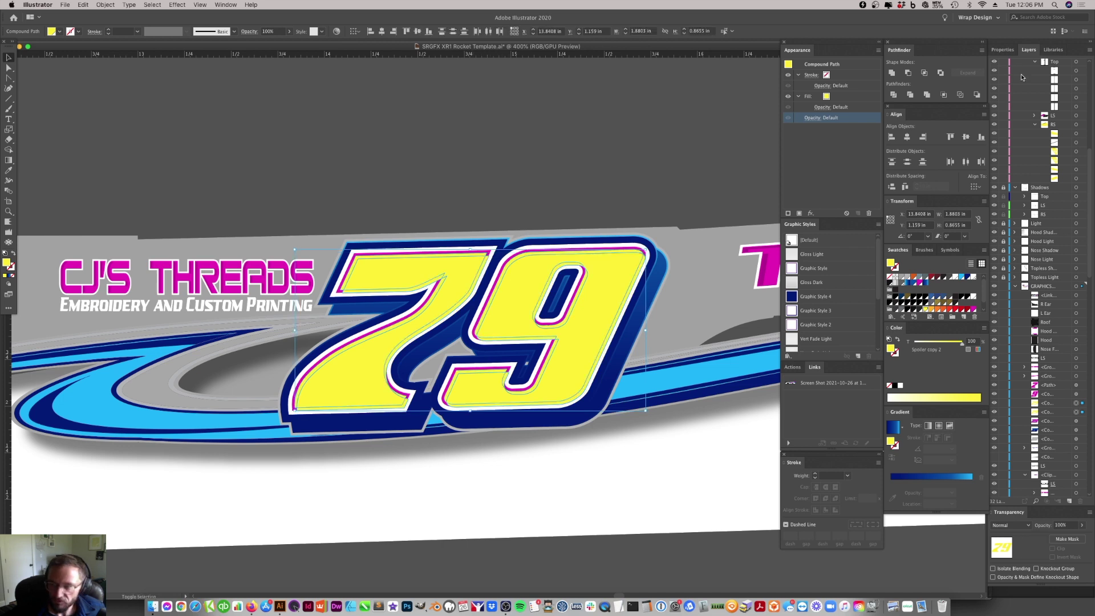
pyautogui.click(908, 73)
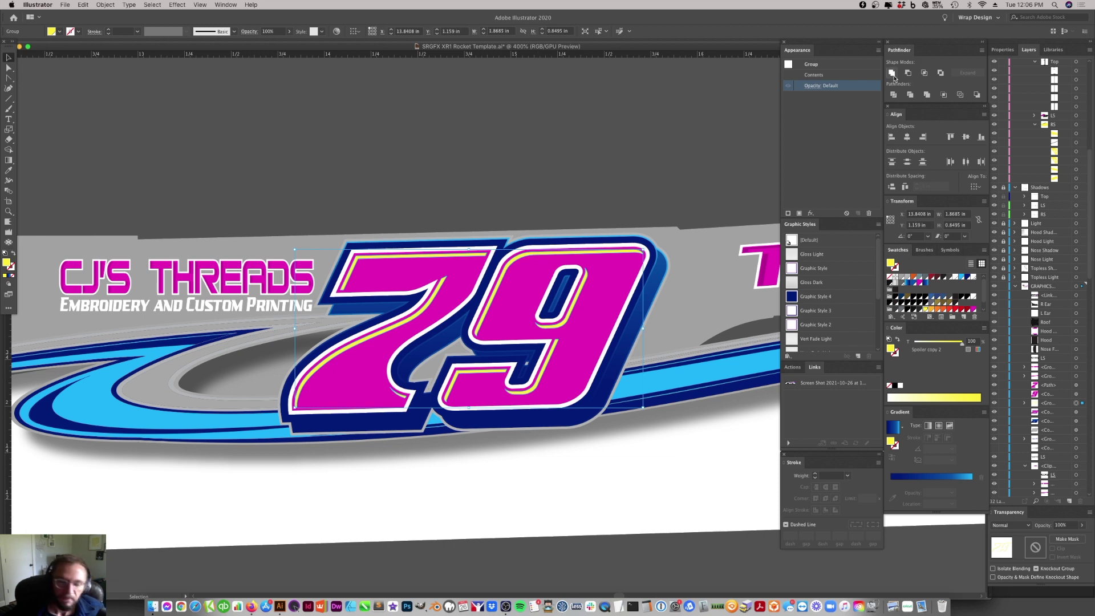
pyautogui.click(982, 50)
pyautogui.click(646, 148)
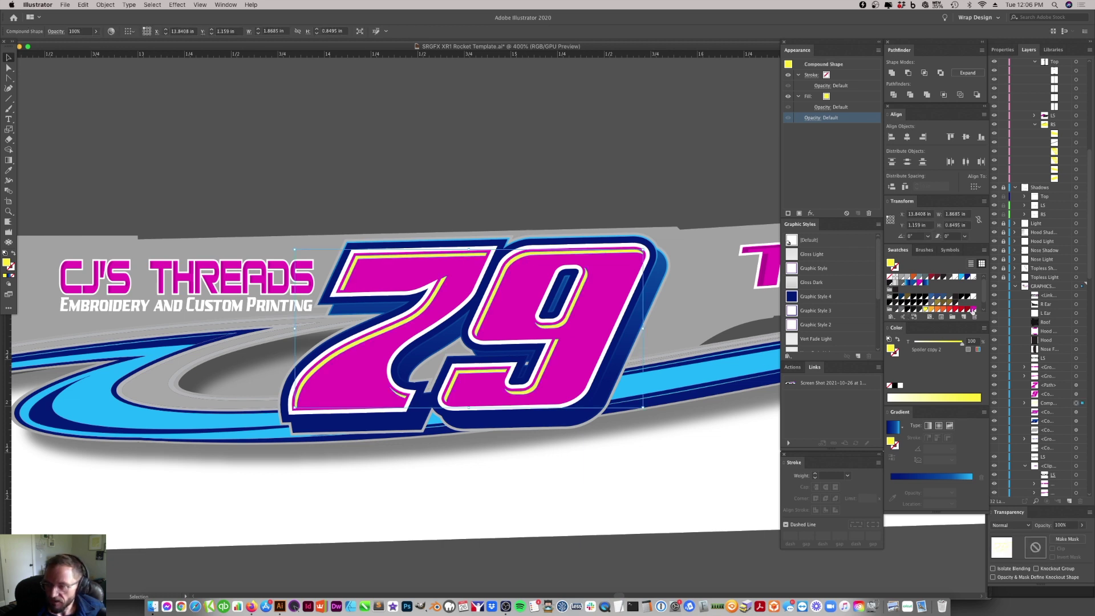
# - Fill the sliver compound shape with the dark magenta swatch, check it deselected and reselect it
pyautogui.scroll(-1, 987, 298)
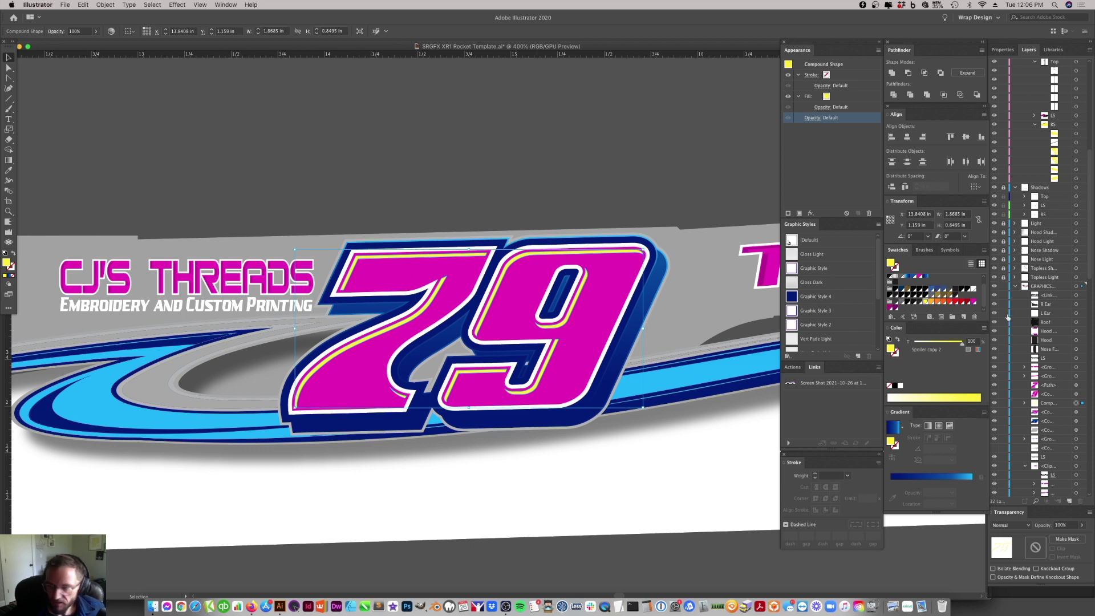
pyautogui.click(890, 308)
pyautogui.click(442, 357)
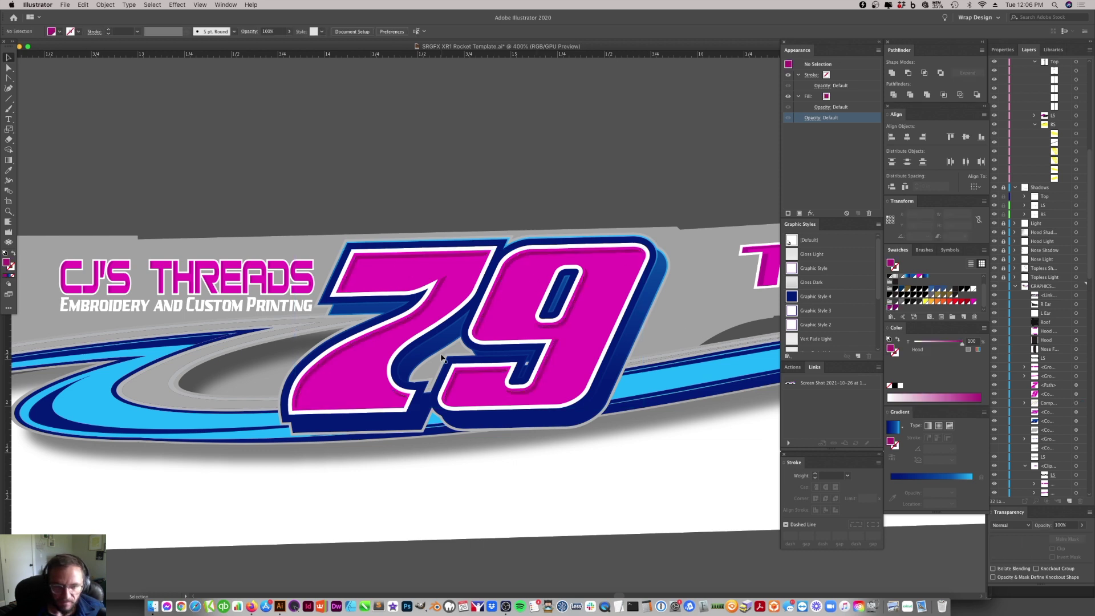
pyautogui.click(561, 330)
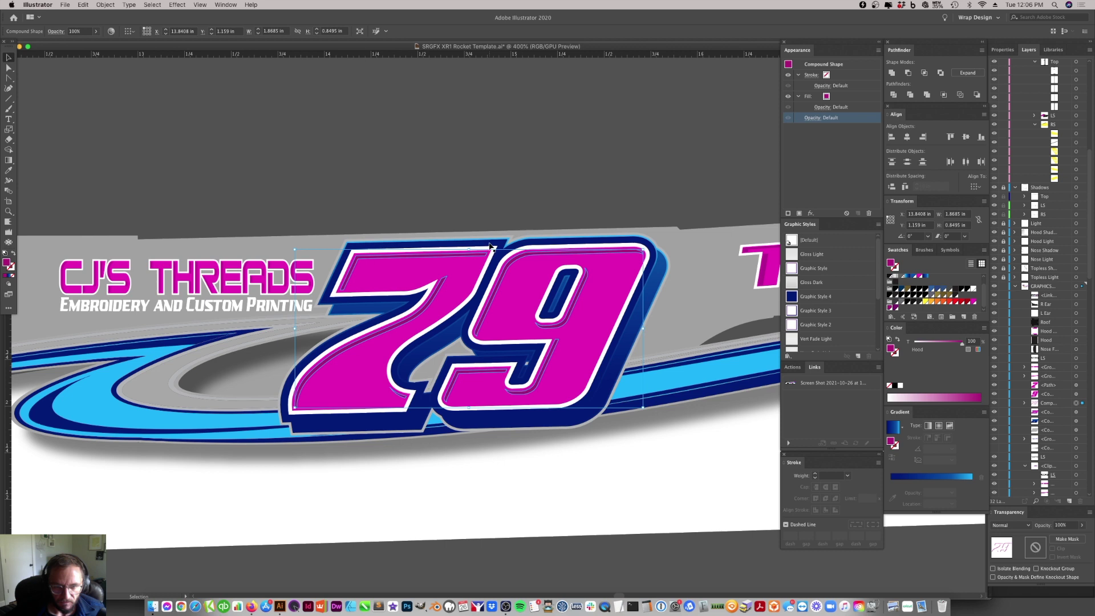
pyautogui.click(501, 244)
pyautogui.click(479, 257)
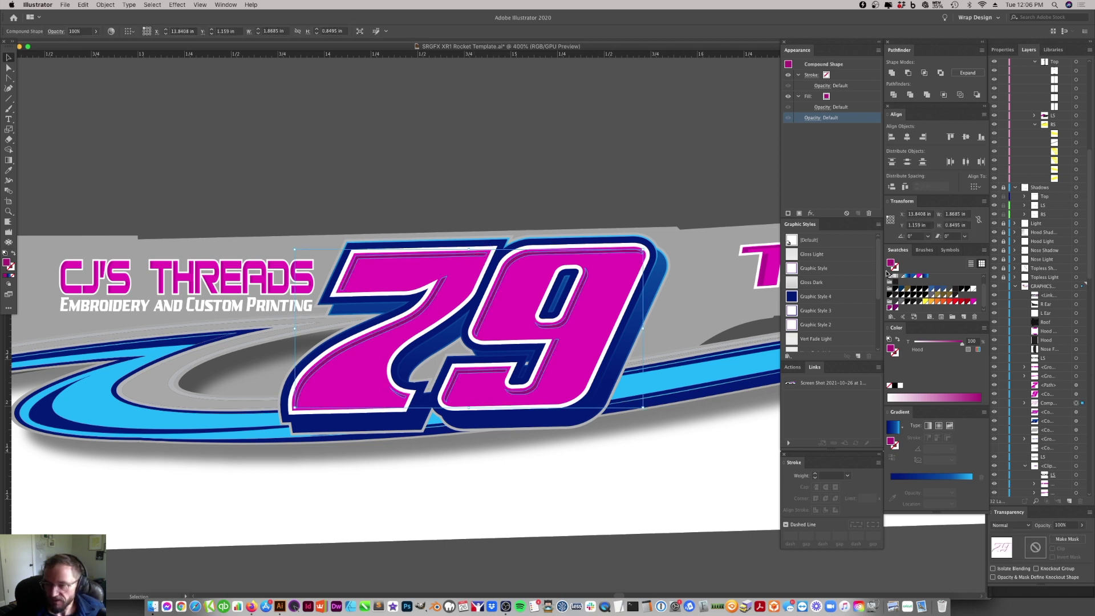
# - Give the sliver a linear gradient from dark magenta to bright magenta, removing the blue color stops
pyautogui.click(916, 477)
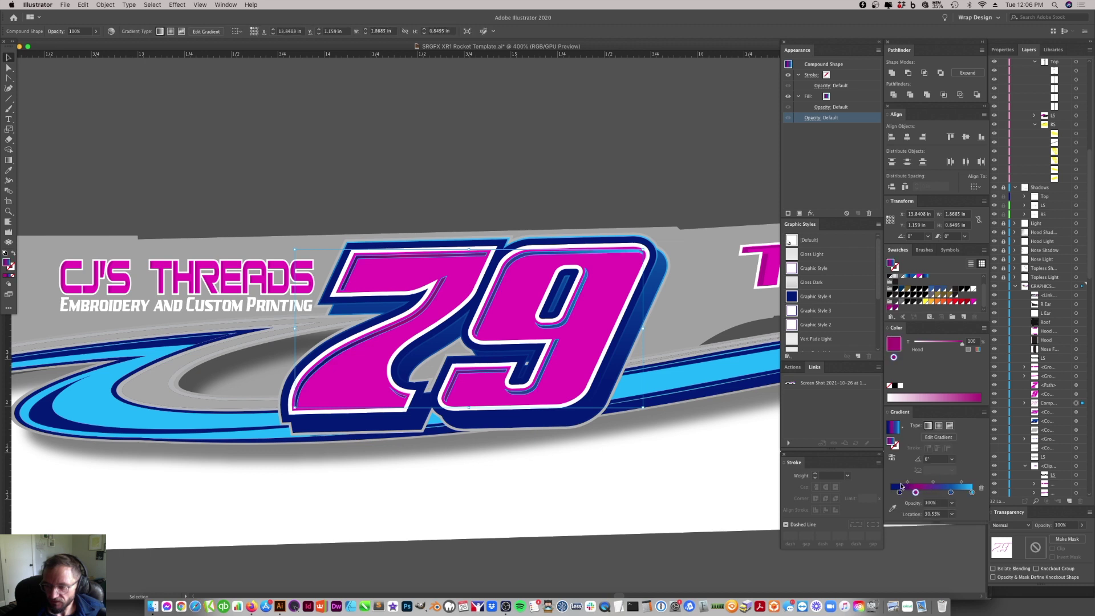
pyautogui.moveTo(899, 492); pyautogui.dragTo(907, 433)
pyautogui.moveTo(973, 301); pyautogui.dragTo(951, 530)
pyautogui.moveTo(972, 492); pyautogui.dragTo(969, 530)
pyautogui.moveTo(940, 493); pyautogui.dragTo(878, 495)
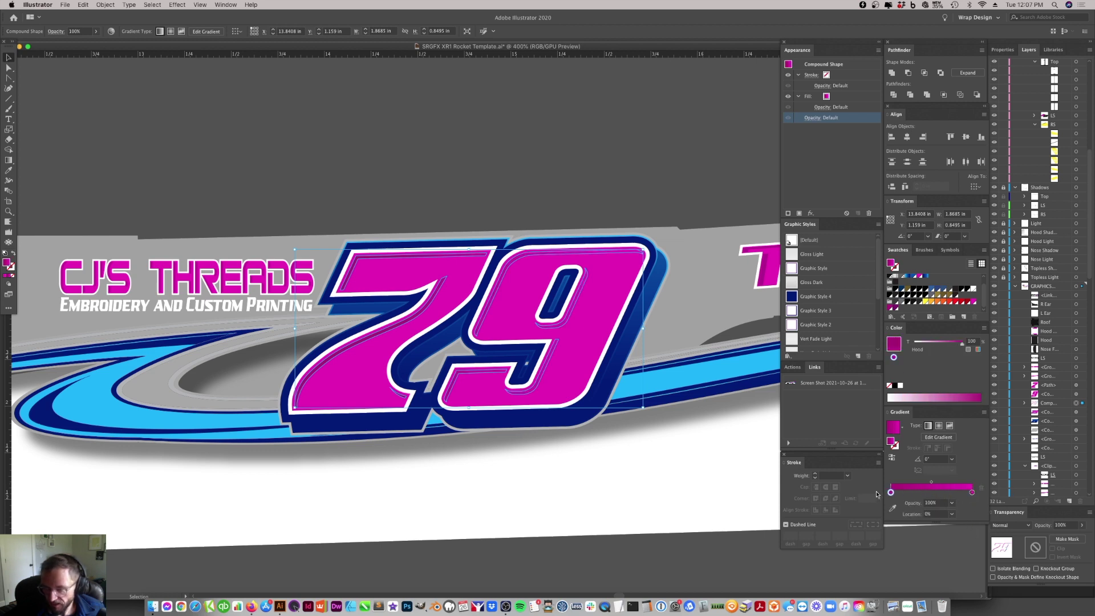
# - Set the sliver's gradient angle to 90° and check it deselected
pyautogui.click(928, 459)
pyautogui.write('90')
pyautogui.press('Return')
pyautogui.click(515, 178)
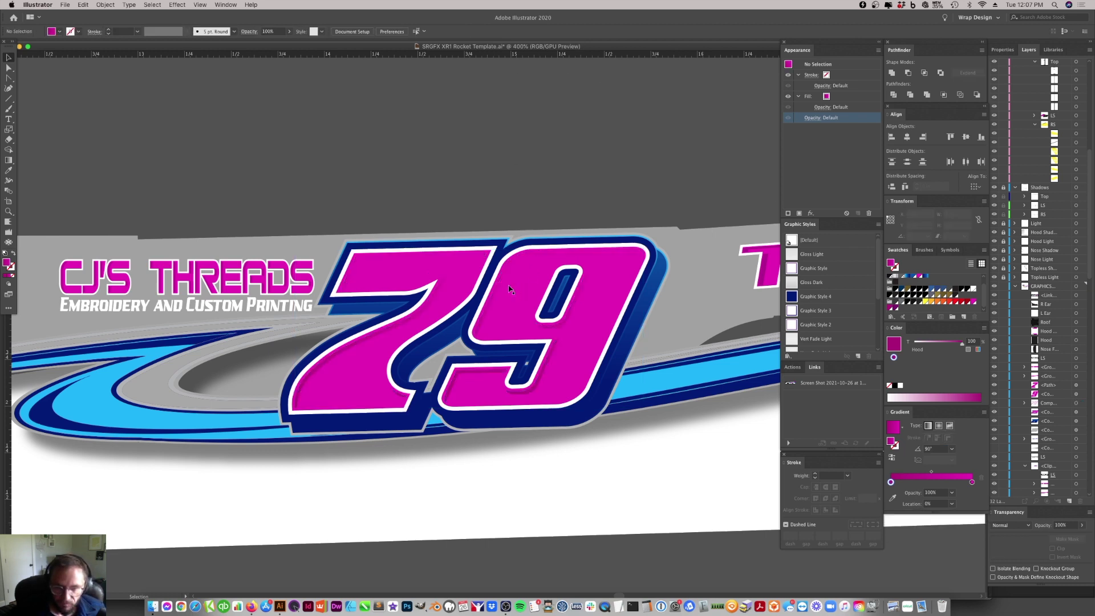
# - Set the sliver's magenta gradient angle to -90° and inspect the shading across both digits
pyautogui.click(557, 353)
pyautogui.click(935, 460)
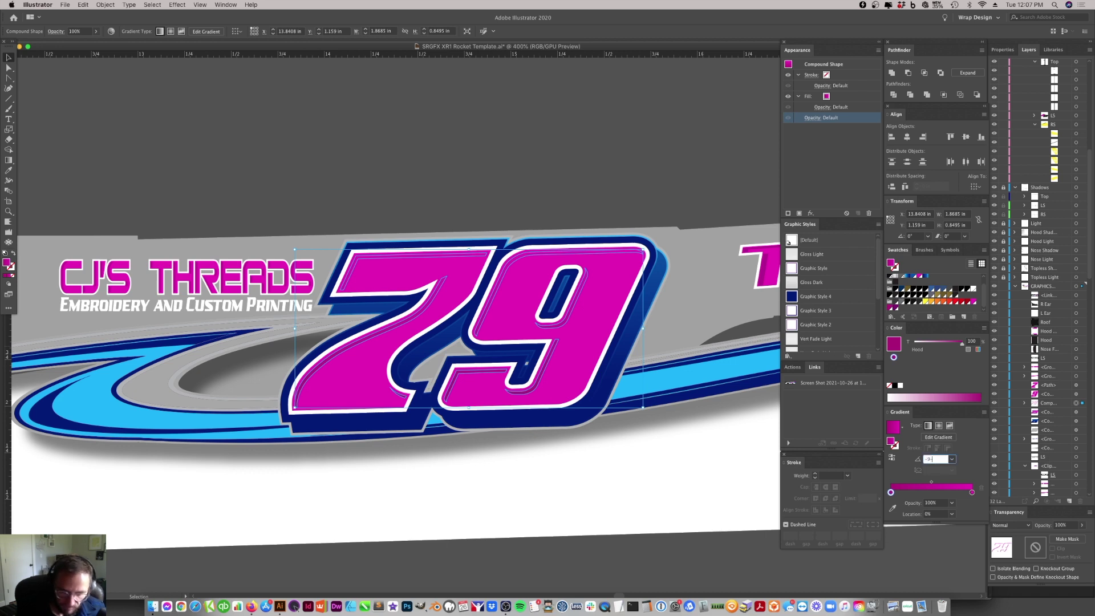
pyautogui.press('Return')
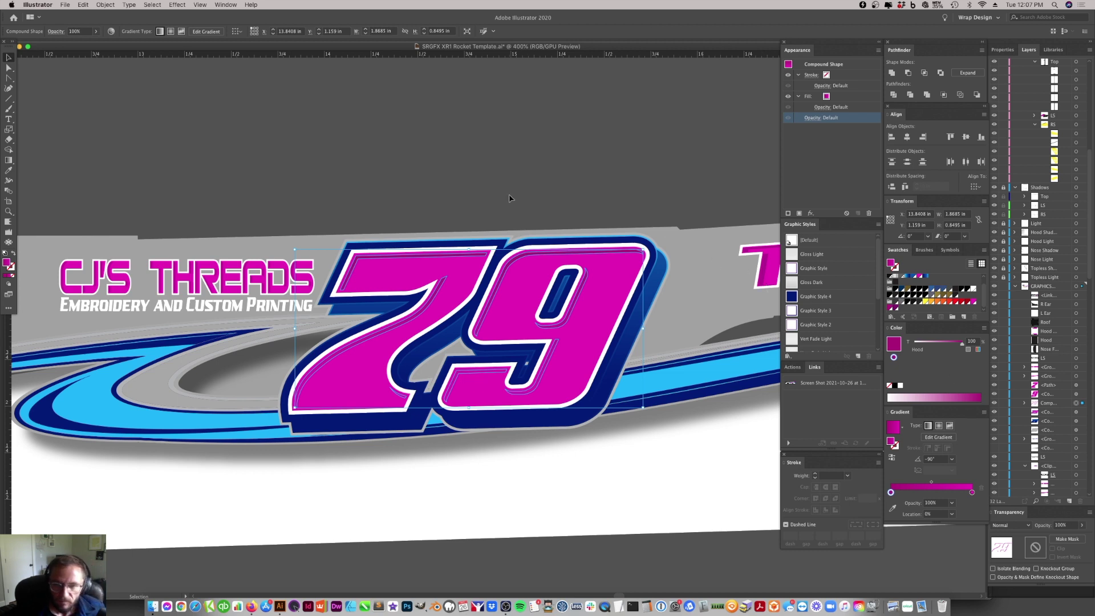
pyautogui.click(399, 208)
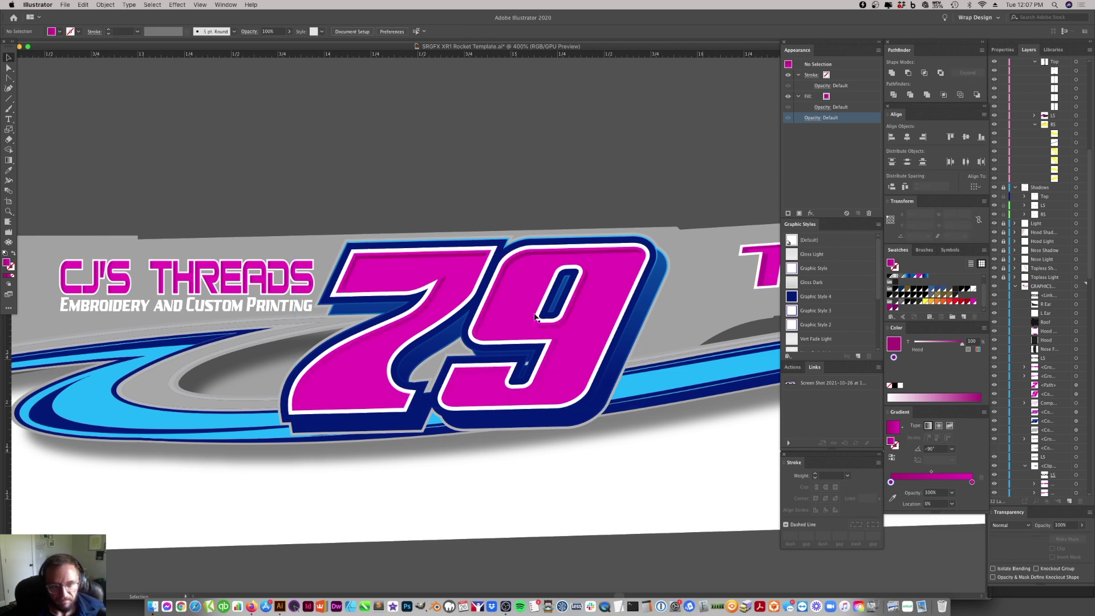
pyautogui.click(367, 260)
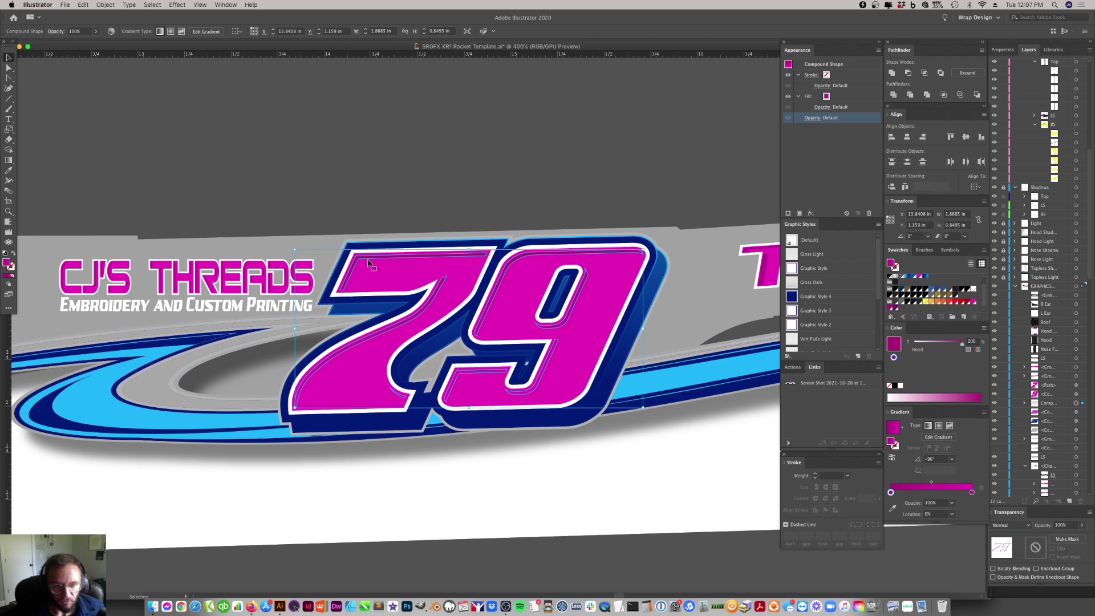
pyautogui.click(552, 168)
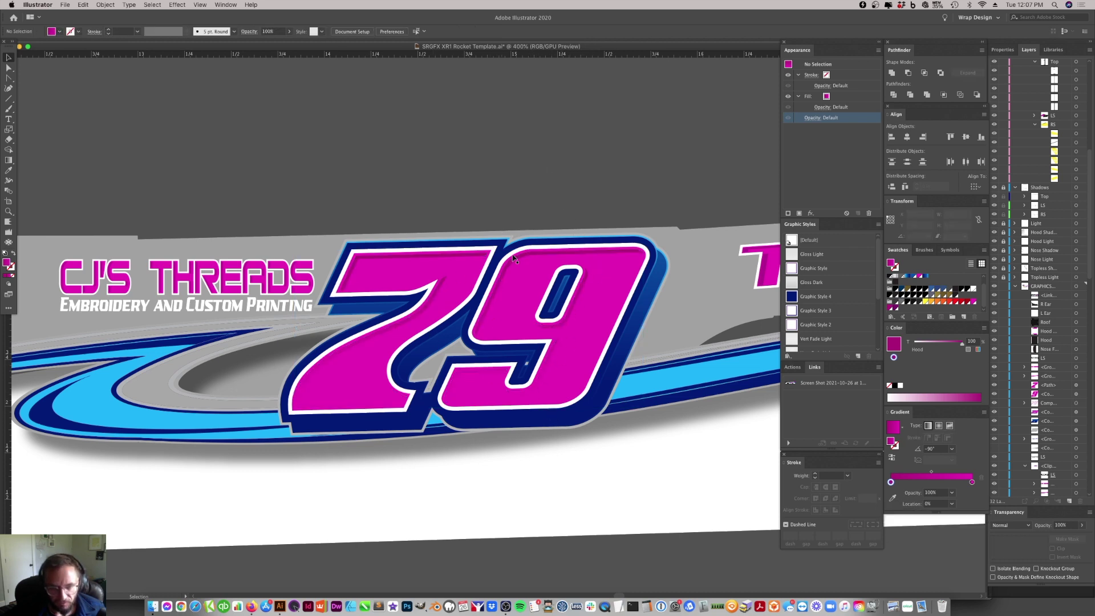
# - Try the gradient's bright magenta stop at 66.27%, check the look and move the stop back to the end
pyautogui.click(646, 308)
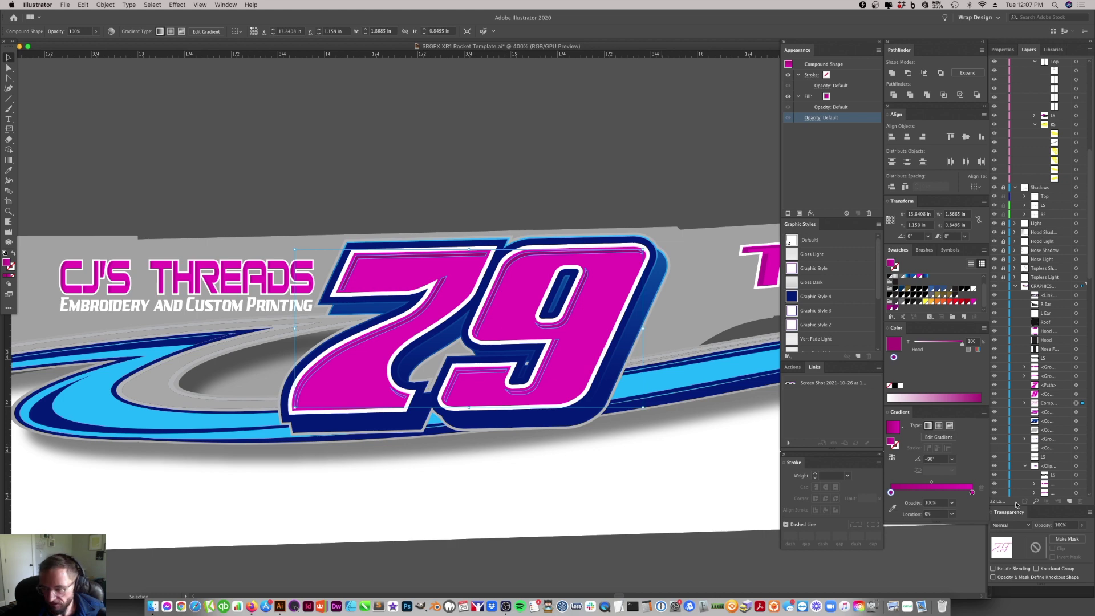
pyautogui.moveTo(973, 492); pyautogui.dragTo(945, 494)
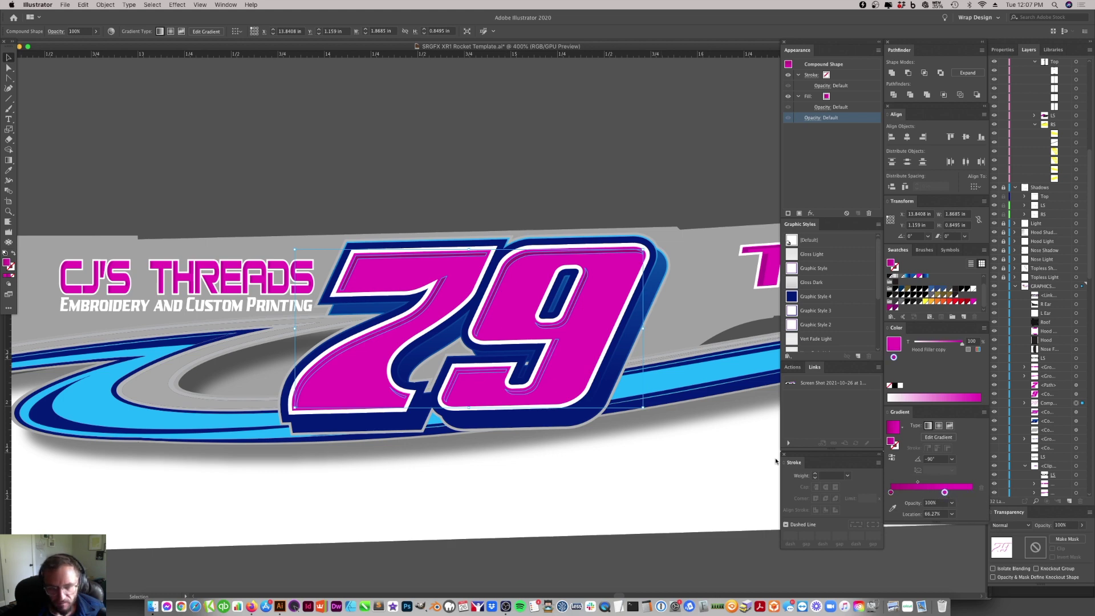
pyautogui.press('super+shift+a')
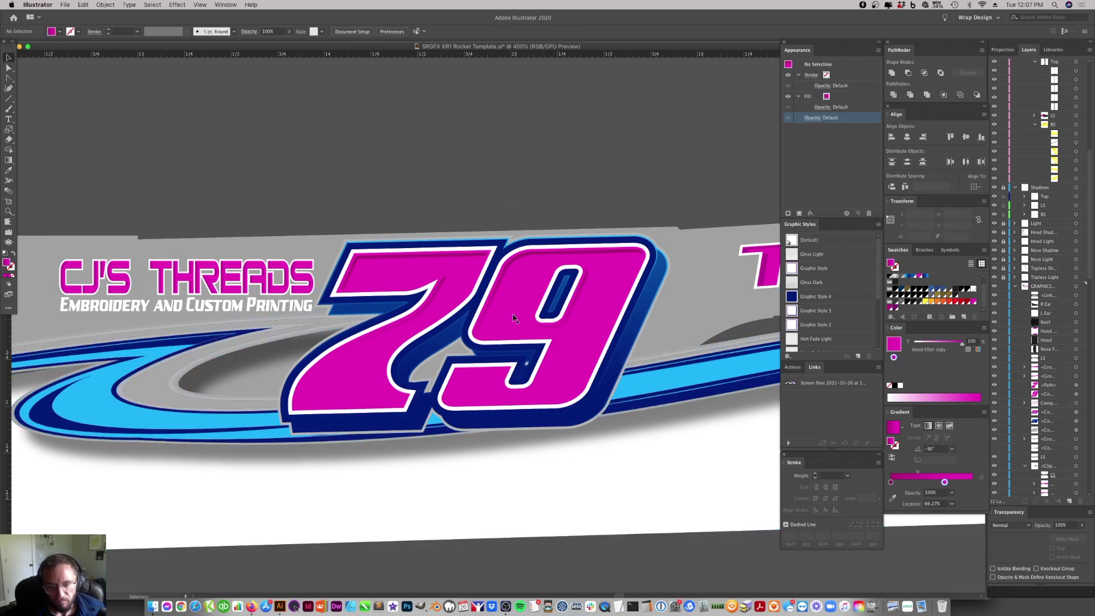
pyautogui.click(484, 306)
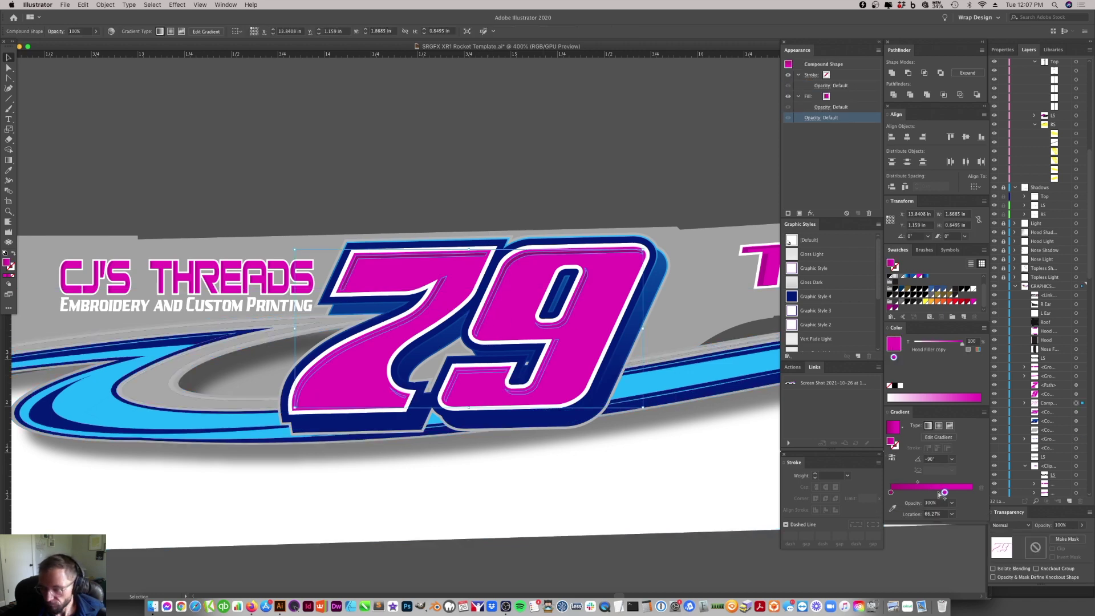
pyautogui.moveTo(946, 494); pyautogui.dragTo(993, 496)
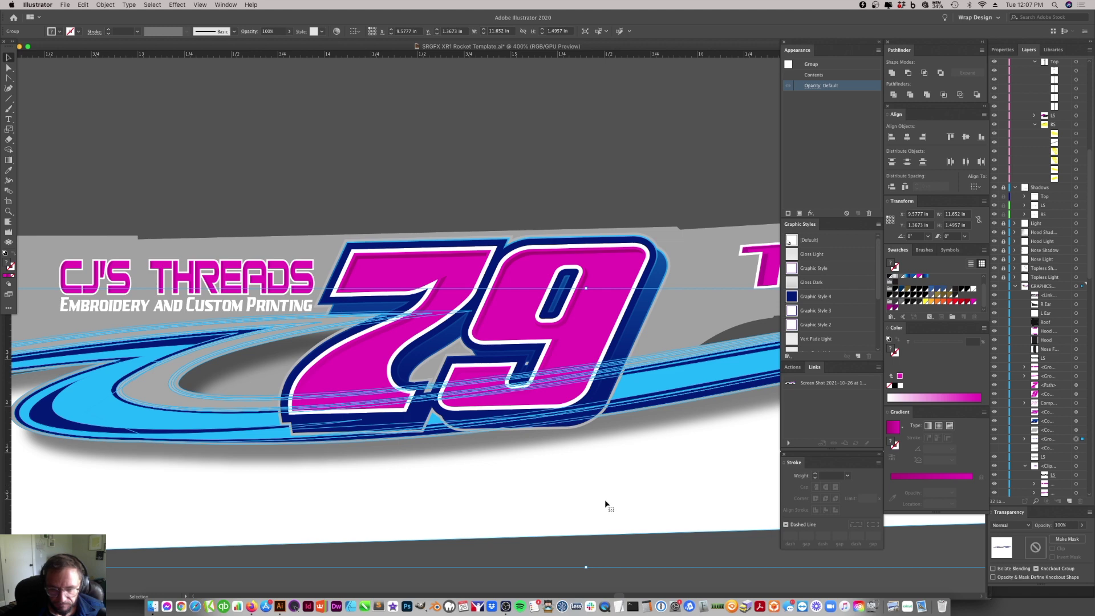
# - Select all layered pieces of the 79 on the side panel and group them into one object
pyautogui.press('super+shift+a')
pyautogui.click(577, 337)
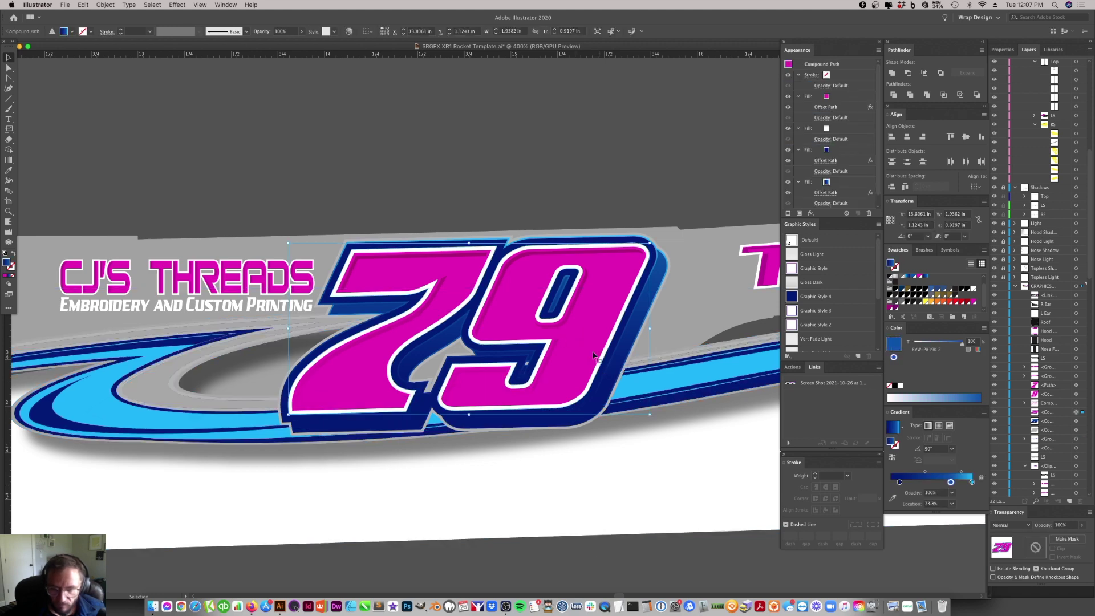
pyautogui.keyDown('shift'); pyautogui.click(613, 353); pyautogui.keyUp('shift')
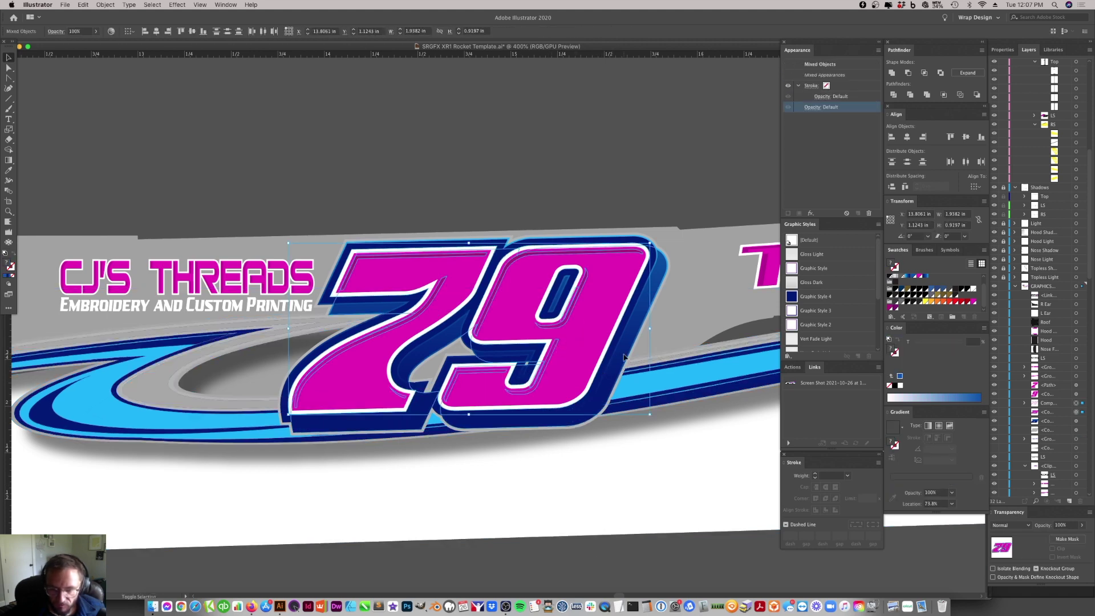
pyautogui.moveTo(623, 360); pyautogui.dragTo(628, 228)
pyautogui.press('super+z')
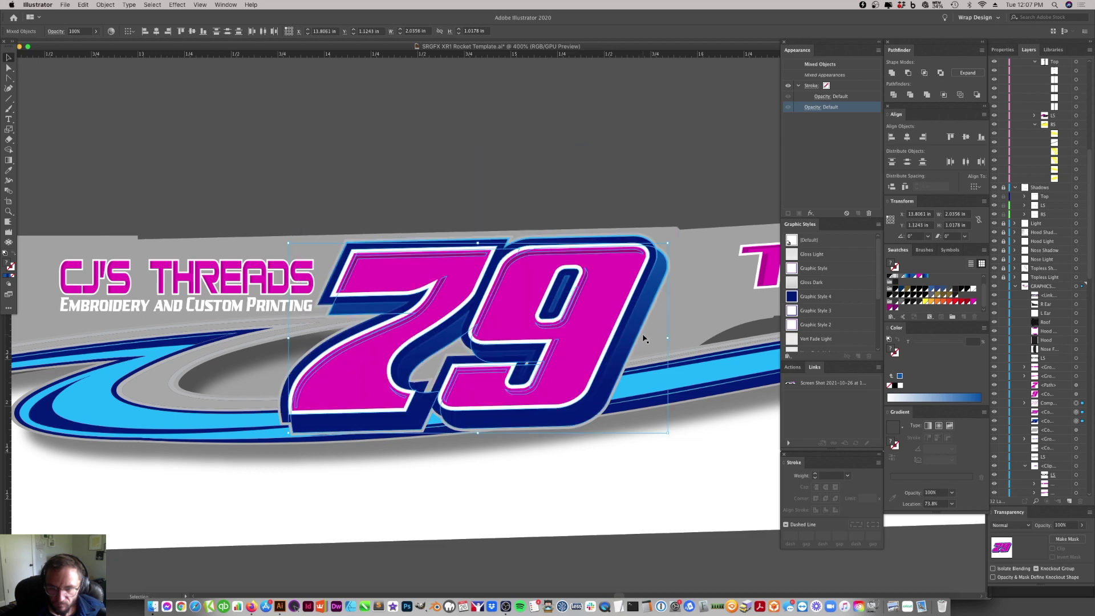
pyautogui.keyDown('shift'); pyautogui.click(642, 340); pyautogui.keyUp('shift')
pyautogui.moveTo(641, 335); pyautogui.dragTo(641, 279)
pyautogui.press('super+z')
pyautogui.press('a')
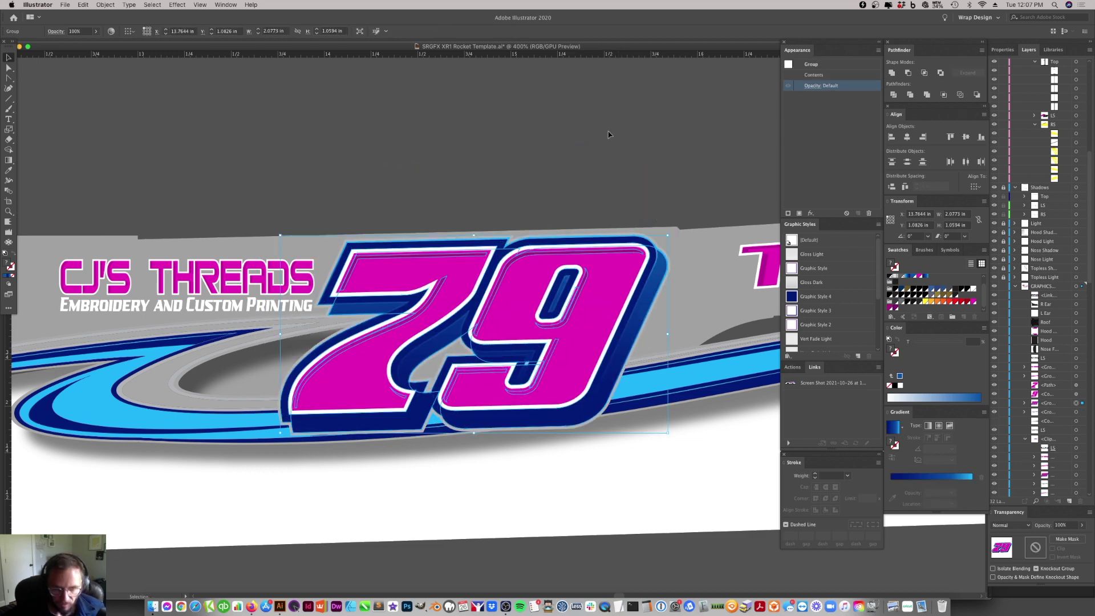
pyautogui.click(609, 134)
# - Compare the 79 on the flat side panel with its placement on the wrapped car's side view
pyautogui.press('super+minus')
pyautogui.press('super+minus')
pyautogui.press('super+minus')
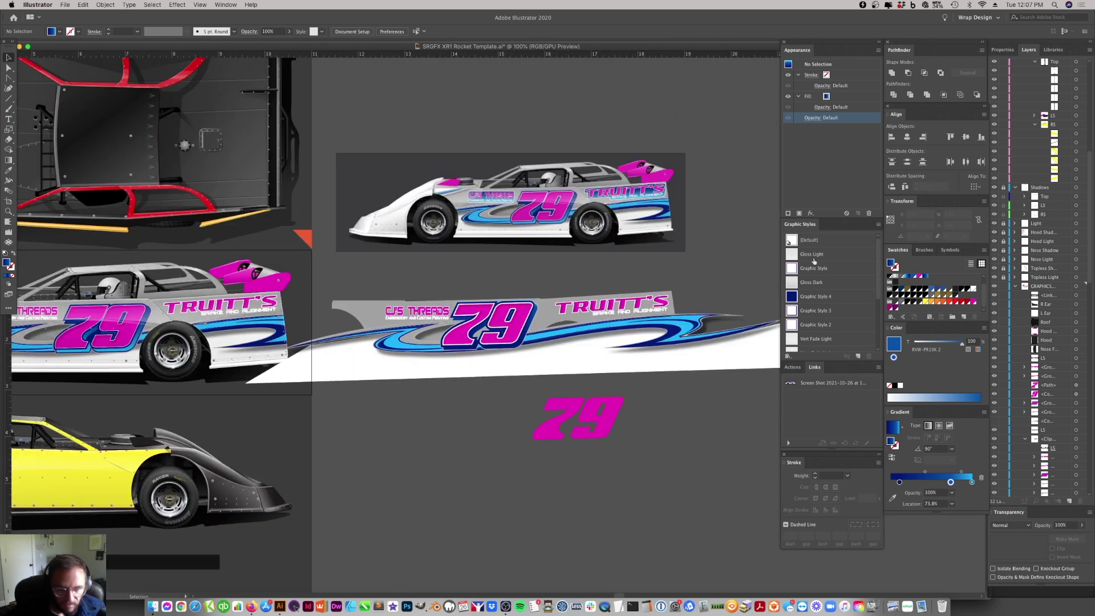
pyautogui.hscroll(-10, 537, 372)
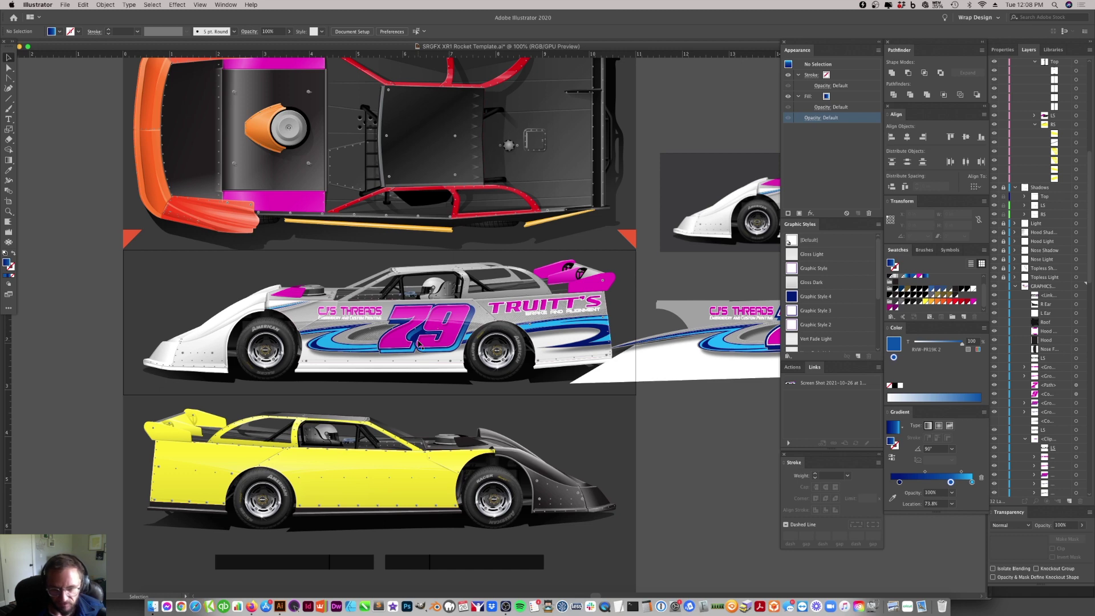
pyautogui.hscroll(6, 419, 344)
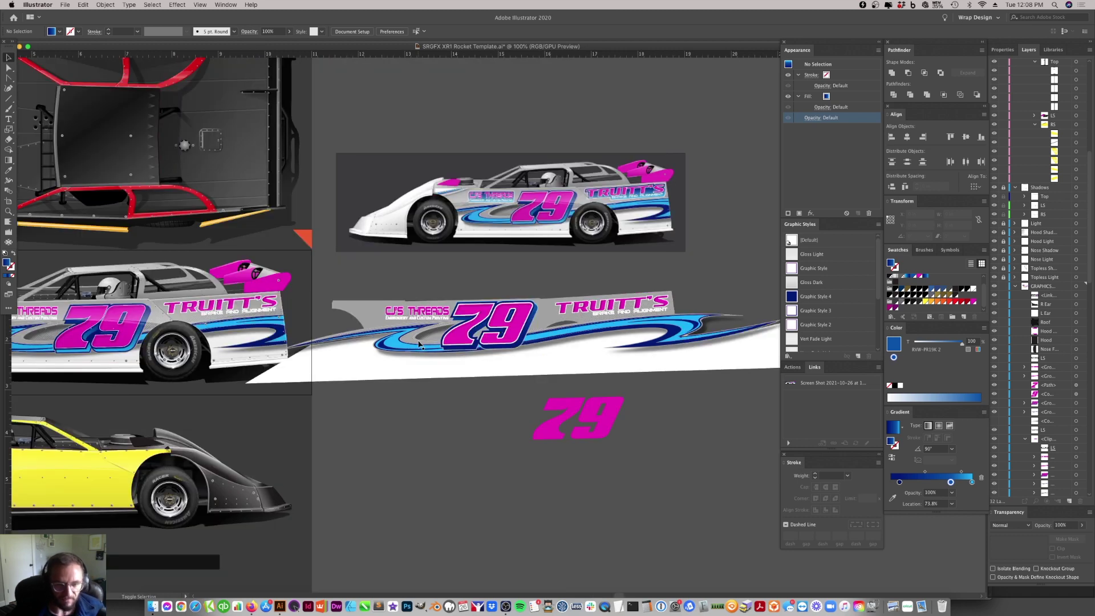
pyautogui.hscroll(-6, 420, 344)
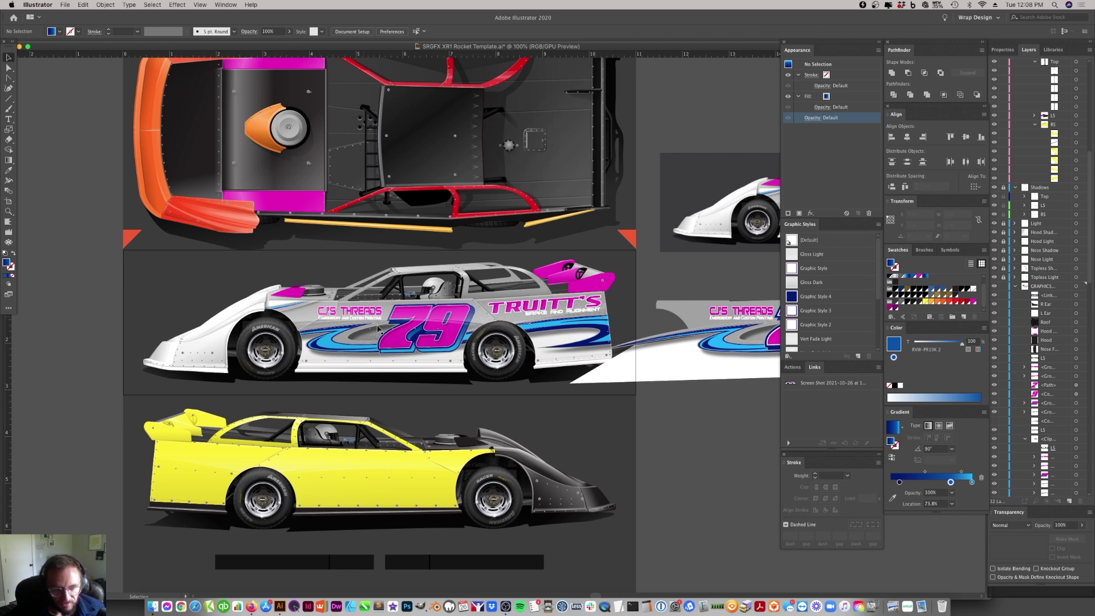
pyautogui.hscroll(10, 390, 385)
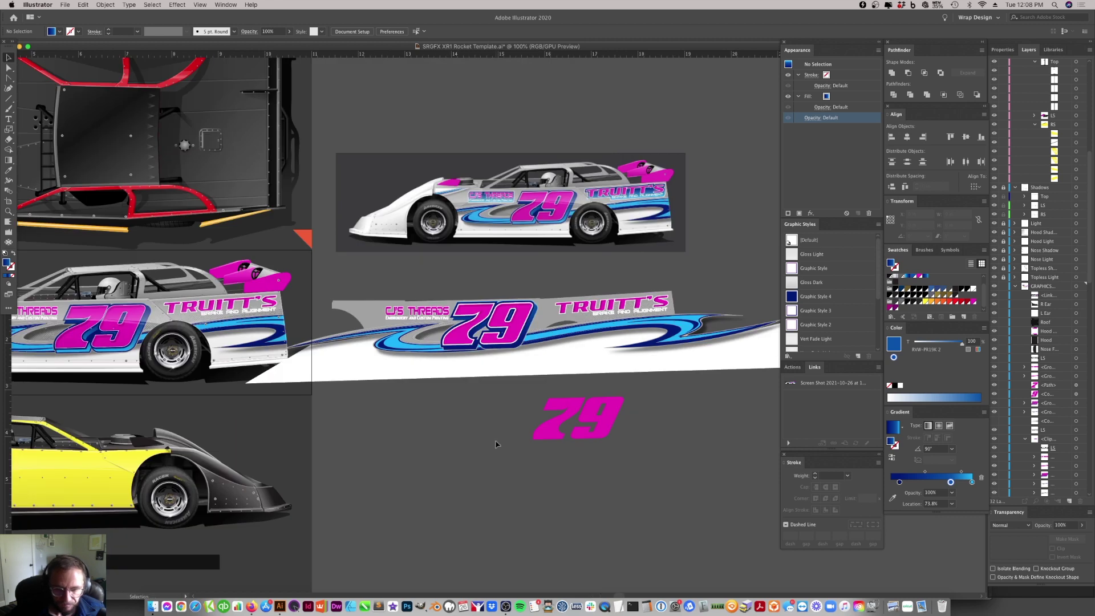
# - Scale the grouped 79 up proportionally from its lower-left corner to about 2.3 in wide
pyautogui.click(542, 327)
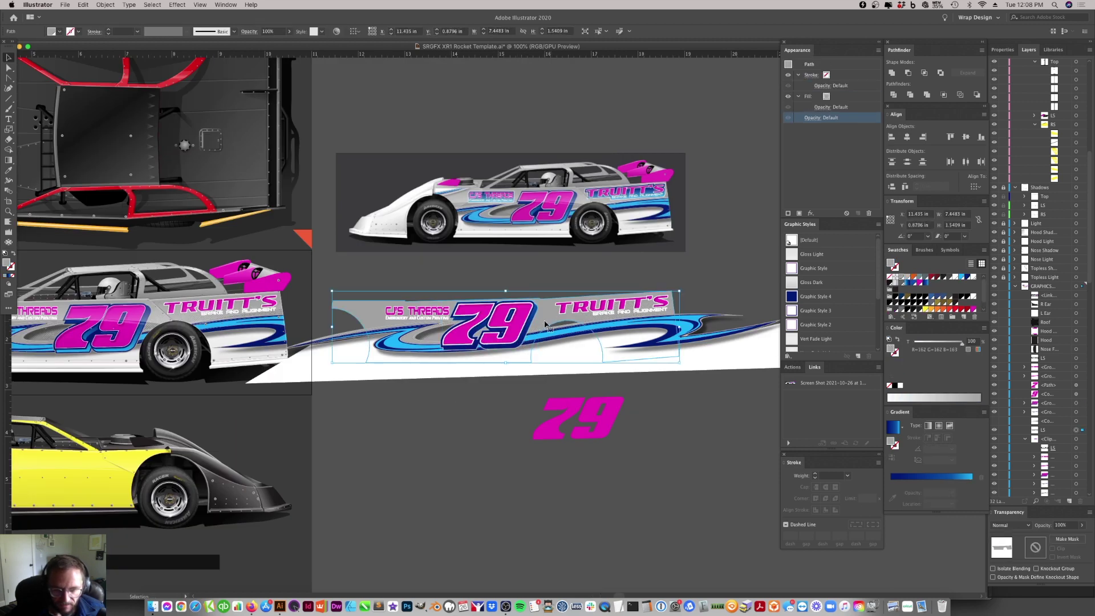
pyautogui.click(513, 332)
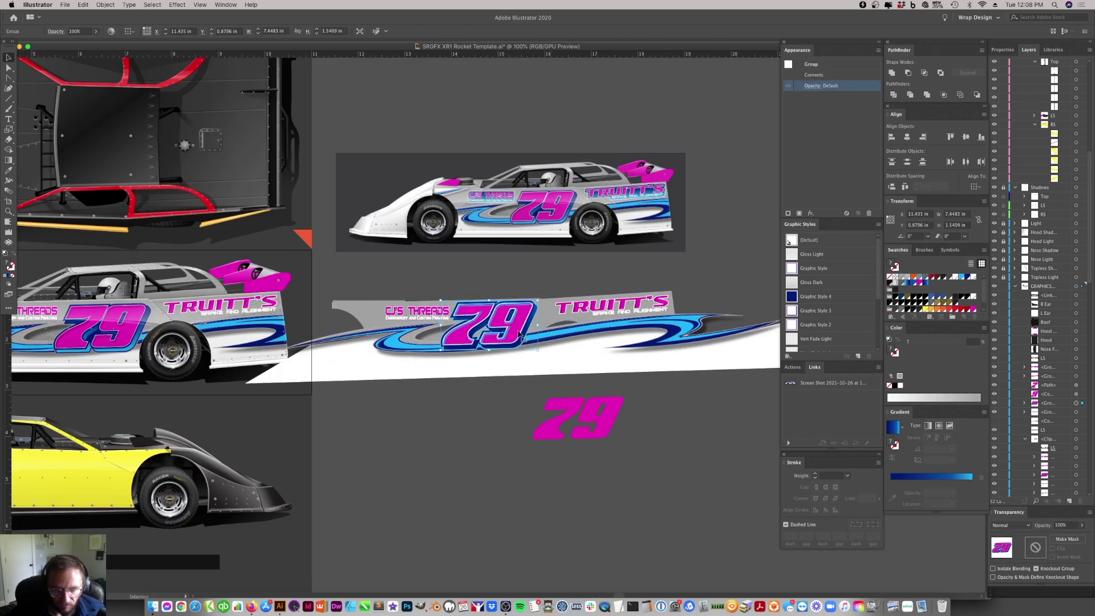
pyautogui.keyDown('shift'); pyautogui.click(427, 355); pyautogui.keyUp('shift')
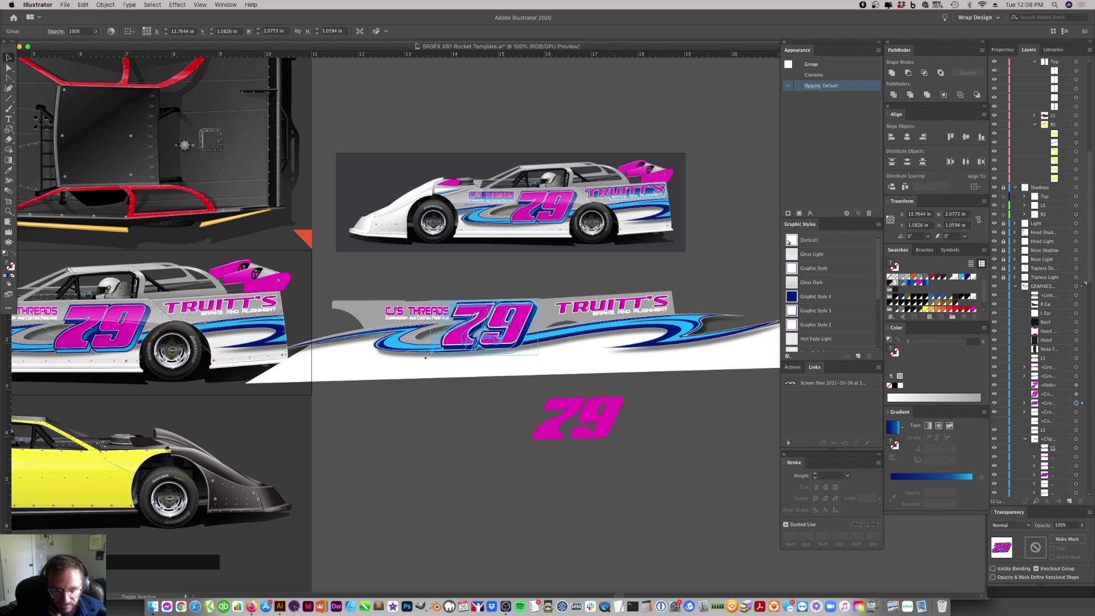
pyautogui.click(552, 276)
# - Shift the CJ's Threads lettering and the 79 group slightly left along the side panel
pyautogui.click(404, 314)
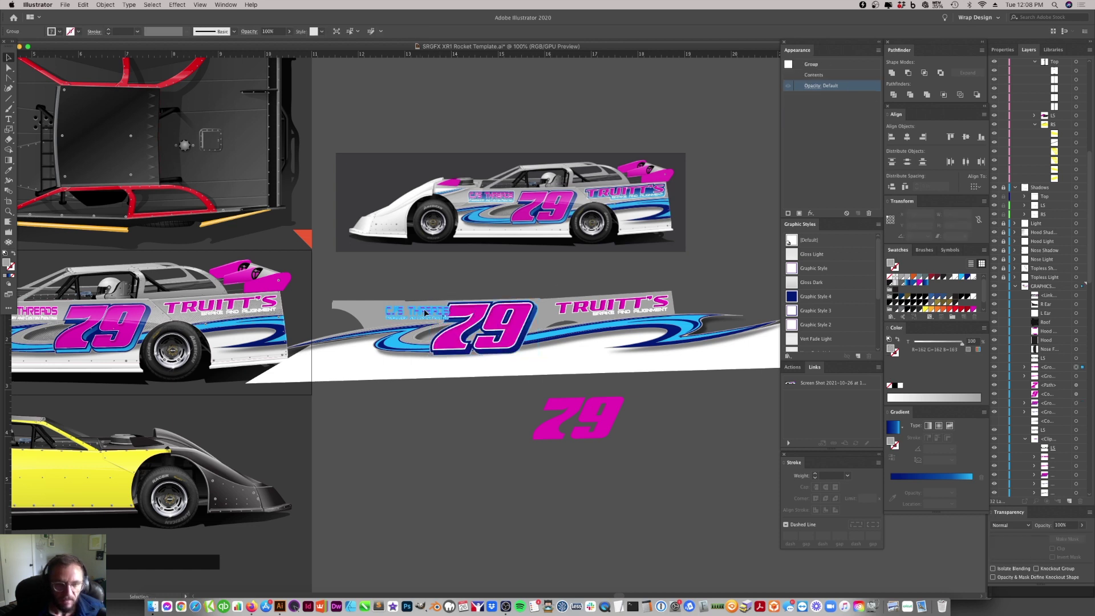
pyautogui.moveTo(404, 313); pyautogui.dragTo(398, 315)
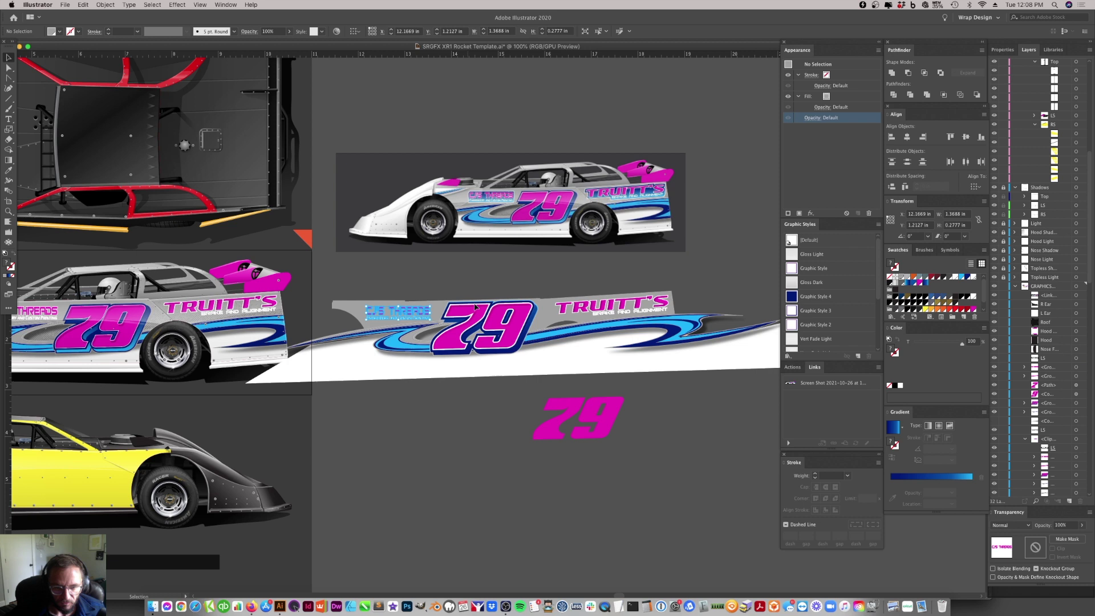
pyautogui.click(527, 325)
pyautogui.keyDown('shift'); pyautogui.click(546, 324); pyautogui.keyUp('shift')
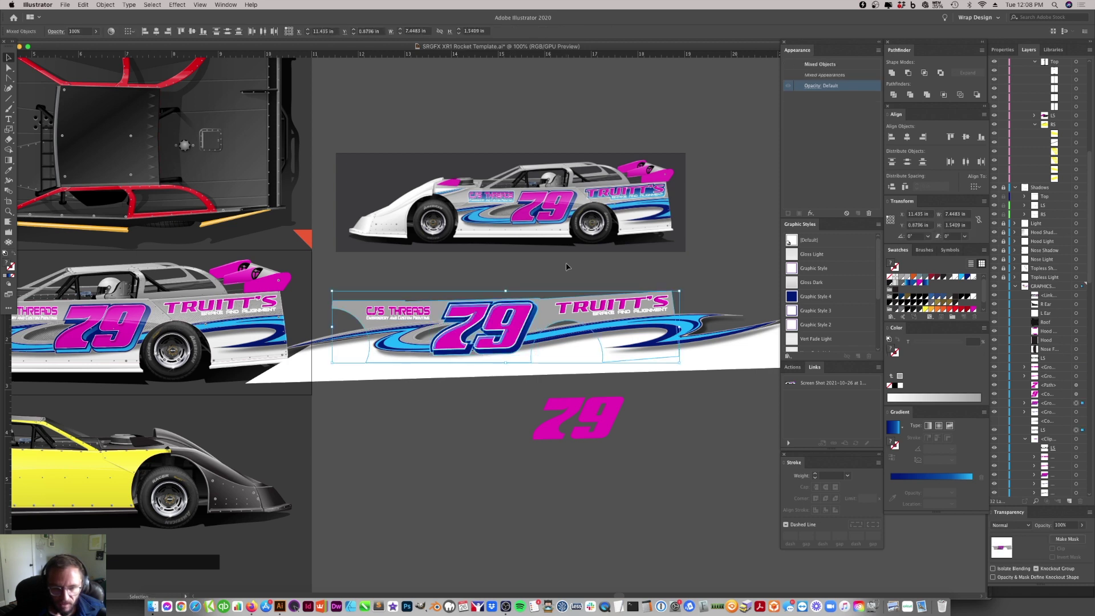
pyautogui.keyDown('shift'); pyautogui.click(546, 341); pyautogui.keyUp('shift')
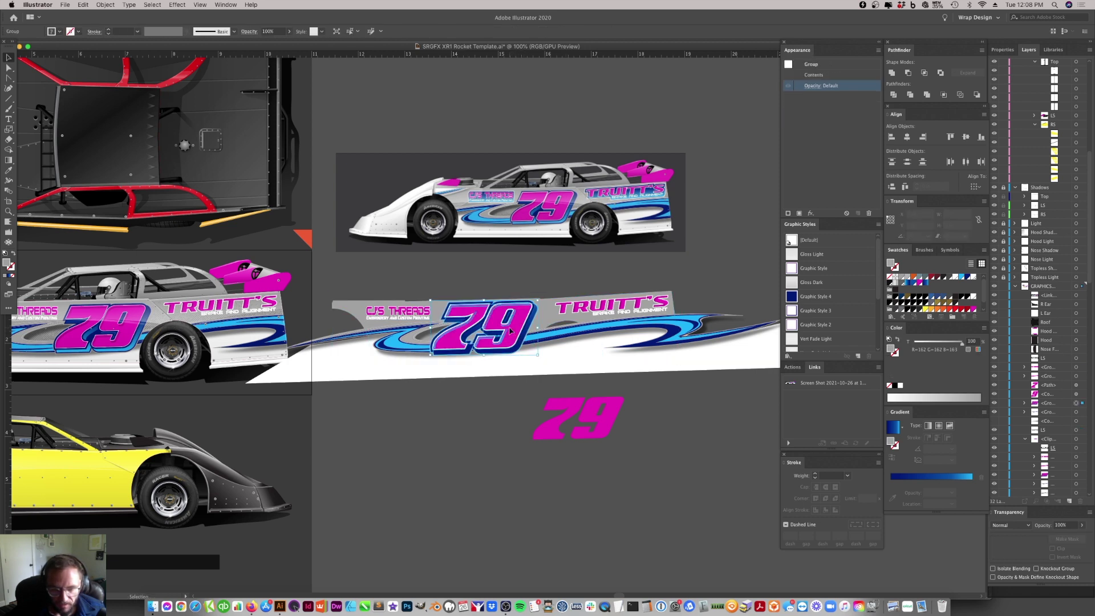
pyautogui.moveTo(512, 327); pyautogui.dragTo(506, 327)
pyautogui.press('super+shift+a')
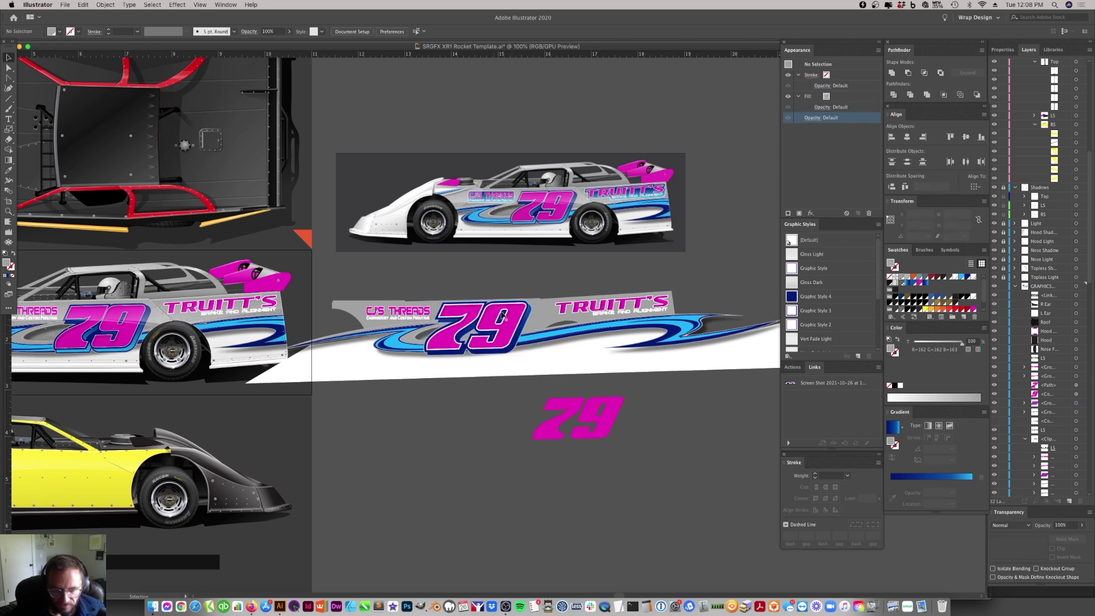
# - Scale the 79 group down proportionally to about 2.23 in wide
pyautogui.click(494, 344)
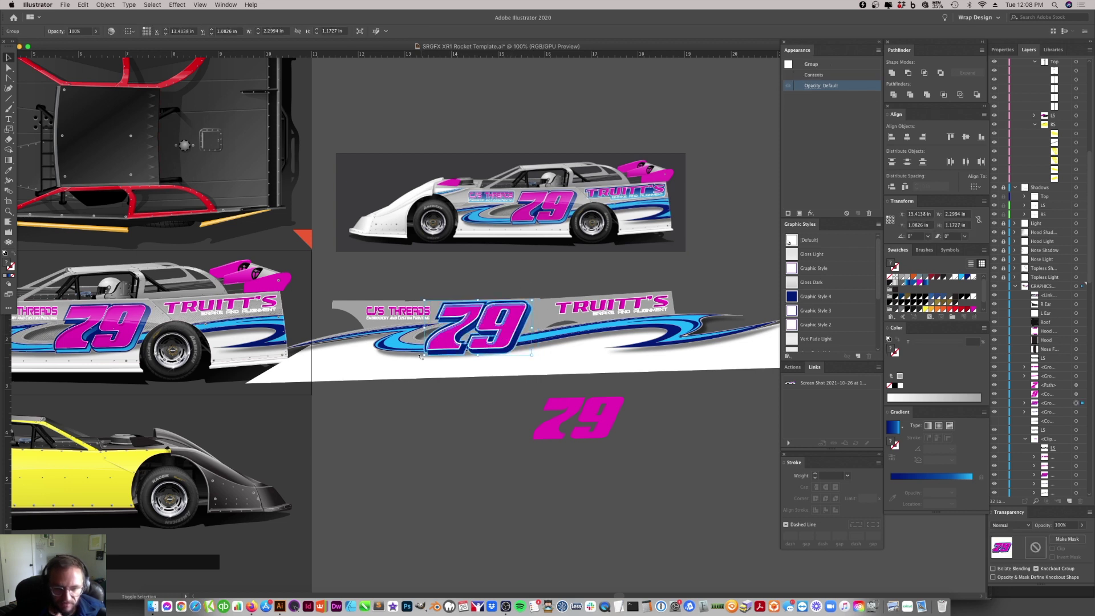
pyautogui.click(514, 228)
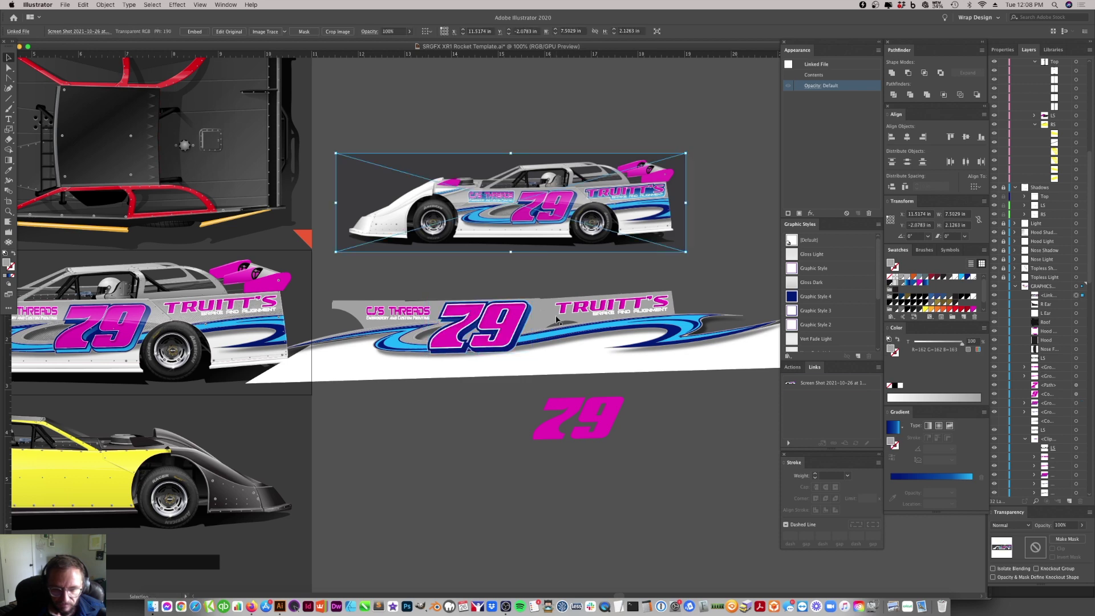
pyautogui.click(529, 325)
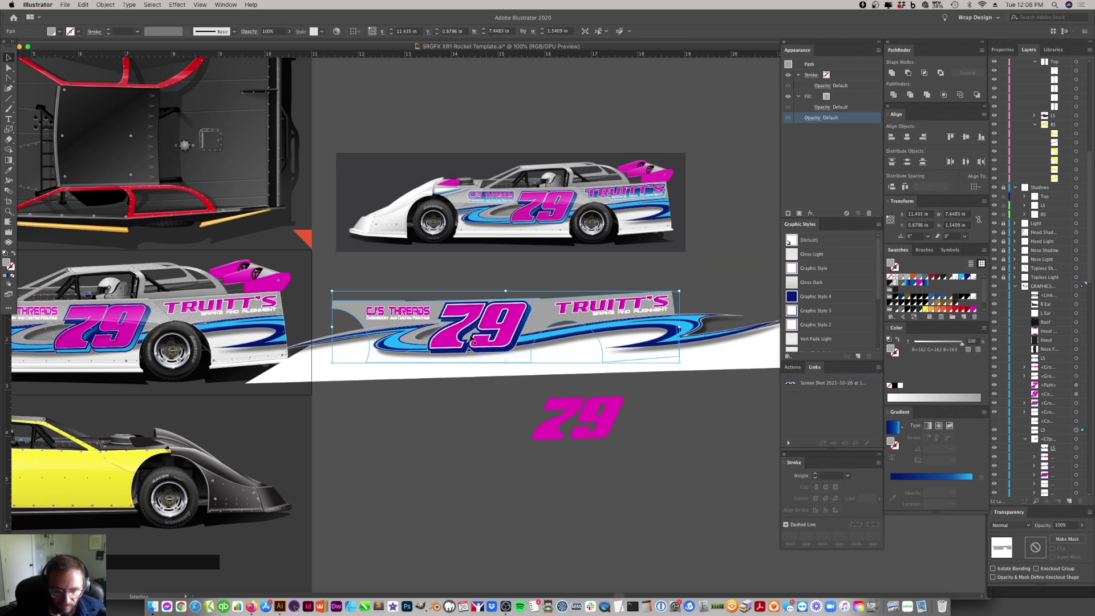
# - Select the 79 group and look through the complete tool list for the Free Transform tool
pyautogui.click(8, 211)
pyautogui.click(502, 342)
pyautogui.click(491, 331)
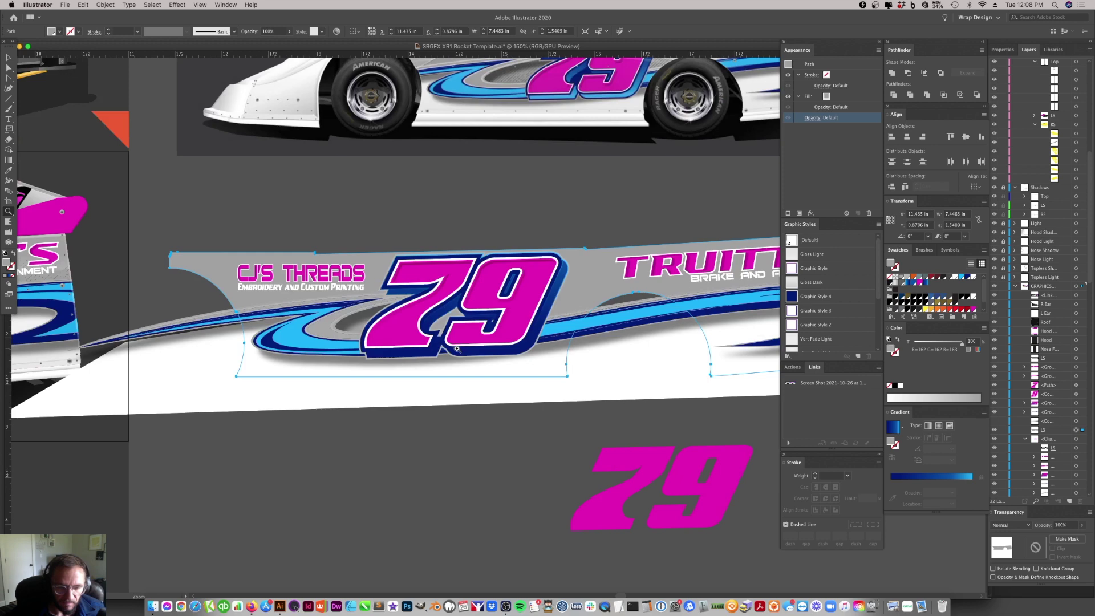
pyautogui.scroll(1, 479, 312)
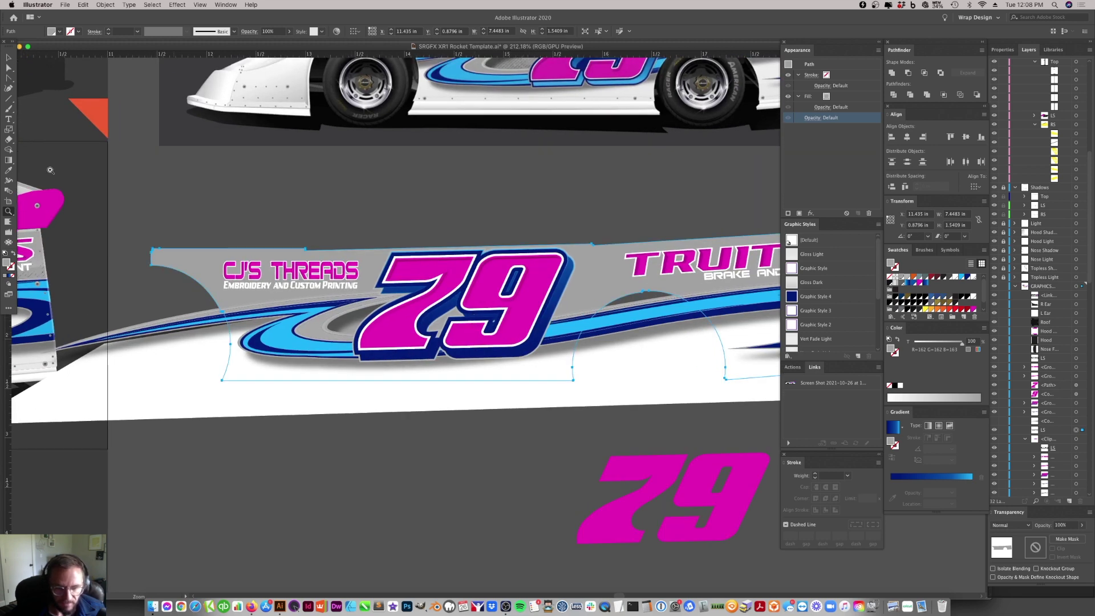
pyautogui.press('v')
pyautogui.click(415, 352)
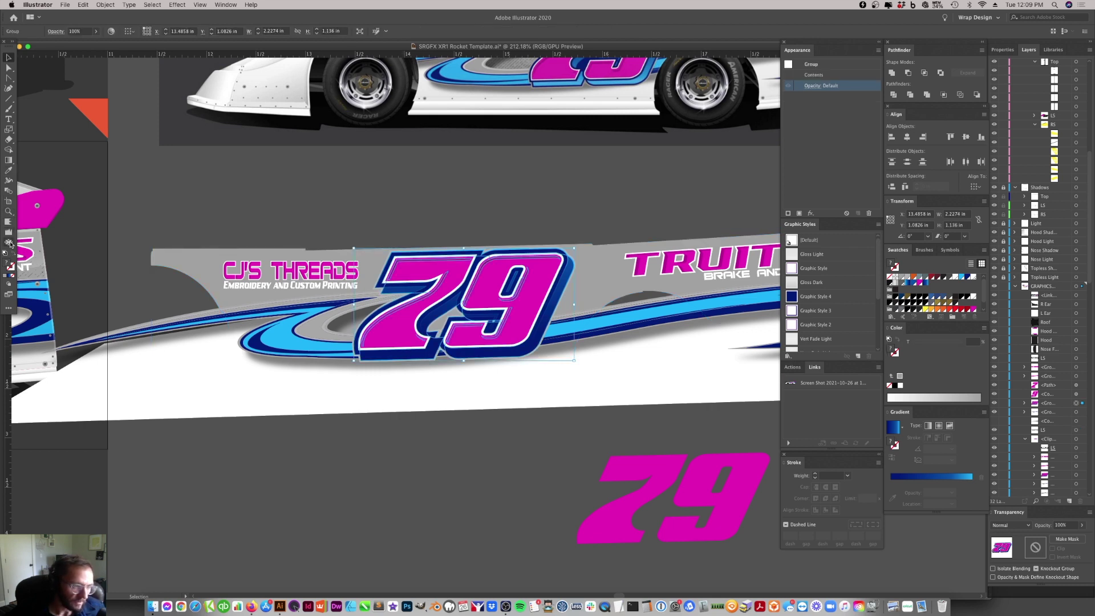
pyautogui.click(9, 308)
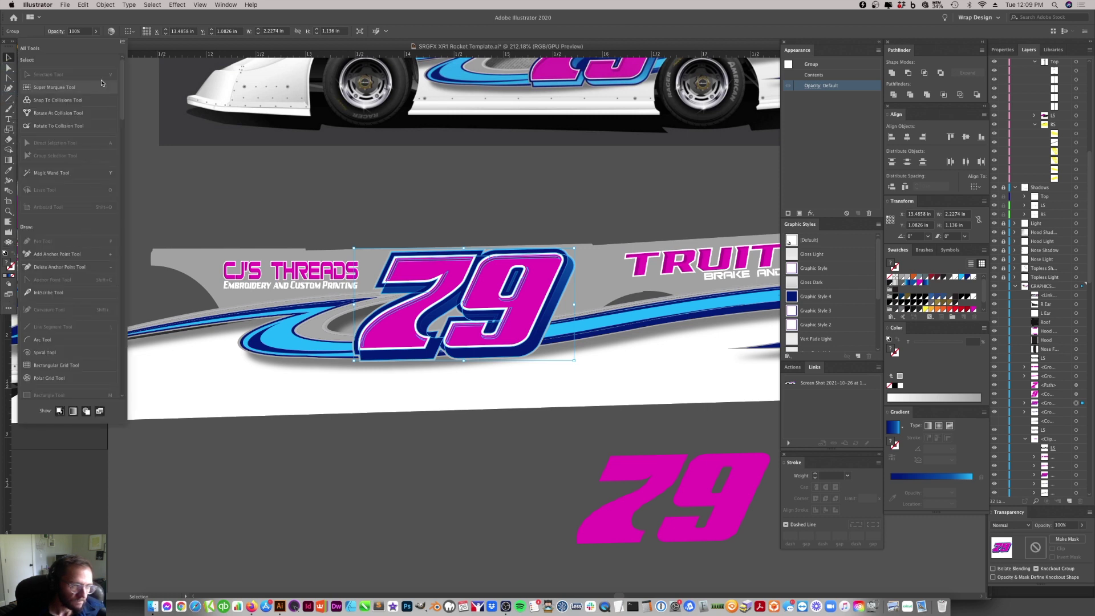
pyautogui.moveTo(121, 86); pyautogui.dragTo(109, 239)
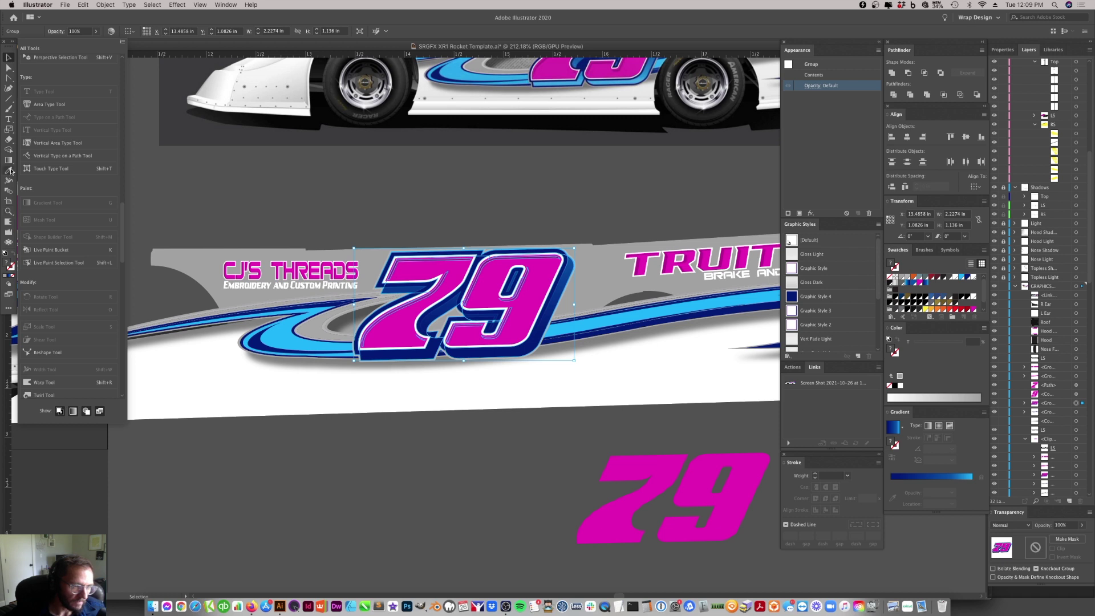
pyautogui.click(12, 113)
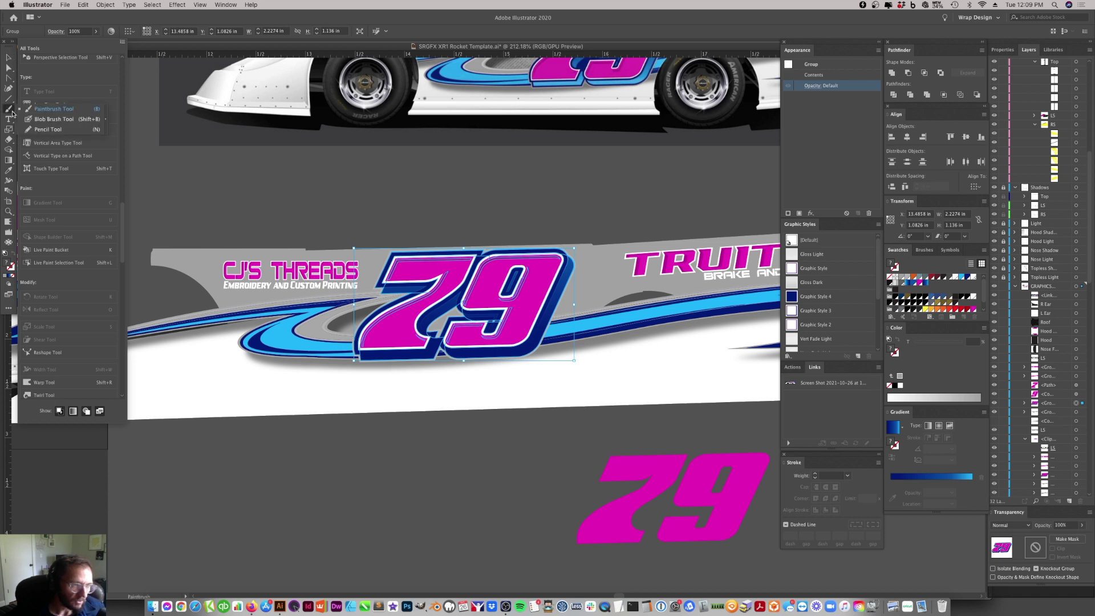
pyautogui.moveTo(126, 237); pyautogui.dragTo(114, 309)
pyautogui.scroll(5, 63, 217)
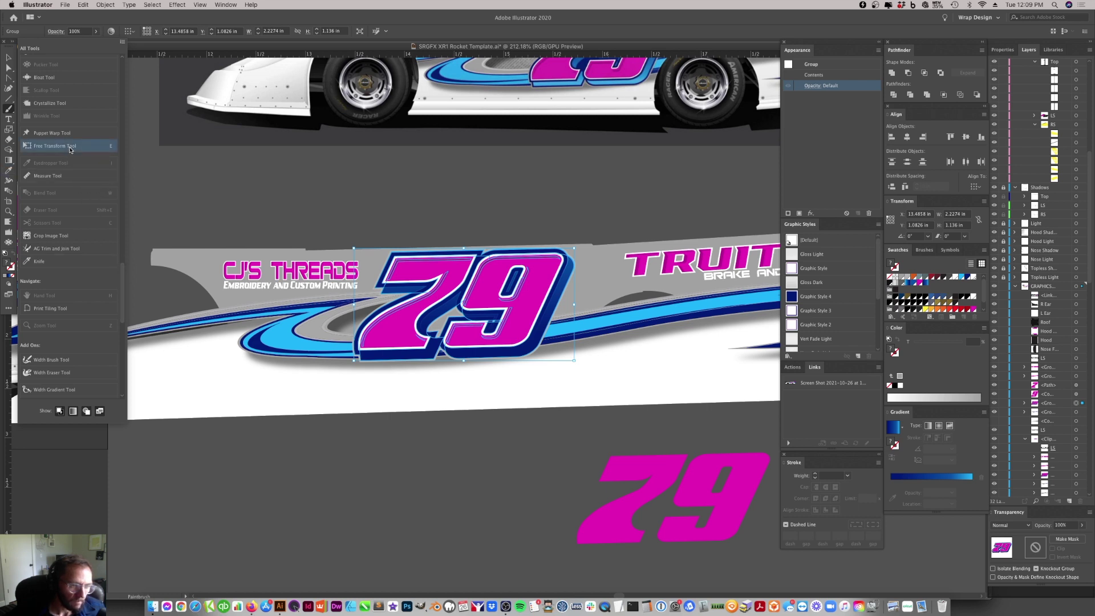
pyautogui.moveTo(124, 280)
pyautogui.mouseDown()
pyautogui.moveTo(124, 72)
pyautogui.moveTo(120, 353)
pyautogui.mouseUp()
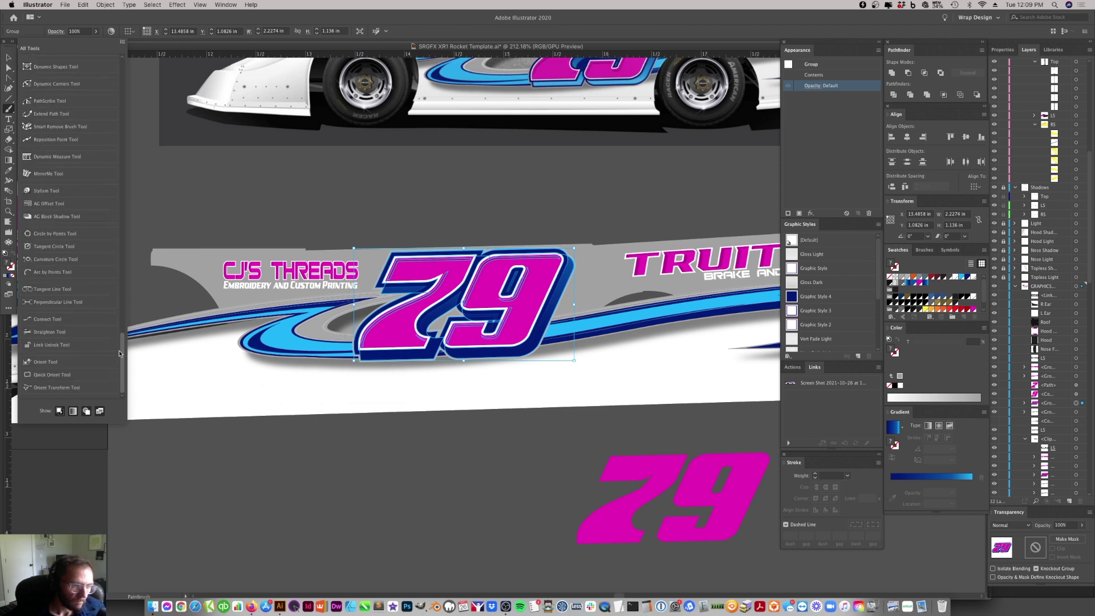
pyautogui.scroll(5, 74, 365)
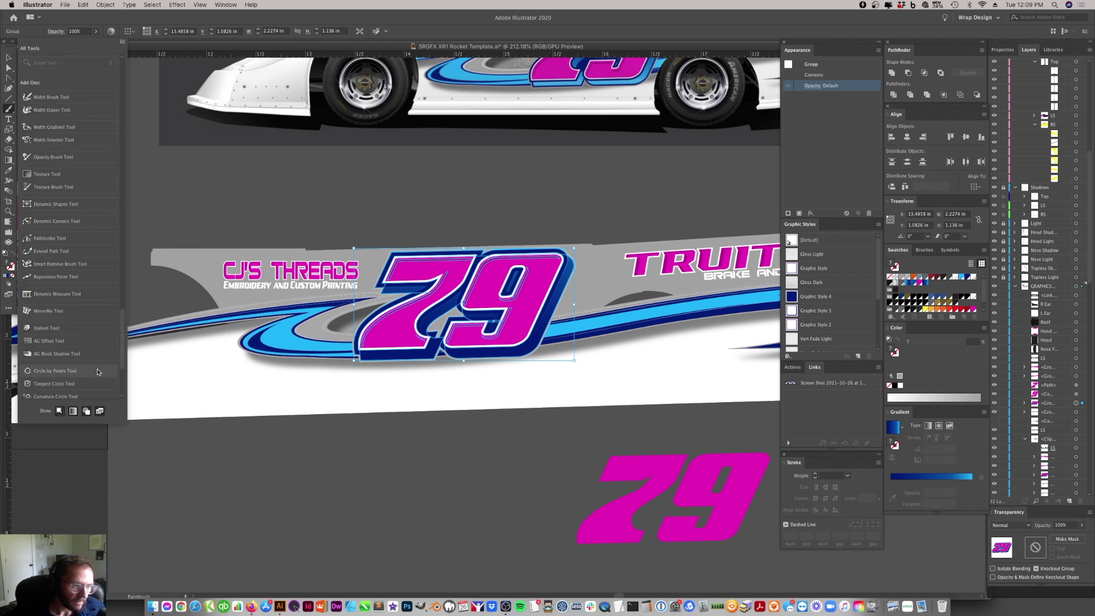
pyautogui.click(330, 385)
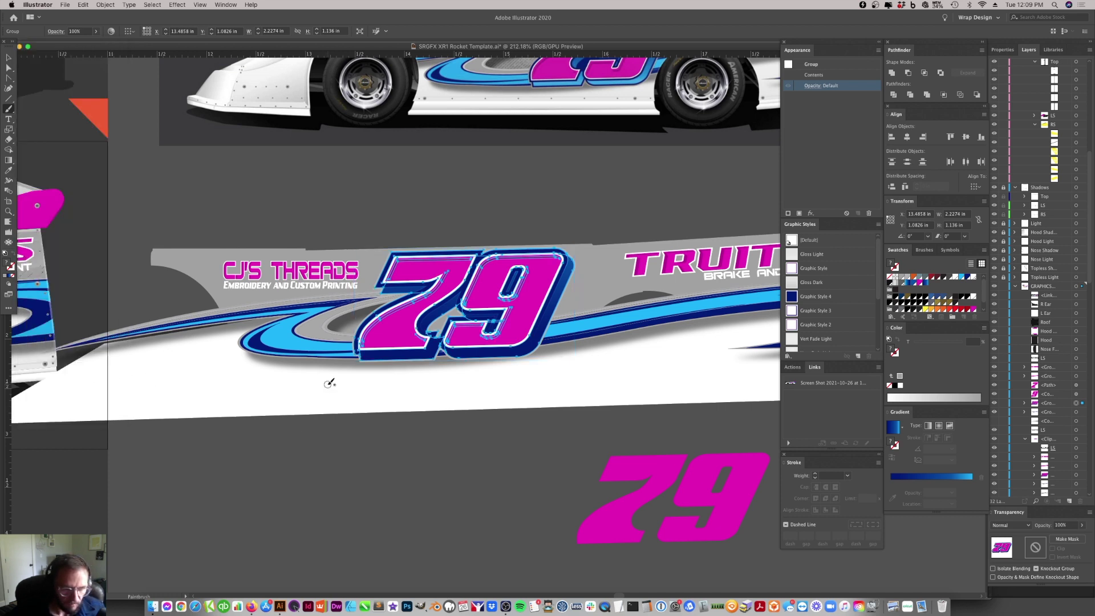
# - Place a horizontal guide just below the 79 as a reference for distorting the group
pyautogui.press('e')
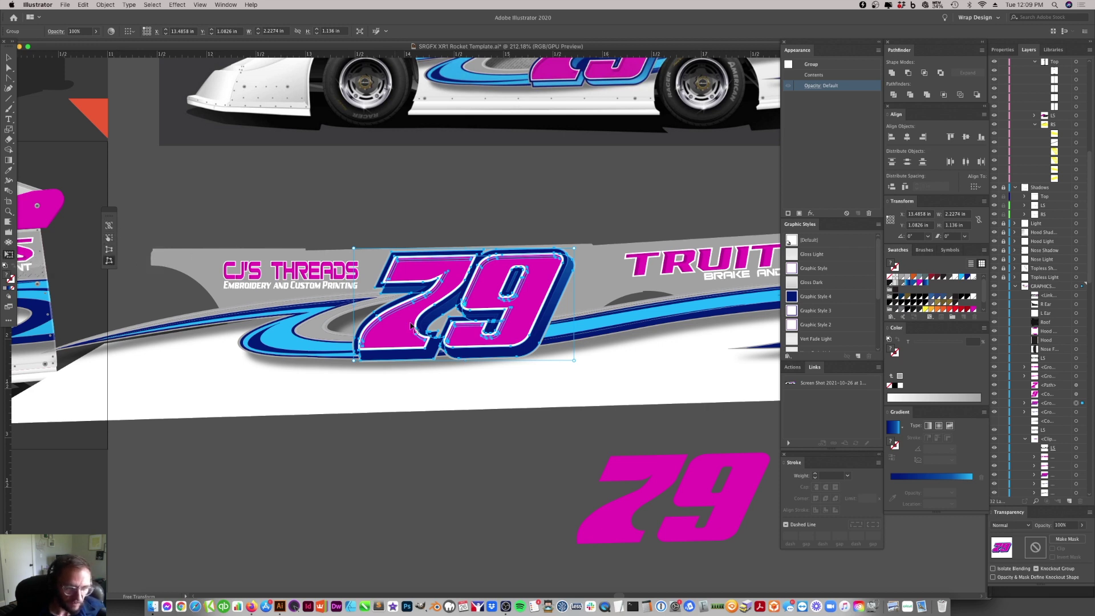
pyautogui.moveTo(358, 366); pyautogui.dragTo(362, 369)
pyautogui.press('v')
pyautogui.moveTo(503, 55); pyautogui.dragTo(474, 310)
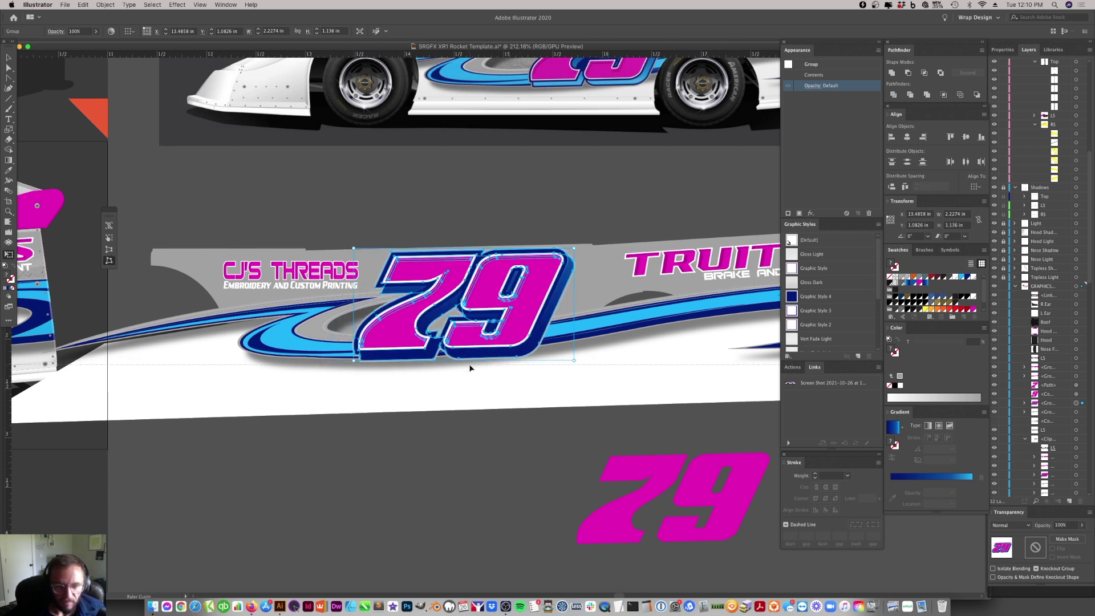
pyautogui.moveTo(468, 368); pyautogui.dragTo(468, 368)
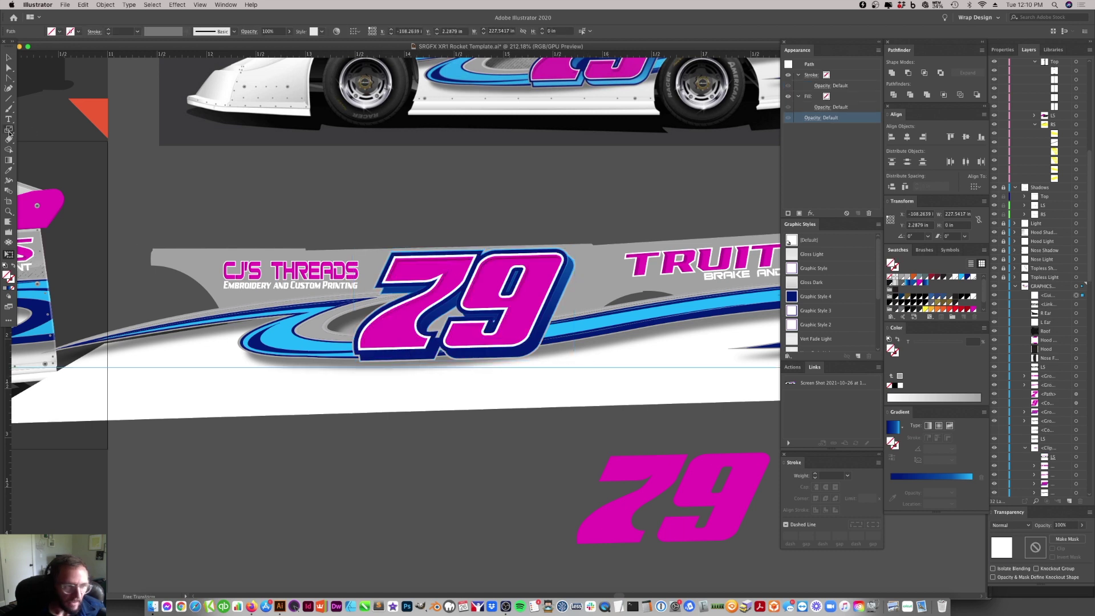
# - Free-distort the 79 group by moving its lower-left corner, making it about 2.25 in wide and 1.08 in high
pyautogui.press('v')
pyautogui.click(424, 353)
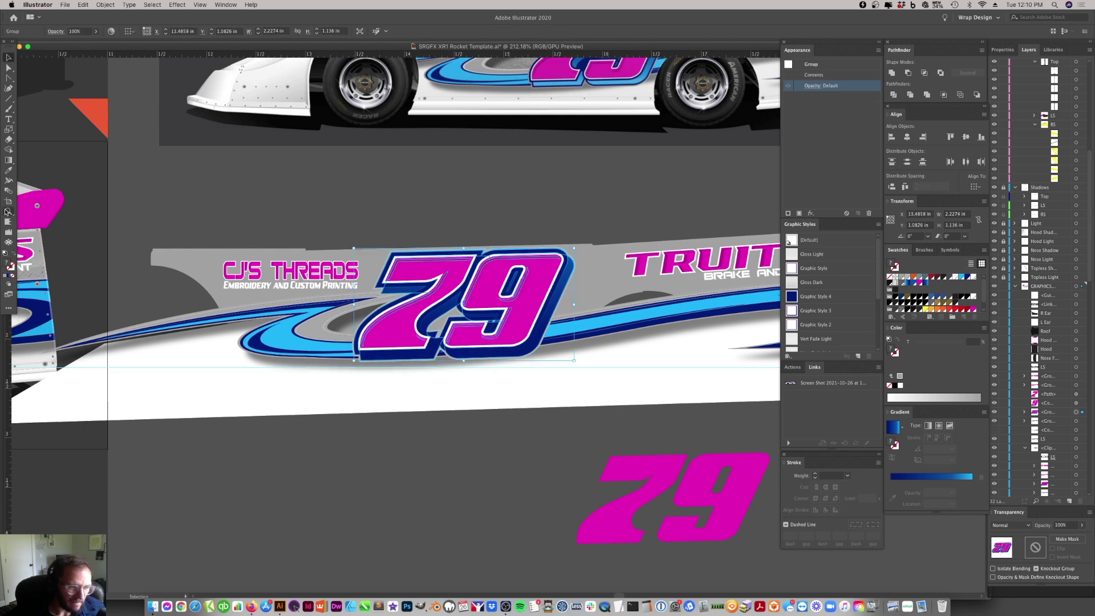
pyautogui.click(9, 233)
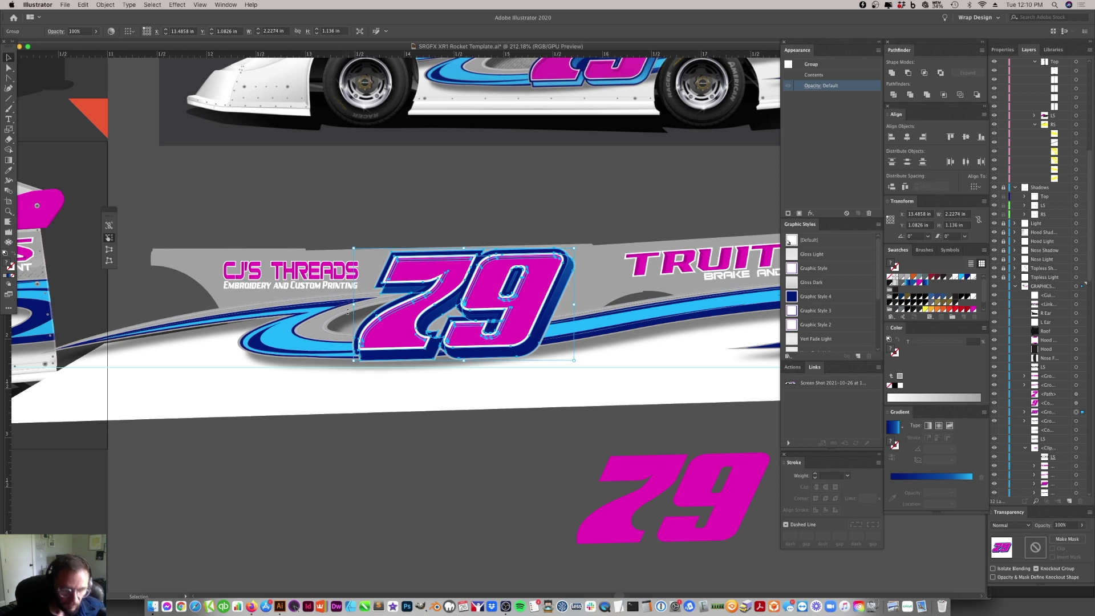
pyautogui.moveTo(358, 369); pyautogui.dragTo(356, 359)
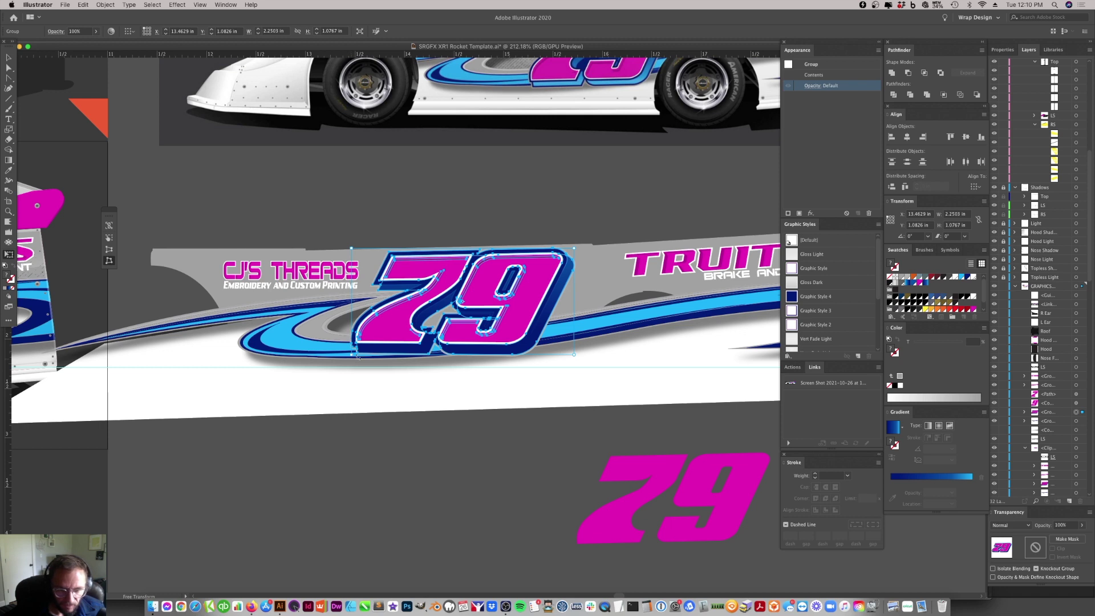
# - Distort the outlined 79 on the side panel by pulling its lower-left corner outward, making it about 2.31 by 1.09 in
pyautogui.moveTo(355, 361); pyautogui.dragTo(354, 365)
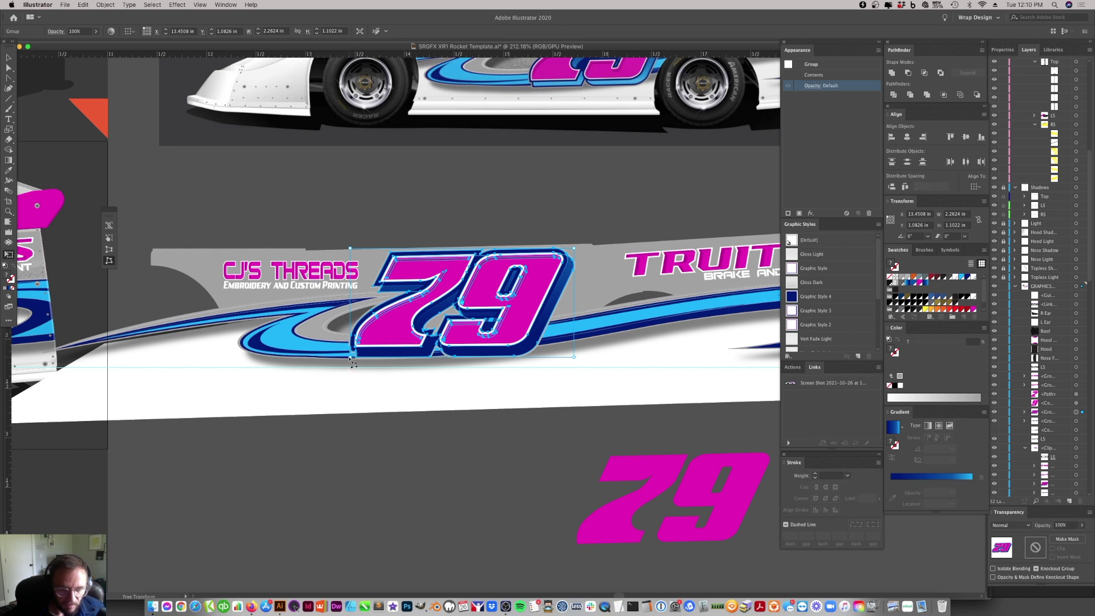
pyautogui.moveTo(353, 363); pyautogui.dragTo(353, 362)
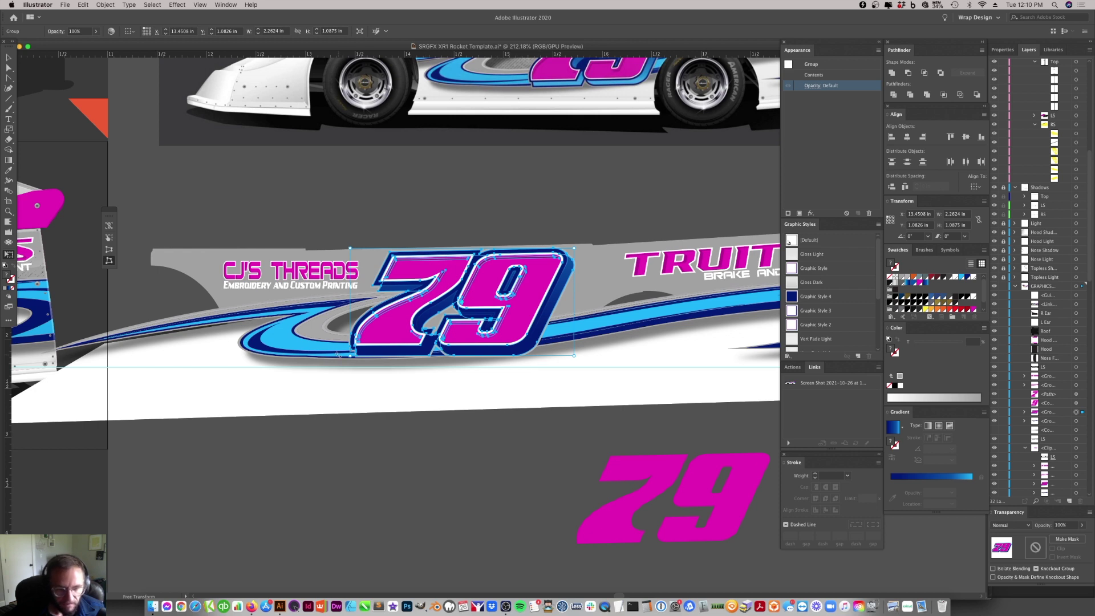
pyautogui.moveTo(354, 363); pyautogui.dragTo(350, 363)
pyautogui.press('v')
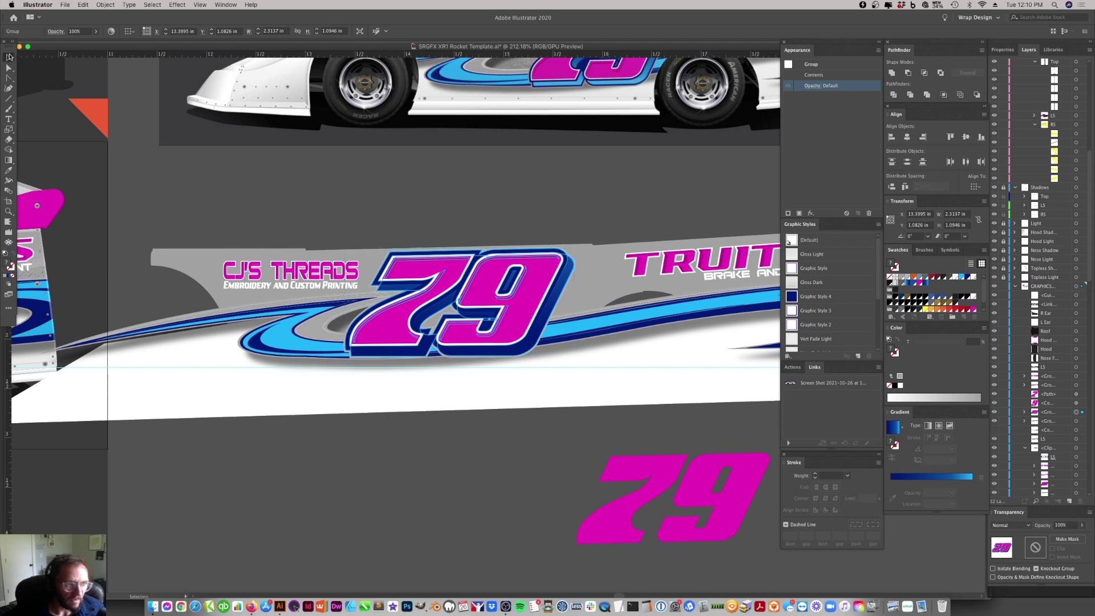
# - Shear the outlined 79 group on the side panel by 5° along the horizontal axis
pyautogui.rightClick(533, 304)
pyautogui.moveTo(559, 398)
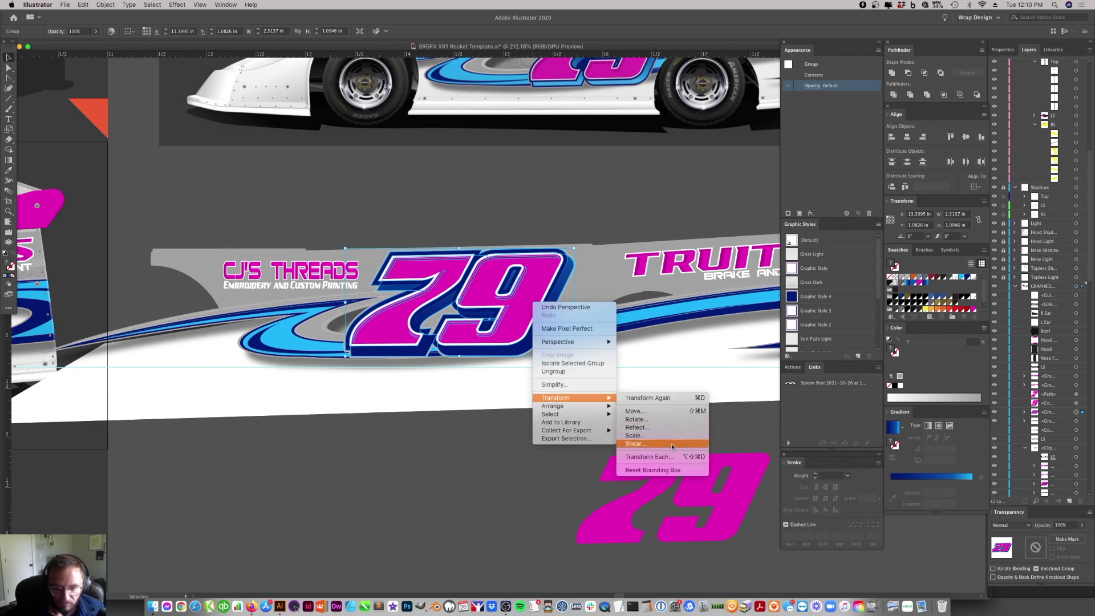
pyautogui.click(673, 447)
pyautogui.click(667, 560)
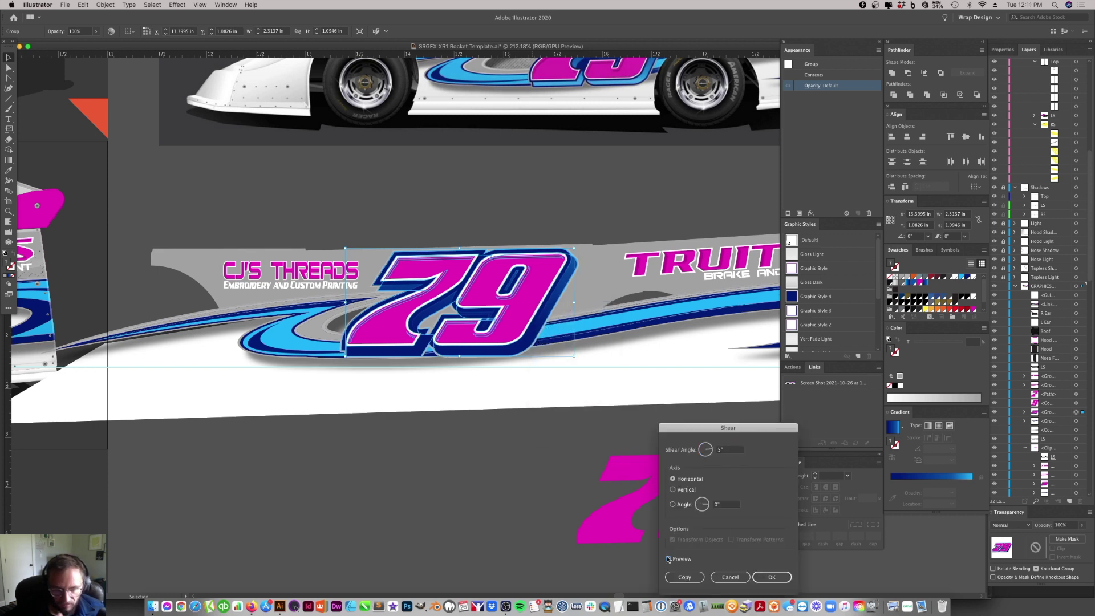
pyautogui.click(771, 578)
pyautogui.click(473, 243)
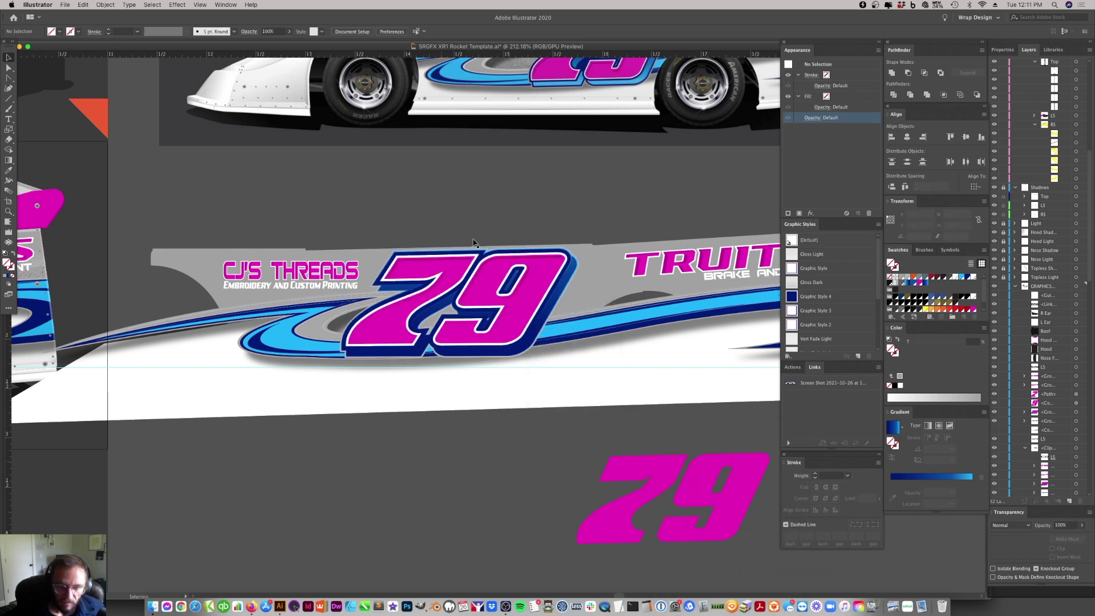
pyautogui.click(510, 284)
pyautogui.rightClick(508, 294)
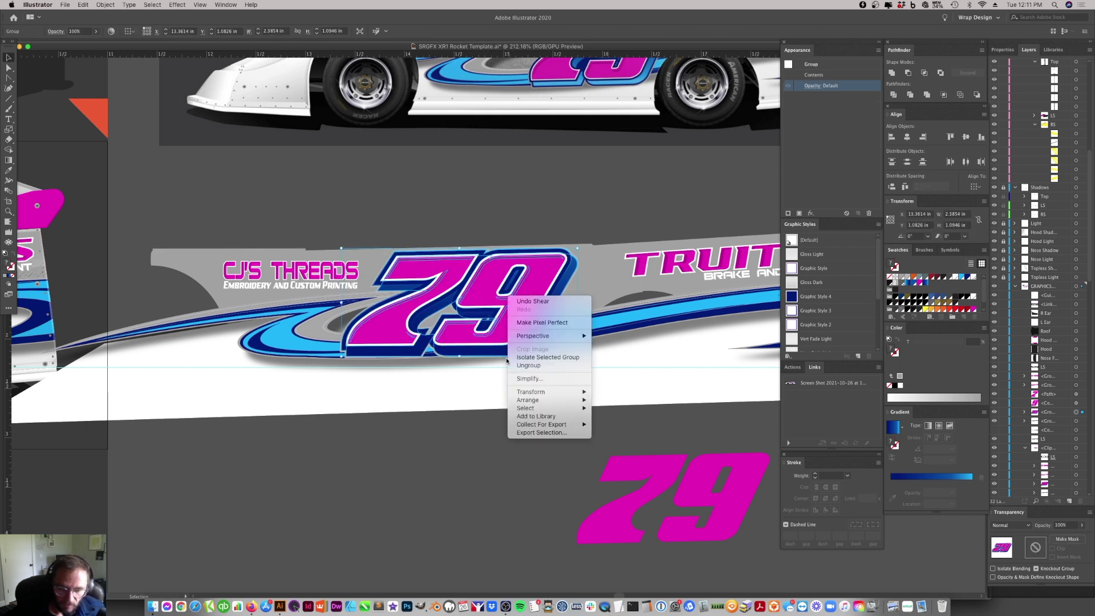
pyautogui.click(505, 357)
pyautogui.rightClick(518, 312)
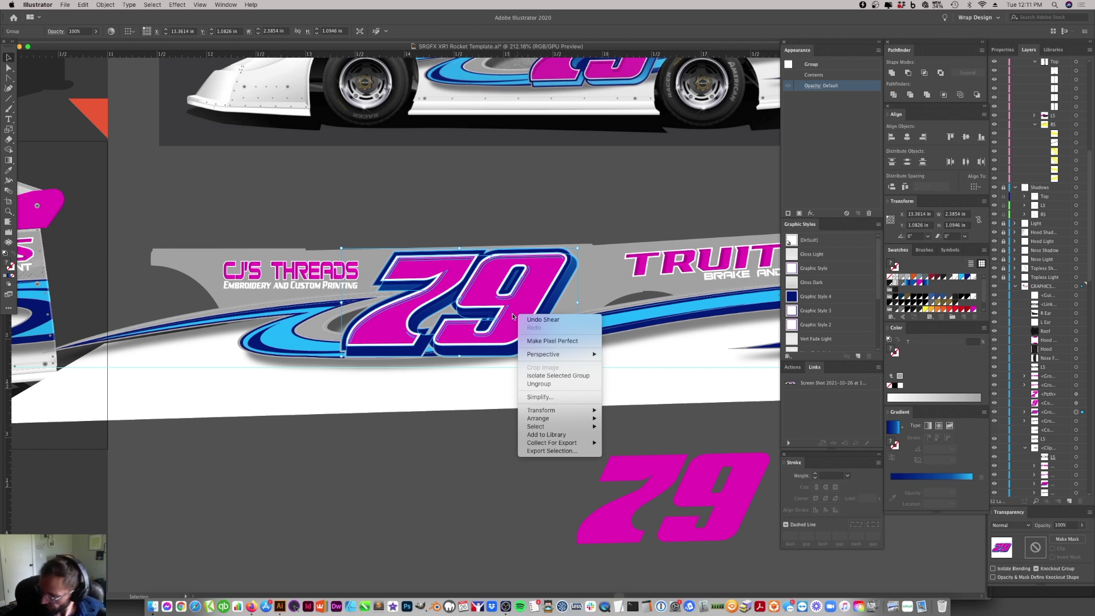
pyautogui.click(513, 314)
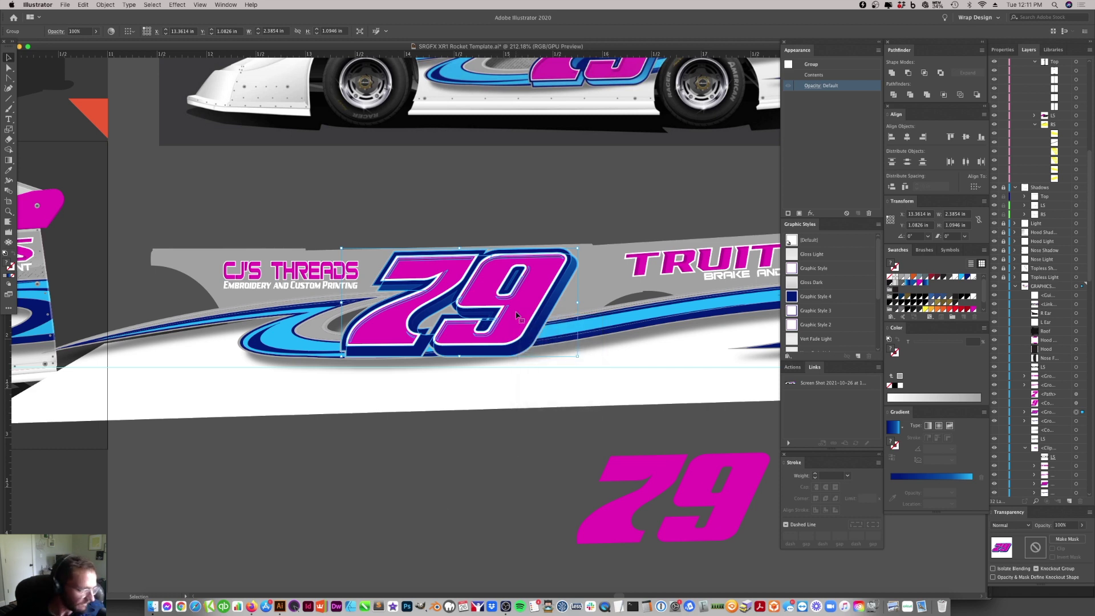
pyautogui.rightClick(518, 310)
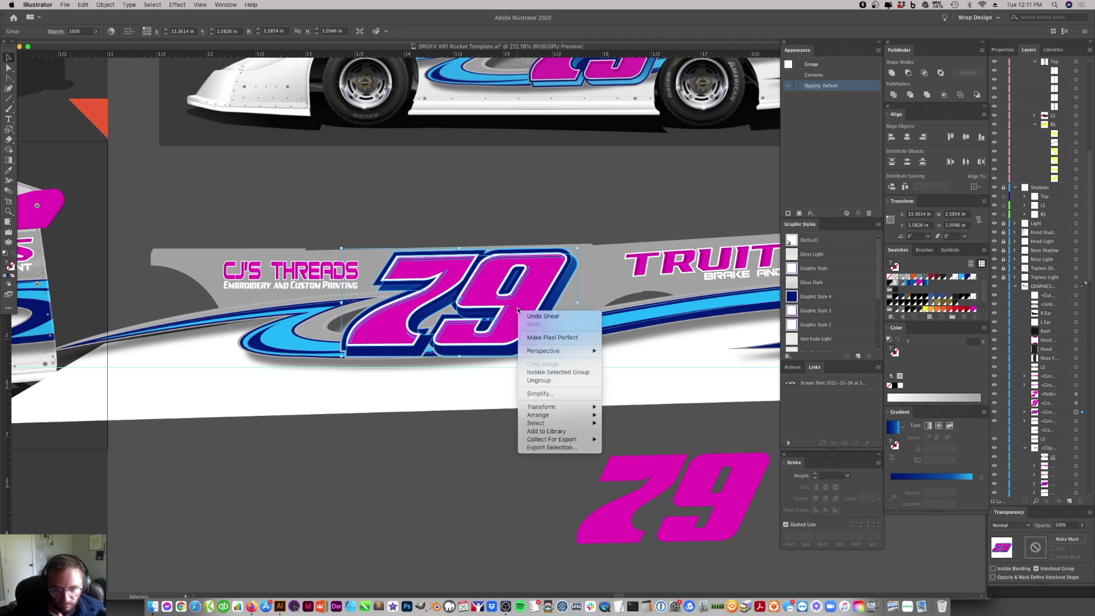
pyautogui.moveTo(562, 407)
pyautogui.click(660, 454)
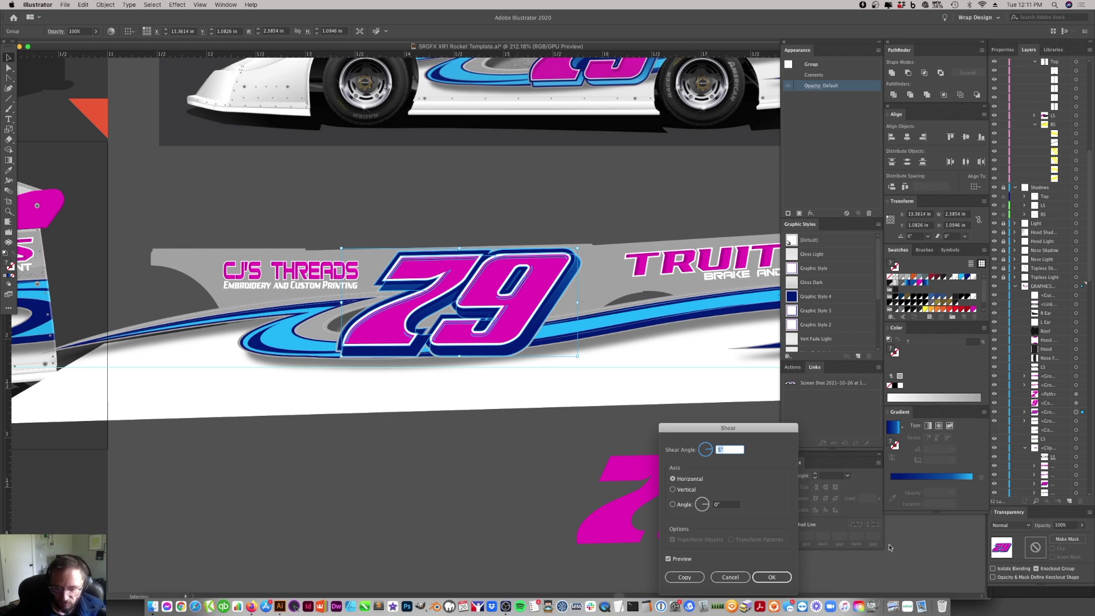
pyautogui.click(732, 576)
pyautogui.click(556, 479)
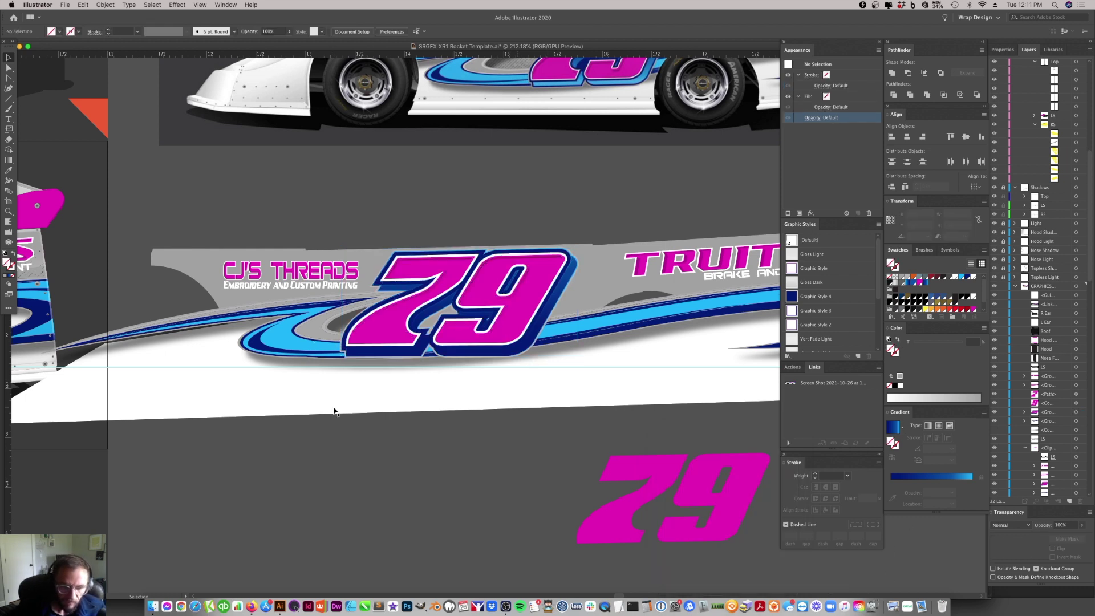
pyautogui.click(609, 306)
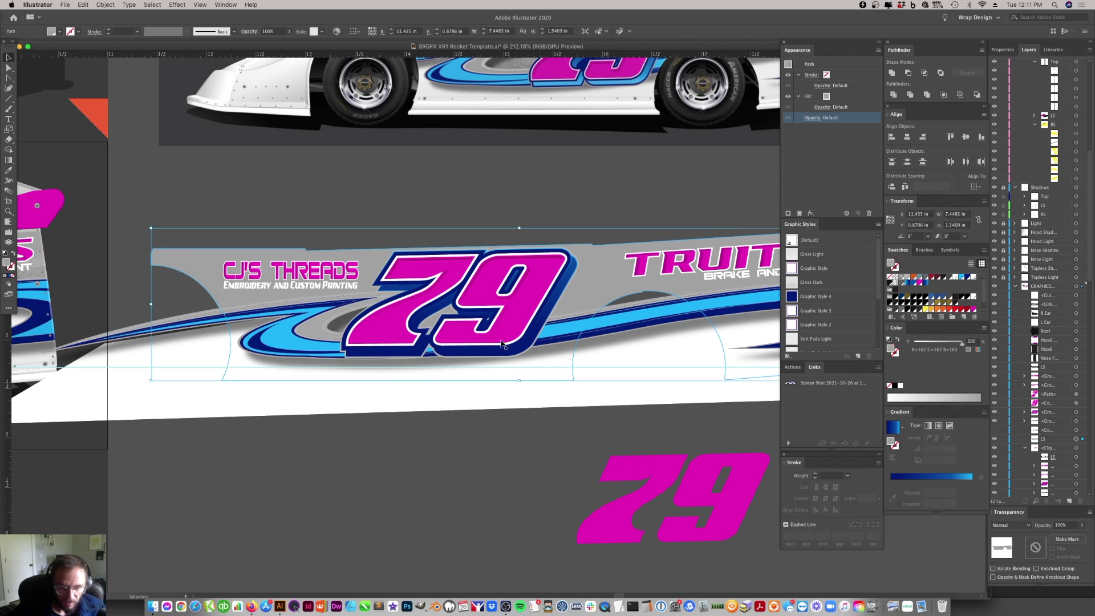
pyautogui.click(515, 499)
pyautogui.press('super+minus')
pyautogui.press('super+minus')
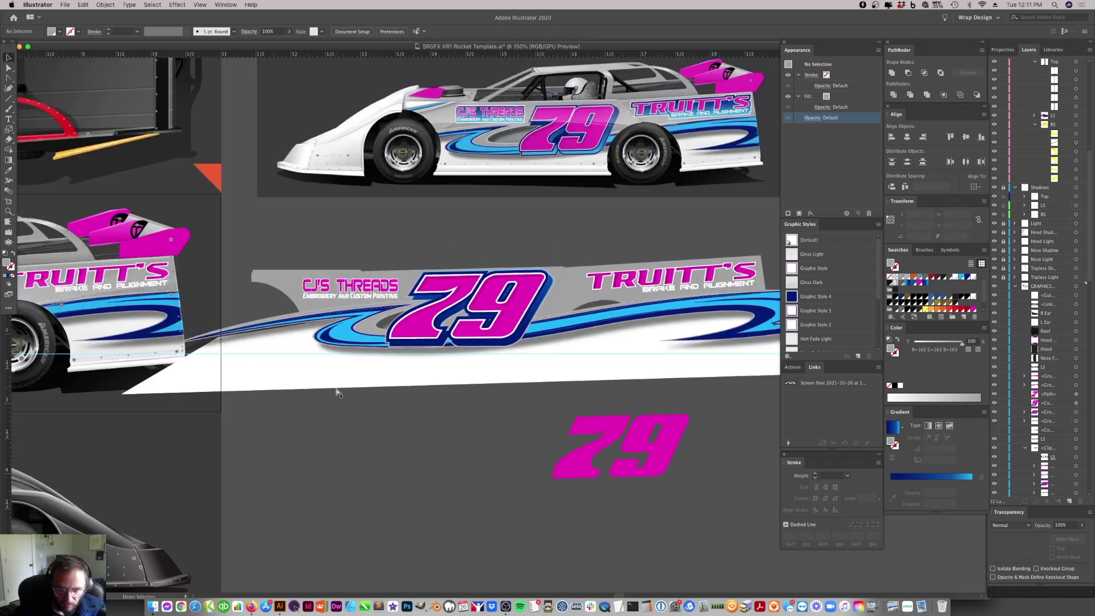
pyautogui.scroll(3, 337, 392)
pyautogui.hscroll(-8, 427, 399)
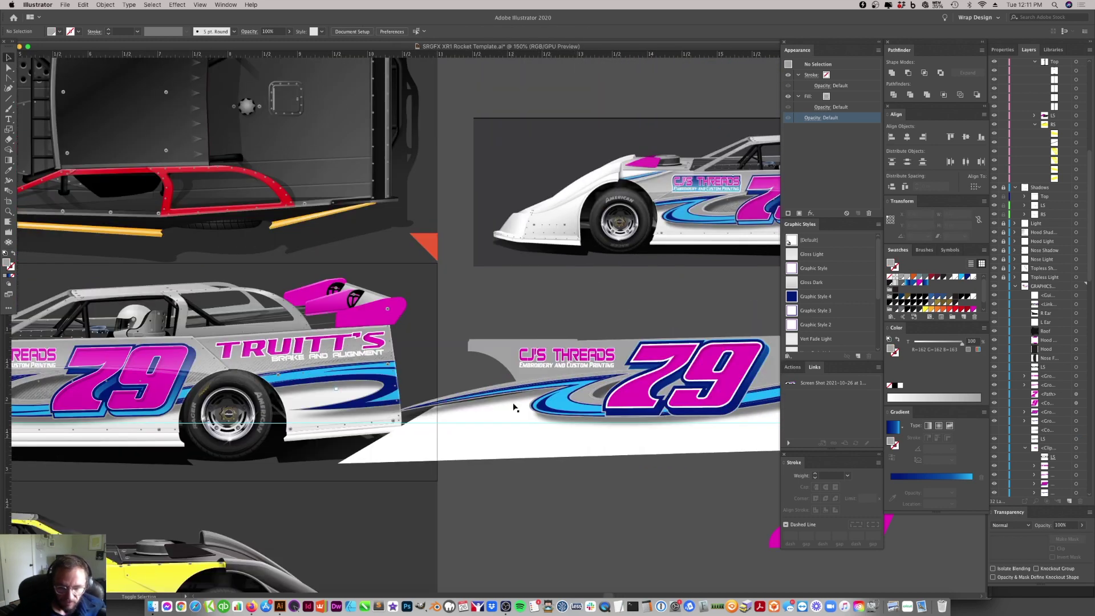
pyautogui.hscroll(8, 515, 407)
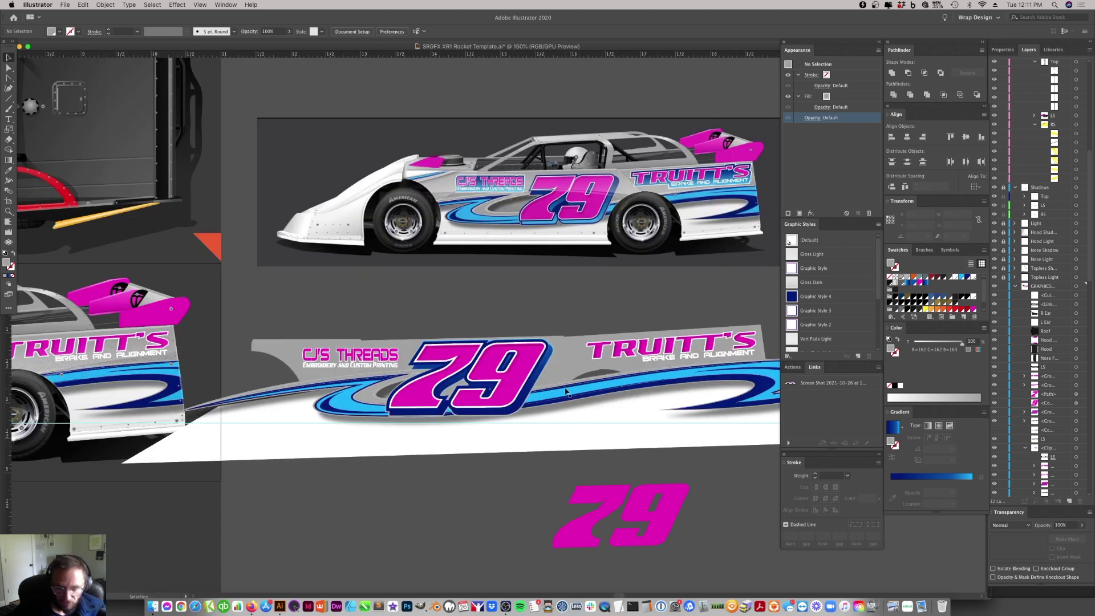
pyautogui.click(562, 407)
pyautogui.moveTo(562, 407); pyautogui.dragTo(556, 341)
pyautogui.press('cmd+z')
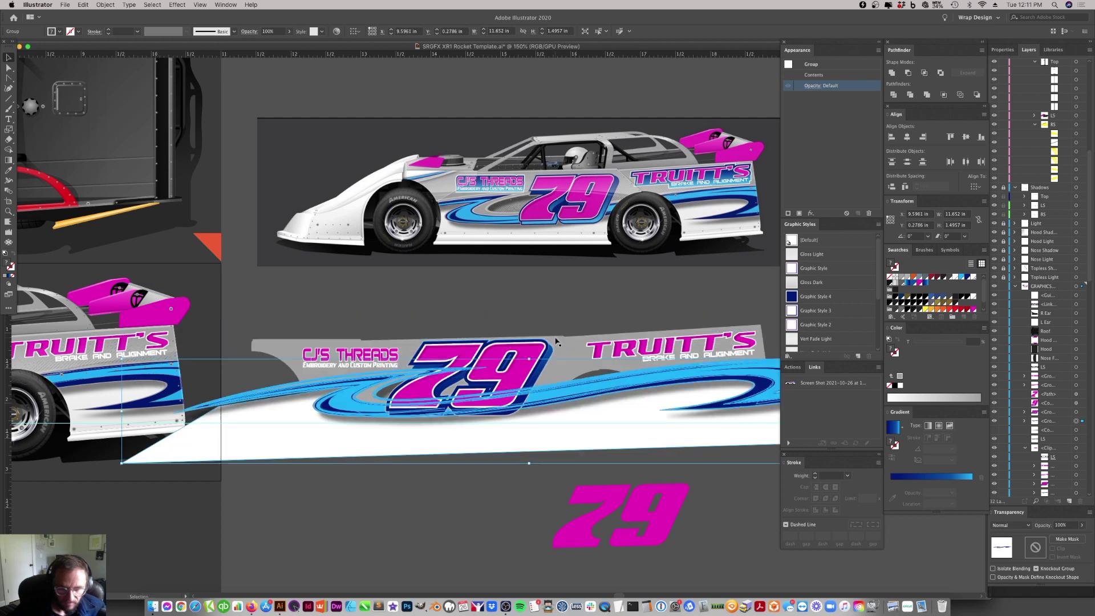
# - Isolate the blue swoosh group, delete the Drop Shadow effect from its gray backing shape, and exit isolation
pyautogui.doubleClick(565, 409)
pyautogui.click(565, 408)
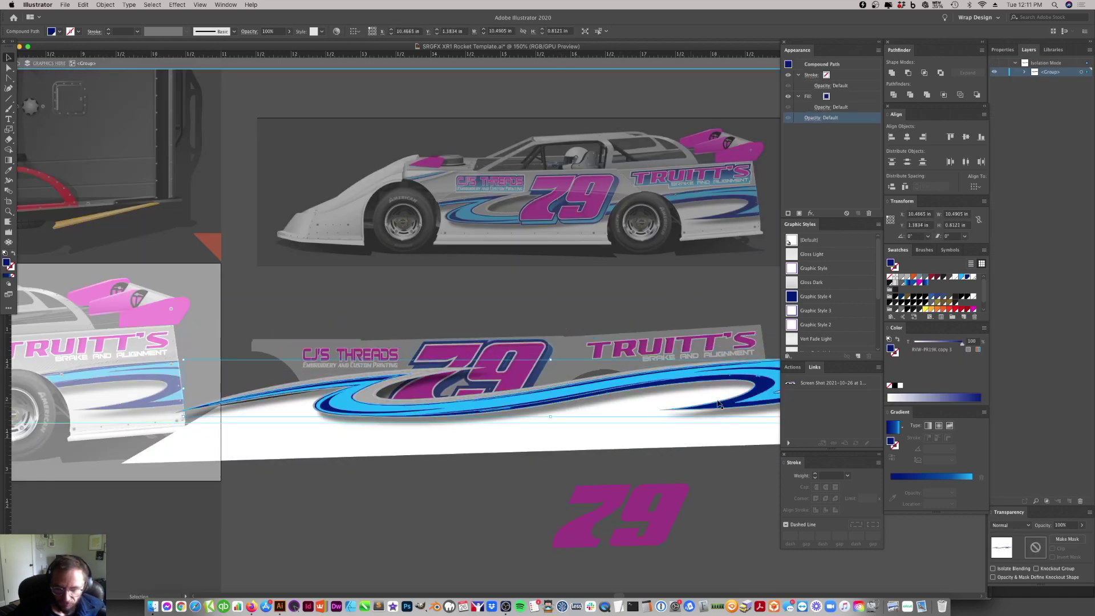
pyautogui.click(722, 453)
pyautogui.click(723, 436)
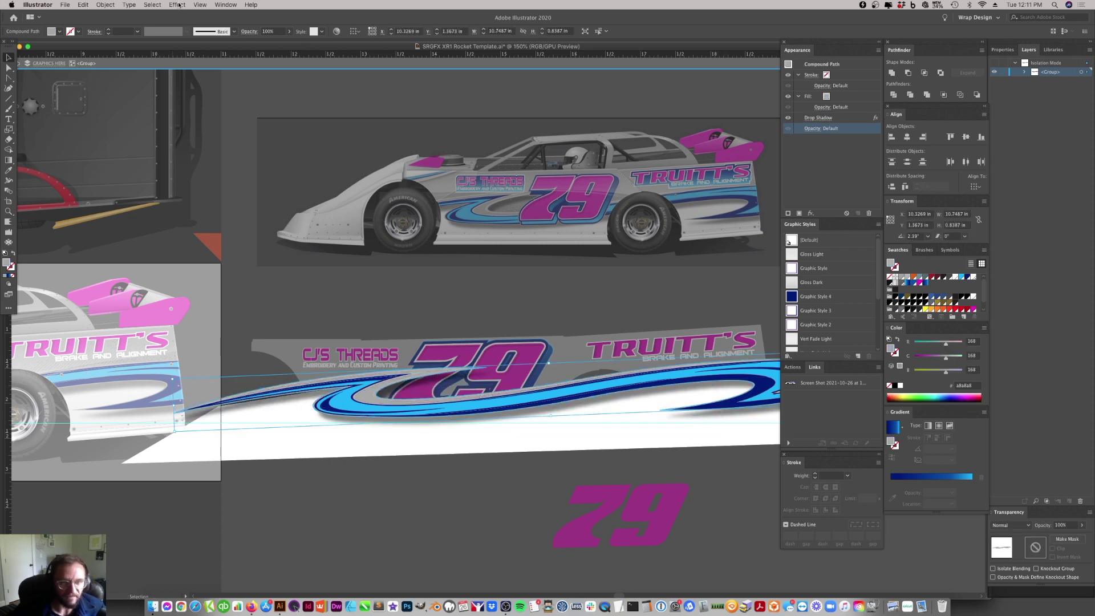
pyautogui.click(847, 120)
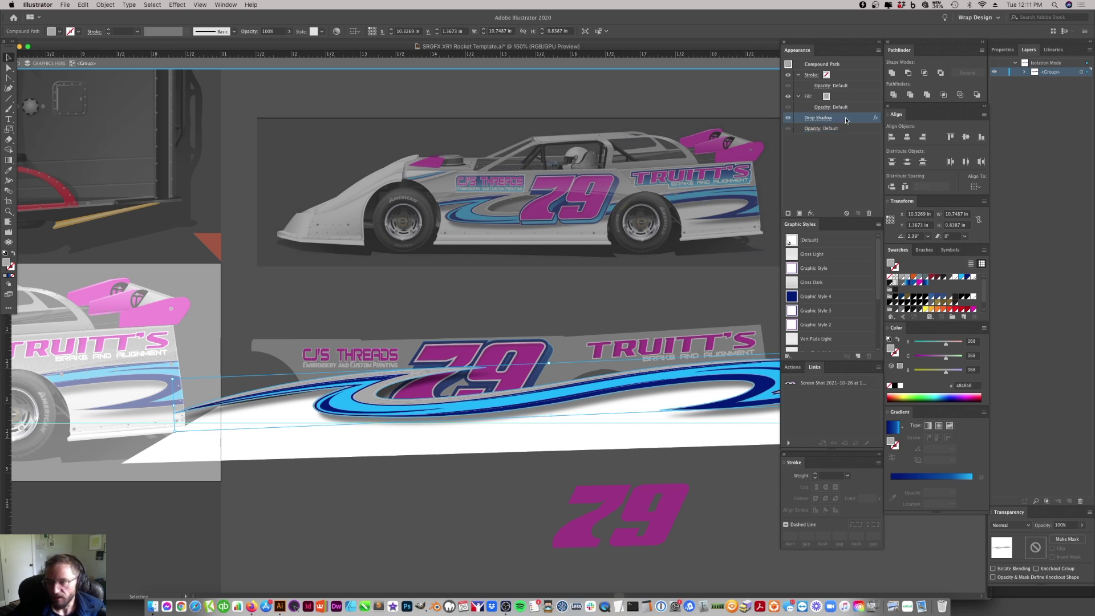
pyautogui.click(868, 213)
pyautogui.click(465, 545)
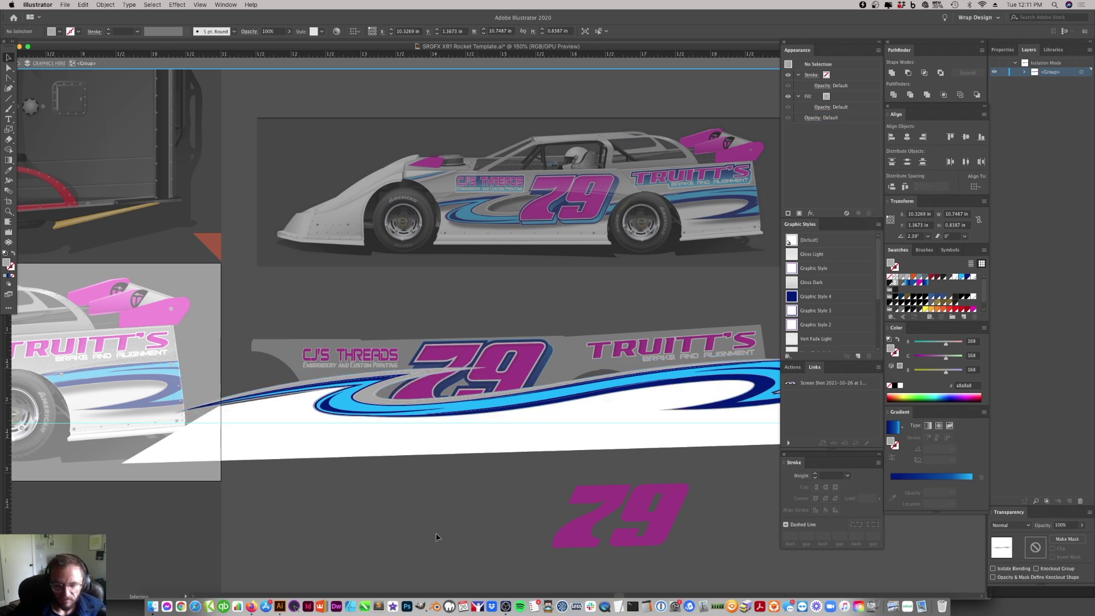
pyautogui.click(505, 65)
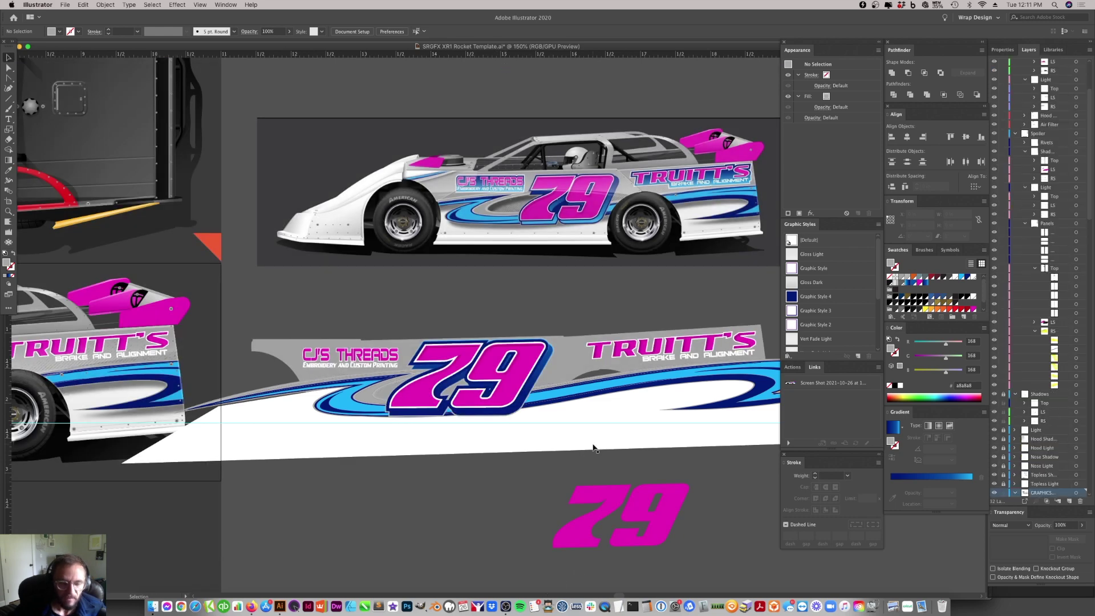
# - Examine the 79 and swoosh on the flat side panel up close and compare them with the graphics on the car's side view
pyautogui.click(9, 211)
pyautogui.click(386, 365)
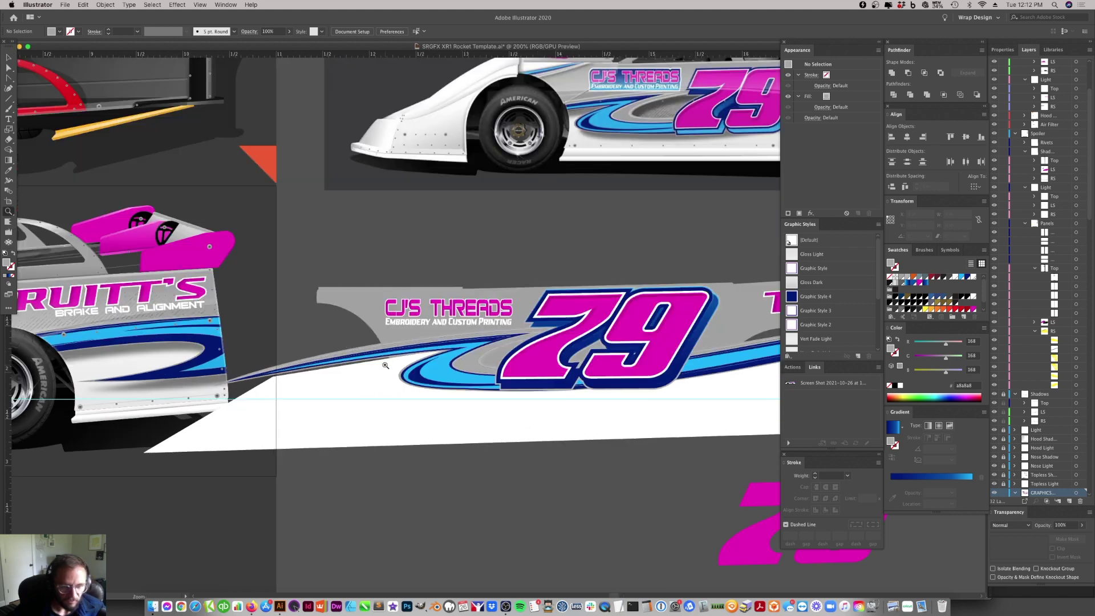
pyautogui.click(502, 315)
pyautogui.hscroll(10, 460, 334)
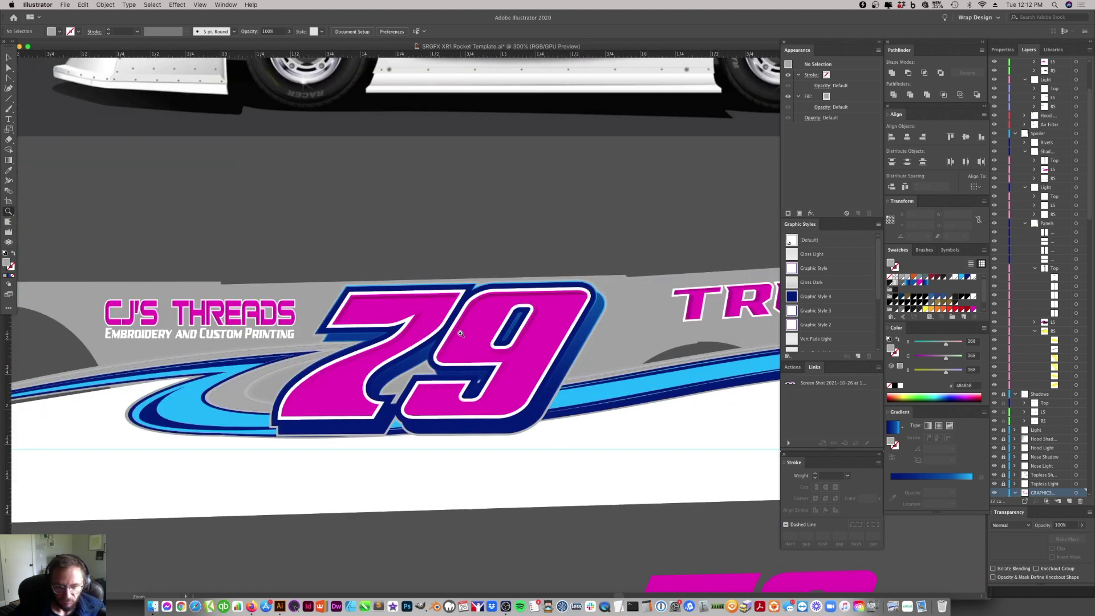
pyautogui.hscroll(2, 461, 334)
pyautogui.hscroll(-20, 461, 334)
pyautogui.hscroll(-3, 461, 334)
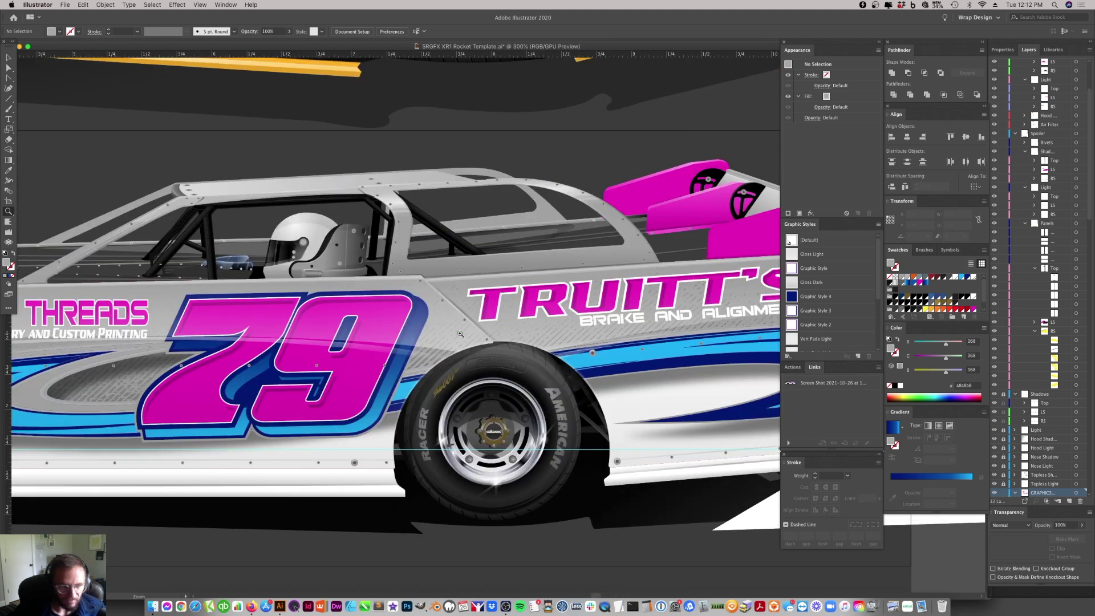
pyautogui.hscroll(-6, 461, 333)
pyautogui.hscroll(15, 460, 333)
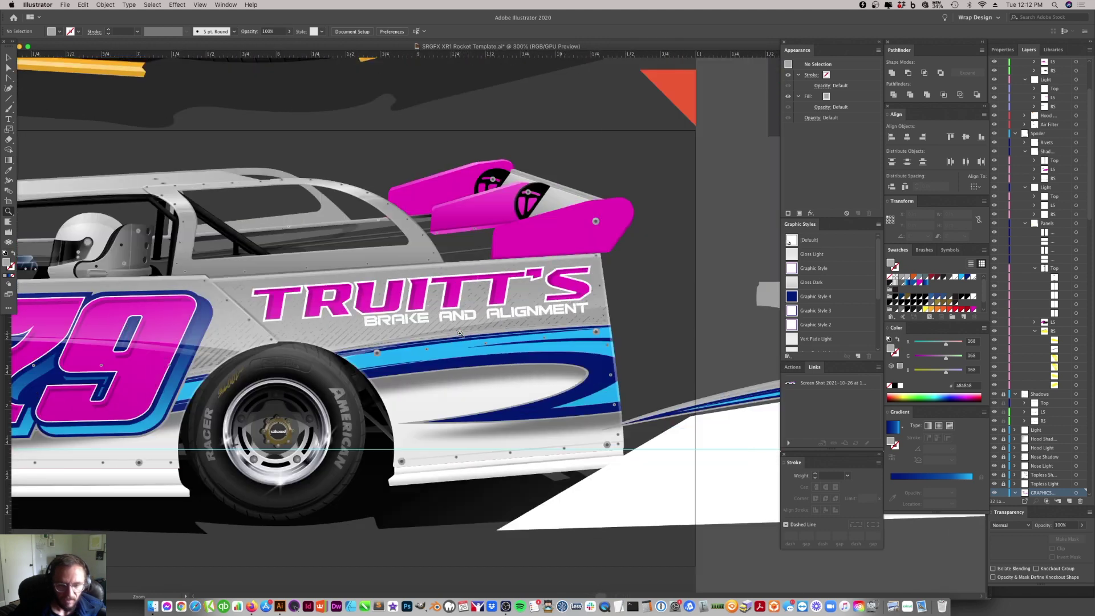
pyautogui.scroll(-10, 461, 333)
pyautogui.hscroll(-6, 461, 334)
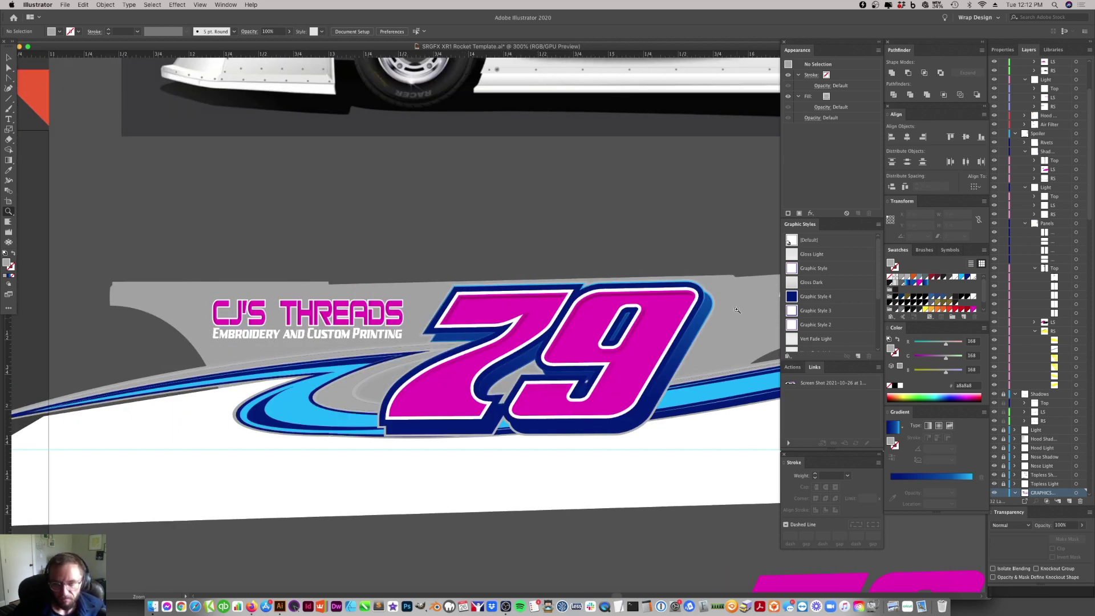
pyautogui.press('v')
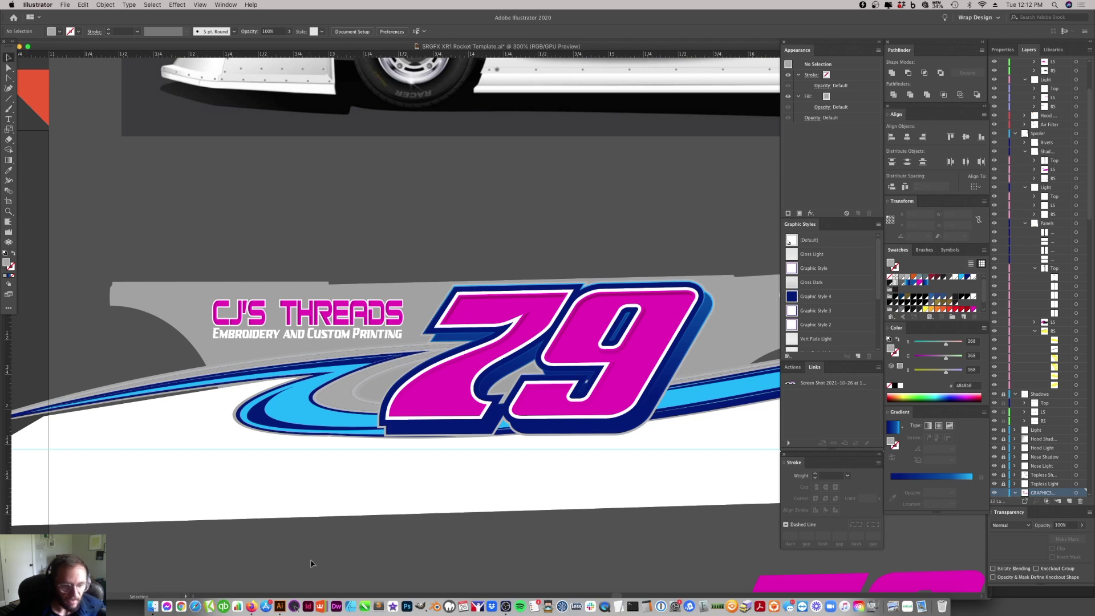
pyautogui.hscroll(-10, 361, 499)
pyautogui.hscroll(10, 391, 439)
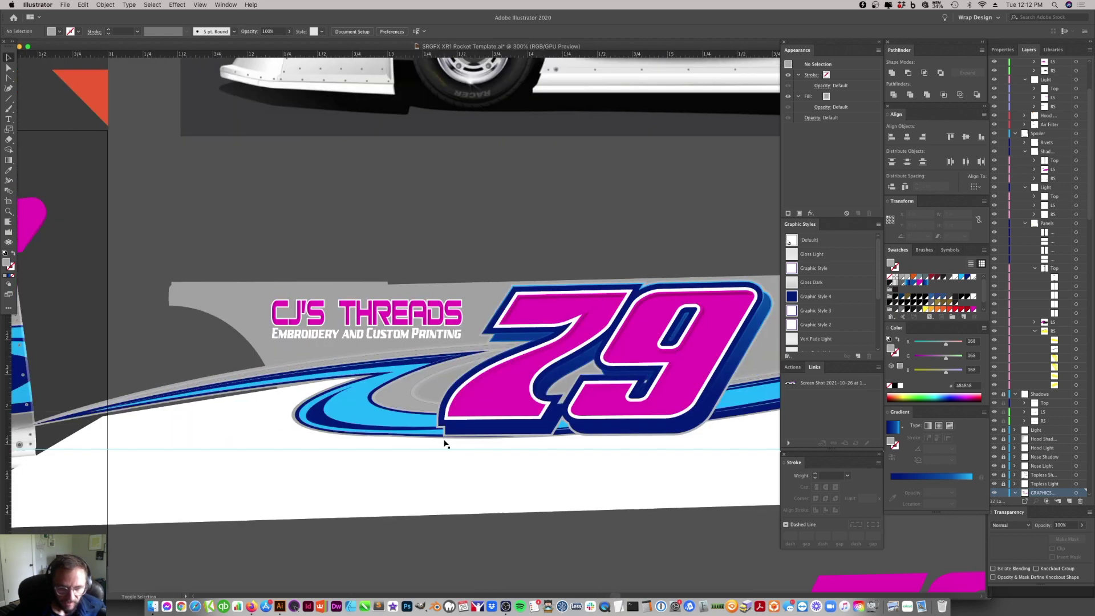
# - Duplicate the CJ'S THREADS logo into the empty space directly above the side panel
pyautogui.moveTo(266, 321); pyautogui.dragTo(266, 242)
pyautogui.press('cmd+z')
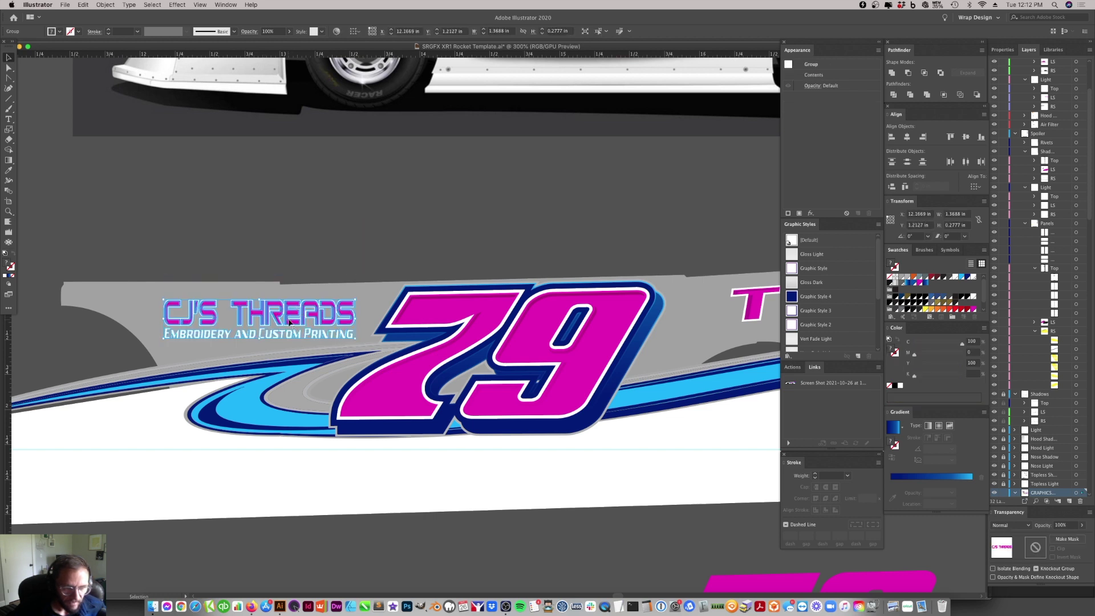
pyautogui.moveTo(290, 325); pyautogui.dragTo(293, 218)
# - Ungroup the original CJ'S THREADS logo on the side panel and pick out its separate lettering and tagline pieces
pyautogui.rightClick(288, 324)
pyautogui.press('Escape')
pyautogui.click(292, 315)
pyautogui.rightClick(293, 314)
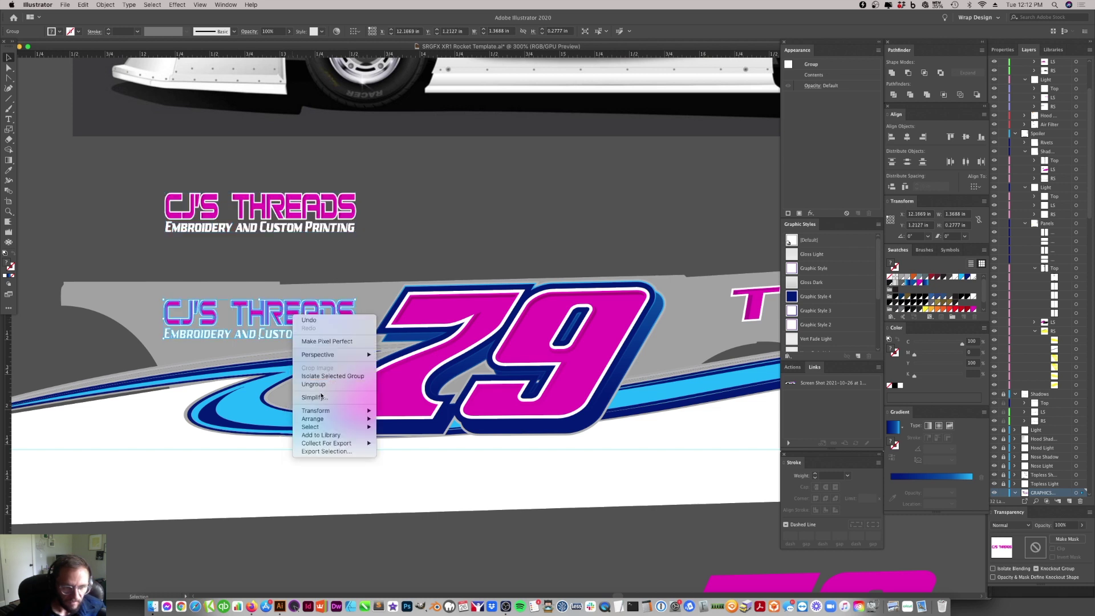
pyautogui.click(319, 385)
pyautogui.click(293, 324)
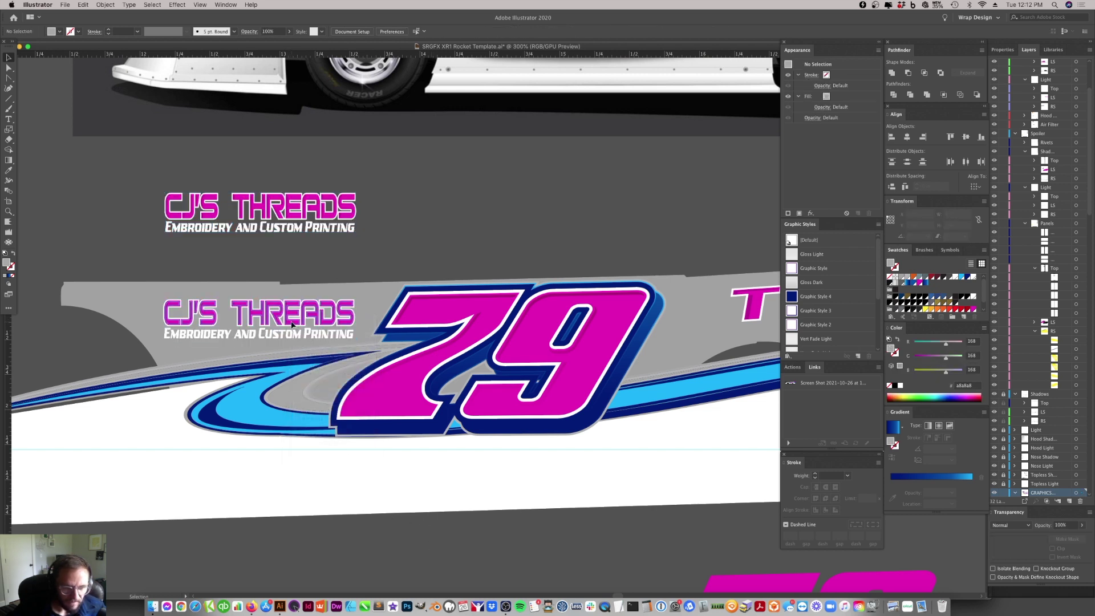
pyautogui.moveTo(292, 324)
pyautogui.mouseDown()
pyautogui.moveTo(292, 273)
pyautogui.moveTo(291, 322)
pyautogui.mouseUp()
pyautogui.click(291, 322)
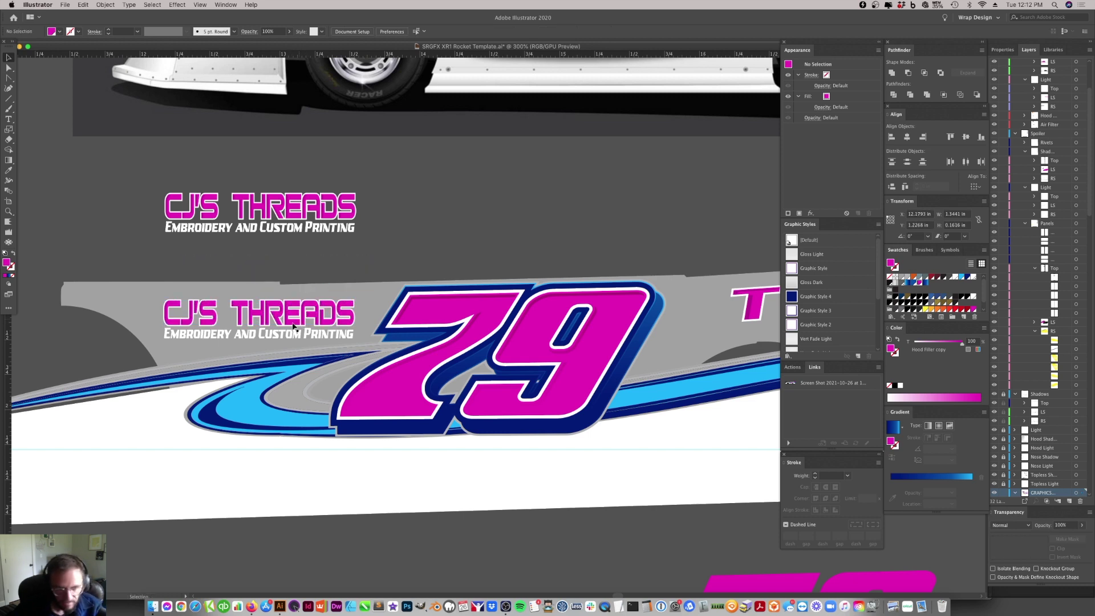
pyautogui.click(296, 323)
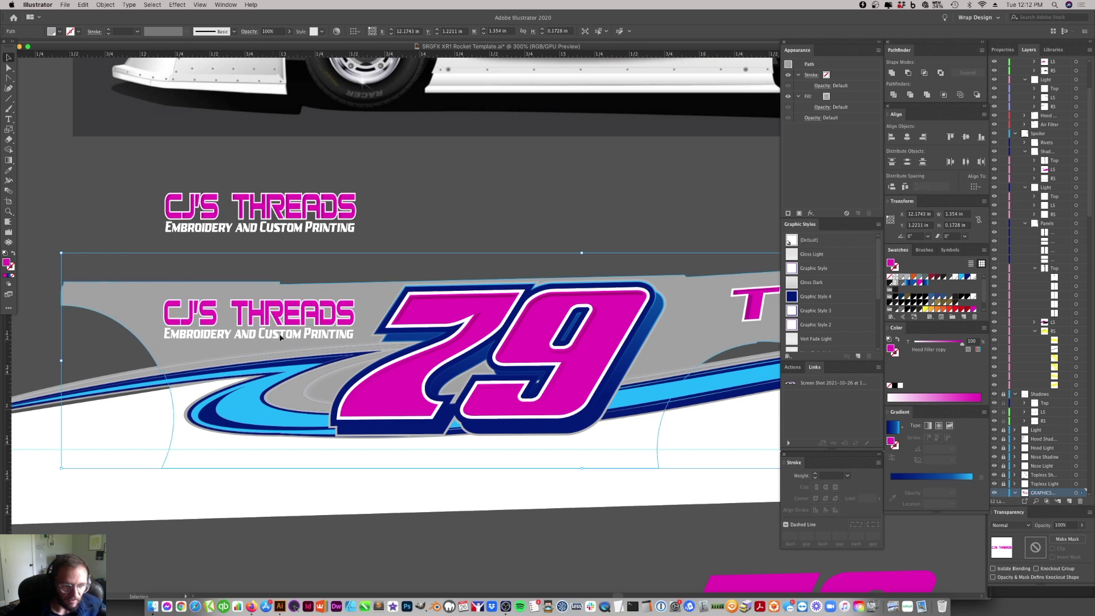
pyautogui.click(279, 339)
pyautogui.click(268, 303)
pyautogui.click(271, 305)
pyautogui.click(485, 276)
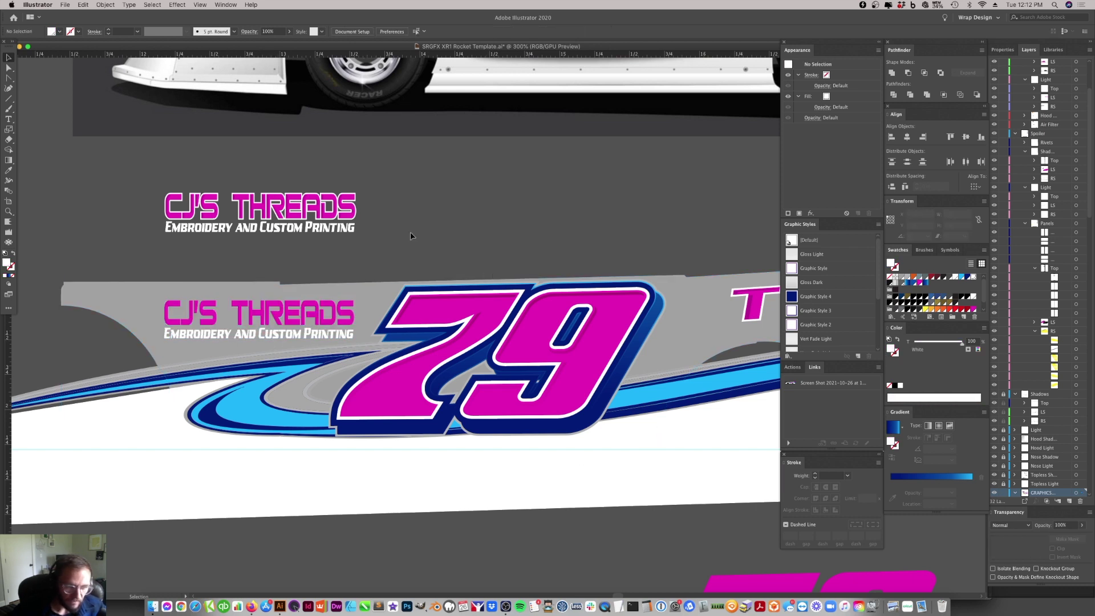
# - Scale the CJ'S THREADS lettering and its tagline on the side panel up together until the lettering is about 1.47 in wide
pyautogui.click(343, 335)
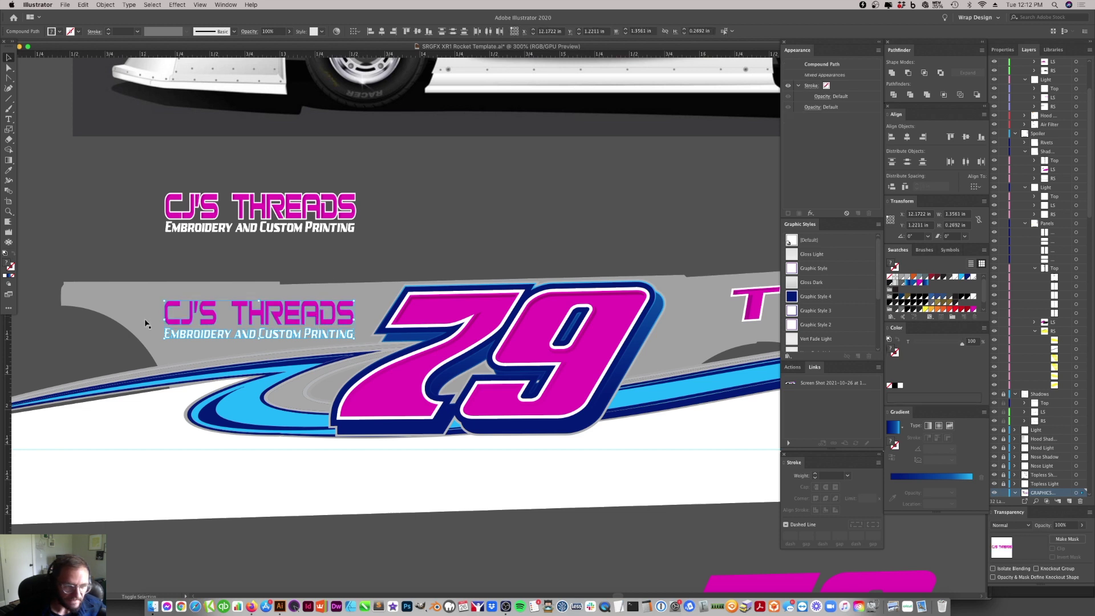
pyautogui.keyDown('shift'); pyautogui.click(169, 321); pyautogui.keyUp('shift')
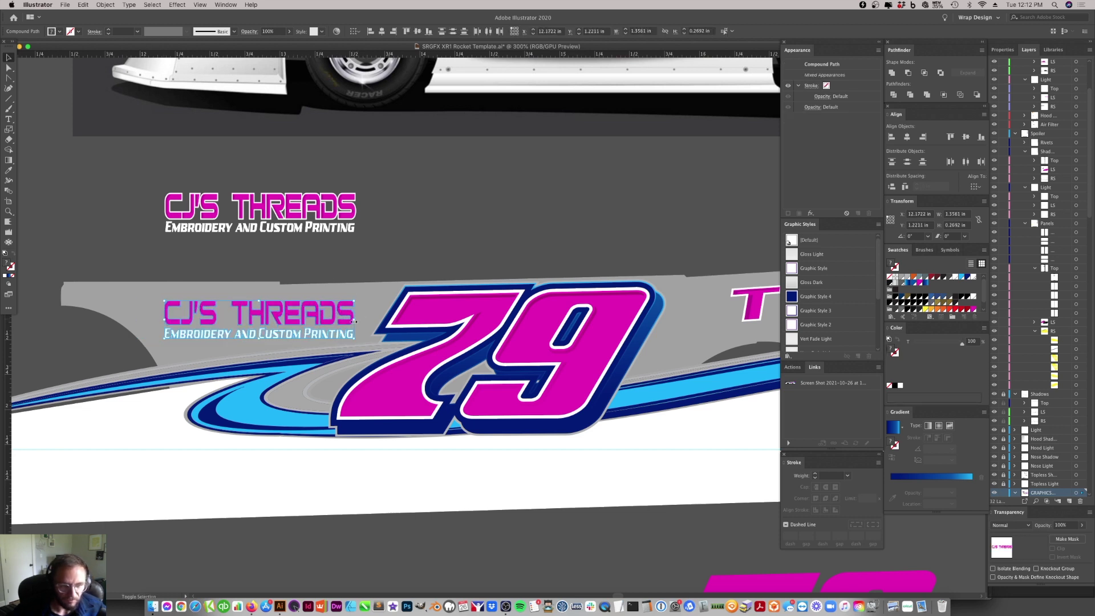
pyautogui.click(387, 252)
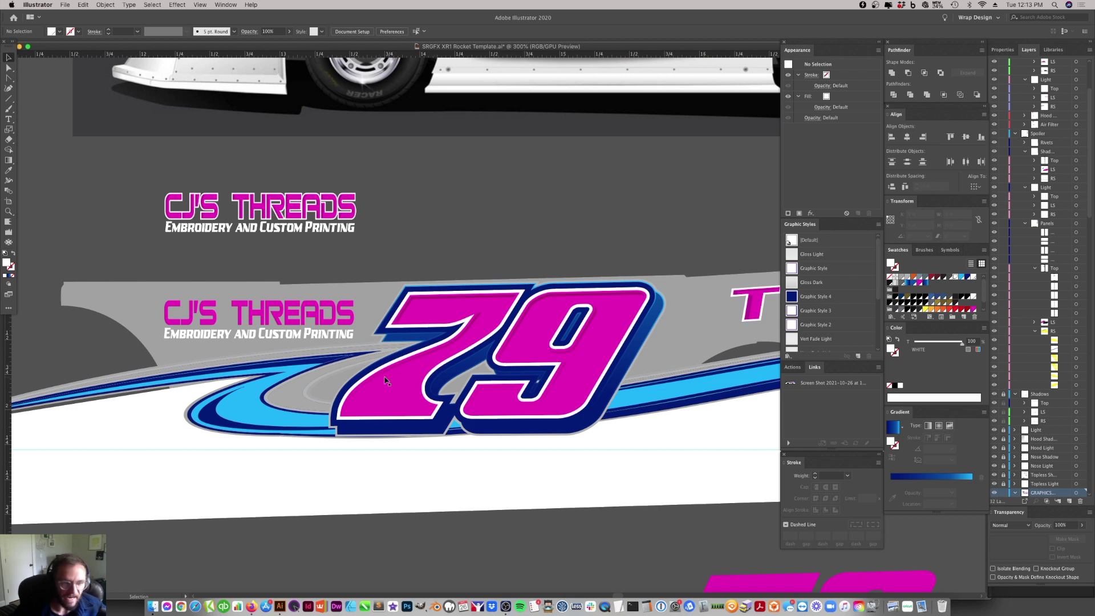
pyautogui.click(317, 326)
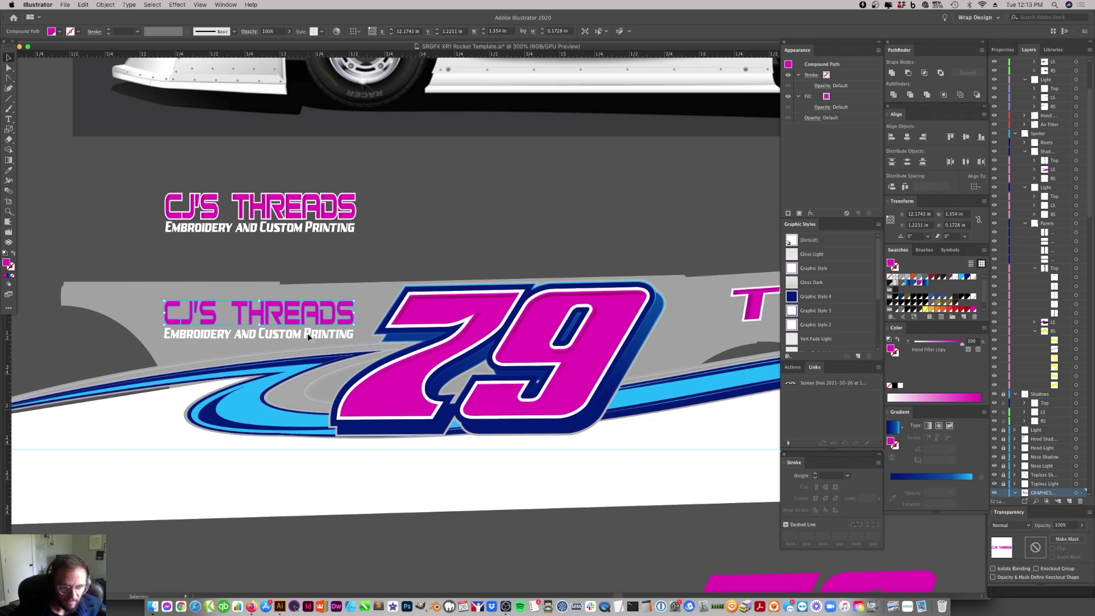
pyautogui.click(307, 333)
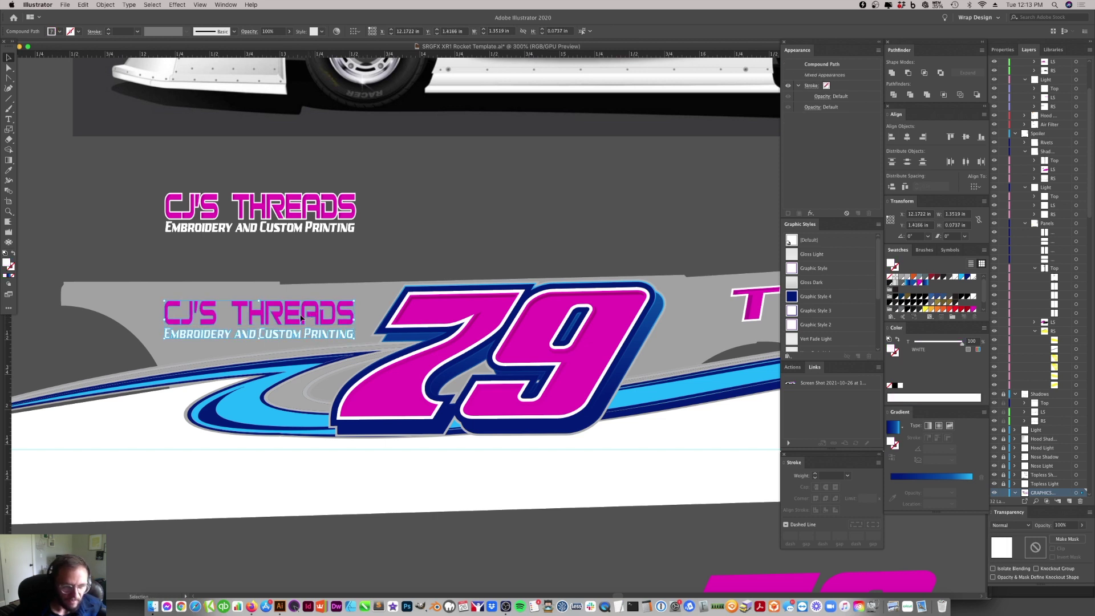
pyautogui.keyDown('shift'); pyautogui.click(194, 314); pyautogui.keyUp('shift')
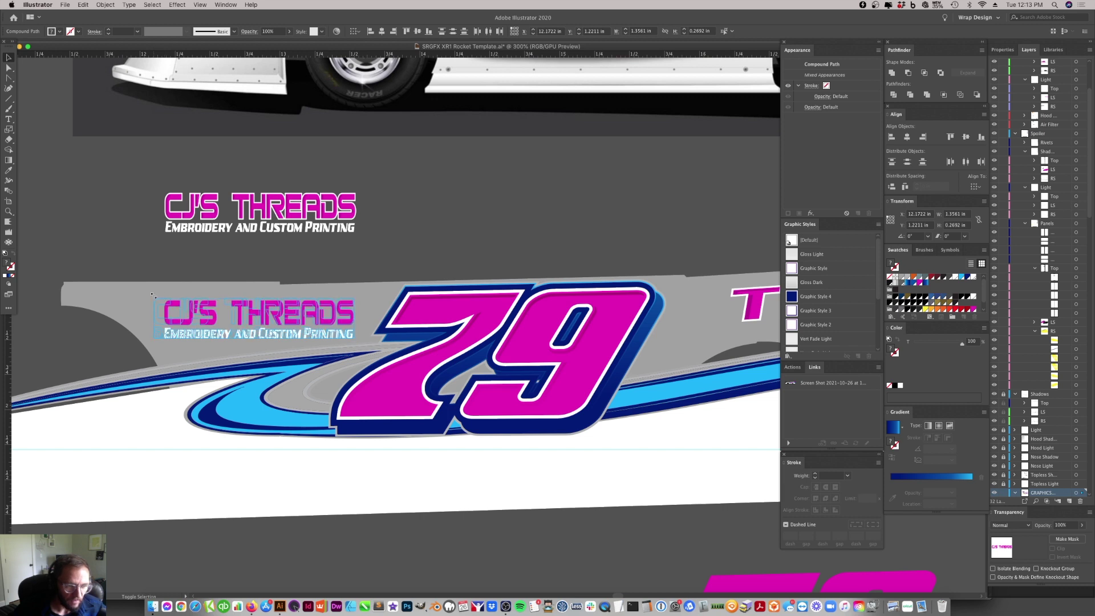
pyautogui.moveTo(165, 301); pyautogui.dragTo(149, 297)
pyautogui.click(304, 292)
# - Recolor the magenta CJ'S THREADS lettering on the side panel with the dark navy blue swatch
pyautogui.click(316, 318)
pyautogui.press('i')
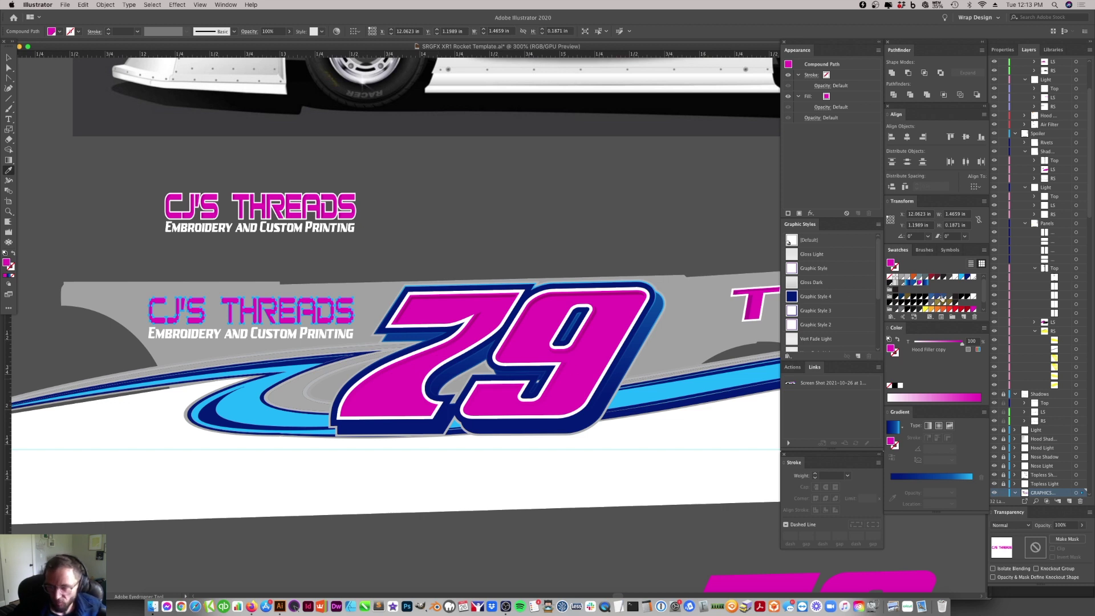
pyautogui.click(916, 282)
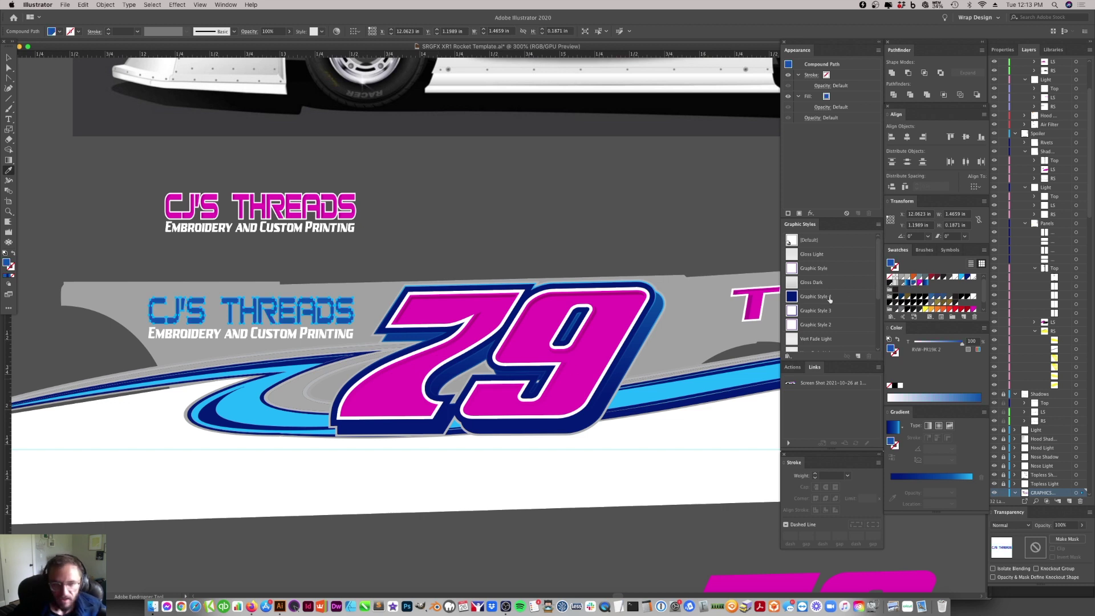
pyautogui.scroll(-1, 924, 287)
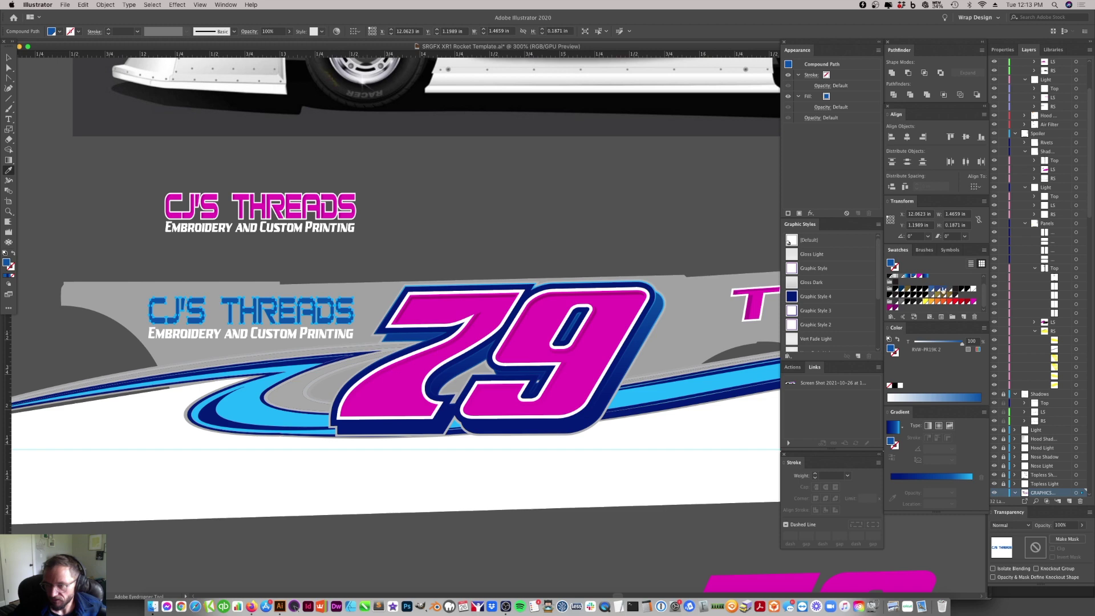
pyautogui.scroll(1, 918, 289)
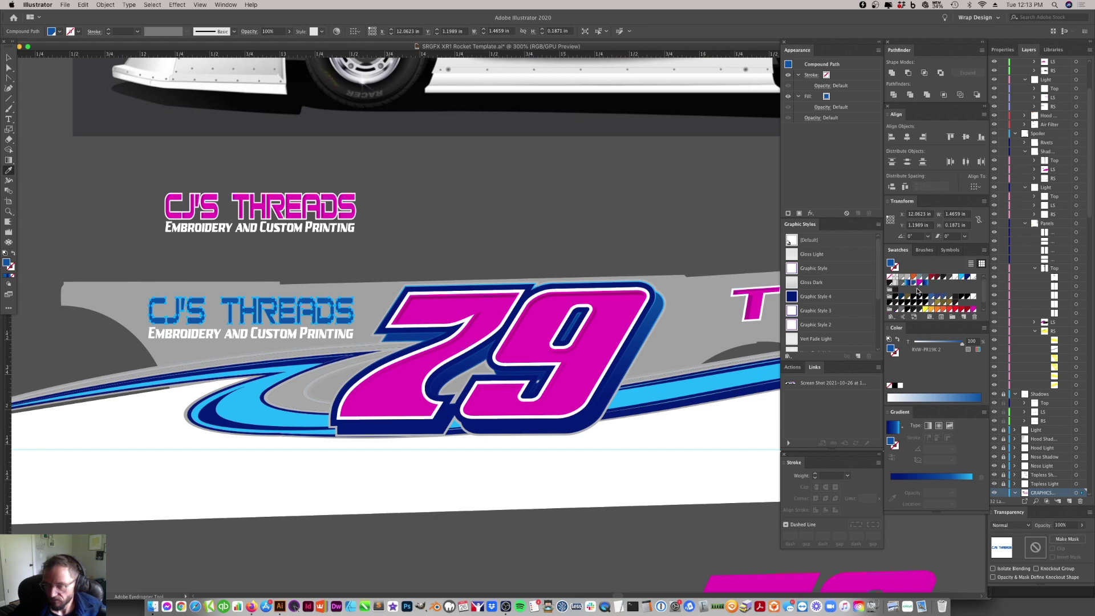
pyautogui.click(968, 280)
pyautogui.press('v')
pyautogui.click(409, 239)
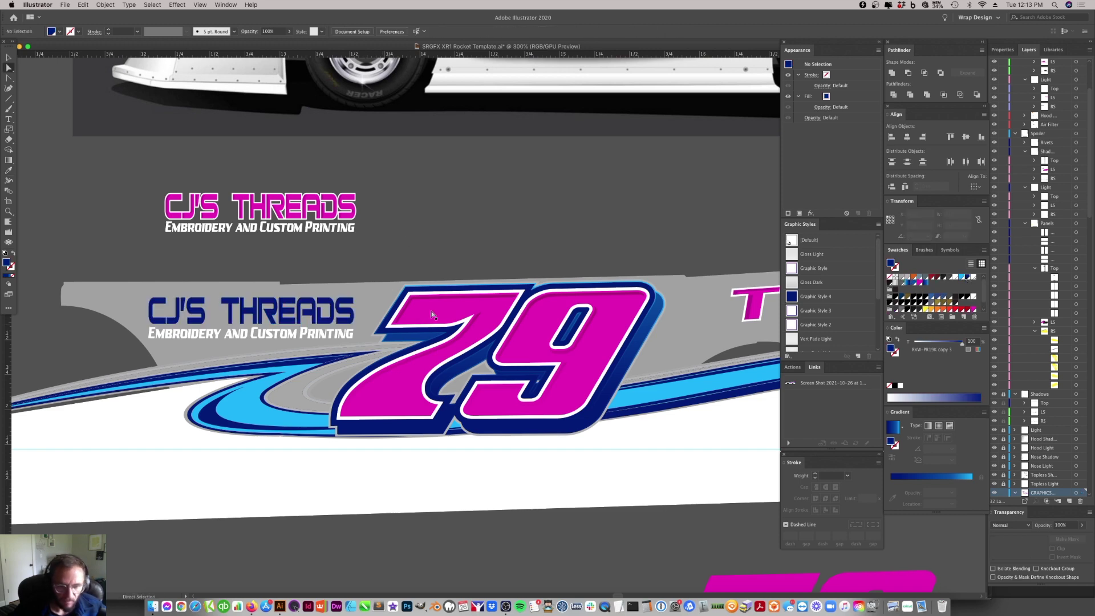
# - Examine the recolored logo beside the 79 on the whole side panel and compare it with the car side views
pyautogui.scroll(-4, 479, 307)
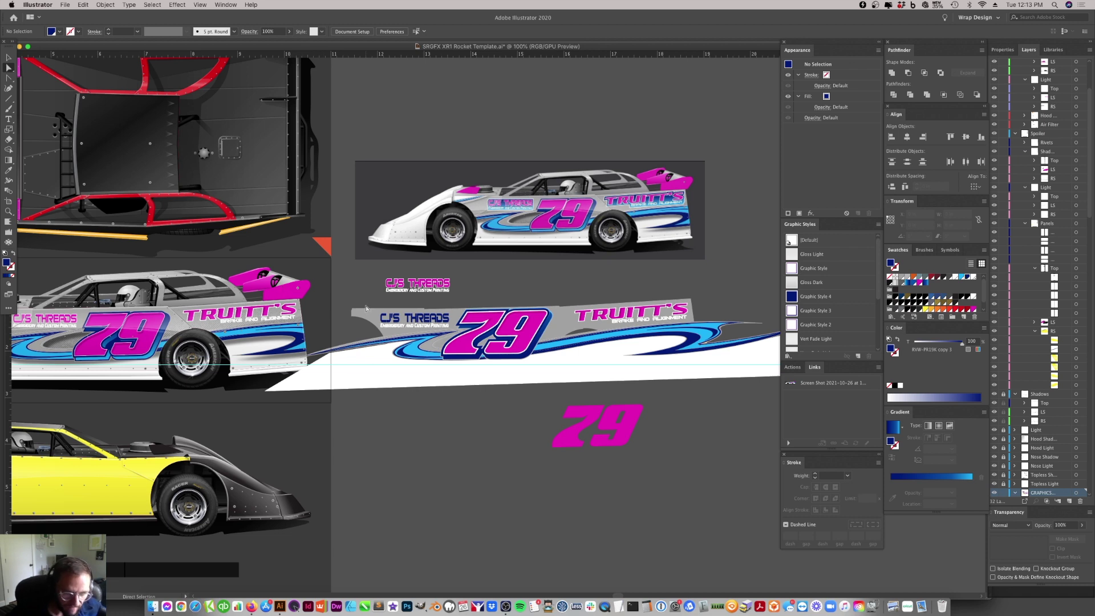
pyautogui.click(9, 57)
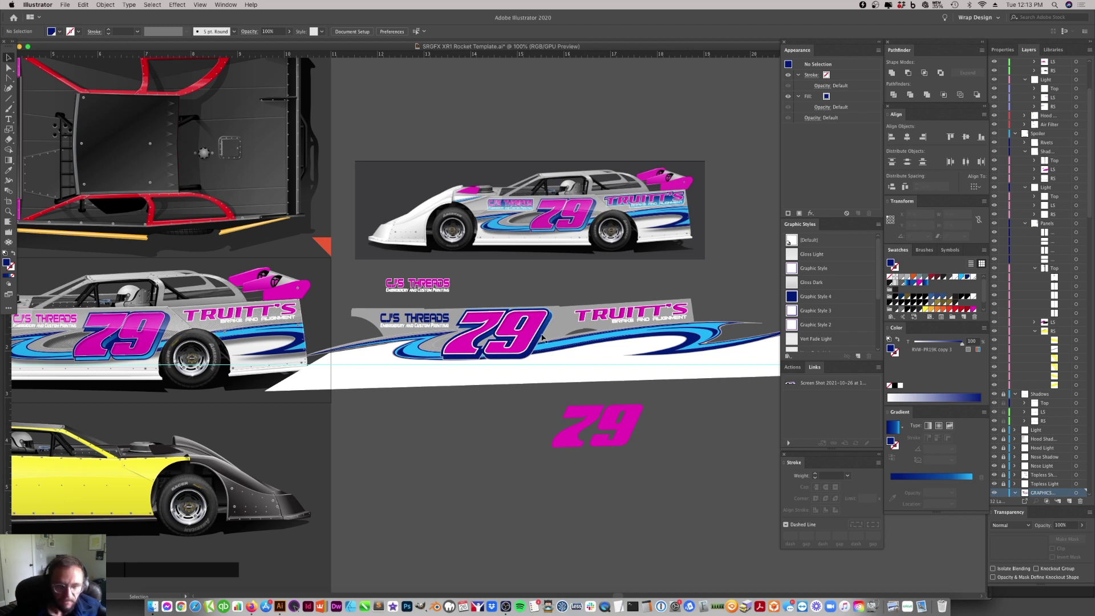
pyautogui.click(414, 323)
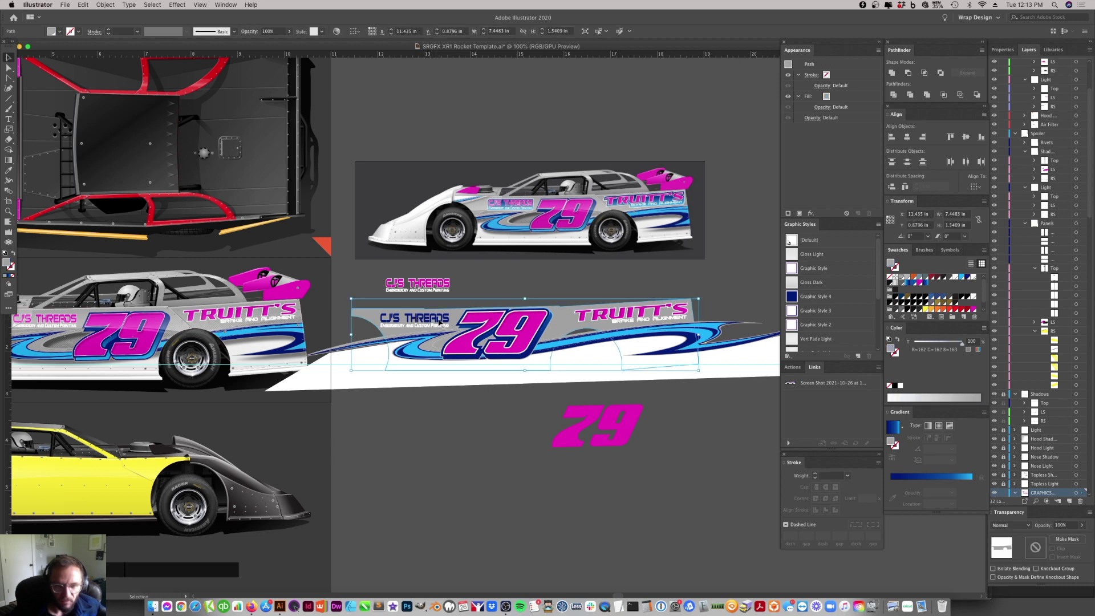
pyautogui.click(435, 374)
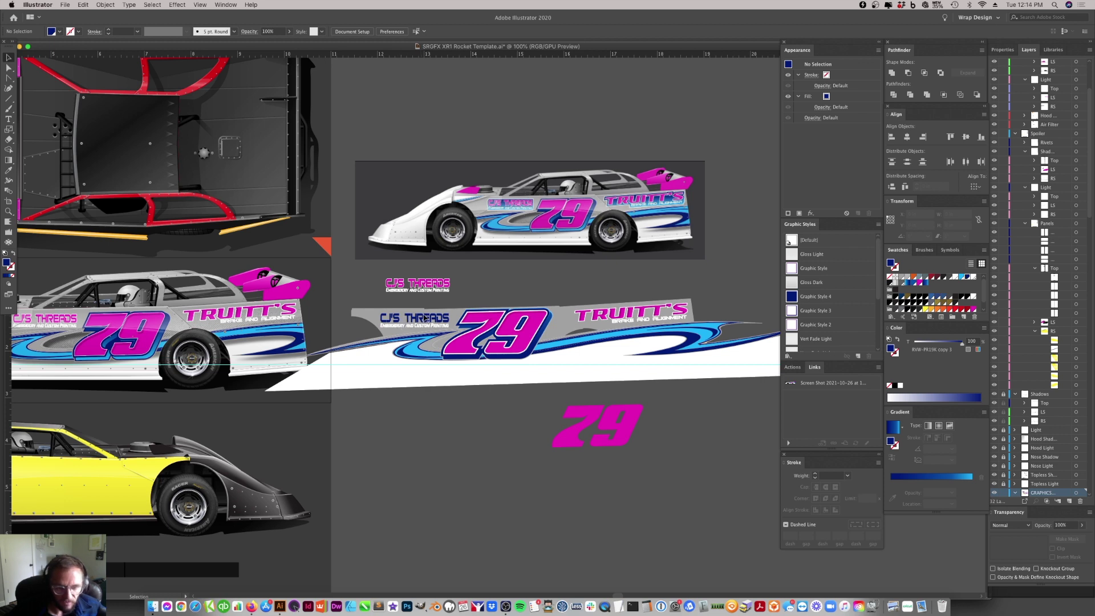
pyautogui.click(446, 319)
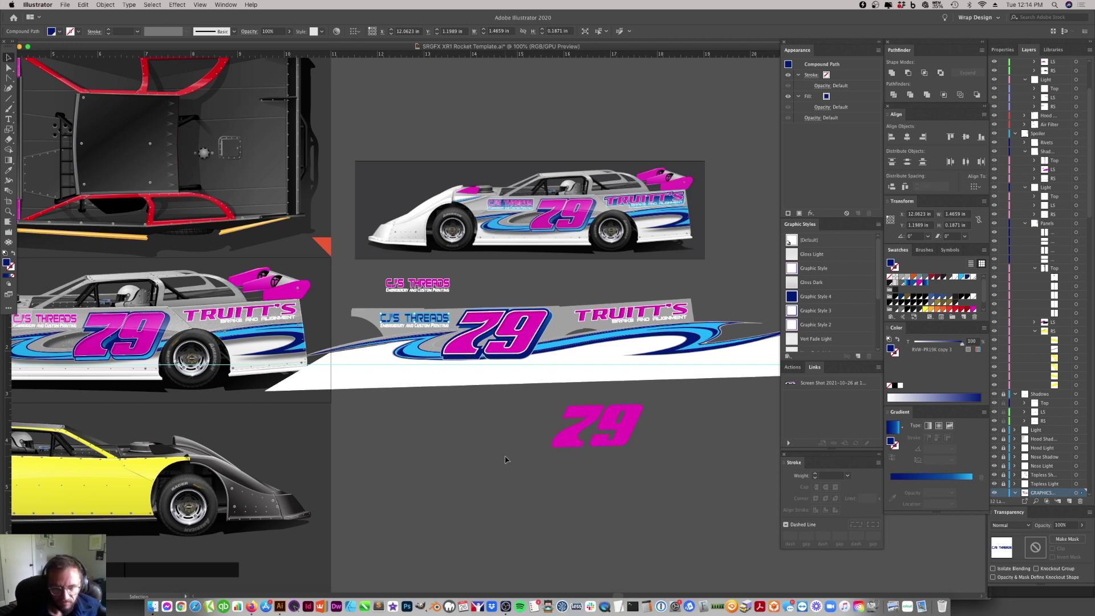
pyautogui.click(529, 338)
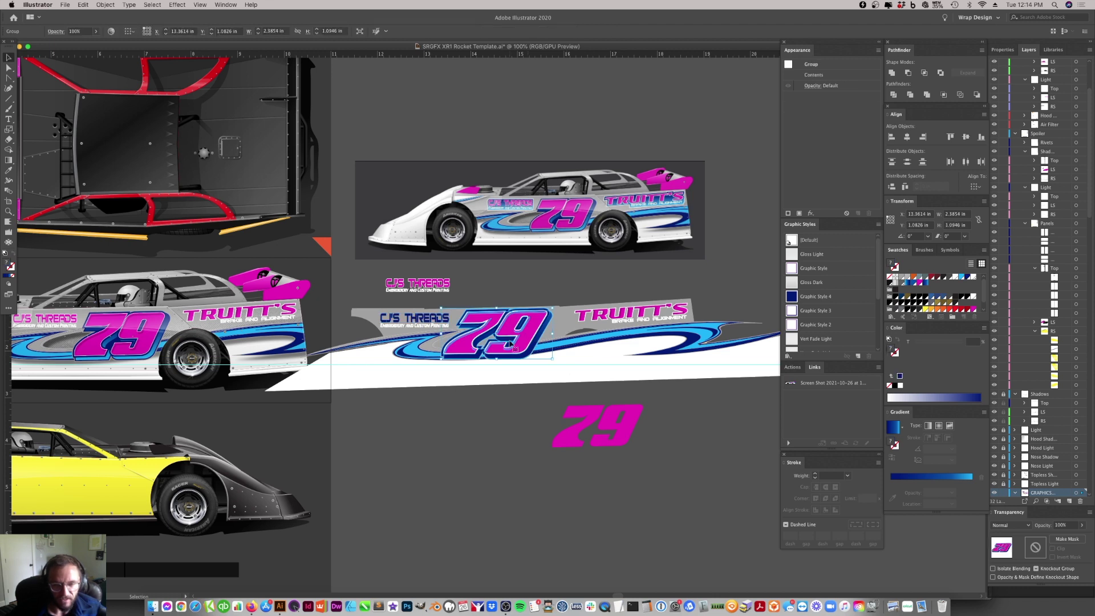
pyautogui.click(487, 460)
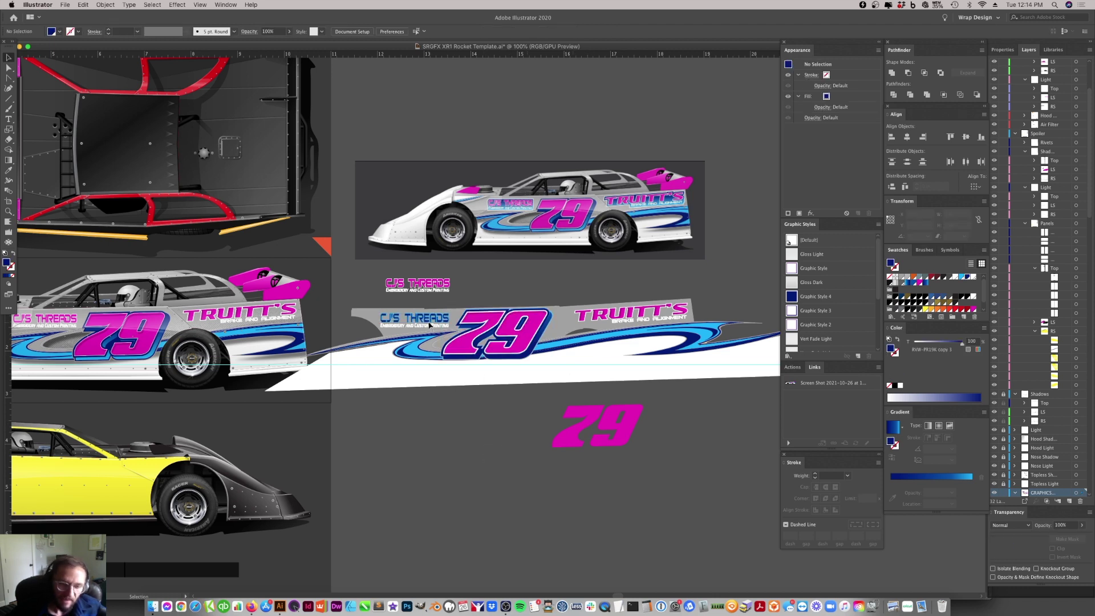
pyautogui.click(429, 324)
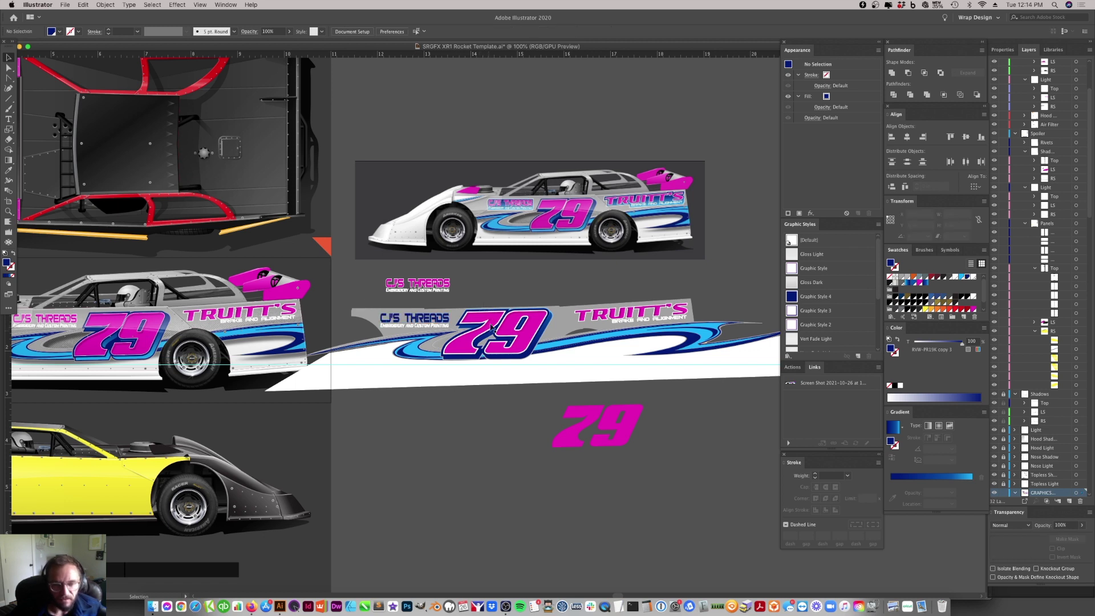
pyautogui.click(449, 349)
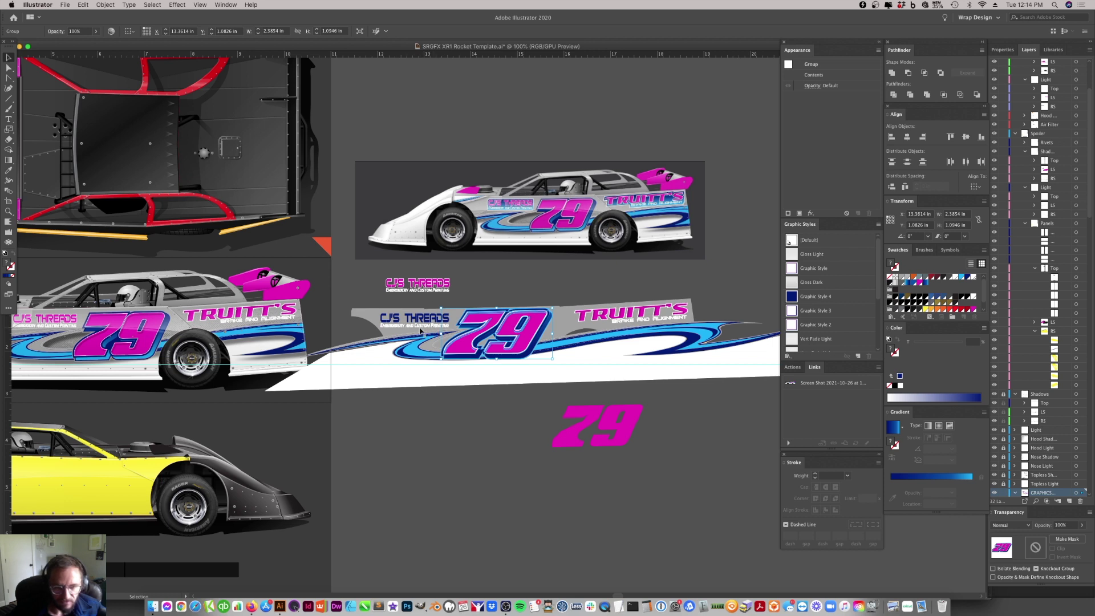
pyautogui.click(519, 441)
# - Stretch the navy CJ'S THREADS lettering past both ends of its tagline, to about 1.62 in wide and 0.17 in high
pyautogui.click(8, 211)
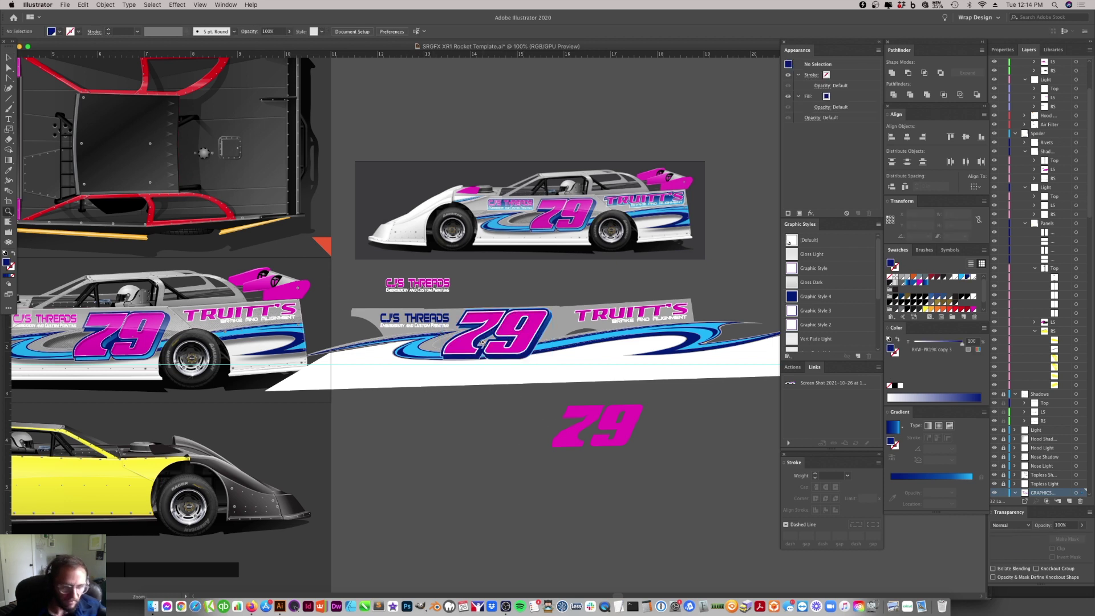
pyautogui.click(470, 327)
pyautogui.click(471, 327)
pyautogui.click(566, 344)
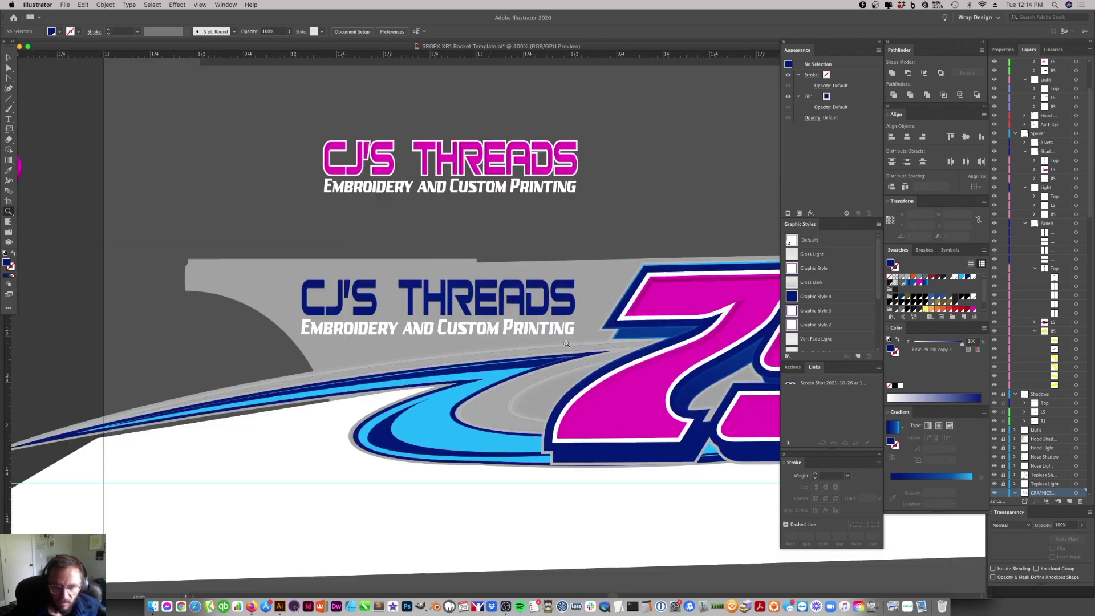
pyautogui.click(506, 309)
pyautogui.click(8, 57)
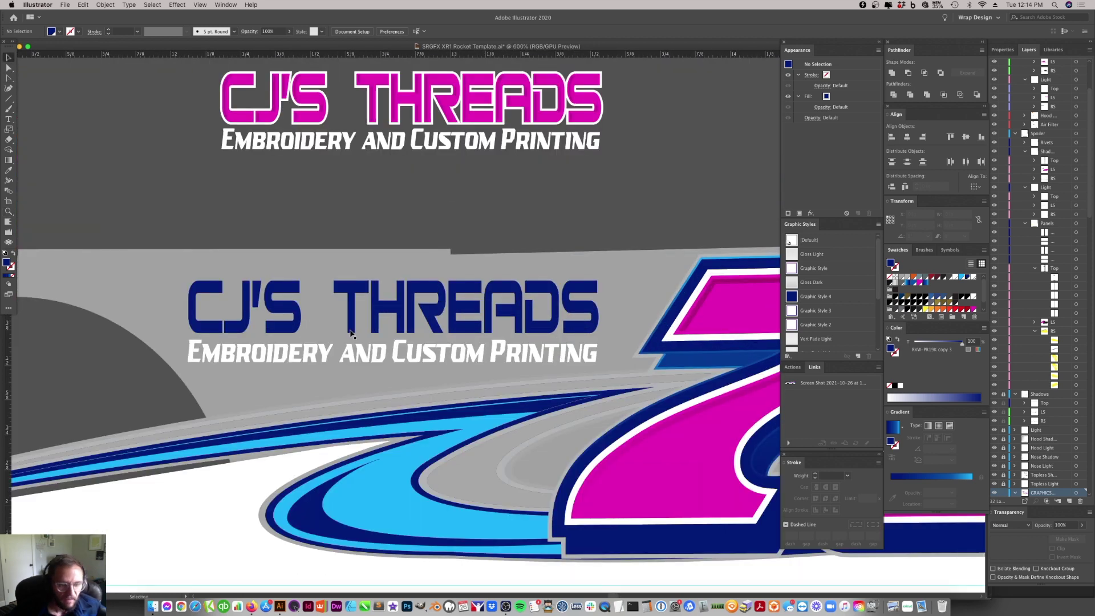
pyautogui.click(291, 328)
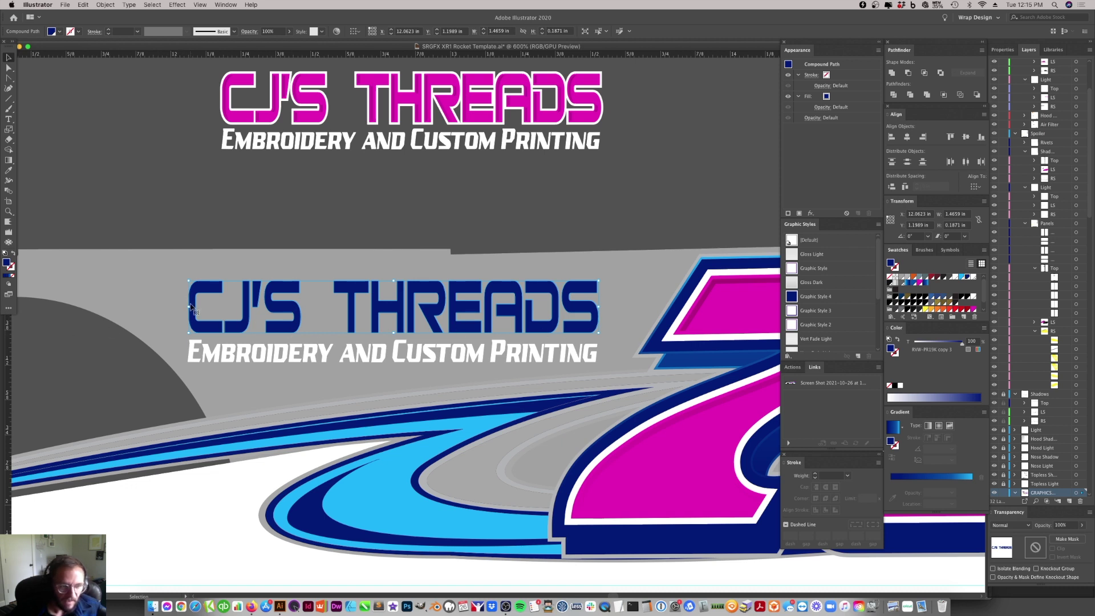
pyautogui.moveTo(190, 308); pyautogui.dragTo(133, 308)
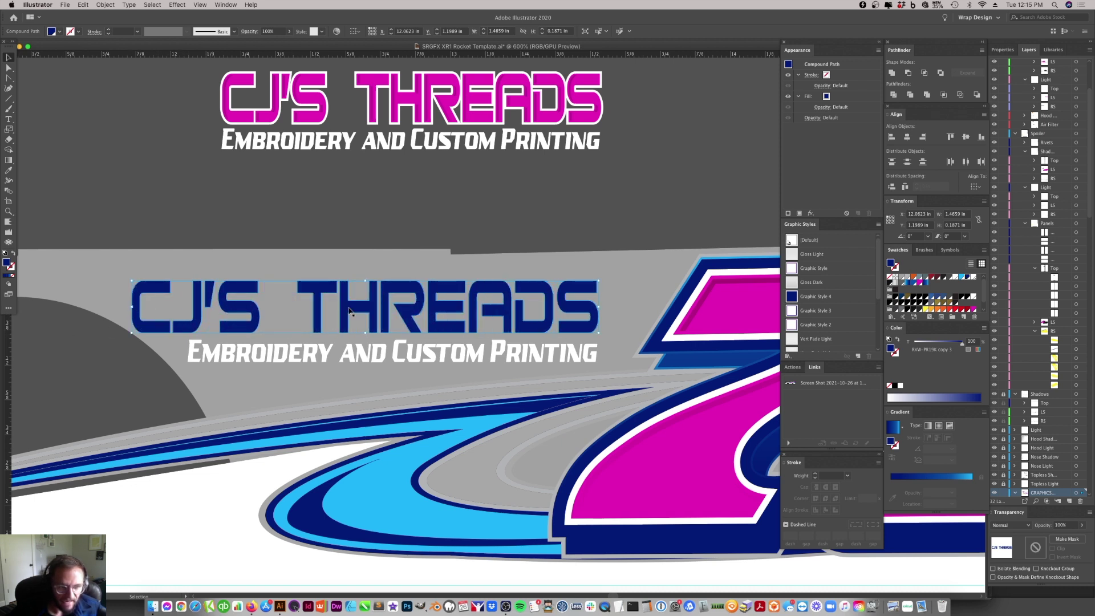
pyautogui.moveTo(599, 307); pyautogui.dragTo(618, 307)
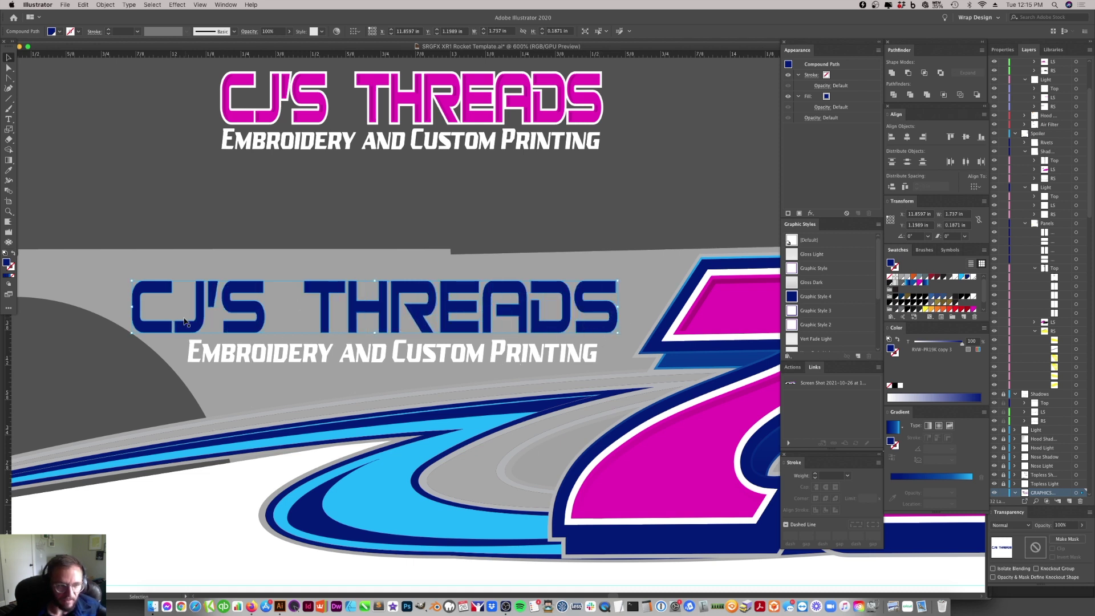
pyautogui.moveTo(131, 307); pyautogui.dragTo(163, 306)
pyautogui.click(485, 267)
# - Break the navy CJ'S THREADS compound path apart into separately selectable letters
pyautogui.rightClick(475, 307)
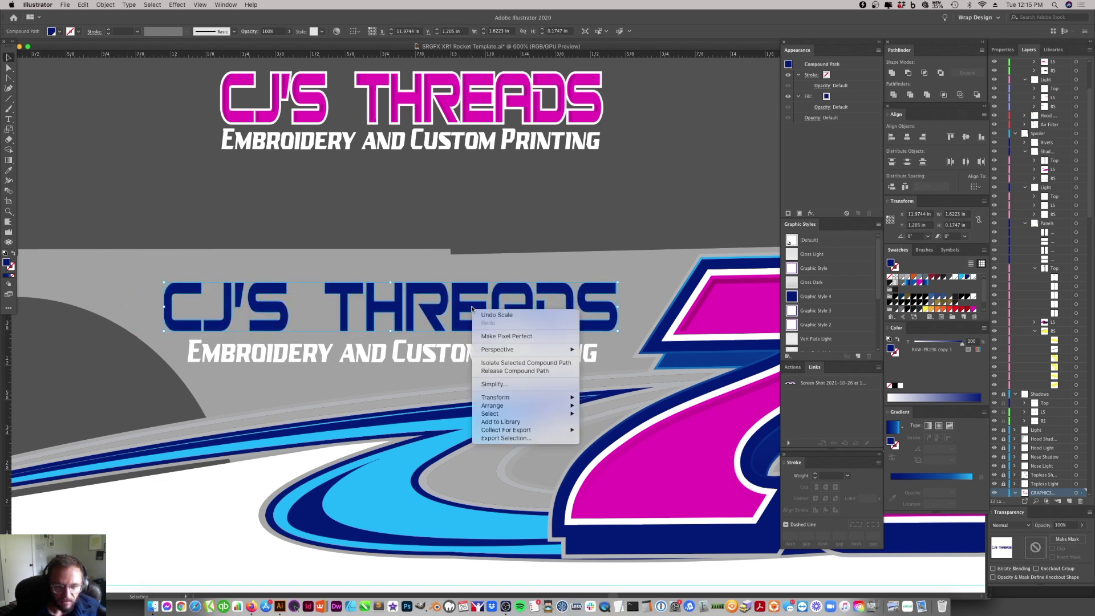
pyautogui.click(566, 229)
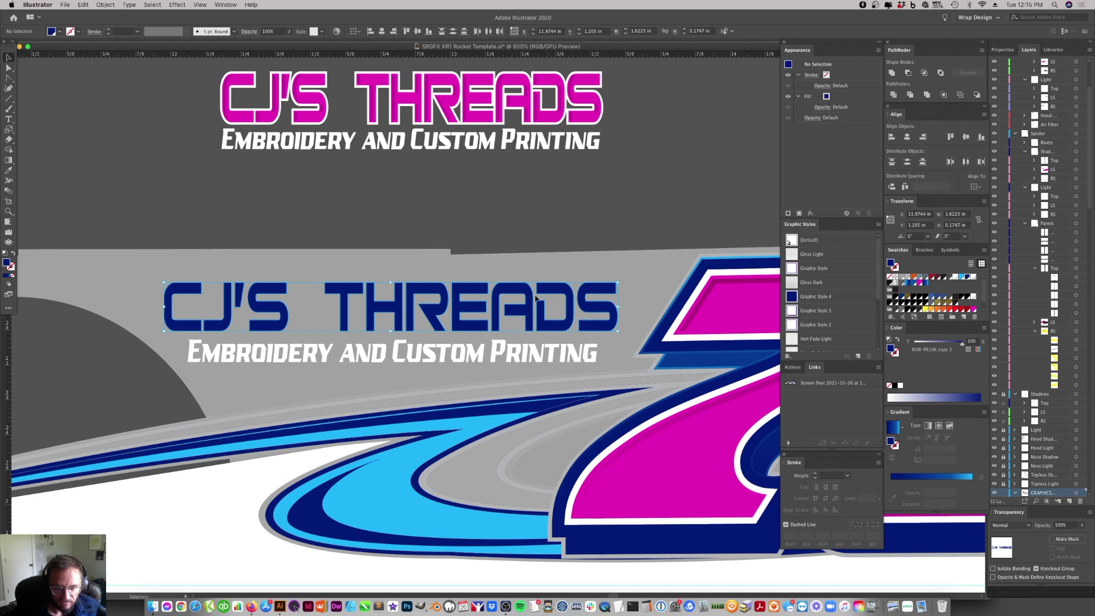
pyautogui.click(605, 308)
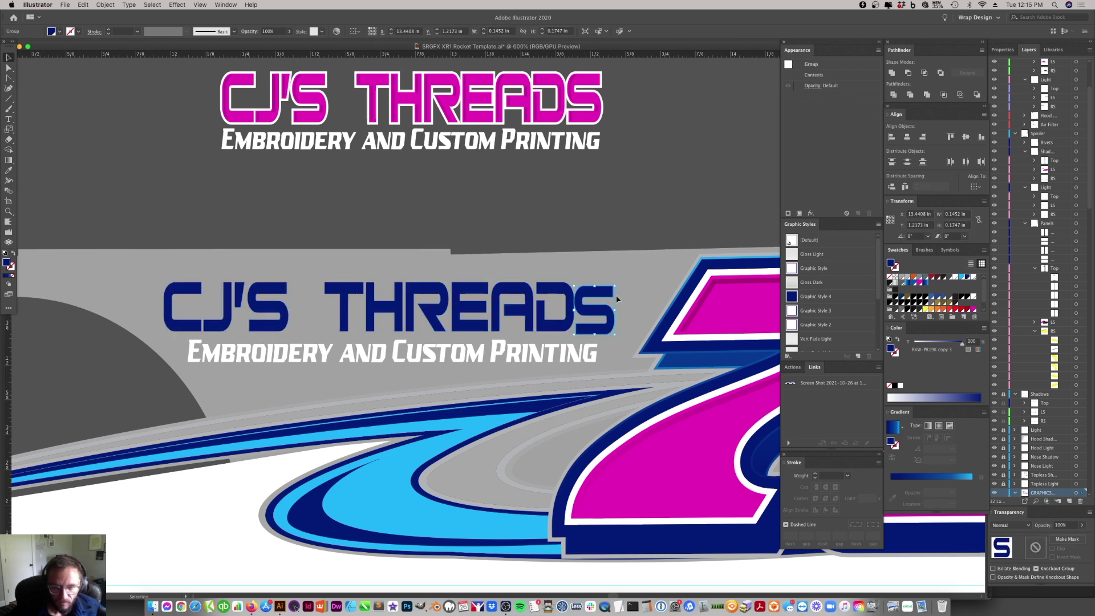
pyautogui.click(610, 256)
# - Try to even out the gaps between the CJ'S THREADS letters with Horizontal Distribute Space, and undo it
pyautogui.click(208, 301)
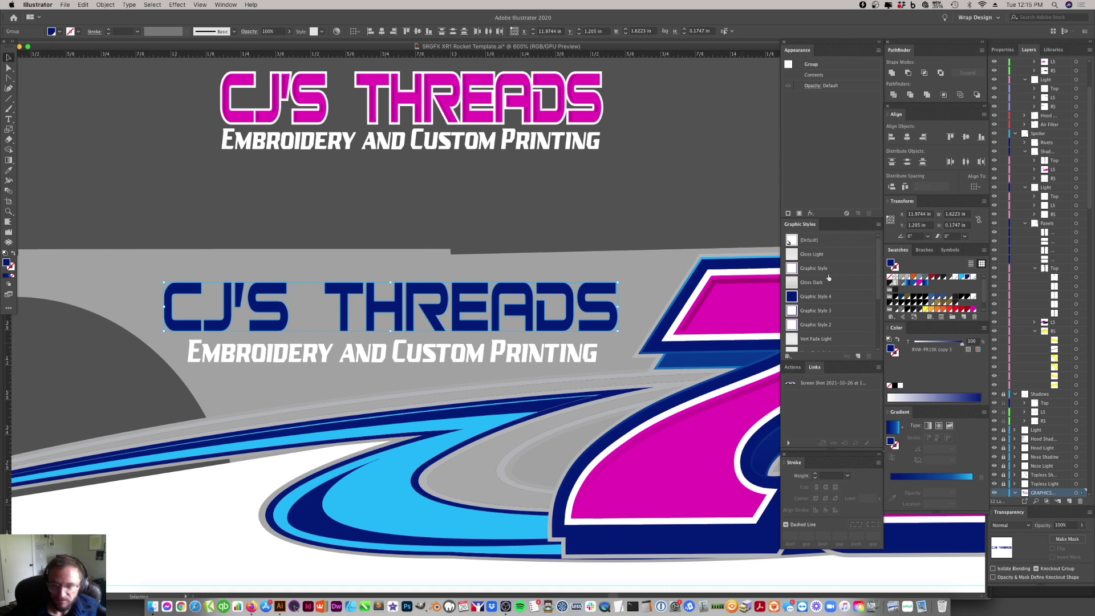
pyautogui.click(905, 187)
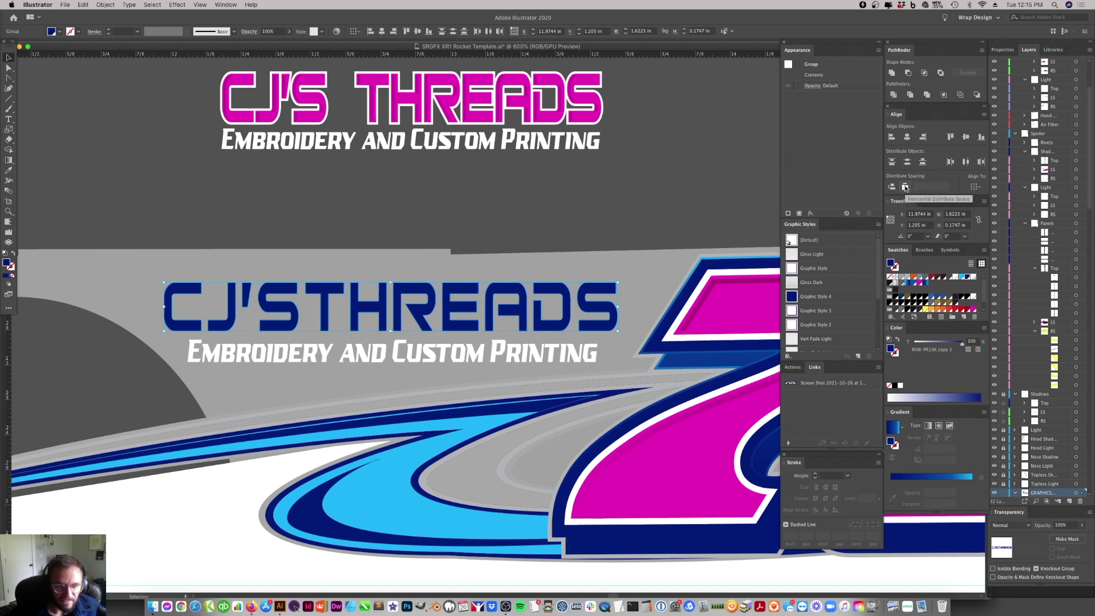
pyautogui.click(508, 239)
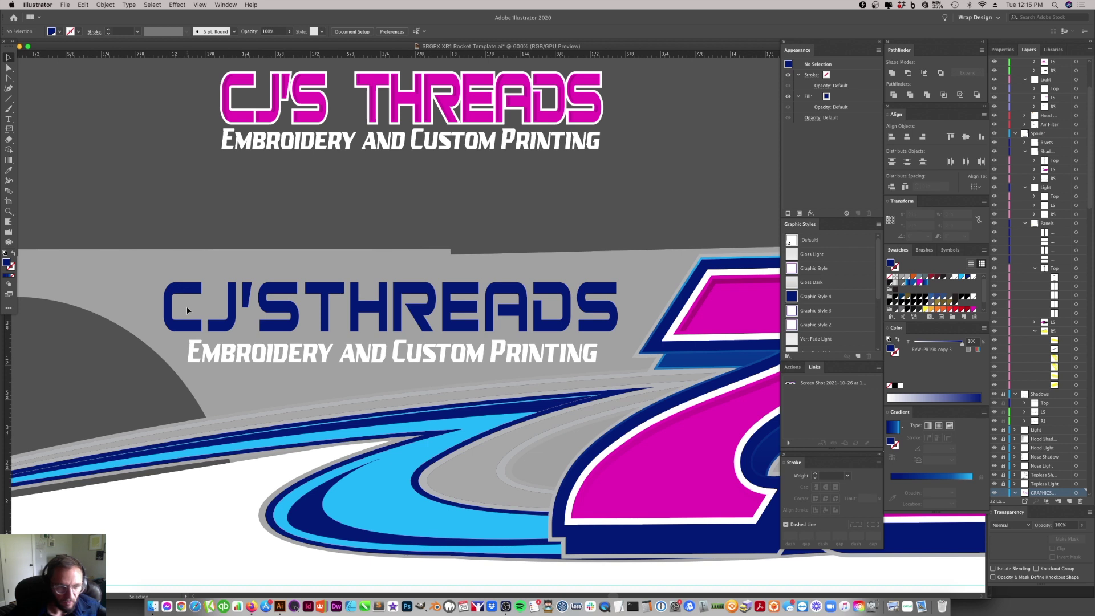
pyautogui.press('super+z')
# - Move the word CJ'S closer to THREADS and group all the letters into one object about 1.57 in wide
pyautogui.moveTo(278, 321)
pyautogui.mouseDown()
pyautogui.moveTo(275, 331)
pyautogui.moveTo(285, 330)
pyautogui.mouseUp()
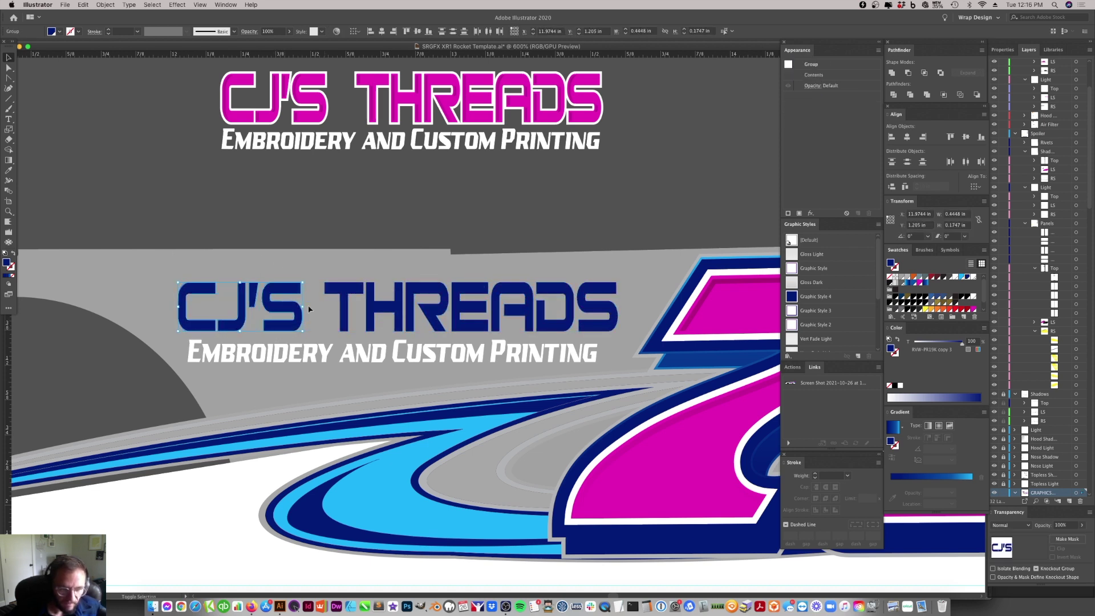
pyautogui.moveTo(173, 241); pyautogui.dragTo(619, 325)
pyautogui.click(626, 227)
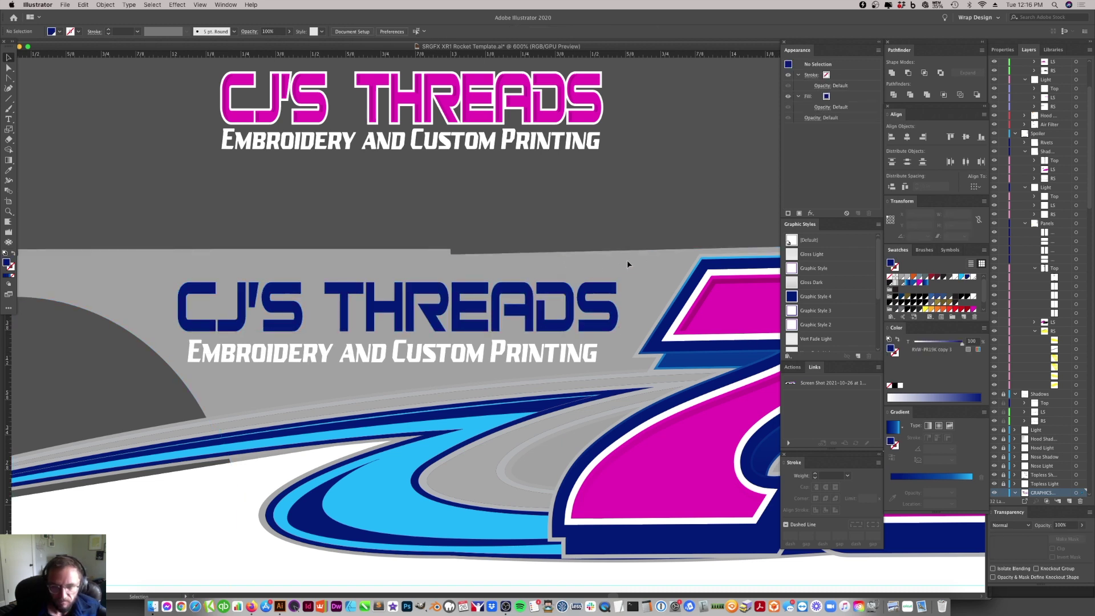
pyautogui.click(185, 303)
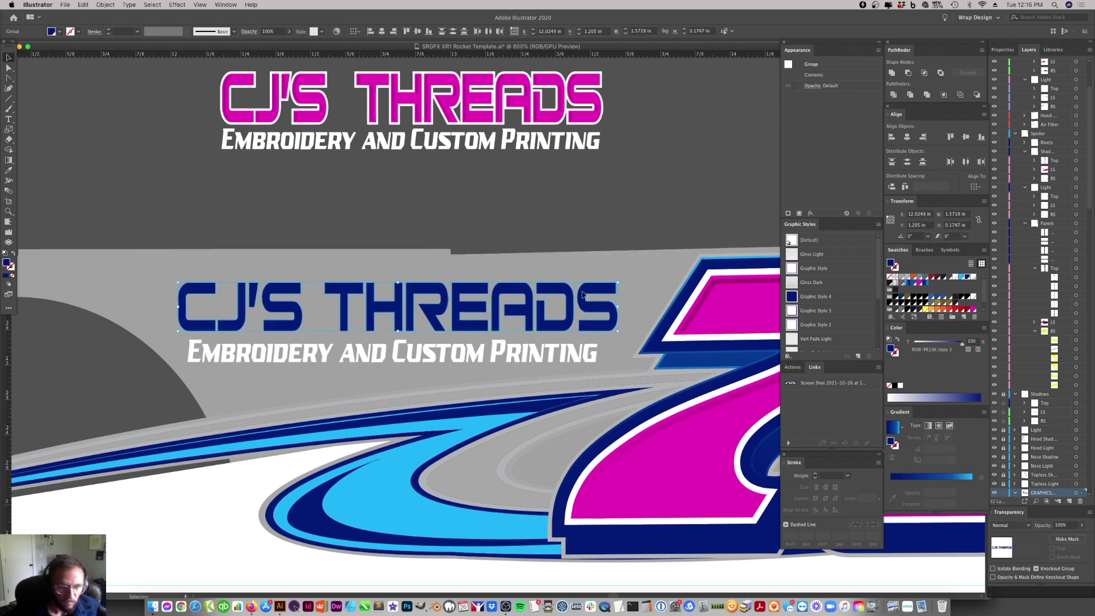
# - Distribute the CJ'S THREADS letters with equal horizontal spacing and move CJ'S left to separate the two words
pyautogui.click(906, 186)
pyautogui.click(505, 315)
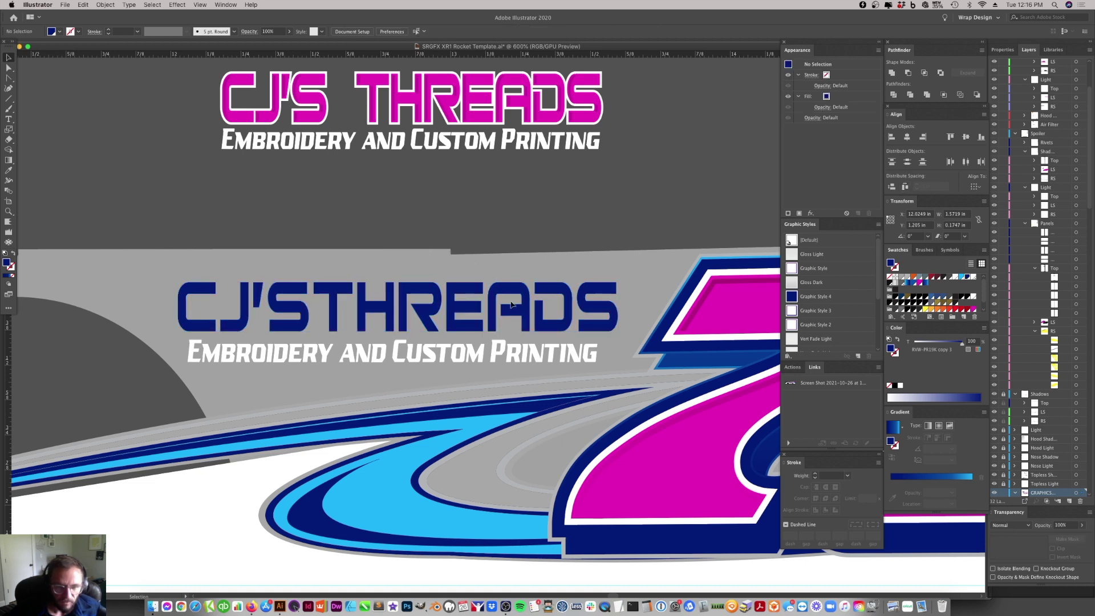
pyautogui.click(241, 324)
pyautogui.keyDown('shift'); pyautogui.click(244, 318); pyautogui.keyUp('shift')
pyautogui.moveTo(302, 318); pyautogui.dragTo(294, 325)
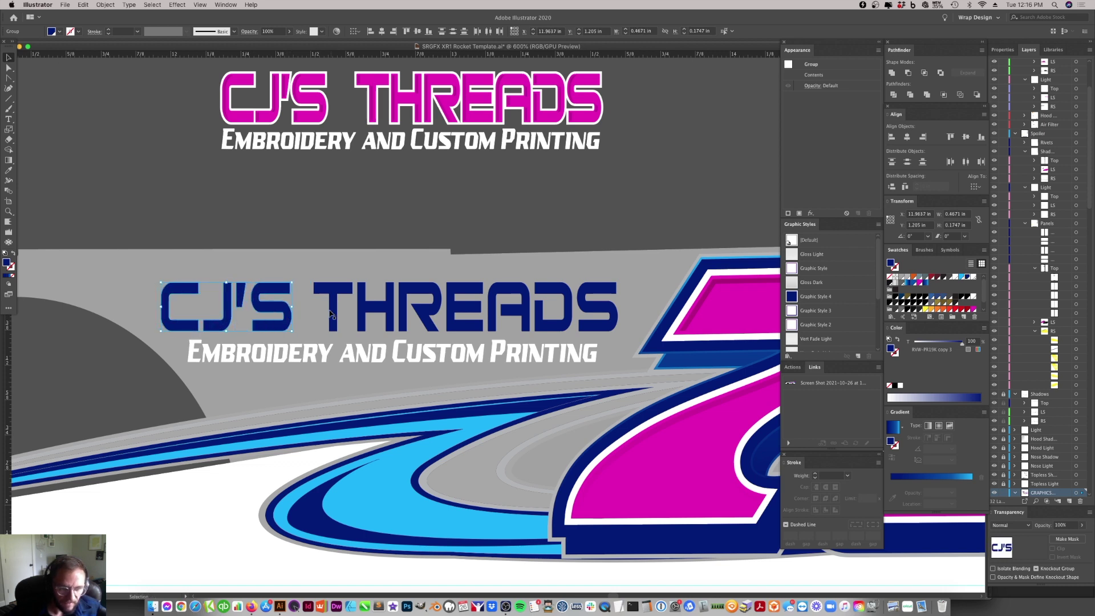
# - Nudge the S of CJ'S slightly left to tighten its spacing
pyautogui.click(300, 257)
pyautogui.click(281, 303)
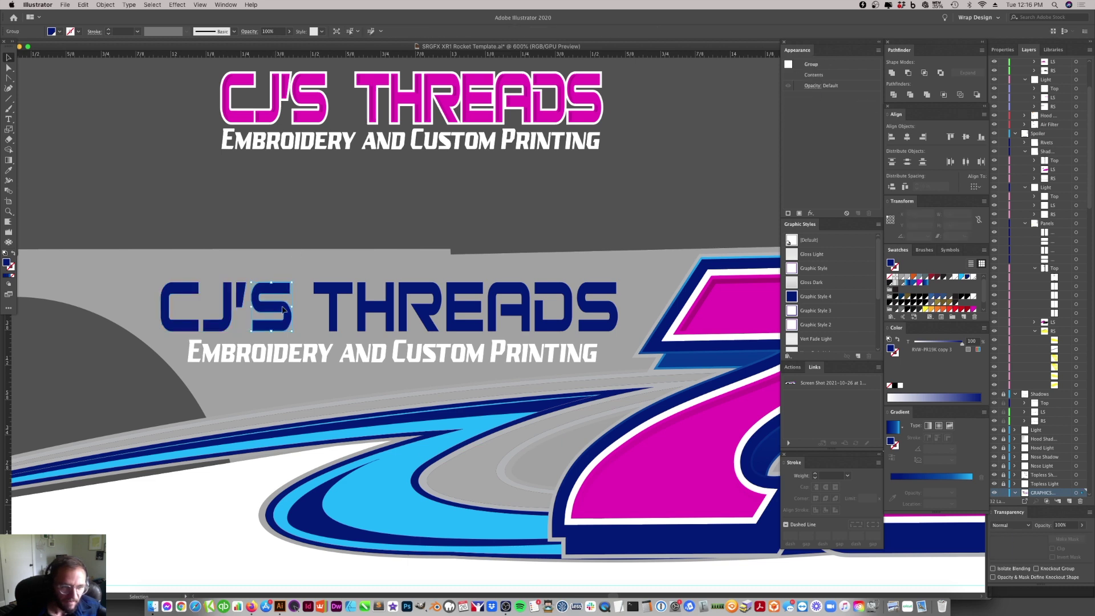
pyautogui.click(358, 251)
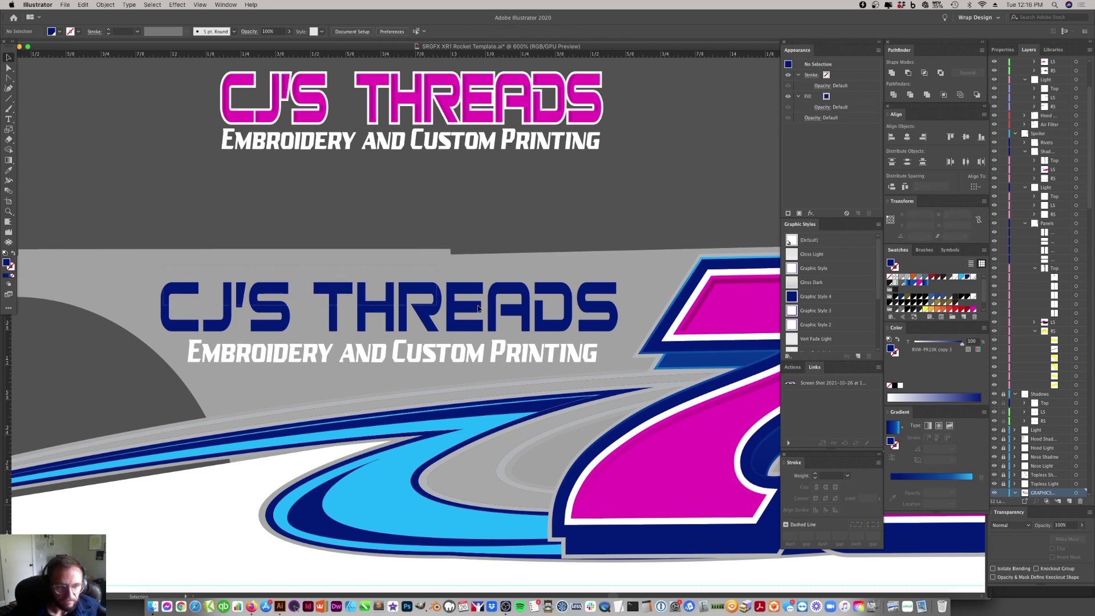
# - Combine the navy CJ'S THREADS letters into one compound path about 1.63 in wide
pyautogui.click(516, 311)
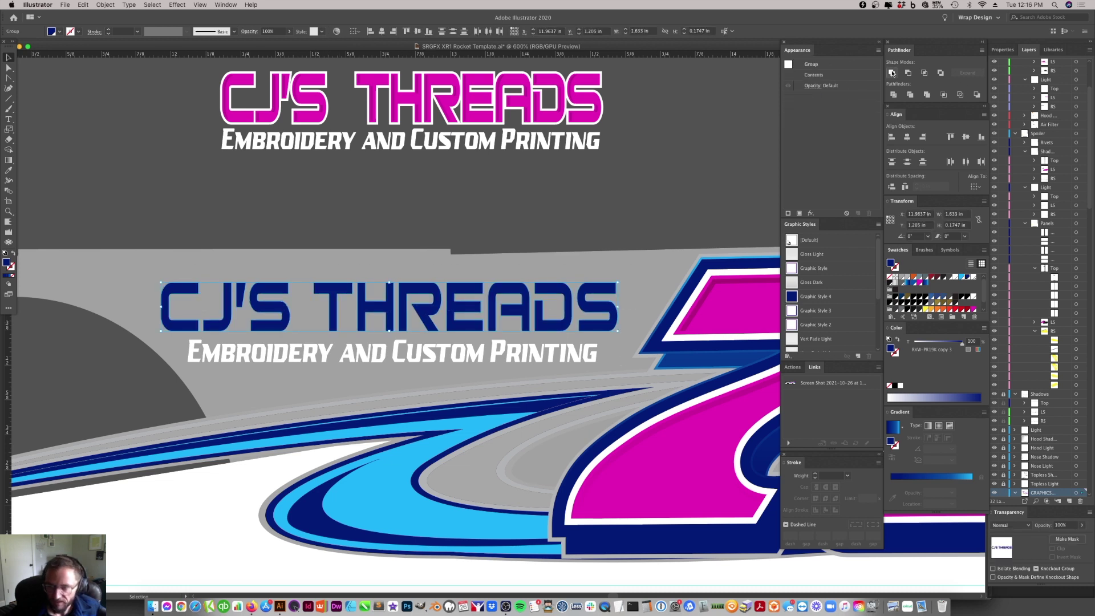
pyautogui.click(981, 50)
pyautogui.click(1005, 85)
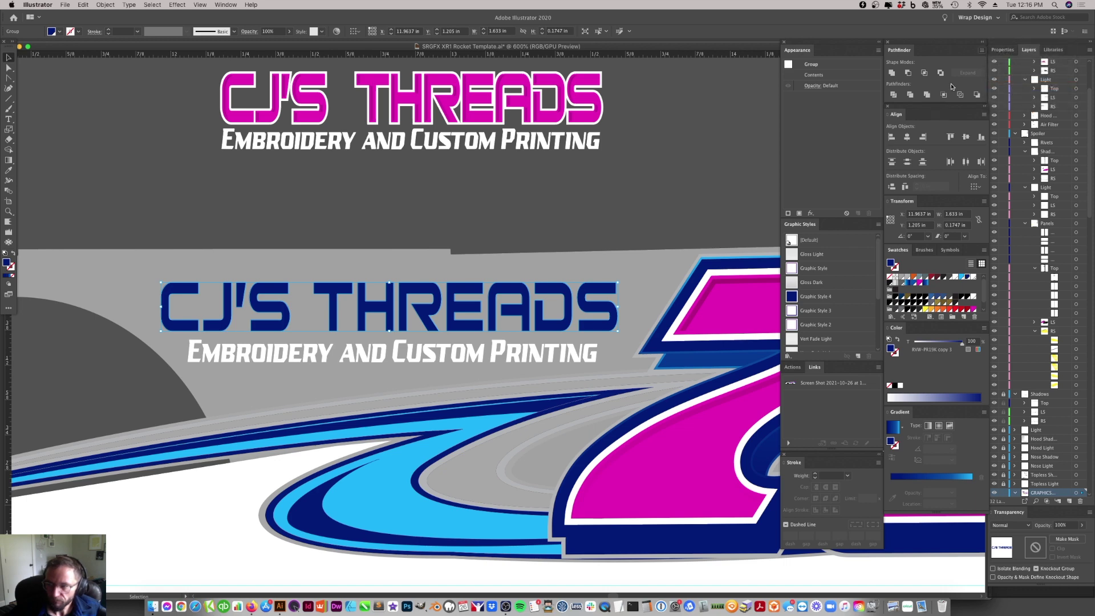
pyautogui.click(469, 267)
pyautogui.press('super+minus')
pyautogui.press('super+minus')
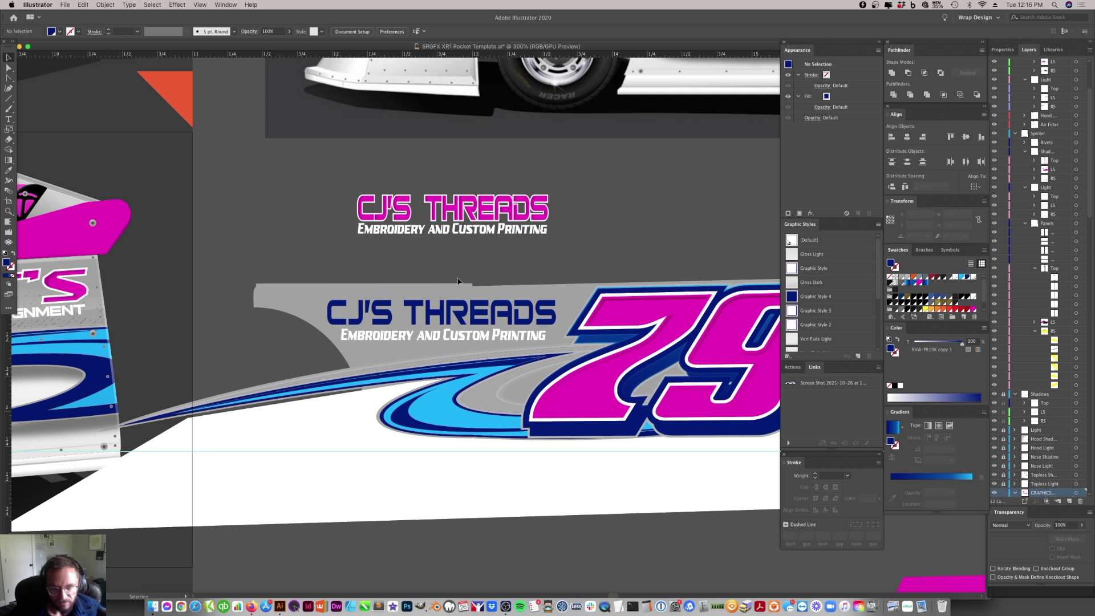
pyautogui.scroll(2, 540, 334)
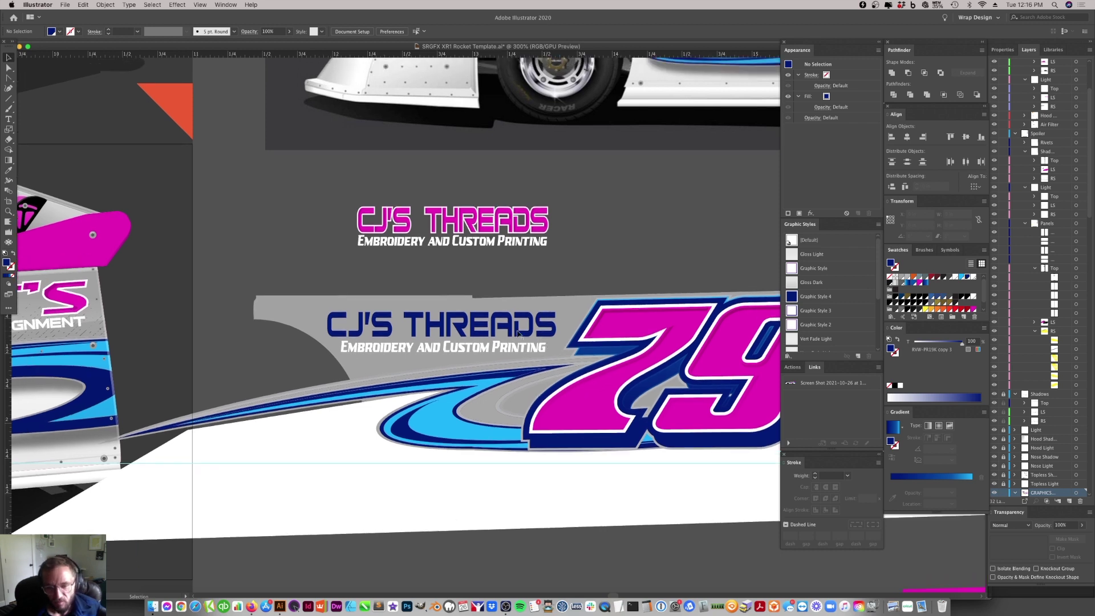
# - Recolor the CJ'S THREADS lettering on the side panel from navy to white
pyautogui.click(539, 333)
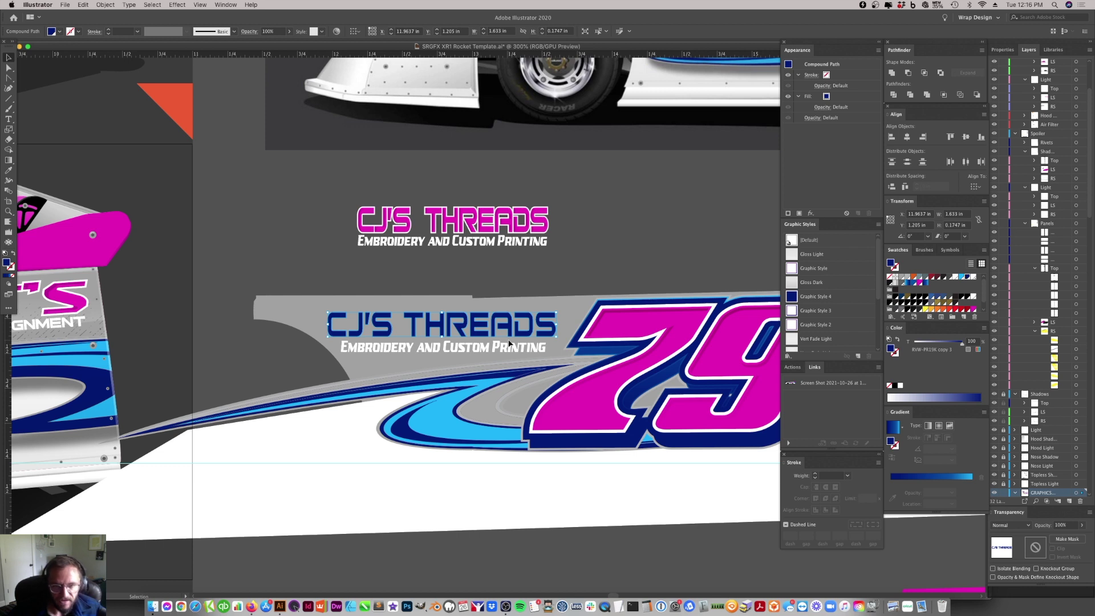
pyautogui.scroll(3, 511, 341)
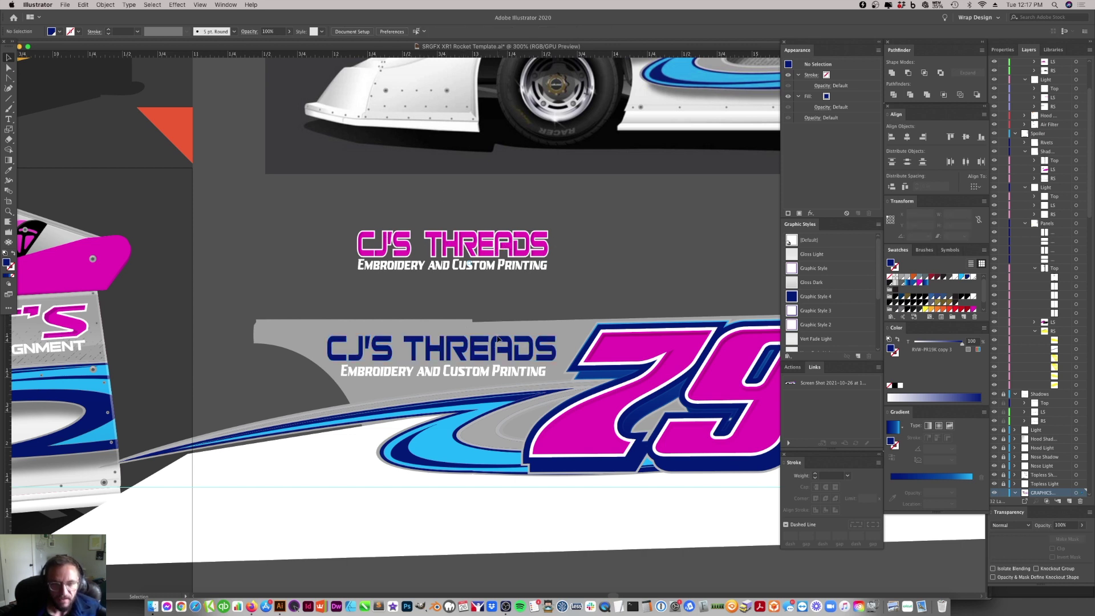
pyautogui.click(954, 277)
pyautogui.click(272, 469)
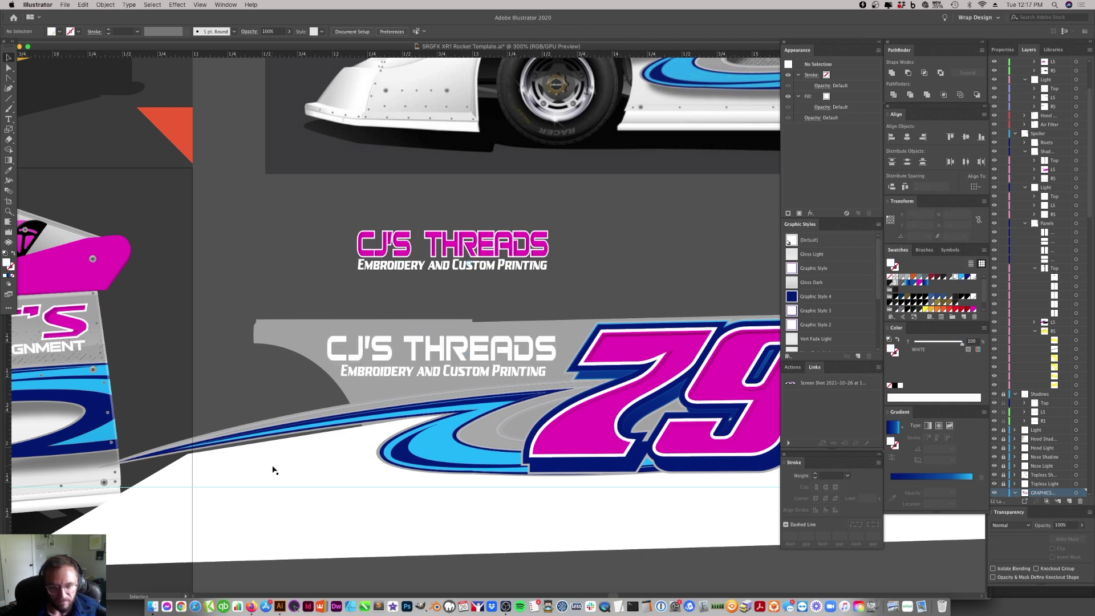
# - Add a second fill beneath the white one on the CJ'S THREADS lettering and make it magenta
pyautogui.click(461, 359)
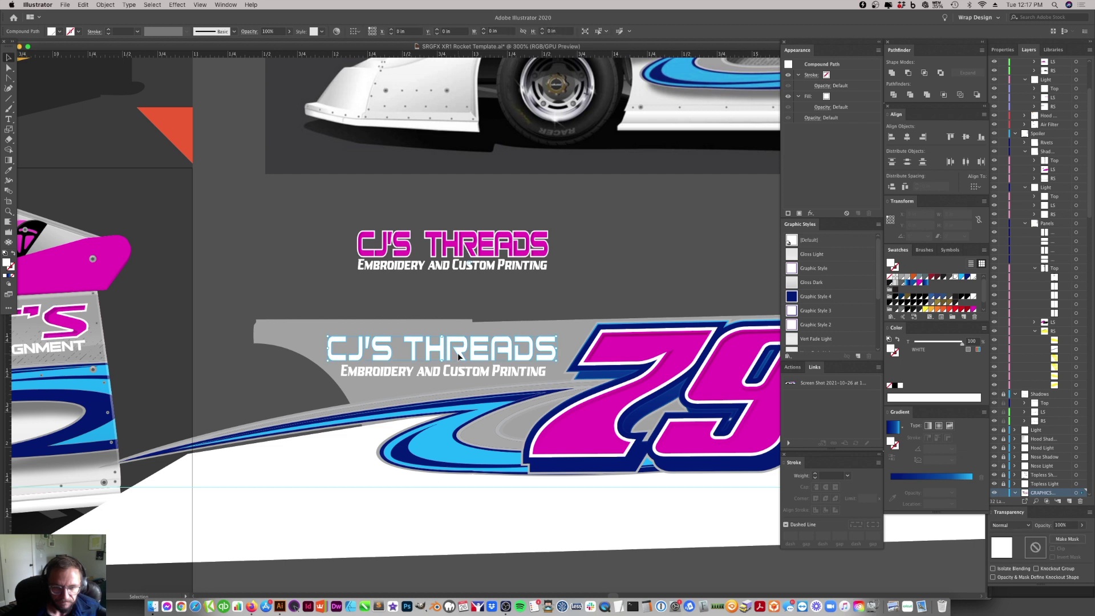
pyautogui.click(847, 99)
pyautogui.press('super+slash')
pyautogui.click(827, 117)
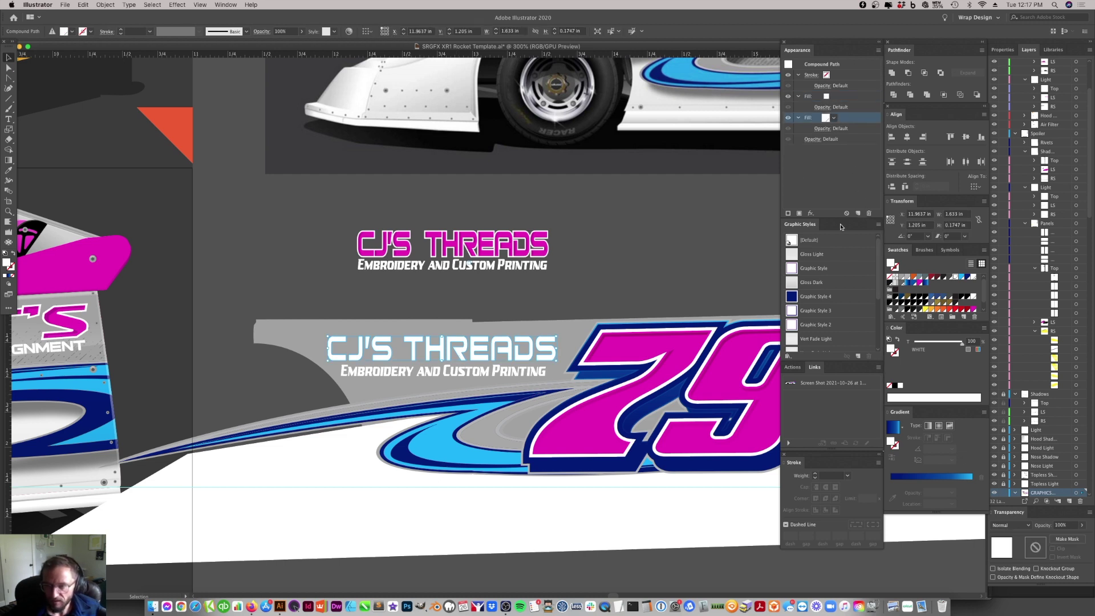
pyautogui.click(974, 309)
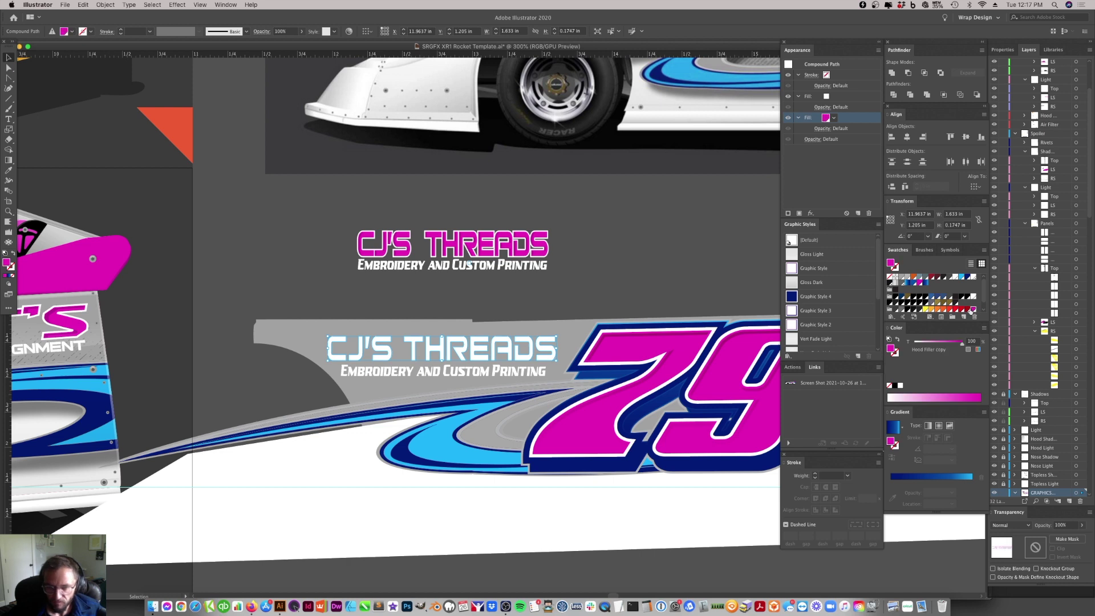
# - Apply an Offset Path effect of -0.5 pt to the white fill of the CJ'S THREADS lettering
pyautogui.click(845, 97)
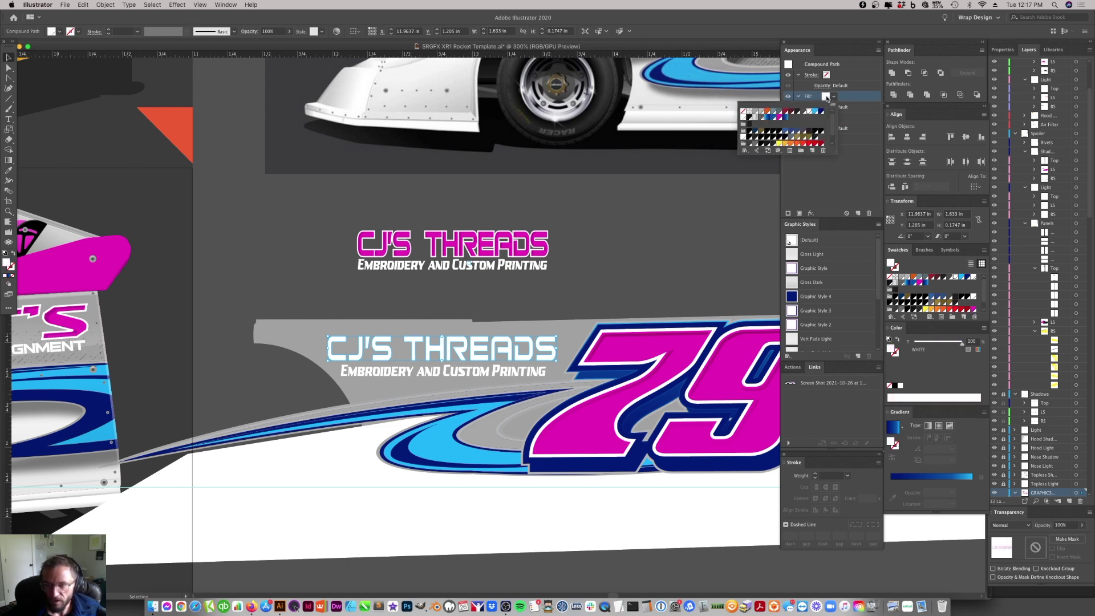
pyautogui.click(177, 5)
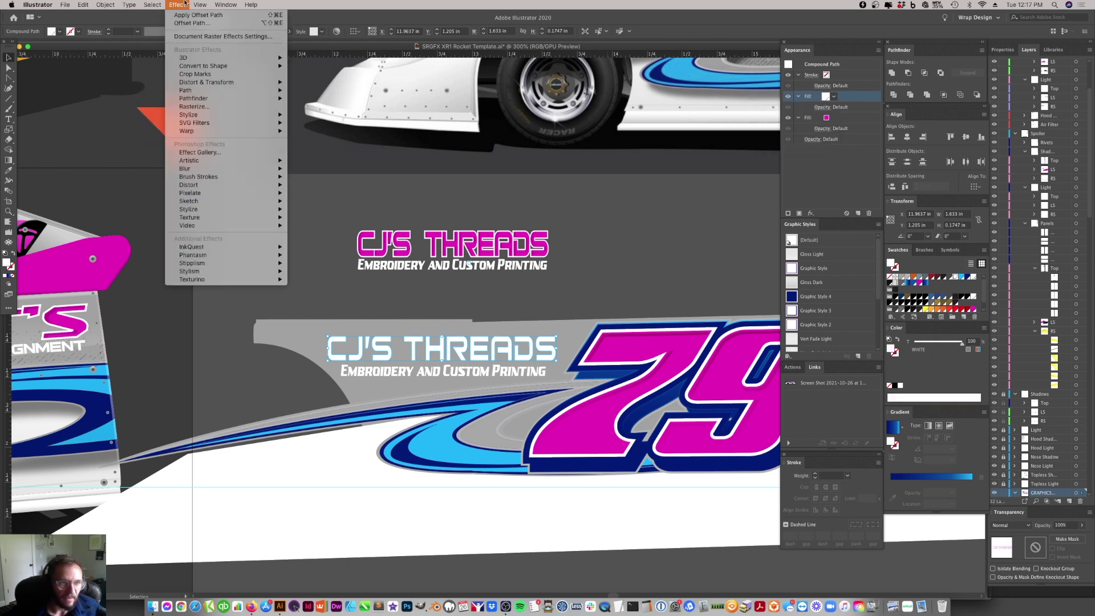
pyautogui.moveTo(188, 115)
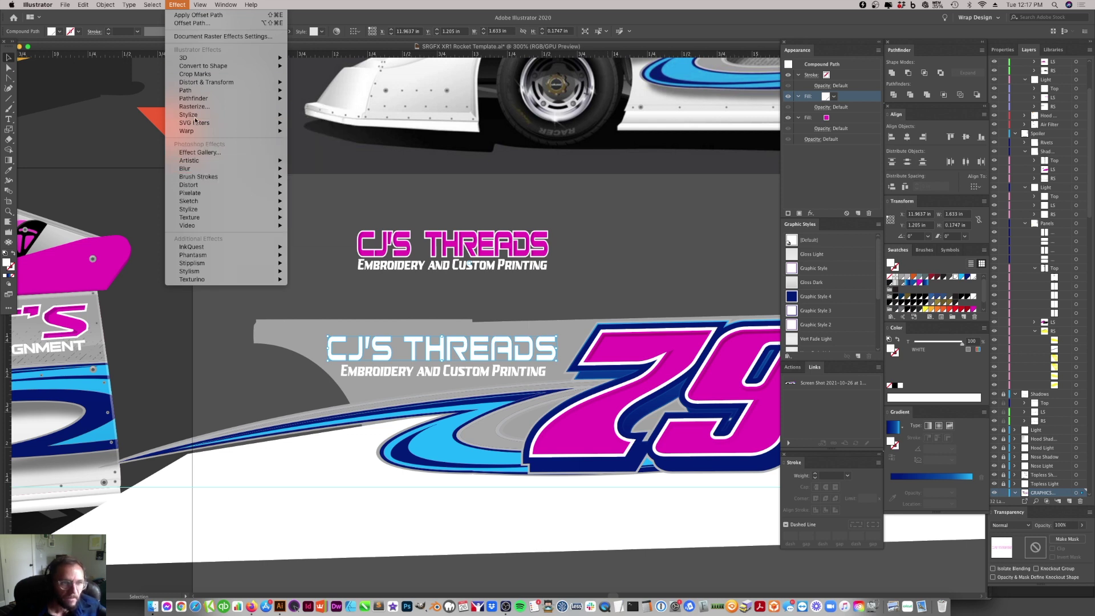
pyautogui.moveTo(197, 92)
pyautogui.click(314, 90)
pyautogui.write('-')
pyautogui.write('.5pt')
pyautogui.click(608, 521)
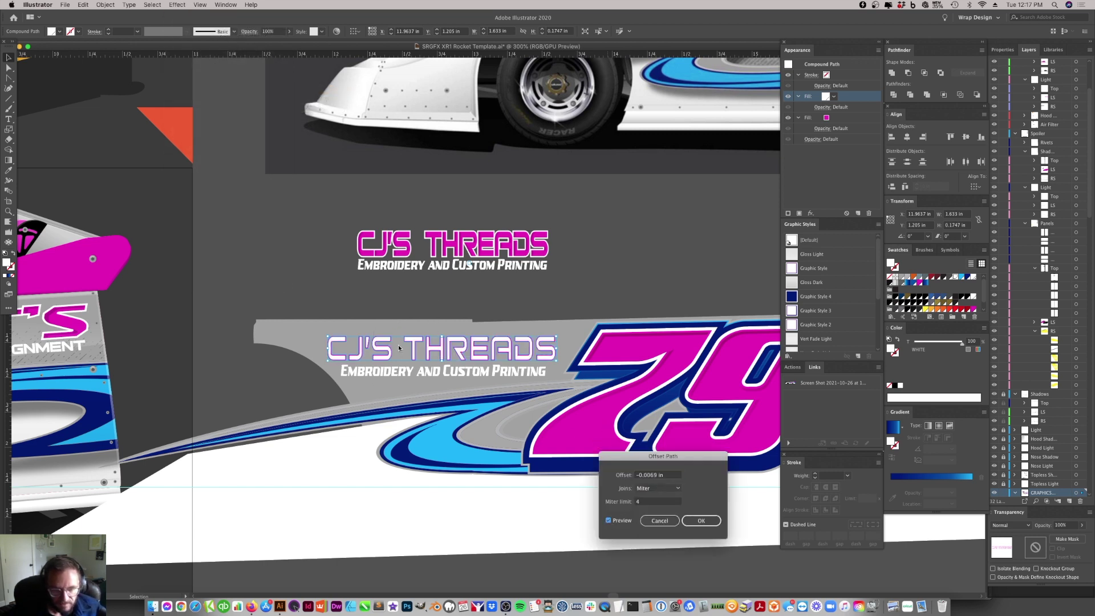
pyautogui.click(701, 521)
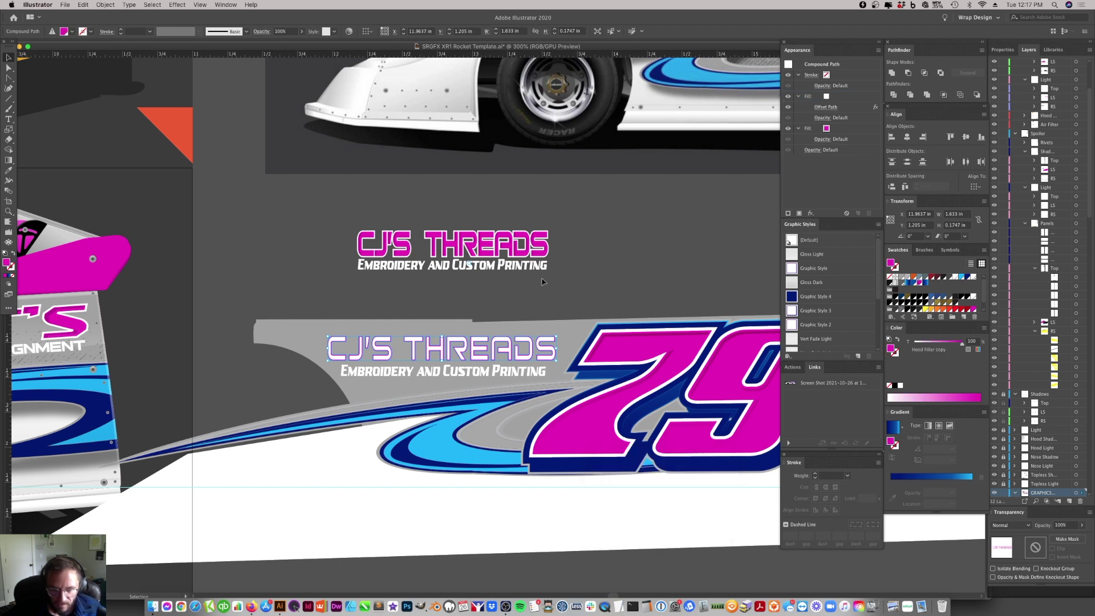
pyautogui.click(524, 332)
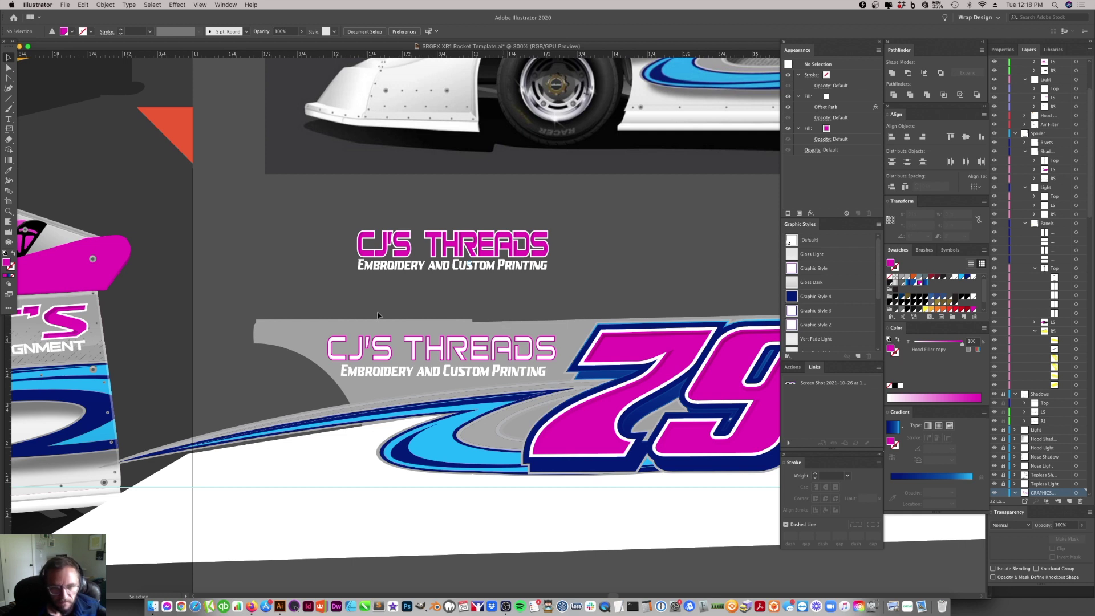
pyautogui.click(429, 353)
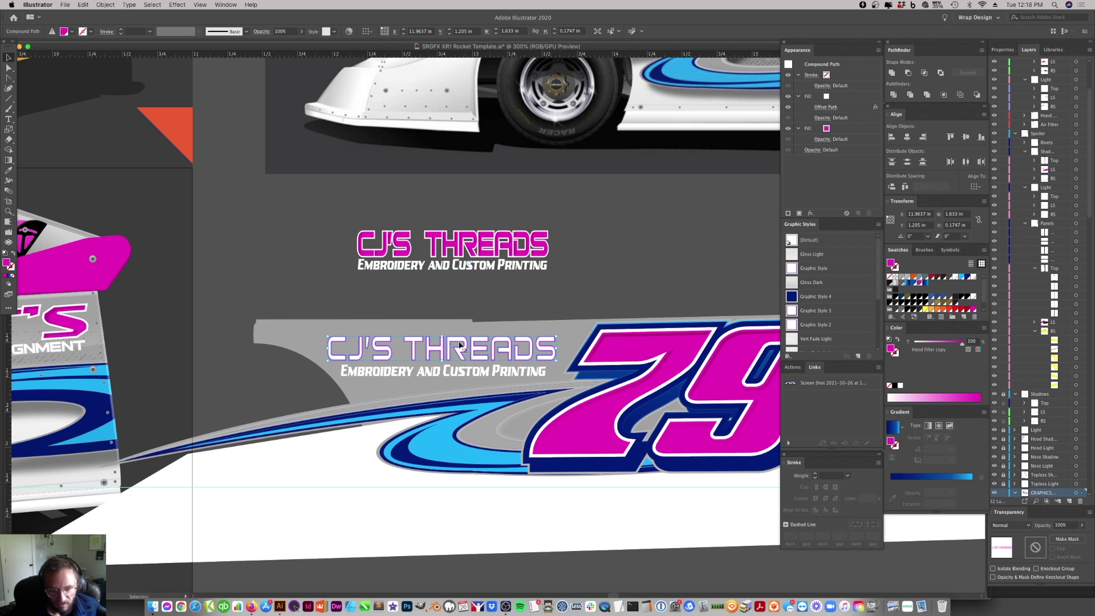
pyautogui.click(505, 295)
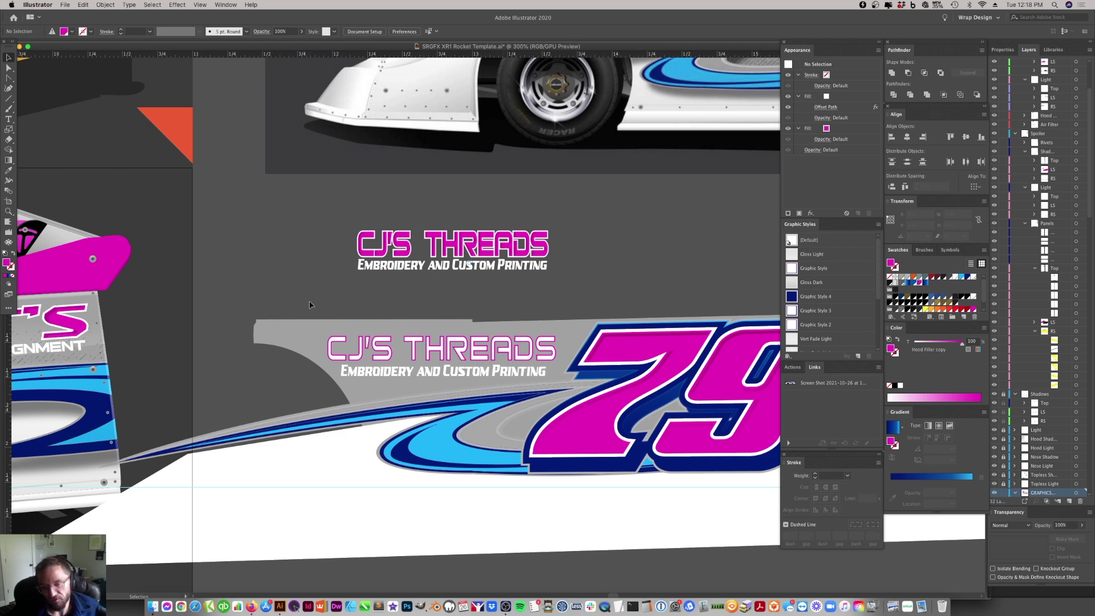
# - Duplicate the magenta fill on the CJ'S THREADS lettering as a third, lowest fill
pyautogui.click(534, 360)
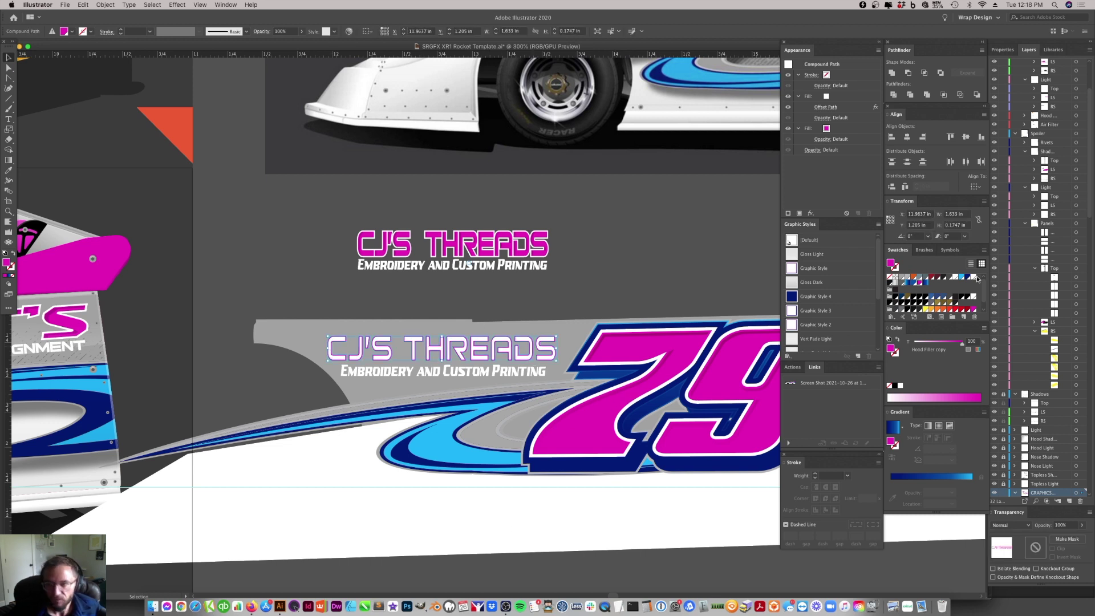
pyautogui.click(851, 130)
pyautogui.click(858, 214)
pyautogui.click(810, 148)
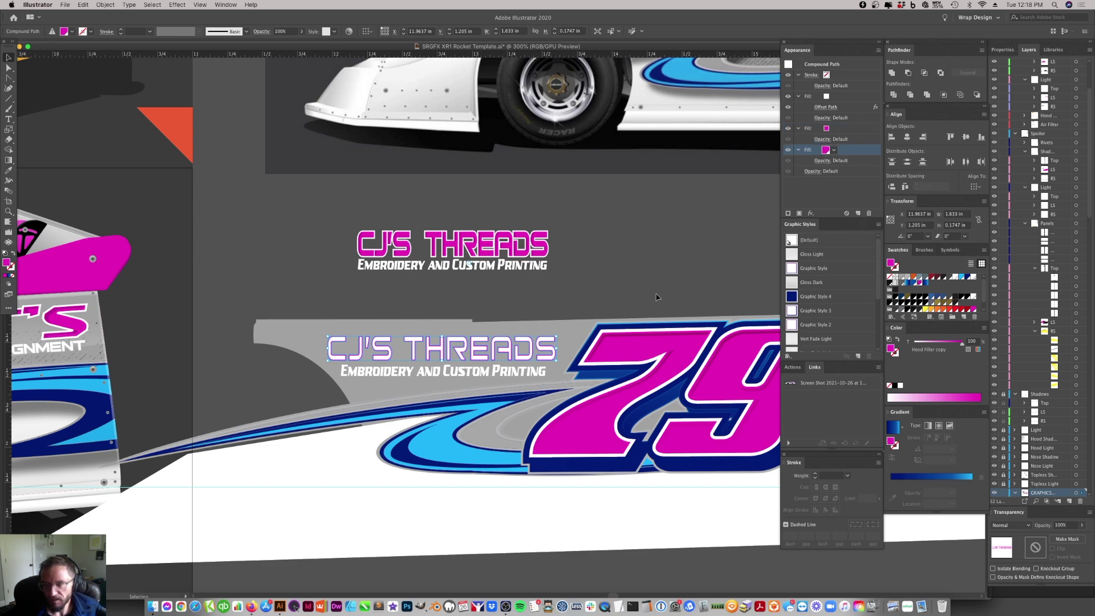
# - Apply an Offset Path effect of 0.0208 in to the lowest CJ'S THREADS fill and color it navy
pyautogui.click(151, 4)
pyautogui.moveTo(198, 91)
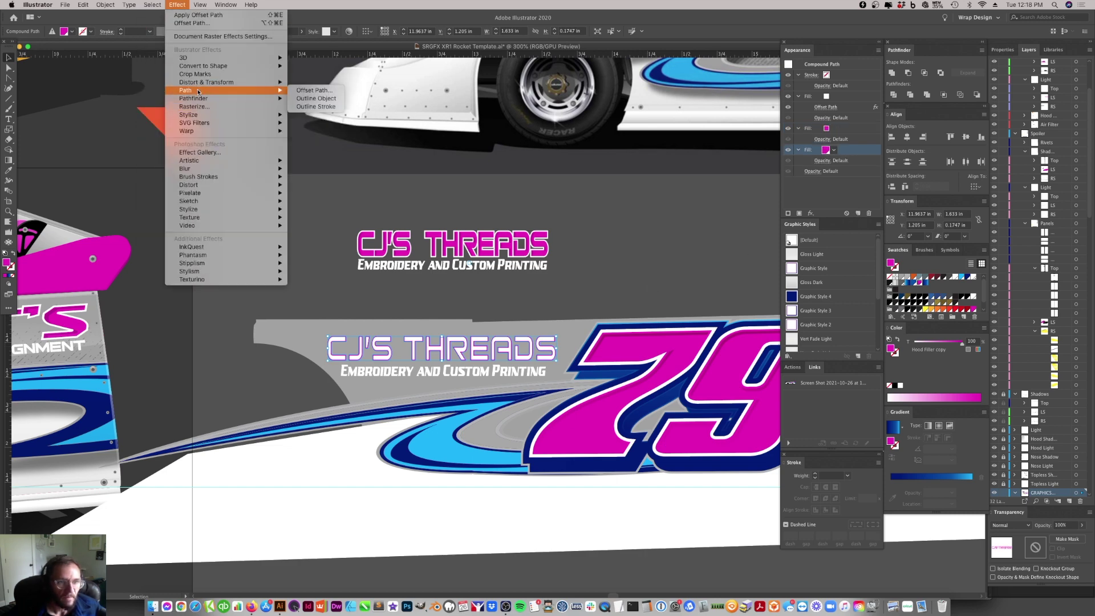
pyautogui.click(311, 90)
pyautogui.write('2px')
pyautogui.click(619, 522)
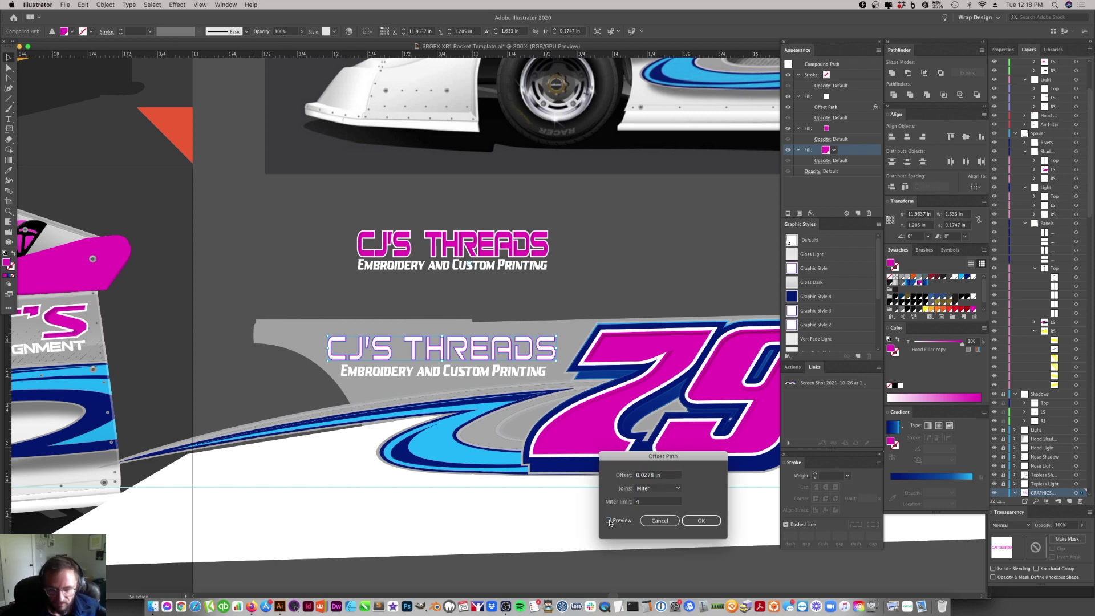
pyautogui.tripleClick(660, 474)
pyautogui.write('1.5')
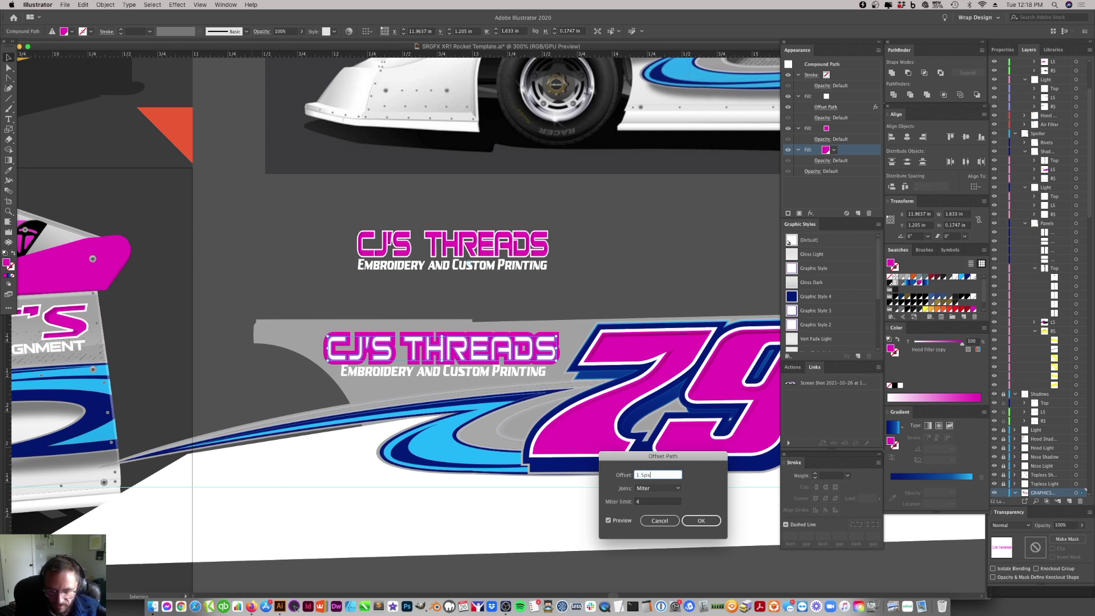
pyautogui.click(609, 520)
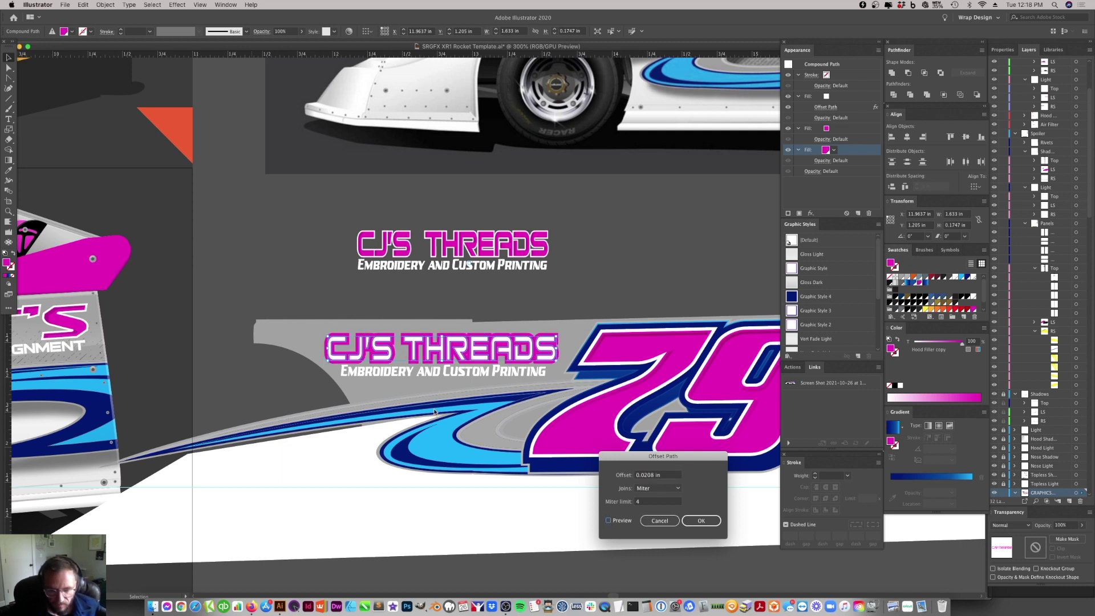
pyautogui.click(701, 520)
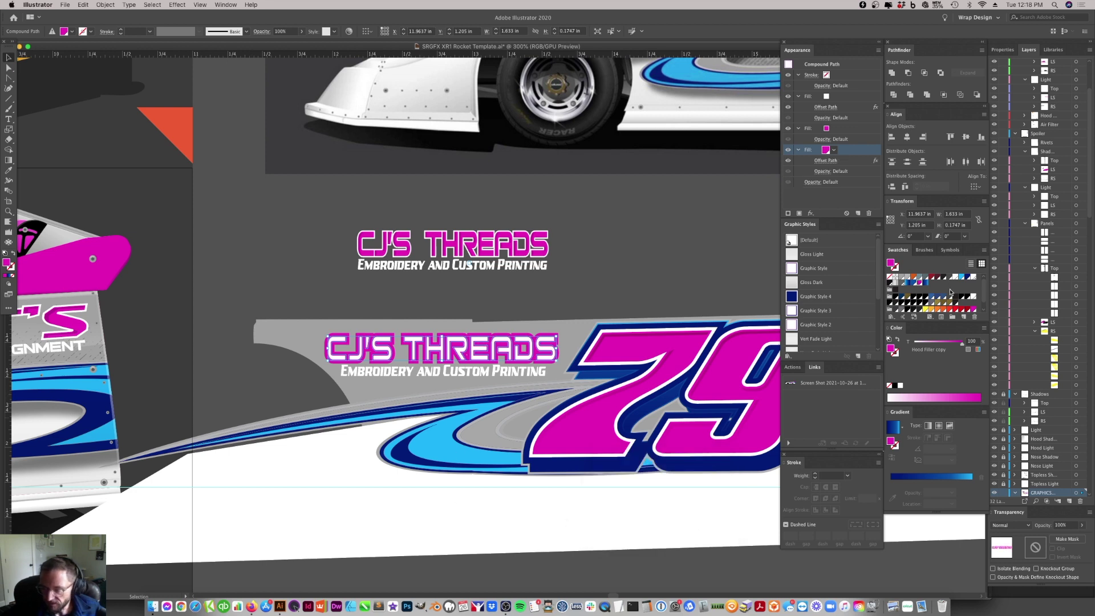
pyautogui.click(967, 276)
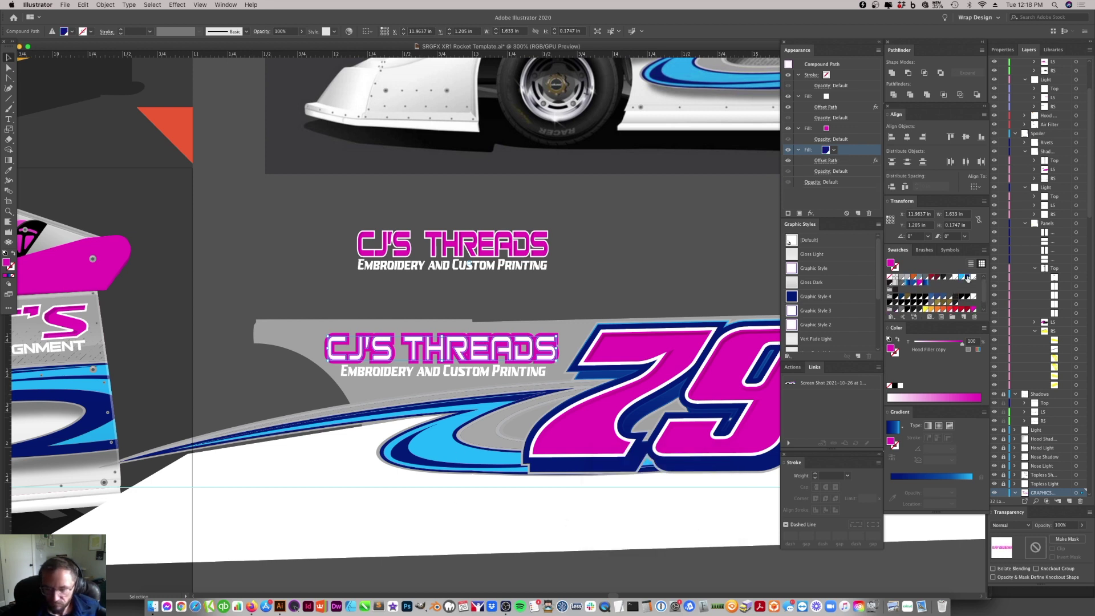
pyautogui.click(680, 288)
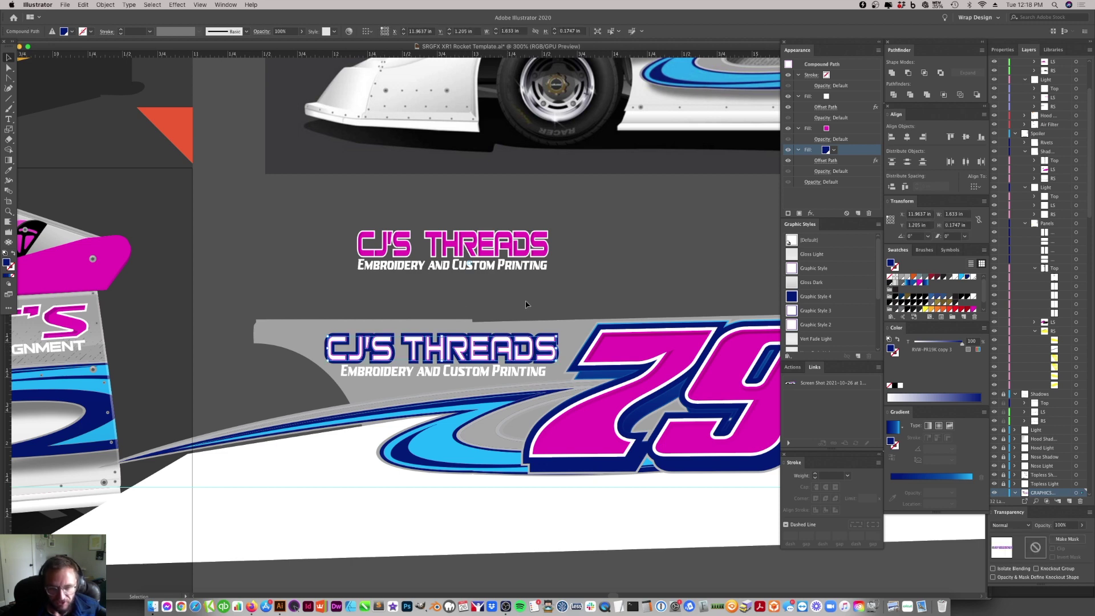
# - Examine the outlined CJ'S THREADS logo at actual size and up close against the magenta version above
pyautogui.press('super+1')
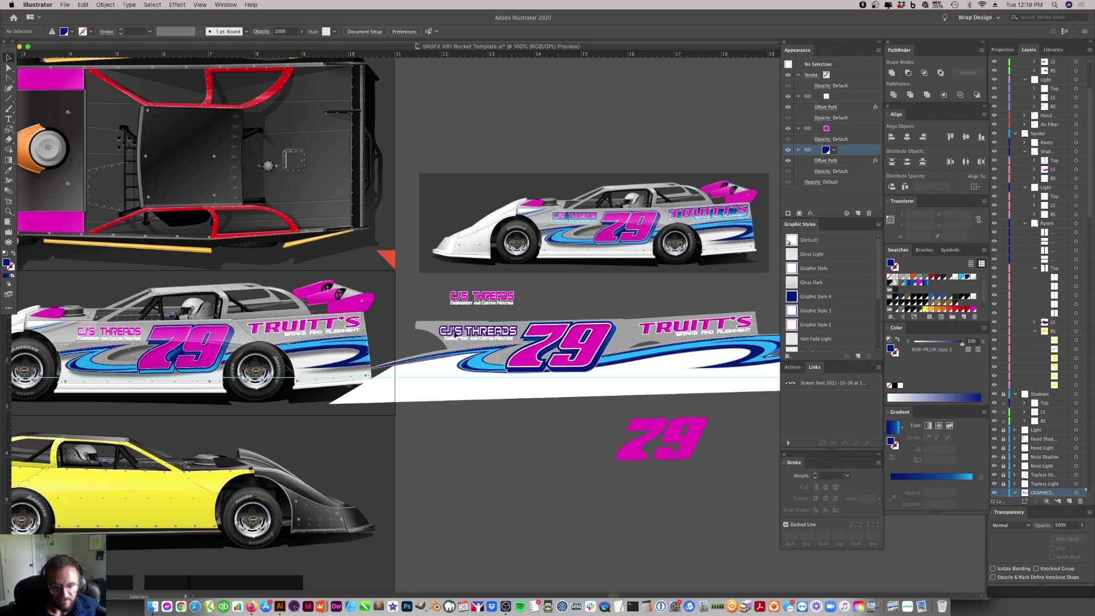
pyautogui.press('z')
pyautogui.click(489, 337)
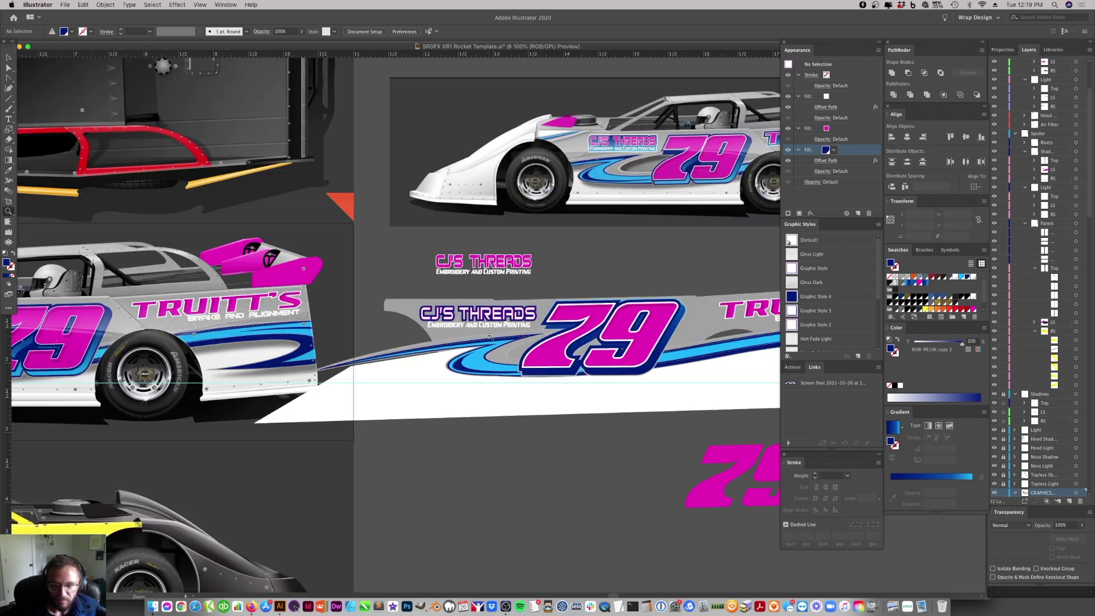
pyautogui.click(502, 320)
pyautogui.click(459, 320)
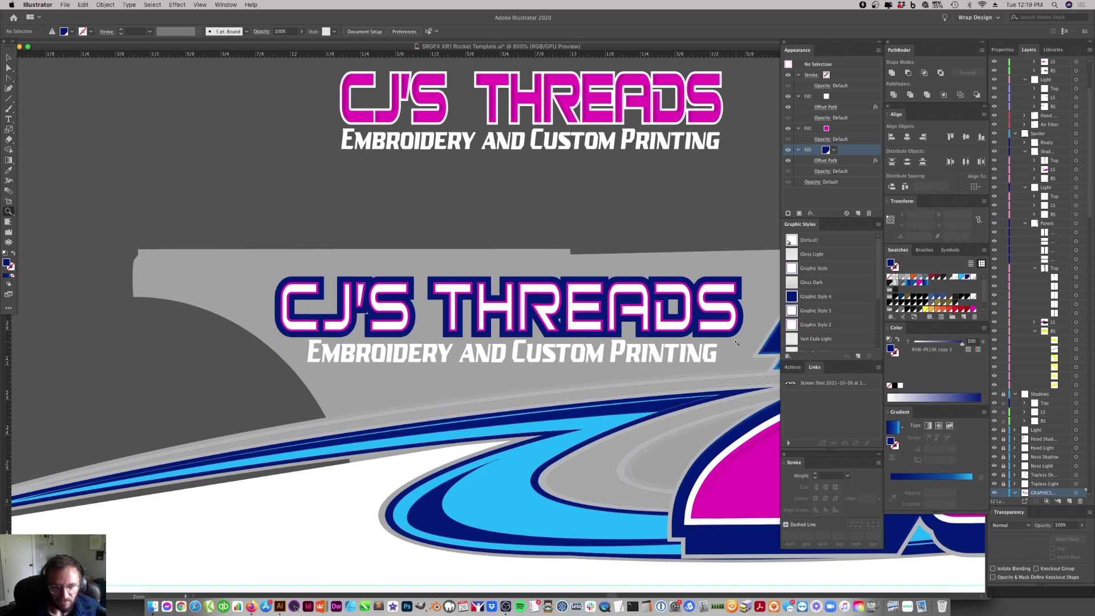
pyautogui.click(8, 58)
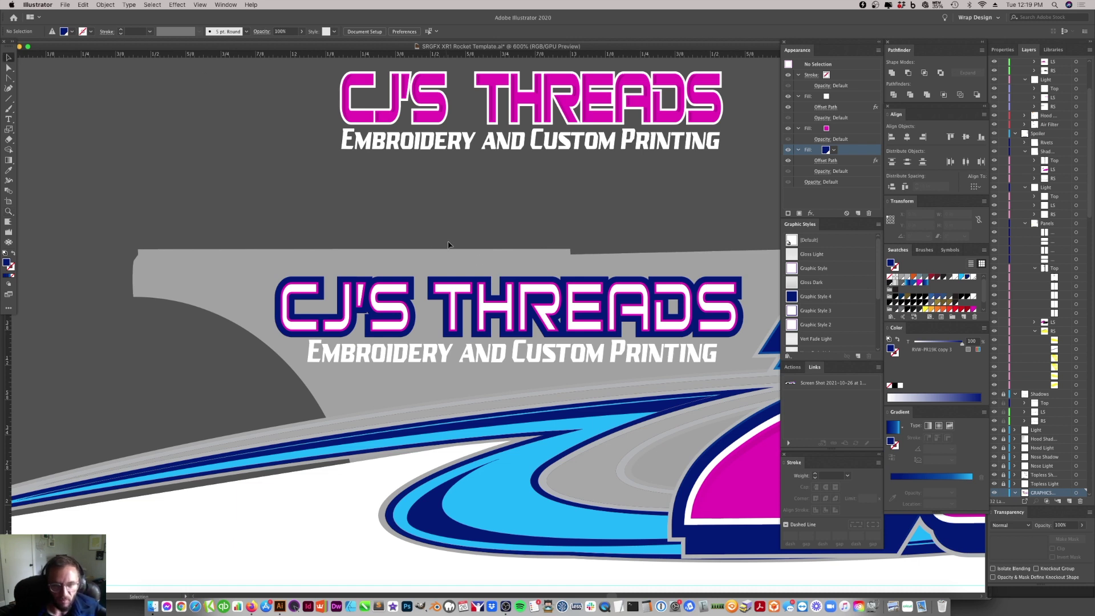
# - Examine the outlined CJ'S THREADS logo at a smaller scale alongside the 79 and the car side view
pyautogui.click(581, 331)
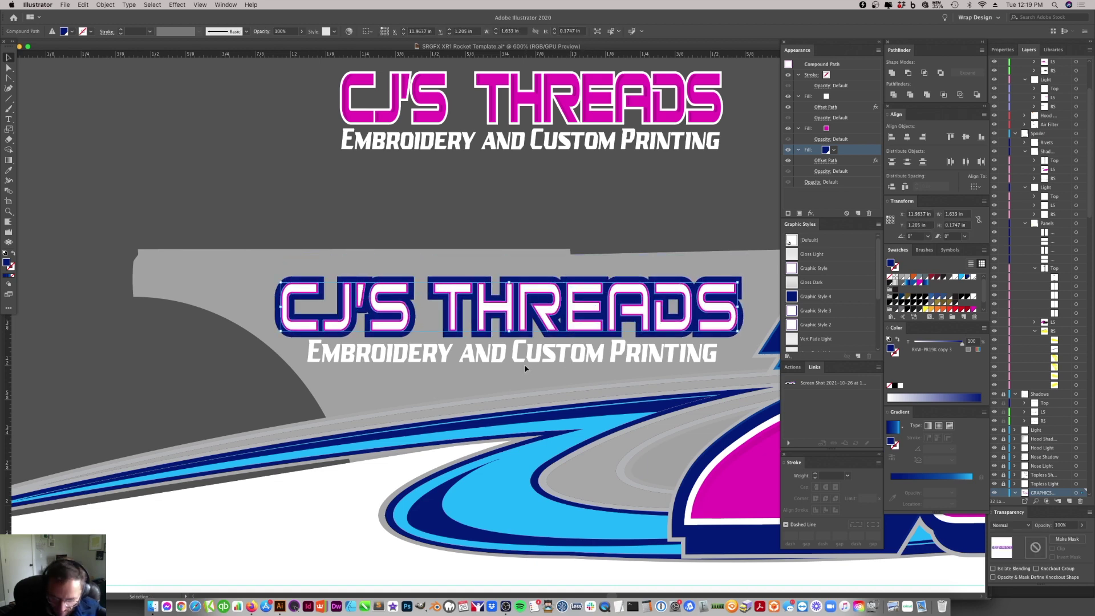
pyautogui.press('super+minus')
pyautogui.press('super+minus')
pyautogui.press('super+minus')
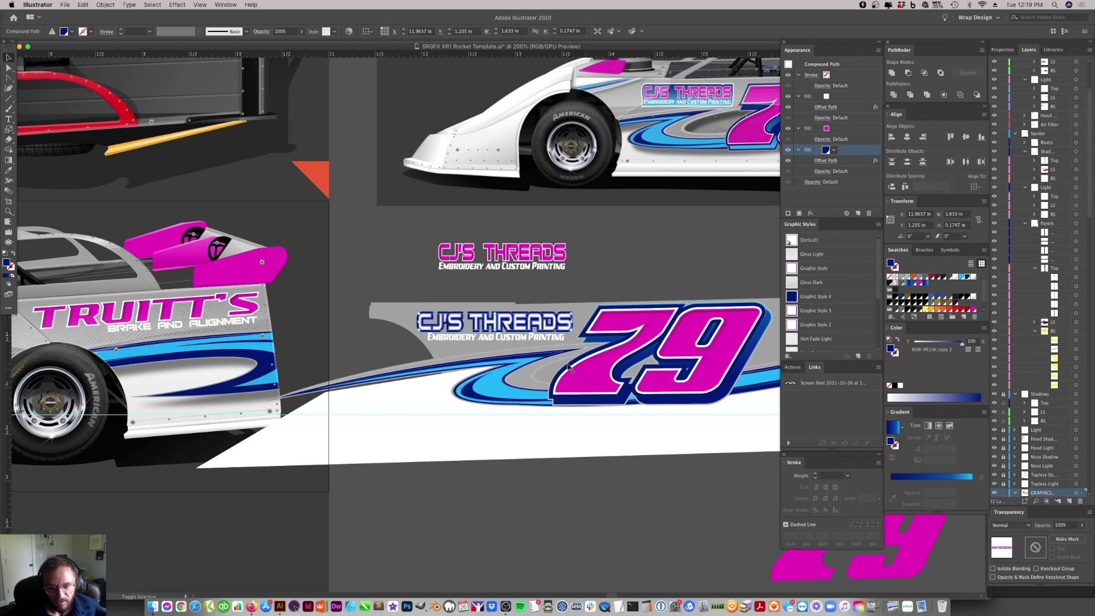
pyautogui.hscroll(5, 573, 368)
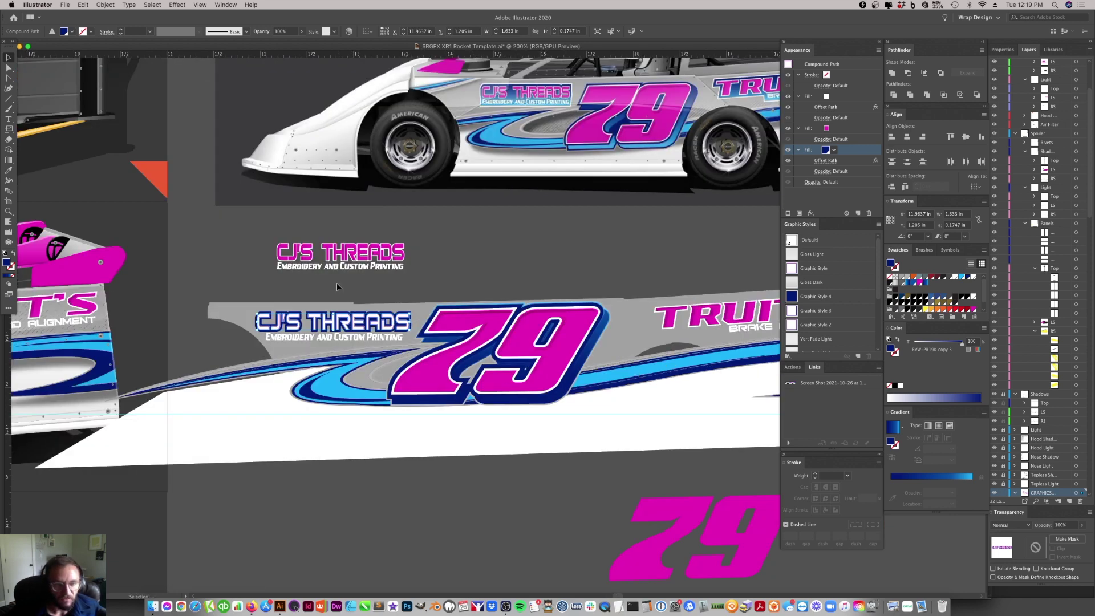
pyautogui.click(381, 292)
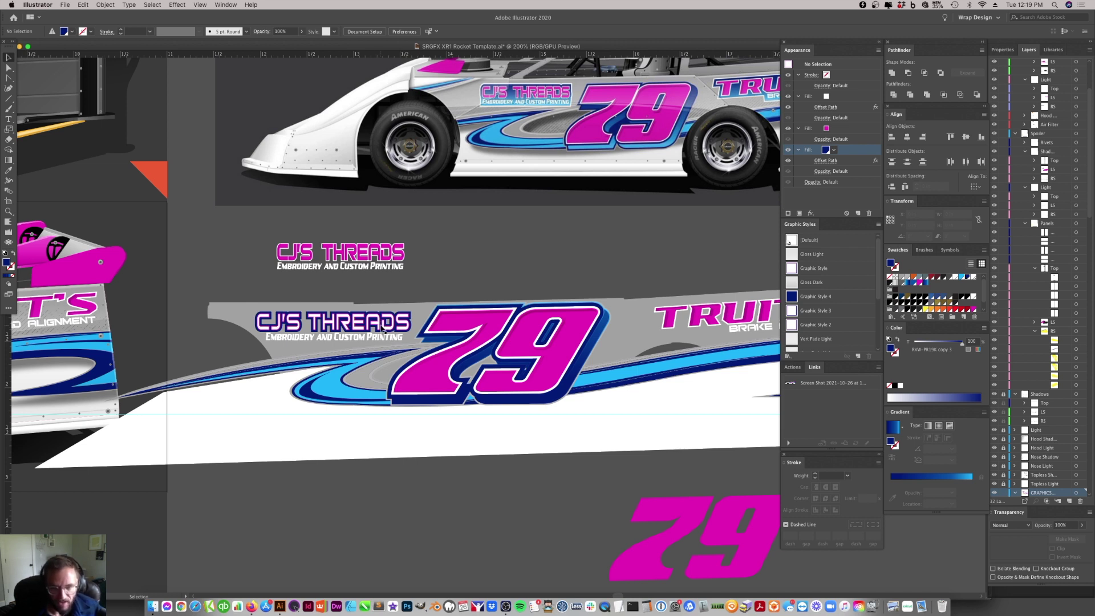
pyautogui.click(398, 318)
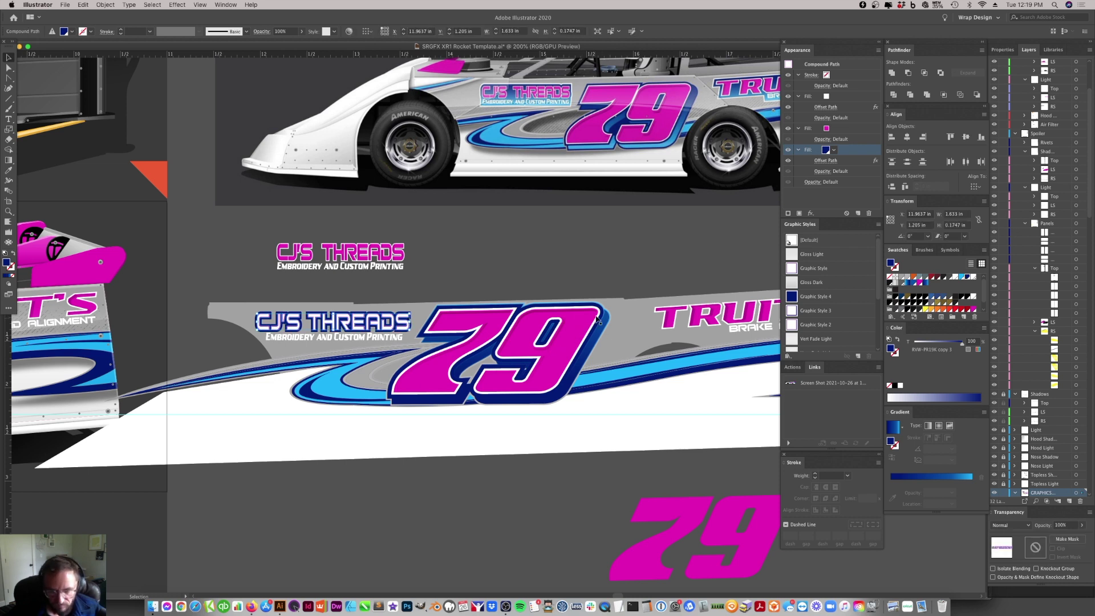
pyautogui.click(424, 265)
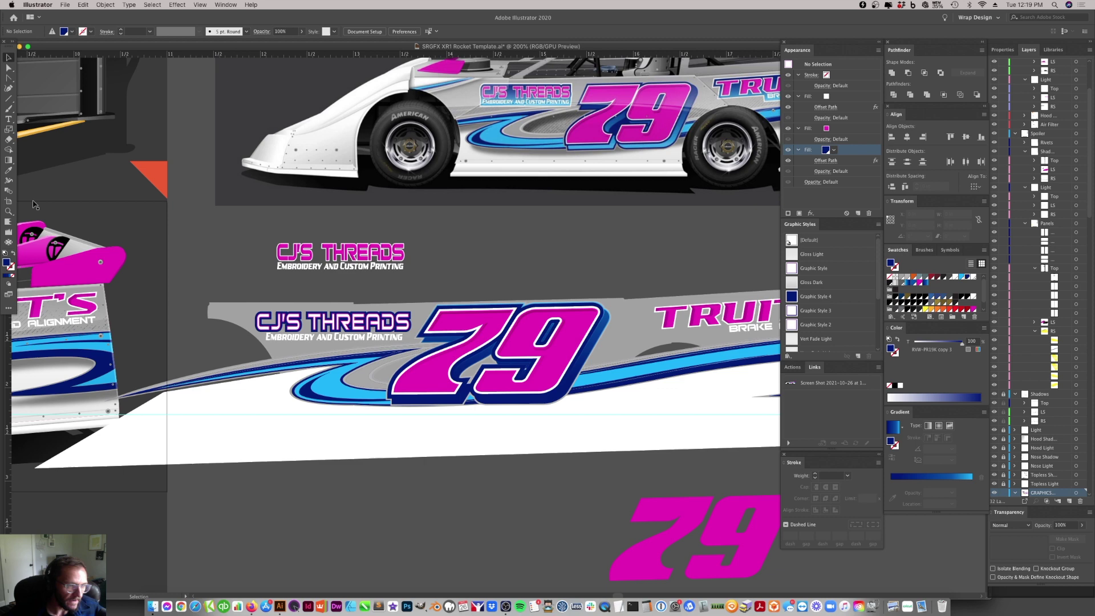
# - Start a Drop Shadow effect on the navy fill of the outlined CJ'S THREADS lettering and preview it
pyautogui.click(9, 211)
pyautogui.click(378, 330)
pyautogui.click(349, 326)
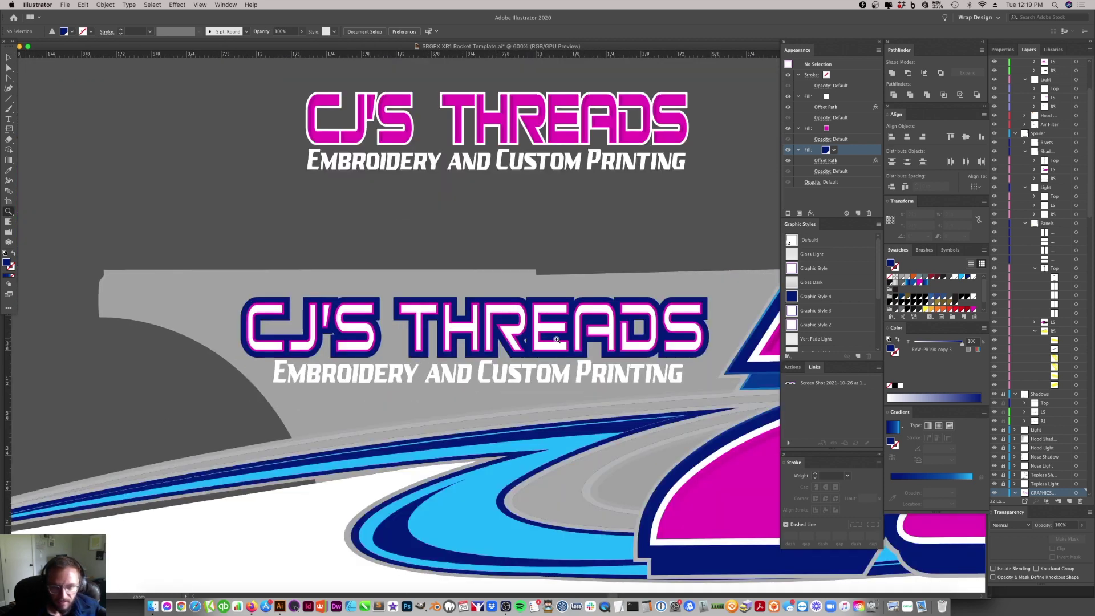
pyautogui.click(10, 57)
pyautogui.click(470, 332)
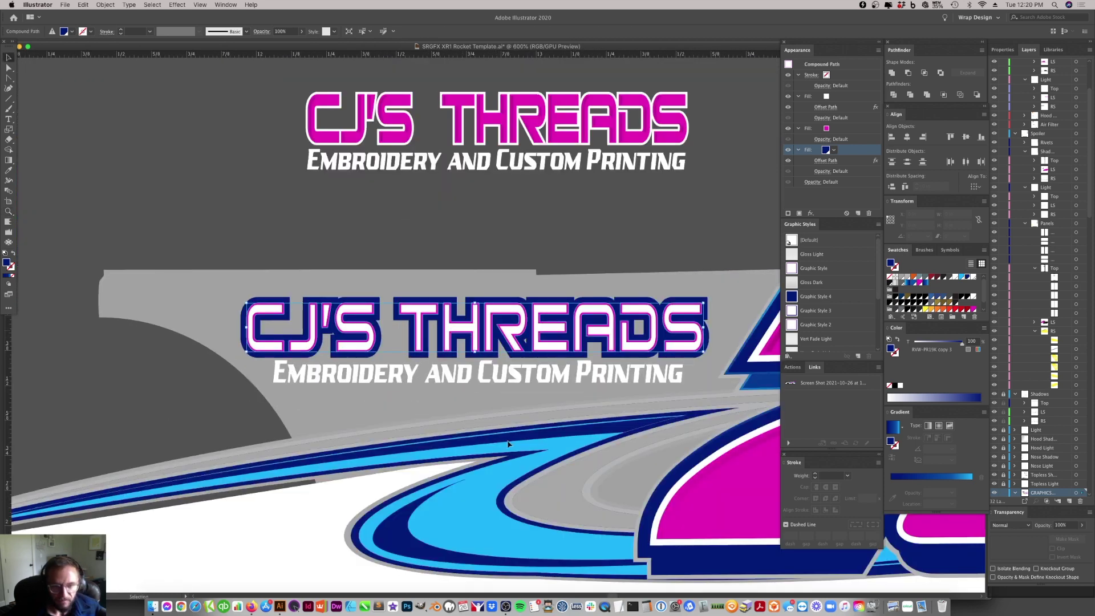
pyautogui.click(154, 5)
pyautogui.moveTo(178, 5)
pyautogui.moveTo(189, 90)
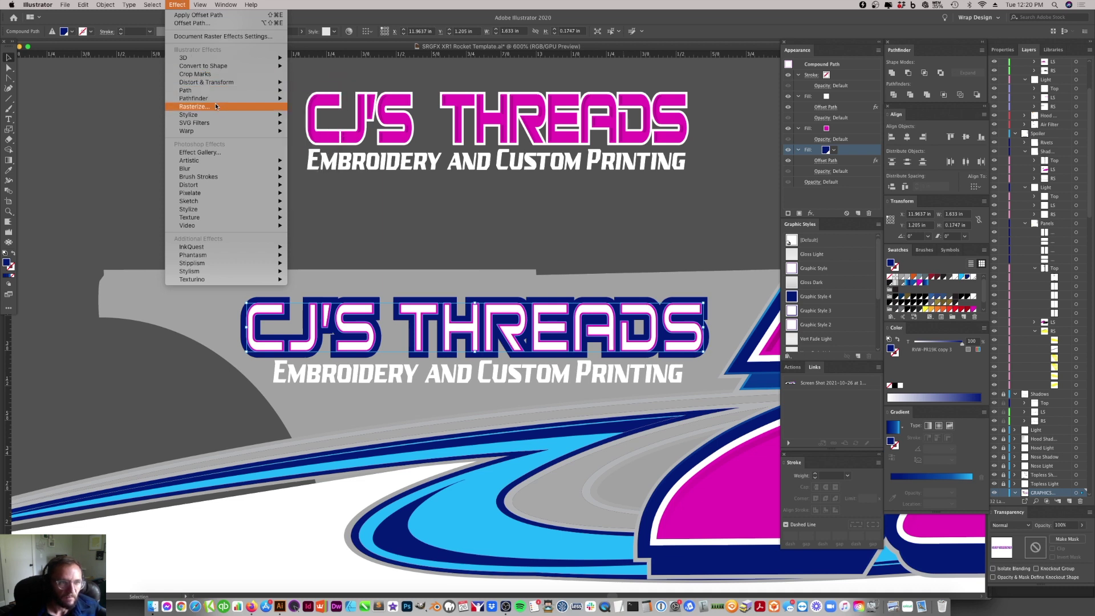
pyautogui.moveTo(219, 115)
pyautogui.click(341, 115)
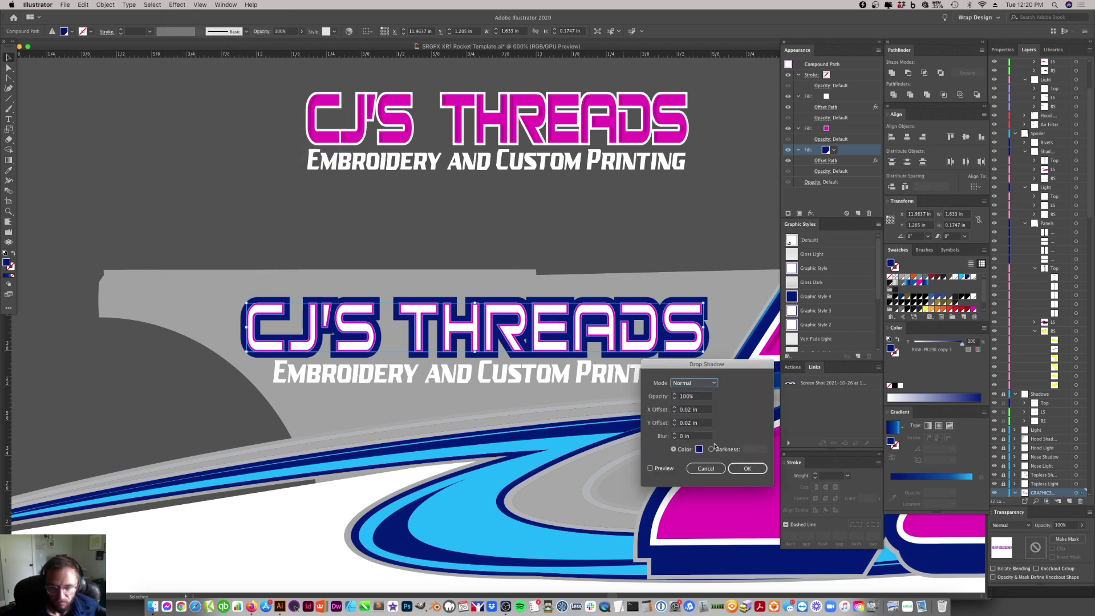
pyautogui.click(651, 469)
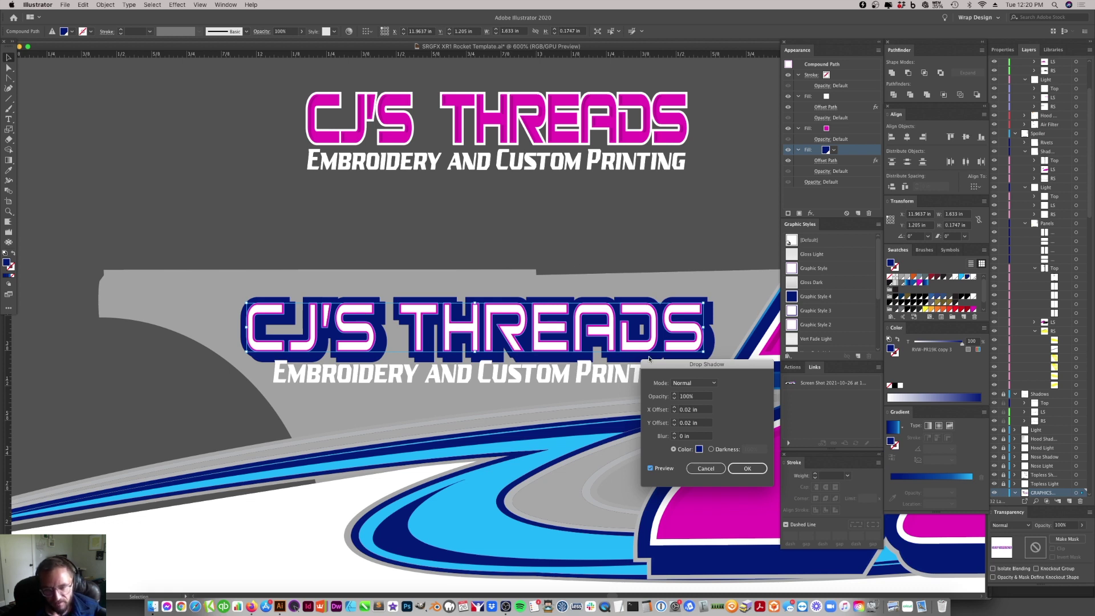
# - Set the drop shadow's X and Y offsets to 0.01 in and apply the effect
pyautogui.click(690, 423)
pyautogui.press('BackSpace')
pyautogui.write('1')
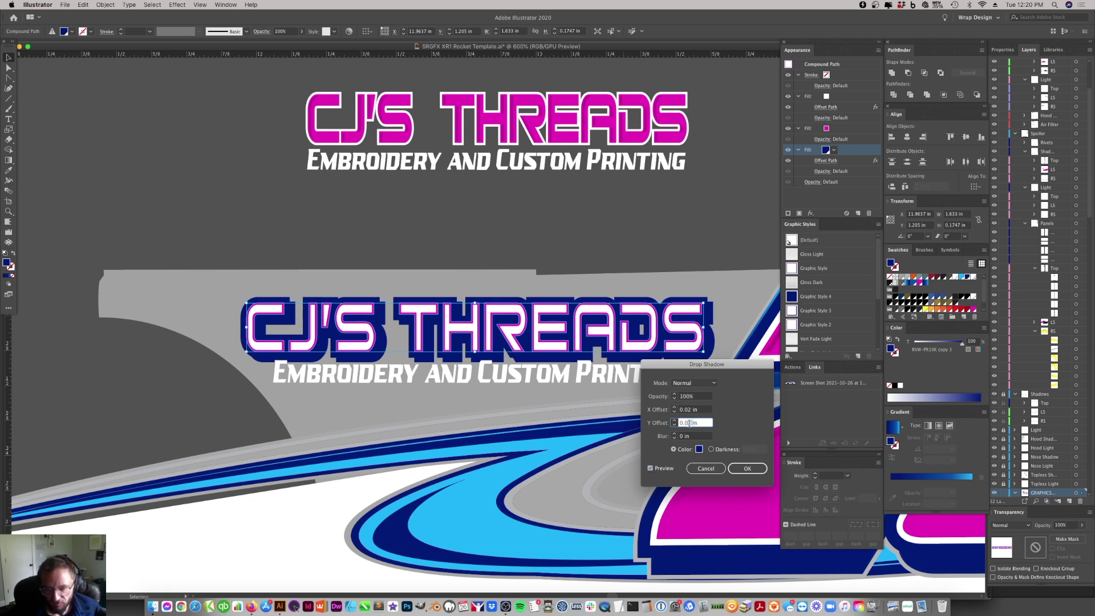
pyautogui.click(692, 410)
pyautogui.press('BackSpace')
pyautogui.write('1')
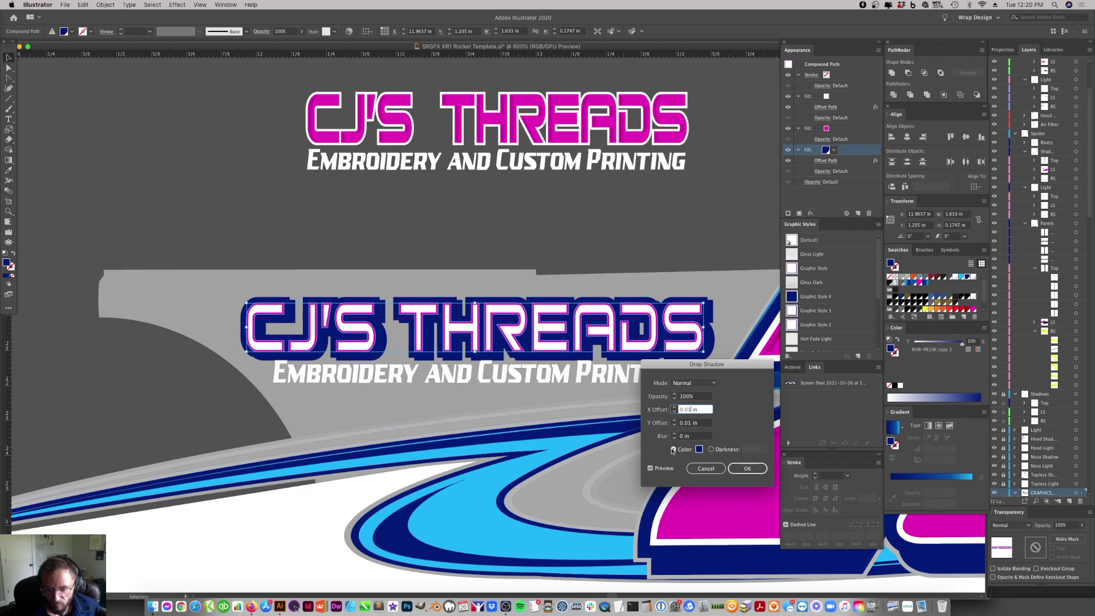
pyautogui.click(650, 468)
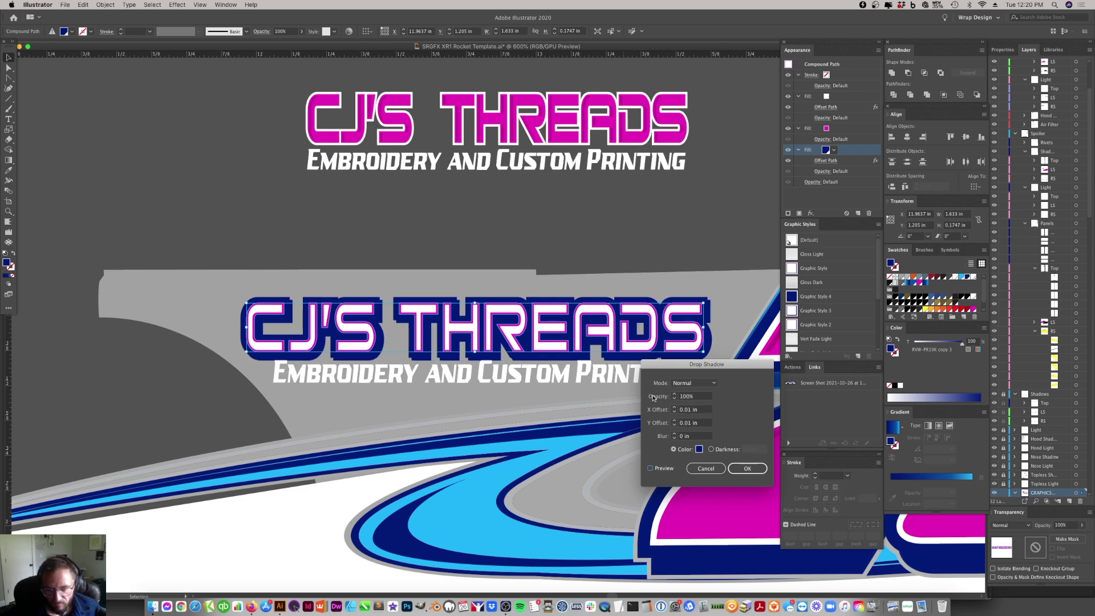
pyautogui.click(748, 468)
pyautogui.click(593, 399)
pyautogui.click(557, 353)
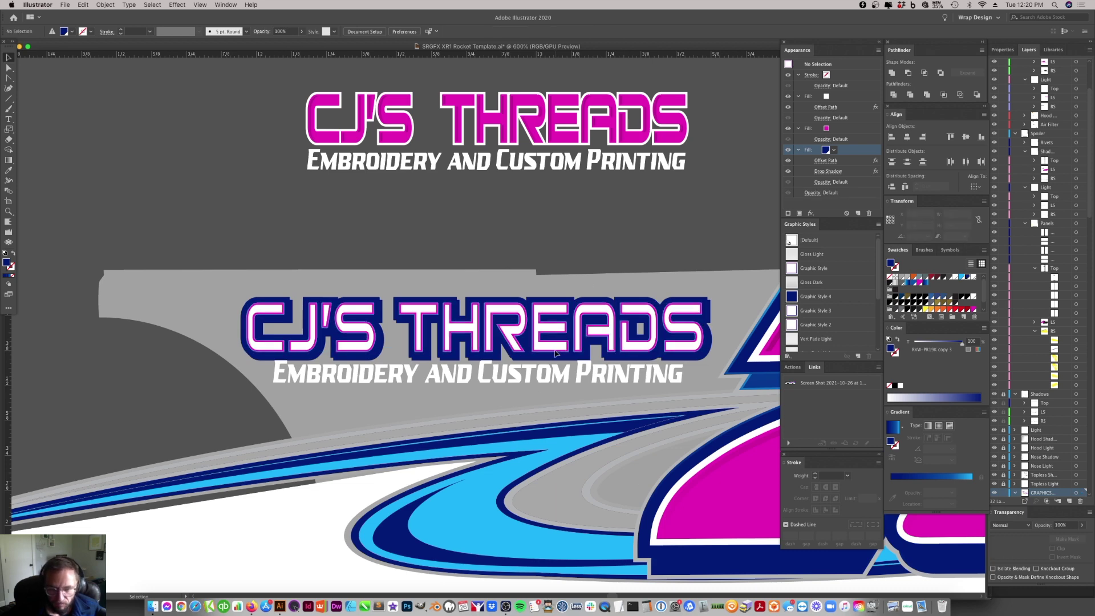
# - Duplicate the navy fill of the outlined CJ'S THREADS lettering together with its Offset Path and Drop Shadow effects
pyautogui.moveTo(564, 339); pyautogui.dragTo(564, 347)
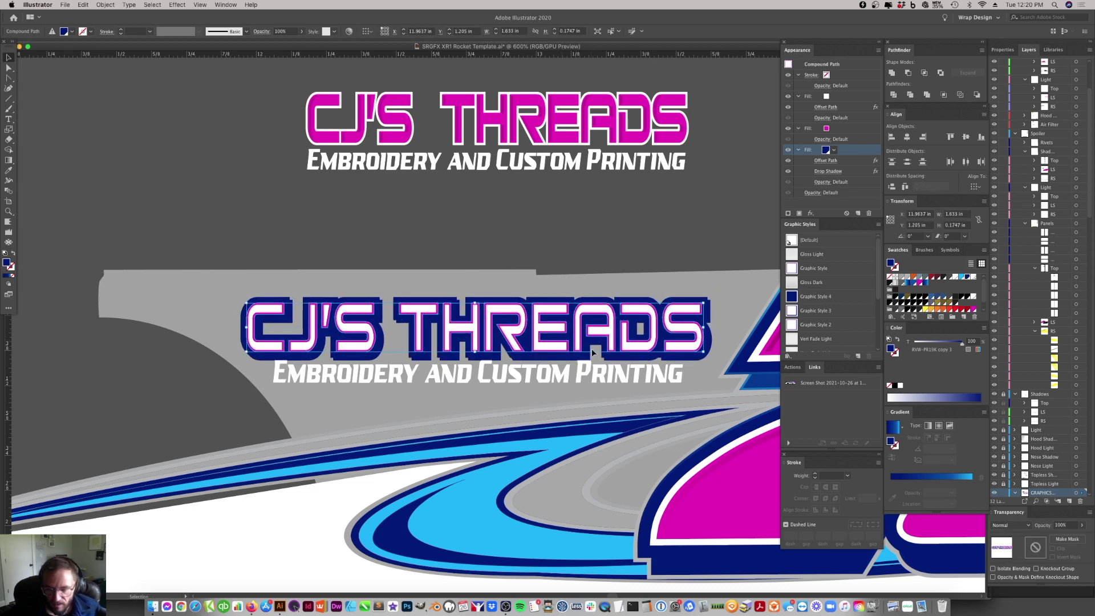
pyautogui.hscroll(5, 599, 353)
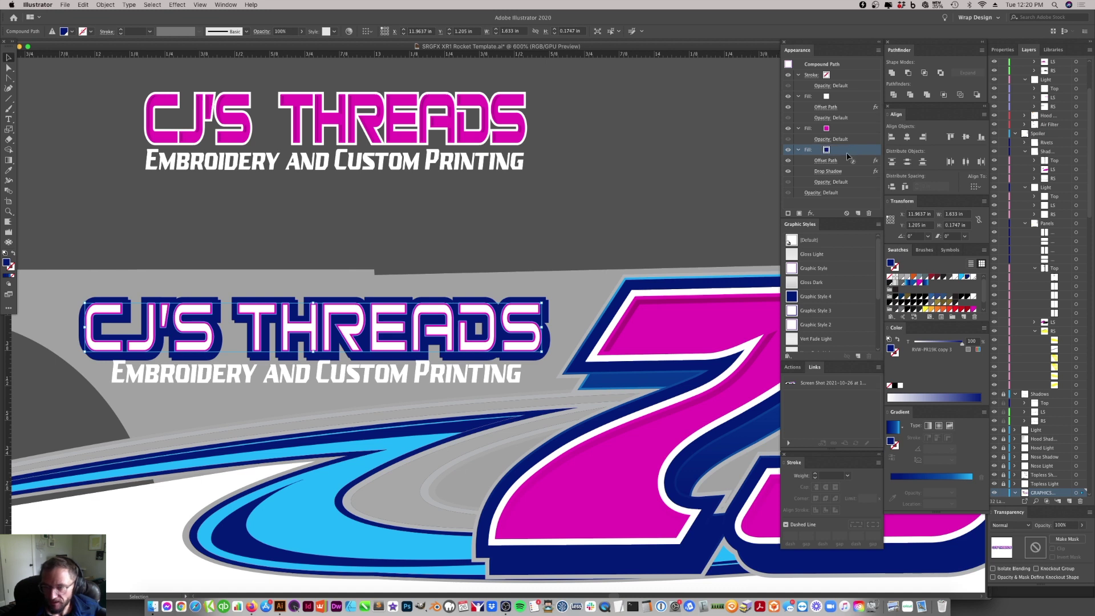
pyautogui.click(858, 214)
pyautogui.scroll(-3, 827, 182)
# - Set the Offset Path of the lowest CJ'S THREADS fill to 2.5 px
pyautogui.click(827, 172)
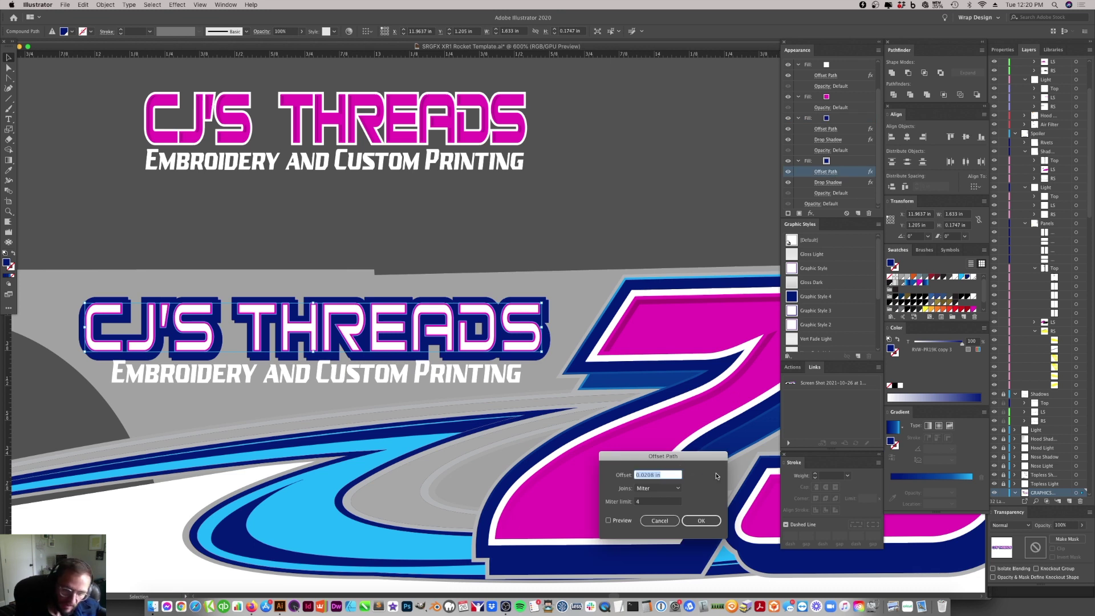
pyautogui.write('2.5')
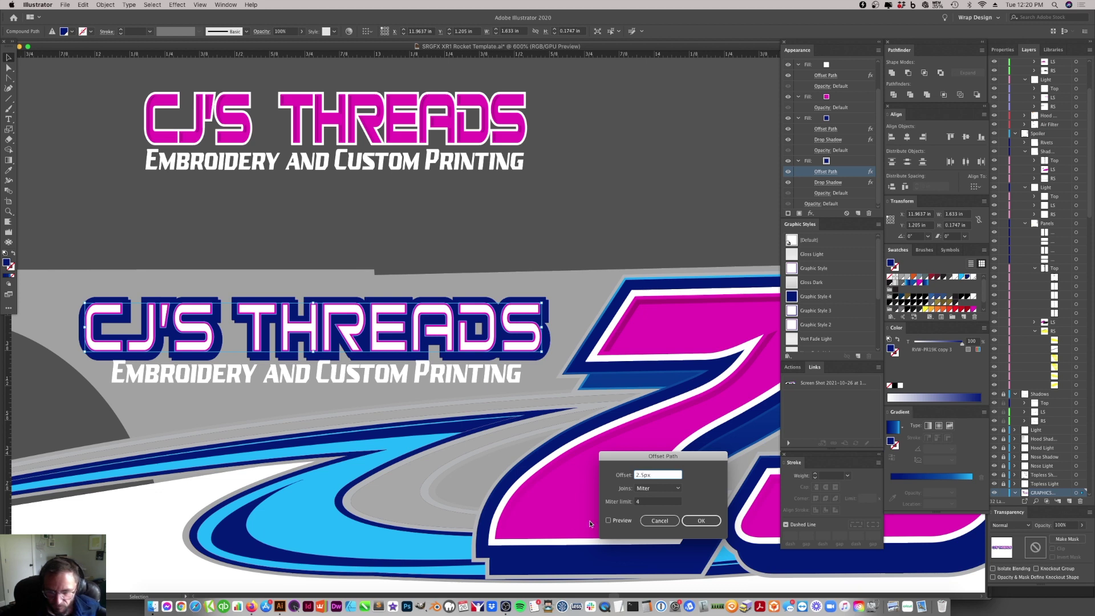
pyautogui.click(613, 521)
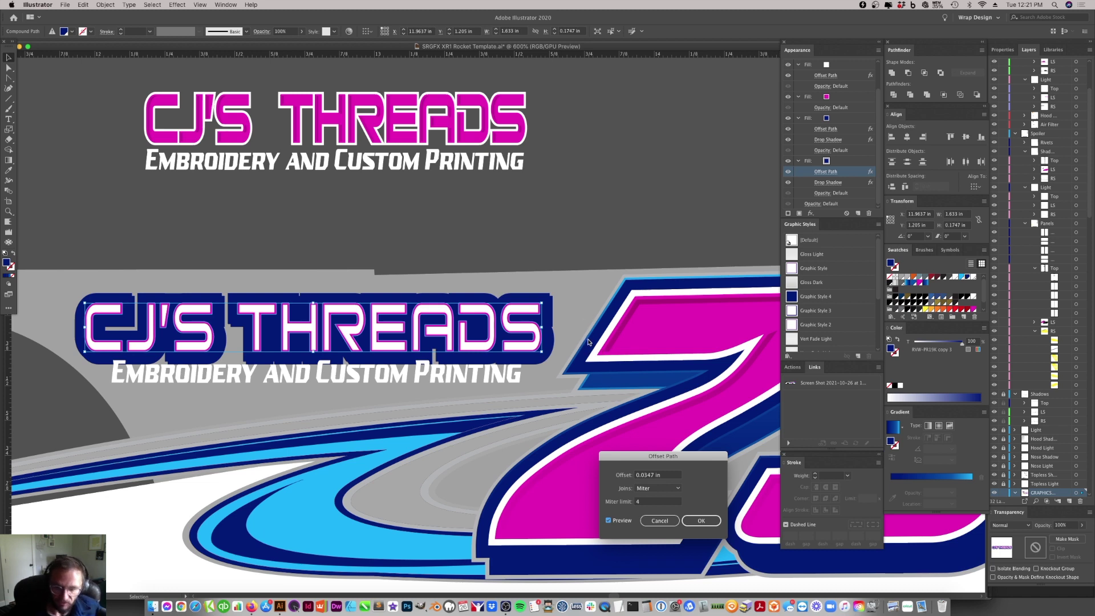
pyautogui.click(699, 521)
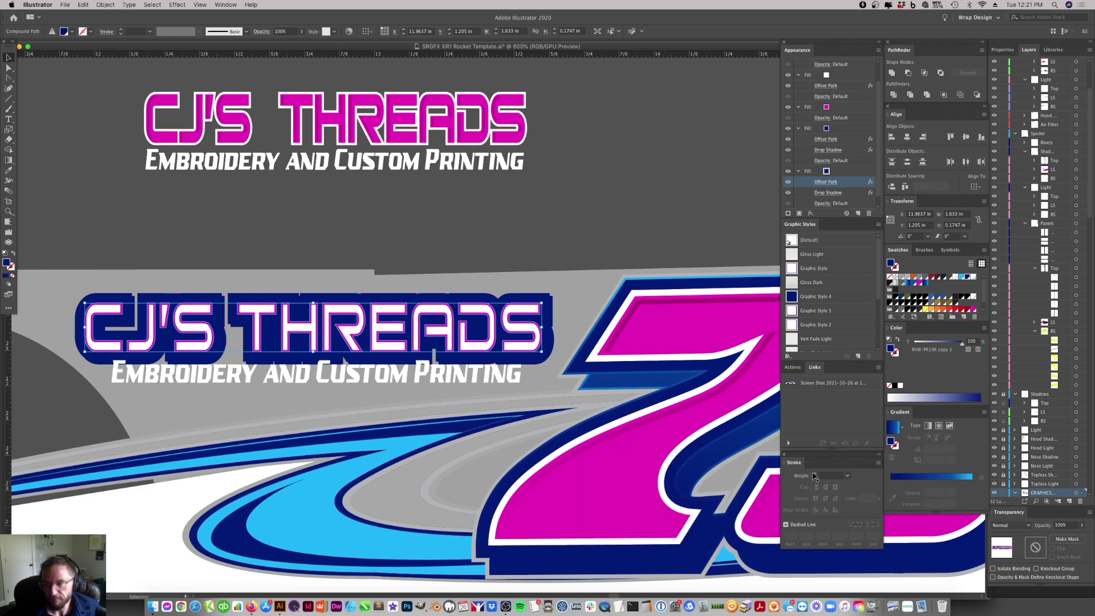
# - Color the lowest CJ'S THREADS fill with the light gray swatch
pyautogui.click(834, 170)
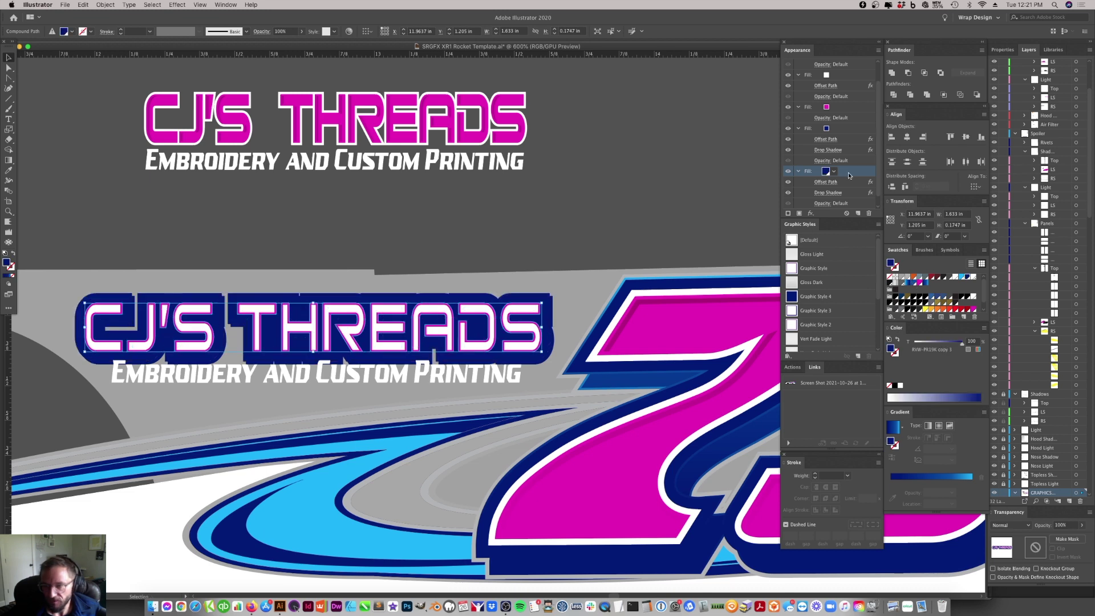
pyautogui.scroll(-1, 849, 177)
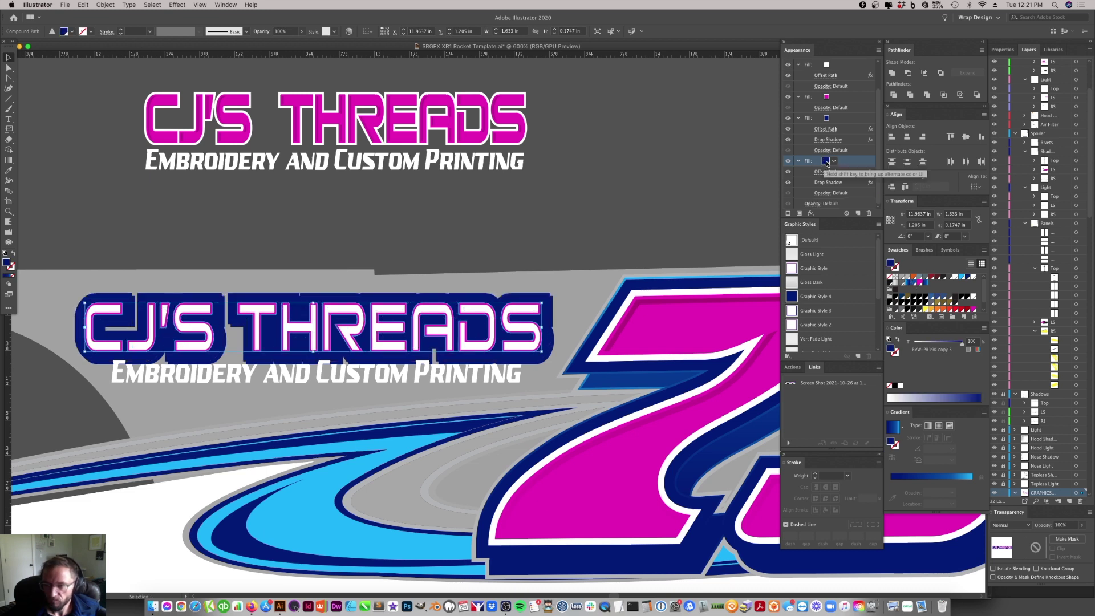
pyautogui.click(907, 280)
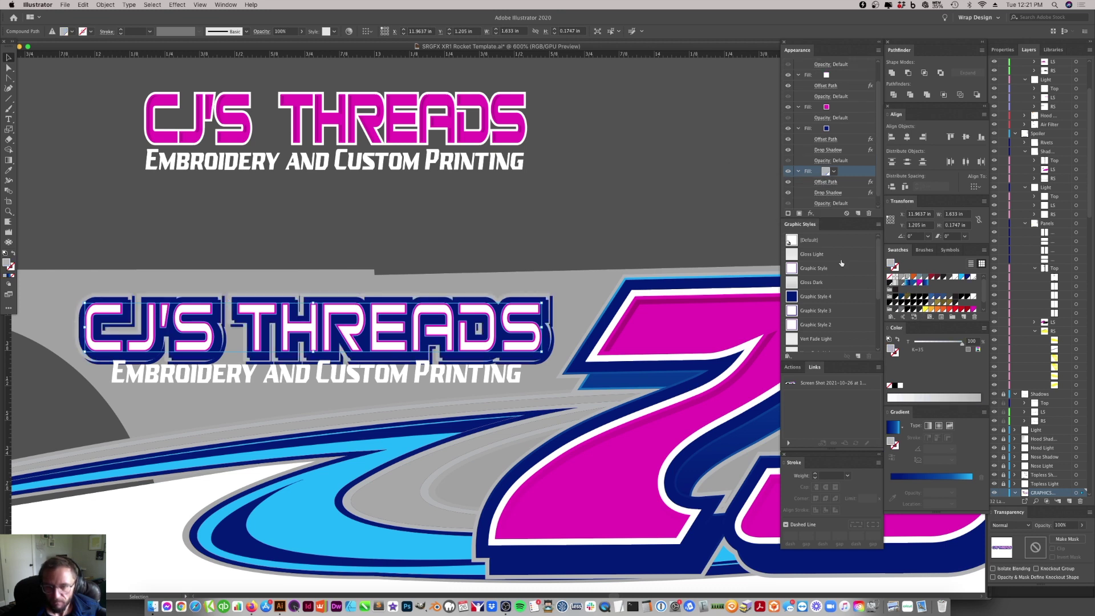
pyautogui.click(828, 193)
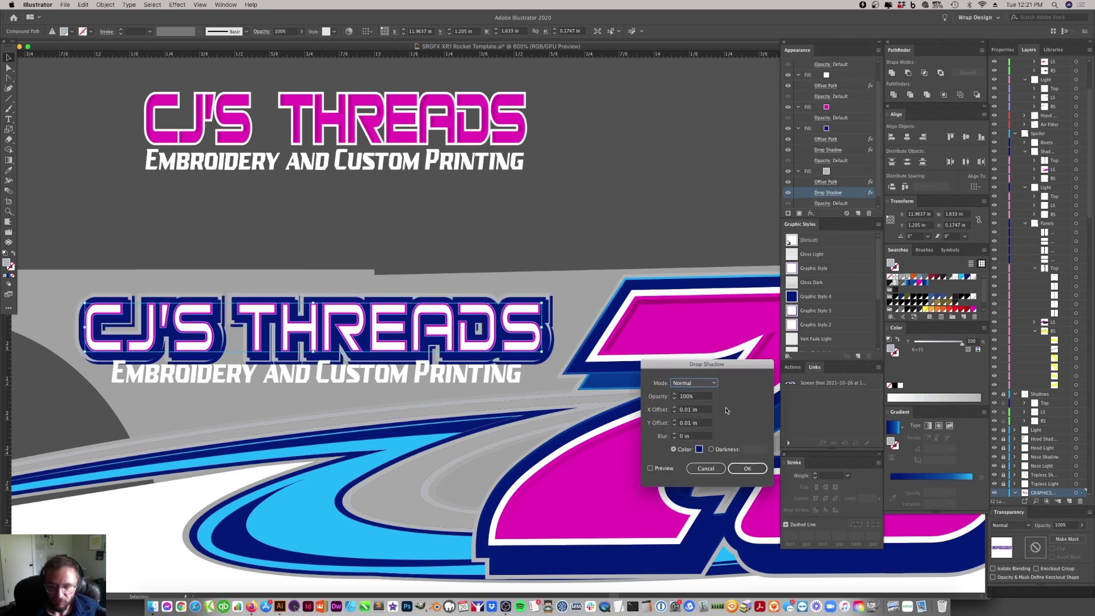
pyautogui.click(700, 449)
pyautogui.click(623, 251)
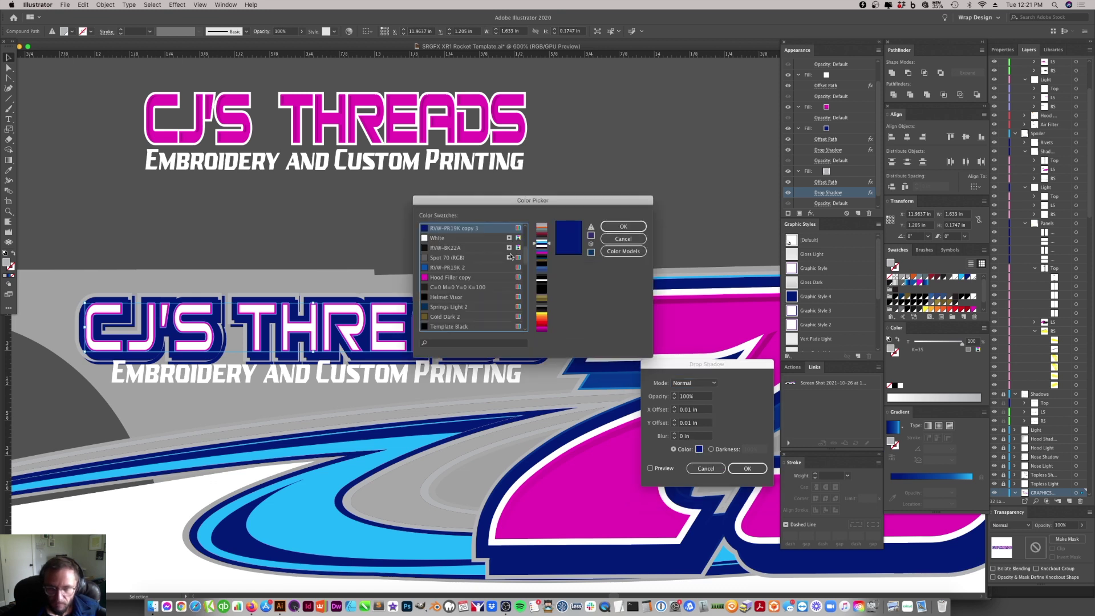
pyautogui.scroll(-10, 462, 266)
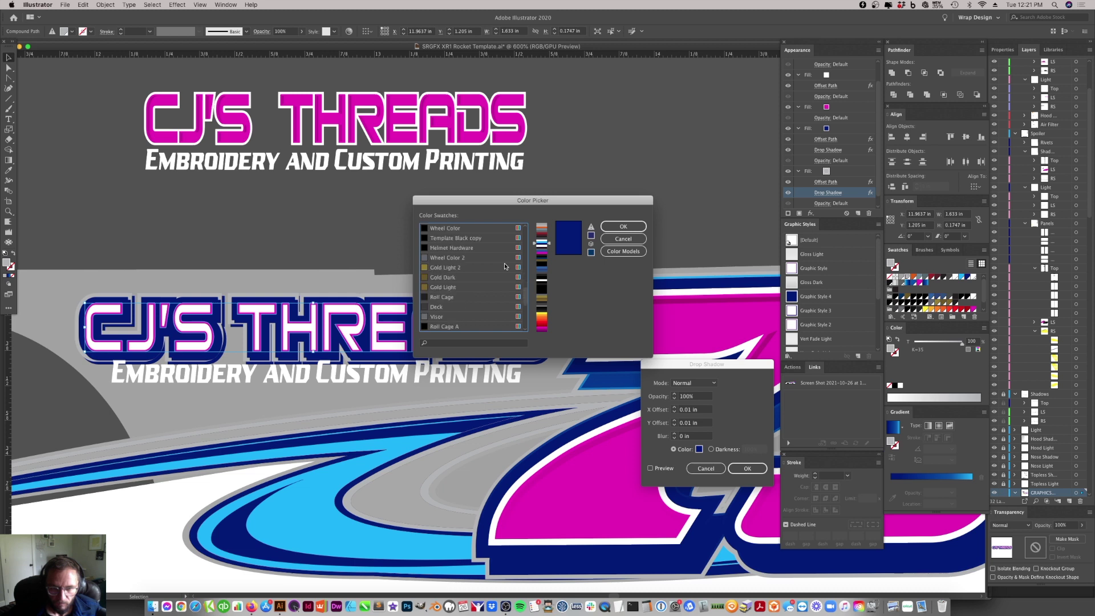
pyautogui.scroll(-5, 504, 266)
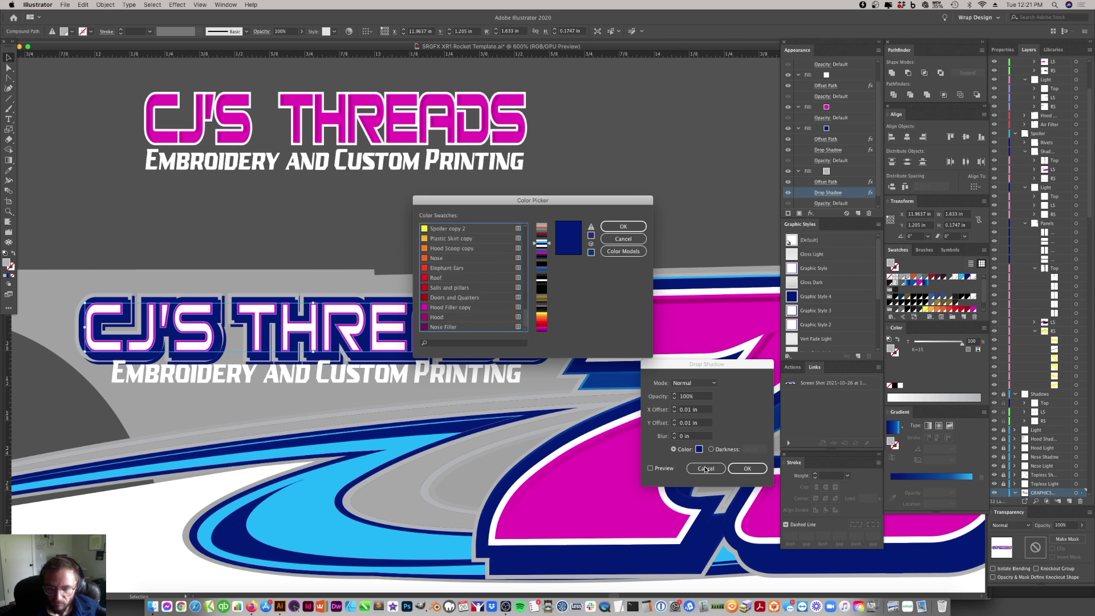
pyautogui.click(624, 227)
pyautogui.click(707, 469)
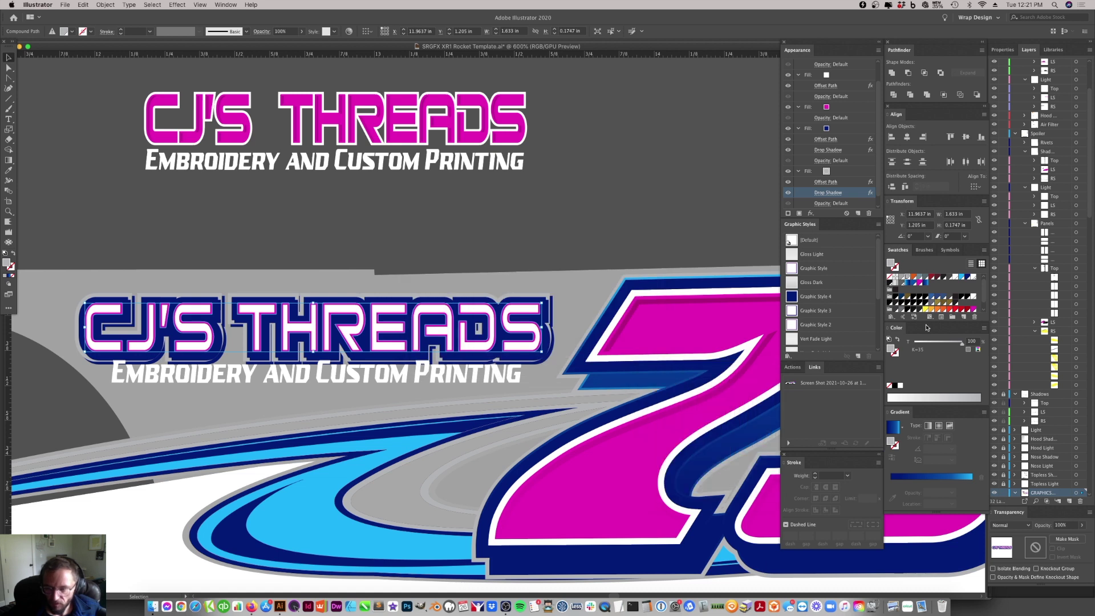
# - Rename the light gray swatch as Silver
pyautogui.doubleClick(907, 278)
pyautogui.write('Silver')
pyautogui.press('Return')
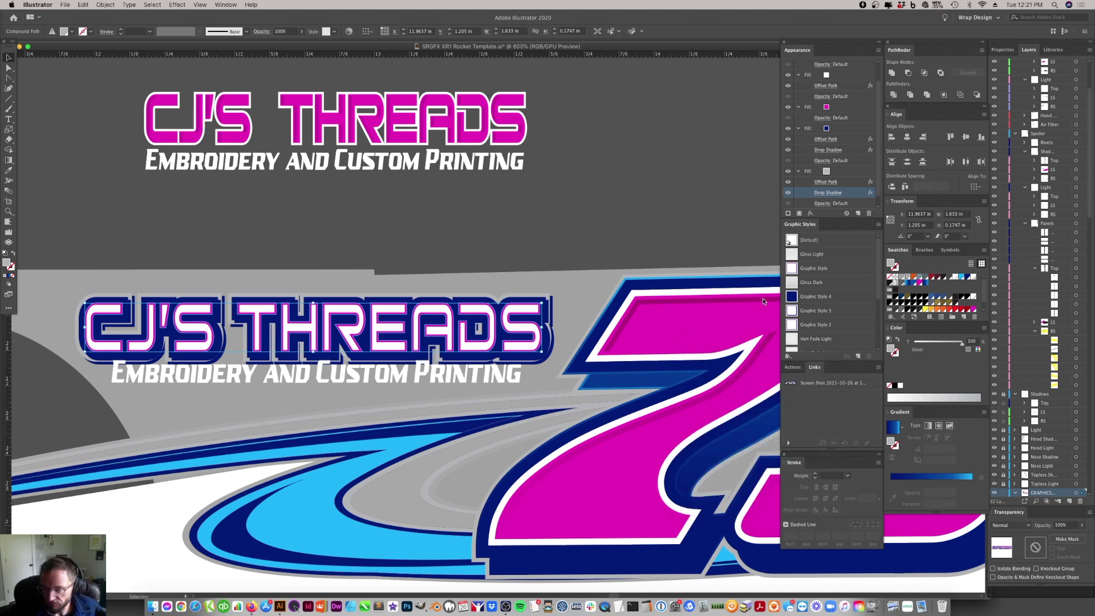
# - Set the Drop Shadow color of the lowest CJ'S THREADS fill to the Silver swatch
pyautogui.click(828, 192)
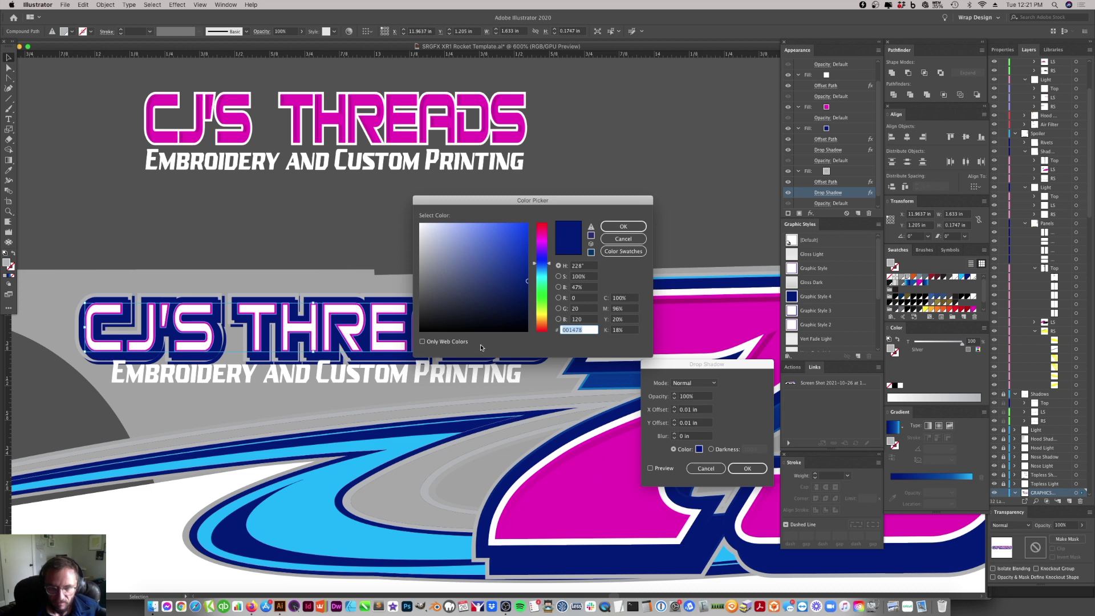
pyautogui.click(623, 251)
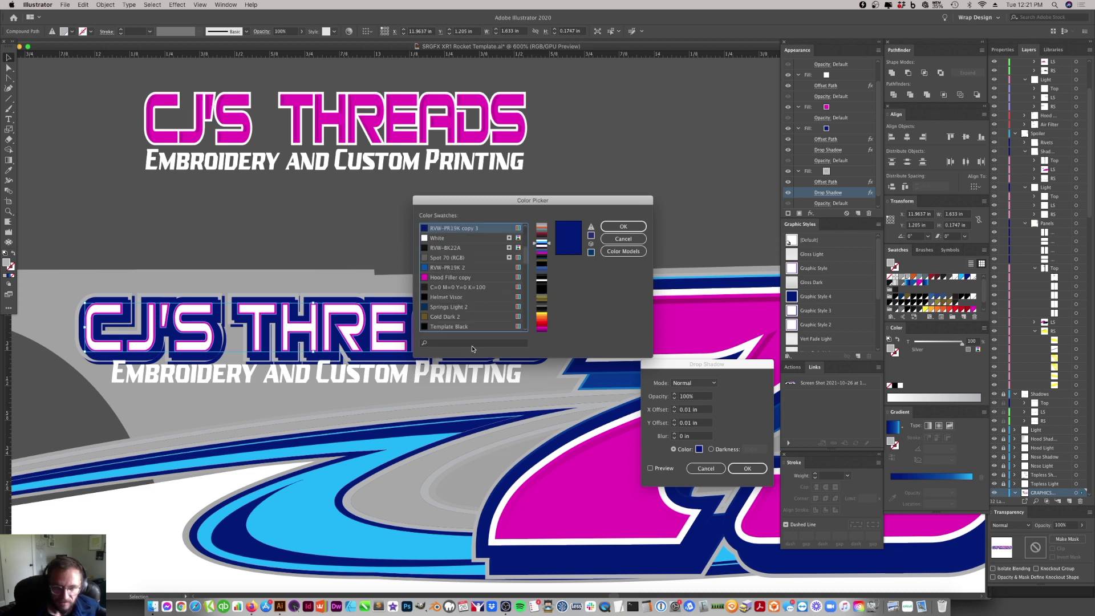
pyautogui.click(447, 343)
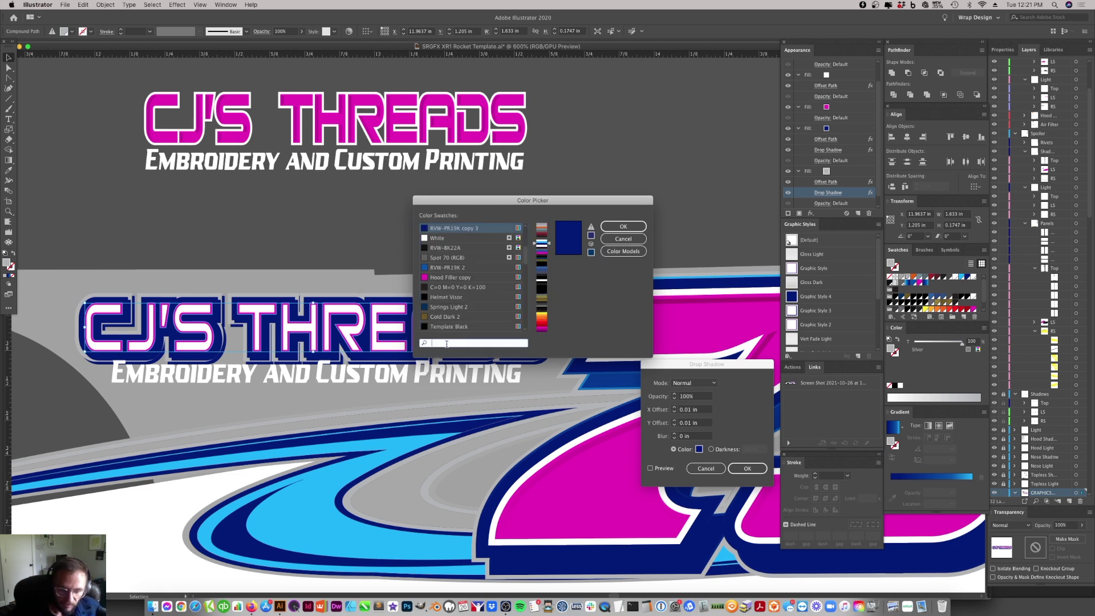
pyautogui.write('Silver')
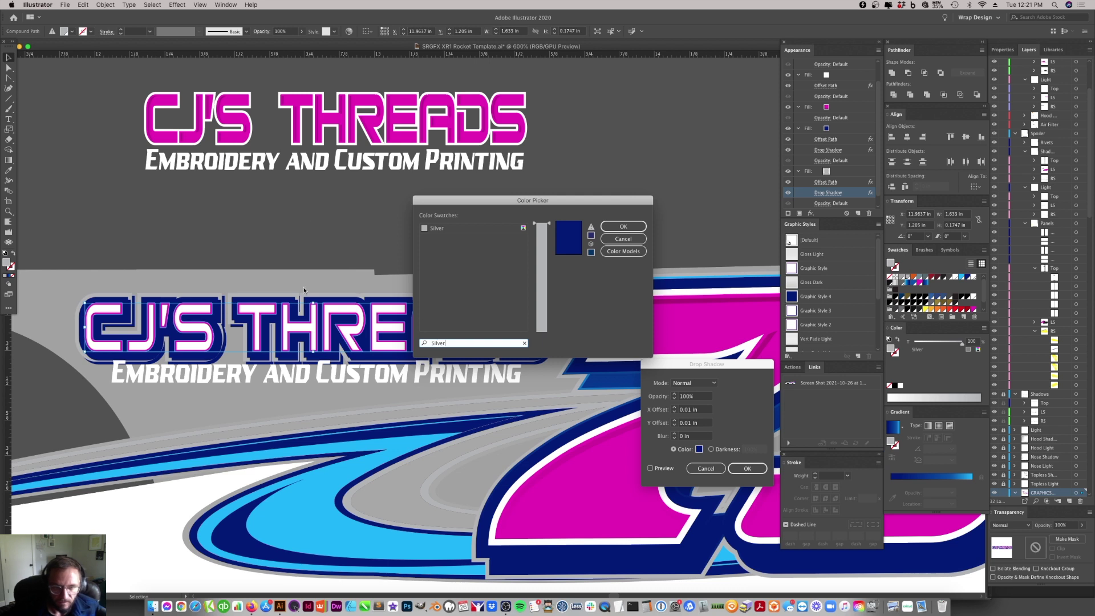
pyautogui.click(437, 228)
pyautogui.click(623, 226)
pyautogui.click(650, 469)
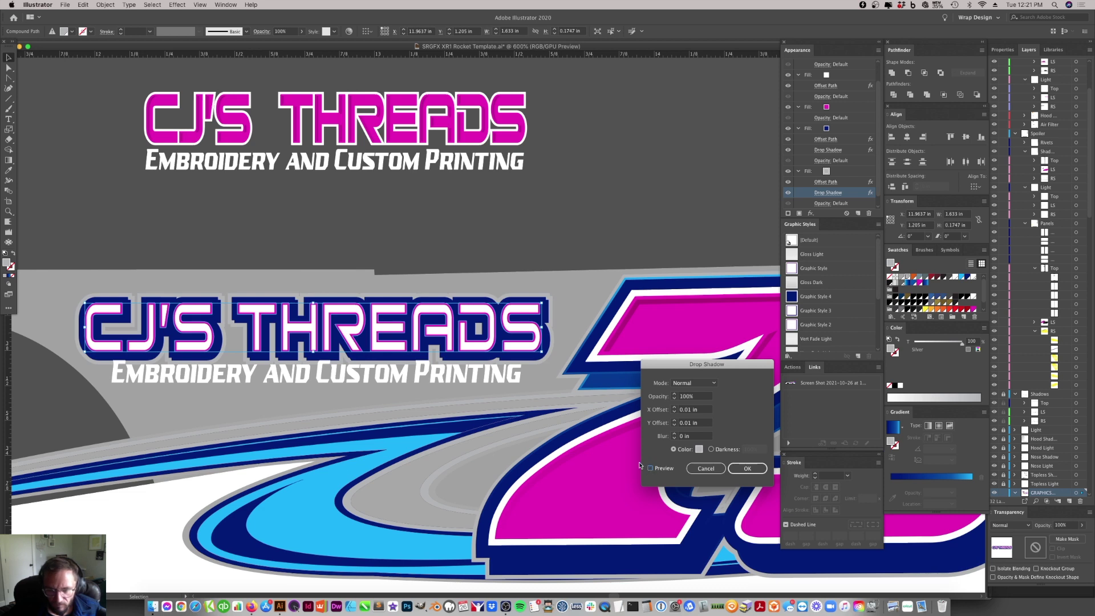
pyautogui.click(751, 470)
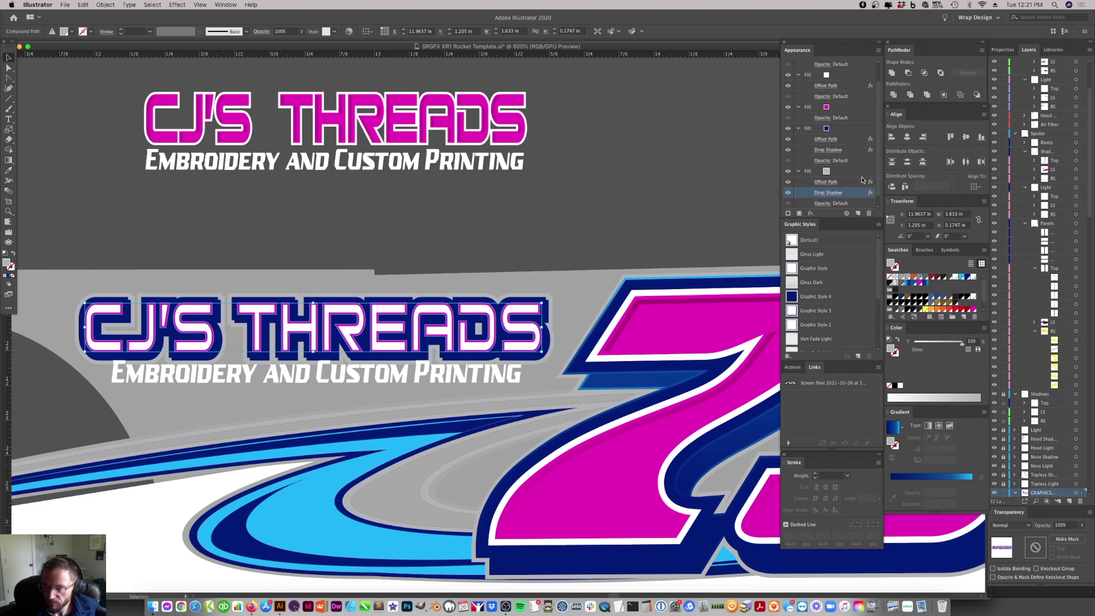
# - Preview the lowest fill's Drop Shadow settings and examine how the CJ'S THREADS outline reads against the gray side panel
pyautogui.scroll(-1, 781, 193)
pyautogui.click(790, 195)
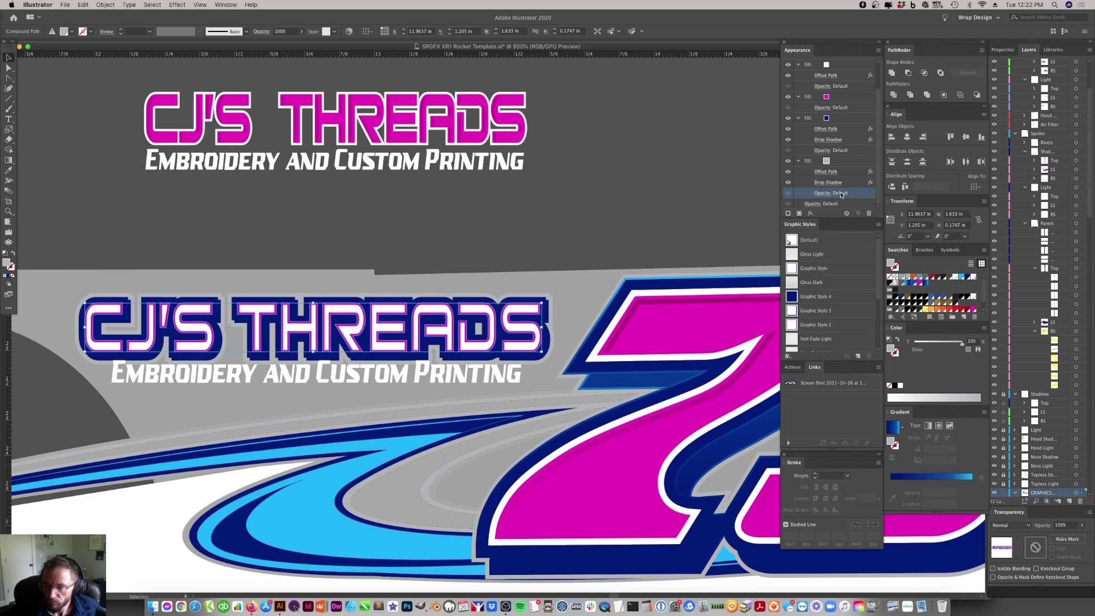
pyautogui.click(830, 182)
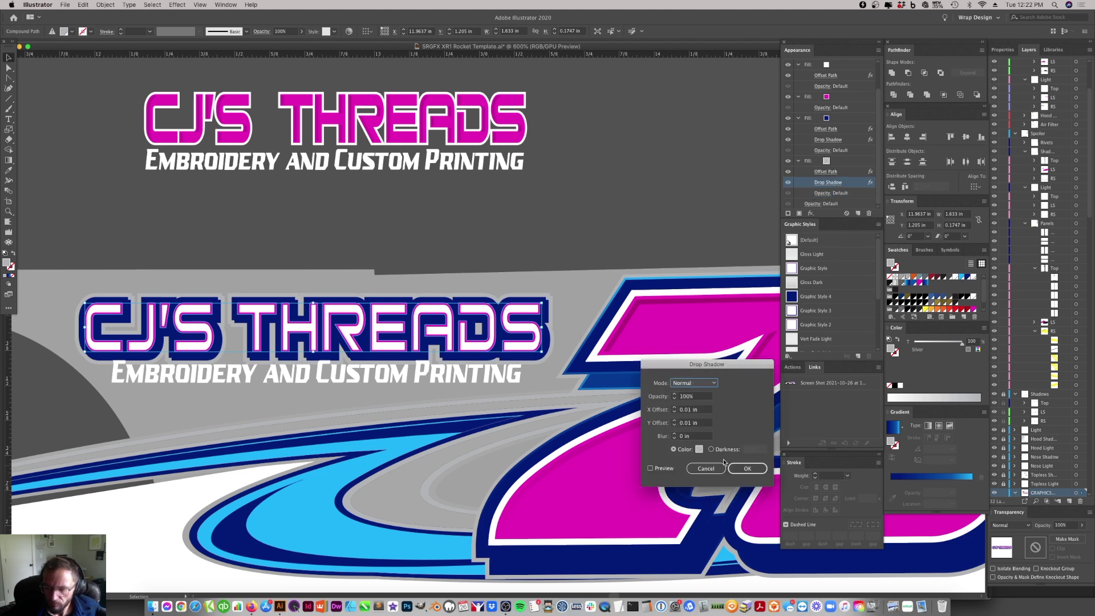
pyautogui.click(650, 468)
pyautogui.click(747, 468)
pyautogui.press('super+shift+a')
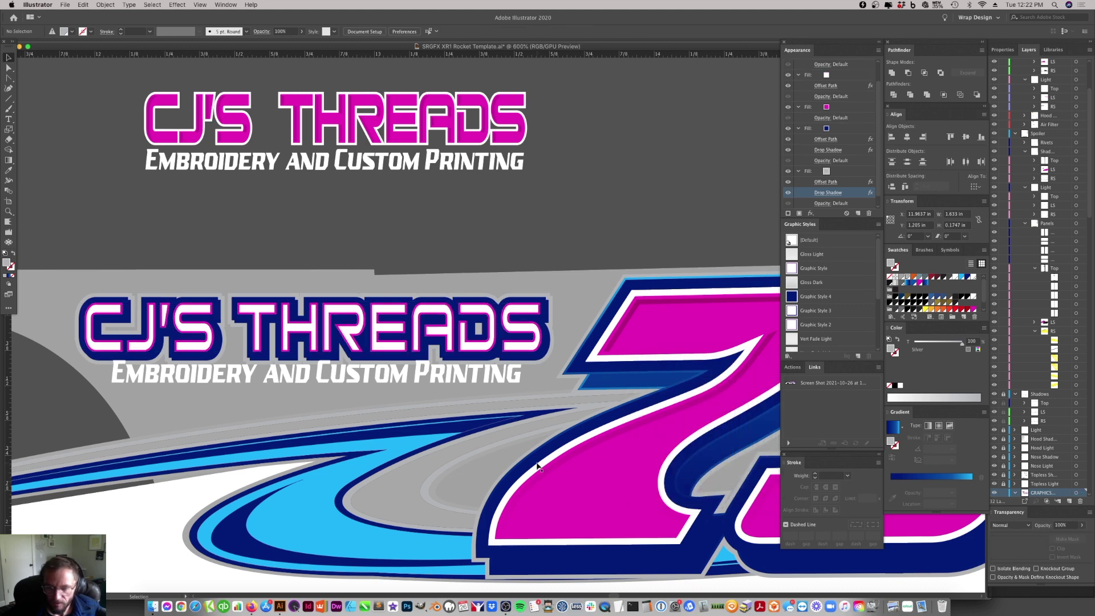
pyautogui.press('super+minus')
pyautogui.press('super+minus')
pyautogui.press('super+minus')
pyautogui.press('v')
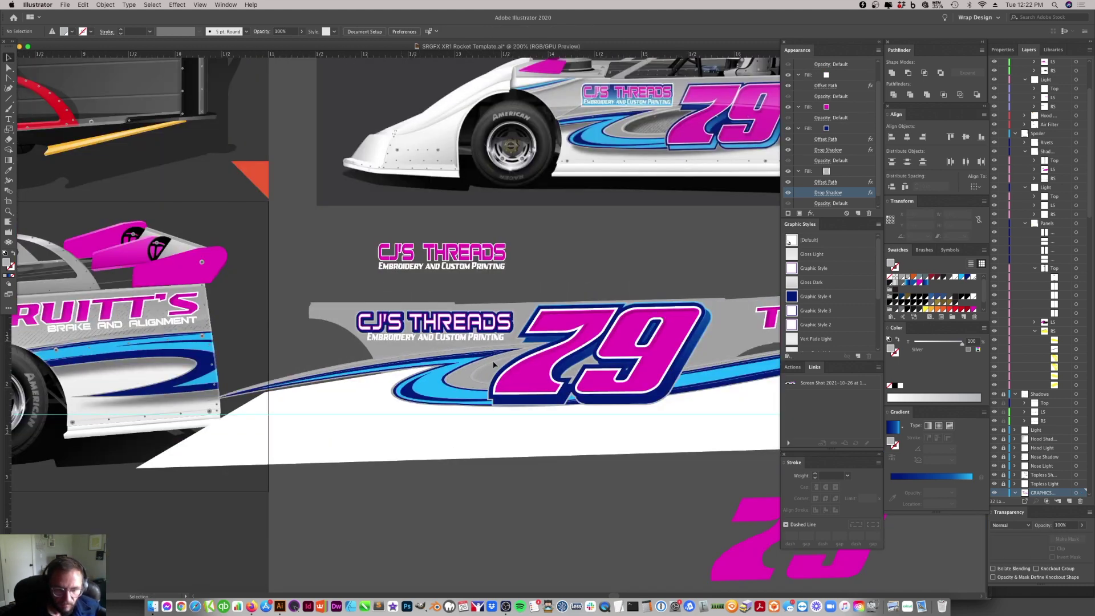
pyautogui.click(8, 215)
pyautogui.moveTo(442, 335); pyautogui.dragTo(516, 313)
pyautogui.press('v')
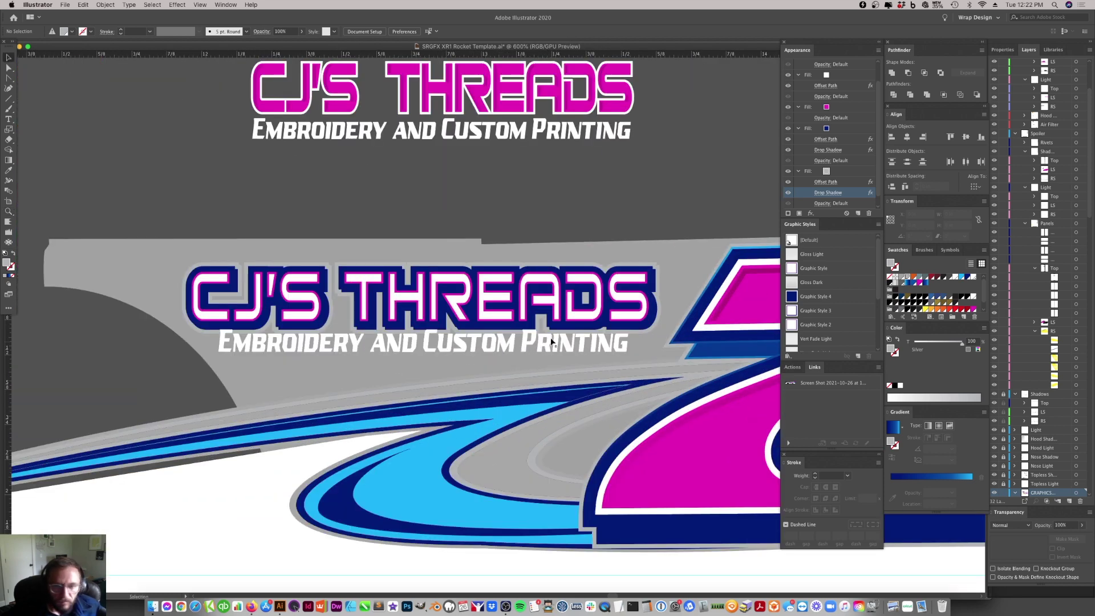
# - Try a bright green Drop Shadow color on the lowest CJ'S THREADS fill to reveal its extent
pyautogui.click(491, 296)
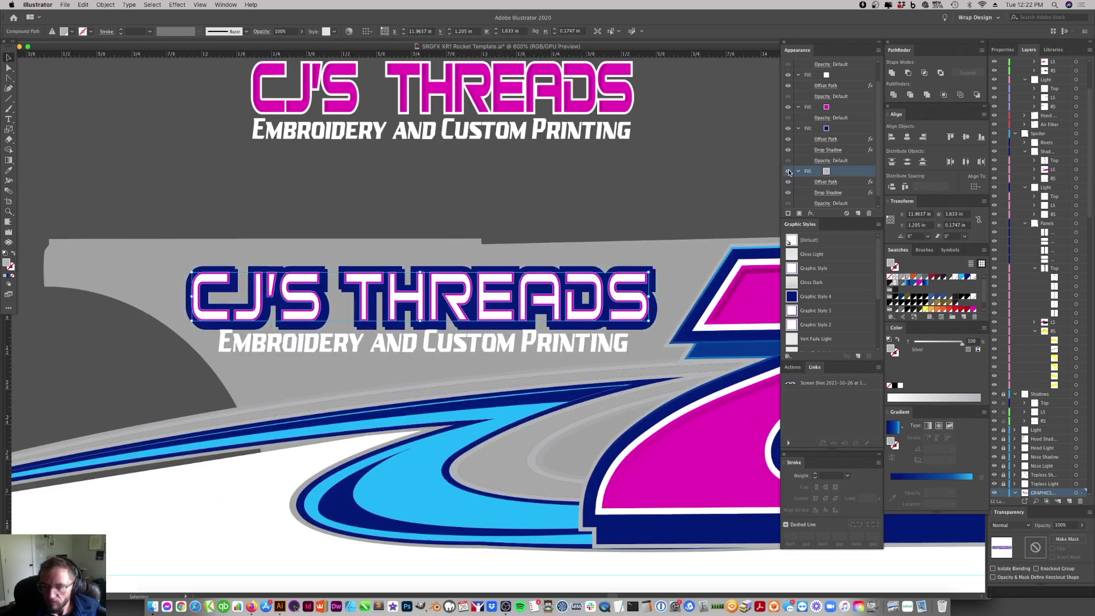
pyautogui.click(831, 171)
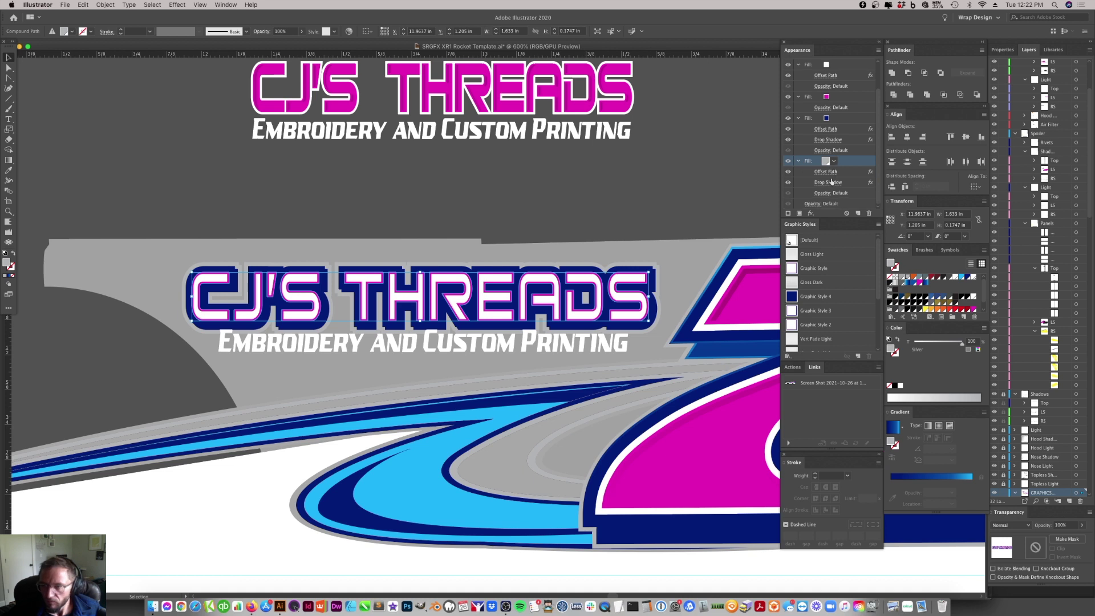
pyautogui.click(828, 182)
pyautogui.click(699, 450)
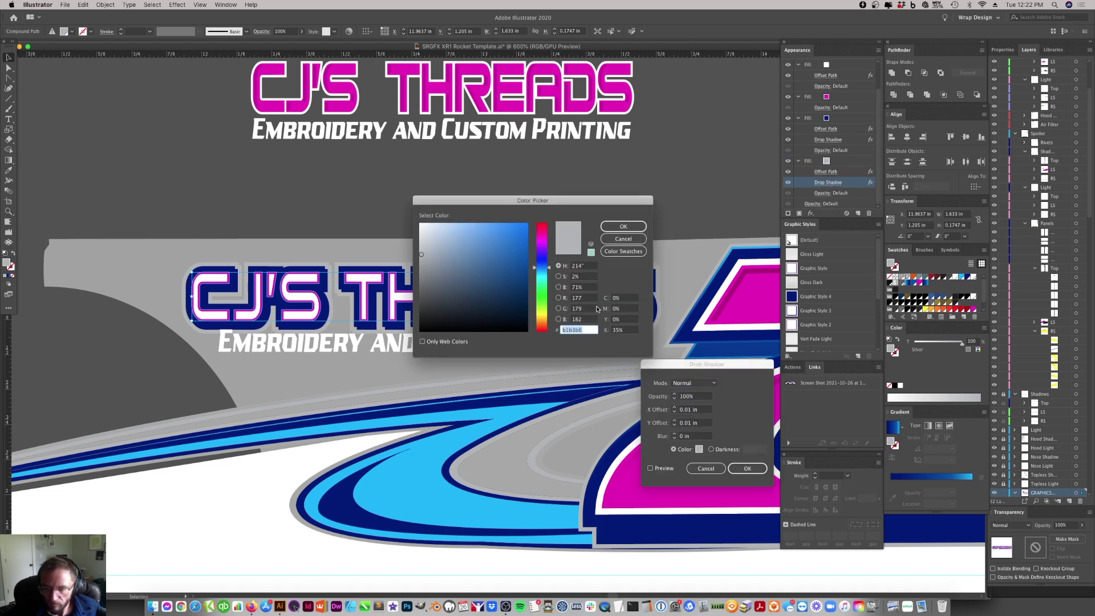
pyautogui.moveTo(551, 270); pyautogui.dragTo(550, 297)
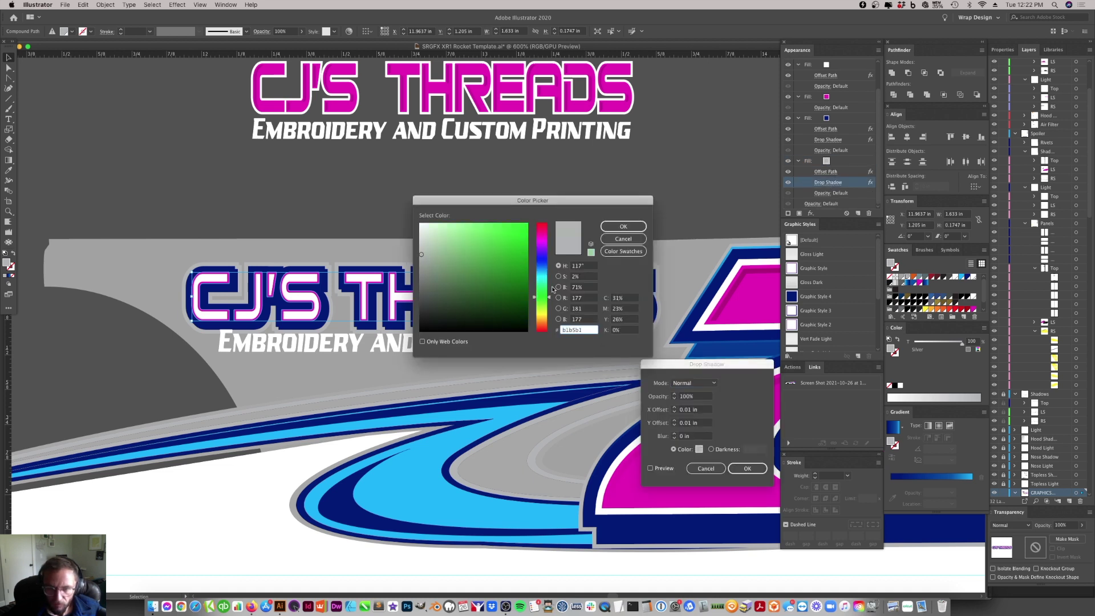
pyautogui.click(511, 249)
pyautogui.click(623, 226)
pyautogui.click(650, 468)
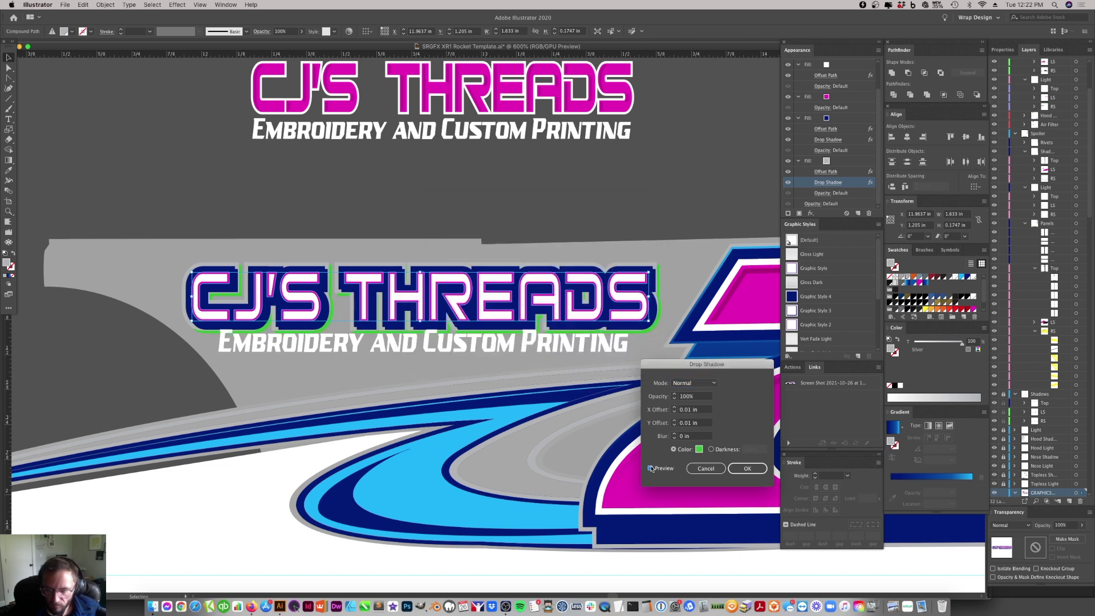
pyautogui.click(724, 468)
pyautogui.click(603, 253)
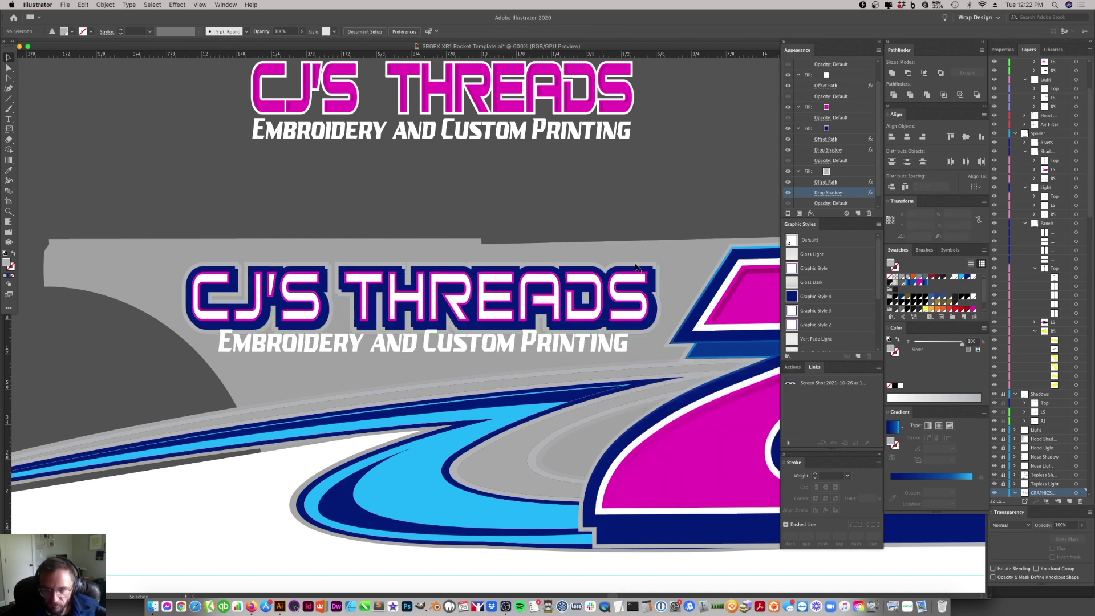
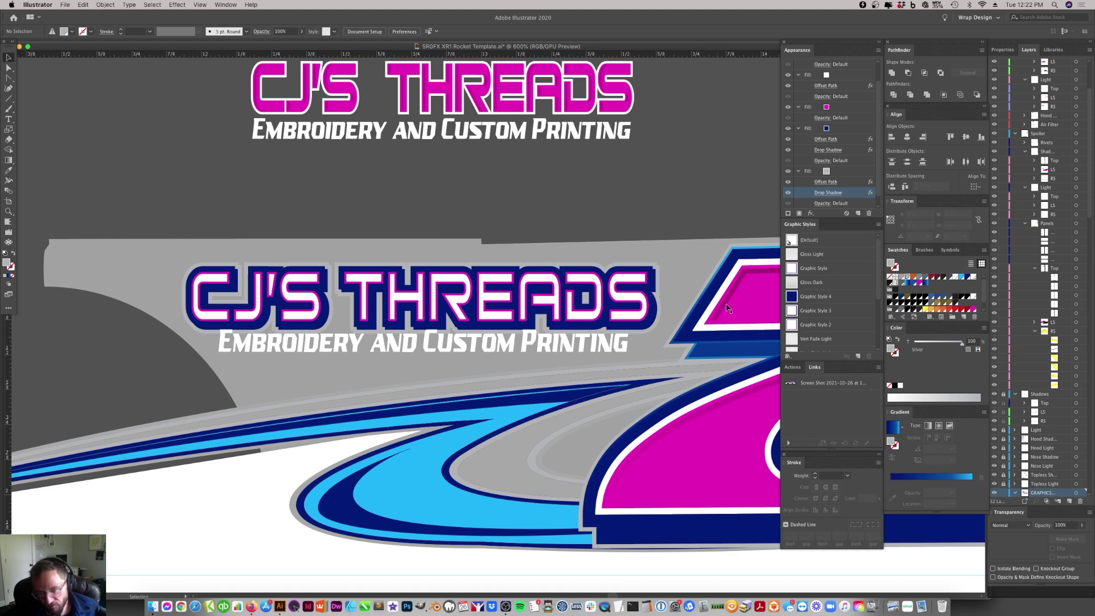
# - Set the Offset Path of the lowest CJ'S THREADS fill to 0.03 in
pyautogui.moveTo(730, 308); pyautogui.dragTo(512, 305)
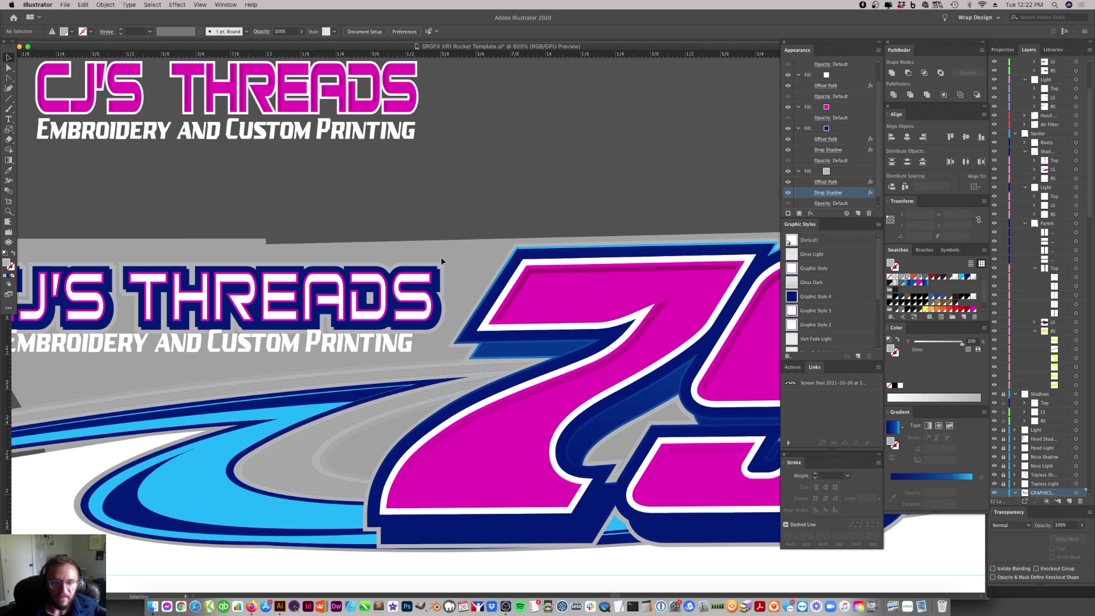
pyautogui.click(440, 279)
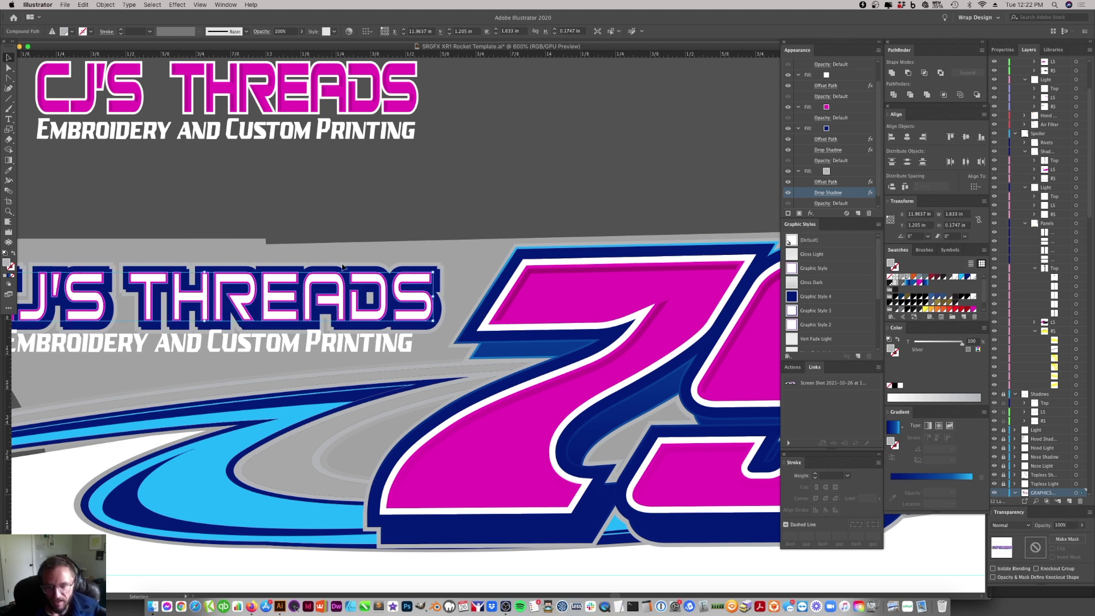
pyautogui.click(812, 182)
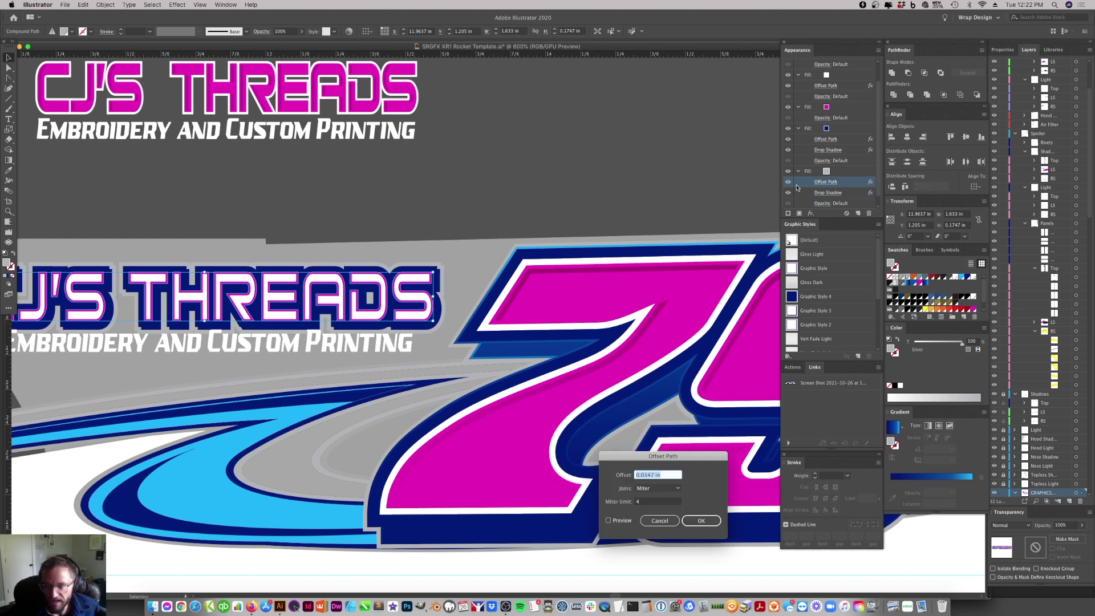
pyautogui.write('0.025')
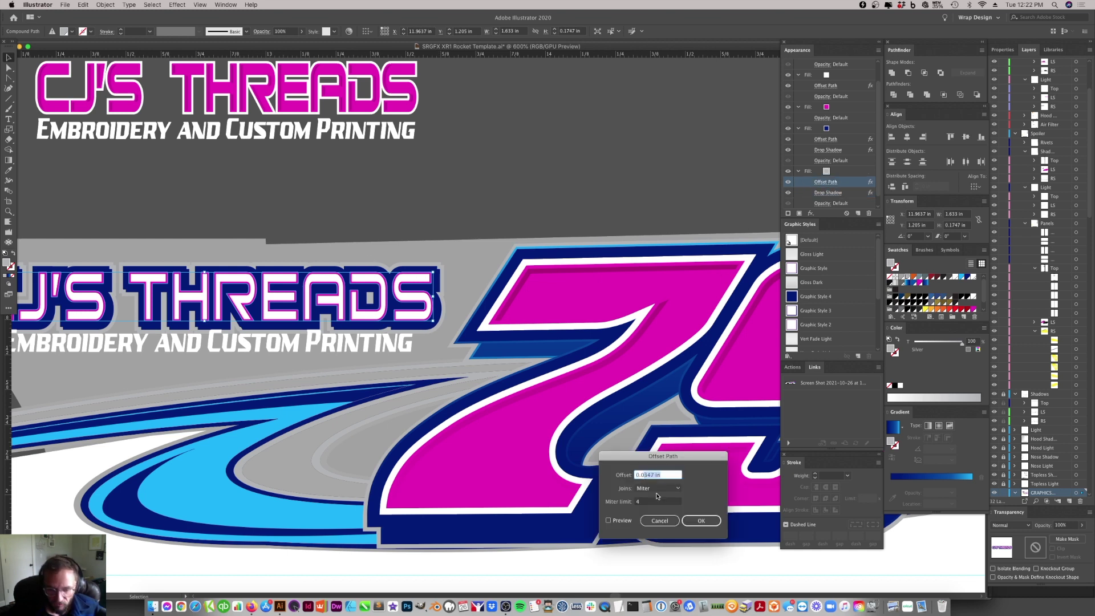
pyautogui.click(609, 521)
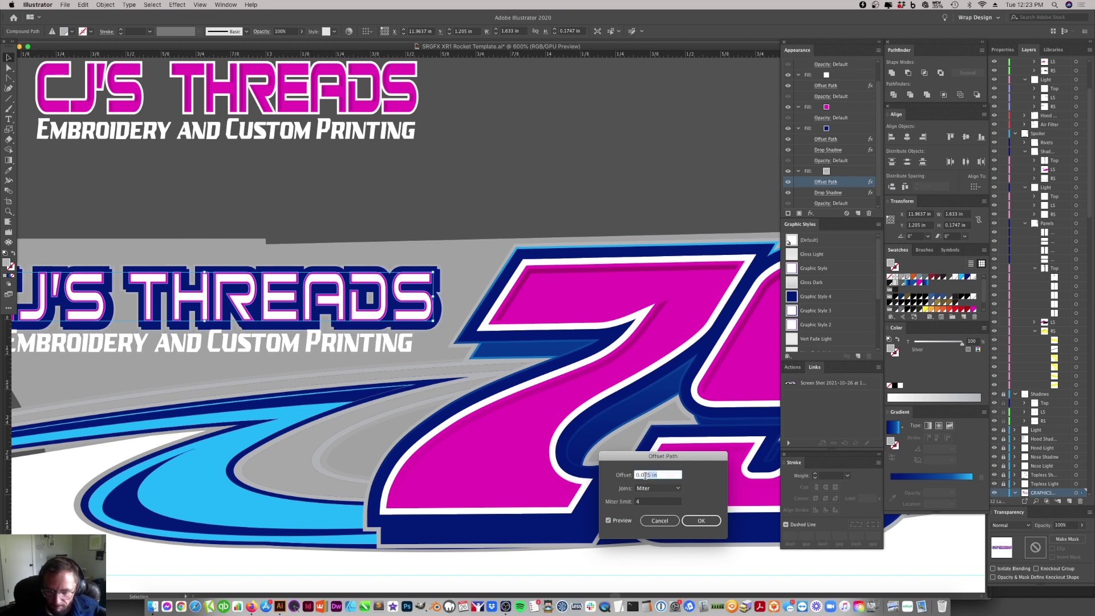
pyautogui.write('0.03')
pyautogui.click(608, 521)
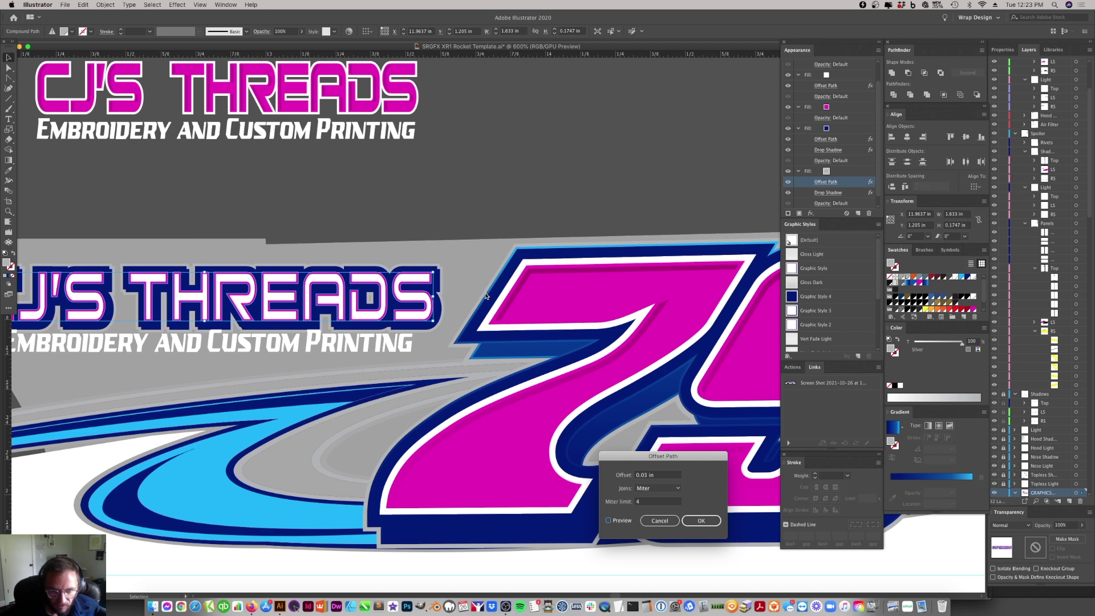
pyautogui.click(703, 521)
pyautogui.click(429, 186)
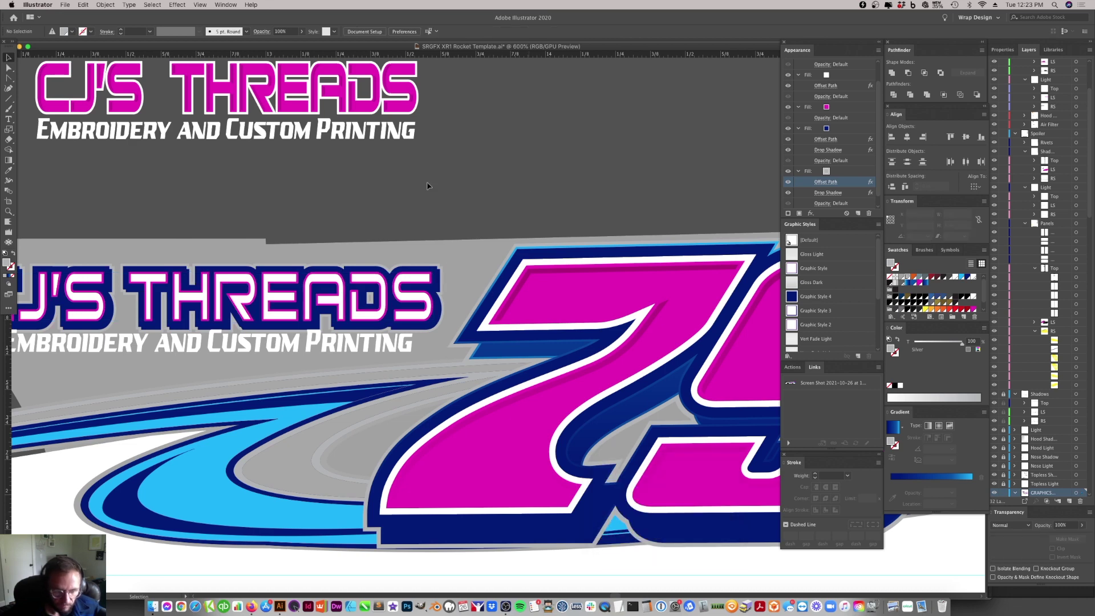
# - Try to move the side panel's Embroidery and Custom Printing tagline about 0.02 in lower, away from the CJ'S THREADS outline
pyautogui.press('super+minus')
pyautogui.press('super+minus')
pyautogui.press('super+minus')
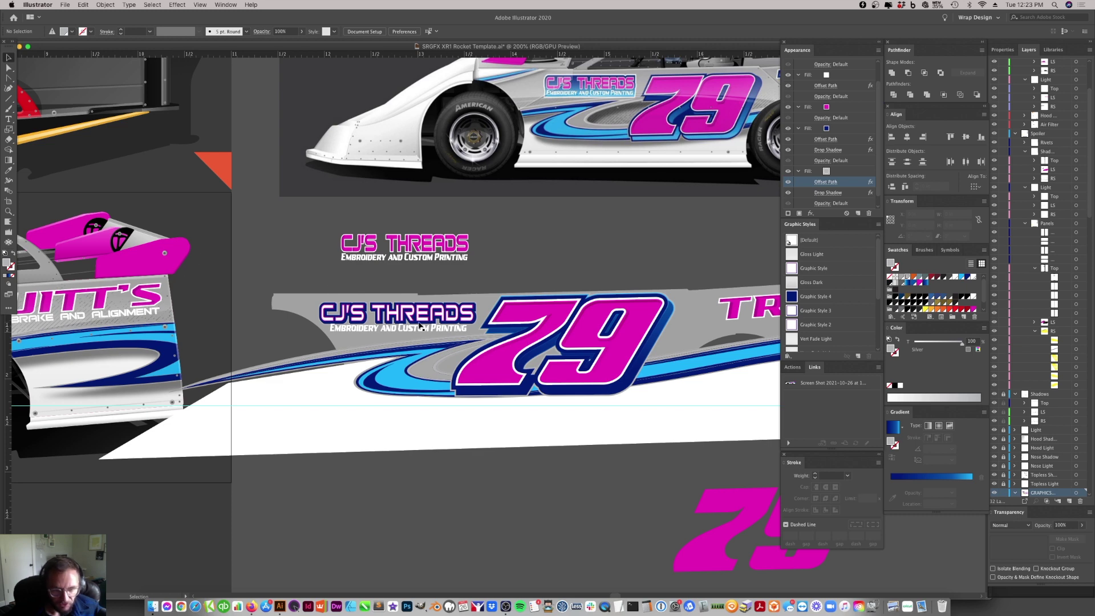
pyautogui.scroll(-3, 452, 350)
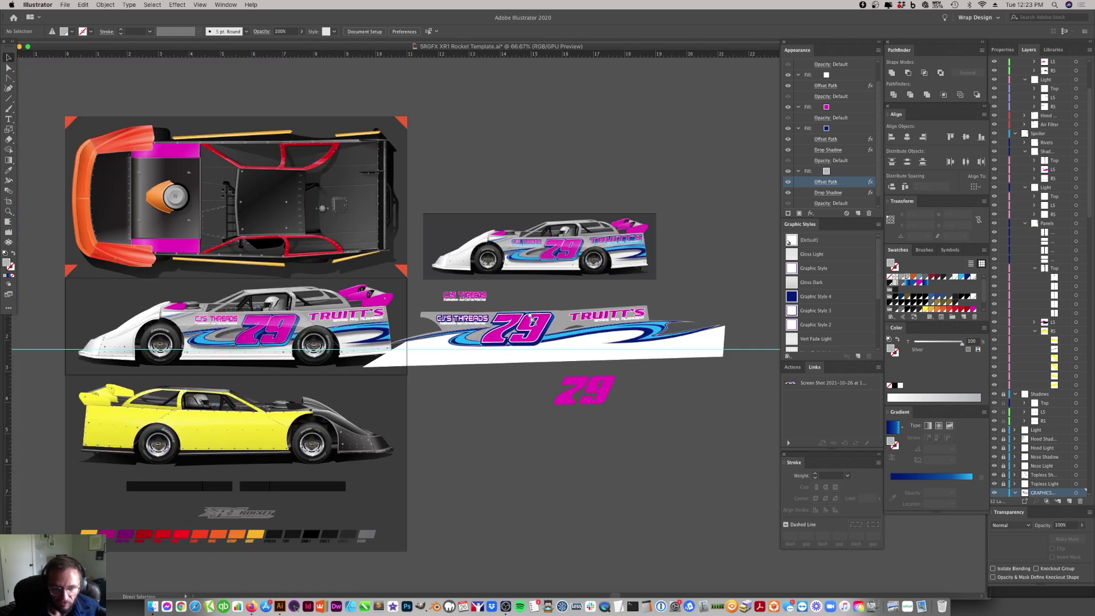
pyautogui.scroll(6, 533, 319)
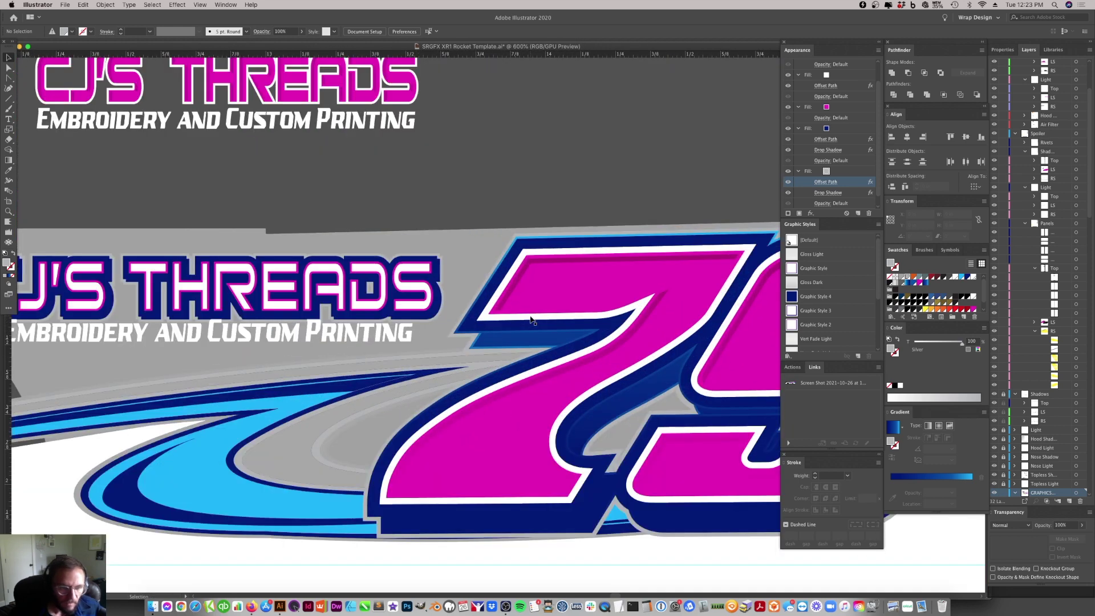
pyautogui.click(350, 341)
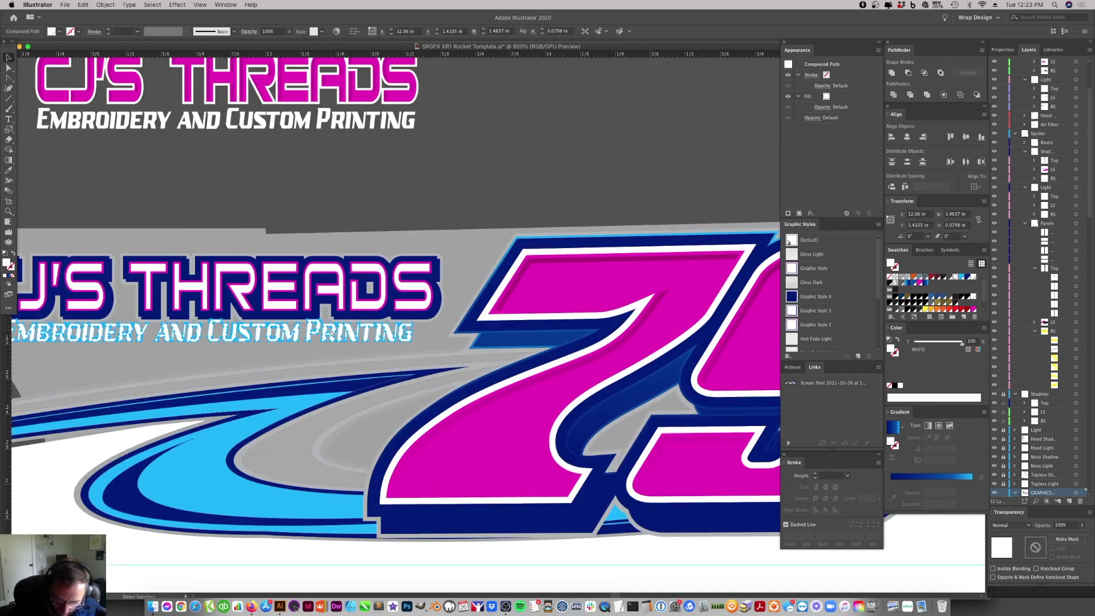
pyautogui.press('super+minus')
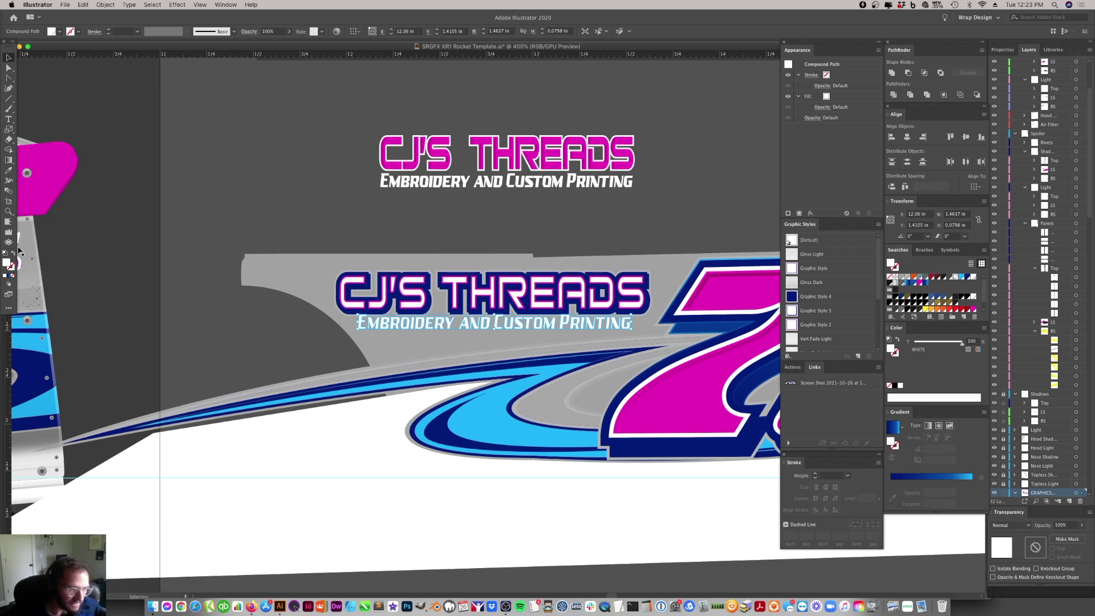
pyautogui.click(9, 211)
pyautogui.moveTo(547, 308); pyautogui.dragTo(444, 331)
pyautogui.click(424, 345)
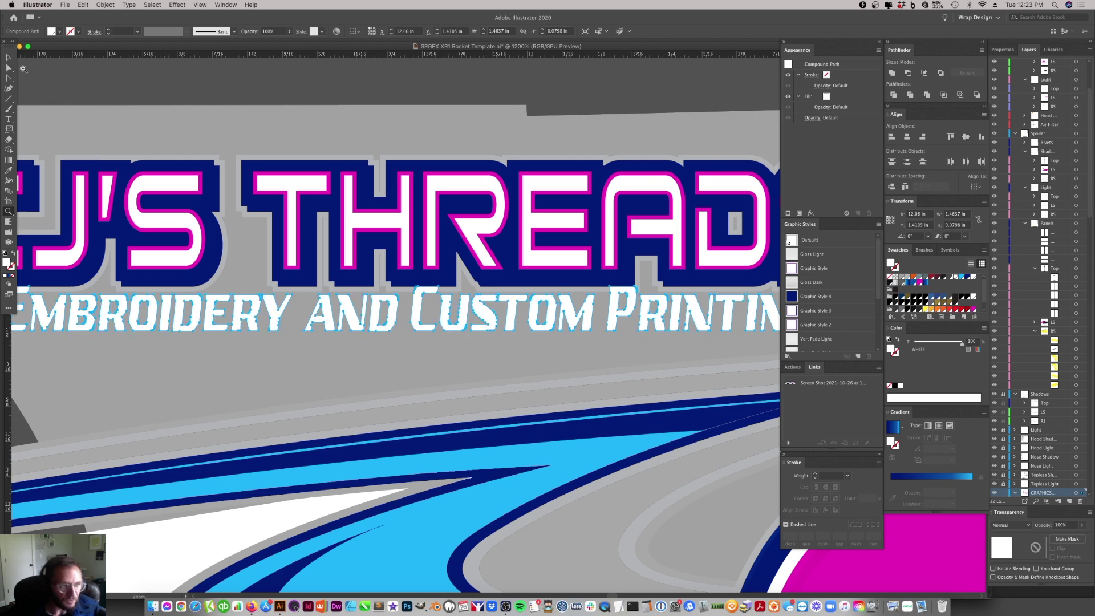
pyautogui.click(9, 57)
pyautogui.click(259, 127)
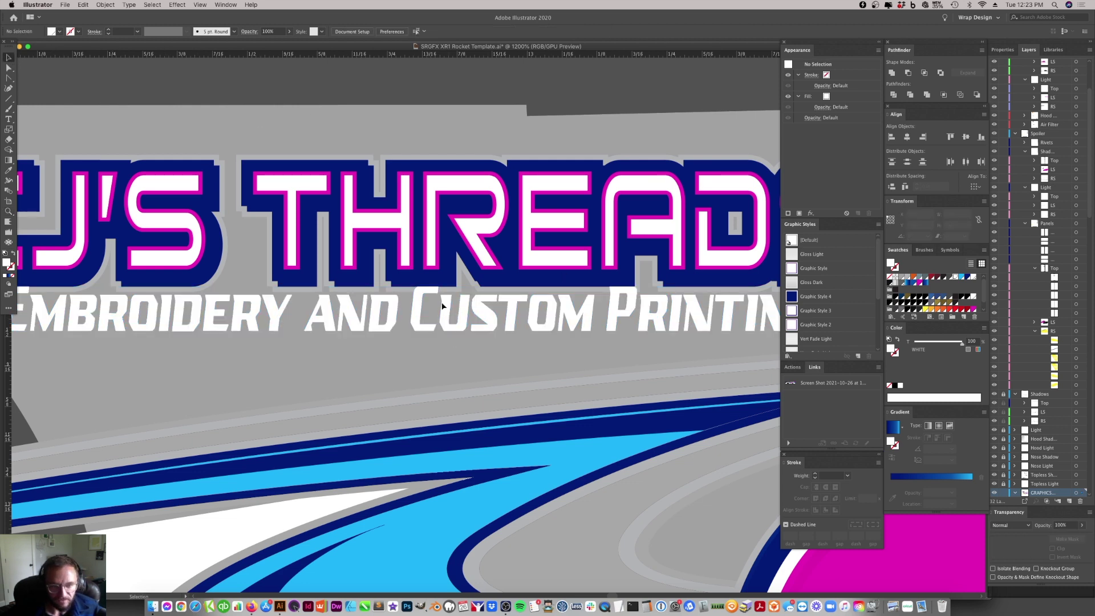
pyautogui.moveTo(491, 313); pyautogui.dragTo(489, 325)
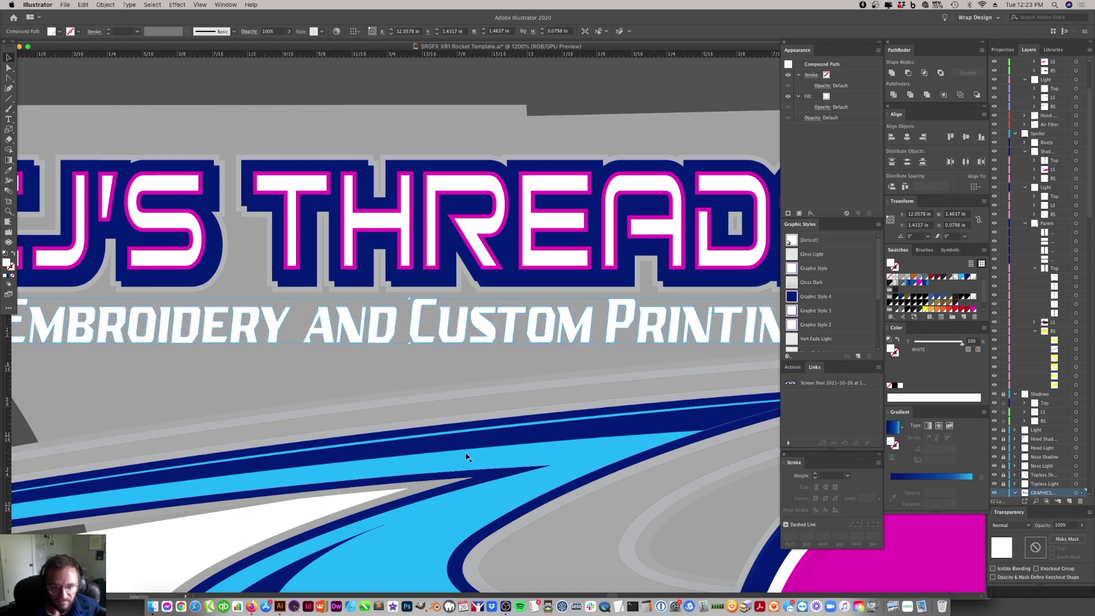
pyautogui.scroll(-3, 542, 342)
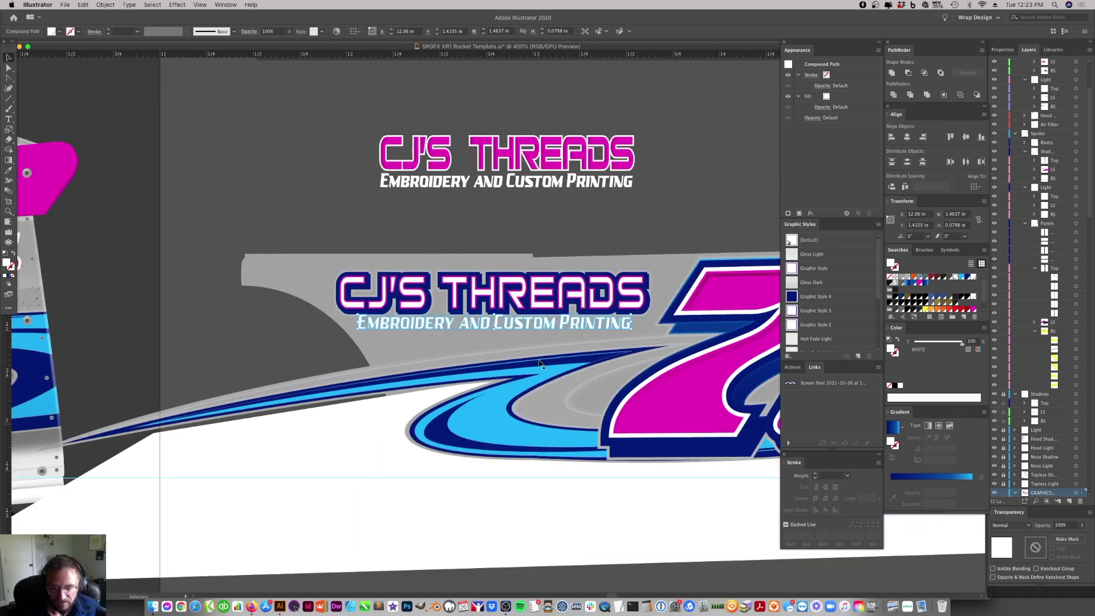
# - Place a copy of the outlined CJ'S THREADS lettering, scaled to about one third, just above the full-size lettering
pyautogui.click(539, 300)
pyautogui.moveTo(539, 300); pyautogui.dragTo(453, 251)
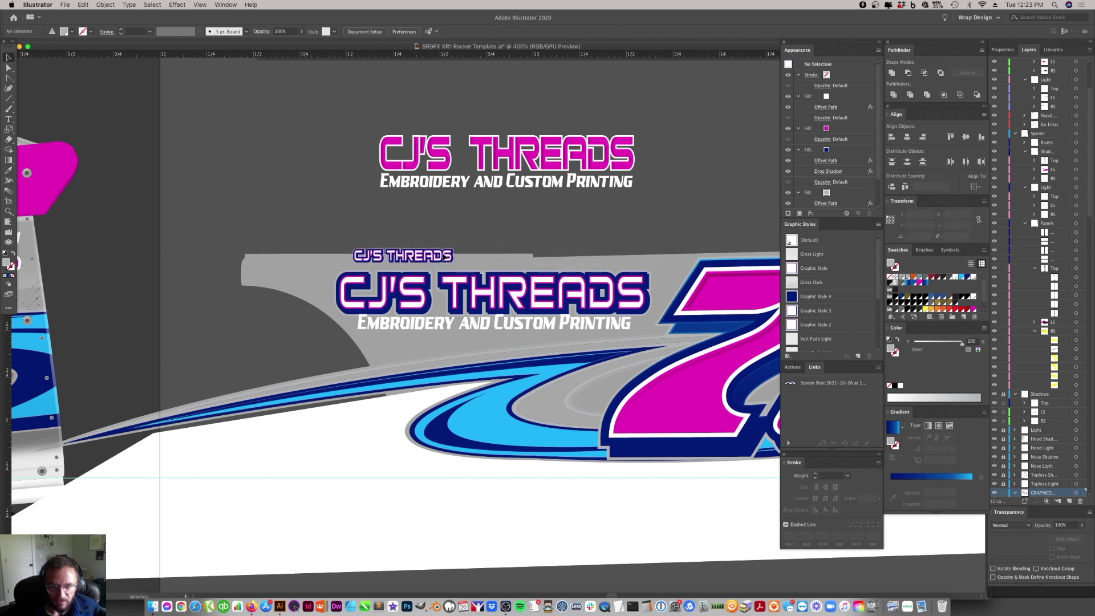
# - Save the appearance of the small CJ'S THREADS copy above the side panel lettering as a new graphic style
pyautogui.click(591, 252)
pyautogui.click(437, 255)
pyautogui.moveTo(437, 255); pyautogui.dragTo(827, 277)
# - Apply Graphic Style 5 to the side panel's Embroidery and Custom Printing tagline and delete the small CJ'S THREADS copy
pyautogui.click(582, 322)
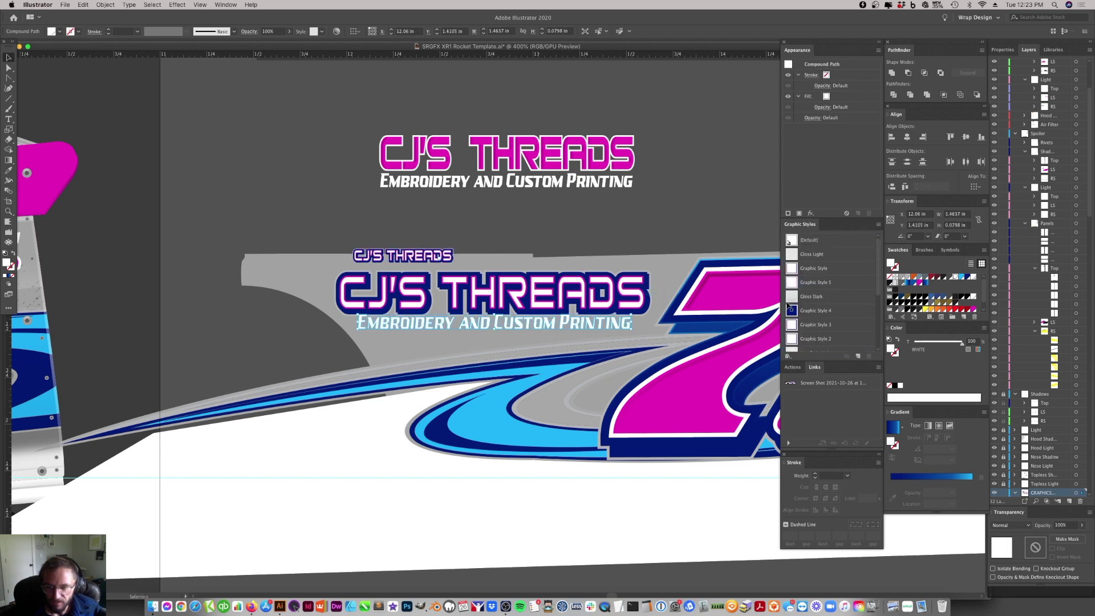
pyautogui.click(800, 283)
pyautogui.click(590, 244)
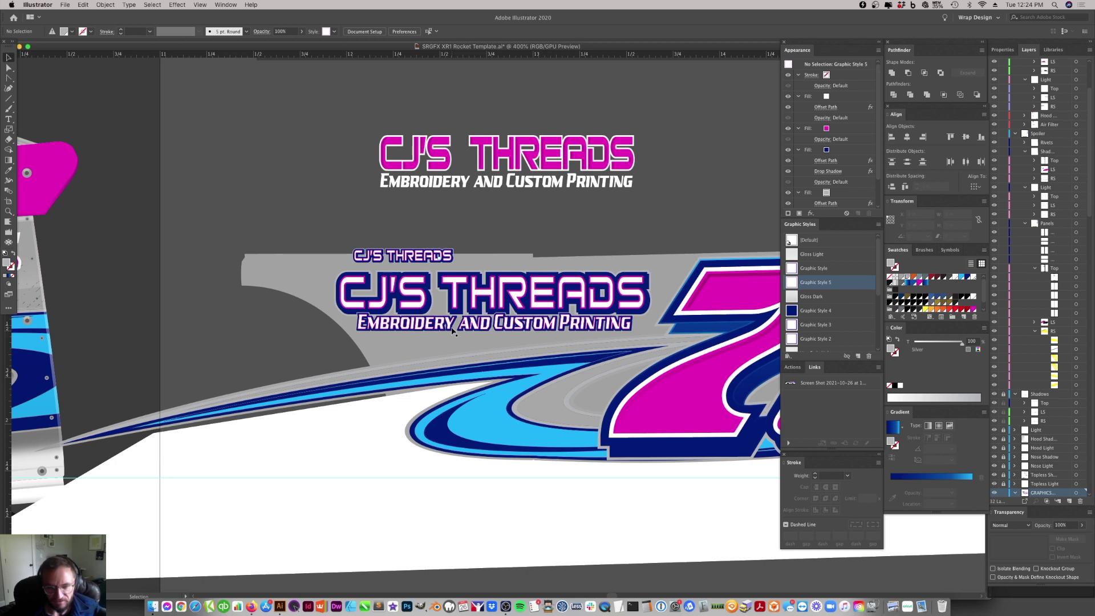
pyautogui.click(450, 255)
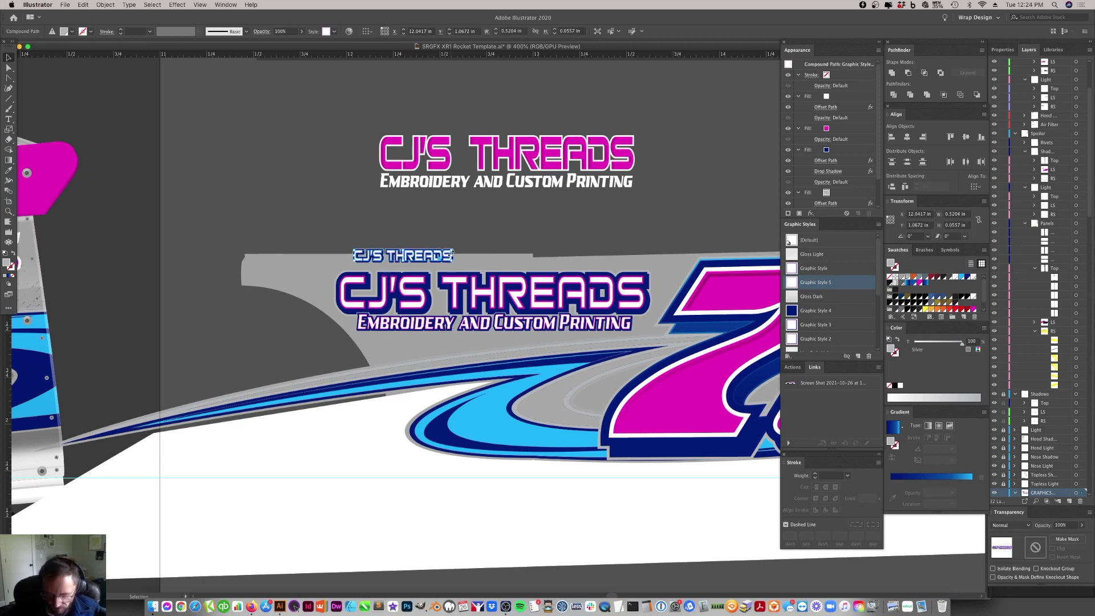
pyautogui.press('Delete')
# - Clear the side panel tagline's appearance and give it a plain navy blue fill
pyautogui.click(512, 324)
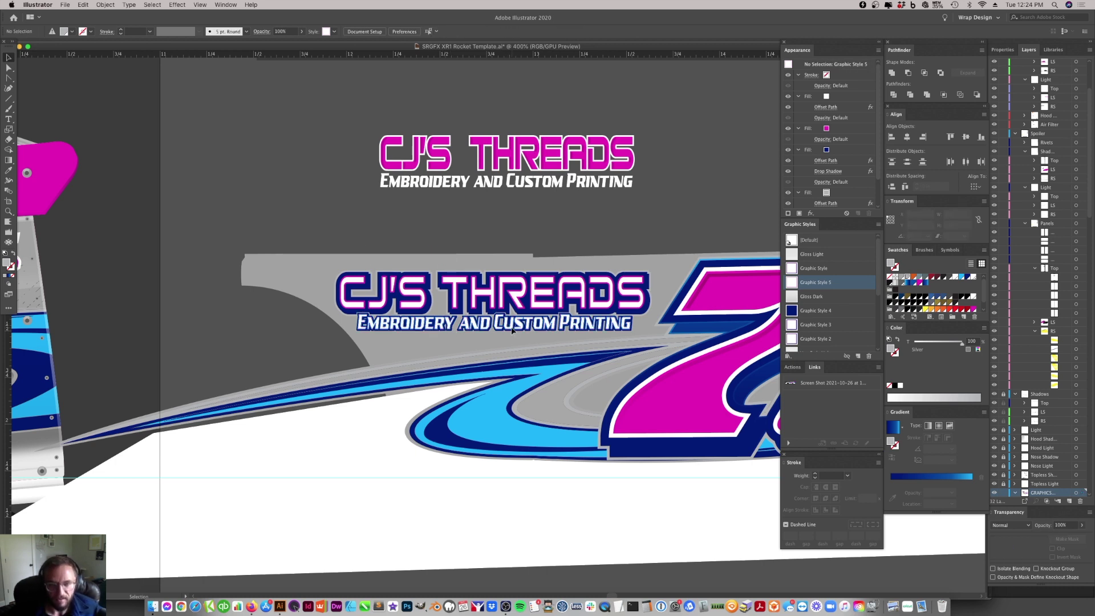
pyautogui.click(879, 50)
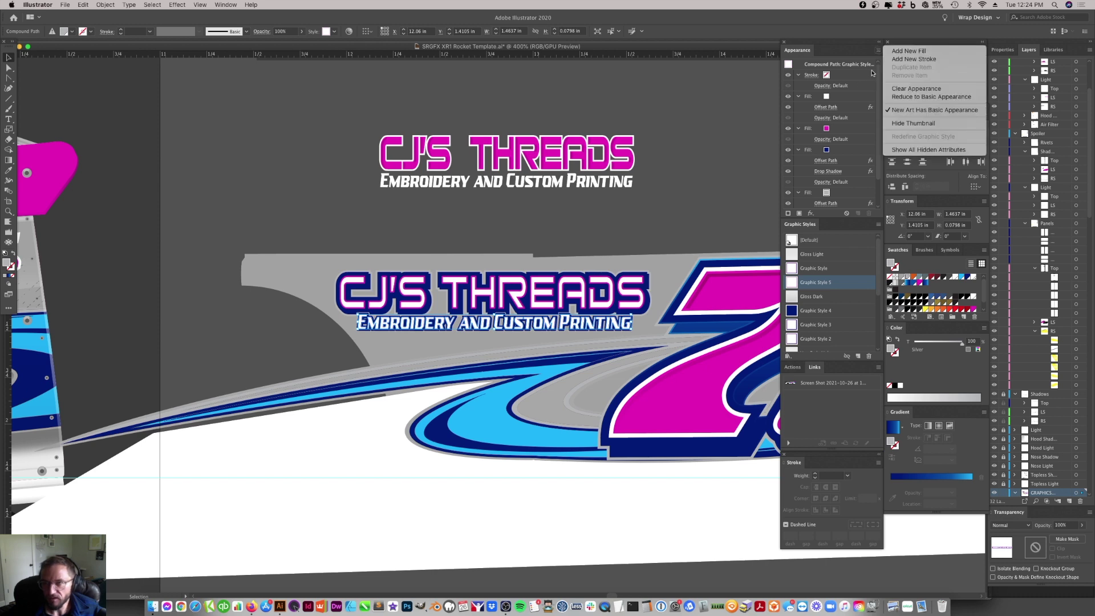
pyautogui.click(915, 89)
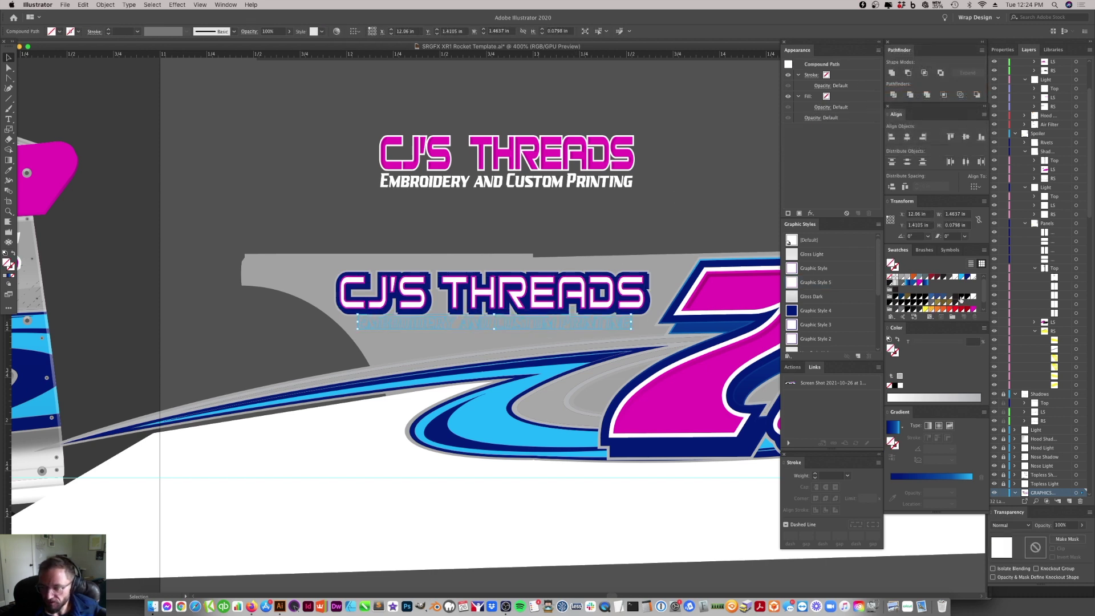
pyautogui.click(968, 278)
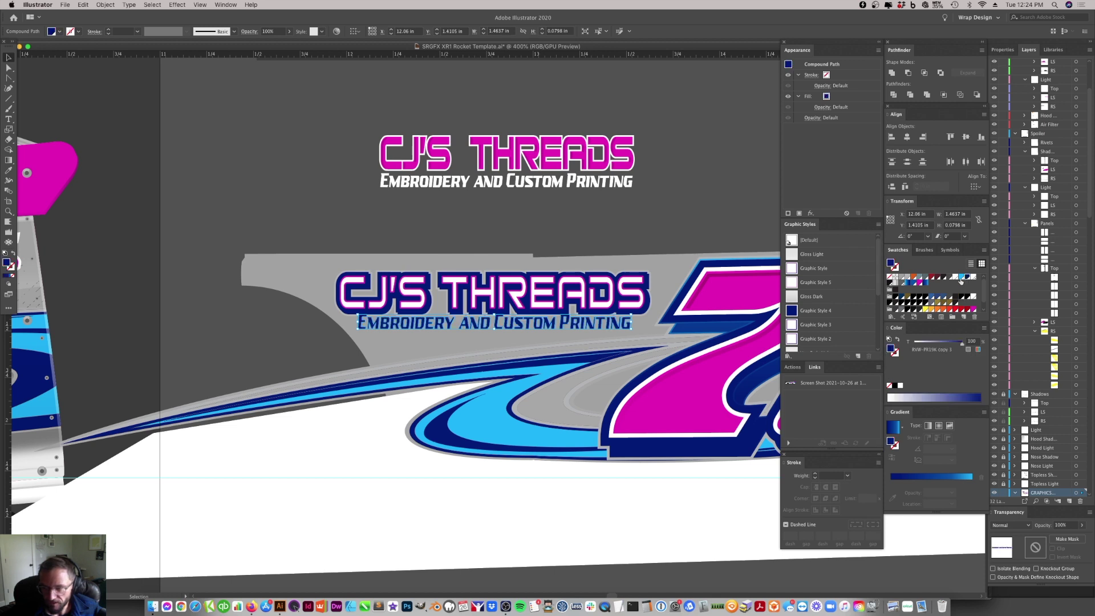
pyautogui.click(673, 247)
# - Move the side panel tagline about 0.03 in right and 0.01 in down, and enlarge it from its left end
pyautogui.click(536, 327)
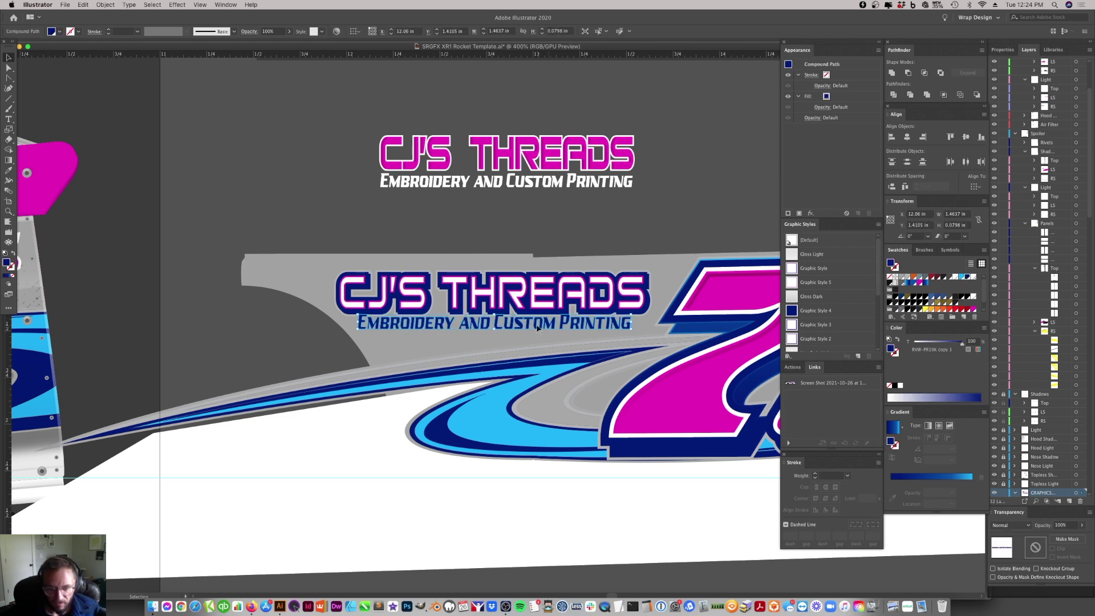
pyautogui.moveTo(515, 327); pyautogui.dragTo(522, 329)
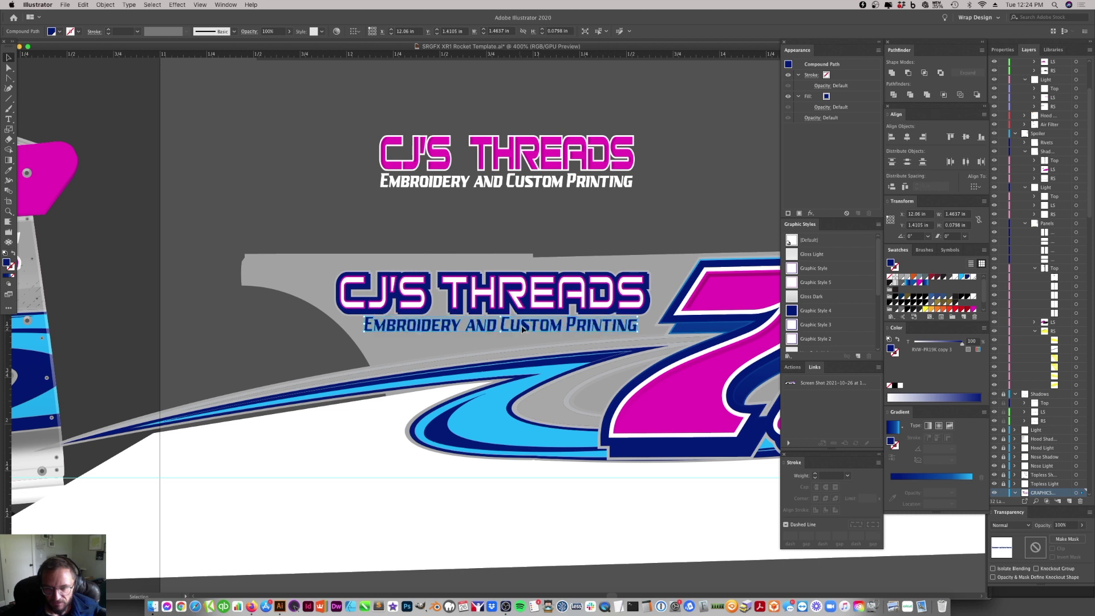
pyautogui.moveTo(363, 331); pyautogui.dragTo(344, 333)
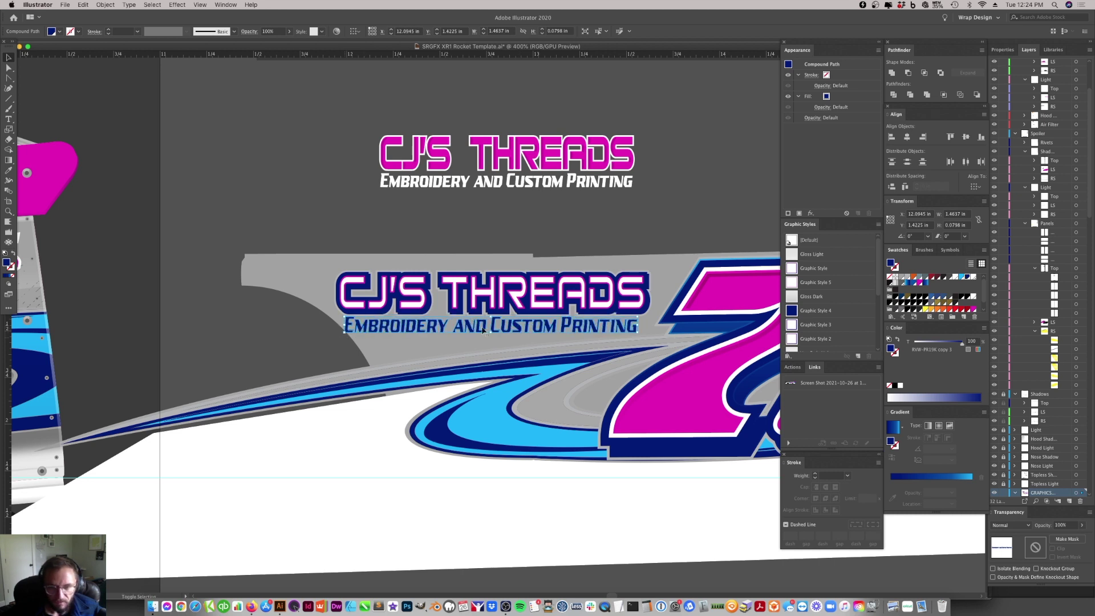
# - Nudge the side panel's CJ'S THREADS lettering and tagline together about 0.06 in to the right
pyautogui.keyDown('shift'); pyautogui.click(607, 305); pyautogui.keyUp('shift')
pyautogui.press('Right')
pyautogui.press('Right')
pyautogui.press('Right')
pyautogui.press('Right')
pyautogui.press('Right')
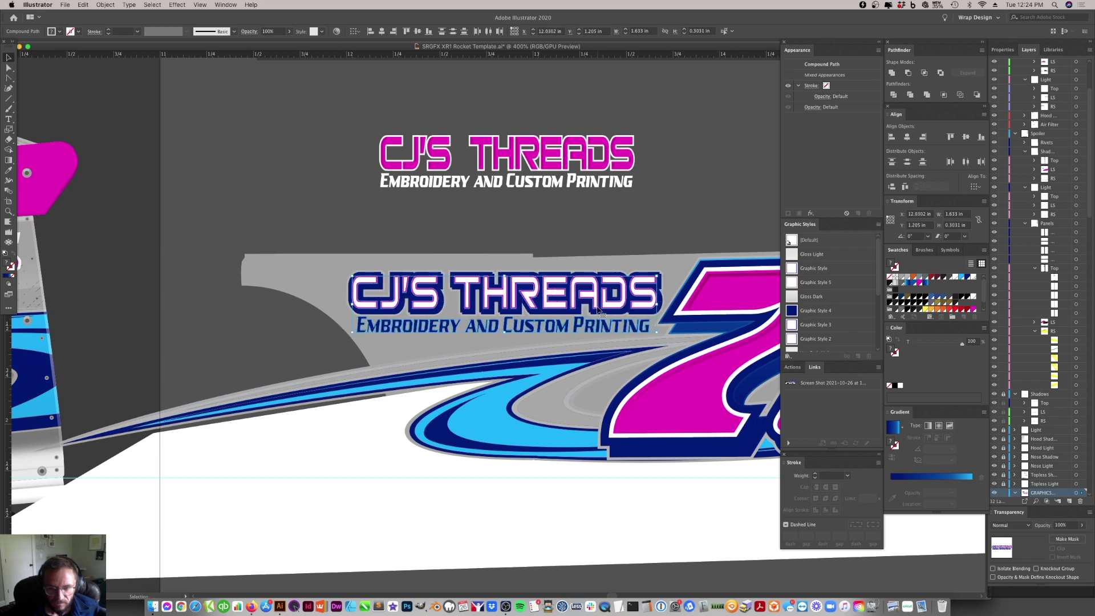
pyautogui.press('Left')
# - Enlarge the side panel tagline from its left end to about 1.59 in wide
pyautogui.click(410, 327)
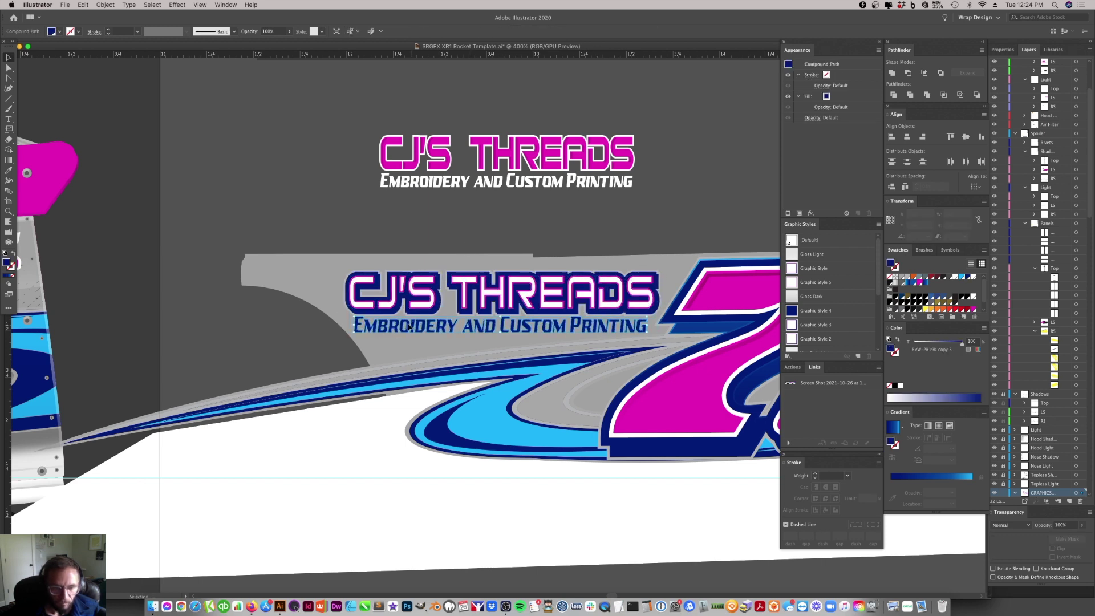
pyautogui.press('i')
pyautogui.click(437, 317)
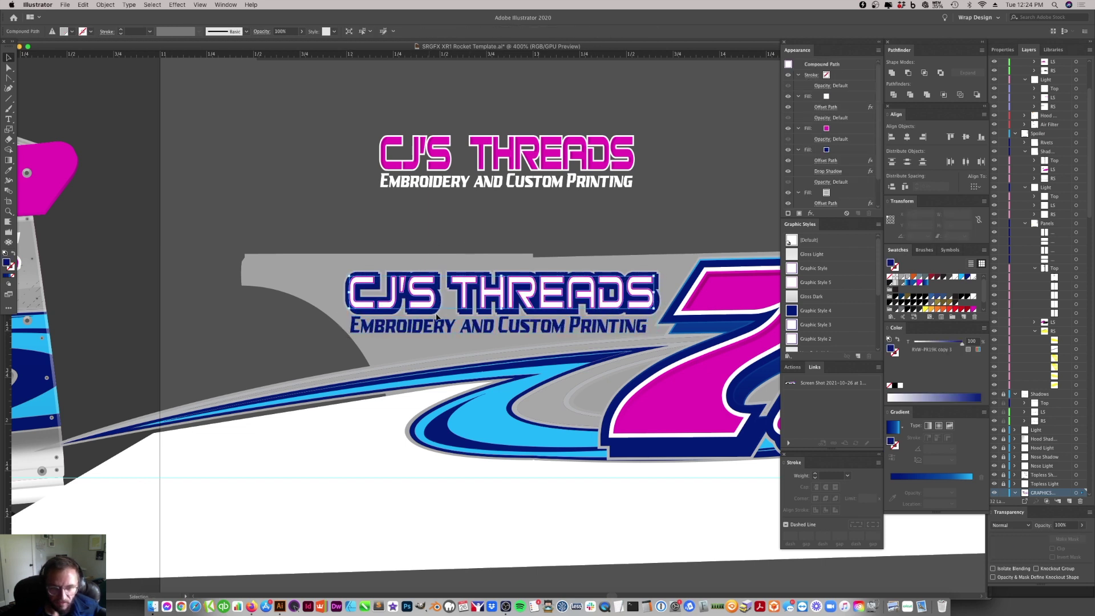
# - Select the side panel's CJ'S THREADS lettering and turn off Scale Strokes & Effects in the general preferences
pyautogui.click(496, 297)
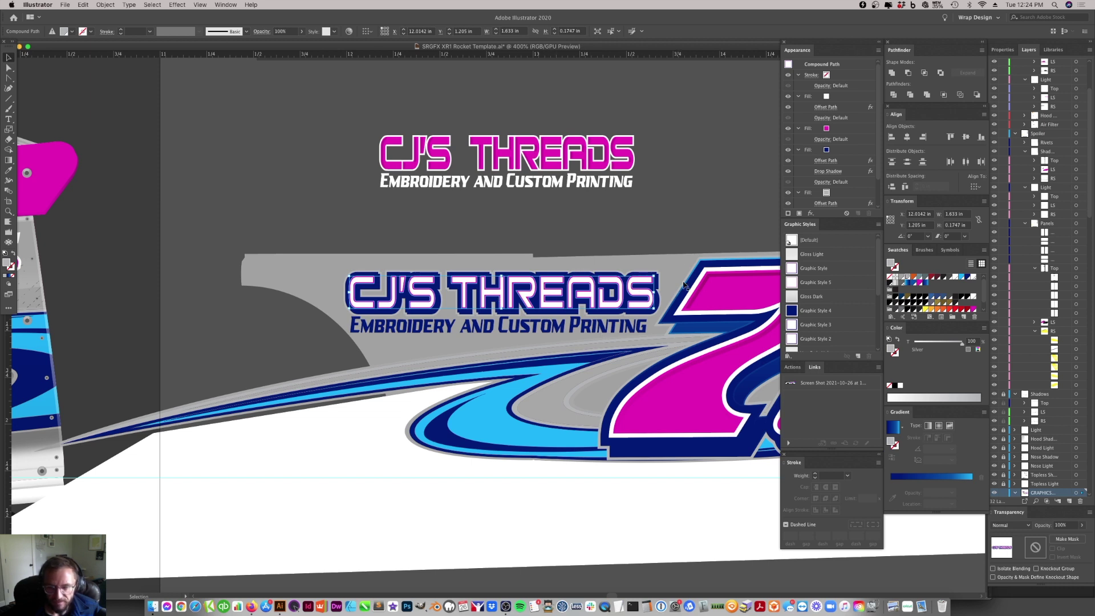
pyautogui.click(602, 247)
pyautogui.click(619, 284)
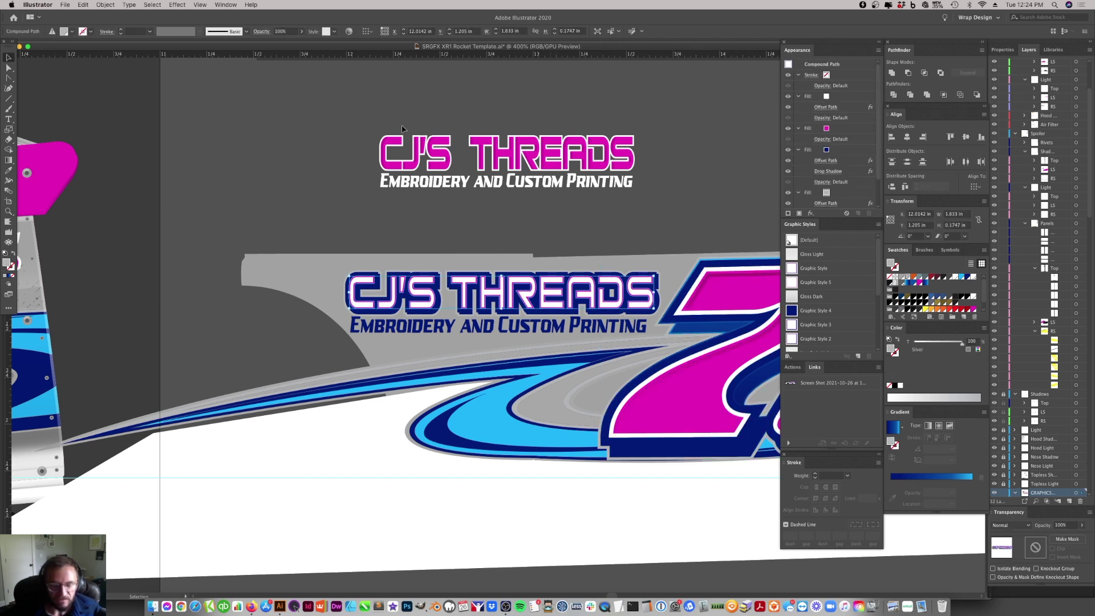
pyautogui.click(38, 5)
pyautogui.click(38, 5)
pyautogui.click(41, 3)
pyautogui.moveTo(49, 38)
pyautogui.click(162, 35)
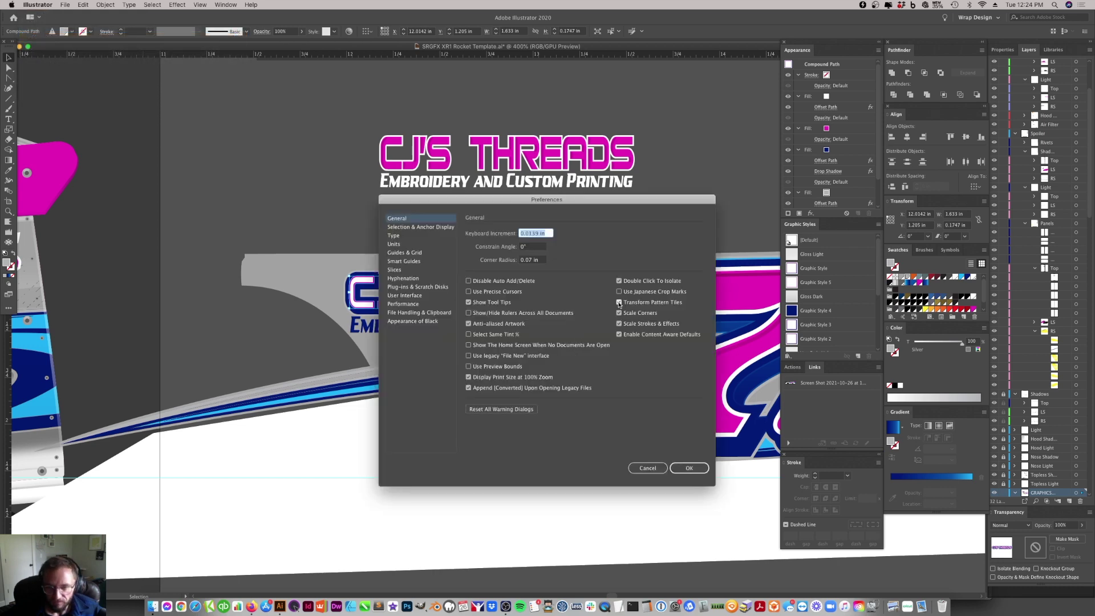
pyautogui.click(680, 467)
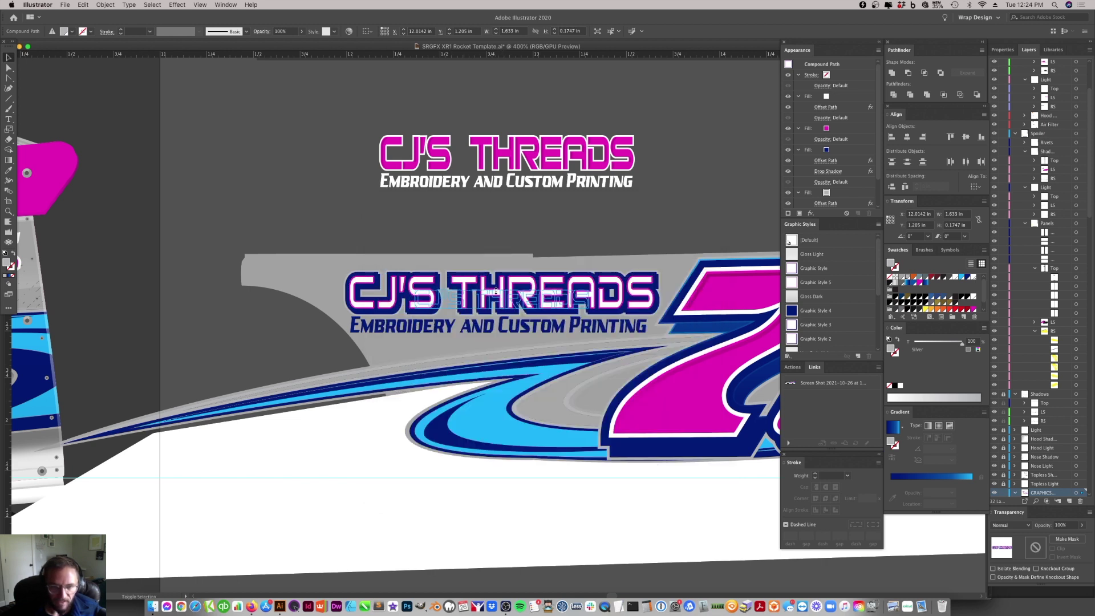
# - Try scaling the side panel's CJ'S THREADS lettering down to about 0.93 in and up to about 1.65 in wide
pyautogui.press('super+z')
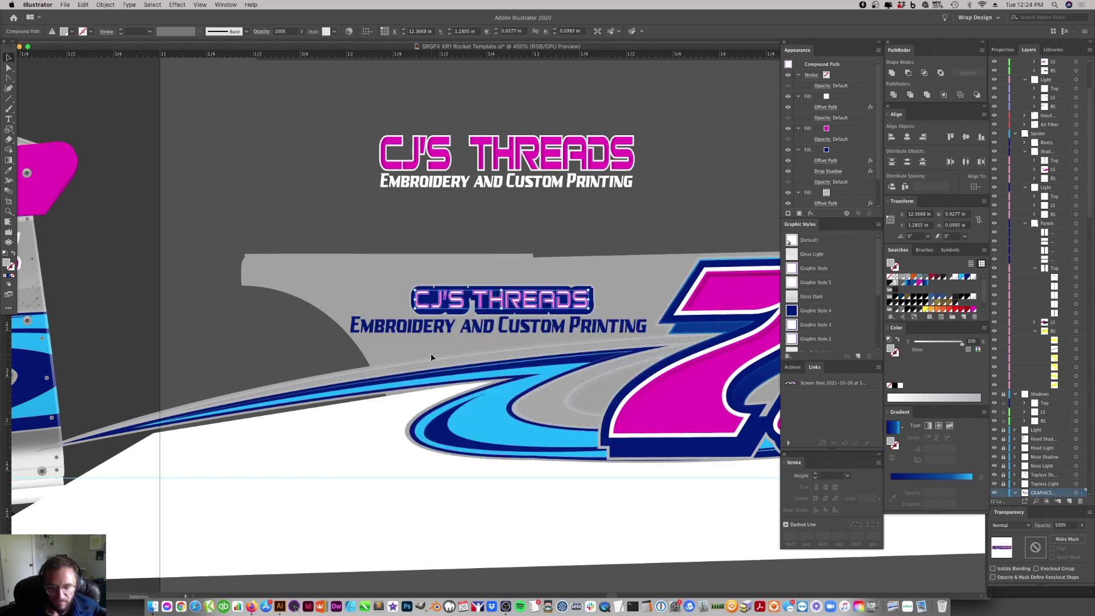
pyautogui.press('super+shift+z')
pyautogui.moveTo(654, 276); pyautogui.dragTo(658, 277)
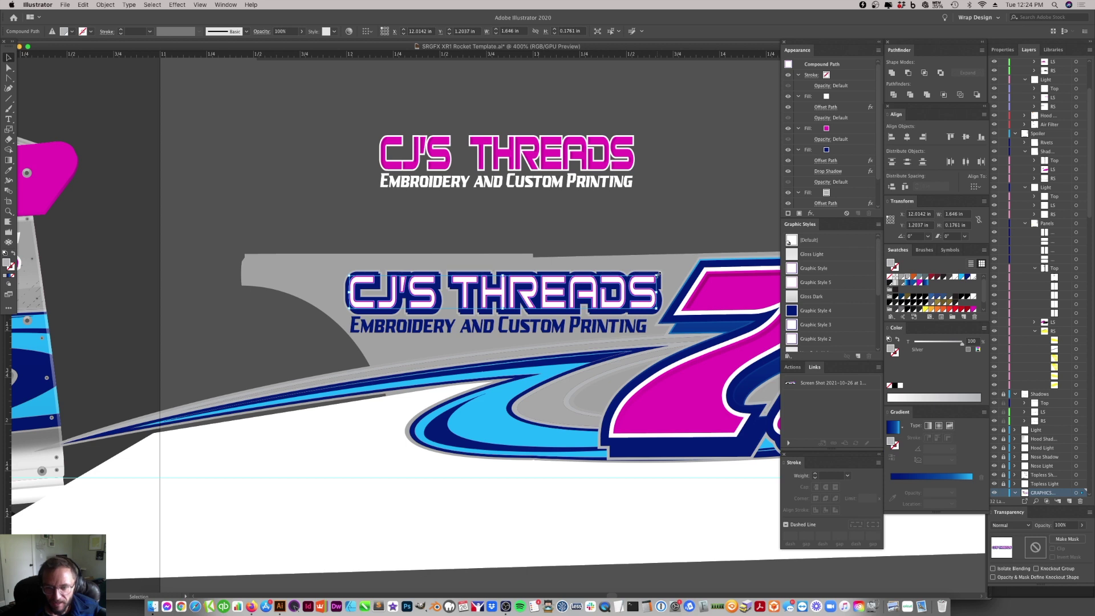
pyautogui.moveTo(659, 275); pyautogui.dragTo(656, 276)
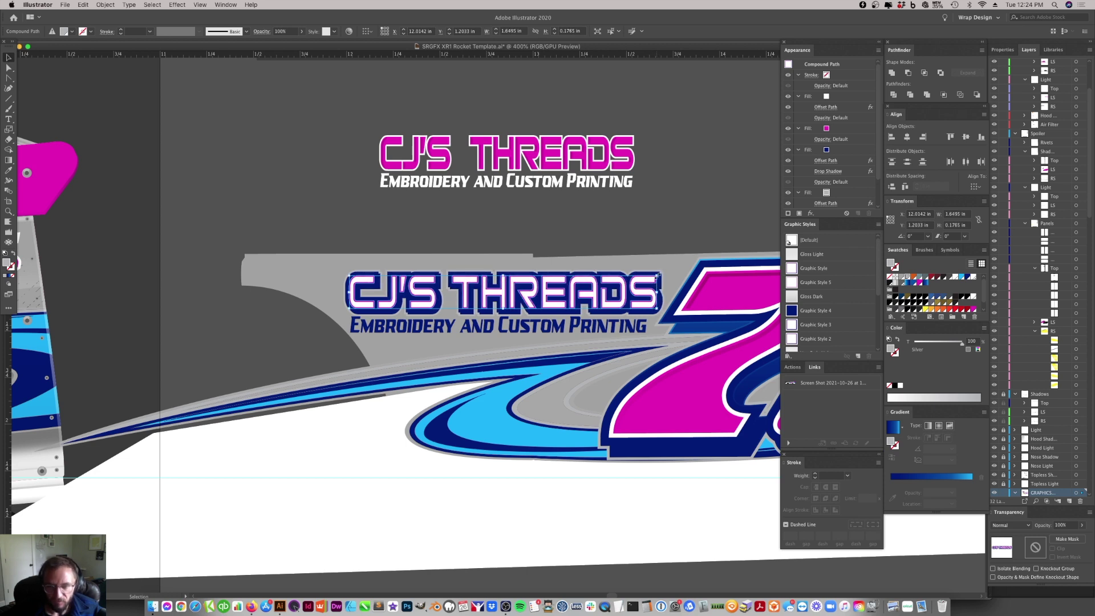
pyautogui.click(671, 235)
# - Undo the last enlargement of the side panel's CJ'S THREADS lettering
pyautogui.press('a')
pyautogui.press('v')
pyautogui.click(580, 328)
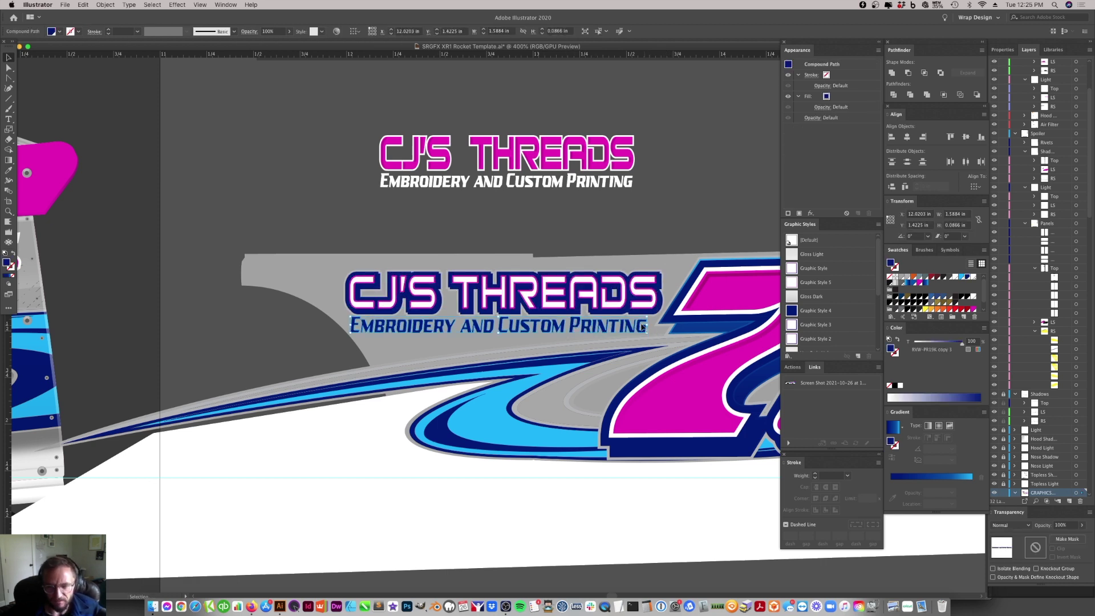
pyautogui.click(653, 294)
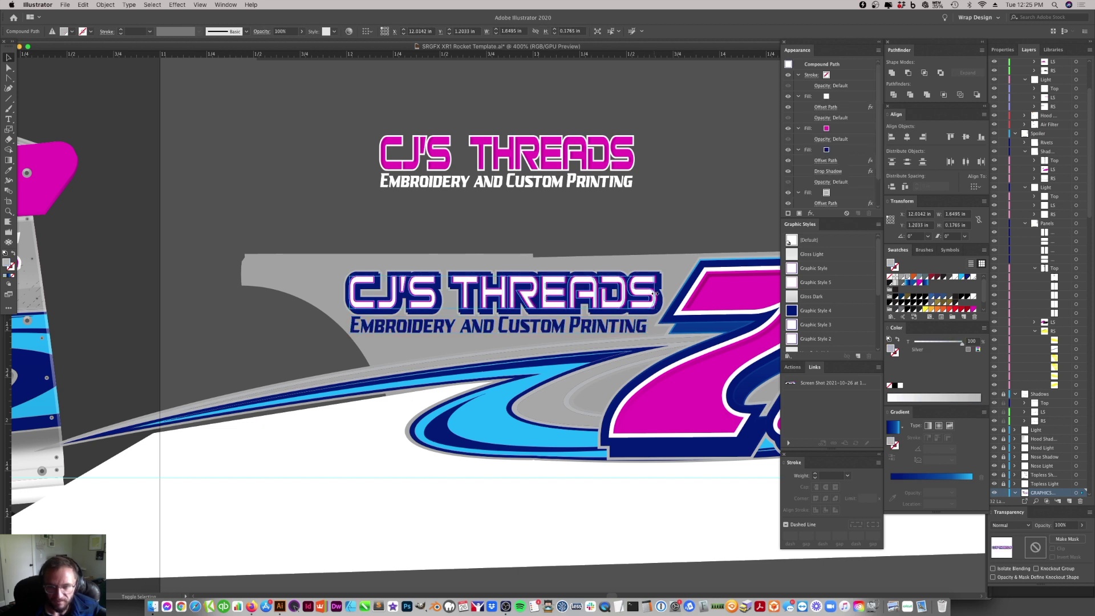
pyautogui.click(552, 330)
pyautogui.press('Down')
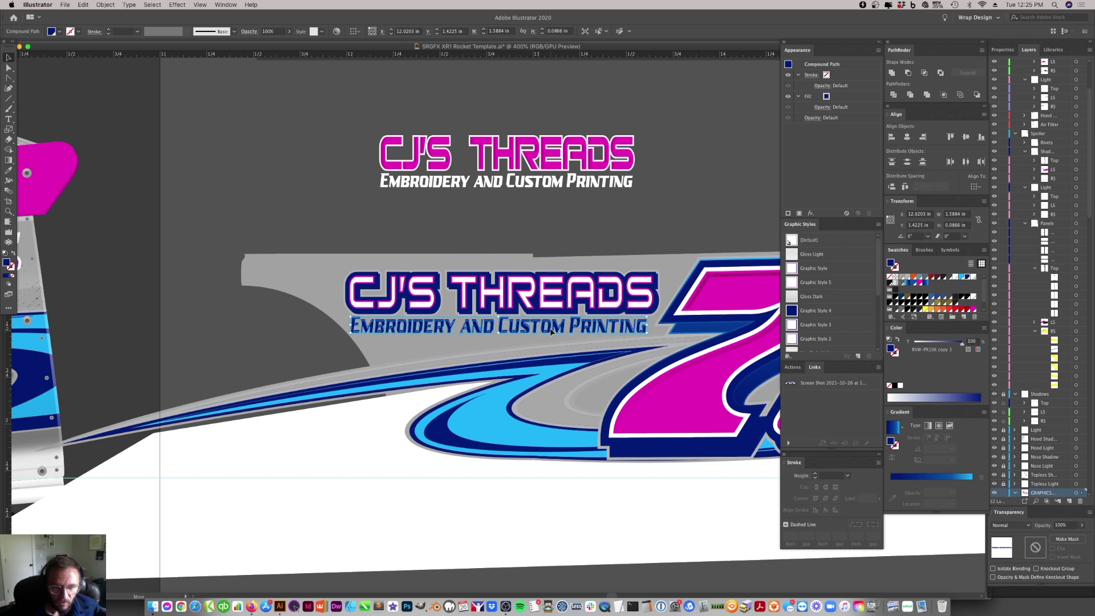
# - Scale the CJ'S THREADS lettering and tagline together to about 1.56 in wide and shift them slightly lower on the side panel
pyautogui.moveTo(648, 317); pyautogui.dragTo(598, 300)
pyautogui.keyDown('shift'); pyautogui.click(648, 310); pyautogui.keyUp('shift')
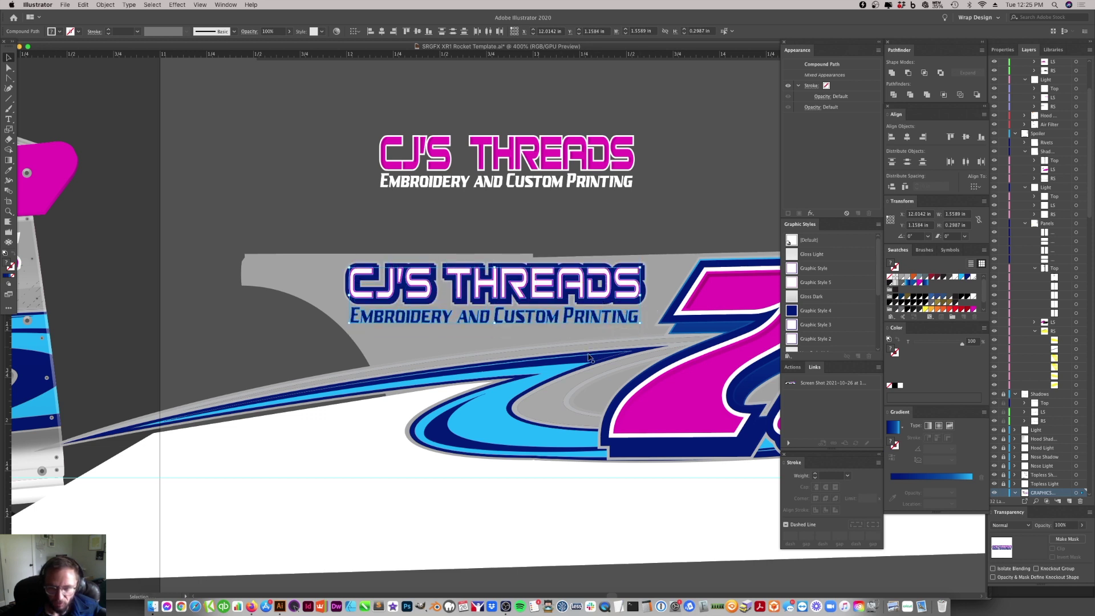
pyautogui.moveTo(576, 294); pyautogui.dragTo(575, 296)
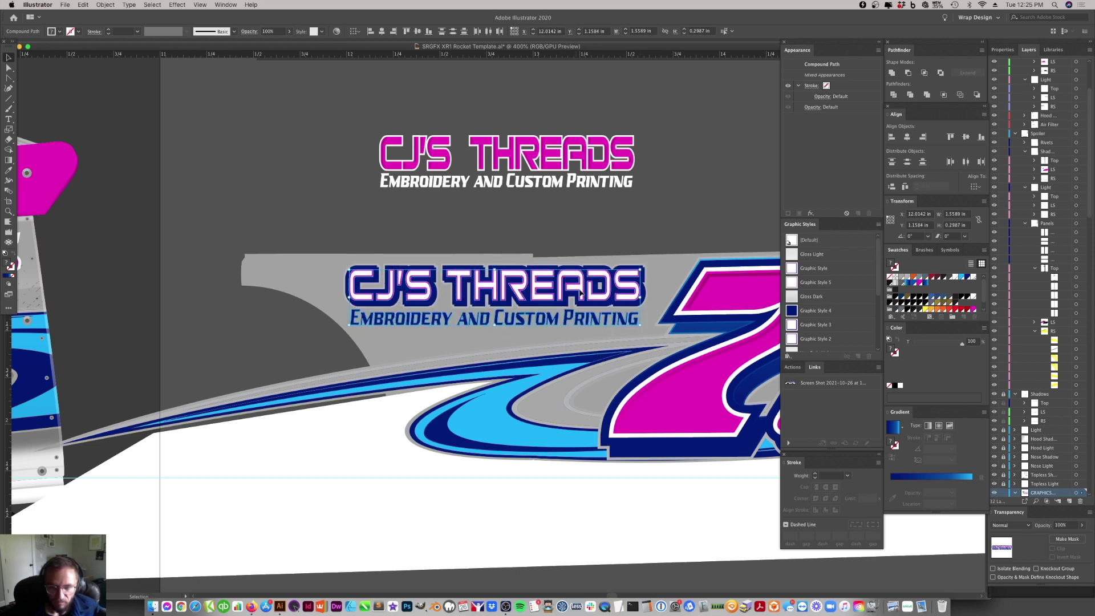
pyautogui.click(552, 229)
# - Duplicate the navy fill of the side panel tagline and select the lower of the two fills
pyautogui.click(455, 319)
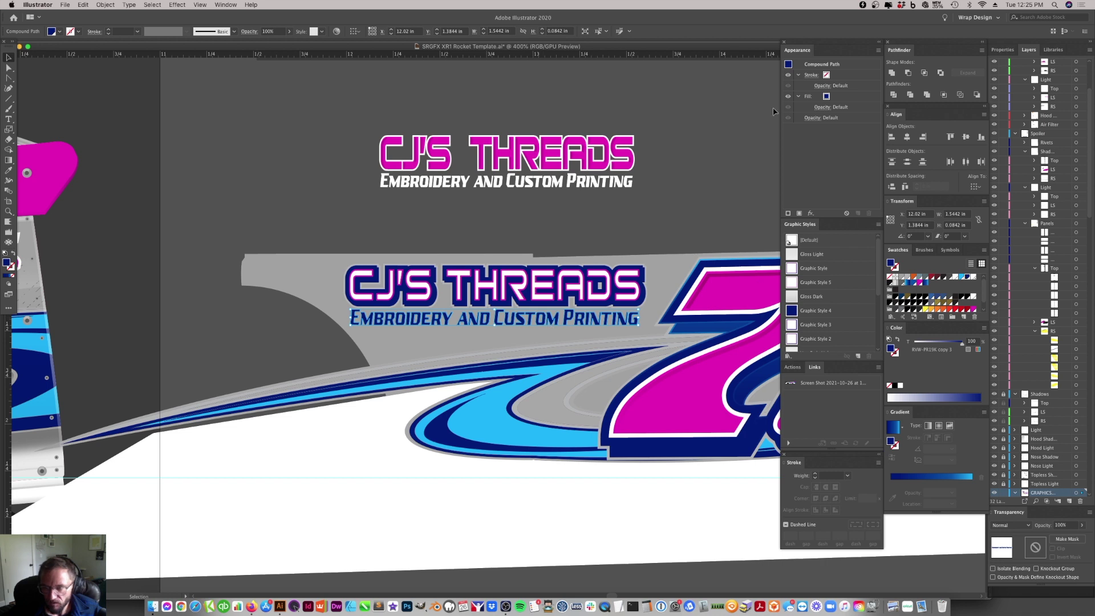
pyautogui.click(837, 97)
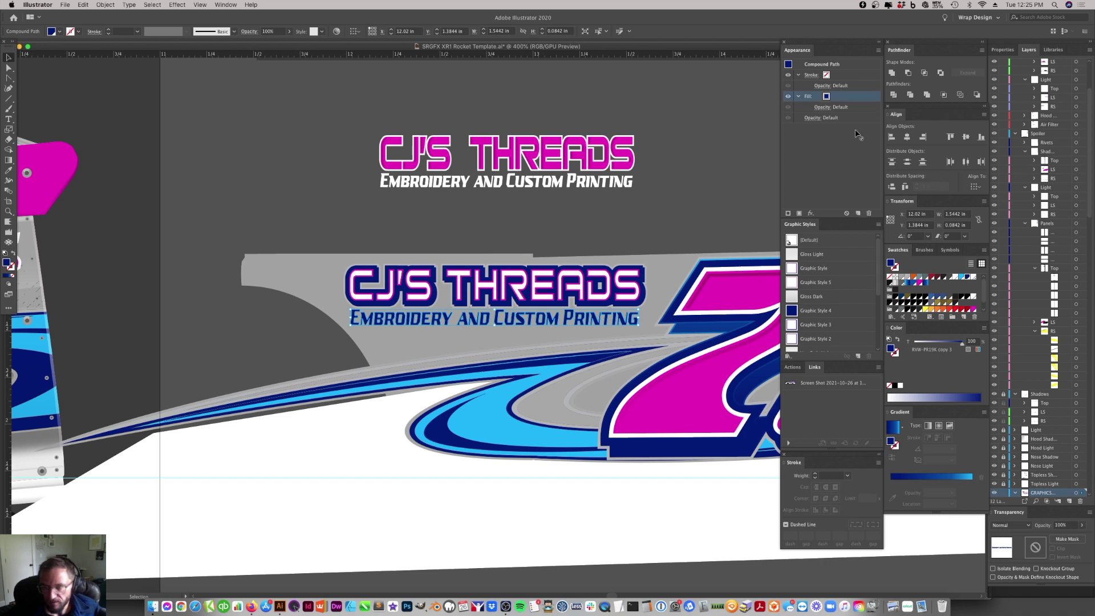
pyautogui.click(858, 214)
pyautogui.click(816, 119)
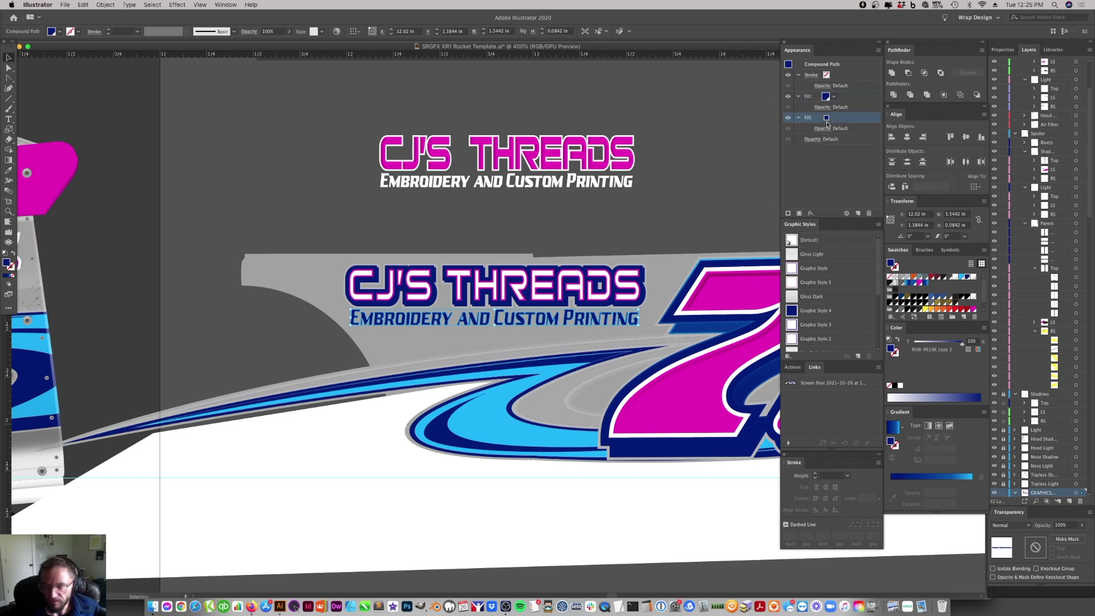
# - Add an Offset Path effect of 0.5 px with Miter joins to the tagline's lower fill
pyautogui.click(177, 5)
pyautogui.moveTo(199, 133)
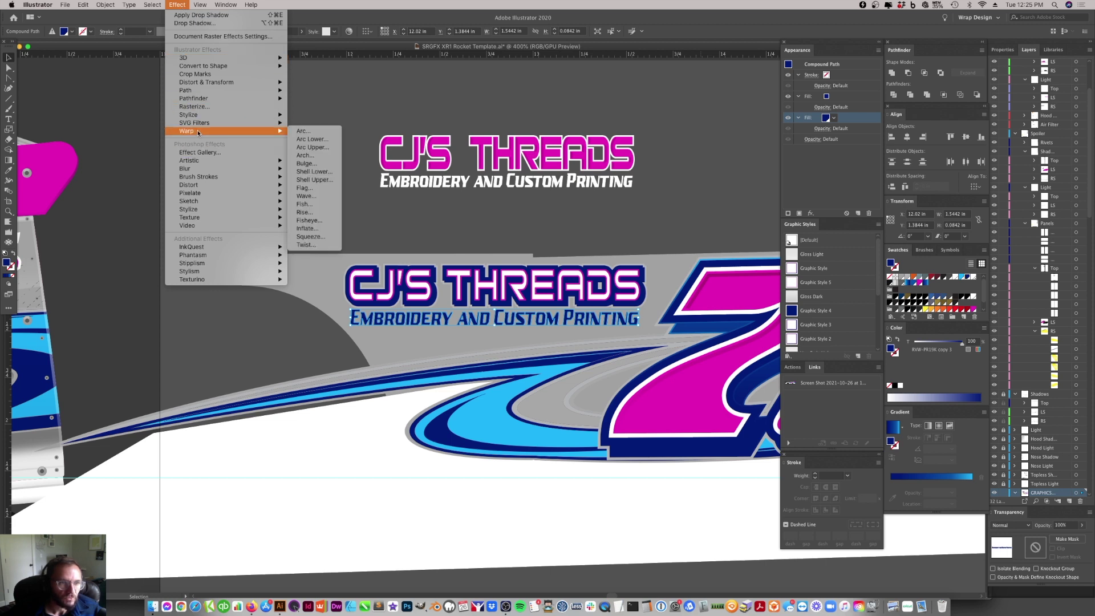
pyautogui.moveTo(188, 90)
pyautogui.click(308, 90)
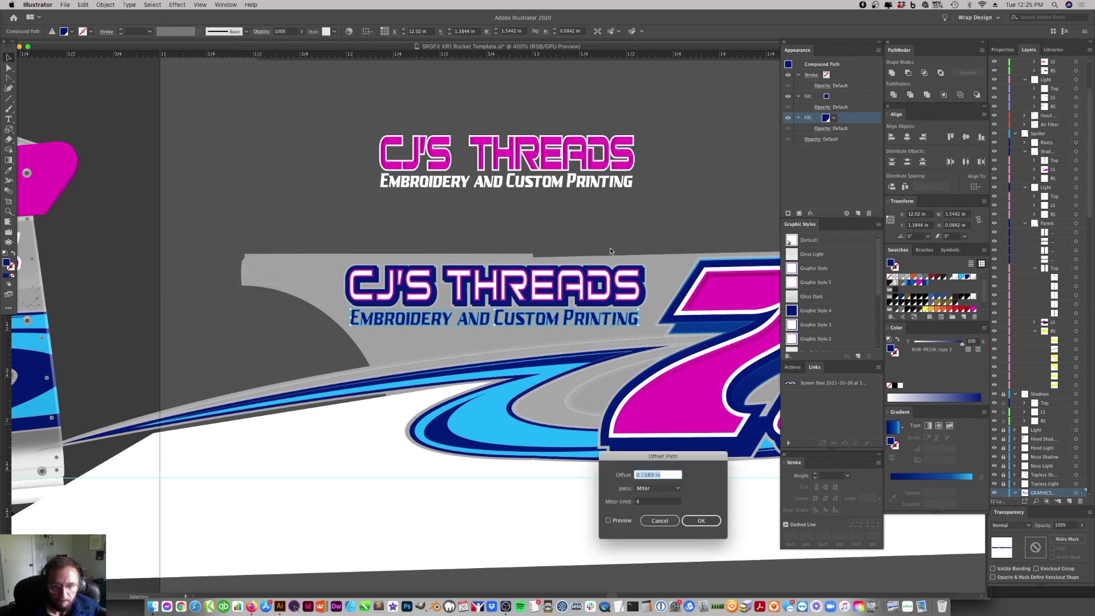
pyautogui.press('BackSpace')
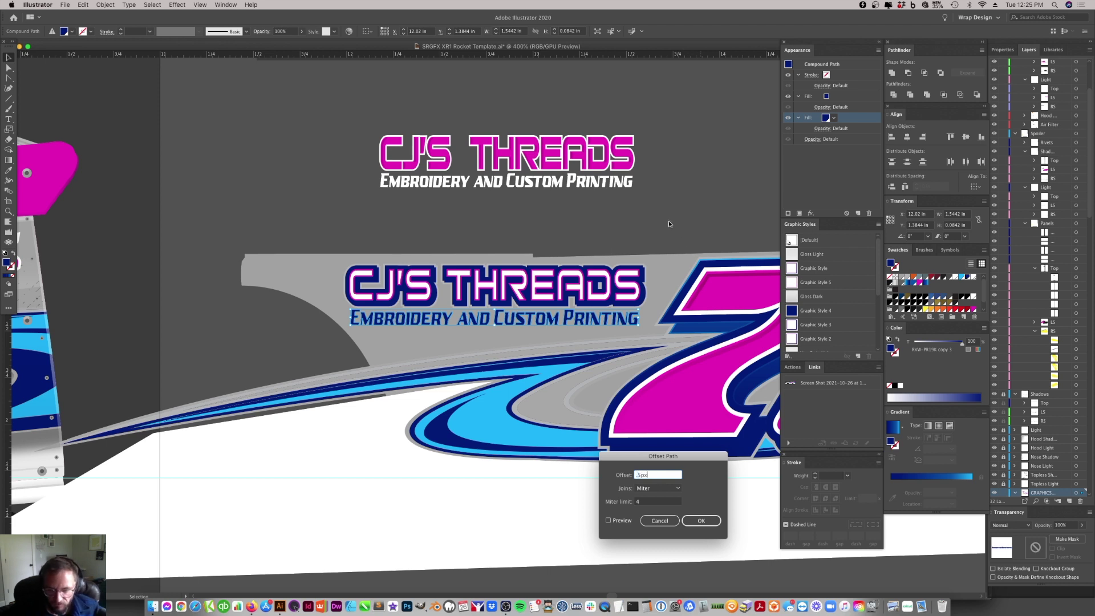
pyautogui.click(608, 521)
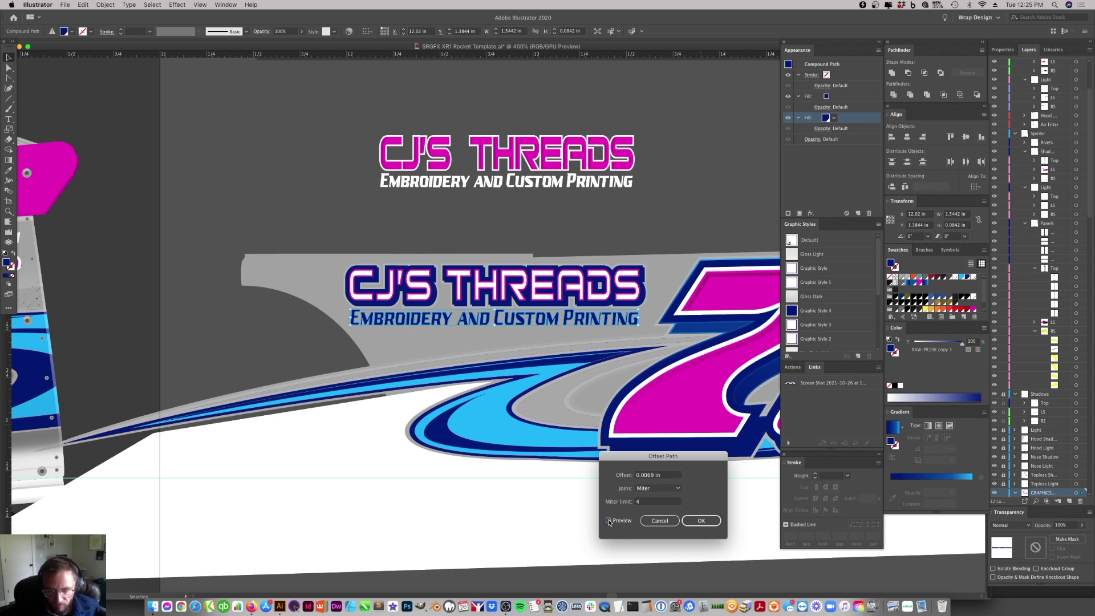
pyautogui.click(698, 521)
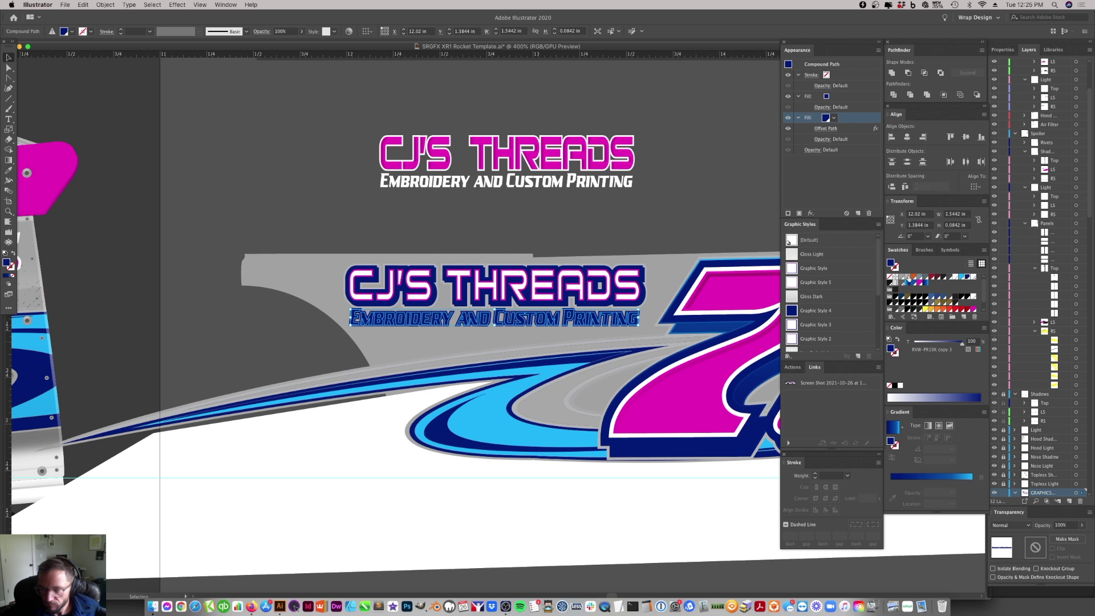
# - Color the tagline's lower offset fill silver and check the lettering's outline on the side panel
pyautogui.click(907, 279)
pyautogui.click(579, 342)
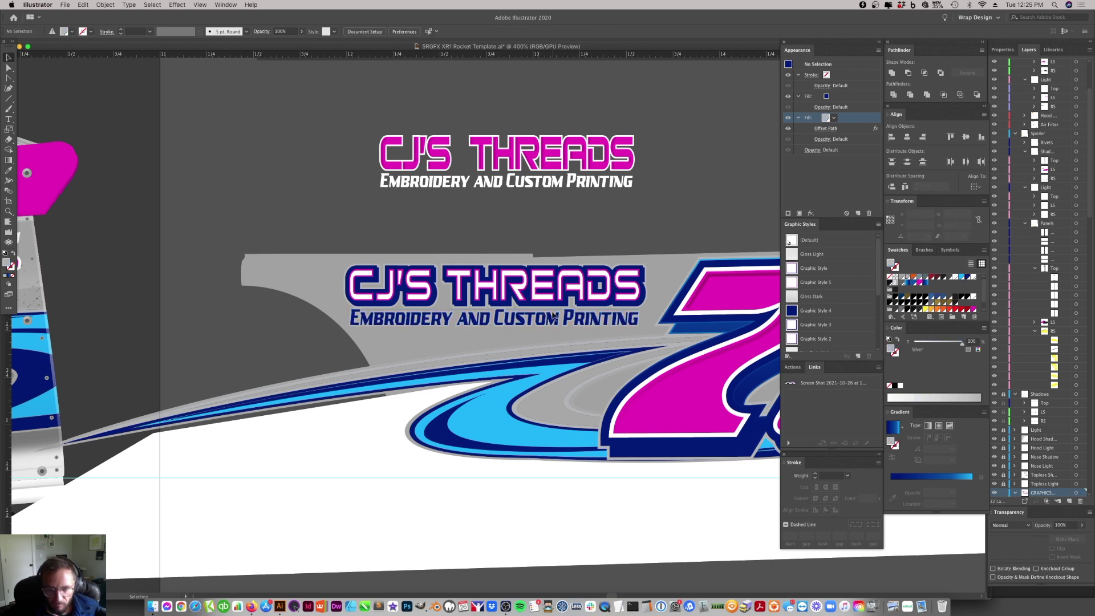
pyautogui.click(457, 324)
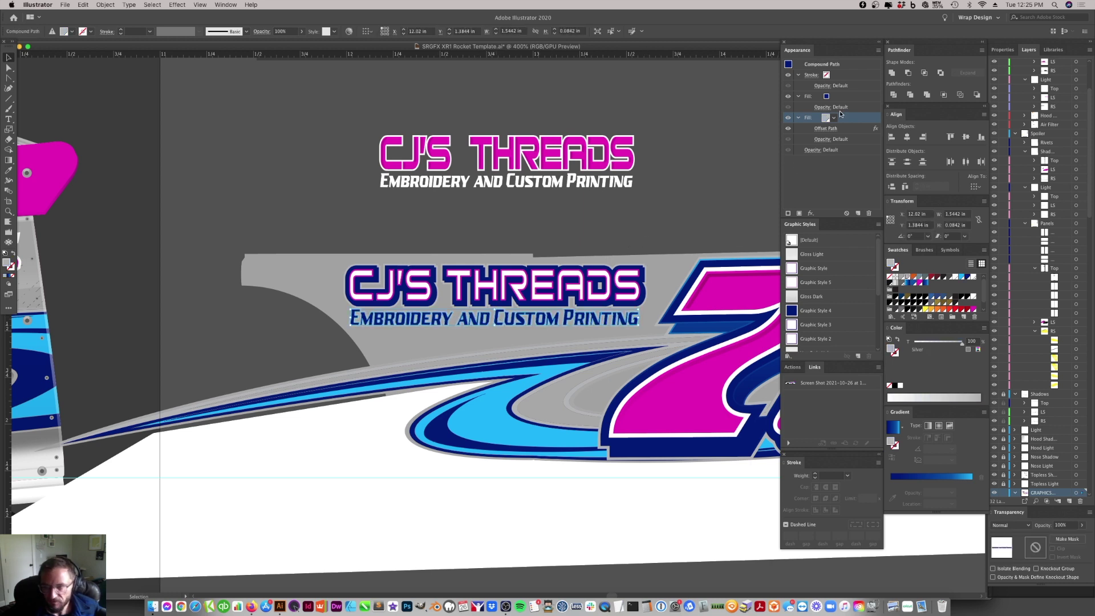
# - Change the Offset Path distance on the tagline's lower silver fill and deselect the tagline
pyautogui.click(825, 129)
pyautogui.write('.1')
pyautogui.write('5px')
pyautogui.press('Return')
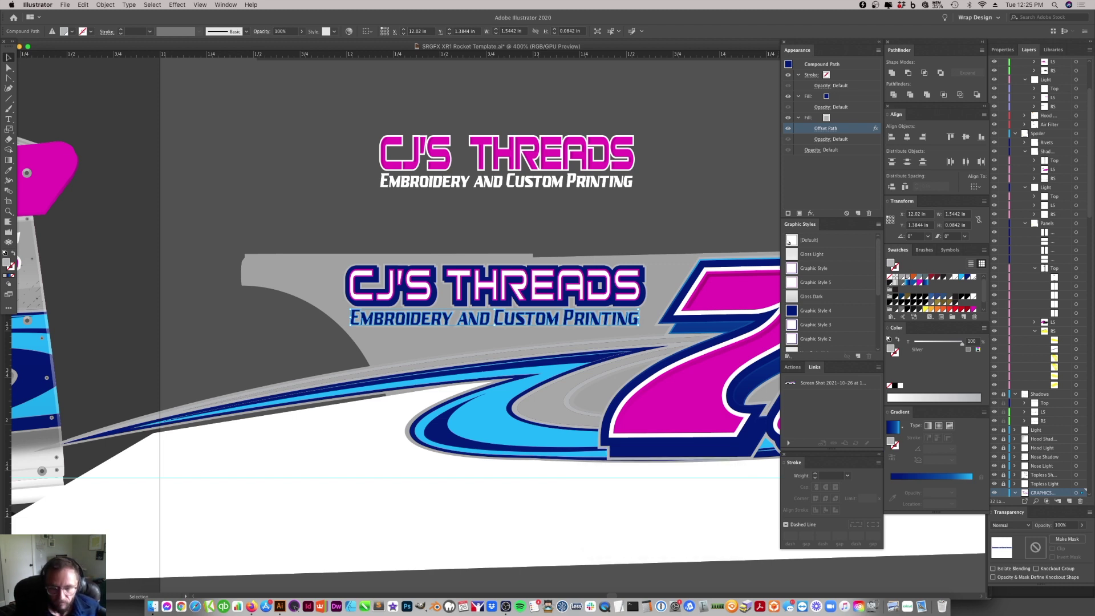
pyautogui.click(663, 190)
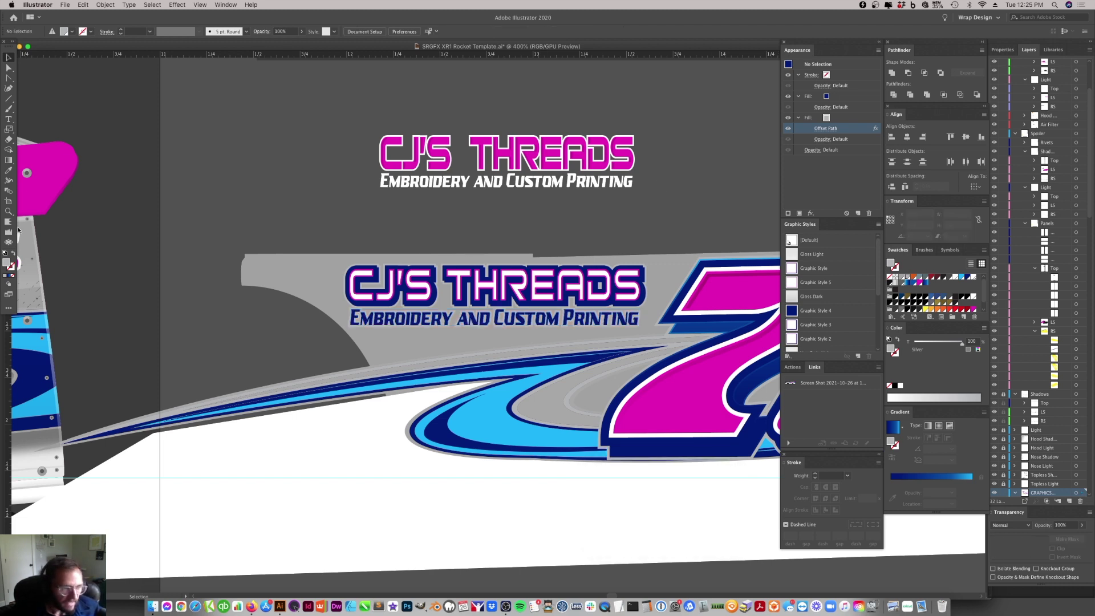
# - Nudge the side panel tagline slightly upward, closer to the CJ'S THREADS lettering
pyautogui.click(9, 212)
pyautogui.click(555, 314)
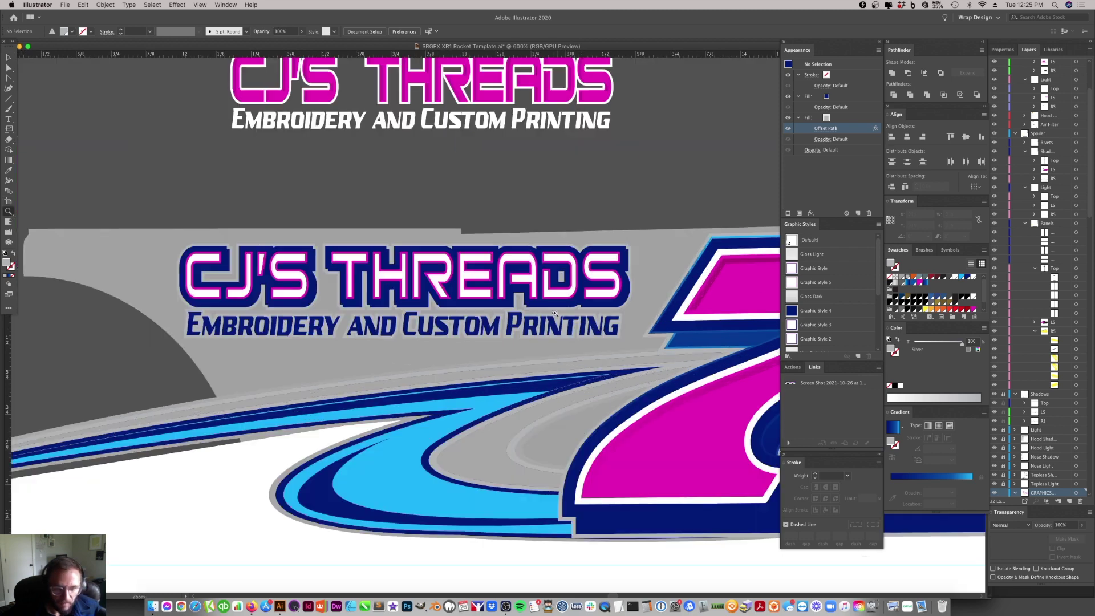
pyautogui.click(460, 311)
pyautogui.click(421, 328)
pyautogui.click(9, 57)
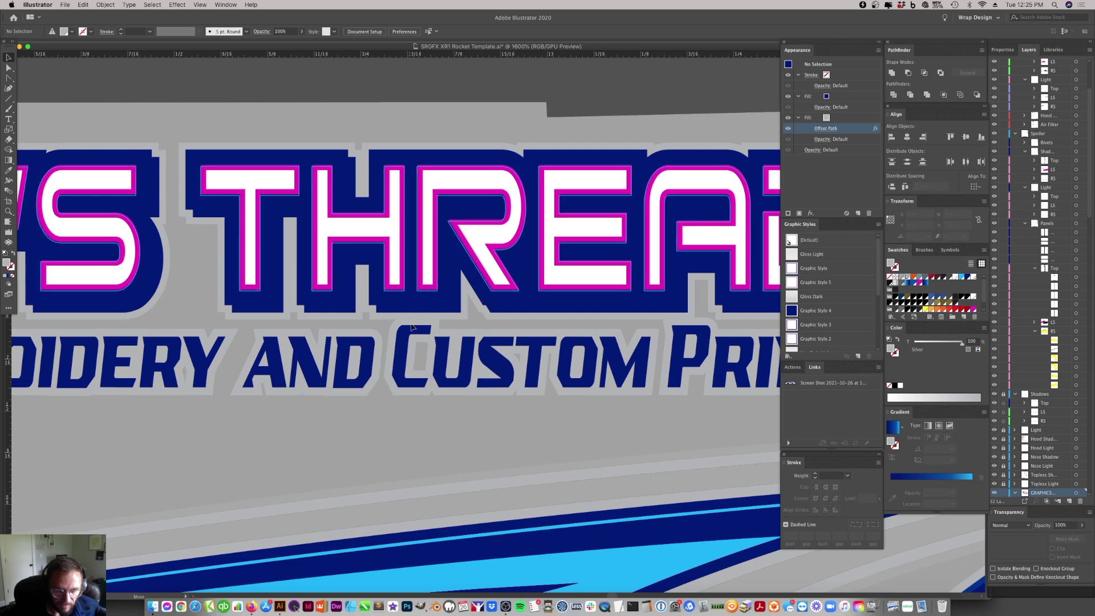
pyautogui.click(403, 350)
pyautogui.press('Up')
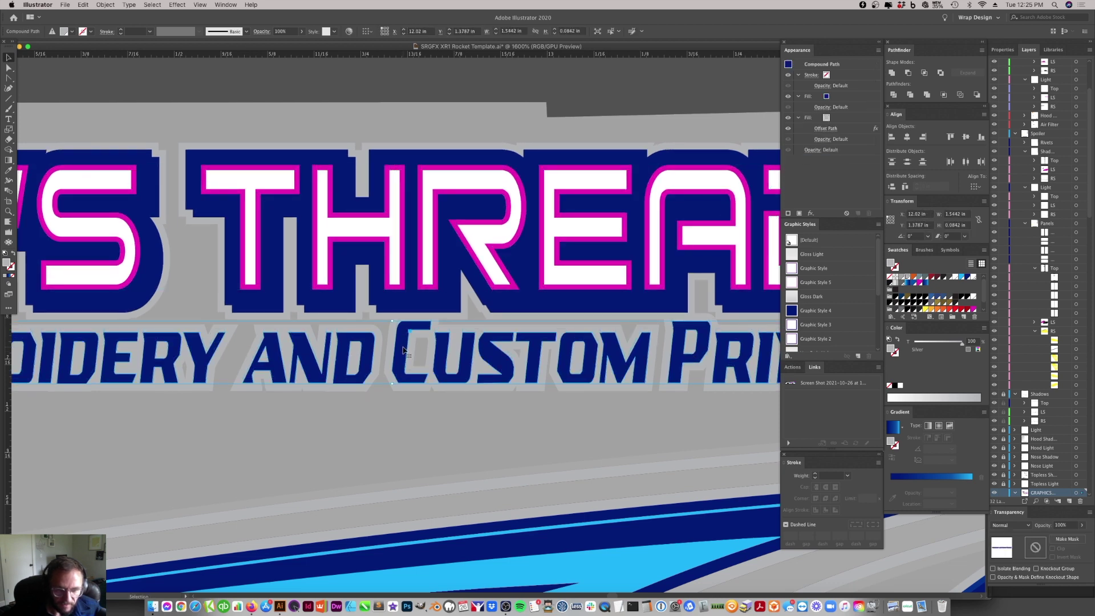
pyautogui.moveTo(404, 350); pyautogui.dragTo(402, 349)
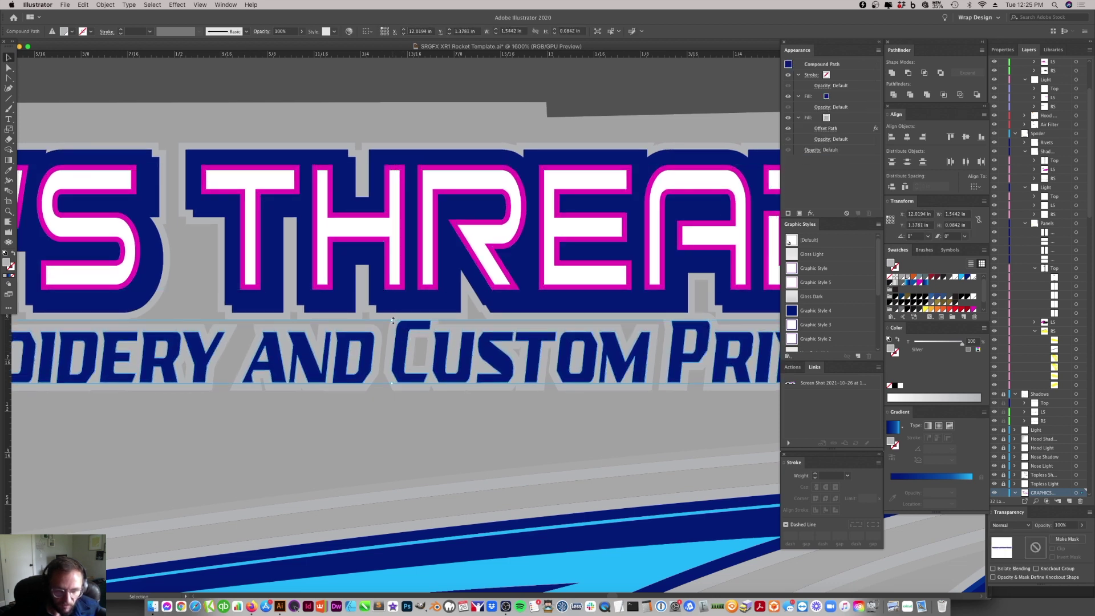
# - Place vertical guides at about 12.05 in and 13.54 in, just inside the two ends of the CJ'S THREADS lettering
pyautogui.hscroll(10, 546, 435)
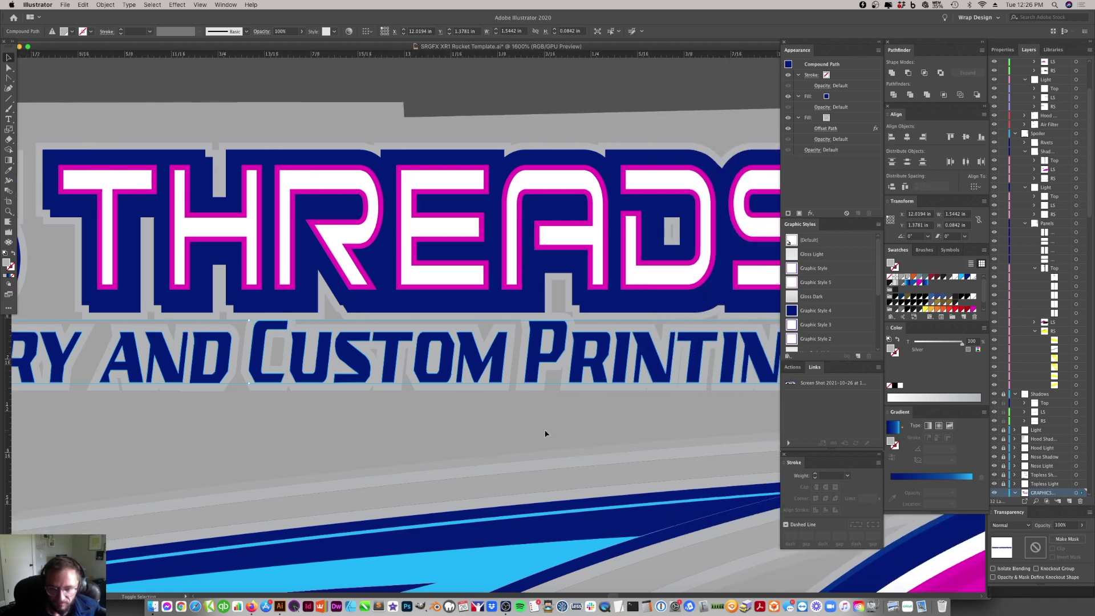
pyautogui.hscroll(2, 555, 420)
pyautogui.hscroll(-15, 561, 410)
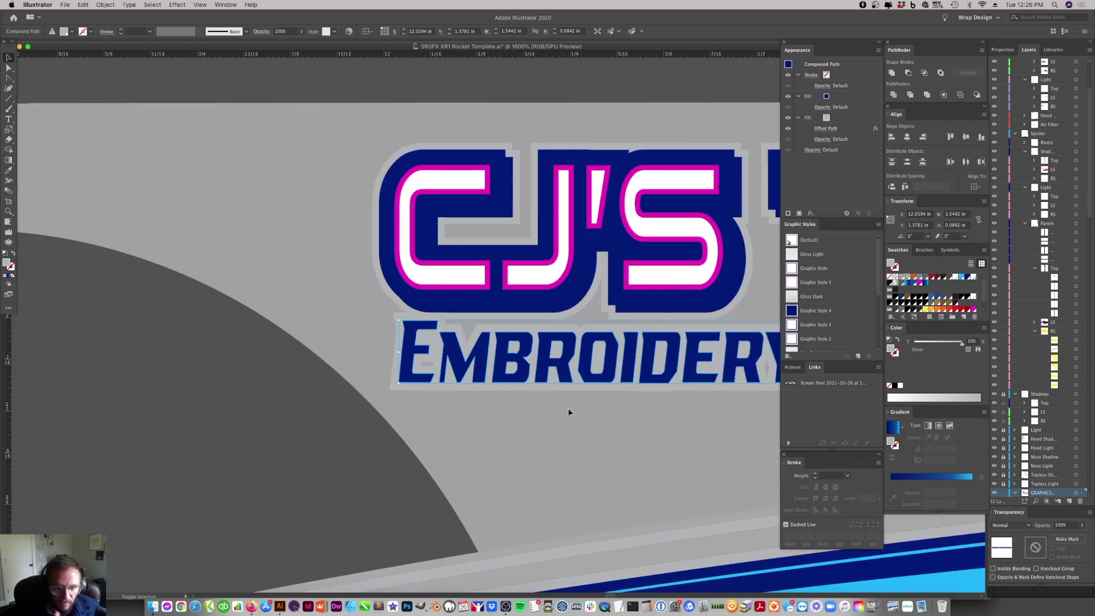
pyautogui.click(420, 418)
pyautogui.hscroll(20, 407, 430)
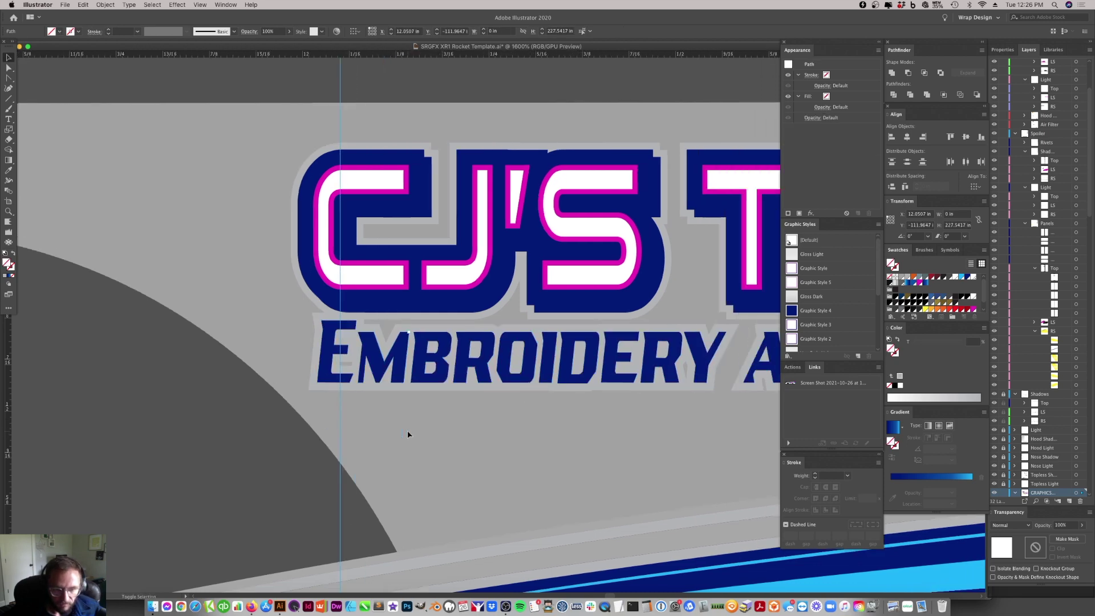
pyautogui.hscroll(-3, 408, 435)
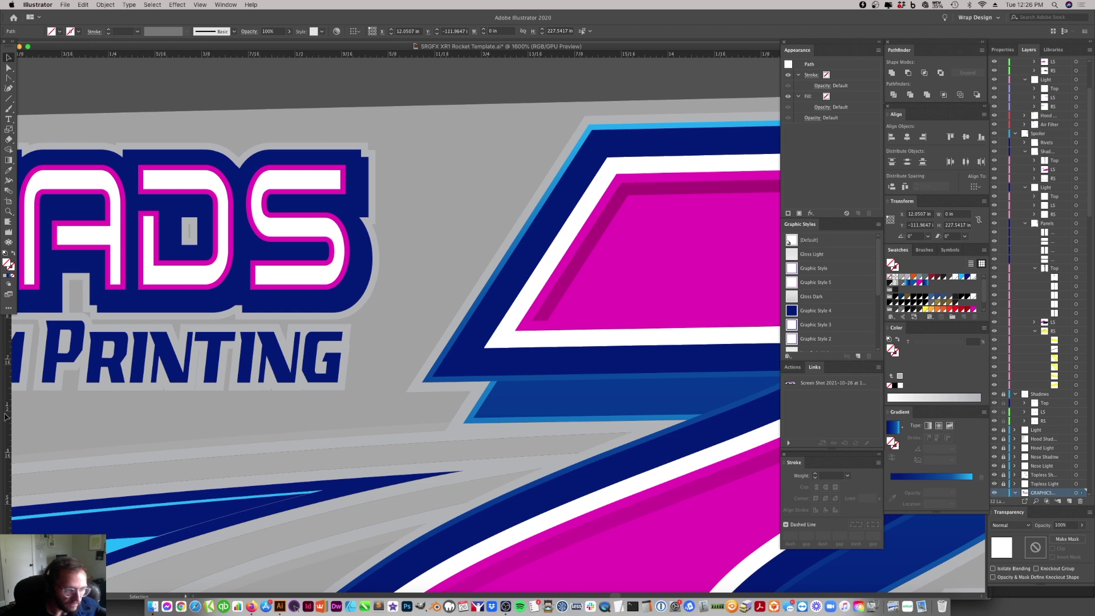
pyautogui.moveTo(9, 417); pyautogui.dragTo(352, 408)
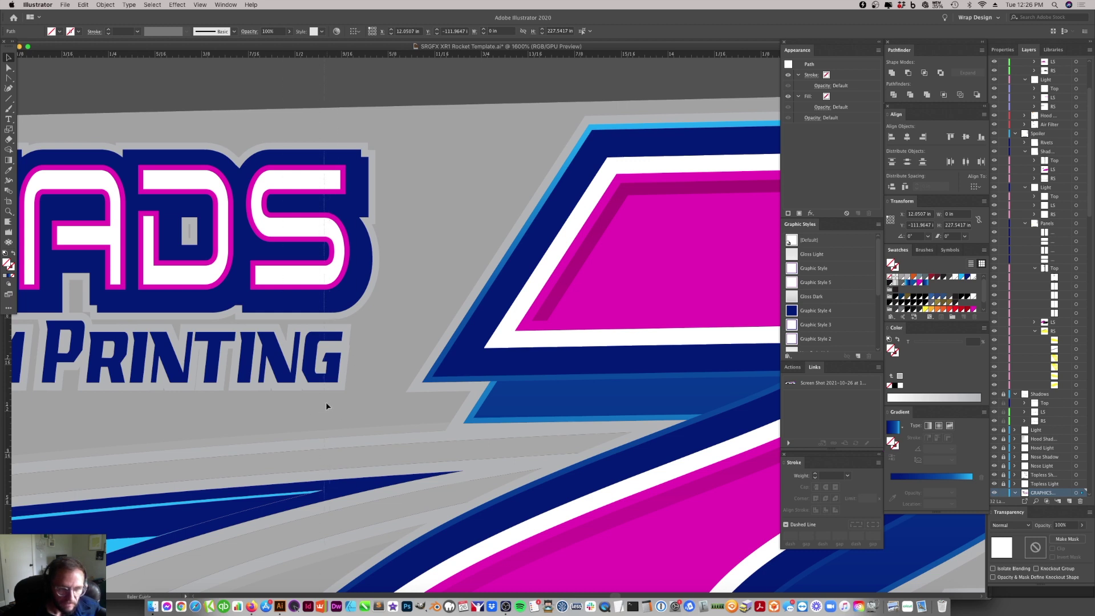
pyautogui.click(326, 405)
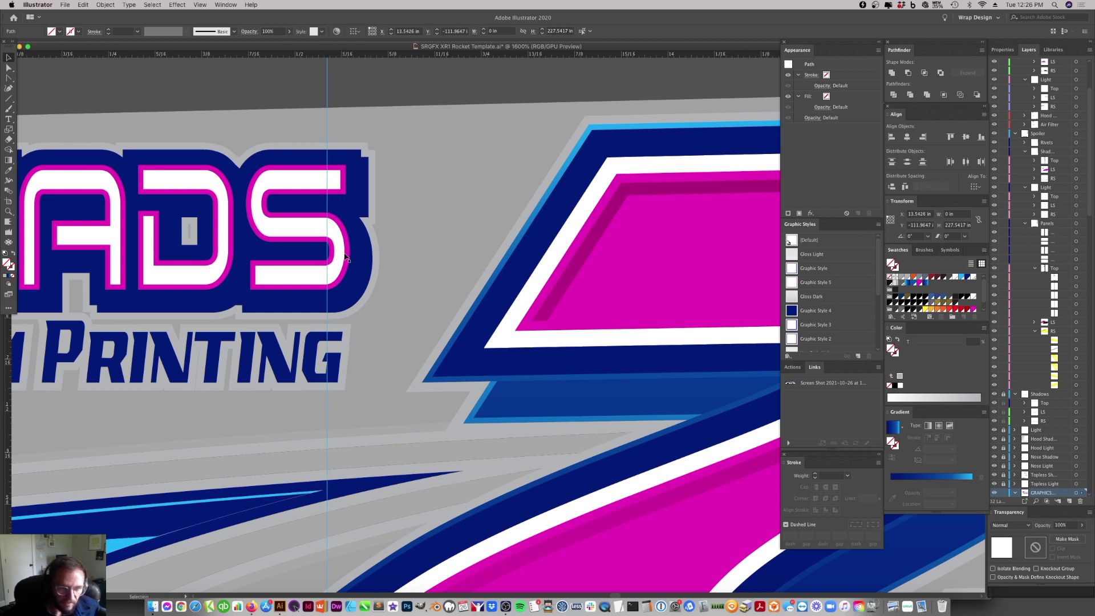
# - Scale the side panel tagline to about 1.5 in wide so that its ends meet the two vertical guides
pyautogui.click(334, 349)
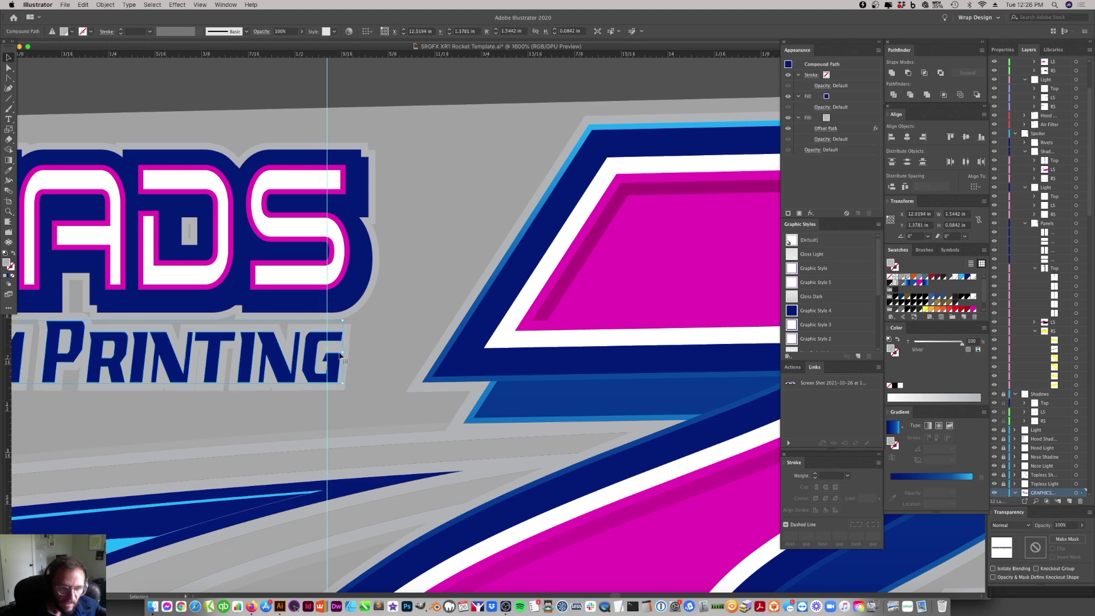
pyautogui.moveTo(331, 353); pyautogui.dragTo(321, 340)
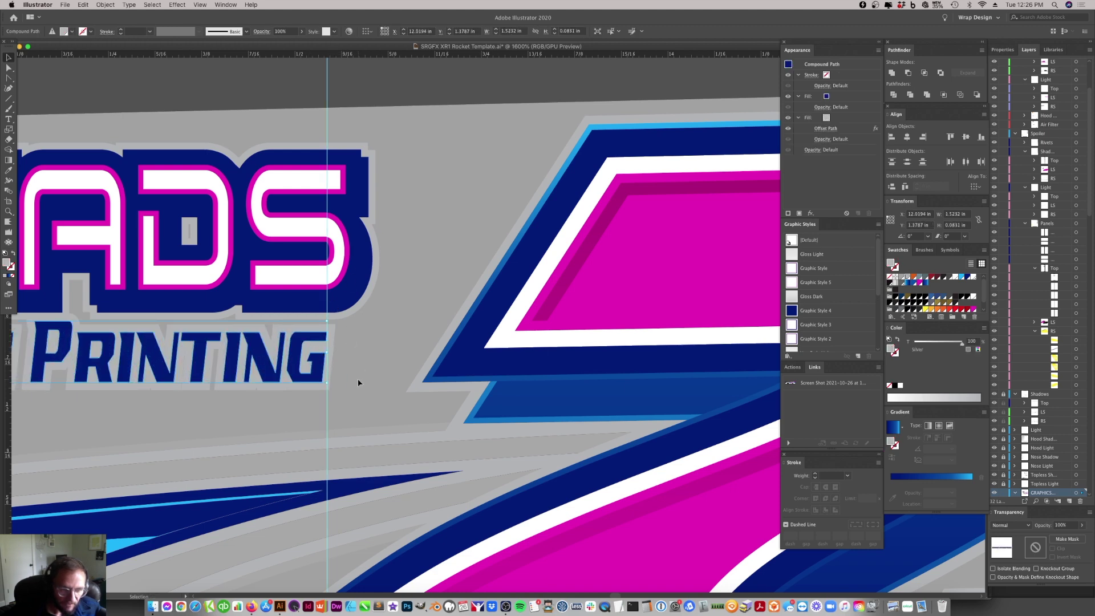
pyautogui.hscroll(-20, 360, 379)
pyautogui.moveTo(483, 353); pyautogui.dragTo(498, 351)
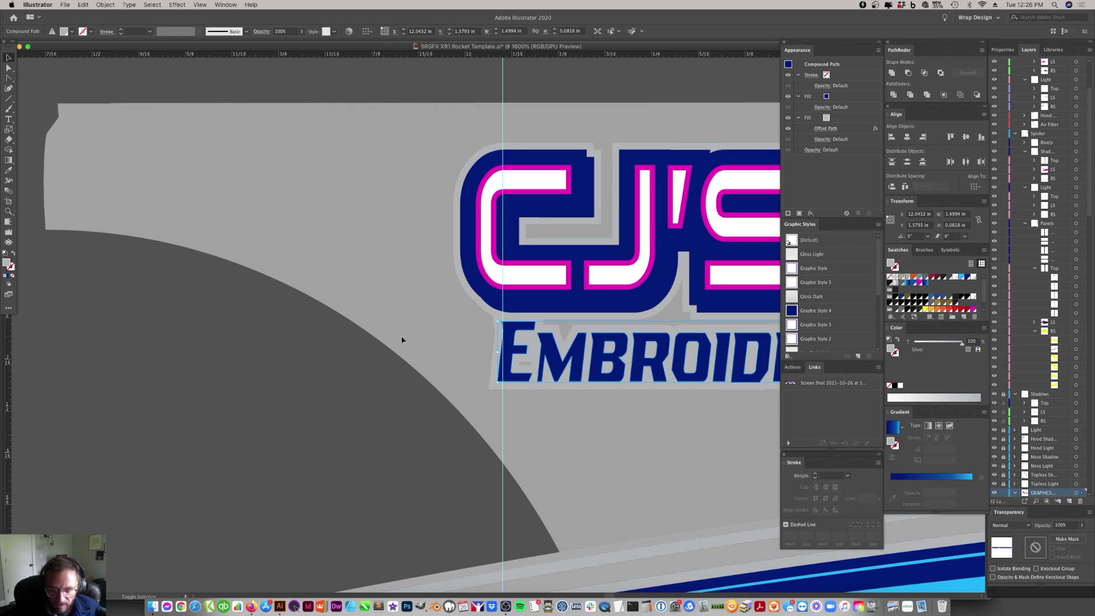
# - Delete the two vertical guides used for fitting the tagline
pyautogui.hscroll(2, 445, 331)
pyautogui.press('super+minus')
pyautogui.press('super+minus')
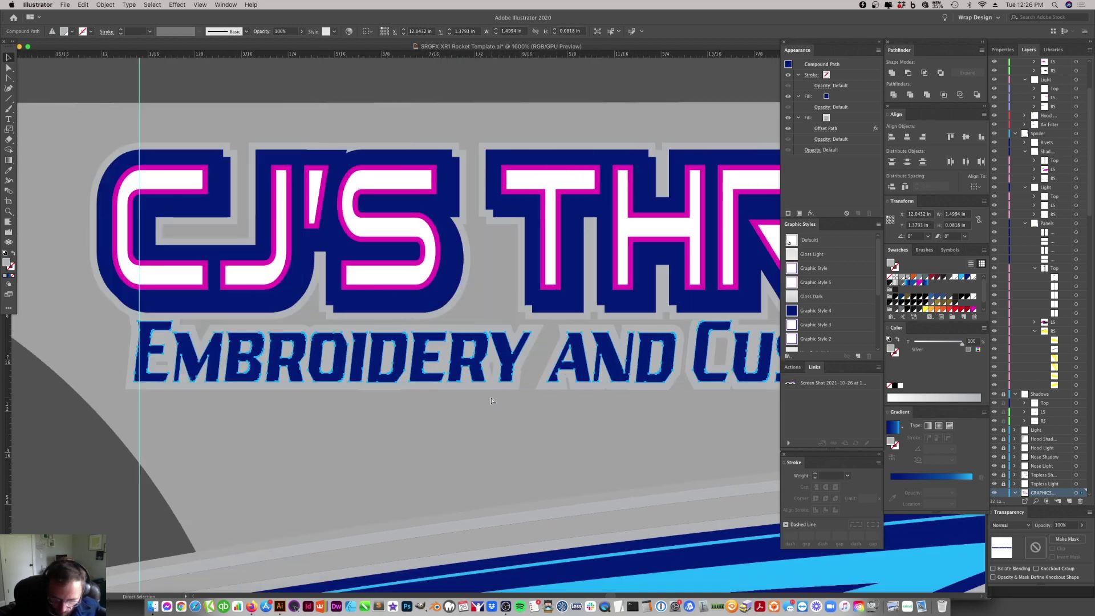
pyautogui.press('super+minus')
pyautogui.press('super+minus')
pyautogui.press('super+minus')
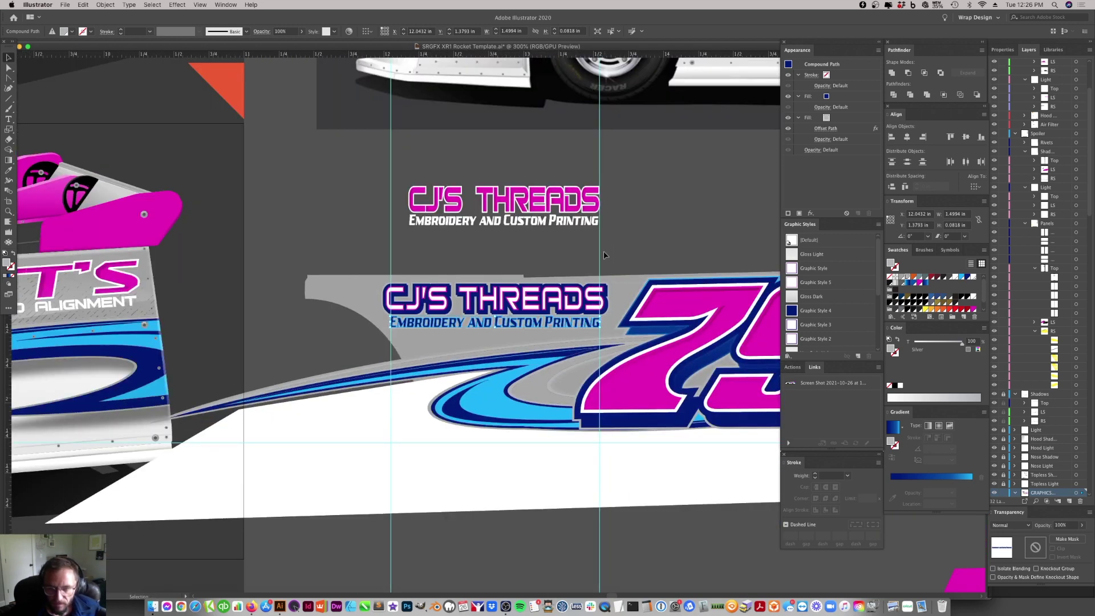
pyautogui.click(601, 255)
pyautogui.keyDown('shift'); pyautogui.click(391, 257); pyautogui.keyUp('shift')
pyautogui.press('Delete')
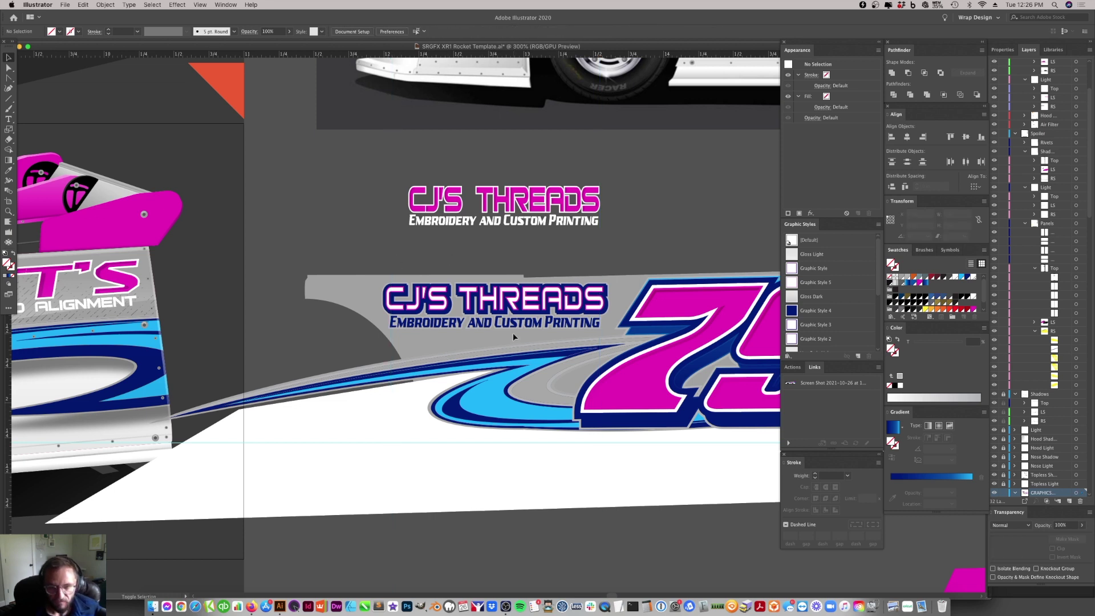
# - Replace the plain pink CJ'S THREADS logo above the side panel with an ungrouped copy of the outlined lettering and tagline
pyautogui.click(517, 326)
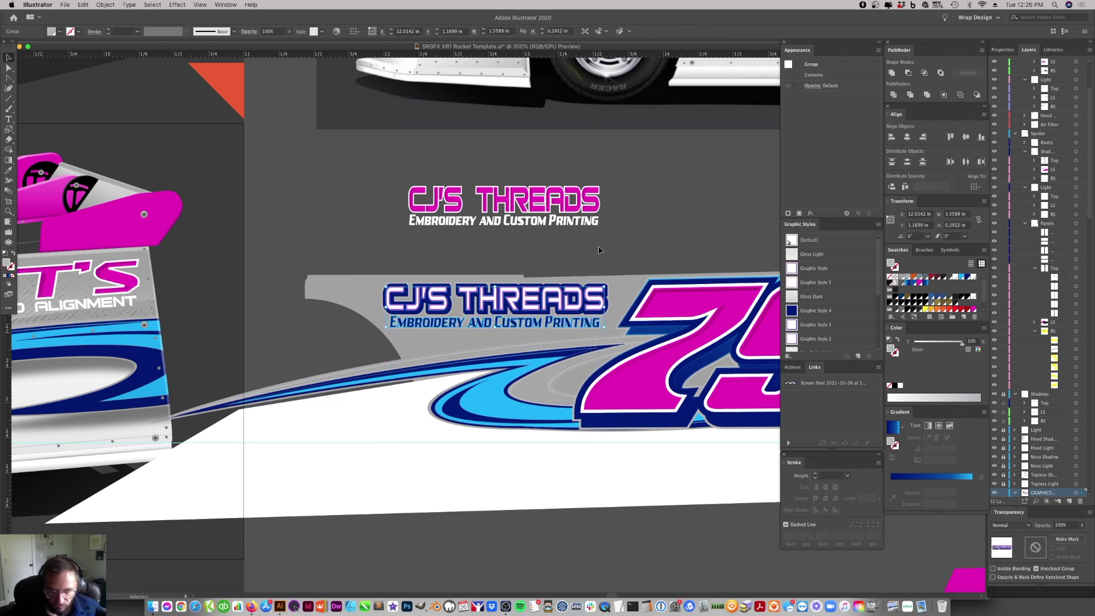
pyautogui.moveTo(542, 301); pyautogui.dragTo(551, 254)
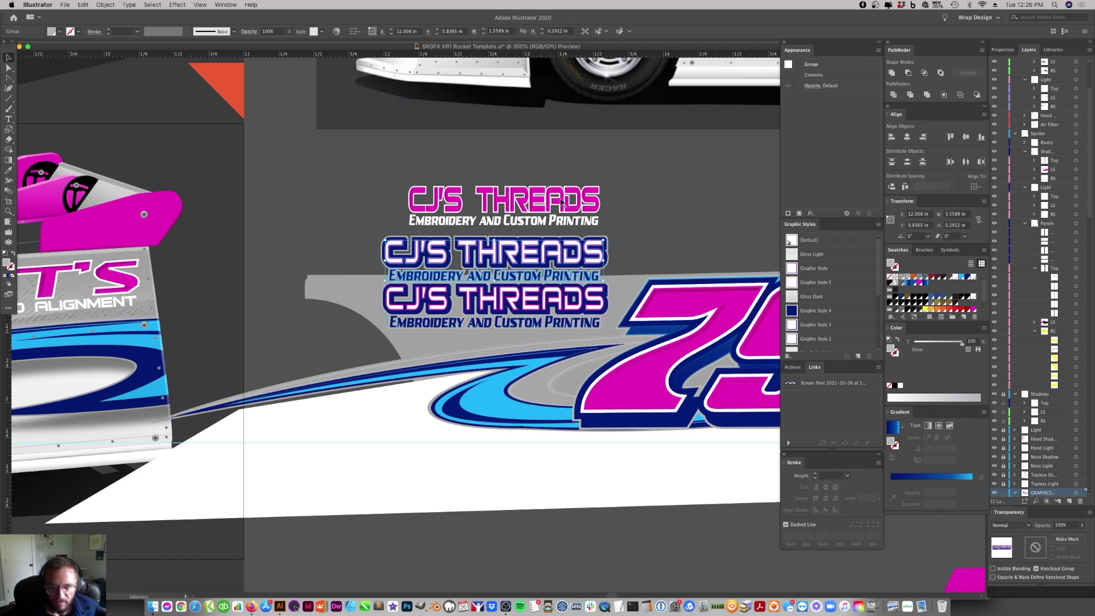
pyautogui.rightClick(553, 254)
pyautogui.click(587, 318)
pyautogui.click(573, 283)
pyautogui.moveTo(582, 264); pyautogui.dragTo(662, 221)
pyautogui.click(661, 240)
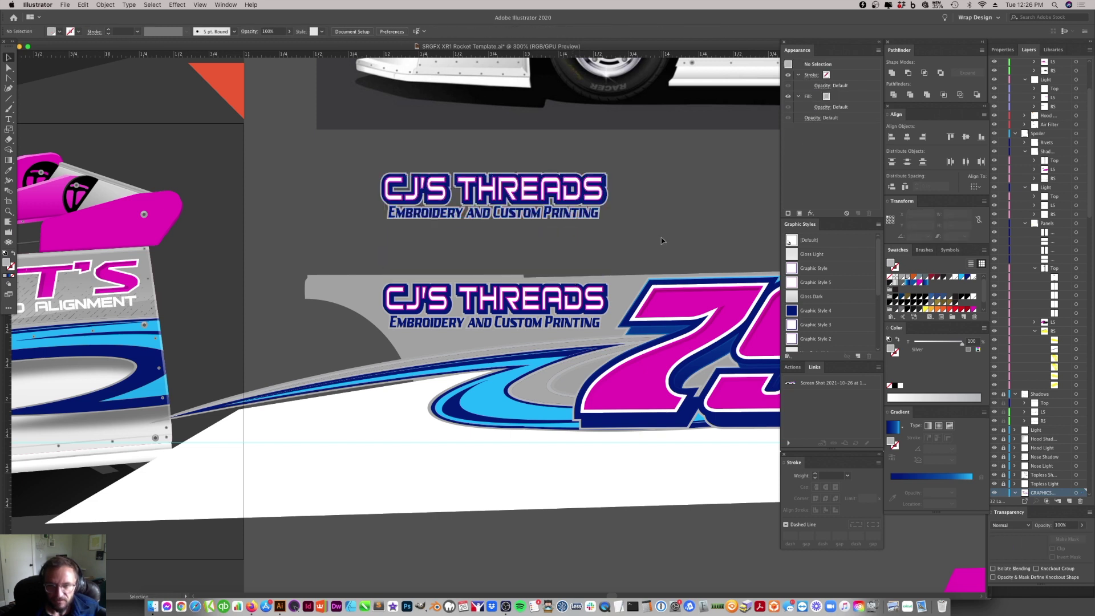
# - Change an option in the General preferences and enlarge the copied CJ'S THREADS lettering to about 2.31 in wide
pyautogui.click(574, 196)
pyautogui.click(38, 4)
pyautogui.moveTo(46, 39)
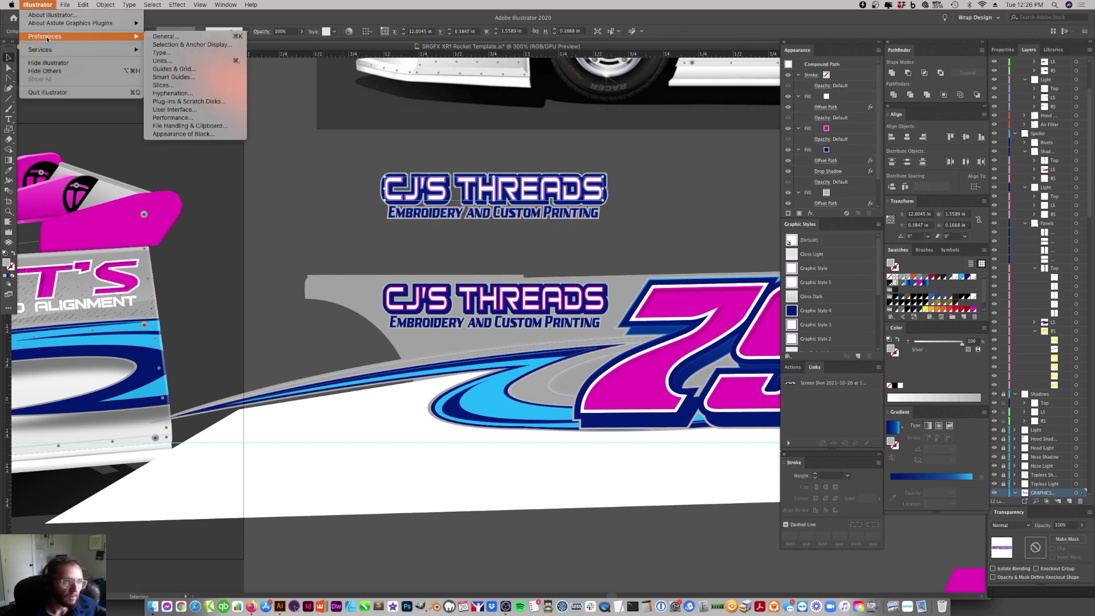
pyautogui.click(165, 36)
pyautogui.click(624, 323)
pyautogui.click(689, 468)
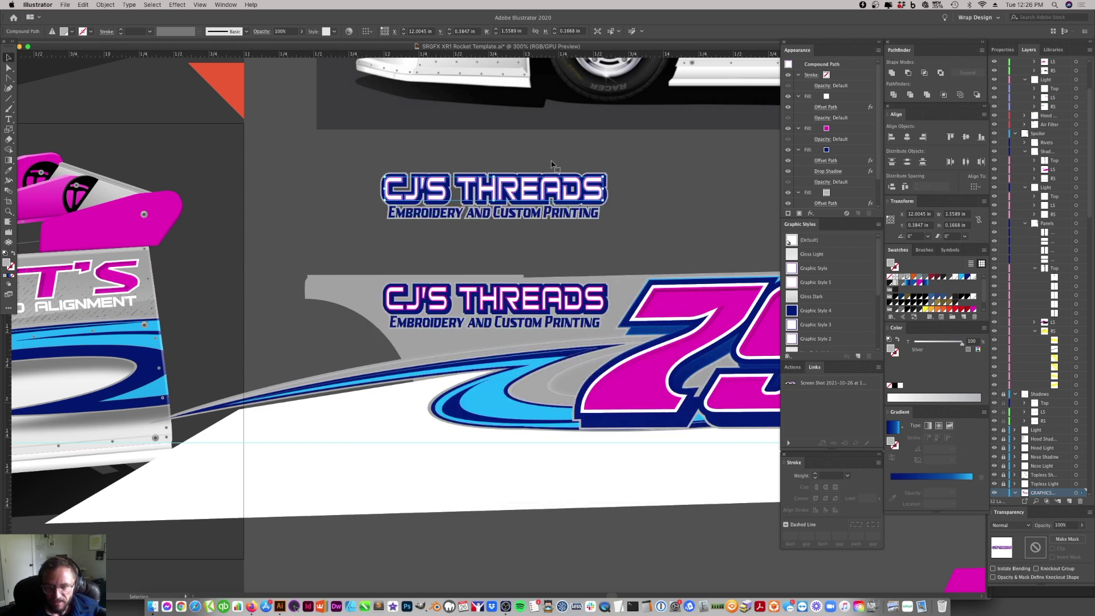
pyautogui.moveTo(604, 178); pyautogui.dragTo(717, 162)
# - Compare the enlarged CJ'S THREADS lettering with the side panel graphics and the car side view
pyautogui.hscroll(5, 592, 244)
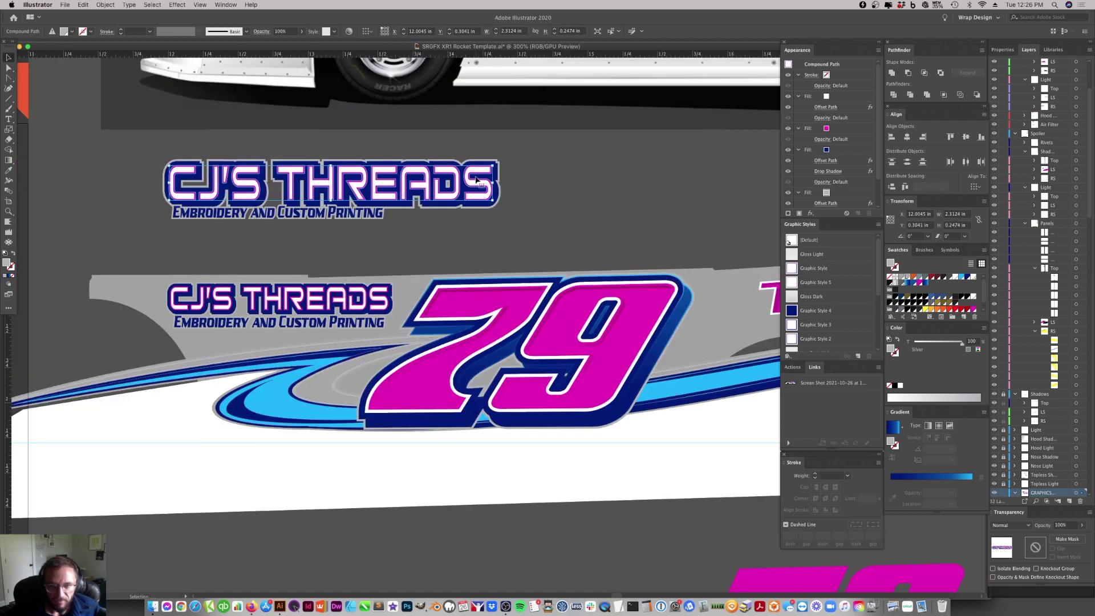
pyautogui.hscroll(5, 717, 288)
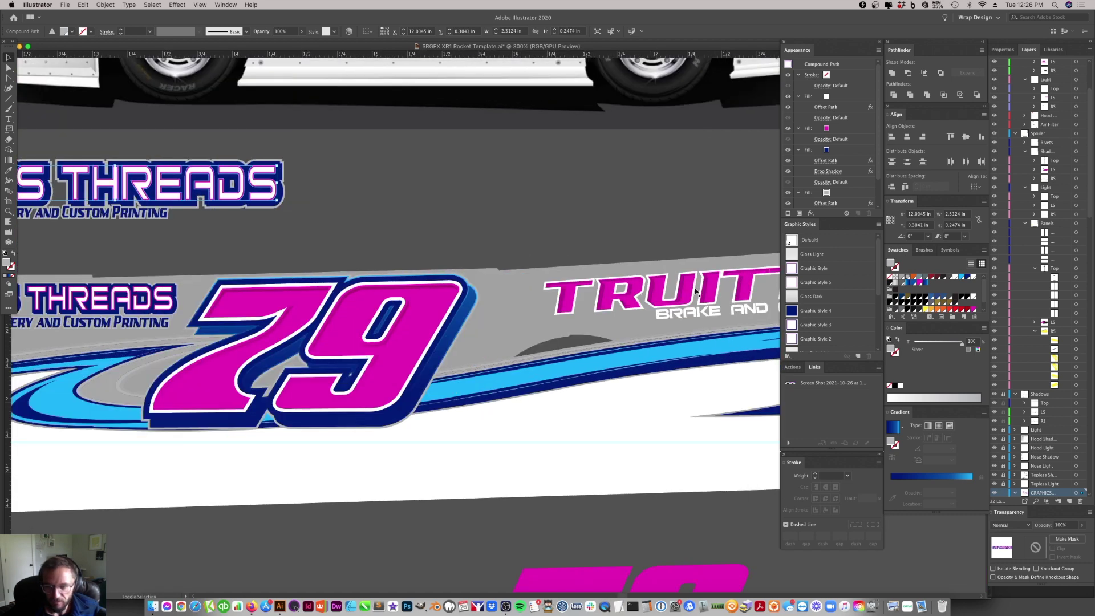
pyautogui.hscroll(-5, 171, 288)
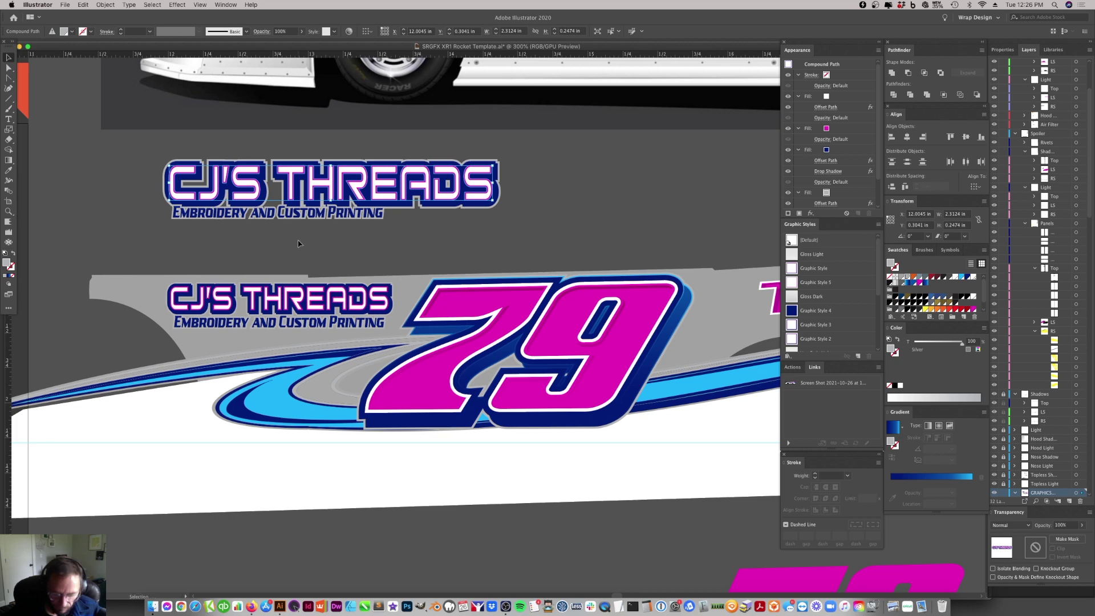
pyautogui.press('super+minus')
pyautogui.press('super+minus')
pyautogui.press('super+minus')
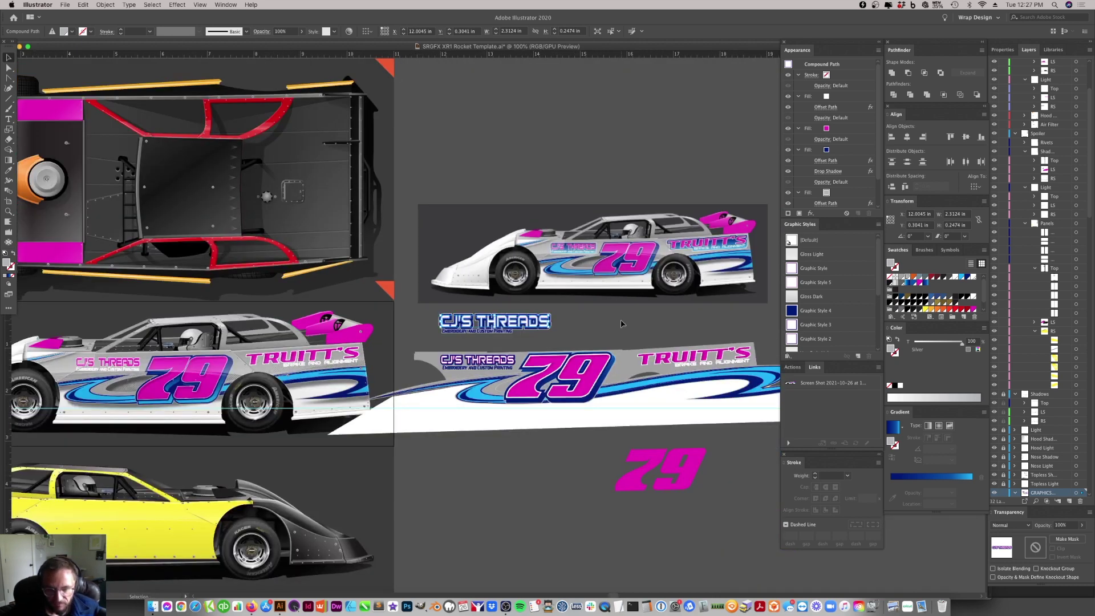
pyautogui.click(622, 324)
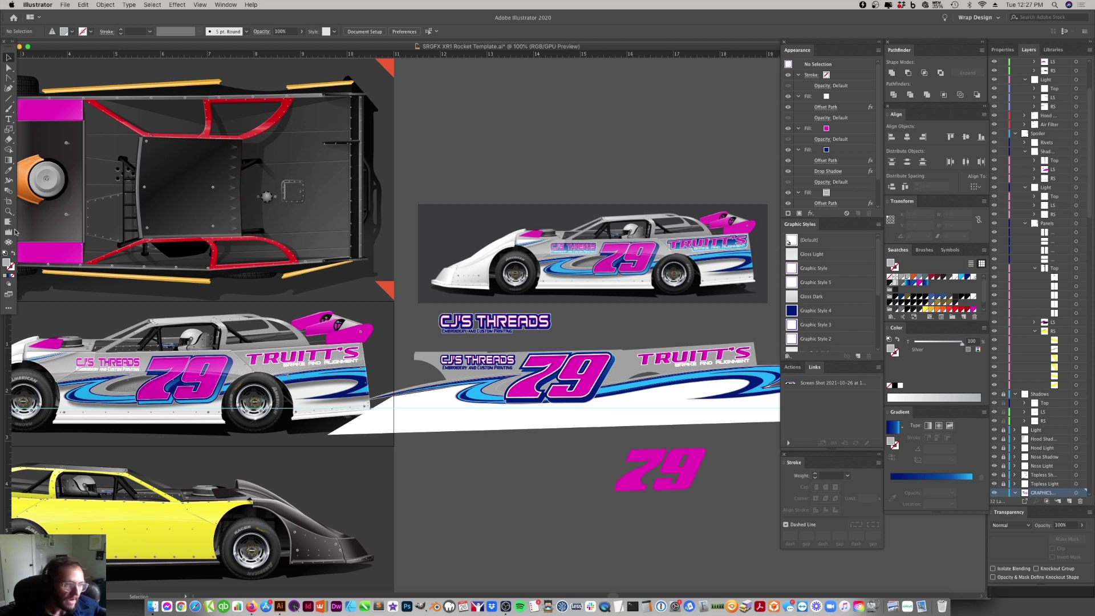
# - Draw a closed four-sided Pen patch covering the silver gap inside the D of the side panel's THREADS lettering
pyautogui.click(8, 211)
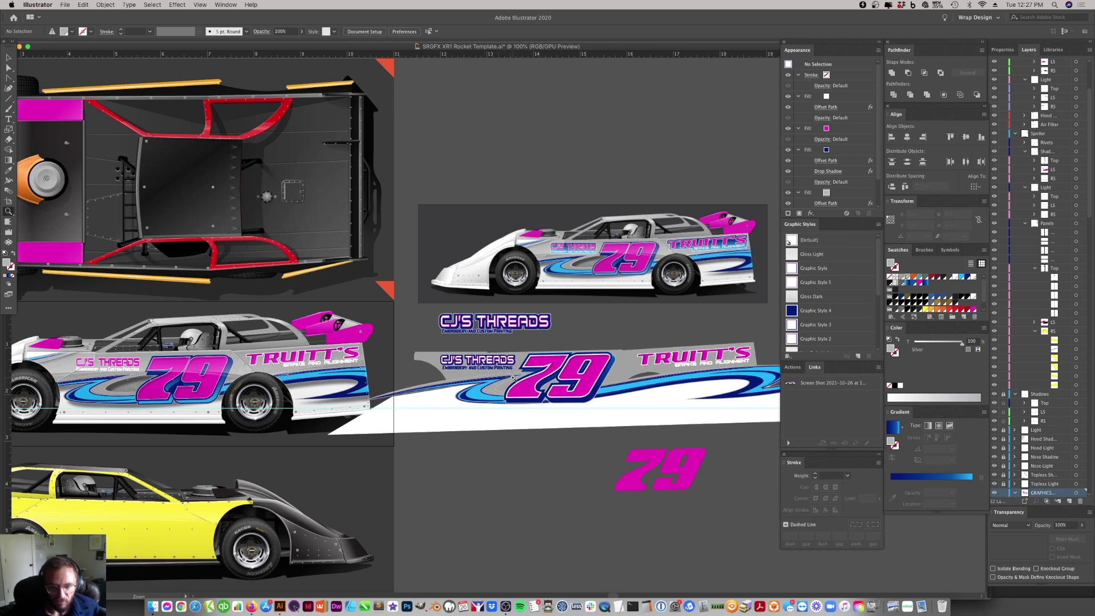
pyautogui.click(495, 358)
pyautogui.click(491, 332)
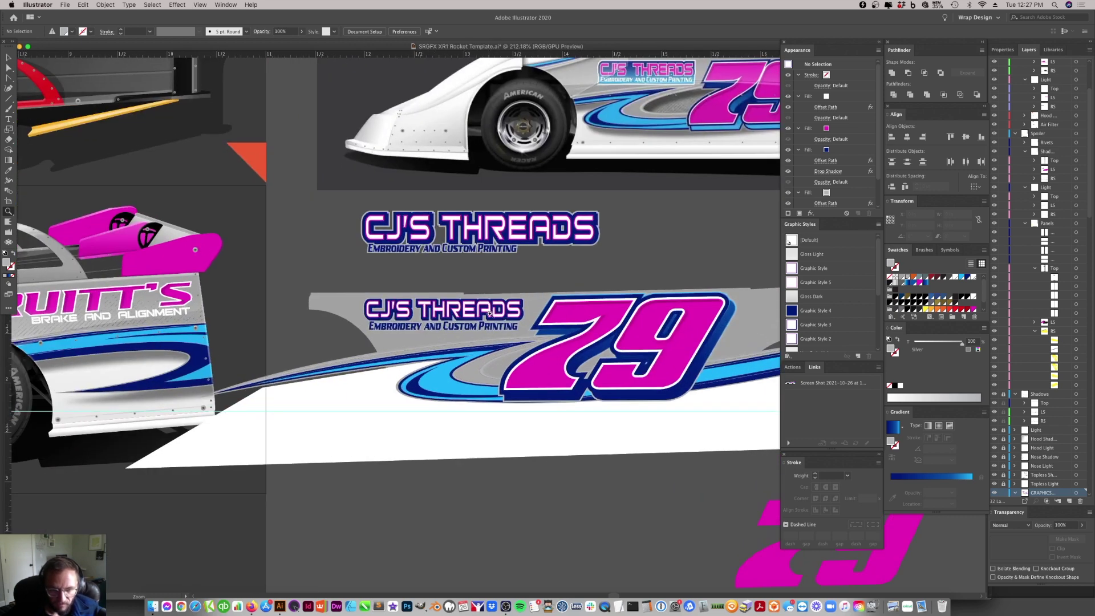
pyautogui.click(505, 320)
pyautogui.click(505, 319)
pyautogui.click(500, 358)
pyautogui.click(495, 360)
pyautogui.click(494, 361)
pyautogui.click(489, 364)
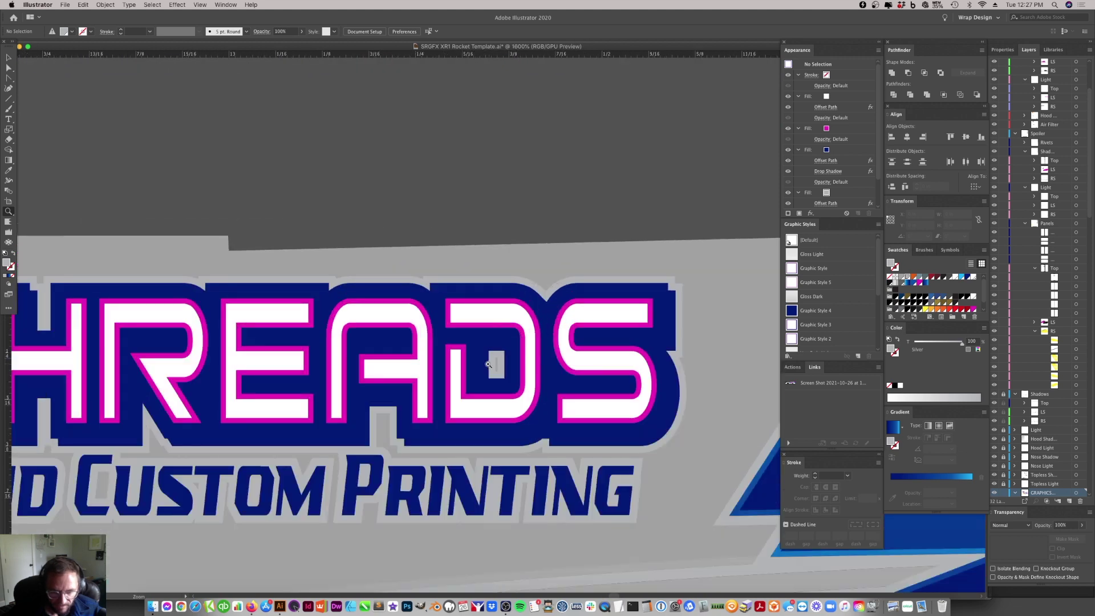
pyautogui.press('p')
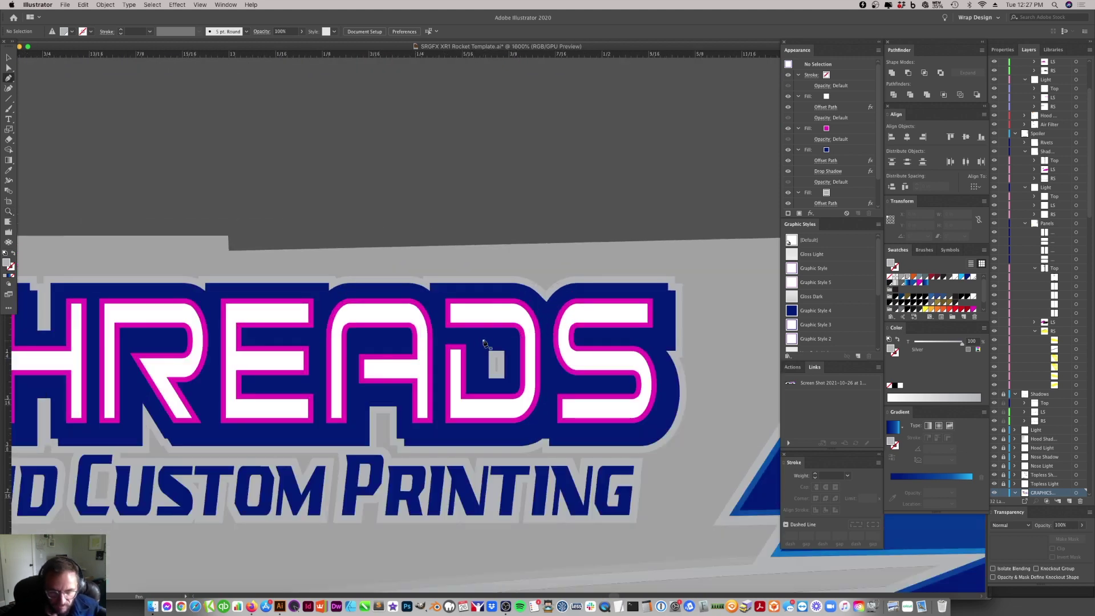
pyautogui.click(484, 341)
pyautogui.click(484, 388)
pyautogui.click(515, 389)
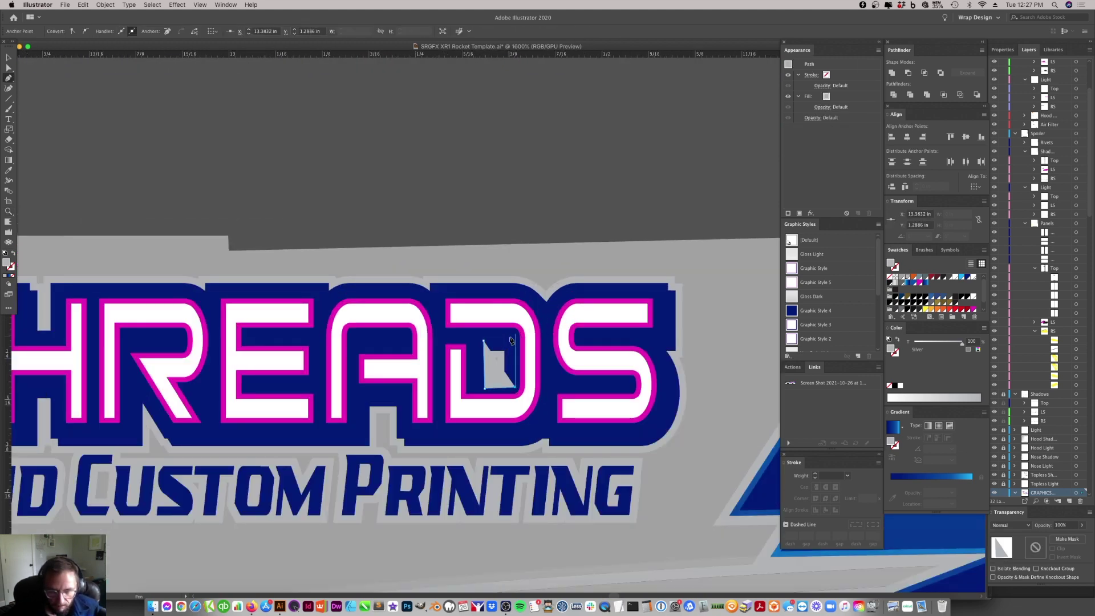
pyautogui.click(511, 341)
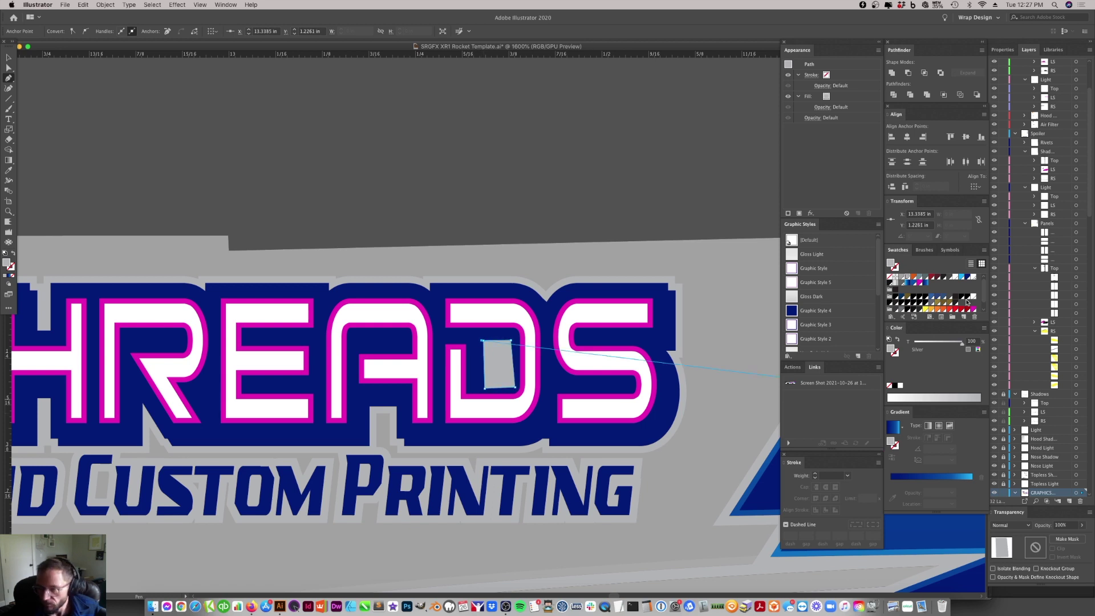
# - Fill the patch inside the D with the dark blue swatch used for the lettering's outline and deselect it
pyautogui.scroll(-2, 916, 287)
pyautogui.scroll(1, 945, 297)
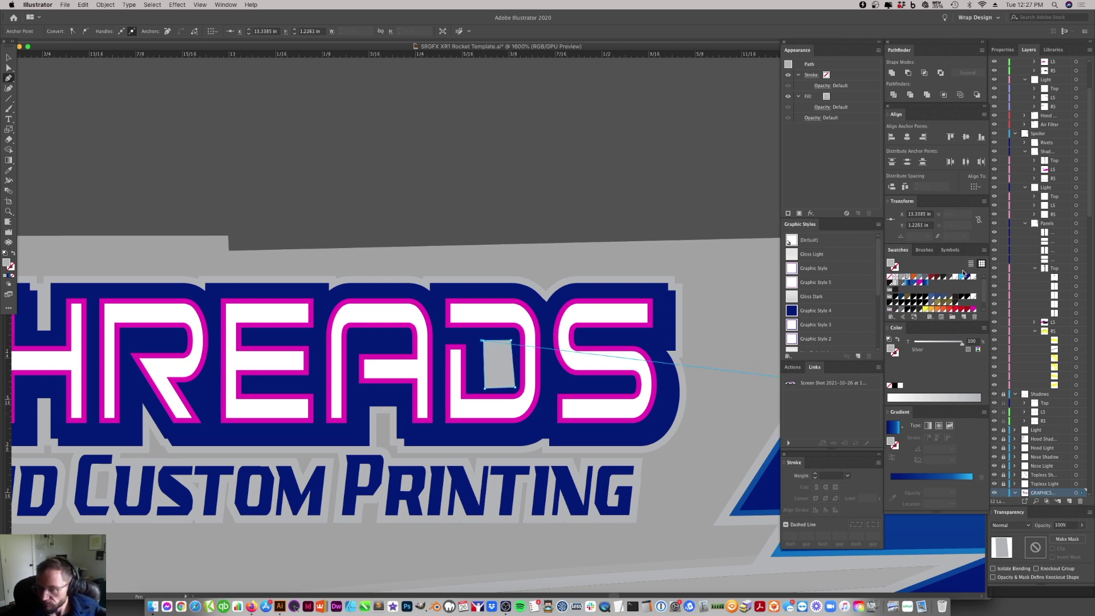
pyautogui.click(969, 278)
pyautogui.click(8, 67)
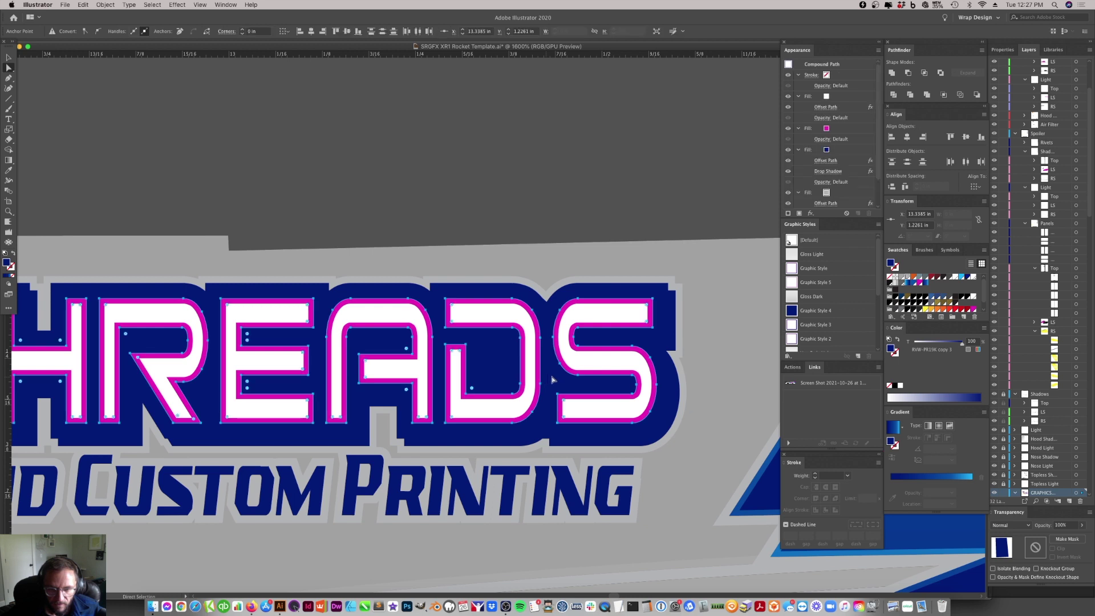
pyautogui.click(9, 57)
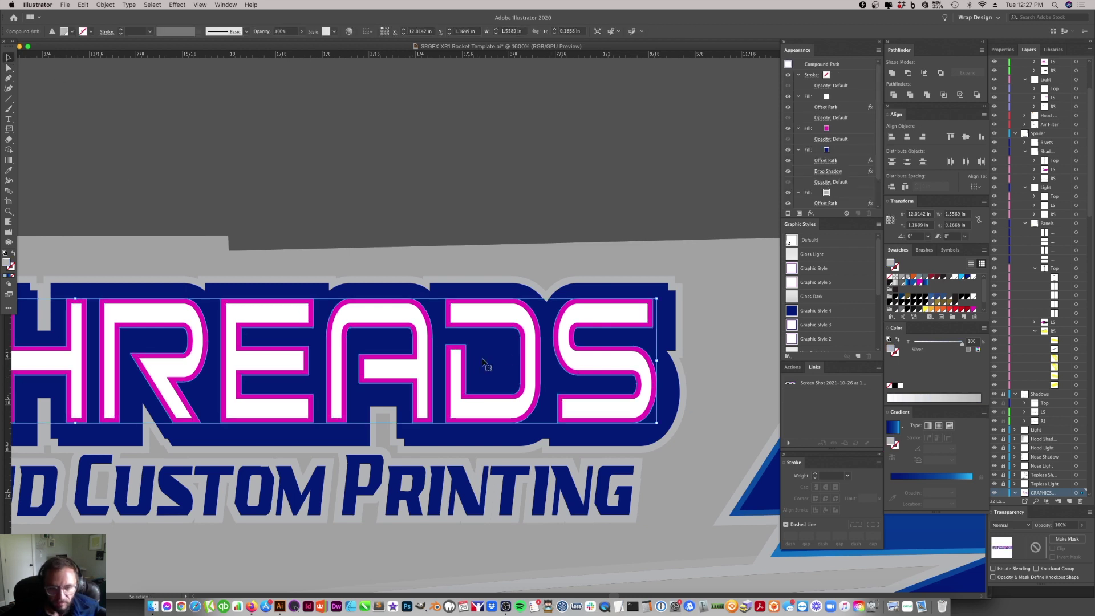
pyautogui.click(504, 306)
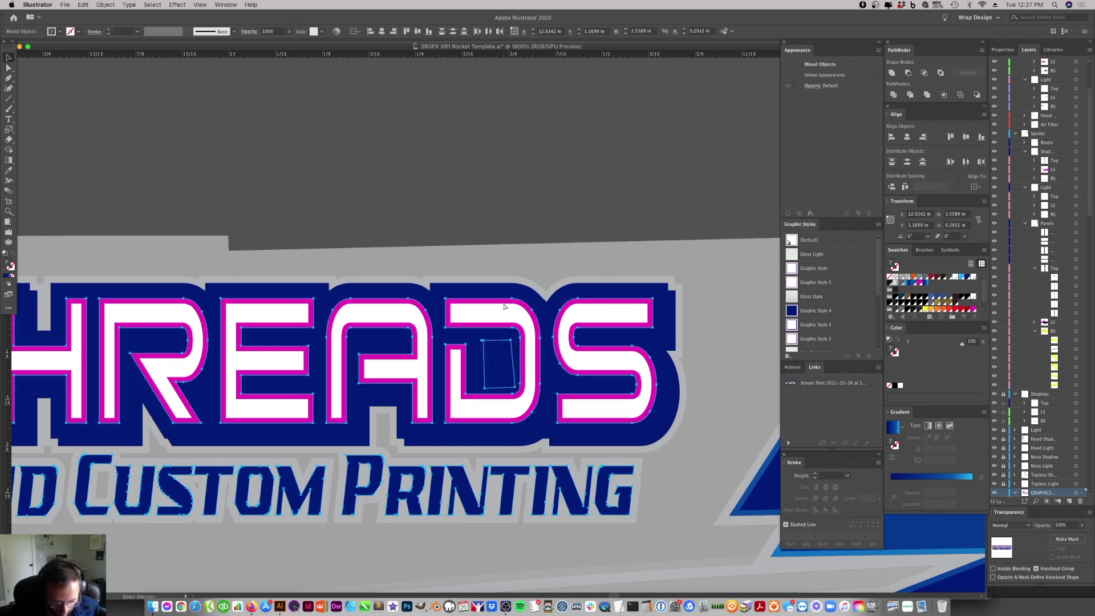
pyautogui.click(533, 213)
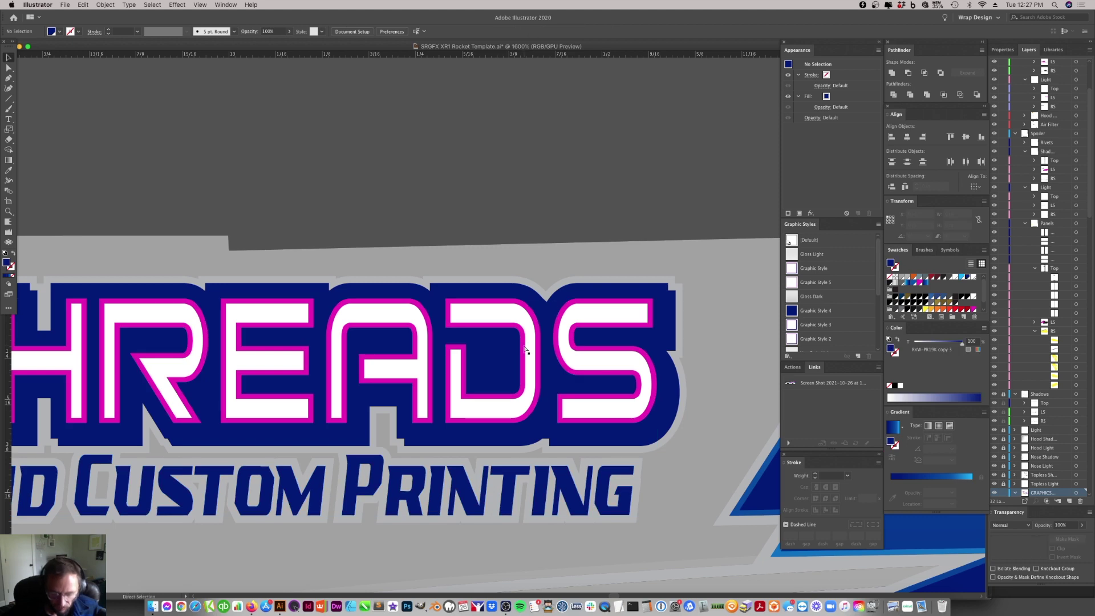
# - Place a copy of the TRUITT'S BRAKE AND ALIGNMENT logo above the side panel and rotate it roughly level with a horizontal guide
pyautogui.scroll(-4, 525, 346)
pyautogui.scroll(-2, 525, 348)
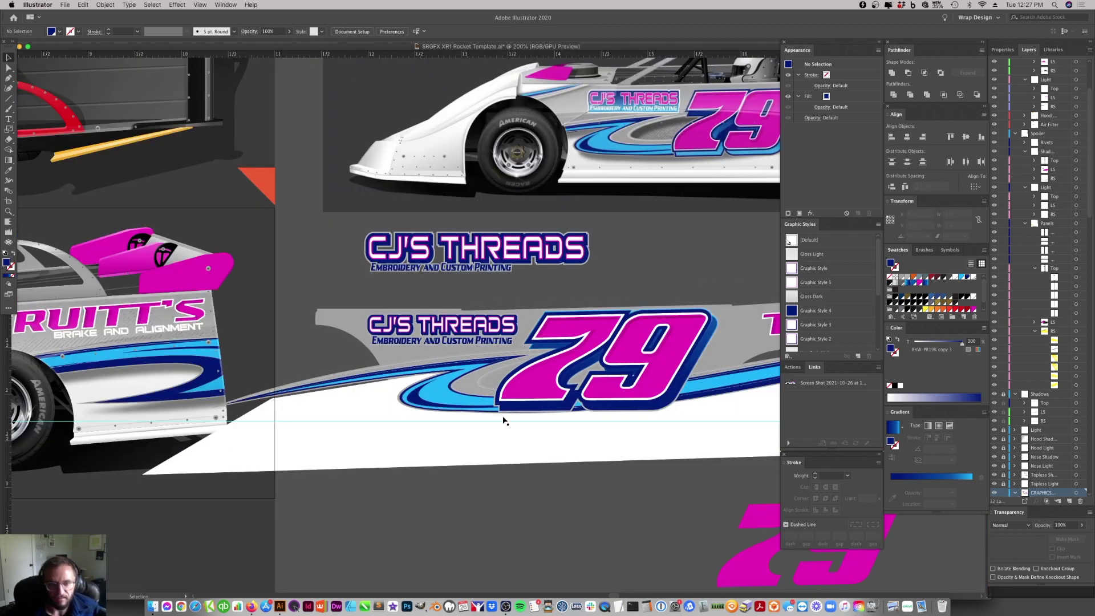
pyautogui.hscroll(3, 433, 398)
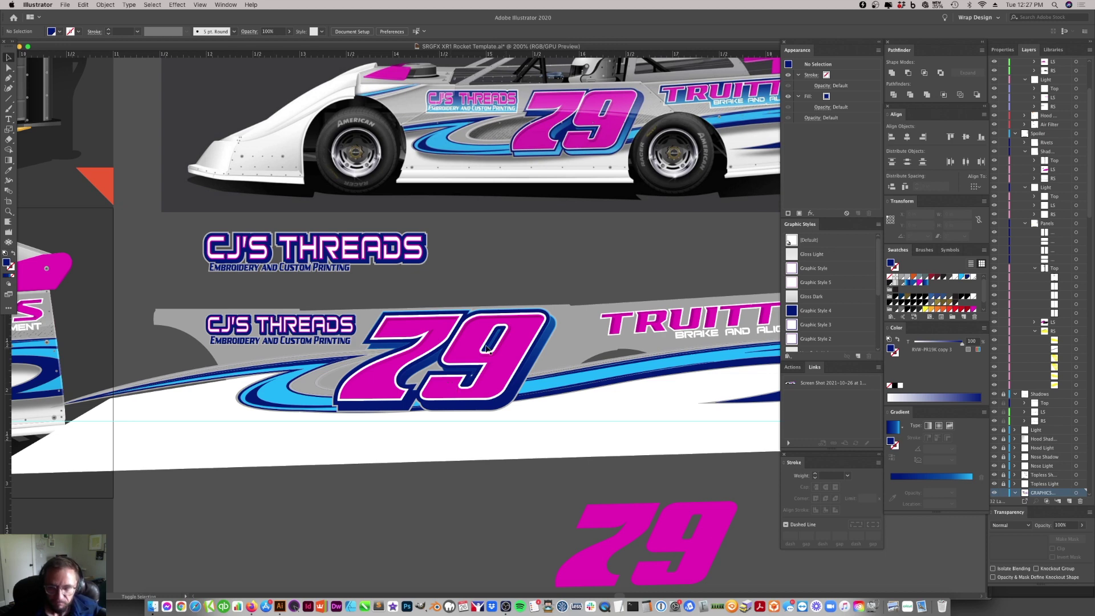
pyautogui.hscroll(10, 480, 349)
pyautogui.hscroll(-5, 467, 341)
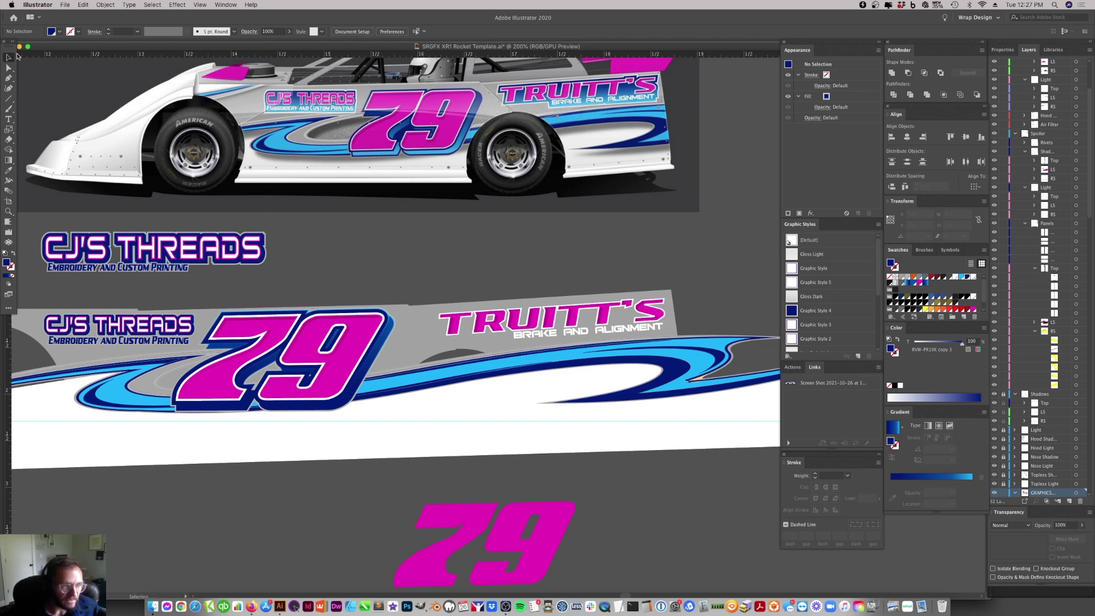
pyautogui.click(562, 323)
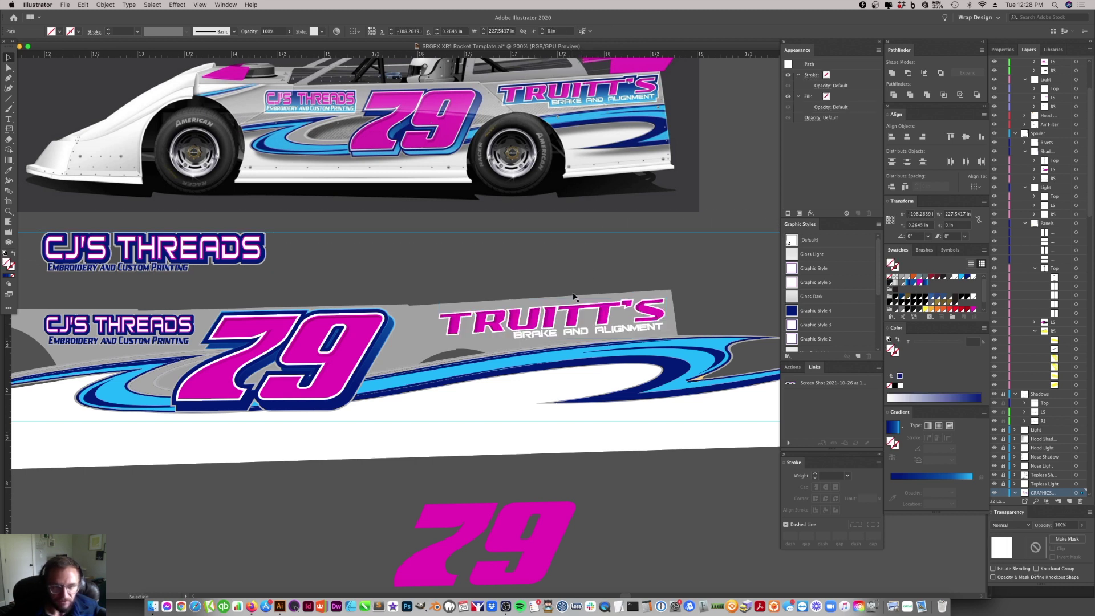
pyautogui.moveTo(571, 263); pyautogui.dragTo(569, 247)
pyautogui.moveTo(669, 232); pyautogui.dragTo(658, 251)
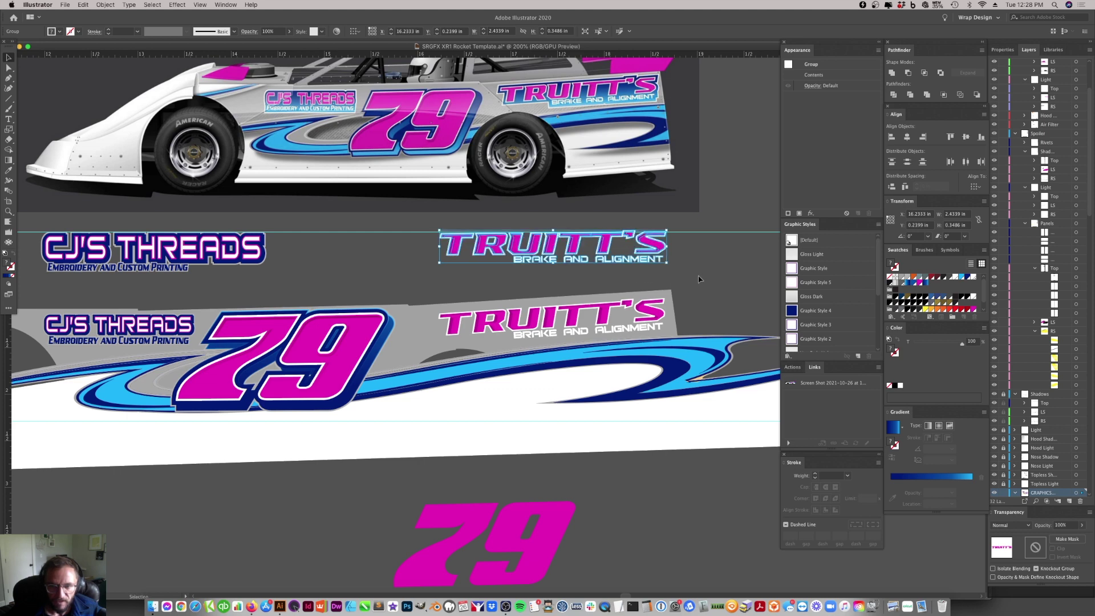
pyautogui.press('super+shift+a')
# - Fine-tune the copied TRUITT'S logo's rotation and position so the tops of its letters line up with the horizontal guide
pyautogui.click(7, 213)
pyautogui.click(589, 248)
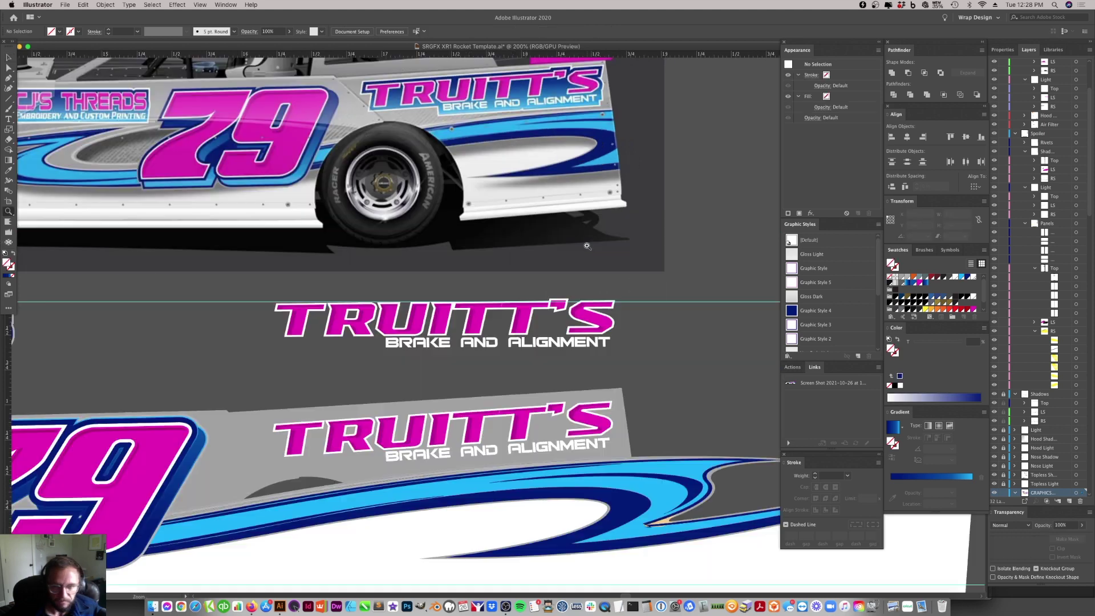
pyautogui.click(564, 263)
pyautogui.click(9, 57)
pyautogui.click(527, 353)
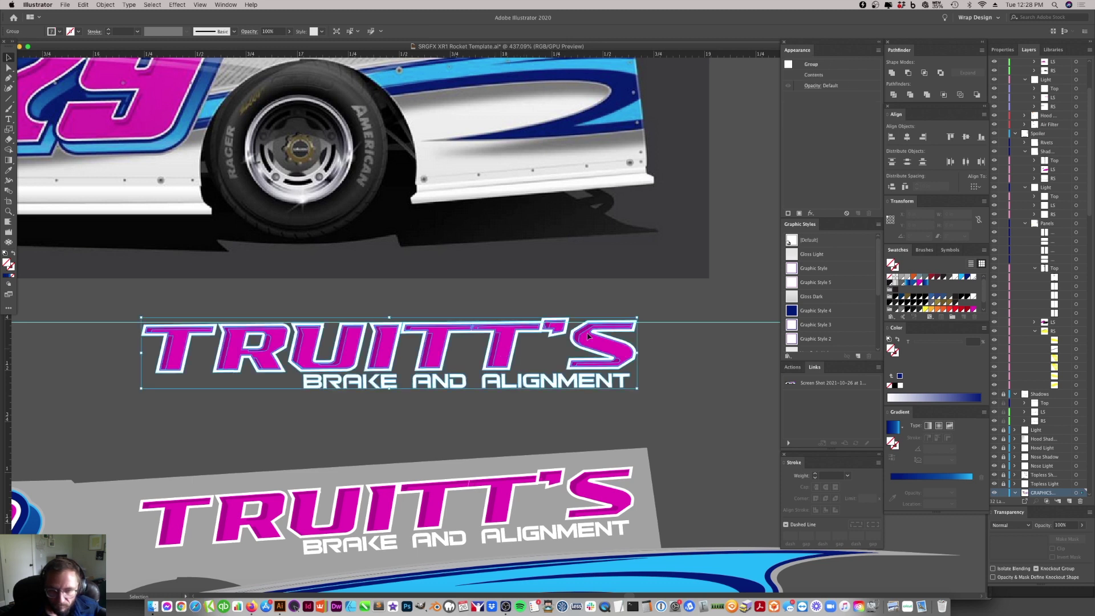
pyautogui.moveTo(642, 315); pyautogui.dragTo(640, 318)
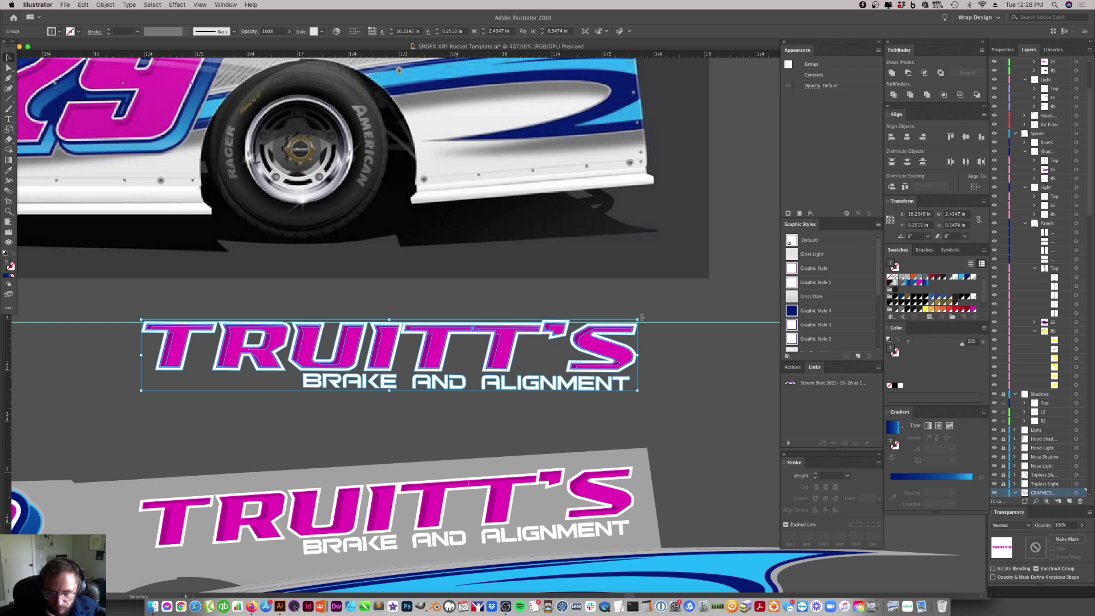
pyautogui.click(653, 369)
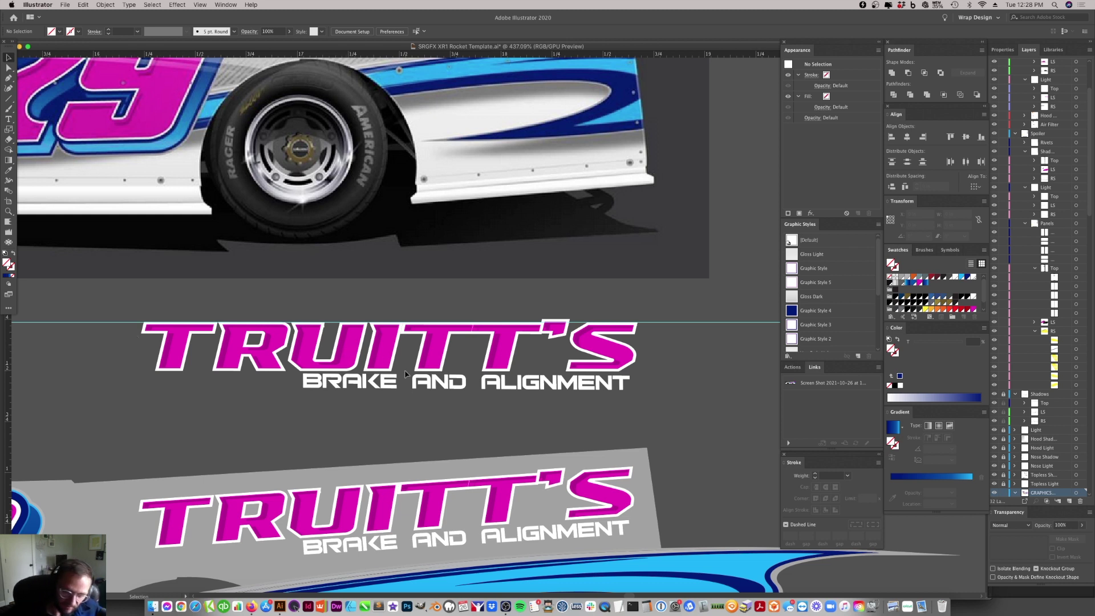
# - Isolate the copied TRUITT'S logo group and delete the dark shading from its letters, leaving flat pink fills
pyautogui.click(495, 347)
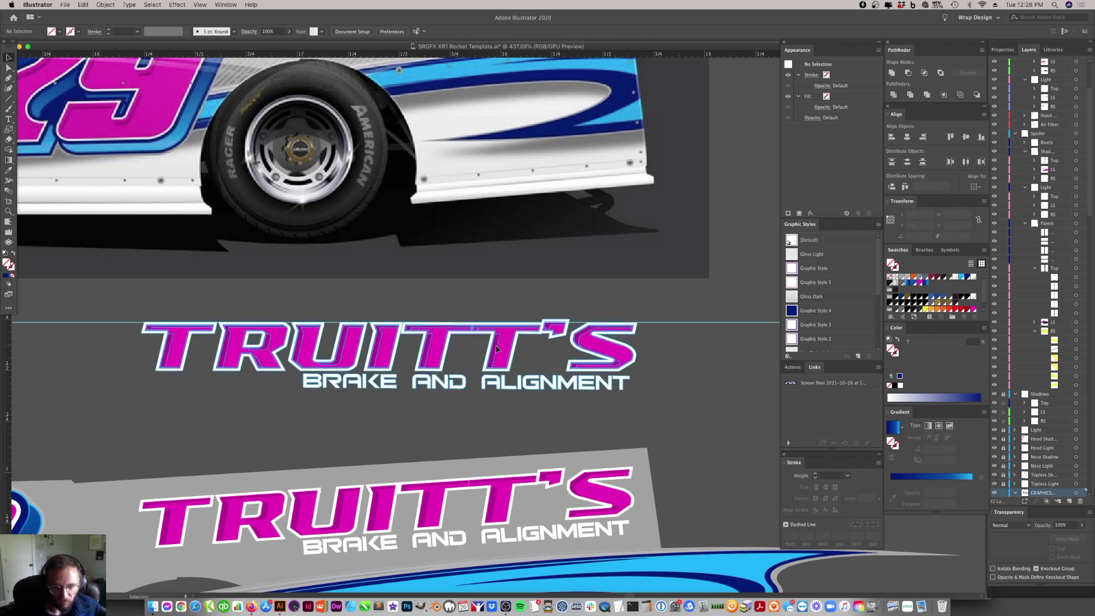
pyautogui.doubleClick(496, 351)
pyautogui.click(495, 350)
pyautogui.click(496, 350)
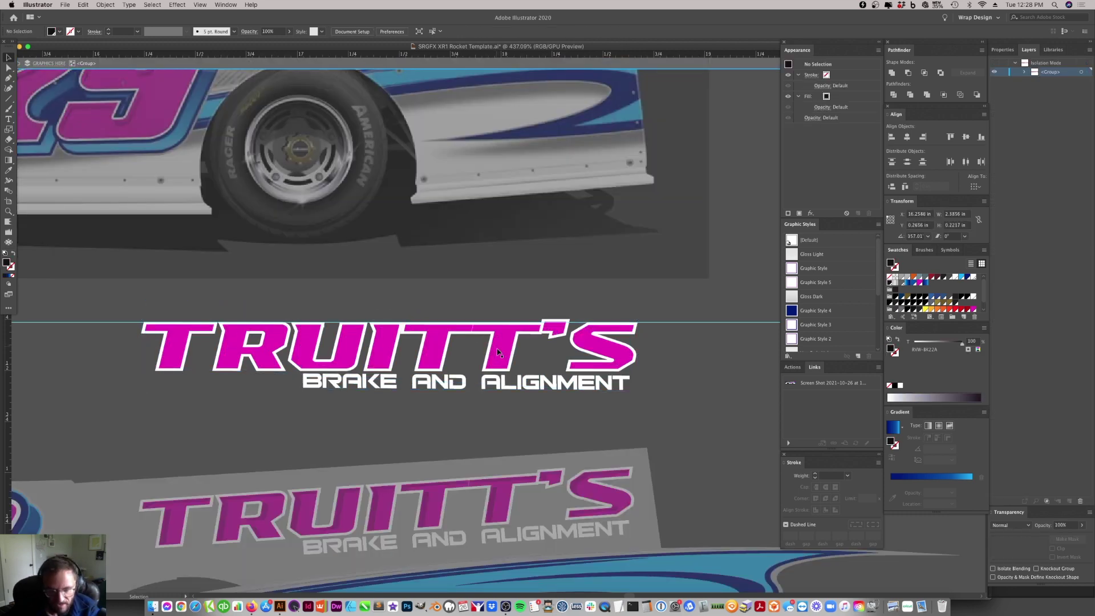
pyautogui.click(498, 352)
pyautogui.click(499, 354)
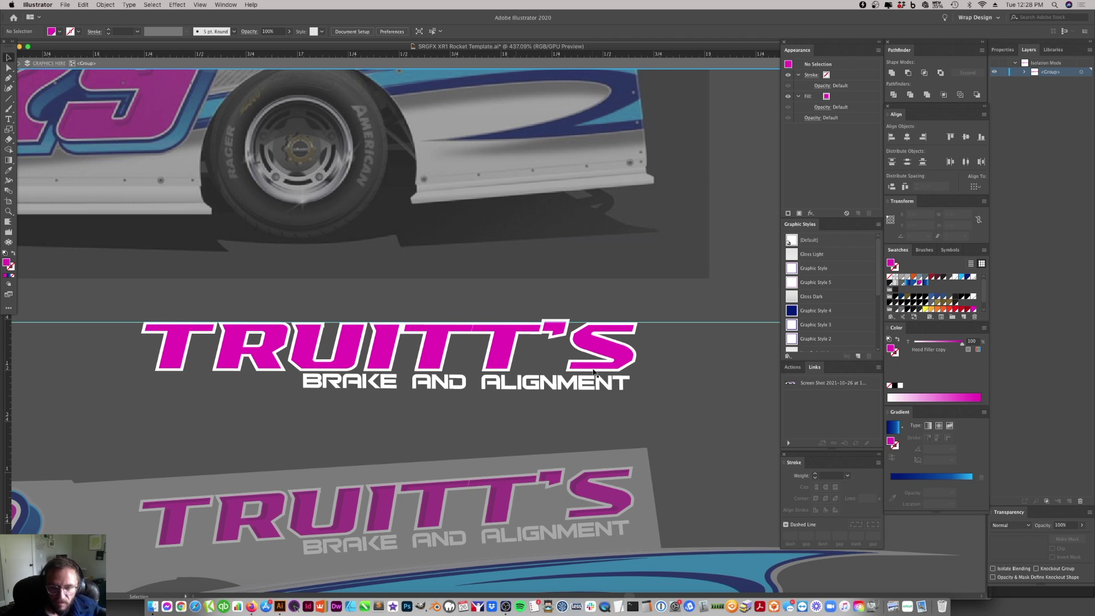
# - Group the BRAKE AND ALIGNMENT tagline, shift it left to end at a temporary vertical guide under the S, and delete that guide
pyautogui.click(570, 389)
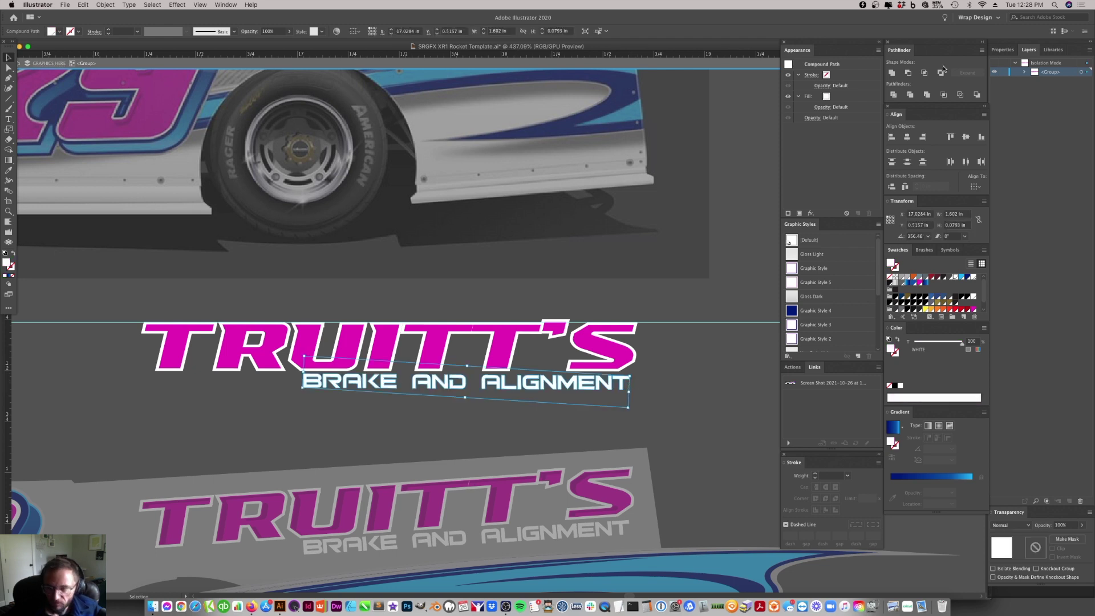
pyautogui.press('super+g')
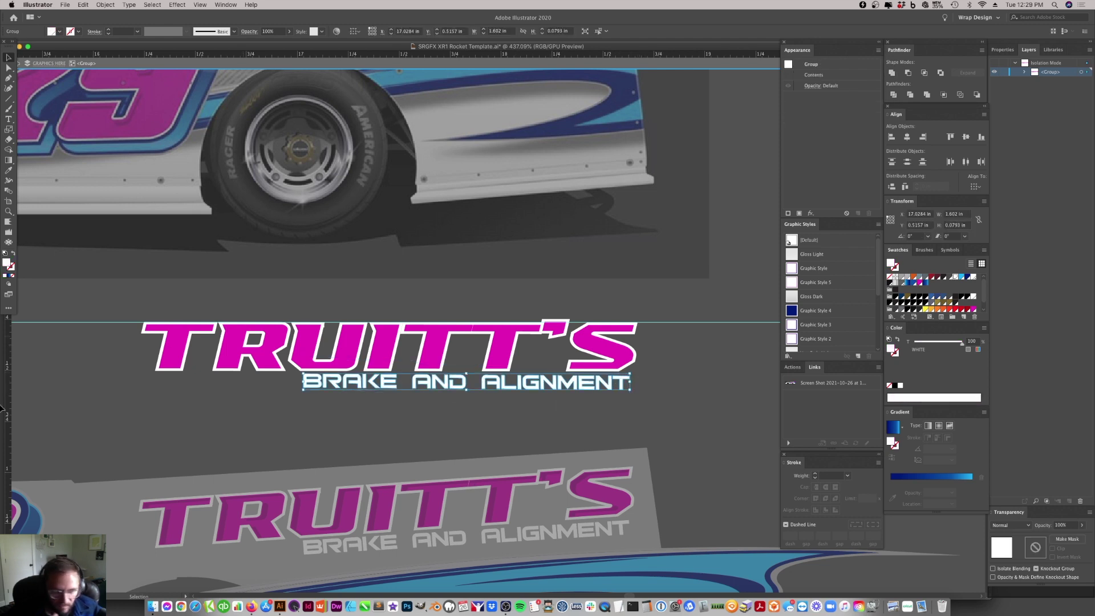
pyautogui.moveTo(12, 429); pyautogui.dragTo(573, 422)
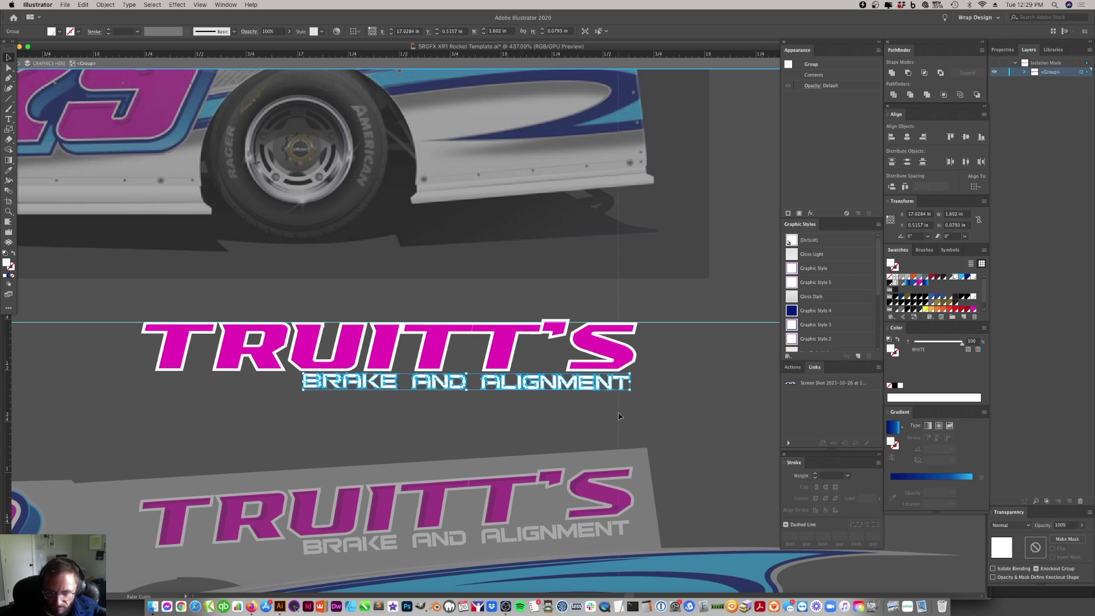
pyautogui.moveTo(618, 416); pyautogui.dragTo(618, 416)
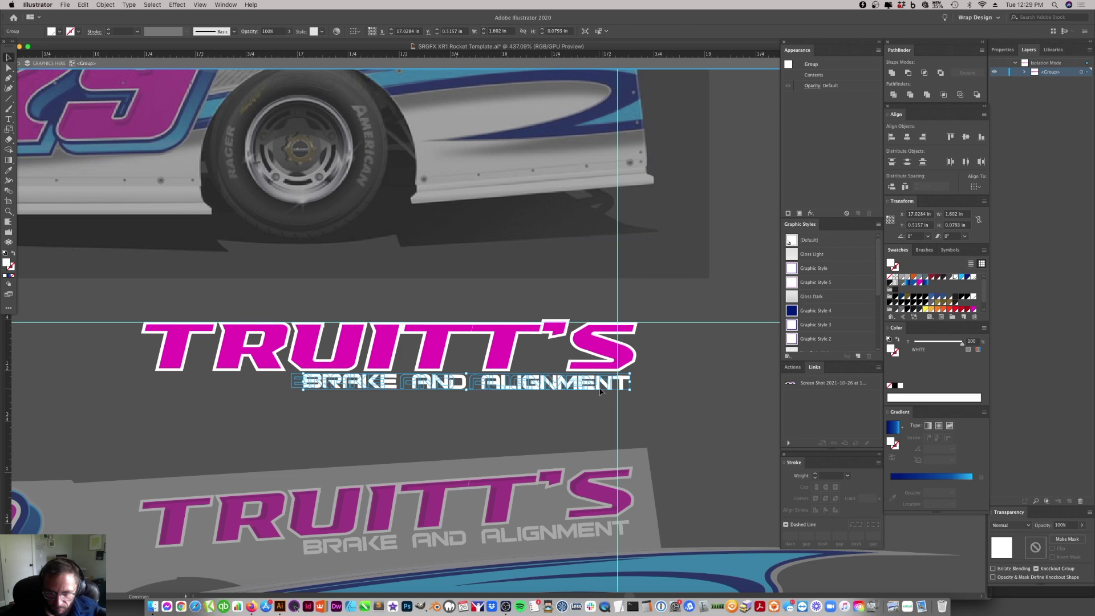
pyautogui.moveTo(614, 388); pyautogui.dragTo(600, 387)
pyautogui.click(606, 424)
pyautogui.click(617, 422)
pyautogui.press('Delete')
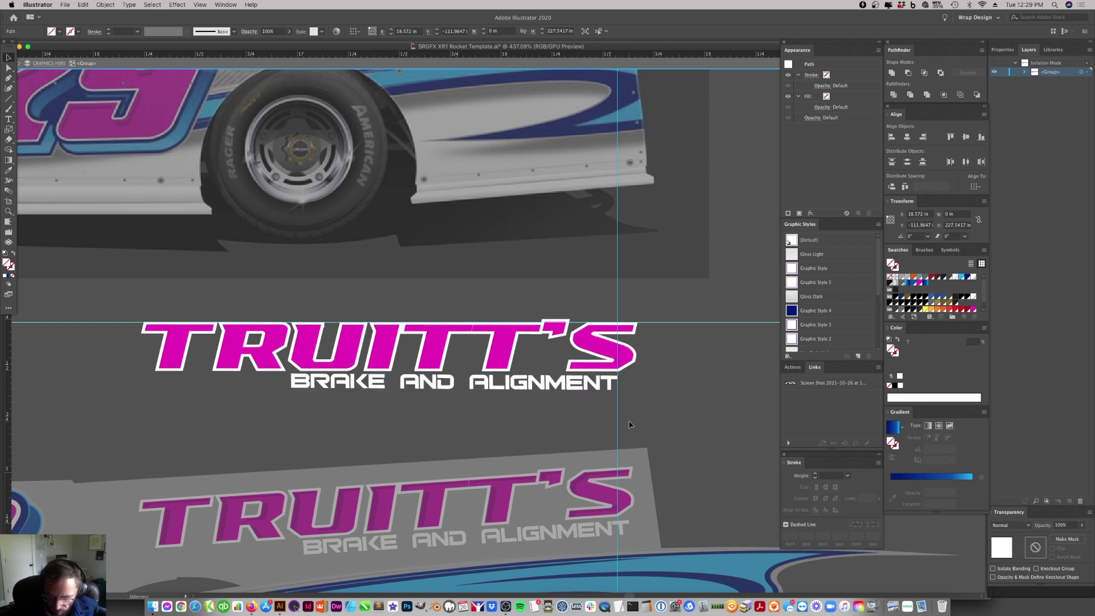
# - Rotate the BRAKE AND ALIGNMENT tagline by about 0.3° to level it beneath the TRUITT'S lettering
pyautogui.click(341, 388)
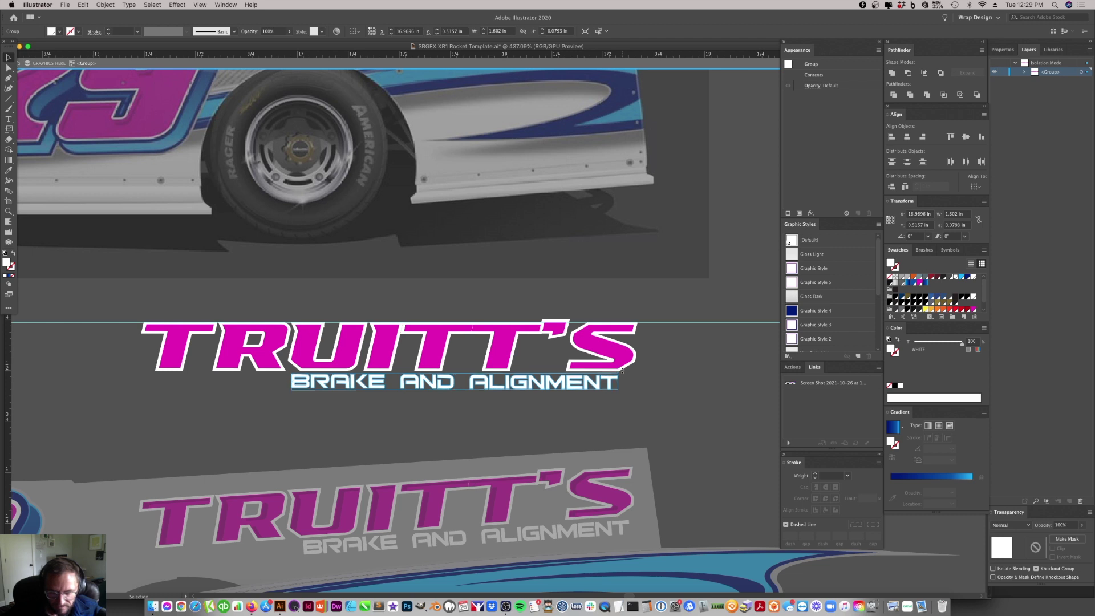
pyautogui.click(554, 448)
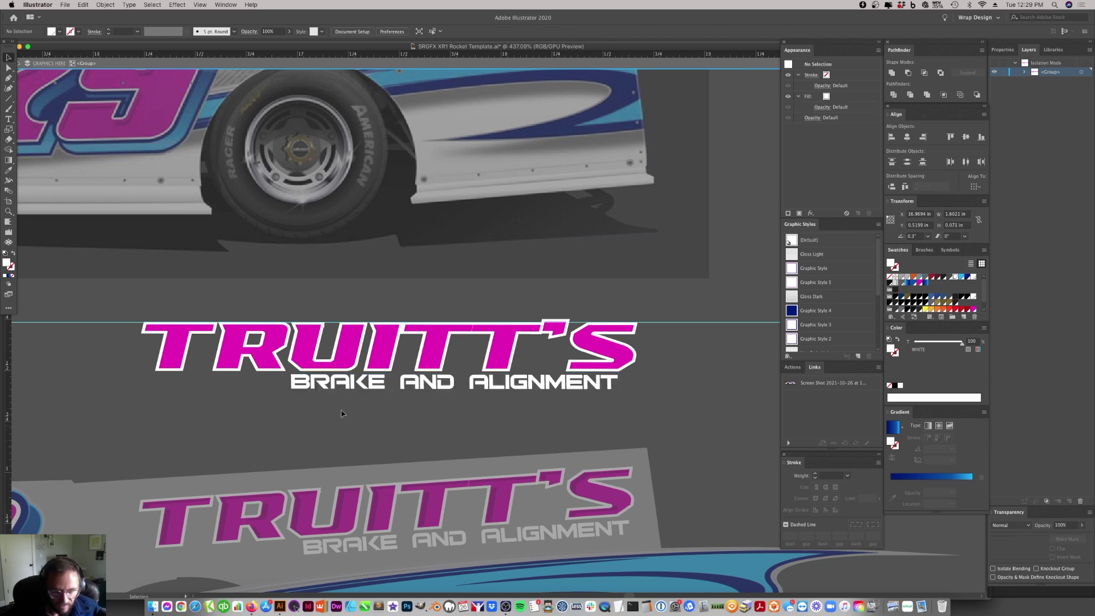
pyautogui.click(595, 377)
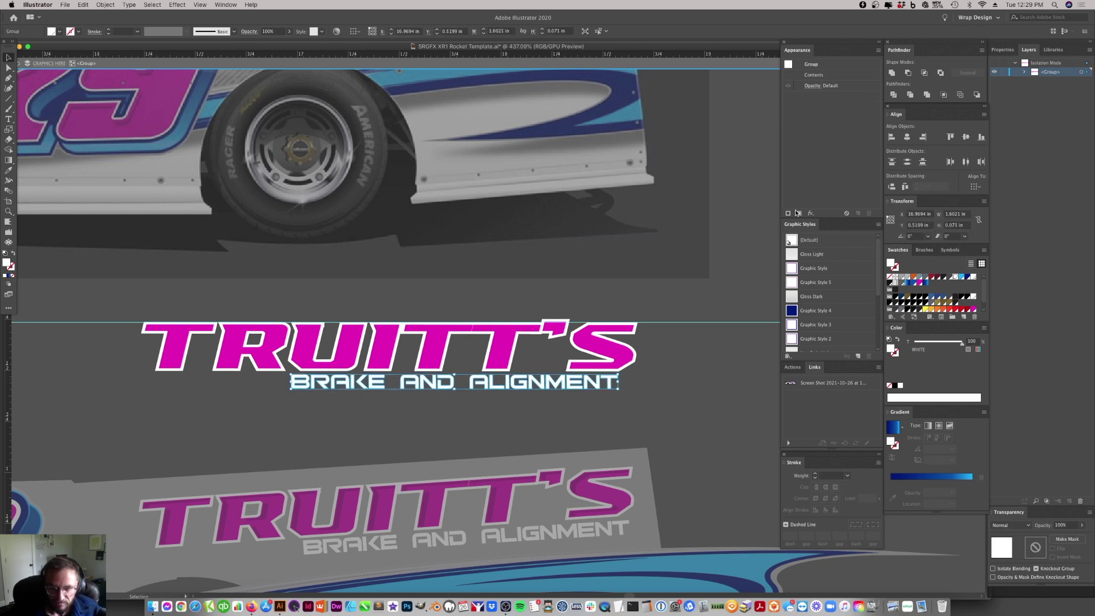
pyautogui.click(653, 420)
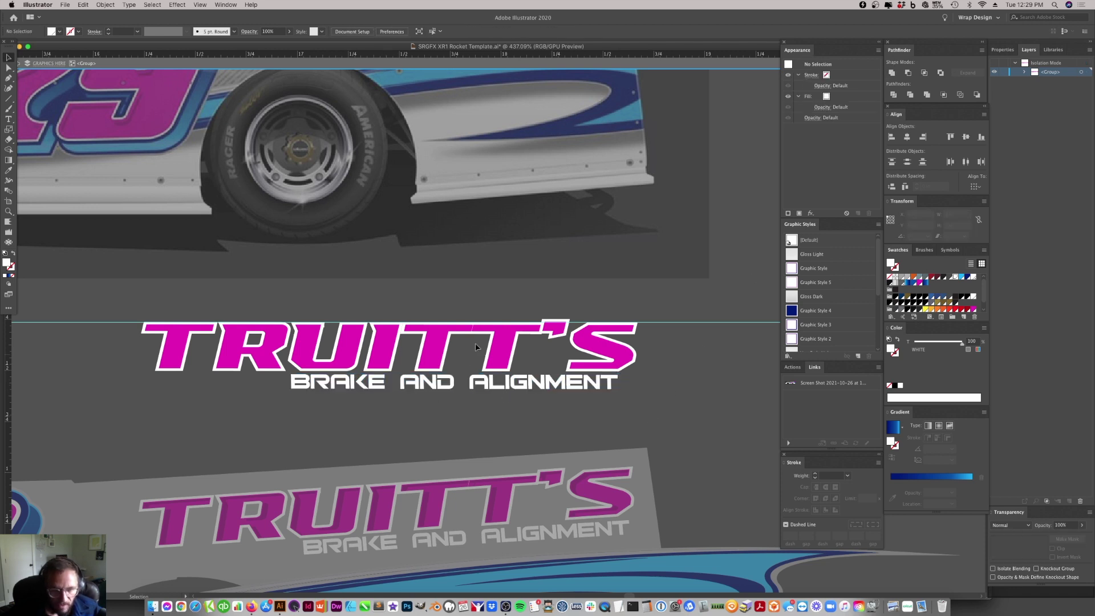
# - Select the white outline of the copied TRUITT'S lettering and compare the logo with the side panel and the car side view
pyautogui.click(489, 375)
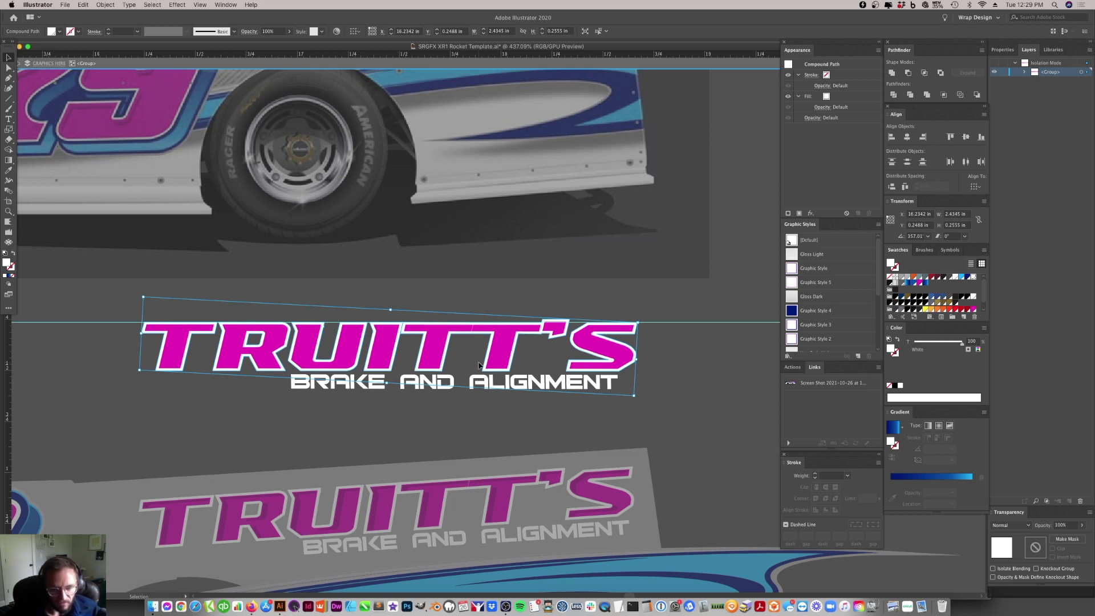
pyautogui.press('super+minus')
pyautogui.press('super+minus')
pyautogui.press('super+minus')
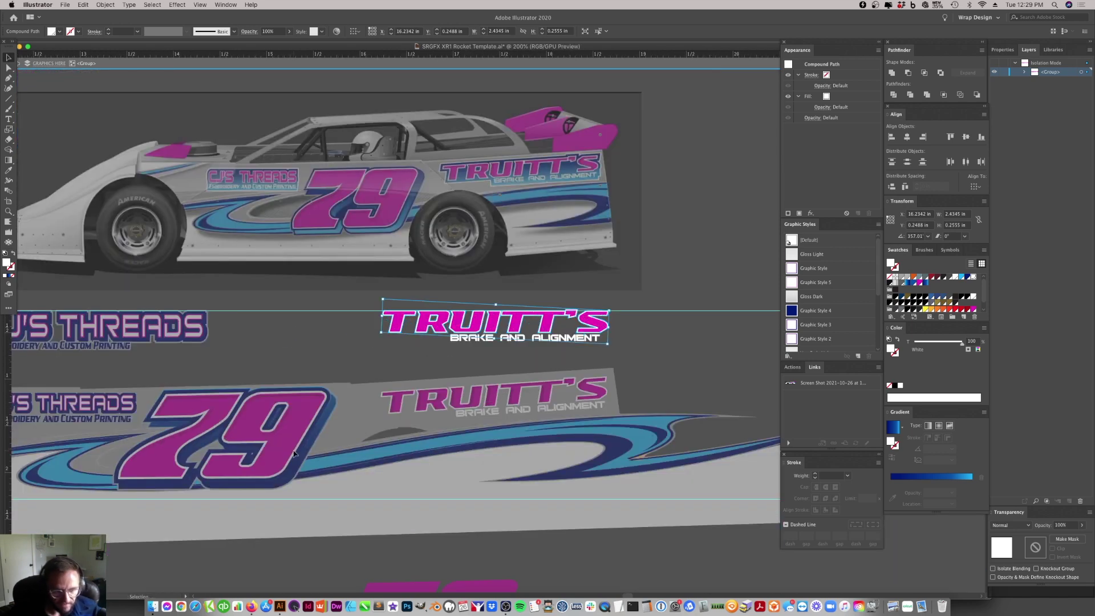
pyautogui.scroll(3, 488, 343)
pyautogui.press('a')
pyautogui.press('super+plus')
pyautogui.press('v')
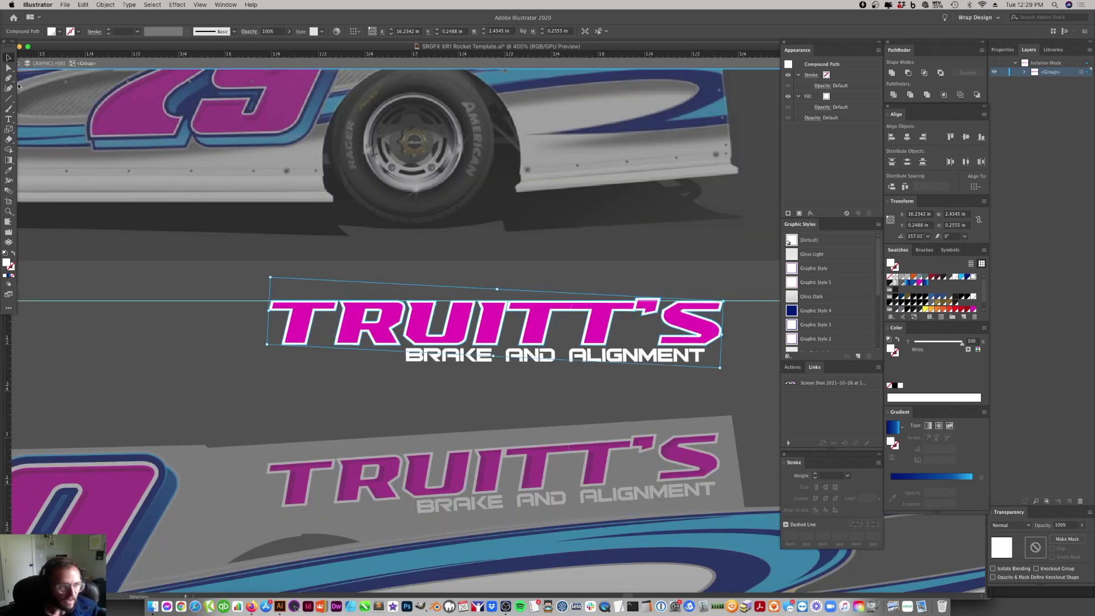
# - Move the white outline off the copied TRUITT'S lettering and delete it, keeping the pink letters and white tagline
pyautogui.click(278, 386)
pyautogui.moveTo(416, 340); pyautogui.dragTo(419, 257)
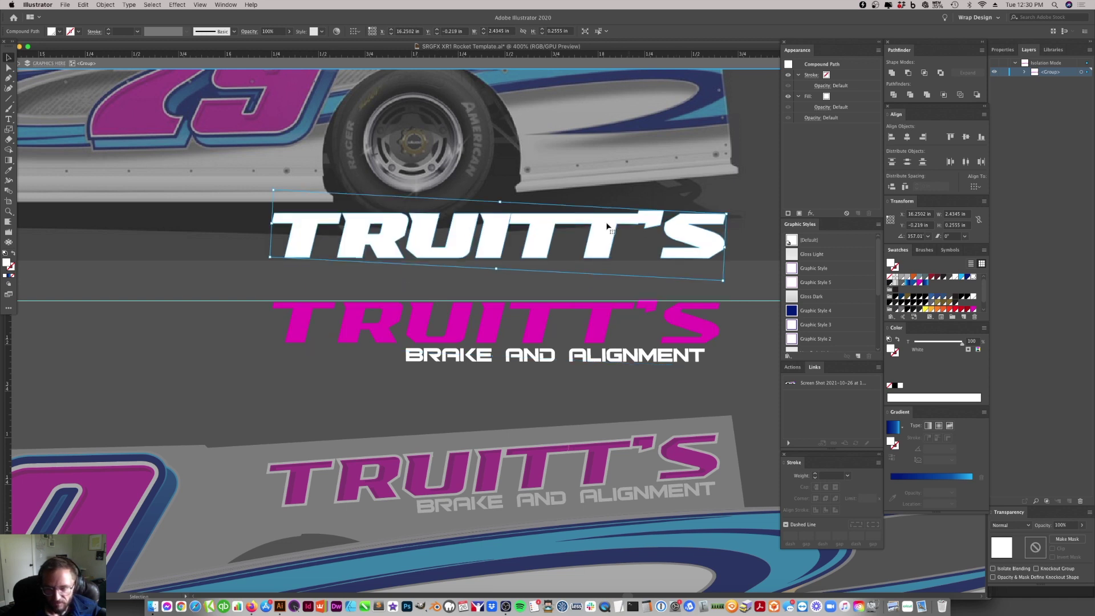
pyautogui.press('Delete')
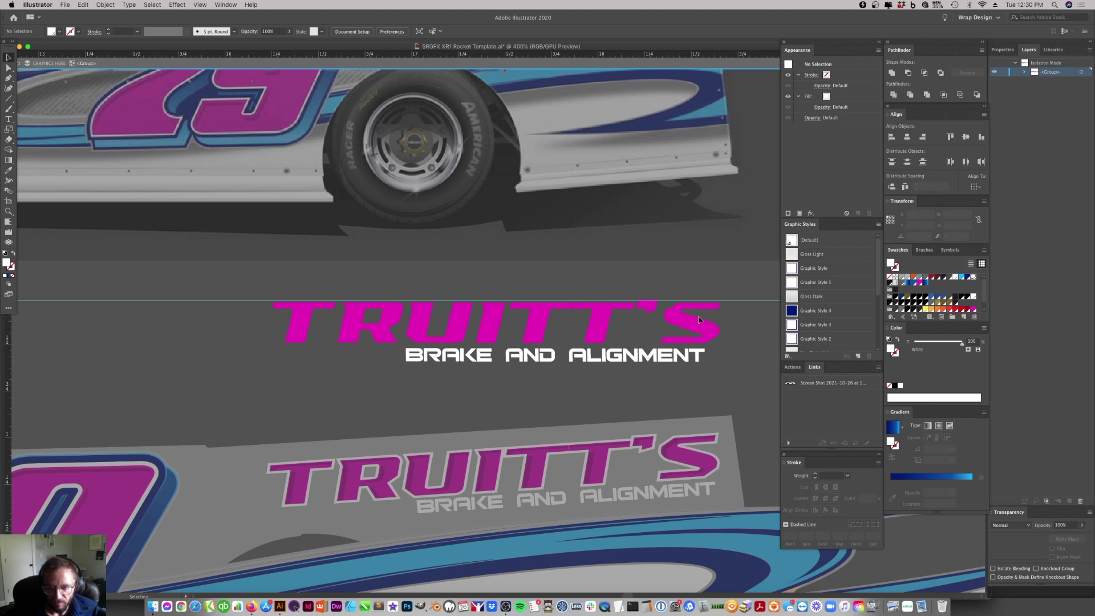
# - Break the pink TRUITT'S compound lettering into separate, ungrouped letter shapes
pyautogui.click(603, 322)
pyautogui.rightClick(591, 318)
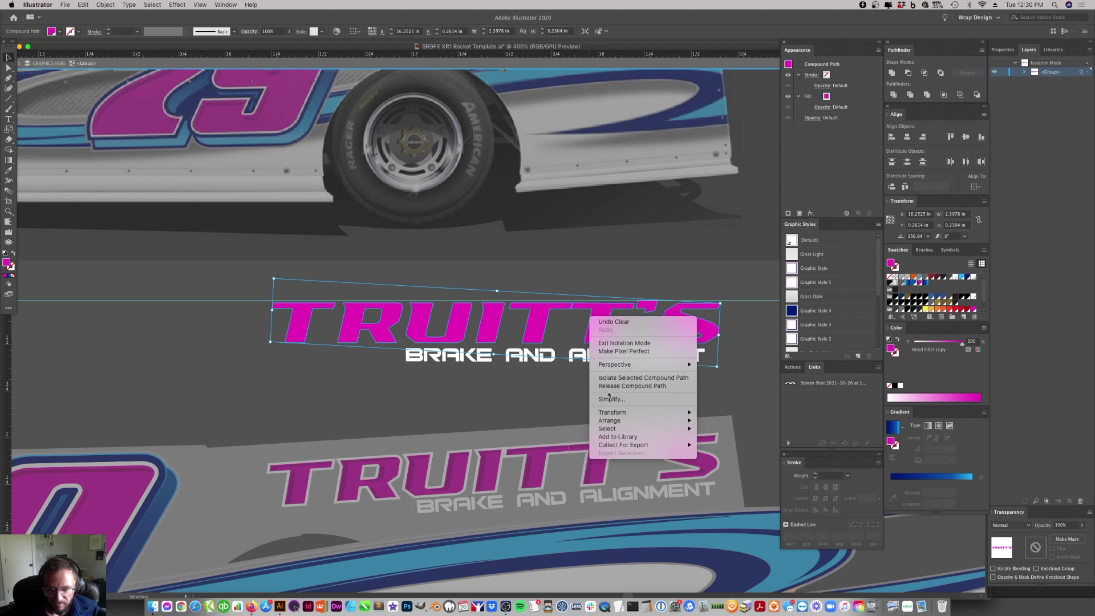
pyautogui.press('Escape')
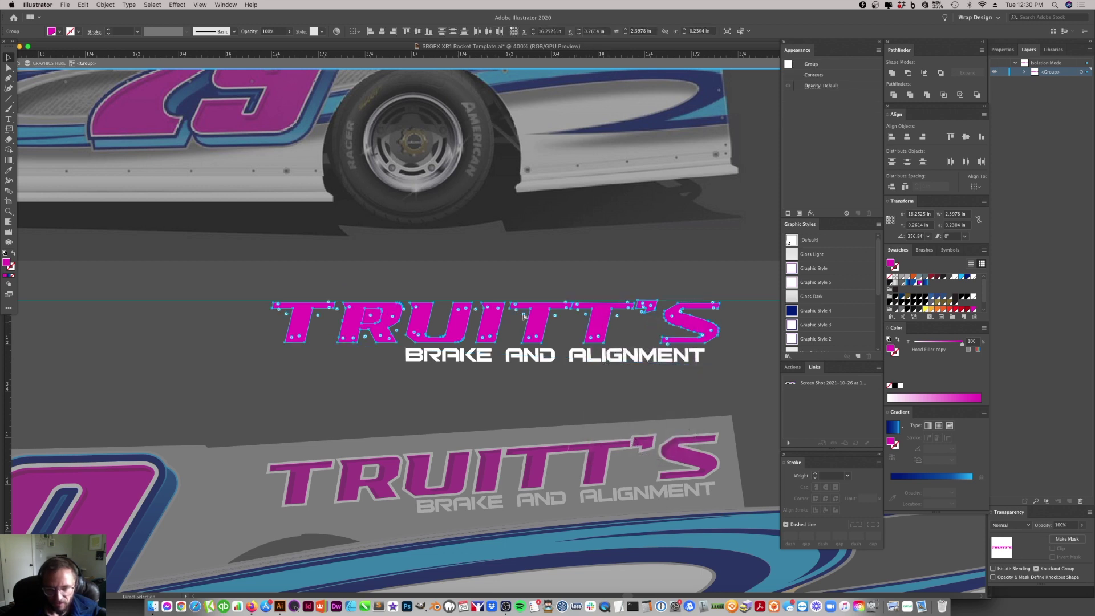
pyautogui.click(910, 94)
pyautogui.click(690, 254)
pyautogui.click(608, 321)
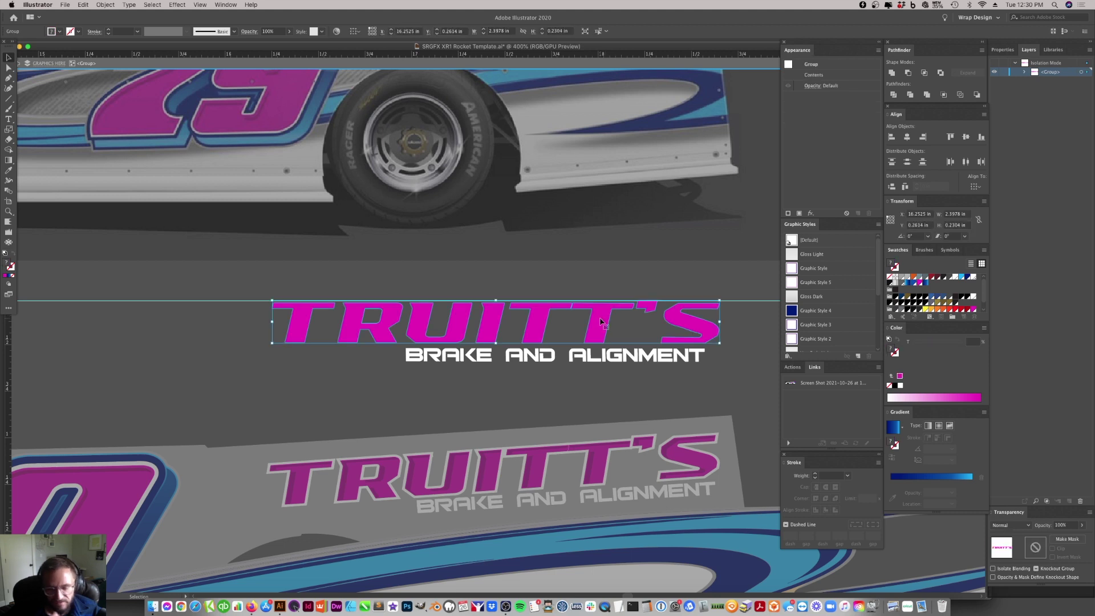
pyautogui.rightClick(601, 318)
pyautogui.click(633, 398)
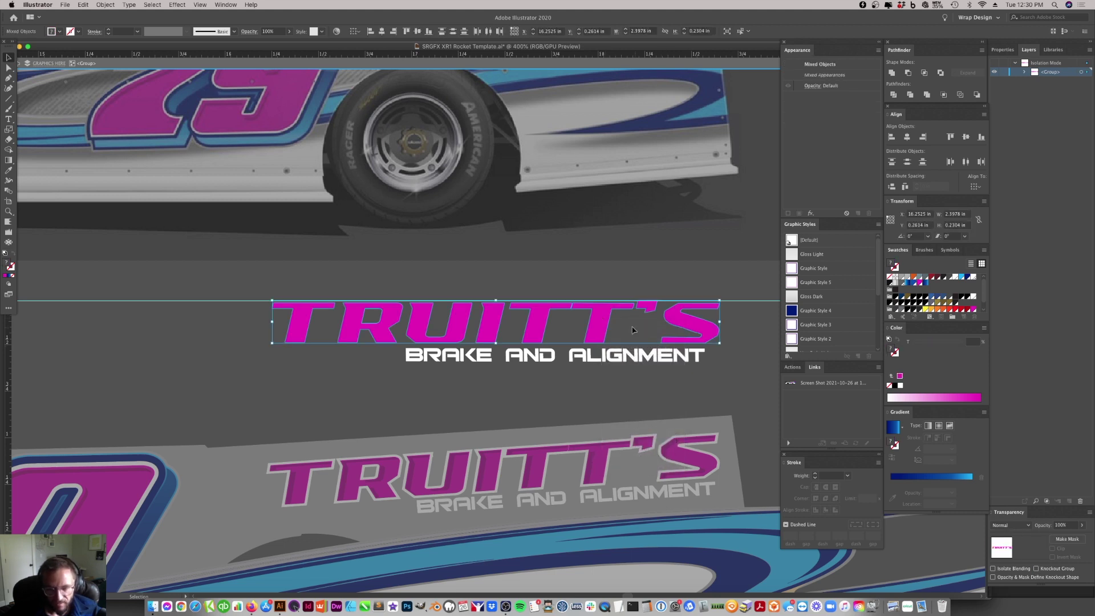
# - Select the last T, the apostrophe and the S together and nudge them slightly right to open the gap between the two Ts
pyautogui.click(648, 306)
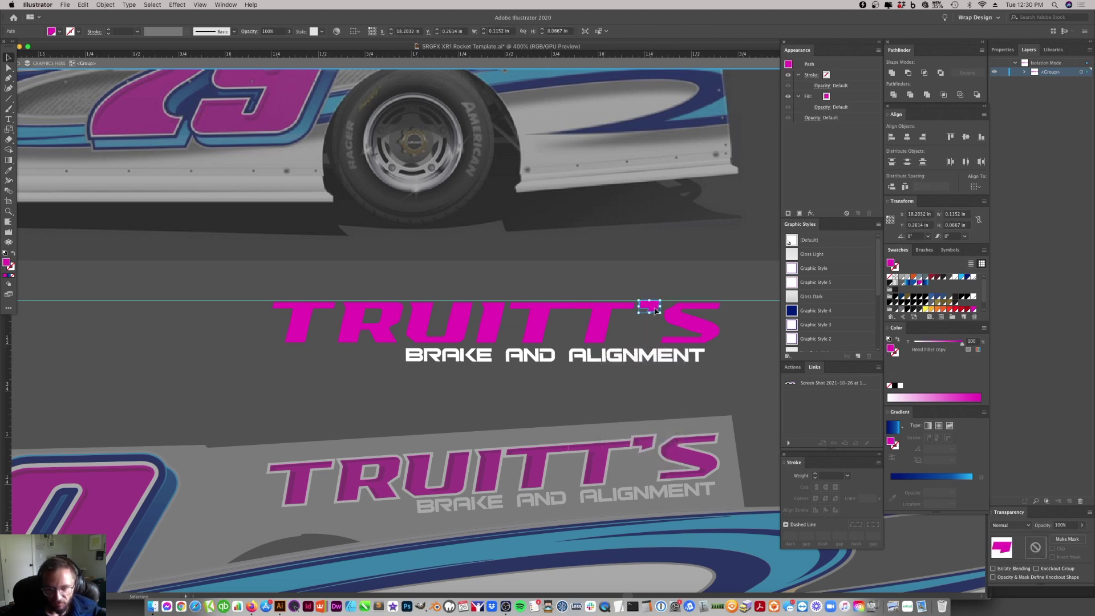
pyautogui.click(690, 325)
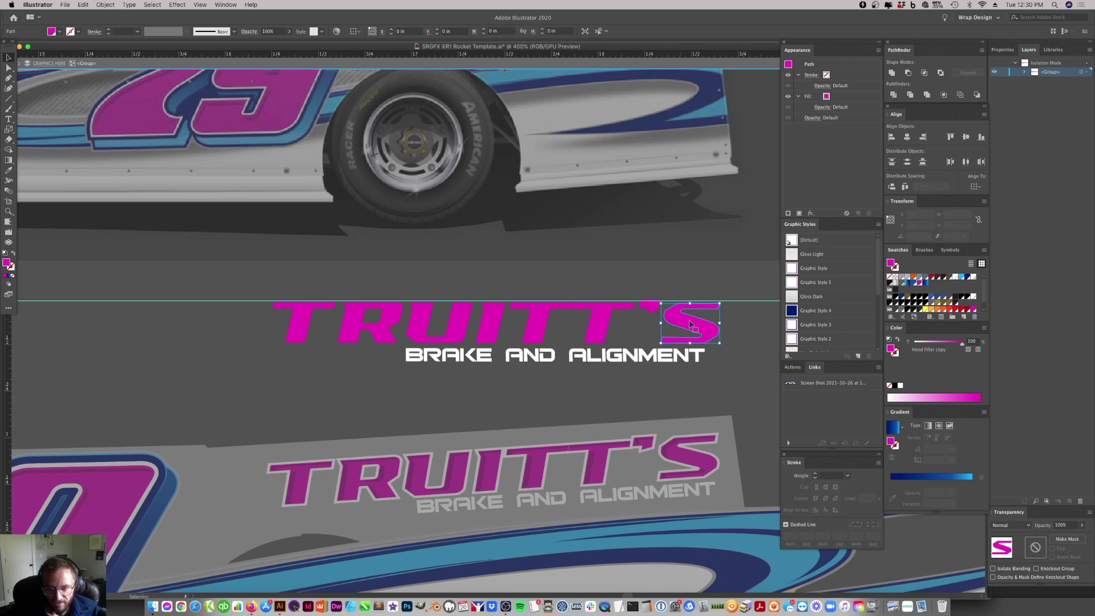
pyautogui.keyDown('shift'); pyautogui.click(602, 335); pyautogui.keyUp('shift')
pyautogui.keyDown('shift'); pyautogui.click(656, 305); pyautogui.keyUp('shift')
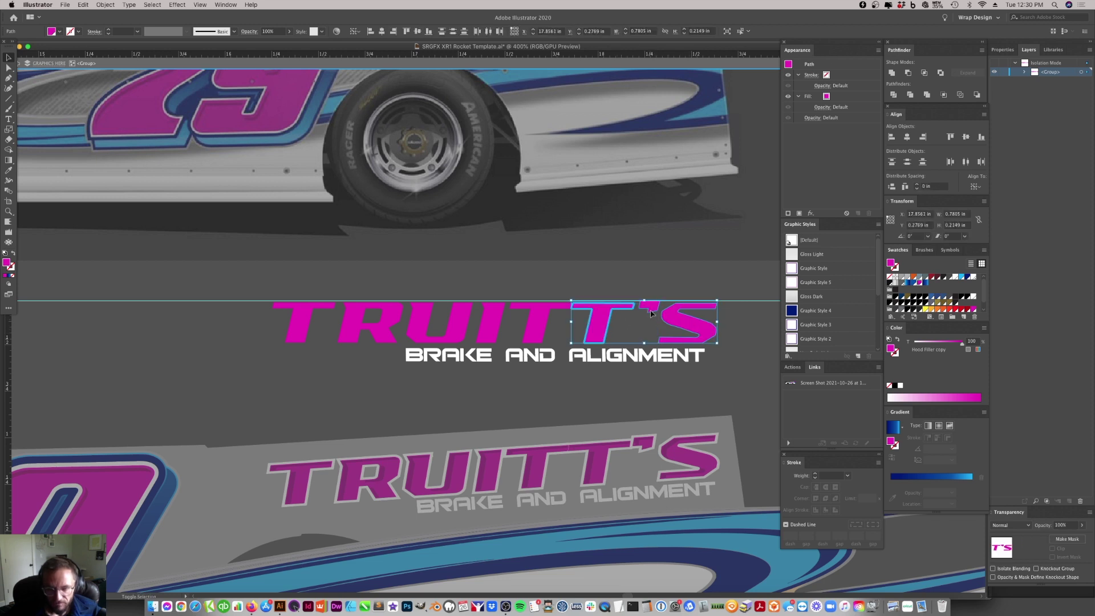
pyautogui.press('Right')
pyautogui.press('Right')
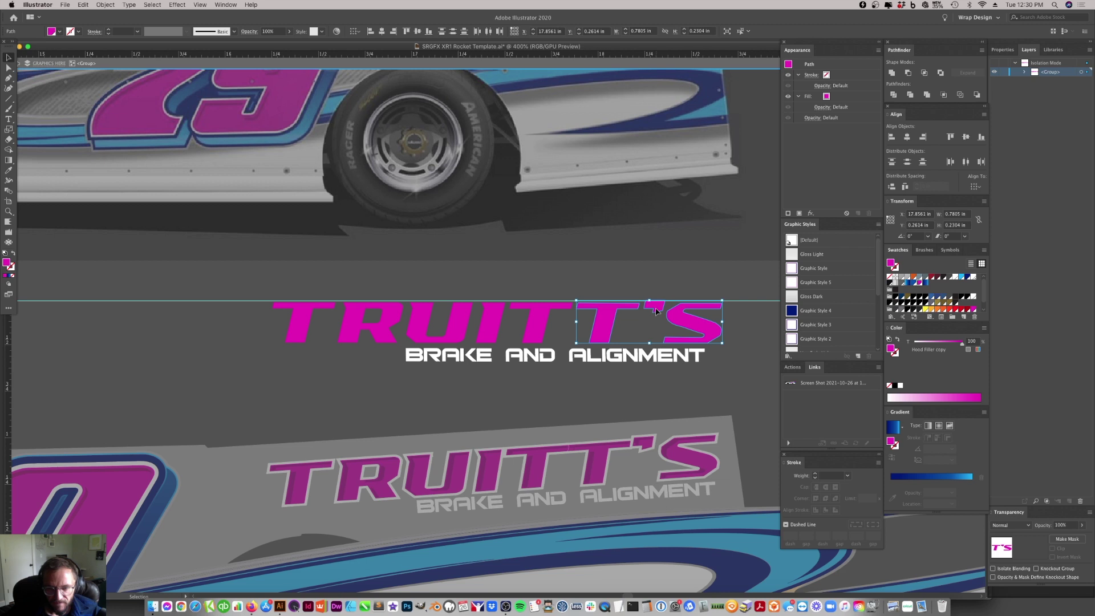
pyautogui.click(637, 276)
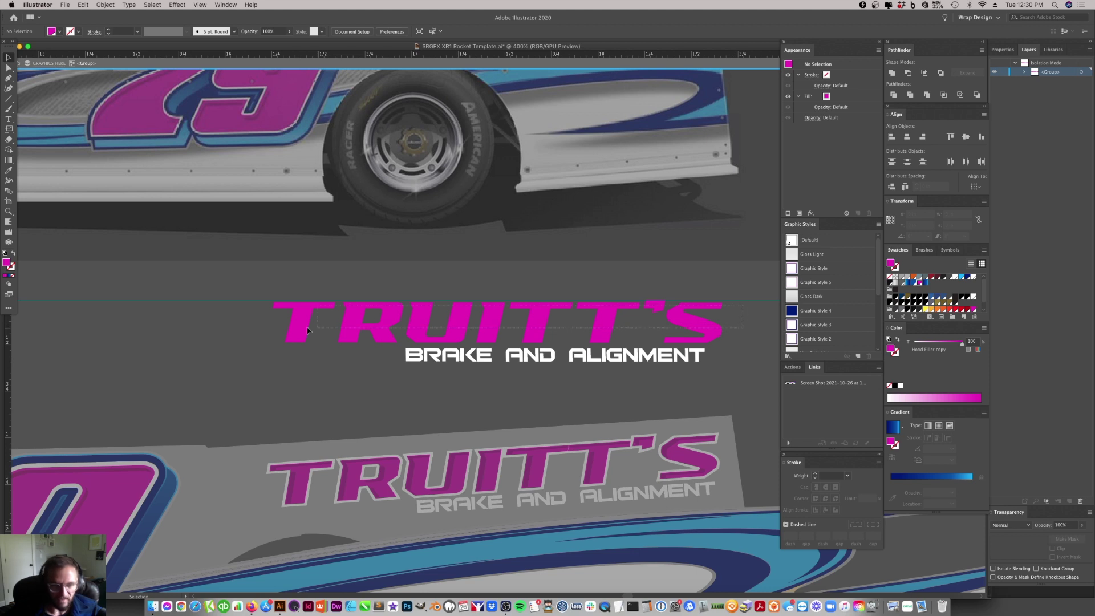
pyautogui.click(285, 331)
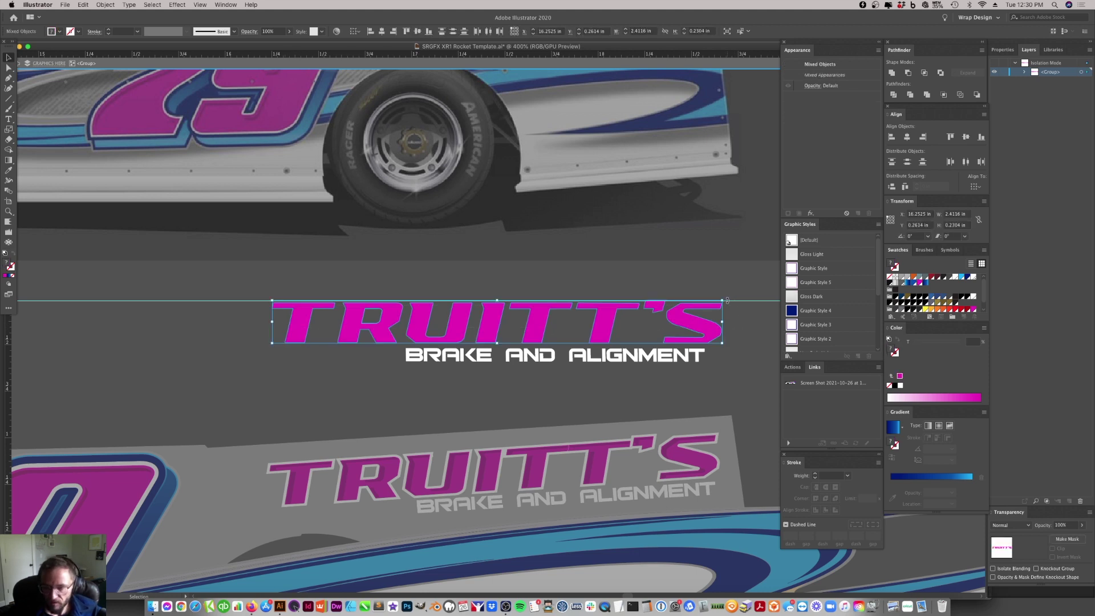
pyautogui.click(680, 351)
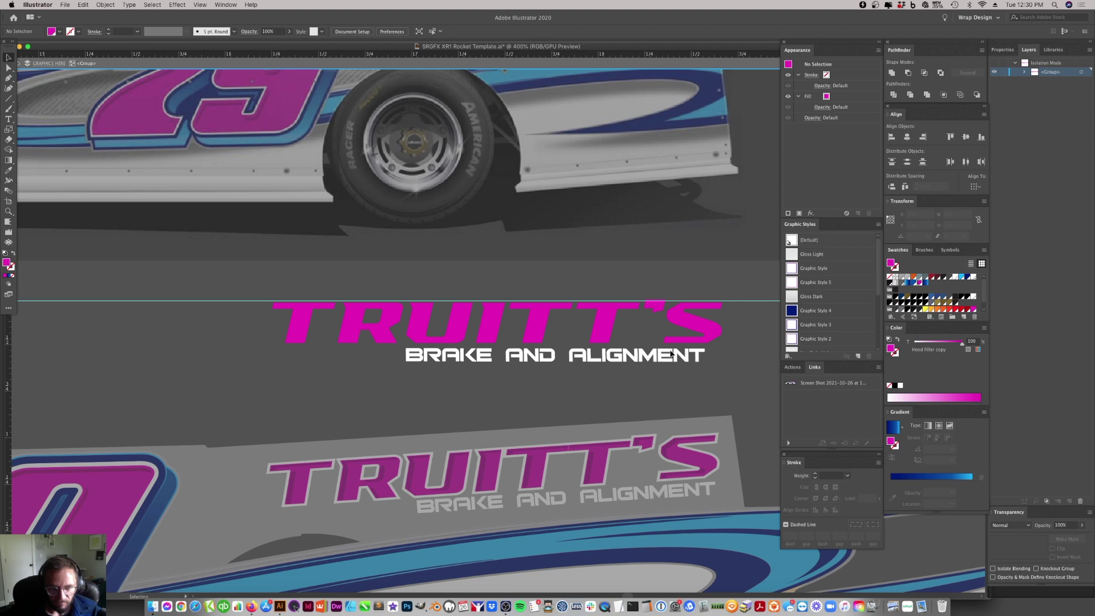
pyautogui.click(690, 330)
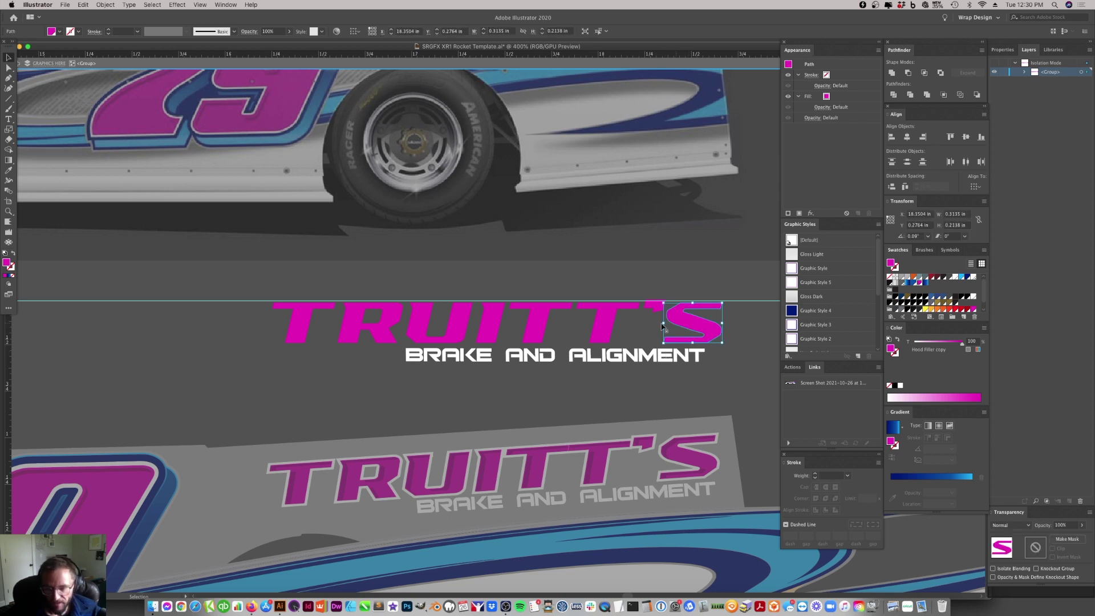
pyautogui.click(621, 328)
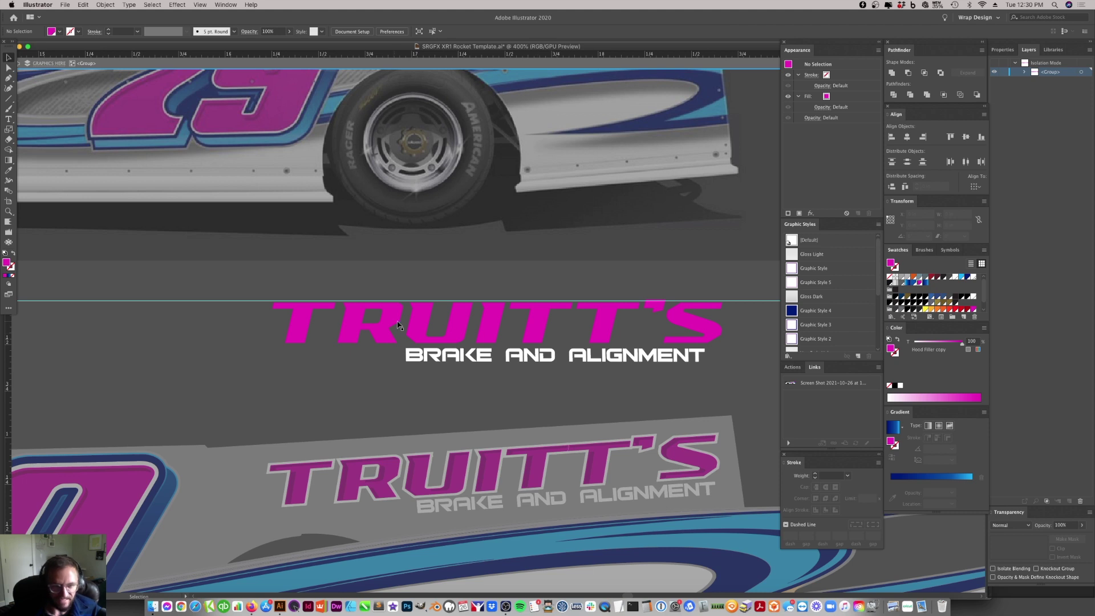
# - Draw a thin pink spacer rectangle about 0.02 in wide and 0.13 in high over the gap between the two Ts
pyautogui.click(8, 215)
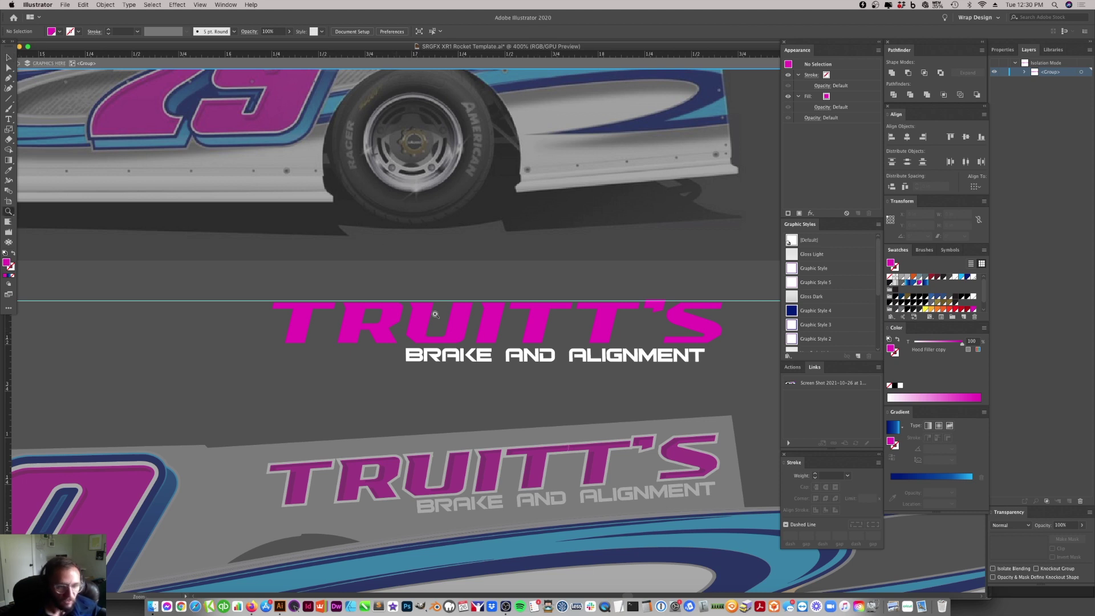
pyautogui.click(493, 319)
pyautogui.hscroll(2, 531, 331)
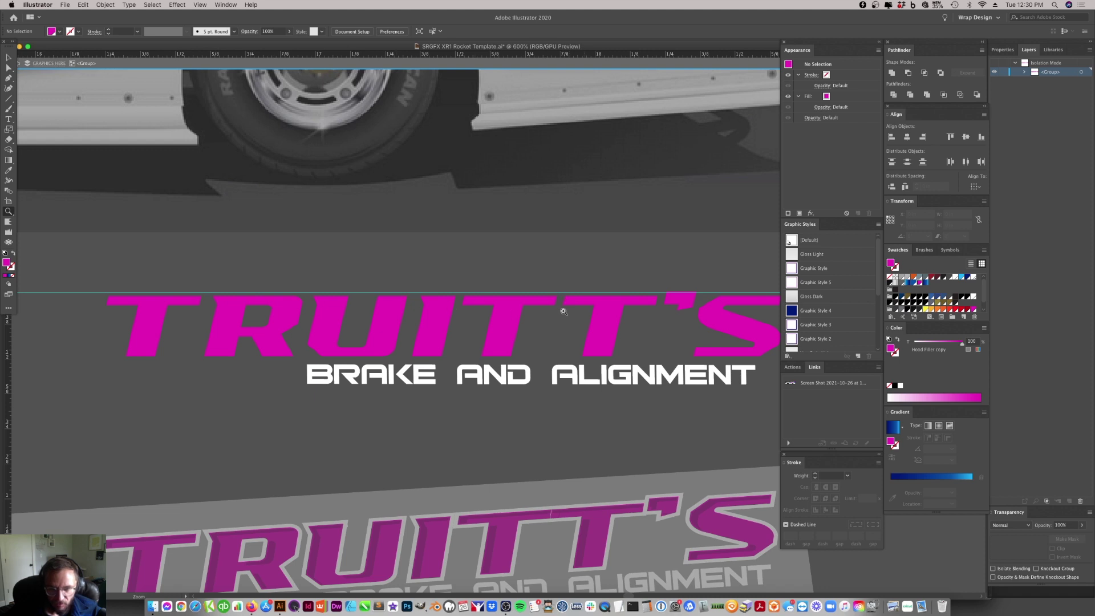
pyautogui.moveTo(8, 98); pyautogui.dragTo(51, 100)
pyautogui.moveTo(559, 281); pyautogui.dragTo(567, 316)
# - Slant the spacer rectangle by shifting its lower corners left, and adjust its upper corner to match the angle of the letter edges
pyautogui.press('z')
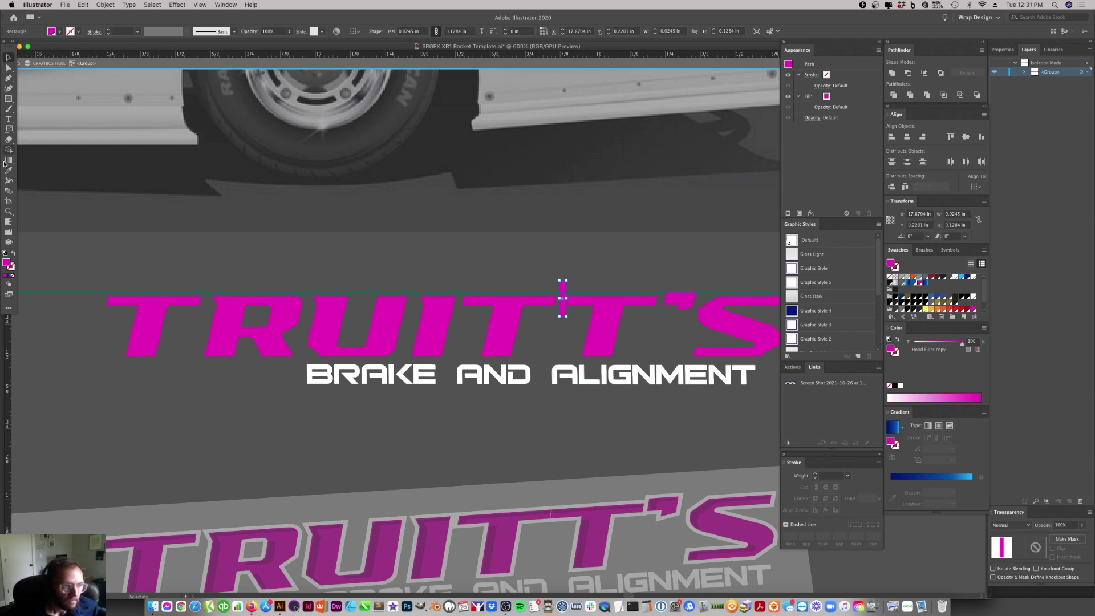
pyautogui.moveTo(568, 353); pyautogui.dragTo(402, 374)
pyautogui.press('a')
pyautogui.click(407, 364)
pyautogui.click(418, 363)
pyautogui.moveTo(419, 364); pyautogui.dragTo(404, 363)
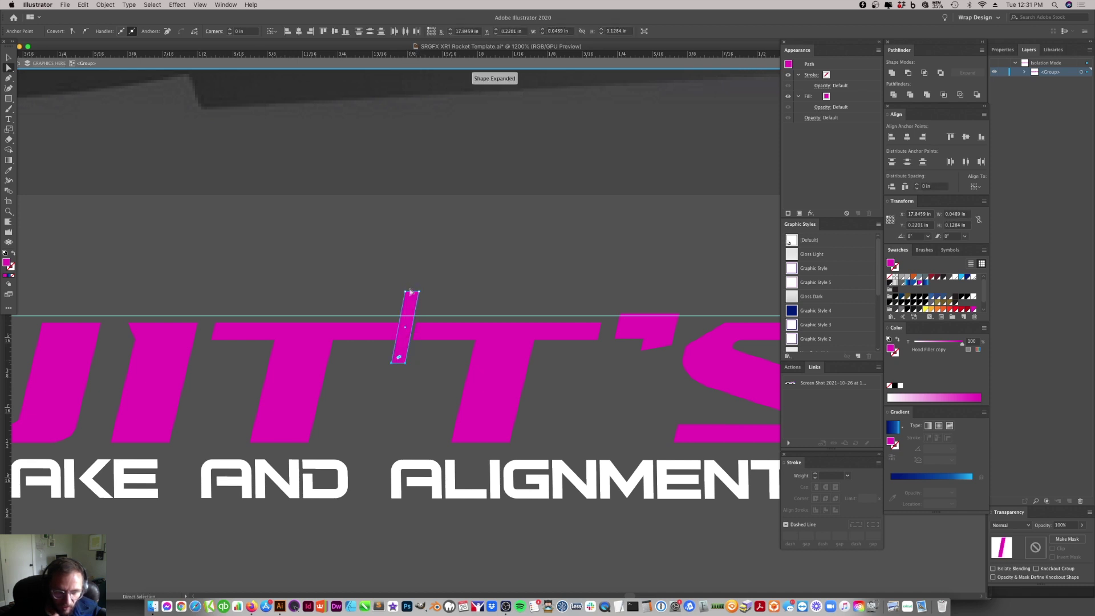
pyautogui.click(419, 292)
pyautogui.moveTo(420, 294); pyautogui.dragTo(424, 296)
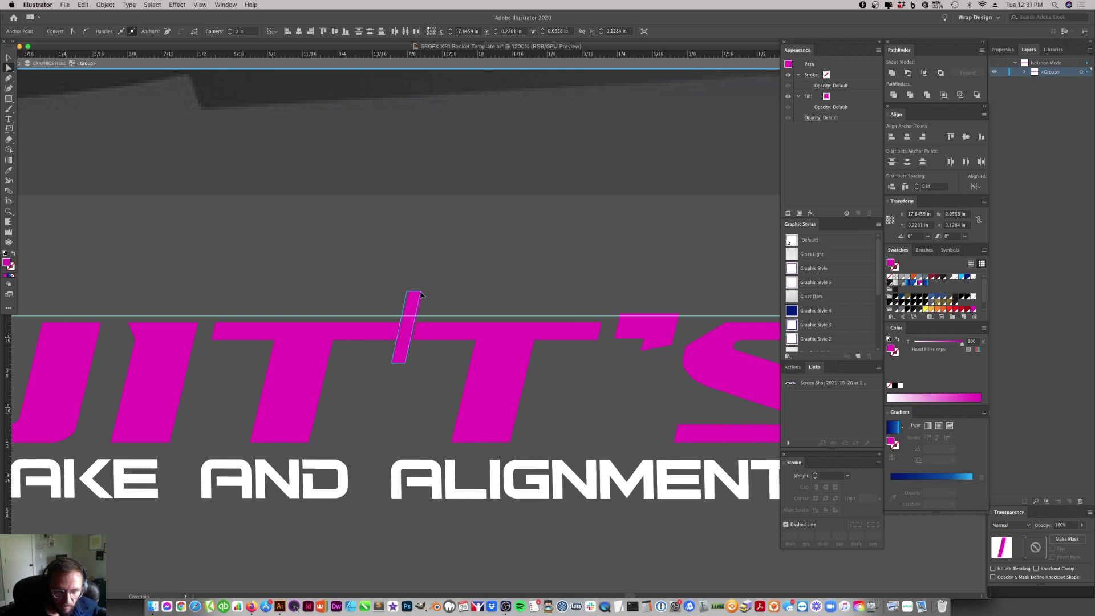
# - Refine the slanted spacer's corner points so it fills the gap between the two Ts, about 0.06 in wide and 0.14 in high overall
pyautogui.click(427, 372)
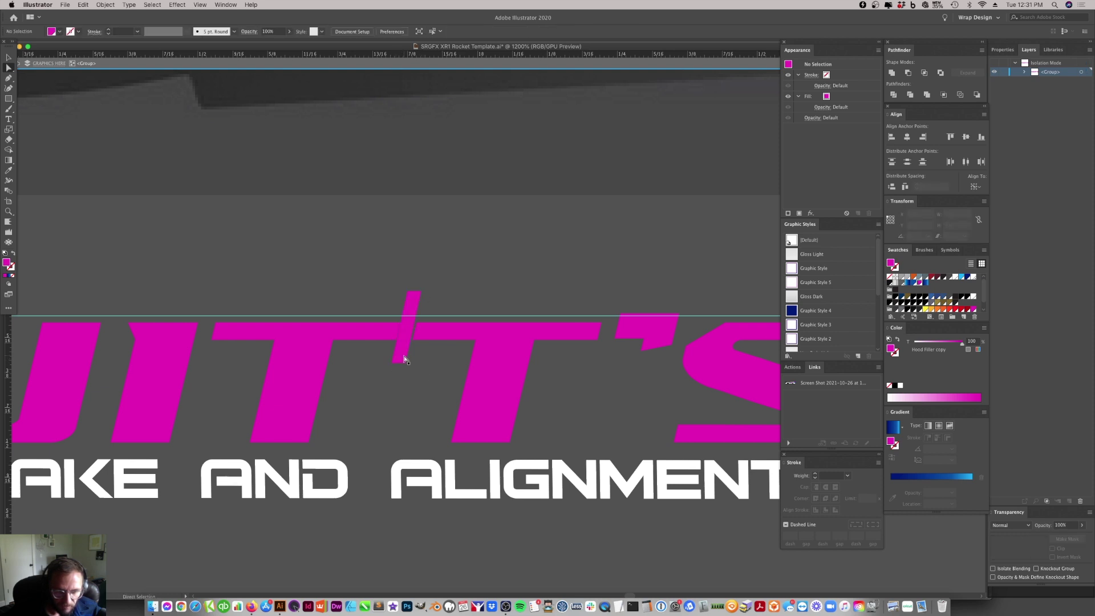
pyautogui.click(401, 358)
pyautogui.click(407, 289)
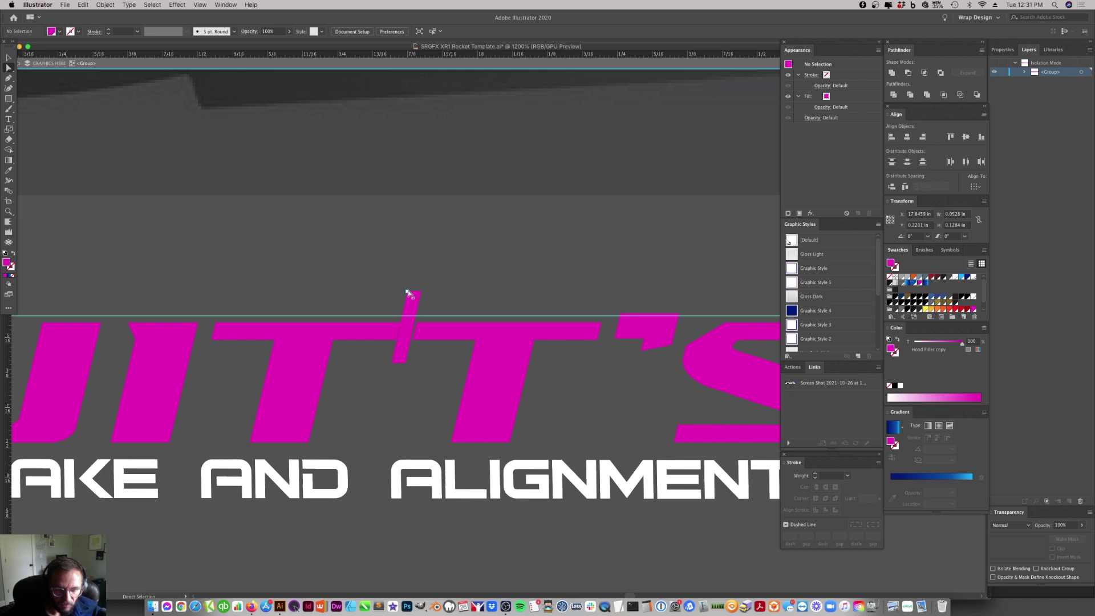
pyautogui.click(421, 292)
pyautogui.click(422, 294)
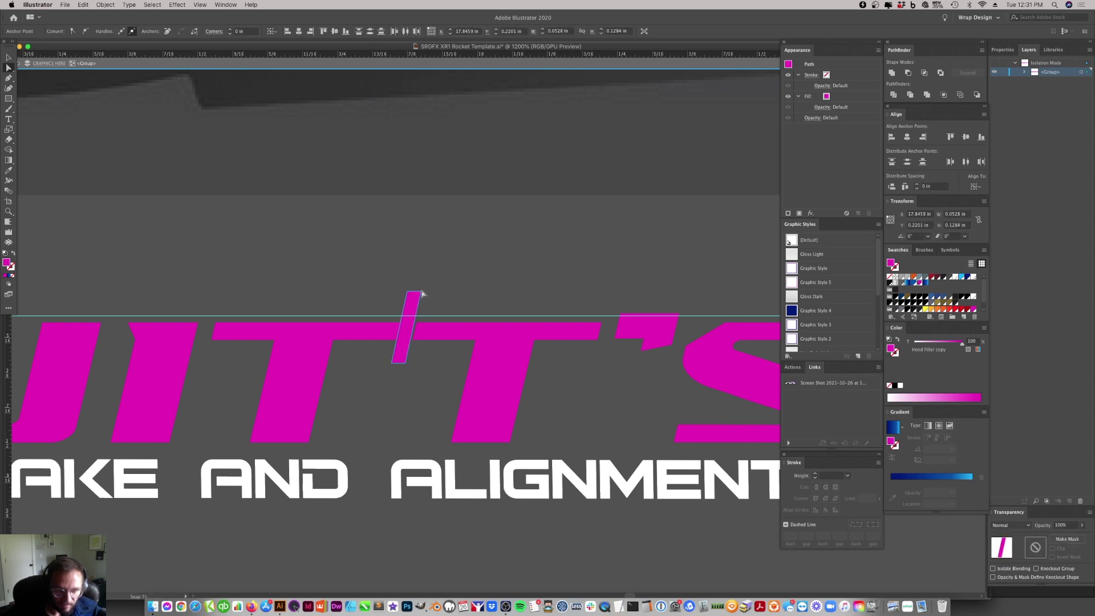
pyautogui.moveTo(422, 291); pyautogui.dragTo(422, 289)
pyautogui.click(403, 359)
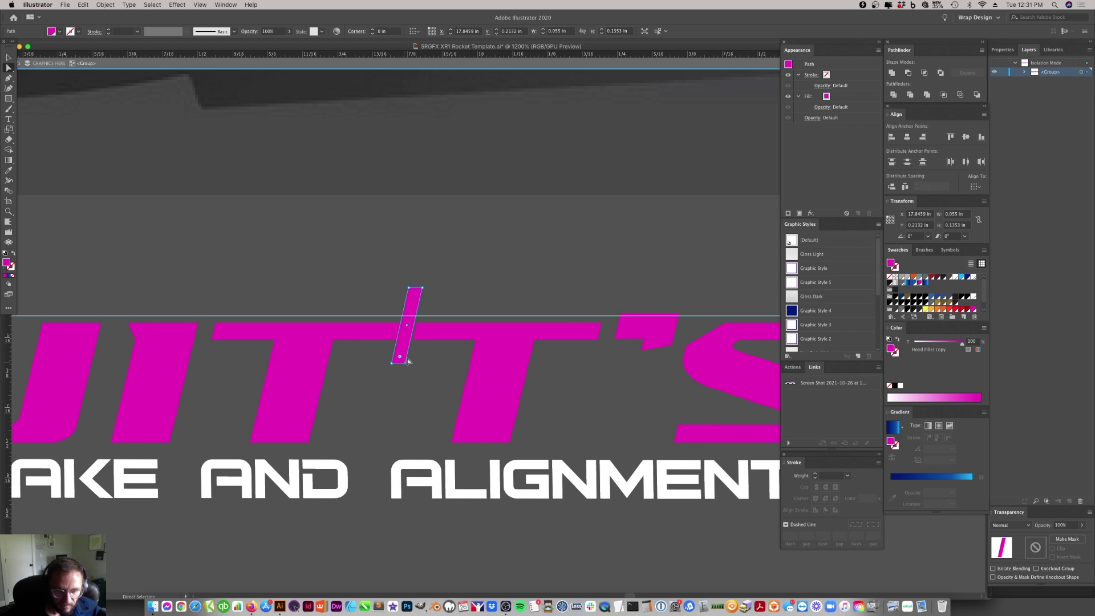
pyautogui.click(423, 288)
pyautogui.click(420, 293)
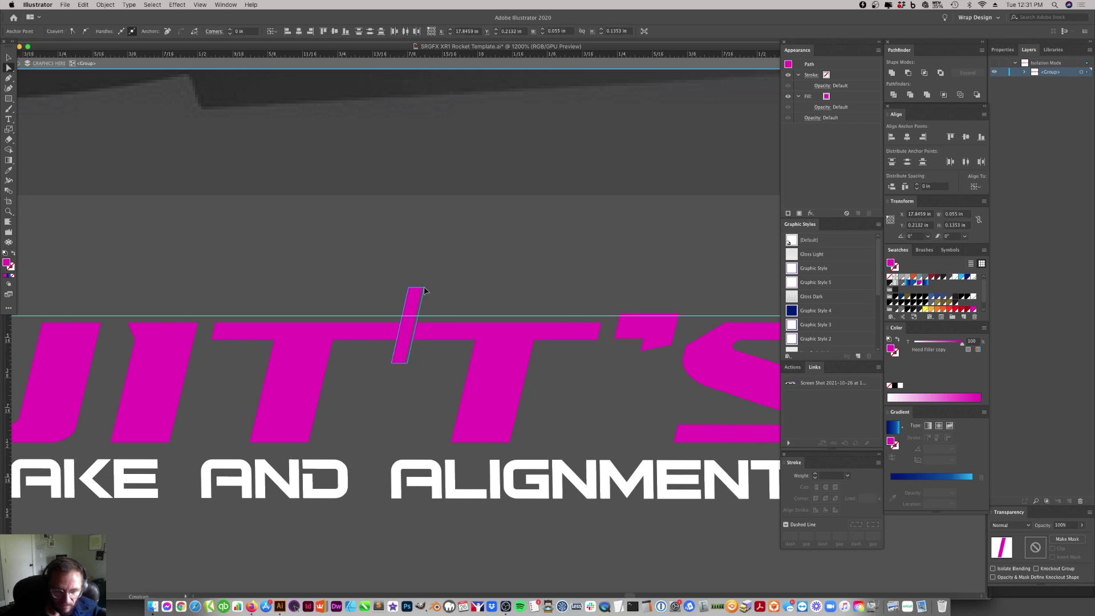
pyautogui.click(393, 362)
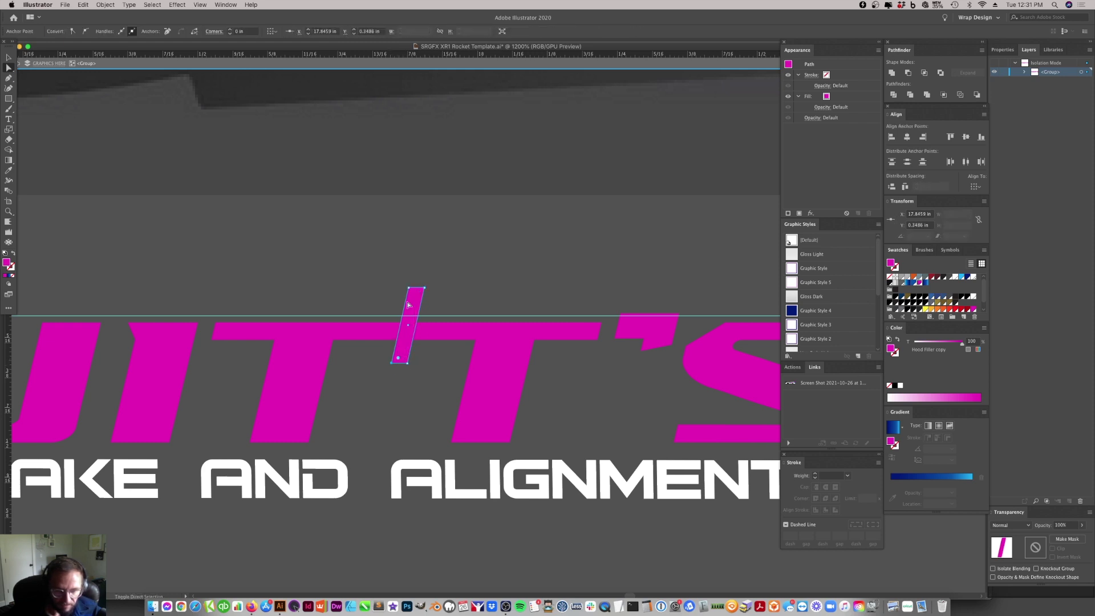
pyautogui.keyDown('shift'); pyautogui.click(409, 289); pyautogui.keyUp('shift')
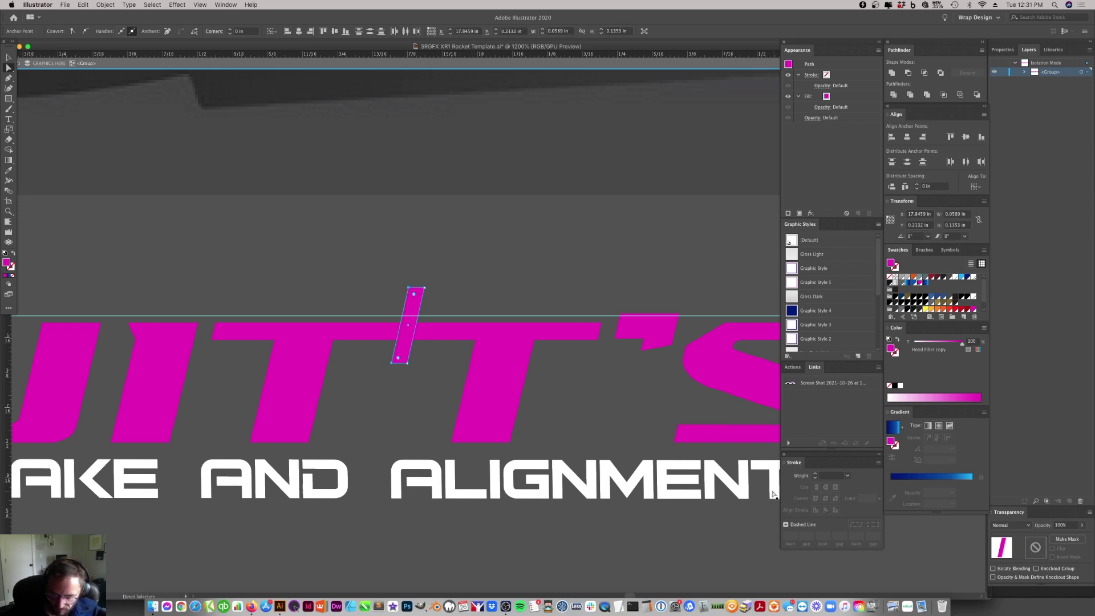
# - Copy the slanted spacer into the gap between the I and the first T and line it up with the I's edge
pyautogui.press('v')
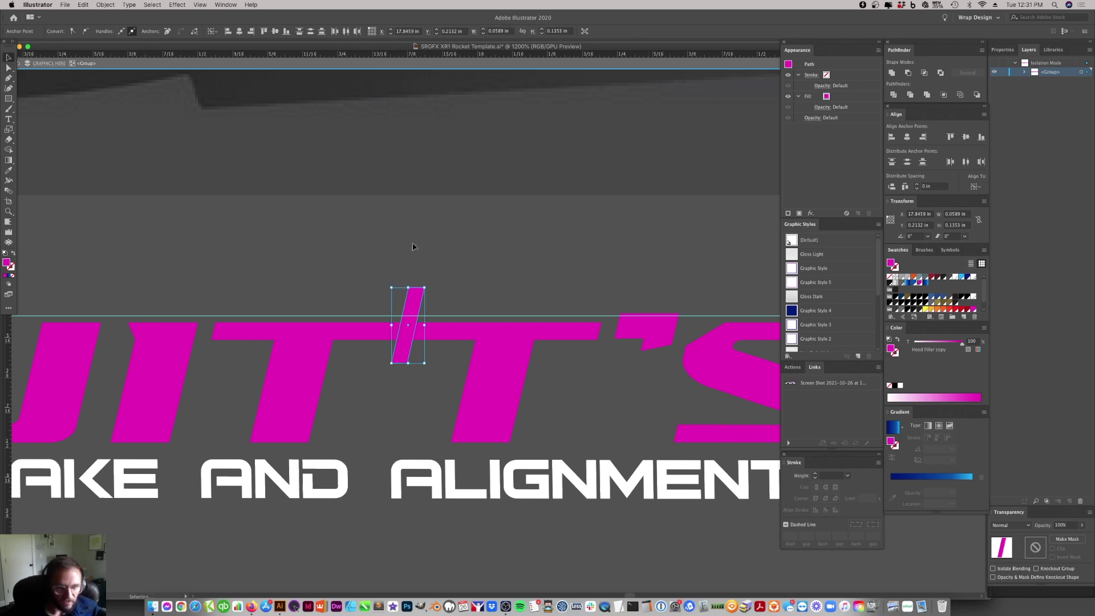
pyautogui.click(405, 371)
pyautogui.click(403, 358)
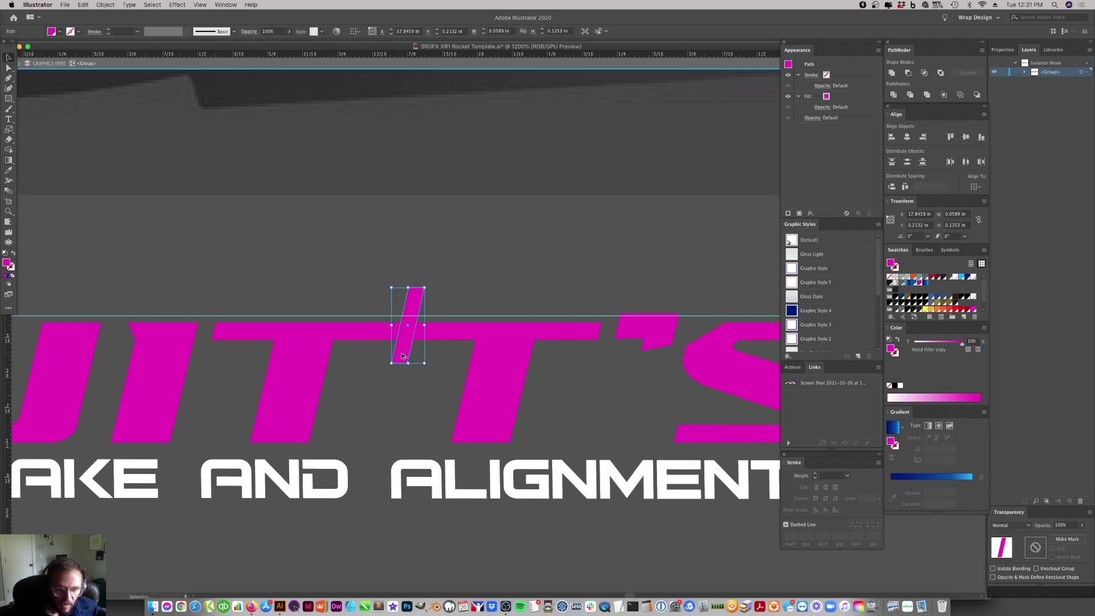
pyautogui.moveTo(403, 358); pyautogui.dragTo(203, 350)
pyautogui.click(168, 369)
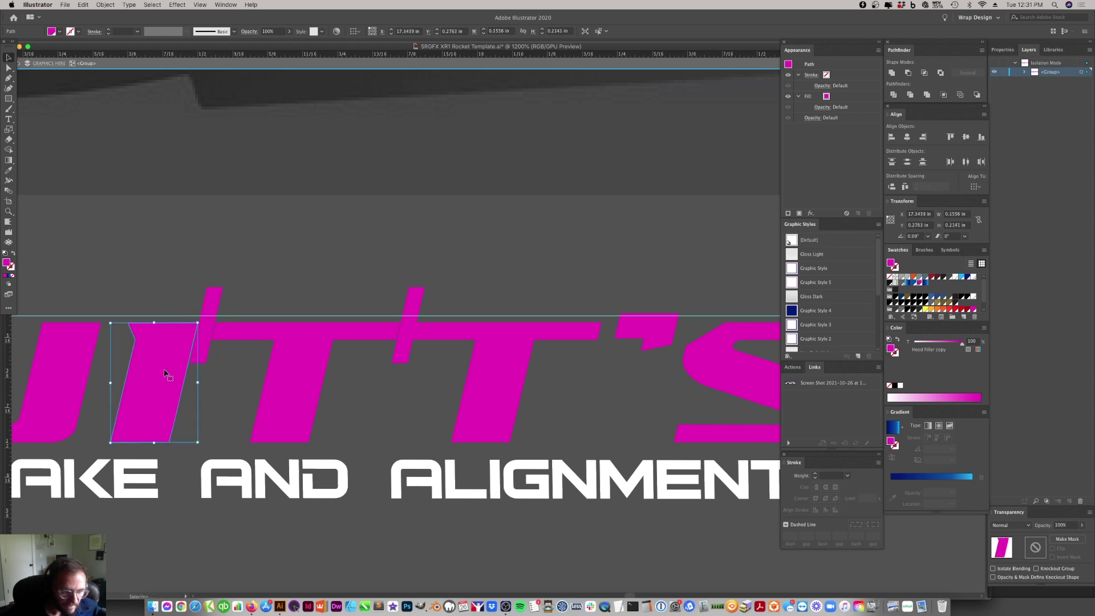
pyautogui.click(206, 346)
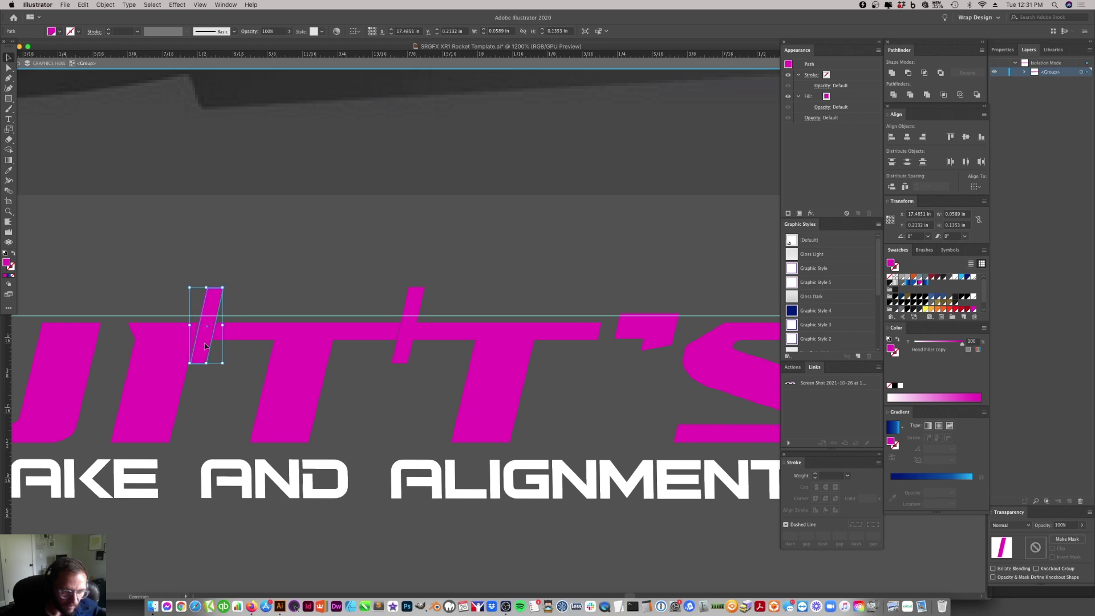
pyautogui.click(164, 380)
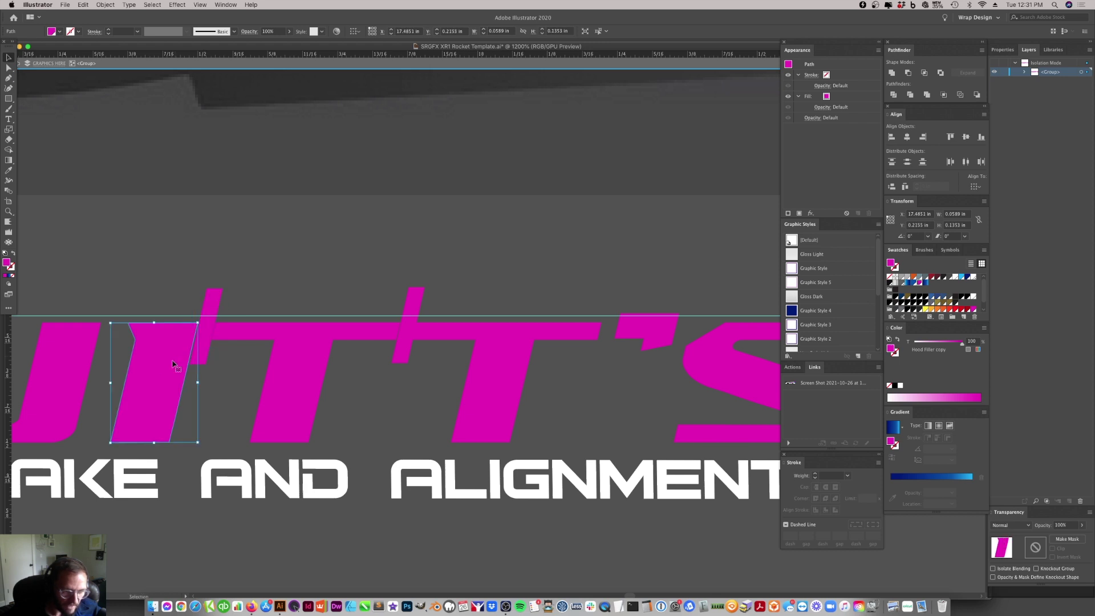
# - Place the spacer copy against the I's left edge, slide the U right to meet it, and move the spacer above the lettering
pyautogui.hscroll(-5, 165, 380)
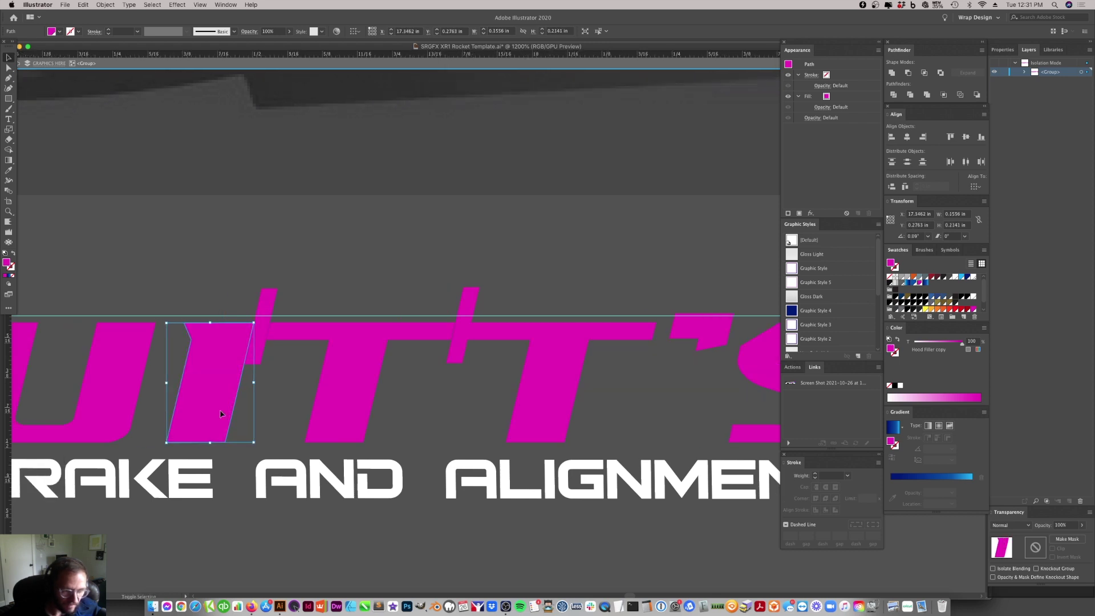
pyautogui.click(413, 428)
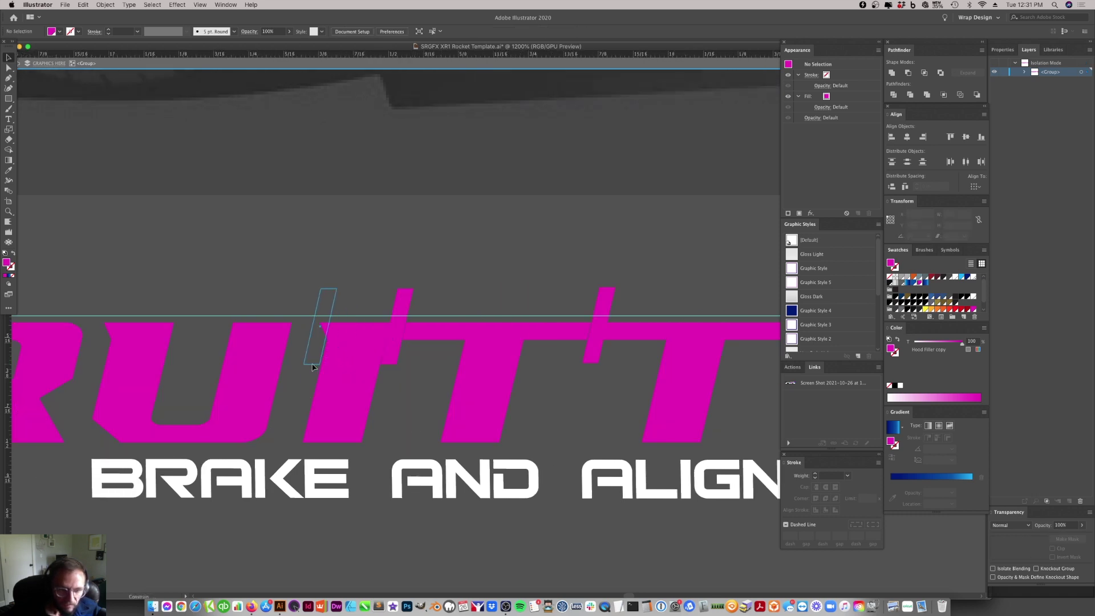
pyautogui.click(317, 368)
pyautogui.moveTo(250, 378); pyautogui.dragTo(273, 382)
pyautogui.click(324, 331)
pyautogui.moveTo(324, 331); pyautogui.dragTo(359, 326)
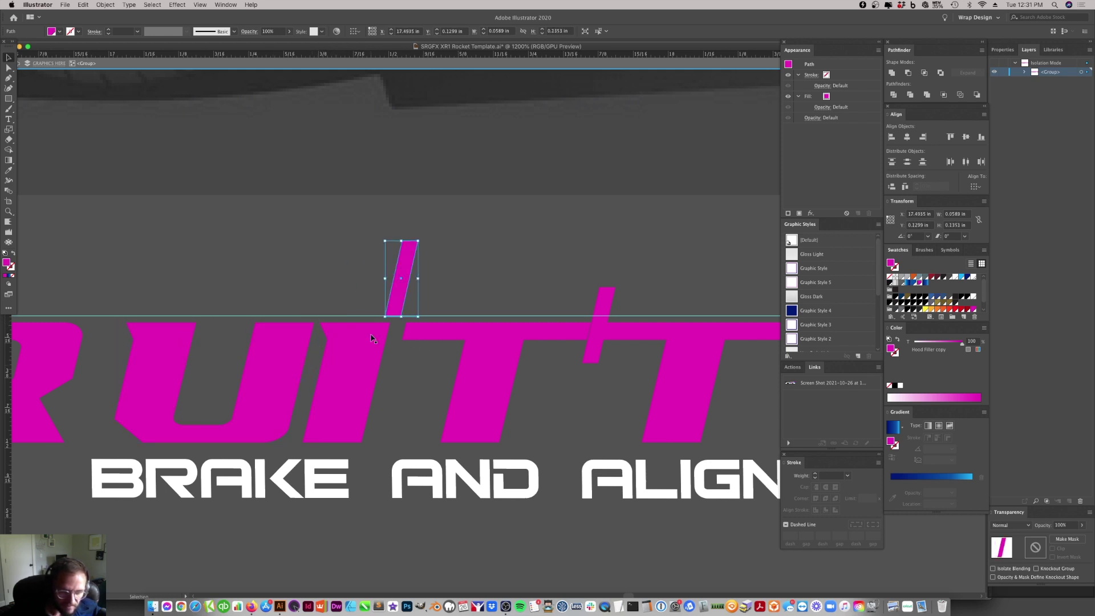
# - Check the gap between the I and the first T with the spacer, and nudge the U slightly left
pyautogui.moveTo(403, 289); pyautogui.dragTo(396, 337)
pyautogui.moveTo(395, 337); pyautogui.dragTo(341, 272)
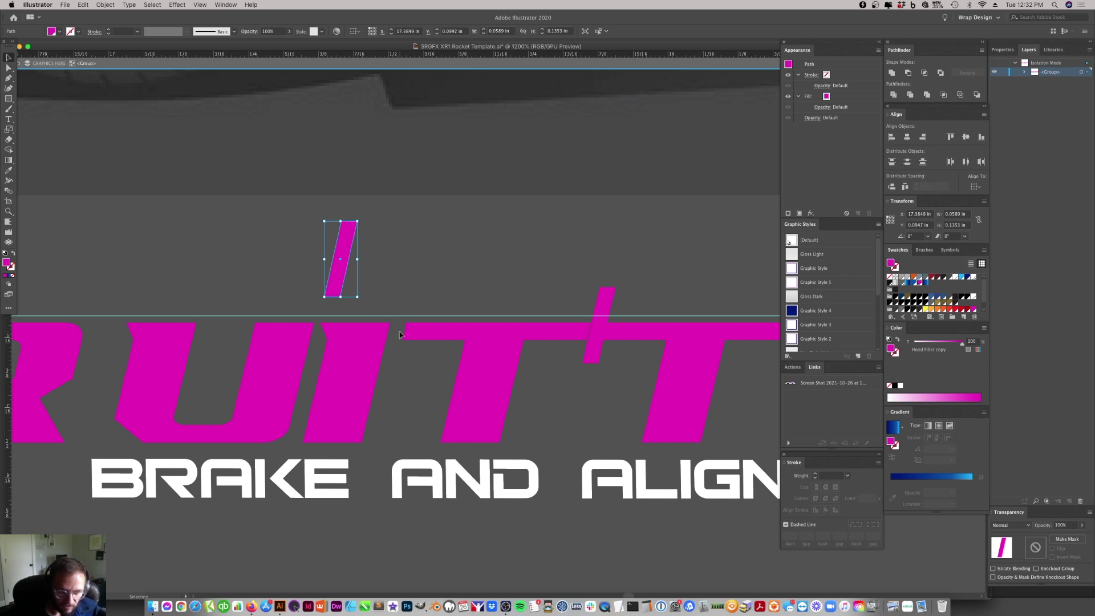
pyautogui.click(268, 388)
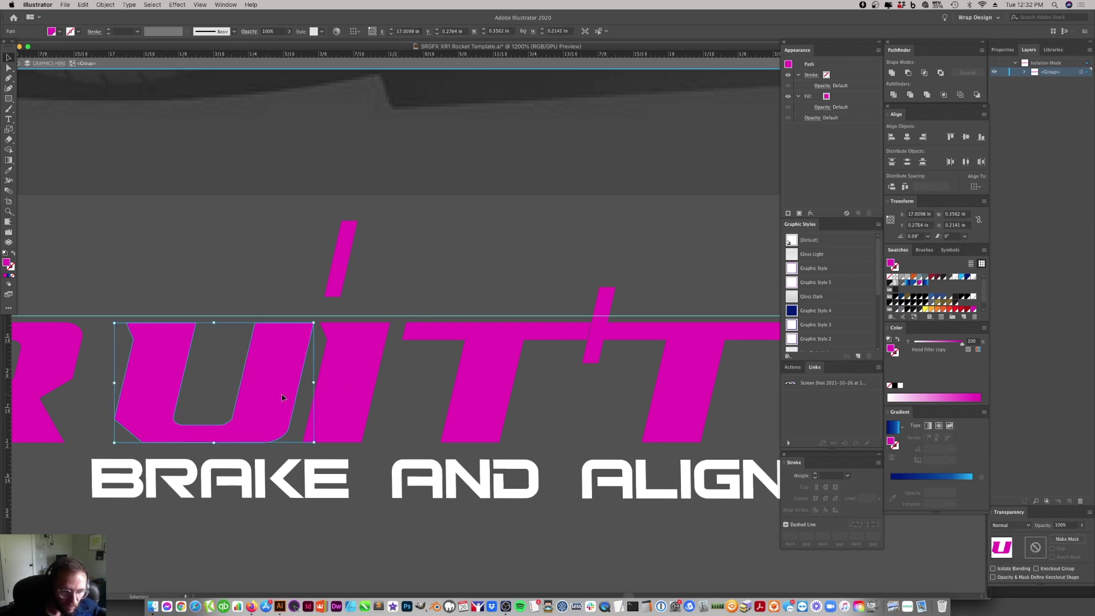
pyautogui.press('Left')
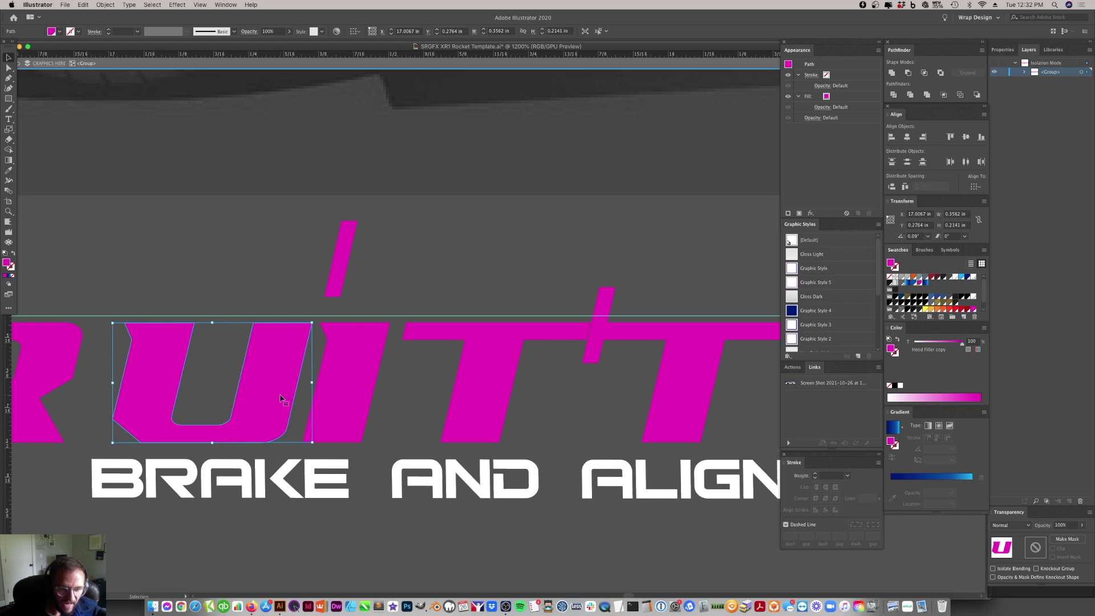
pyautogui.press('super+shift+a')
pyautogui.click(291, 376)
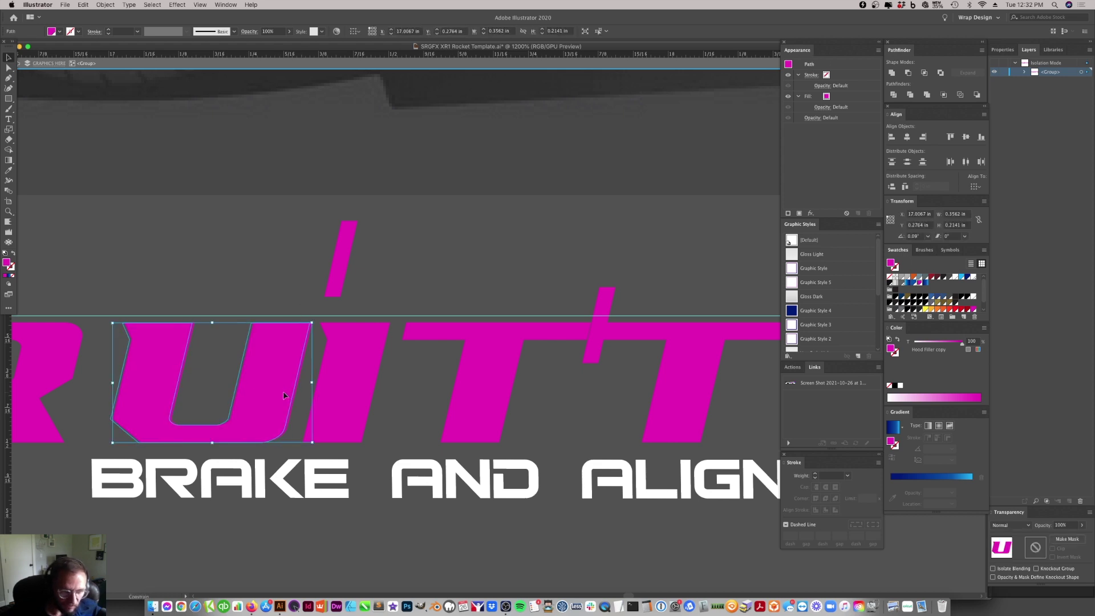
pyautogui.press('super+shift+a')
# - Place the spacer against the U's left edge, slide the R right to meet it, and copy the spacer into the U–I gap
pyautogui.hscroll(-5, 361, 435)
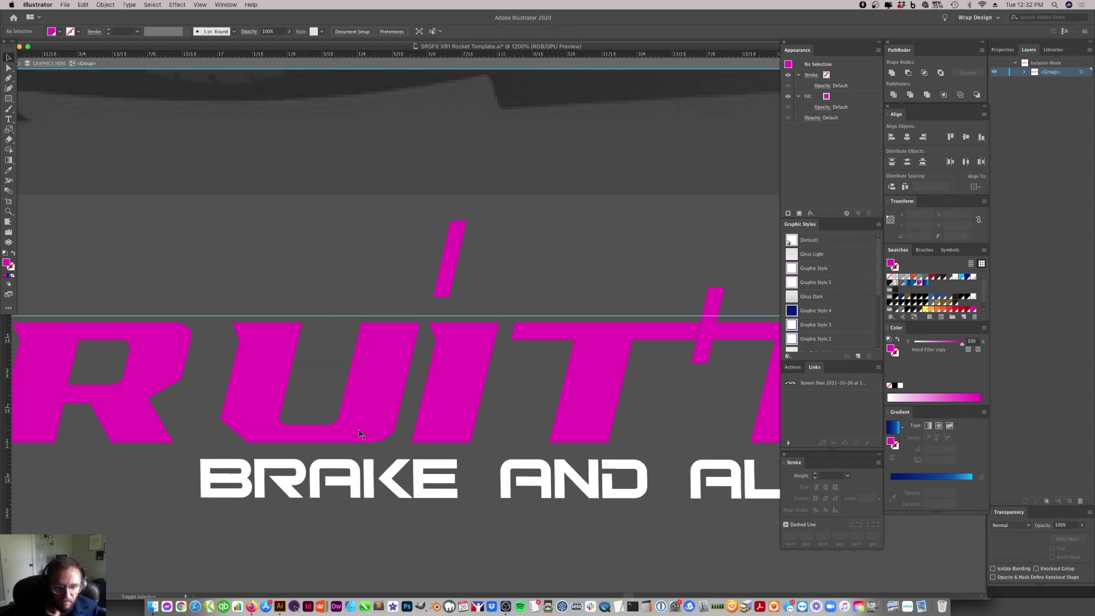
pyautogui.moveTo(590, 275); pyautogui.dragTo(371, 370)
pyautogui.click(305, 368)
pyautogui.moveTo(330, 372); pyautogui.dragTo(549, 393)
# - Copy the spacer above the lettering and widen the one between the U and I to about 0.066 in by shifting its left points
pyautogui.press('a')
pyautogui.click(558, 324)
pyautogui.click(559, 362)
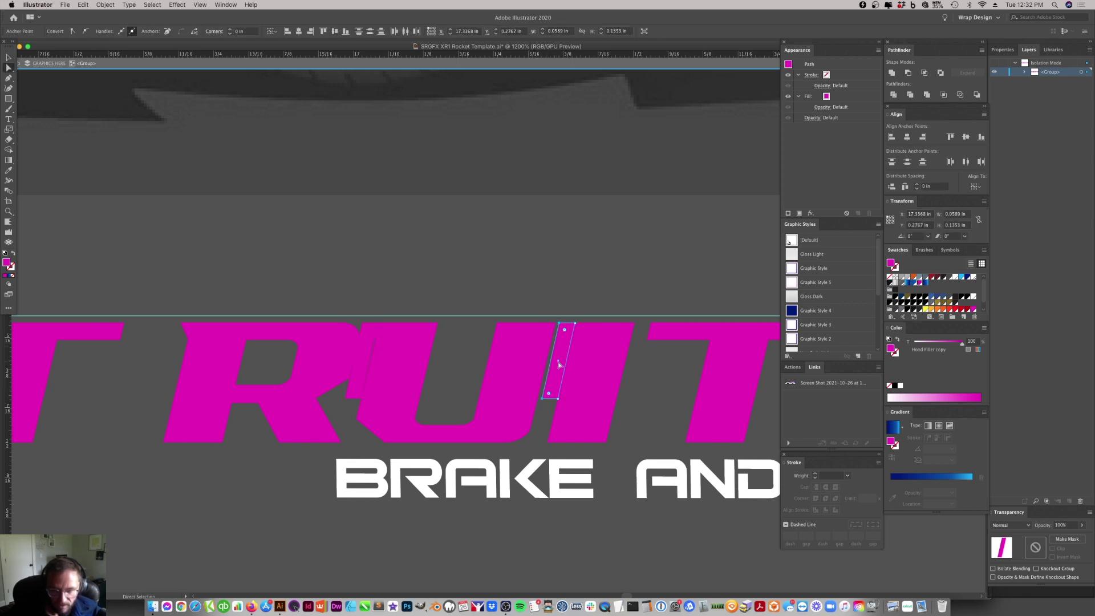
pyautogui.moveTo(559, 359); pyautogui.dragTo(589, 215)
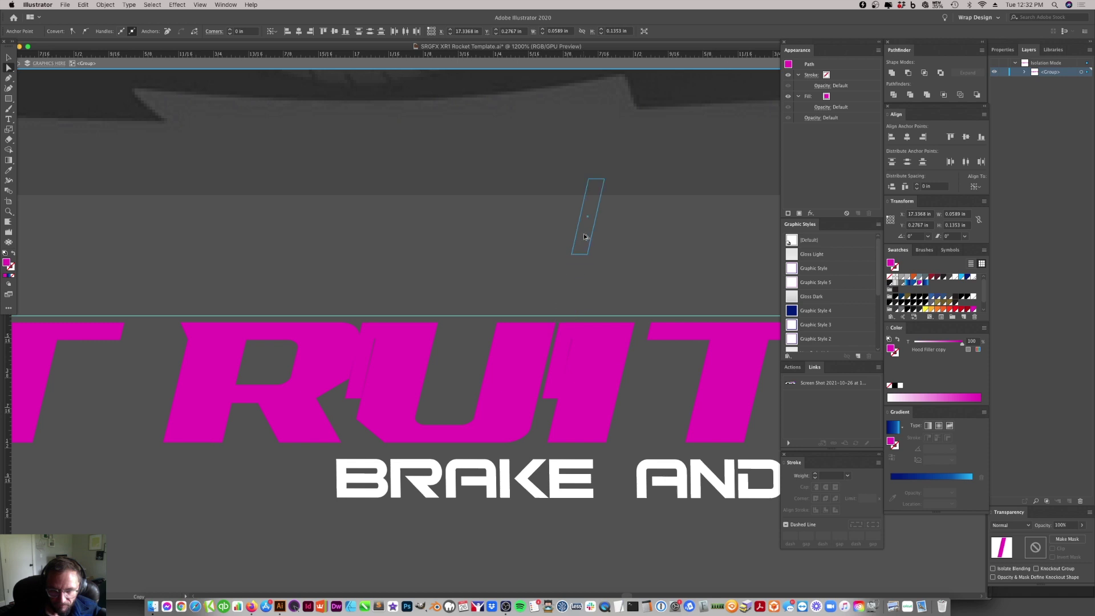
pyautogui.click(559, 324)
pyautogui.keyDown('shift'); pyautogui.click(543, 401); pyautogui.keyUp('shift')
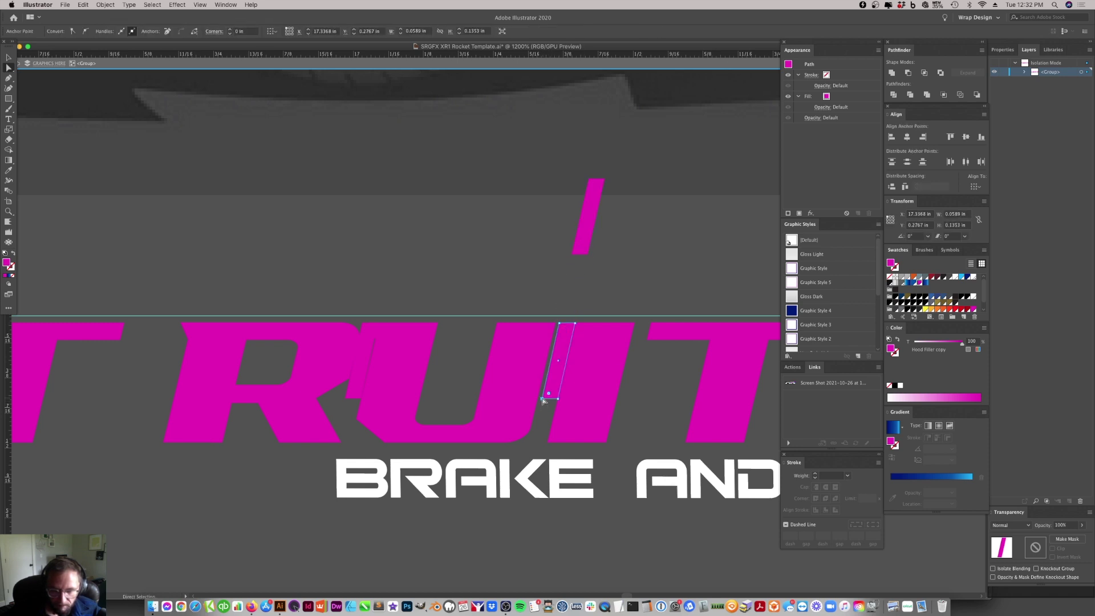
pyautogui.keyDown('shift'); pyautogui.click(558, 326); pyautogui.keyUp('shift')
pyautogui.keyDown('shift'); pyautogui.click(562, 327); pyautogui.keyUp('shift')
pyautogui.press('Left')
# - Copy the widened spacer into the gaps on both sides of the R, sliding the R left and the first T right to fit
pyautogui.moveTo(559, 362); pyautogui.dragTo(360, 355)
pyautogui.click(327, 361)
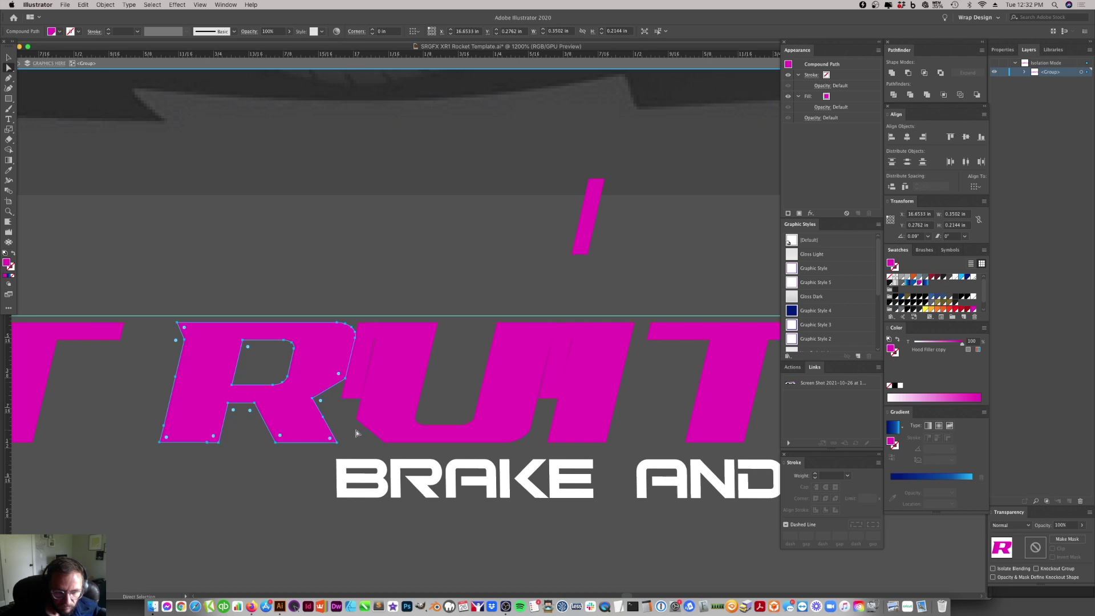
pyautogui.hscroll(-5, 399, 386)
pyautogui.click(466, 386)
pyautogui.moveTo(466, 385); pyautogui.dragTo(274, 364)
pyautogui.moveTo(122, 403); pyautogui.dragTo(166, 403)
# - Remove the spacers from the gaps on both sides of the R
pyautogui.click(283, 351)
pyautogui.click(277, 486)
pyautogui.click(471, 345)
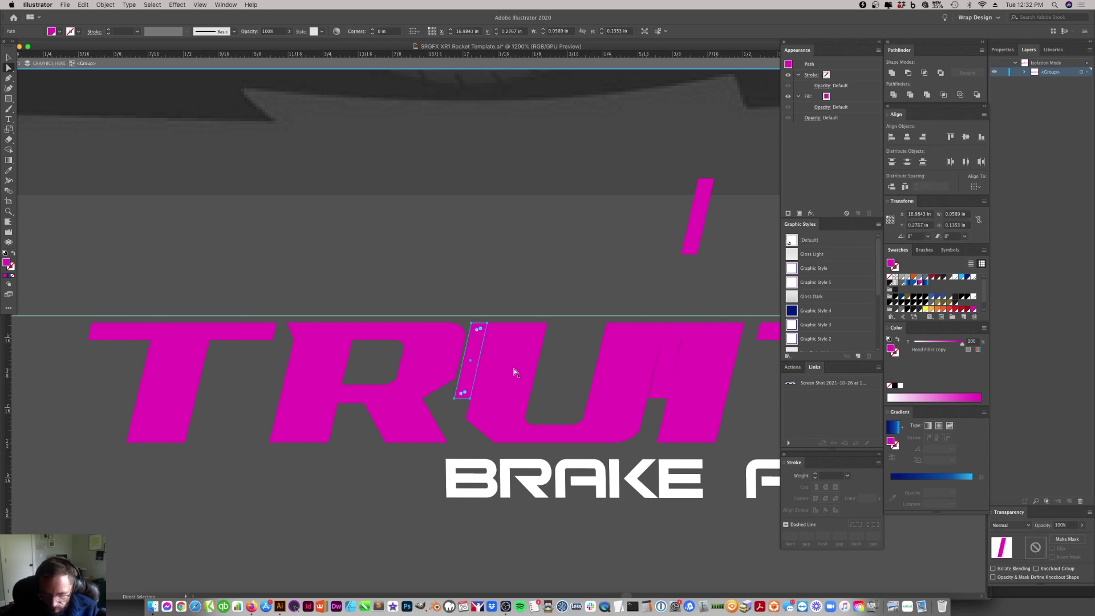
pyautogui.click(532, 398)
# - Move the widened spacer out of the gap between the U and the I to above the lettering
pyautogui.hscroll(5, 533, 399)
pyautogui.hscroll(3, 530, 400)
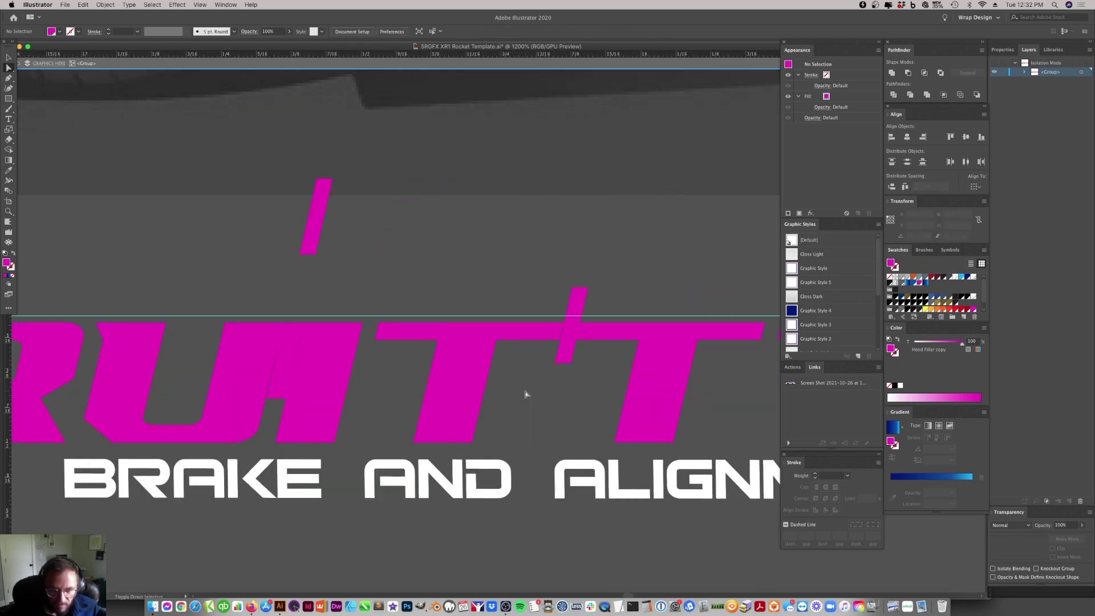
pyautogui.click(286, 368)
pyautogui.moveTo(282, 382); pyautogui.dragTo(494, 287)
pyautogui.hscroll(3, 562, 384)
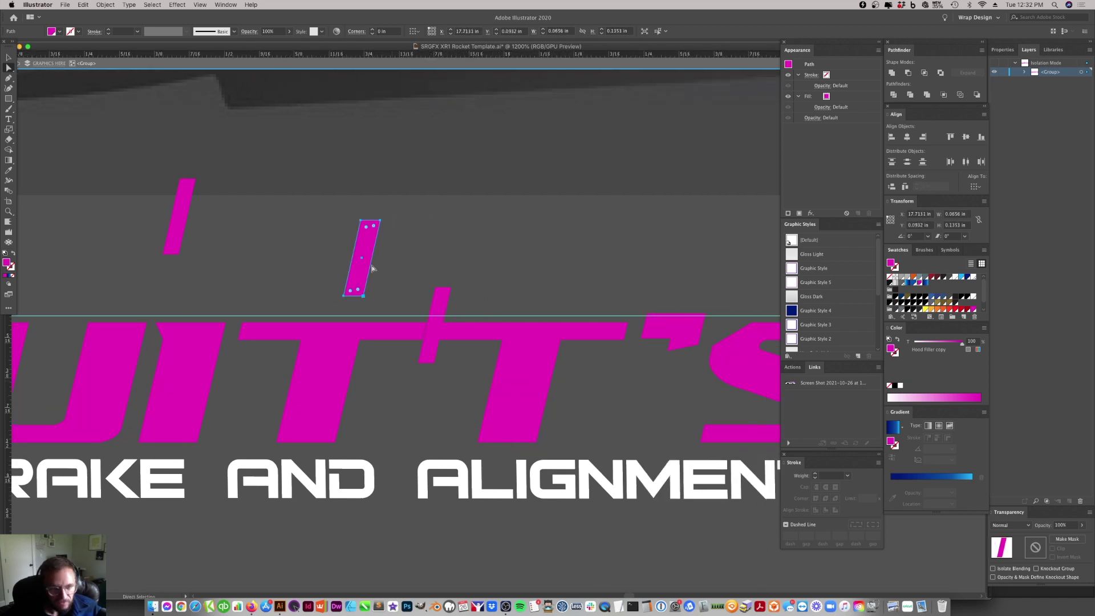
# - Place spacers on both sides of the apostrophe using the one between the two Ts, and adjust the S to fit
pyautogui.moveTo(438, 301); pyautogui.dragTo(707, 355)
pyautogui.click(742, 375)
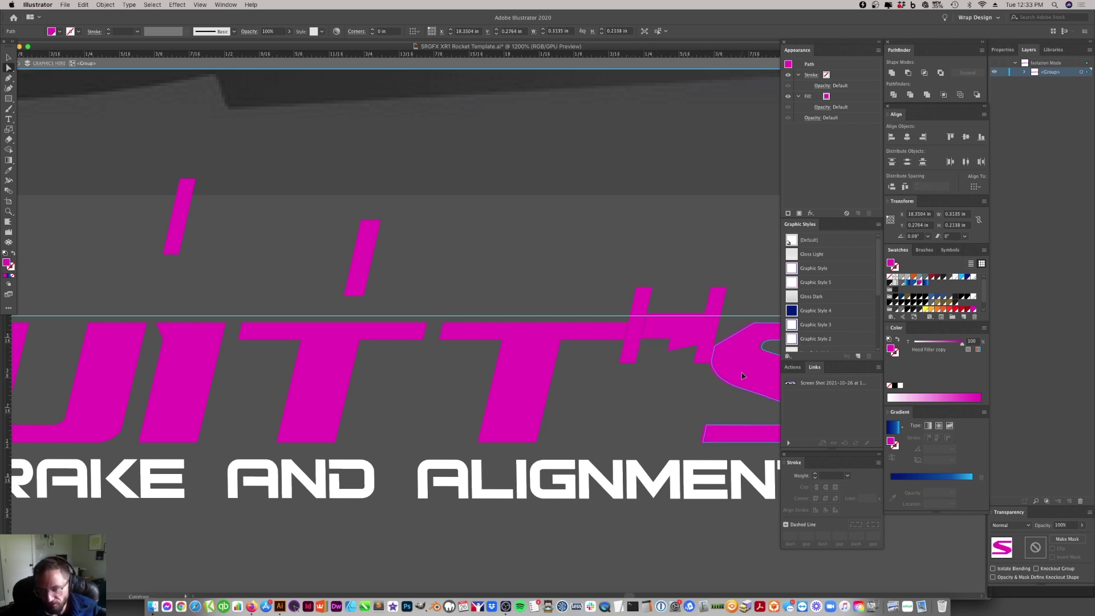
pyautogui.click(695, 395)
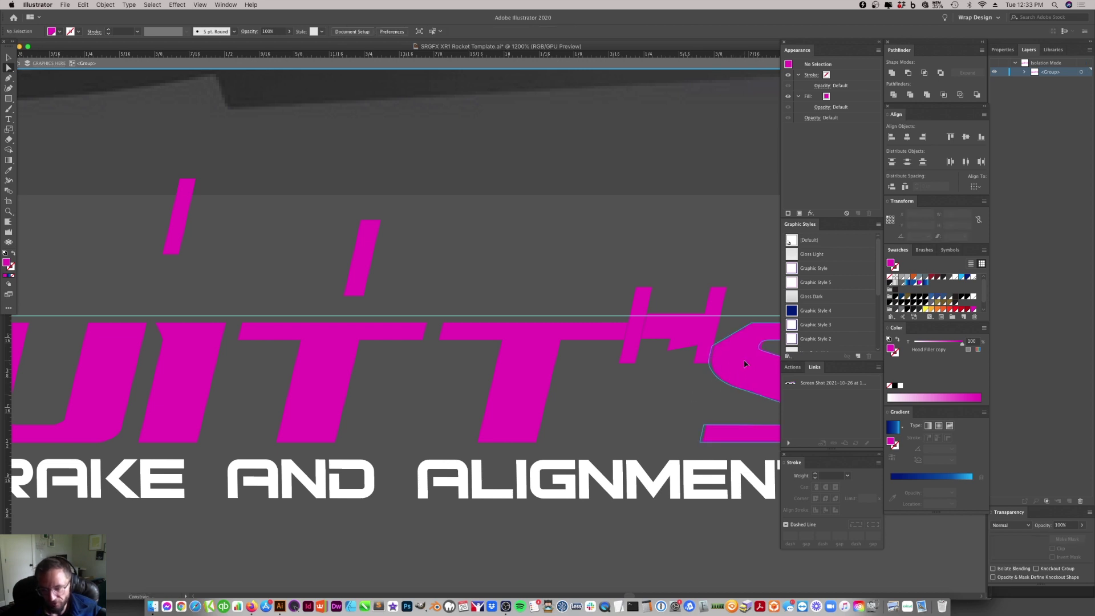
# - Delete the two spacers beside the apostrophe
pyautogui.click(633, 342)
pyautogui.keyDown('shift'); pyautogui.click(708, 351); pyautogui.keyUp('shift')
pyautogui.press('super+minus')
pyautogui.press('super+minus')
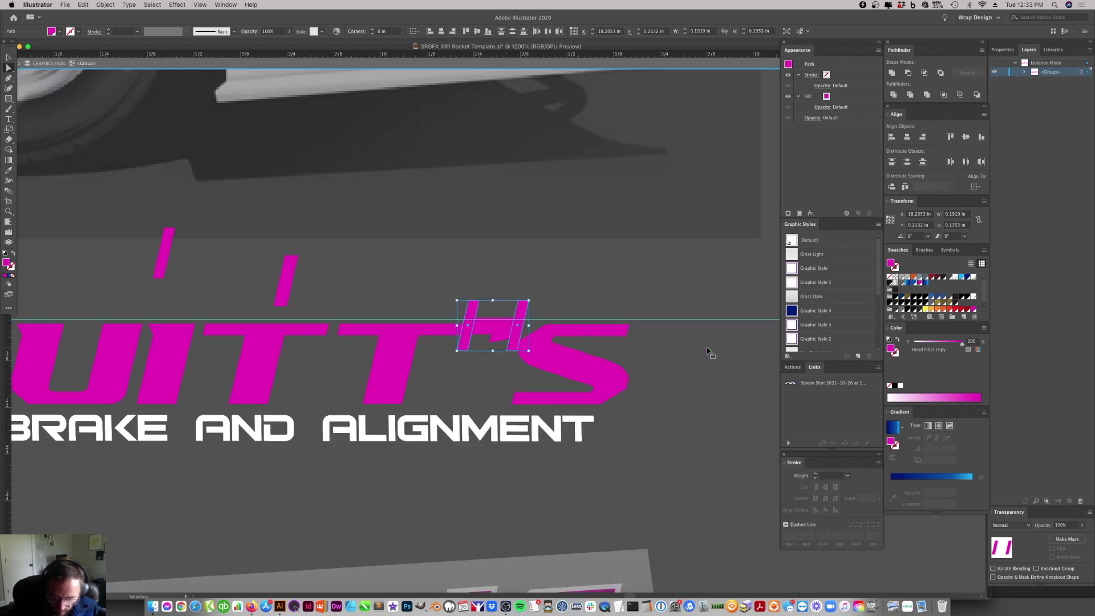
pyautogui.click(707, 350)
# - Bring the two leftover spacers together above the TRUITT'S lettering and delete them both
pyautogui.hscroll(-10, 619, 360)
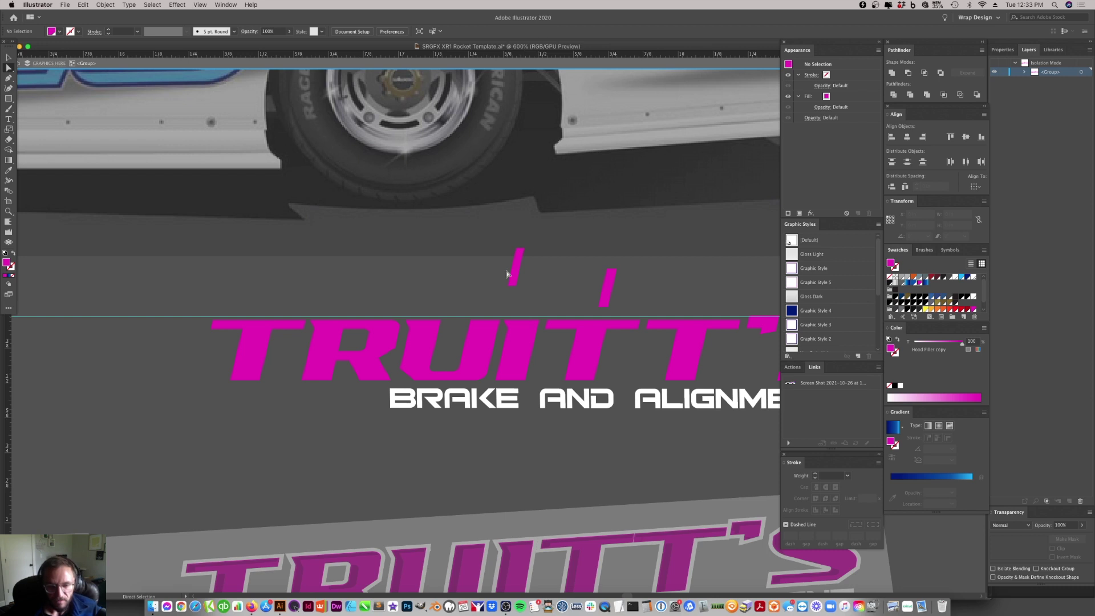
pyautogui.press('v')
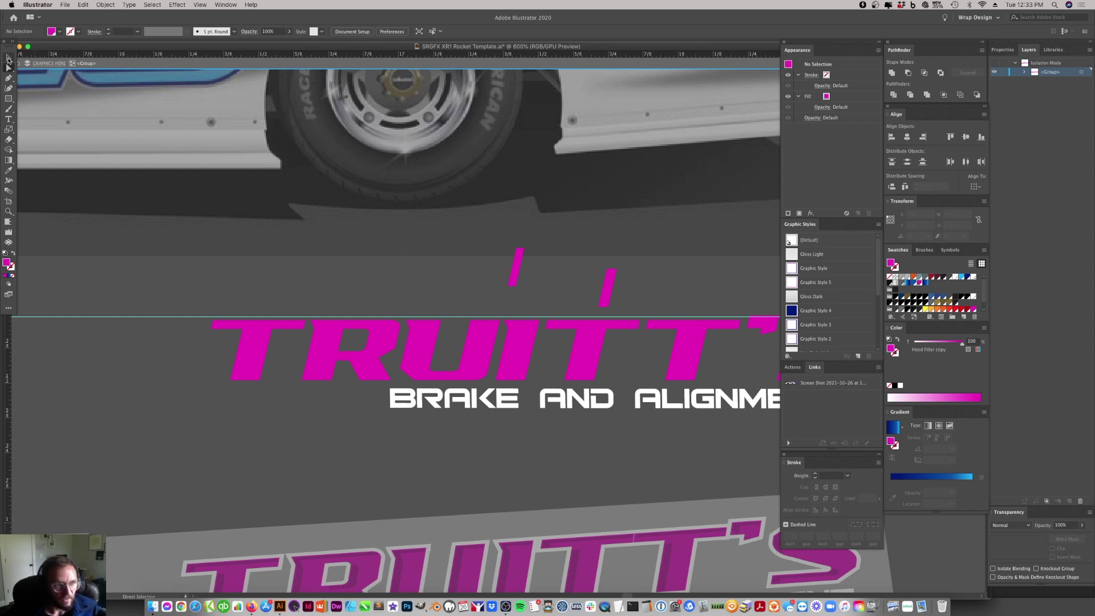
pyautogui.moveTo(513, 267); pyautogui.dragTo(580, 288)
pyautogui.press('super+a')
pyautogui.press('a')
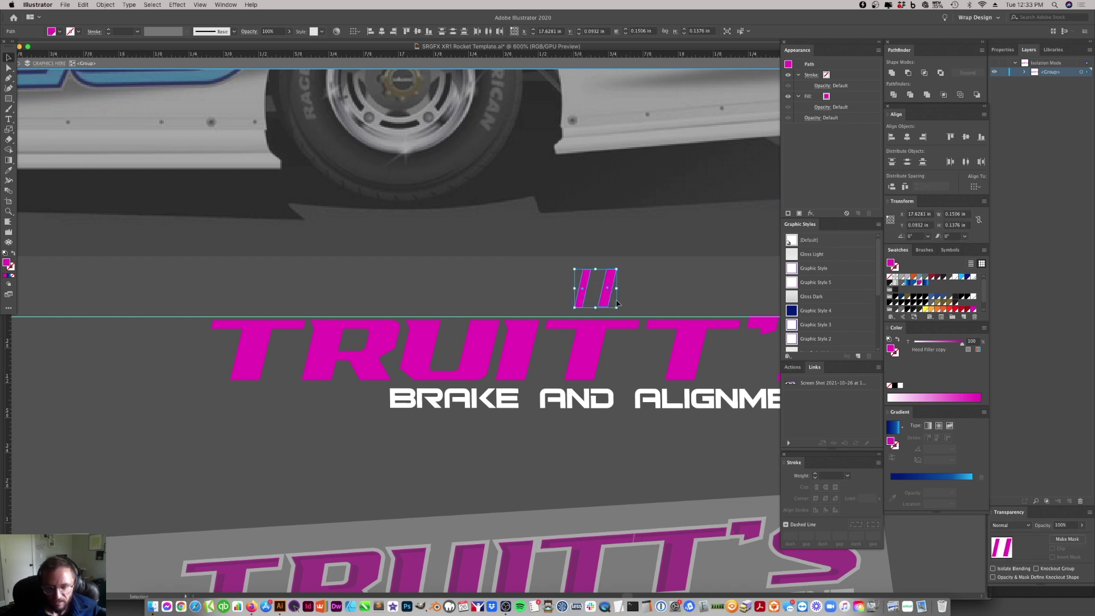
pyautogui.press('super+minus')
pyautogui.press('super+minus')
pyautogui.press('v')
pyautogui.press('super+minus')
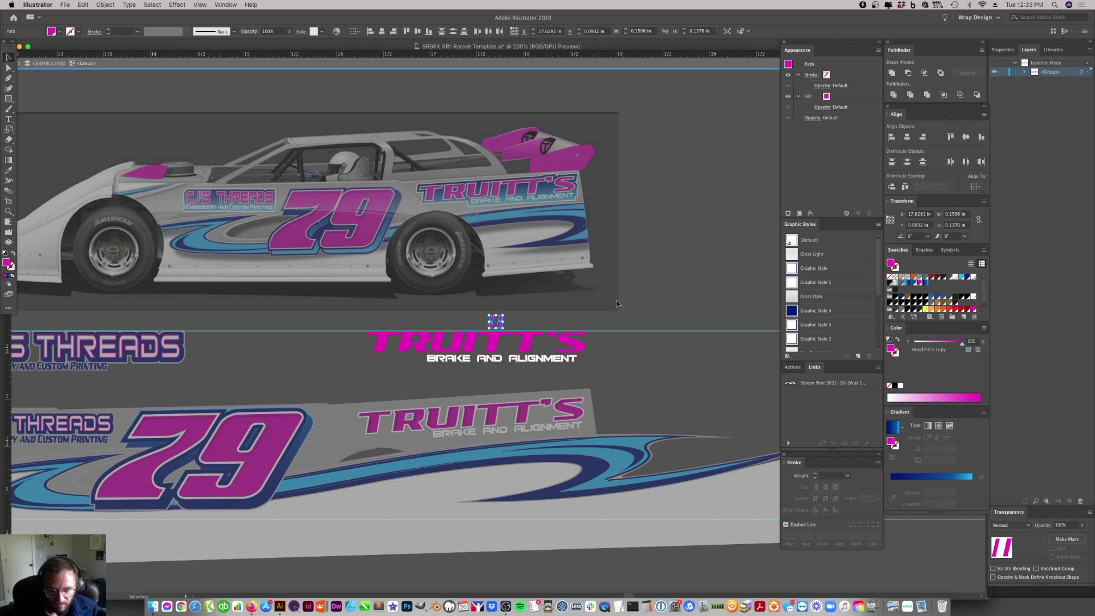
pyautogui.click(617, 303)
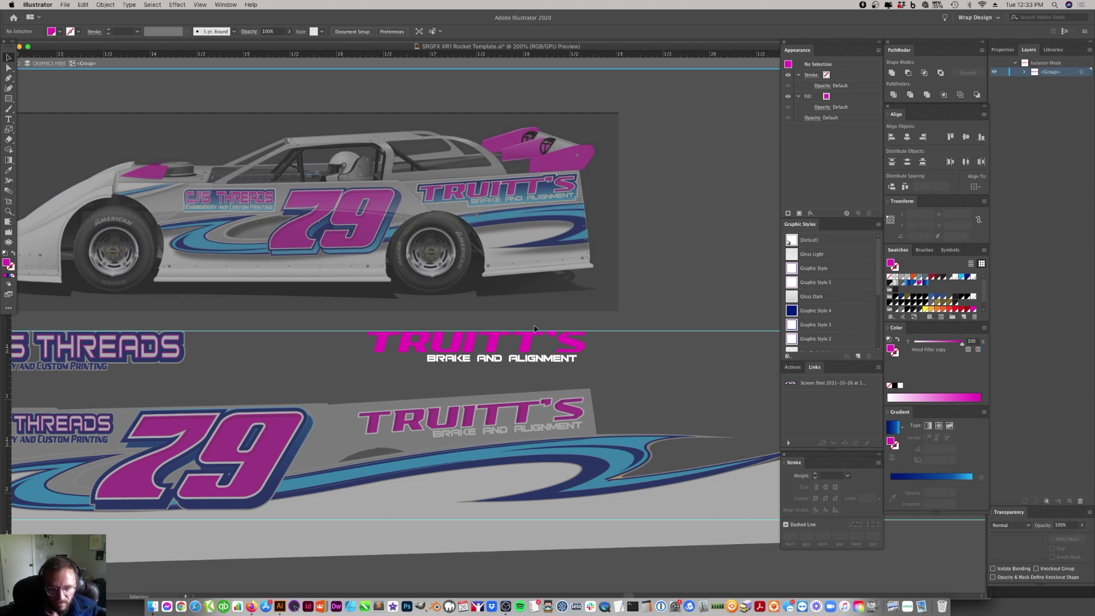
# - Remove the stray unfilled path inside the R of the TRUITT'S lettering
pyautogui.click(406, 348)
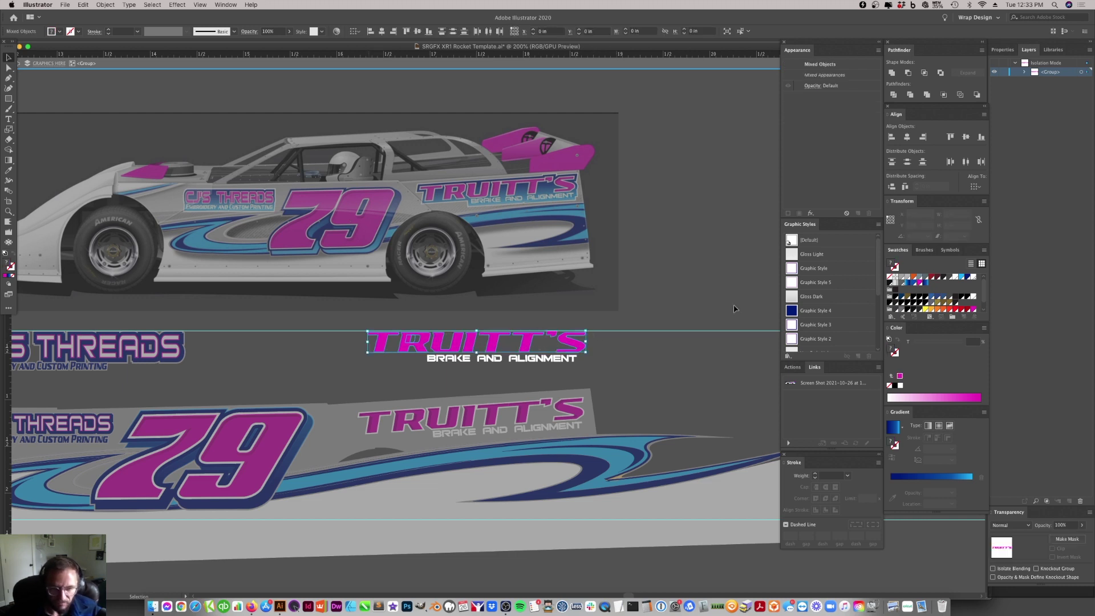
pyautogui.click(479, 303)
pyautogui.click(417, 343)
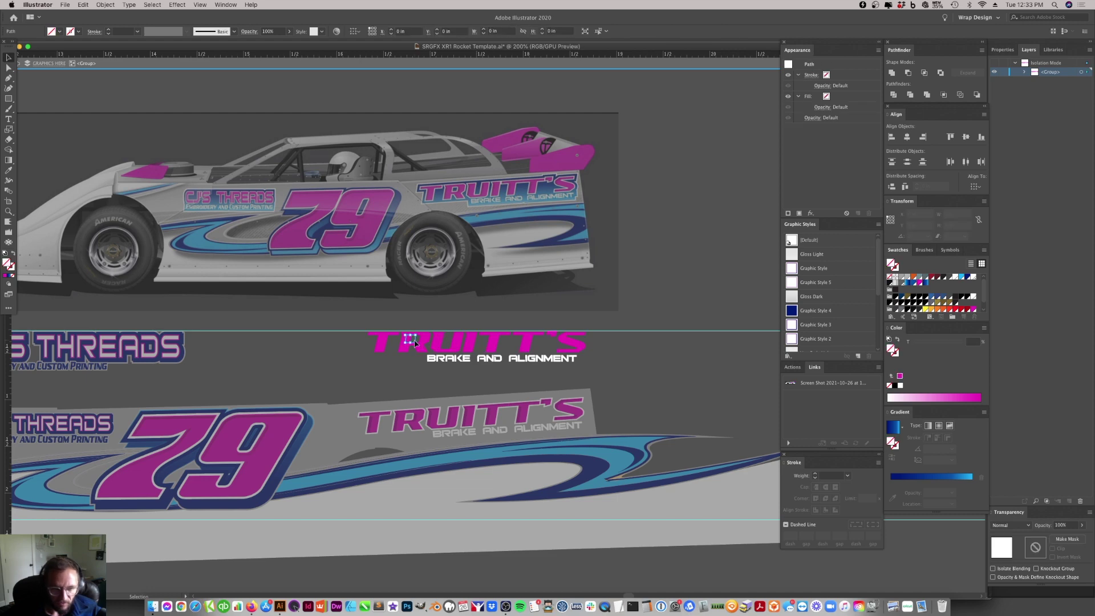
pyautogui.click(453, 303)
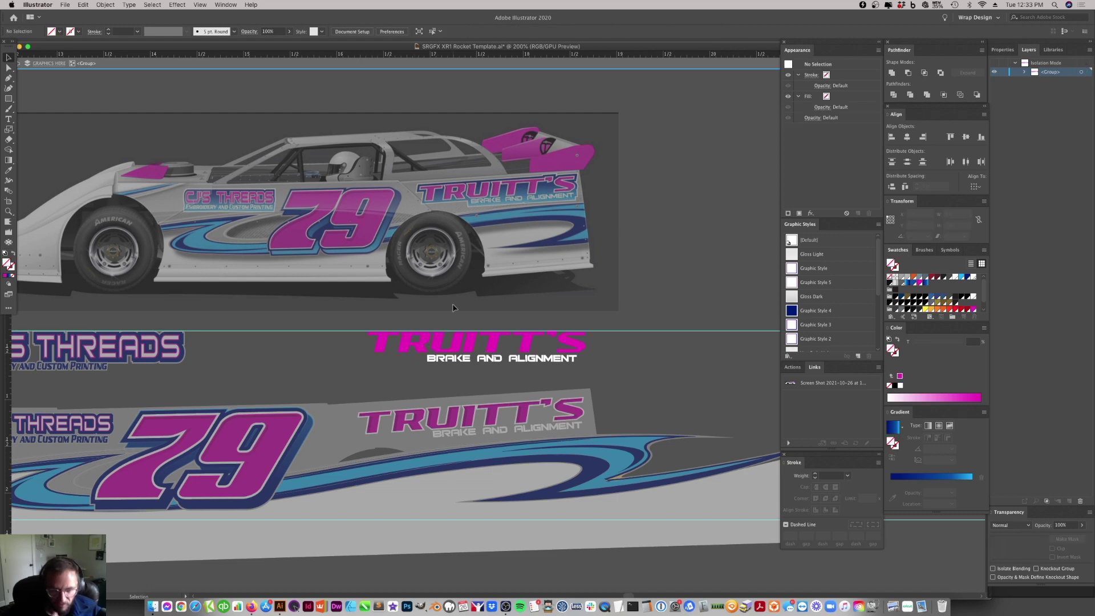
# - Combine all the TRUITT'S letters into a compound shape
pyautogui.click(9, 211)
pyautogui.click(479, 346)
pyautogui.click(541, 297)
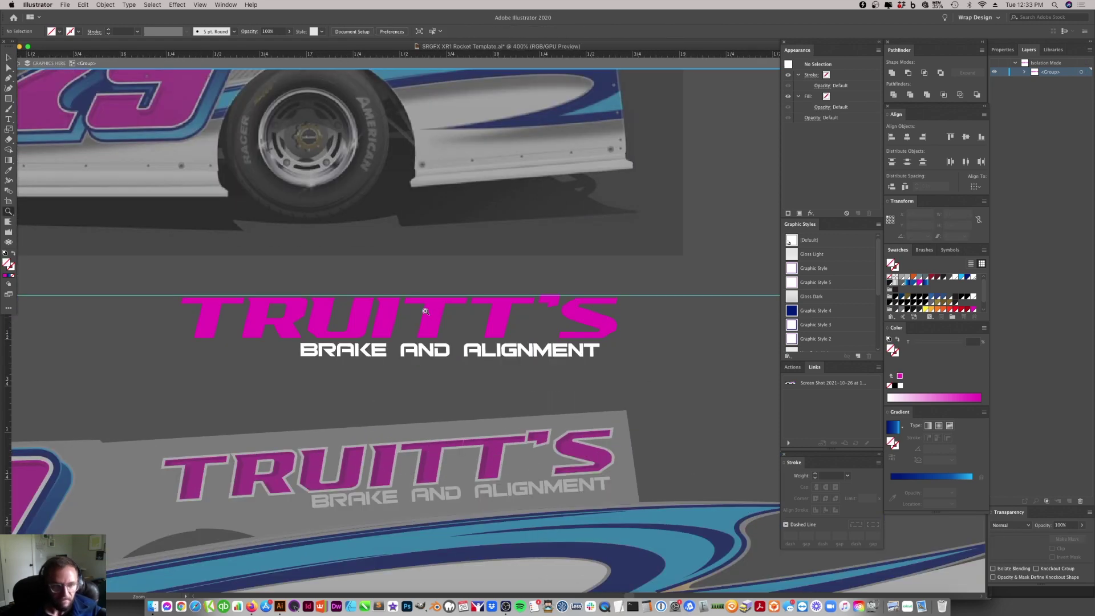
pyautogui.click(424, 311)
pyautogui.press('v')
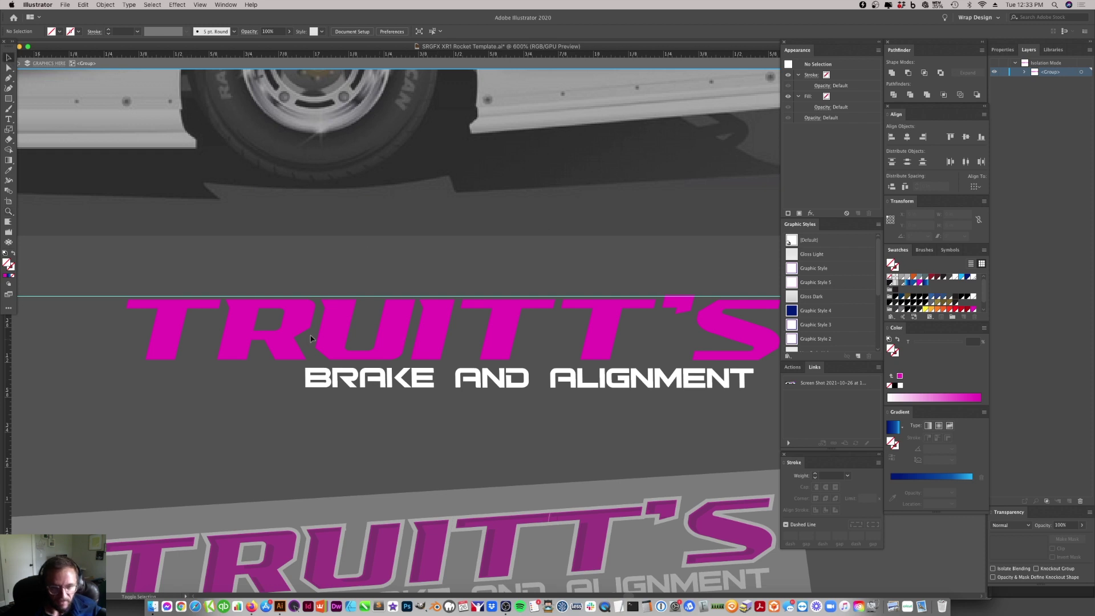
pyautogui.click(742, 349)
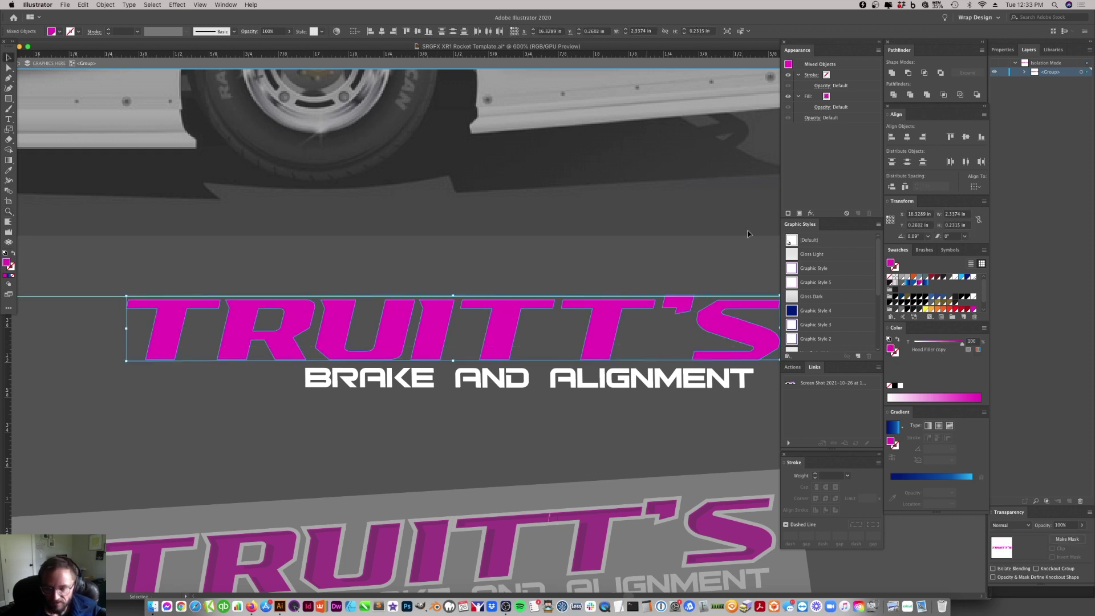
pyautogui.click(982, 50)
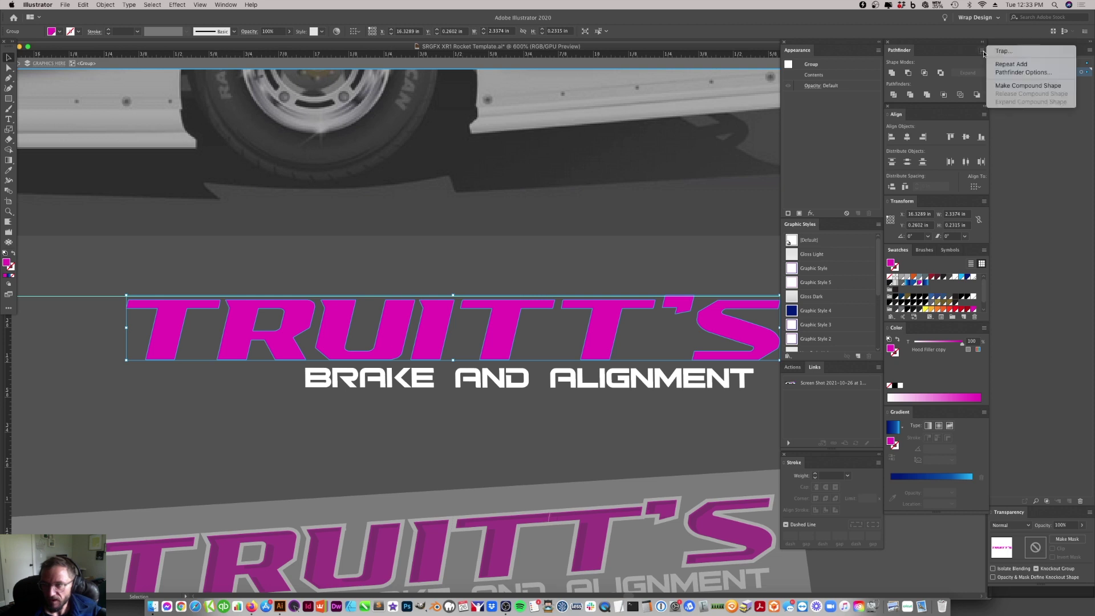
pyautogui.click(1026, 86)
# - Ungroup the white BRAKE AND ALIGNMENT lettering into separate letters
pyautogui.click(605, 394)
pyautogui.click(608, 385)
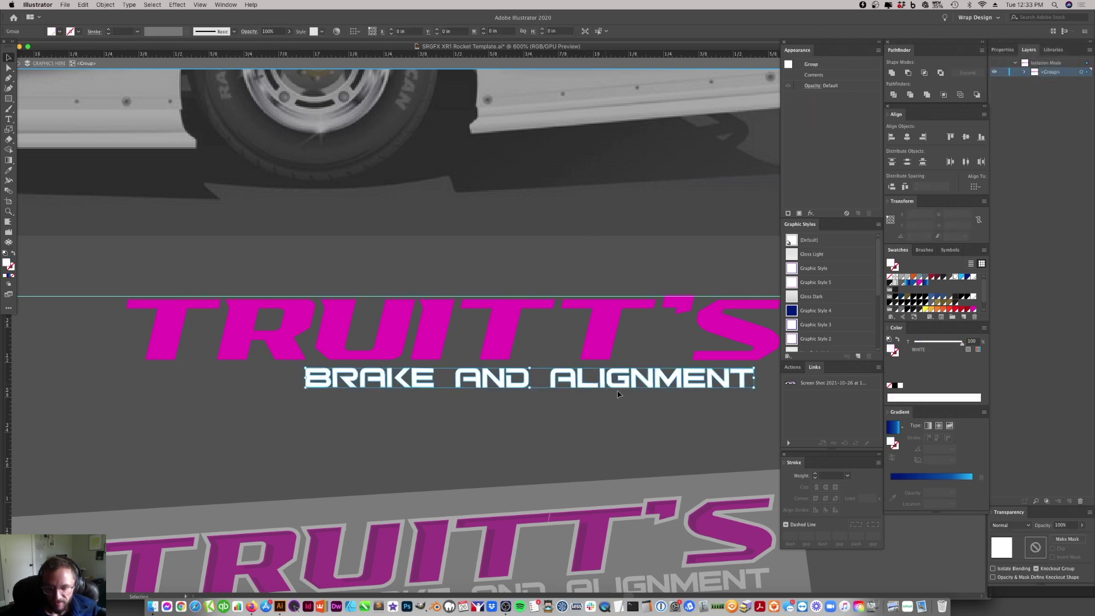
pyautogui.rightClick(611, 382)
pyautogui.click(637, 461)
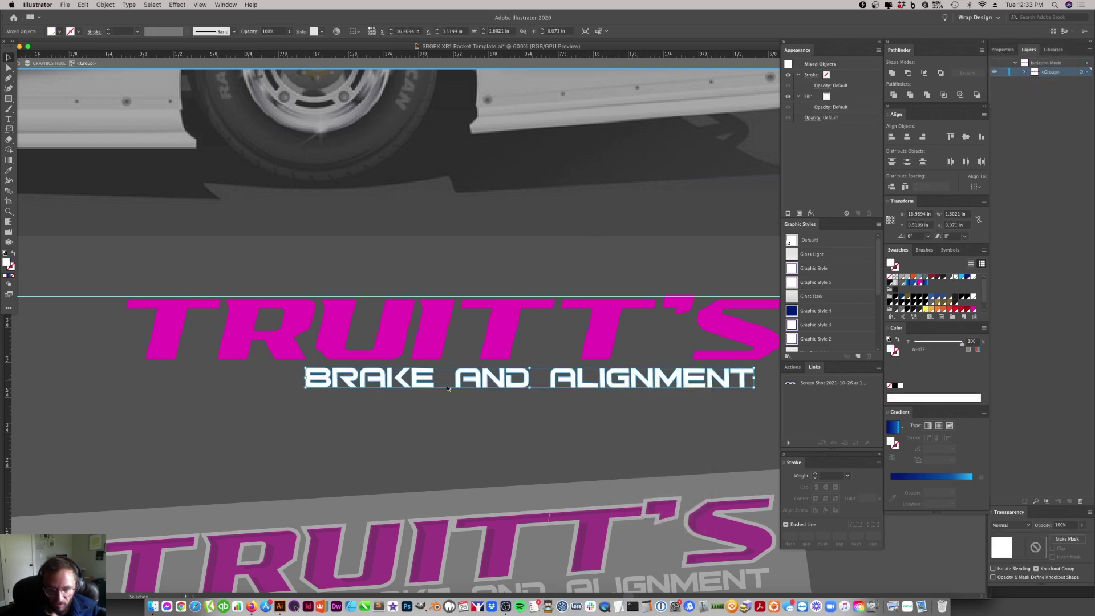
# - Combine the two separate pieces of the K in BRAKE into one compound shape
pyautogui.click(318, 379)
pyautogui.click(399, 381)
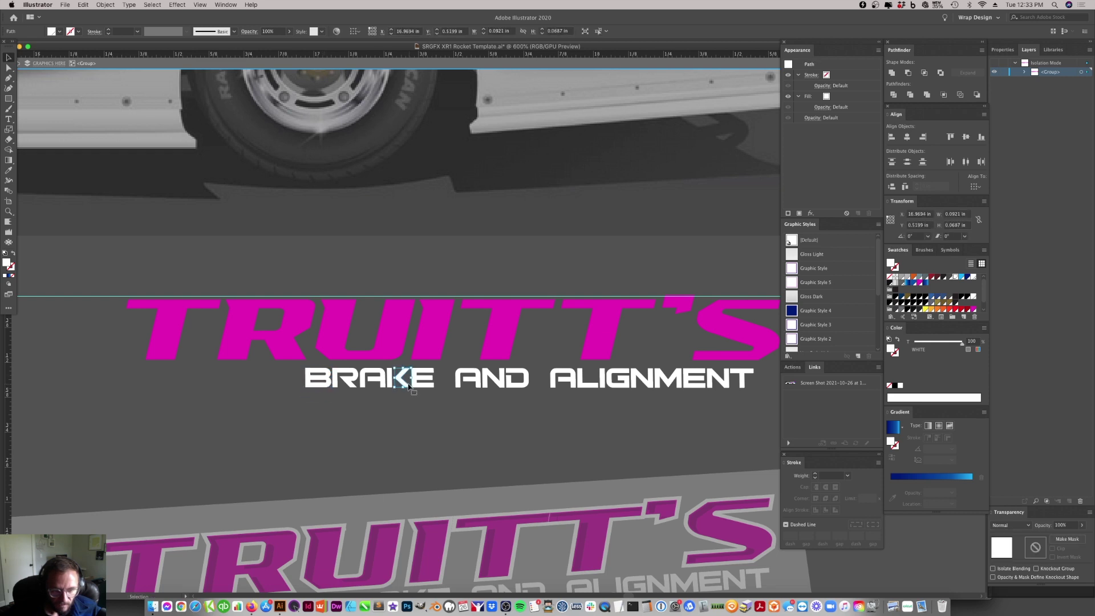
pyautogui.keyDown('shift'); pyautogui.click(391, 381); pyautogui.keyUp('shift')
pyautogui.keyDown('alt'); pyautogui.click(892, 75); pyautogui.keyUp('alt')
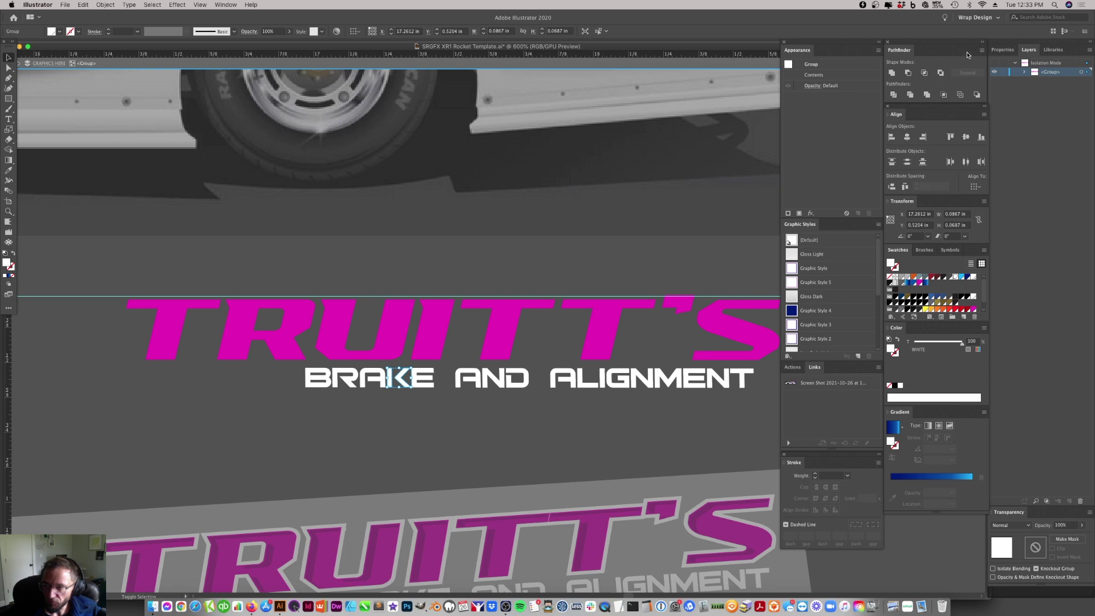
pyautogui.click(392, 538)
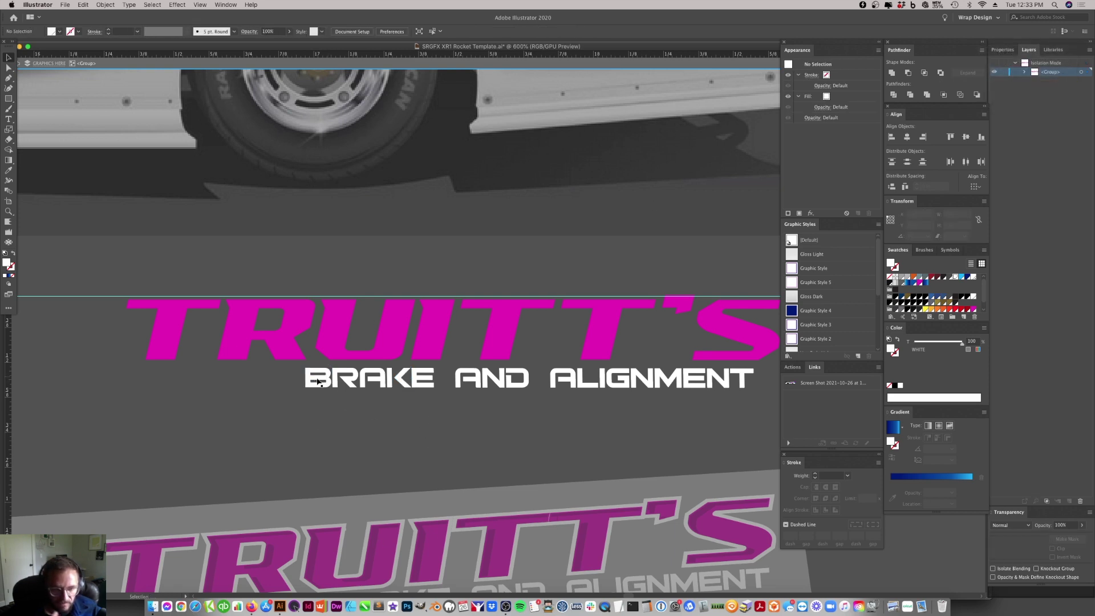
# - Shift the B slightly left and distribute the horizontal spacing evenly across all letters of BRAKE AND ALIGNMENT
pyautogui.moveTo(316, 381); pyautogui.dragTo(762, 407)
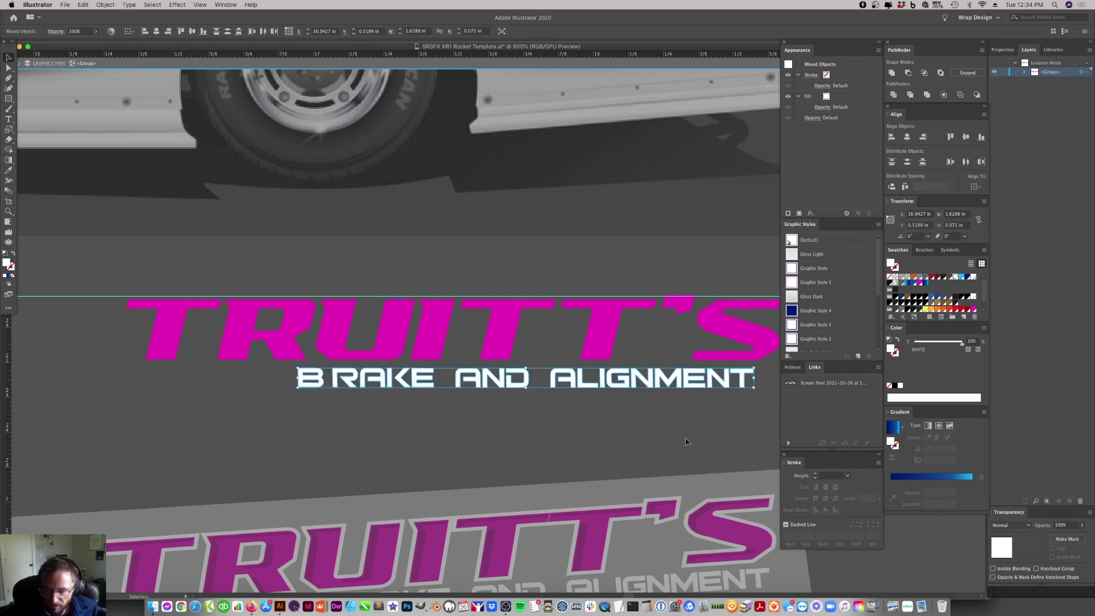
pyautogui.click(905, 187)
pyautogui.click(542, 442)
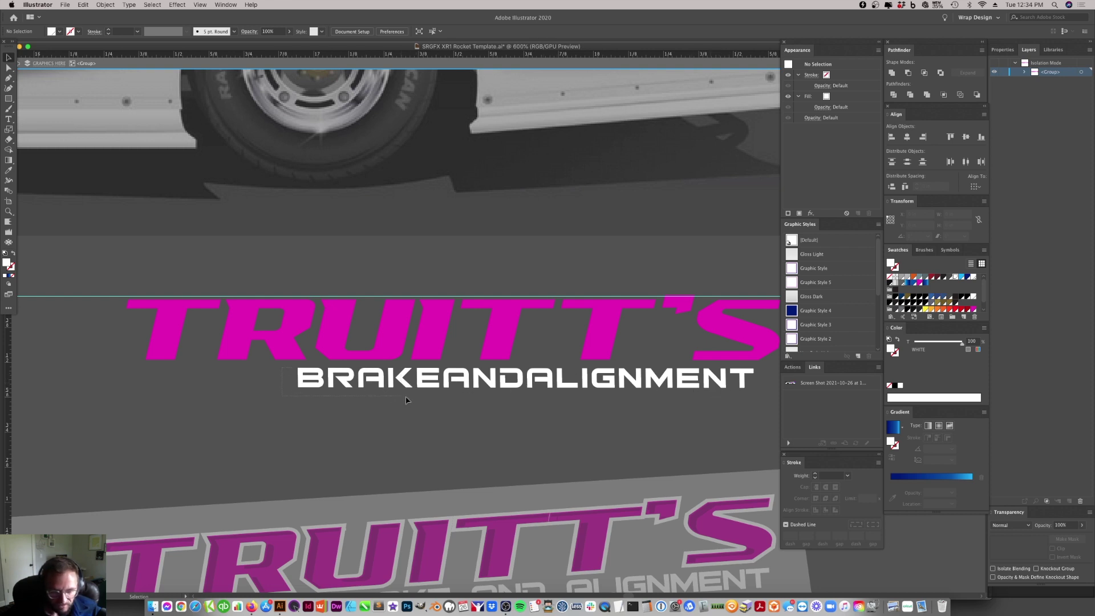
# - Open word gaps in the white BRAKE AND ALIGNMENT lettering by shifting BRAKE and AND left, and nudge AND between its neighbours
pyautogui.moveTo(425, 403); pyautogui.dragTo(425, 402)
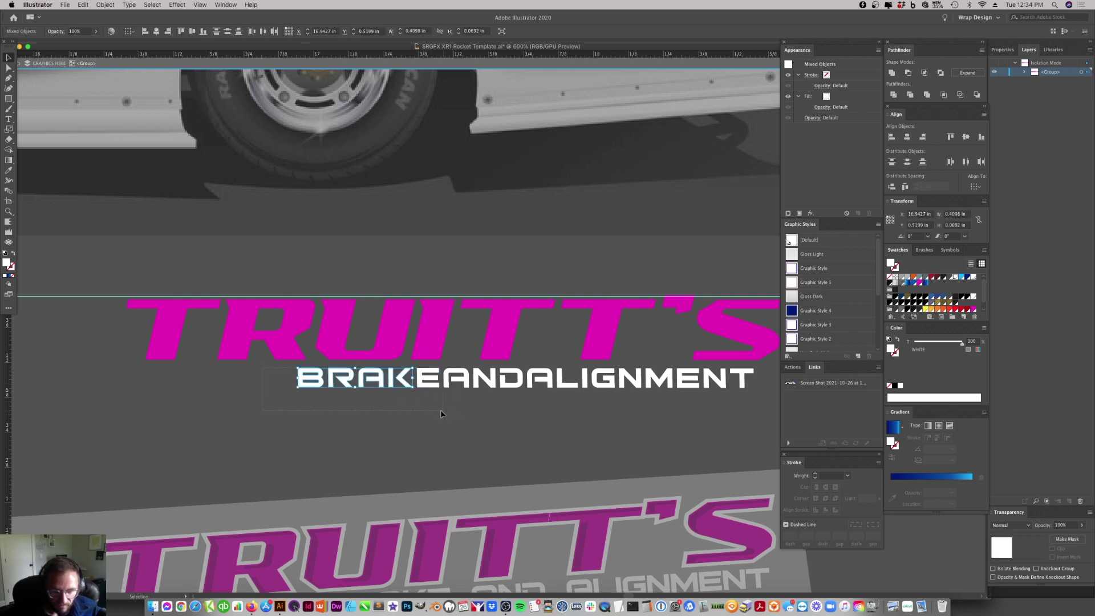
pyautogui.moveTo(413, 388)
pyautogui.mouseDown()
pyautogui.moveTo(427, 385)
pyautogui.moveTo(412, 388)
pyautogui.mouseUp()
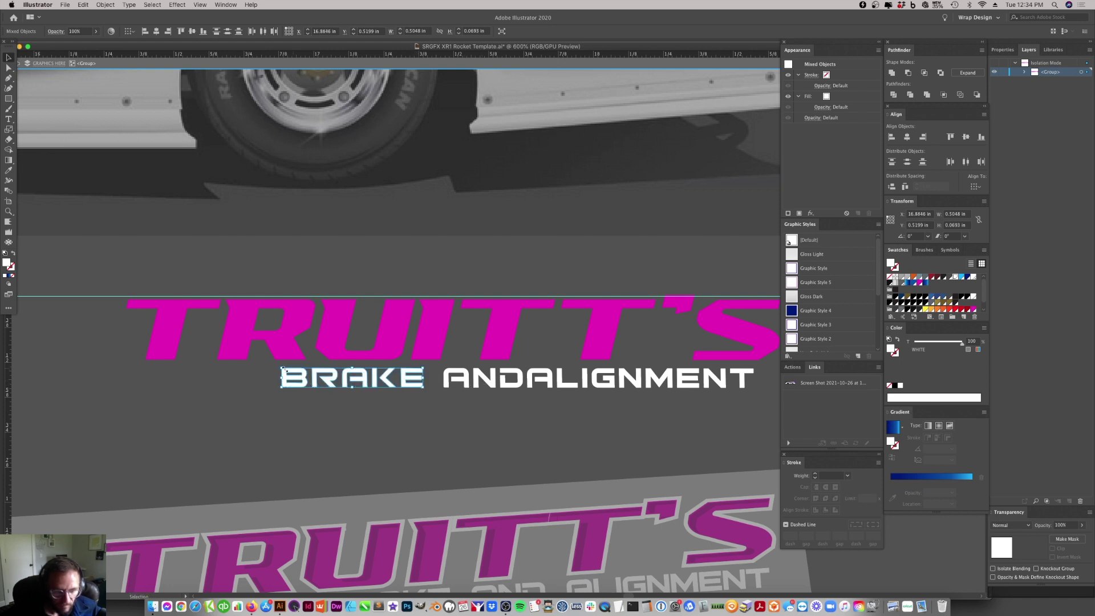
pyautogui.moveTo(524, 416); pyautogui.dragTo(505, 388)
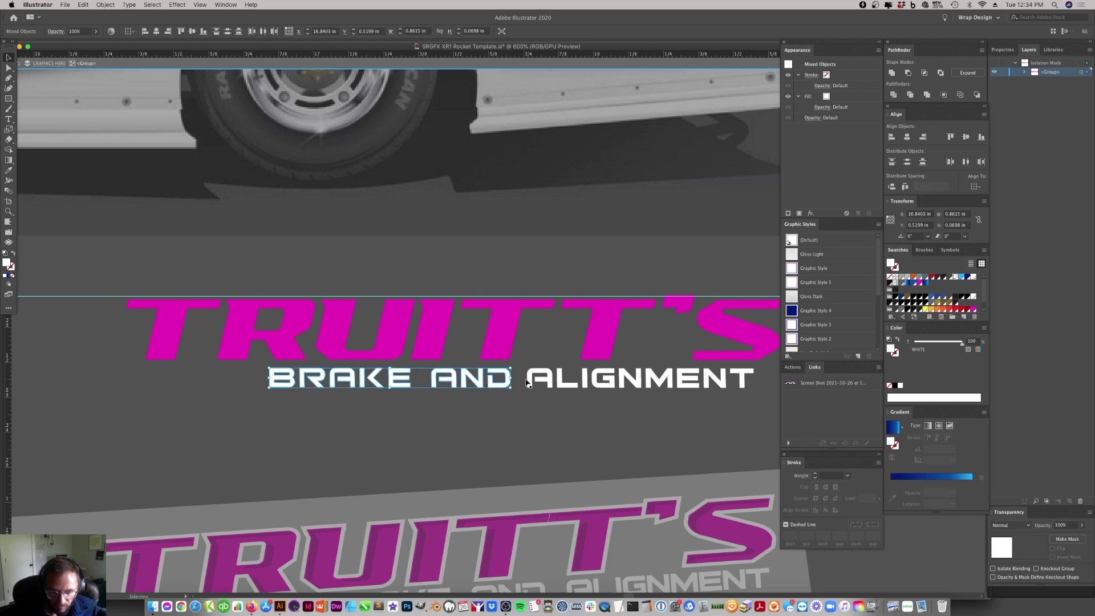
pyautogui.click(515, 380)
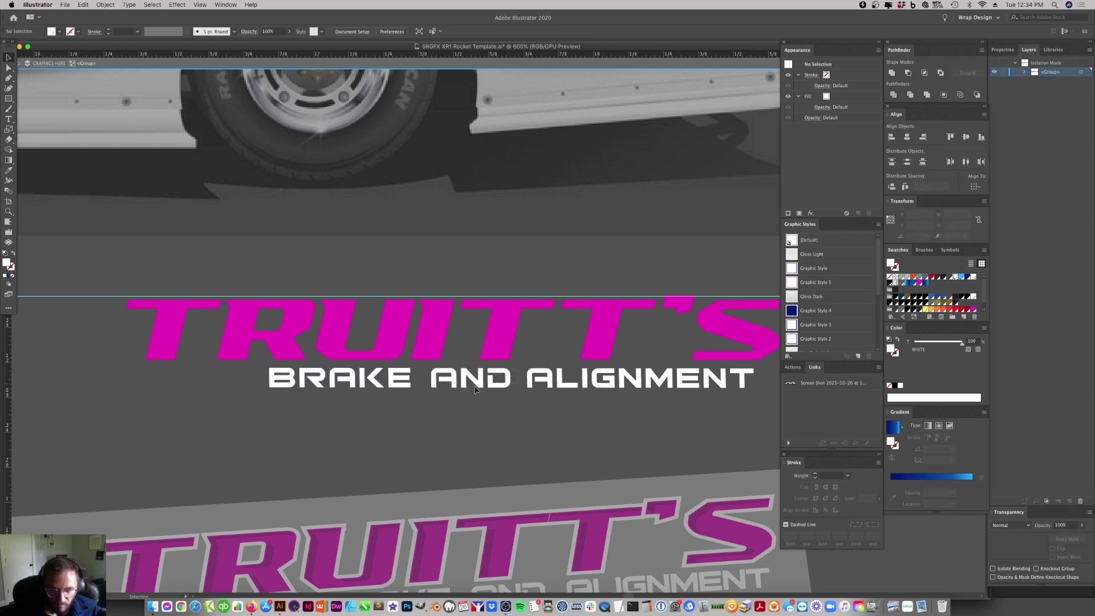
pyautogui.click(434, 396)
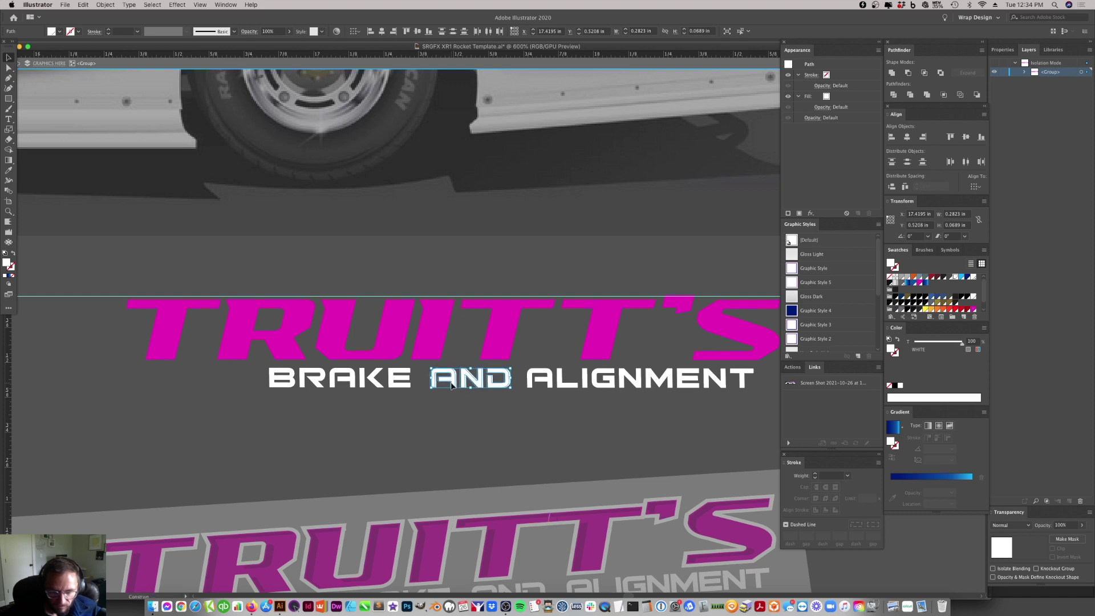
pyautogui.click(505, 401)
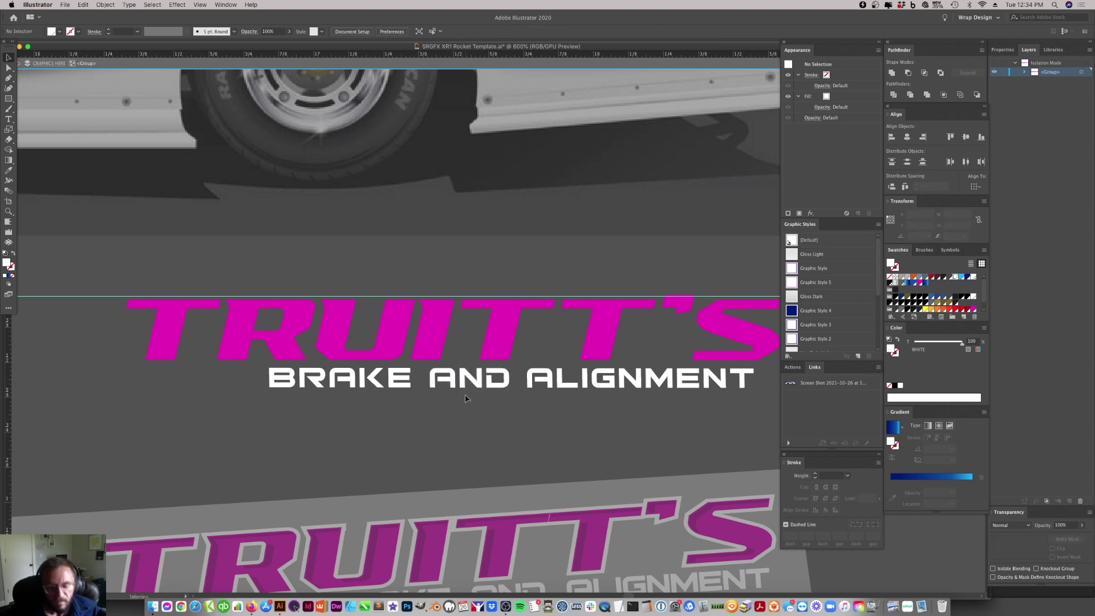
pyautogui.click(433, 372)
pyautogui.click(465, 409)
pyautogui.scroll(-5, 464, 406)
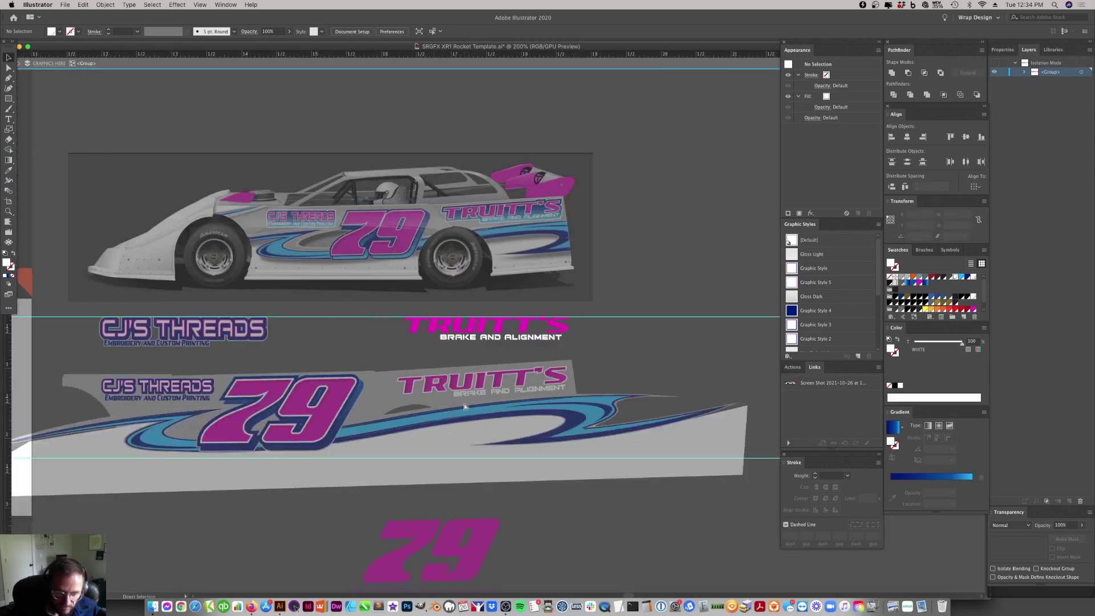
pyautogui.scroll(5, 465, 406)
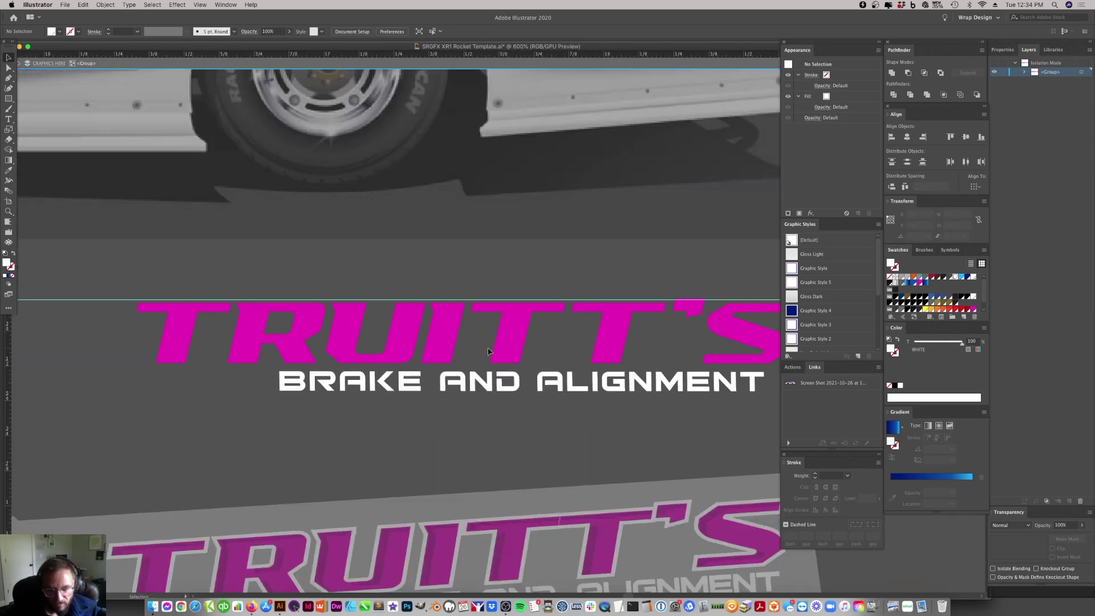
# - Try an enlarged, tilted script-style "and" over the word AND in the lettering, and delete it
pyautogui.click(9, 118)
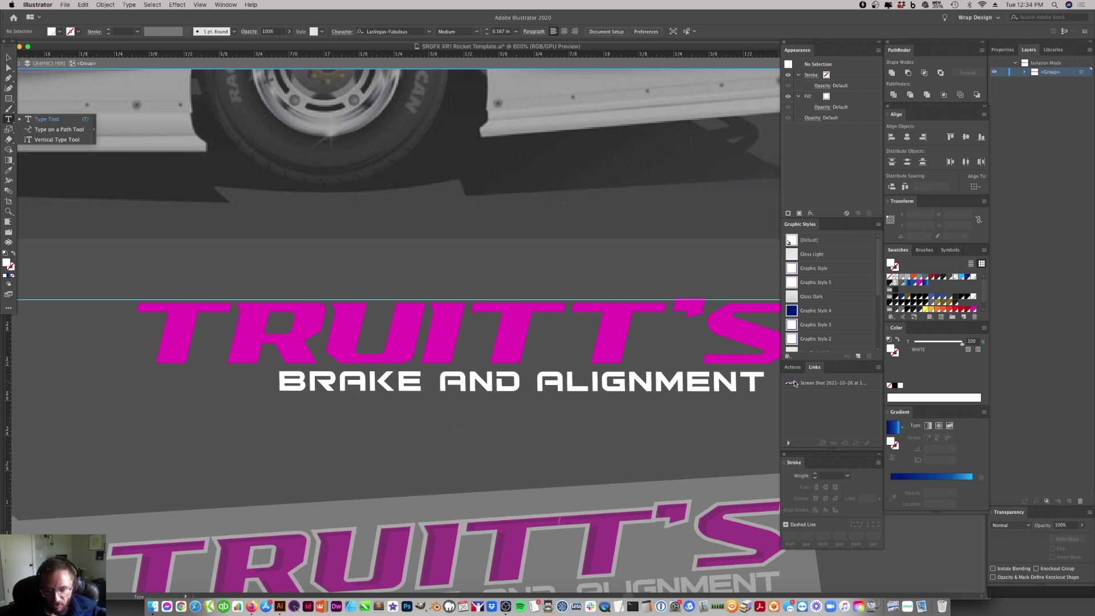
pyautogui.click(384, 459)
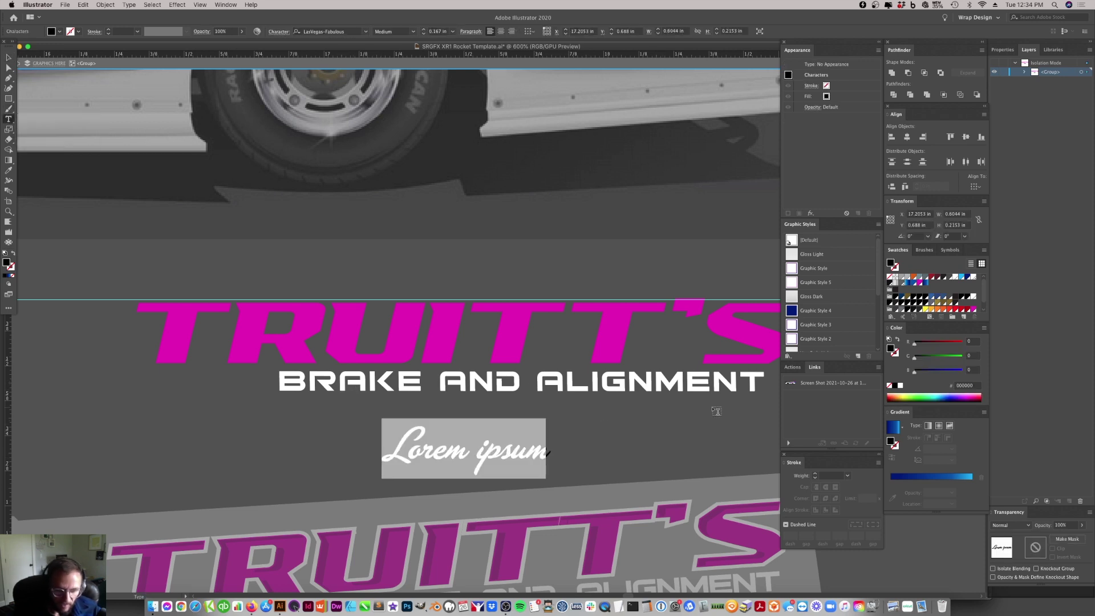
pyautogui.write('and')
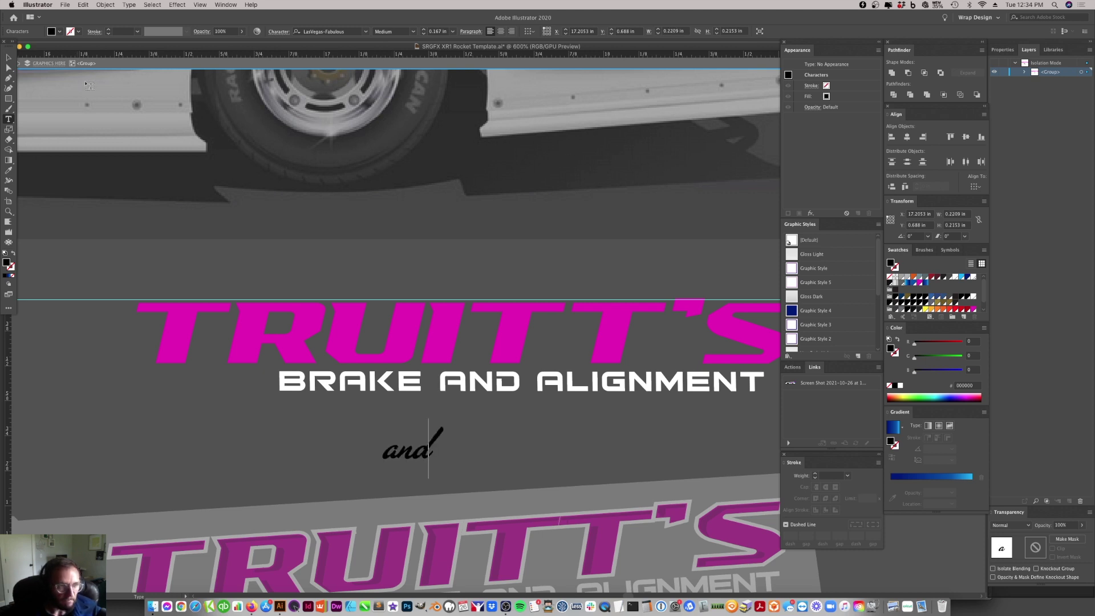
pyautogui.click(8, 58)
pyautogui.moveTo(410, 450); pyautogui.dragTo(472, 393)
pyautogui.moveTo(508, 357); pyautogui.dragTo(489, 386)
pyautogui.click(538, 488)
pyautogui.click(512, 391)
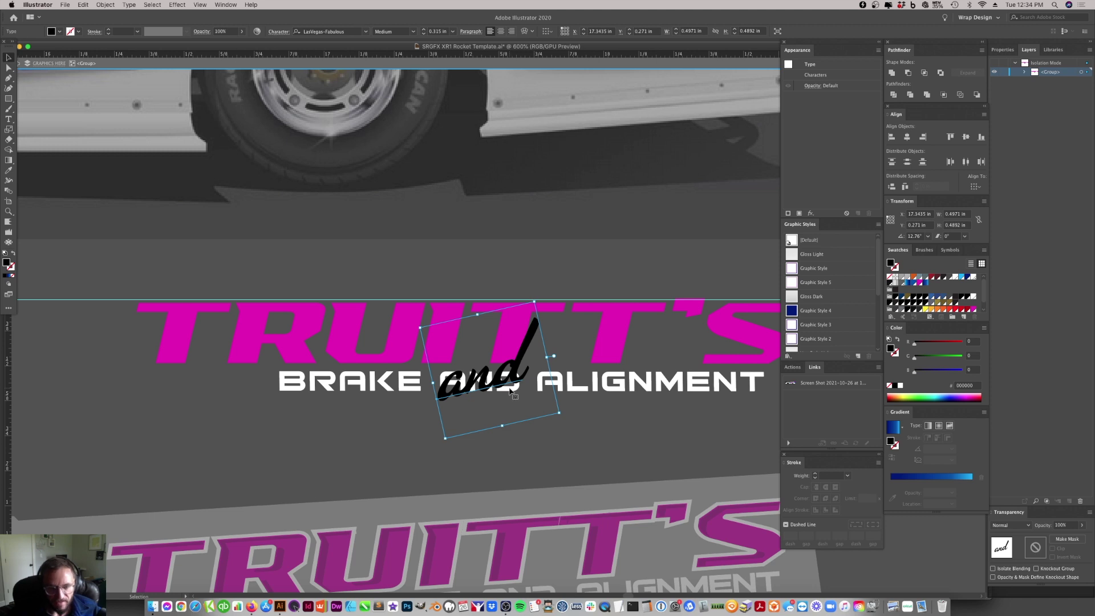
pyautogui.press('Delete')
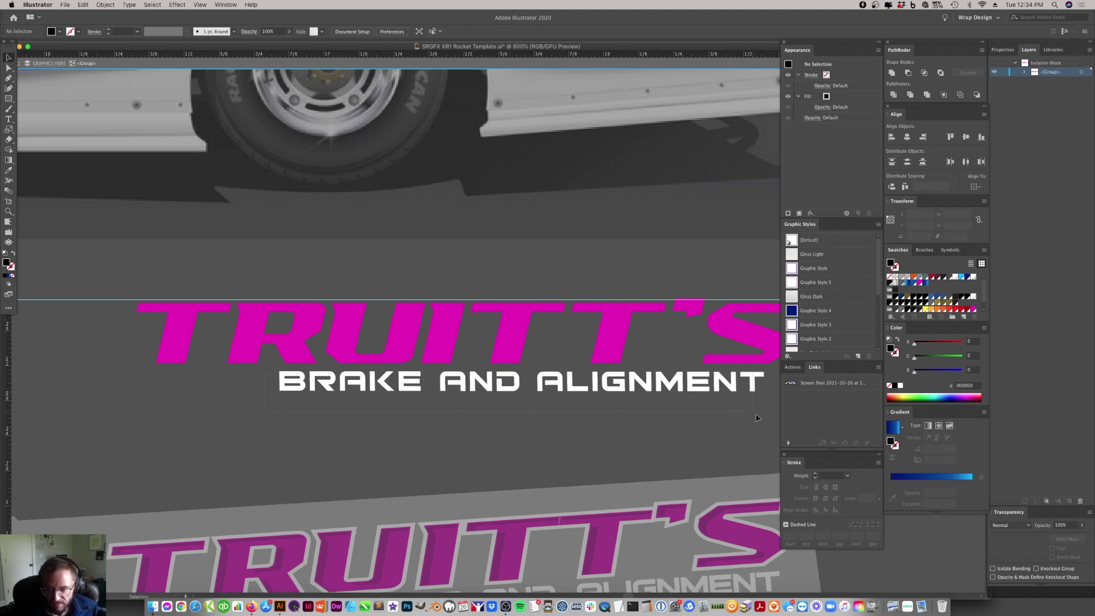
# - Group all the letters of BRAKE AND ALIGNMENT and exit isolation mode
pyautogui.moveTo(756, 417); pyautogui.dragTo(756, 418)
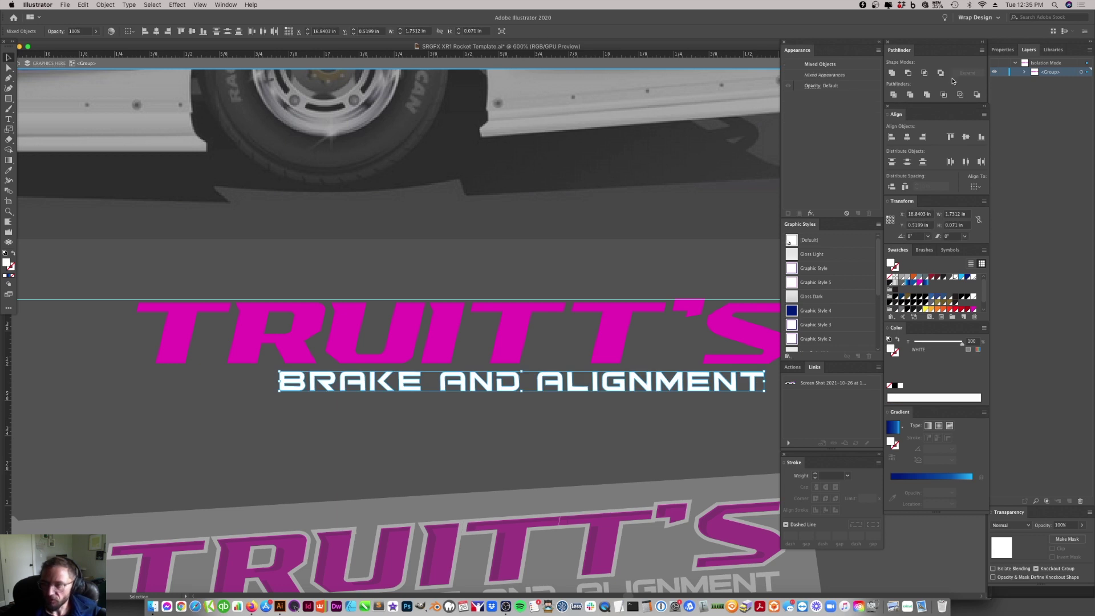
pyautogui.press('super+g')
pyautogui.click(599, 444)
pyautogui.click(618, 348)
pyautogui.click(548, 444)
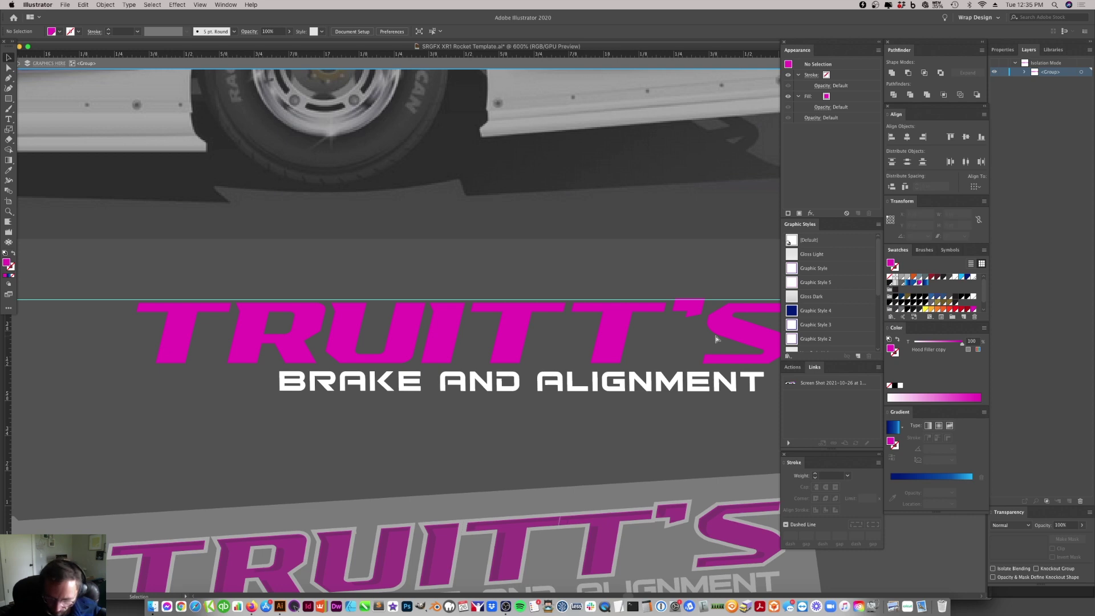
pyautogui.press('super+minus')
pyautogui.press('super+minus')
pyautogui.press('super+minus')
pyautogui.press('super+minus')
pyautogui.press('super+minus')
pyautogui.press('super+minus')
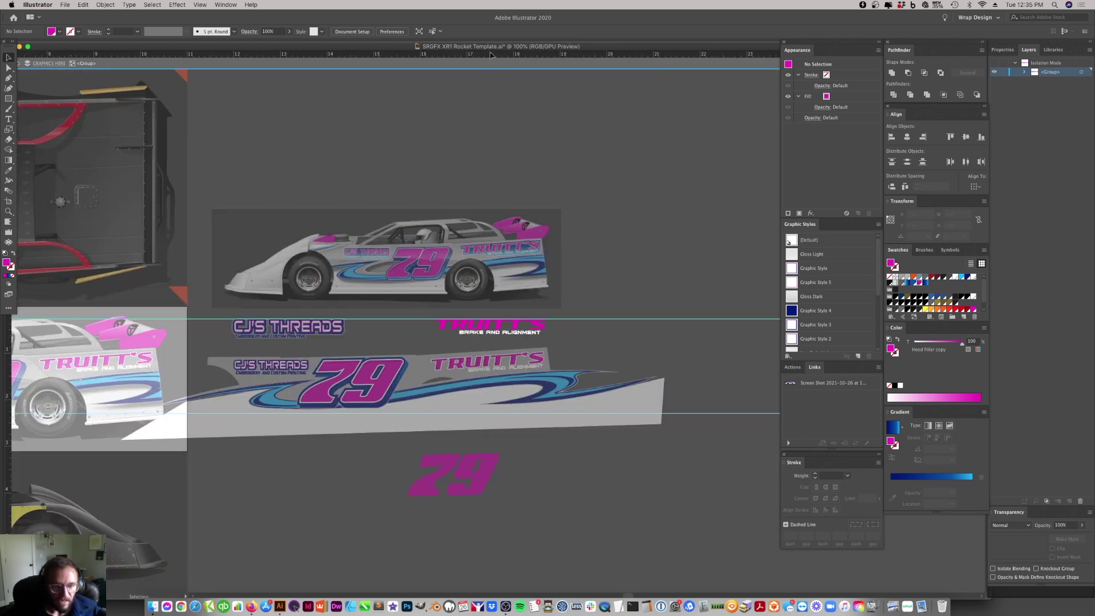
pyautogui.doubleClick(459, 160)
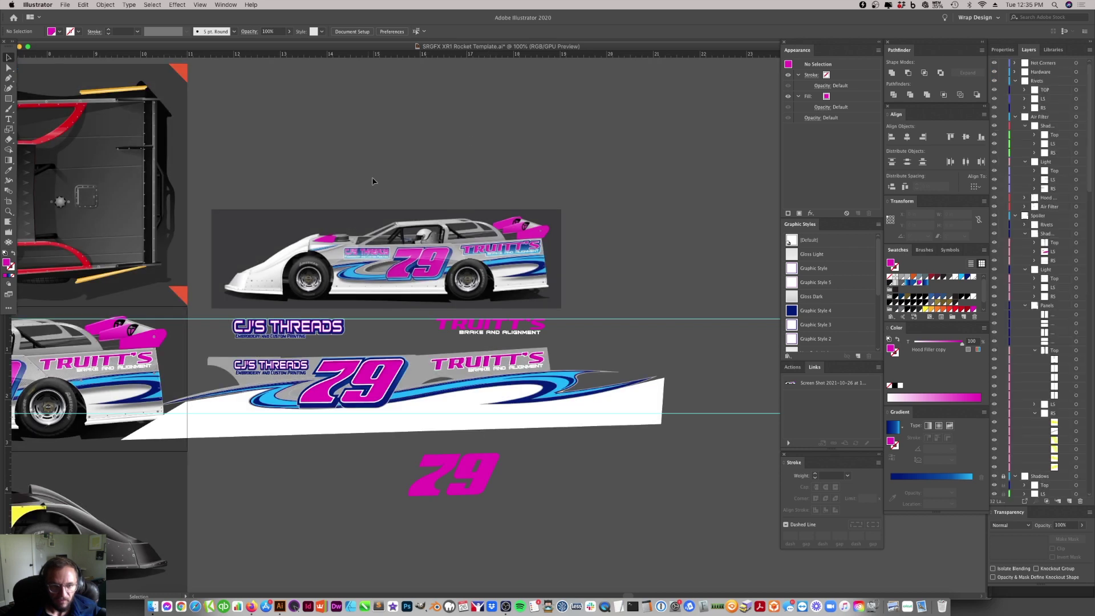
# - Shift the upper CJ'S THREADS lettering aside and replace the gray panel's TRUITT'S logo with a tilted copy of the cleaned-up version
pyautogui.click(319, 328)
pyautogui.moveTo(381, 329); pyautogui.dragTo(371, 341)
pyautogui.click(494, 332)
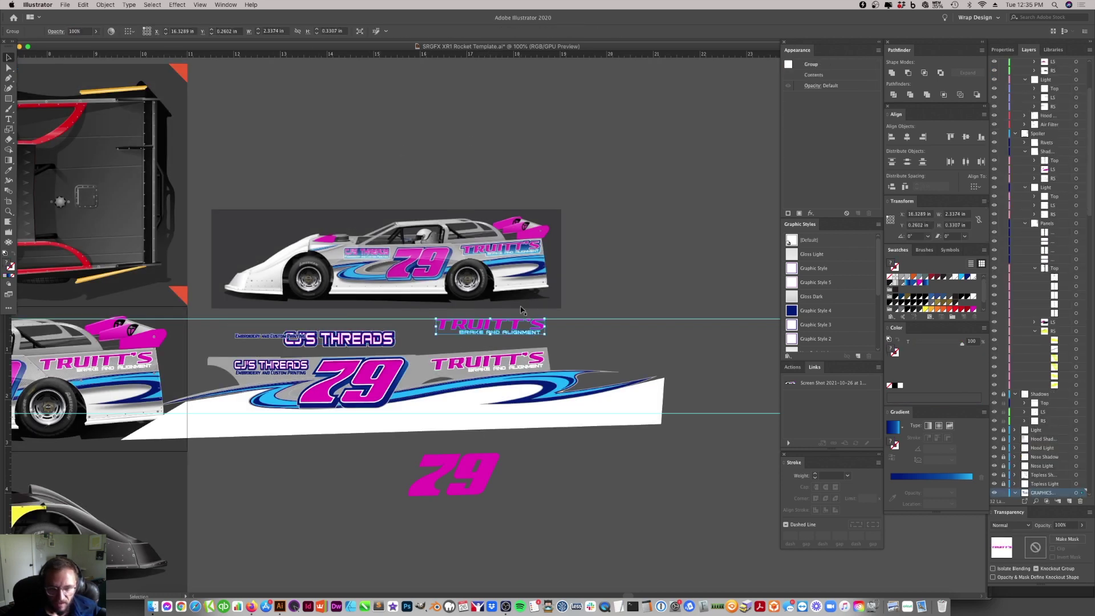
pyautogui.click(512, 362)
pyautogui.moveTo(513, 362); pyautogui.dragTo(547, 345)
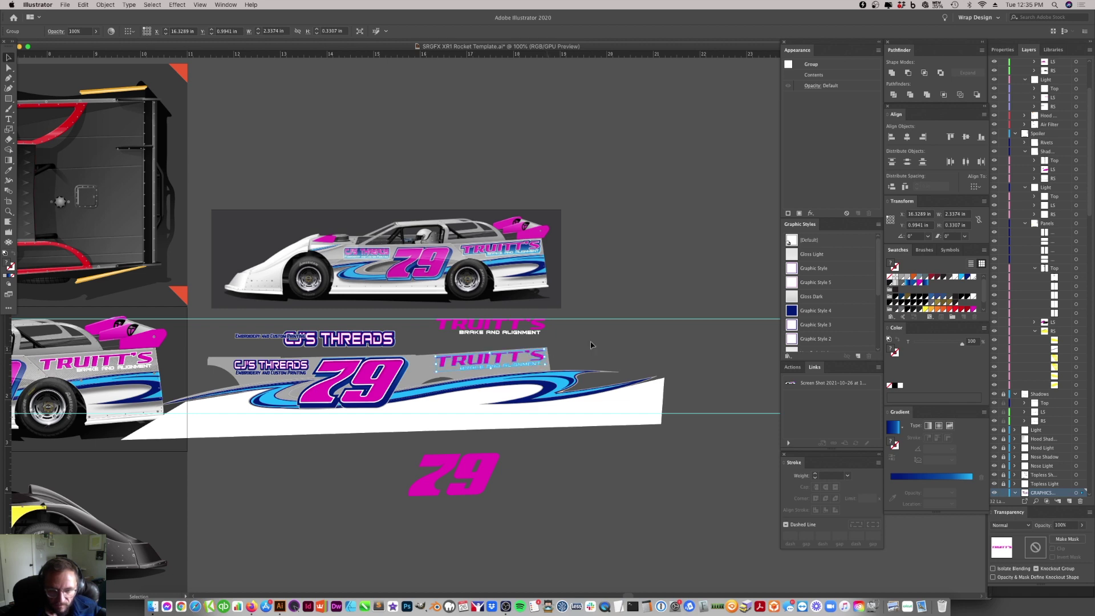
pyautogui.click(587, 342)
# - Move the panel's TRUITT'S logo slightly up and adjust its rotation to follow the panel's sloping upper edge
pyautogui.click(9, 212)
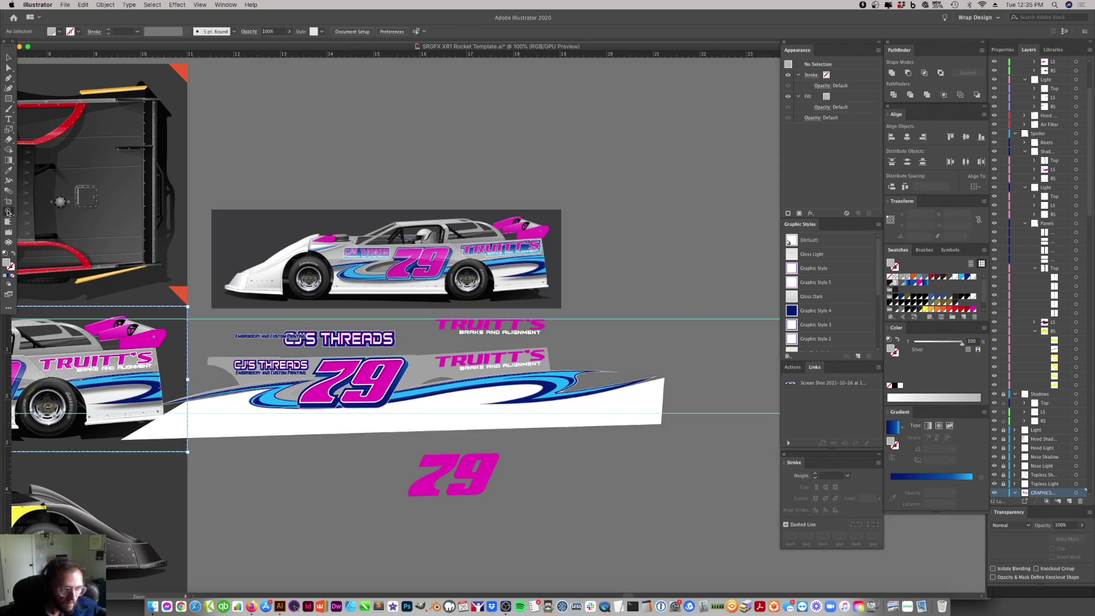
pyautogui.click(463, 343)
pyautogui.click(463, 334)
pyautogui.click(463, 334)
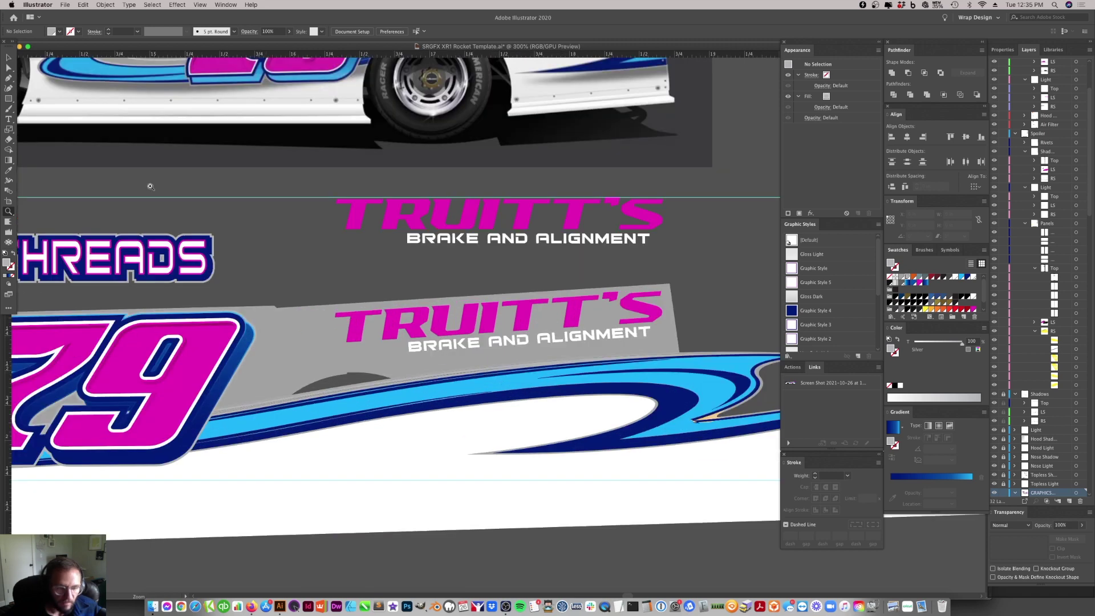
pyautogui.click(8, 57)
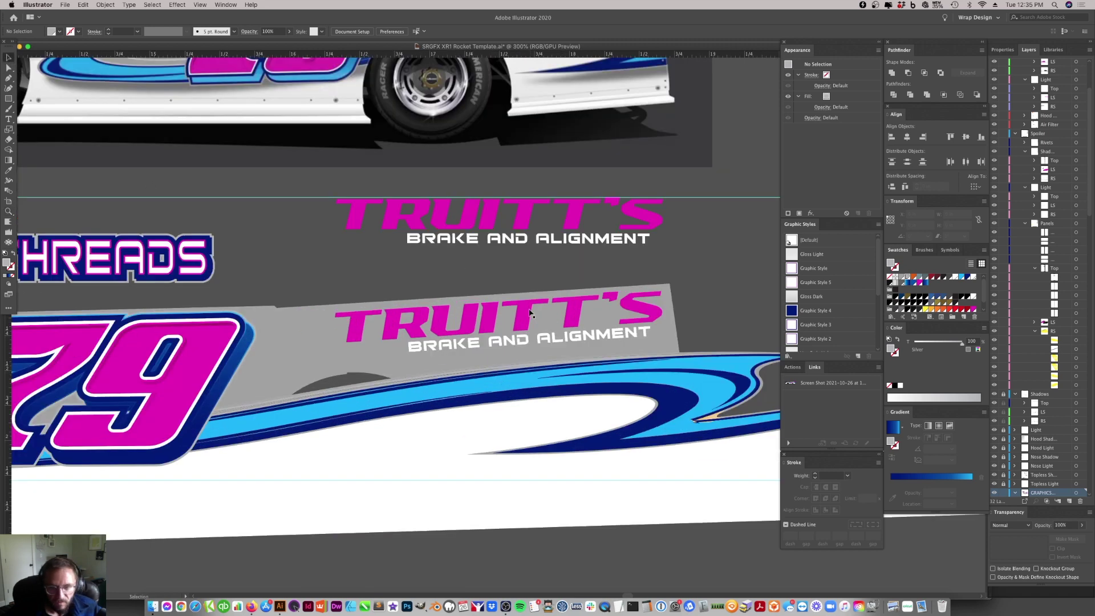
pyautogui.click(517, 325)
pyautogui.moveTo(522, 326); pyautogui.dragTo(522, 320)
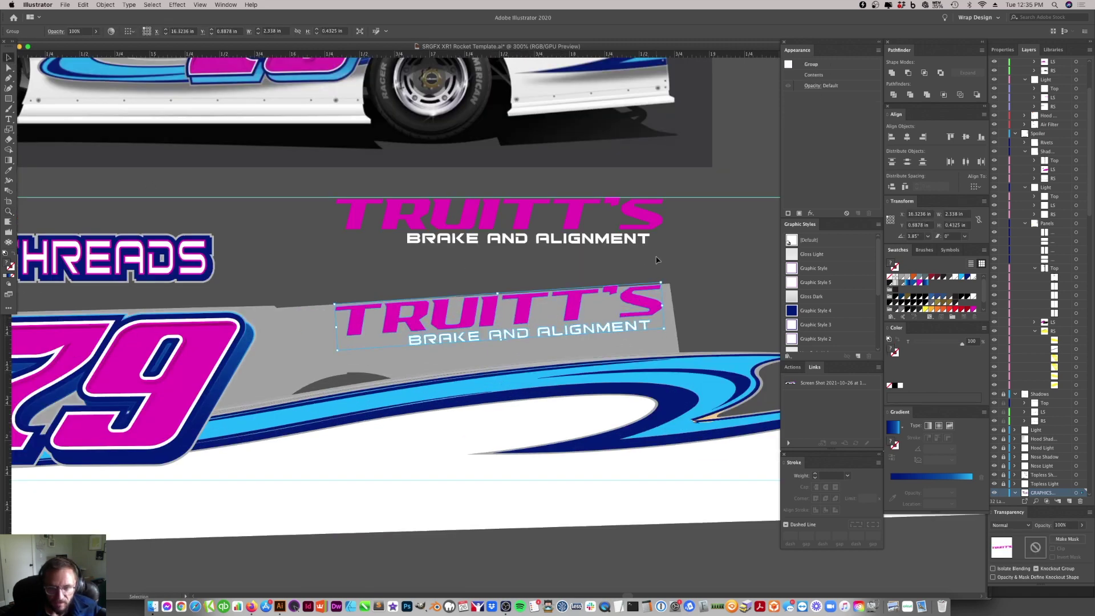
pyautogui.moveTo(663, 283); pyautogui.dragTo(671, 288)
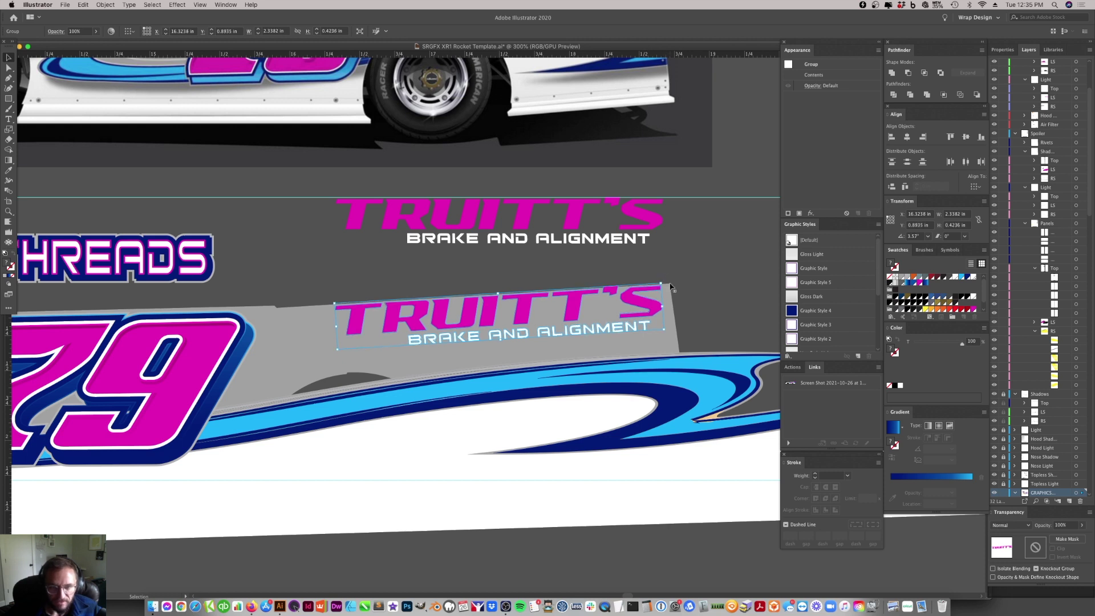
pyautogui.click(664, 282)
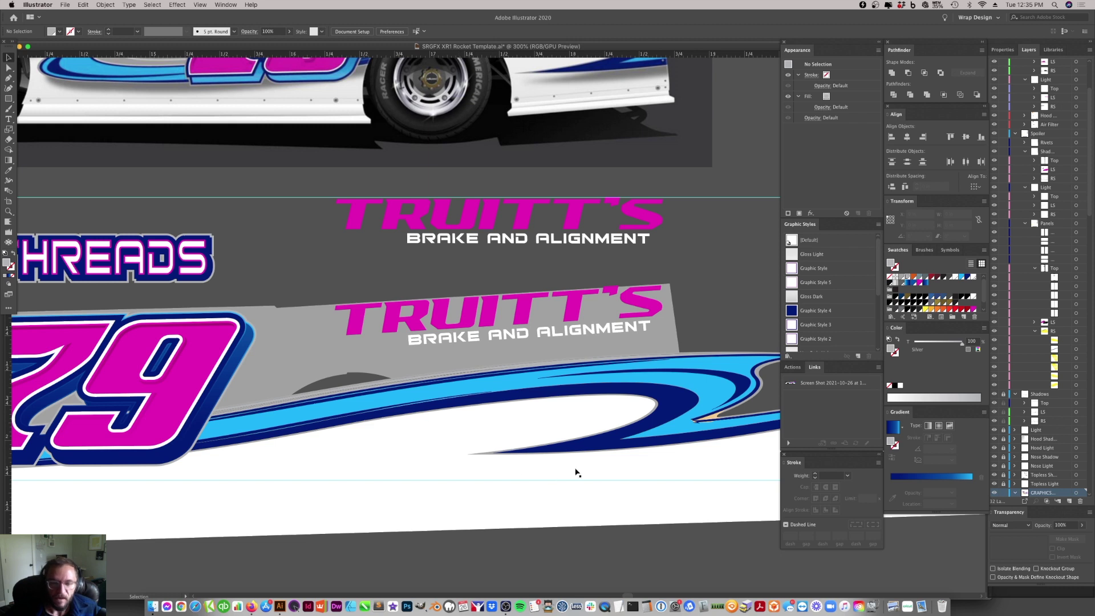
# - Enlarge the panel's TRUITT'S logo to about 2.85 in wide and move it slightly down within the gray area
pyautogui.click(472, 329)
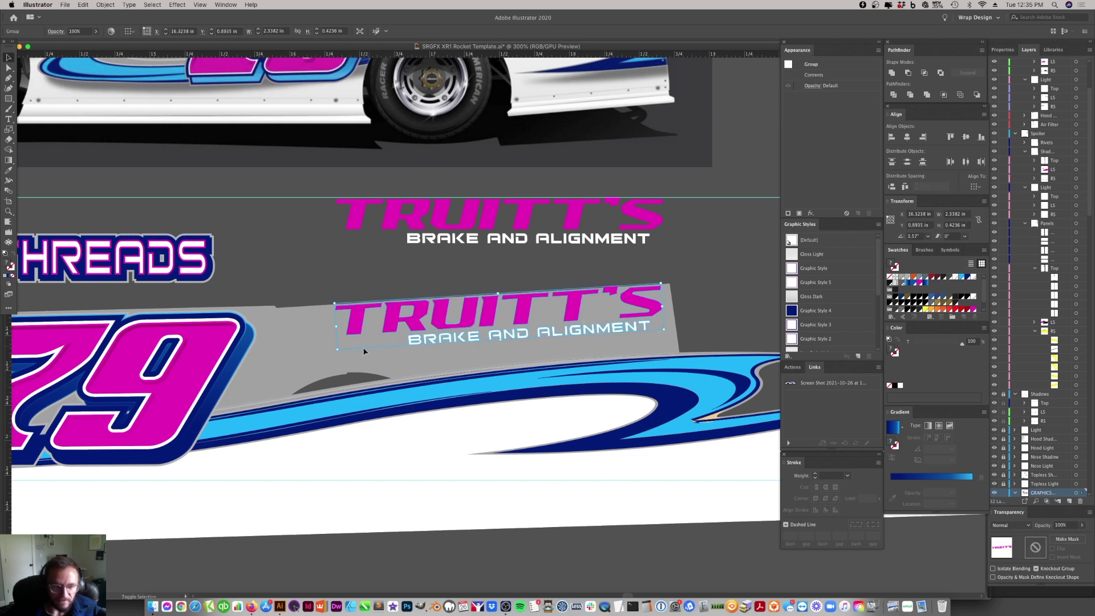
pyautogui.moveTo(339, 348); pyautogui.dragTo(267, 363)
pyautogui.moveTo(360, 329); pyautogui.dragTo(360, 335)
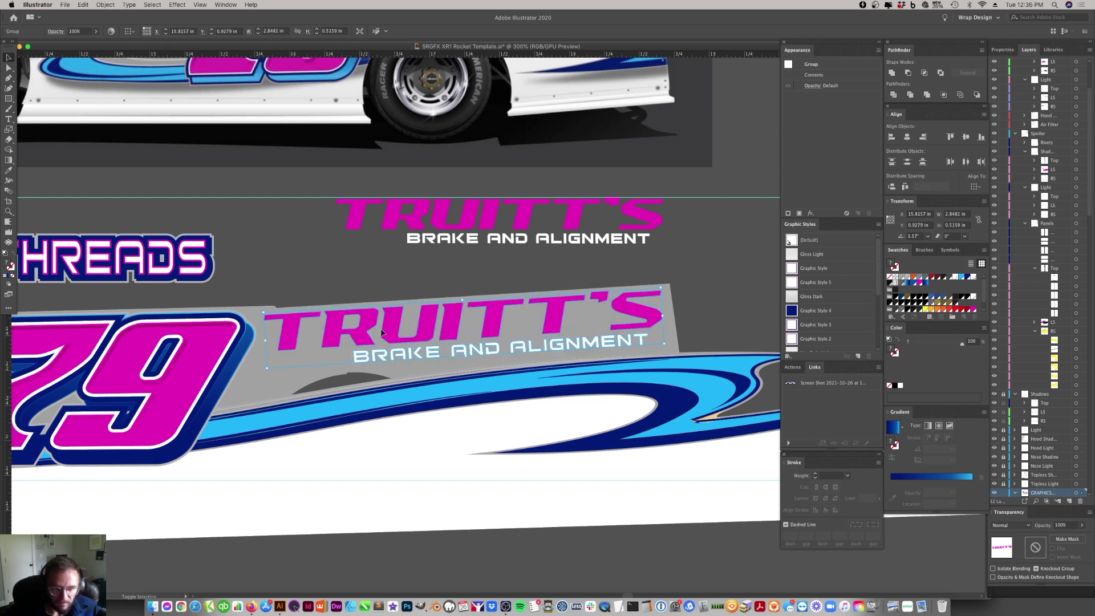
pyautogui.click(608, 269)
pyautogui.press('super+minus')
pyautogui.press('super+minus')
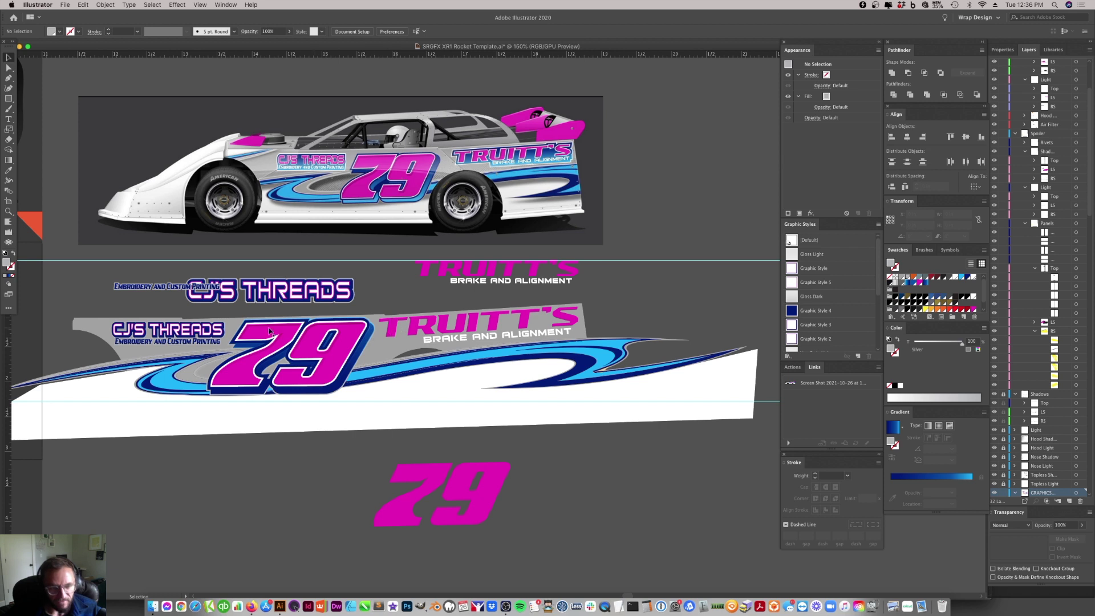
# - Ungroup the TRUITT'S logo on the gray panel to separate the name from its tagline
pyautogui.click(576, 321)
pyautogui.rightClick(570, 308)
pyautogui.click(594, 380)
# - Save the upper CJ'S THREADS lettering's appearance as a new graphic style and apply it to the panel's TRUITT'S lettering
pyautogui.moveTo(292, 294); pyautogui.dragTo(851, 278)
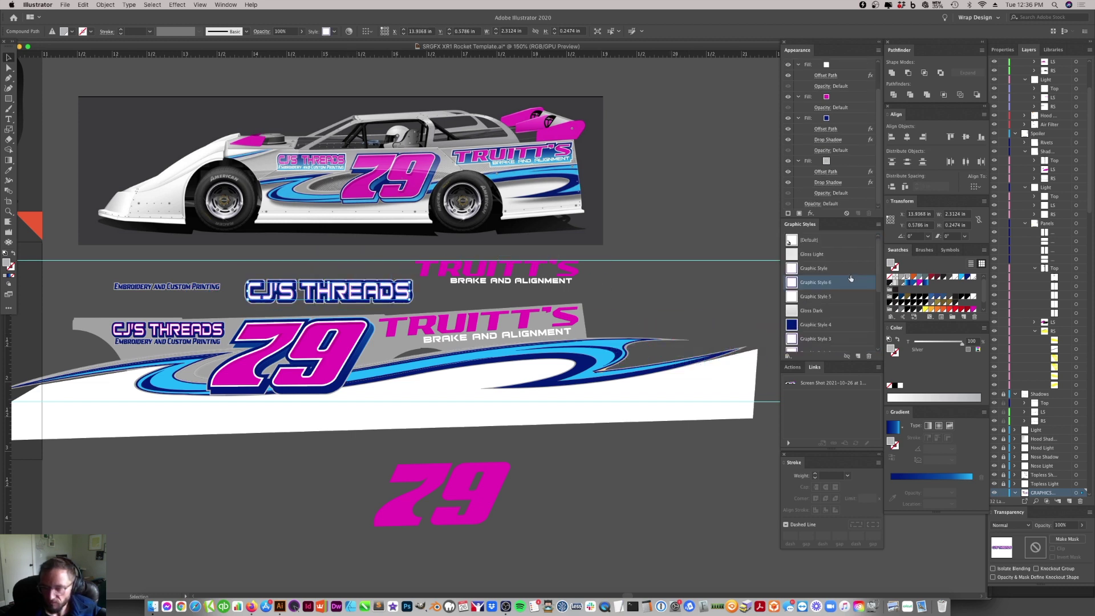
pyautogui.click(532, 329)
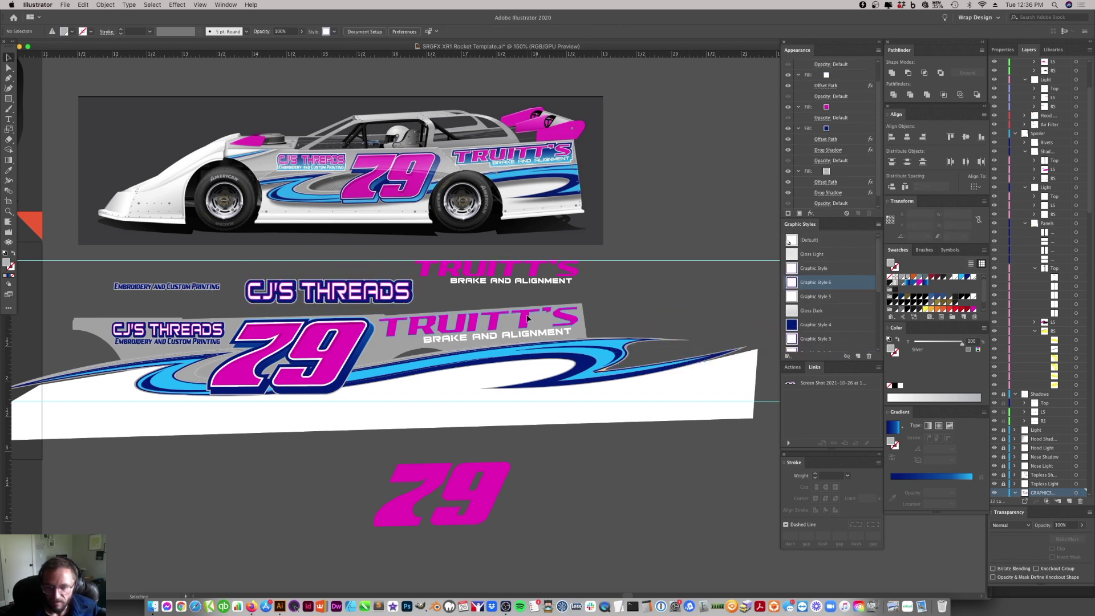
pyautogui.click(798, 283)
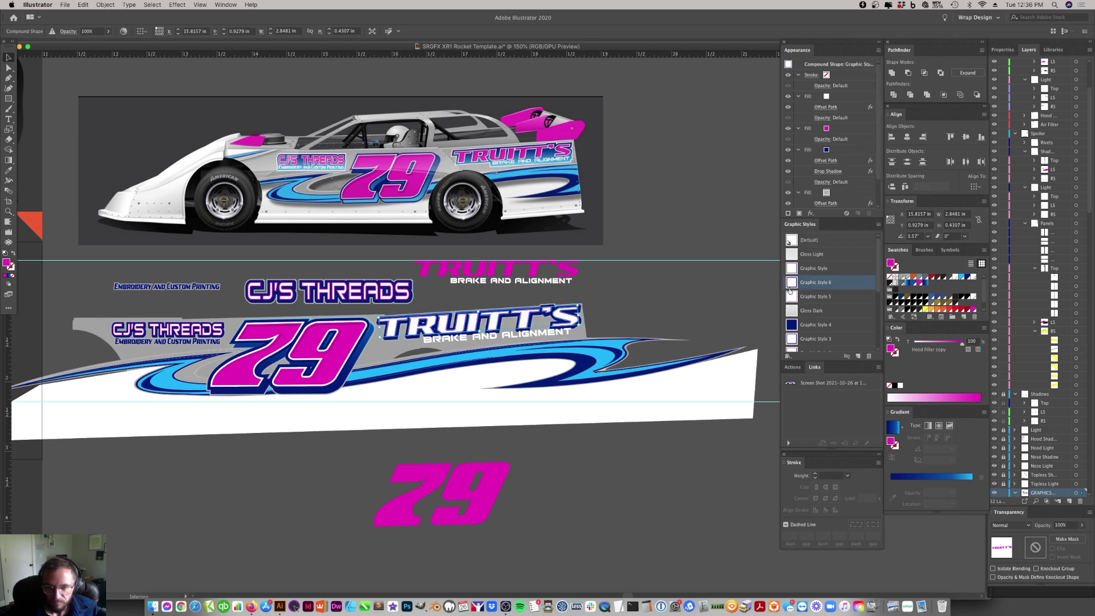
pyautogui.click(622, 312)
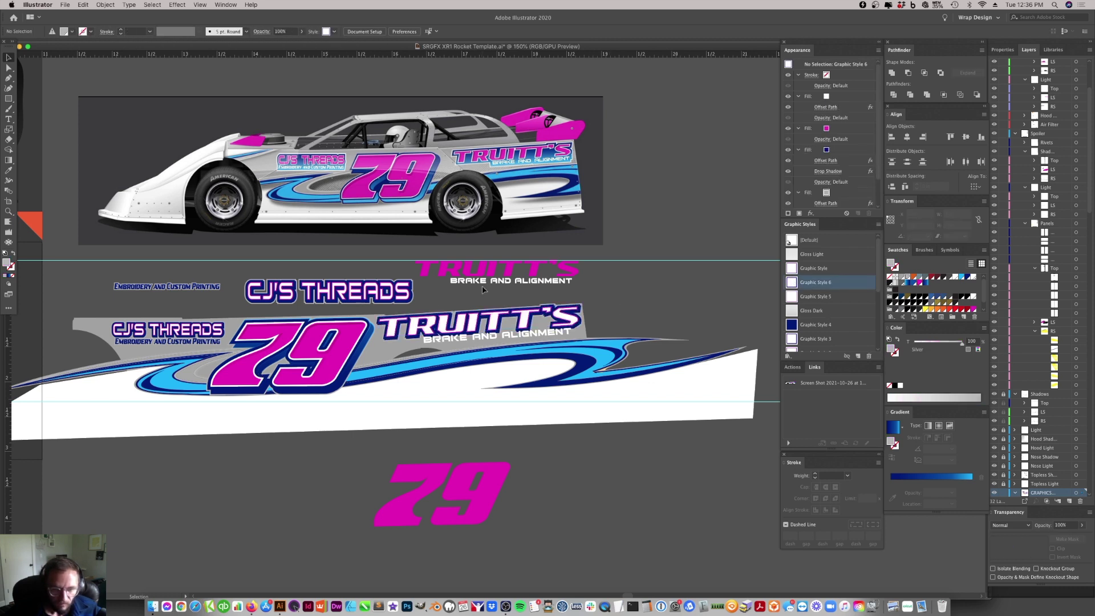
pyautogui.click(374, 300)
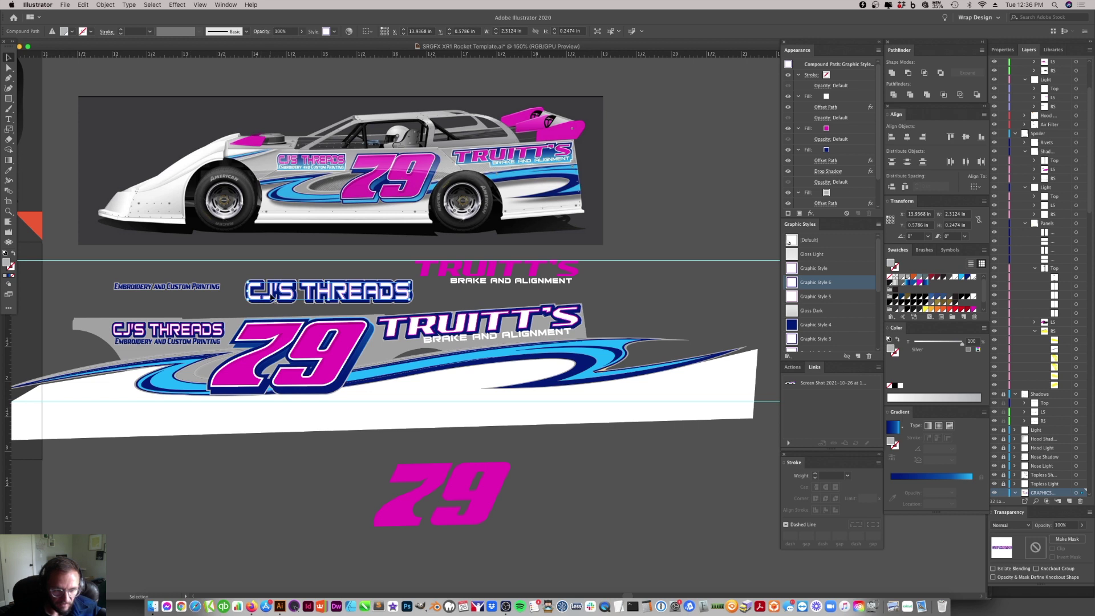
pyautogui.click(593, 279)
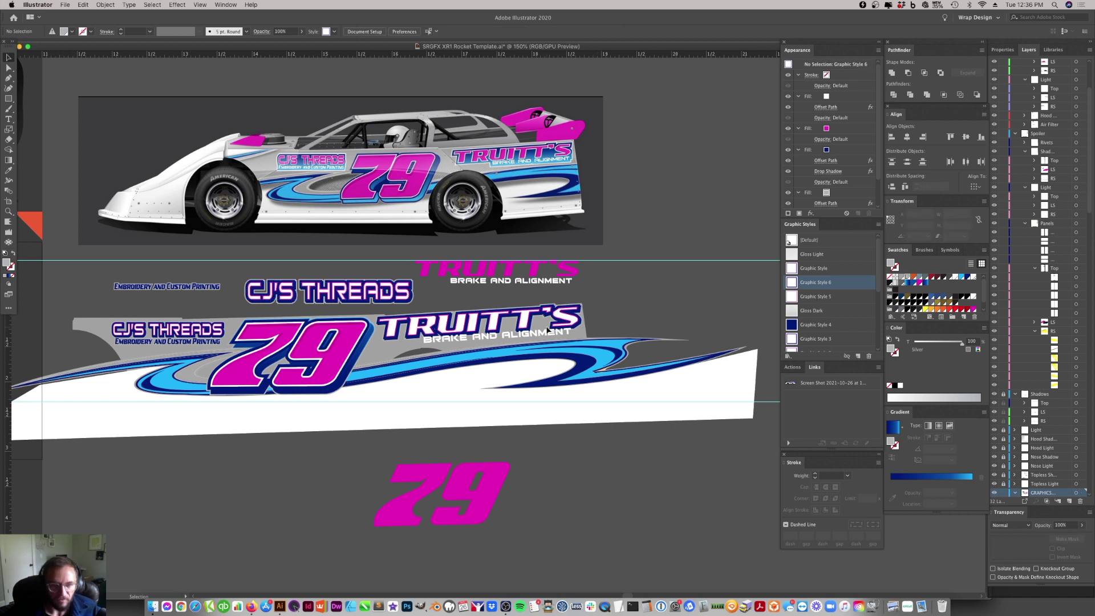
pyautogui.click(199, 334)
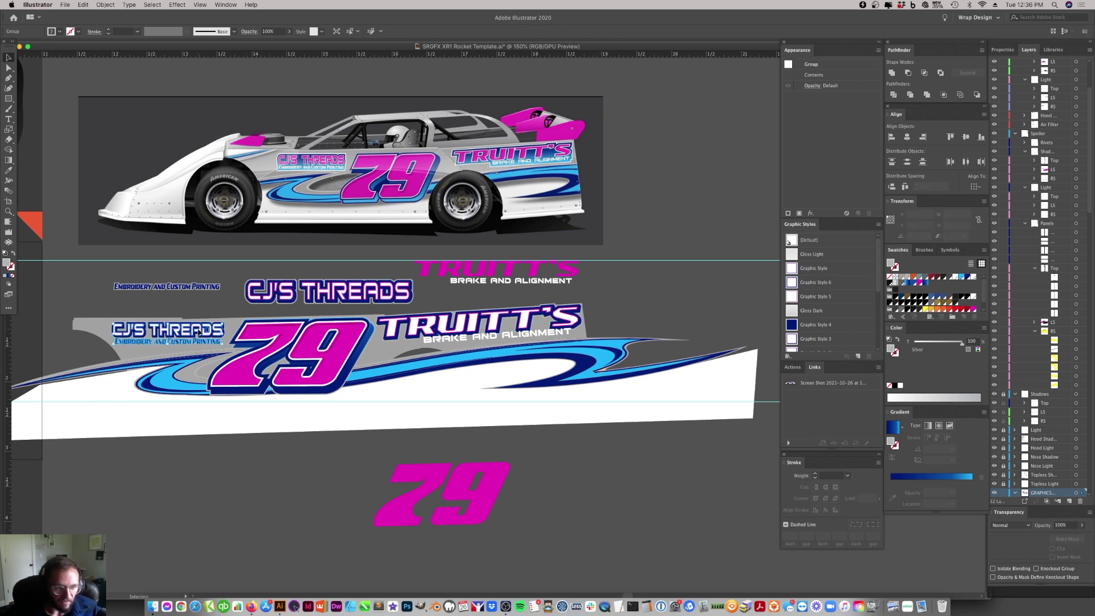
# - Nudge the panel's TRUITT'S lettering and its BRAKE AND ALIGNMENT tagline slightly down together
pyautogui.click(427, 315)
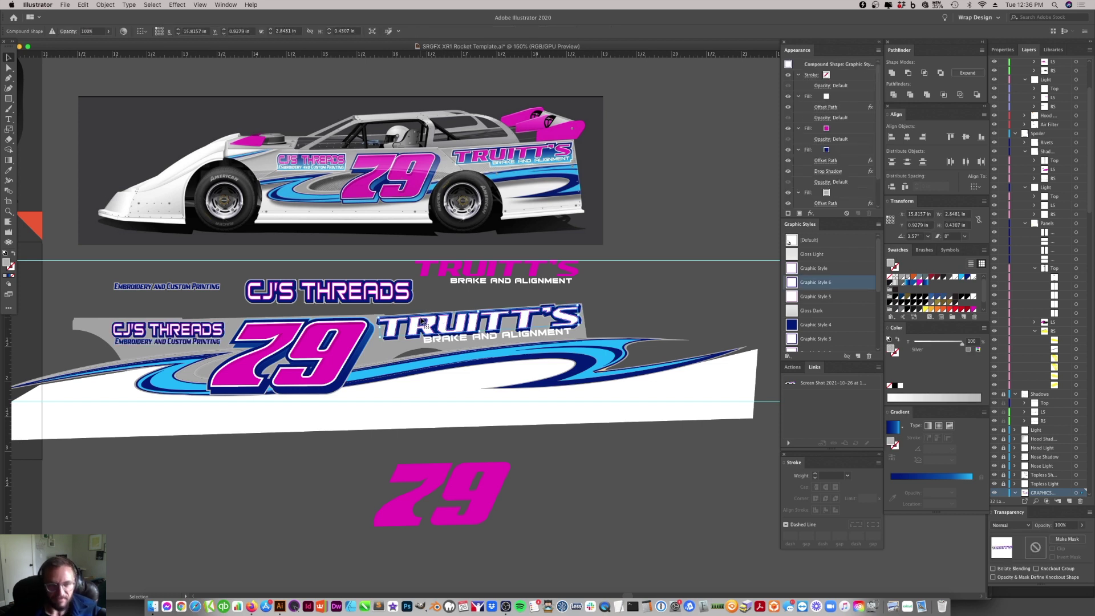
pyautogui.keyDown('shift'); pyautogui.click(446, 342); pyautogui.keyUp('shift')
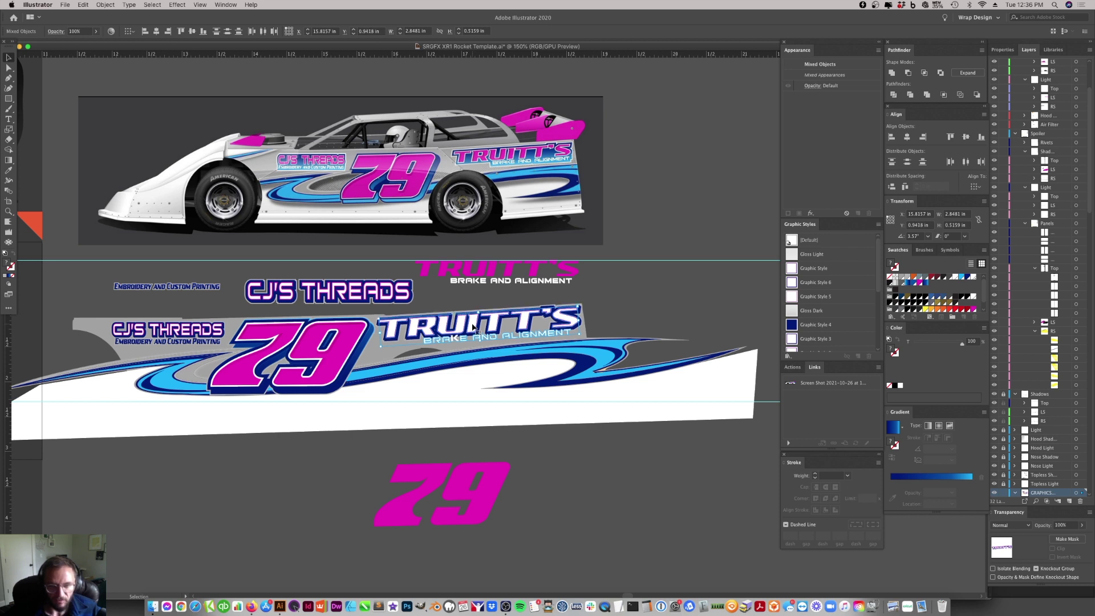
pyautogui.press('Down')
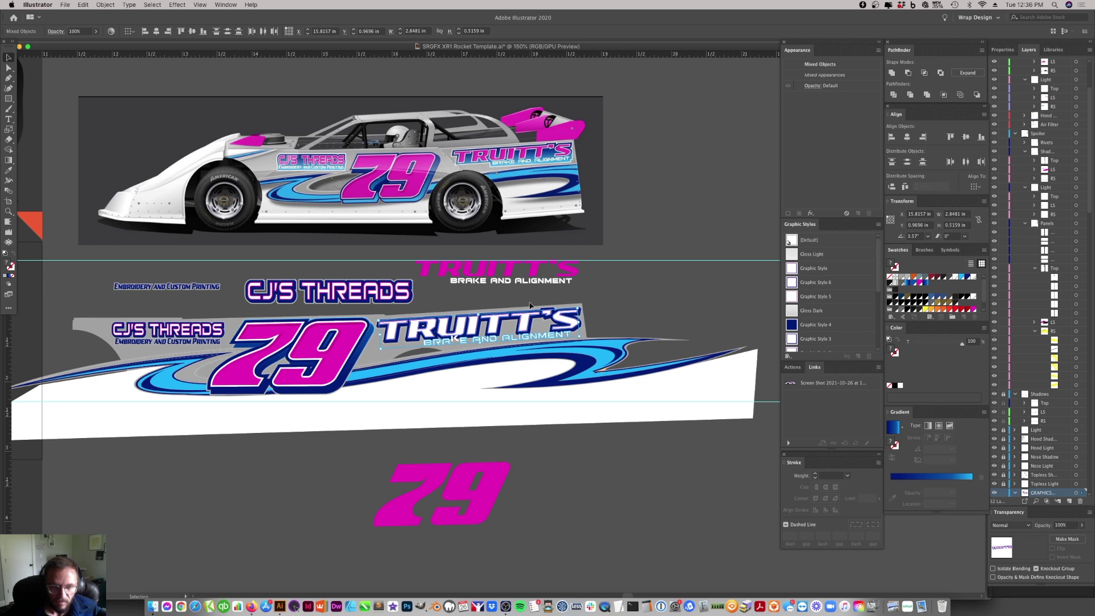
pyautogui.click(497, 268)
pyautogui.press('a')
pyautogui.click(486, 351)
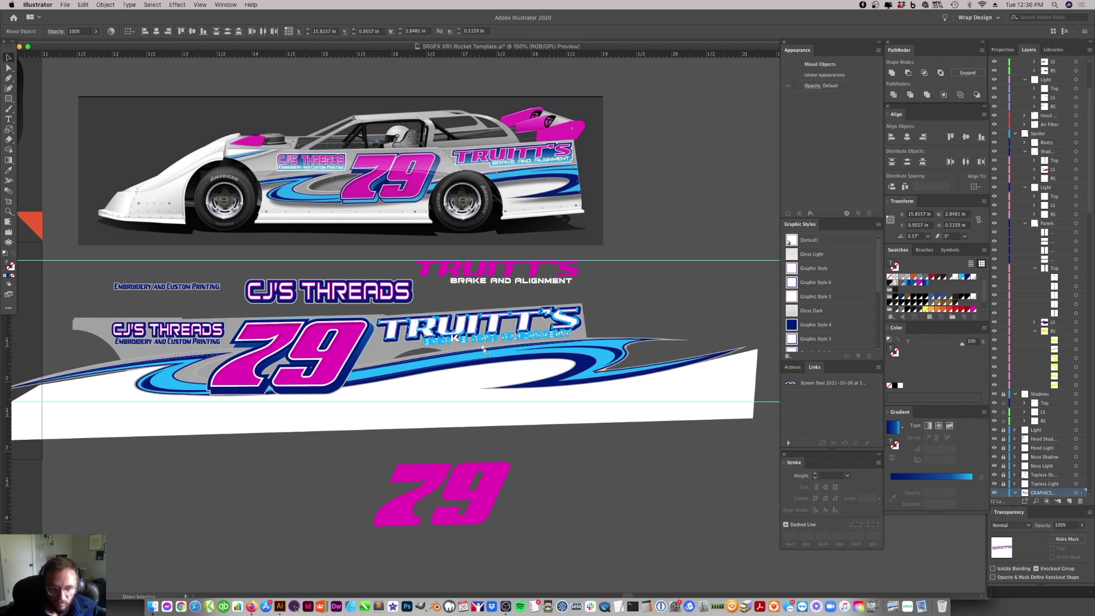
# - Unite the white BRAKE AND ALIGNMENT letters beneath TRUITT'S on the side panel into one object
pyautogui.press('v')
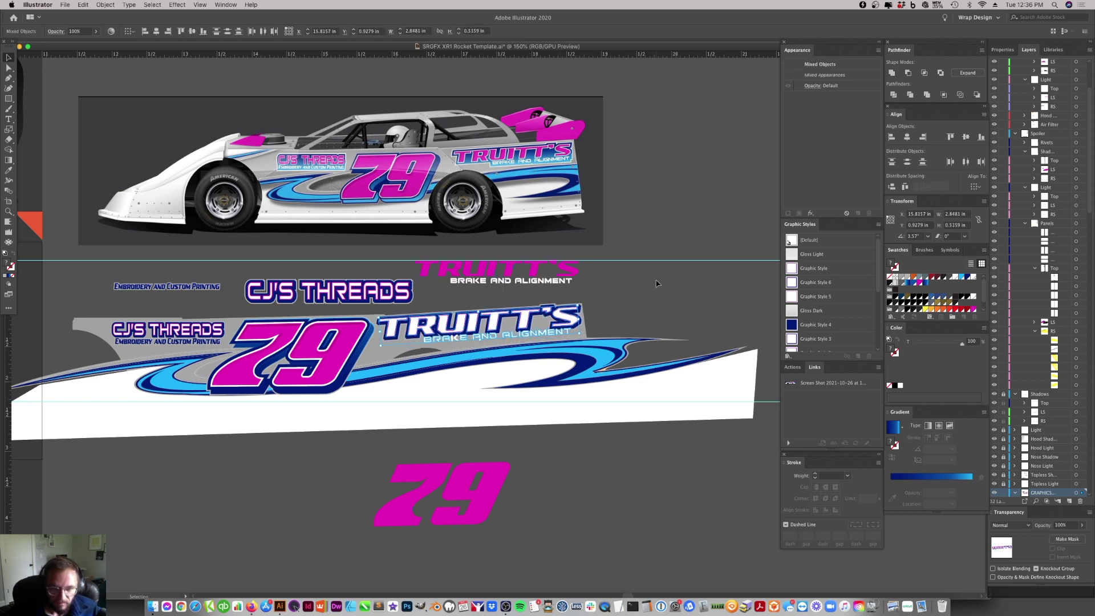
pyautogui.press('super+shift+a')
pyautogui.click(449, 340)
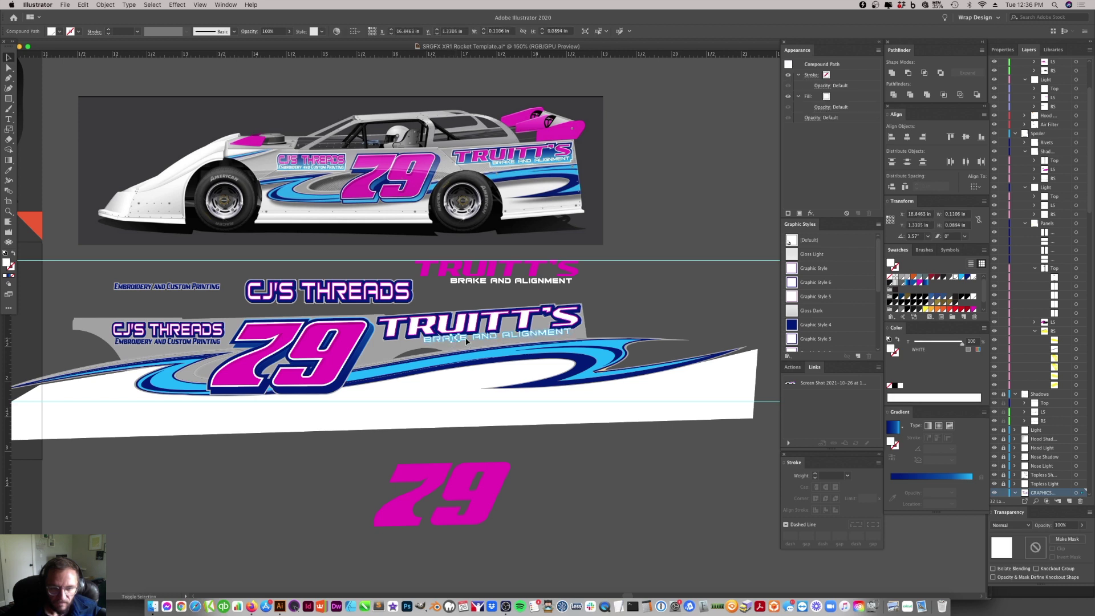
pyautogui.click(893, 72)
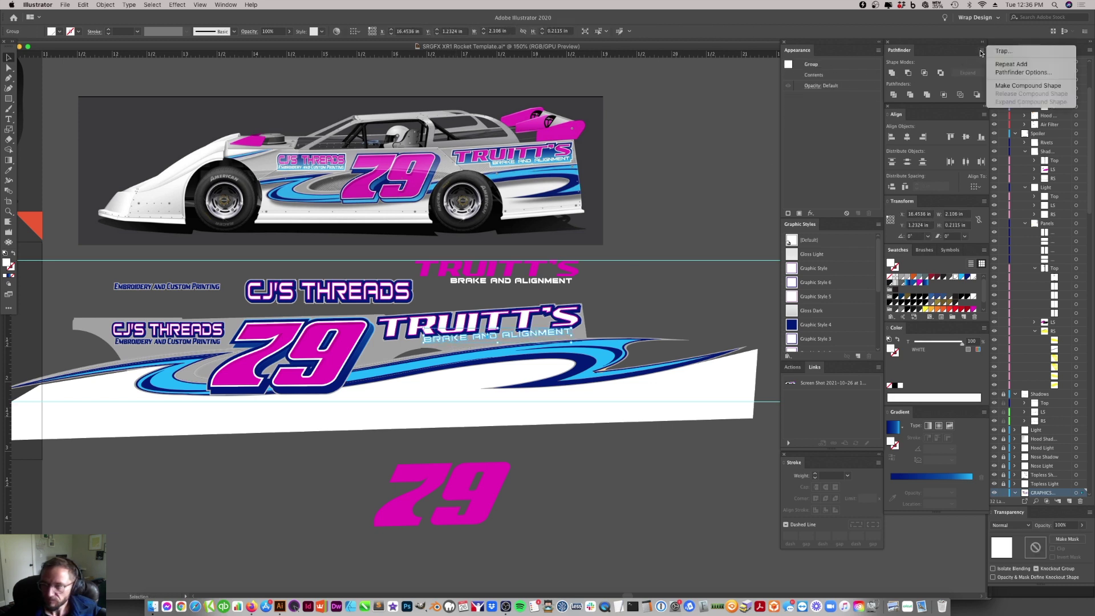
pyautogui.press('super+shift+a')
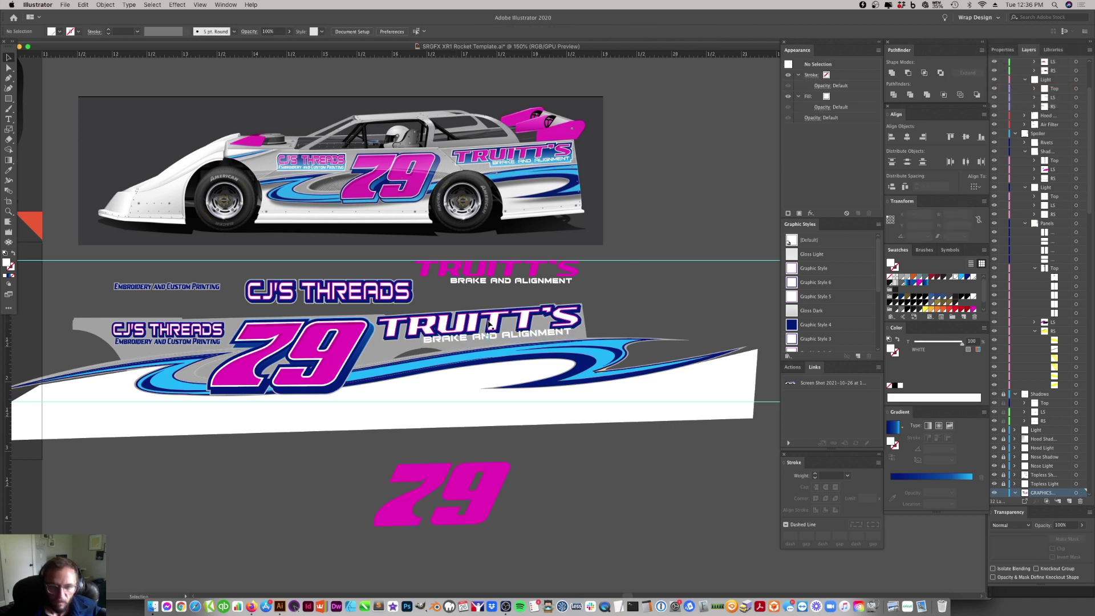
# - Nudge the TRUITT'S lettering and its BRAKE AND ALIGNMENT tagline slightly down on the side panel
pyautogui.click(491, 337)
pyautogui.keyDown('shift'); pyautogui.click(546, 322); pyautogui.keyUp('shift')
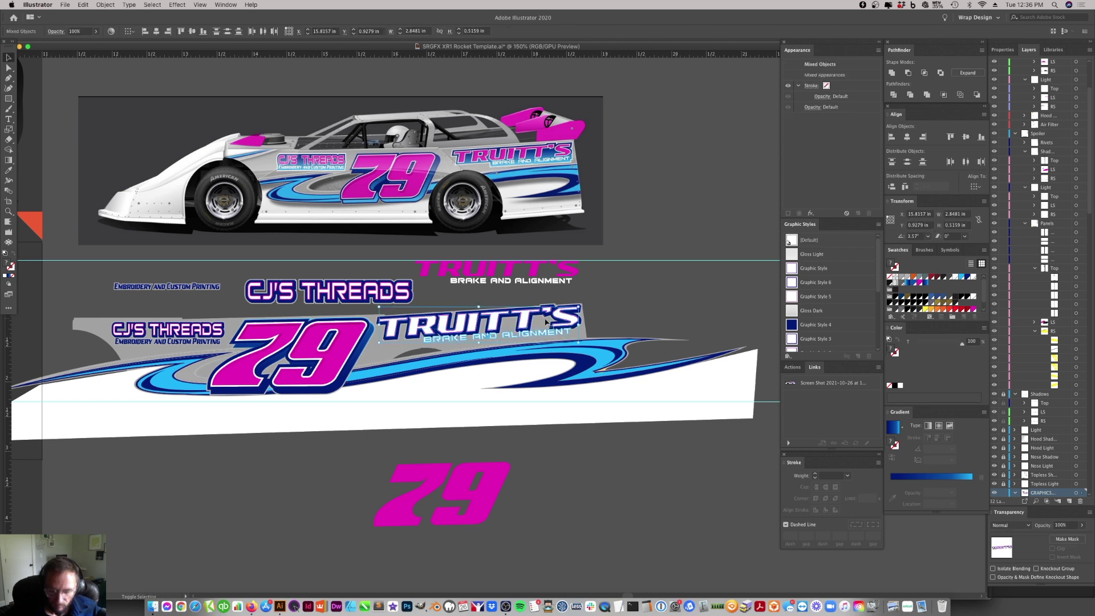
pyautogui.press('Down')
pyautogui.press('Down')
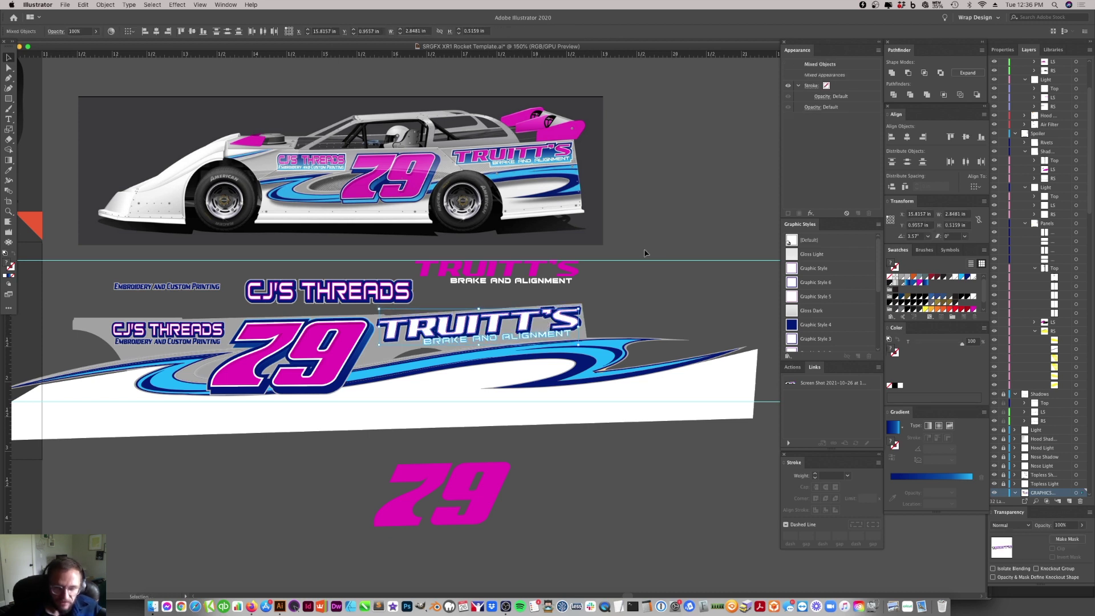
pyautogui.press('super+shift+a')
# - Try moving the side panel's 79 upward, and undo the move
pyautogui.click(141, 338)
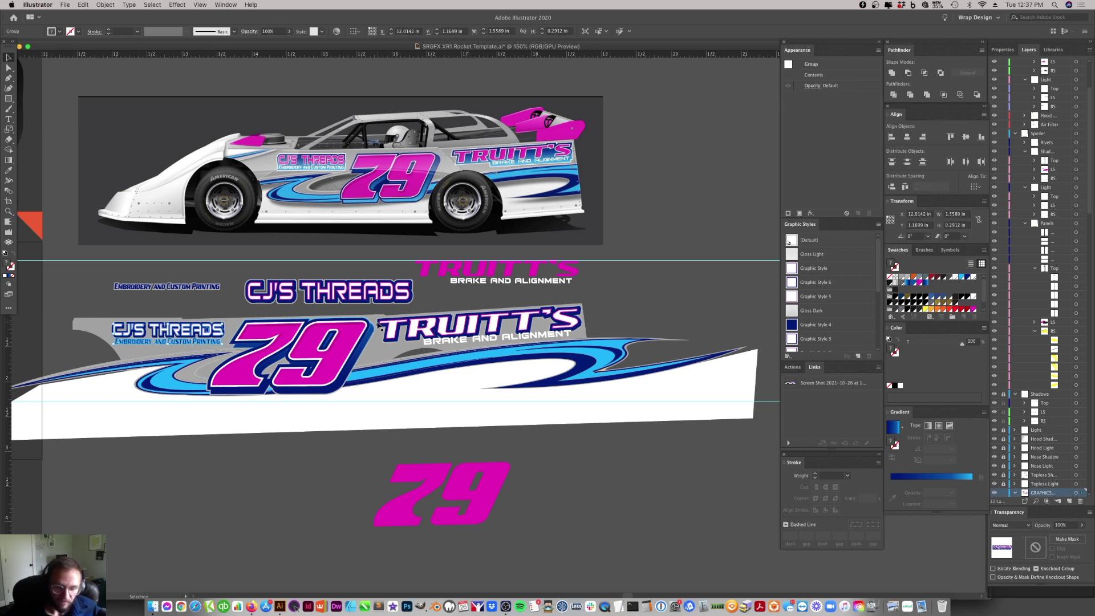
pyautogui.click(630, 315)
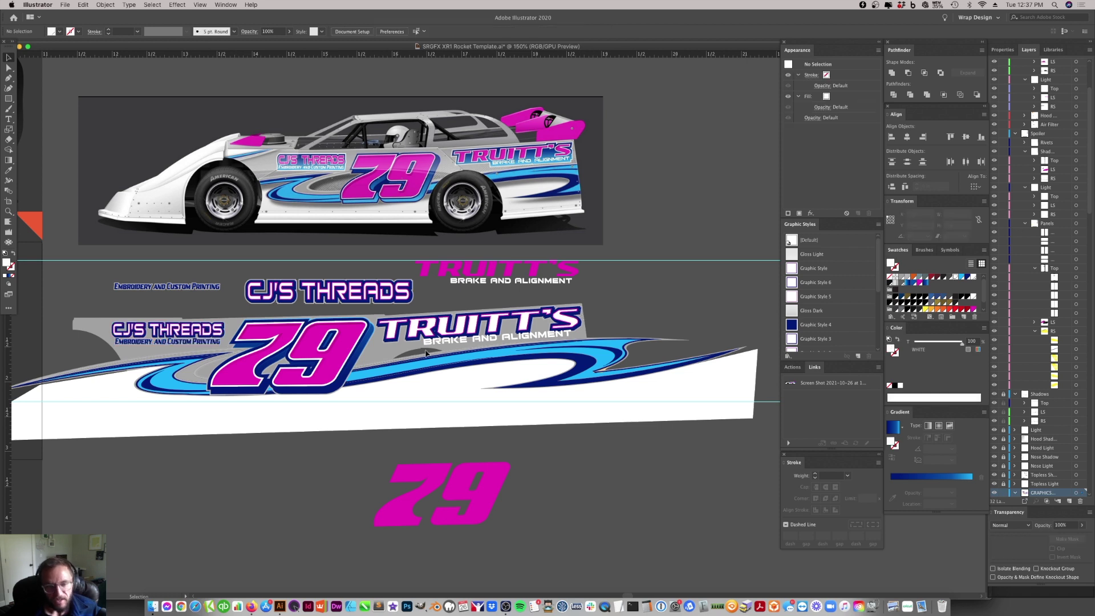
pyautogui.moveTo(319, 377); pyautogui.dragTo(322, 338)
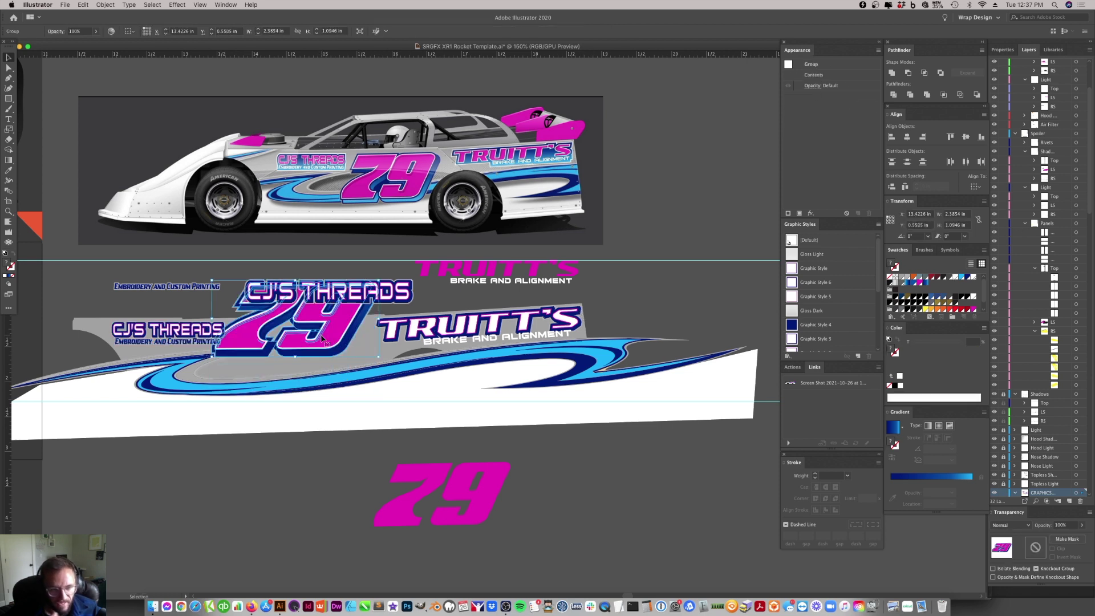
pyautogui.press('cmd+z')
# - Recolor the panel's TRUITT'S lettering, making its inset top fill magenta and the fill below it white
pyautogui.click(432, 331)
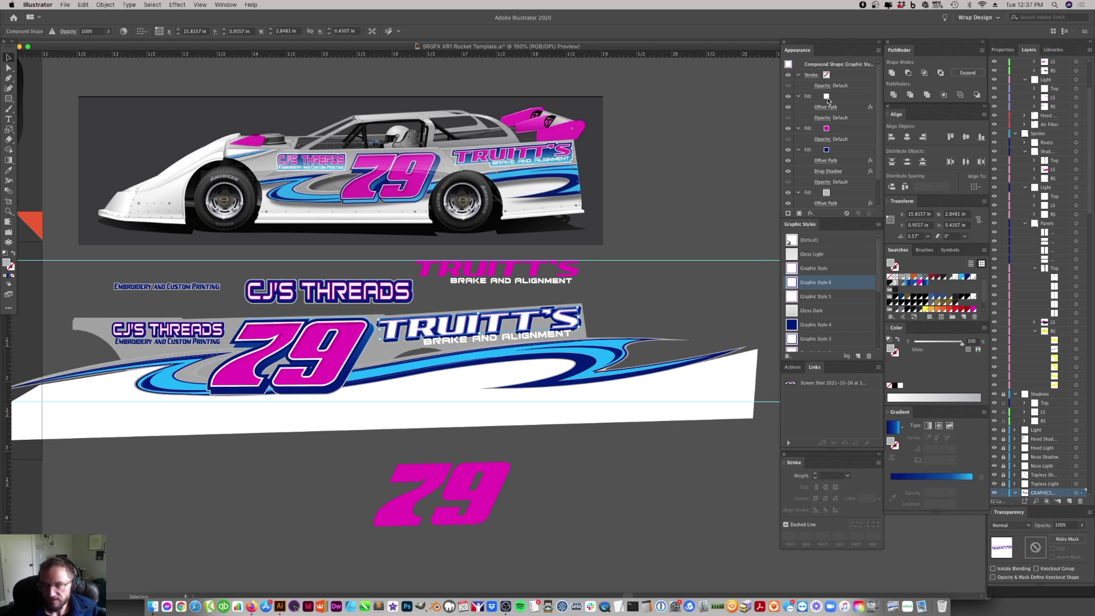
pyautogui.click(828, 99)
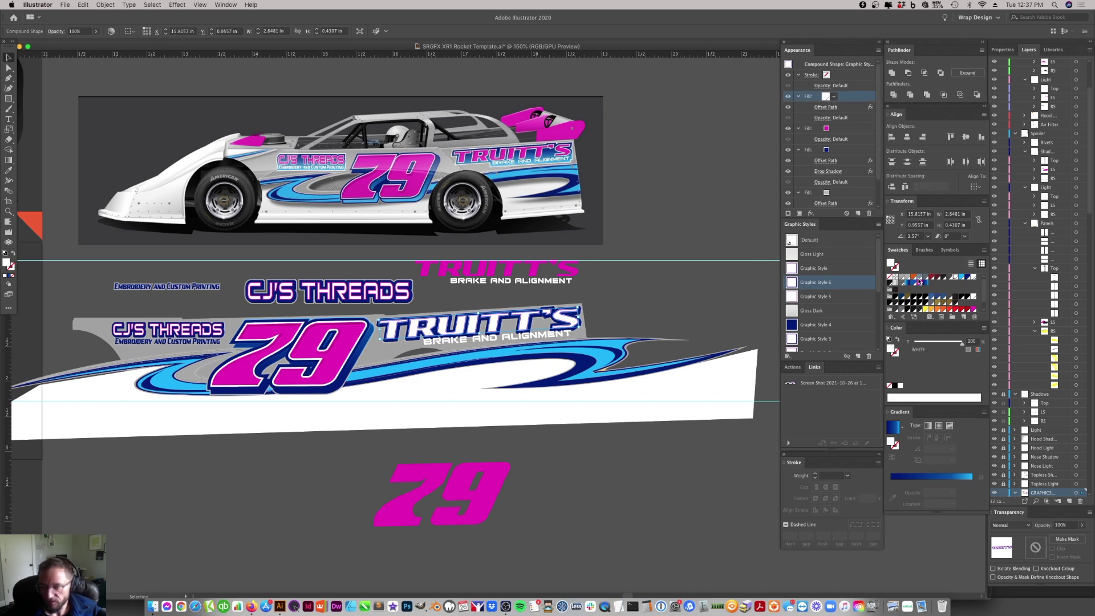
pyautogui.click(974, 310)
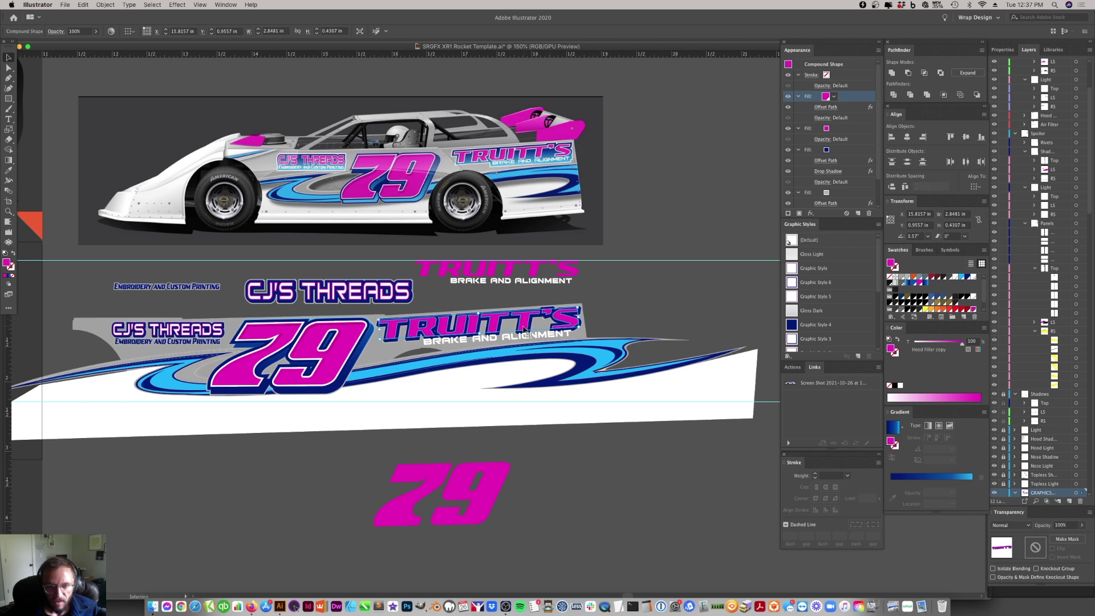
pyautogui.click(827, 129)
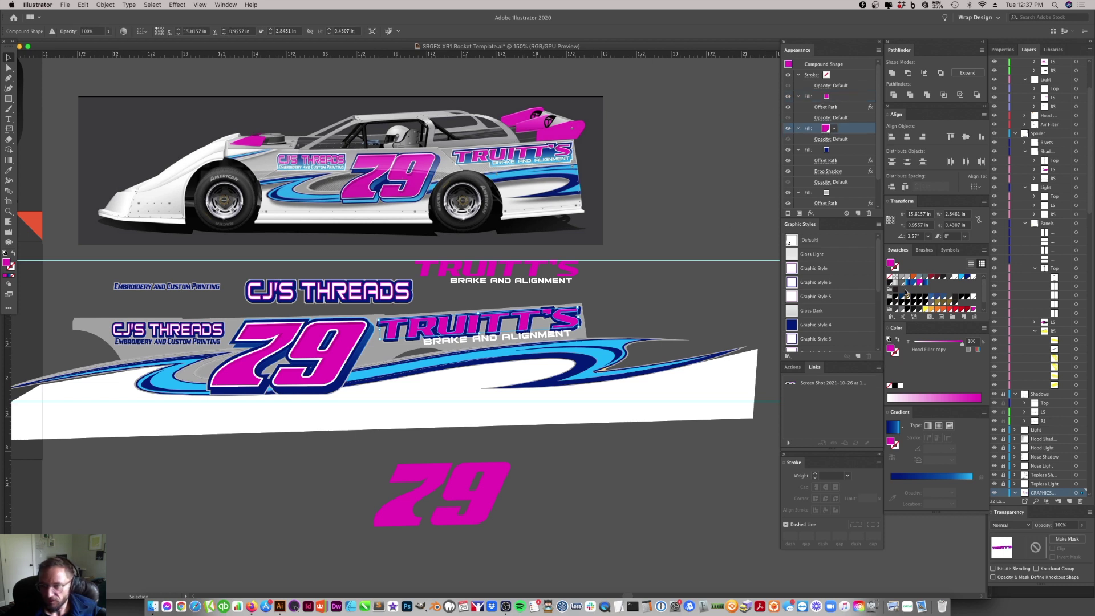
pyautogui.click(957, 277)
pyautogui.press('super+shift+a')
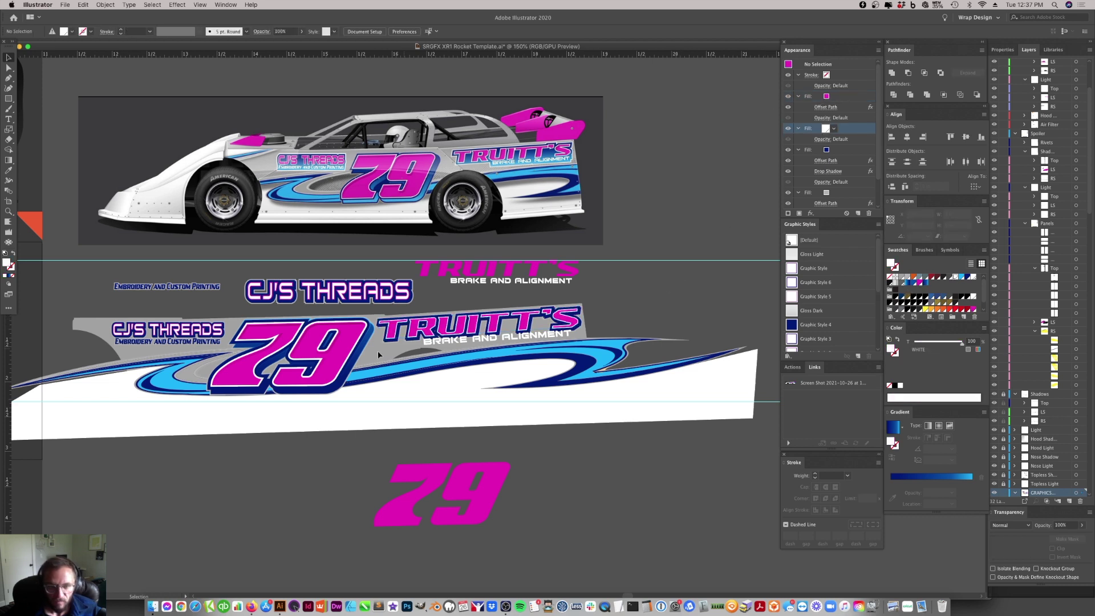
# - Adjust the negative Offset Path value on the magenta top fill of the panel's TRUITT'S lettering
pyautogui.click(477, 333)
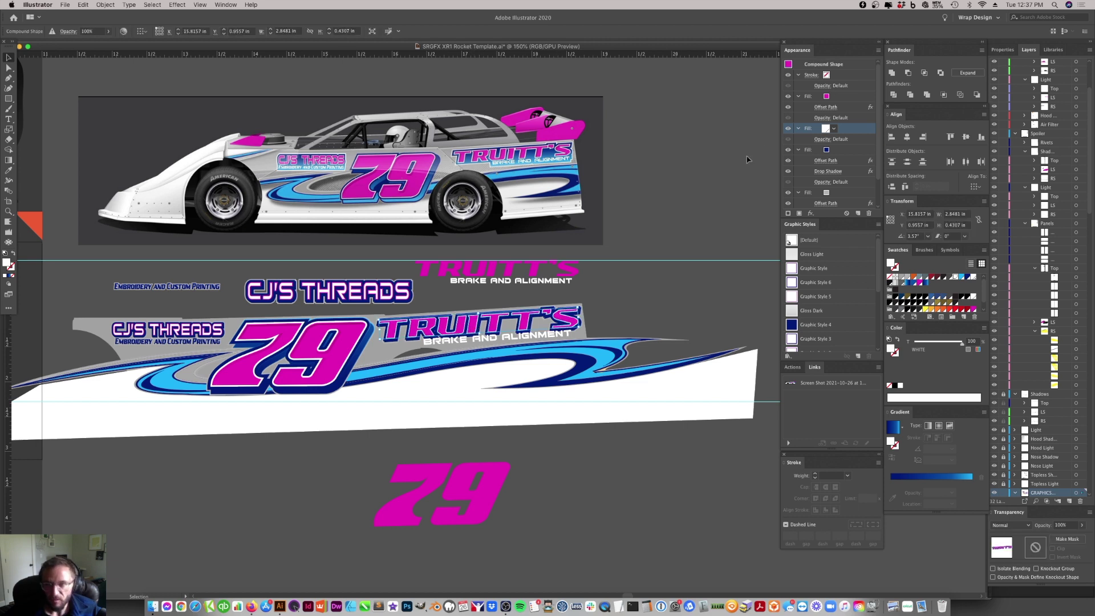
pyautogui.click(826, 107)
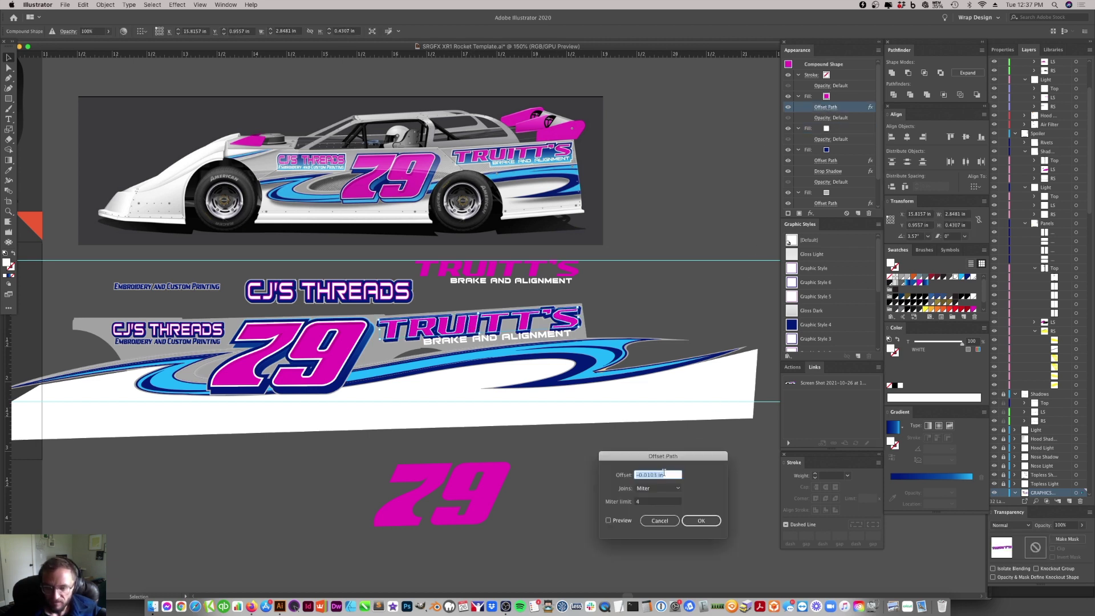
pyautogui.write('-1')
pyautogui.click(609, 521)
pyautogui.click(701, 521)
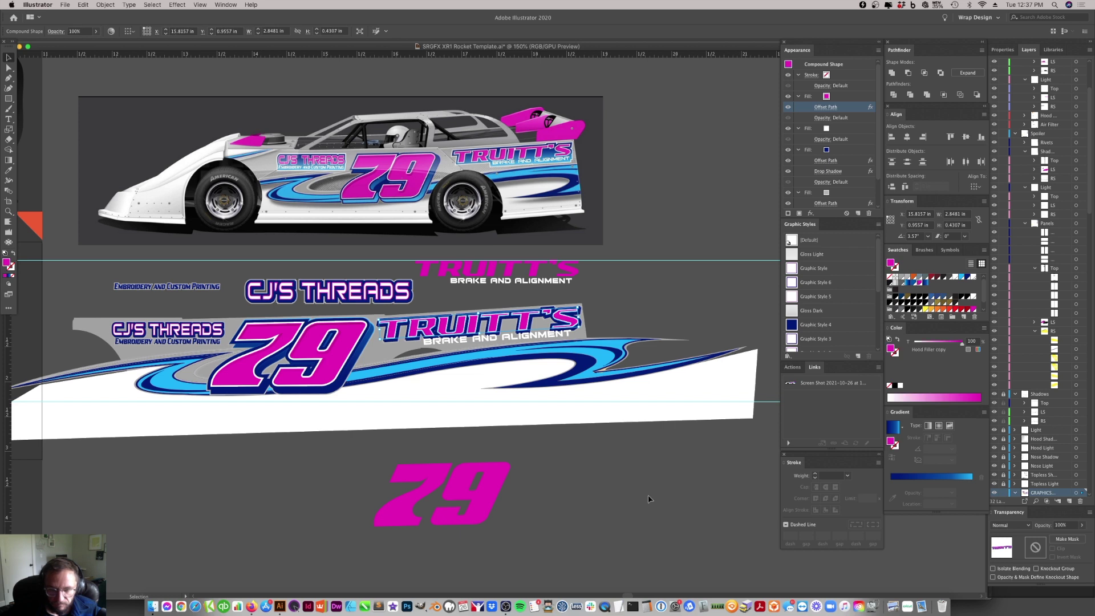
pyautogui.press('super+shift+a')
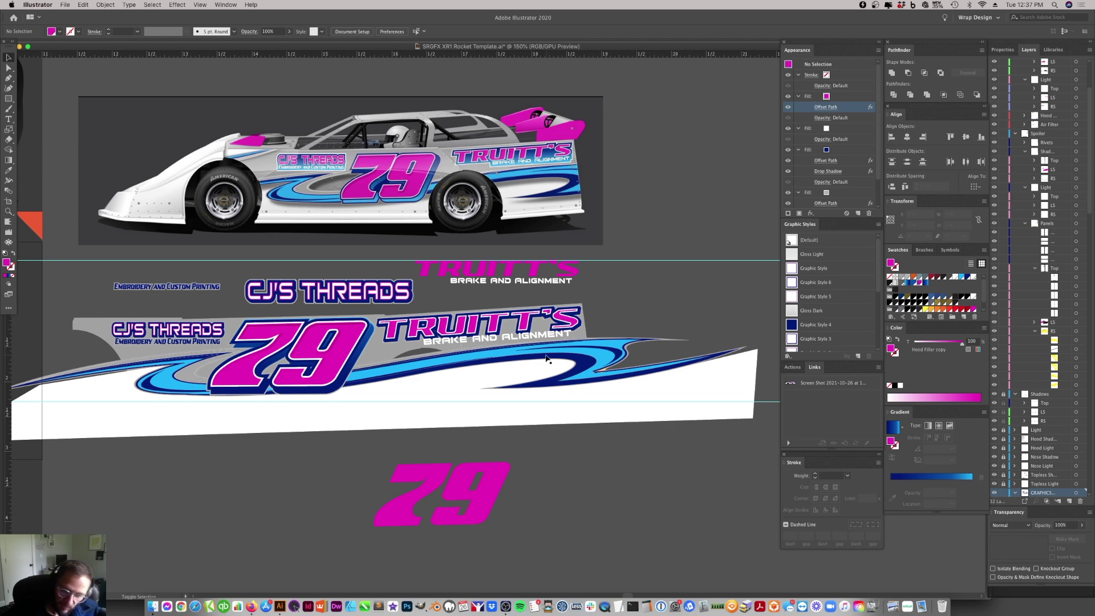
# - Examine the restyled TRUITT'S lettering and the panel graphics against the reference race car image
pyautogui.hscroll(-5, 546, 358)
pyautogui.hscroll(5, 547, 358)
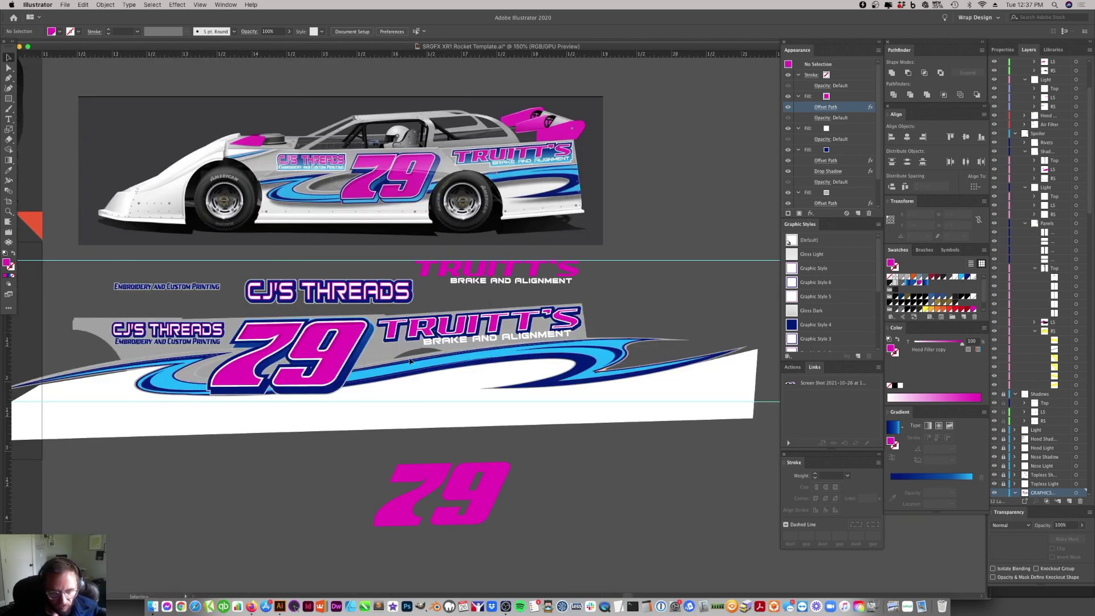
pyautogui.hotkey('ctrl', '-')
pyautogui.hotkey('ctrl', '-')
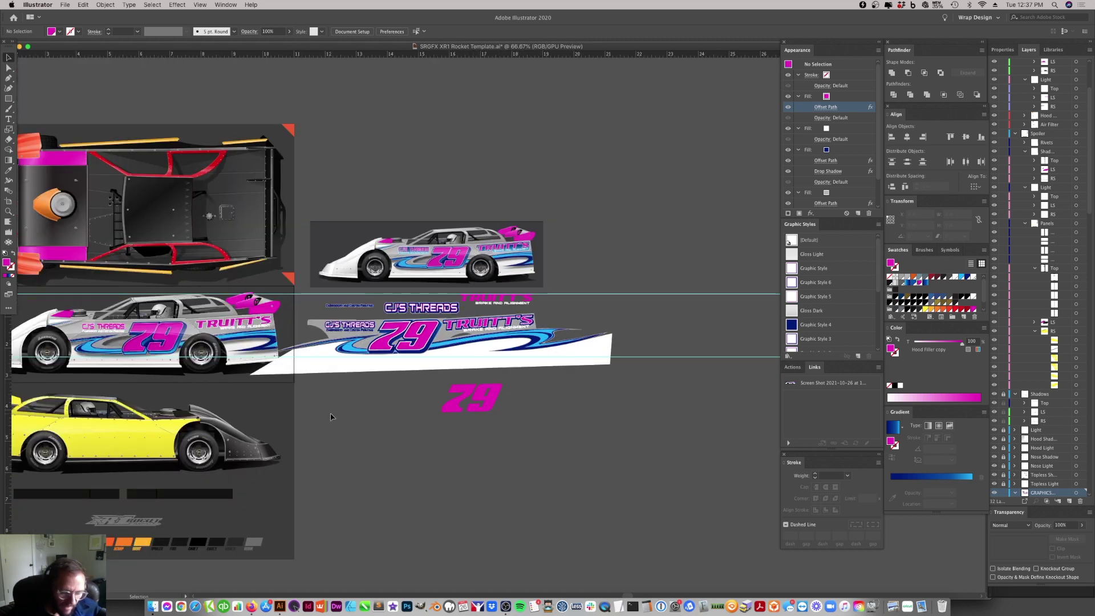
pyautogui.press('z')
pyautogui.click(447, 316)
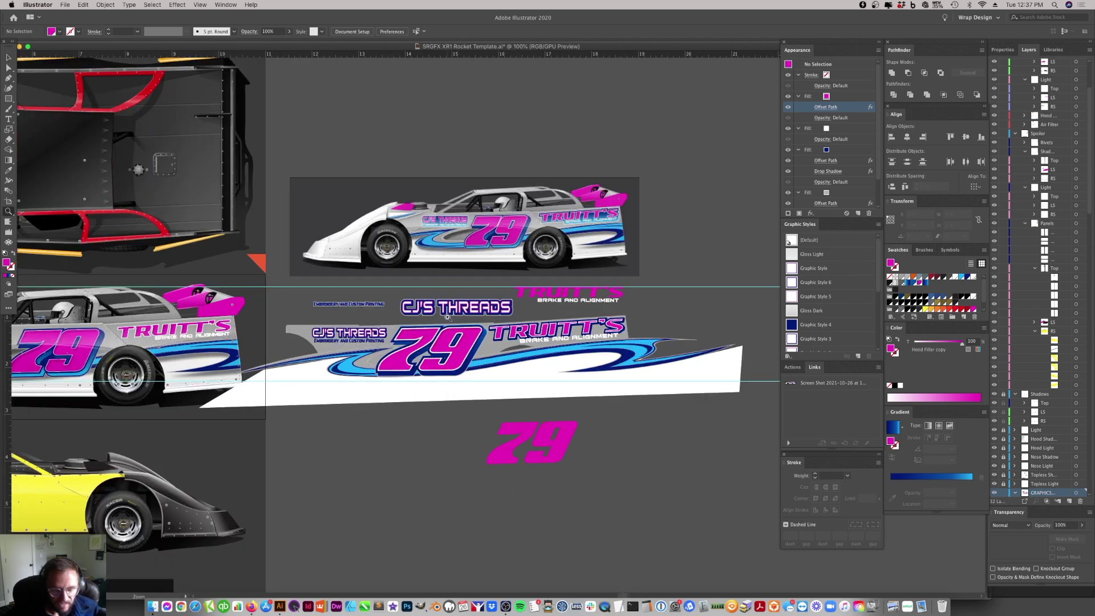
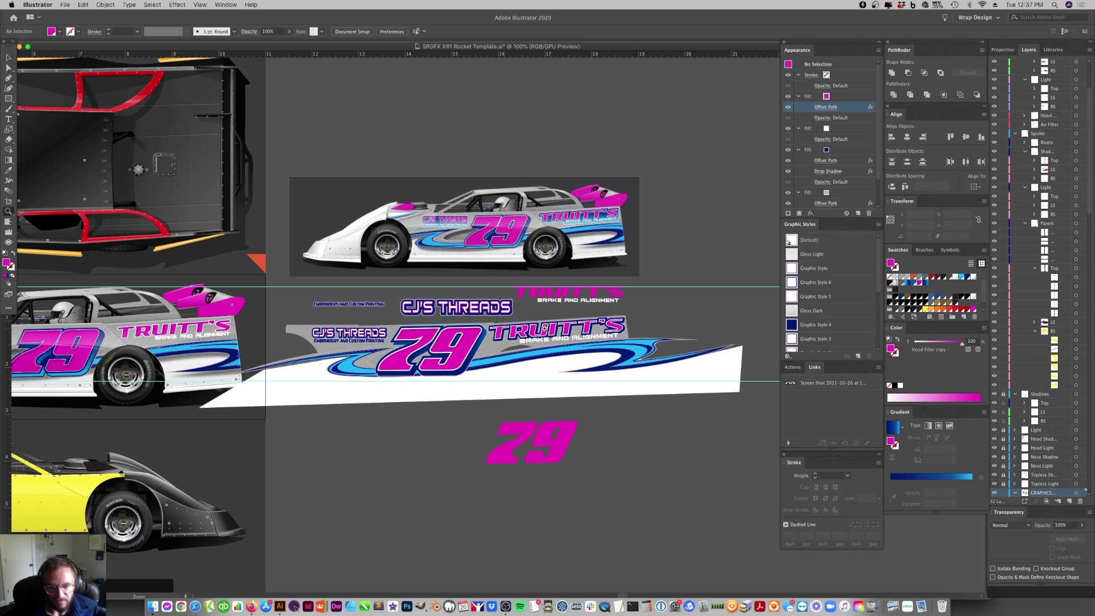
pyautogui.click(451, 314)
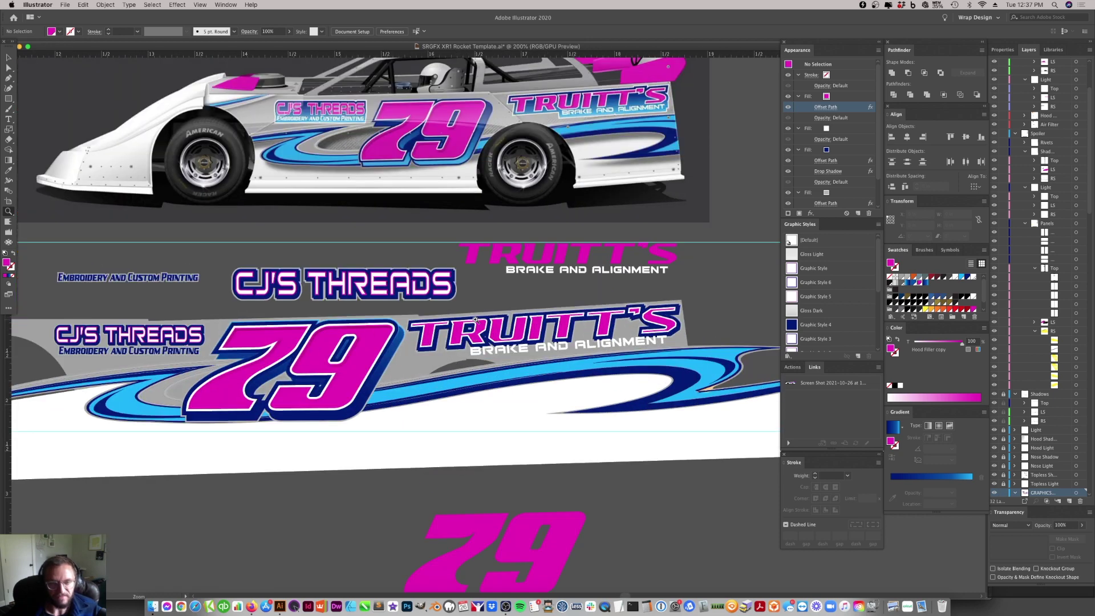
pyautogui.click(484, 316)
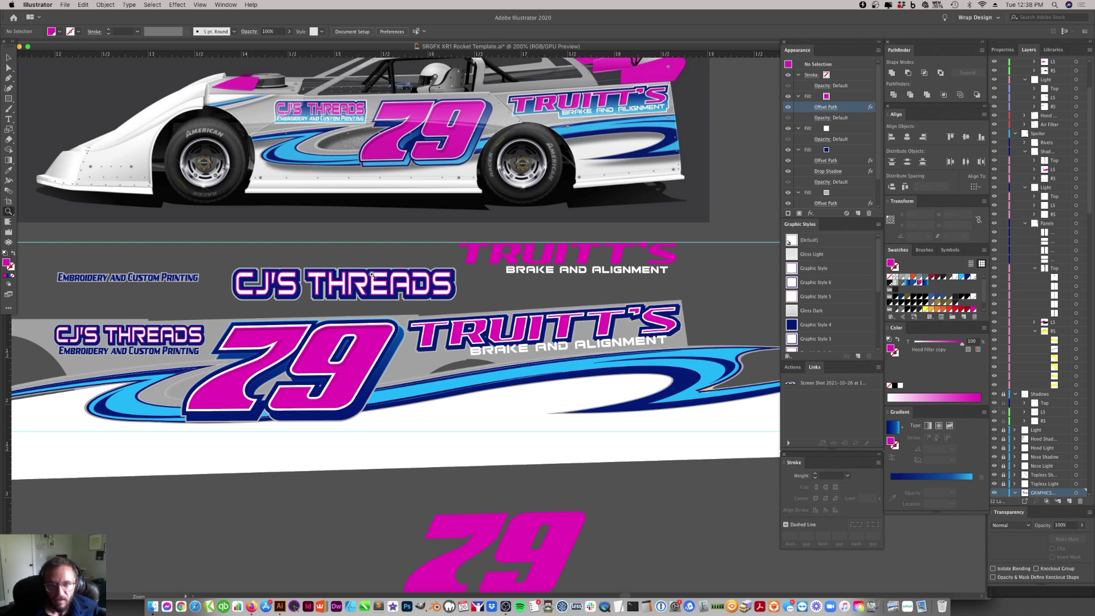
pyautogui.press('a')
pyautogui.click(495, 330)
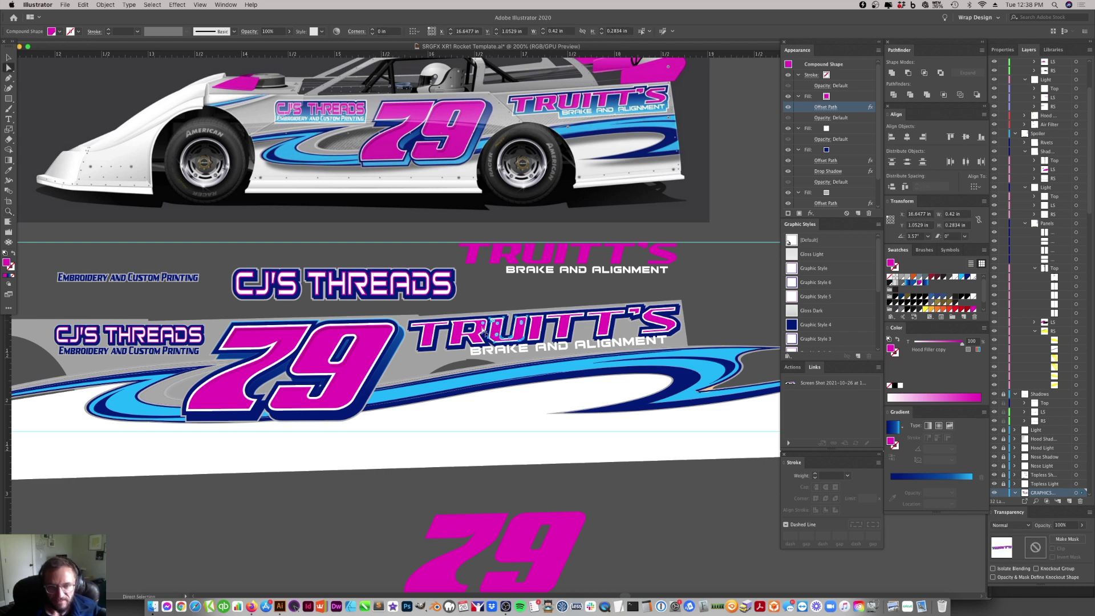
pyautogui.click(8, 58)
pyautogui.press('super+shift+a')
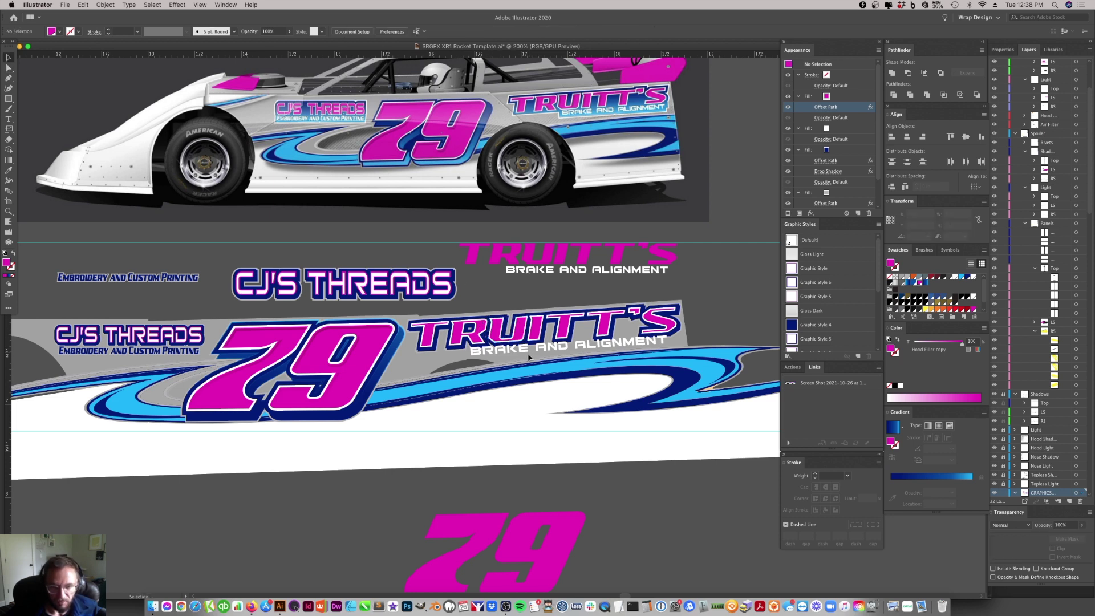
# - Save the appearance of the spare EMBROIDERY AND CUSTOM PRINTING lettering above the panel as a new graphic style
pyautogui.click(183, 352)
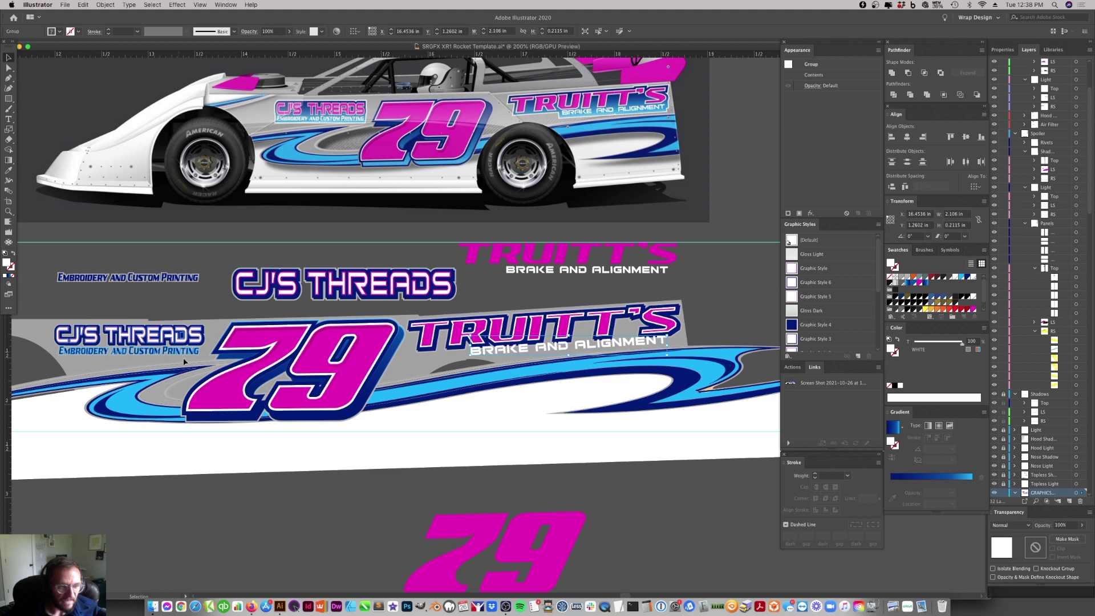
pyautogui.doubleClick(182, 352)
pyautogui.press('Escape')
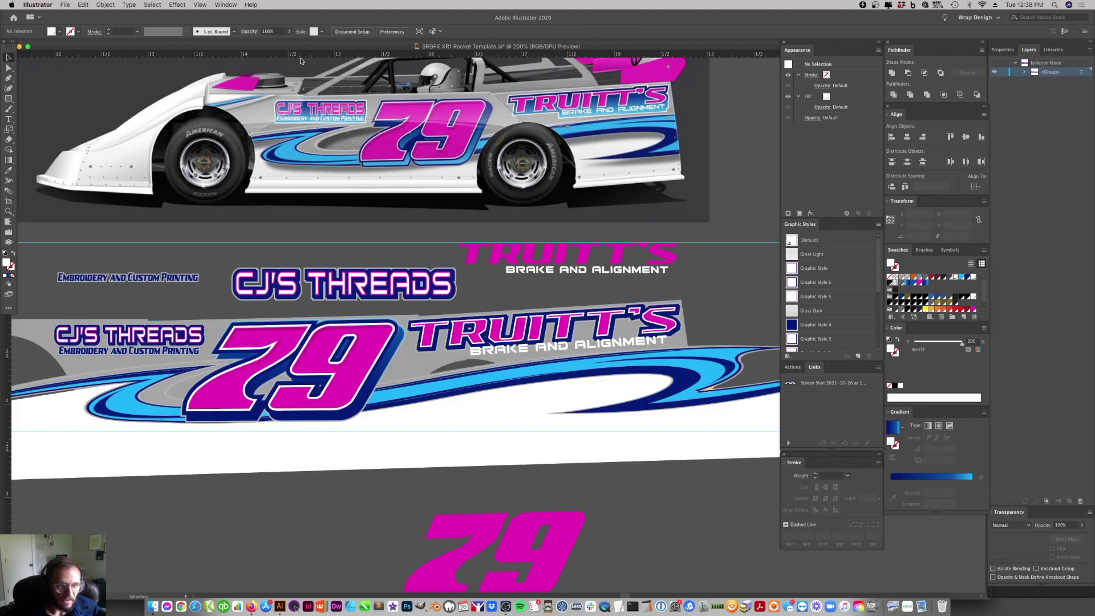
pyautogui.click(188, 277)
pyautogui.moveTo(188, 274); pyautogui.dragTo(831, 309)
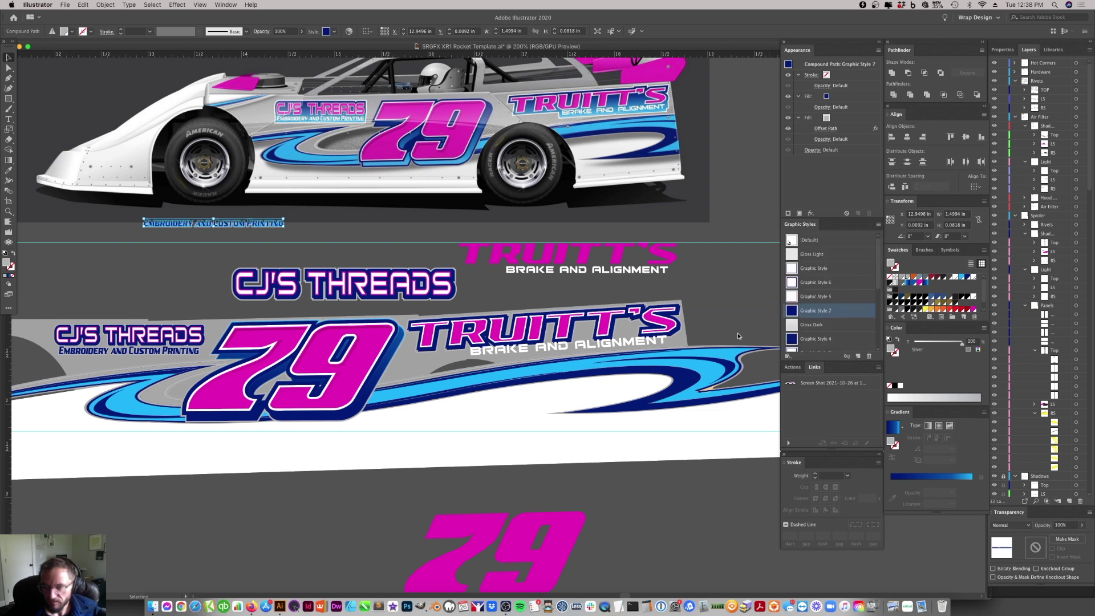
# - Apply Graphic Style 7 to the BRAKE AND ALIGNMENT tagline on the side panel
pyautogui.click(623, 345)
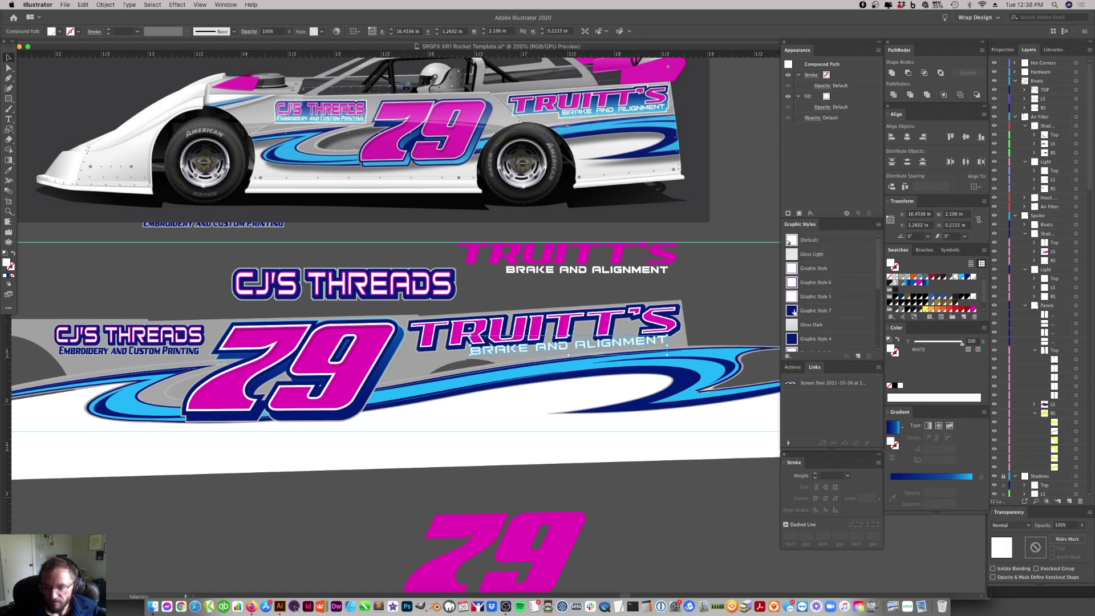
pyautogui.click(827, 311)
pyautogui.click(754, 333)
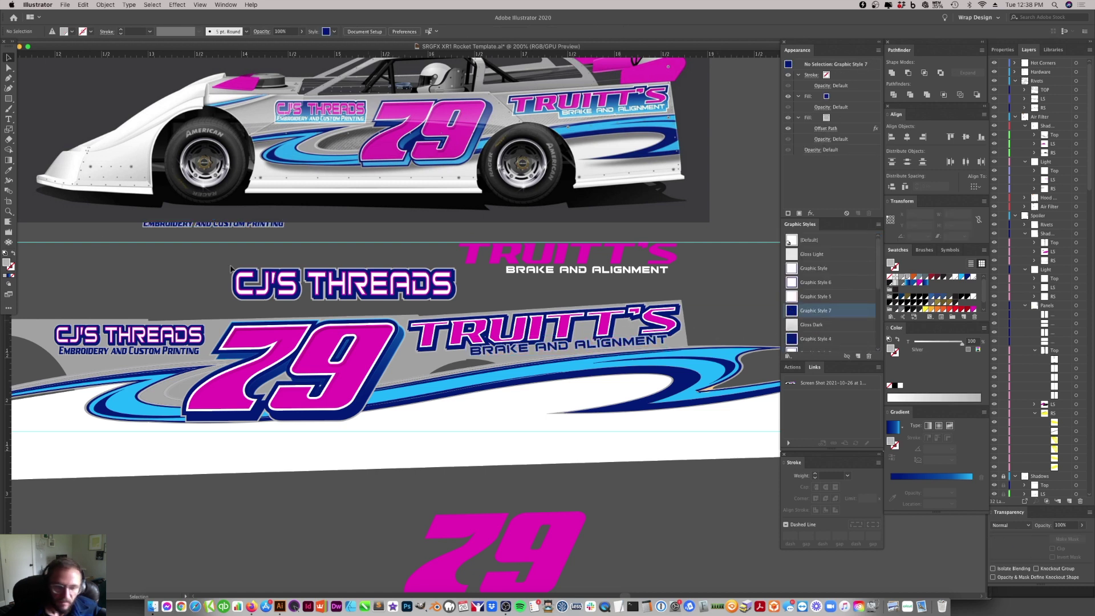
# - Move the BRAKE AND ALIGNMENT tagline about 0.04 in right and slightly down beneath TRUITT'S
pyautogui.click(8, 212)
pyautogui.click(478, 310)
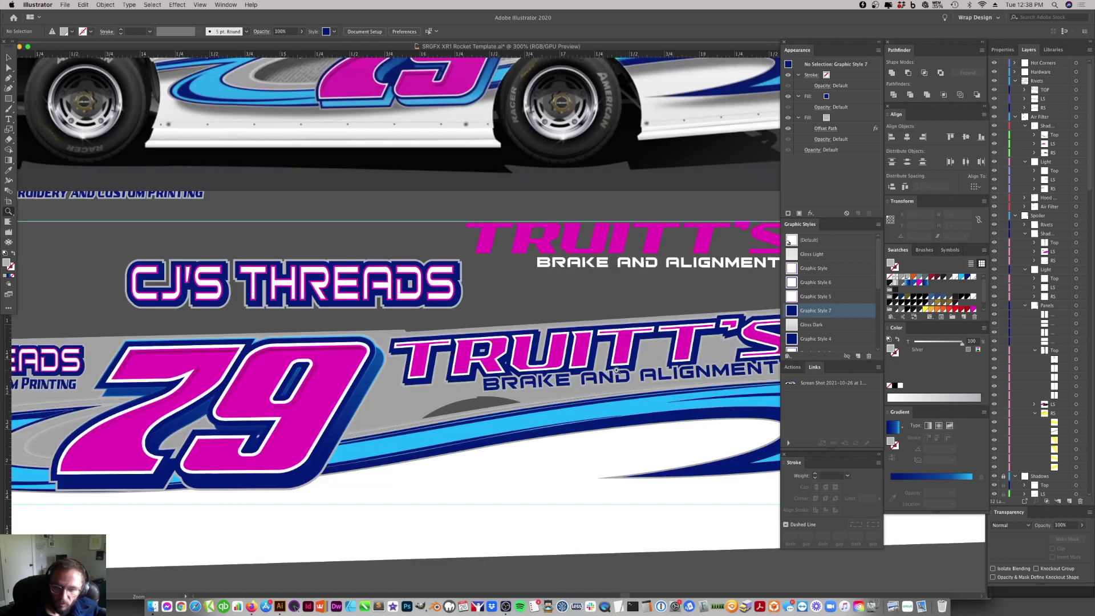
pyautogui.click(617, 370)
pyautogui.click(8, 57)
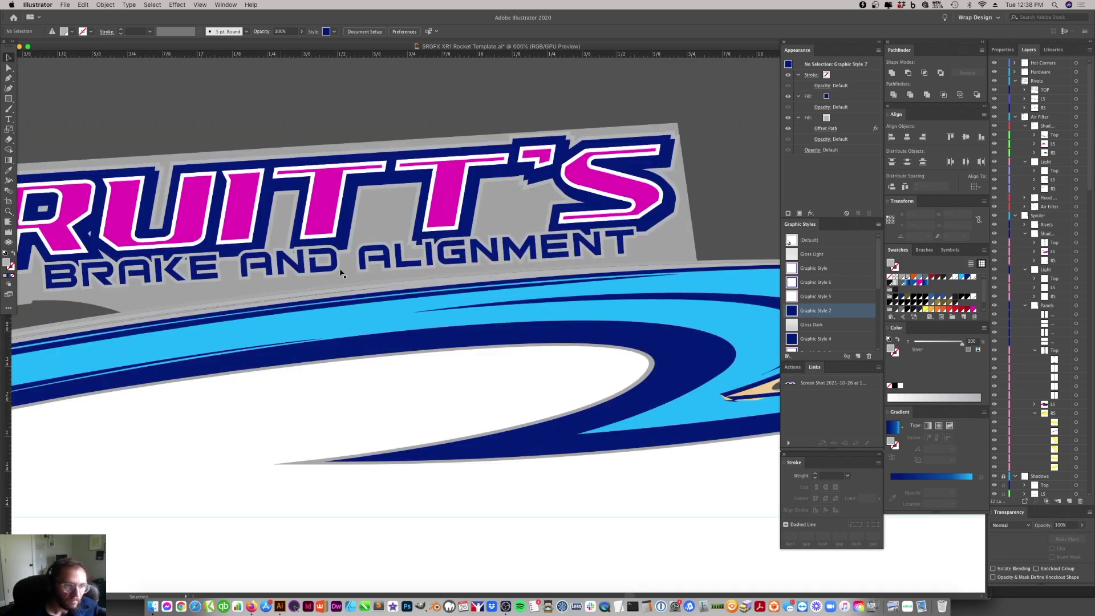
pyautogui.click(386, 267)
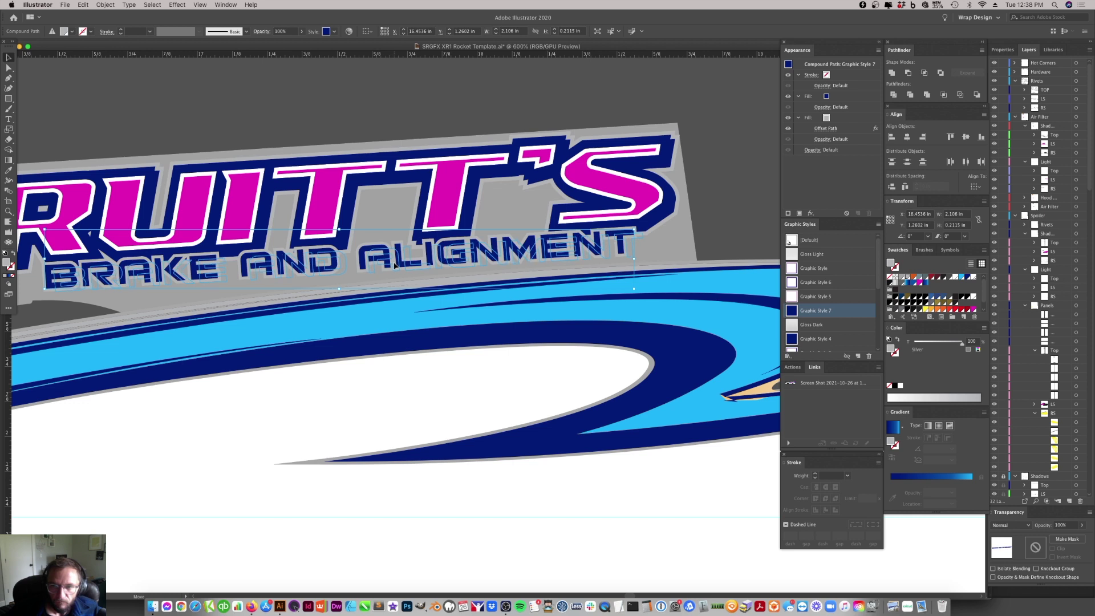
pyautogui.moveTo(390, 266); pyautogui.dragTo(397, 265)
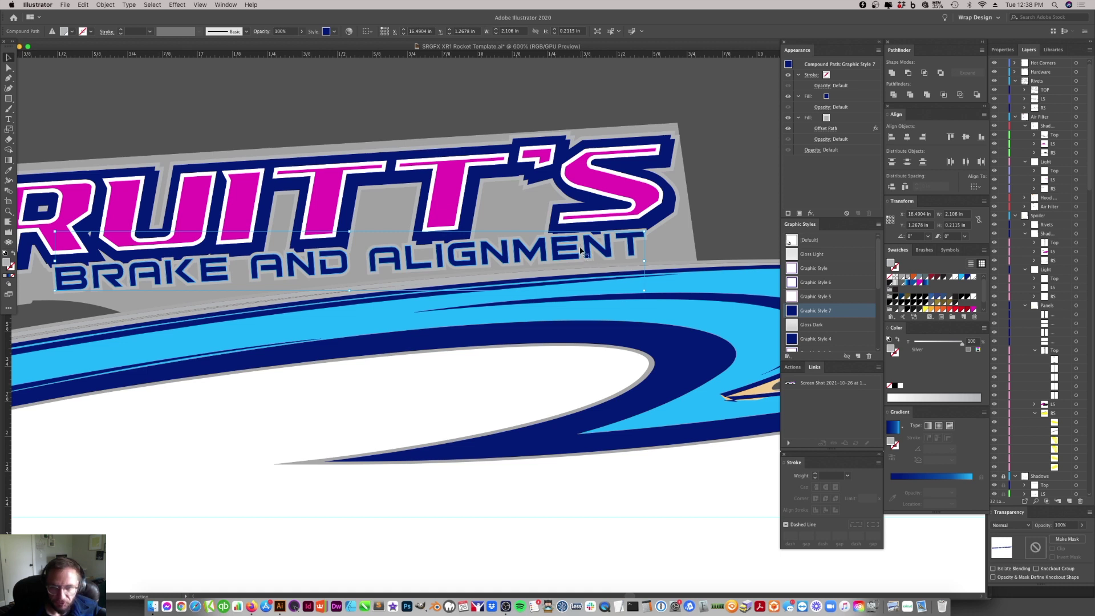
# - Nudge the BRAKE AND ALIGNMENT tagline about 0.01 in down and group it with the TRUITT'S lettering
pyautogui.moveTo(585, 249); pyautogui.dragTo(586, 253)
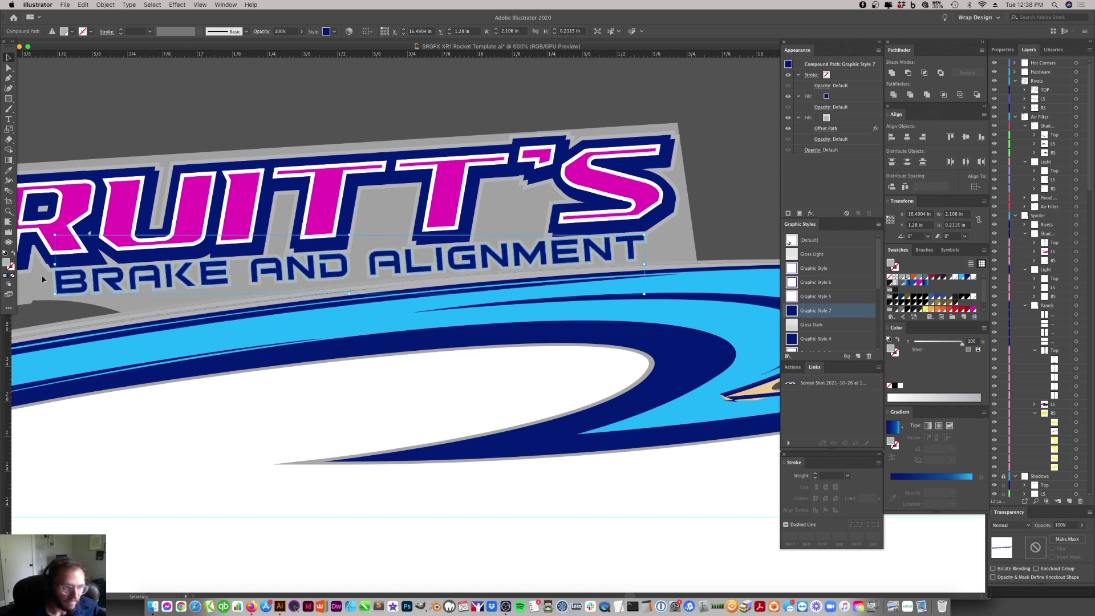
pyautogui.click(445, 112)
pyautogui.click(341, 266)
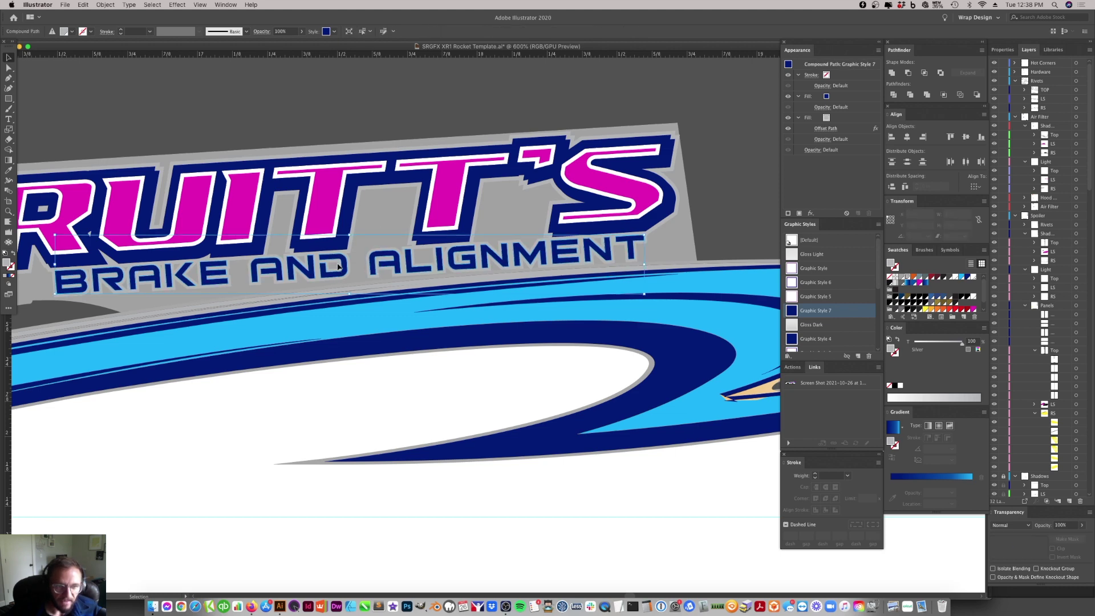
pyautogui.keyDown('shift'); pyautogui.click(439, 225); pyautogui.keyUp('shift')
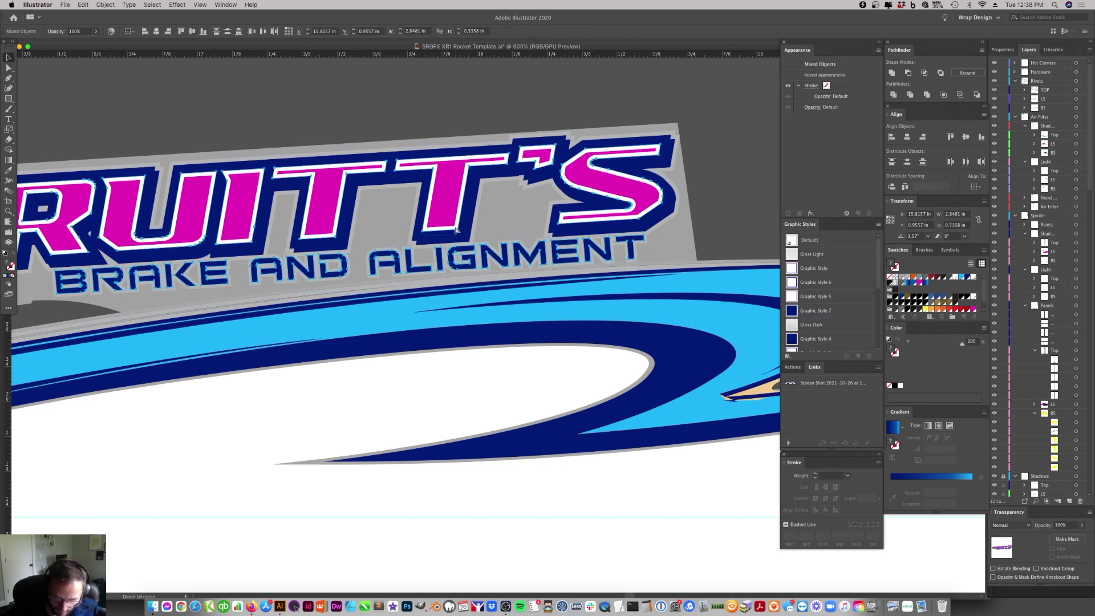
pyautogui.press('super+minus')
pyautogui.press('super+minus')
pyautogui.press('super+minus')
pyautogui.press('super+minus')
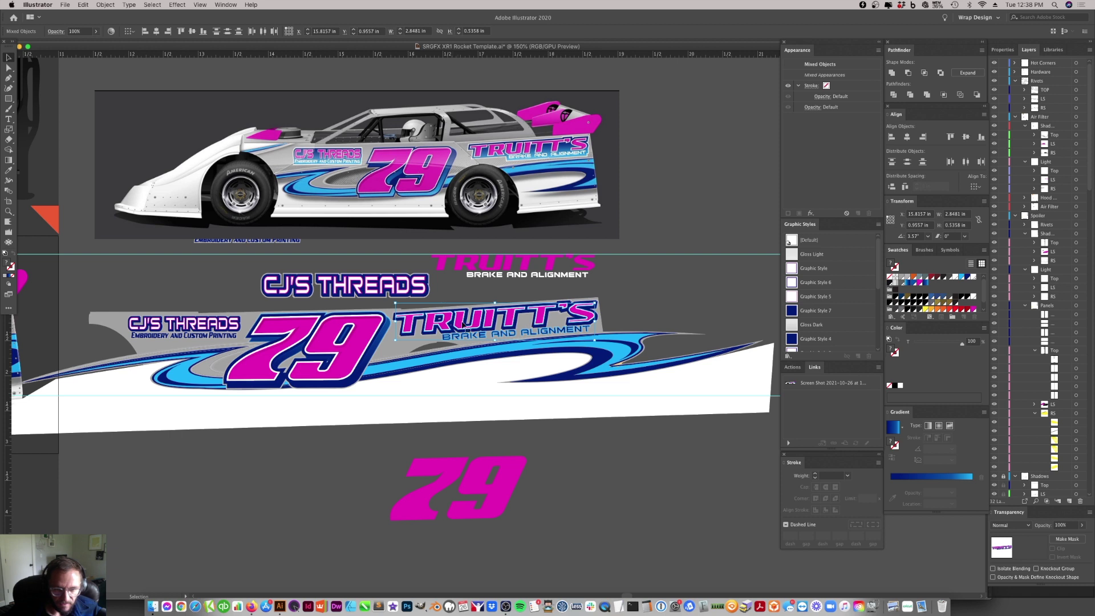
pyautogui.click(561, 296)
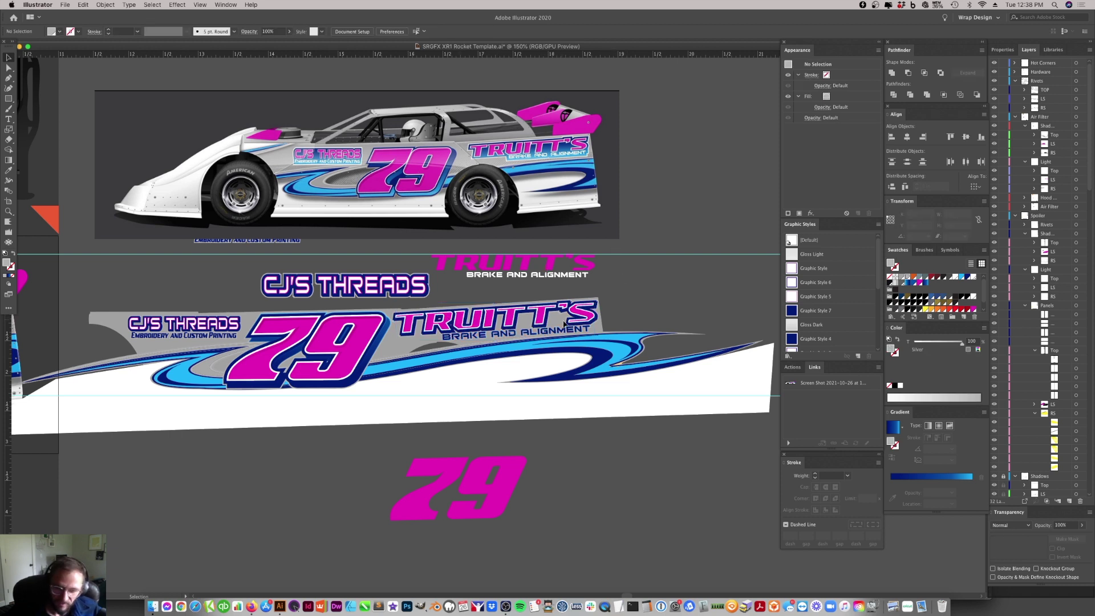
pyautogui.click(593, 321)
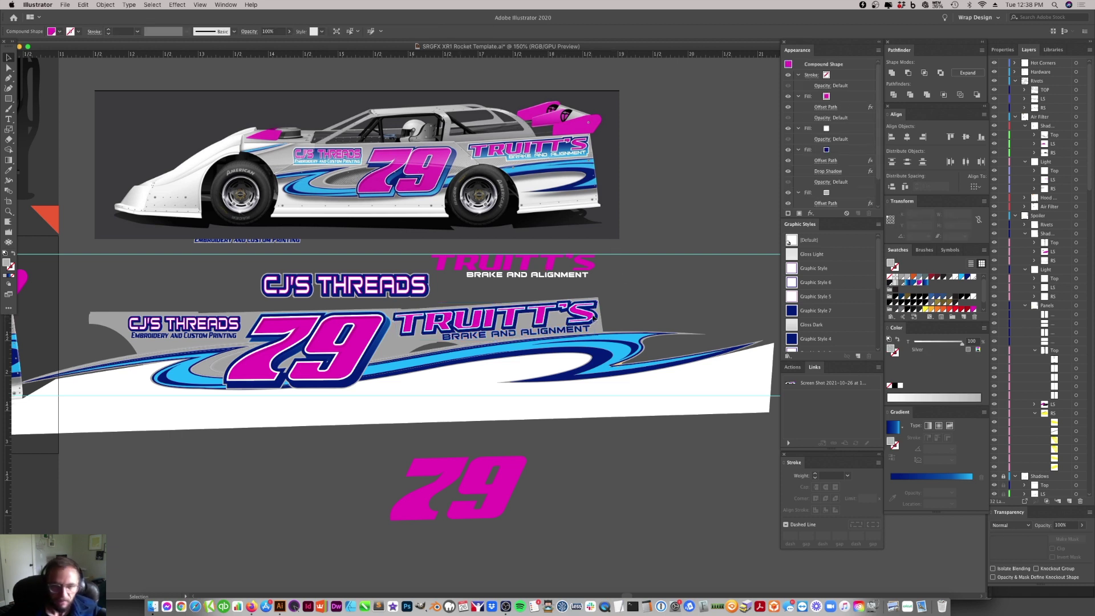
pyautogui.click(579, 330)
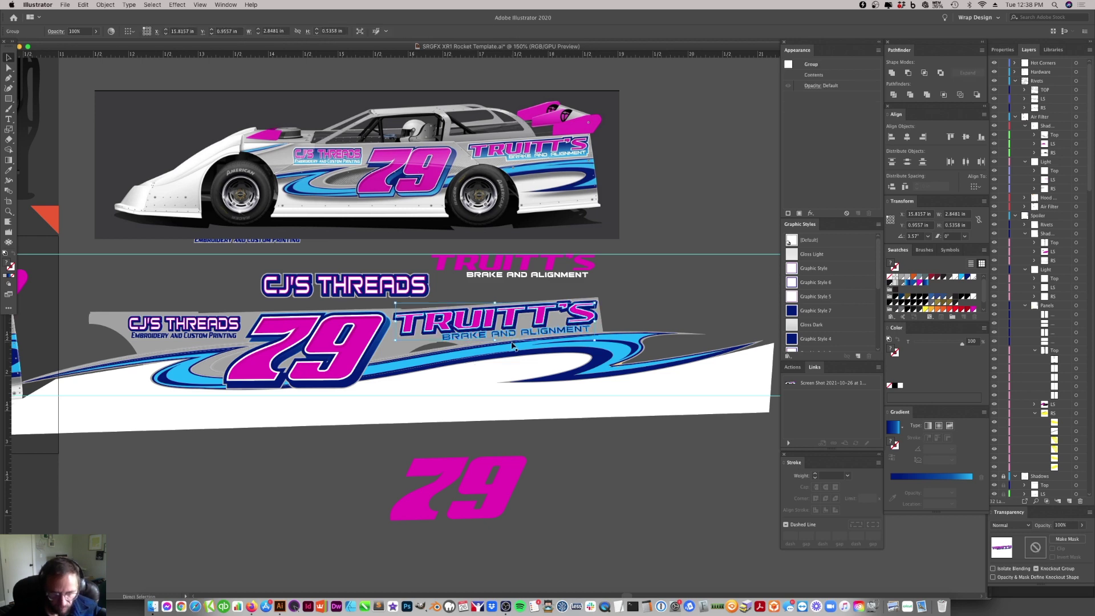
pyautogui.click(610, 309)
# - Try to scale the grouped TRUITT'S lettering down slightly toward its right end
pyautogui.hscroll(-10, 583, 352)
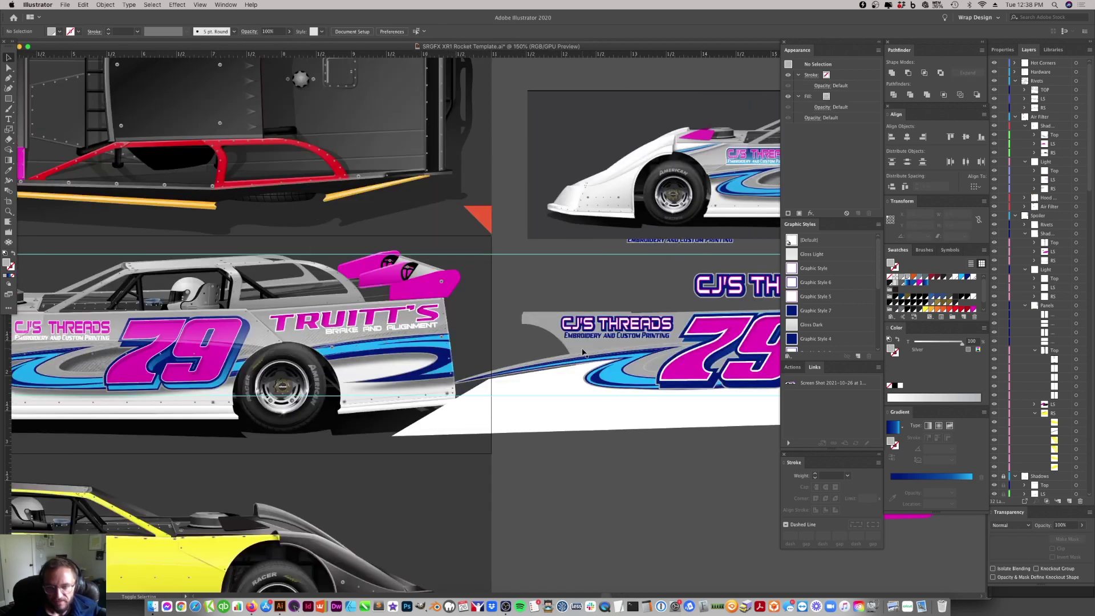
pyautogui.hscroll(-5, 583, 352)
pyautogui.hscroll(15, 583, 352)
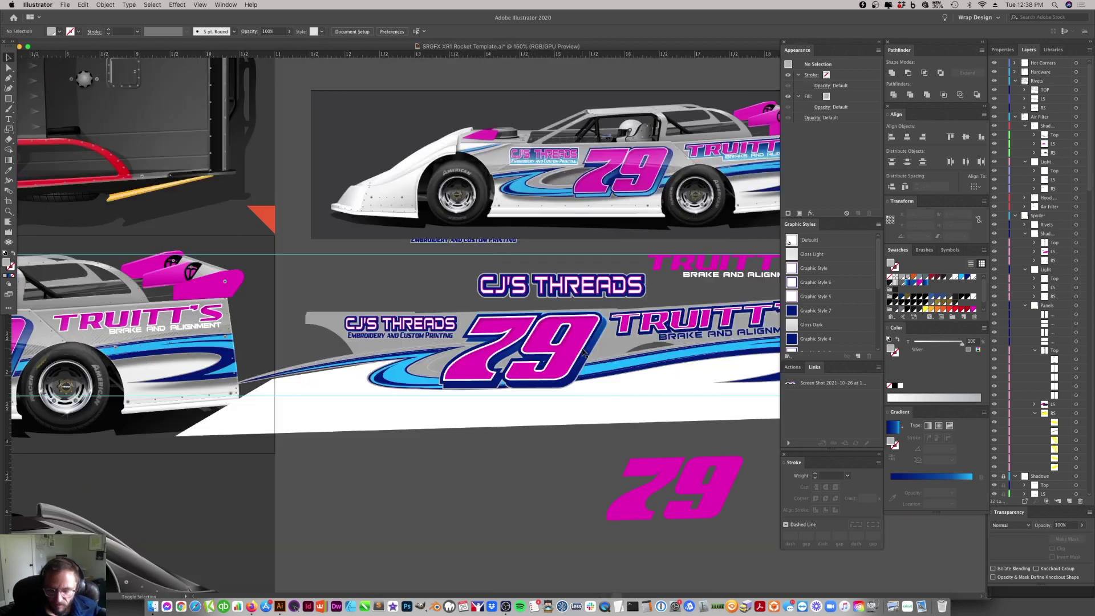
pyautogui.click(520, 325)
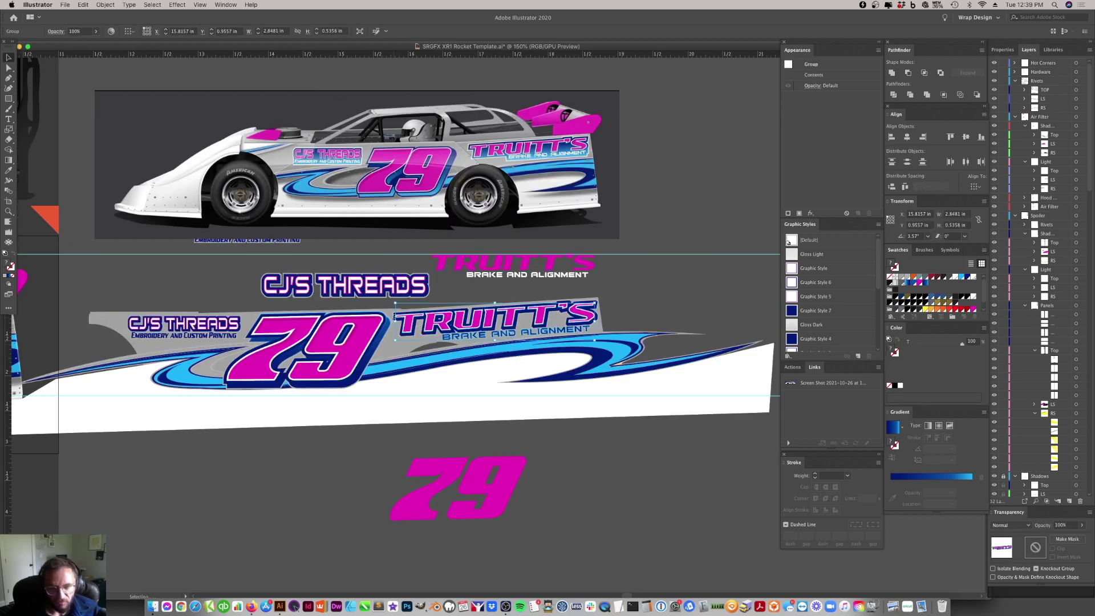
pyautogui.moveTo(519, 325); pyautogui.dragTo(528, 324)
pyautogui.click(462, 391)
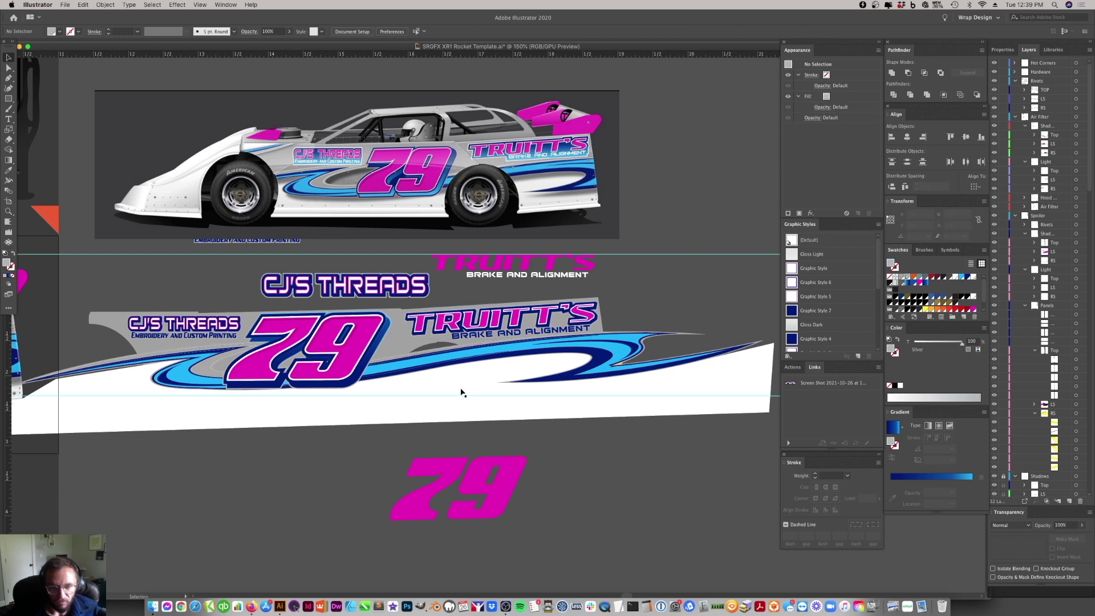
pyautogui.moveTo(409, 333); pyautogui.dragTo(398, 335)
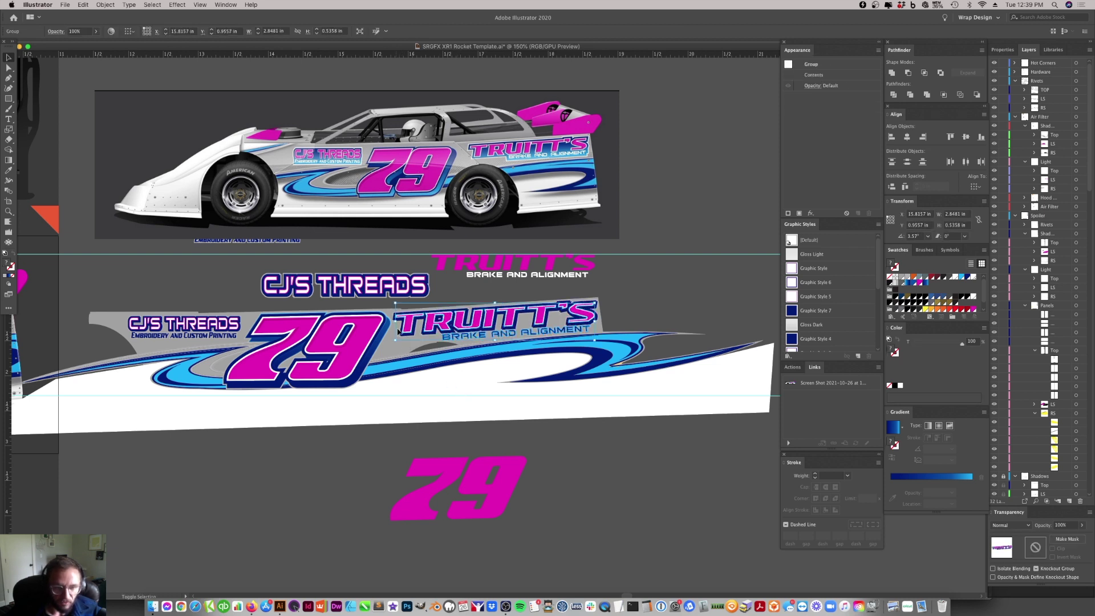
# - Turn on Scale Strokes & Effects in the preferences and shrink the TRUITT'S group proportionally to about 2.76 in wide
pyautogui.click(38, 4)
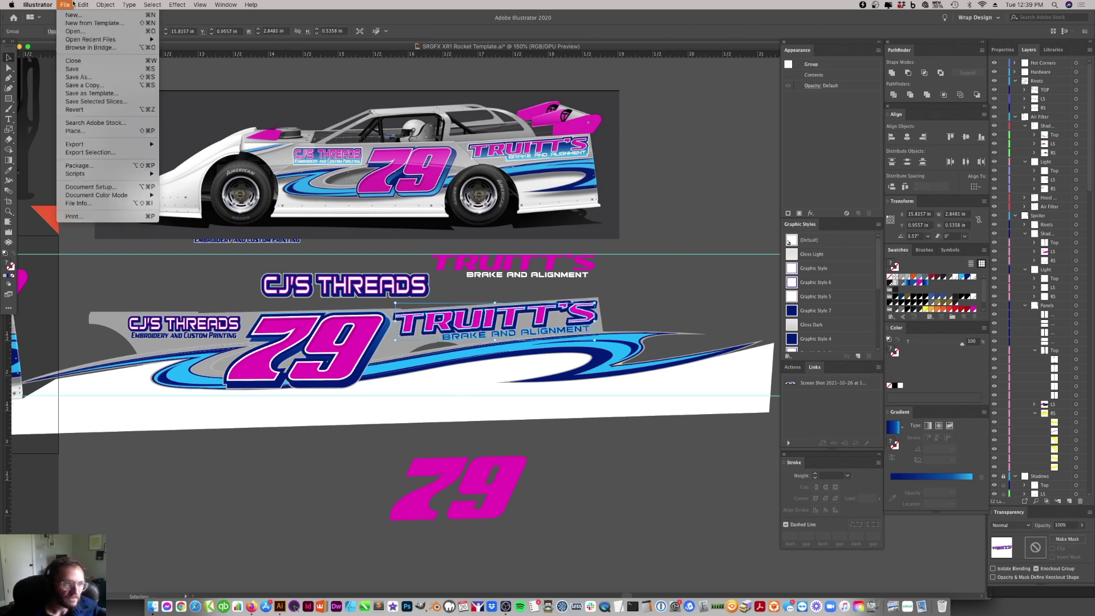
pyautogui.moveTo(51, 36)
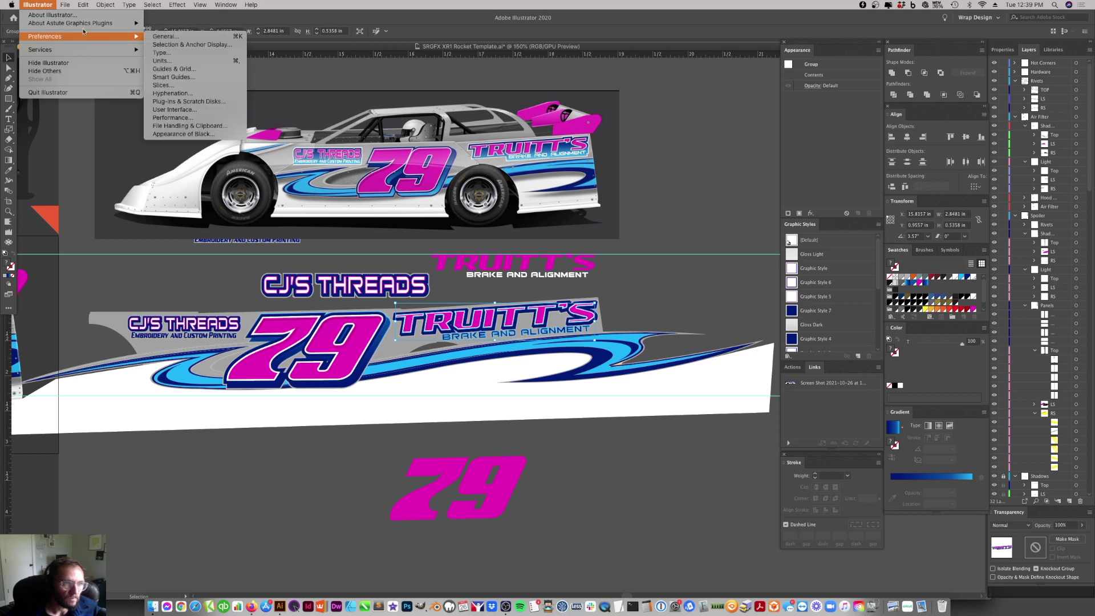
pyautogui.click(165, 38)
pyautogui.click(619, 324)
pyautogui.click(689, 468)
pyautogui.moveTo(395, 322)
pyautogui.mouseDown()
pyautogui.moveTo(411, 322)
pyautogui.moveTo(401, 322)
pyautogui.mouseUp()
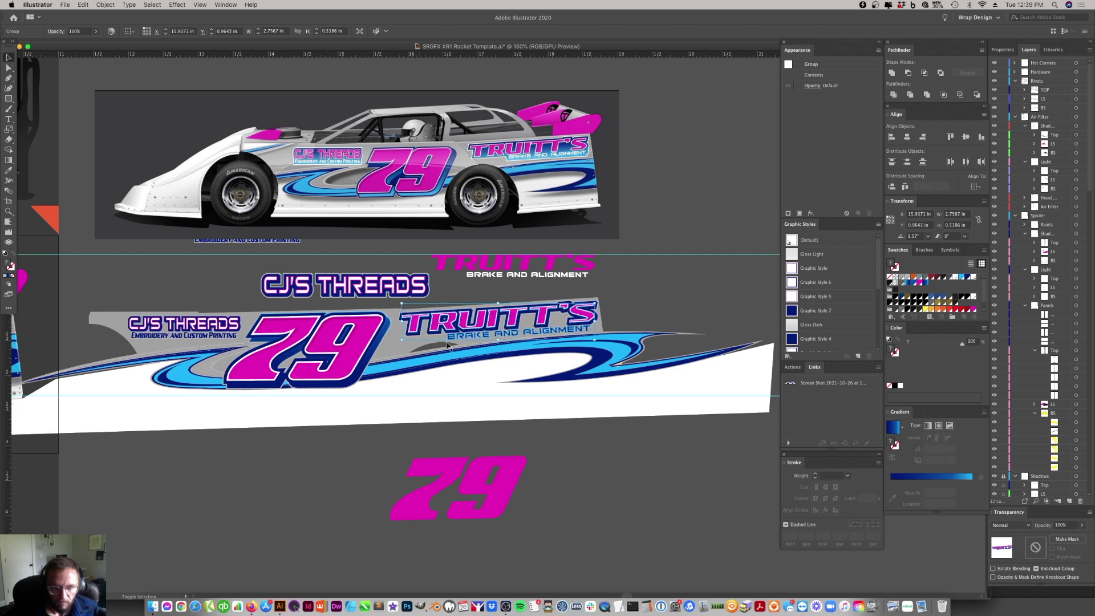
pyautogui.click(608, 480)
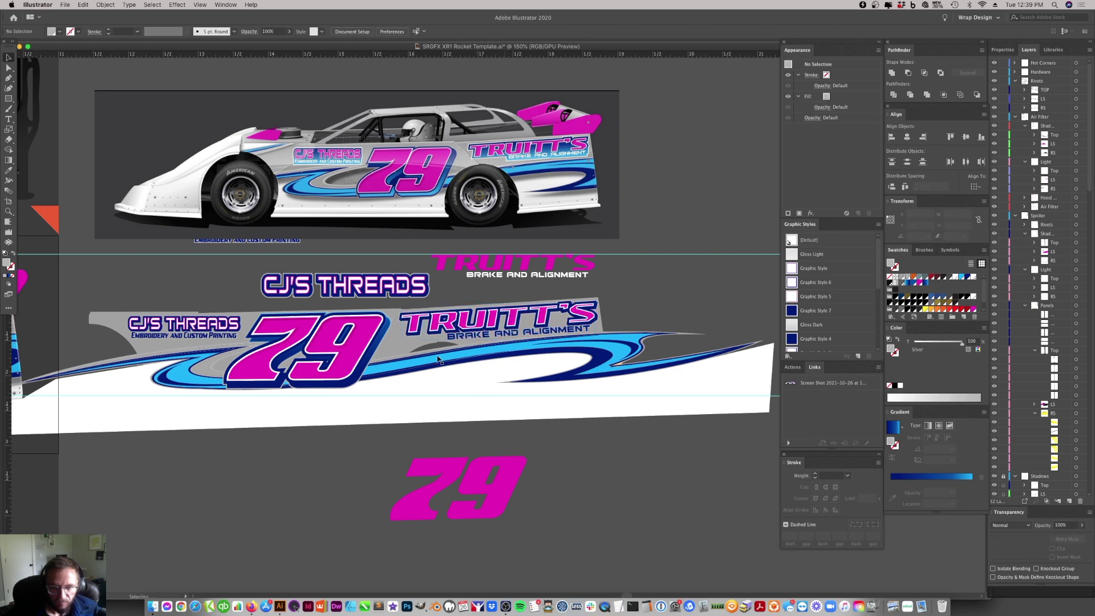
# - Turn off Scale Strokes & Effects in the general preferences
pyautogui.click(39, 4)
pyautogui.moveTo(68, 36)
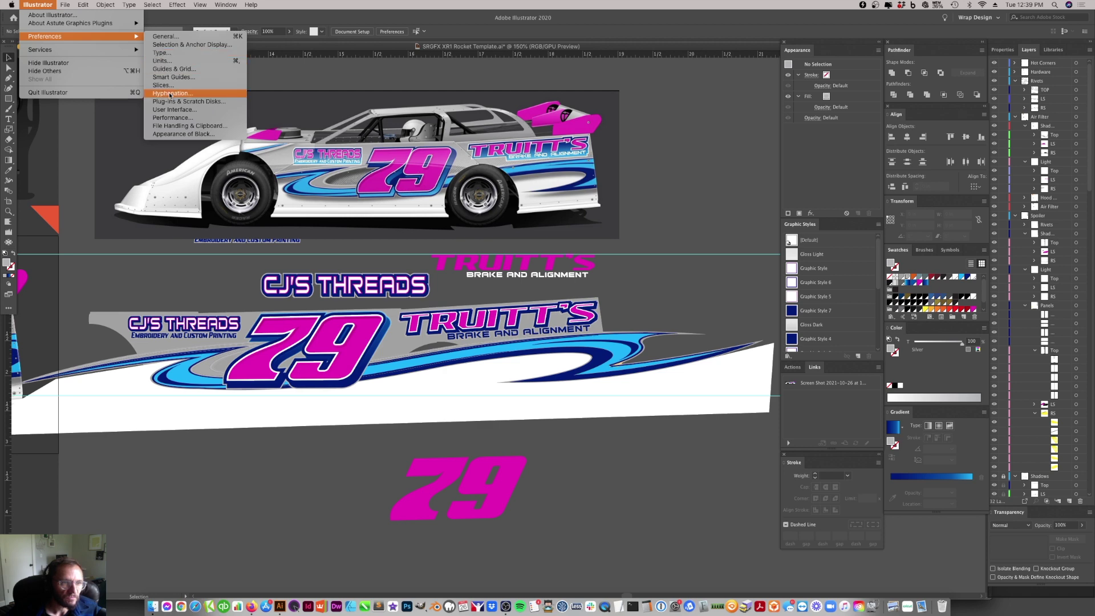
pyautogui.click(166, 36)
pyautogui.click(619, 313)
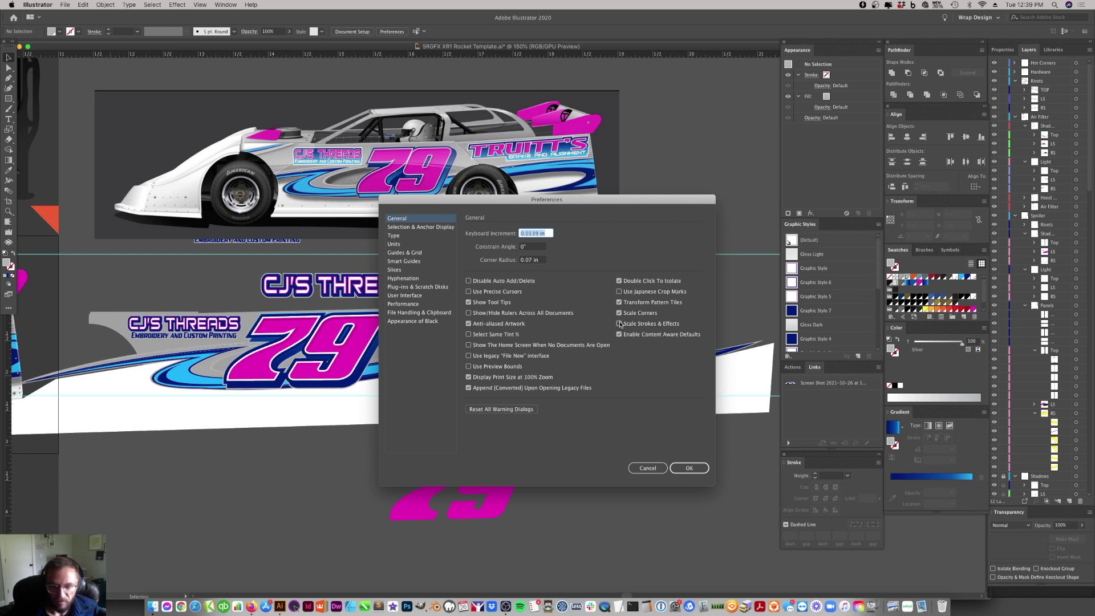
pyautogui.click(619, 324)
pyautogui.click(690, 469)
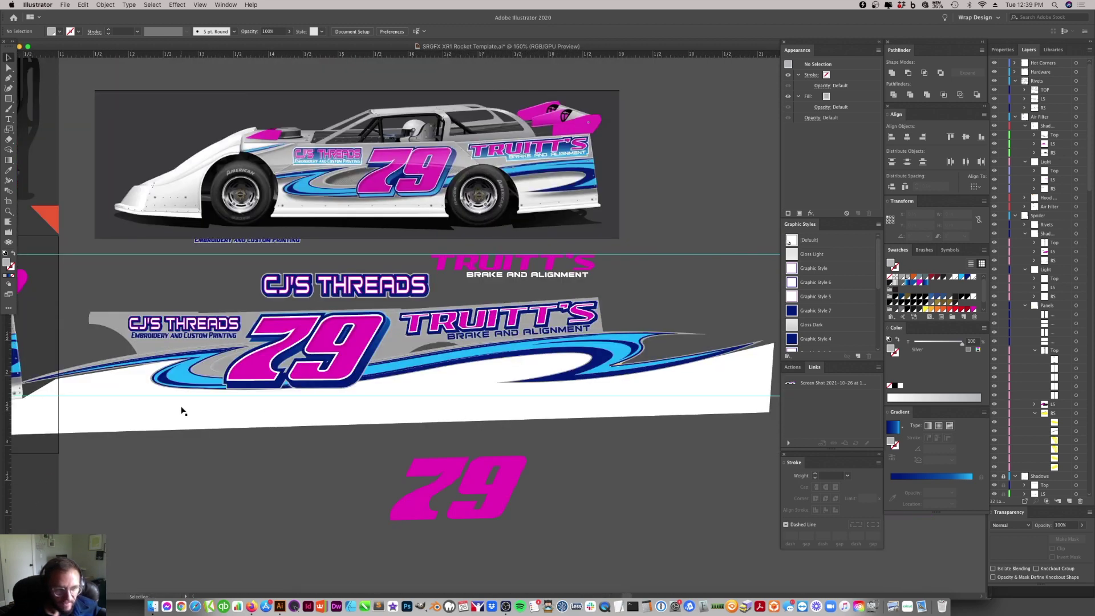
# - Move the swoosh and white lower graphics group below the gray side panel to compare the bare panel with the car
pyautogui.moveTo(410, 353); pyautogui.dragTo(411, 449)
pyautogui.press('super+z')
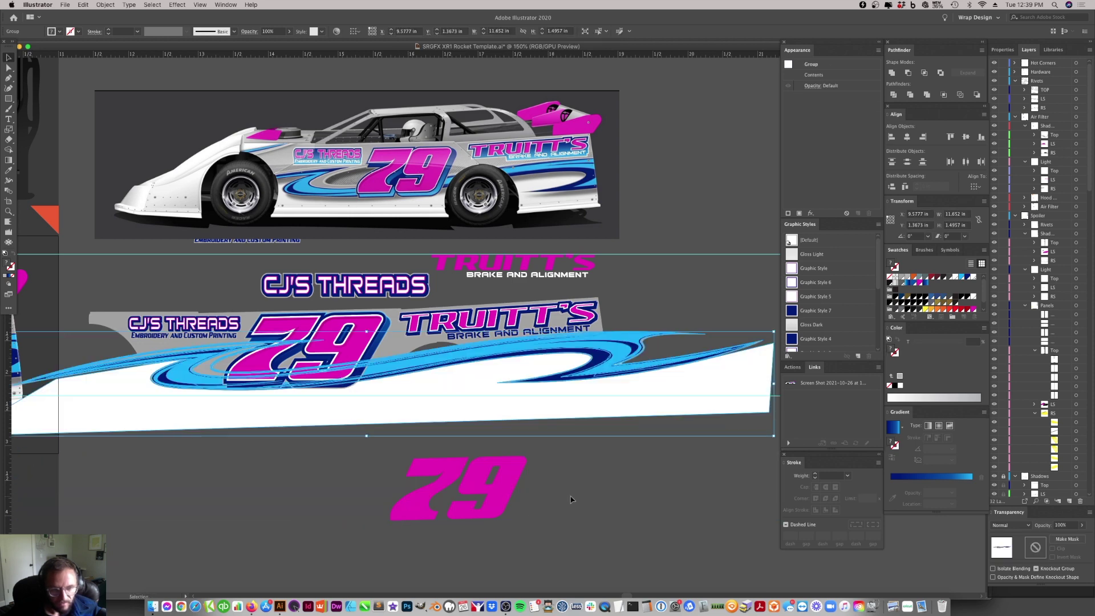
pyautogui.moveTo(414, 371); pyautogui.dragTo(413, 517)
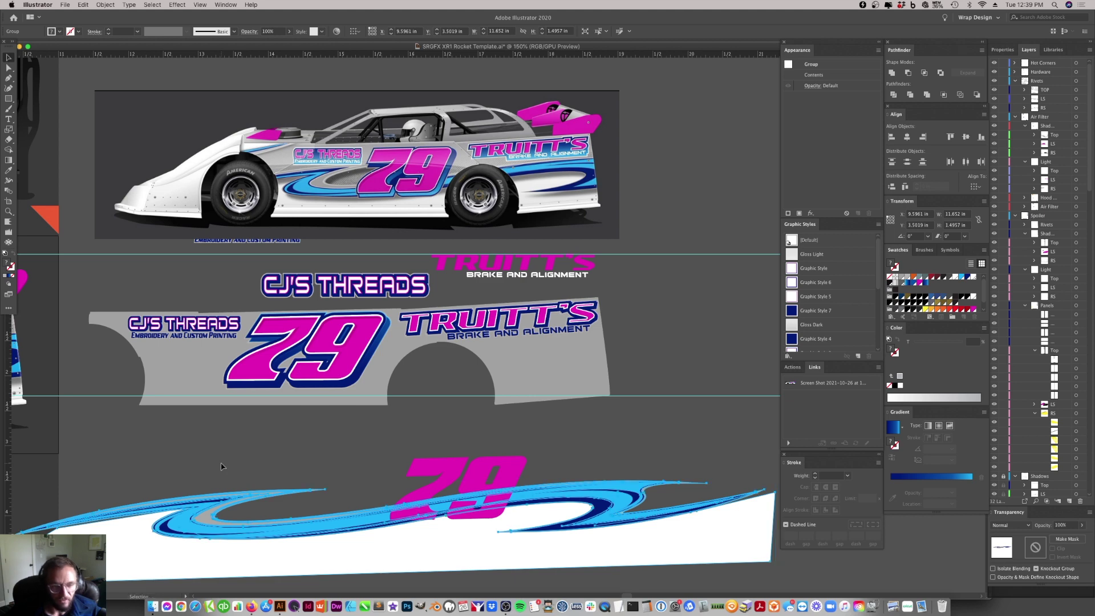
pyautogui.hscroll(-15, 371, 451)
pyautogui.hscroll(15, 369, 450)
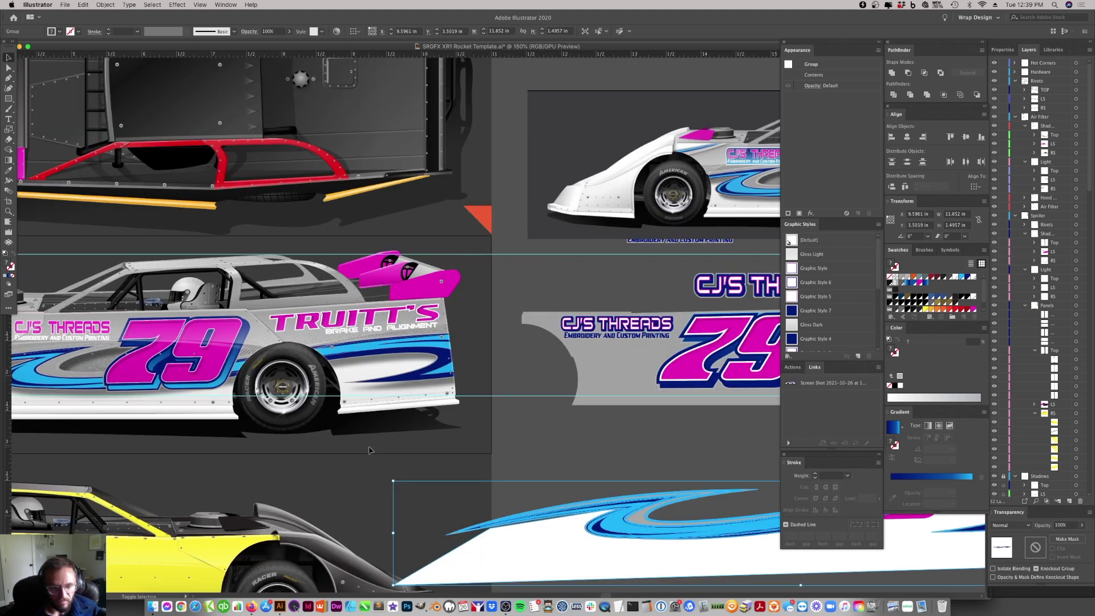
pyautogui.hscroll(-5, 292, 416)
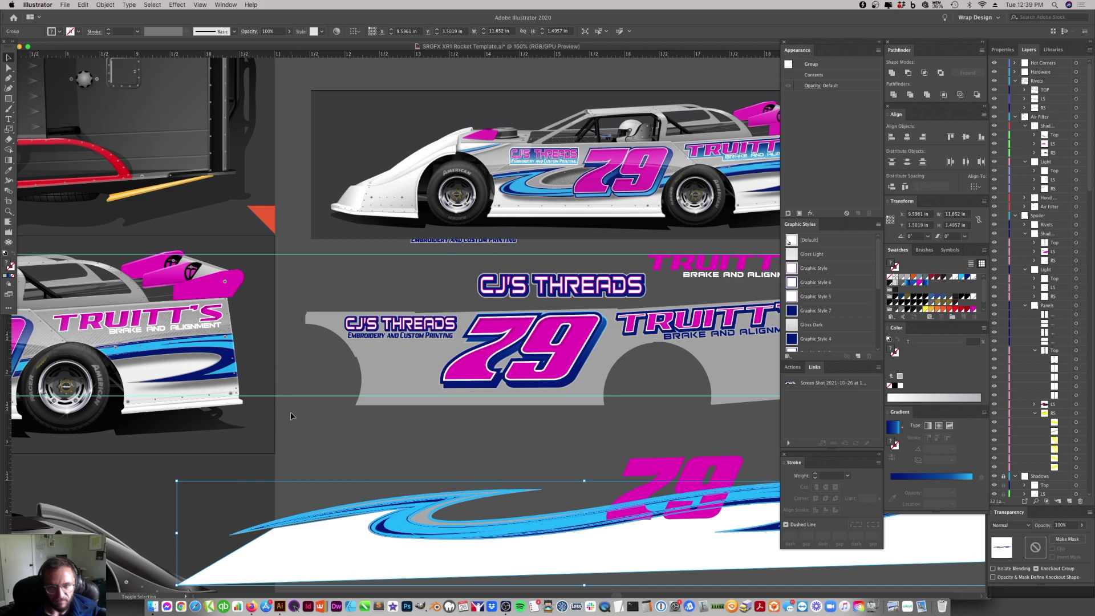
pyautogui.hscroll(5, 290, 416)
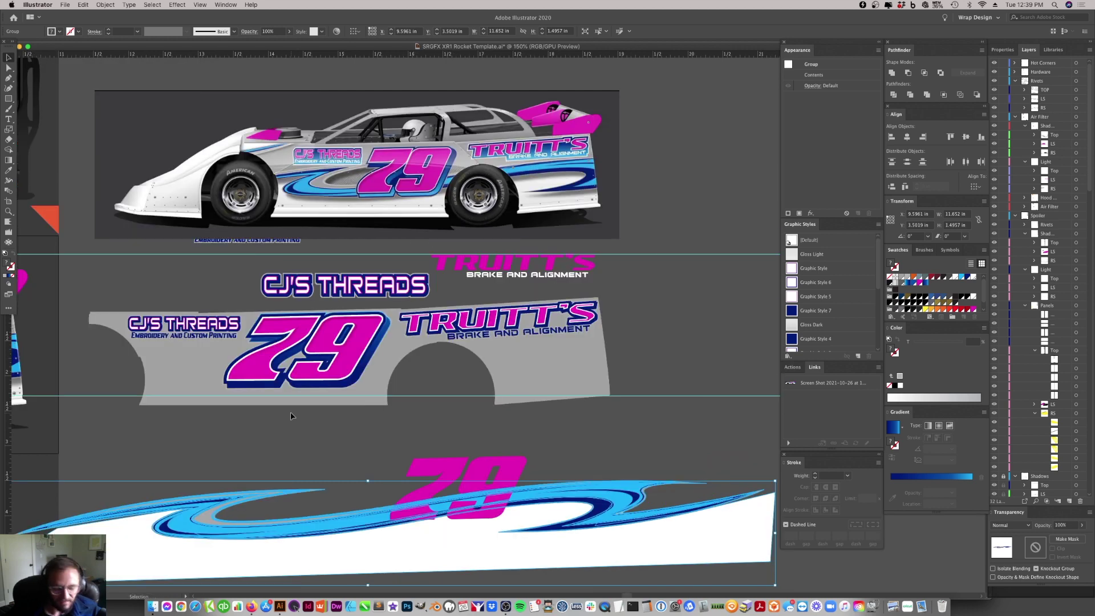
# - Try to move the spare pink 79 beyond the rear of the panel, and return the swoosh group to the panel
pyautogui.moveTo(501, 457); pyautogui.dragTo(661, 360)
pyautogui.press('cmd+z')
pyautogui.keyDown('shift'); pyautogui.click(417, 491); pyautogui.keyUp('shift')
pyautogui.moveTo(414, 502); pyautogui.dragTo(726, 323)
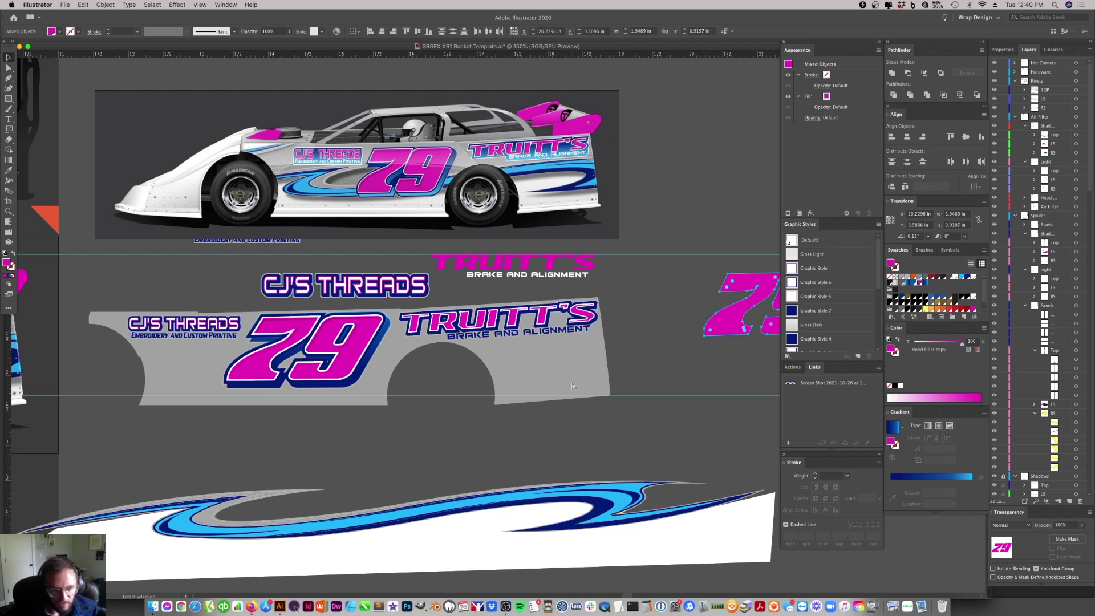
pyautogui.press('super+z')
pyautogui.moveTo(463, 556); pyautogui.dragTo(463, 409)
pyautogui.click(300, 511)
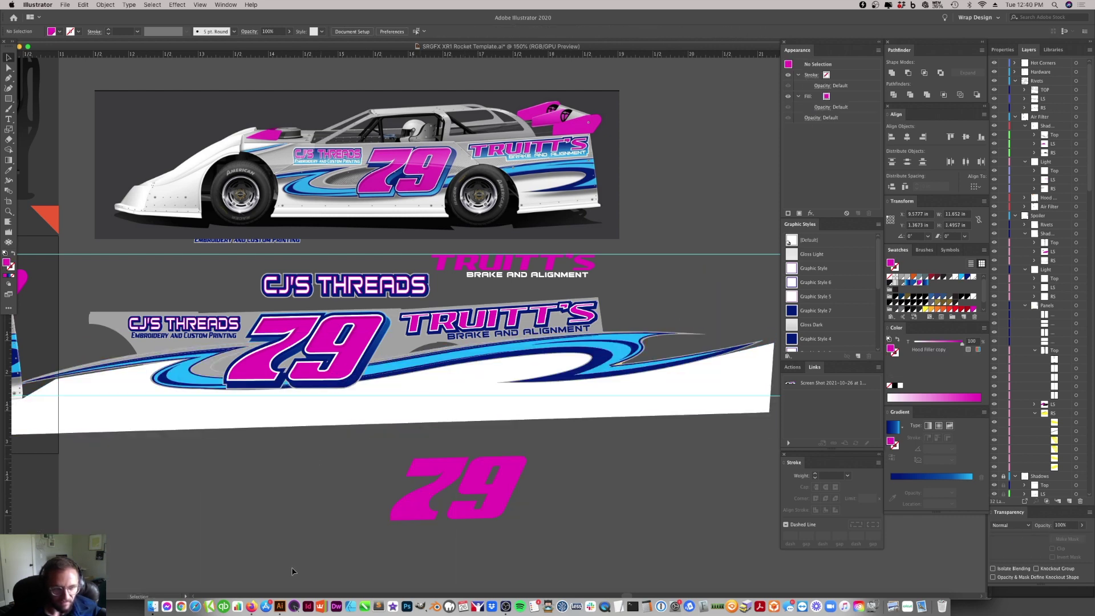
# - Move the swoosh graphics group up about 0.07 in on the side panel and nudge it slightly higher
pyautogui.moveTo(399, 374); pyautogui.dragTo(391, 373)
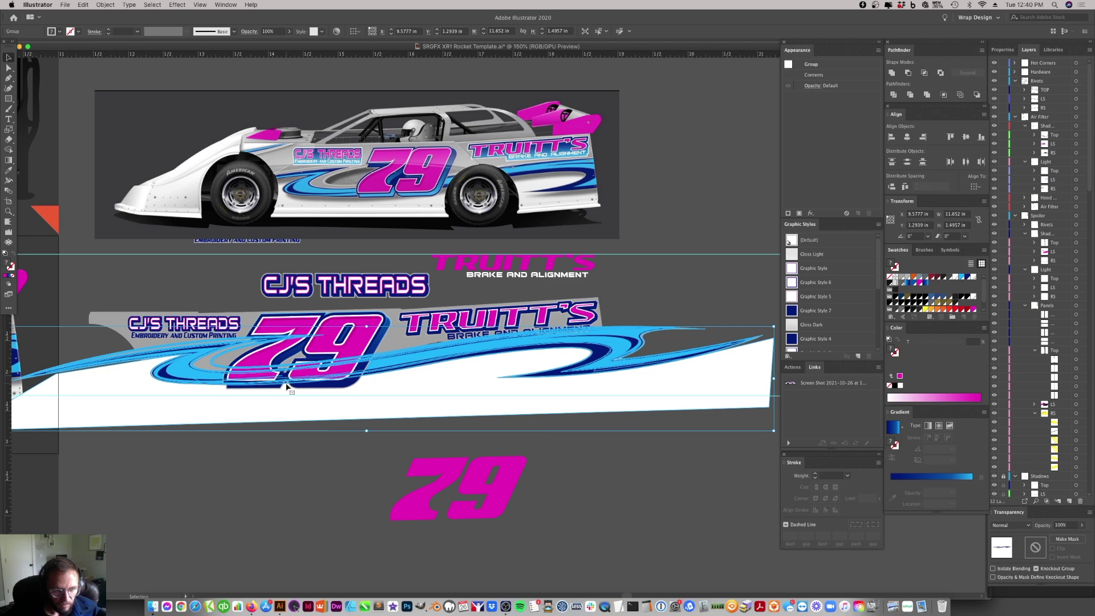
pyautogui.press('super+z')
pyautogui.press('super+shift+z')
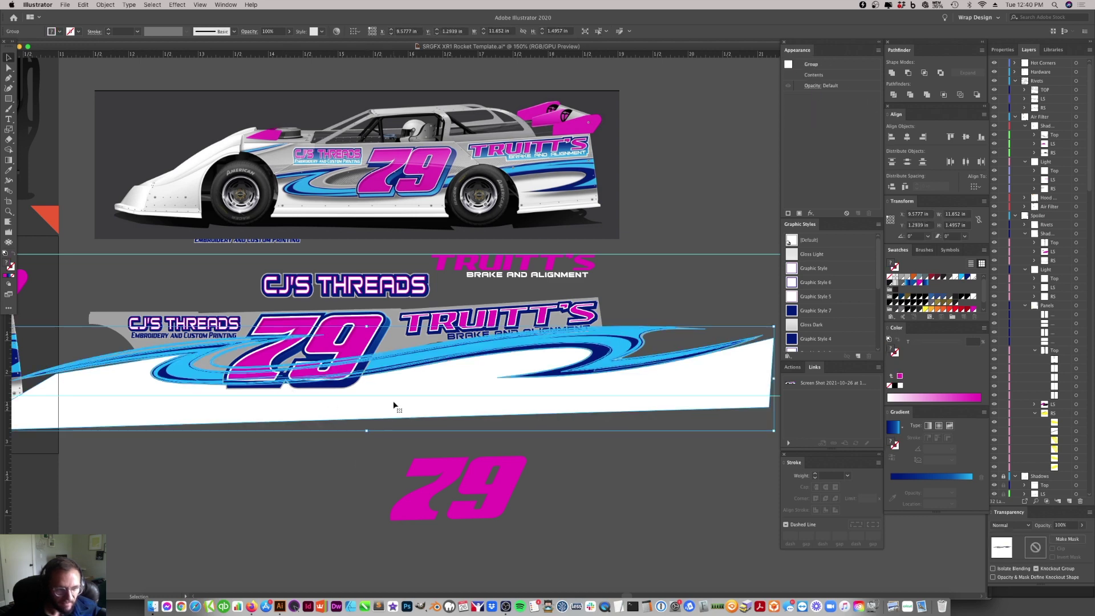
pyautogui.press('Up')
pyautogui.press('Up')
pyautogui.press('Up')
pyautogui.click(265, 425)
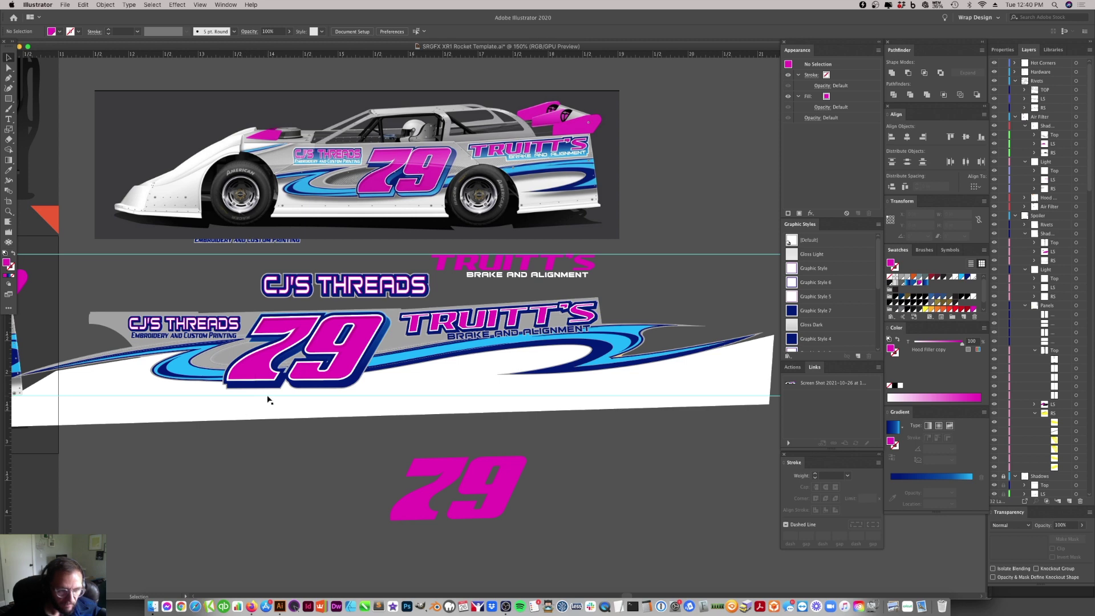
# - Nudge the swoosh graphics group about 0.06 in down and 0.04 in left on the side panel
pyautogui.click(380, 397)
pyautogui.press('Down')
pyautogui.press('Down')
pyautogui.press('Down')
pyautogui.press('Left')
pyautogui.press('Left')
pyautogui.press('Left')
pyautogui.press('Down')
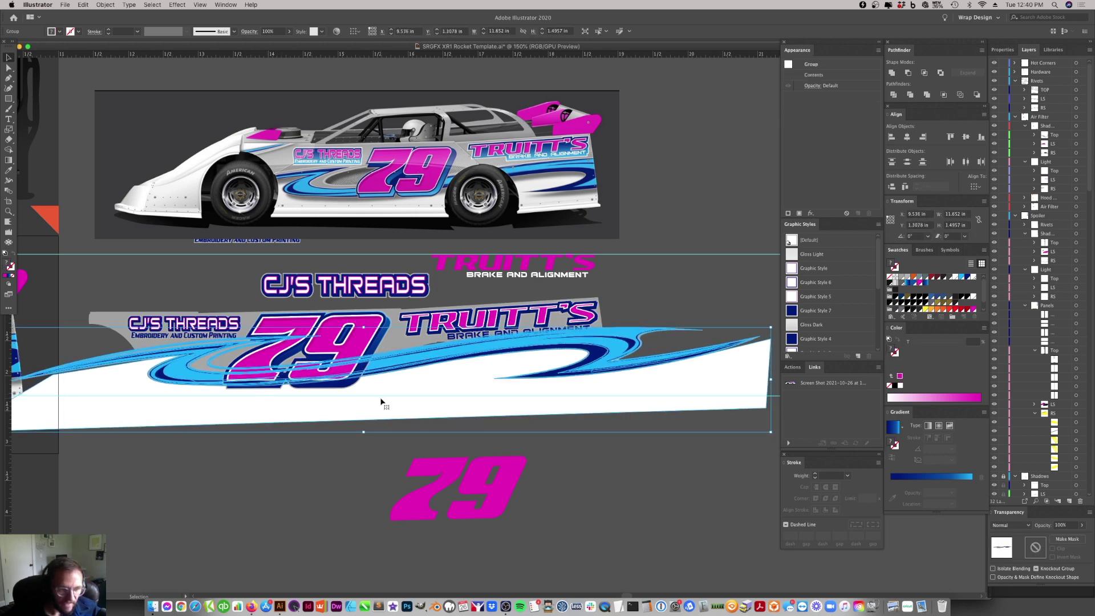
pyautogui.click(370, 443)
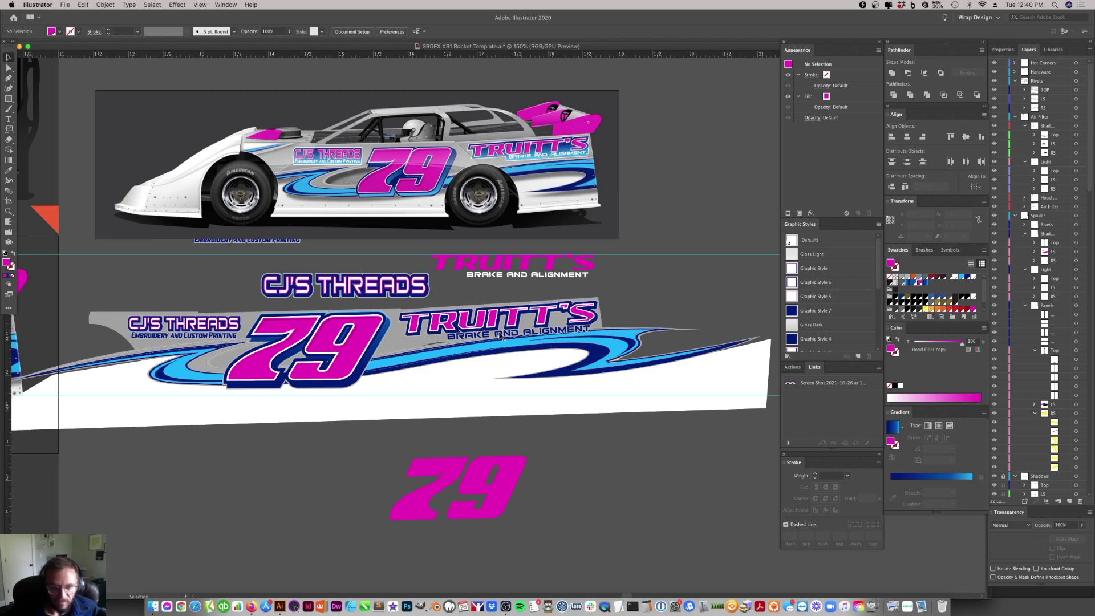
# - Try to squash the swoosh graphics group vertically to about 1.44 in tall
pyautogui.click(472, 378)
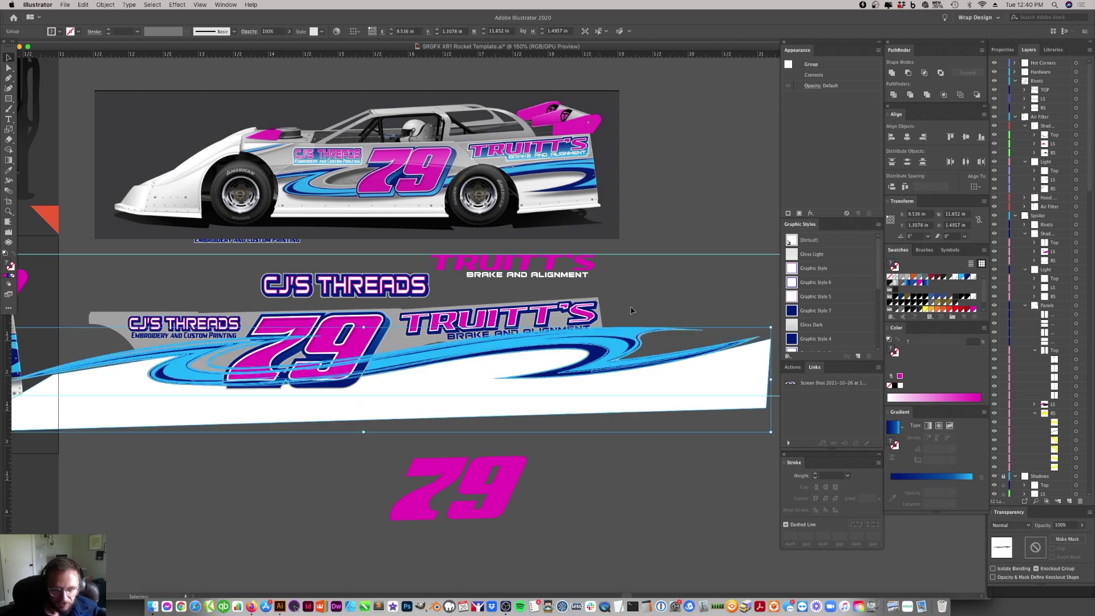
pyautogui.hscroll(5, 591, 326)
pyautogui.moveTo(557, 327); pyautogui.dragTo(556, 338)
pyautogui.click(358, 356)
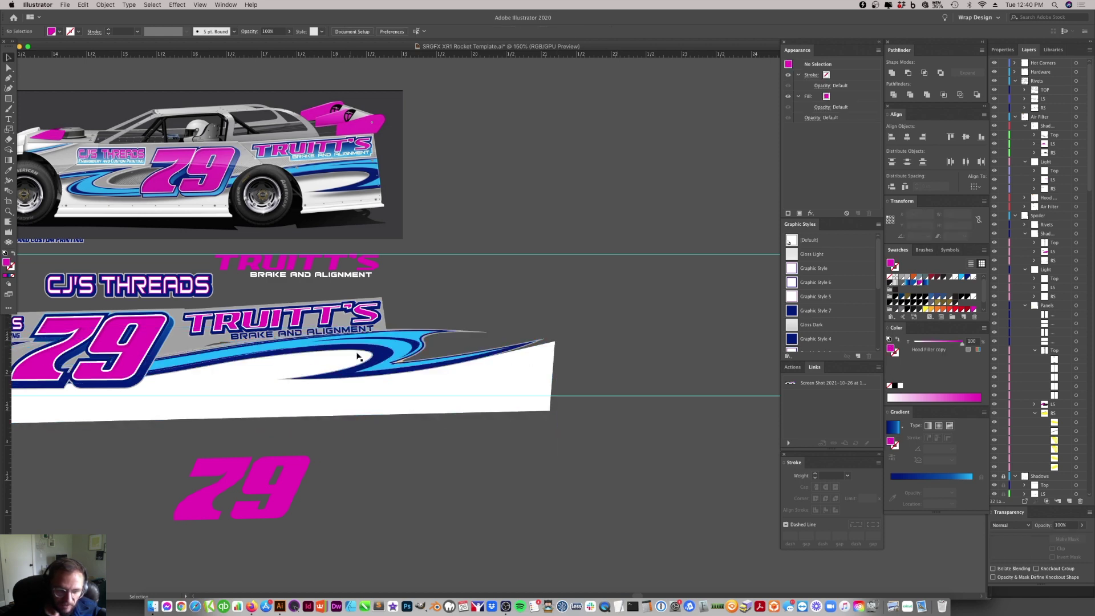
pyautogui.hotkey('ctrl', 'z')
pyautogui.hotkey('ctrl', 'z')
pyautogui.hotkey('ctrl', 'z')
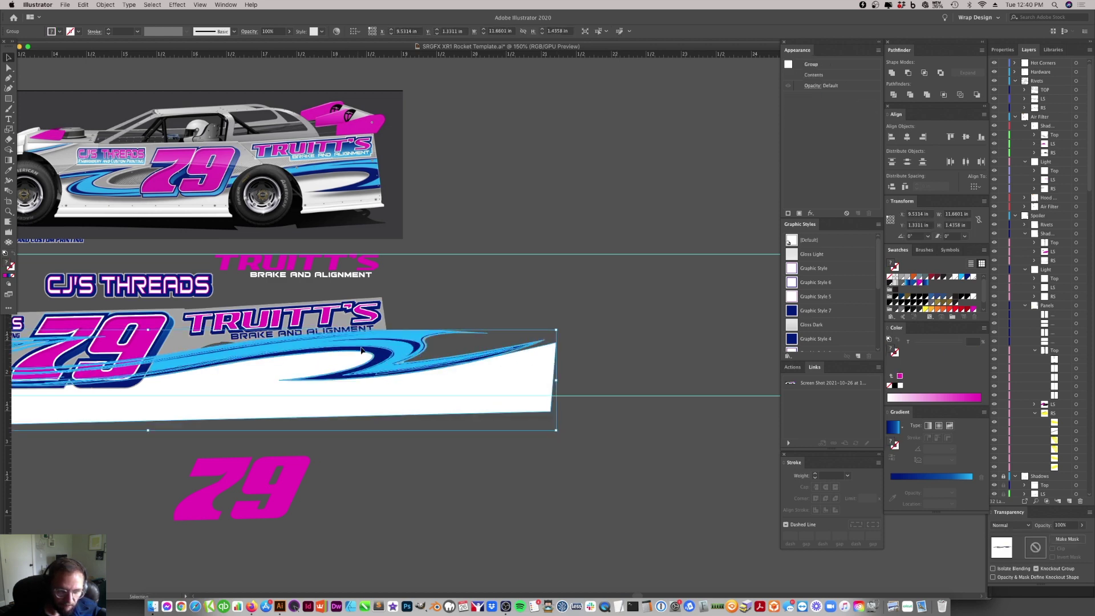
pyautogui.hotkey('ctrl', 'z')
pyautogui.hscroll(-10, 434, 383)
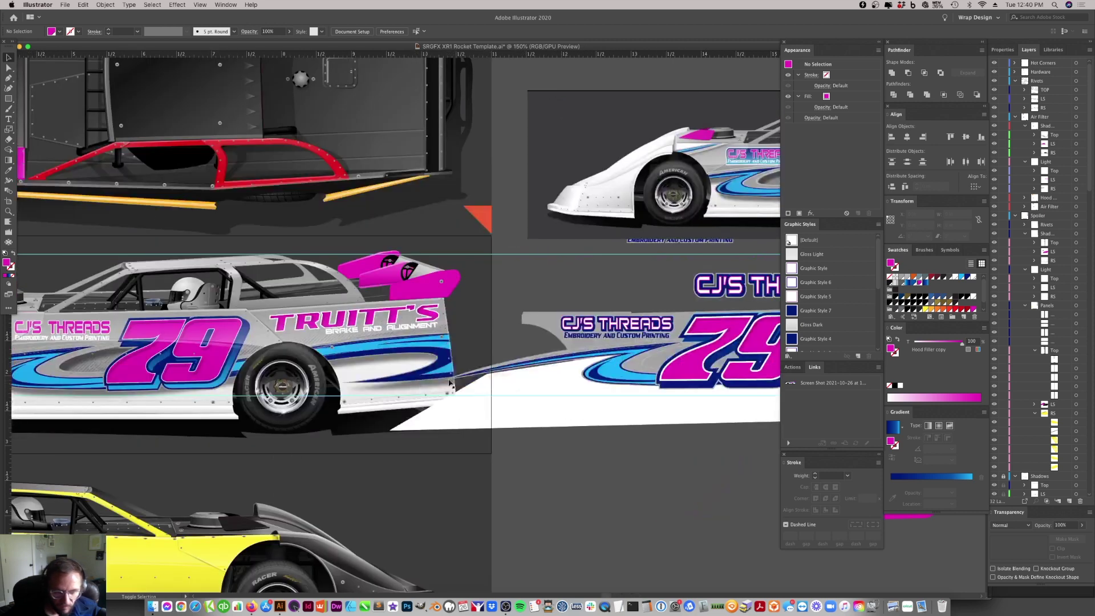
# - Squash the swoosh graphics group on the side panel vertically to about 1.4 in tall, and deselect it
pyautogui.hscroll(8, 549, 390)
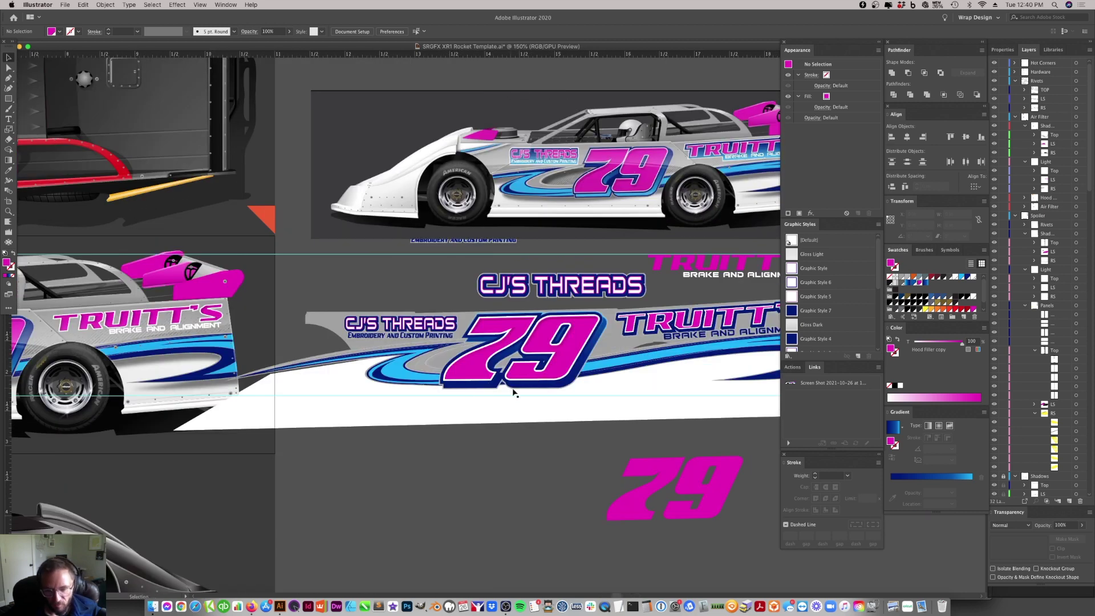
pyautogui.click(406, 365)
pyautogui.hscroll(15, 703, 347)
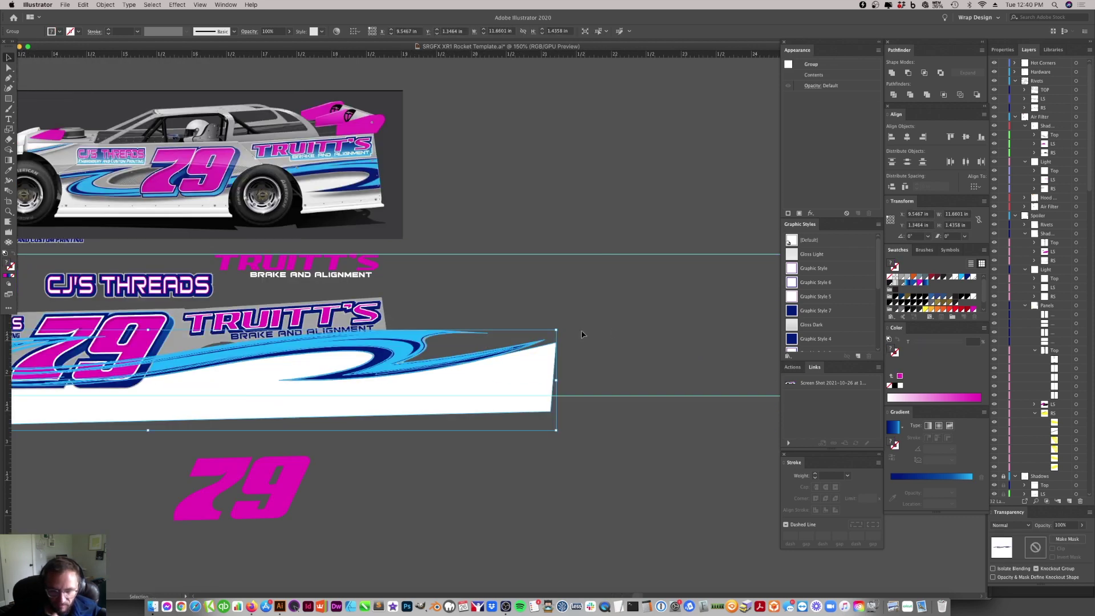
pyautogui.moveTo(561, 327); pyautogui.dragTo(561, 332)
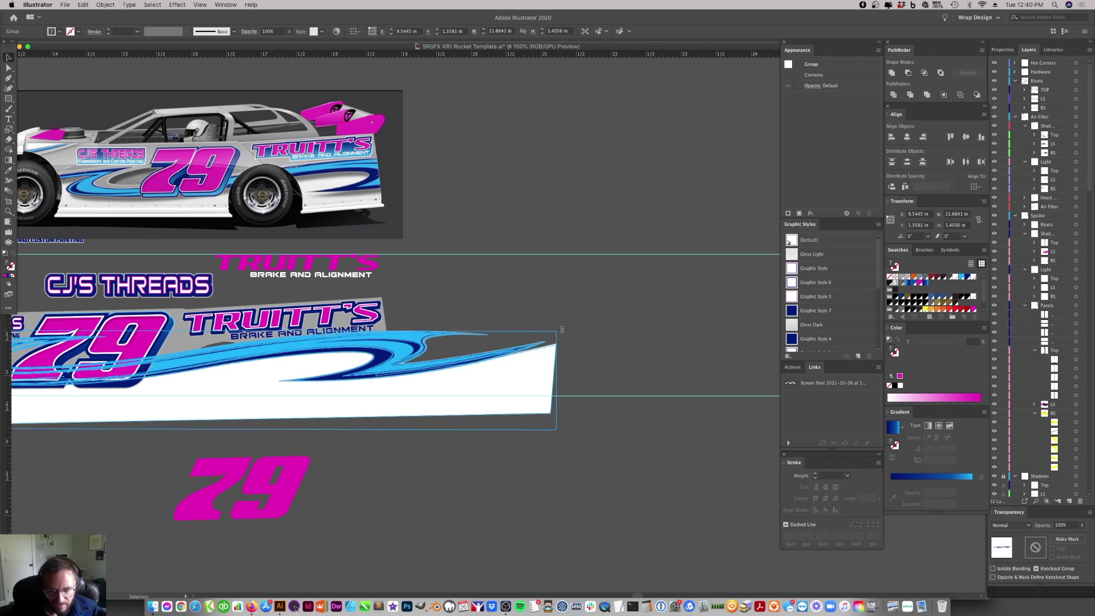
pyautogui.press('super+shift+a')
pyautogui.hscroll(-8, 233, 387)
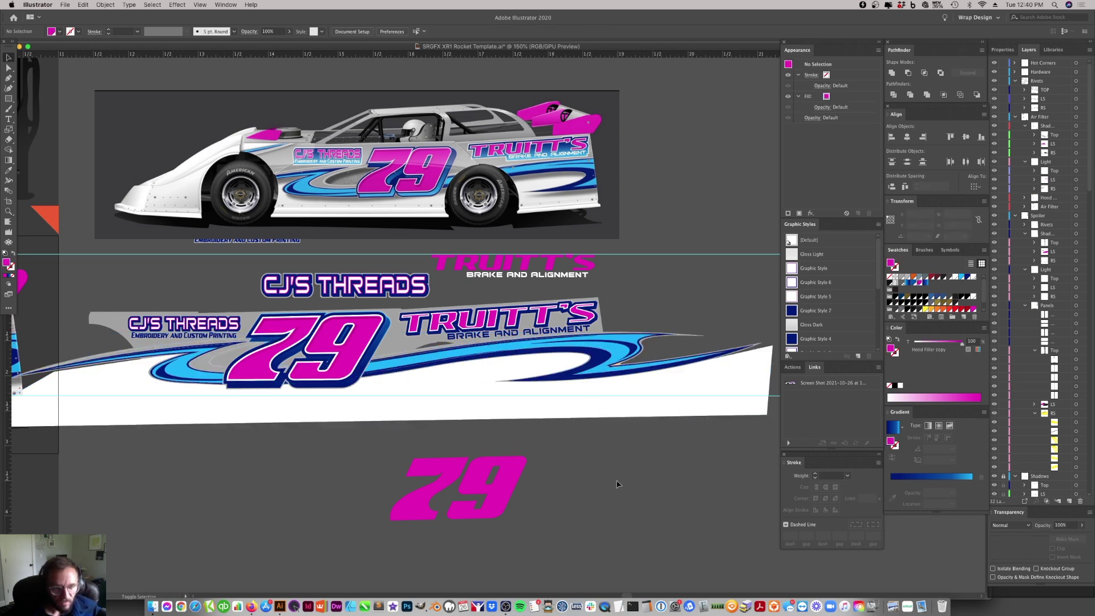
# - Isolate the swoosh graphics group for editing at the blue loop below the CJ'S THREADS lettering
pyautogui.hscroll(-8, 618, 485)
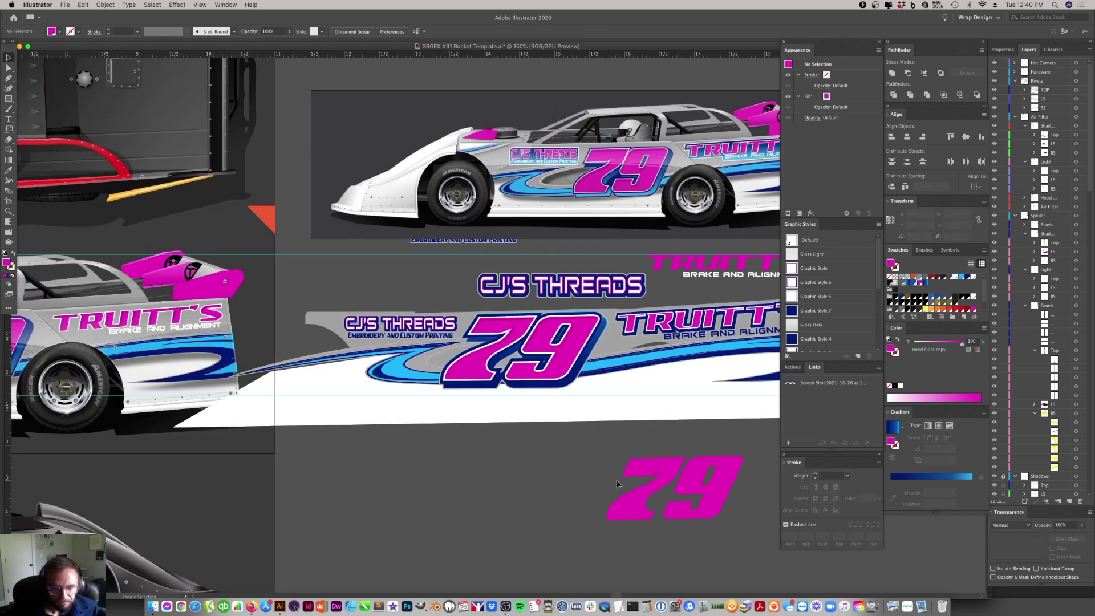
pyautogui.press('z')
pyautogui.click(451, 391)
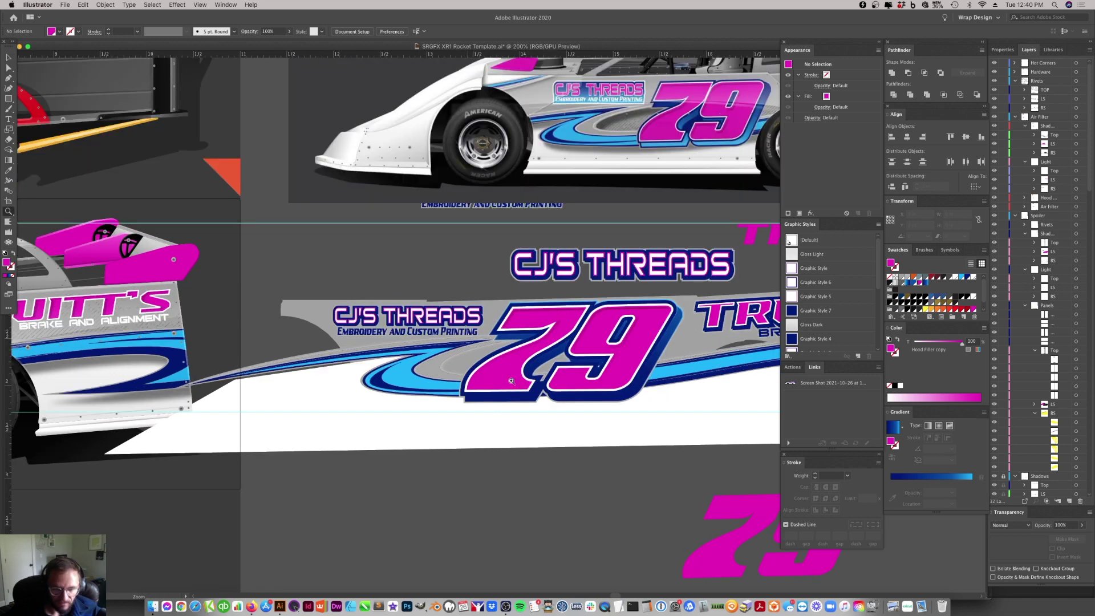
pyautogui.click(433, 321)
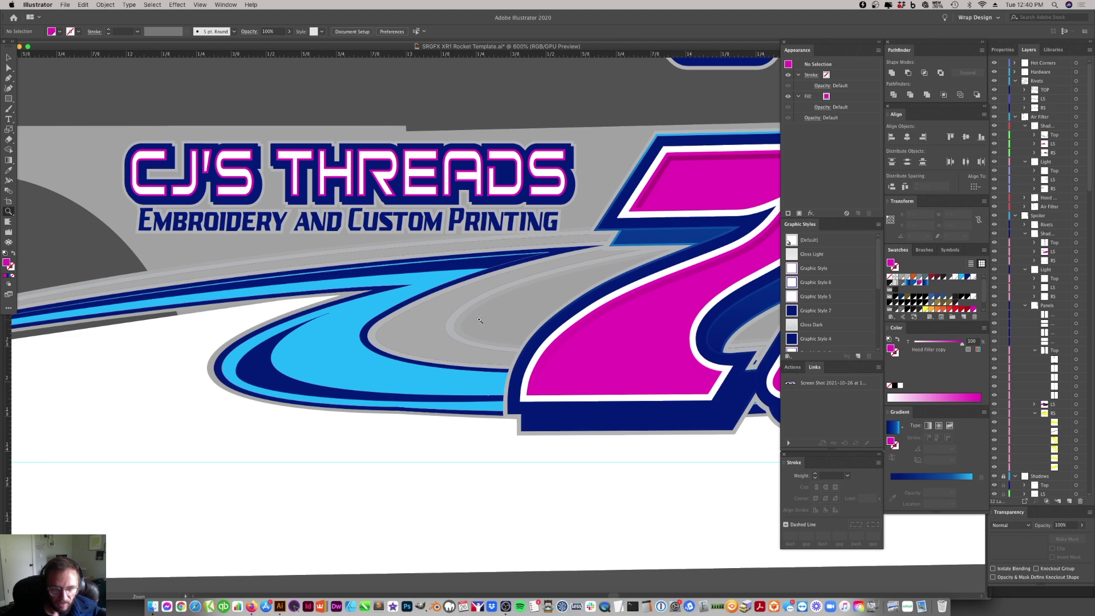
pyautogui.click(8, 57)
pyautogui.click(424, 340)
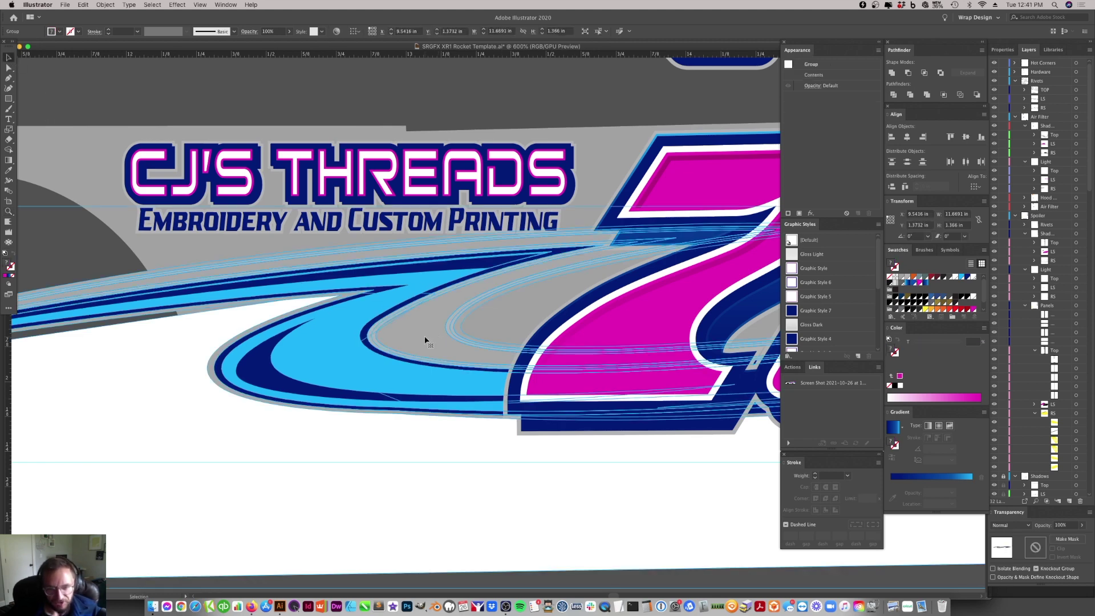
pyautogui.doubleClick(424, 340)
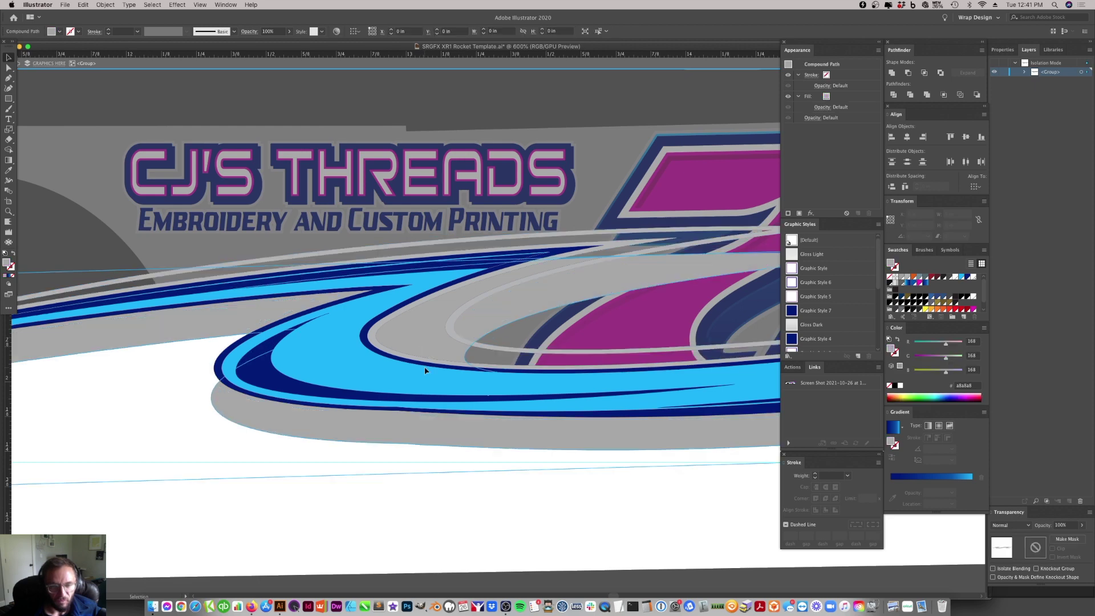
# - Try to move the grey and dark-gradient outlines inside the blue swoosh's loop up and toward the rear
pyautogui.click(491, 319)
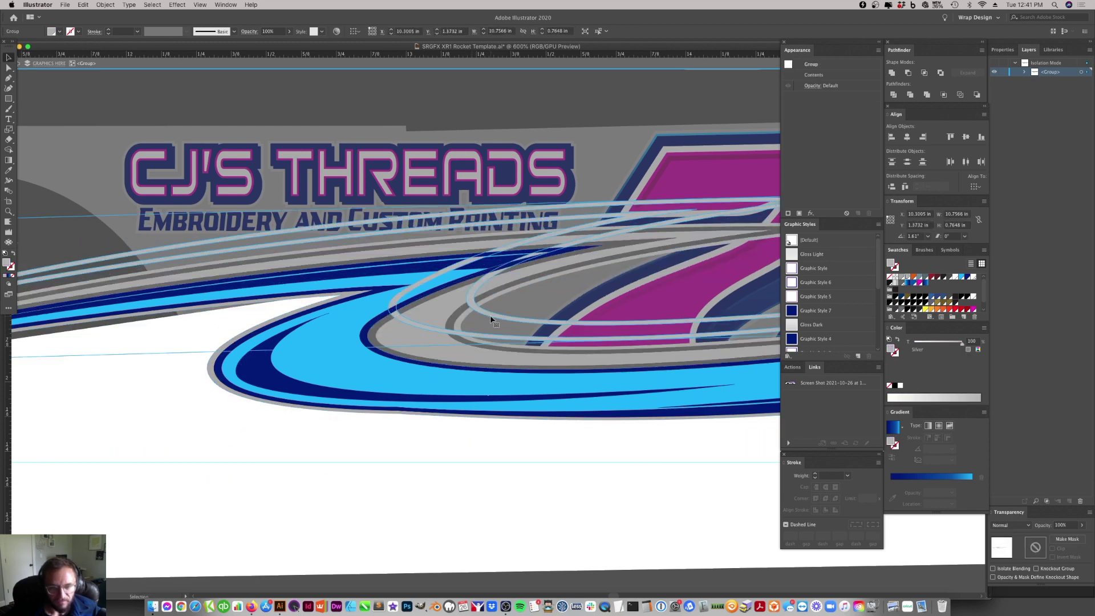
pyautogui.press('super+z')
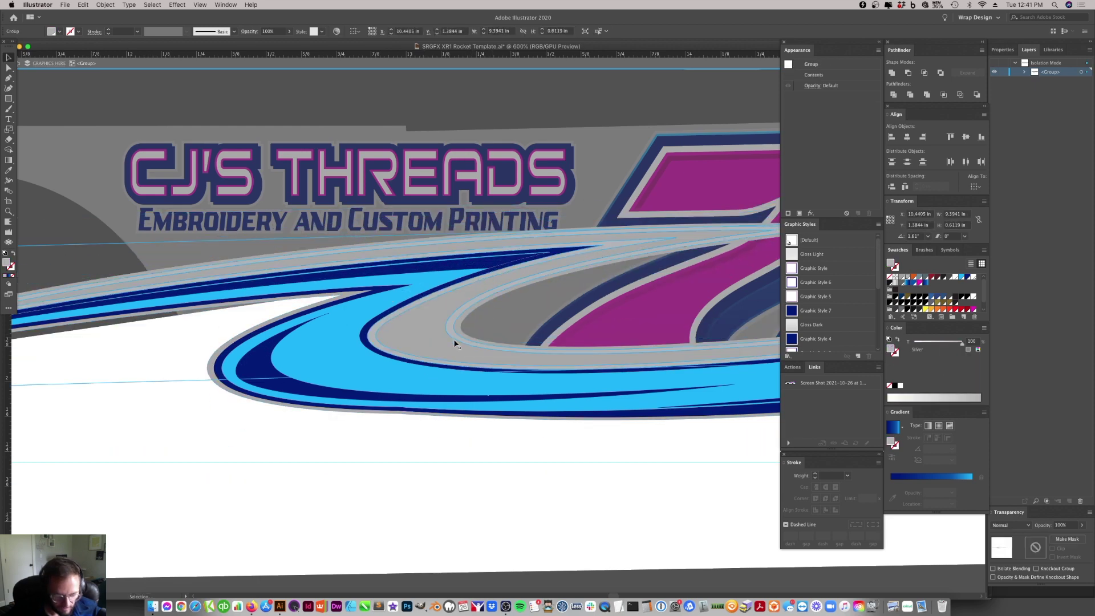
pyautogui.moveTo(455, 343); pyautogui.dragTo(511, 295)
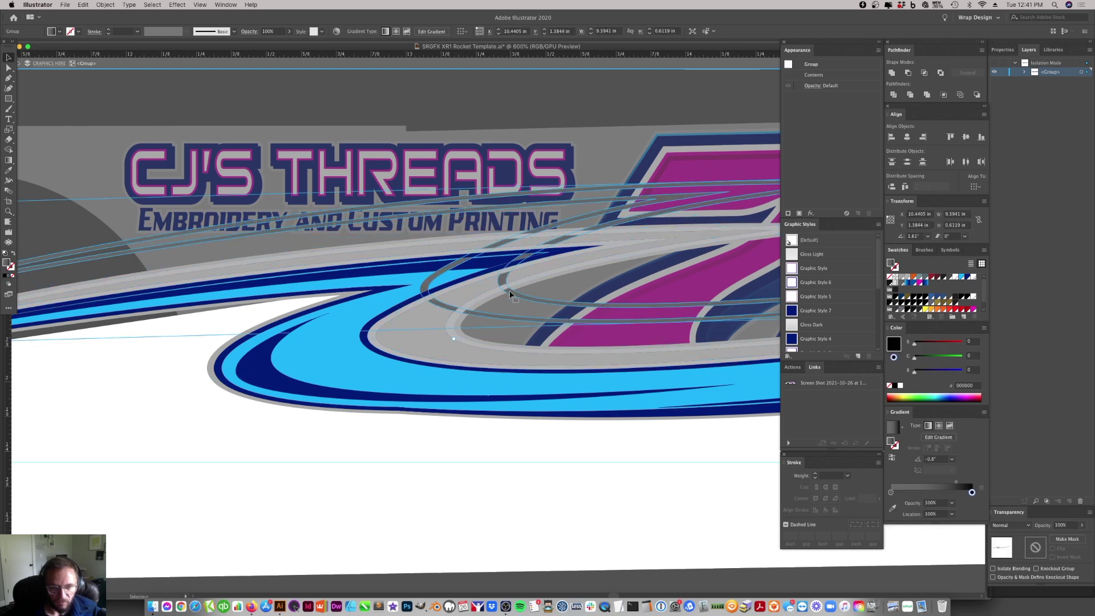
pyautogui.press('super+z')
pyautogui.click(476, 345)
pyautogui.moveTo(475, 346)
pyautogui.mouseDown()
pyautogui.moveTo(501, 323)
pyautogui.moveTo(452, 345)
pyautogui.moveTo(474, 346)
pyautogui.mouseUp()
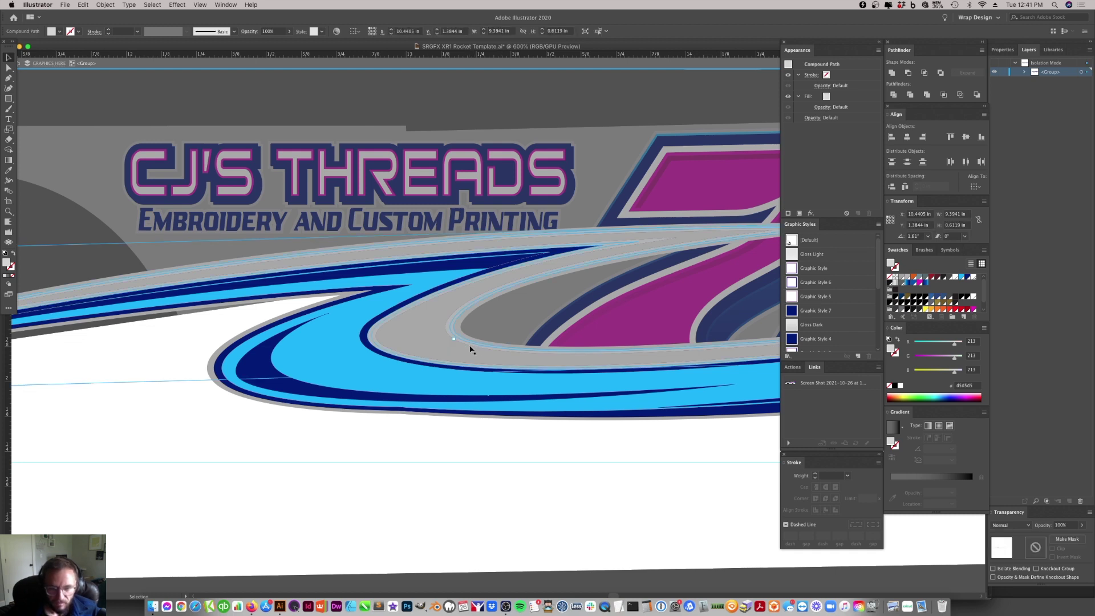
pyautogui.press('shift+super+a')
pyautogui.press('g')
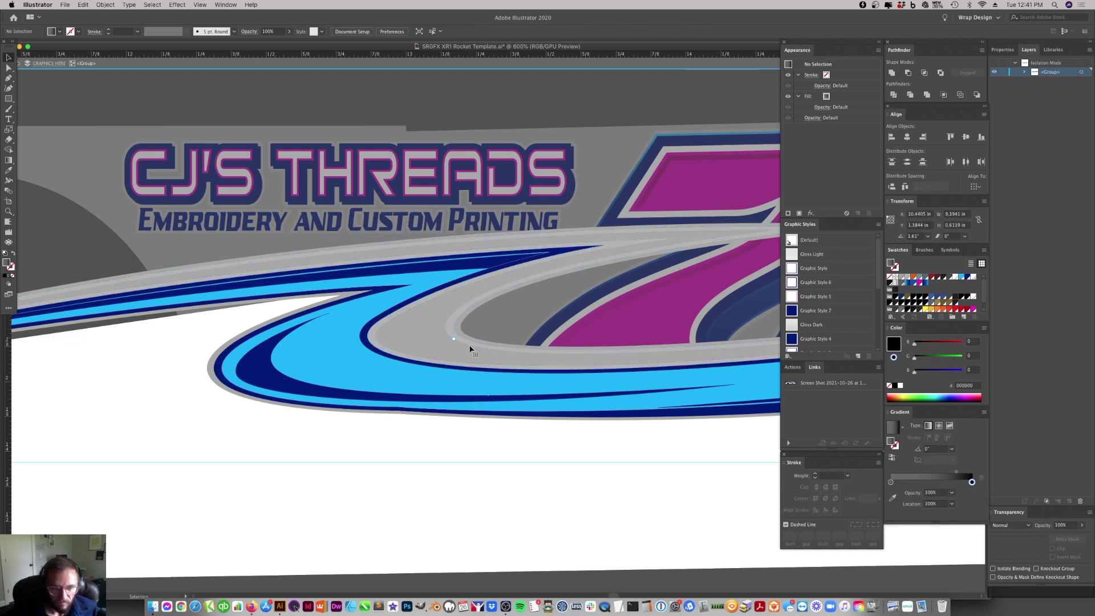
pyautogui.click(469, 348)
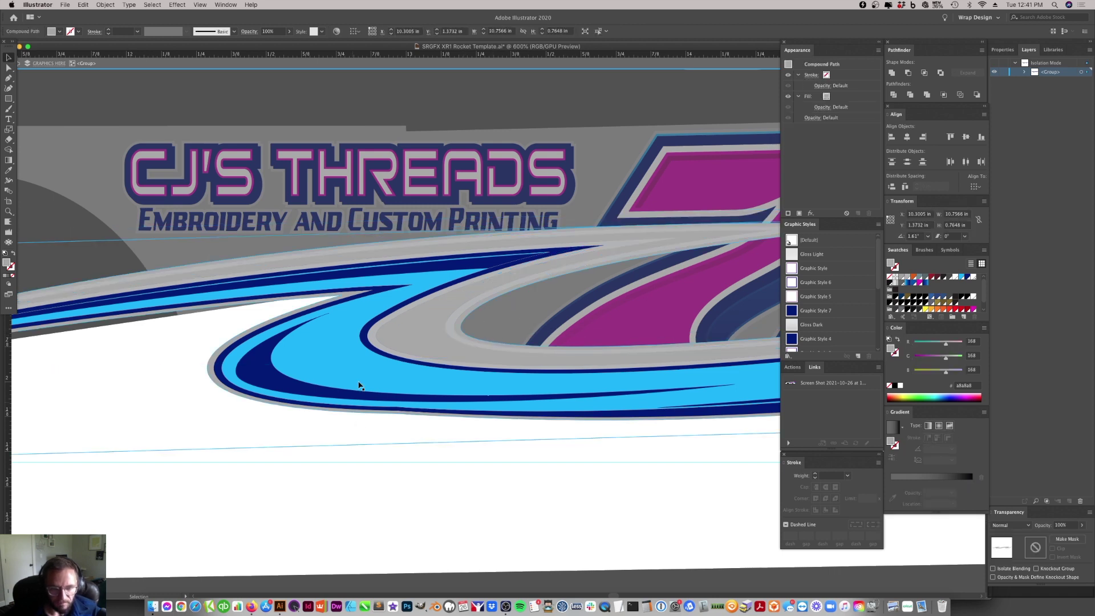
# - Try to shift the light blue swoosh shape and its navy inner accent out of the layered graphic
pyautogui.click(355, 360)
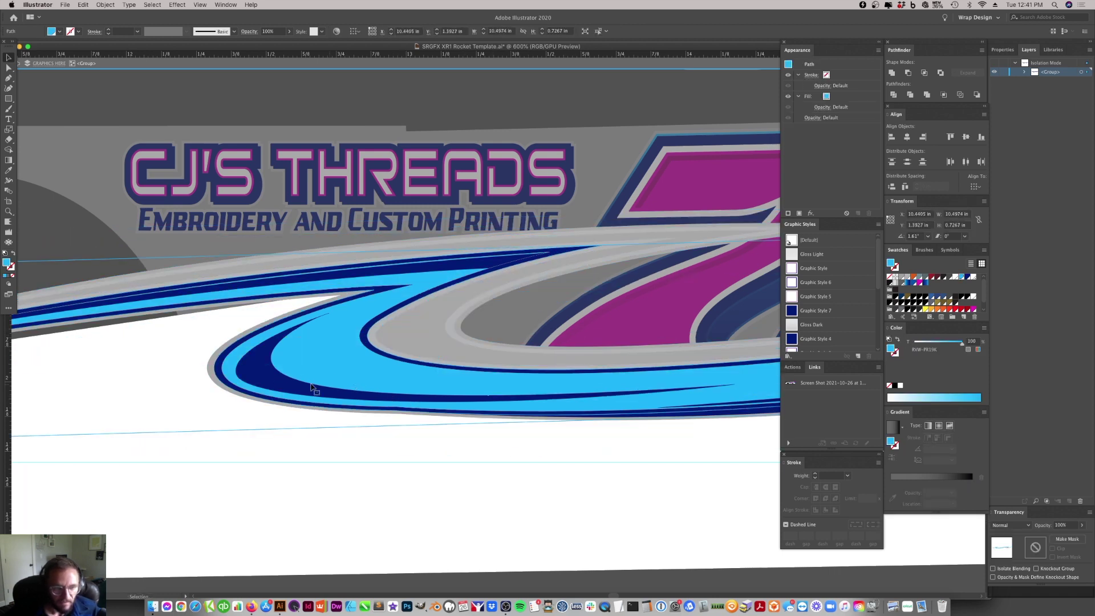
pyautogui.click(347, 341)
pyautogui.press('super+z')
pyautogui.press('super+z')
pyautogui.press('super+z')
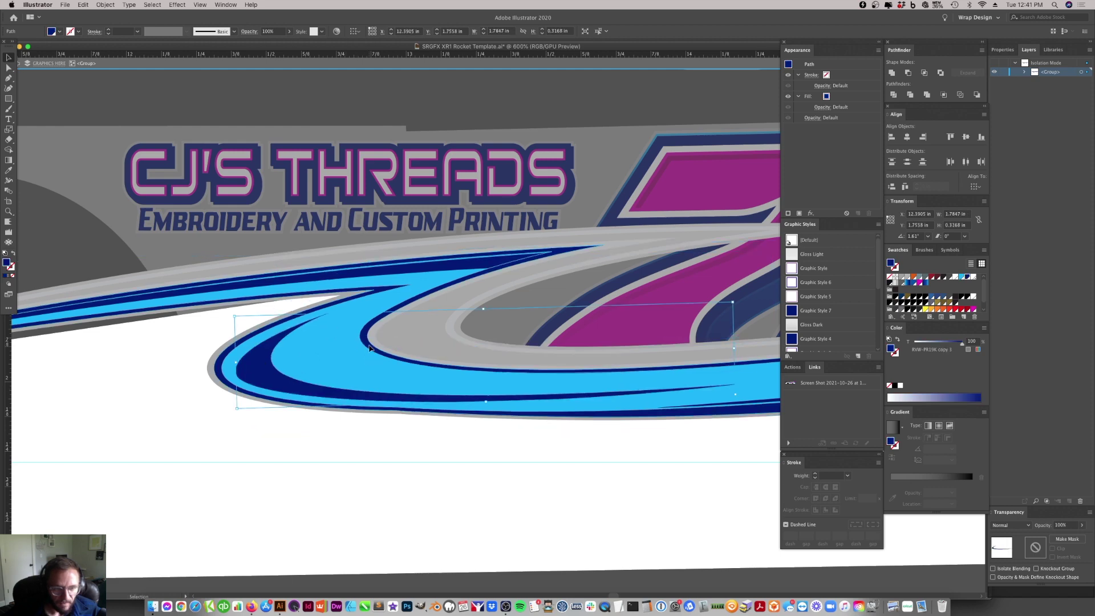
# - Try to pull the gold-gradient outline out of the swoosh stack, and undo the displacements of the layered shapes
pyautogui.press('super+z')
pyautogui.press('super+z')
pyautogui.press('super+z')
pyautogui.press('super+z')
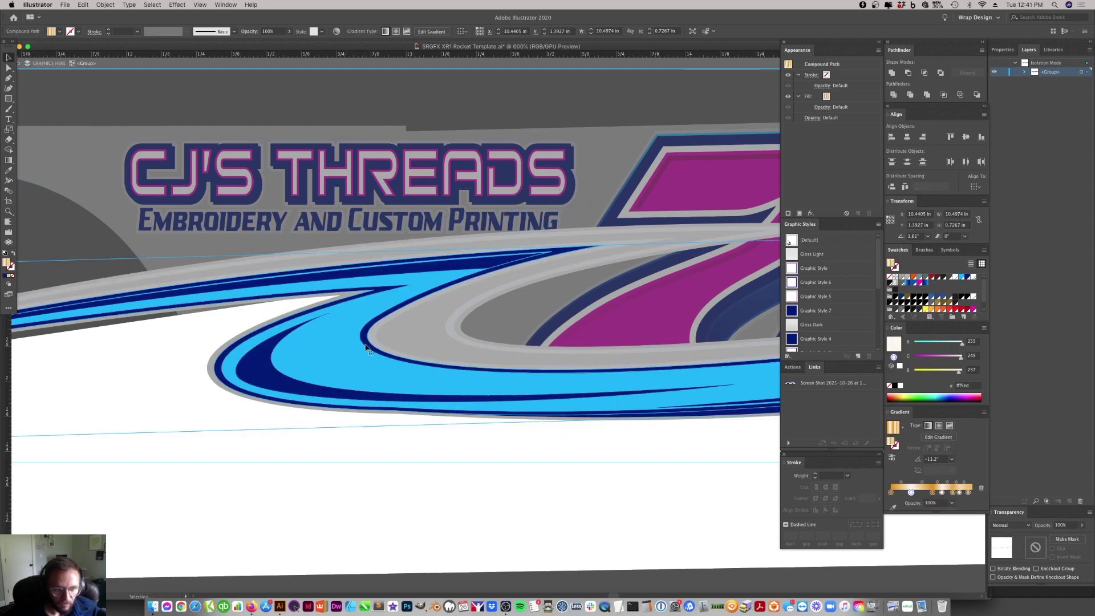
pyautogui.press('super+z')
pyautogui.press('super+z')
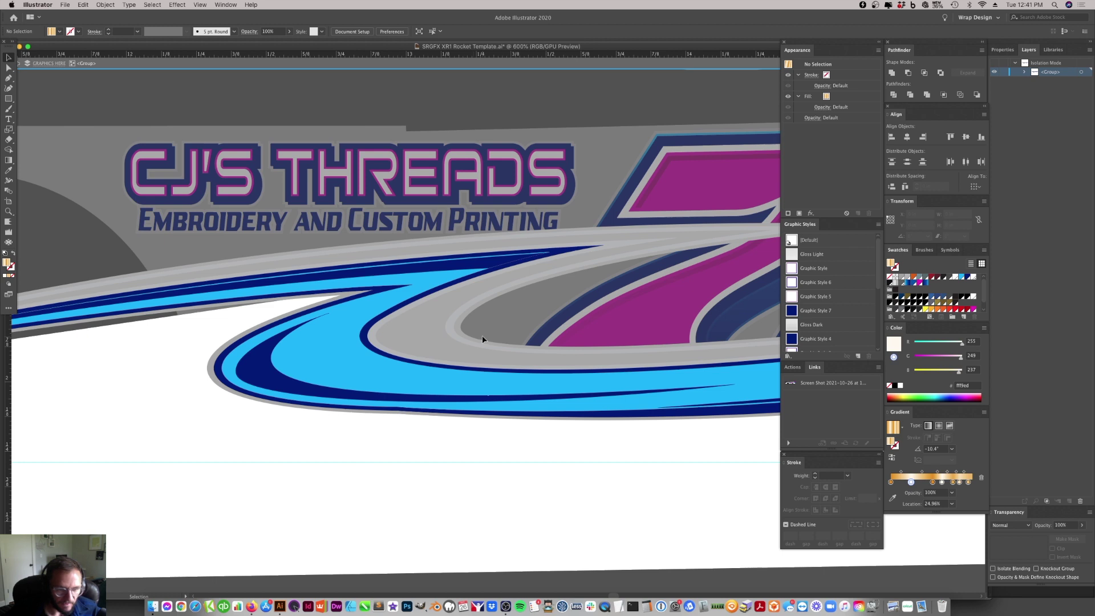
pyautogui.press('super+z')
pyautogui.press('super+z')
pyautogui.press('super+z')
pyautogui.press('super+z')
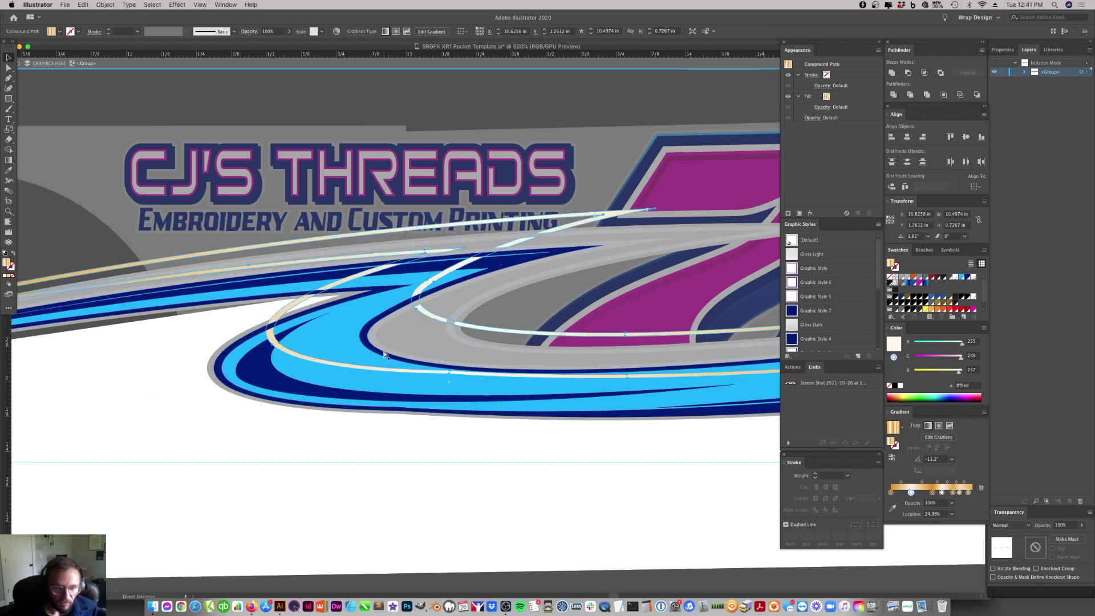
pyautogui.press('super+z')
pyautogui.press('super+z')
pyautogui.press('super+z')
pyautogui.press('super+z')
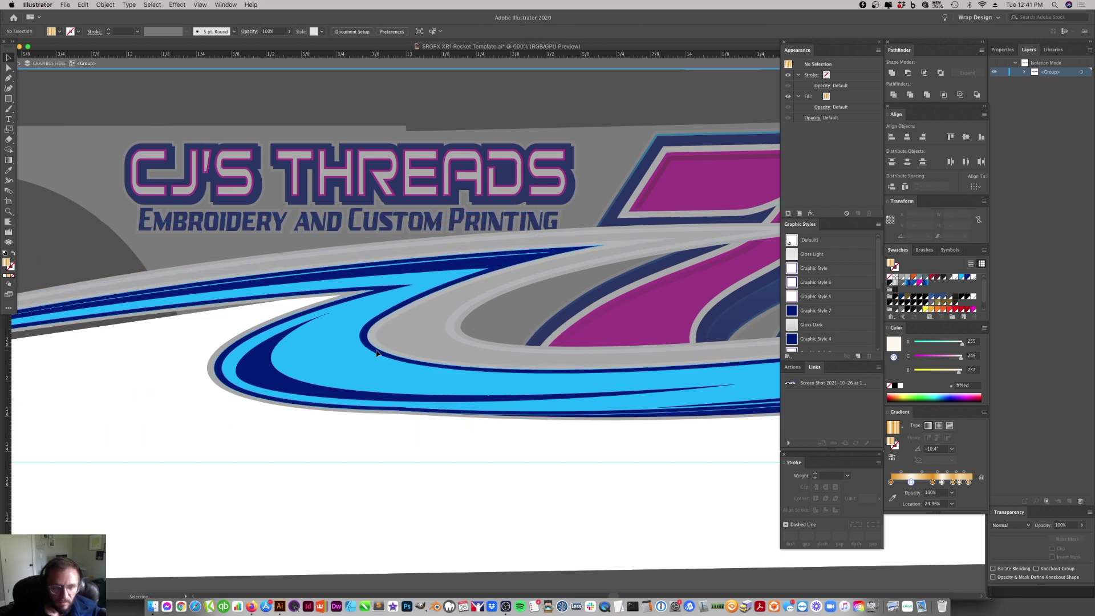
pyautogui.press('super+z')
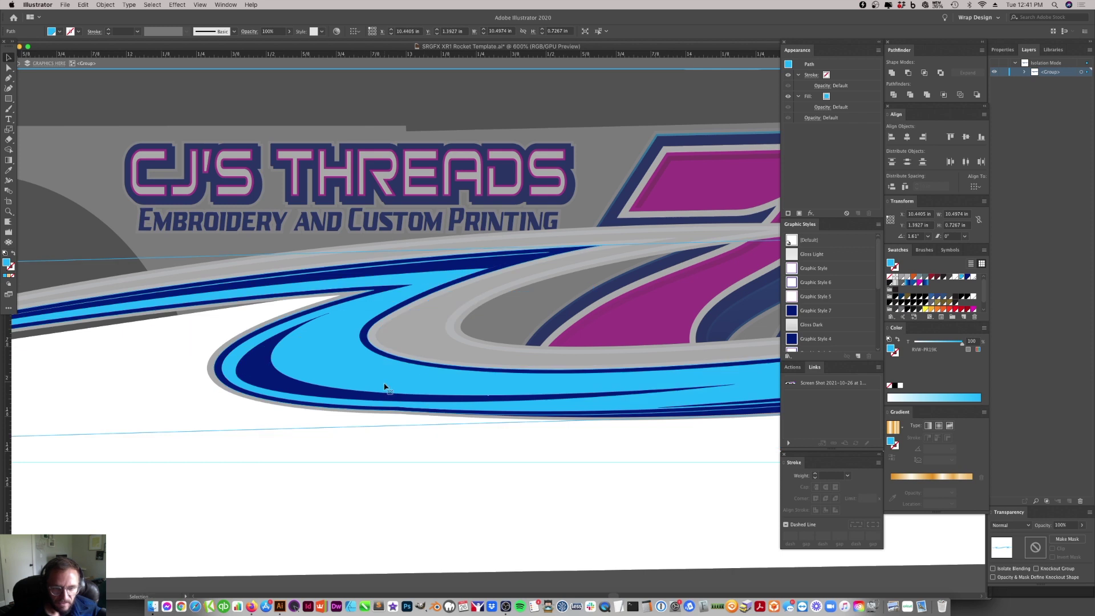
# - Try to move the grey backing outline below the swoosh and the navy inner accent higher in the loop
pyautogui.click(375, 419)
pyautogui.moveTo(447, 421); pyautogui.dragTo(440, 437)
pyautogui.click(390, 418)
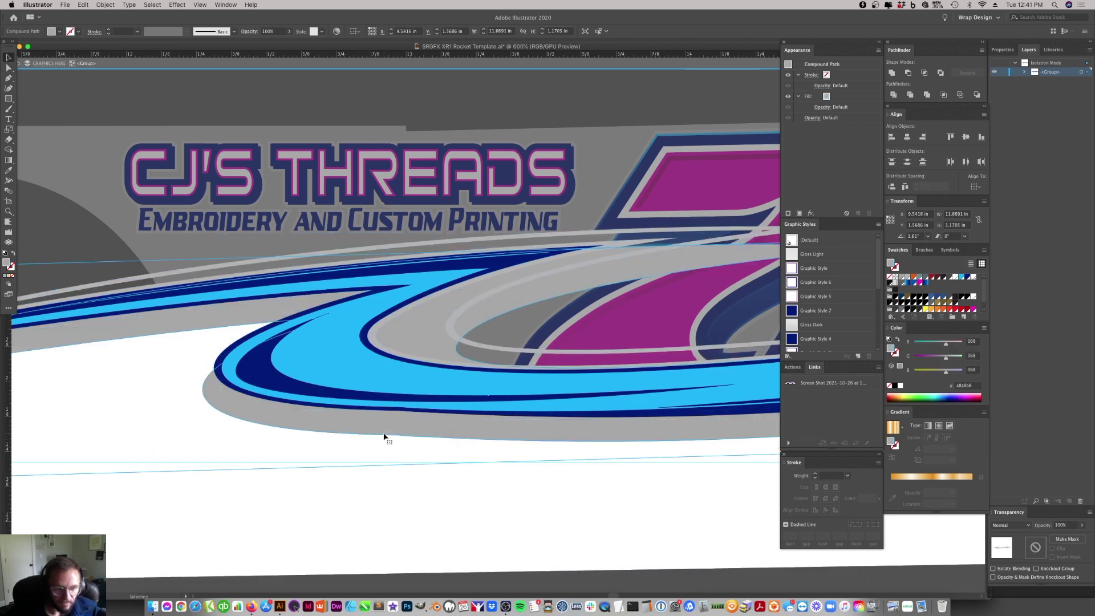
pyautogui.click(271, 388)
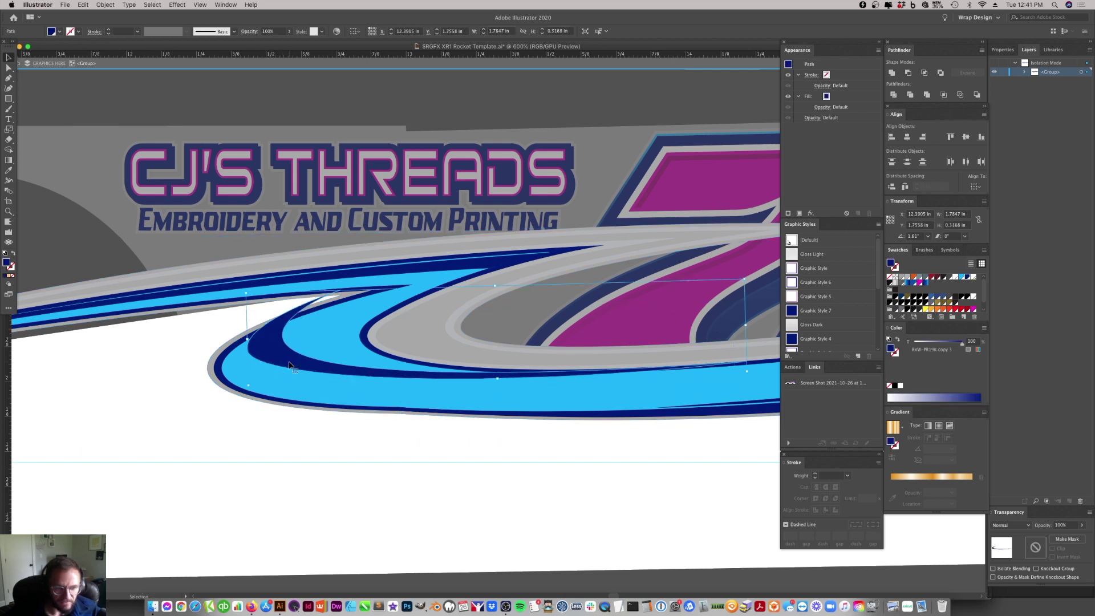
# - Reshape the pointed tip of the navy accent stripe on the swoosh's upper band by pulling its end anchor inward
pyautogui.click(479, 282)
pyautogui.press('a')
pyautogui.click(485, 268)
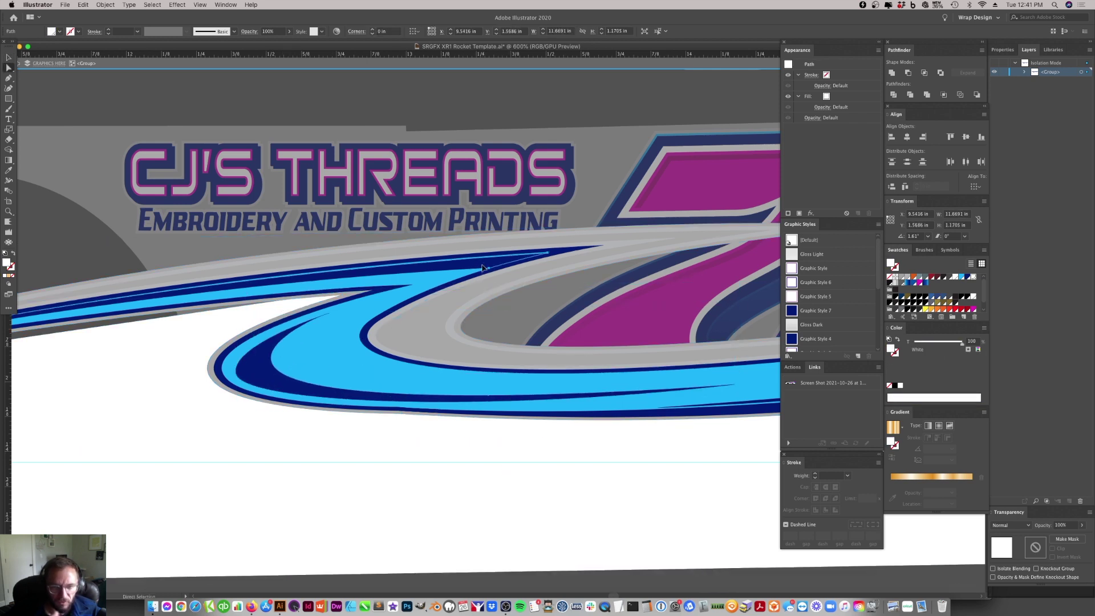
pyautogui.click(541, 253)
pyautogui.click(546, 254)
pyautogui.moveTo(546, 257); pyautogui.dragTo(468, 274)
# - Check the navy accent stripe's anchor points along the swoosh's tapering tail, and exit the group's isolation
pyautogui.hscroll(-5, 342, 302)
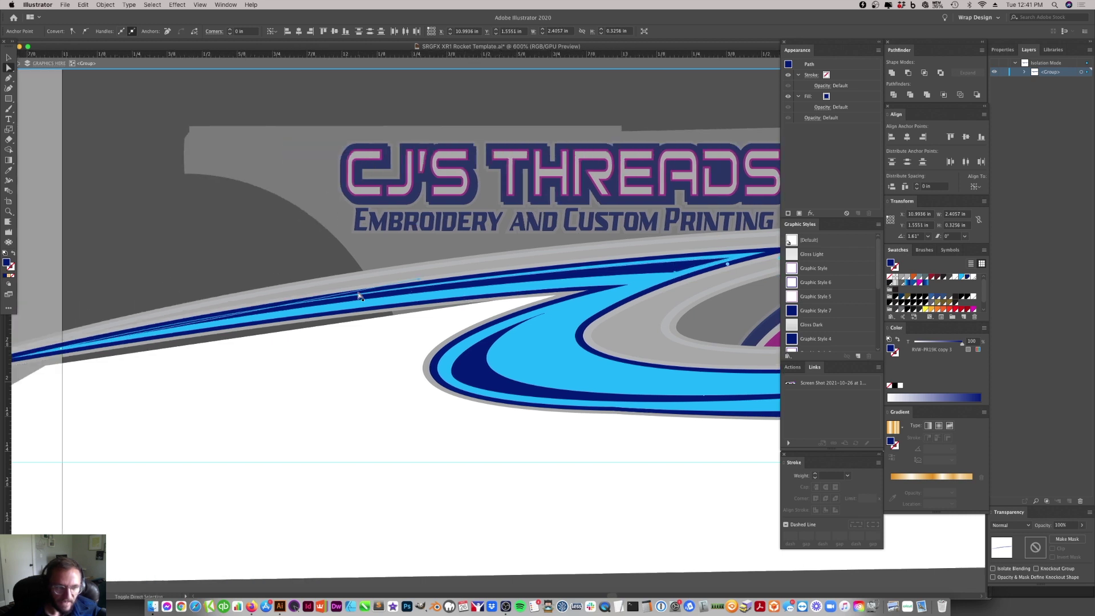
pyautogui.hscroll(-2, 292, 323)
pyautogui.click(170, 351)
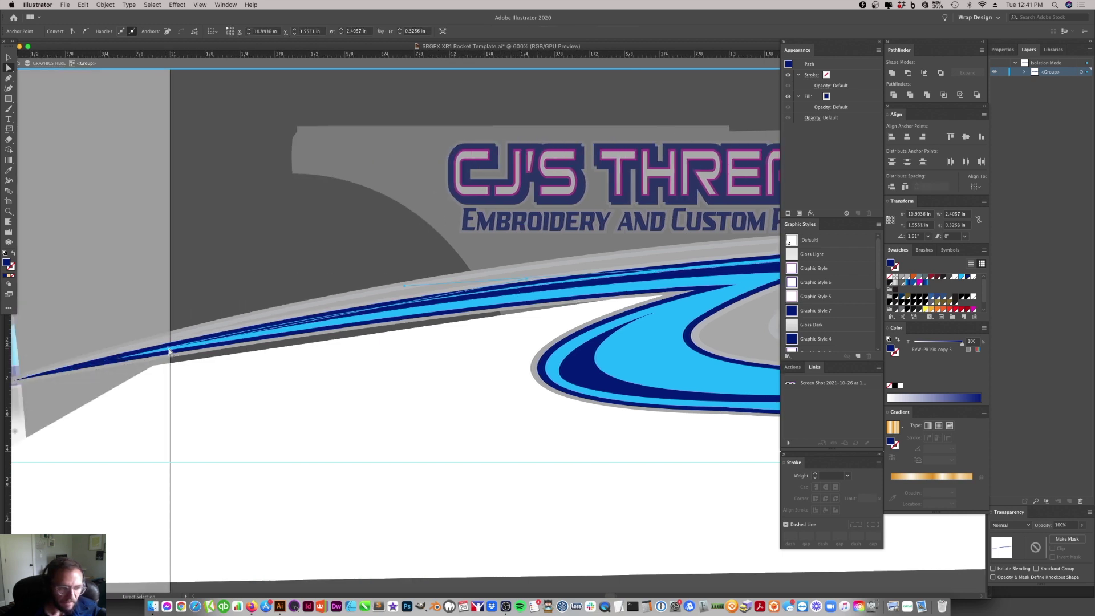
pyautogui.click(519, 284)
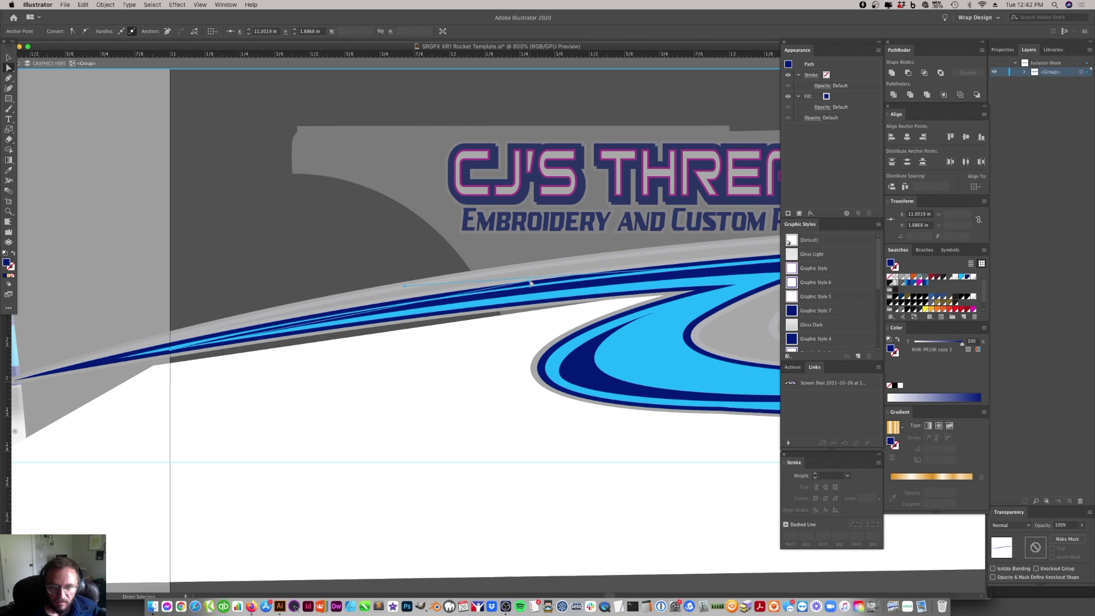
pyautogui.hscroll(8, 536, 297)
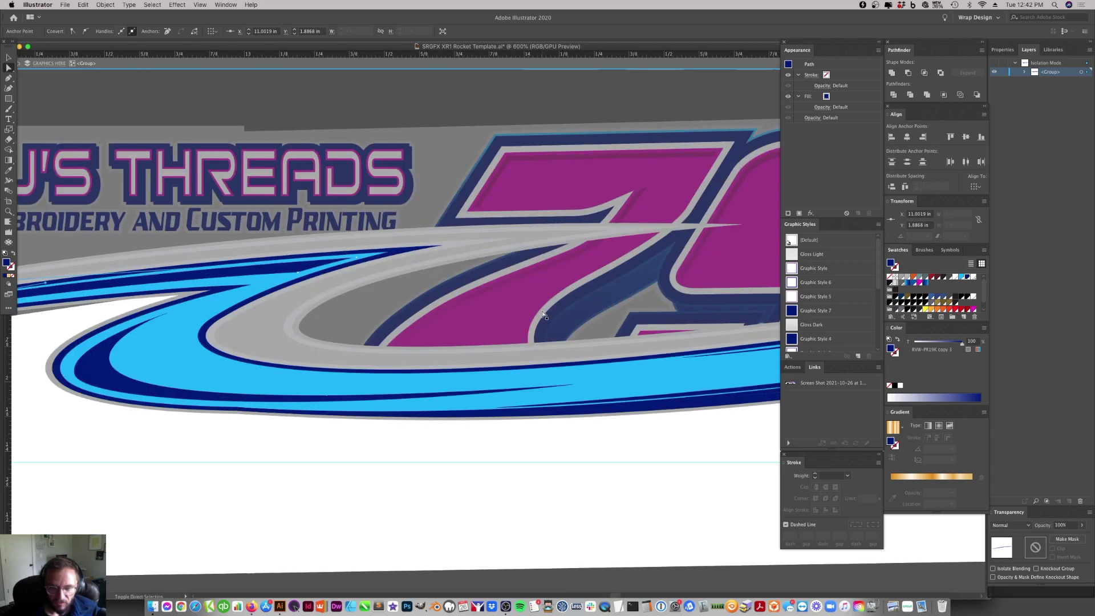
pyautogui.hscroll(2, 543, 314)
pyautogui.doubleClick(563, 93)
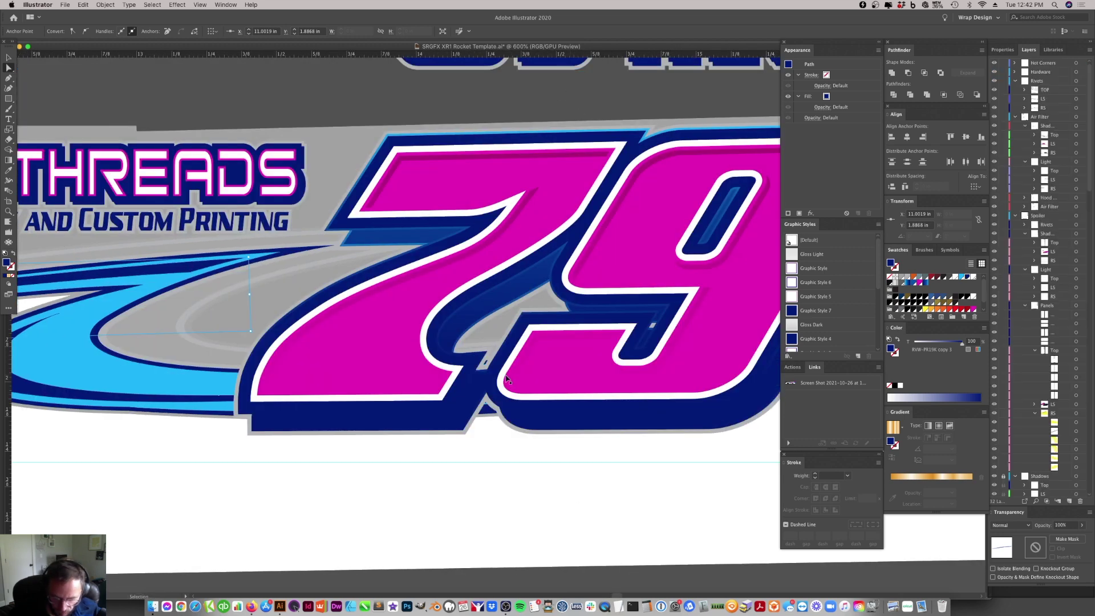
# - Clear the accent stripe selection and compare the swoosh wrap with the reference car design
pyautogui.scroll(-6, 506, 380)
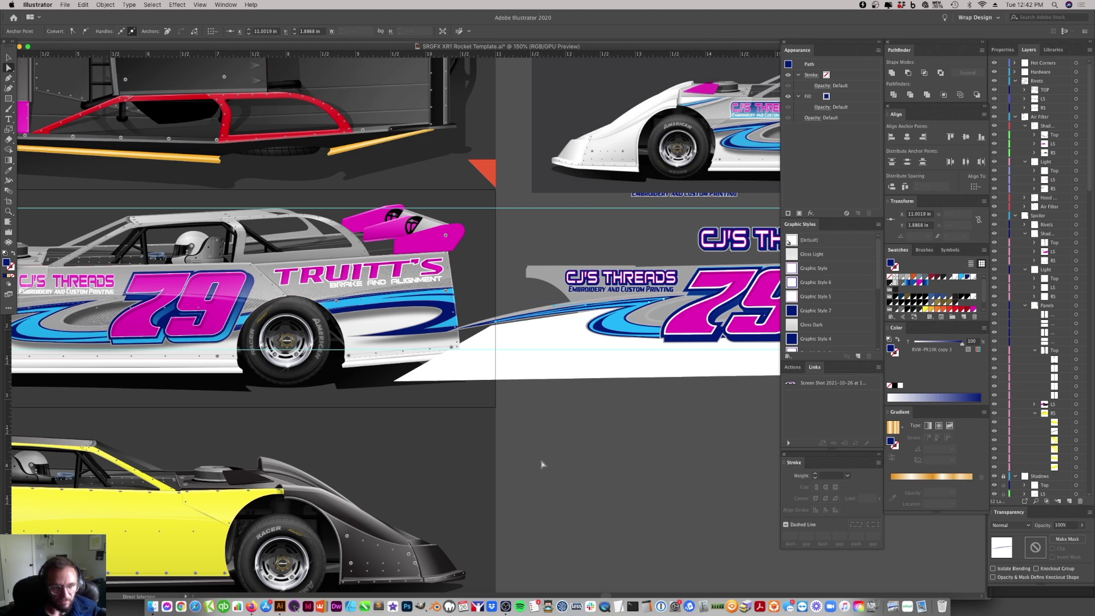
pyautogui.click(543, 430)
pyautogui.hscroll(8, 543, 431)
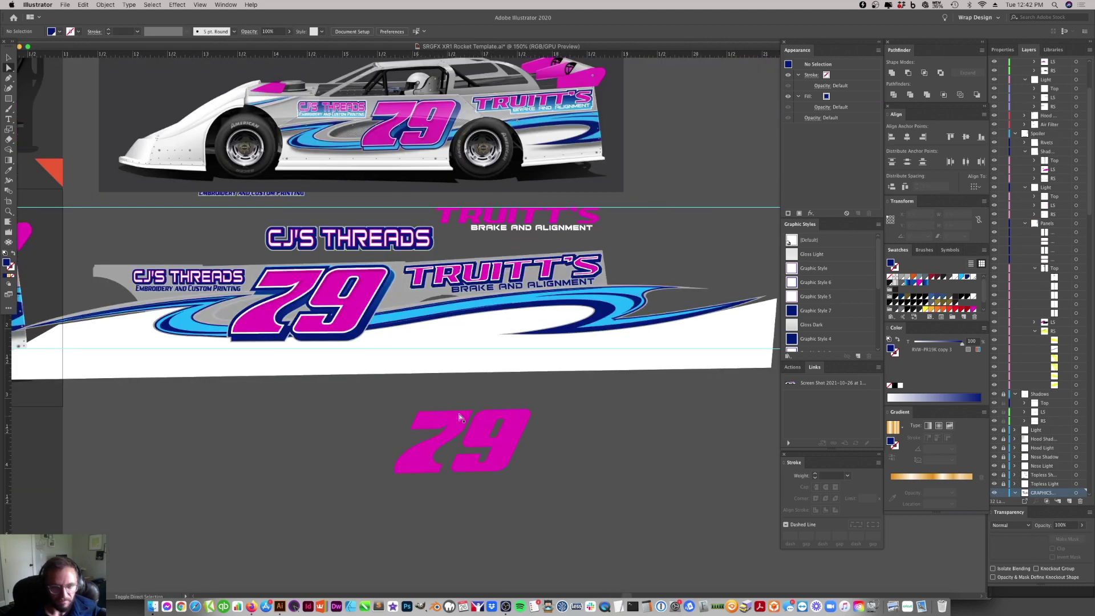
pyautogui.hscroll(-4, 461, 417)
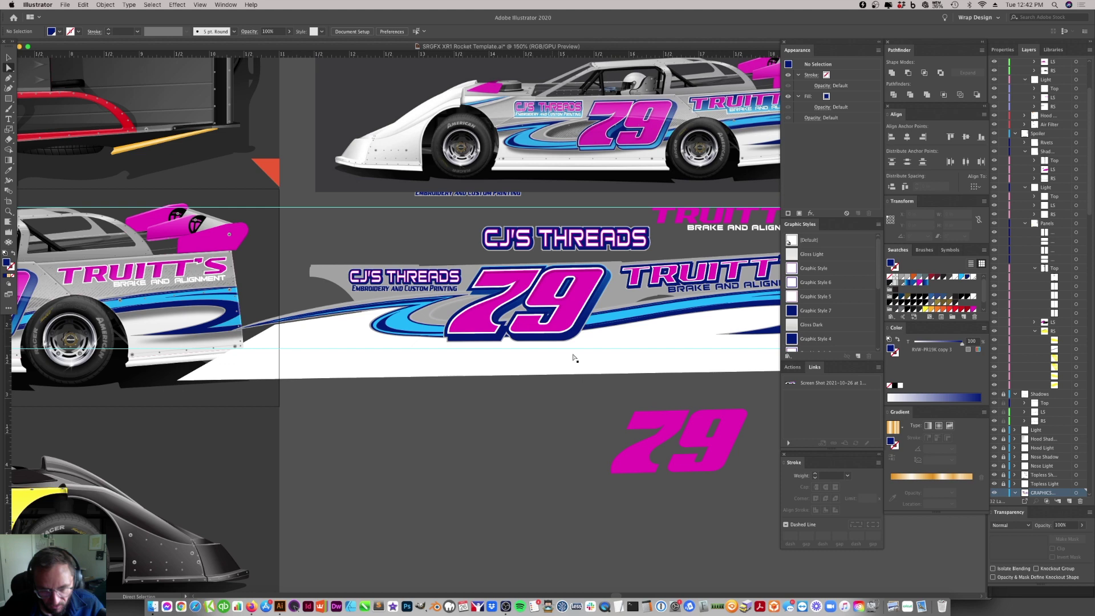
pyautogui.click(9, 57)
pyautogui.click(404, 367)
pyautogui.press('super+shift+a')
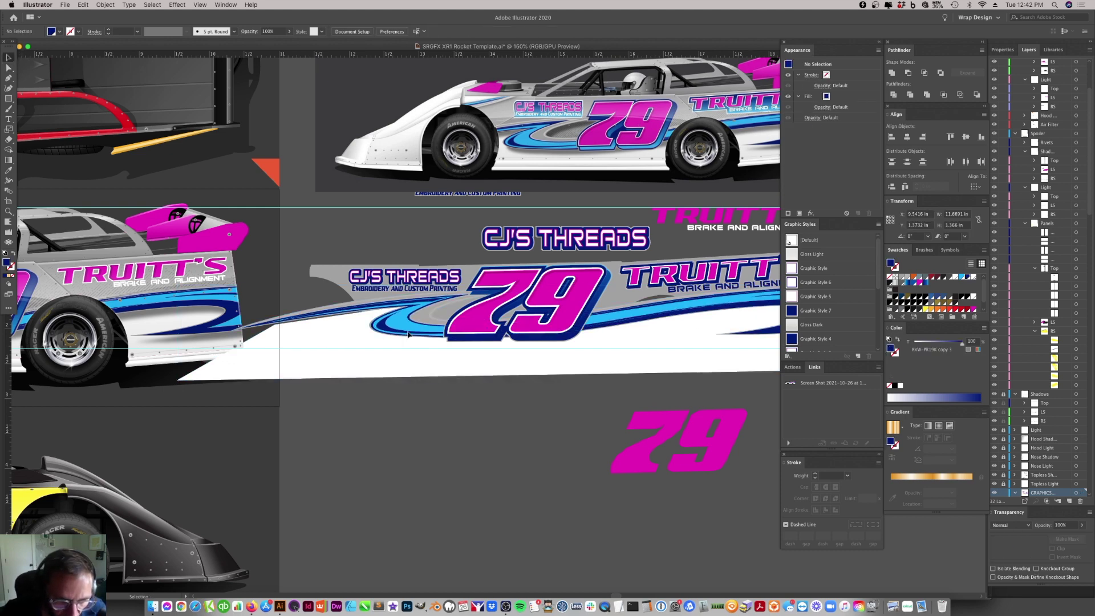
# - Try to move swoosh artwork below the number 79, and undo the displacement
pyautogui.click(411, 323)
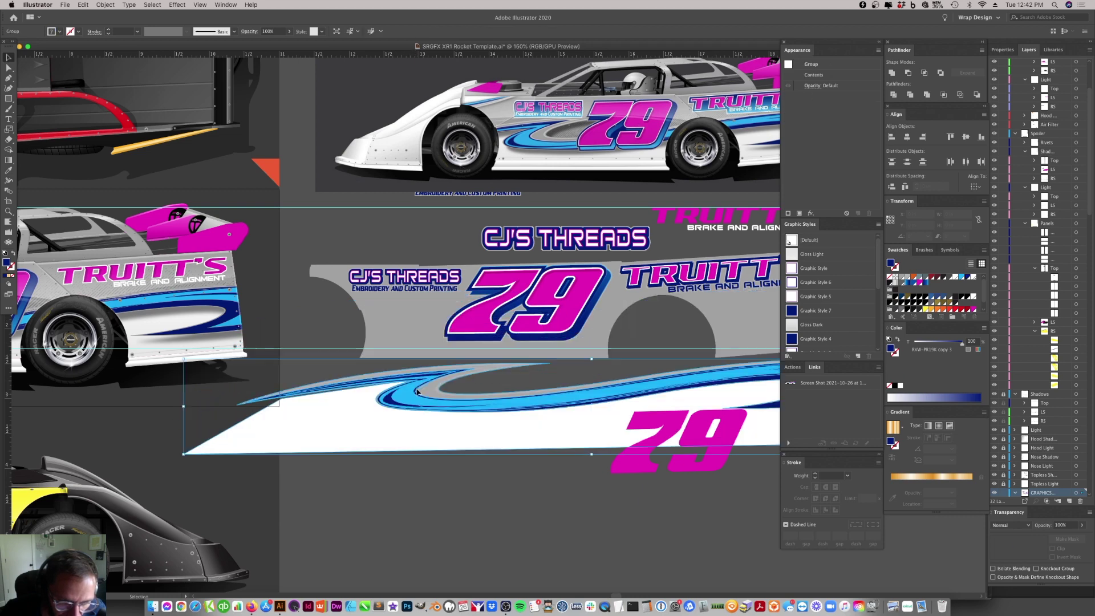
pyautogui.doubleClick(422, 329)
pyautogui.moveTo(422, 328); pyautogui.dragTo(423, 385)
pyautogui.press('super+z')
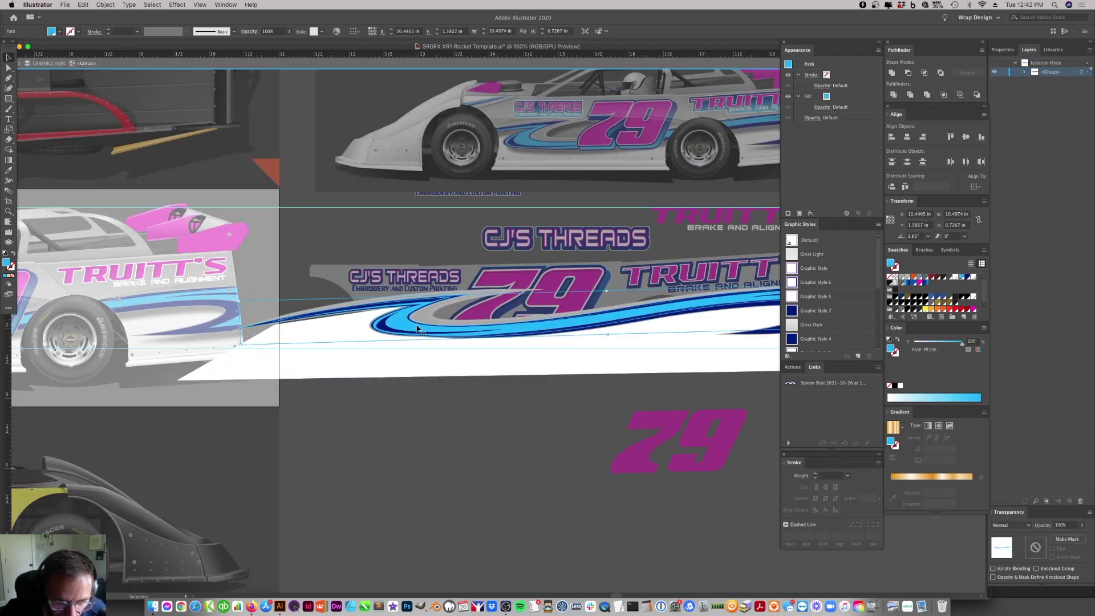
# - Check which stacked shapes form the swoosh's light blue band and its navy edge beneath the number 79
pyautogui.click(530, 437)
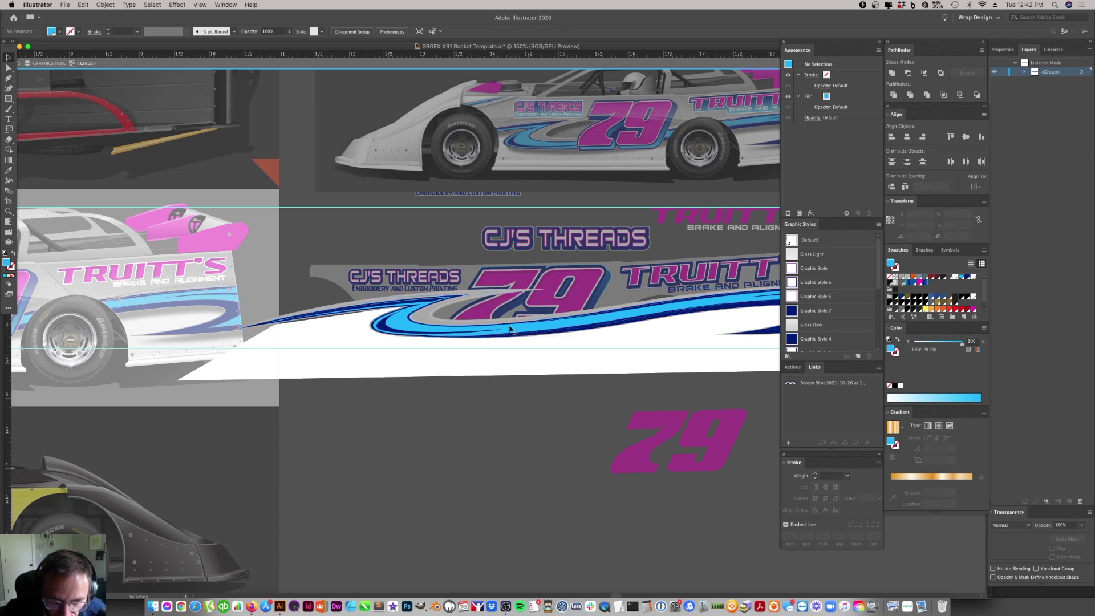
pyautogui.click(505, 332)
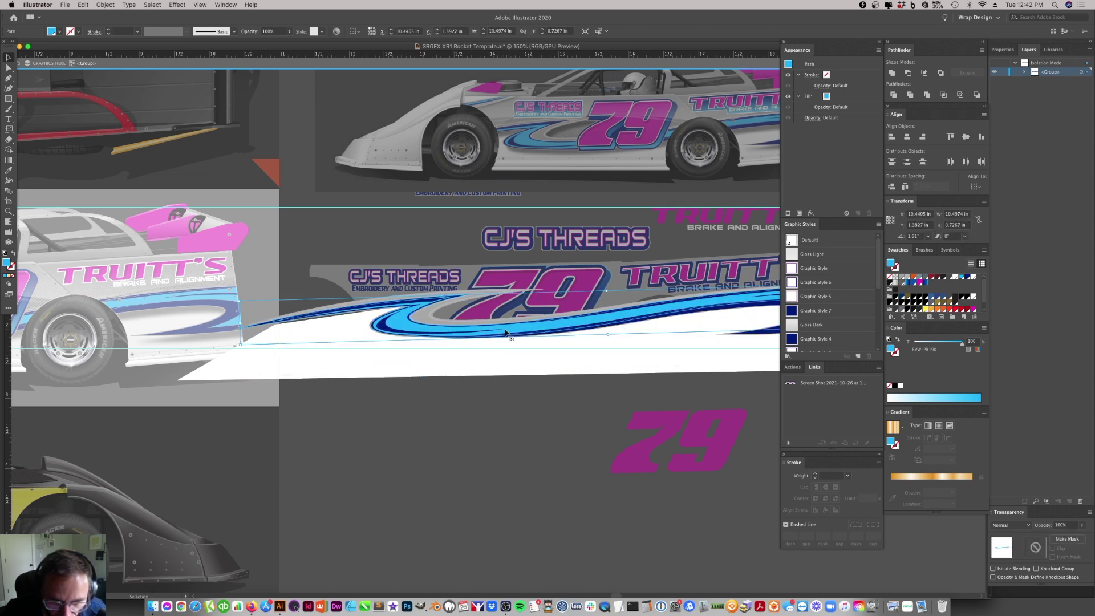
pyautogui.click(8, 211)
pyautogui.click(585, 351)
pyautogui.click(542, 346)
pyautogui.click(463, 373)
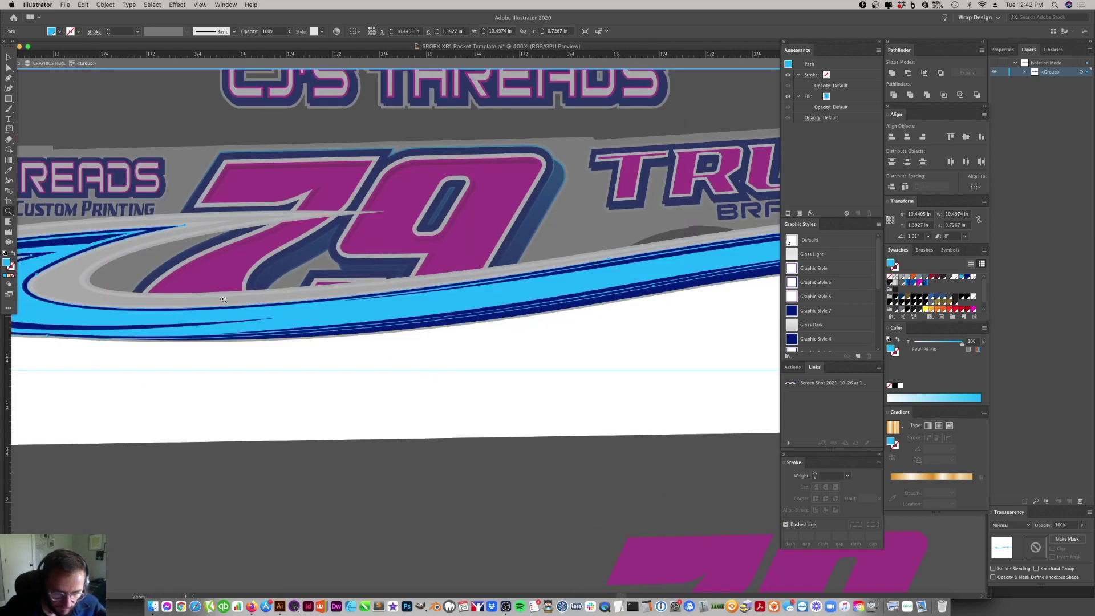
pyautogui.click(8, 58)
pyautogui.click(350, 337)
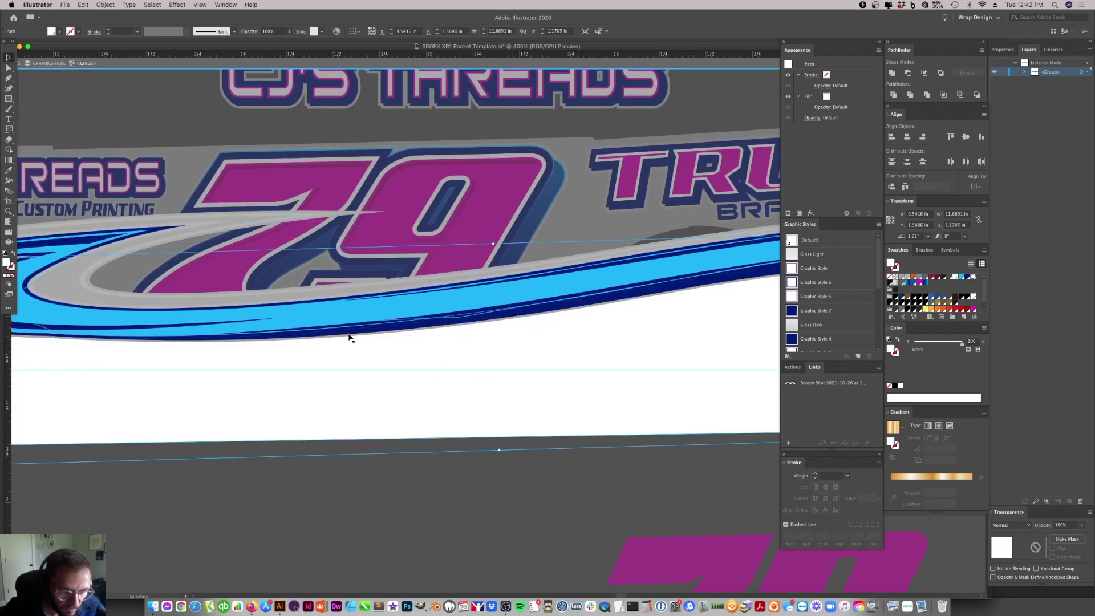
pyautogui.click(319, 306)
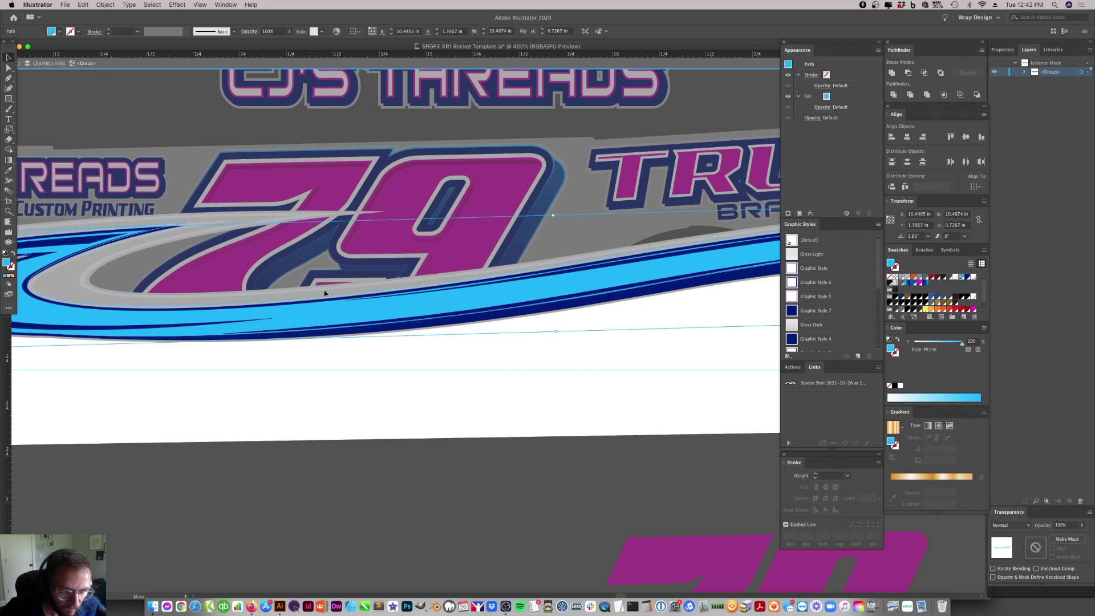
pyautogui.press('super+z')
# - Unlock all objects and exit the swoosh group's isolation
pyautogui.click(98, 4)
pyautogui.click(98, 4)
pyautogui.click(100, 4)
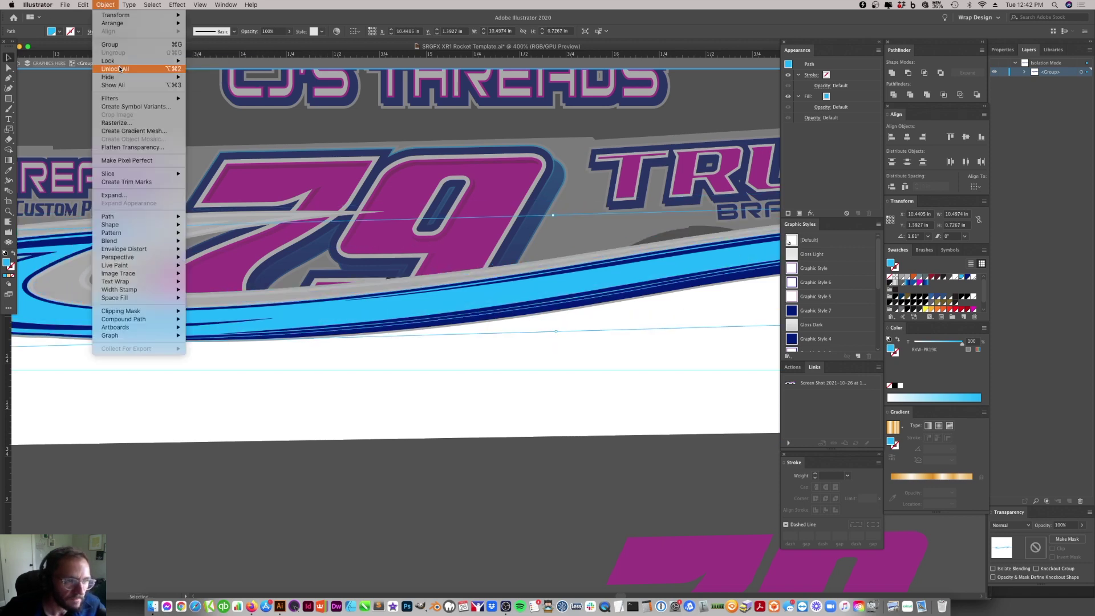
pyautogui.click(110, 68)
pyautogui.press('super+shift+a')
pyautogui.doubleClick(325, 303)
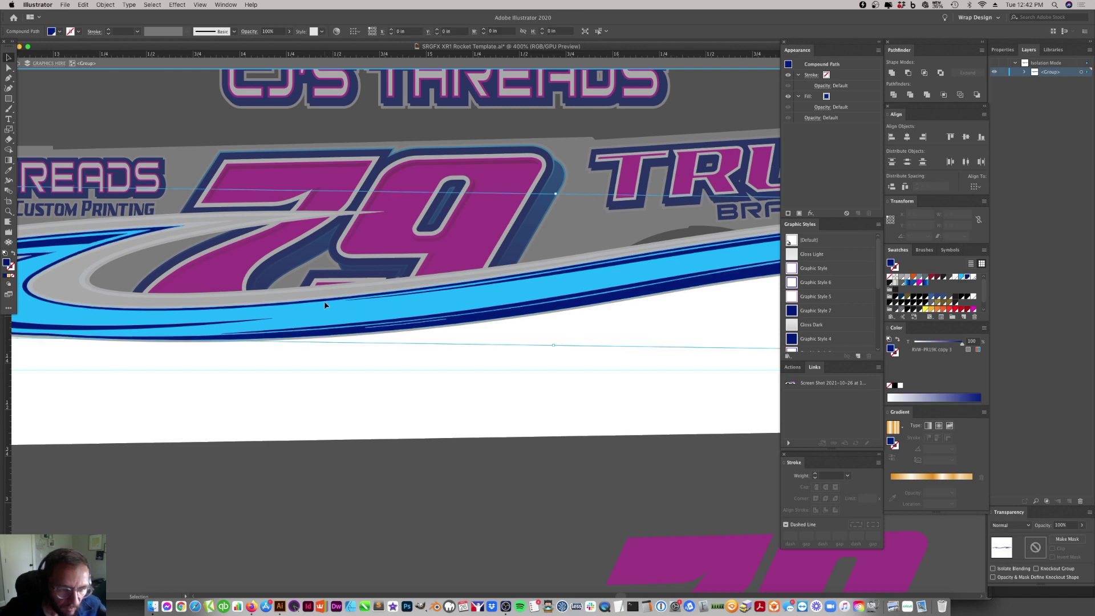
pyautogui.doubleClick(385, 91)
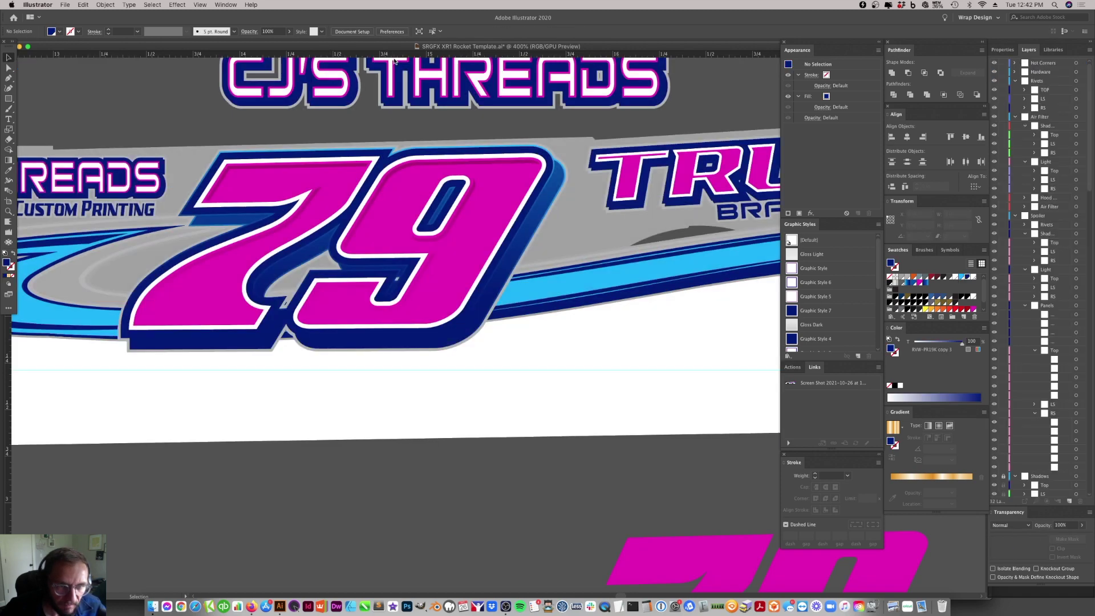
# - Isolate the swoosh group, release the navy outline's compound path and remove its outer navy shape
pyautogui.press('a')
pyautogui.click(519, 280)
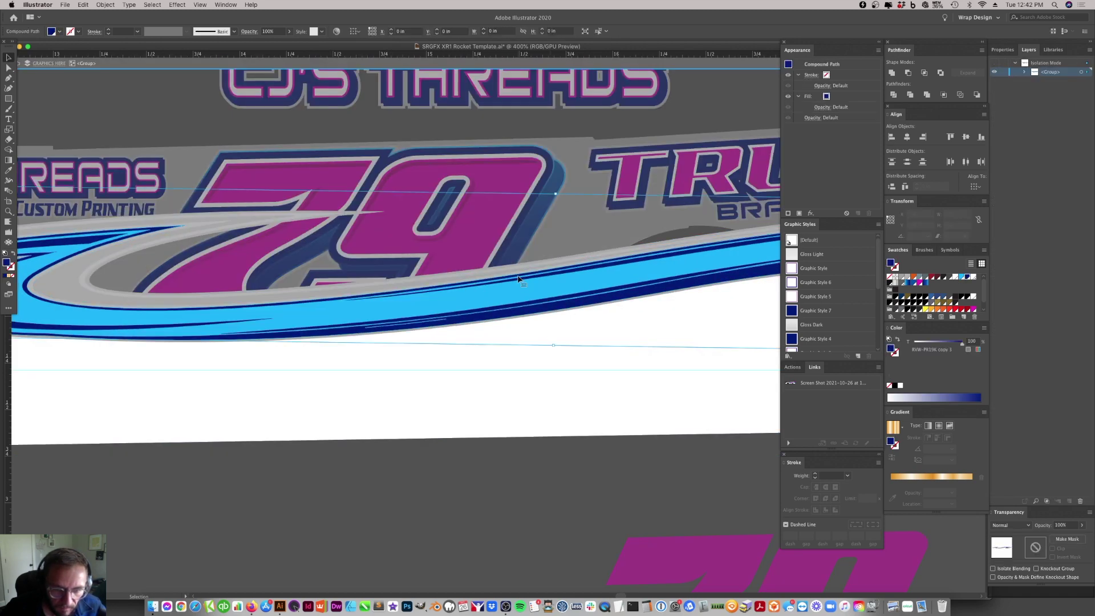
pyautogui.rightClick(425, 290)
pyautogui.click(480, 359)
pyautogui.moveTo(483, 396)
pyautogui.mouseDown()
pyautogui.moveTo(430, 293)
pyautogui.moveTo(393, 357)
pyautogui.moveTo(384, 320)
pyautogui.moveTo(401, 293)
pyautogui.moveTo(412, 307)
pyautogui.mouseUp()
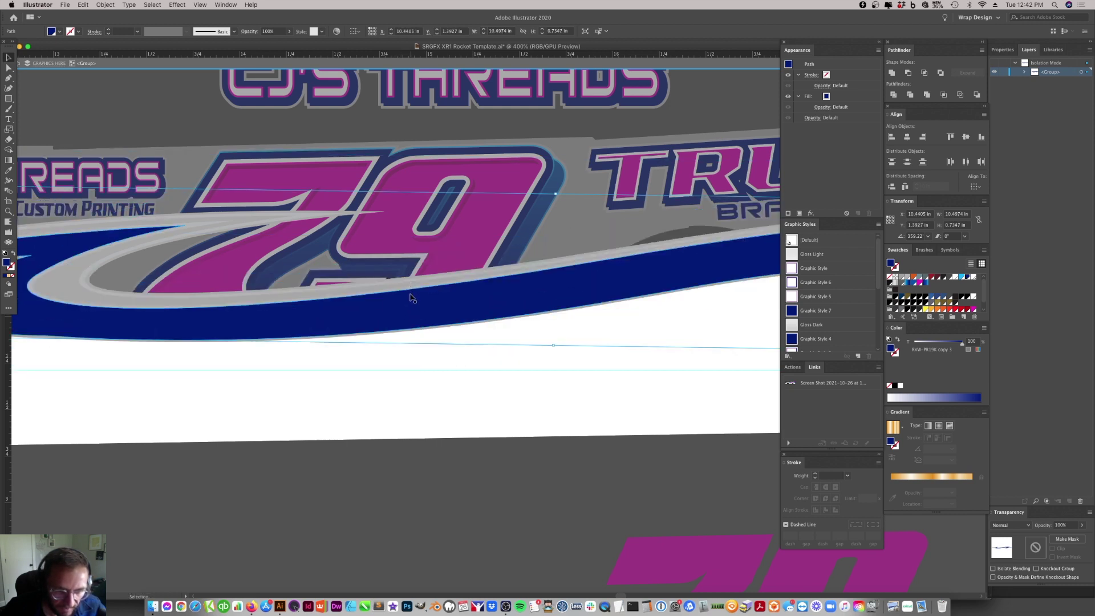
pyautogui.keyDown('shift'); pyautogui.click(411, 299); pyautogui.keyUp('shift')
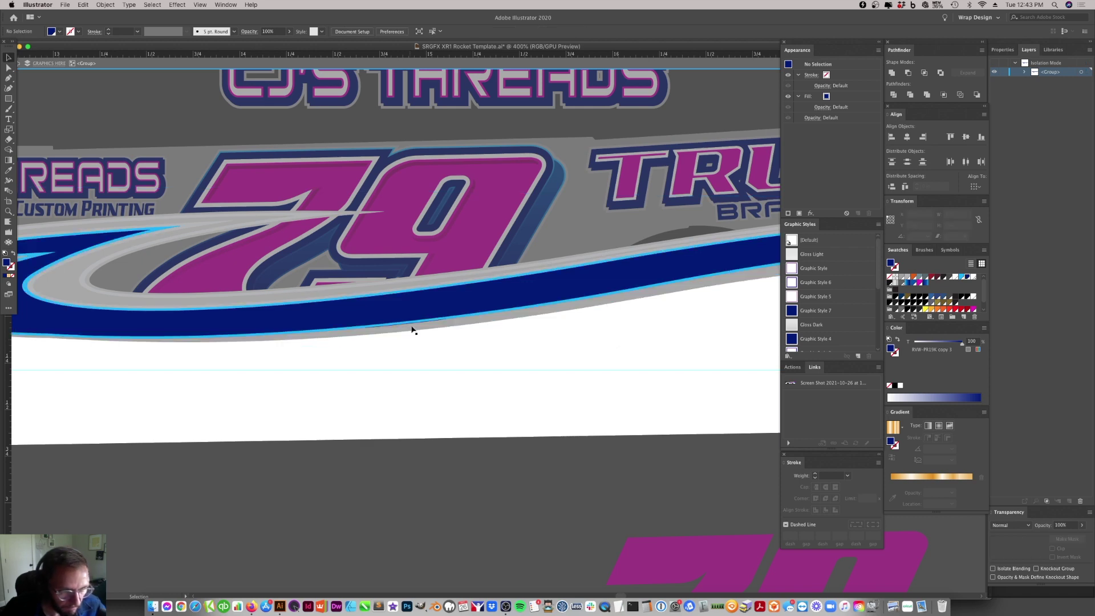
# - Recolour the swoosh's inner navy shape with the light blue swatch
pyautogui.hscroll(-3, 440, 350)
pyautogui.hscroll(-3, 440, 351)
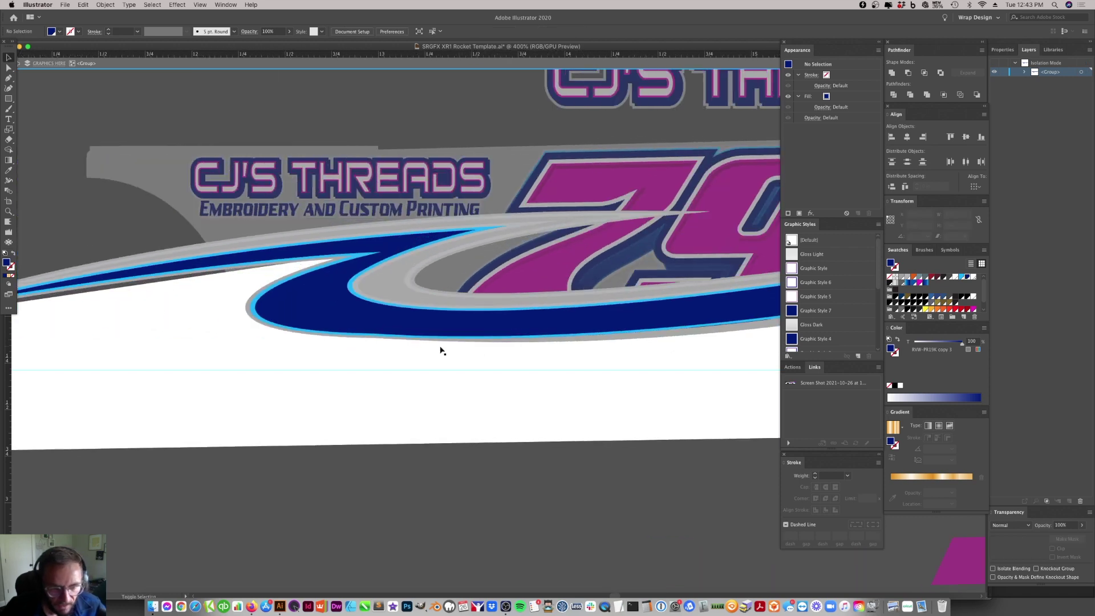
pyautogui.click(421, 318)
pyautogui.press('i')
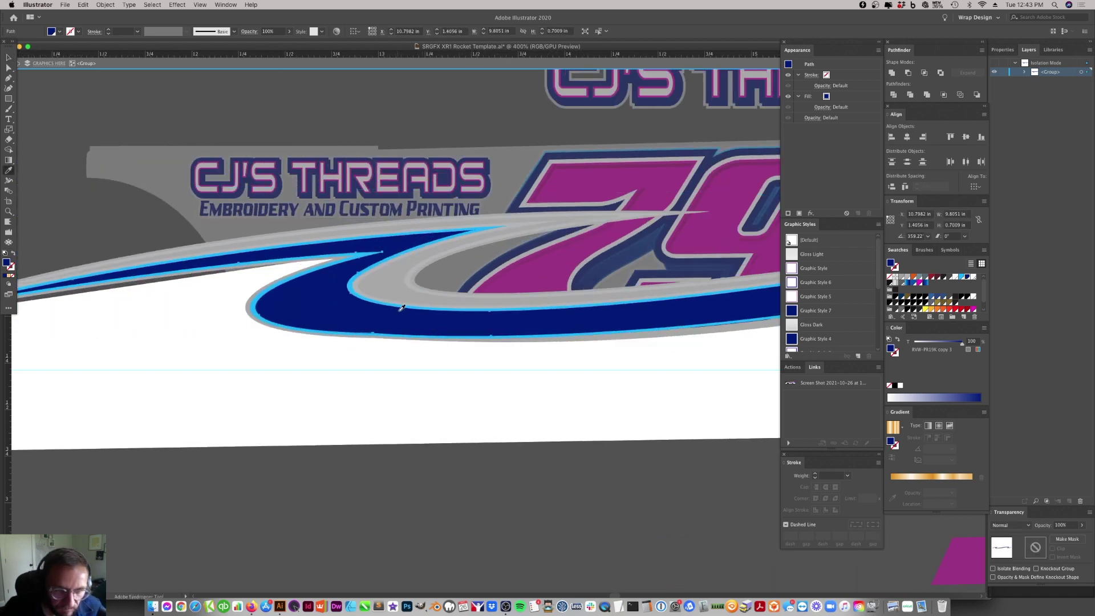
pyautogui.click(407, 302)
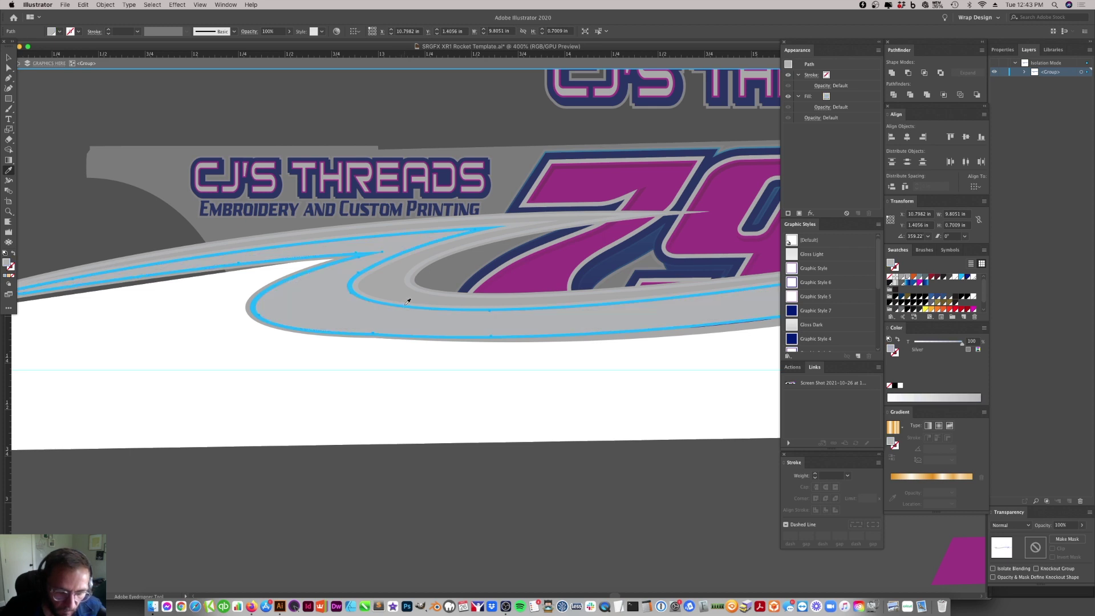
pyautogui.click(962, 277)
pyautogui.click(8, 57)
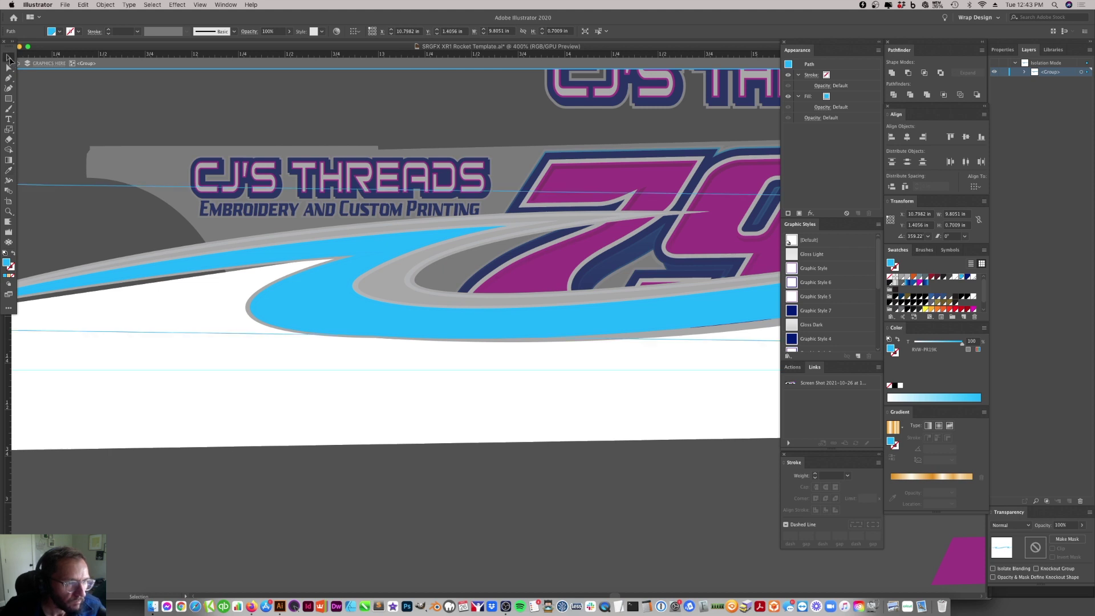
# - Recolour the larger swoosh shape navy and send the inner light blue shape behind the navy accent stripes
pyautogui.click(329, 381)
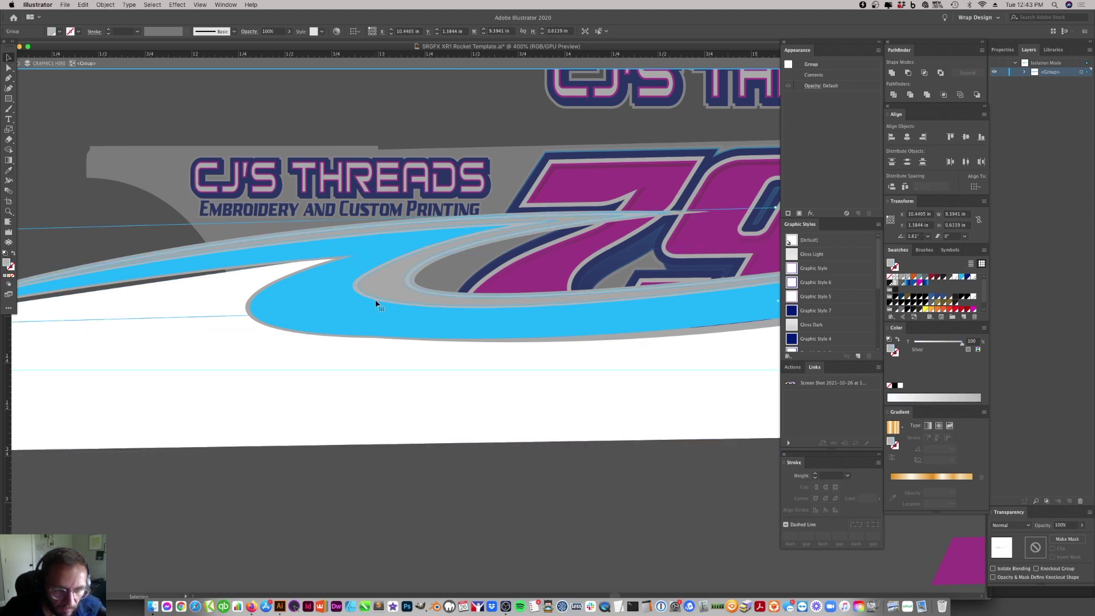
pyautogui.click(370, 302)
pyautogui.click(345, 265)
pyautogui.moveTo(352, 265); pyautogui.dragTo(477, 231)
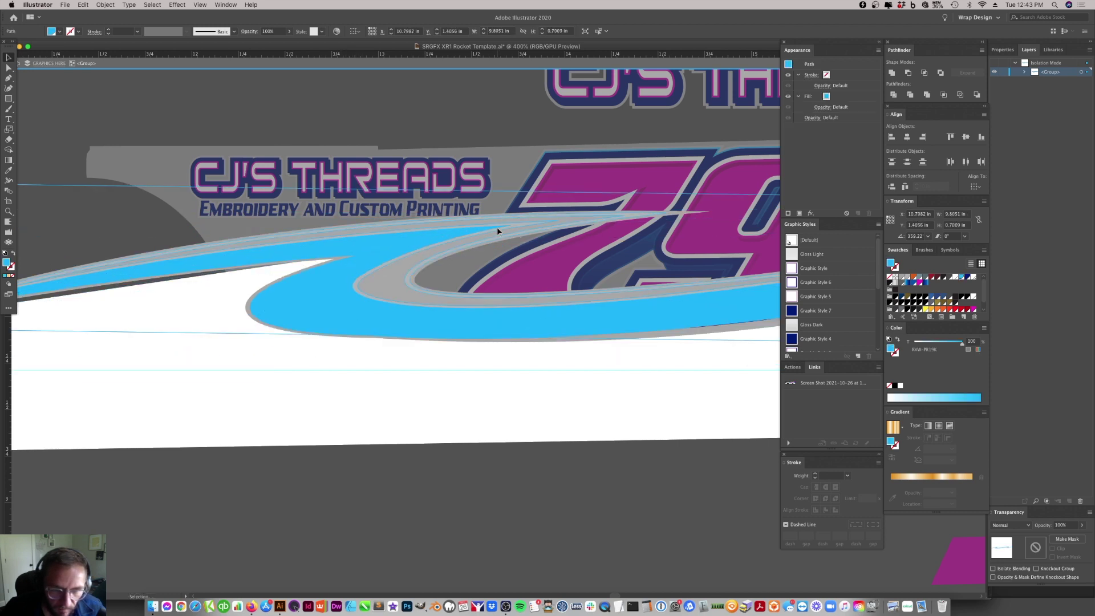
pyautogui.press('super+z')
pyautogui.moveTo(499, 231); pyautogui.dragTo(496, 223)
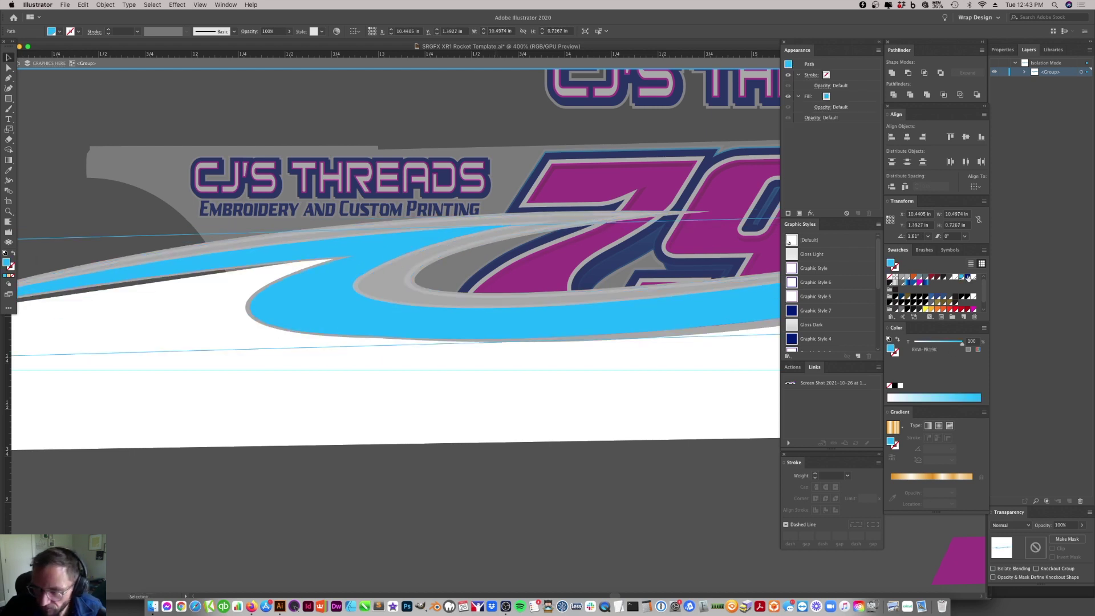
pyautogui.press('super+shift+z')
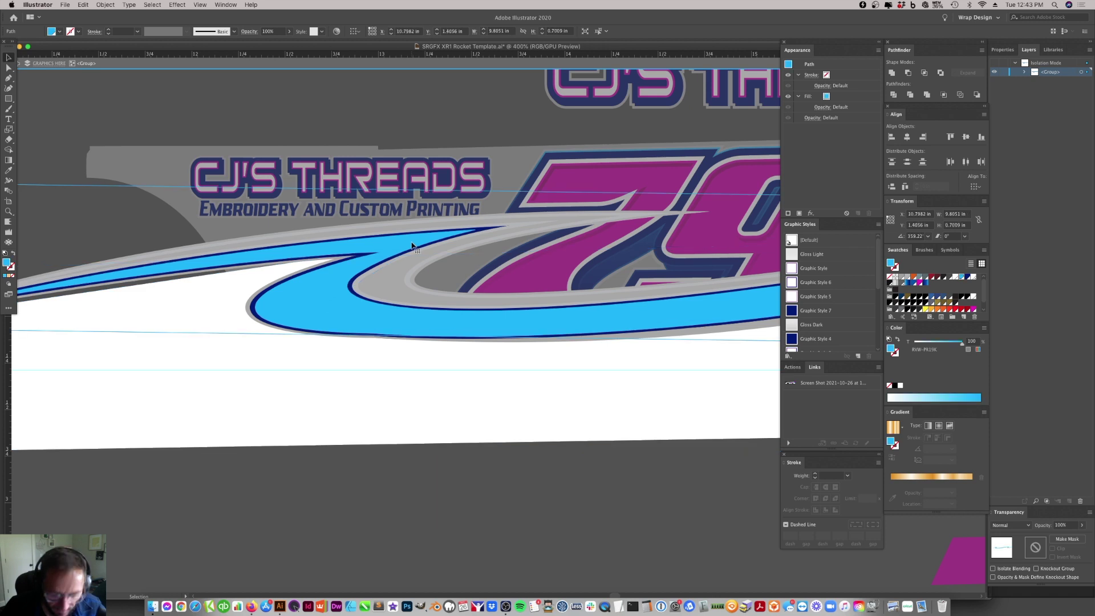
pyautogui.press('super+bracketleft')
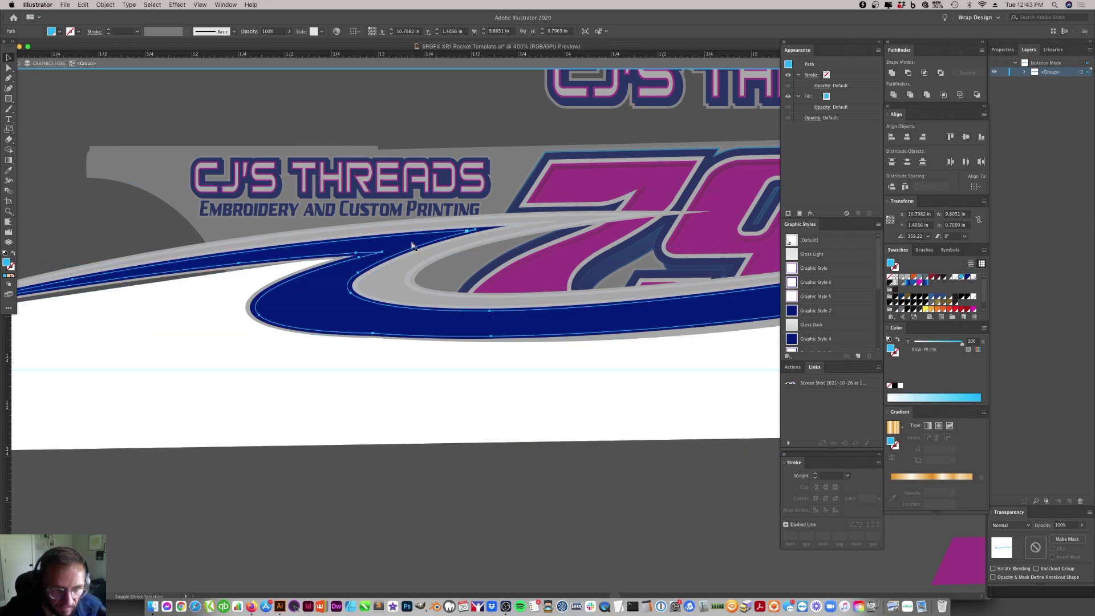
pyautogui.press('super+z')
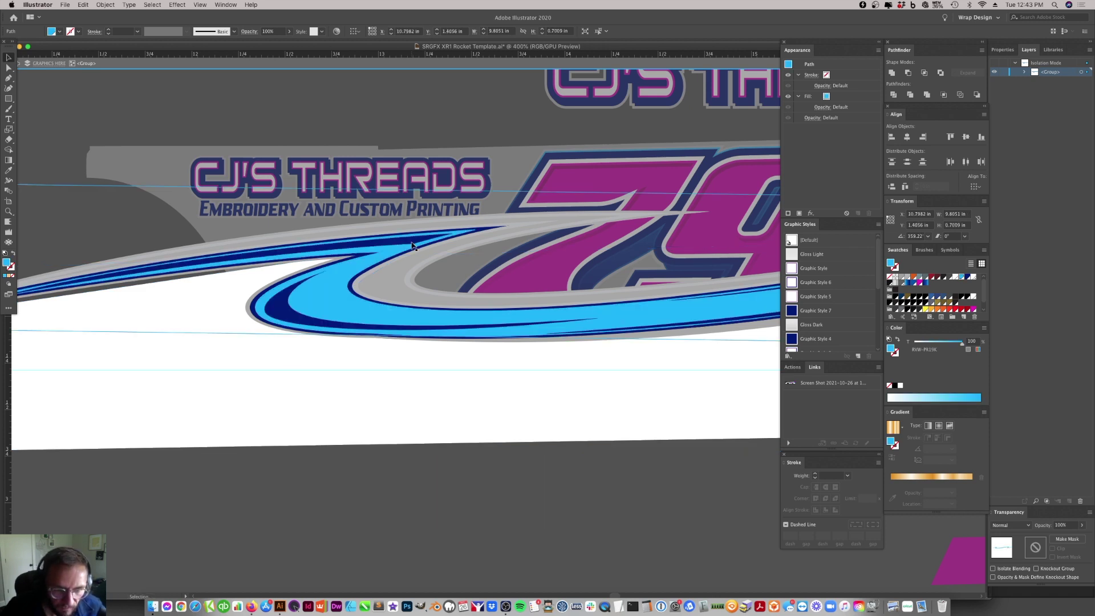
# - Ungroup the grey outline shapes around the swoosh
pyautogui.hscroll(3, 478, 234)
pyautogui.click(420, 233)
pyautogui.rightClick(431, 226)
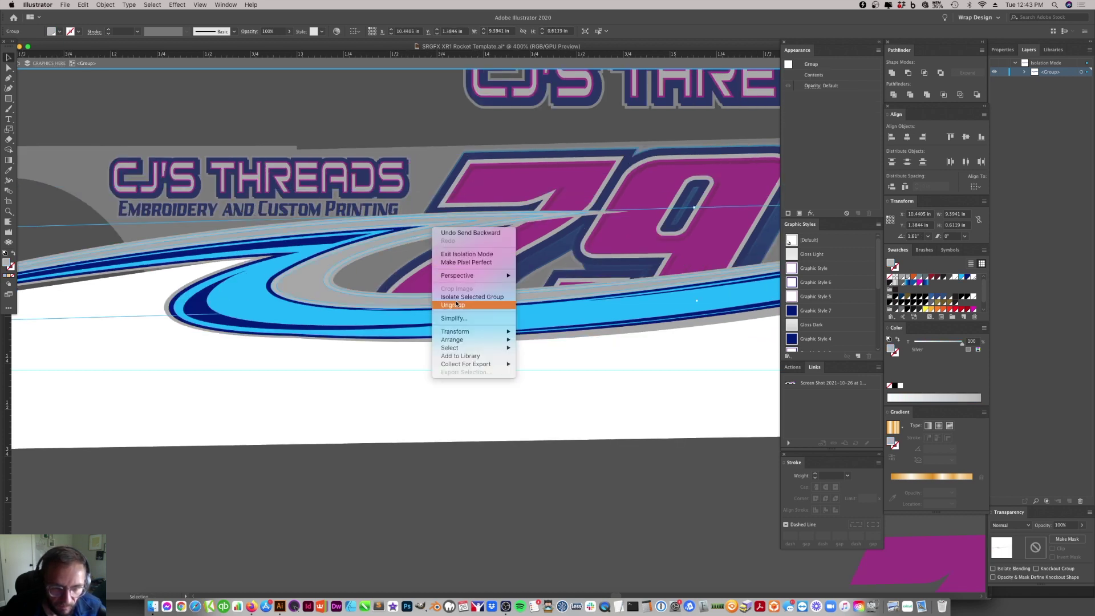
pyautogui.click(456, 304)
pyautogui.click(423, 229)
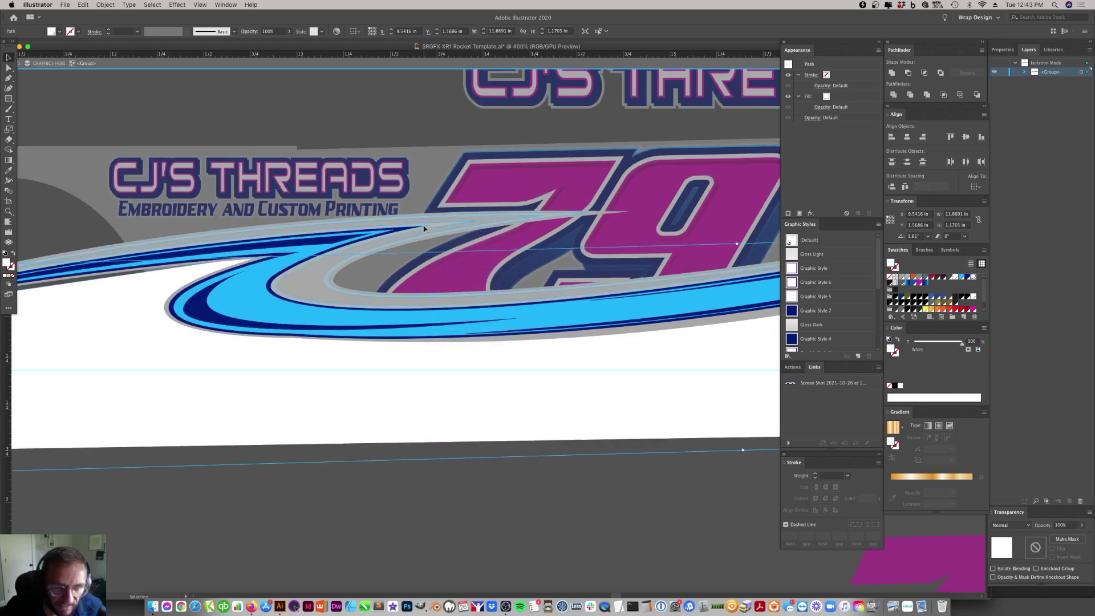
pyautogui.click(425, 230)
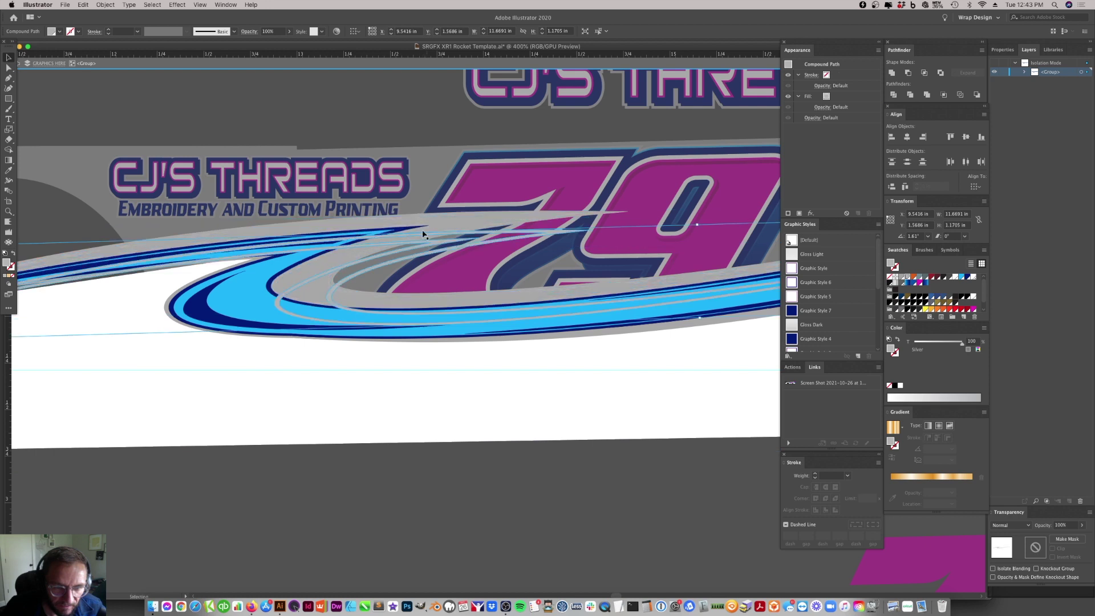
# - Select the navy accent stripes in both loops and along the middle of the swoosh, and unite them
pyautogui.click(388, 236)
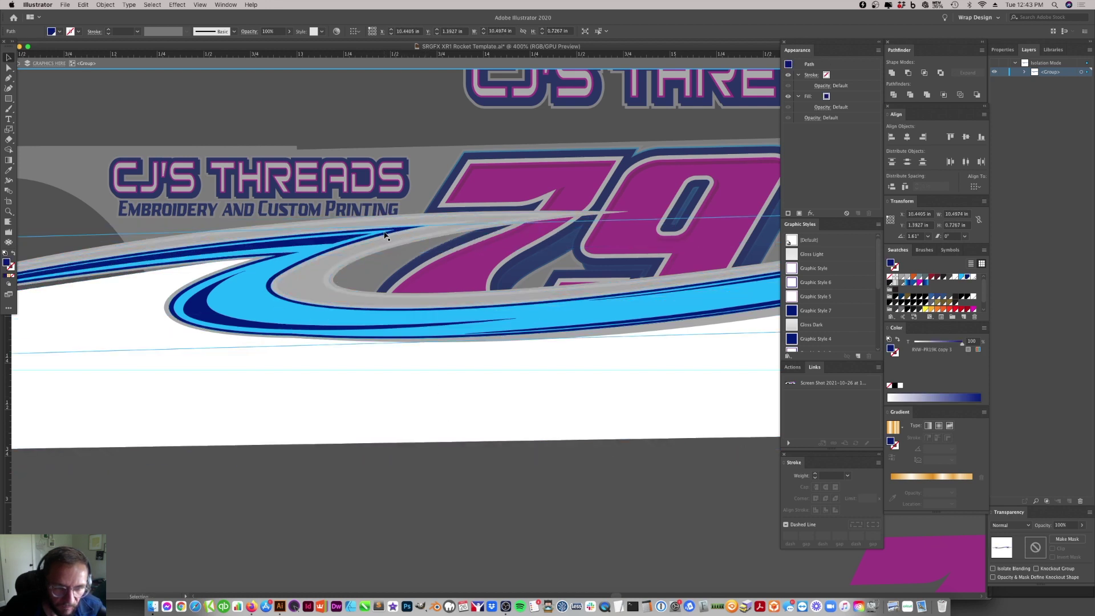
pyautogui.click(228, 321)
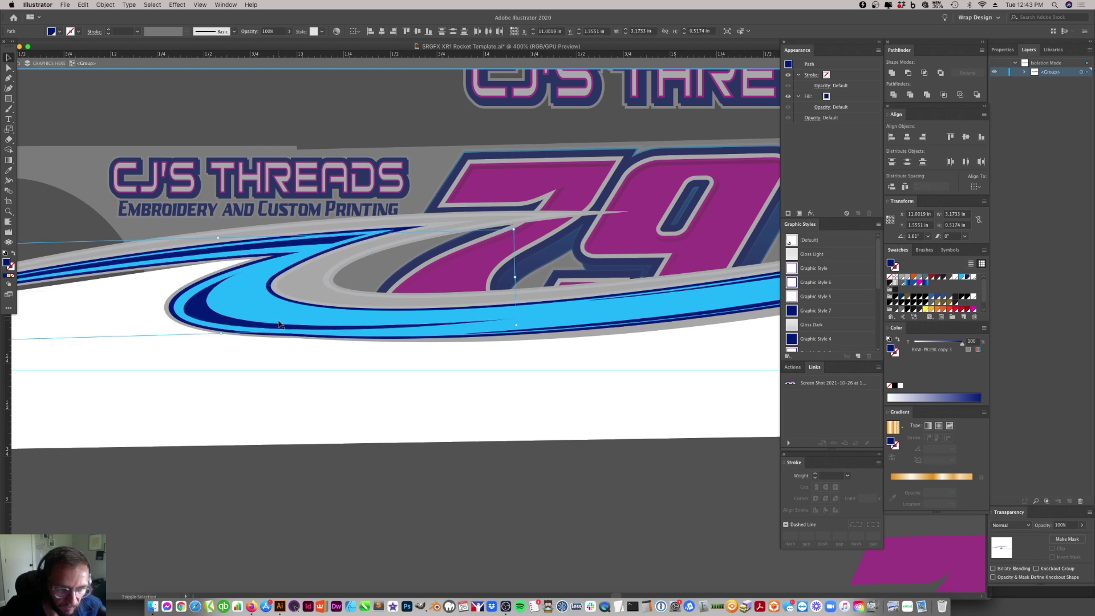
pyautogui.hscroll(10, 279, 324)
pyautogui.click(624, 220)
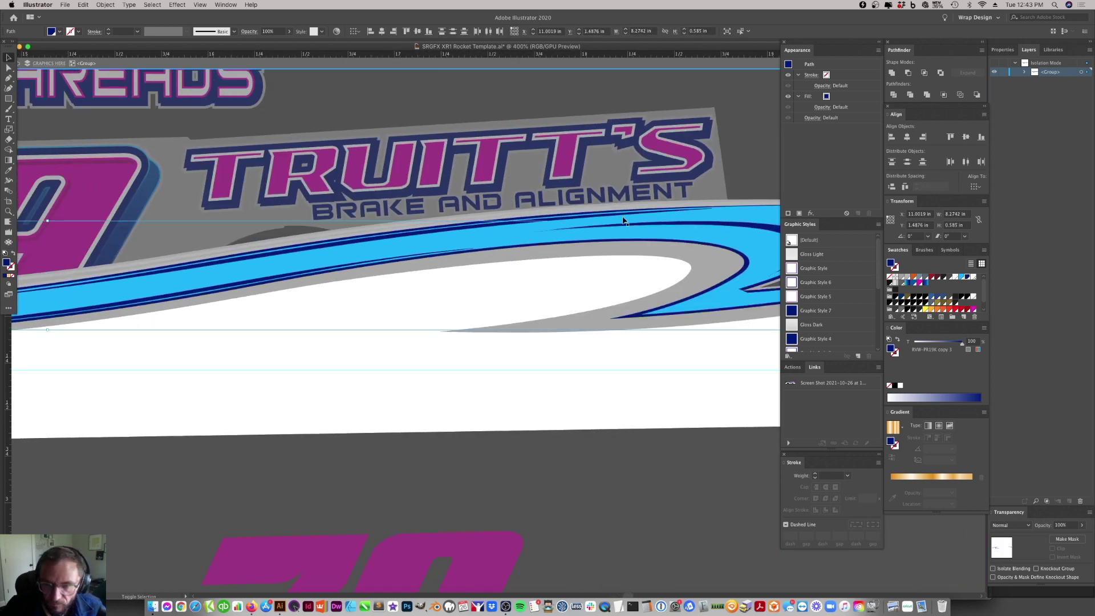
pyautogui.moveTo(590, 221); pyautogui.dragTo(356, 271)
pyautogui.hscroll(5, 436, 279)
pyautogui.click(891, 73)
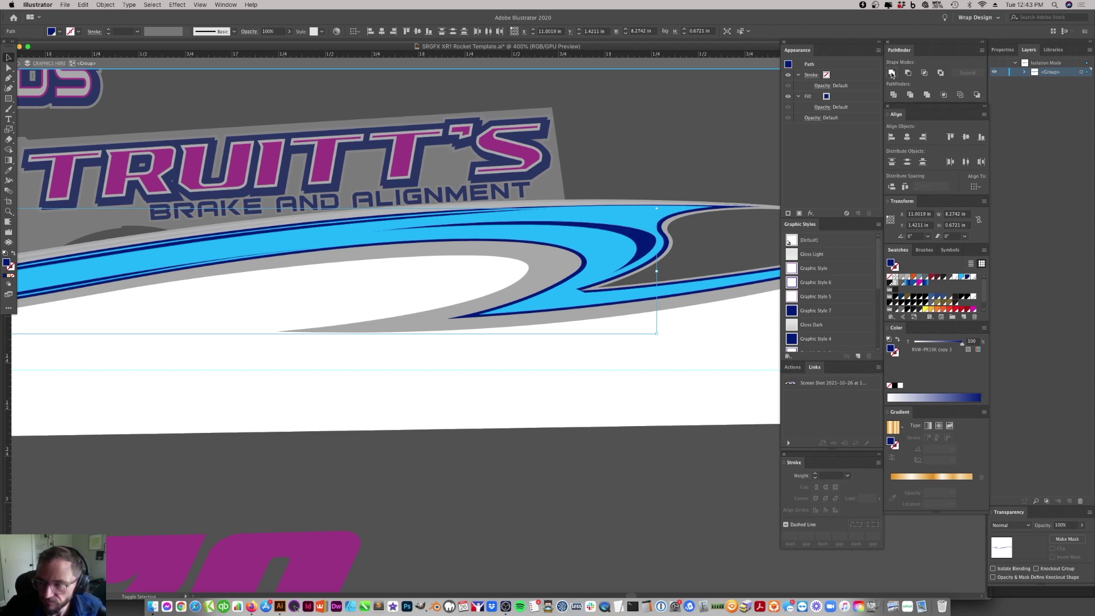
pyautogui.click(982, 50)
pyautogui.click(1007, 85)
pyautogui.click(453, 360)
pyautogui.hscroll(-10, 465, 386)
pyautogui.hscroll(-10, 465, 390)
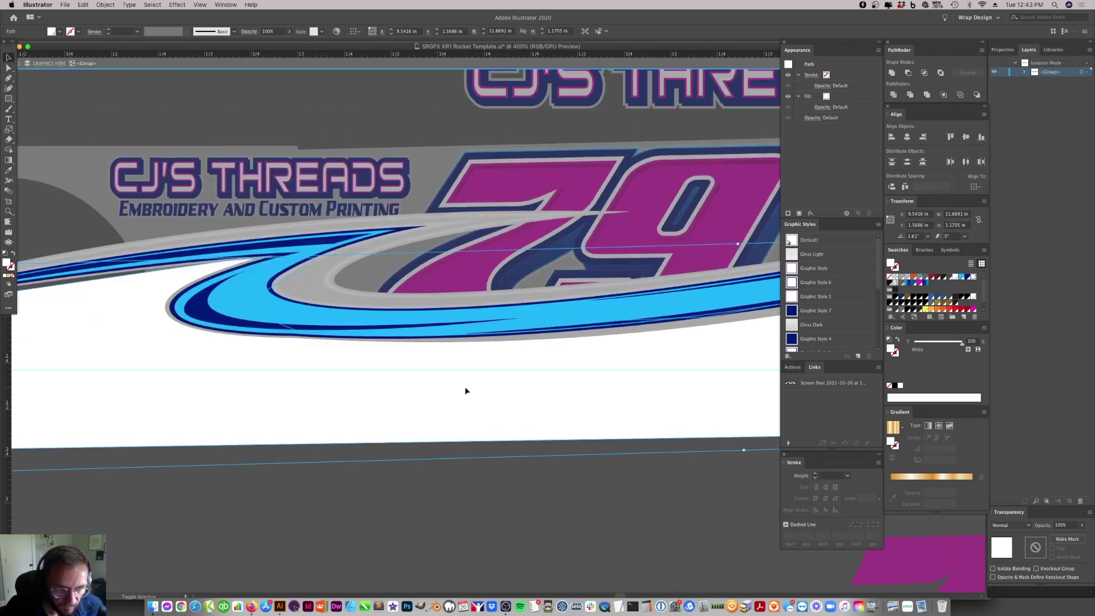
# - Fill the light blue swoosh shape with the navy-to-light-blue gradient swatch at a 90° angle
pyautogui.hscroll(4, 466, 391)
pyautogui.click(551, 381)
pyautogui.click(551, 381)
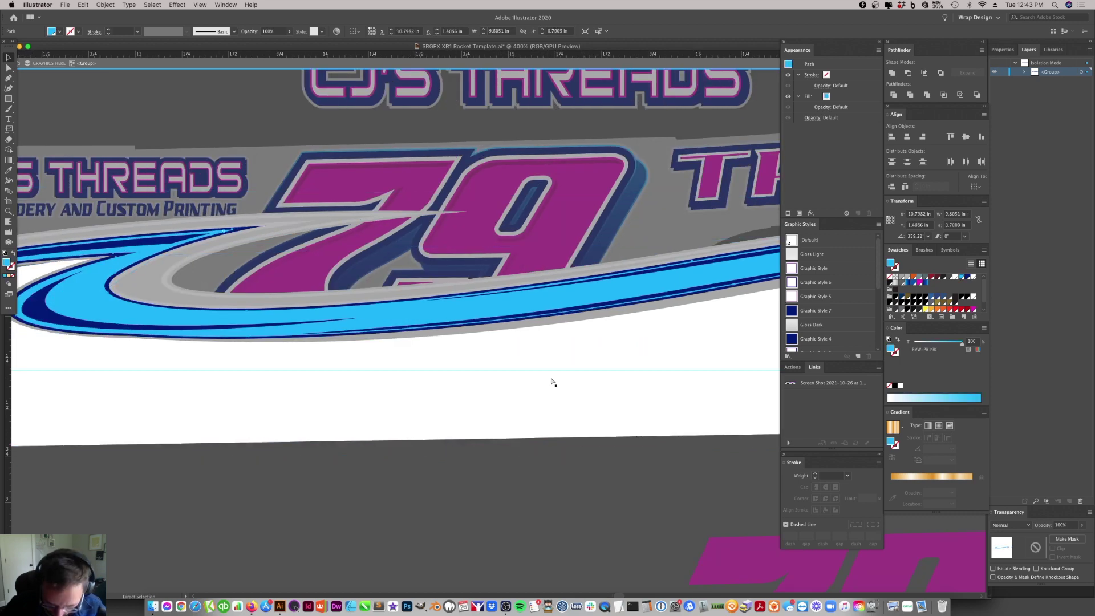
pyautogui.press('super+minus')
pyautogui.press('super+minus')
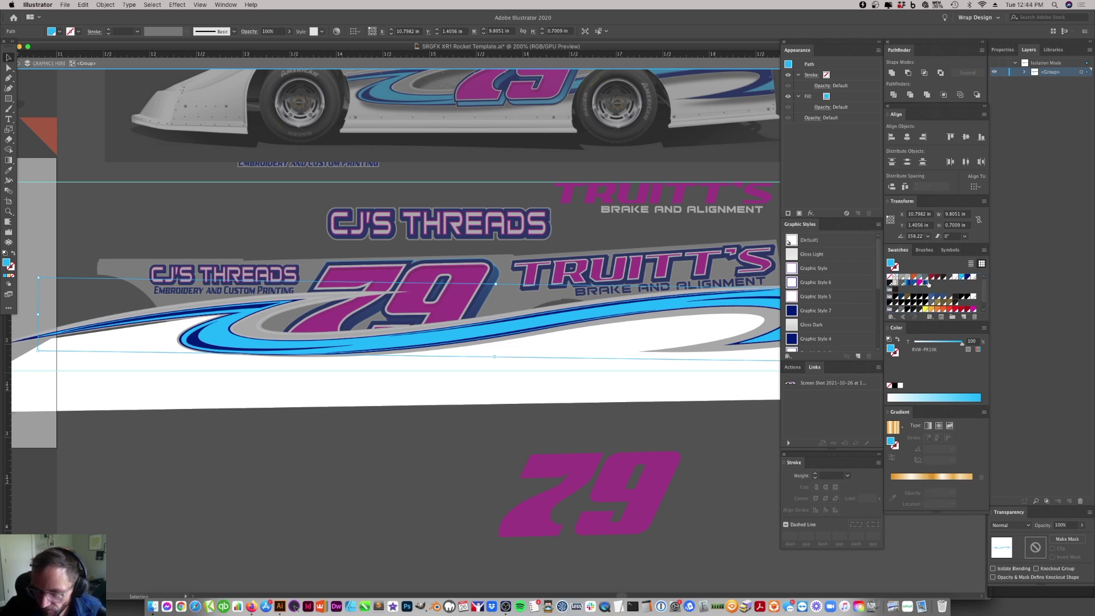
pyautogui.click(927, 282)
pyautogui.click(938, 459)
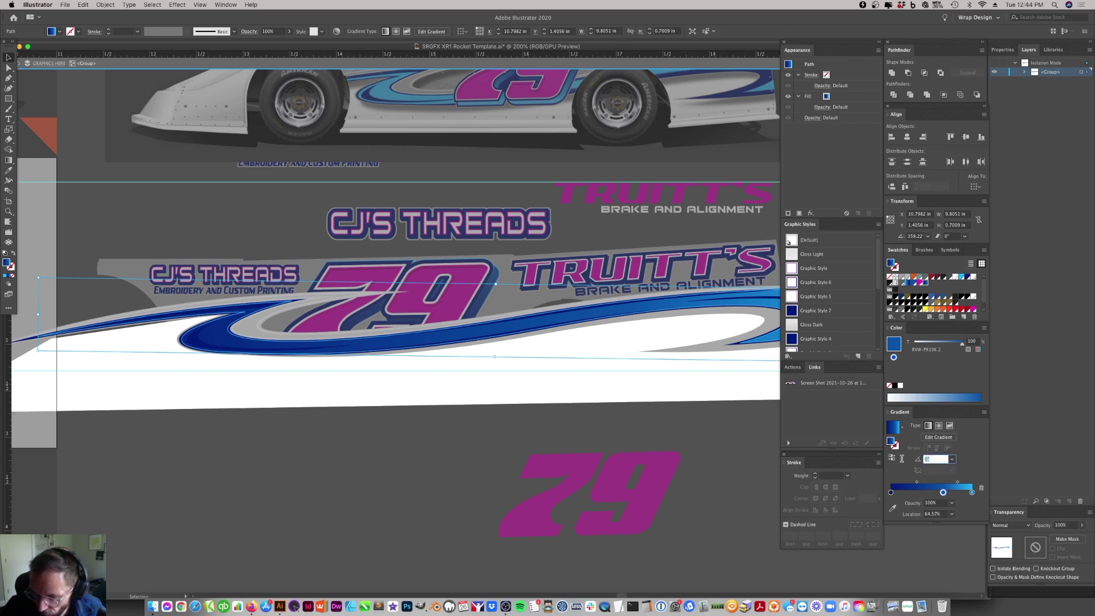
pyautogui.write('90')
pyautogui.press('Return')
pyautogui.click(606, 383)
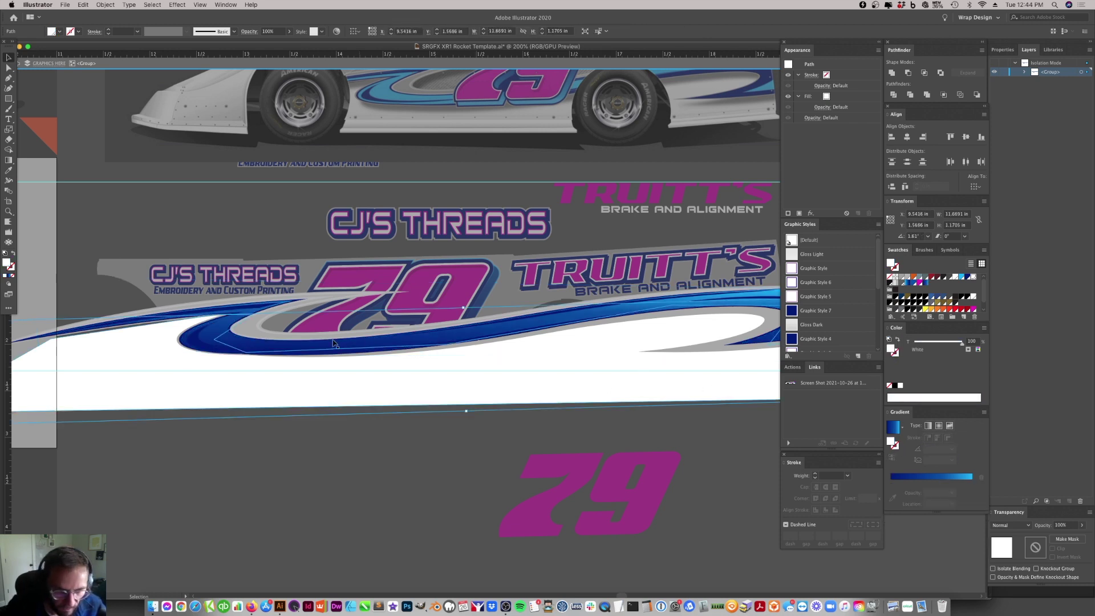
# - Adjust the swoosh's gradient to about 93.4° with its middle colour stop at about 62%, and exit group isolation
pyautogui.press('g')
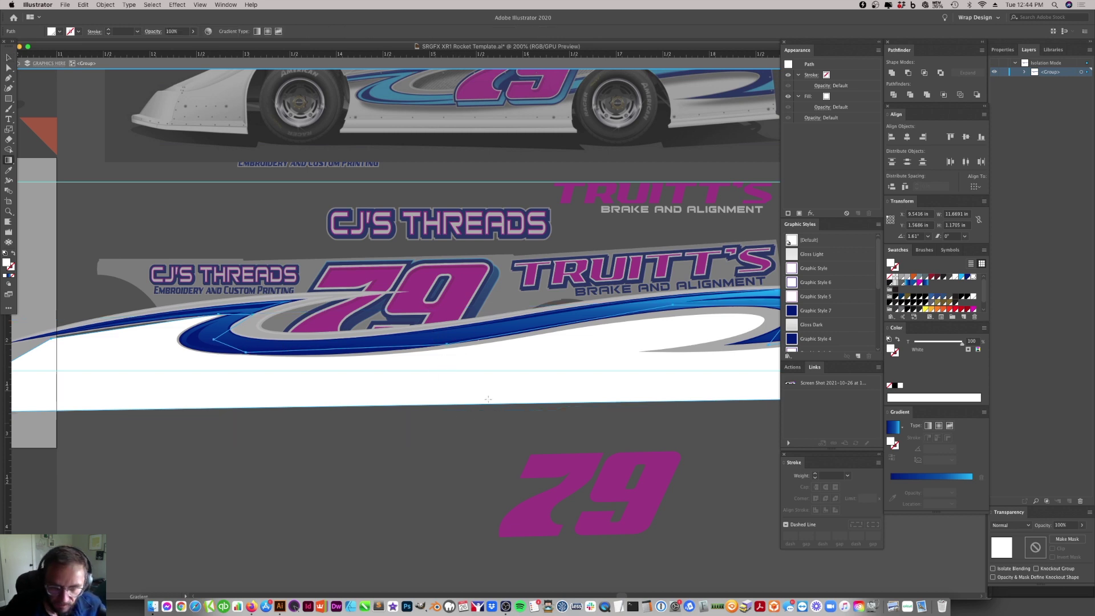
pyautogui.click(9, 58)
pyautogui.click(306, 499)
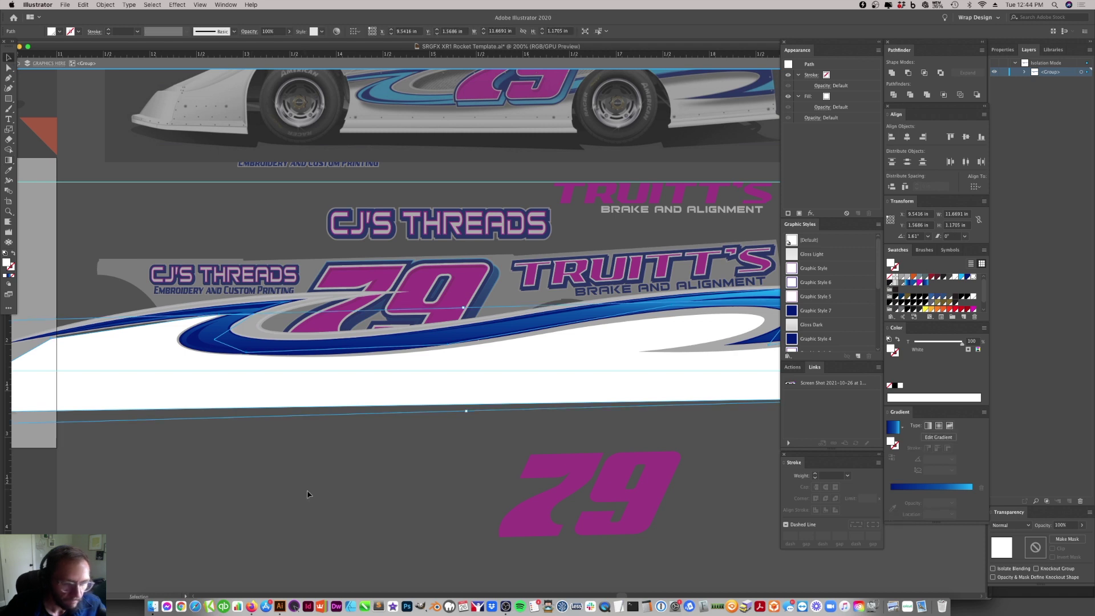
pyautogui.click(429, 342)
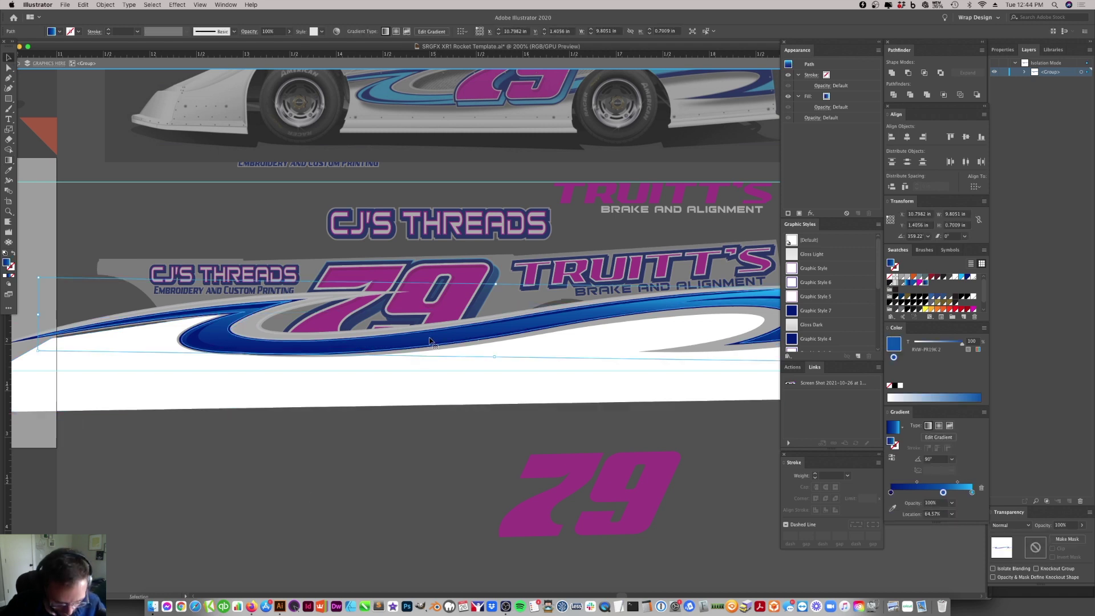
pyautogui.press('g')
pyautogui.moveTo(495, 281); pyautogui.dragTo(495, 315)
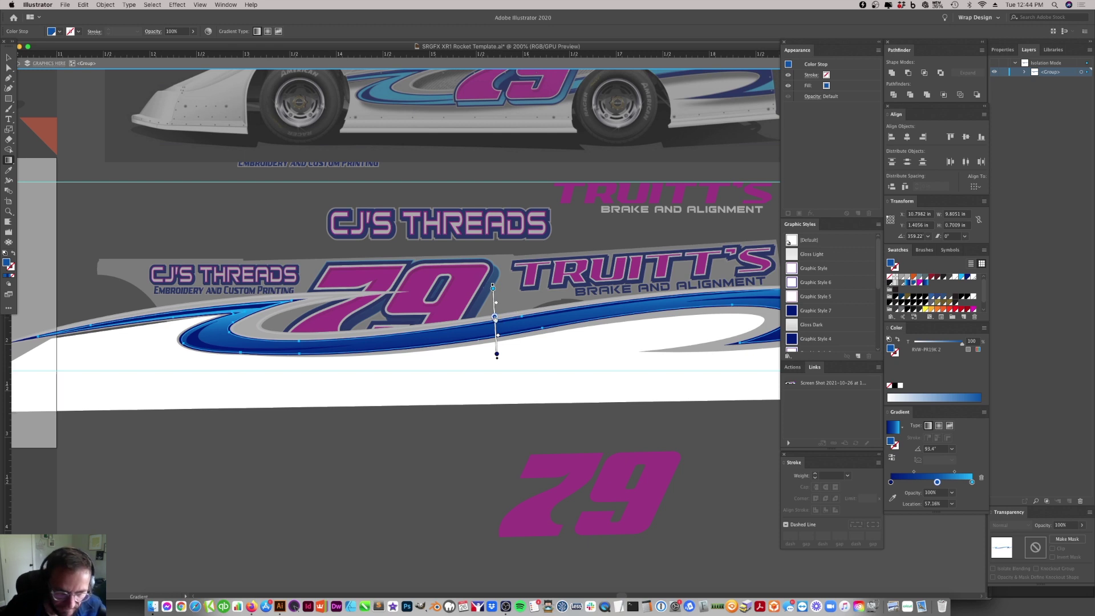
pyautogui.moveTo(494, 313); pyautogui.dragTo(495, 314)
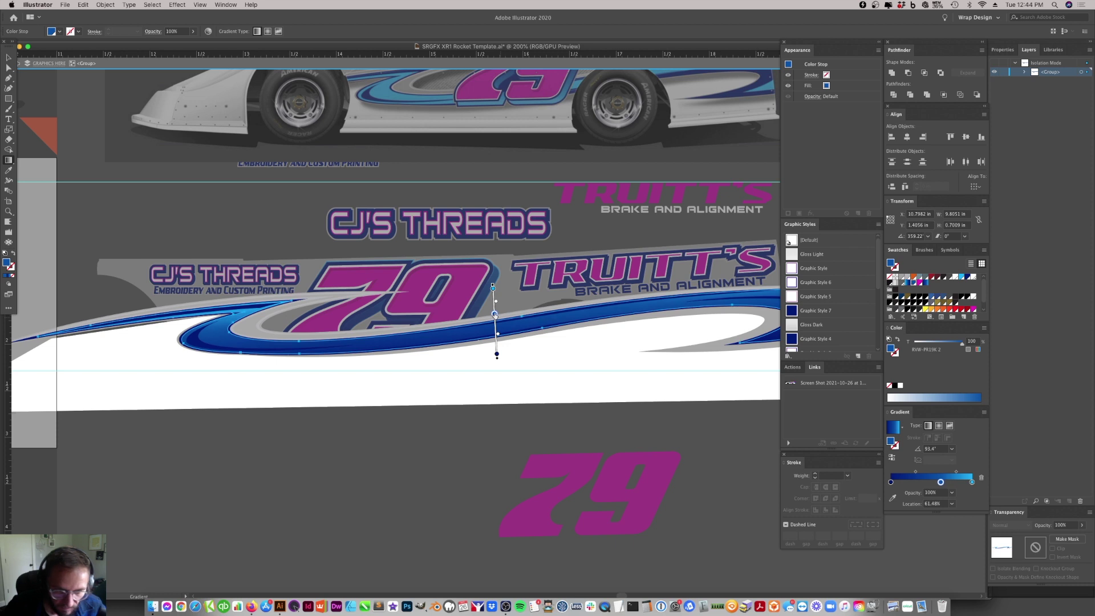
pyautogui.press('a')
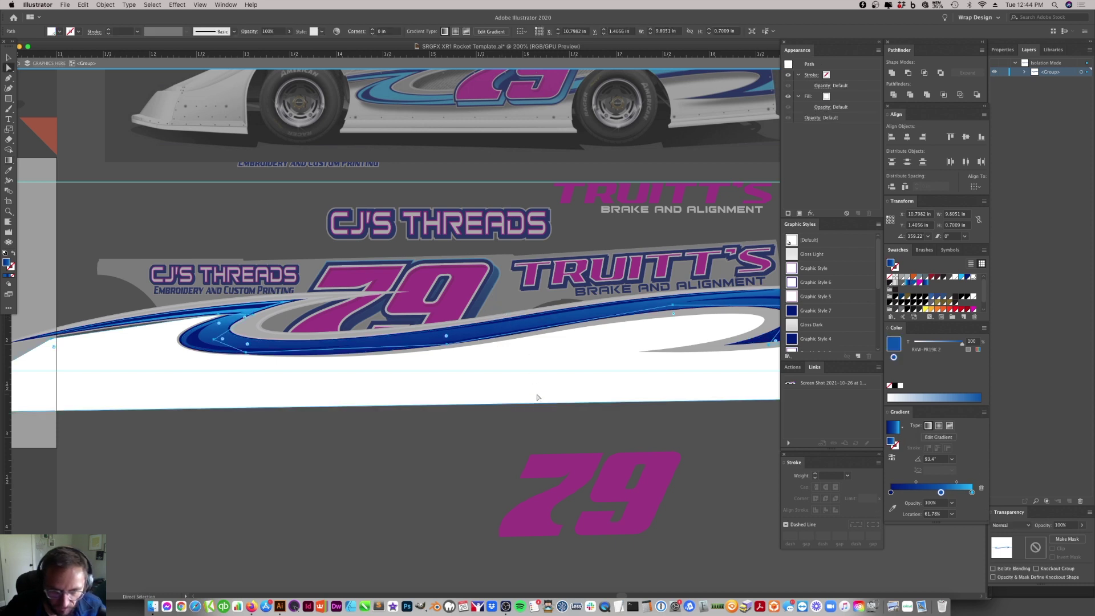
pyautogui.click(430, 308)
pyautogui.click(9, 56)
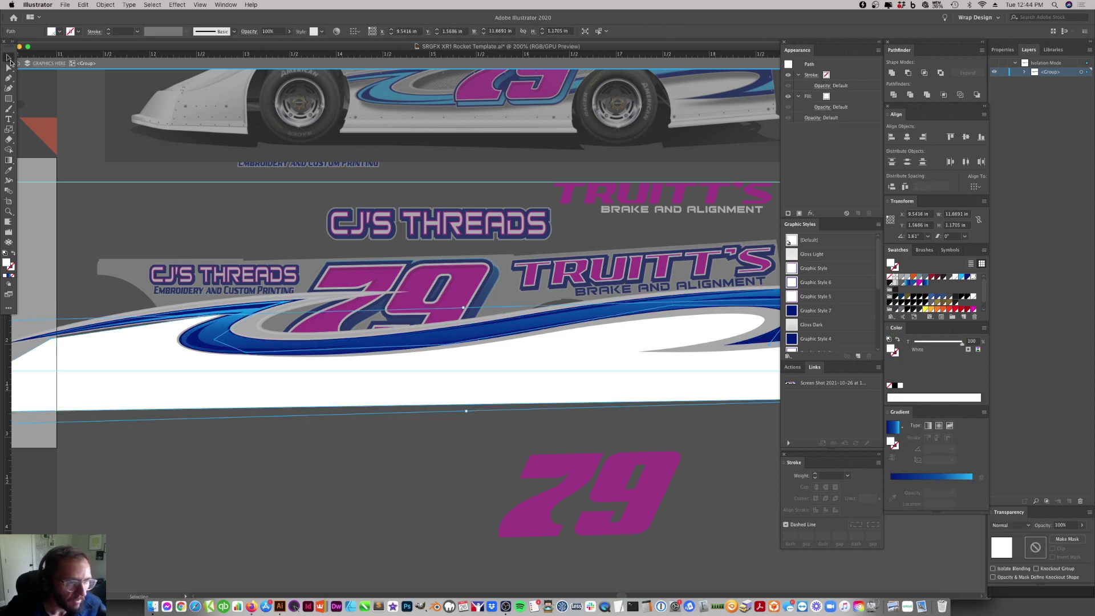
pyautogui.doubleClick(414, 431)
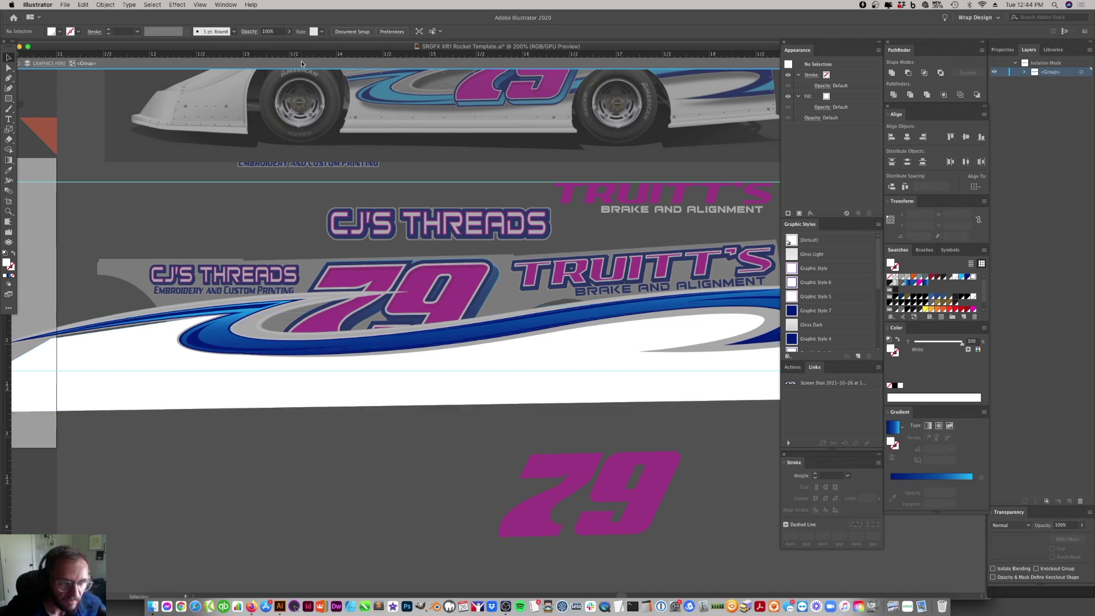
# - Shorten the swoosh's gradient slightly from its dark end and tilt it to about 91.8°
pyautogui.hscroll(5, 277, 424)
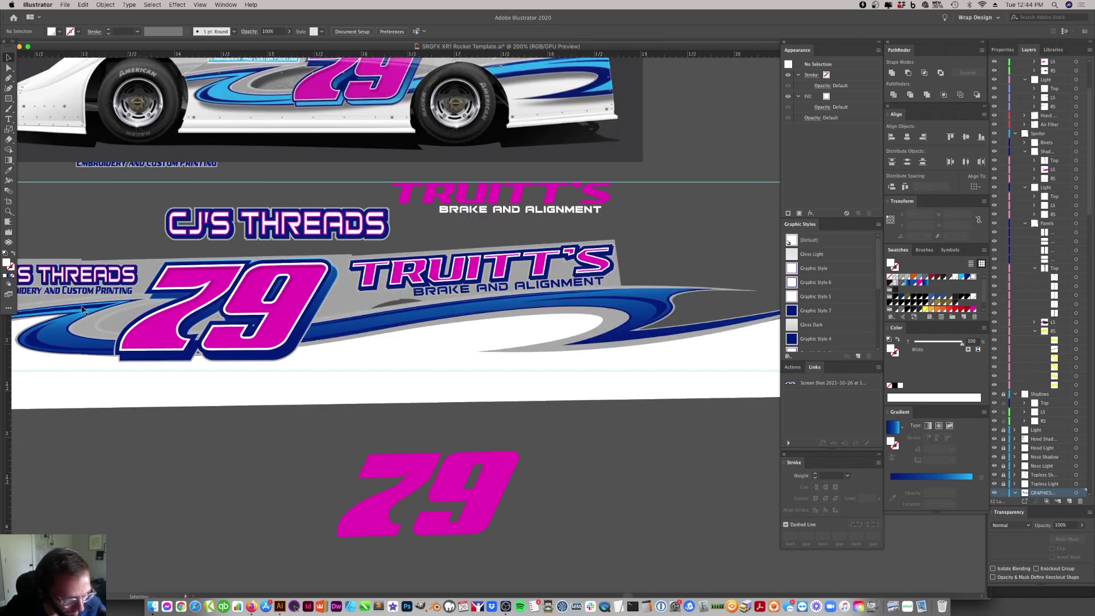
pyautogui.press('a')
pyautogui.click(478, 308)
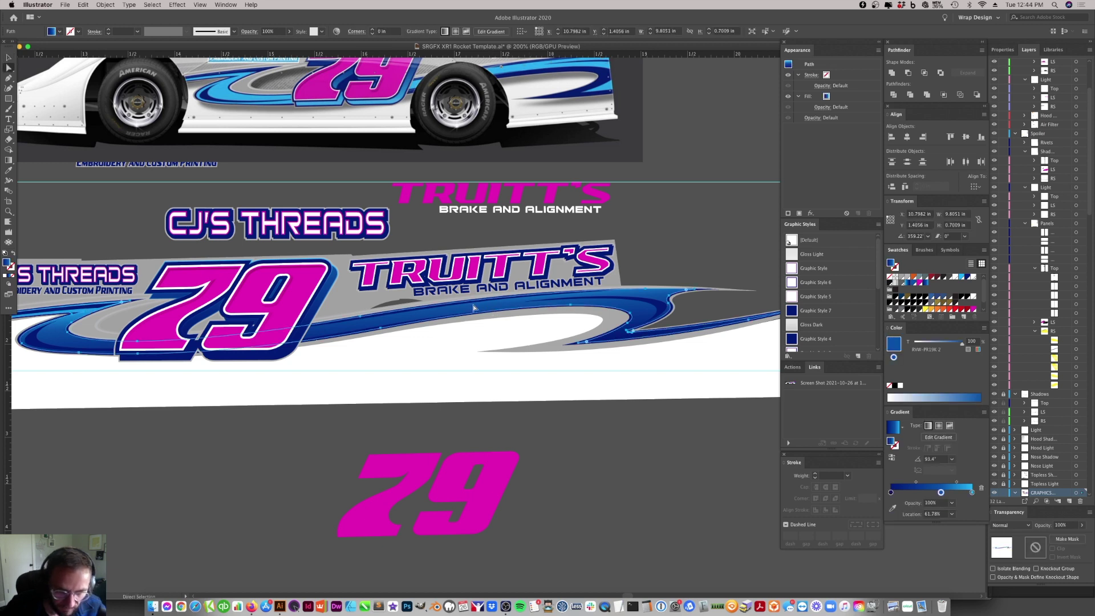
pyautogui.press('g')
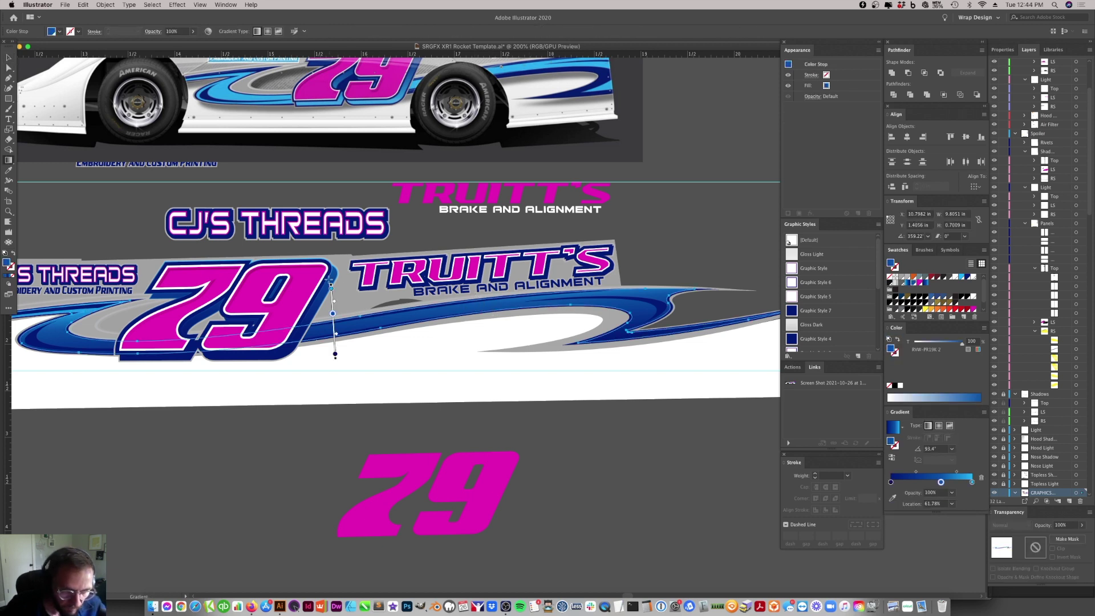
pyautogui.moveTo(330, 280); pyautogui.dragTo(331, 280)
pyautogui.moveTo(334, 354); pyautogui.dragTo(334, 347)
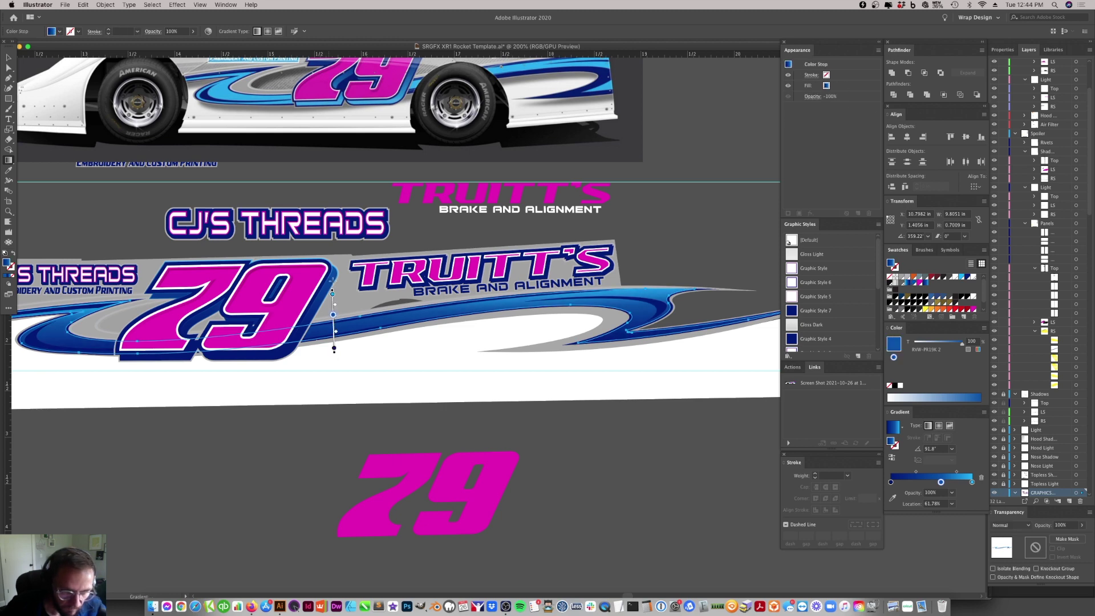
pyautogui.press('a')
pyautogui.click(485, 442)
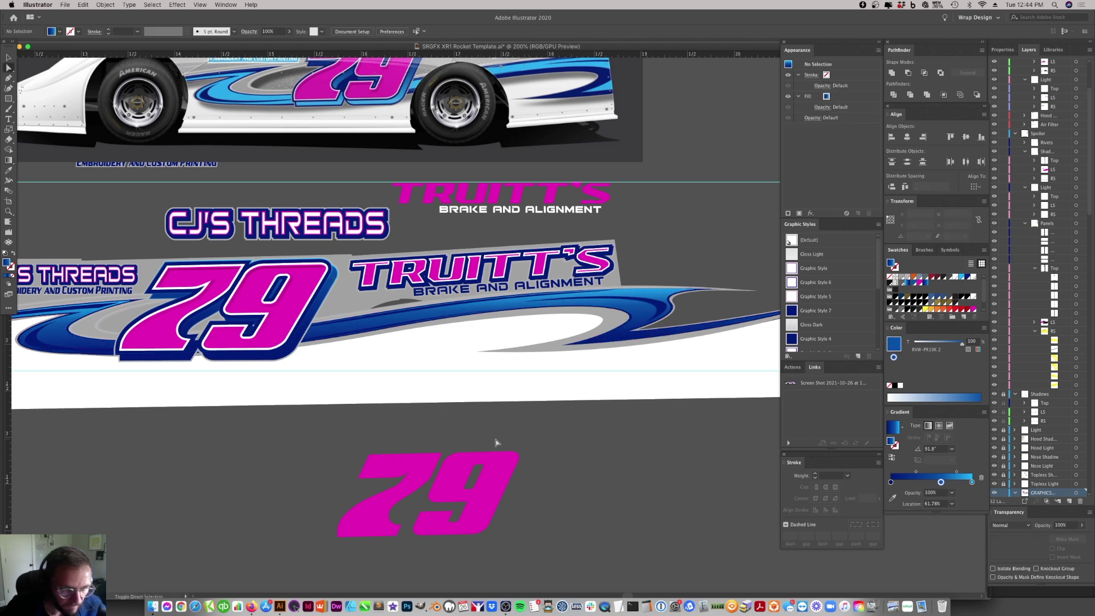
# - Isolate the swoosh group and fill the navy accent stripes with the blue gradient swatch at a 90° angle
pyautogui.hscroll(-3, 531, 431)
pyautogui.click(8, 58)
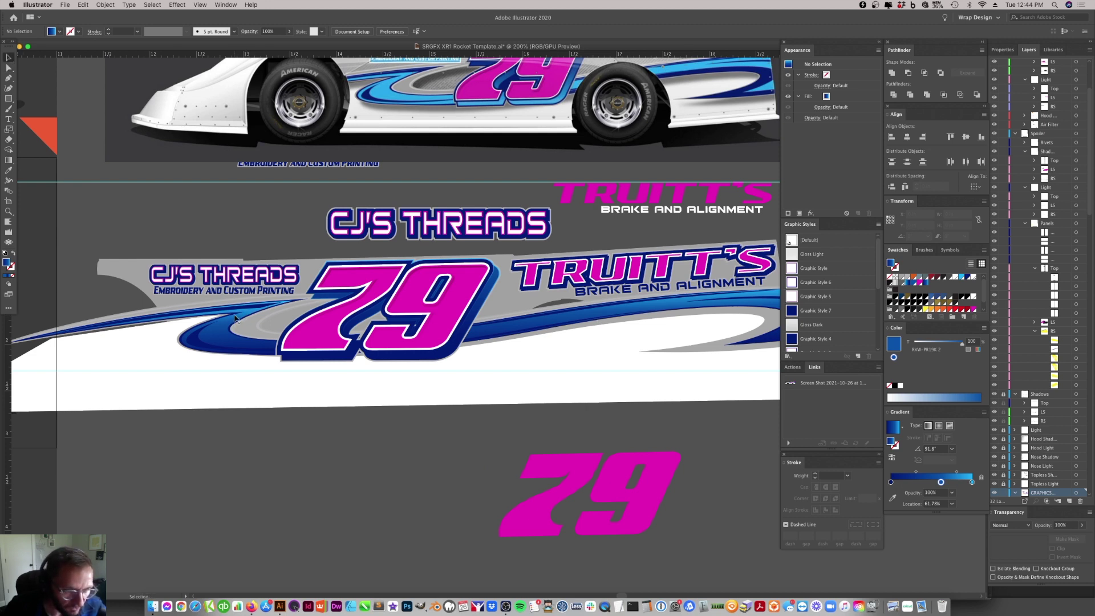
pyautogui.click(234, 318)
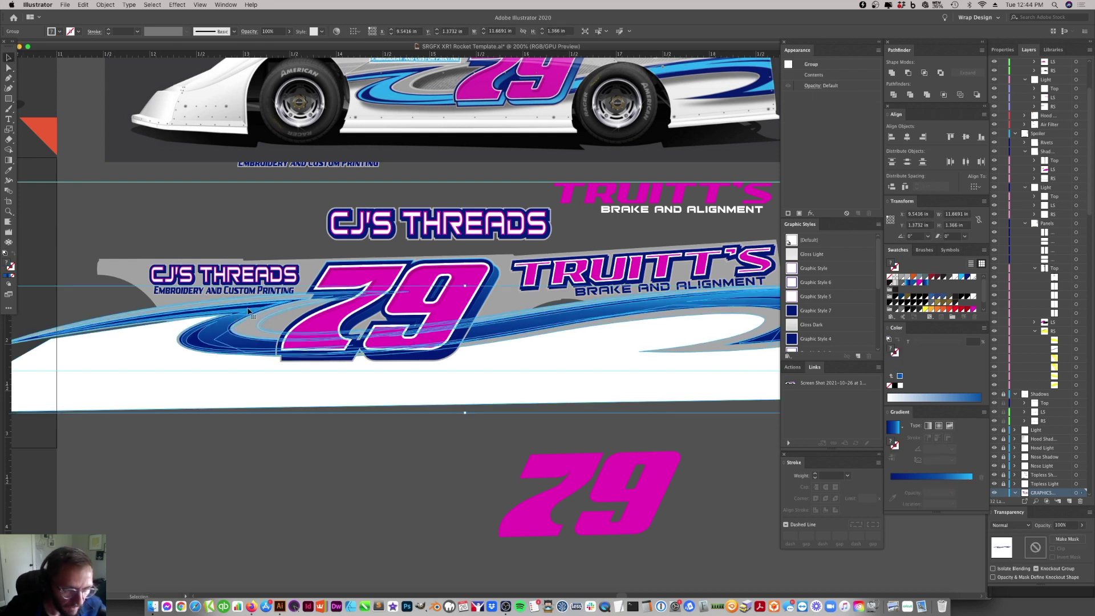
pyautogui.doubleClick(249, 311)
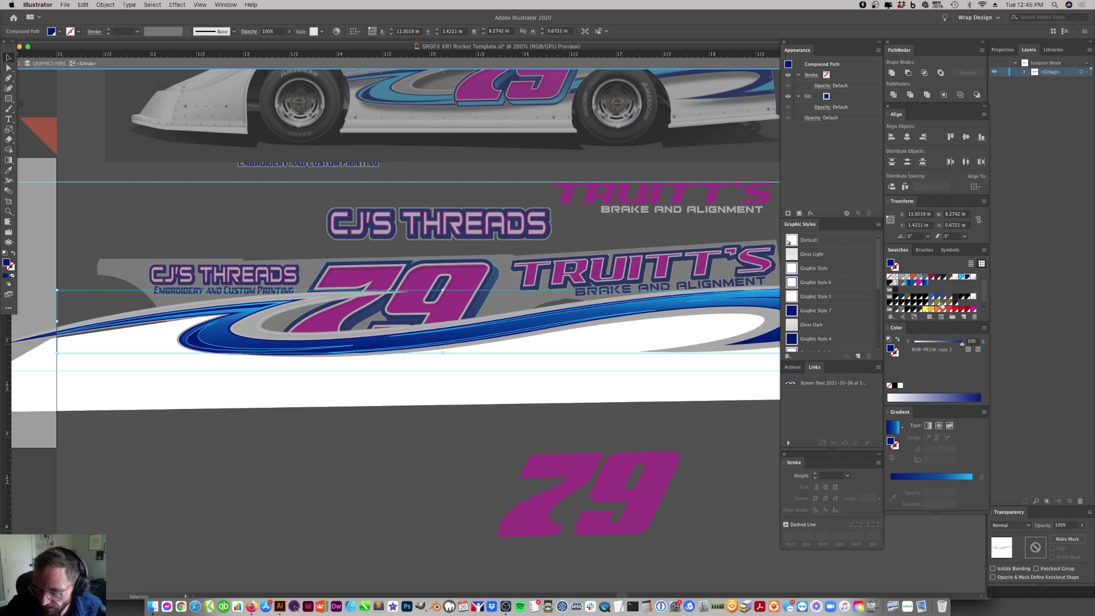
pyautogui.click(926, 283)
pyautogui.click(944, 460)
pyautogui.write('90')
pyautogui.press('Return')
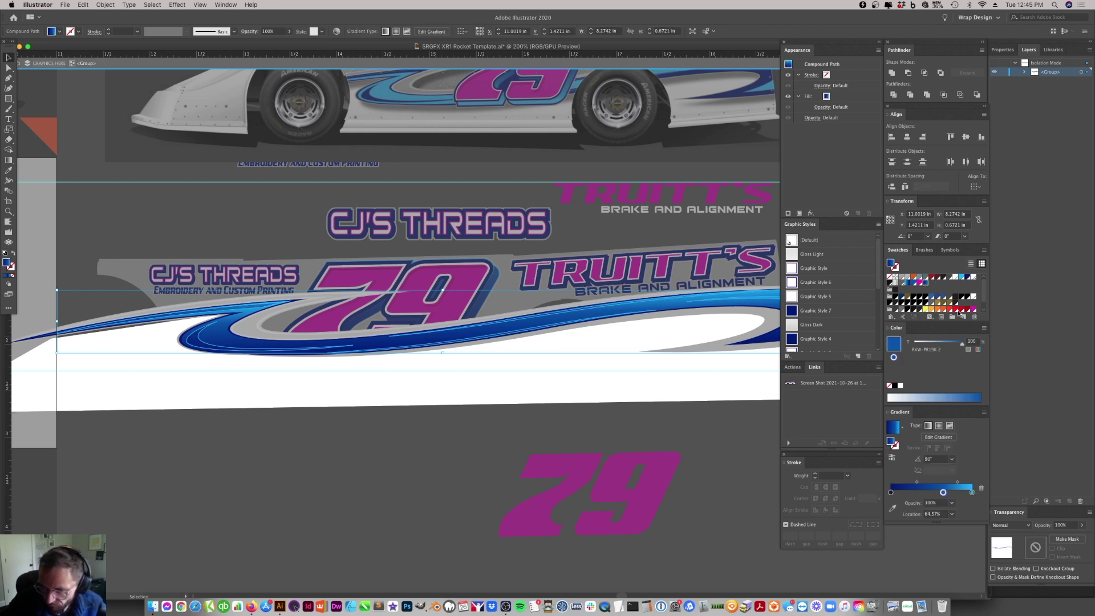
# - Reduce the accent stripes' gradient to light blue stops, with the first at 0% opacity and about 7.75% location
pyautogui.moveTo(891, 493); pyautogui.dragTo(893, 524)
pyautogui.click(973, 494)
pyautogui.moveTo(973, 494); pyautogui.dragTo(960, 493)
pyautogui.click(897, 492)
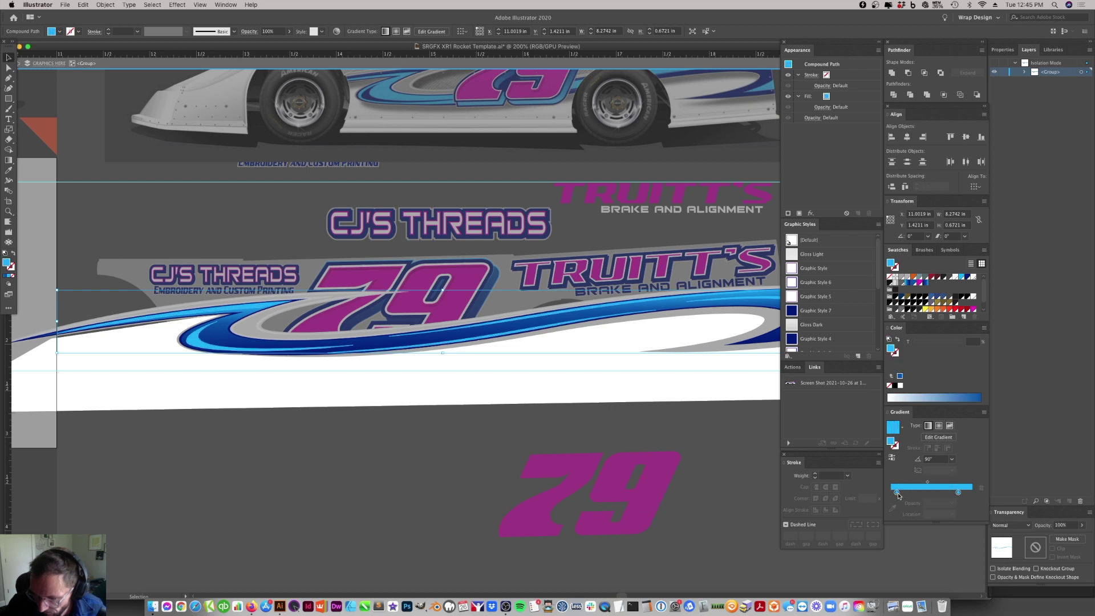
pyautogui.click(951, 503)
pyautogui.click(964, 399)
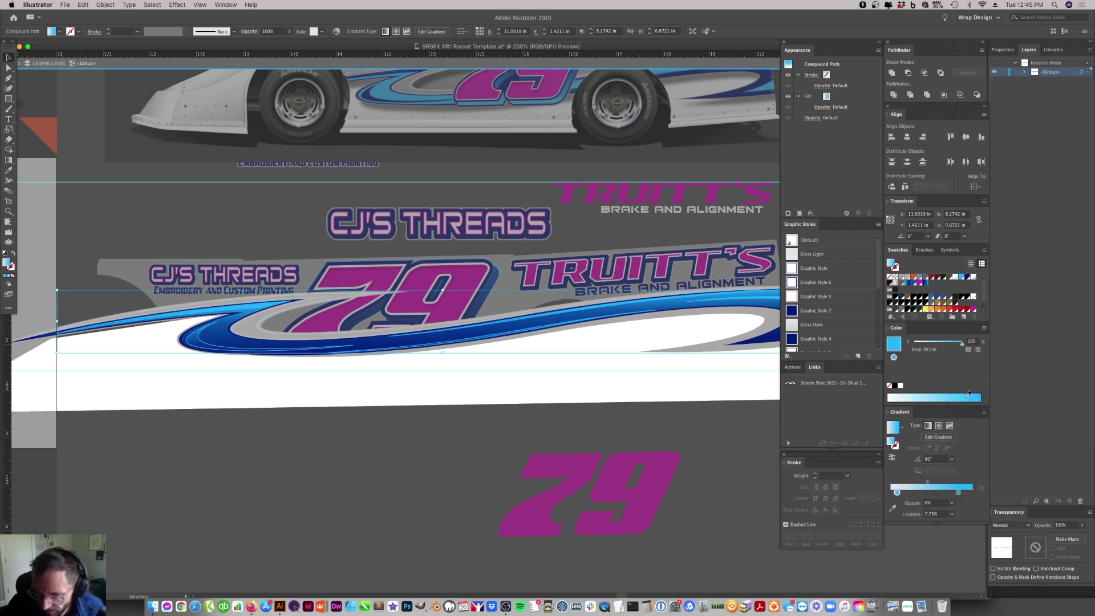
pyautogui.click(525, 404)
pyautogui.press('a')
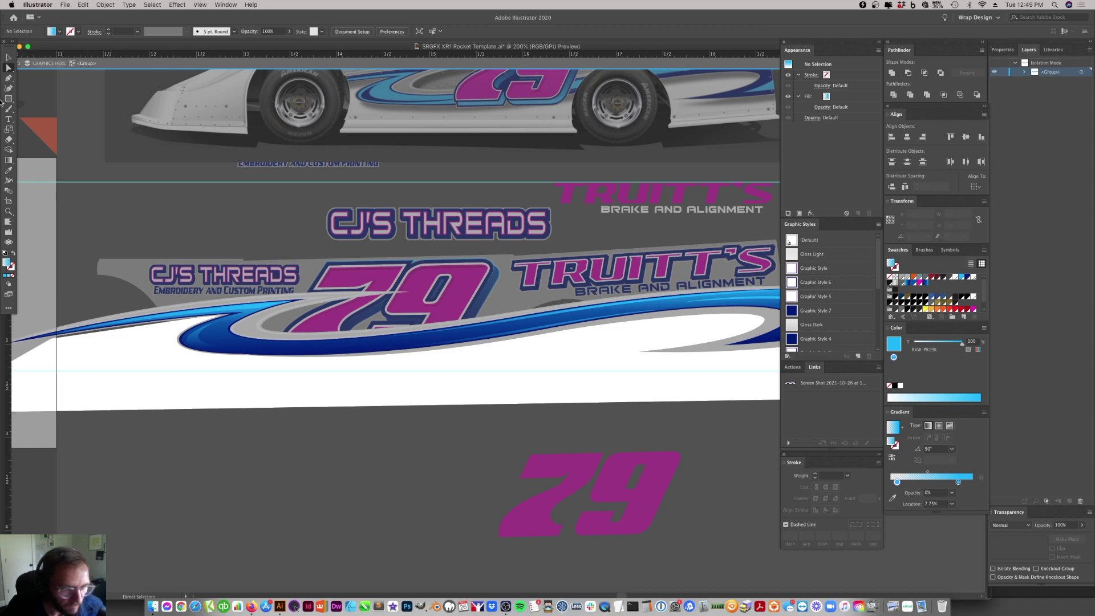
# - Move the accent stripes' opaque light blue stop to 100% along the gradient and exit group isolation
pyautogui.click(9, 57)
pyautogui.click(286, 314)
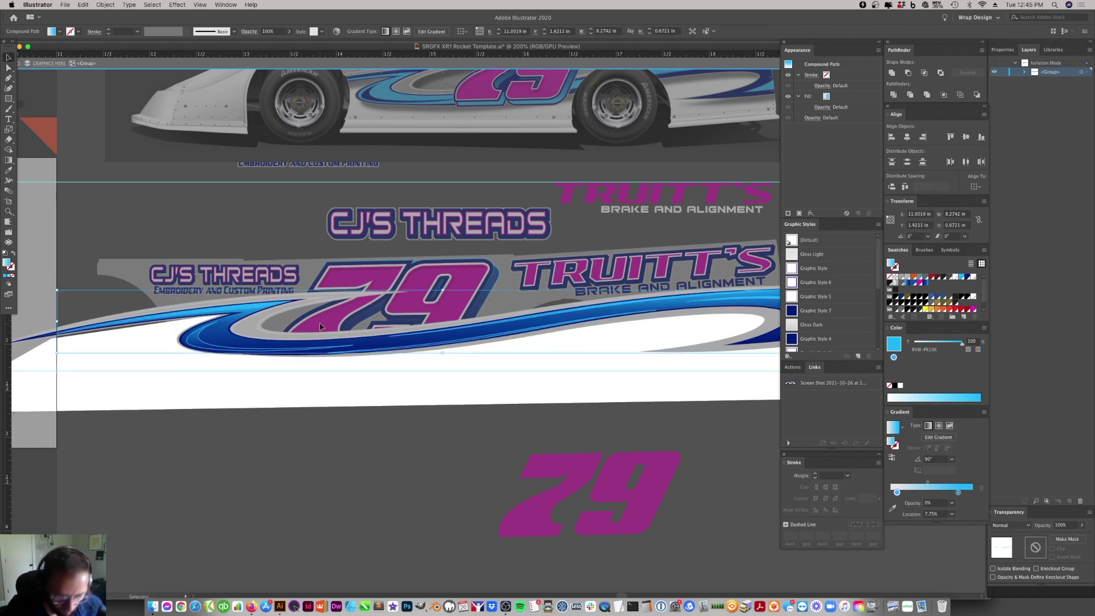
pyautogui.press('g')
pyautogui.moveTo(445, 301); pyautogui.dragTo(444, 278)
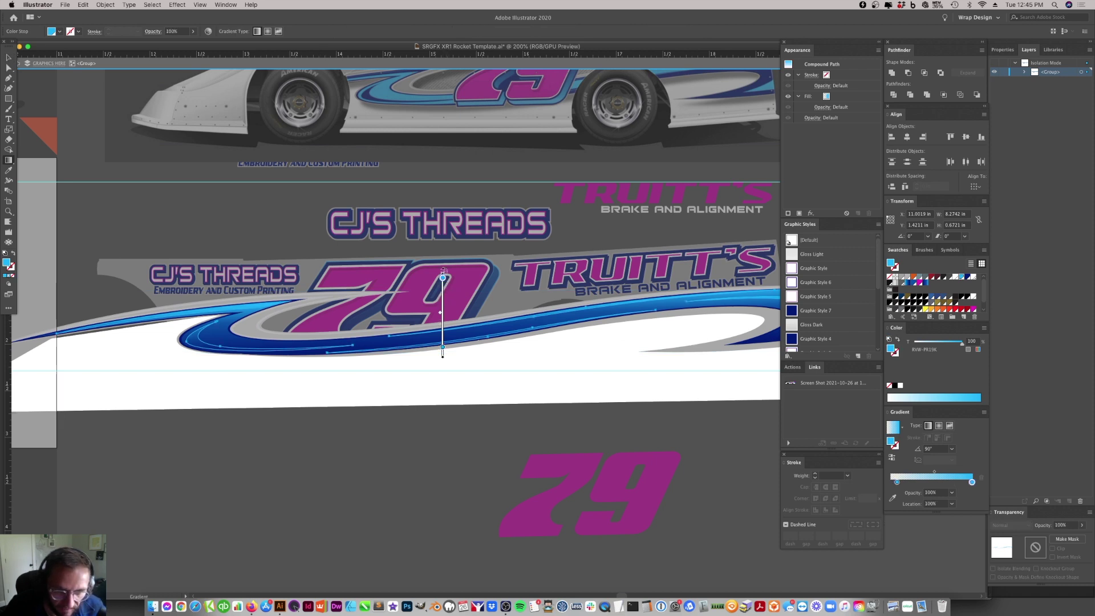
pyautogui.press('a')
pyautogui.click(505, 386)
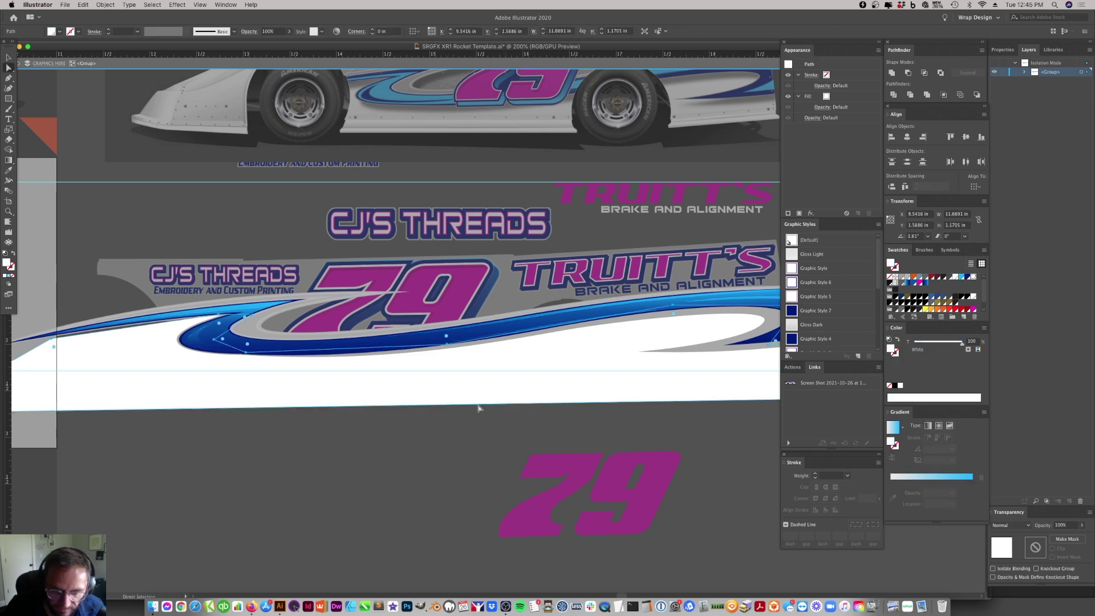
pyautogui.click(460, 59)
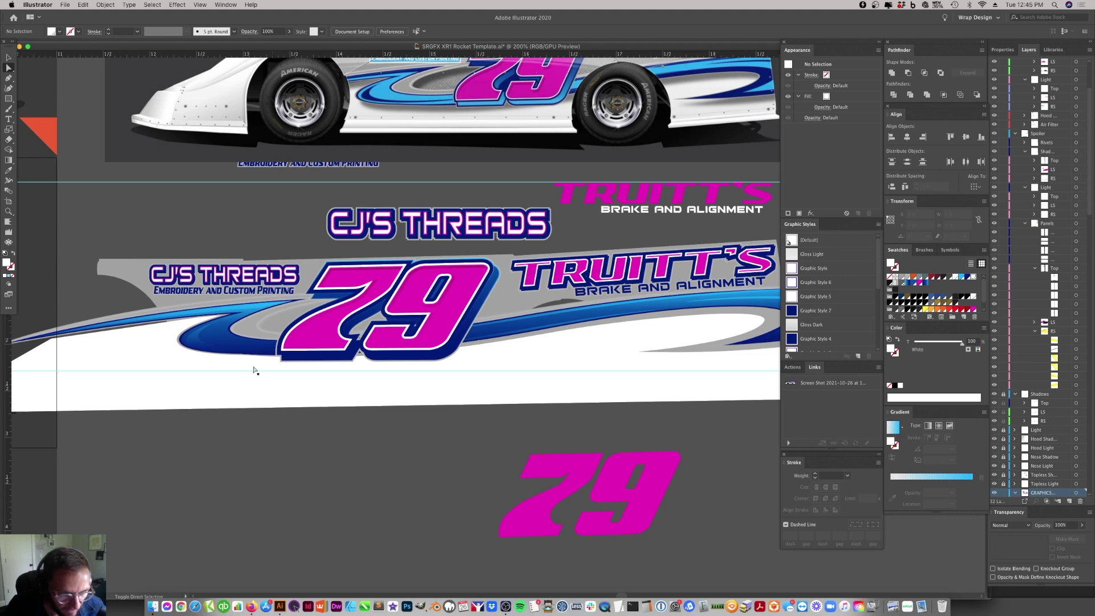
# - Select the blue gradient swoosh path and duplicate its fill to give it a second one
pyautogui.hscroll(5, 257, 412)
pyautogui.hscroll(4, 258, 413)
pyautogui.hscroll(-4, 257, 412)
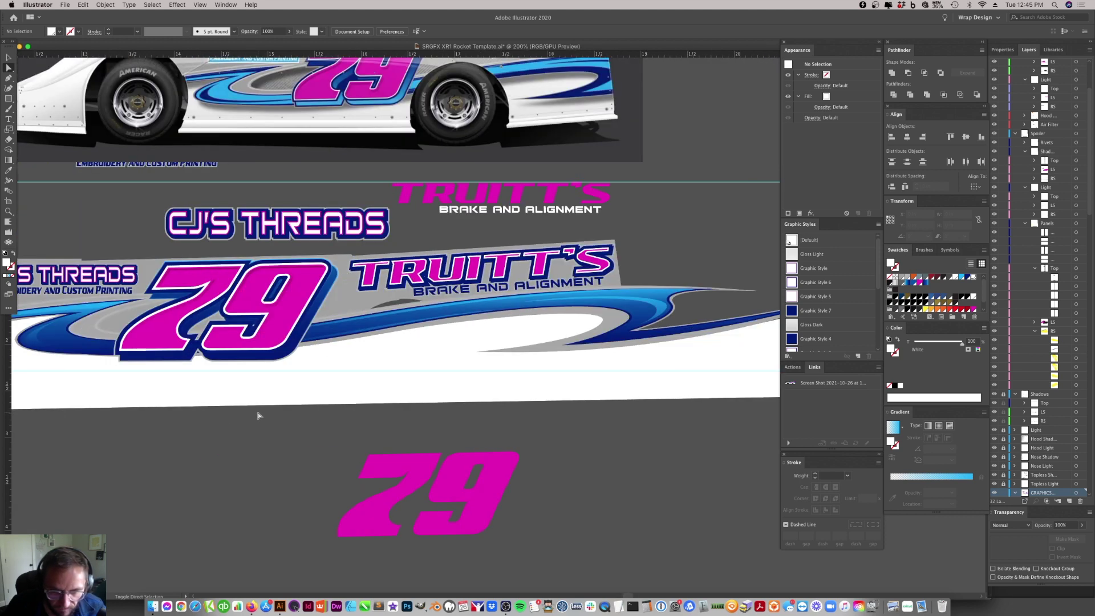
pyautogui.hscroll(-5, 346, 410)
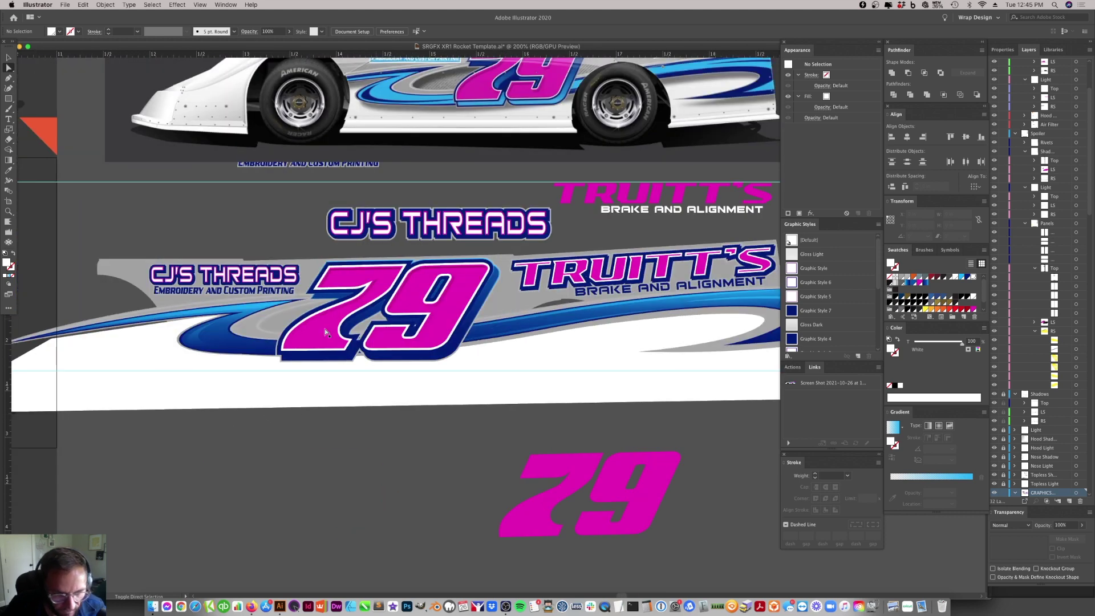
pyautogui.hscroll(5, 336, 331)
pyautogui.click(645, 299)
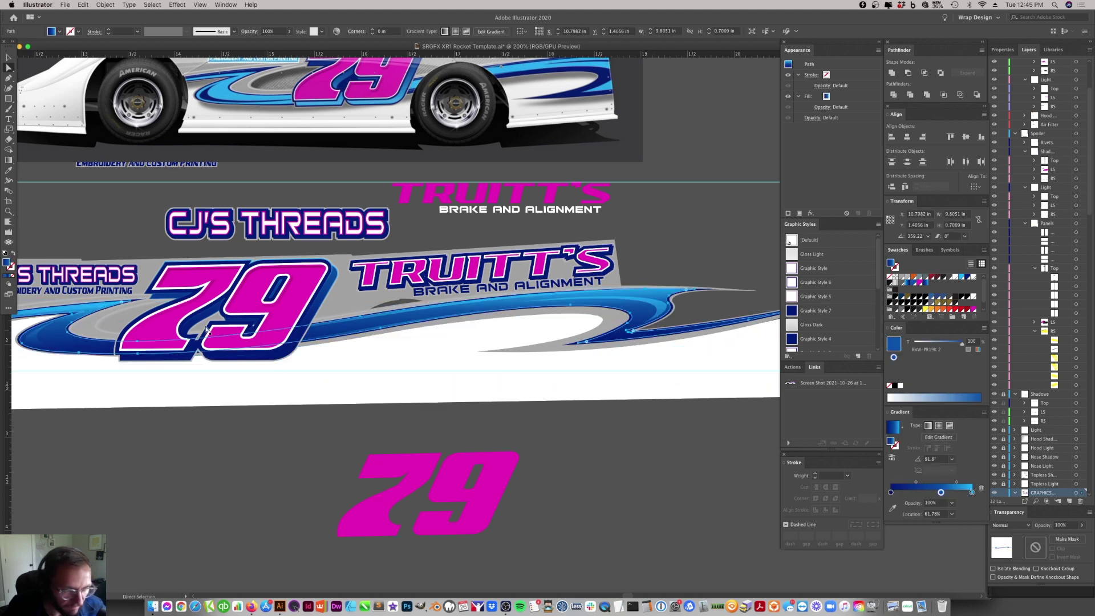
pyautogui.click(842, 97)
pyautogui.click(858, 214)
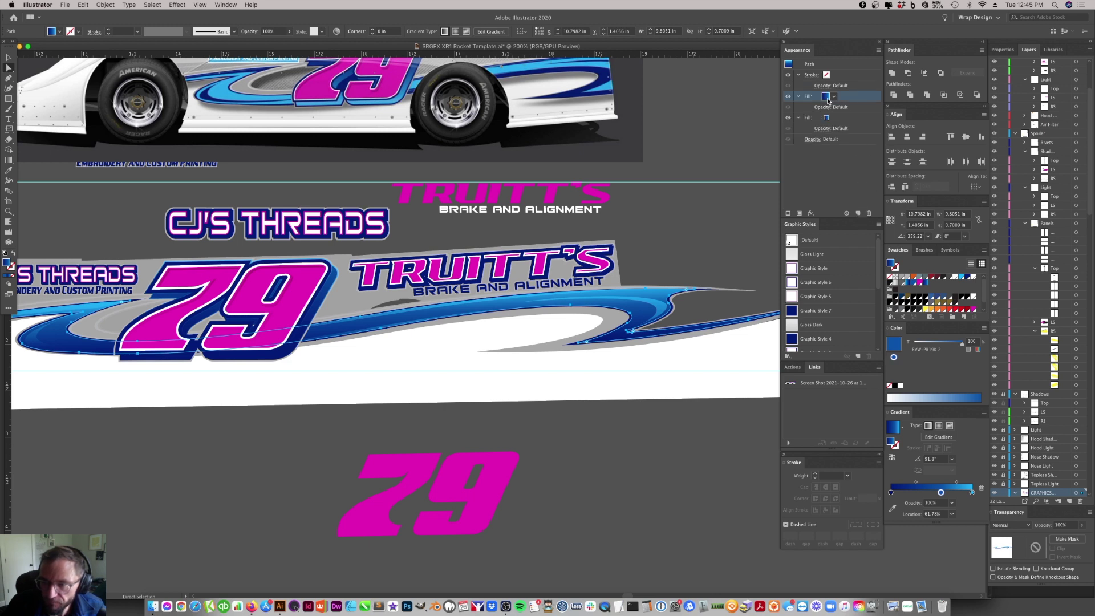
# - Apply an Offset Path effect of -1 px with miter joins to the swoosh's upper fill
pyautogui.click(177, 6)
pyautogui.moveTo(262, 91)
pyautogui.click(315, 91)
pyautogui.write('-1')
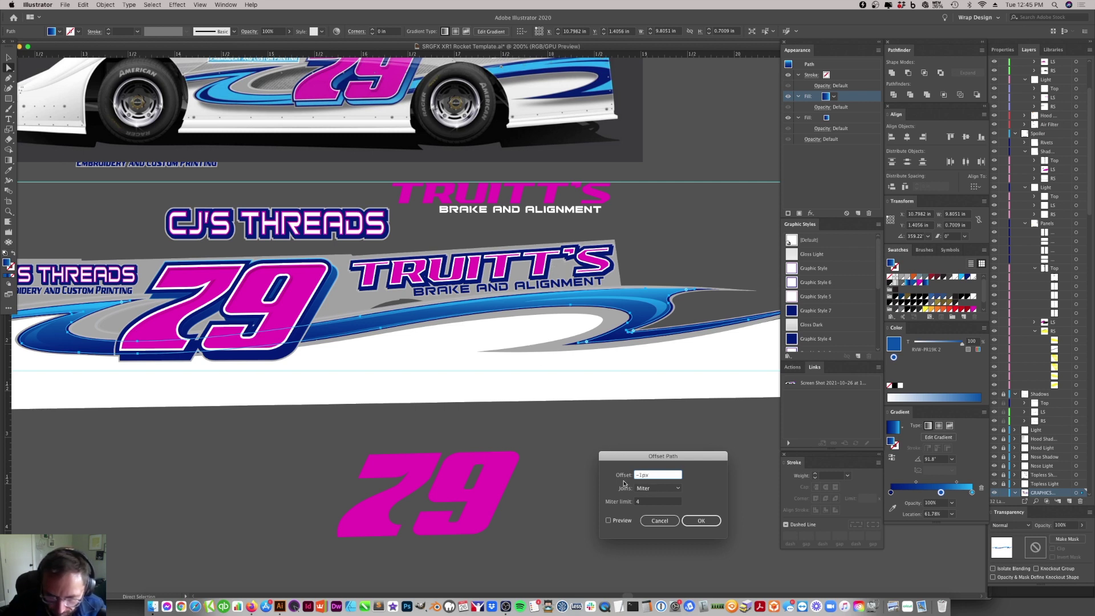
pyautogui.click(609, 521)
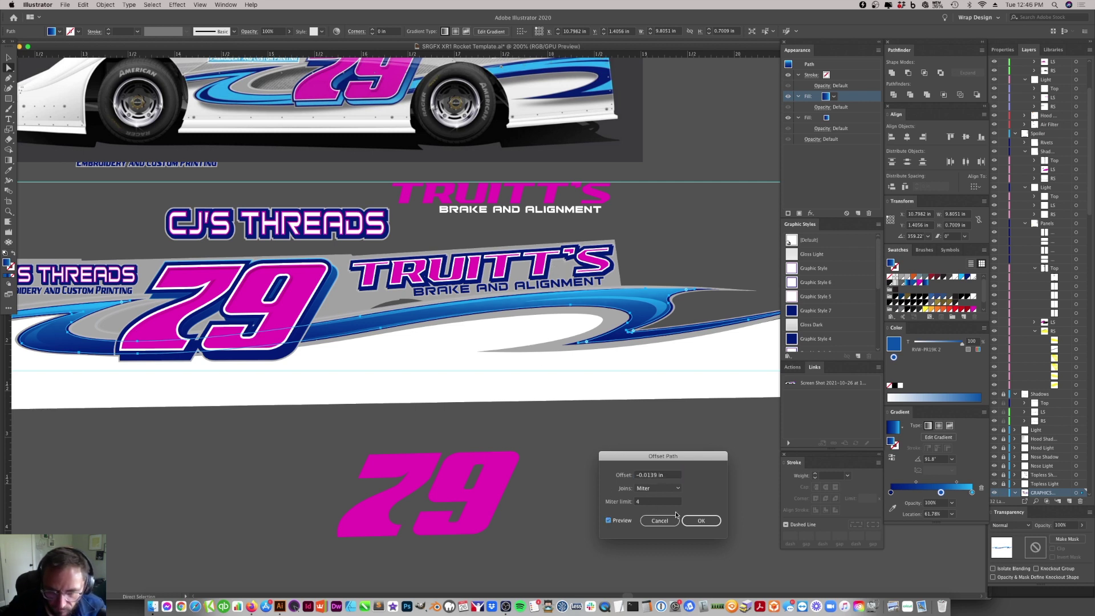
pyautogui.click(701, 521)
# - Recolor the swoosh's lower fill with the yellow "Spoiler copy 2" swatch and deselect the path
pyautogui.click(830, 141)
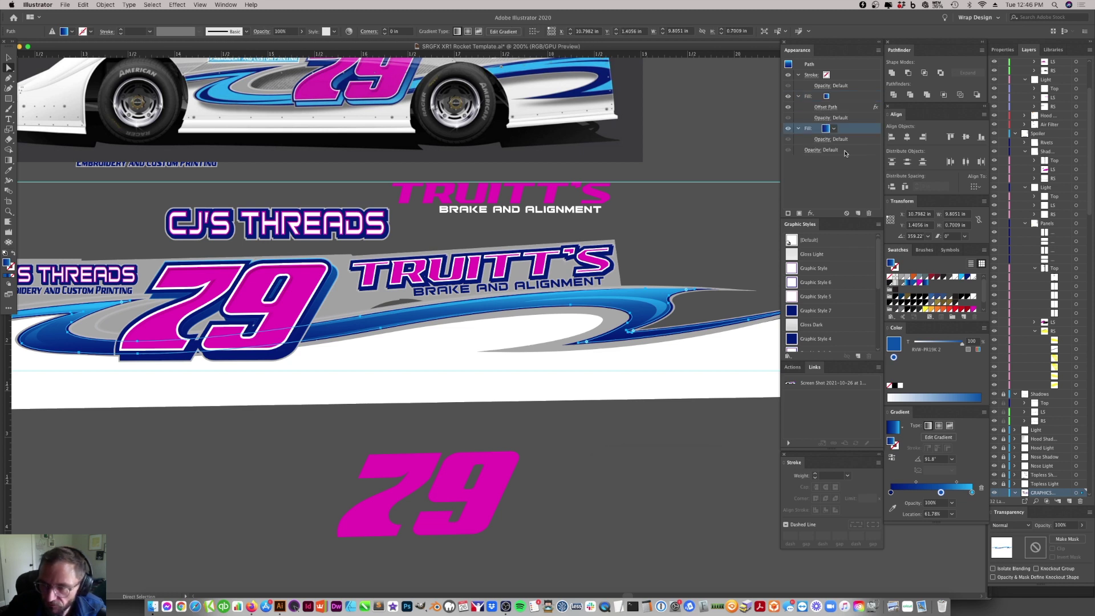
pyautogui.click(939, 309)
pyautogui.press('super+shift+a')
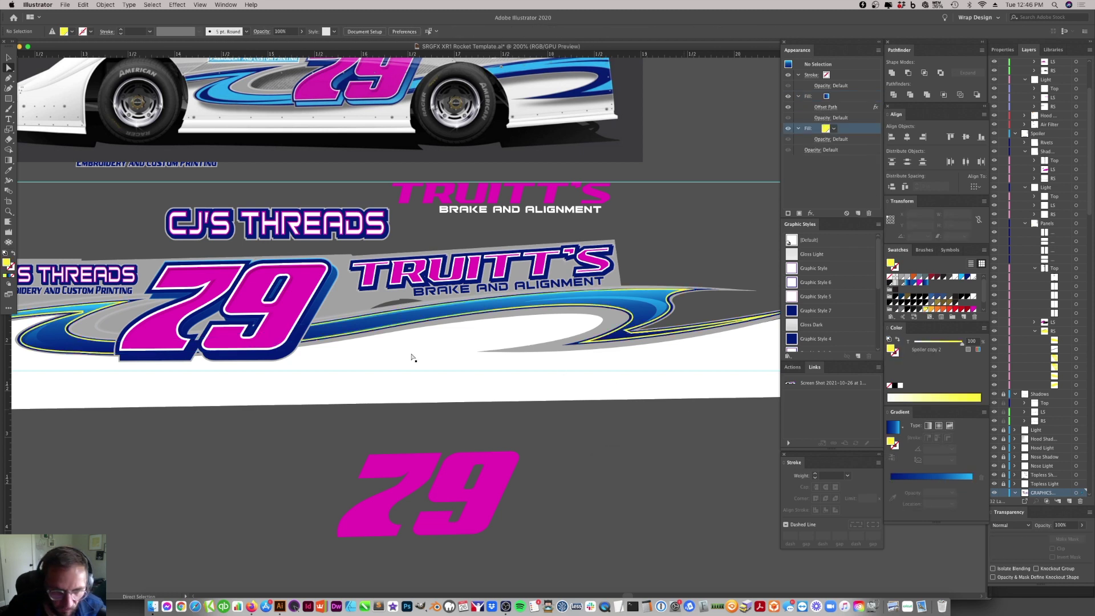
pyautogui.hscroll(-10, 580, 361)
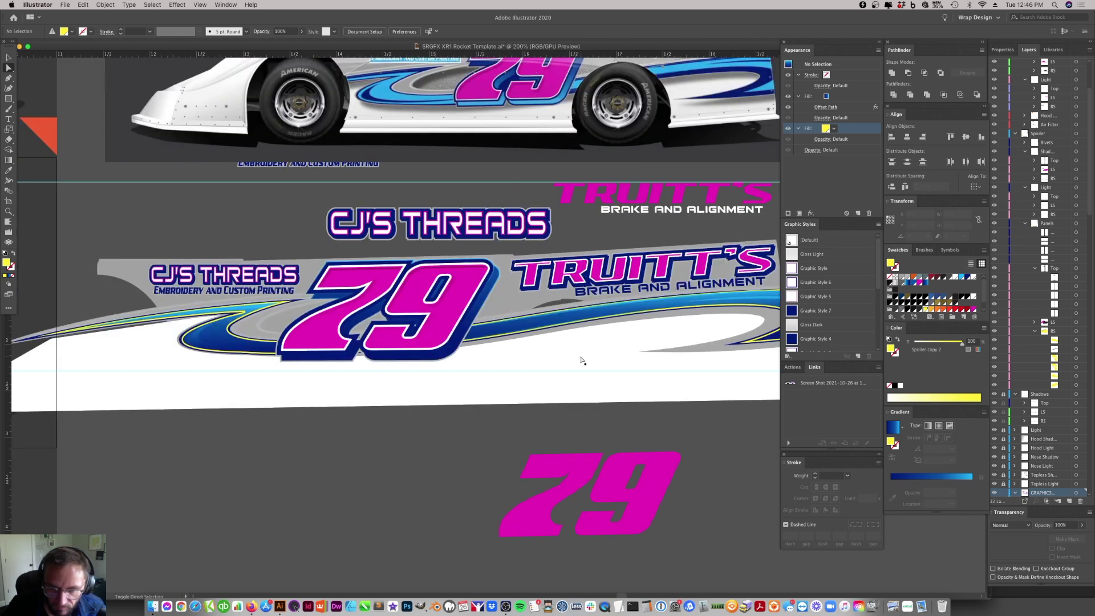
pyautogui.hscroll(5, 581, 361)
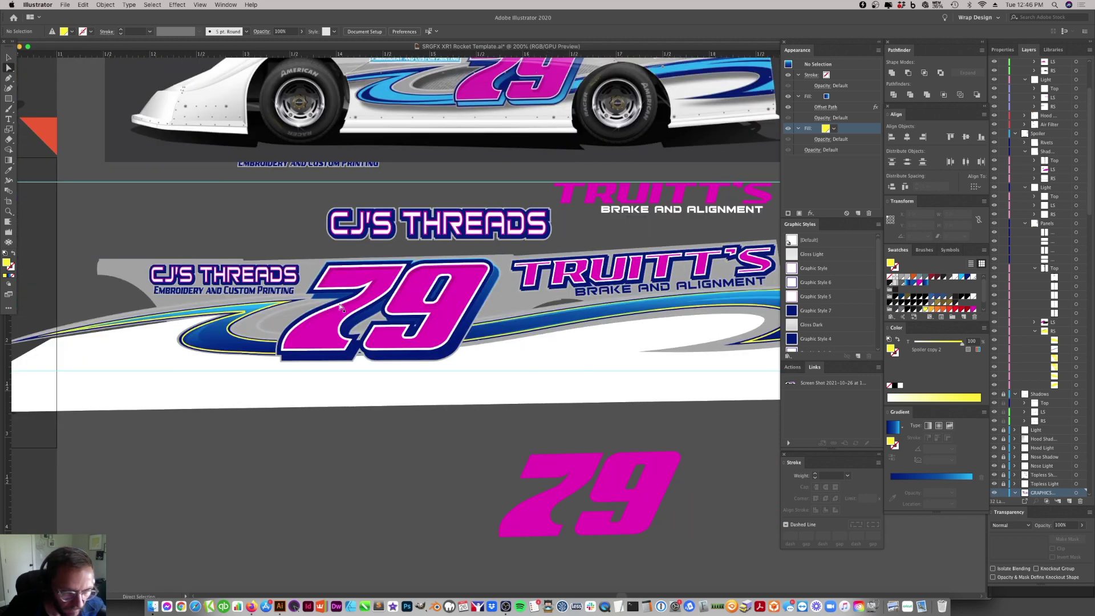
# - Try to set the Offset Path effect to 0.5 px with a miter limit of 100 without the swoosh selected
pyautogui.click(820, 108)
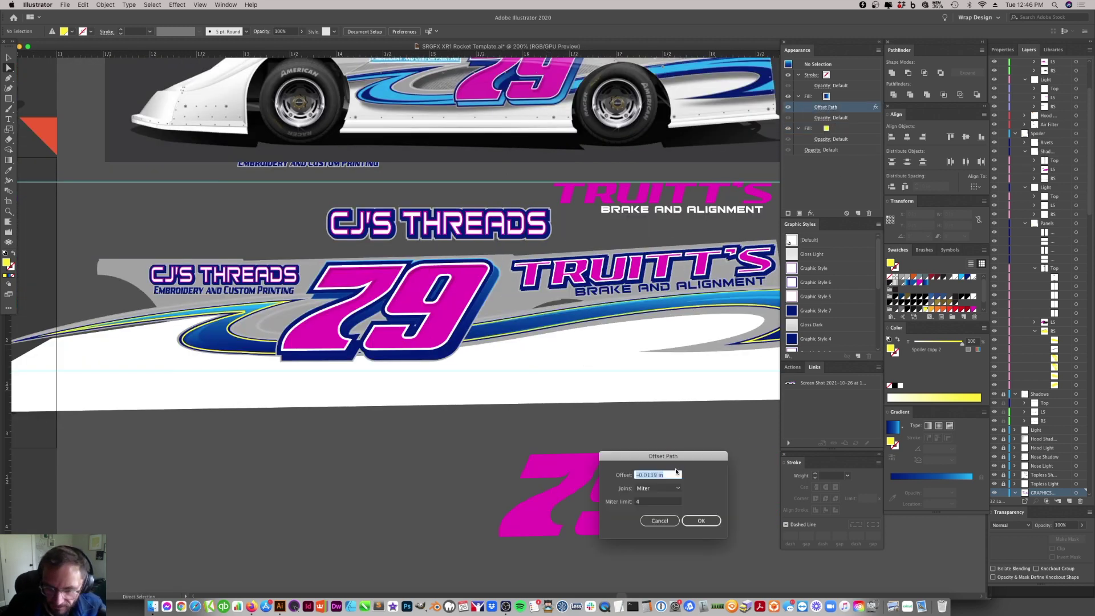
pyautogui.press('BackSpace')
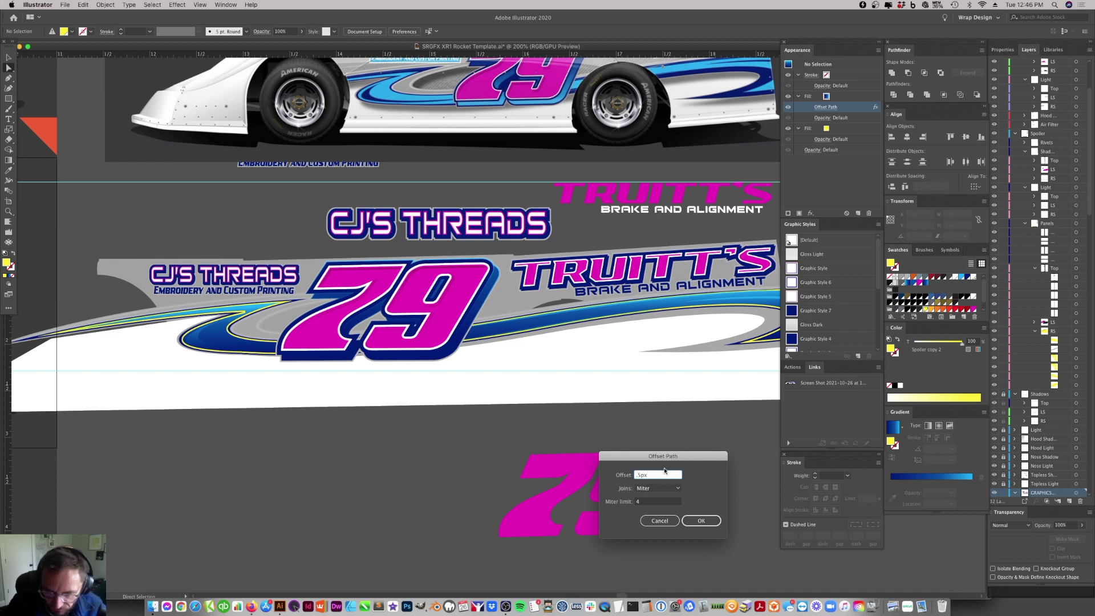
pyautogui.press('Tab')
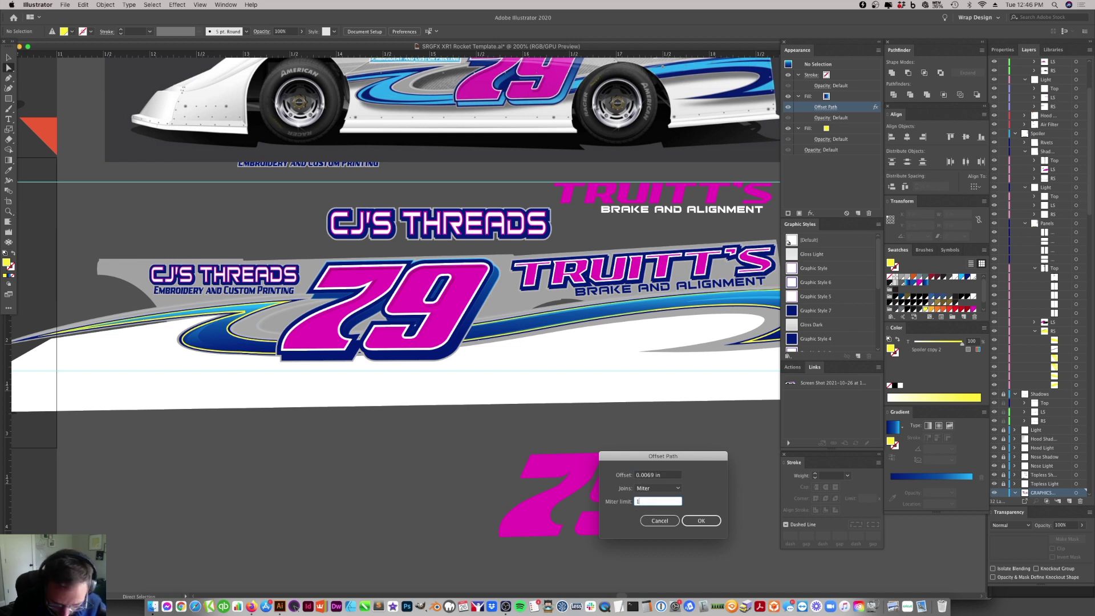
pyautogui.write('100')
pyautogui.click(699, 520)
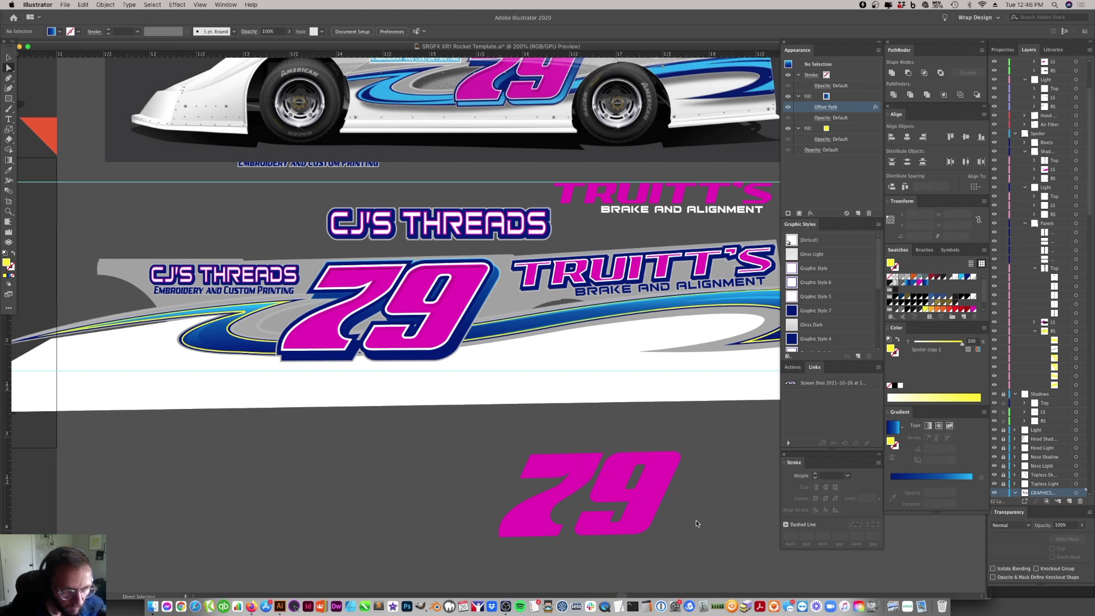
pyautogui.click(831, 107)
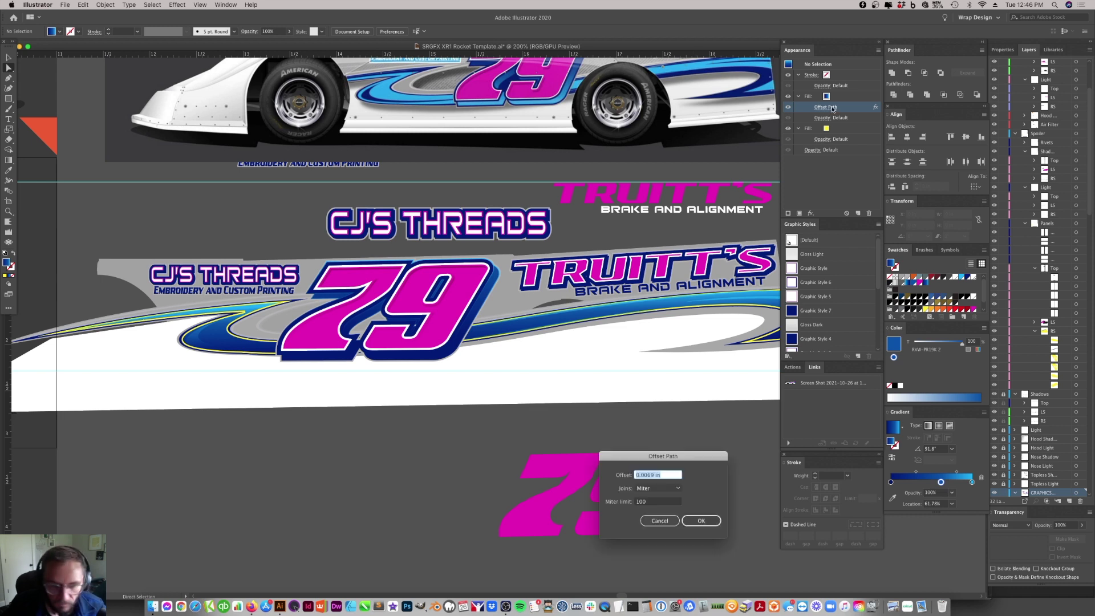
pyautogui.press('BackSpace')
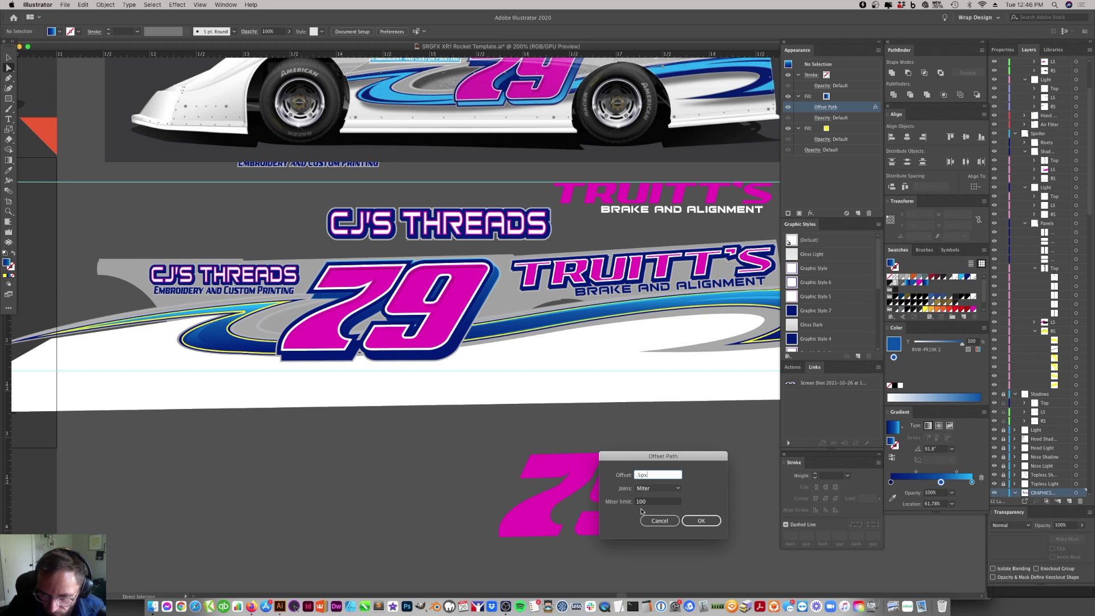
pyautogui.click(697, 521)
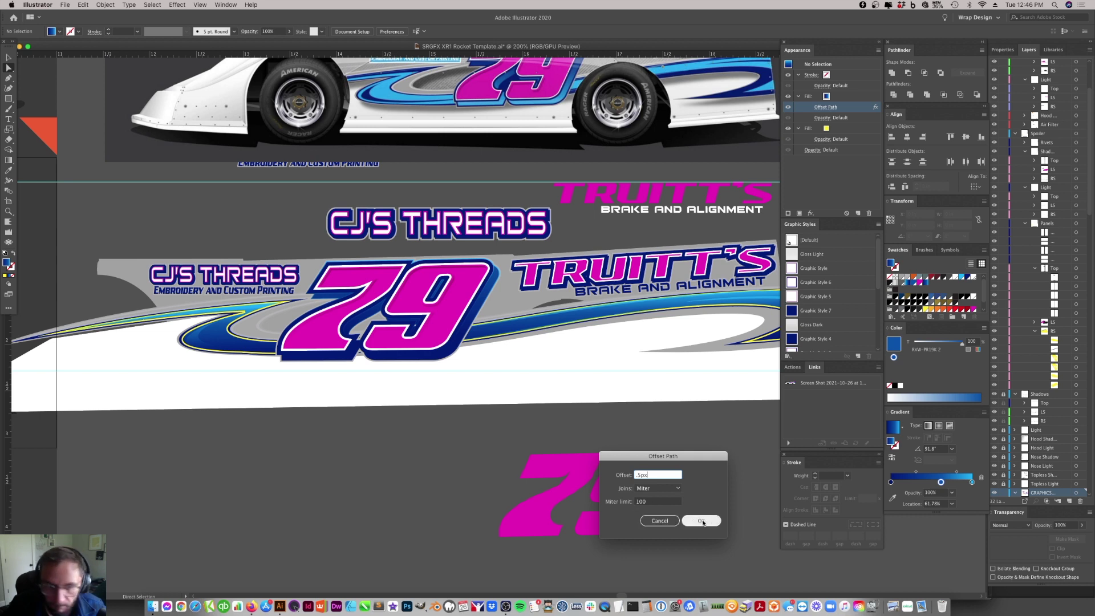
# - Select the swoosh and set its upper fill's Offset Path effect to 0.5 px with a miter limit of 100
pyautogui.click(676, 304)
pyautogui.click(826, 108)
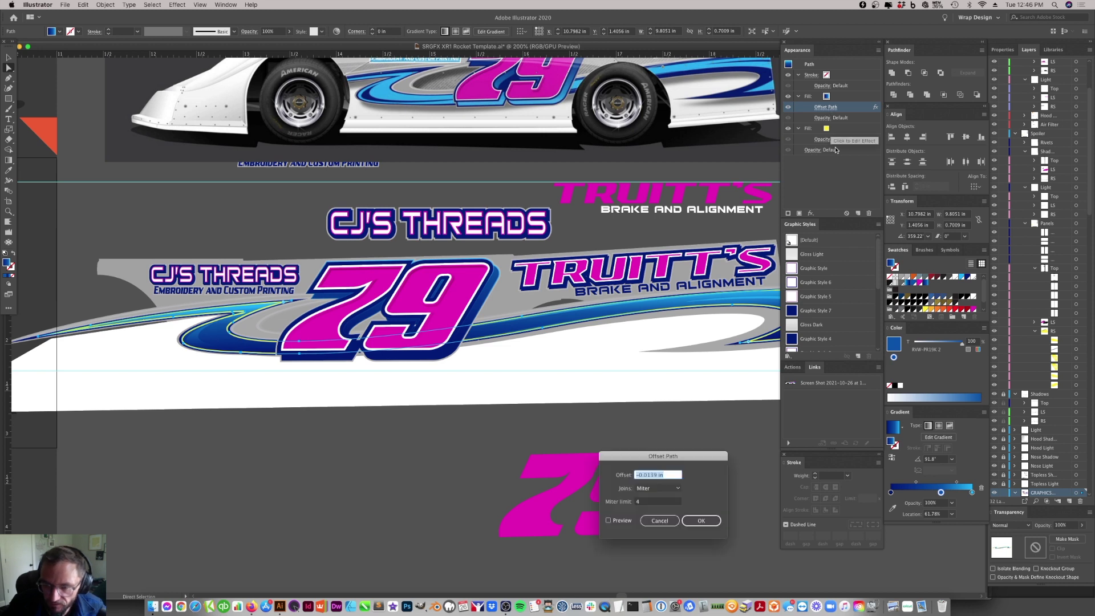
pyautogui.press('BackSpace')
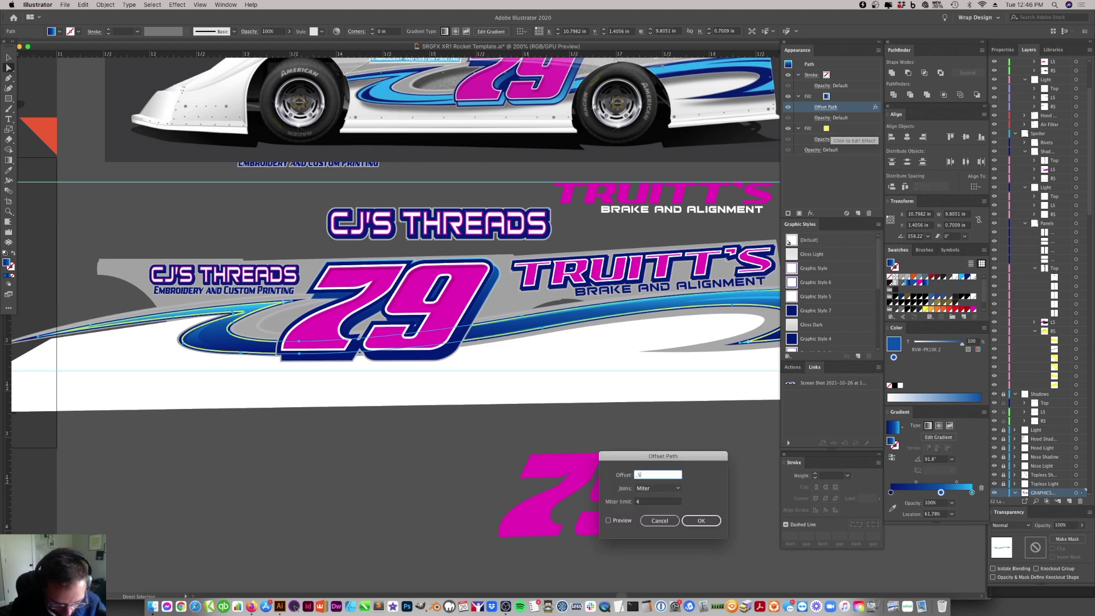
pyautogui.click(642, 502)
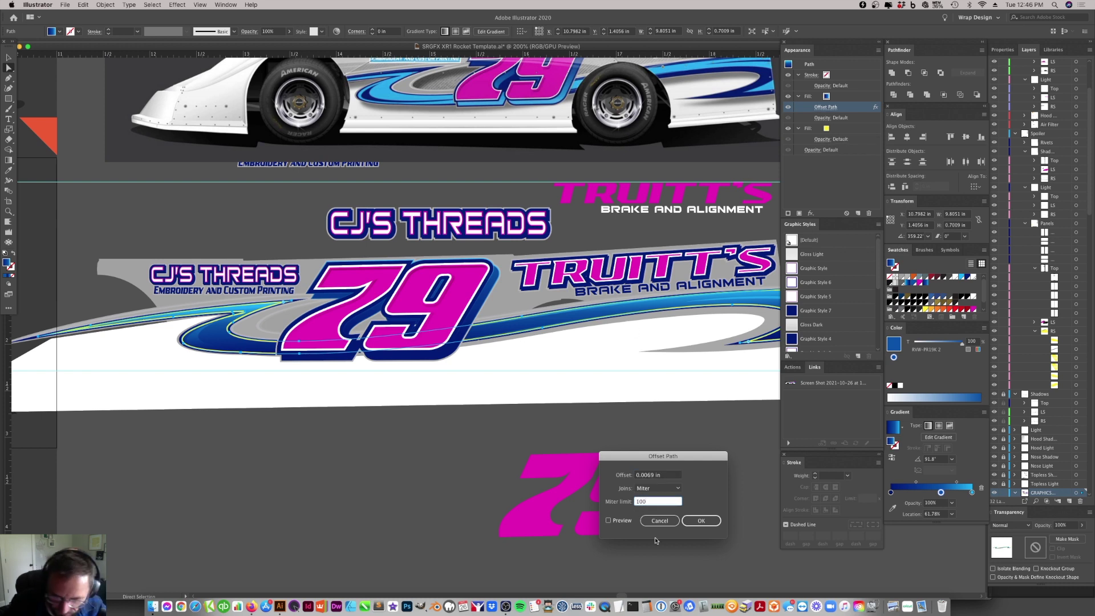
pyautogui.click(608, 521)
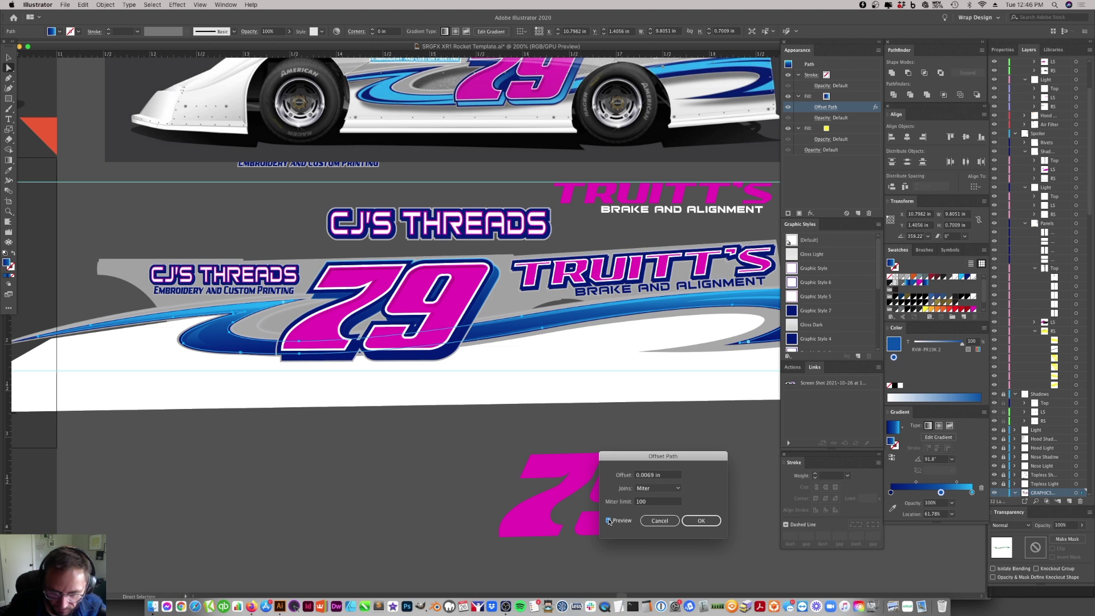
pyautogui.click(689, 521)
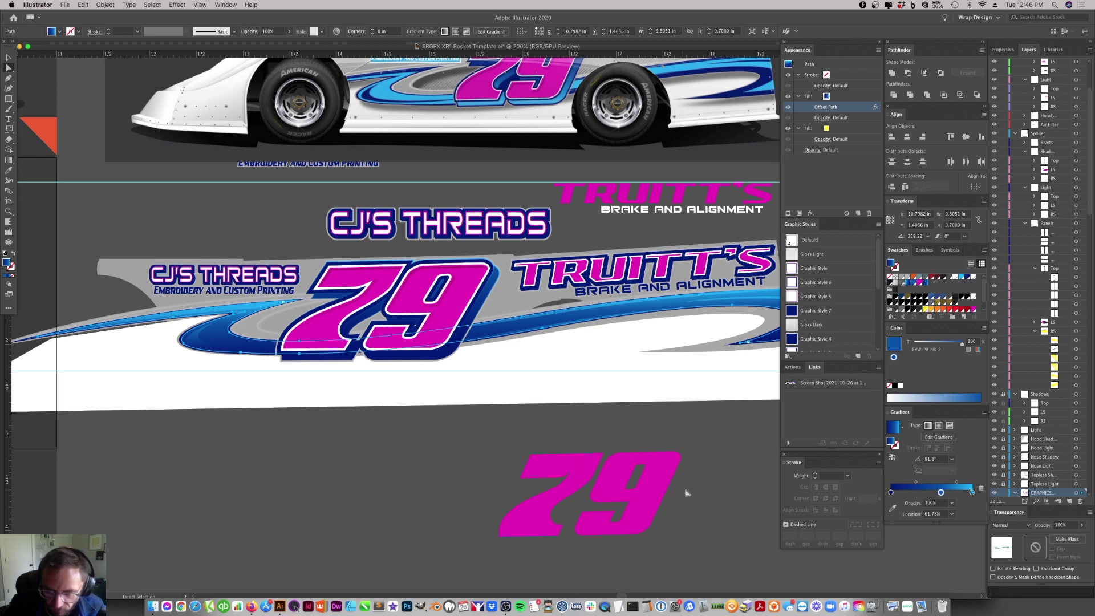
pyautogui.click(687, 491)
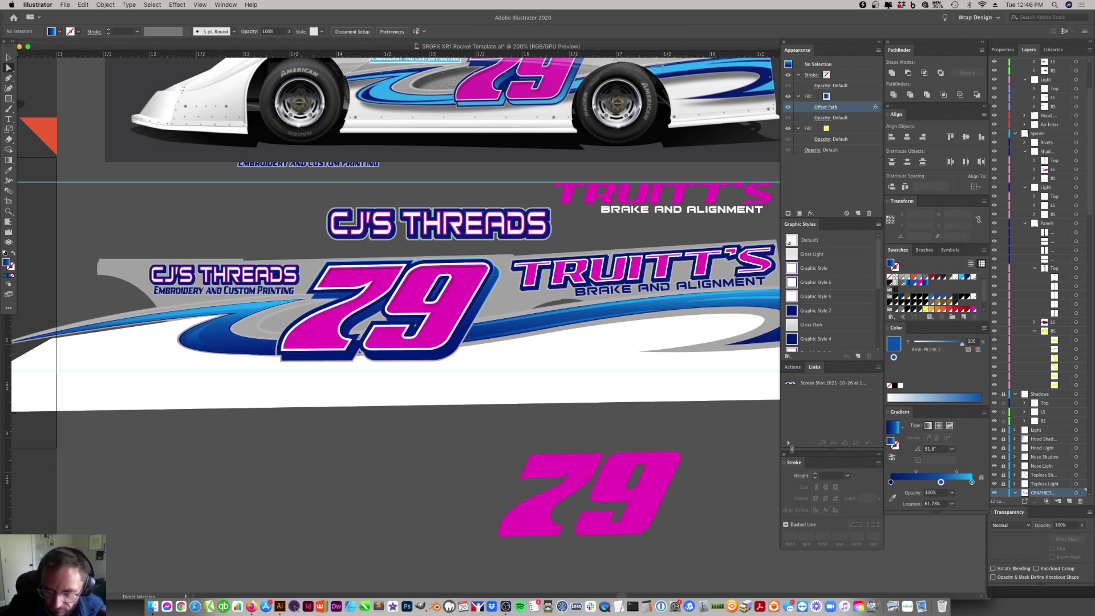
# - Make the offset of the swoosh's upper fill negative, at -0.0069 in, and deselect the path
pyautogui.click(214, 335)
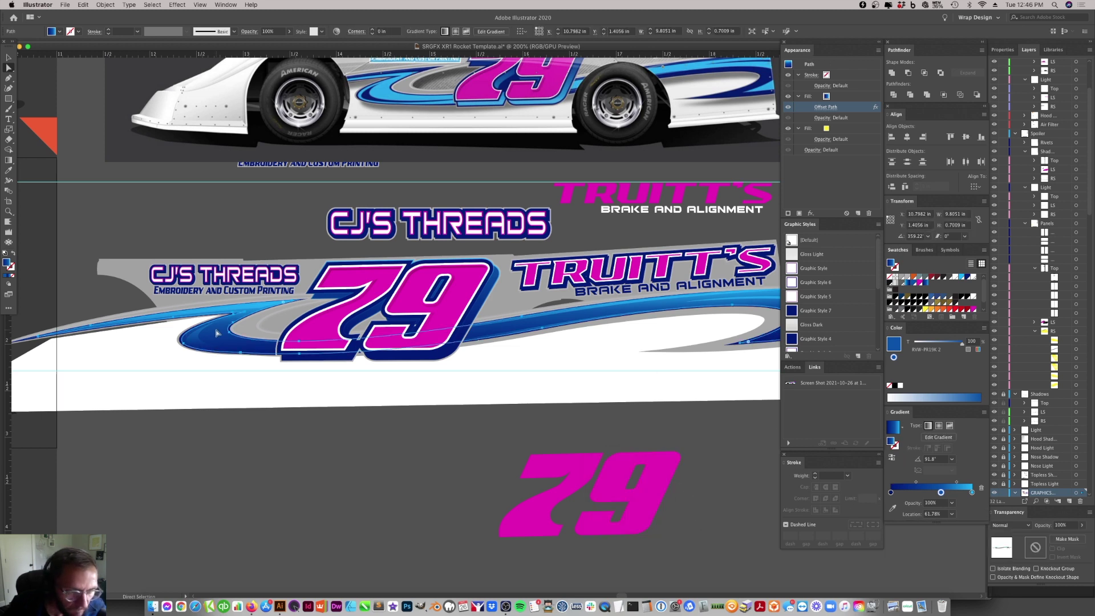
pyautogui.click(826, 108)
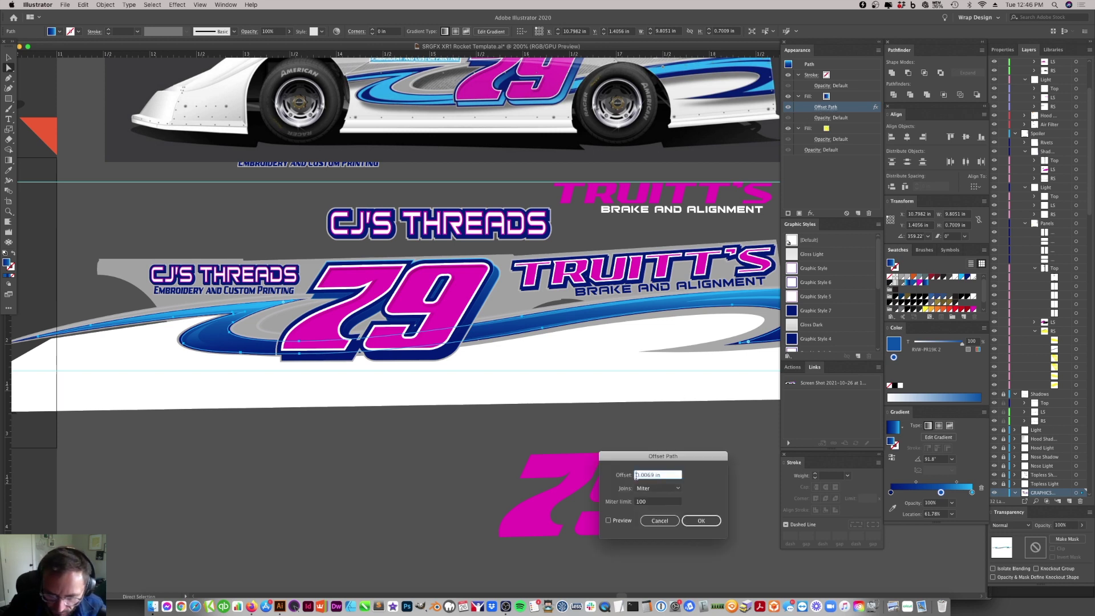
pyautogui.write('-')
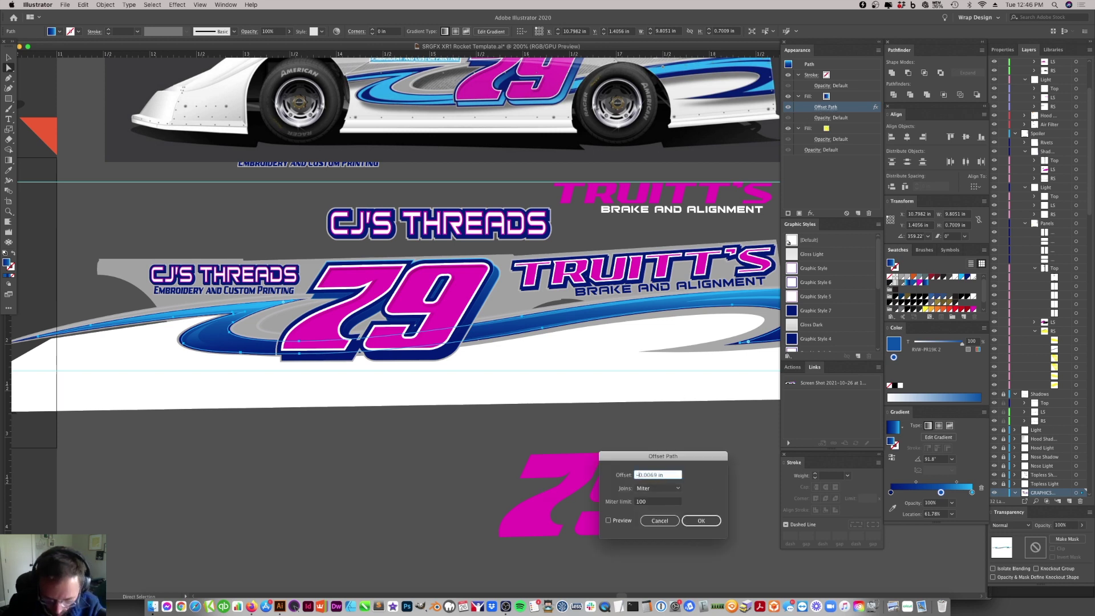
pyautogui.click(609, 520)
pyautogui.click(702, 521)
pyautogui.click(708, 522)
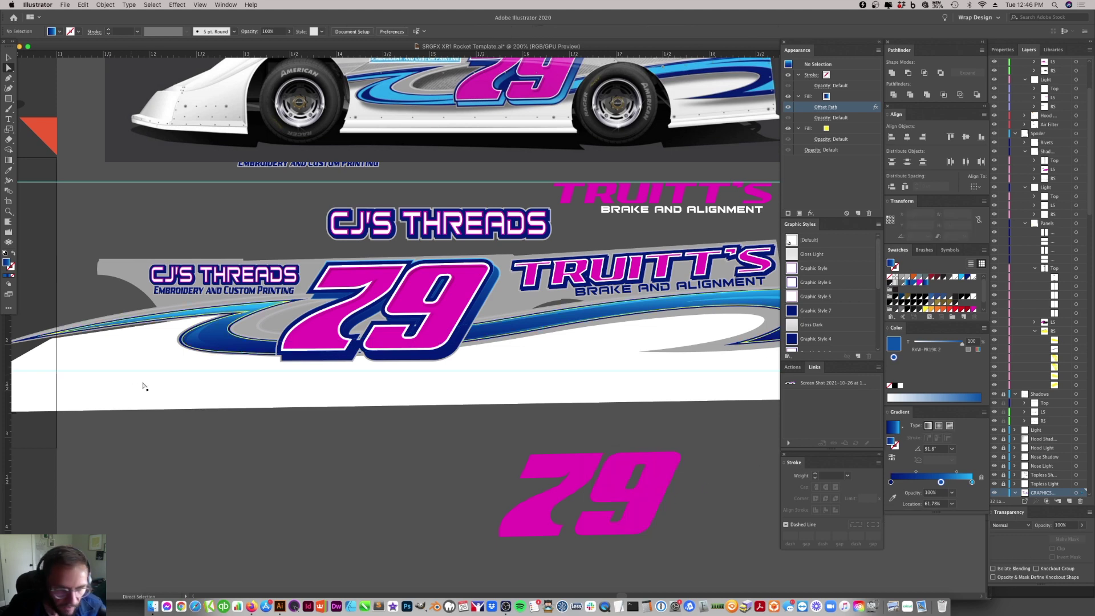
# - Replace the yellow lower fill of the swoosh with the dark-to-light blue gradient swatch
pyautogui.click(9, 212)
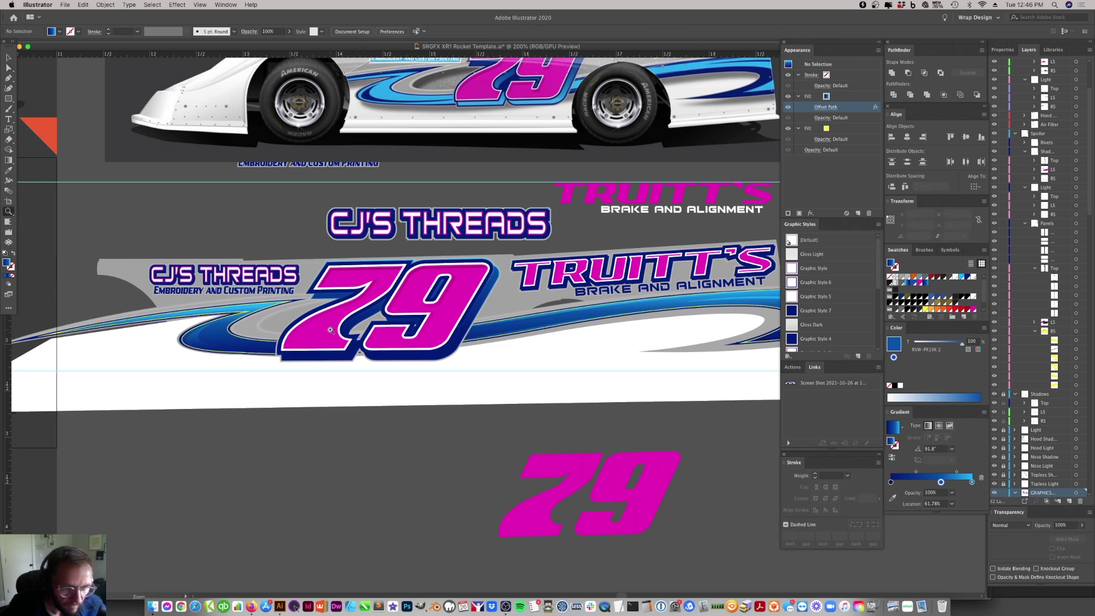
pyautogui.click(418, 325)
pyautogui.moveTo(418, 325); pyautogui.dragTo(556, 280)
pyautogui.press('a')
pyautogui.click(349, 339)
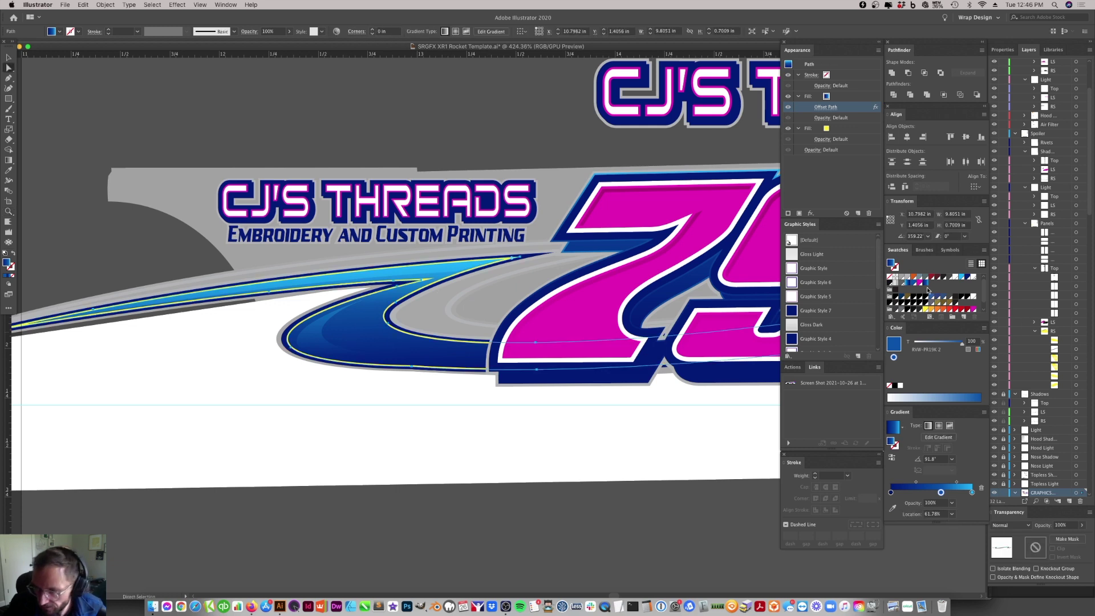
pyautogui.moveTo(941, 493); pyautogui.dragTo(944, 492)
pyautogui.hotkey('ctrl', 'z')
pyautogui.click(831, 118)
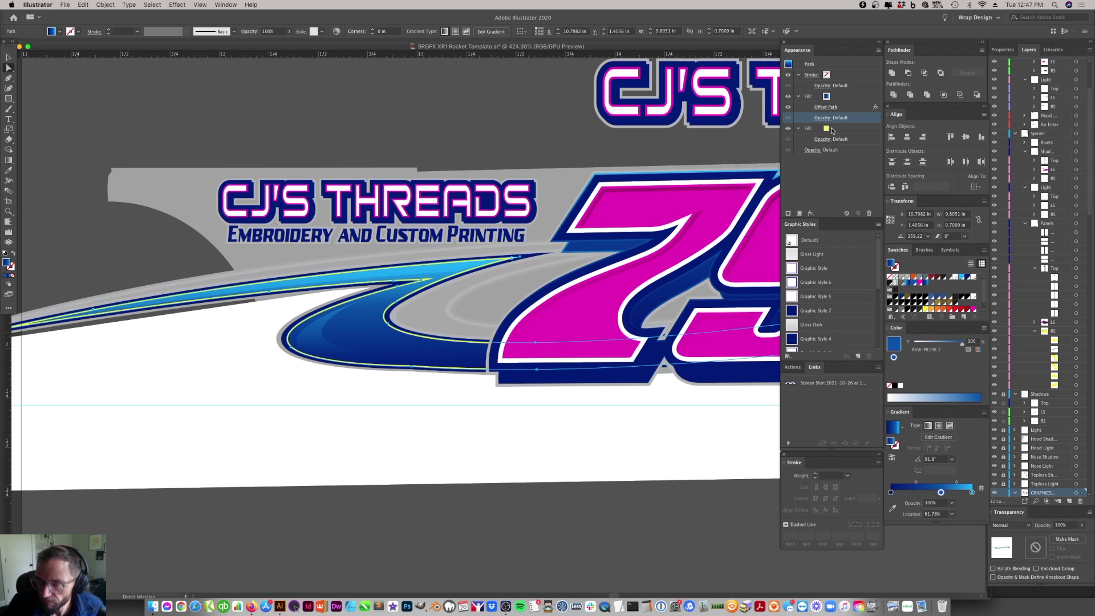
pyautogui.click(831, 129)
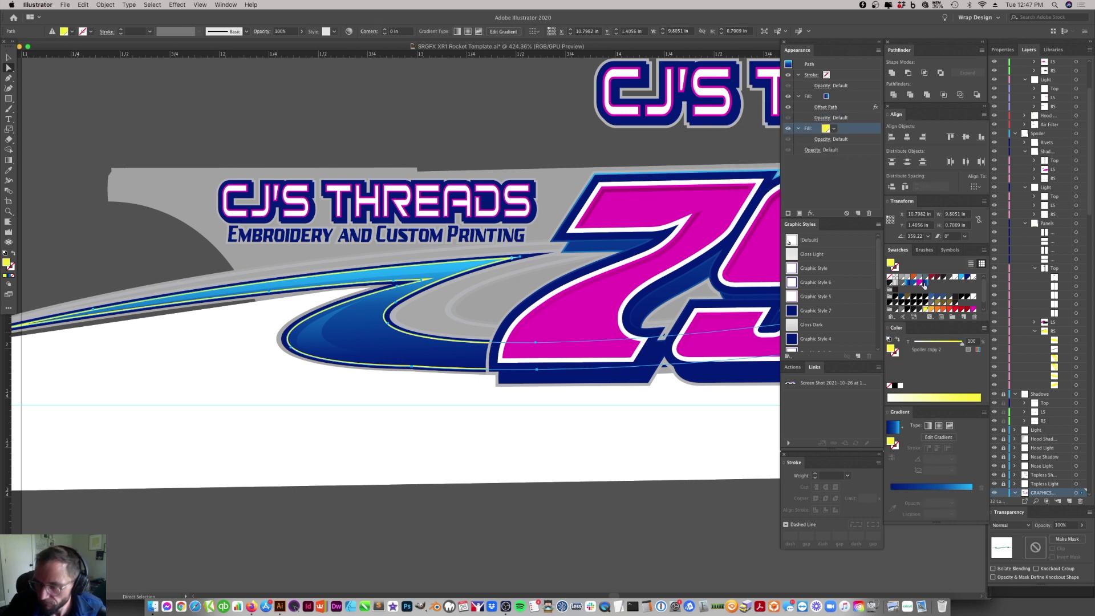
pyautogui.click(489, 266)
pyautogui.click(509, 260)
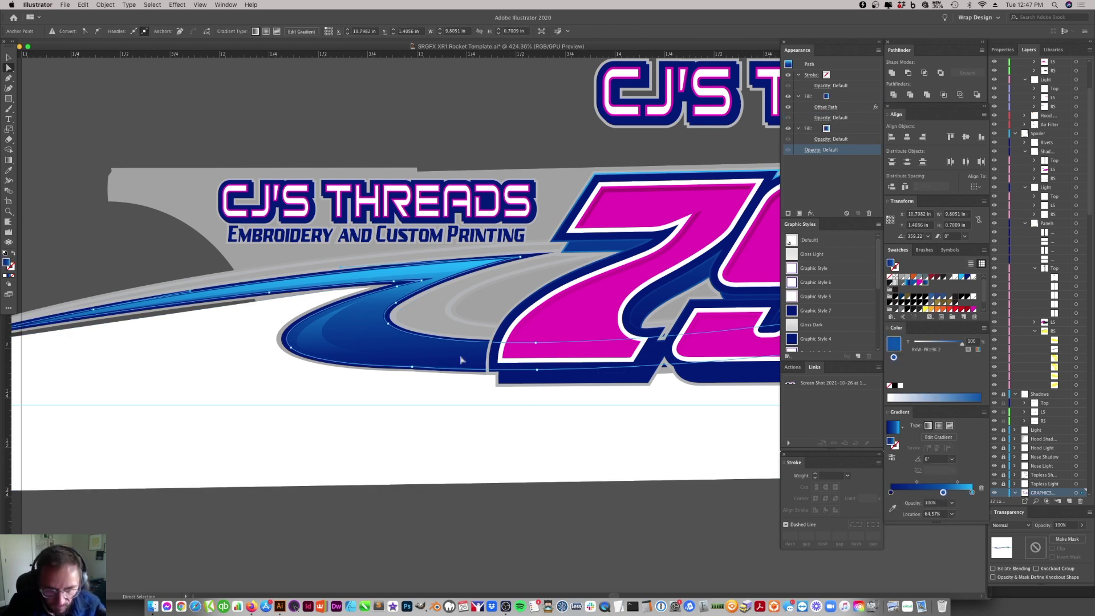
# - Match the lower fill's gradient angle to the swoosh's upper fill by setting it to 91.8°
pyautogui.click(401, 350)
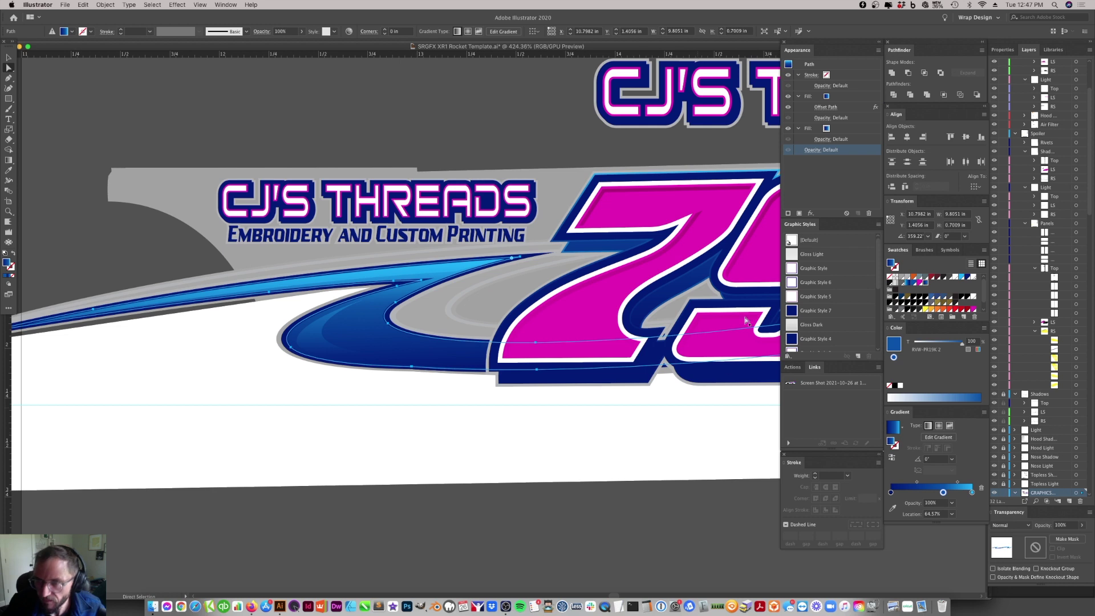
pyautogui.click(828, 96)
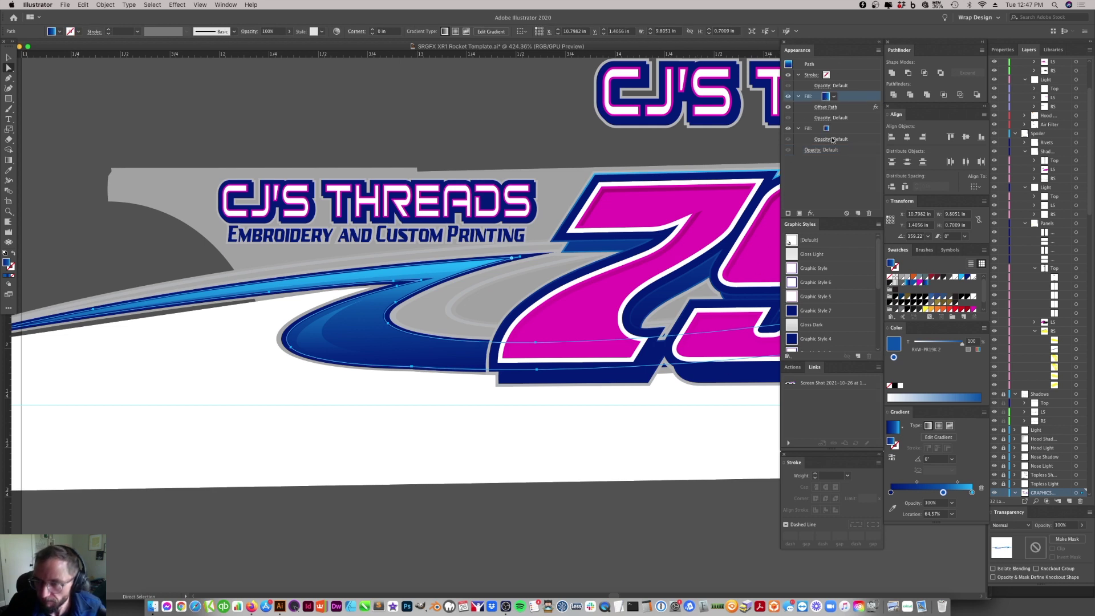
pyautogui.click(936, 460)
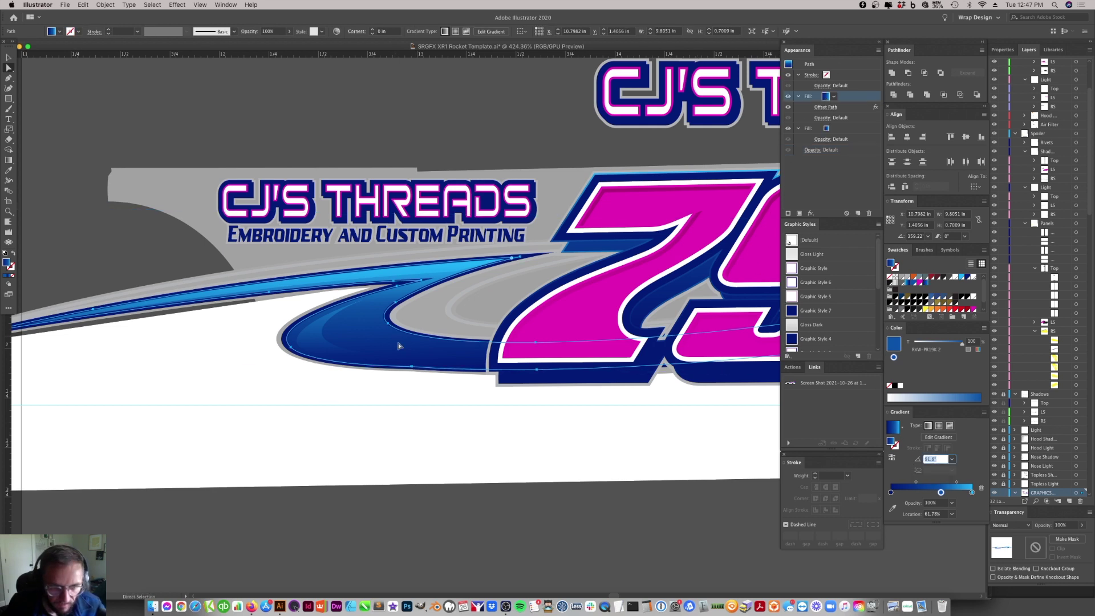
pyautogui.click(447, 427)
pyautogui.click(425, 347)
pyautogui.click(834, 129)
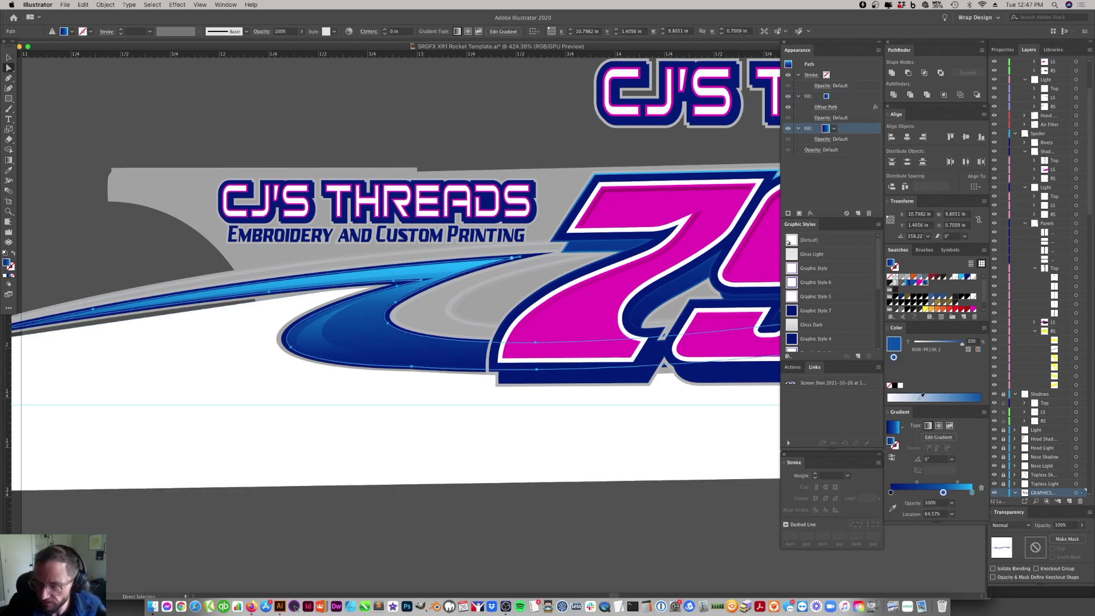
pyautogui.click(931, 459)
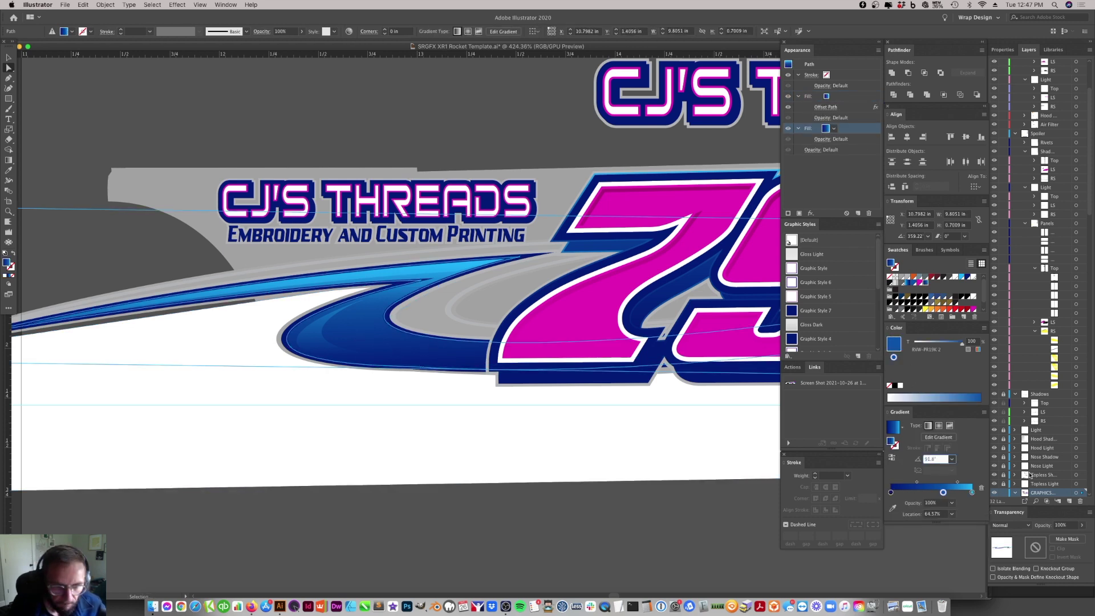
pyautogui.click(407, 255)
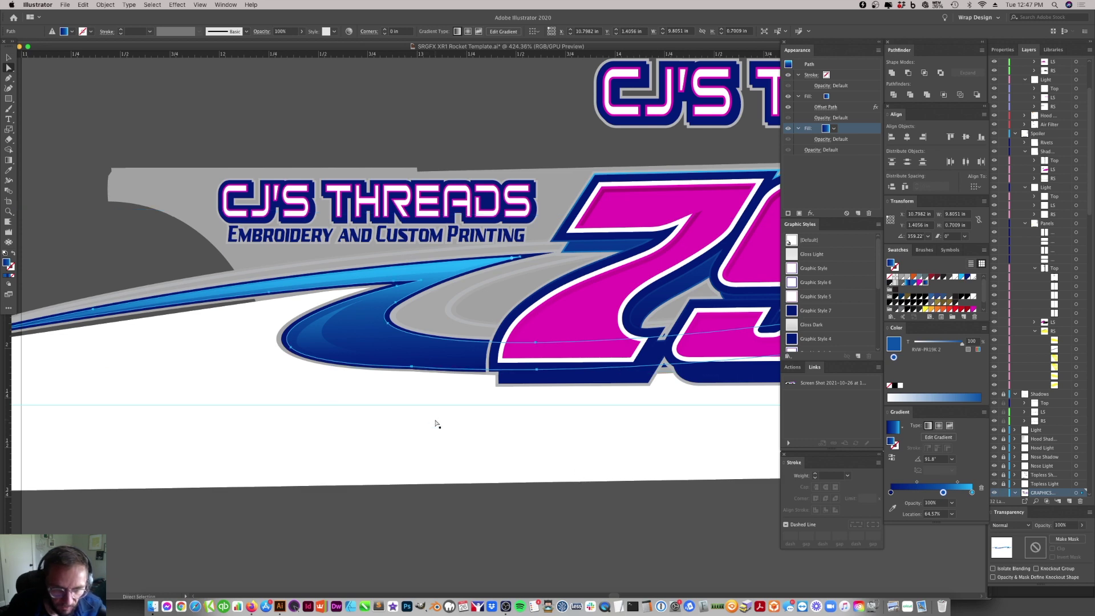
# - Move the middle blue stop of the swoosh's lower fill gradient to a location of 37.44%
pyautogui.click(464, 284)
pyautogui.click(9, 211)
pyautogui.click(255, 197)
pyautogui.click(424, 285)
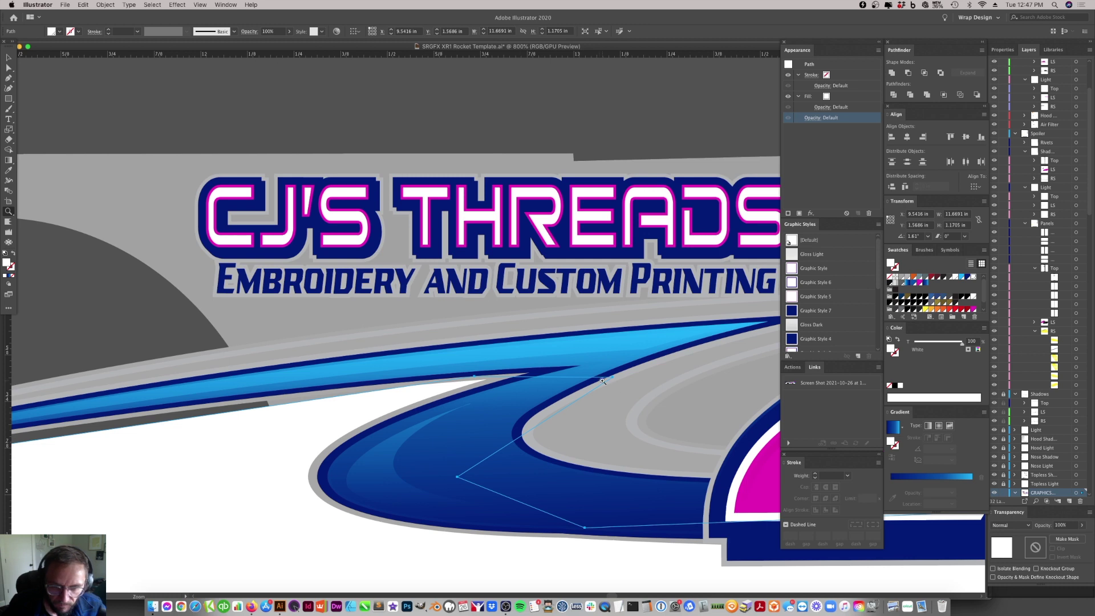
pyautogui.press('a')
pyautogui.click(616, 376)
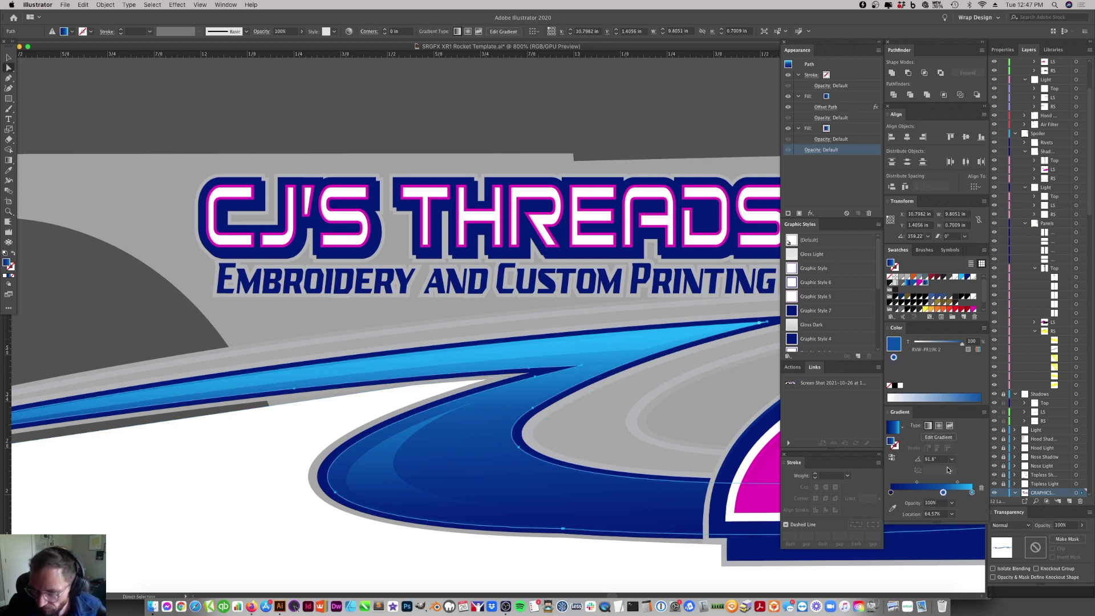
pyautogui.click(944, 493)
pyautogui.moveTo(944, 492); pyautogui.dragTo(921, 493)
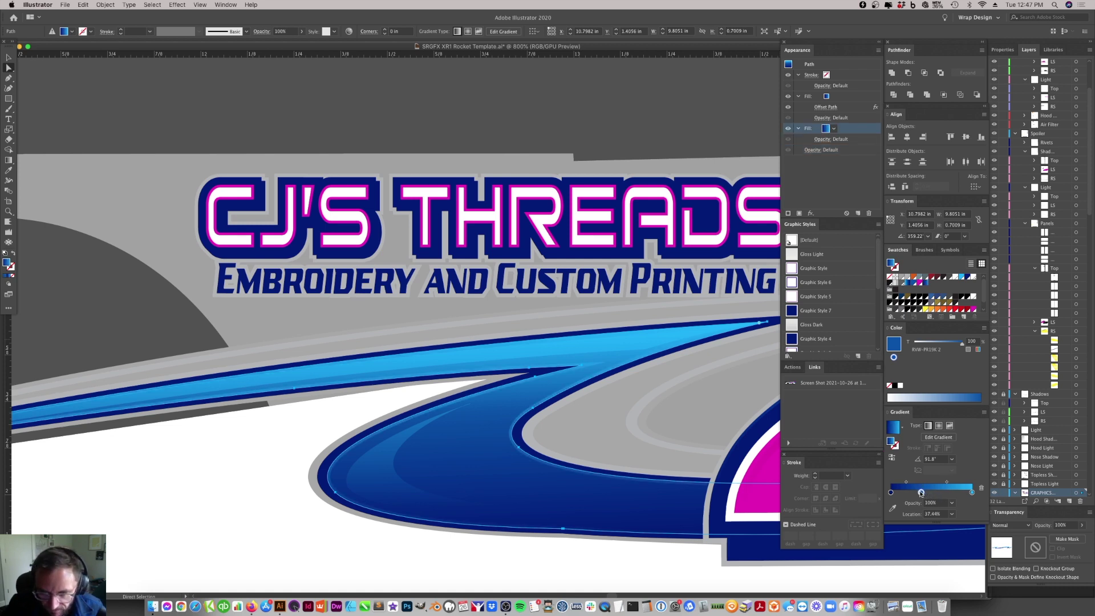
# - Nudge the anchor point on the inner gray outline's upper edge slightly upward, just past the end of the Truitt's lettering
pyautogui.click(559, 395)
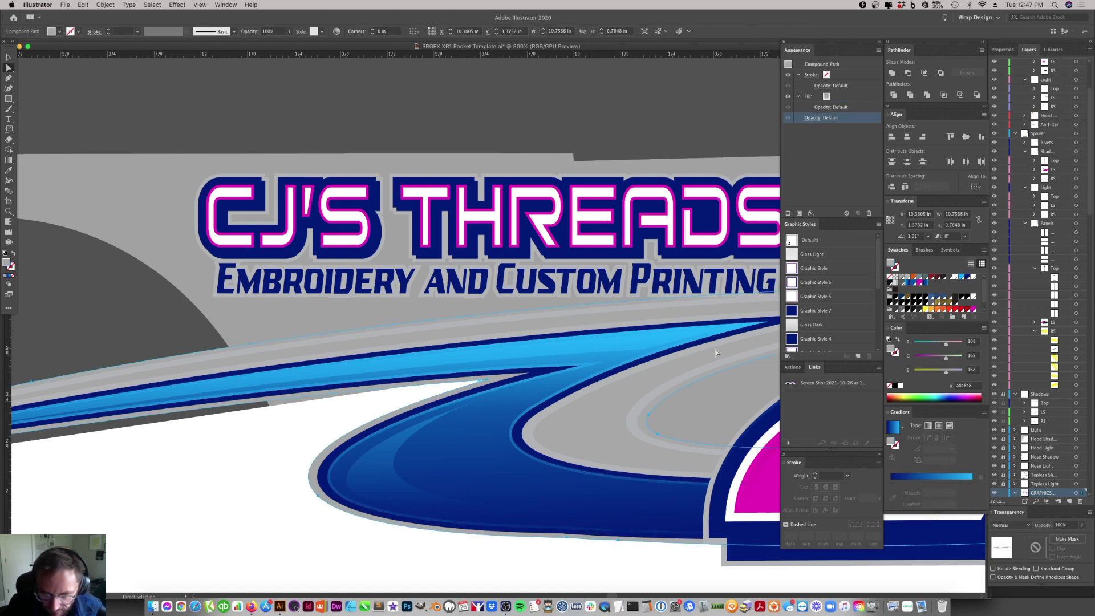
pyautogui.press('super+minus')
pyautogui.press('super+minus')
pyautogui.press('super+minus')
pyautogui.press('super+minus')
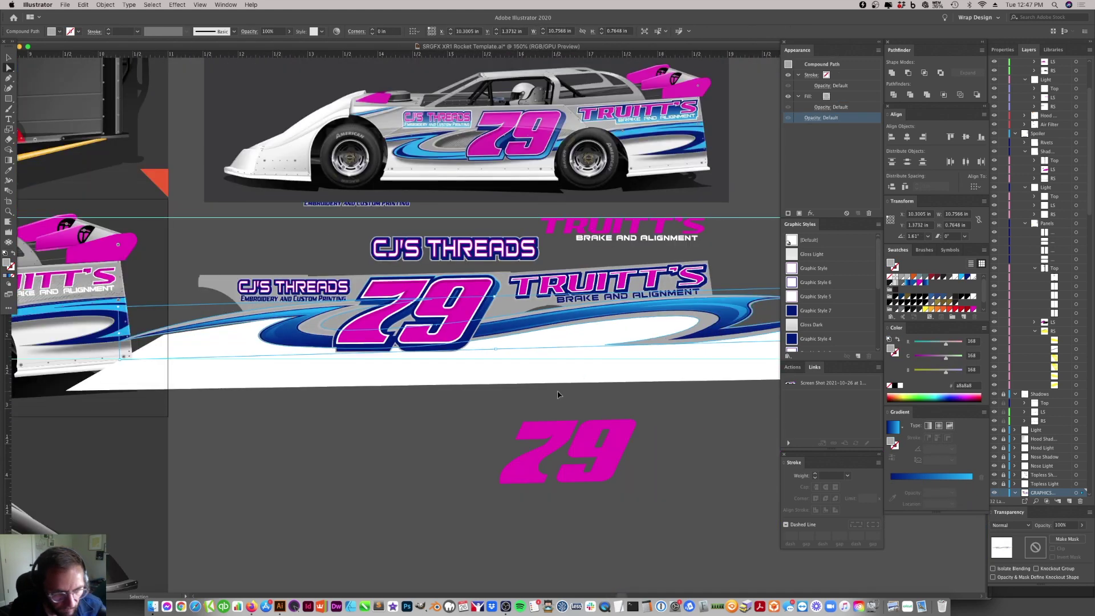
pyautogui.hscroll(10, 559, 375)
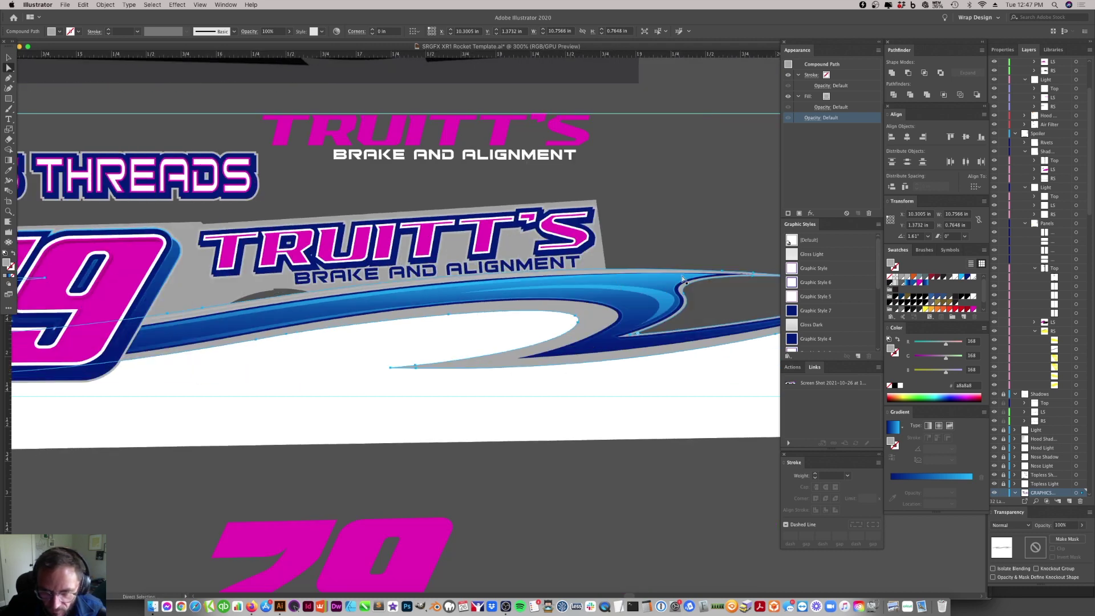
pyautogui.click(535, 280)
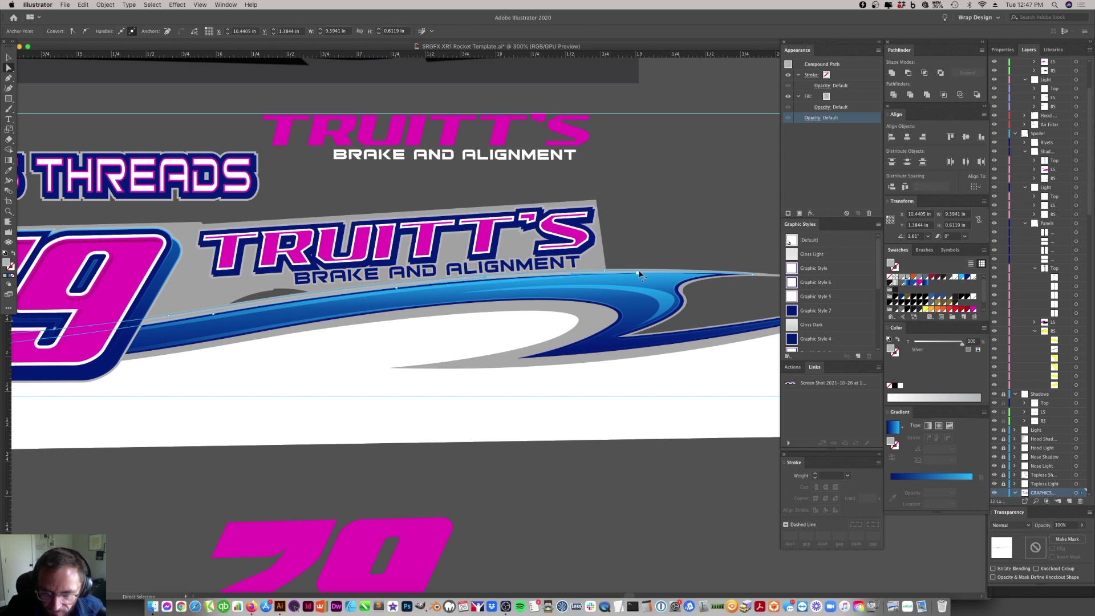
pyautogui.click(638, 274)
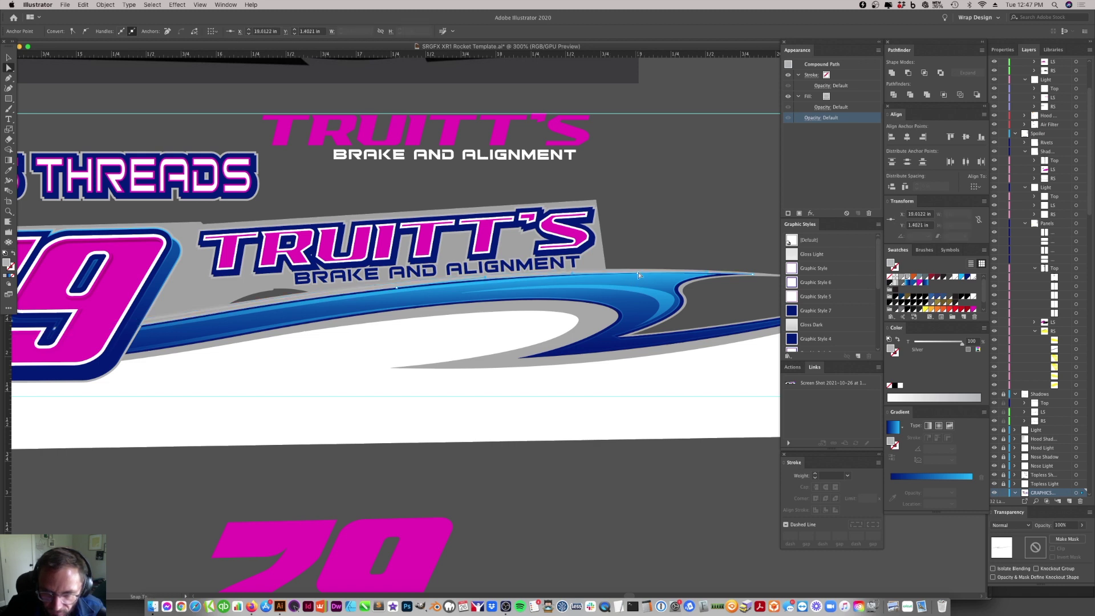
pyautogui.click(610, 384)
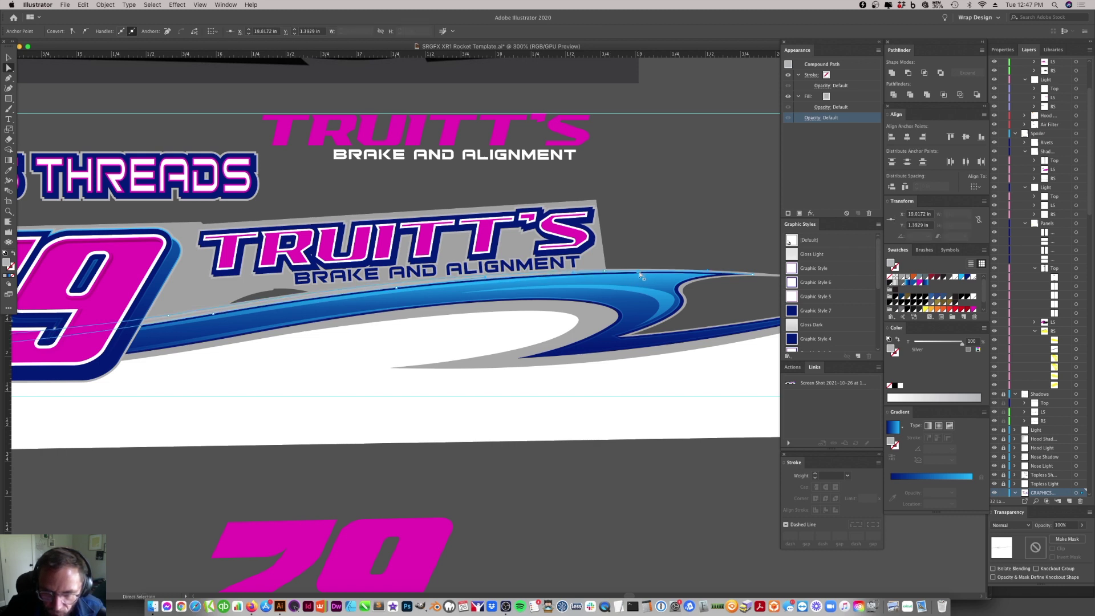
# - Show all hidden artwork to restore the diagonal line pattern on the gray side panel, and deselect it
pyautogui.hscroll(-12, 602, 448)
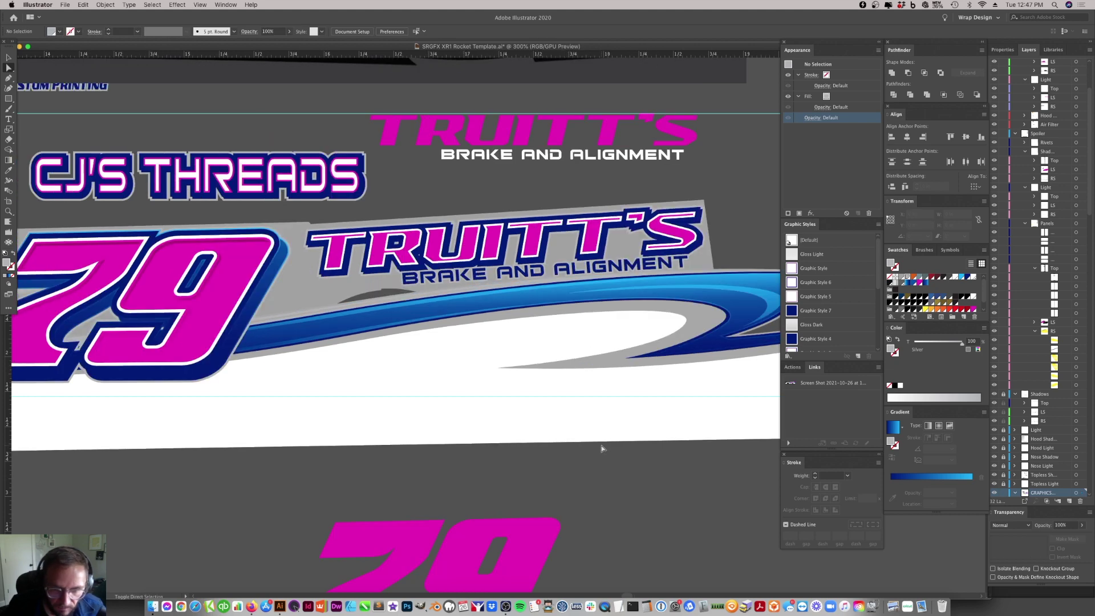
pyautogui.hscroll(2, 602, 448)
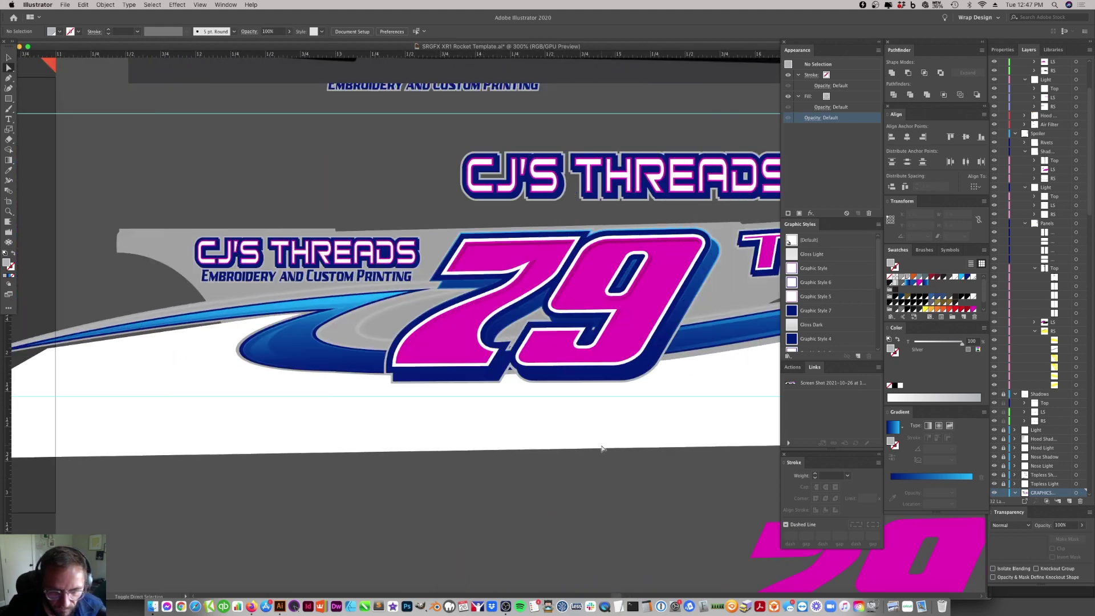
pyautogui.click(10, 57)
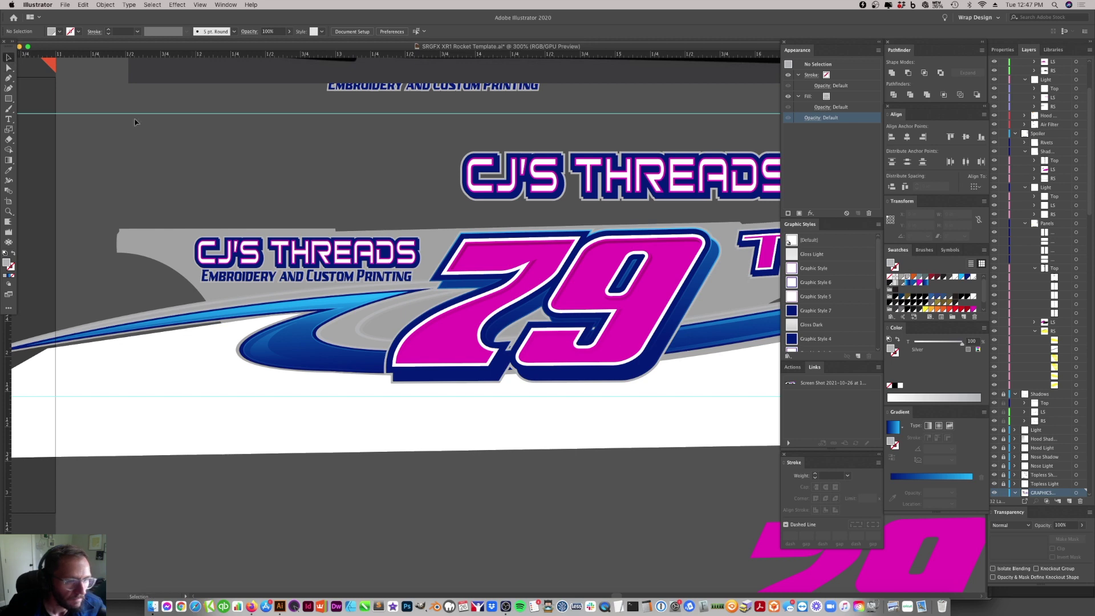
pyautogui.click(100, 7)
pyautogui.click(117, 86)
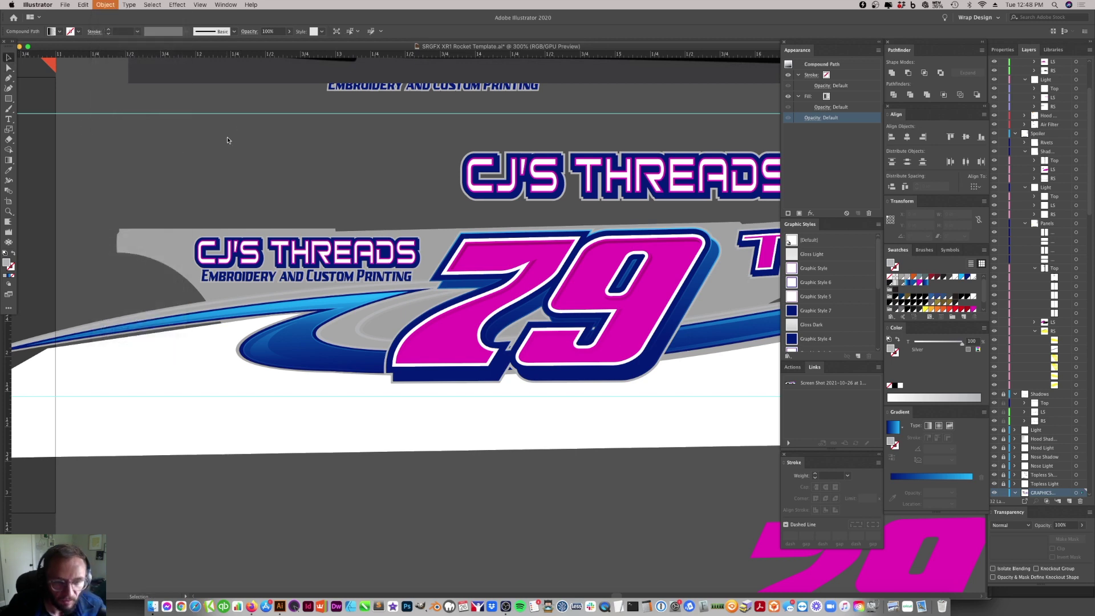
pyautogui.click(427, 472)
# - Examine the side wrap from front to rear with the line pattern, comparing it with the reference car
pyautogui.press('super+minus')
pyautogui.press('super+minus')
pyautogui.press('super+minus')
pyautogui.press('super+minus')
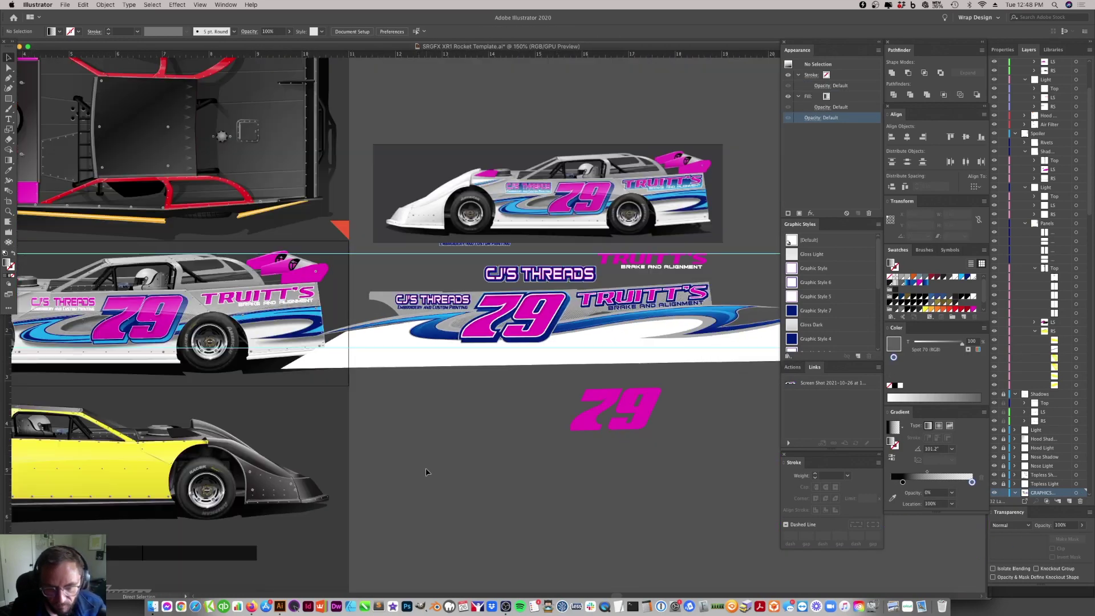
pyautogui.press('super+plus')
pyautogui.press('super+plus')
pyautogui.press('super+plus')
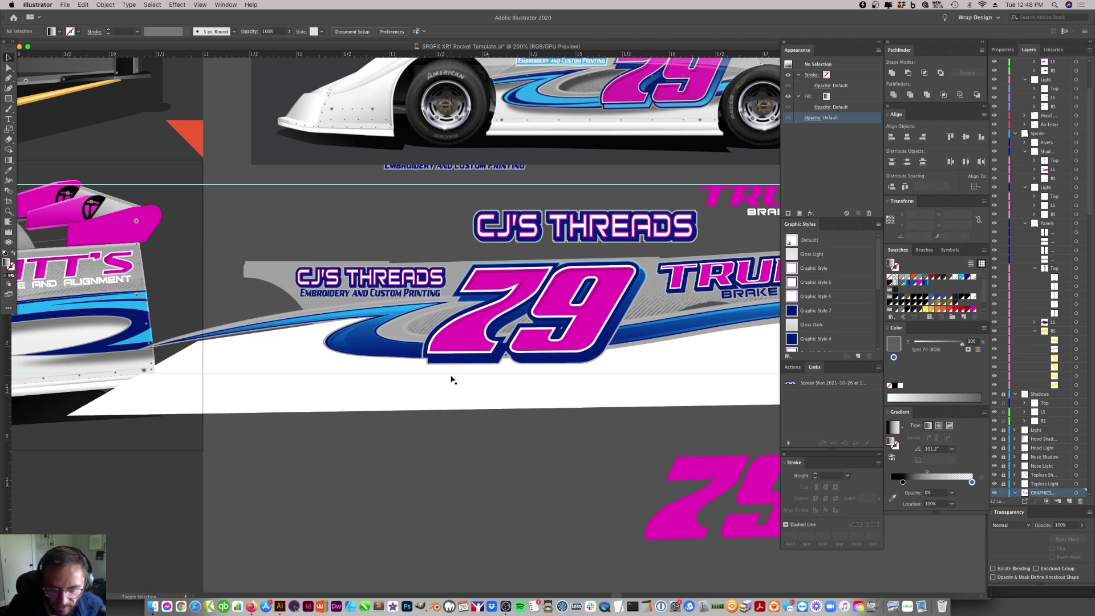
pyautogui.hscroll(5, 451, 380)
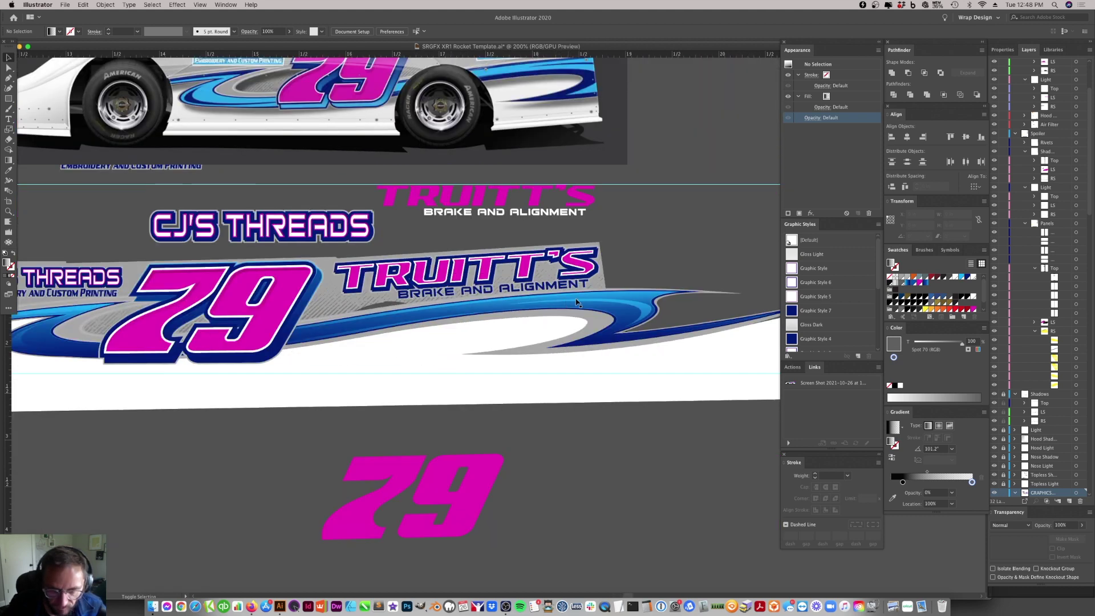
pyautogui.hscroll(-5, 515, 385)
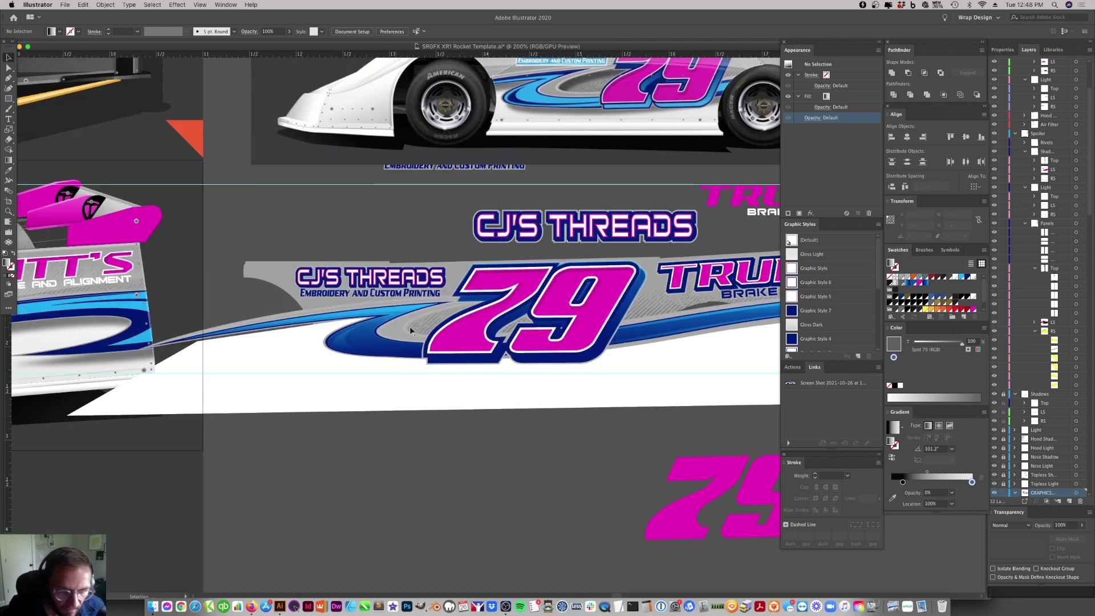
# - Isolate the swoosh group and fill its outer gray outline with the Shadows swatch at 57% tint
pyautogui.click(398, 335)
pyautogui.doubleClick(396, 333)
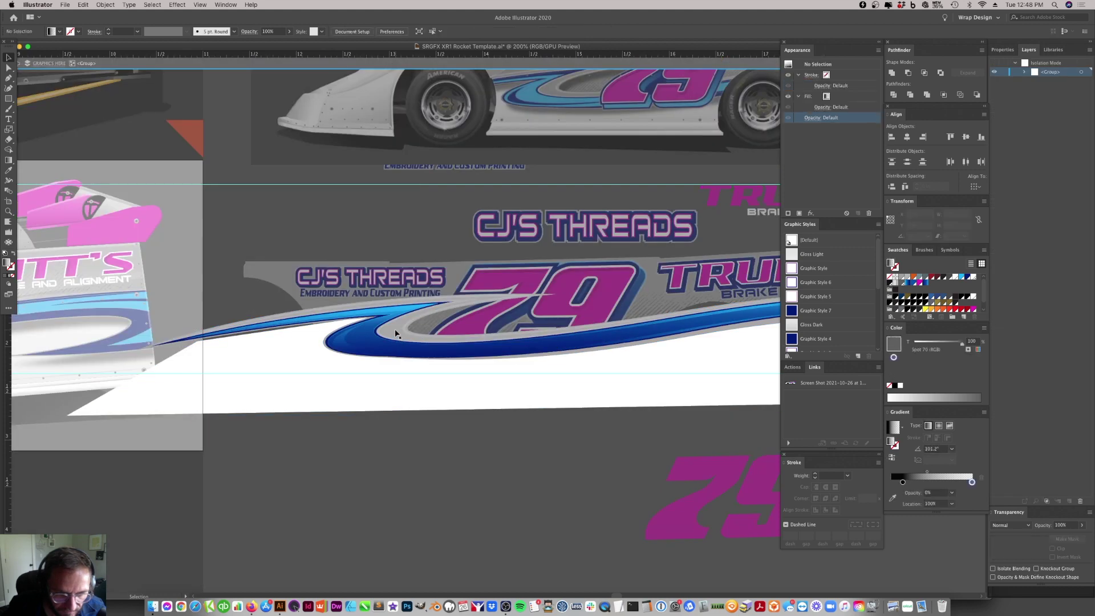
pyautogui.moveTo(395, 330); pyautogui.dragTo(377, 361)
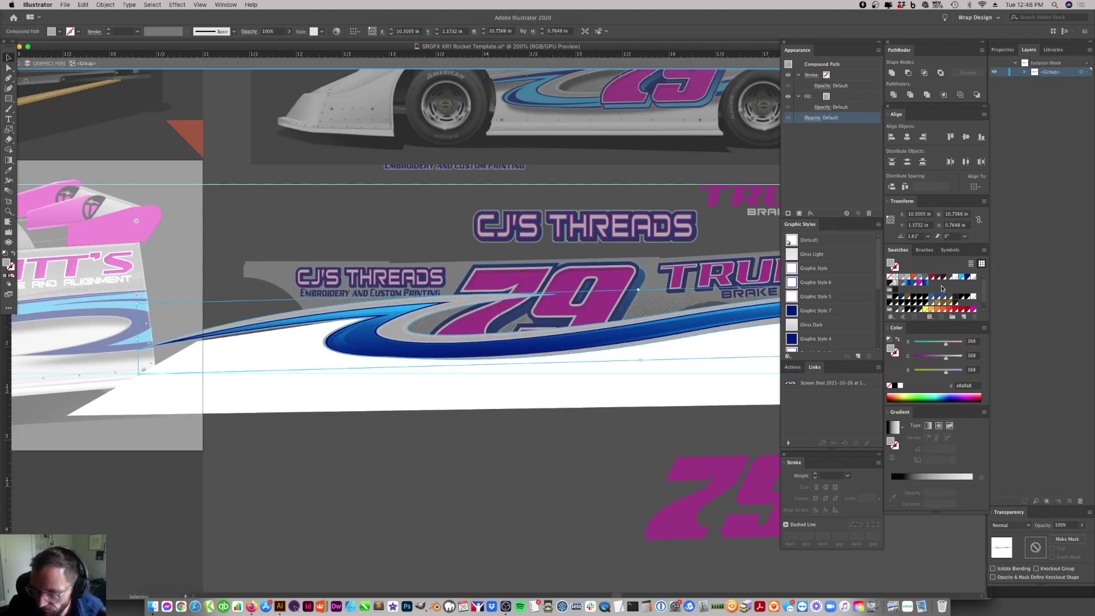
pyautogui.click(963, 296)
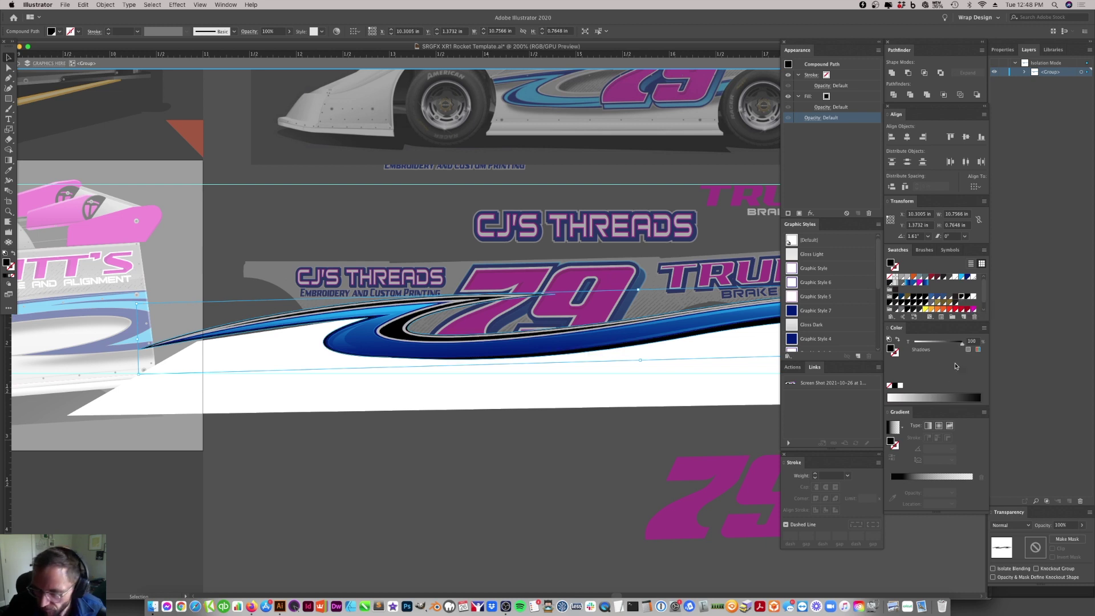
pyautogui.moveTo(964, 346); pyautogui.dragTo(944, 348)
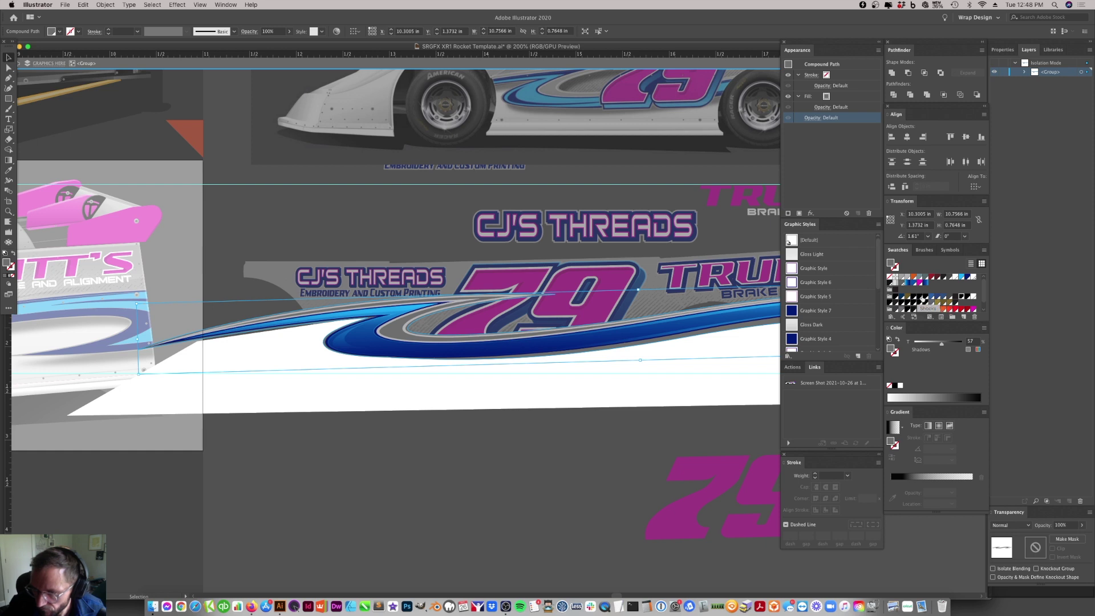
# - Try the windshield and Hardware swatches on the outer outline, settle on Template Black copy at 55% tint, and deselect
pyautogui.click(944, 279)
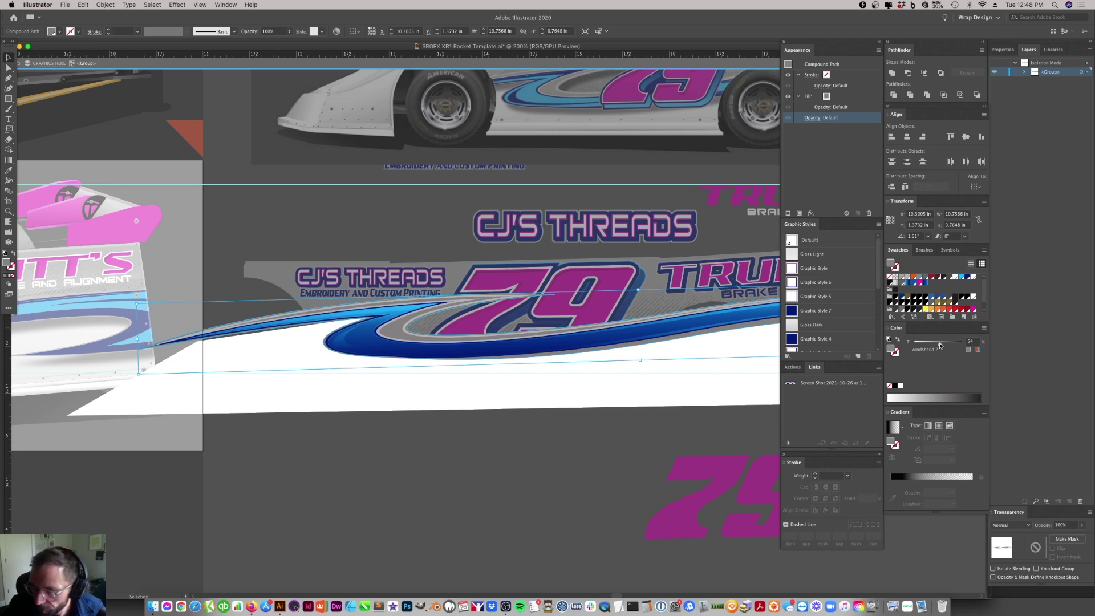
pyautogui.click(890, 304)
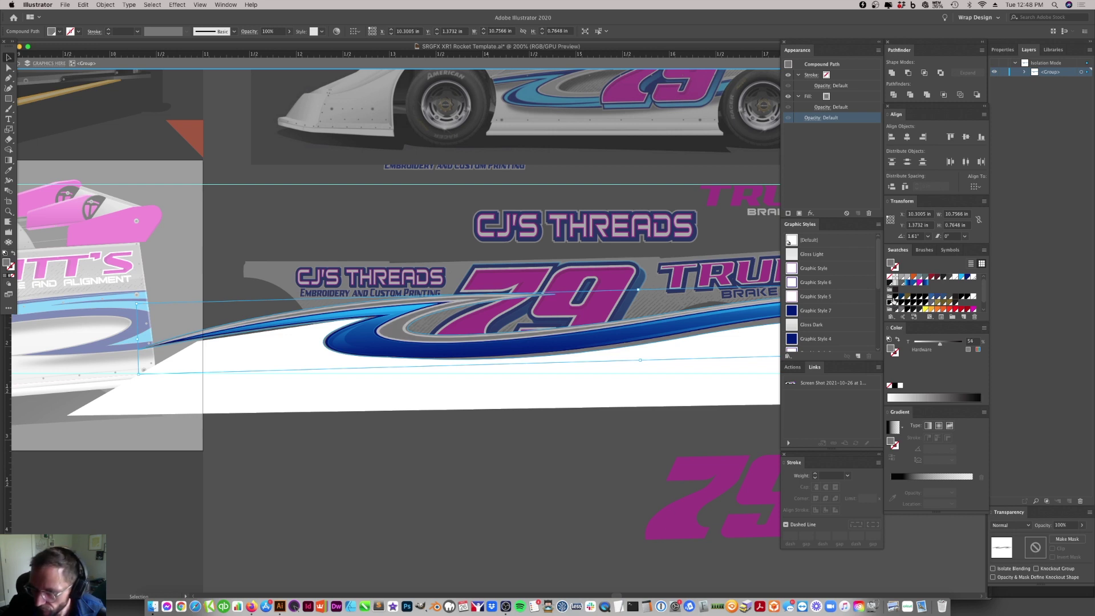
pyautogui.click(919, 304)
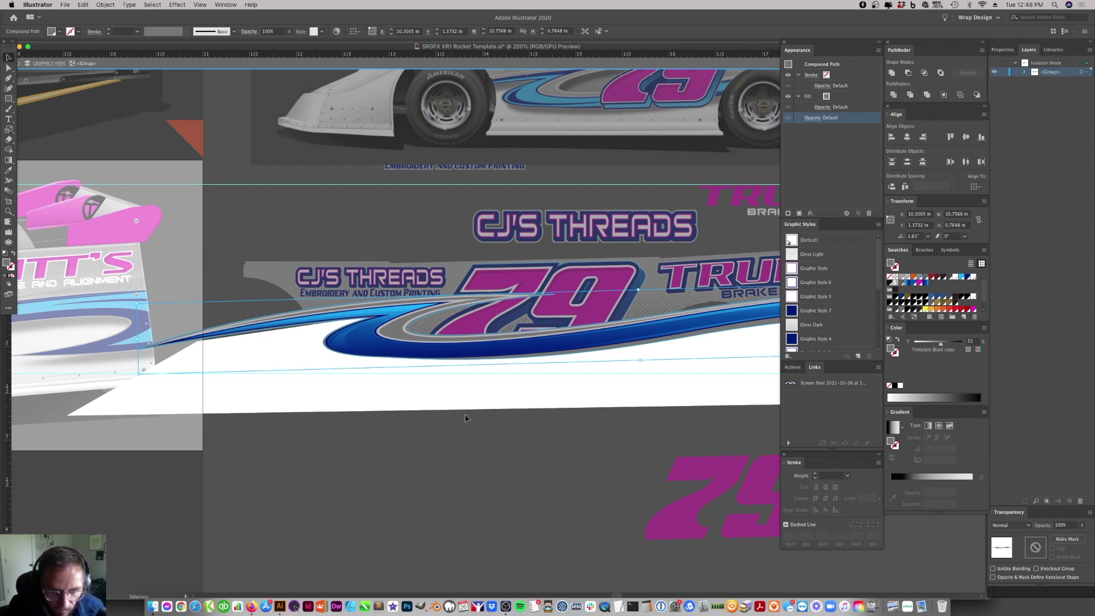
pyautogui.click(35, 75)
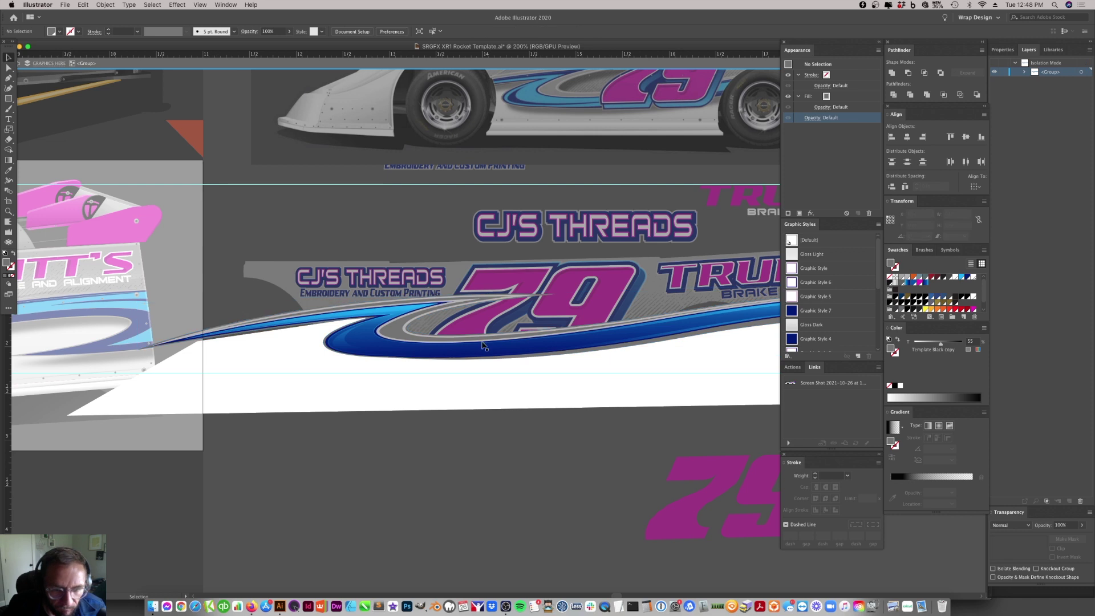
# - Copy the outer outline's fill onto the inner gray outline, lower its tint to 43%, and leave the isolated group
pyautogui.click(519, 302)
pyautogui.press('i')
pyautogui.click(393, 329)
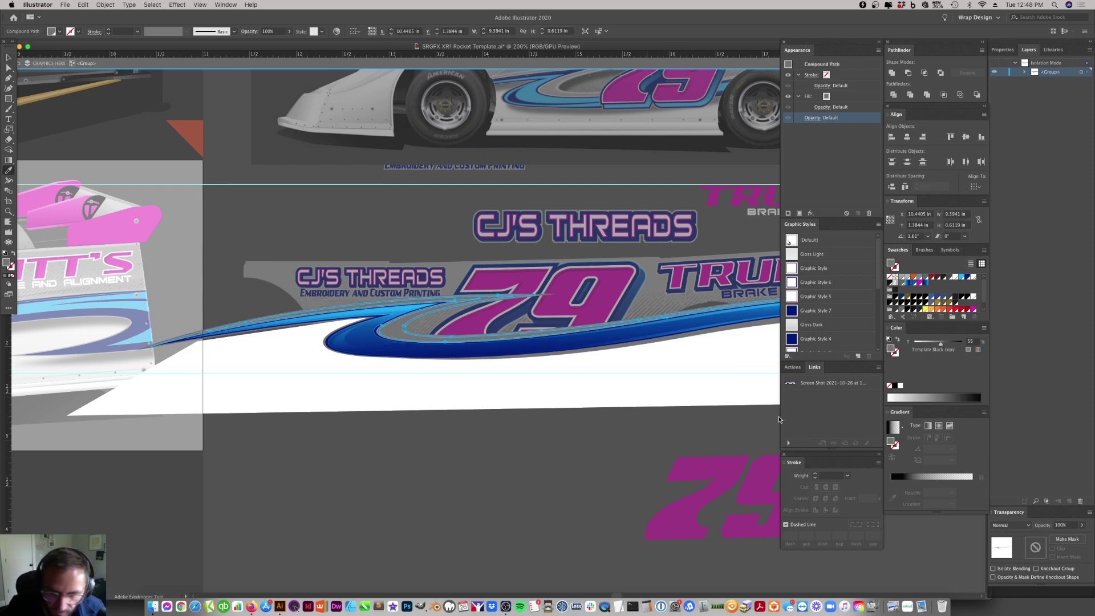
pyautogui.moveTo(941, 344); pyautogui.dragTo(936, 346)
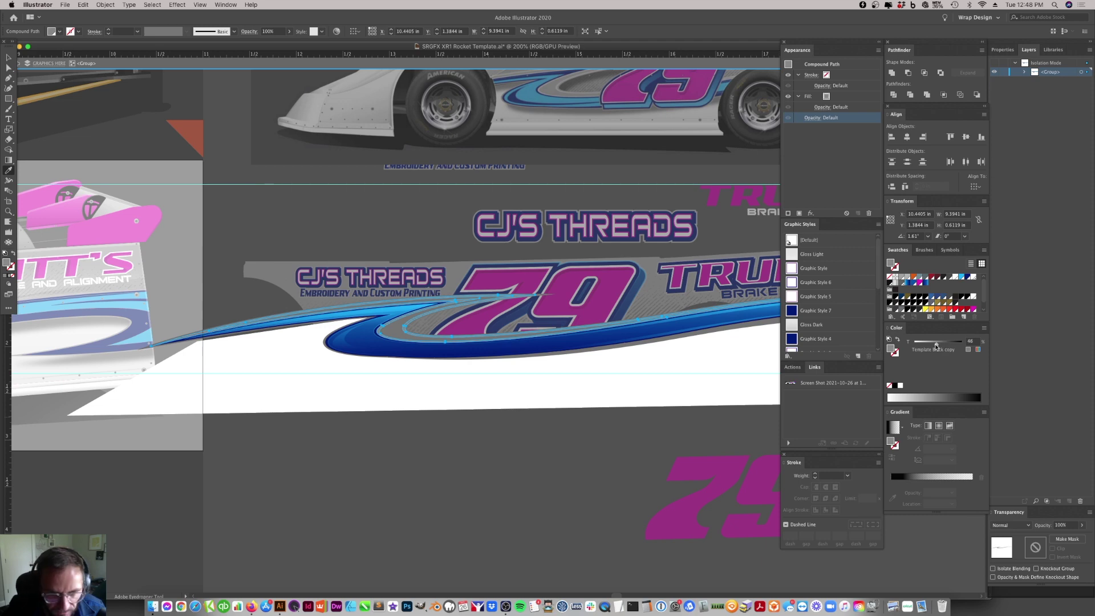
pyautogui.press('a')
pyautogui.click(519, 453)
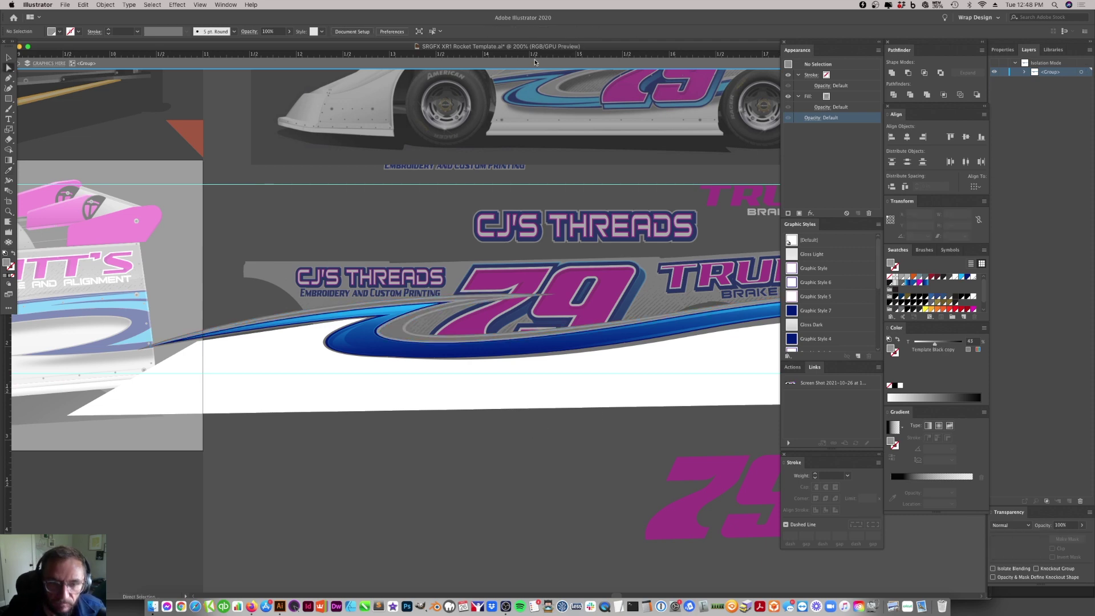
pyautogui.click(534, 62)
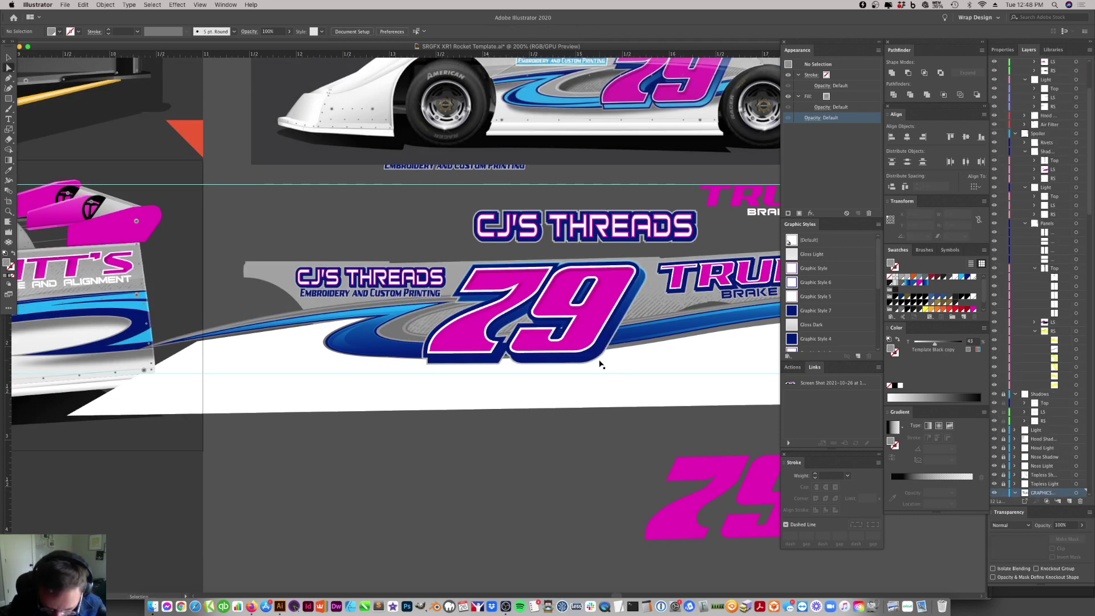
# - Lighten the swoosh's outer gray outline to a 25% tint of Template Black copy and deselect it
pyautogui.press('super+minus')
pyautogui.press('super+minus')
pyautogui.press('super+equal')
pyautogui.press('super+equal')
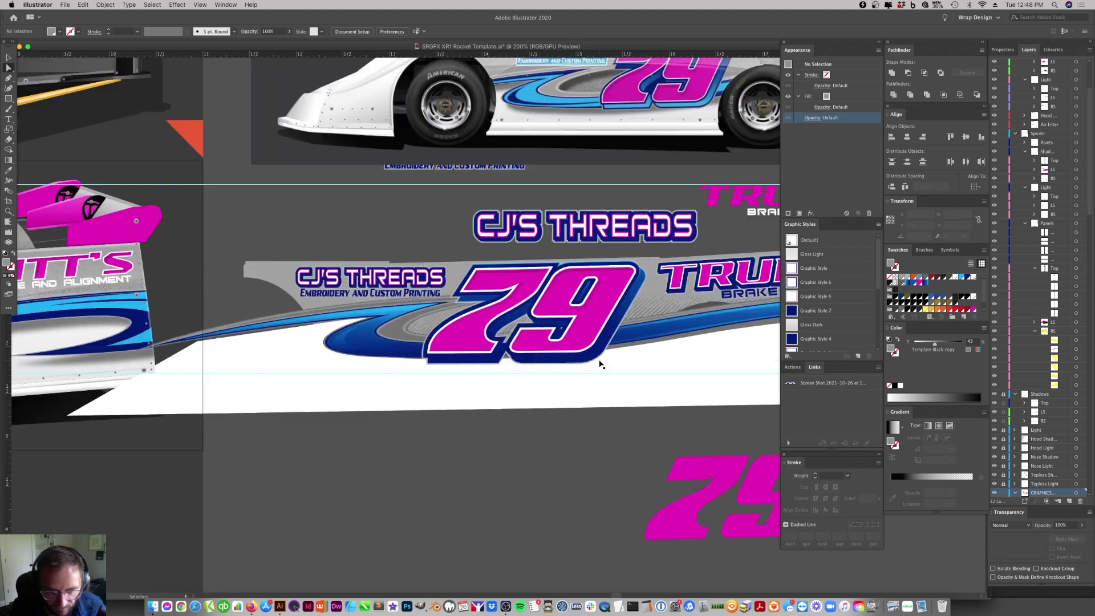
pyautogui.click(403, 334)
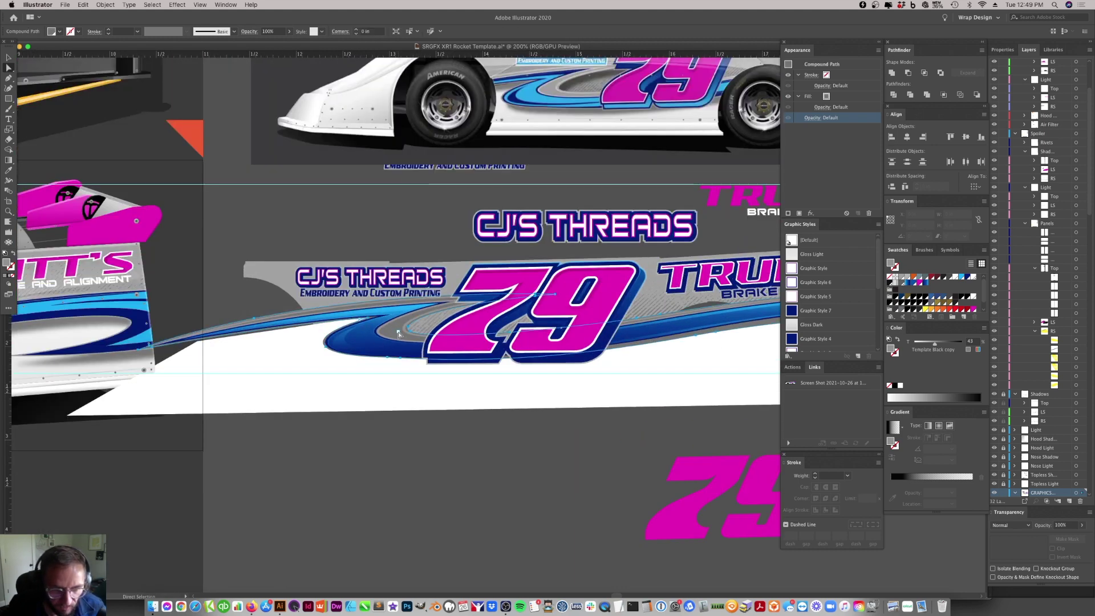
pyautogui.moveTo(940, 346); pyautogui.dragTo(925, 347)
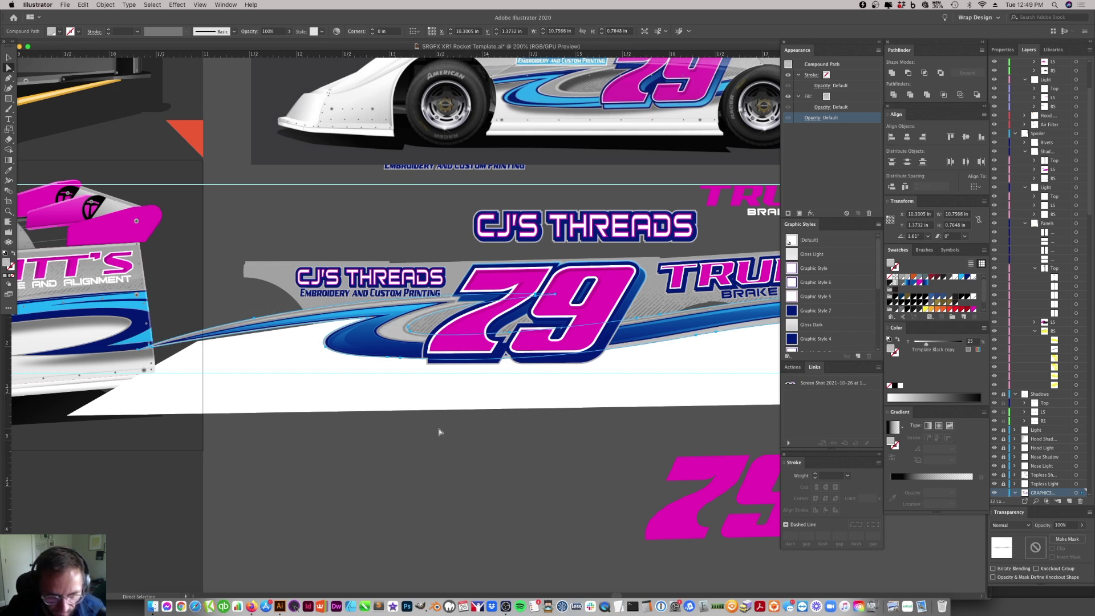
pyautogui.click(440, 430)
# - Isolate the swoosh group, lighten its inner gray outline to a 20% tint, and leave the group to check the wrap
pyautogui.click(9, 58)
pyautogui.doubleClick(406, 336)
pyautogui.click(405, 330)
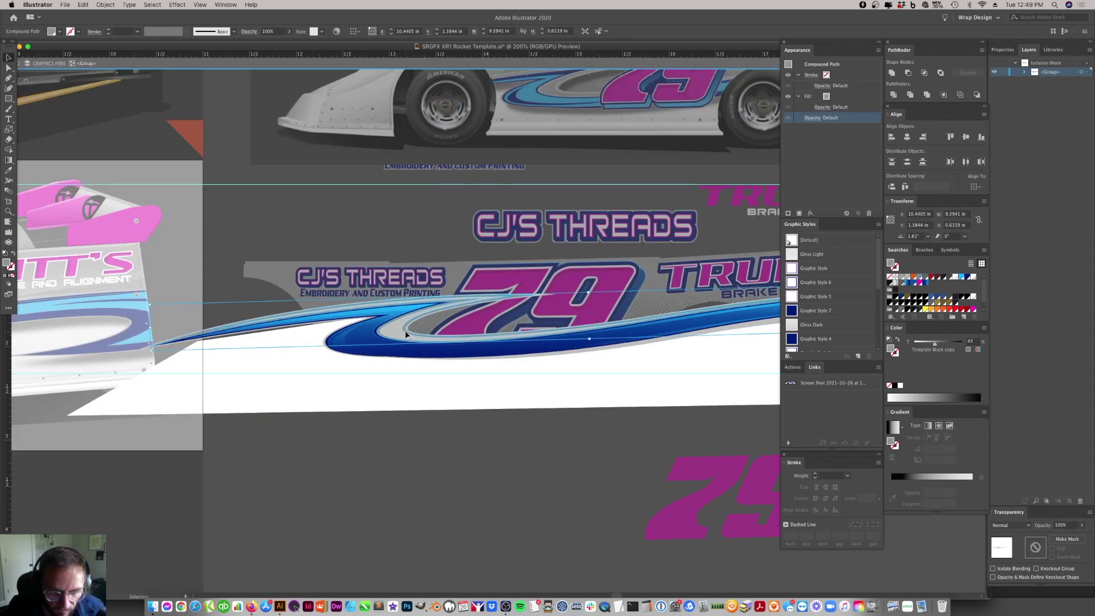
pyautogui.moveTo(931, 347); pyautogui.dragTo(925, 348)
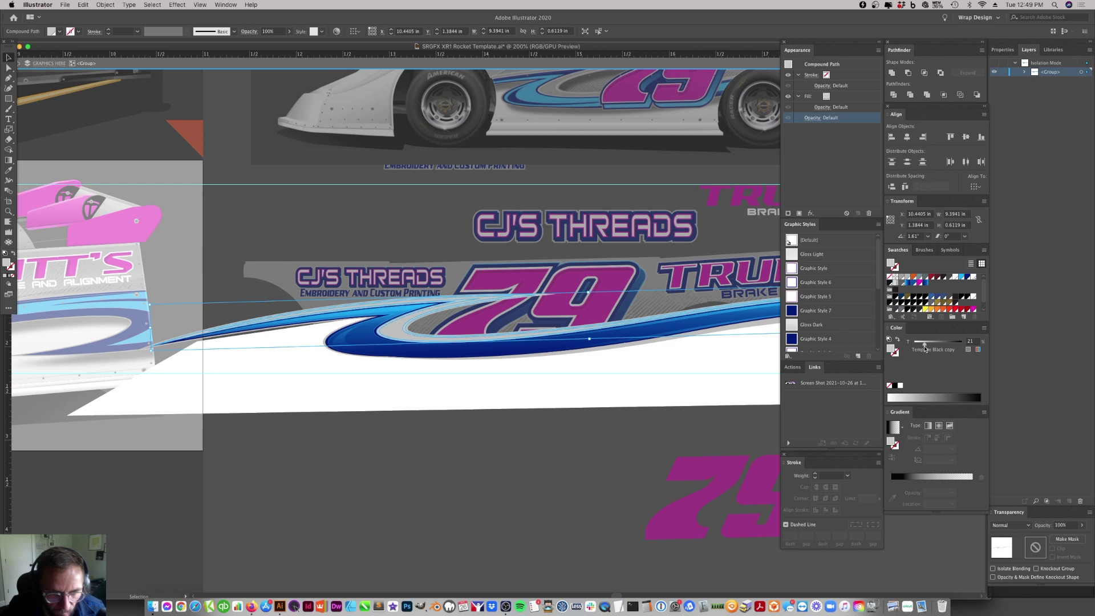
pyautogui.click(604, 472)
pyautogui.click(462, 310)
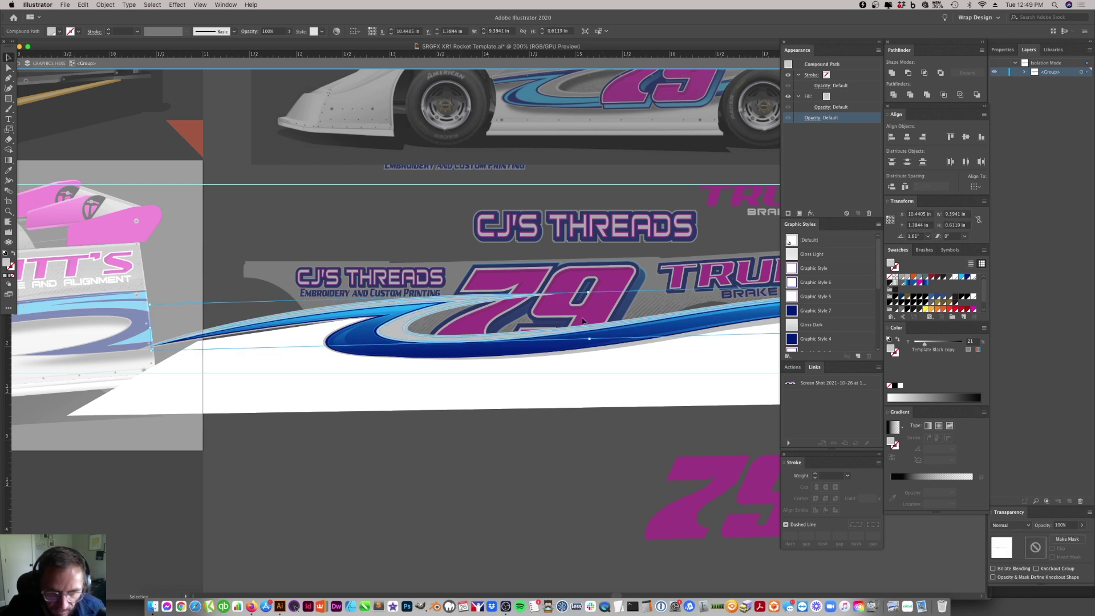
pyautogui.click(658, 437)
pyautogui.click(540, 60)
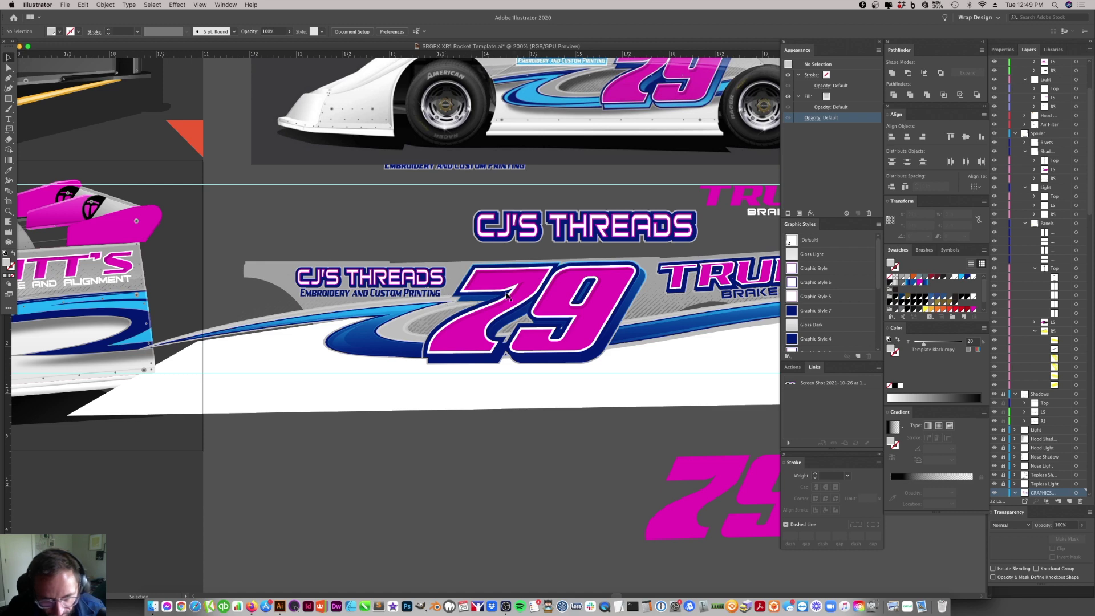
pyautogui.hscroll(5, 532, 369)
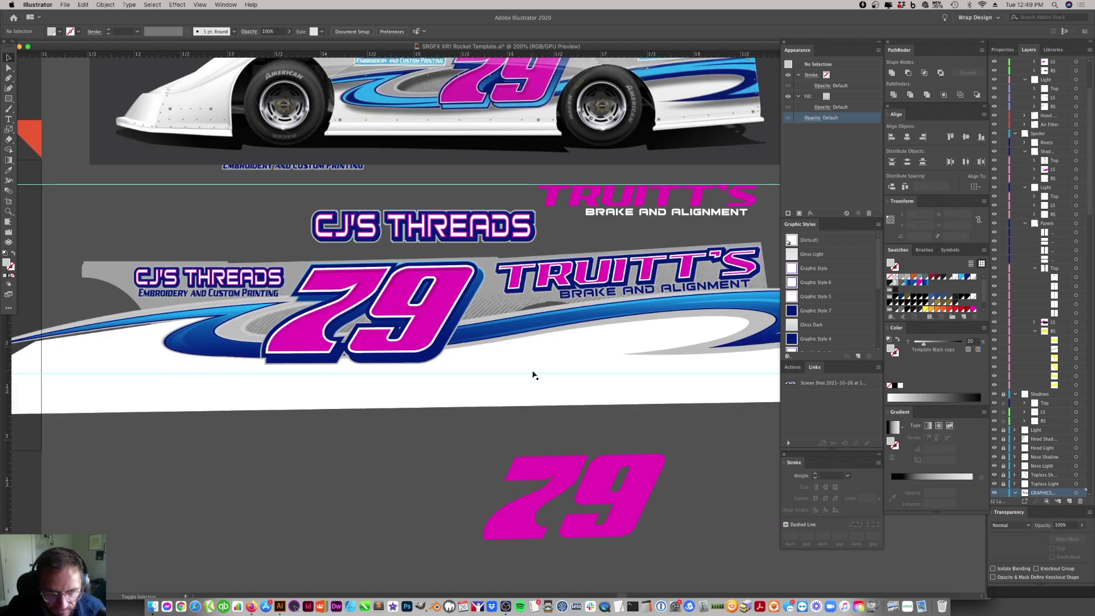
pyautogui.hscroll(-5, 534, 377)
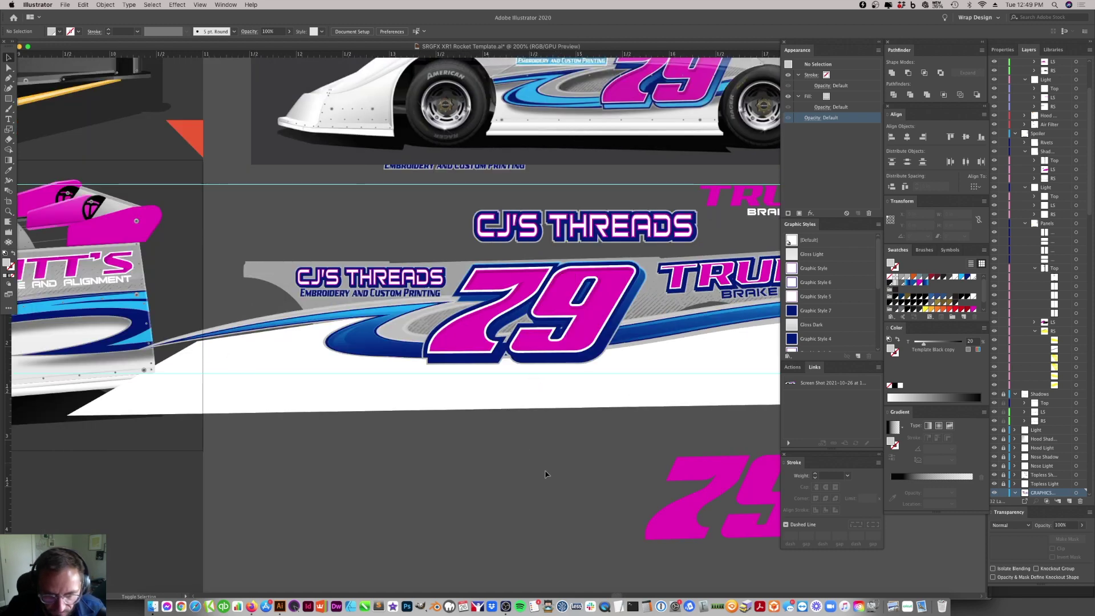
pyautogui.click(508, 358)
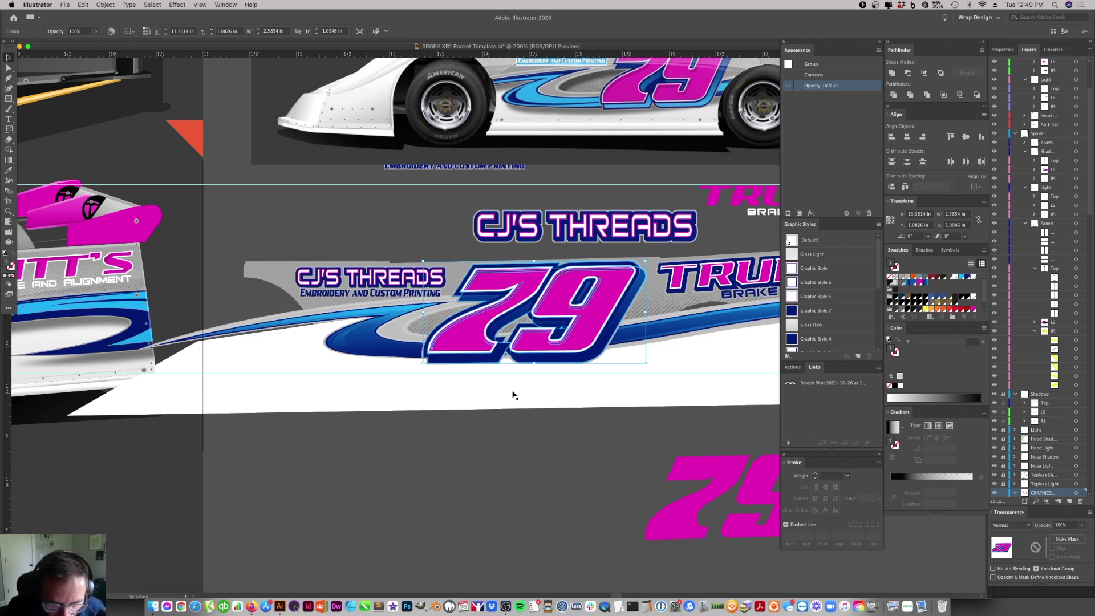
pyautogui.click(520, 428)
pyautogui.click(521, 361)
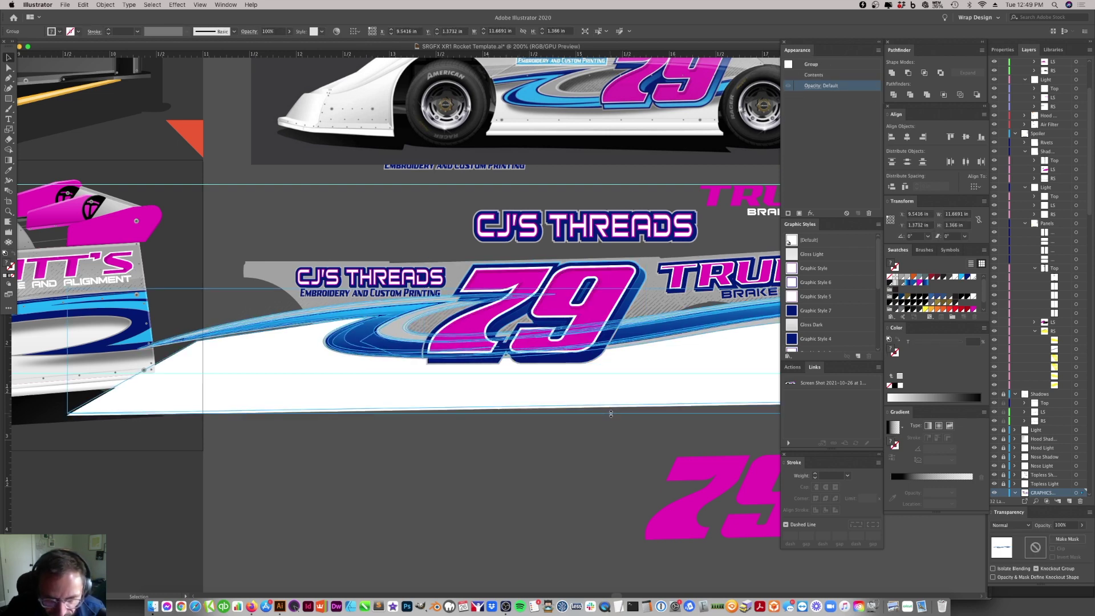
pyautogui.click(436, 496)
pyautogui.hscroll(5, 442, 464)
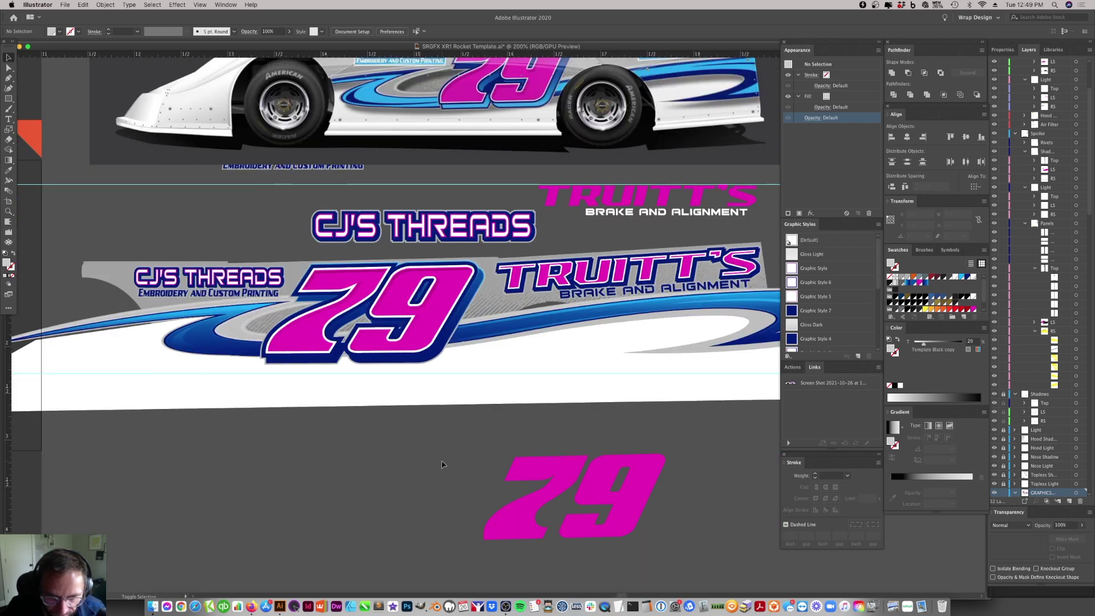
# - Add an anchor point to the blue gradient swoosh's lower edge in the gap between the 7 and 9 and move it slightly up
pyautogui.click(398, 333)
pyautogui.press('super+shift+a')
pyautogui.press('z')
pyautogui.click(416, 330)
pyautogui.click(416, 330)
pyautogui.click(462, 326)
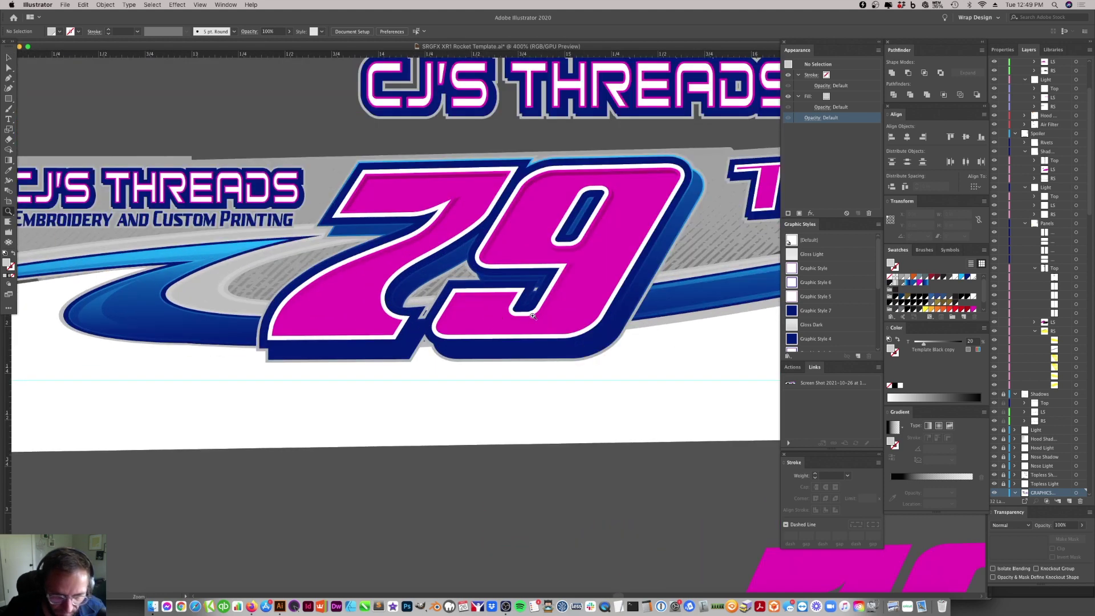
pyautogui.click(533, 317)
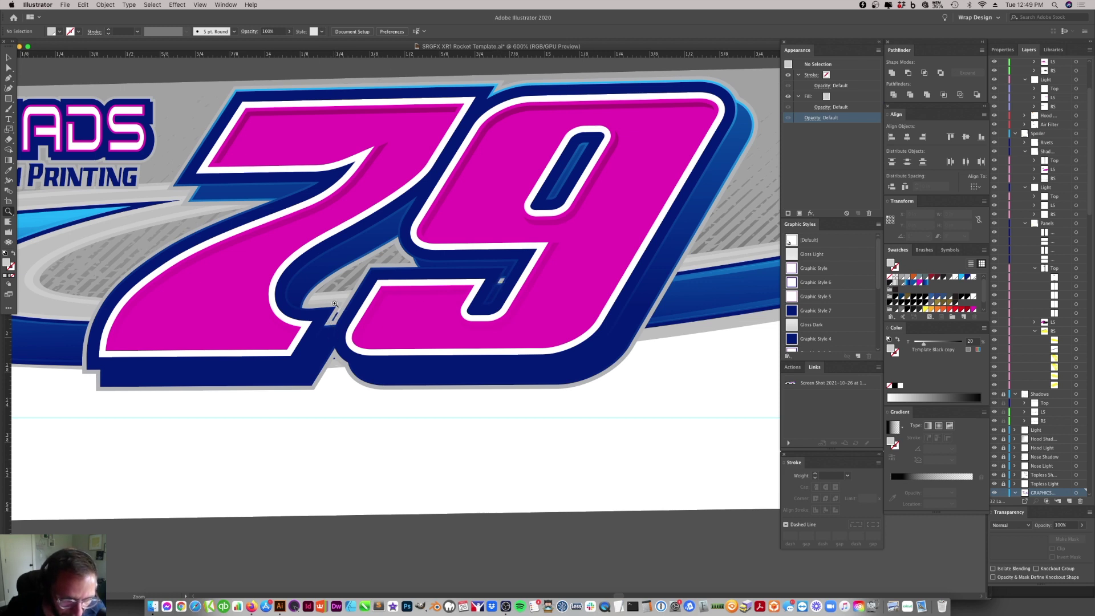
pyautogui.press('a')
pyautogui.click(733, 288)
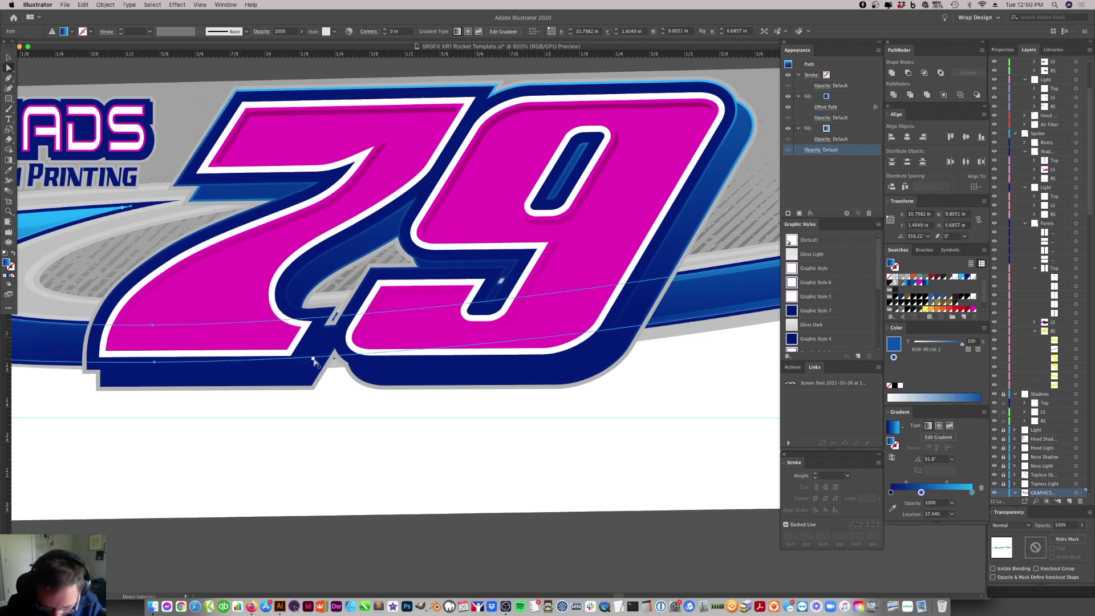
pyautogui.press('+')
pyautogui.click(337, 359)
pyautogui.press('a')
pyautogui.moveTo(337, 359); pyautogui.dragTo(336, 350)
# - Pull the blue gradient swoosh's upper-edge anchor point down in the gap between the 7 and 9 and reselect its lower-edge anchor point
pyautogui.click(345, 371)
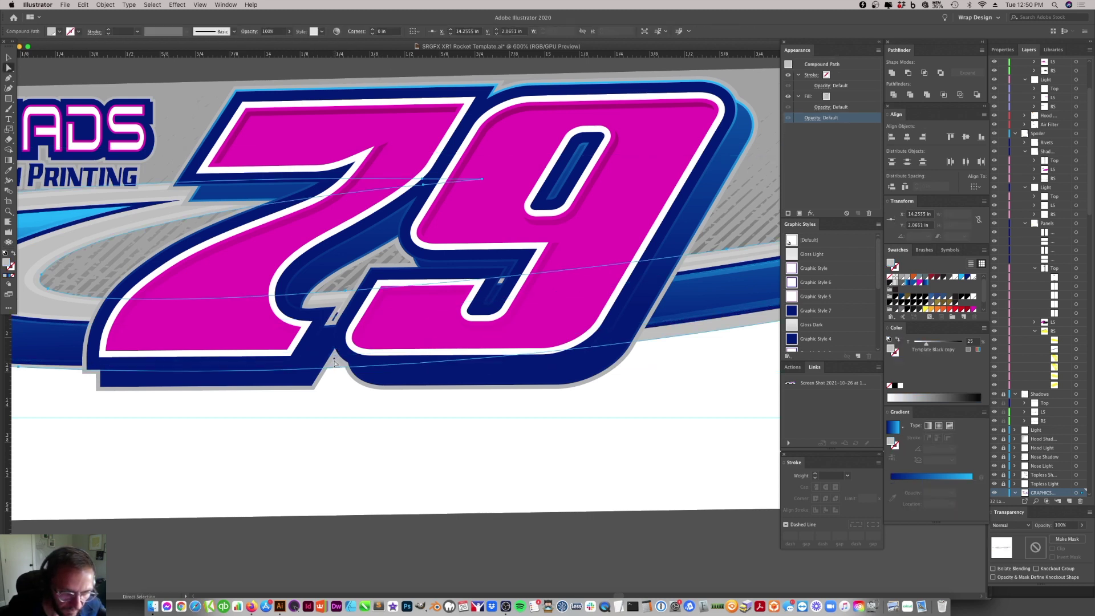
pyautogui.click(339, 317)
pyautogui.click(697, 279)
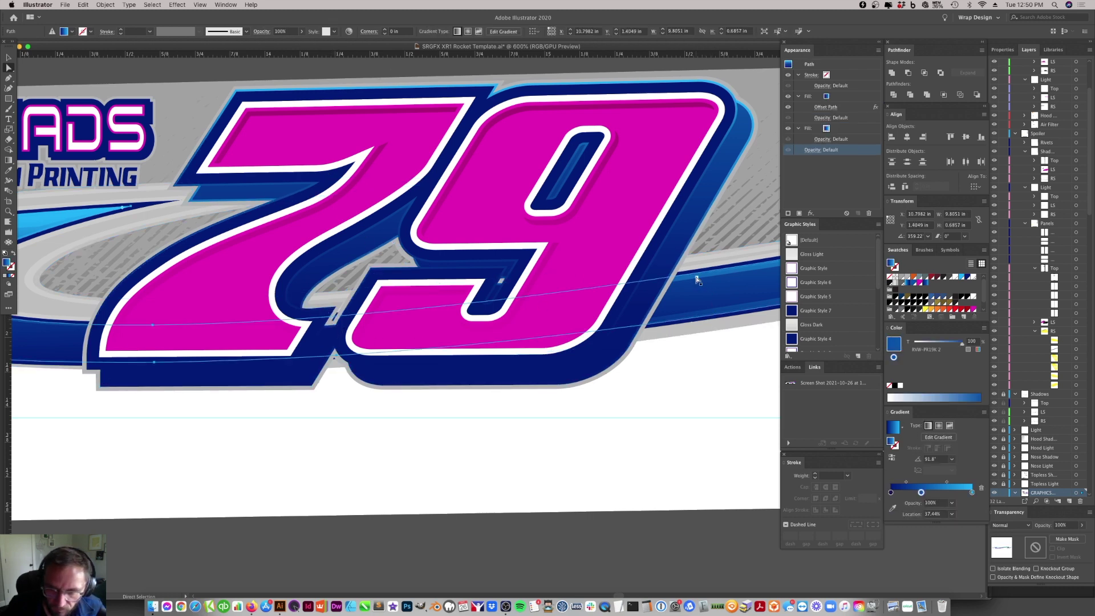
pyautogui.click(695, 276)
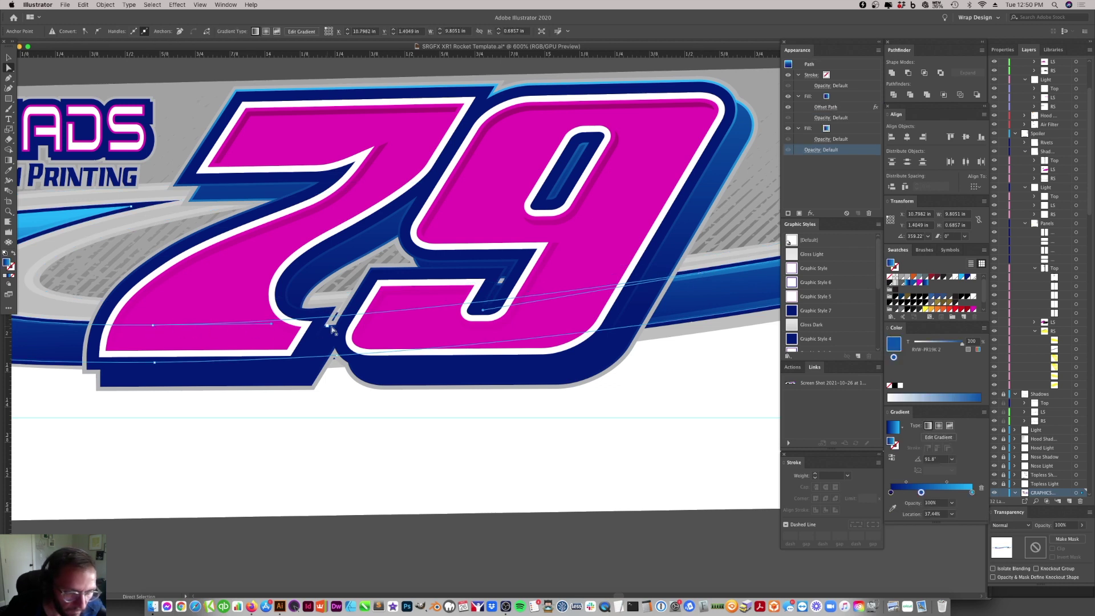
pyautogui.moveTo(342, 321); pyautogui.dragTo(331, 327)
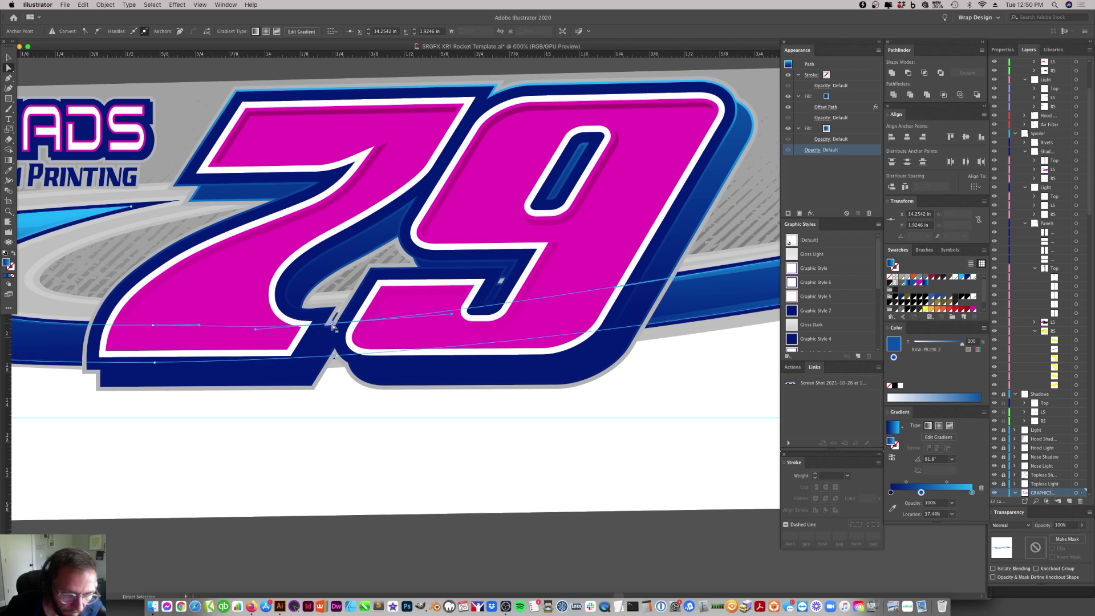
pyautogui.click(338, 355)
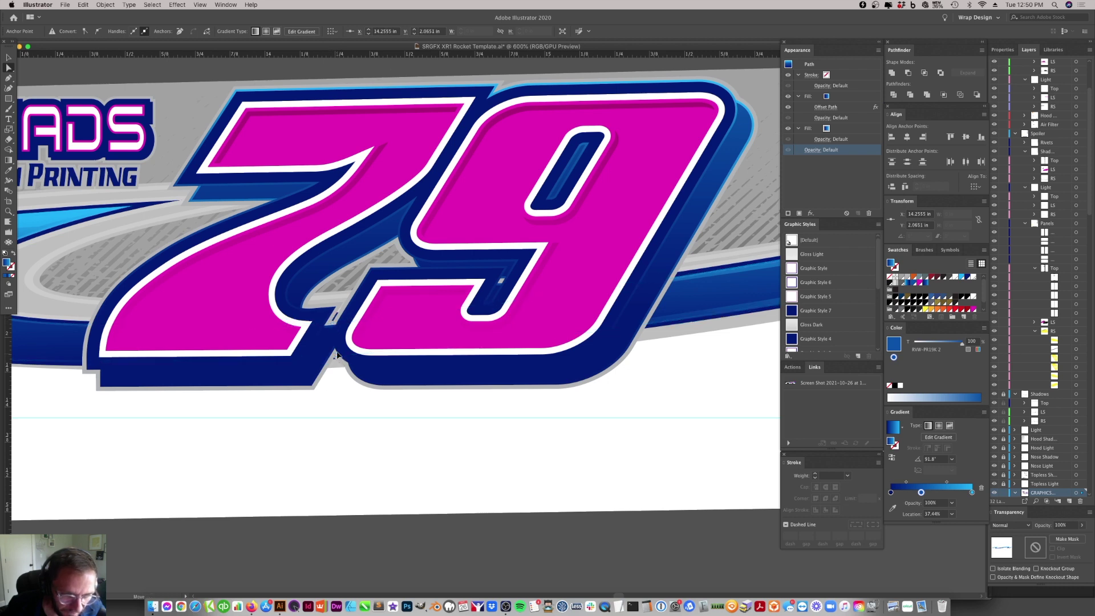
# - Add an anchor point to the dark blue swoosh's lower edge between the 7 and 9 and move it slightly up
pyautogui.click(651, 330)
pyautogui.click(650, 330)
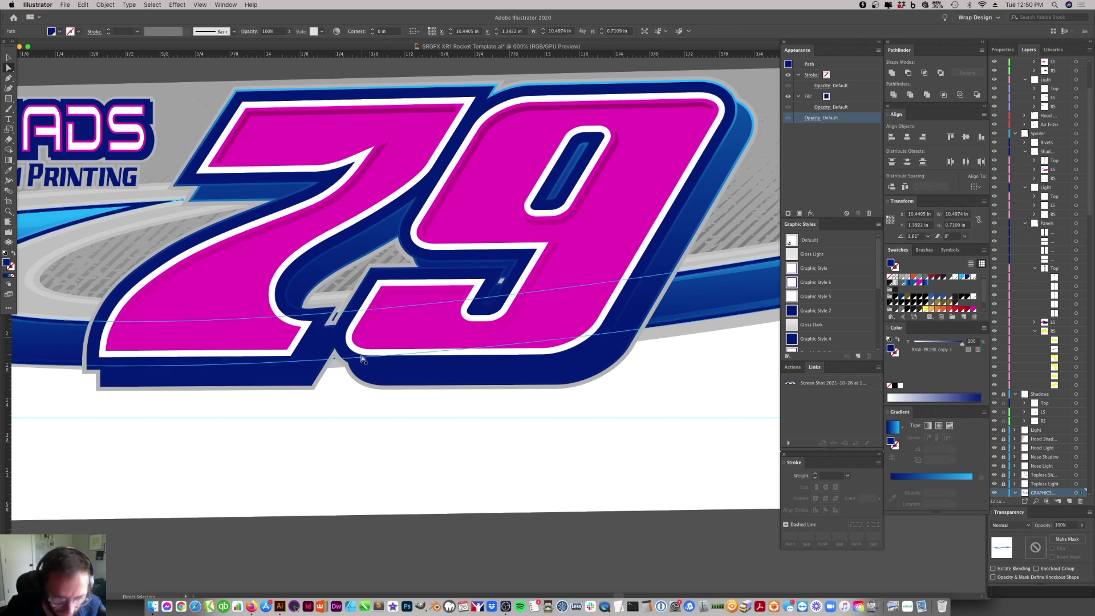
pyautogui.press('+')
pyautogui.click(334, 359)
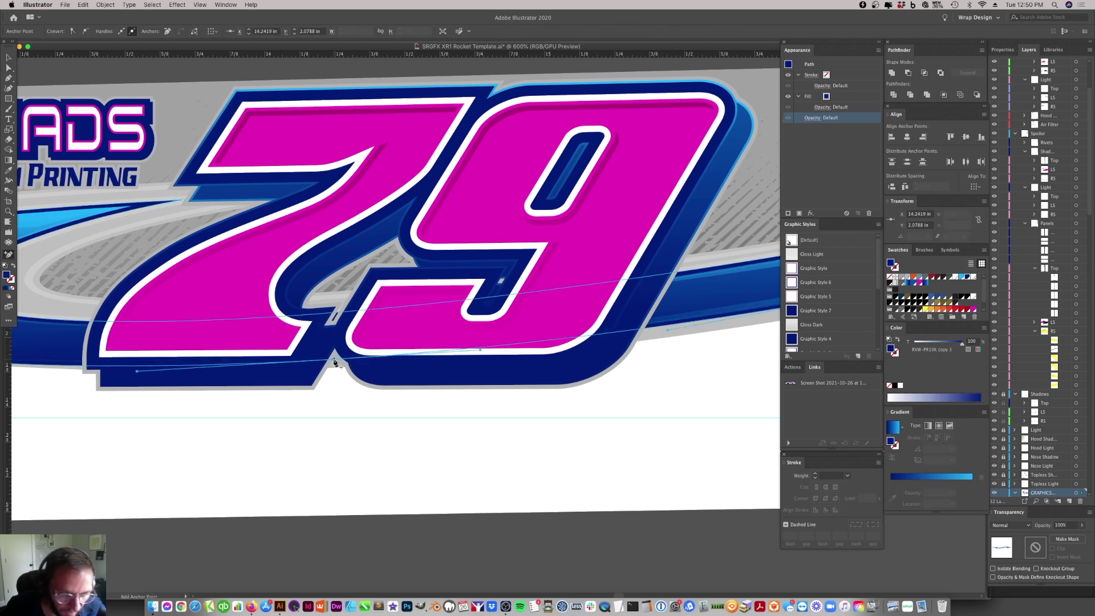
pyautogui.press('a')
pyautogui.moveTo(335, 359); pyautogui.dragTo(334, 355)
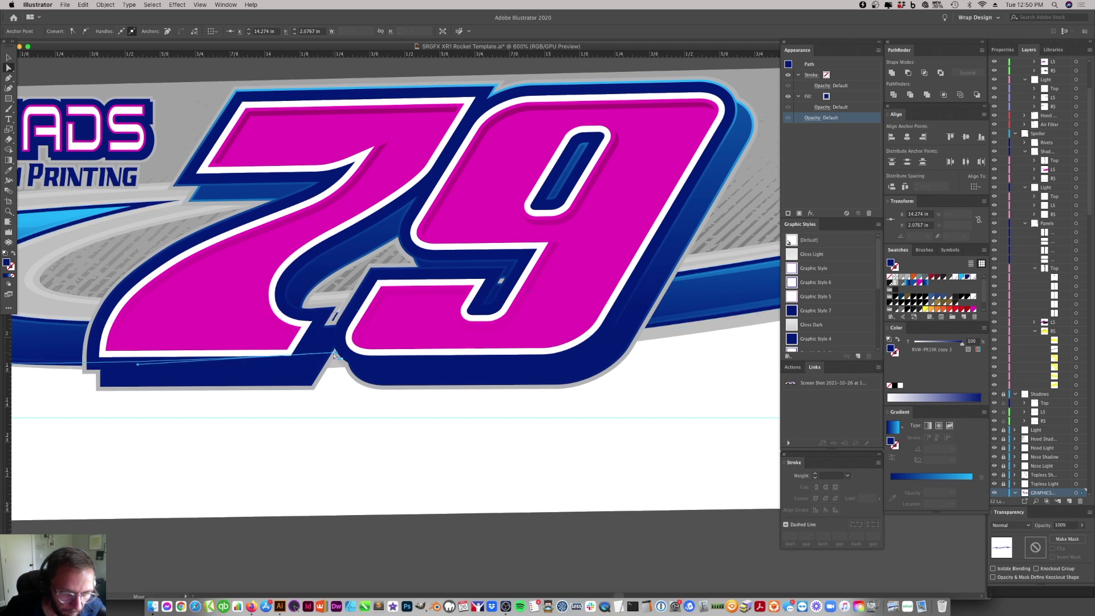
# - Add an anchor point to the inner gray outline between the 7 and 9, reshape its edge there, and deselect
pyautogui.click(342, 320)
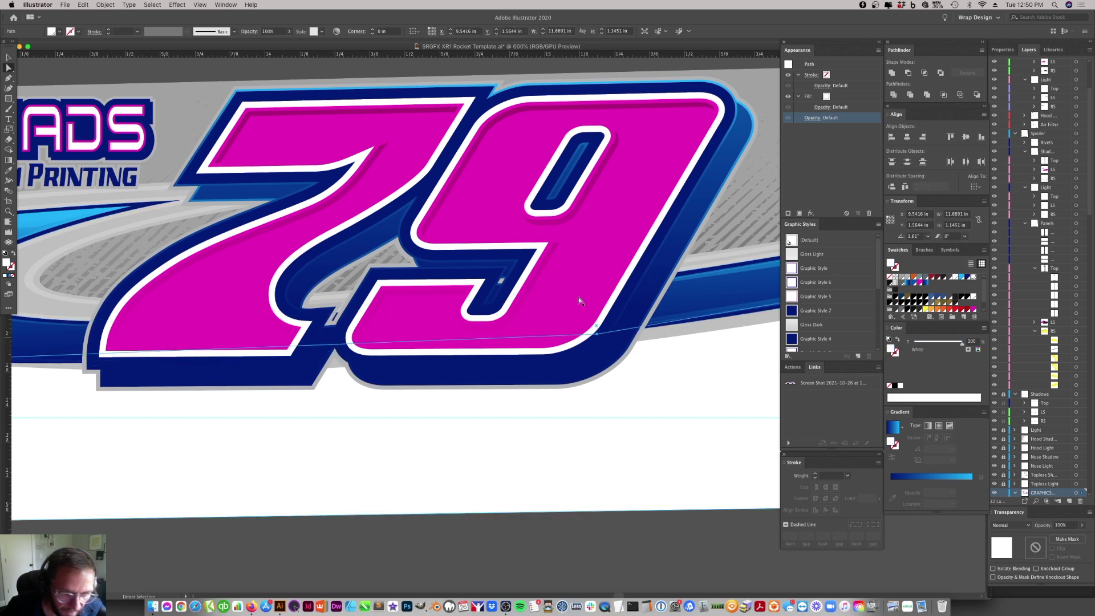
pyautogui.click(692, 275)
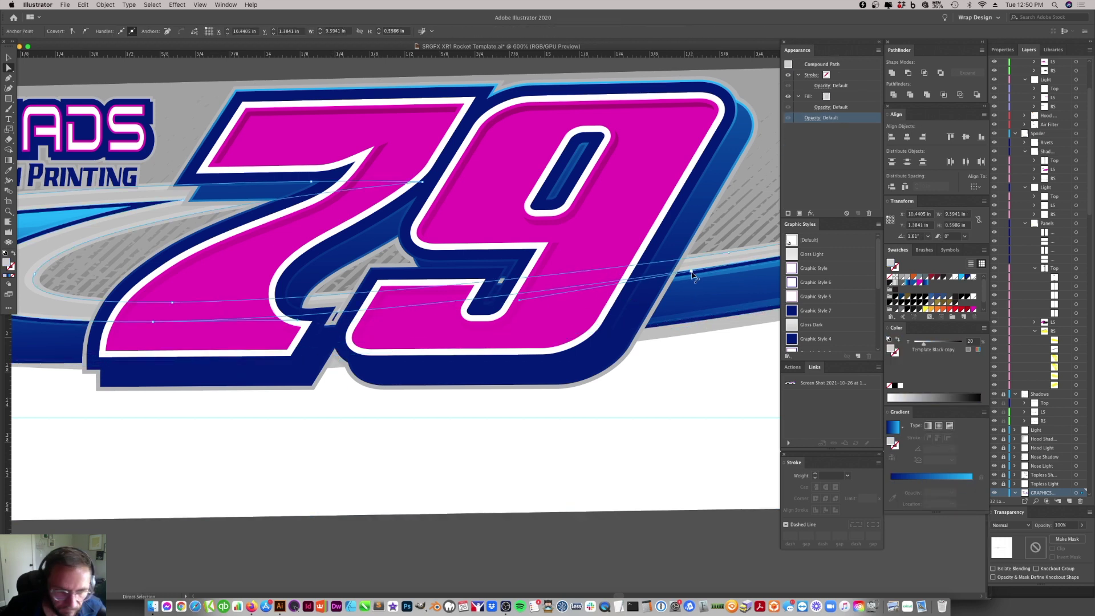
pyautogui.hotkey('shift', '=')
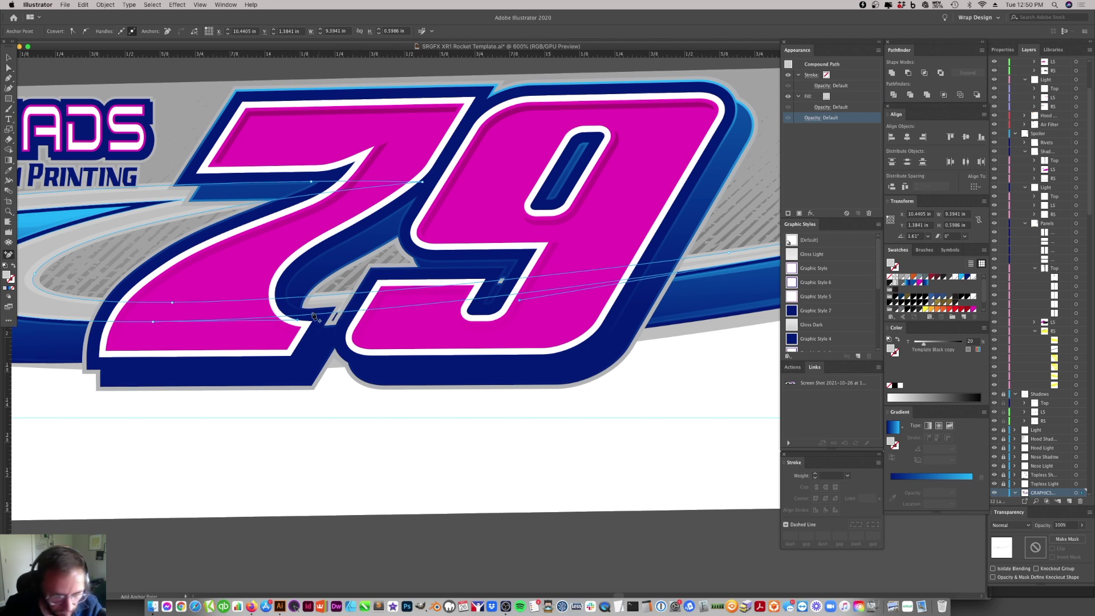
pyautogui.click(352, 316)
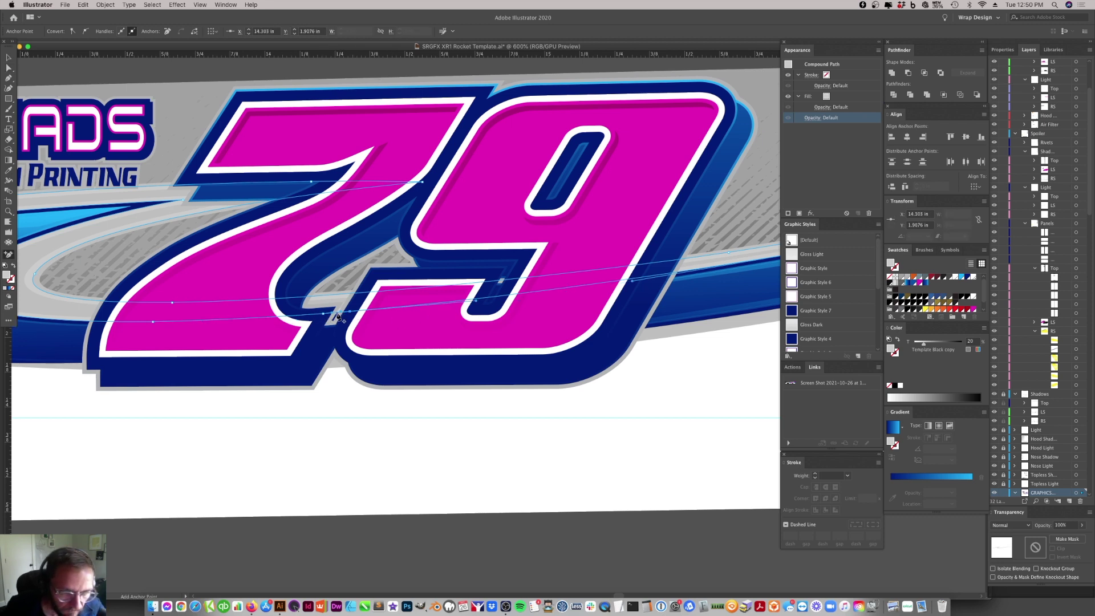
pyautogui.press('a')
pyautogui.moveTo(338, 317); pyautogui.dragTo(328, 331)
pyautogui.click(308, 396)
pyautogui.press('super+minus')
pyautogui.press('super+minus')
pyautogui.press('super+minus')
pyautogui.press('super+minus')
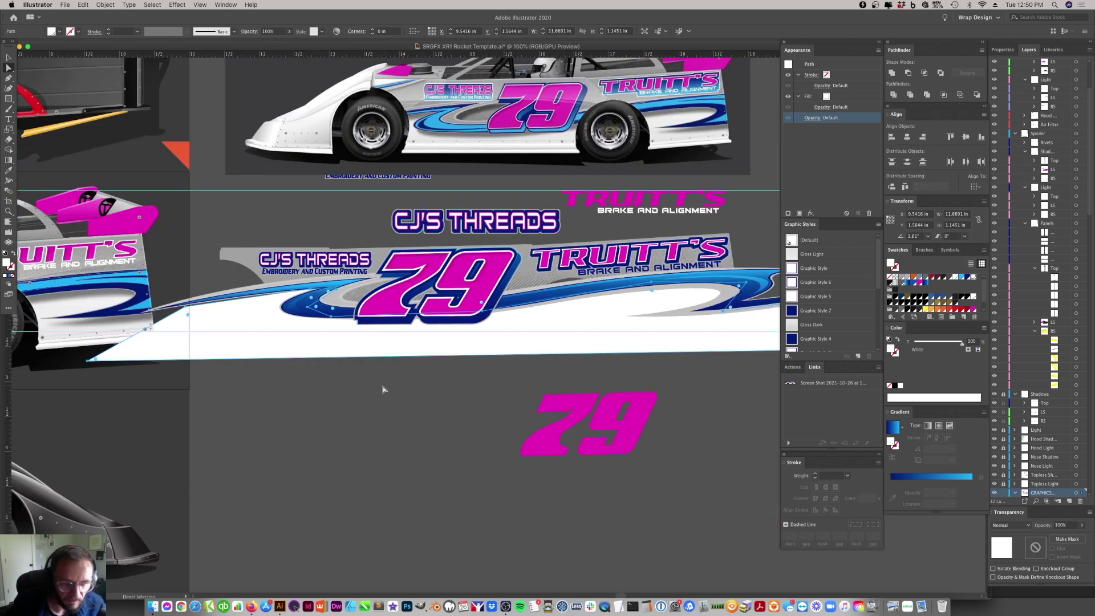
pyautogui.click(480, 497)
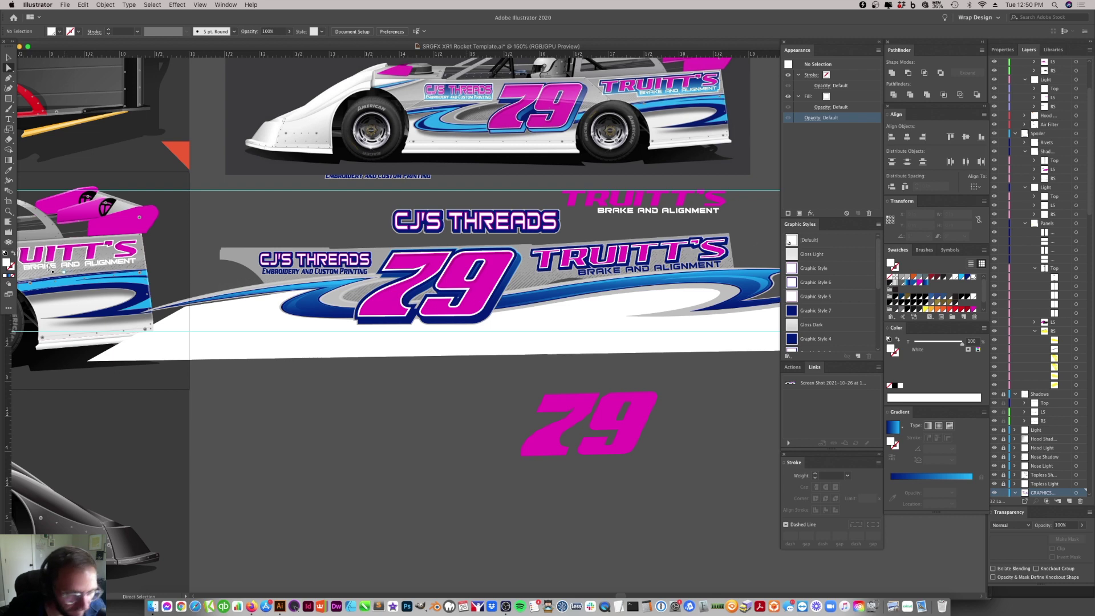
# - Reshape the 79's blue shadow inside the 9's lower opening to close the small gap there
pyautogui.click(8, 211)
pyautogui.click(461, 275)
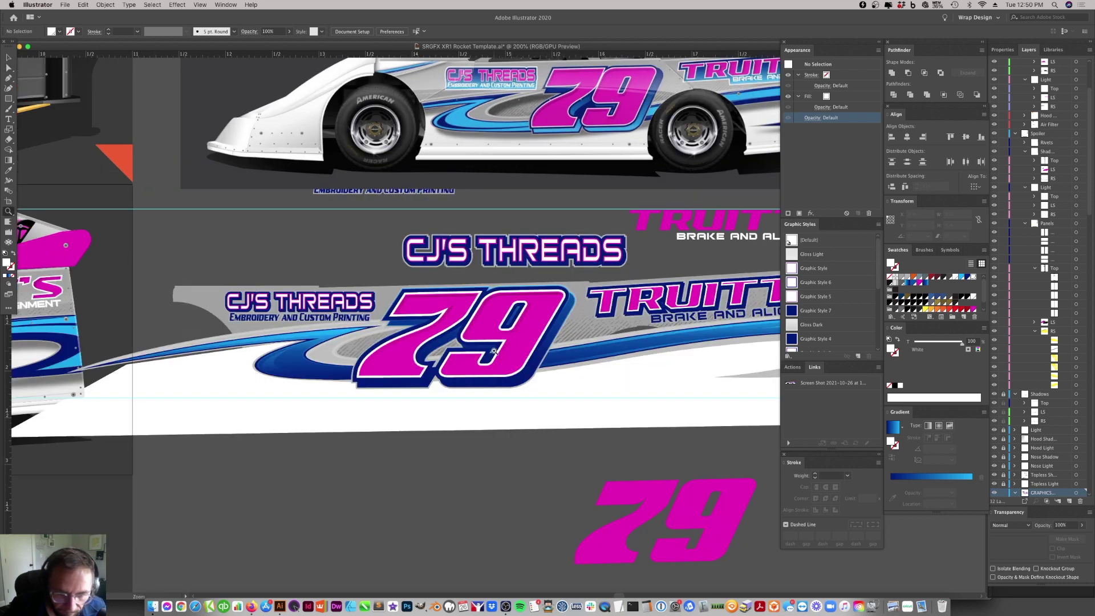
pyautogui.click(495, 351)
pyautogui.click(579, 297)
pyautogui.press('a')
pyautogui.click(526, 308)
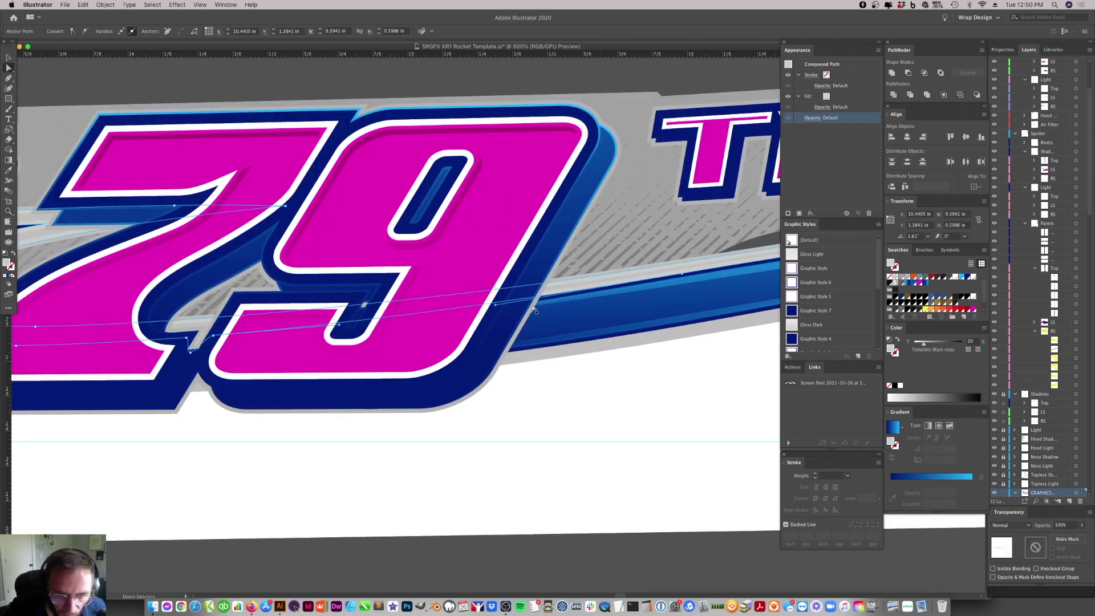
pyautogui.click(556, 303)
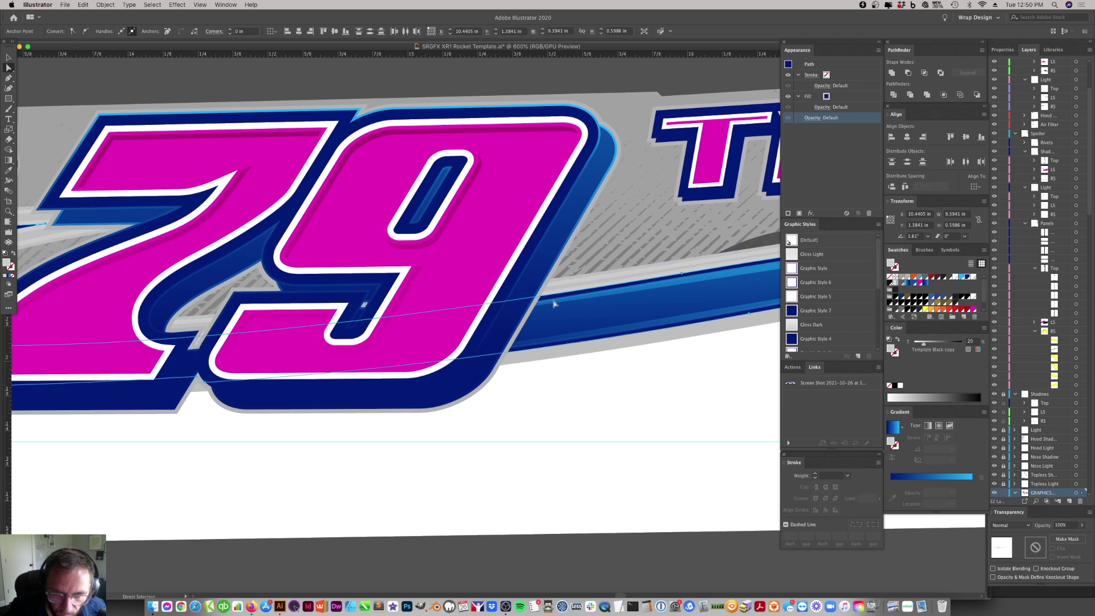
pyautogui.click(368, 300)
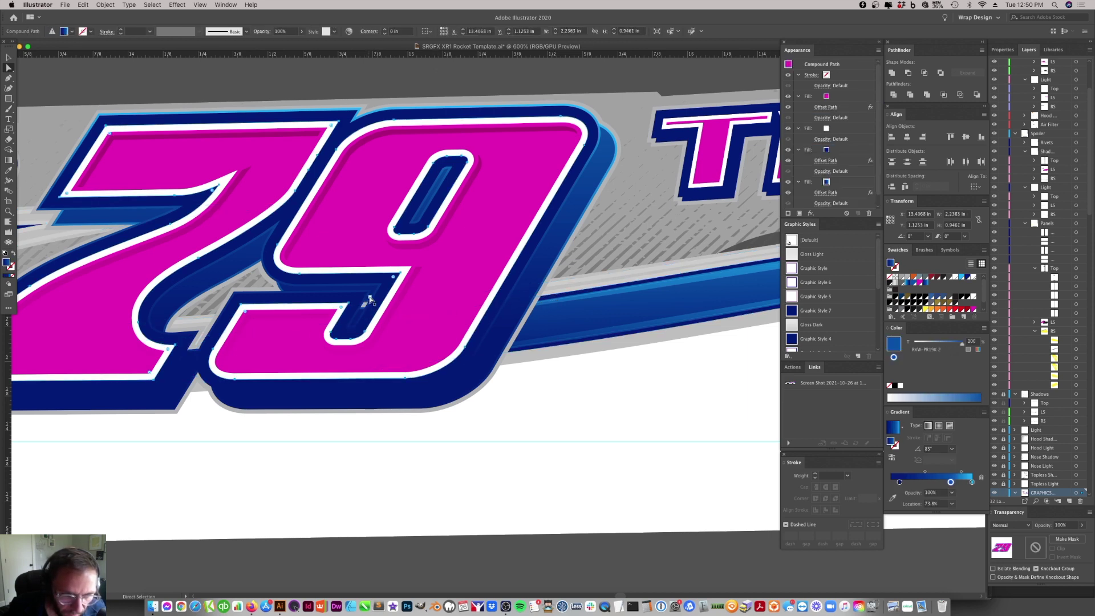
pyautogui.click(368, 301)
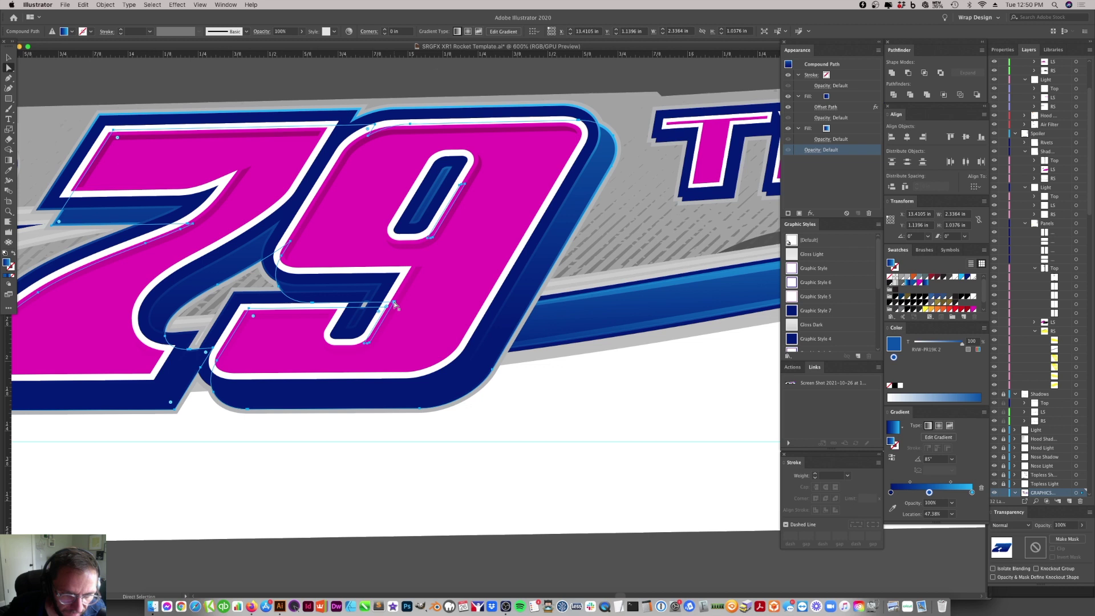
pyautogui.moveTo(394, 305); pyautogui.dragTo(379, 314)
pyautogui.click(501, 401)
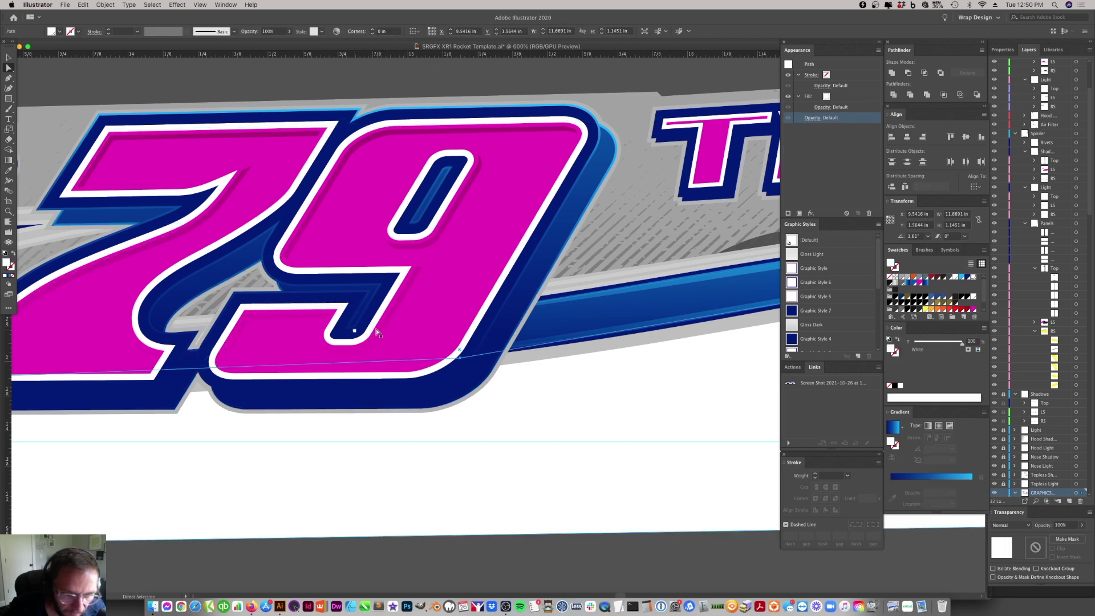
# - Deselect the wrap artwork and save the document
pyautogui.press('super+minus')
pyautogui.press('super+minus')
pyautogui.press('super+minus')
pyautogui.press('super+minus')
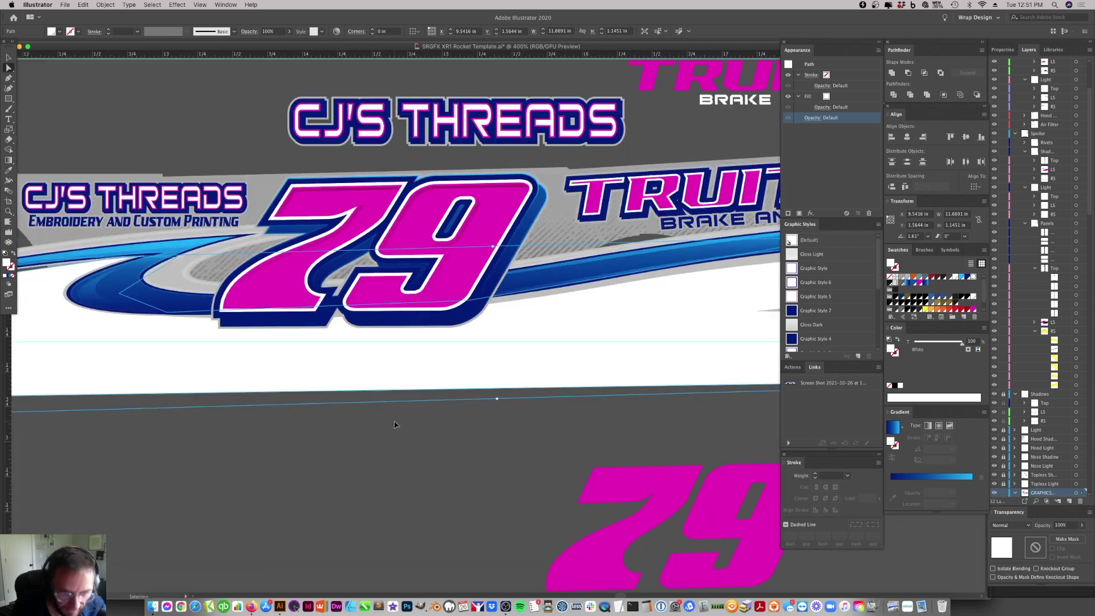
pyautogui.press('super+minus')
pyautogui.press('super+minus')
pyautogui.click(513, 401)
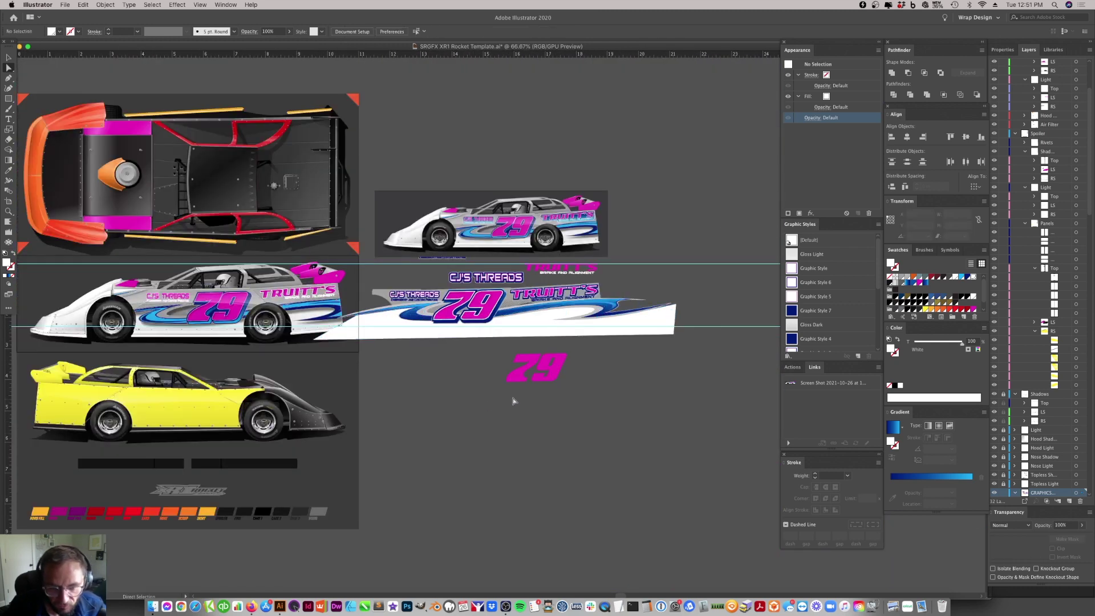
pyautogui.press('v')
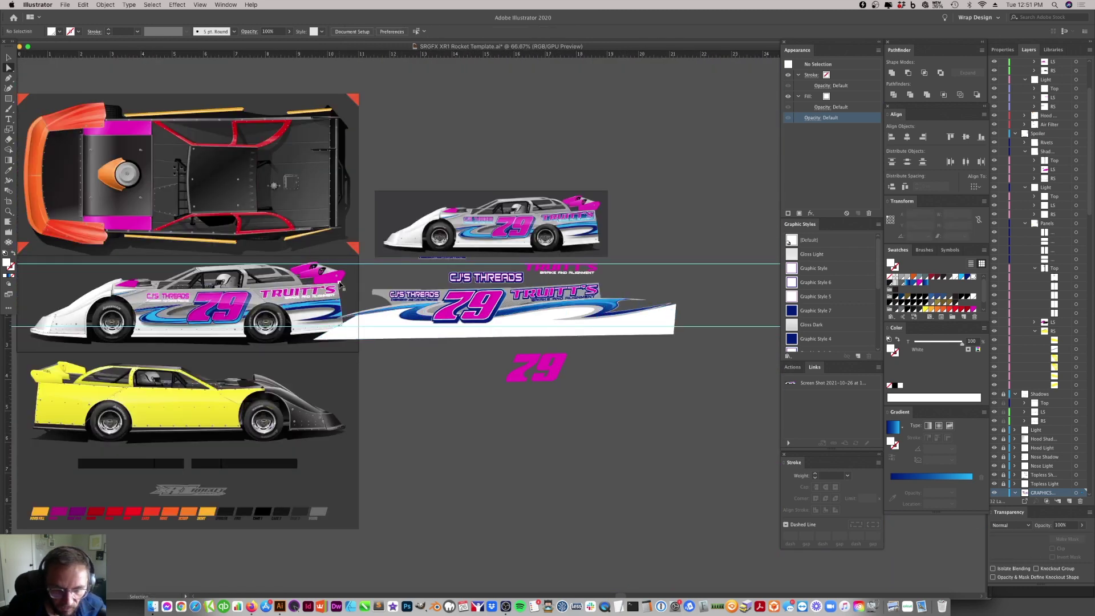
pyautogui.press('super+s')
pyautogui.click(615, 324)
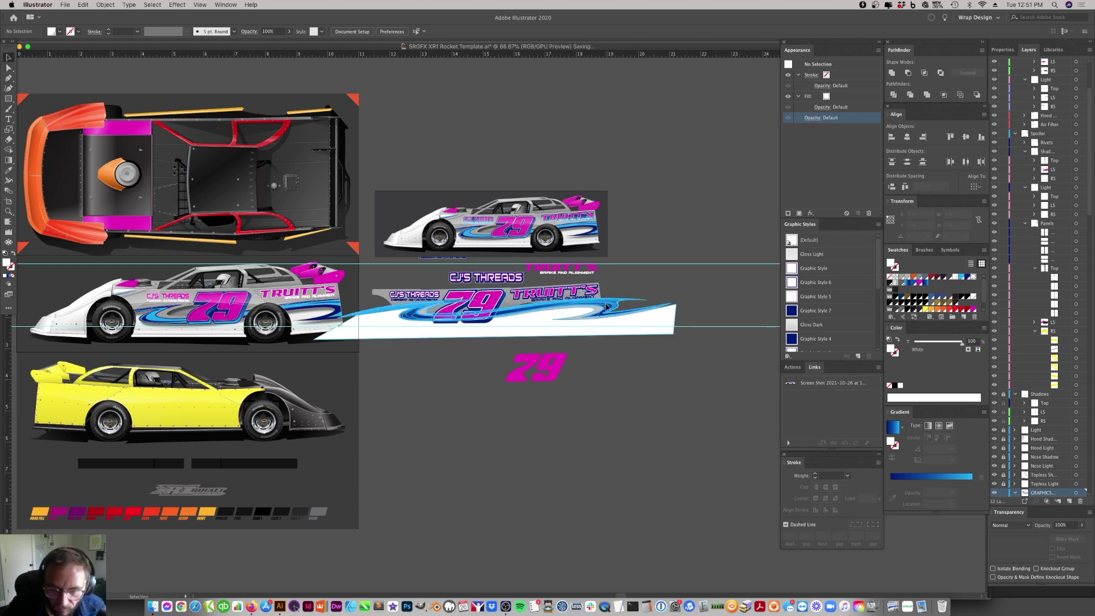
pyautogui.moveTo(614, 324); pyautogui.dragTo(619, 386)
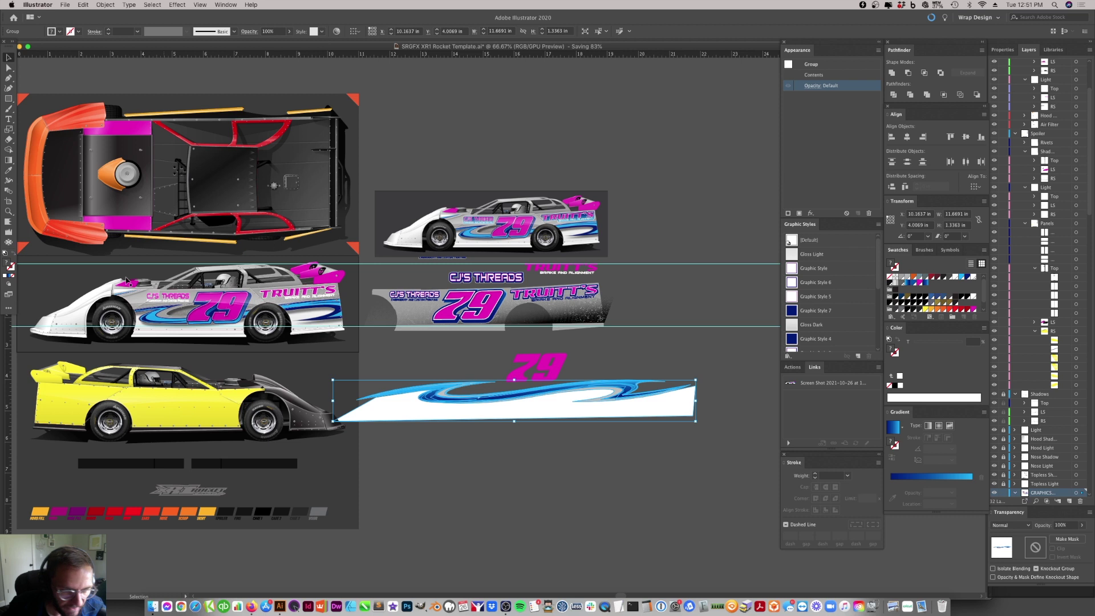
pyautogui.press('super+z')
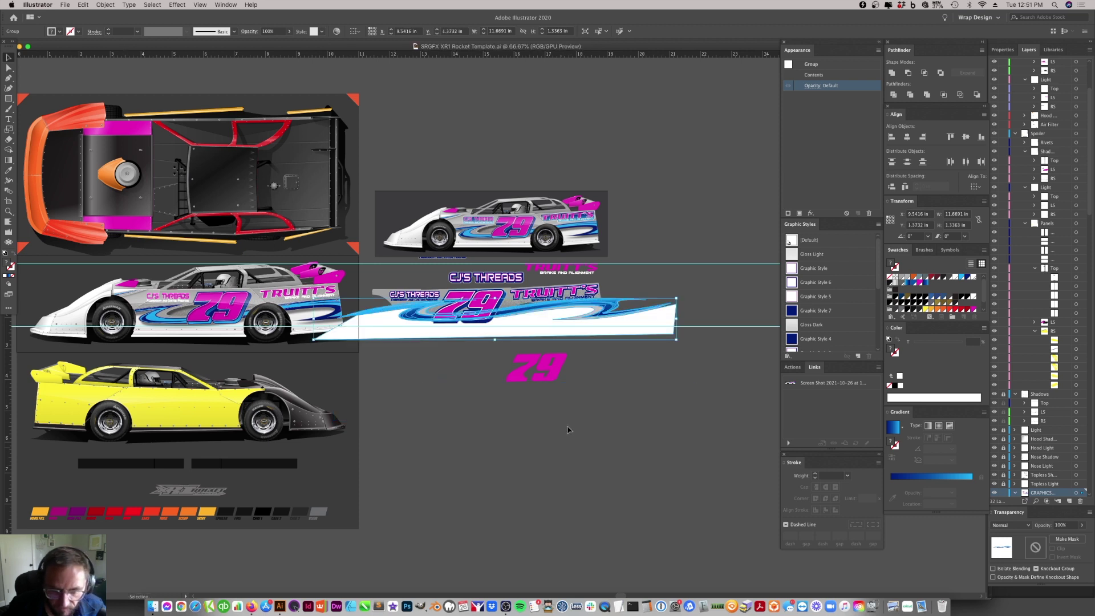
# - Duplicate the swoosh group above the small reference car and cut it vertically, keeping only its front section
pyautogui.moveTo(418, 338); pyautogui.dragTo(524, 137)
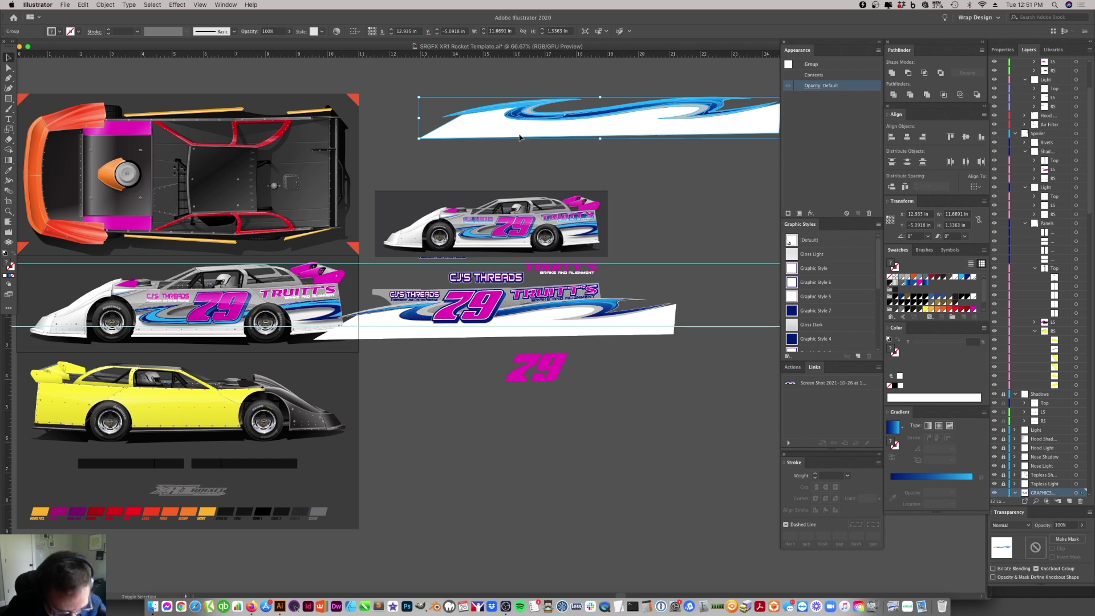
pyautogui.hotkey('shift', 'e')
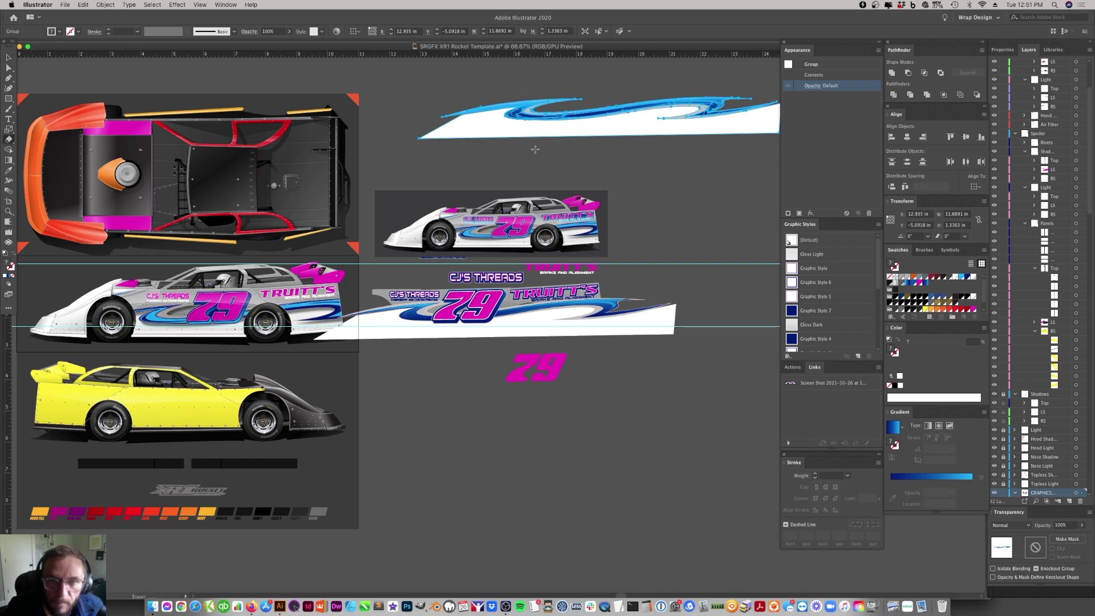
pyautogui.moveTo(531, 145); pyautogui.dragTo(473, 97)
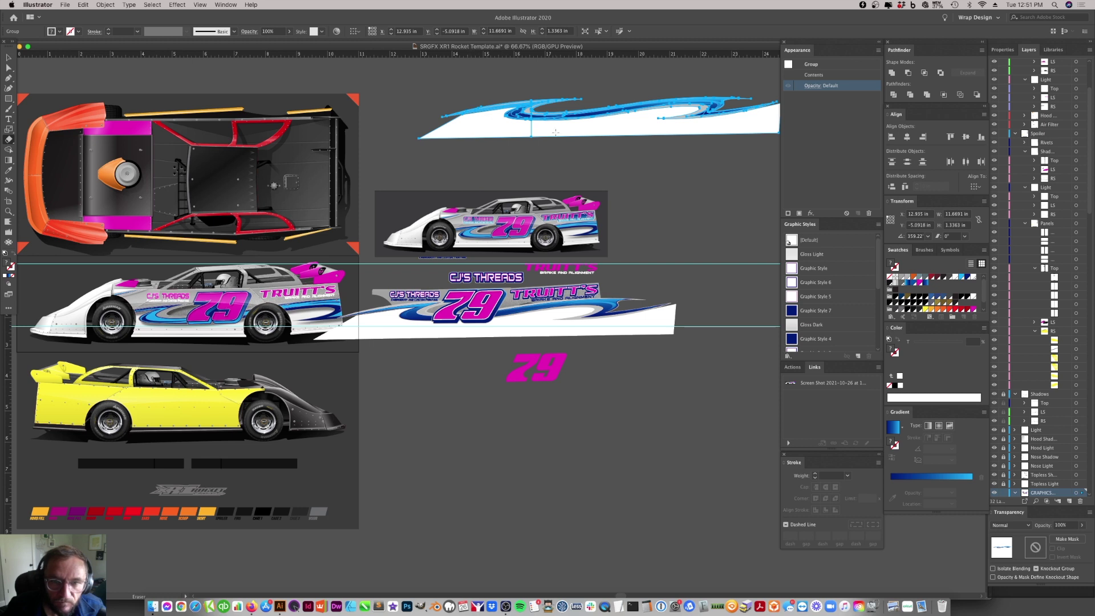
pyautogui.press('a')
pyautogui.hscroll(10, 462, 132)
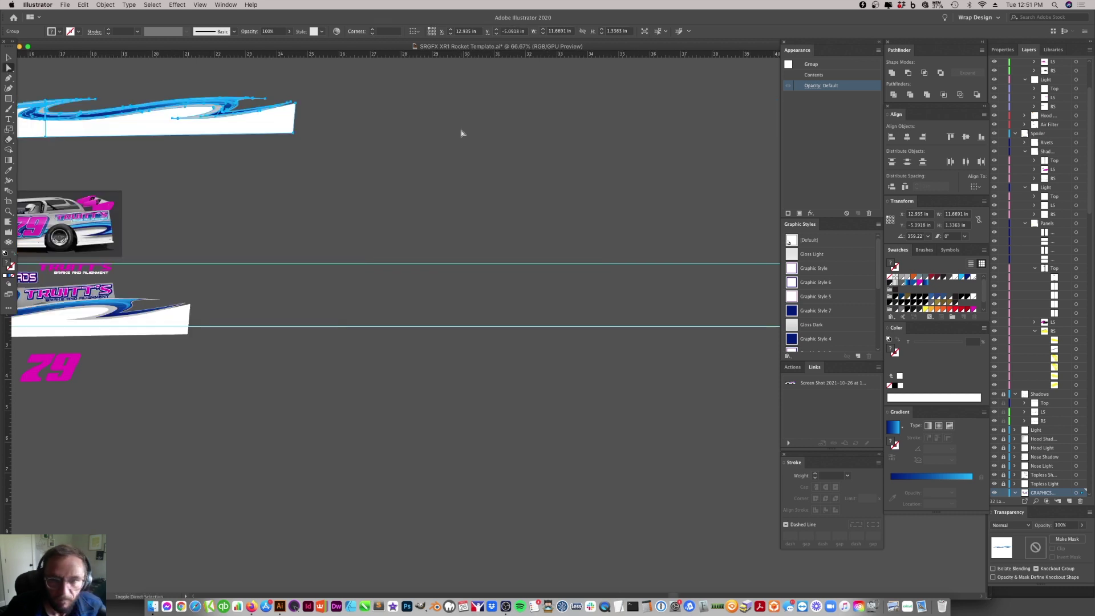
pyautogui.click(53, 151)
pyautogui.press('Delete')
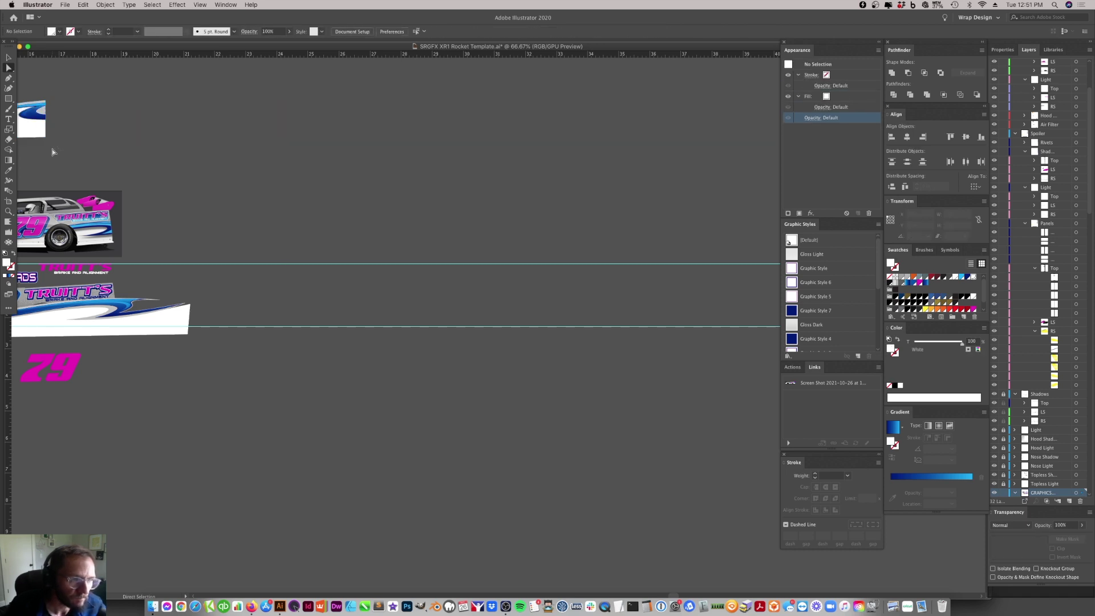
# - Move the cut swoosh piece over the wrap's front end and rotate it roughly 180° so it slants across the fender
pyautogui.hscroll(-10, 160, 207)
pyautogui.click(9, 57)
pyautogui.moveTo(514, 121); pyautogui.dragTo(450, 315)
pyautogui.doubleClick(448, 317)
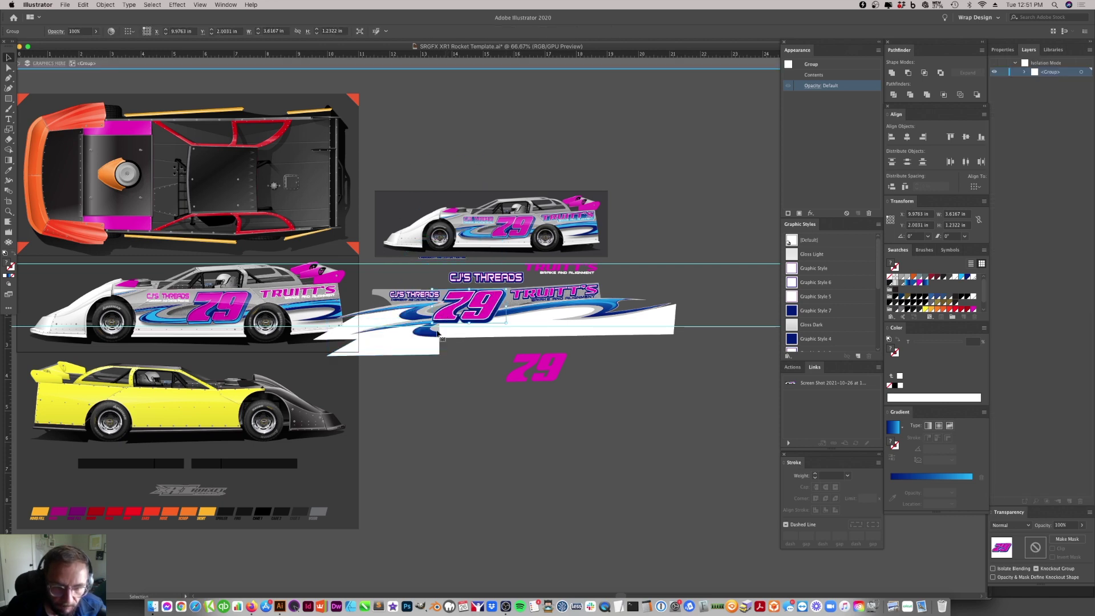
pyautogui.doubleClick(443, 134)
pyautogui.moveTo(444, 316); pyautogui.dragTo(402, 288)
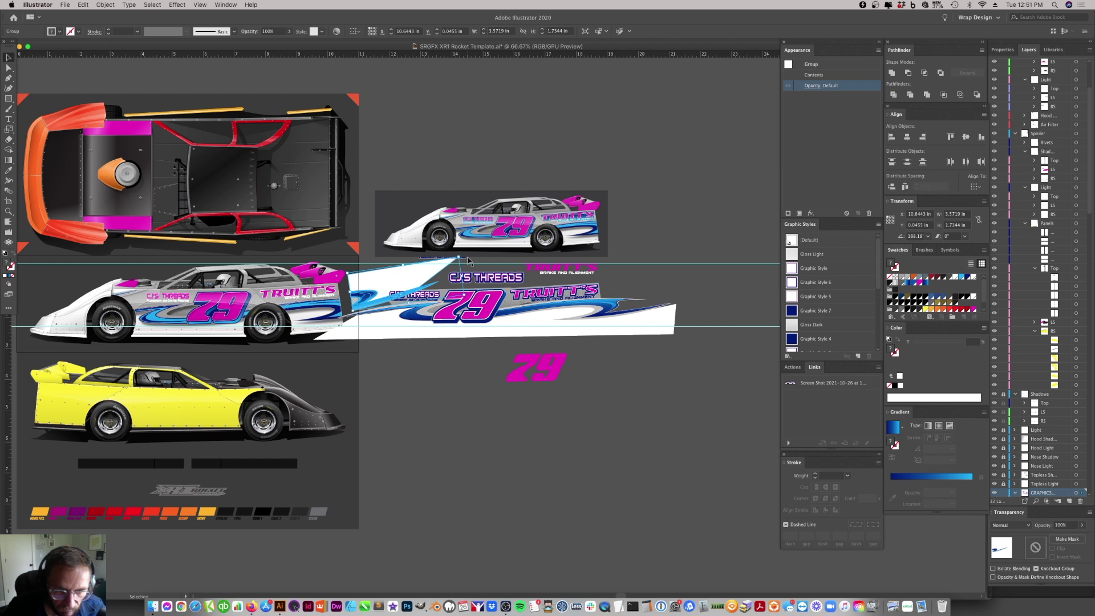
pyautogui.moveTo(463, 255); pyautogui.dragTo(384, 286)
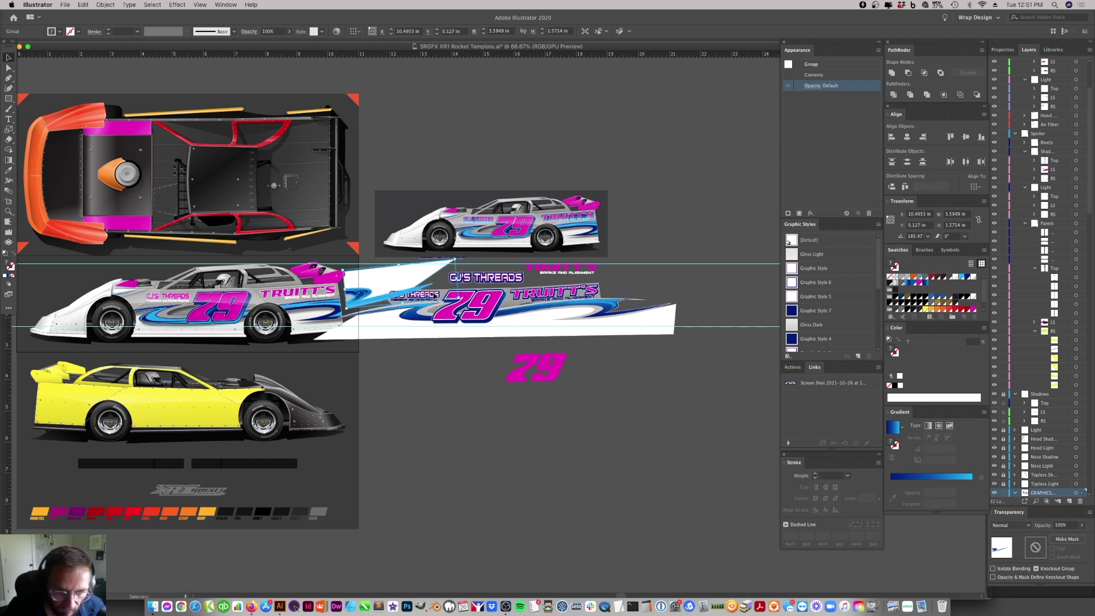
# - Nudge the rotated swoosh piece slightly left and down, and place a spare copy of it above the reference car
pyautogui.click(444, 292)
pyautogui.click(391, 277)
pyautogui.press('Left')
pyautogui.press('Left')
pyautogui.press('Left')
pyautogui.press('Down')
pyautogui.click(445, 286)
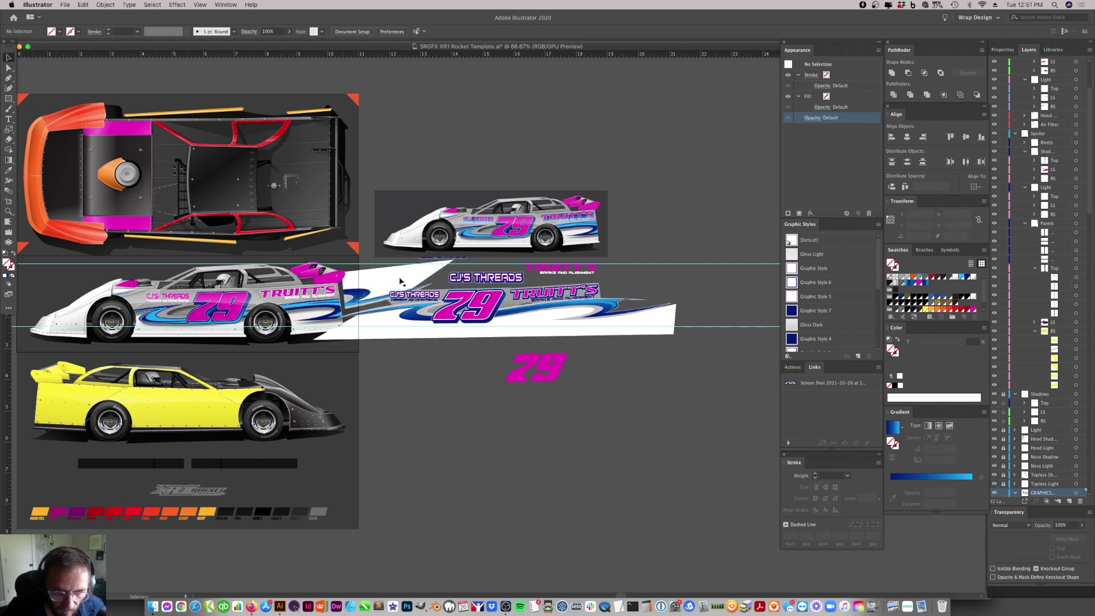
pyautogui.moveTo(445, 287); pyautogui.dragTo(613, 80)
pyautogui.click(486, 262)
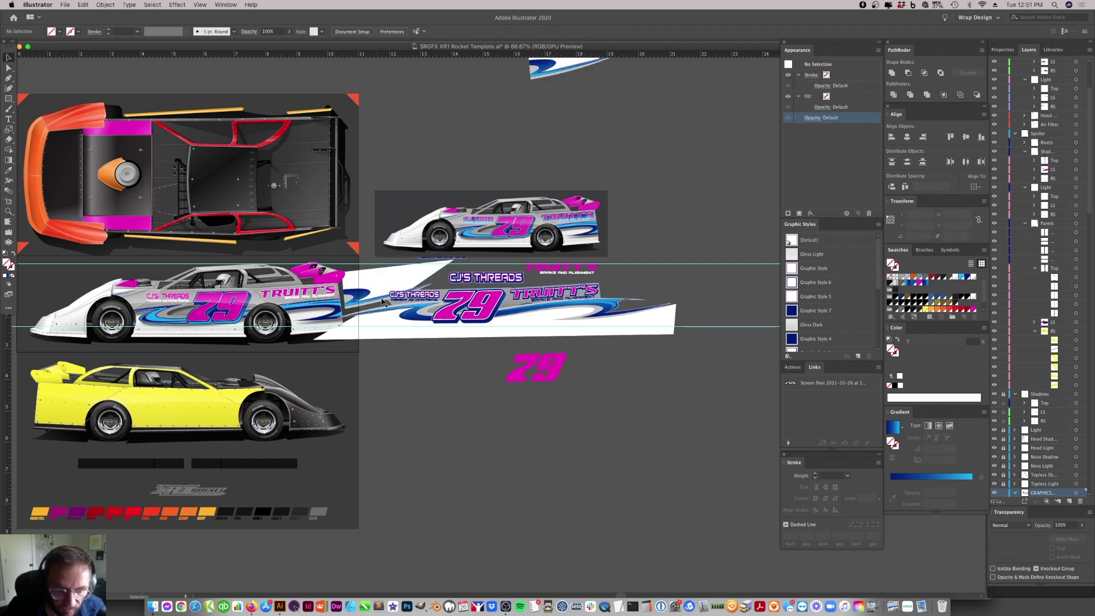
# - Fill the LS side panel outline around the wrap with yellow and bring it to the front
pyautogui.click(447, 294)
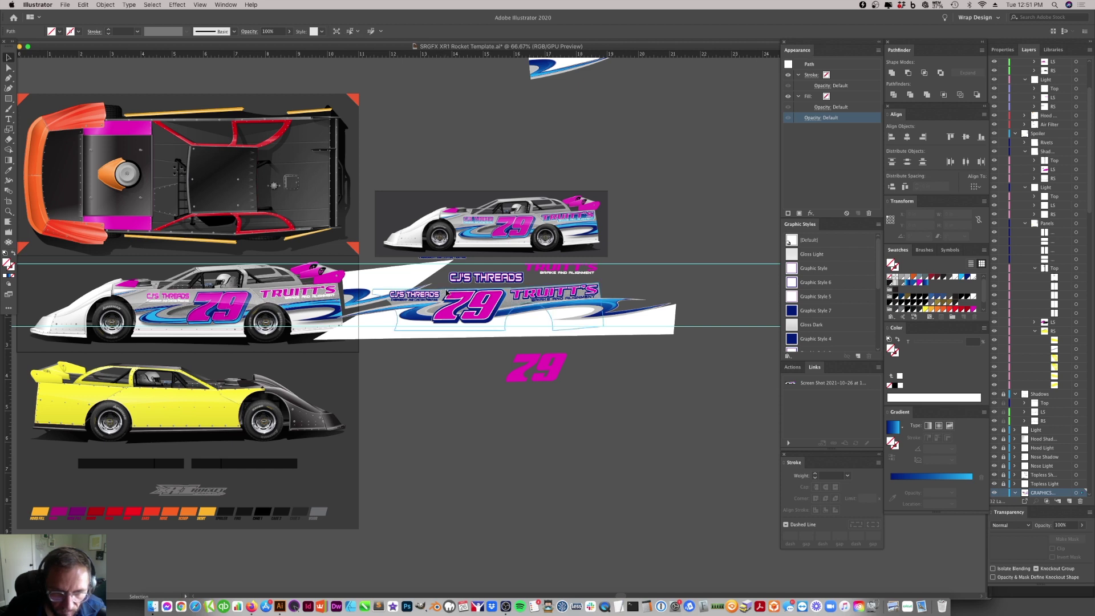
pyautogui.scroll(-5, 1069, 491)
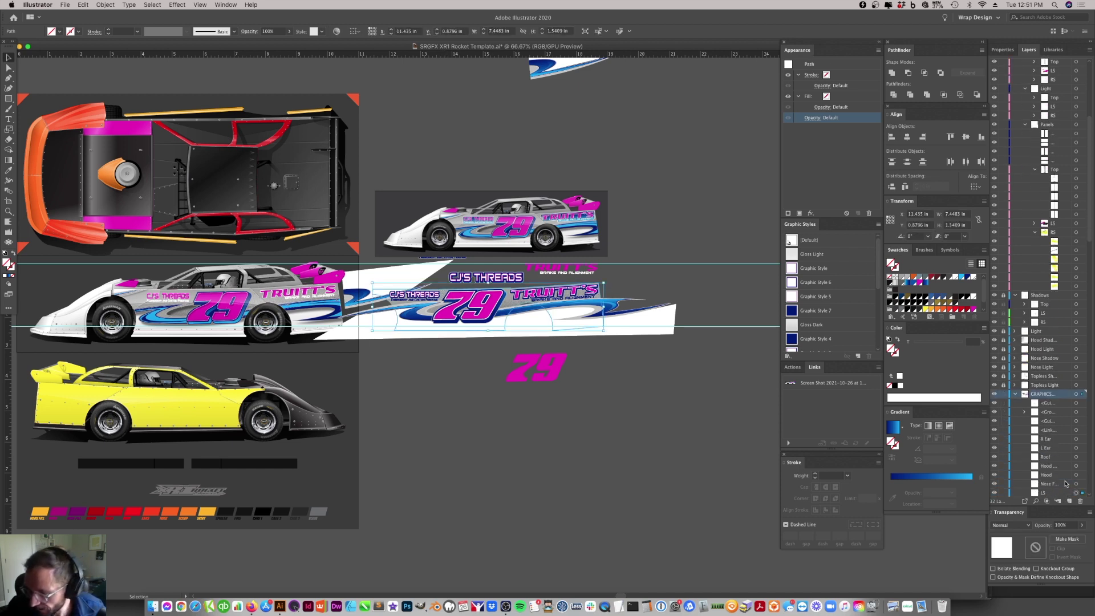
pyautogui.scroll(-2, 1071, 463)
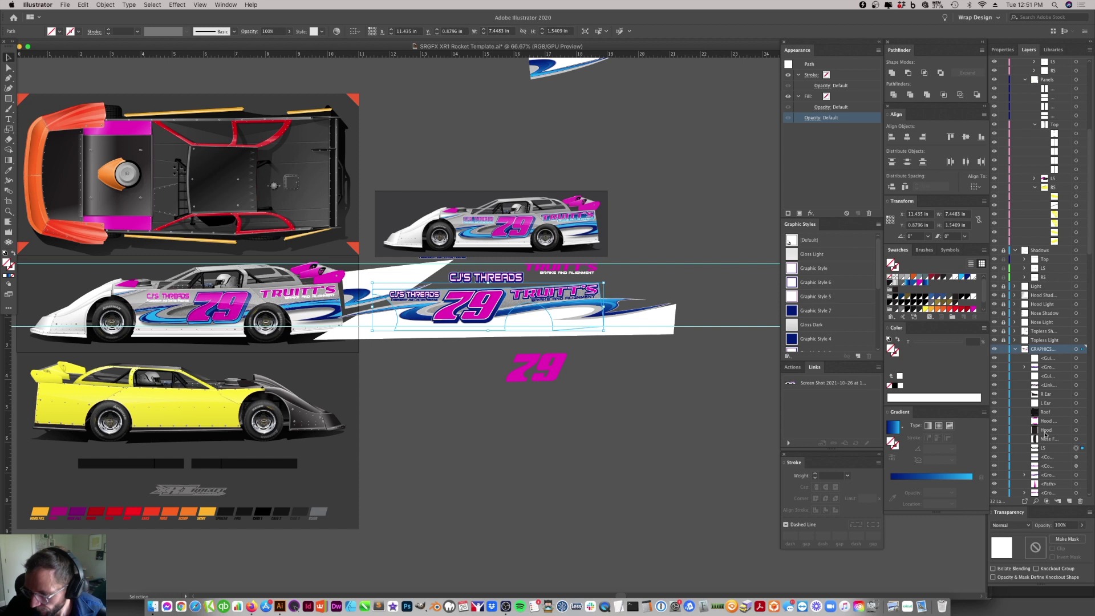
pyautogui.click(925, 310)
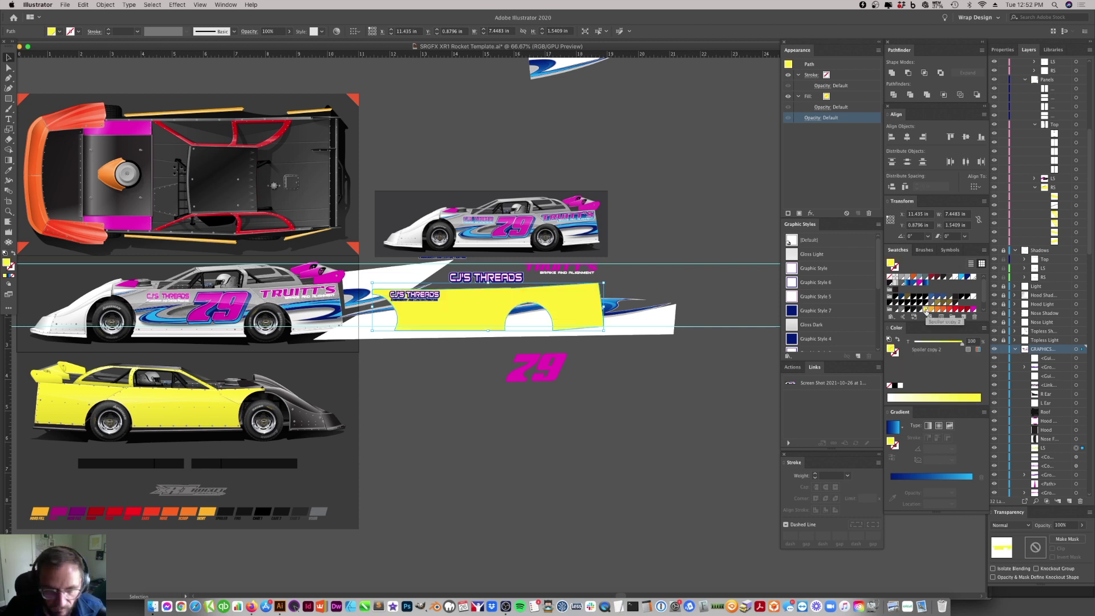
pyautogui.press('v')
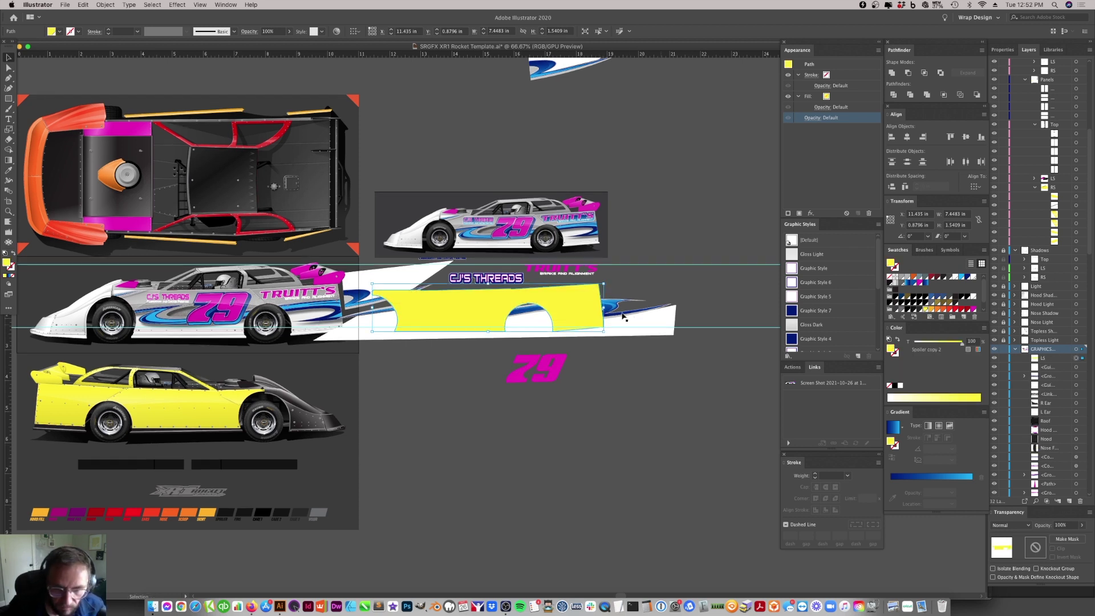
pyautogui.click(624, 292)
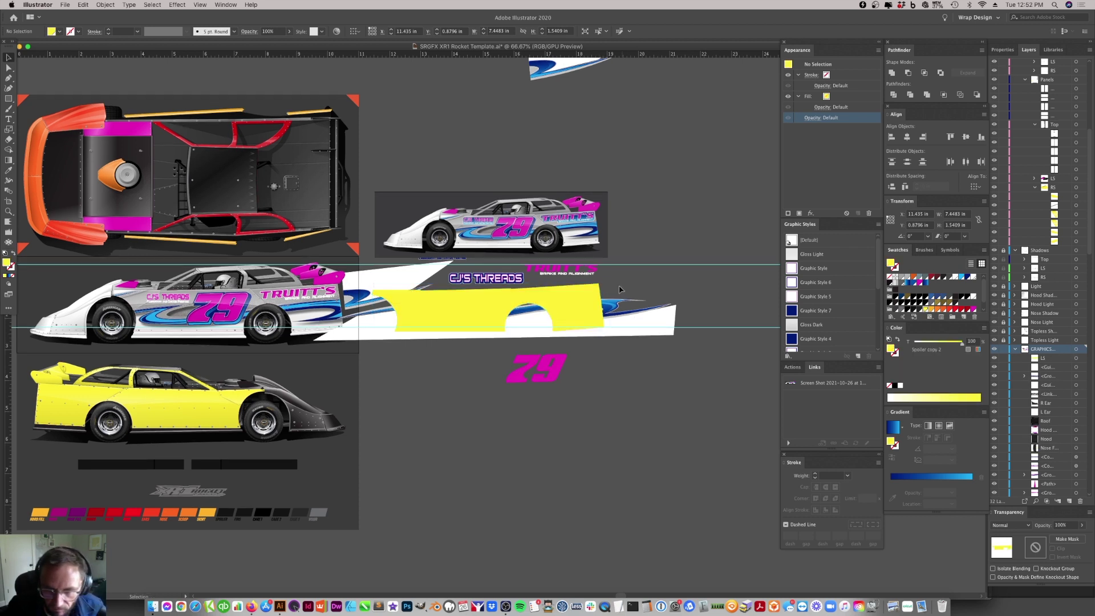
# - Clip the side wrap artwork to the yellow panel outline with a clipping mask and deselect it
pyautogui.click(376, 334)
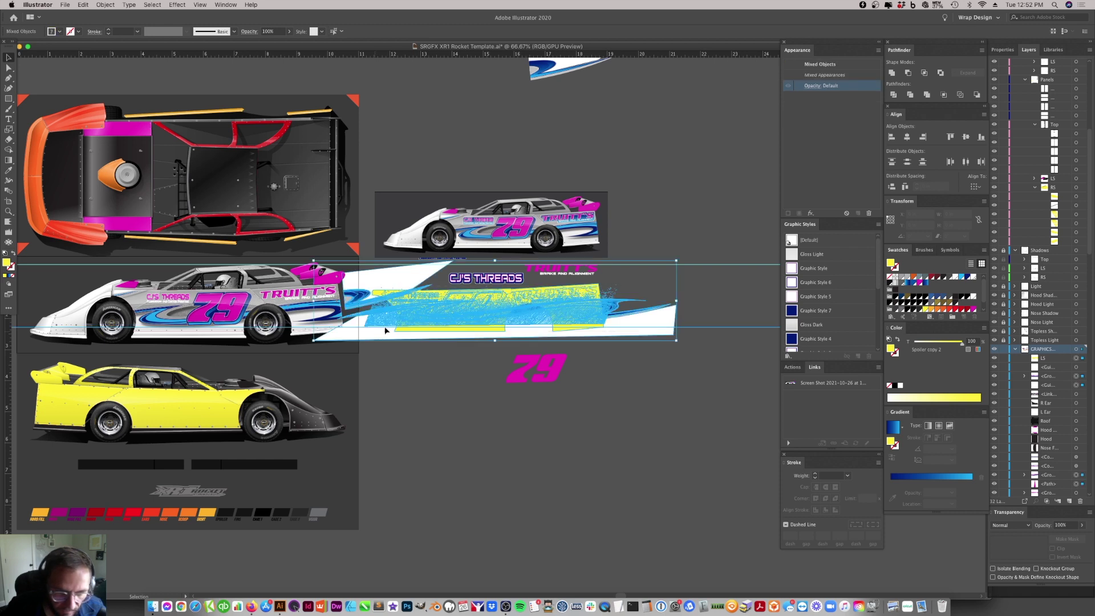
pyautogui.rightClick(429, 300)
pyautogui.click(471, 376)
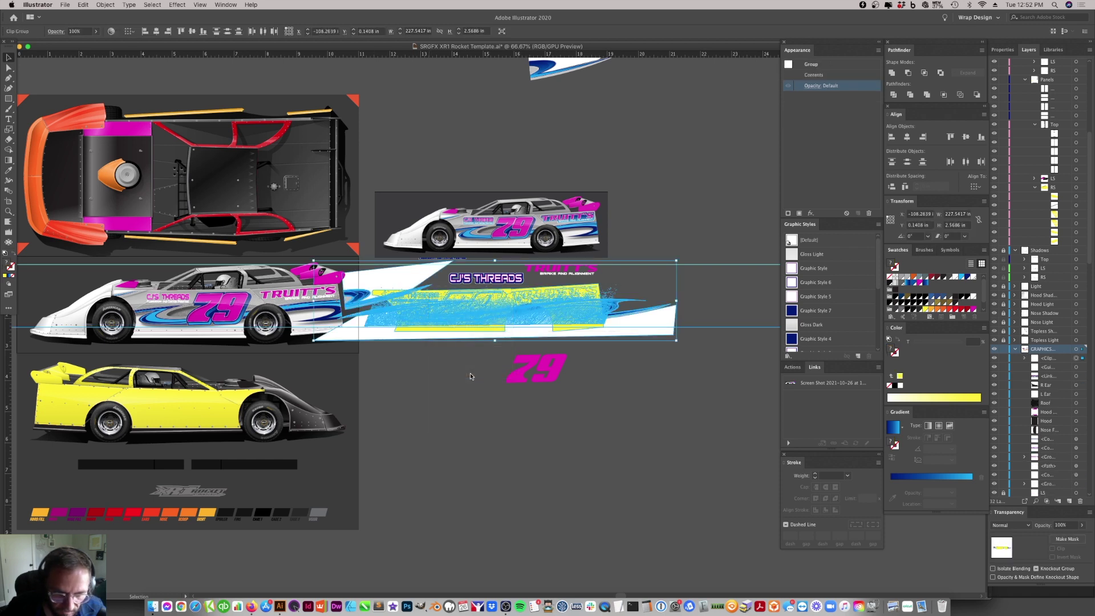
pyautogui.click(472, 376)
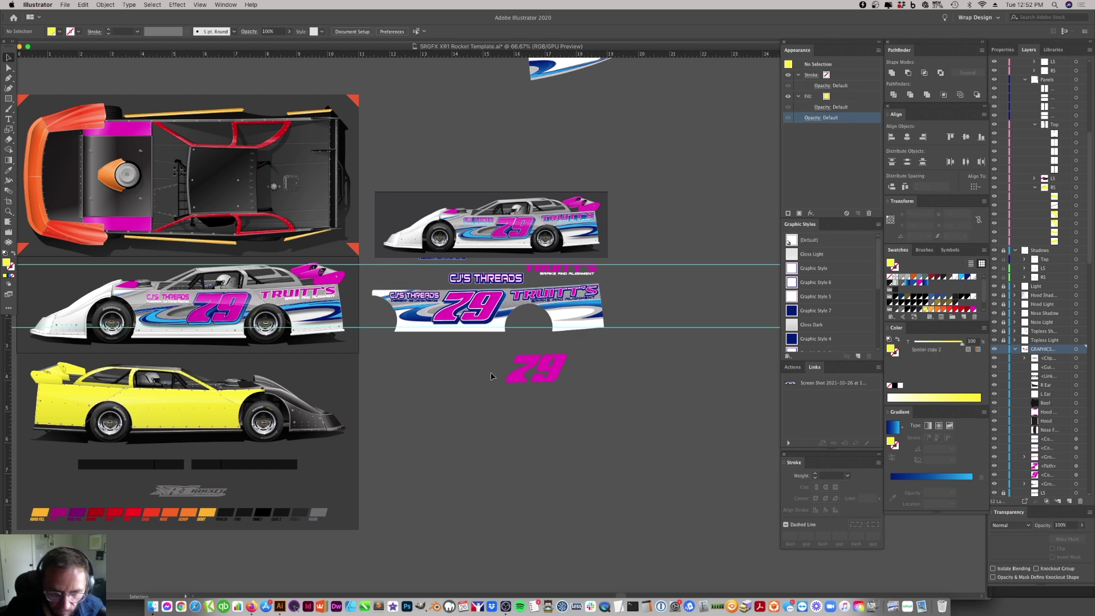
# - Place a spare copy of the clipped side wrap below the loose magenta 79
pyautogui.click(414, 320)
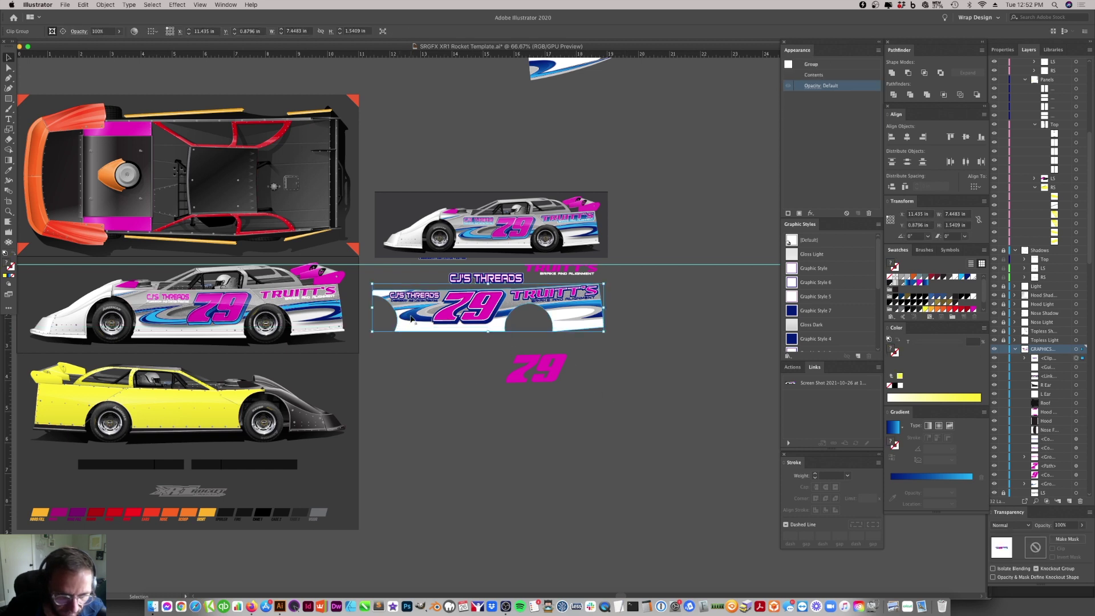
pyautogui.keyDown('shift'); pyautogui.click(311, 314); pyautogui.keyUp('shift')
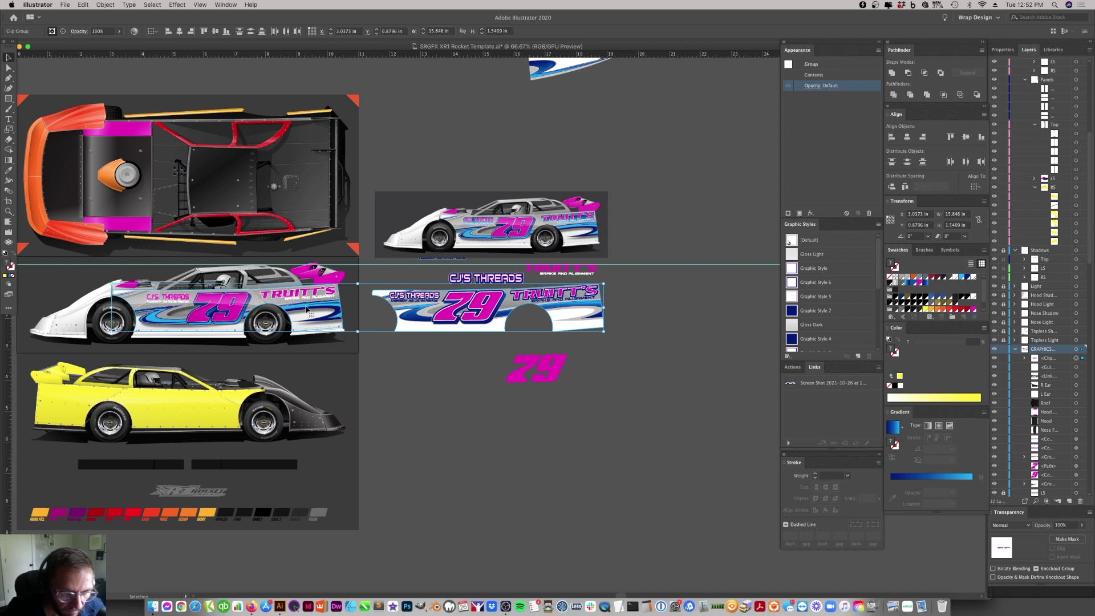
pyautogui.click(666, 292)
pyautogui.moveTo(474, 311); pyautogui.dragTo(501, 460)
# - Try to left-align the clipped wrap with the existing side graphics on the white car
pyautogui.click(450, 284)
pyautogui.keyDown('shift'); pyautogui.click(303, 311); pyautogui.keyUp('shift')
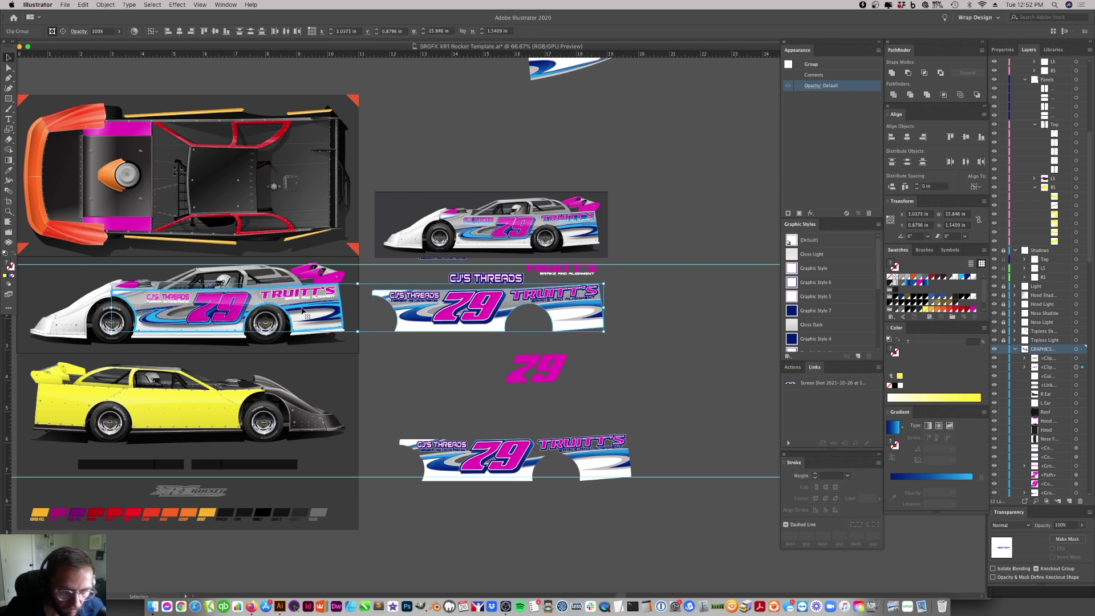
pyautogui.click(892, 137)
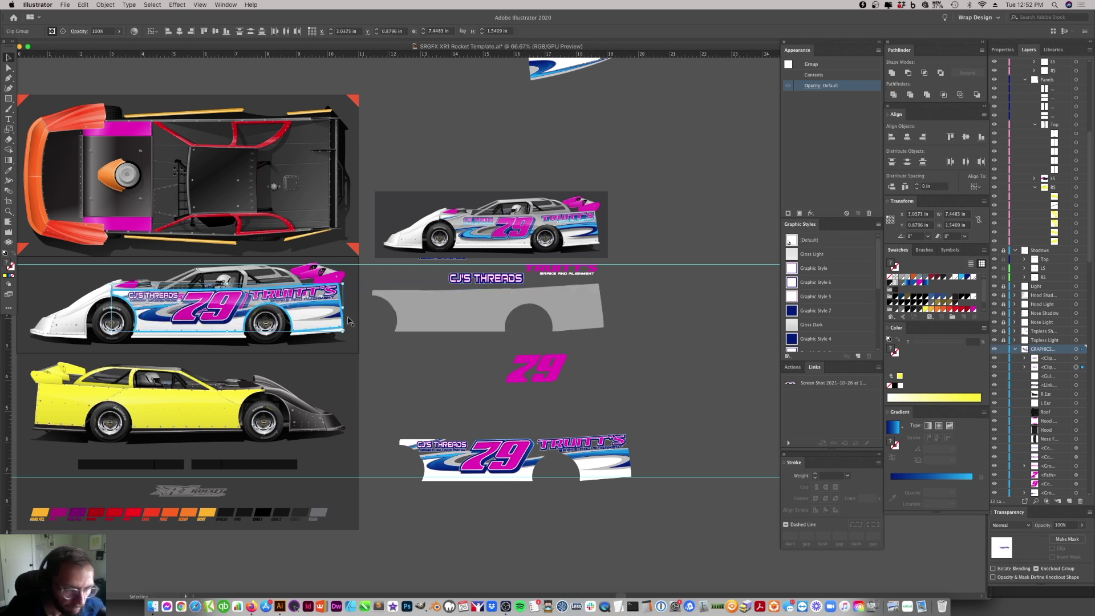
pyautogui.click(434, 374)
pyautogui.click(300, 306)
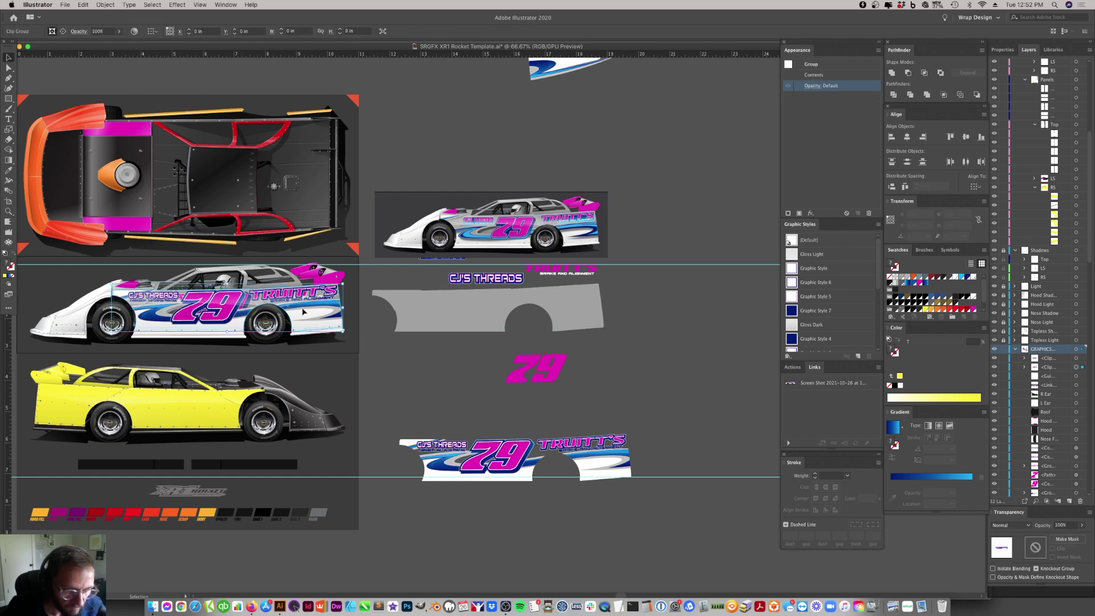
pyautogui.moveTo(300, 306); pyautogui.dragTo(562, 306)
pyautogui.click(639, 309)
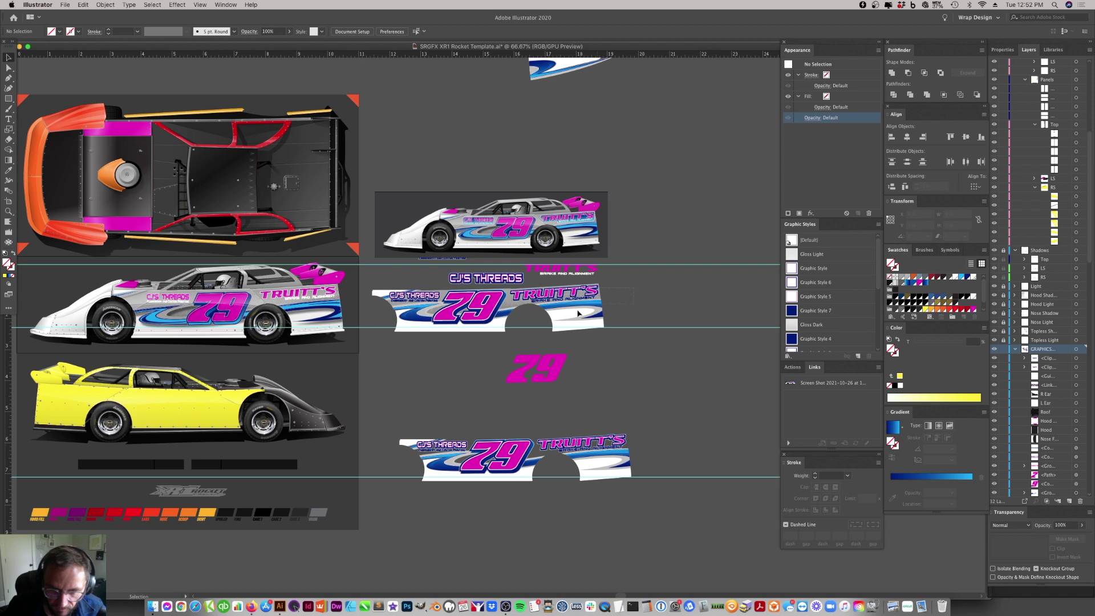
# - Try left-aligning the grouped wrap to the white car's side graphics again, and undo the alignment
pyautogui.click(377, 313)
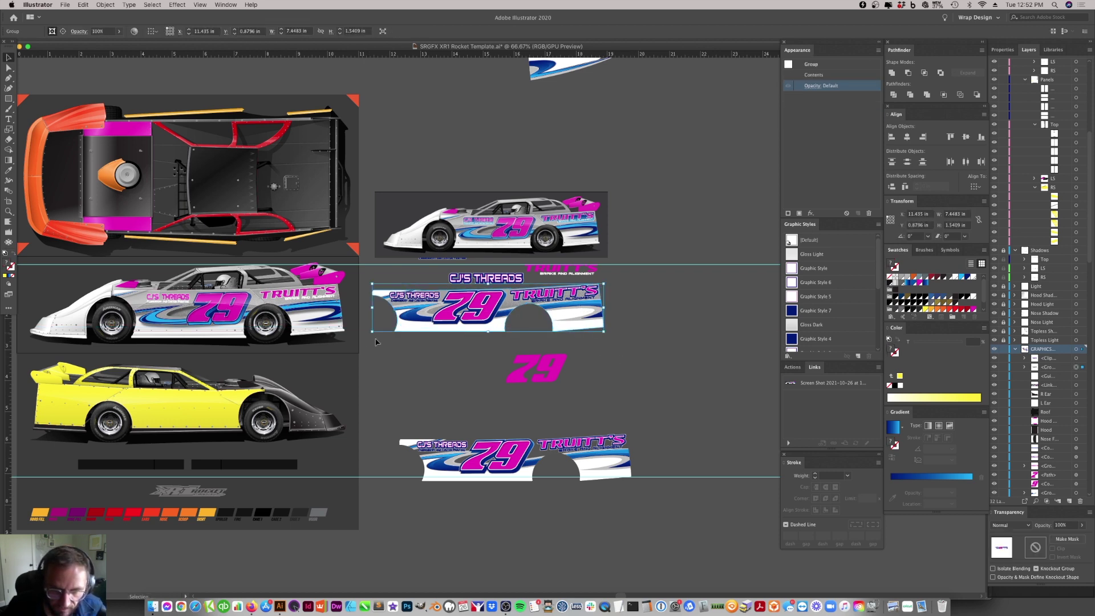
pyautogui.keyDown('shift'); pyautogui.click(326, 312); pyautogui.keyUp('shift')
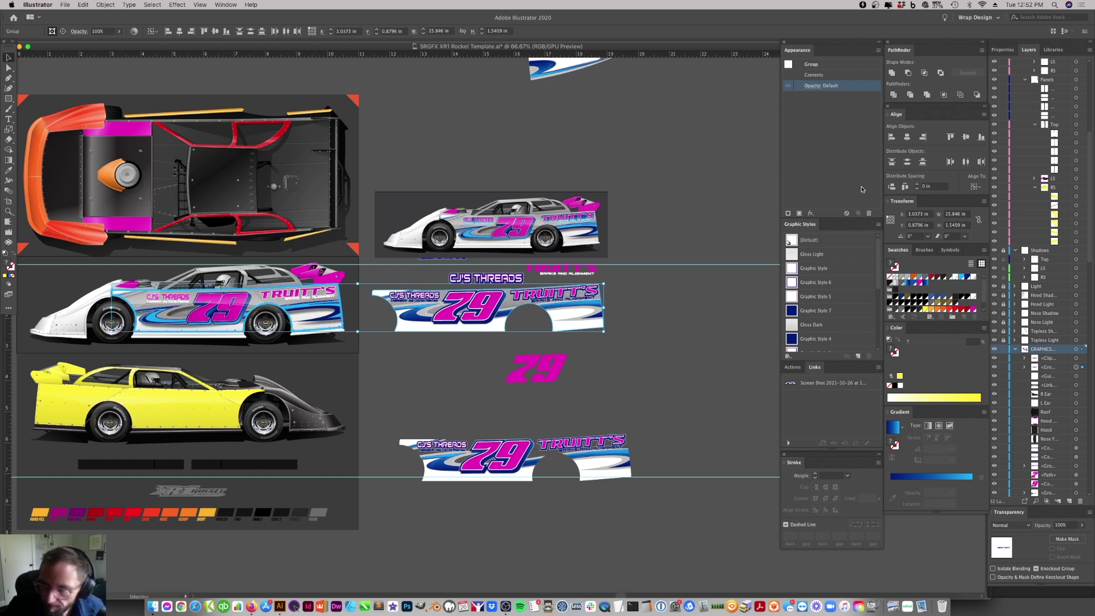
pyautogui.click(892, 137)
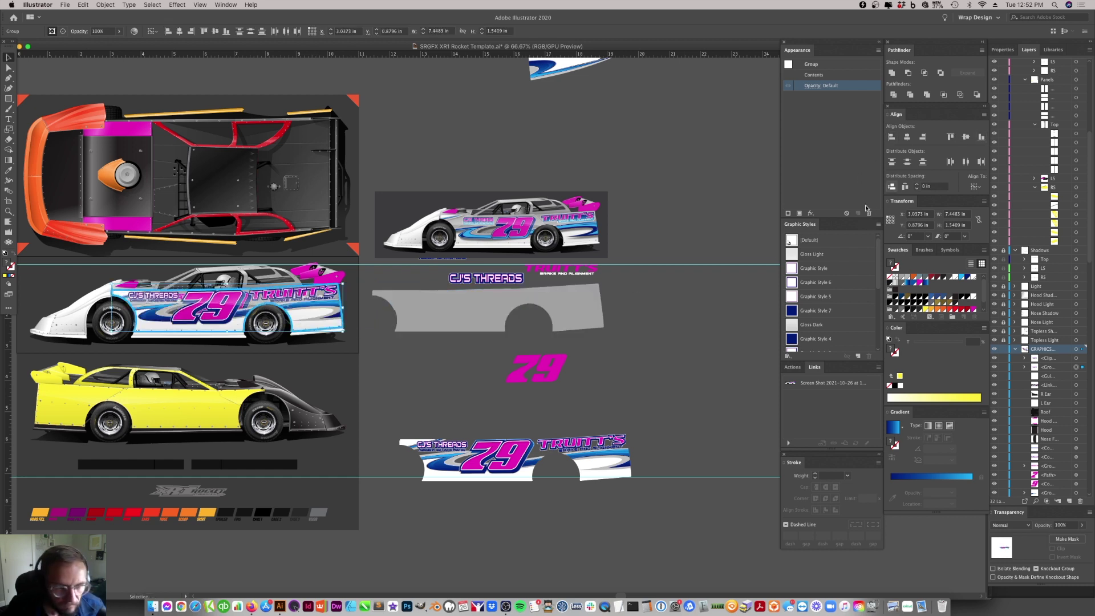
pyautogui.press('super+z')
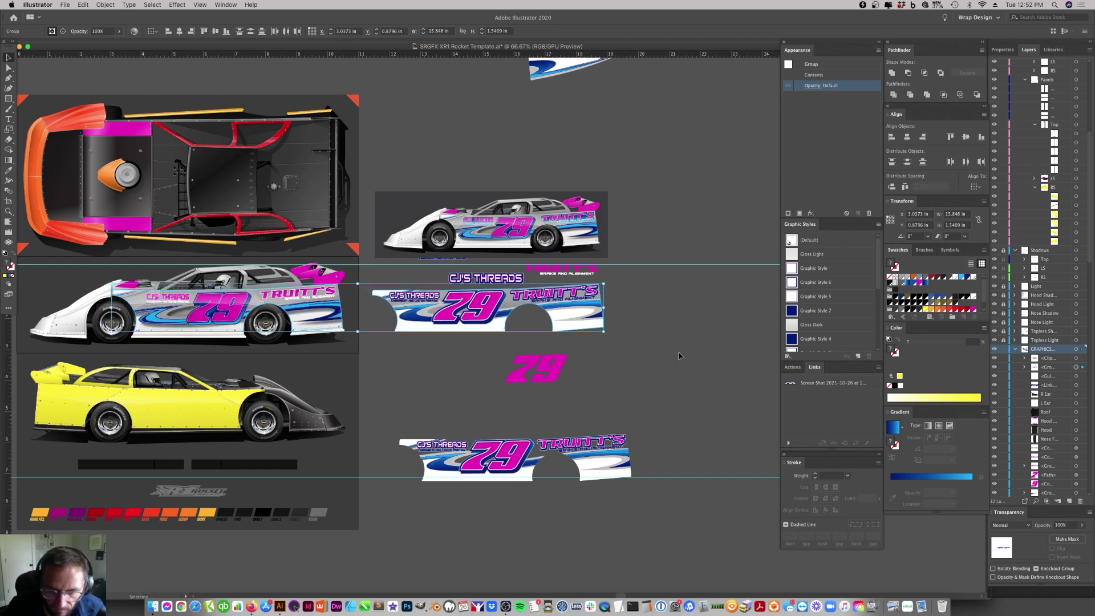
# - Unlock all objects and group the clipped wrap with the gray side panel behind it
pyautogui.click(677, 360)
pyautogui.click(128, 4)
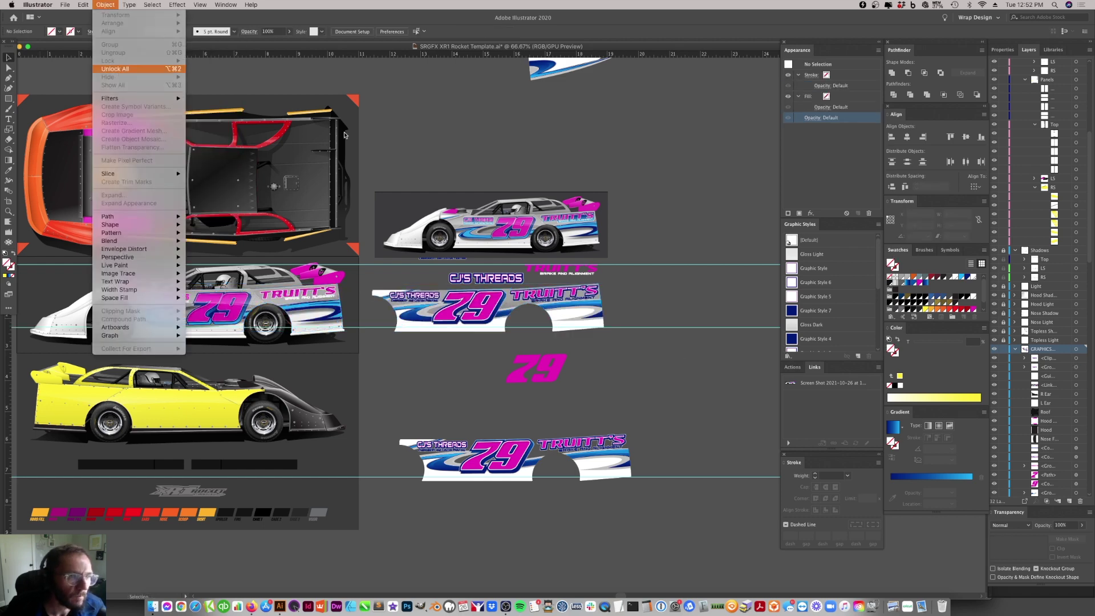
pyautogui.click(582, 310)
pyautogui.click(582, 311)
pyautogui.click(358, 332)
pyautogui.click(617, 300)
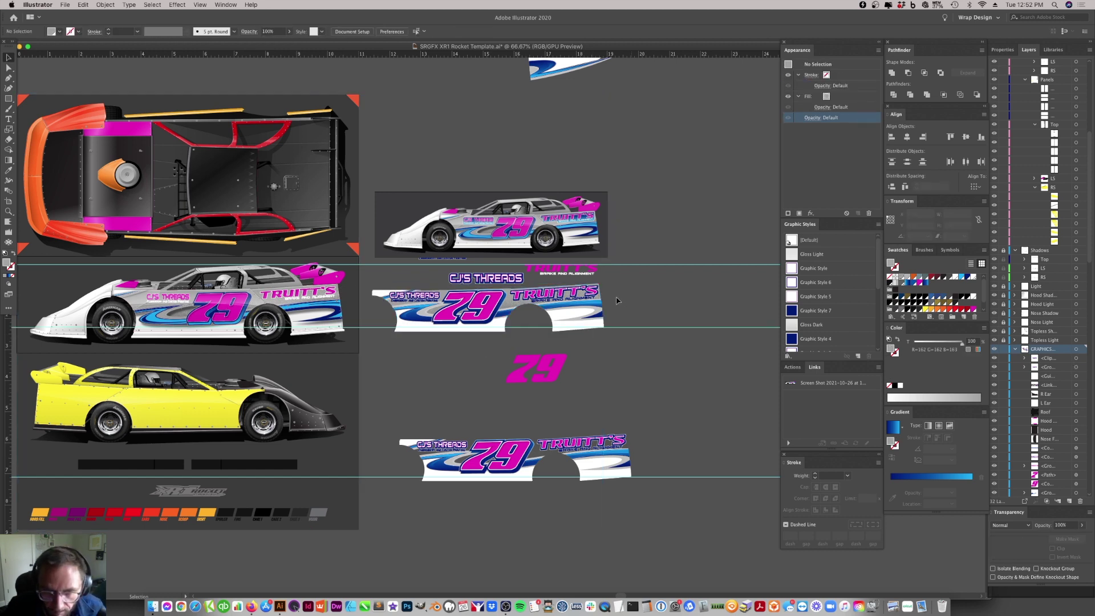
pyautogui.click(383, 313)
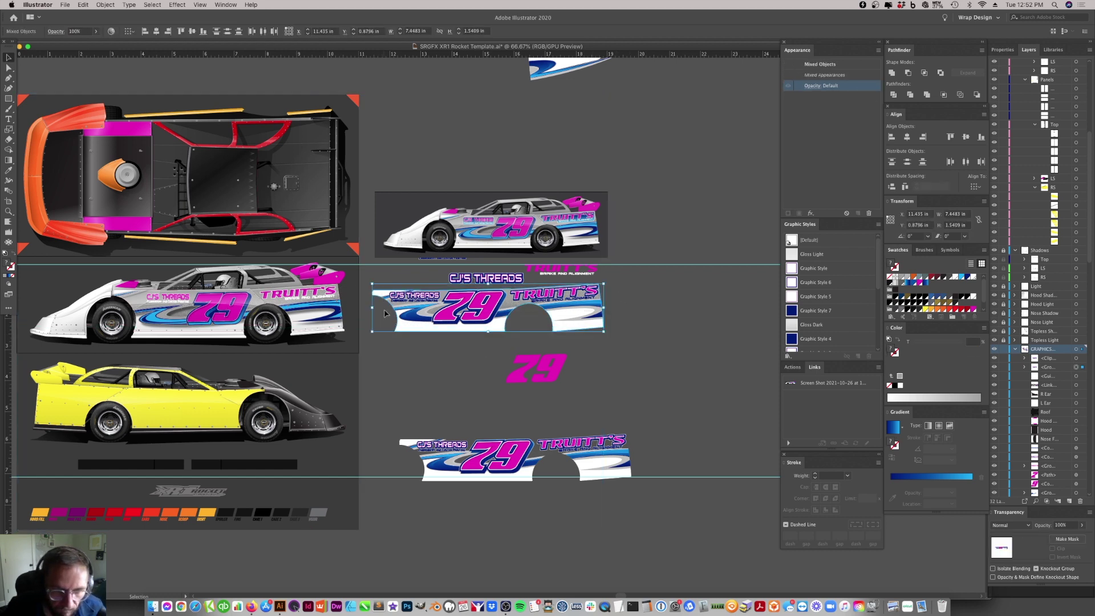
pyautogui.click(443, 318)
# - Left-align the grouped wrap with the existing side graphics on the white car and deselect it
pyautogui.keyDown('shift'); pyautogui.click(313, 311); pyautogui.keyUp('shift')
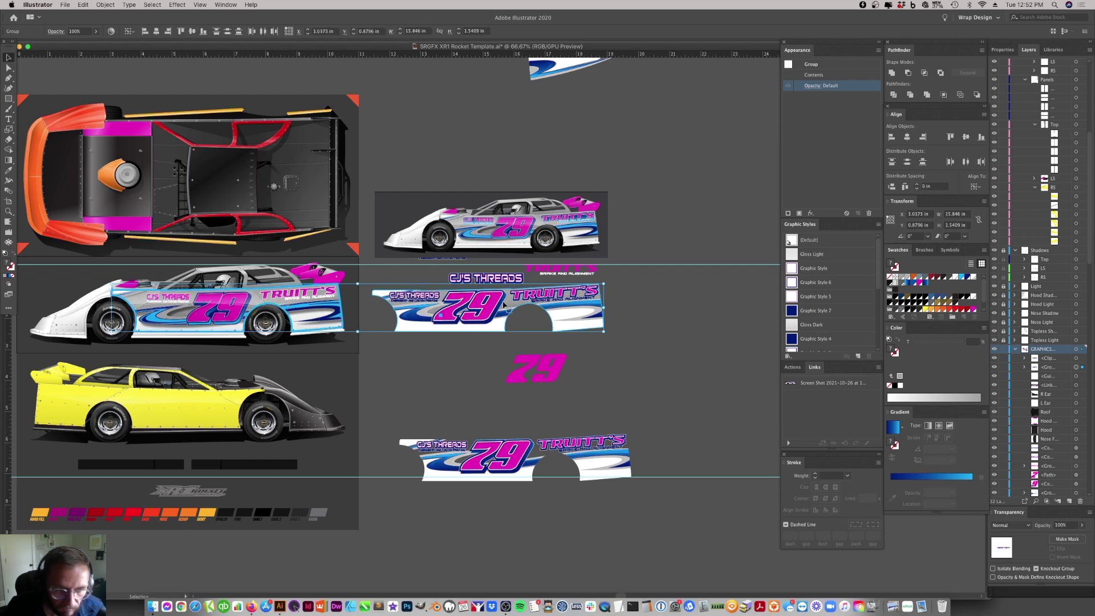
pyautogui.click(982, 138)
pyautogui.click(418, 345)
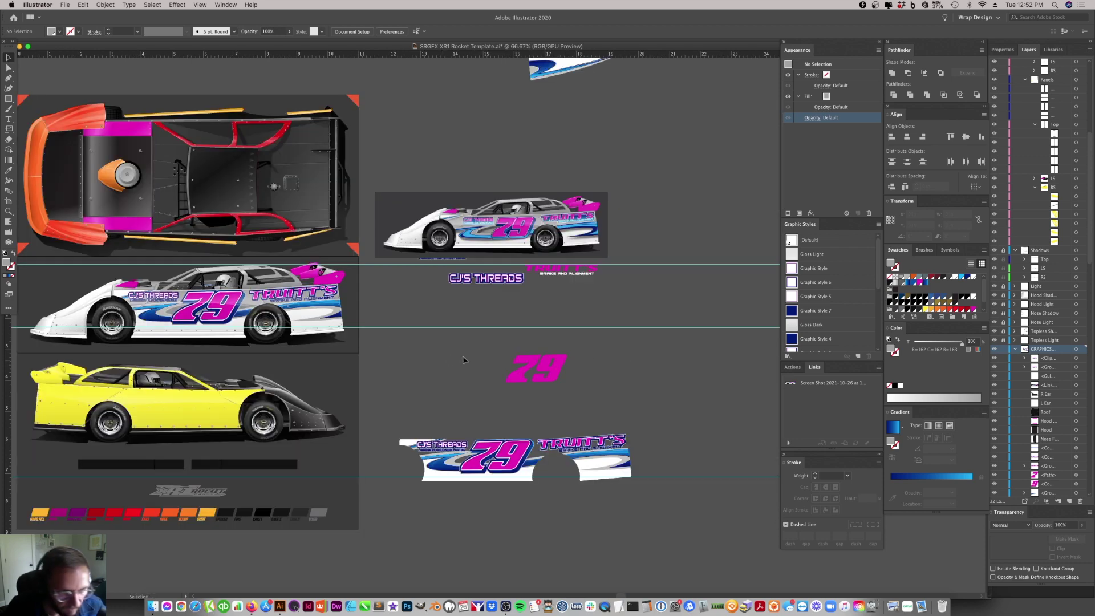
pyautogui.scroll(5, 447, 360)
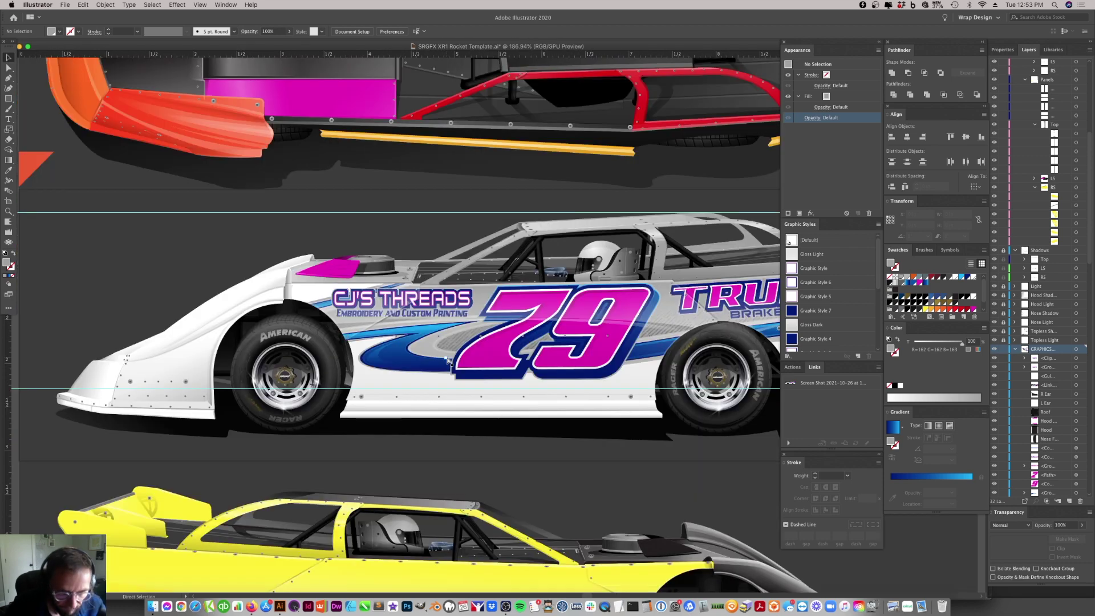
# - Copy the angled white panel group with the blue swoosh from the pasteboard beside the artboard
pyautogui.scroll(-4, 447, 360)
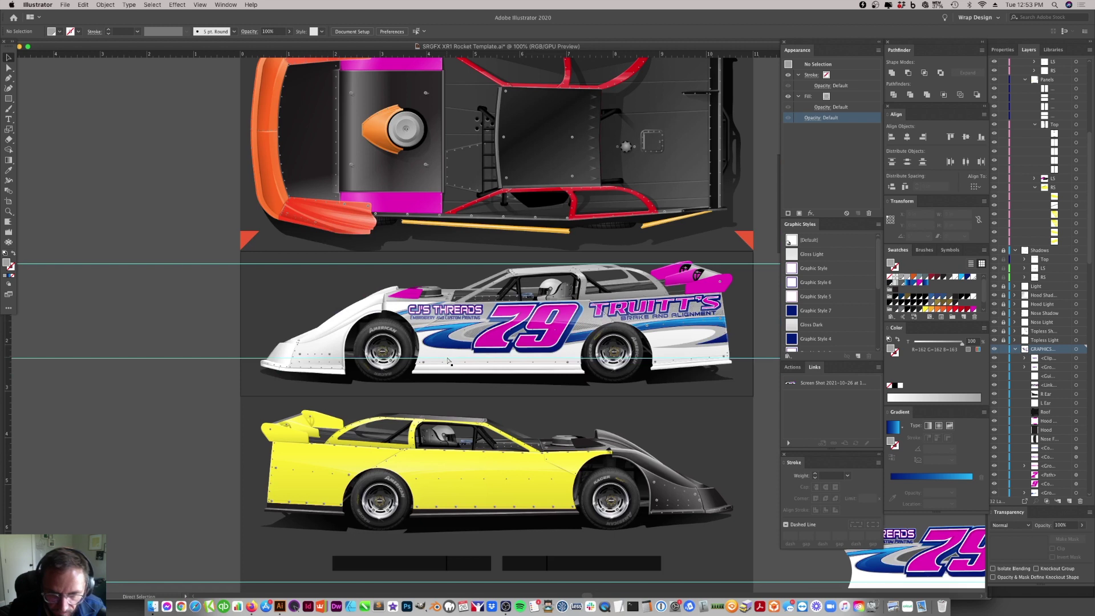
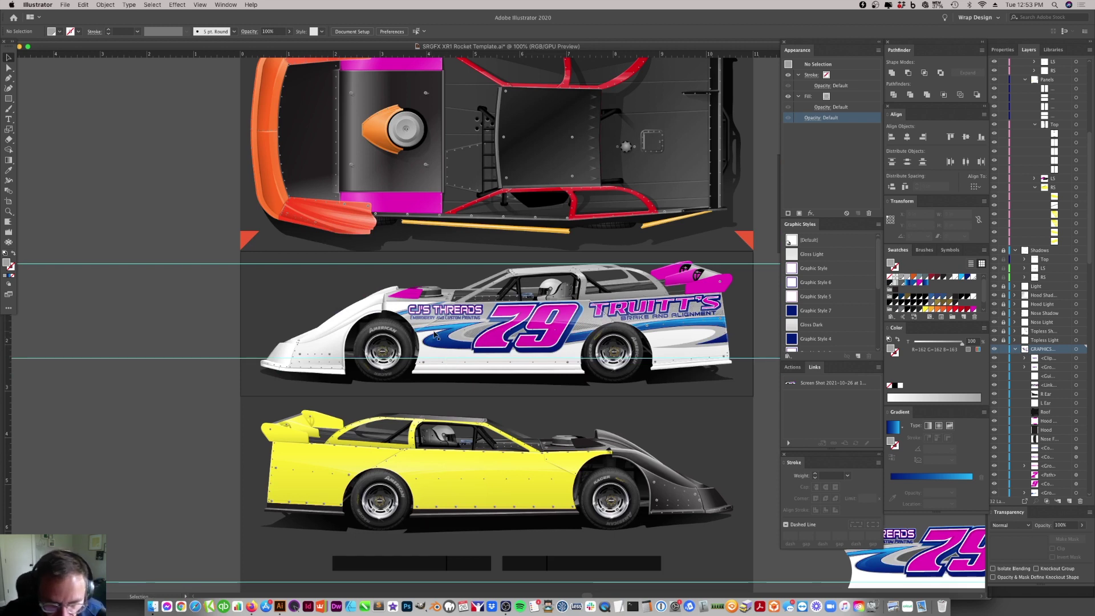
pyautogui.click(331, 356)
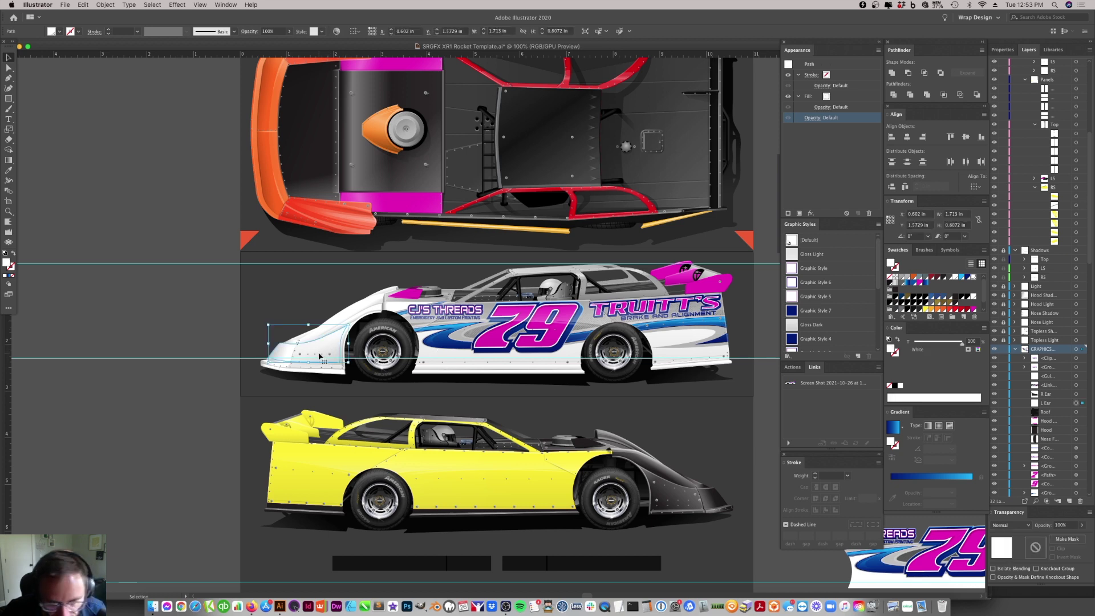
pyautogui.press('super+minus')
pyautogui.press('super+minus')
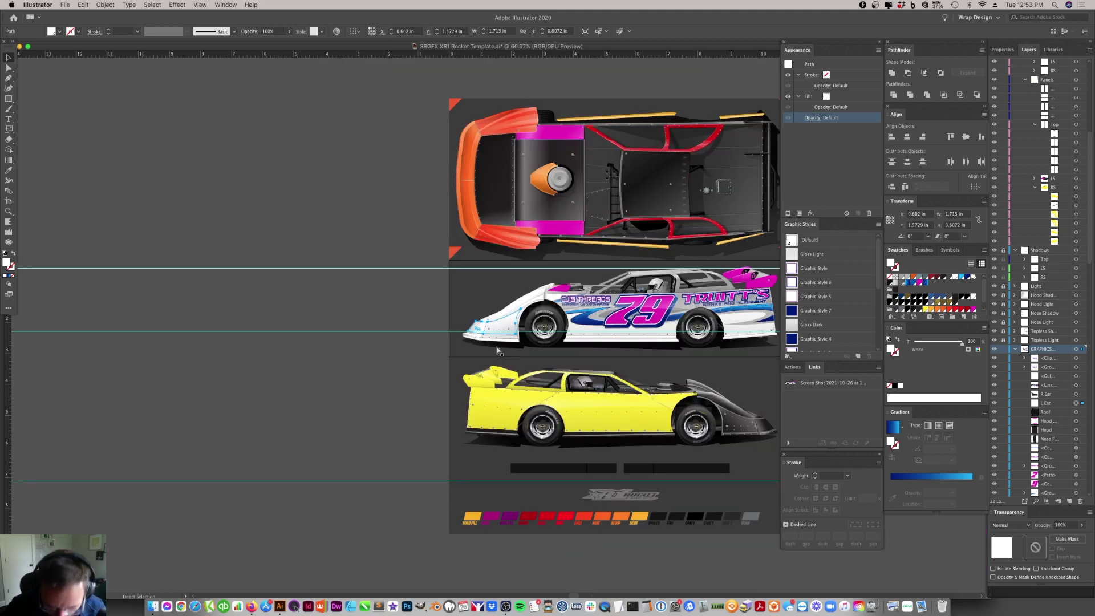
pyautogui.hscroll(10, 485, 355)
pyautogui.hscroll(-10, 485, 355)
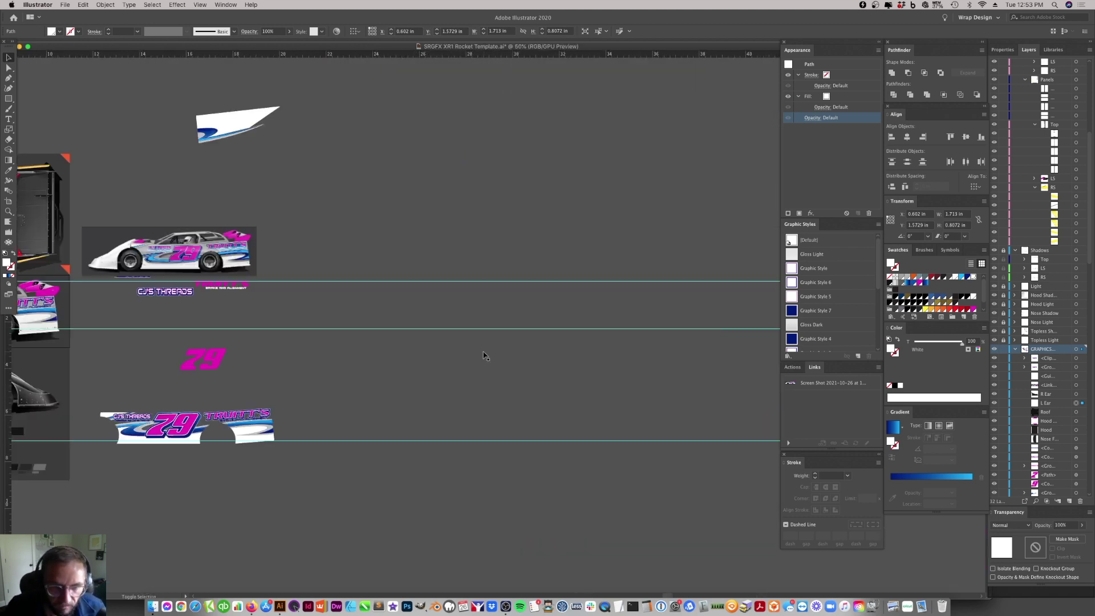
pyautogui.click(234, 136)
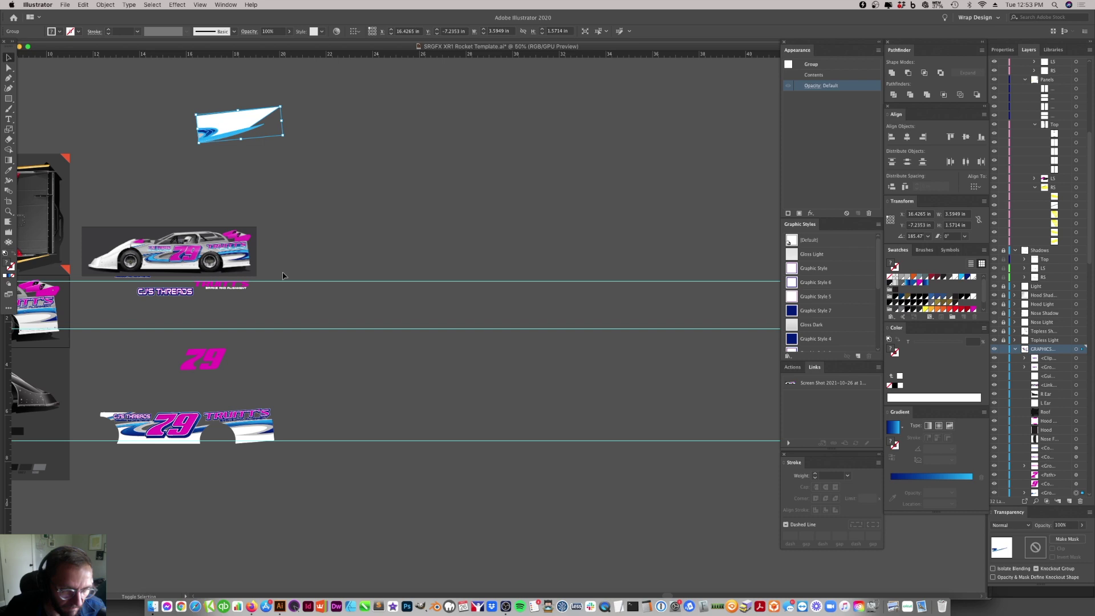
# - Paste the copied swoosh panel group onto the number 79 car's side view
pyautogui.hscroll(-10, 282, 277)
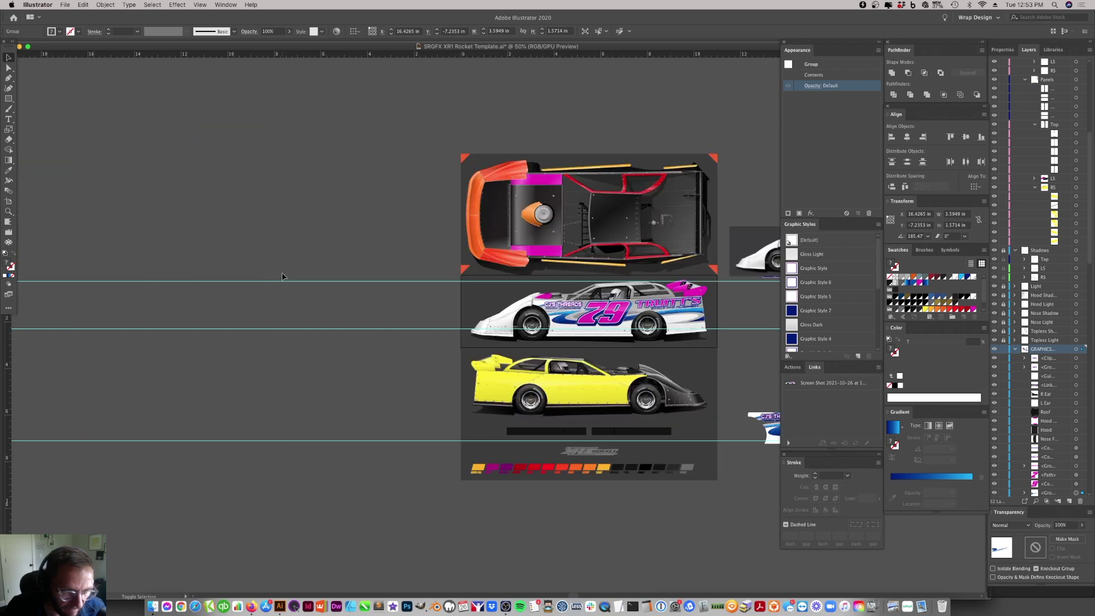
pyautogui.click(8, 211)
pyautogui.click(531, 363)
pyautogui.click(566, 301)
pyautogui.click(567, 301)
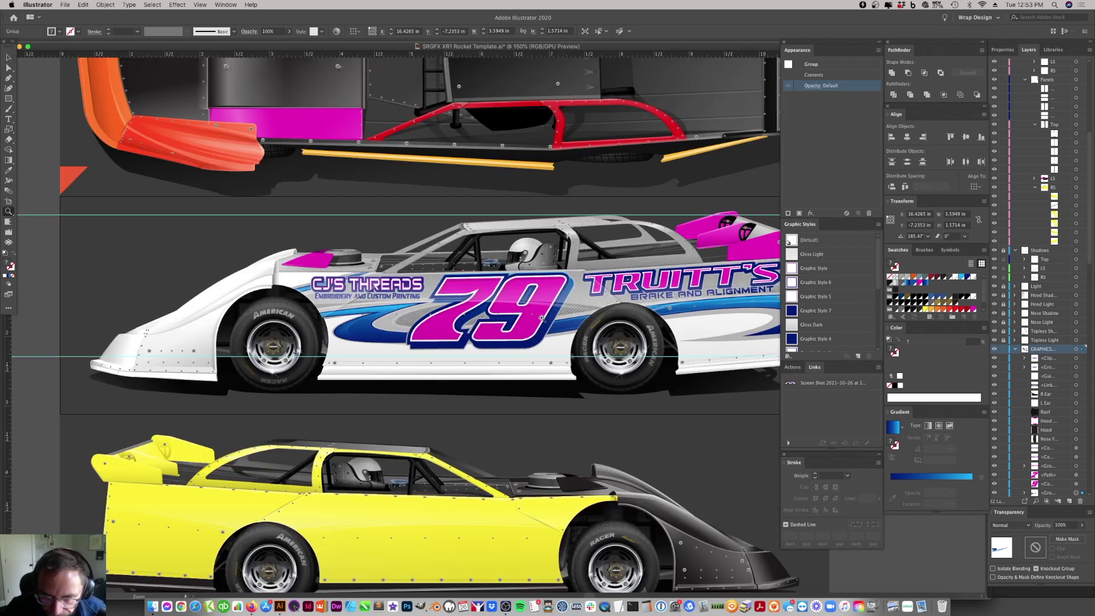
pyautogui.click(442, 326)
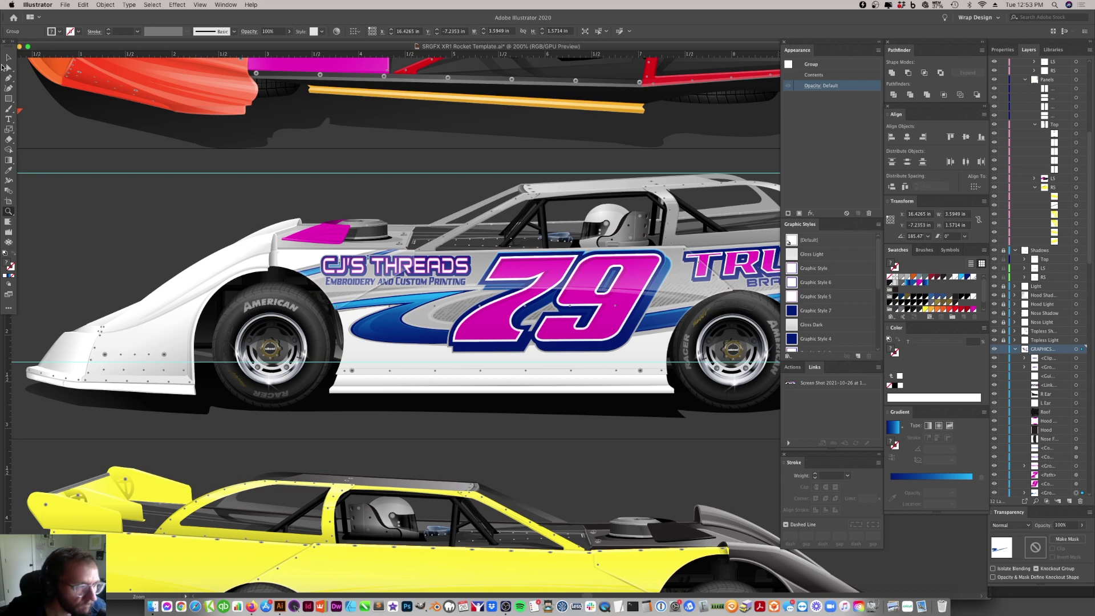
pyautogui.click(8, 57)
pyautogui.hotkey('ctrl', 'v')
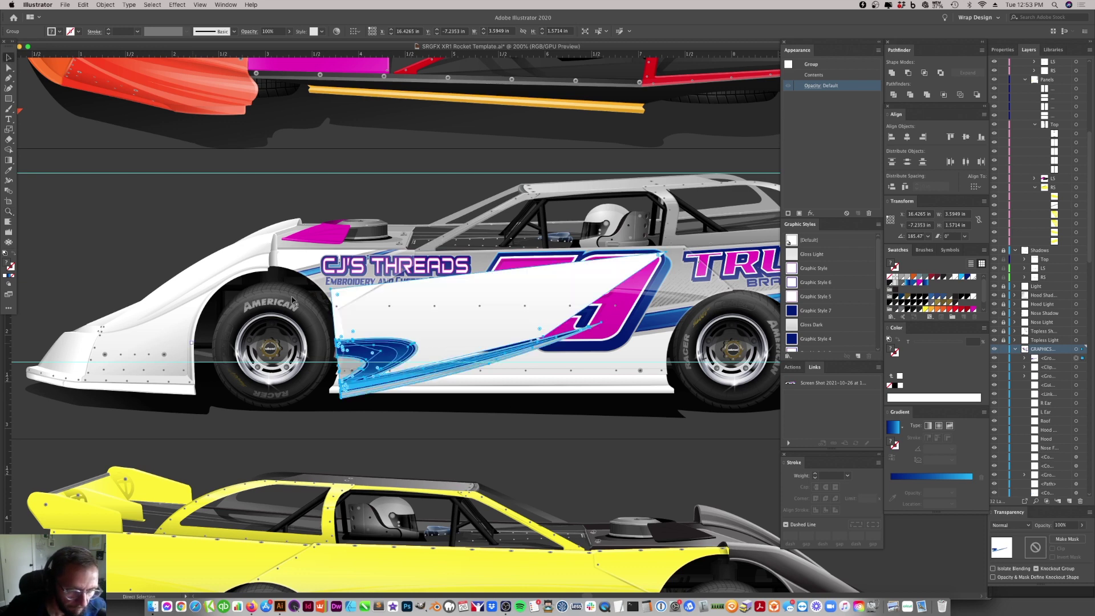
# - Turn the pasted swoosh group around and adjust its position, tilt and width so the swoosh runs across the nose's side panel
pyautogui.moveTo(670, 250); pyautogui.dragTo(191, 364)
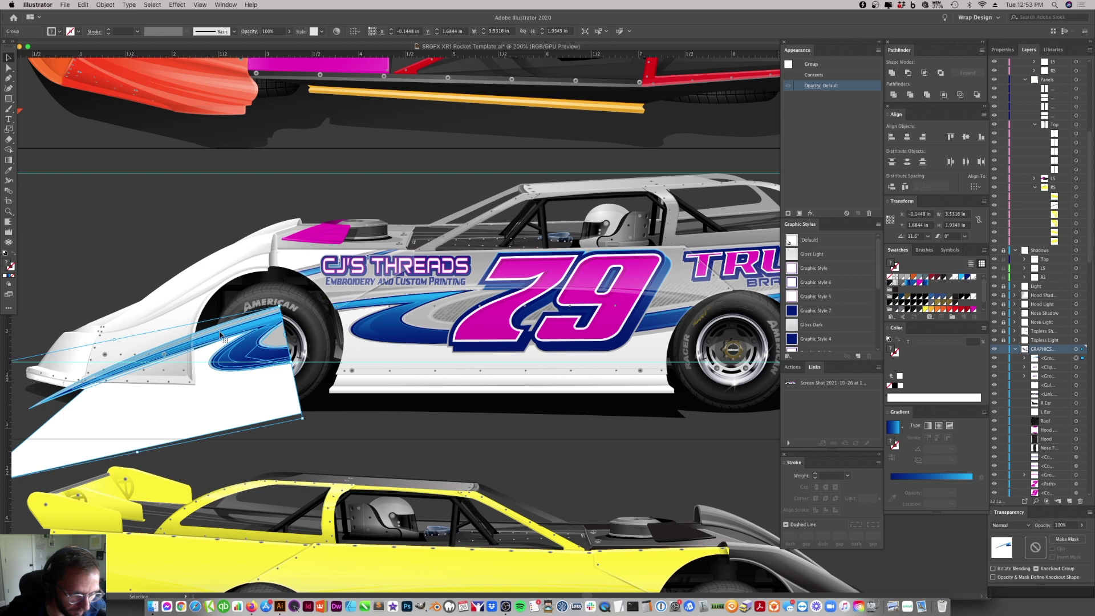
pyautogui.moveTo(176, 347); pyautogui.dragTo(174, 350)
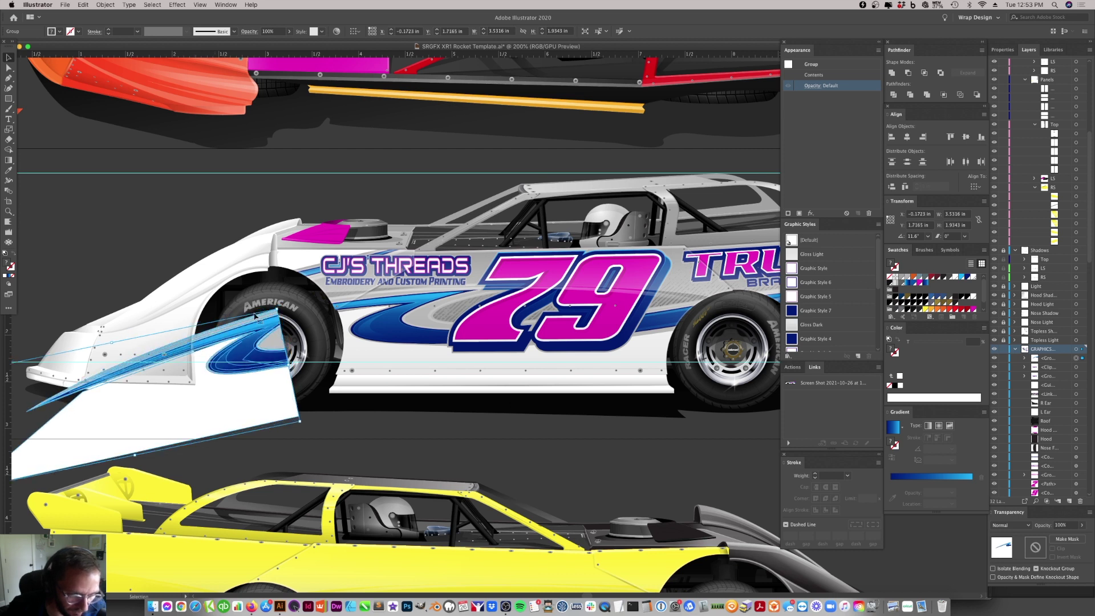
pyautogui.moveTo(277, 310); pyautogui.dragTo(242, 365)
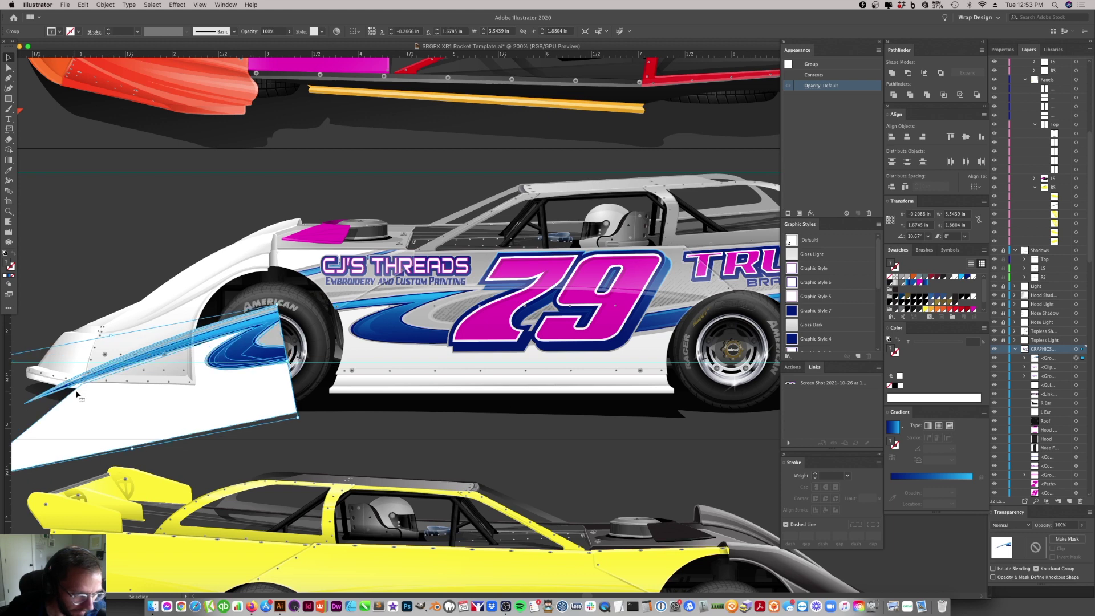
pyautogui.hscroll(-5, 78, 394)
pyautogui.moveTo(119, 426); pyautogui.dragTo(139, 420)
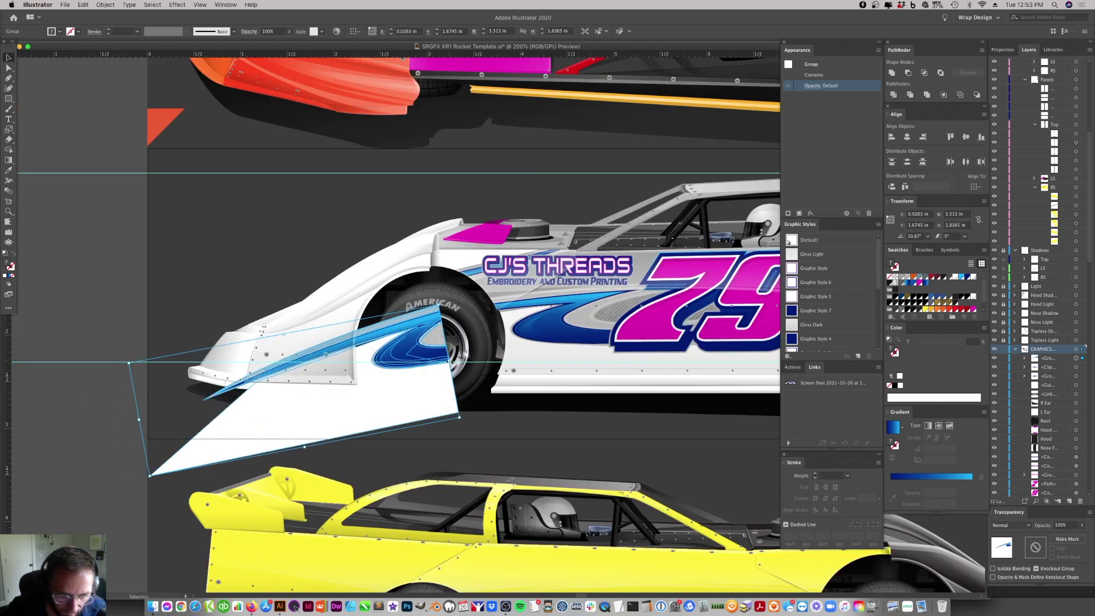
pyautogui.moveTo(448, 362); pyautogui.dragTo(405, 352)
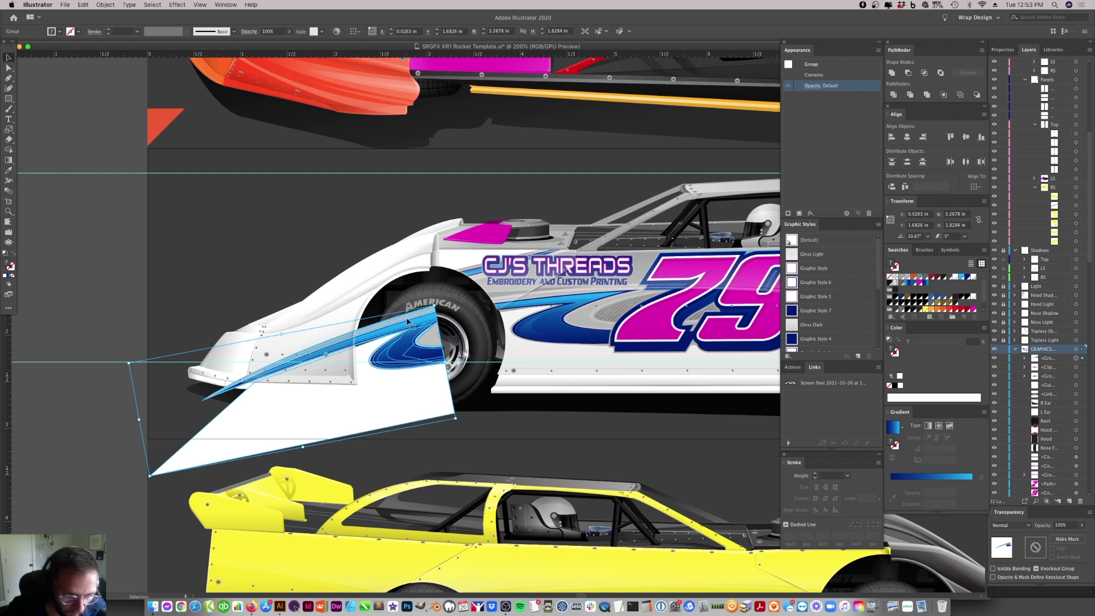
pyautogui.moveTo(435, 303); pyautogui.dragTo(420, 327)
# - Try a clipping mask on the swoosh group and the nose's side panel, and undo it
pyautogui.keyDown('shift'); pyautogui.click(333, 337); pyautogui.keyUp('shift')
pyautogui.rightClick(333, 336)
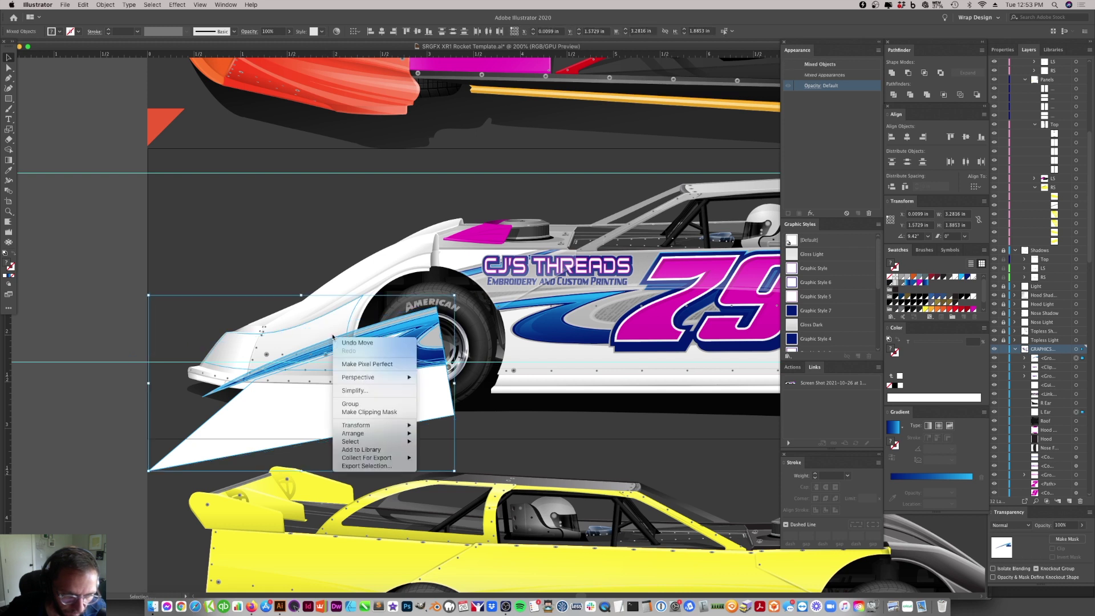
pyautogui.click(368, 412)
pyautogui.press('super+z')
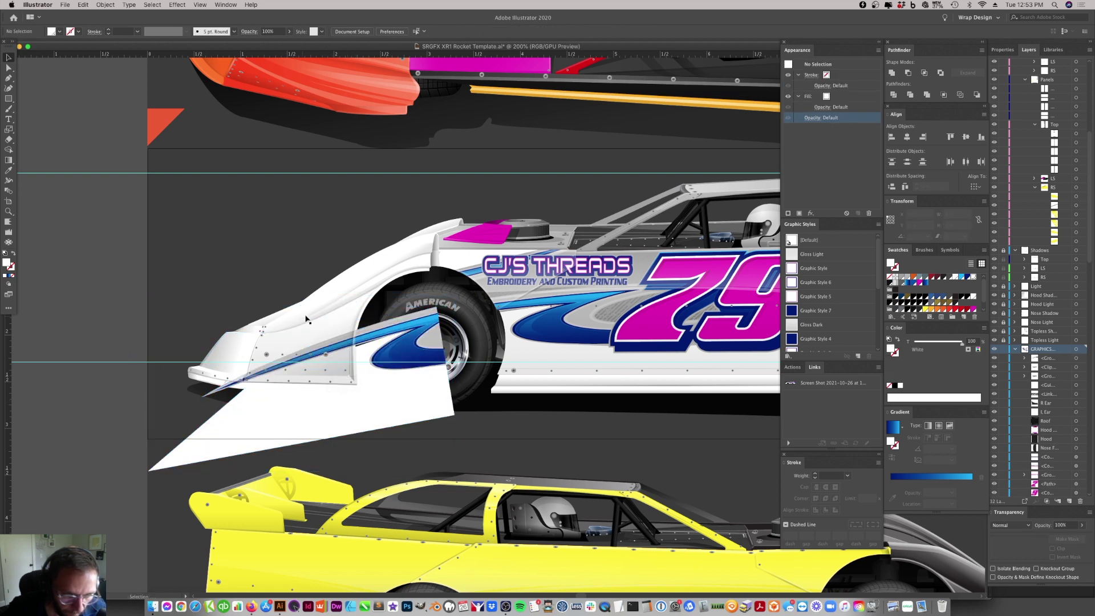
# - Bring the nose's side panel, filled light blue, to the front and clip the swoosh group with it
pyautogui.click(962, 277)
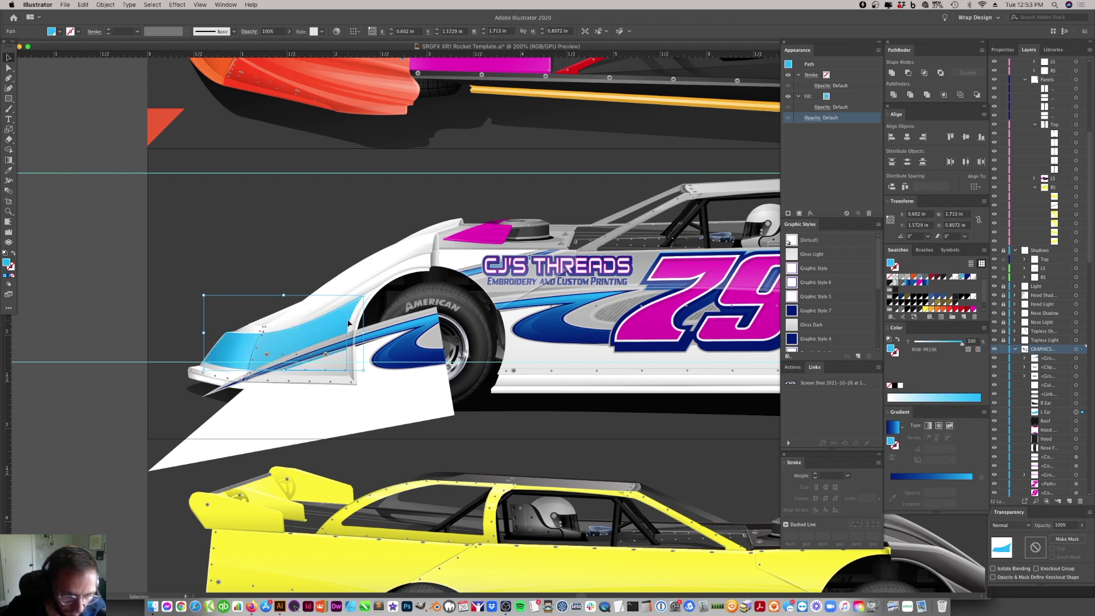
pyautogui.press('super+shift+bracketright')
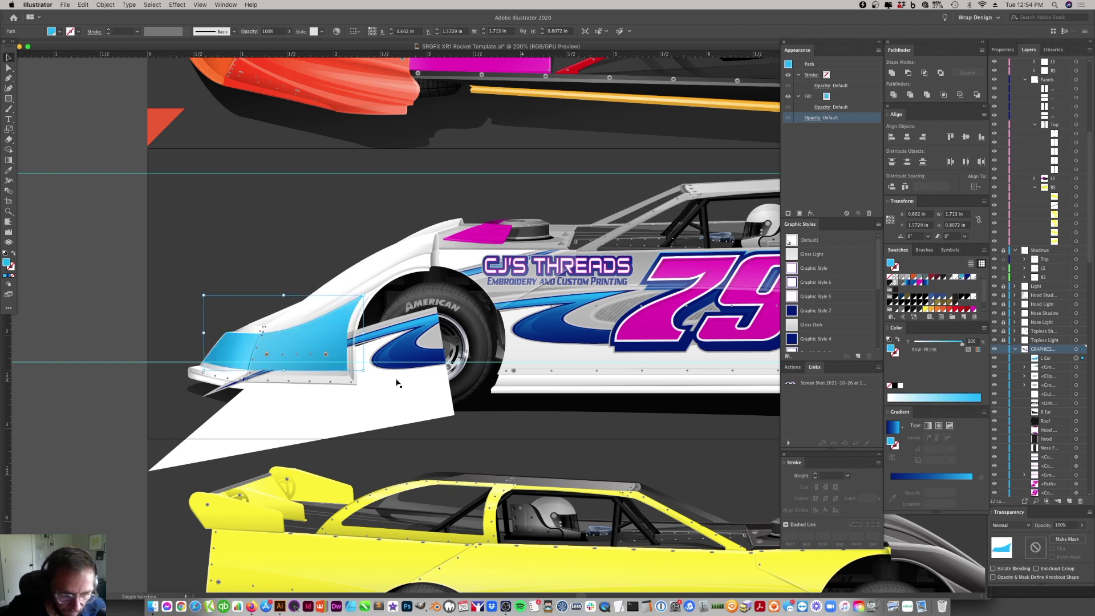
pyautogui.keyDown('shift'); pyautogui.click(371, 379); pyautogui.keyUp('shift')
pyautogui.rightClick(398, 382)
pyautogui.click(433, 456)
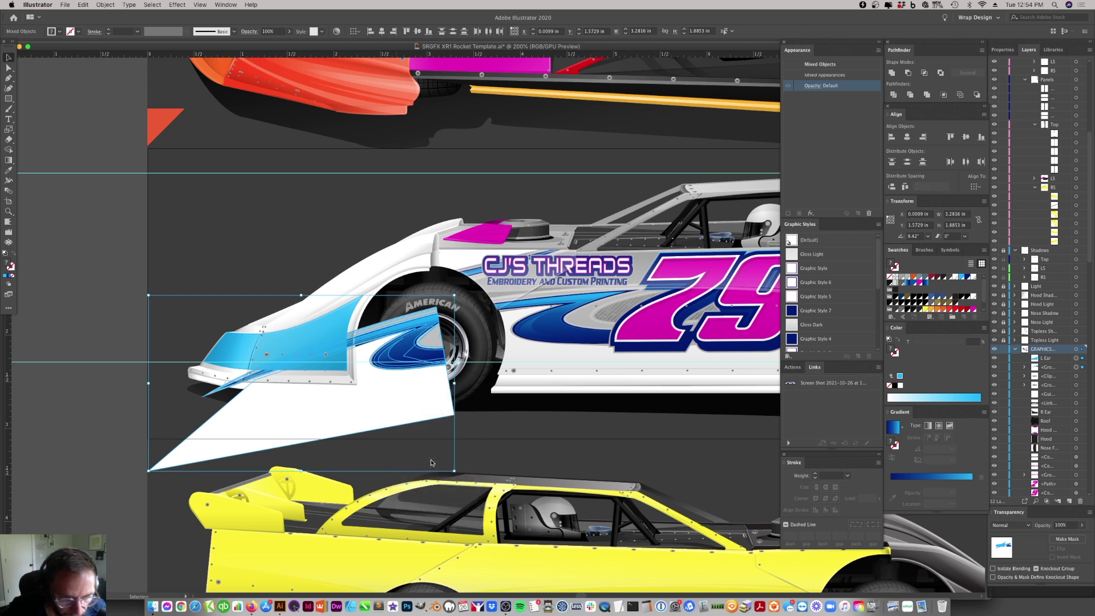
pyautogui.click(218, 408)
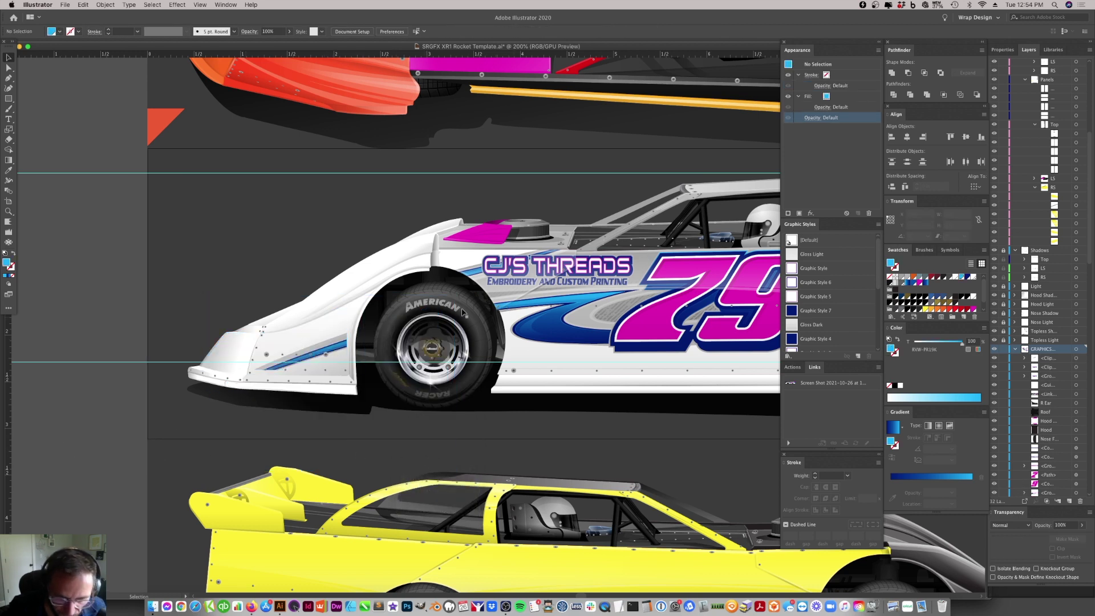
# - Isolate the side wrap's nested clip group and rotate its swoosh artwork slightly
pyautogui.doubleClick(542, 336)
pyautogui.click(555, 355)
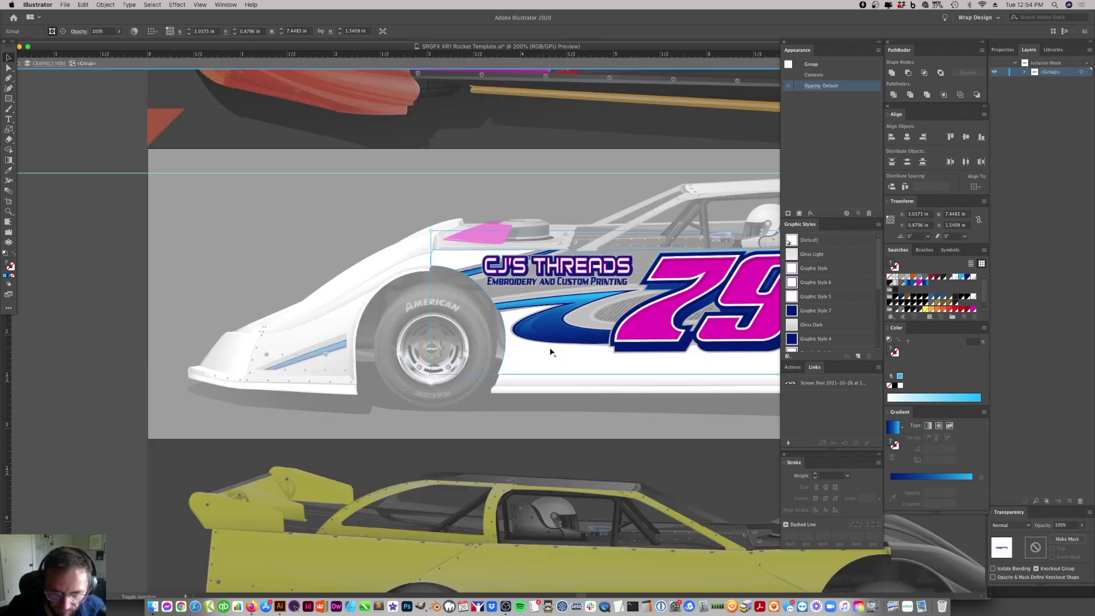
pyautogui.hscroll(10, 551, 353)
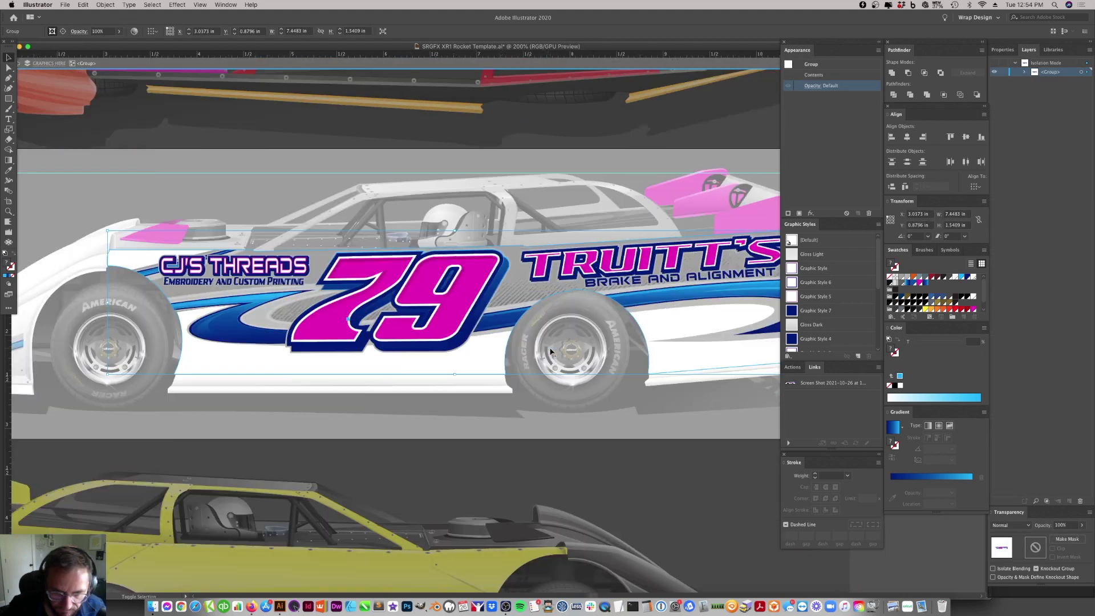
pyautogui.doubleClick(242, 336)
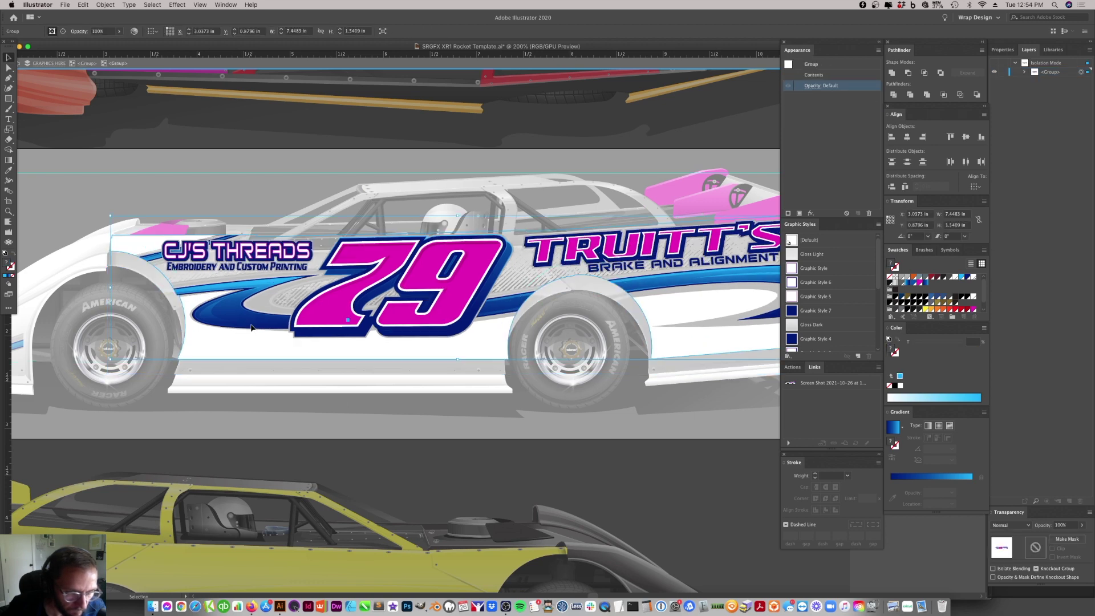
pyautogui.doubleClick(254, 329)
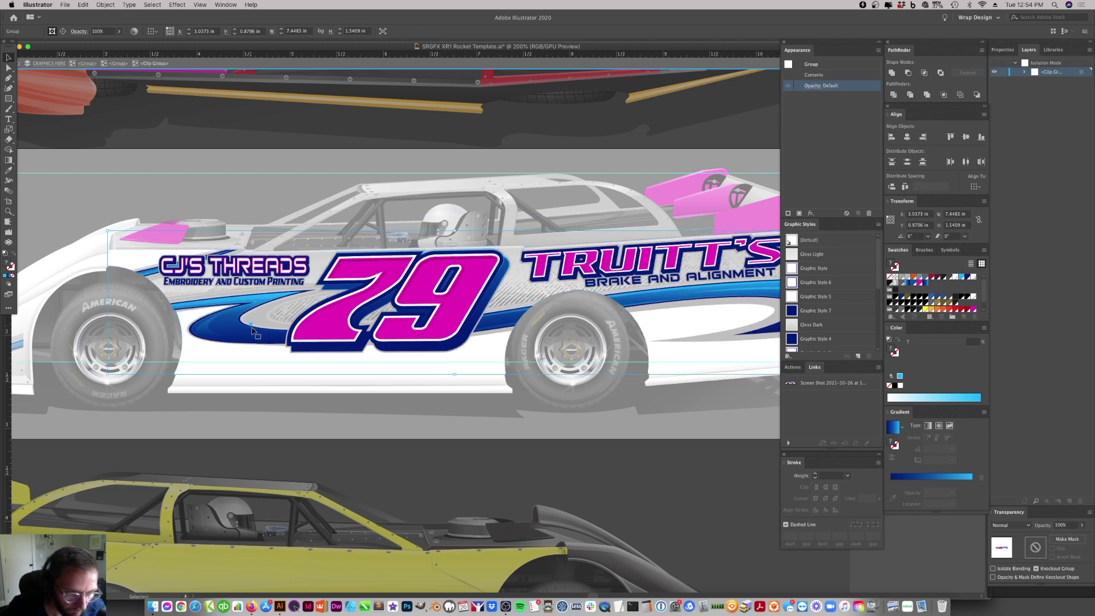
pyautogui.hscroll(-5, 193, 306)
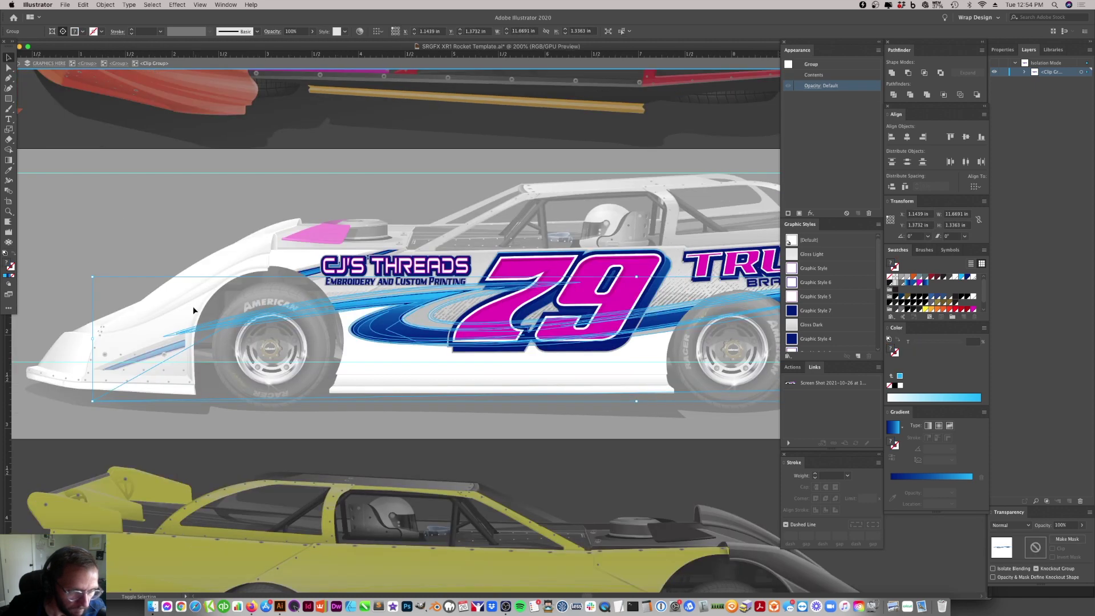
pyautogui.moveTo(88, 273); pyautogui.dragTo(87, 275)
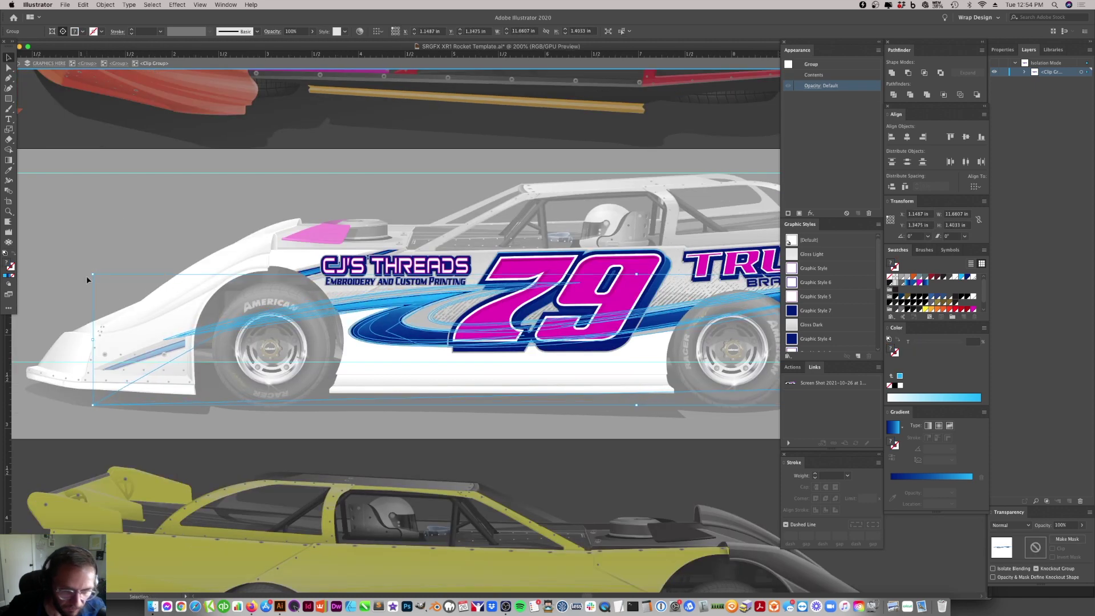
# - Isolate the TRUITT'S lettering group and widen its line spacing by moving BRAKE AND ALIGNMENT slightly down and TRUITT'S slightly up
pyautogui.hscroll(10, 196, 324)
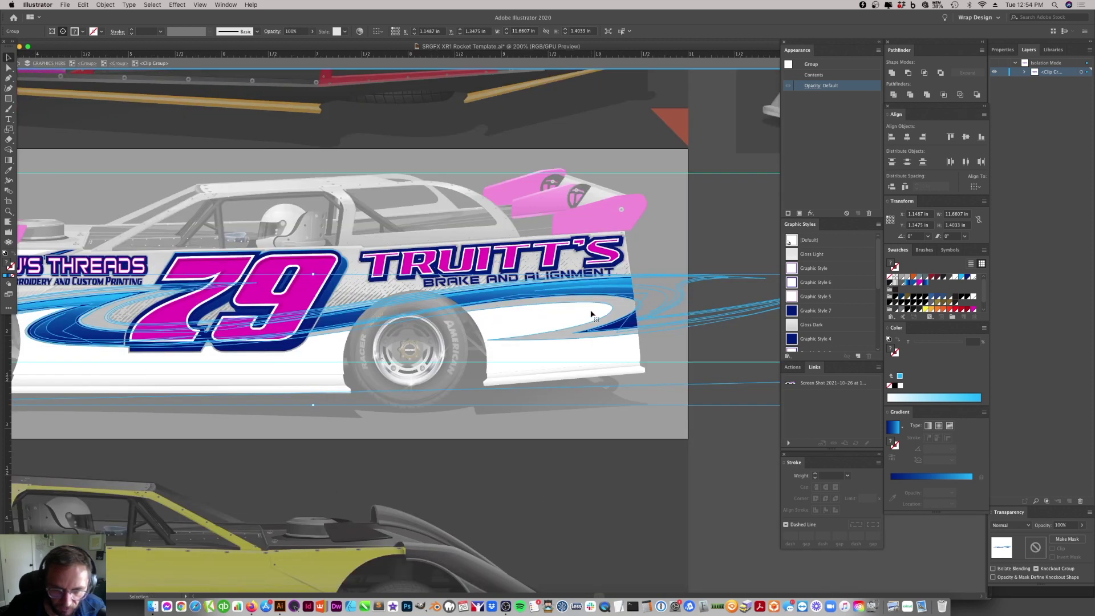
pyautogui.click(555, 282)
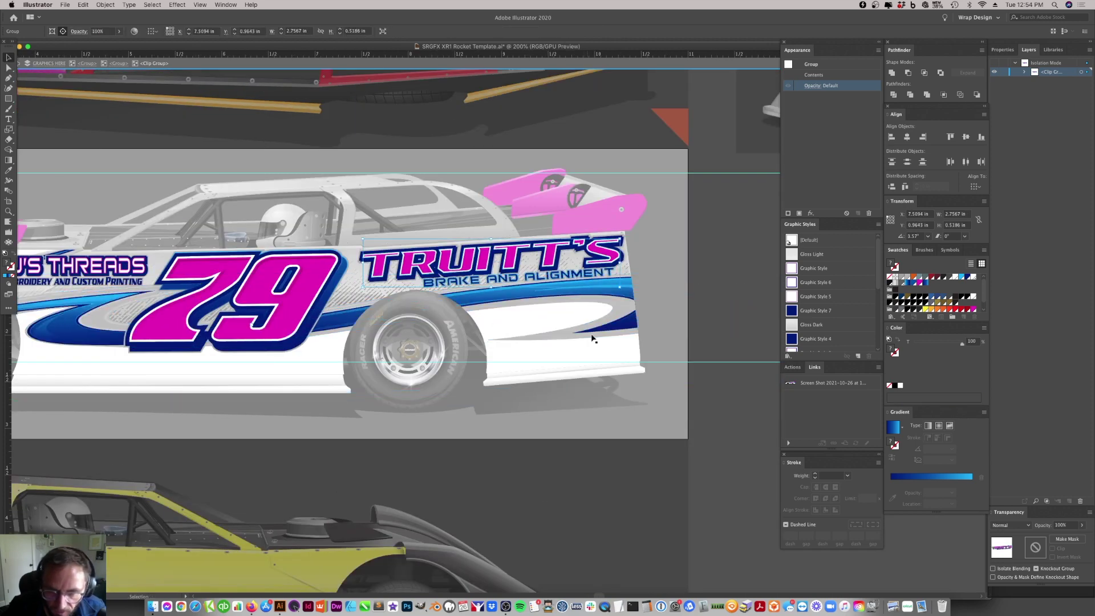
pyautogui.doubleClick(555, 281)
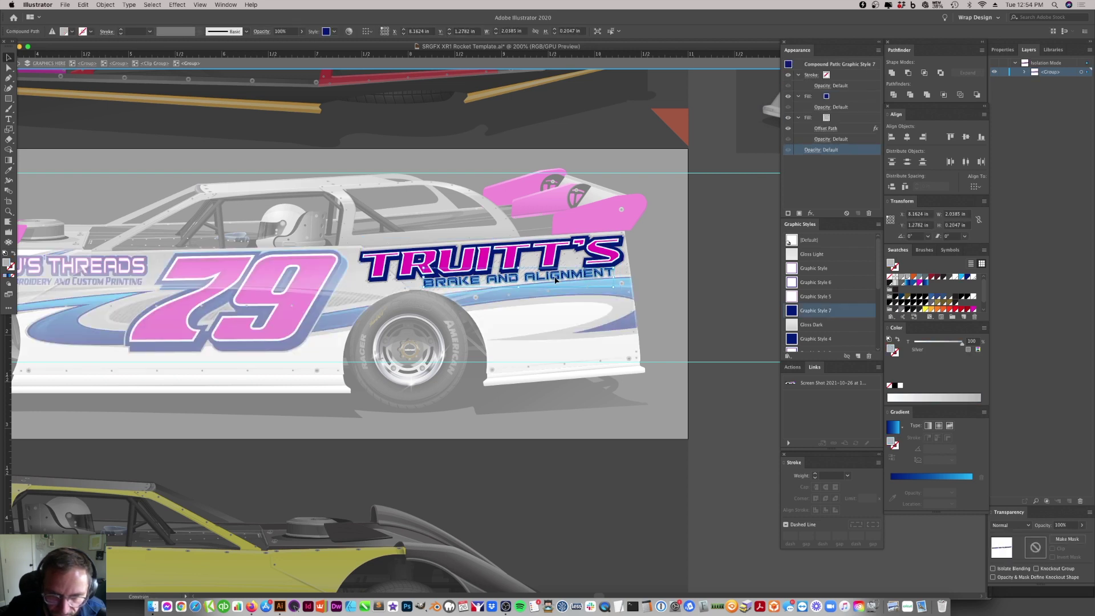
pyautogui.moveTo(555, 279); pyautogui.dragTo(557, 280)
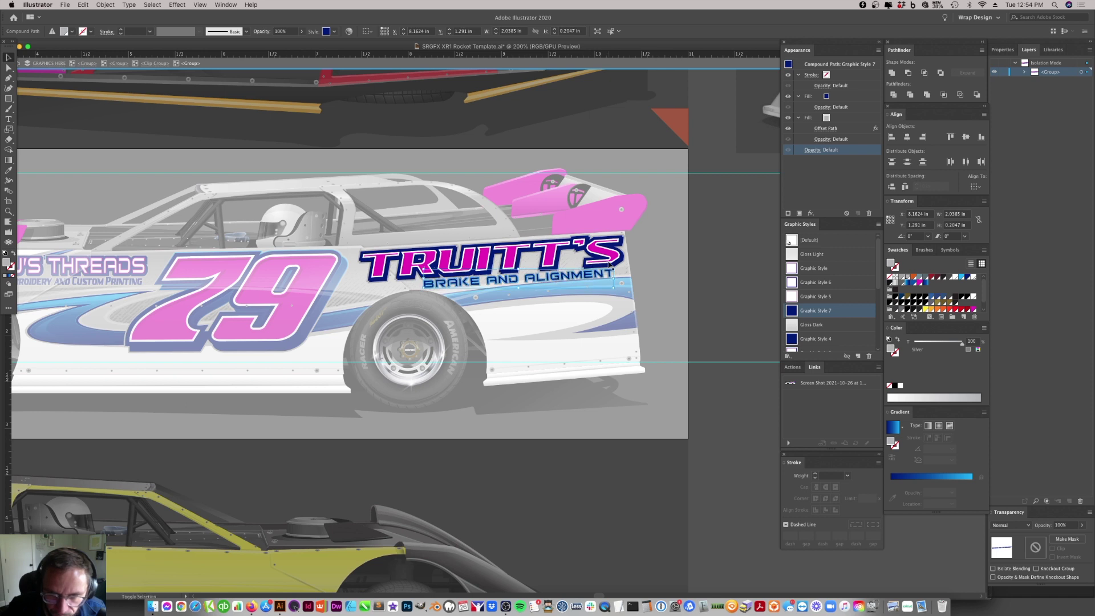
pyautogui.click(610, 264)
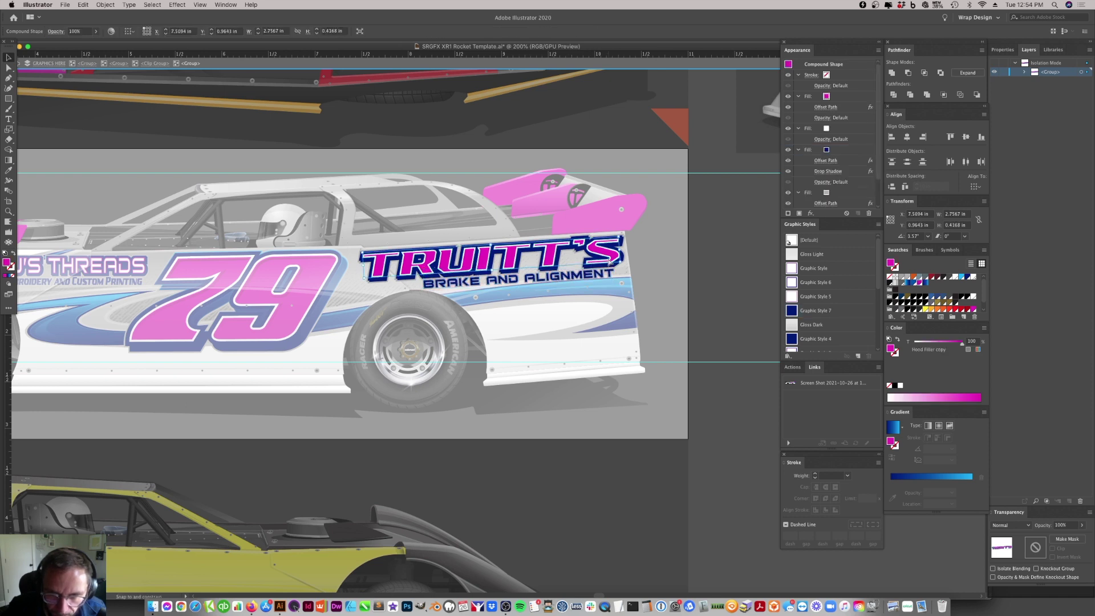
pyautogui.moveTo(612, 257); pyautogui.dragTo(612, 257)
pyautogui.click(632, 292)
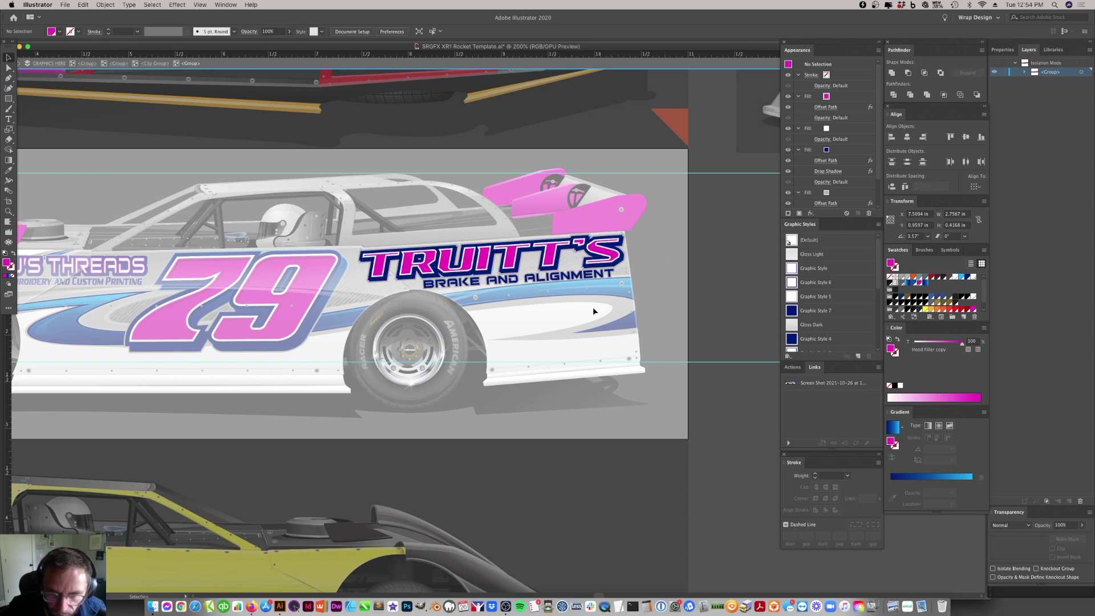
pyautogui.click(576, 281)
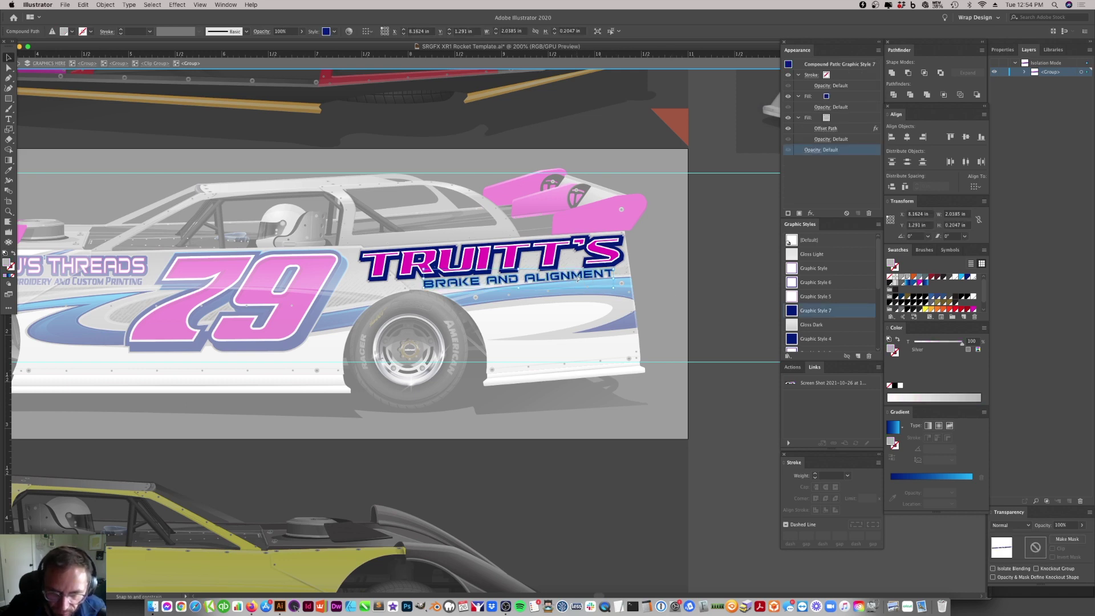
pyautogui.click(644, 246)
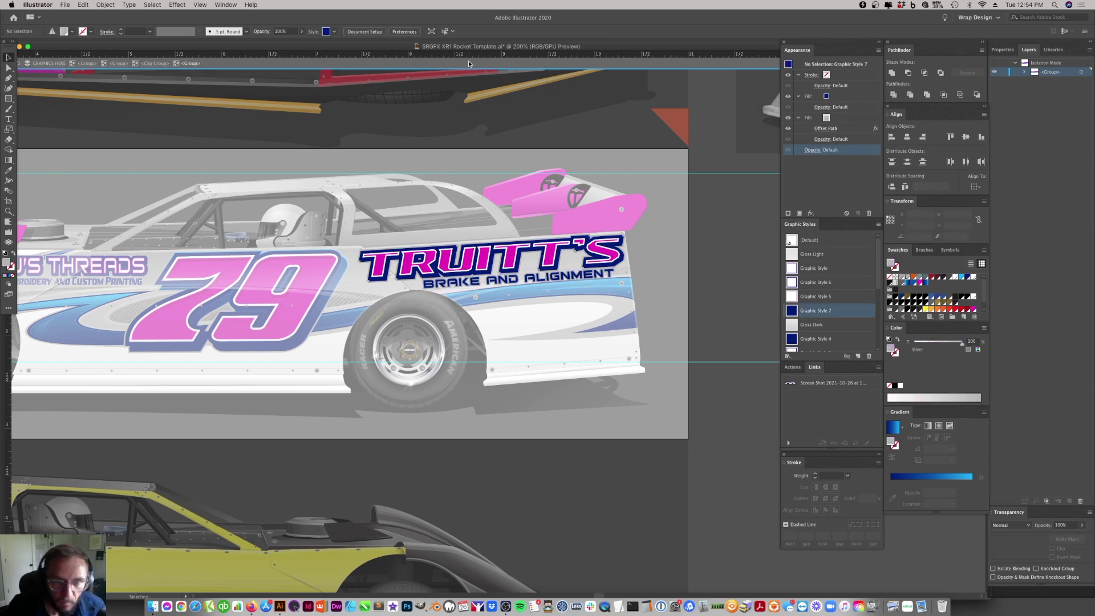
# - Isolate the side wrap's nested clip group and move its swoosh artwork slightly right and down
pyautogui.doubleClick(644, 246)
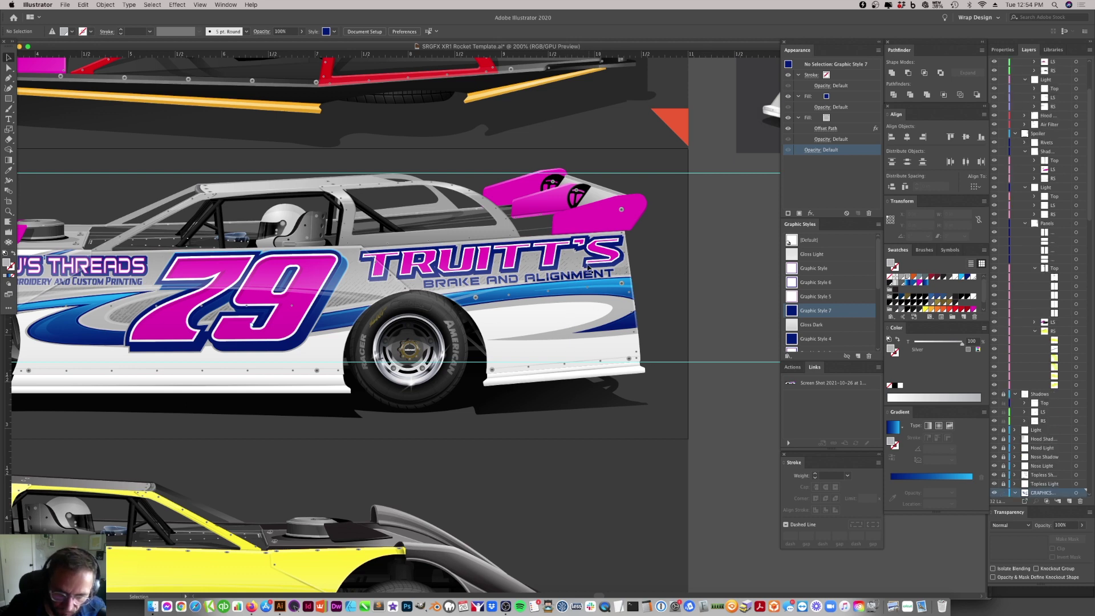
pyautogui.doubleClick(552, 296)
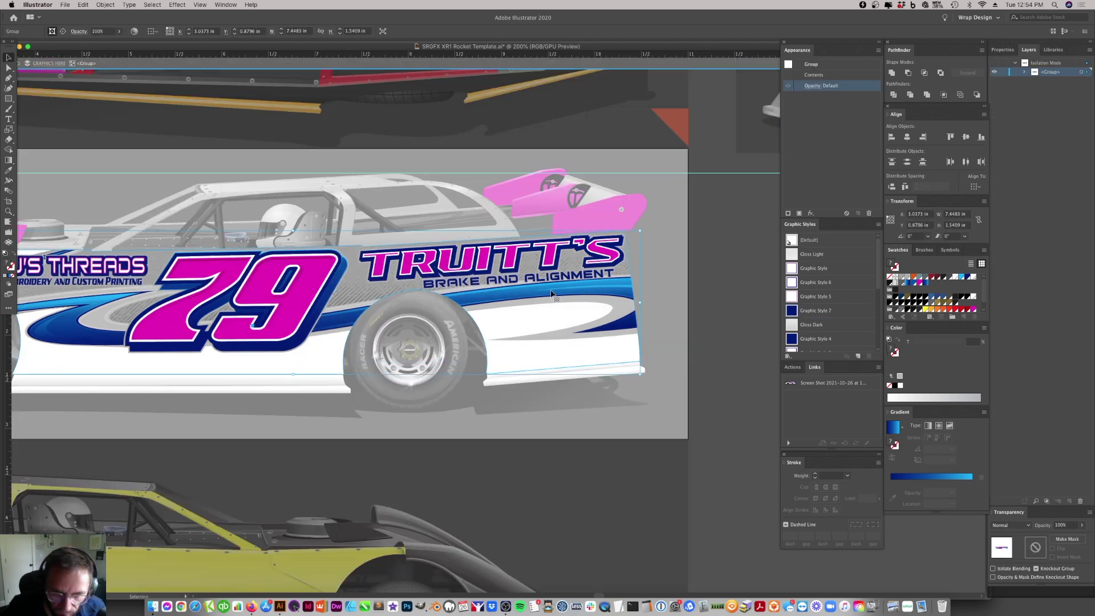
pyautogui.doubleClick(552, 295)
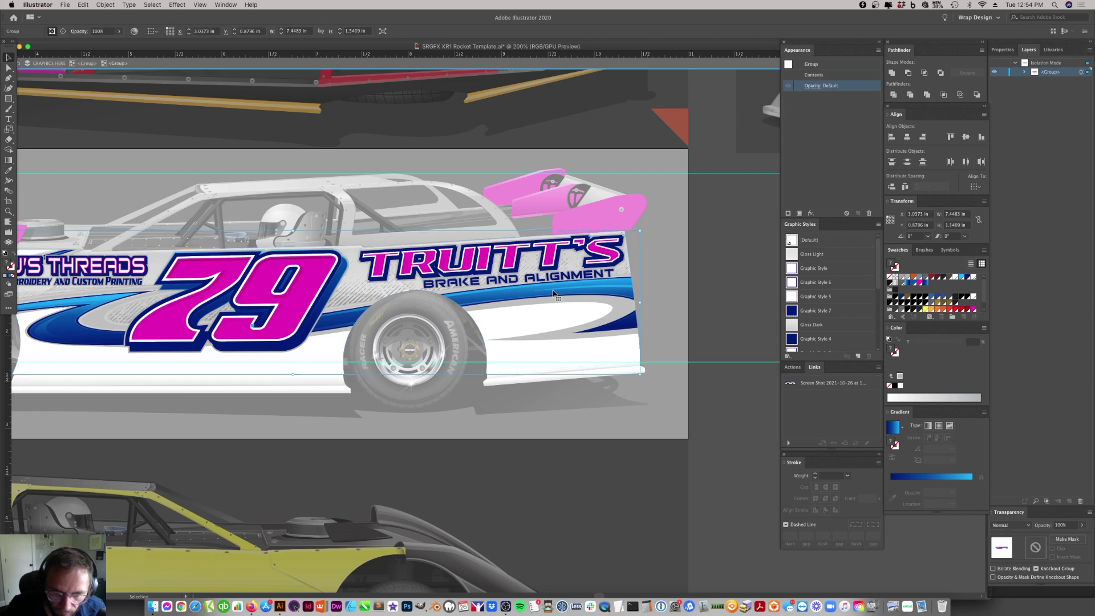
pyautogui.doubleClick(553, 294)
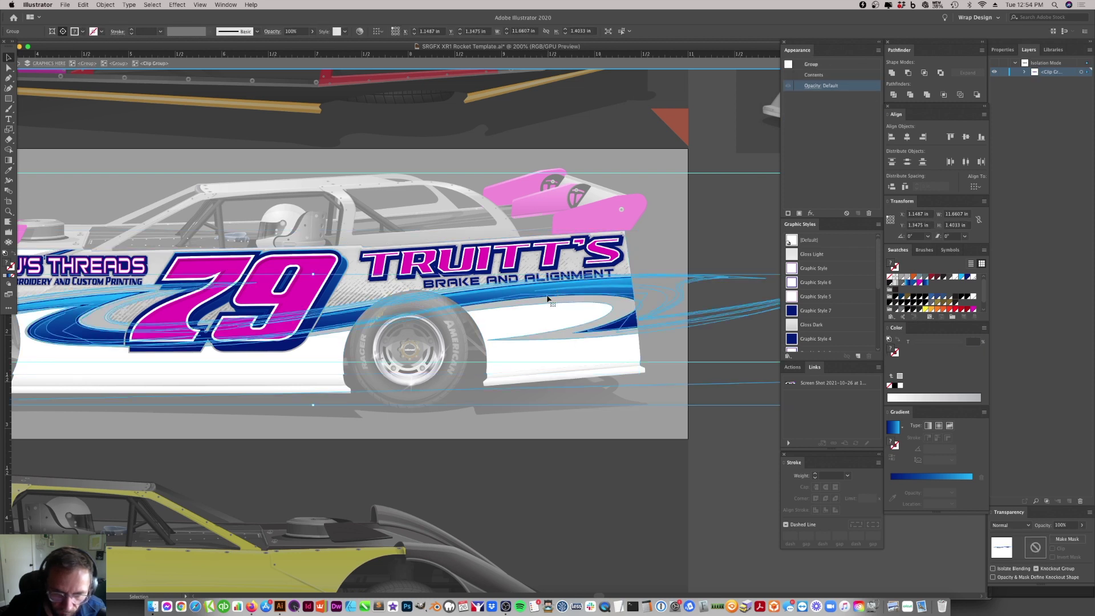
pyautogui.moveTo(548, 292); pyautogui.dragTo(550, 293)
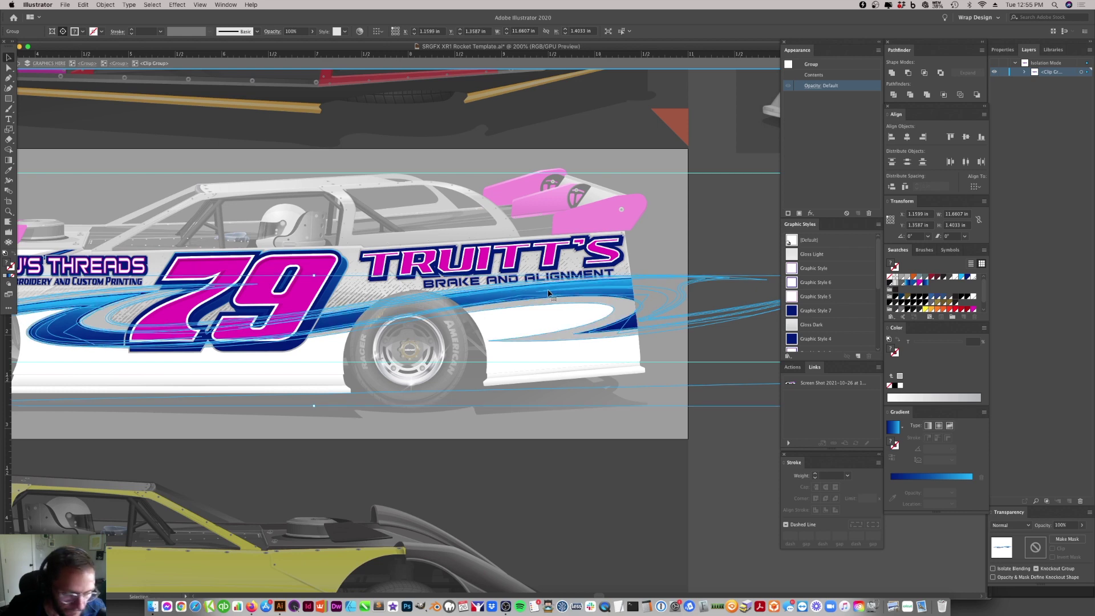
pyautogui.click(641, 281)
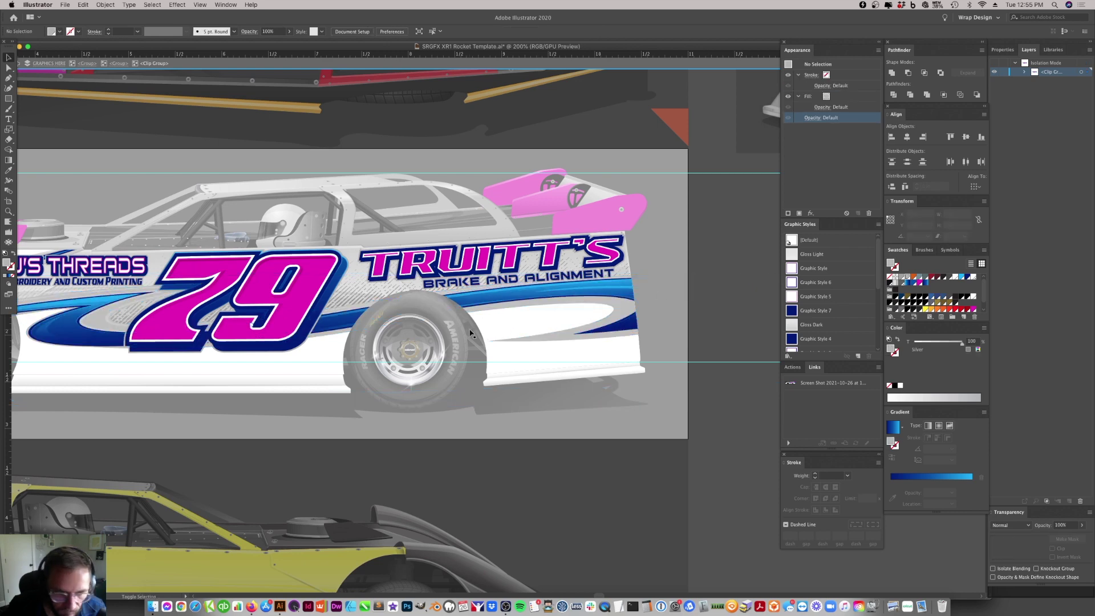
# - Adjust the anchor points on the lower edge of the blue swoosh paths beneath the number 79
pyautogui.hscroll(-10, 470, 337)
pyautogui.hscroll(5, 561, 340)
pyautogui.press('a')
pyautogui.click(488, 348)
pyautogui.click(439, 350)
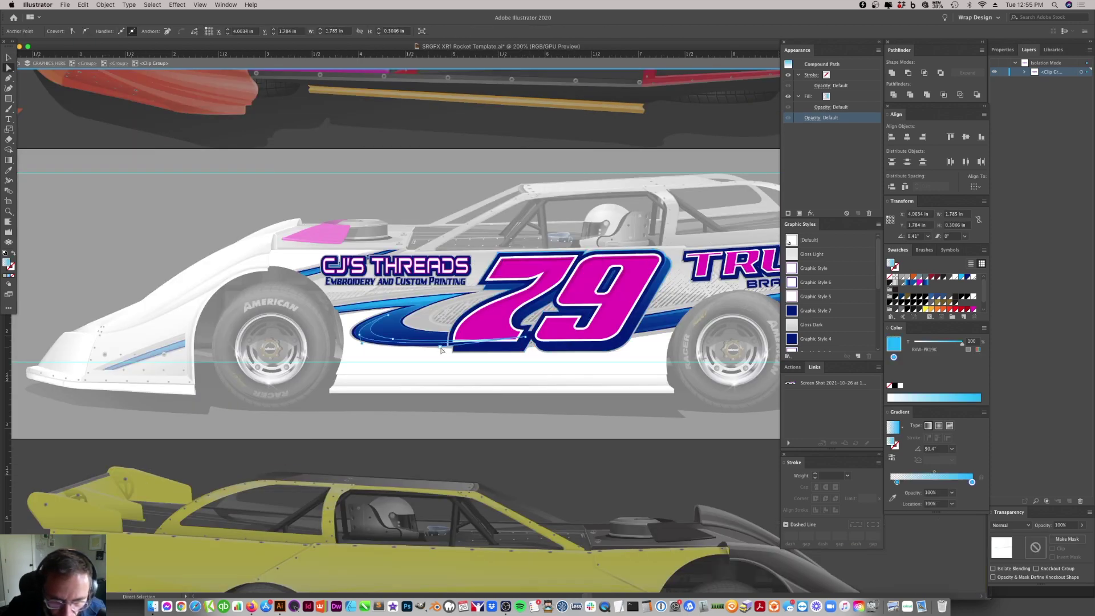
pyautogui.click(440, 350)
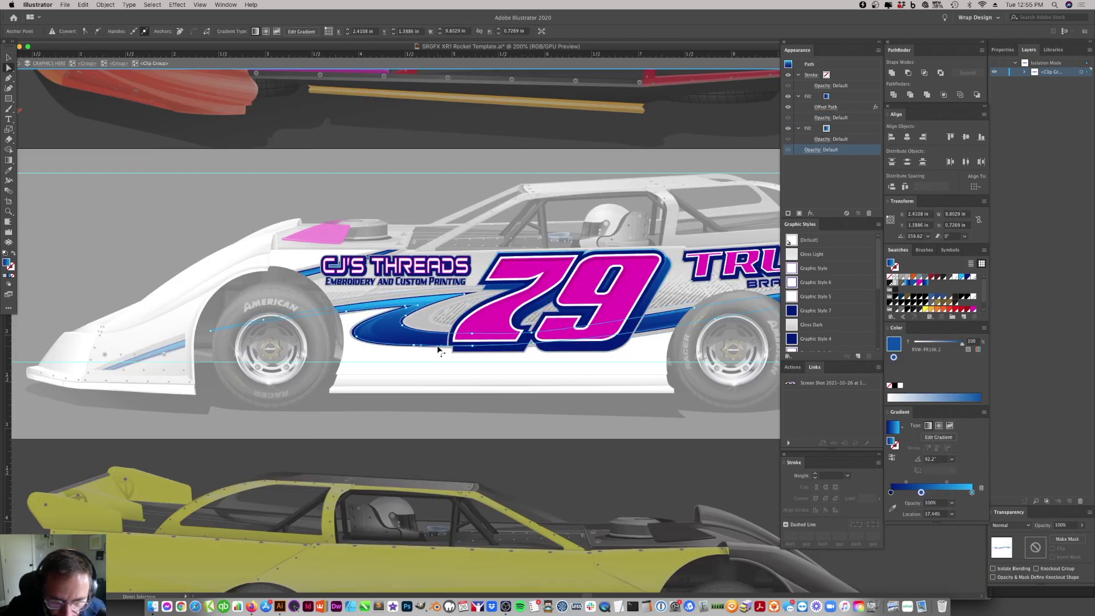
pyautogui.click(533, 344)
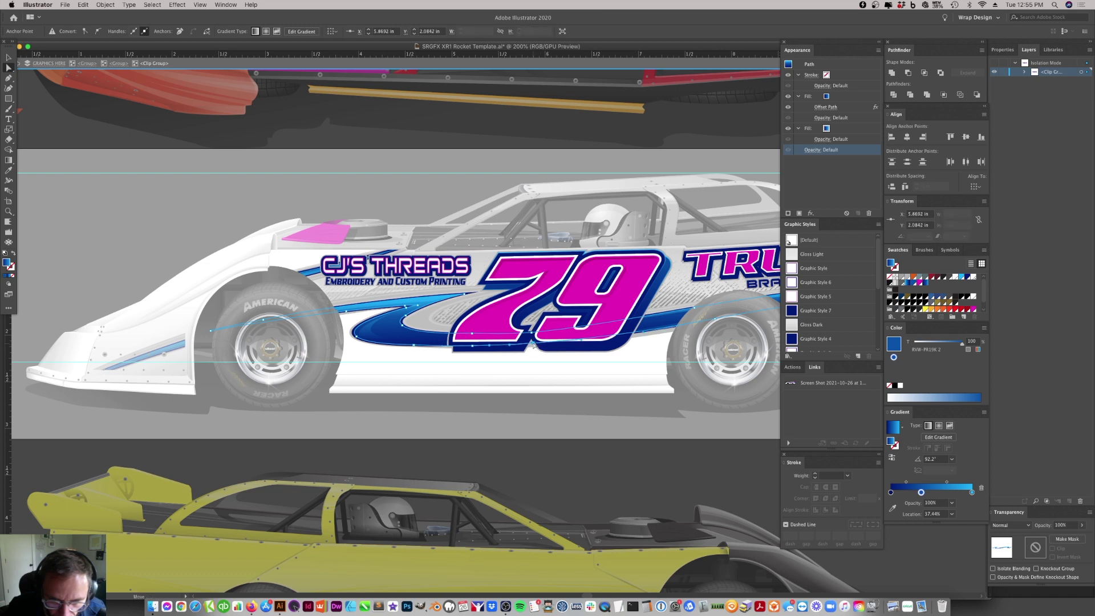
pyautogui.click(644, 336)
pyautogui.click(534, 345)
pyautogui.moveTo(563, 360); pyautogui.dragTo(564, 363)
# - Add an anchor point to the navy swoosh's lower edge beneath the 7
pyautogui.click(8, 211)
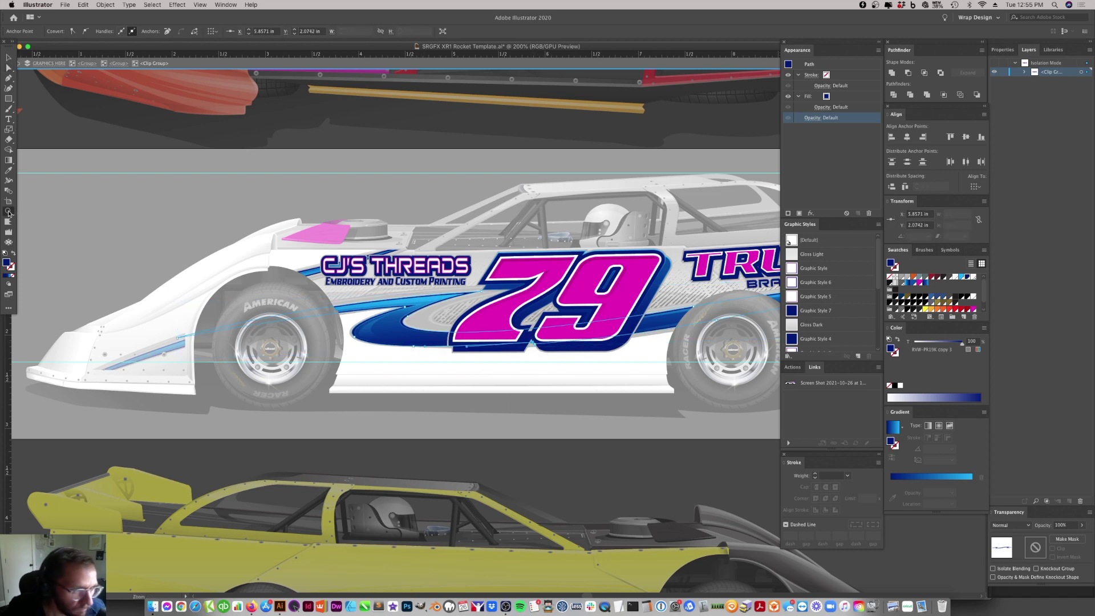
pyautogui.click(516, 347)
pyautogui.click(491, 365)
pyautogui.click(473, 378)
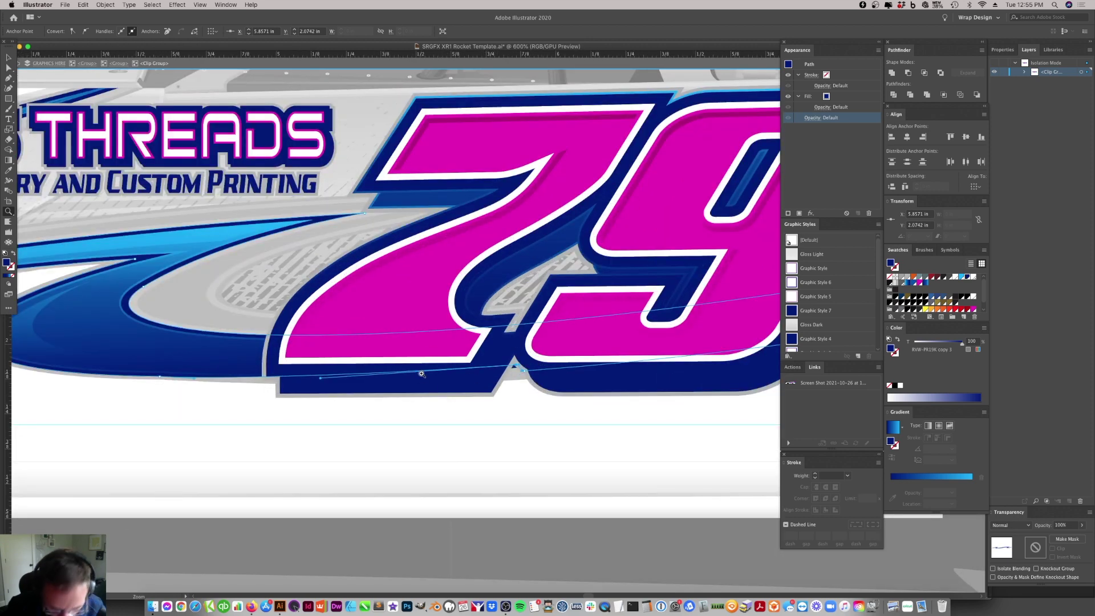
pyautogui.press('+')
pyautogui.click(476, 367)
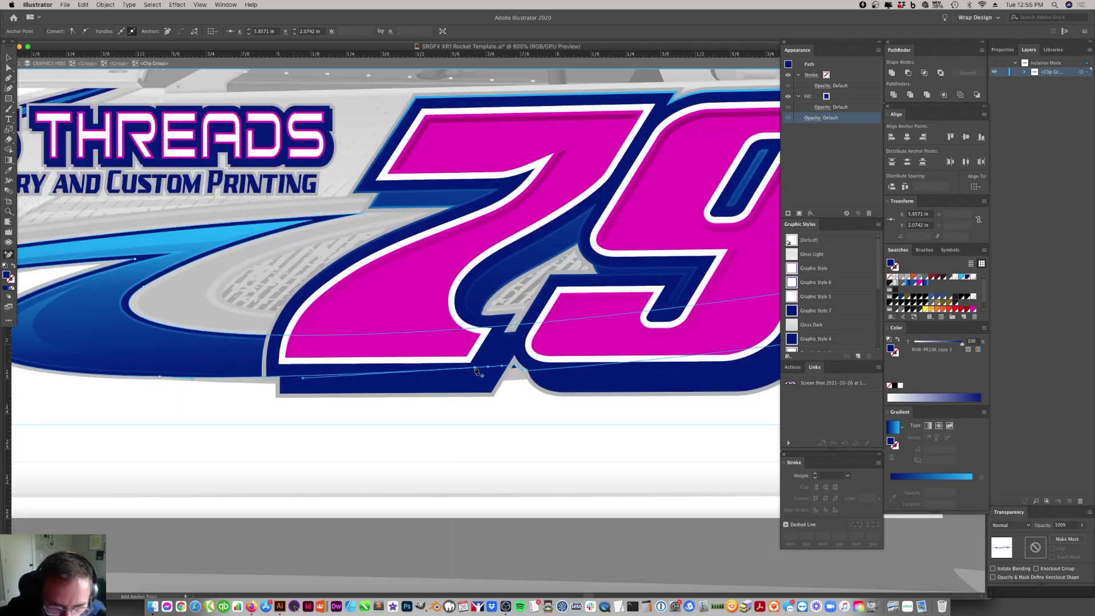
# - Add an anchor point to the blue gradient swoosh's lower edge in the gap between the 7 and 9, and leave isolation mode
pyautogui.press('a')
pyautogui.click(514, 368)
pyautogui.click(514, 371)
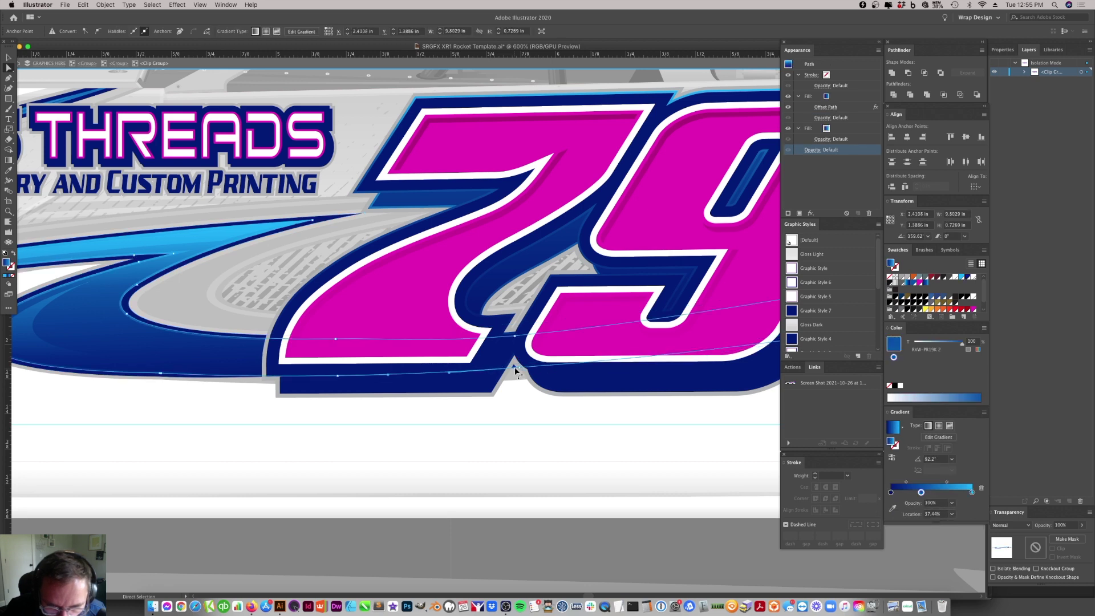
pyautogui.press('+')
pyautogui.click(524, 368)
pyautogui.press('a')
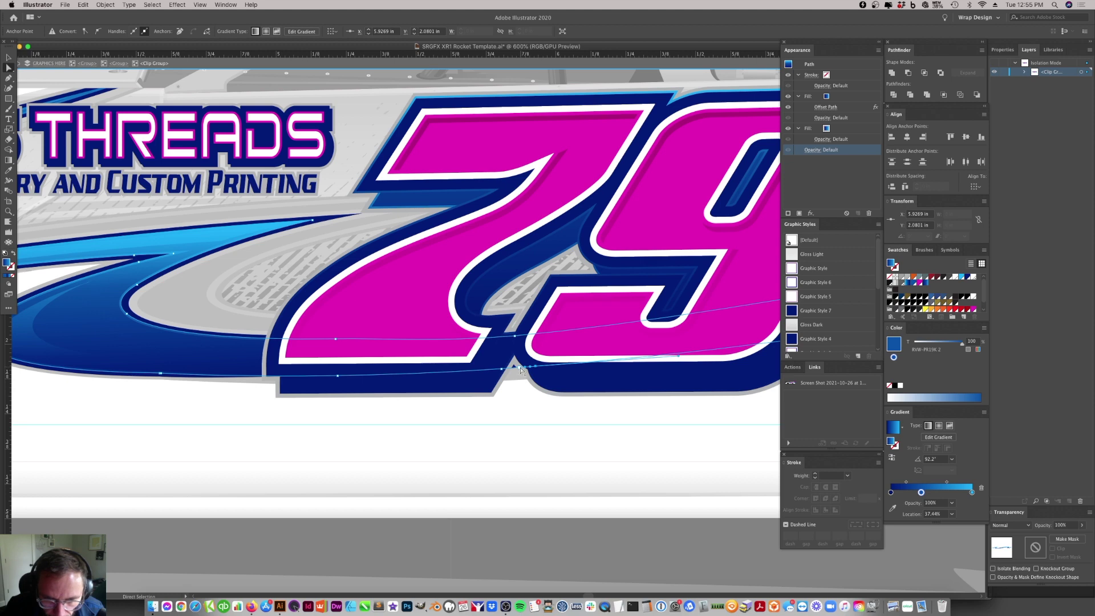
pyautogui.click(518, 366)
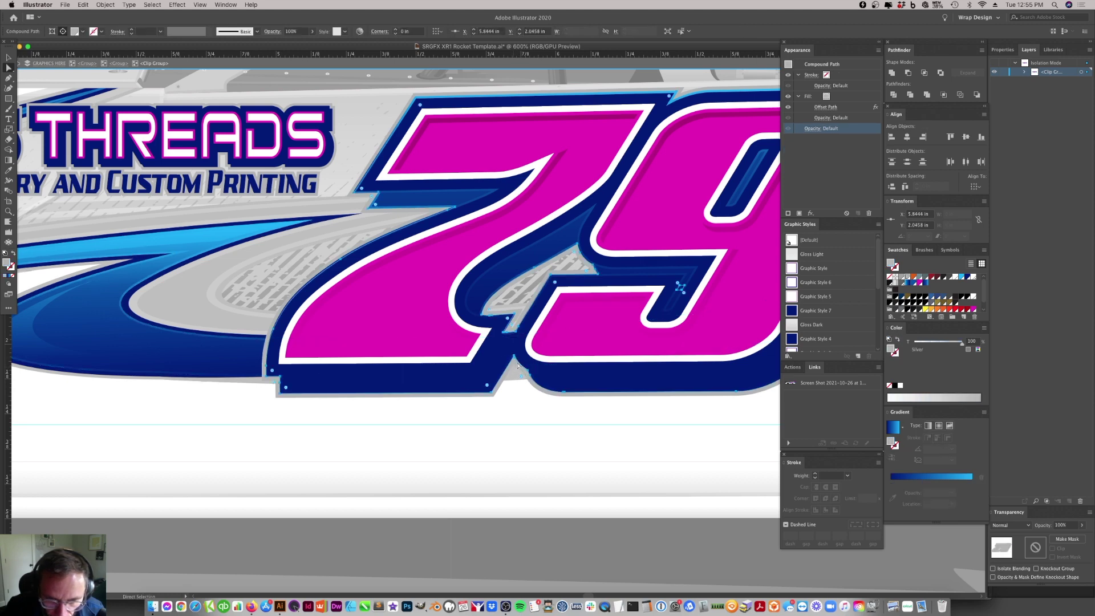
pyautogui.click(490, 415)
pyautogui.press('super+minus')
pyautogui.press('super+minus')
pyautogui.press('super+minus')
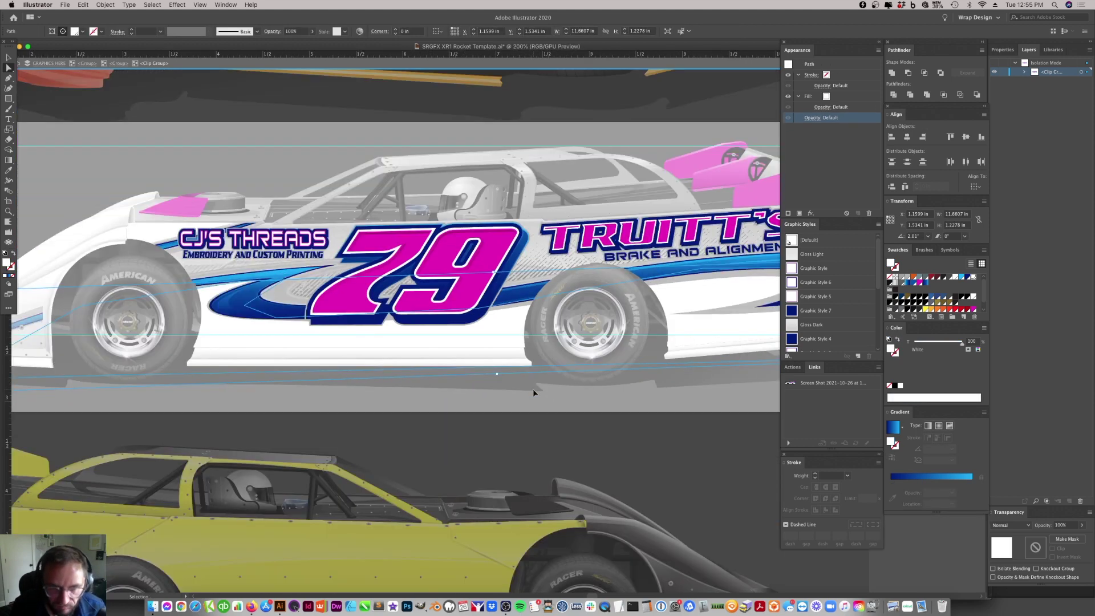
pyautogui.press('super+minus')
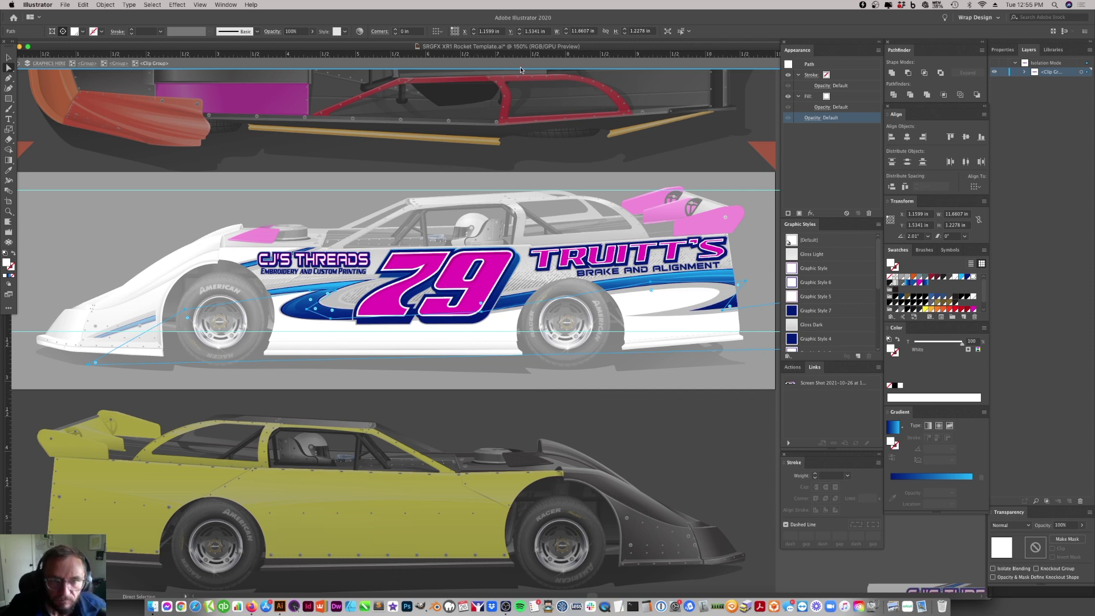
pyautogui.doubleClick(459, 102)
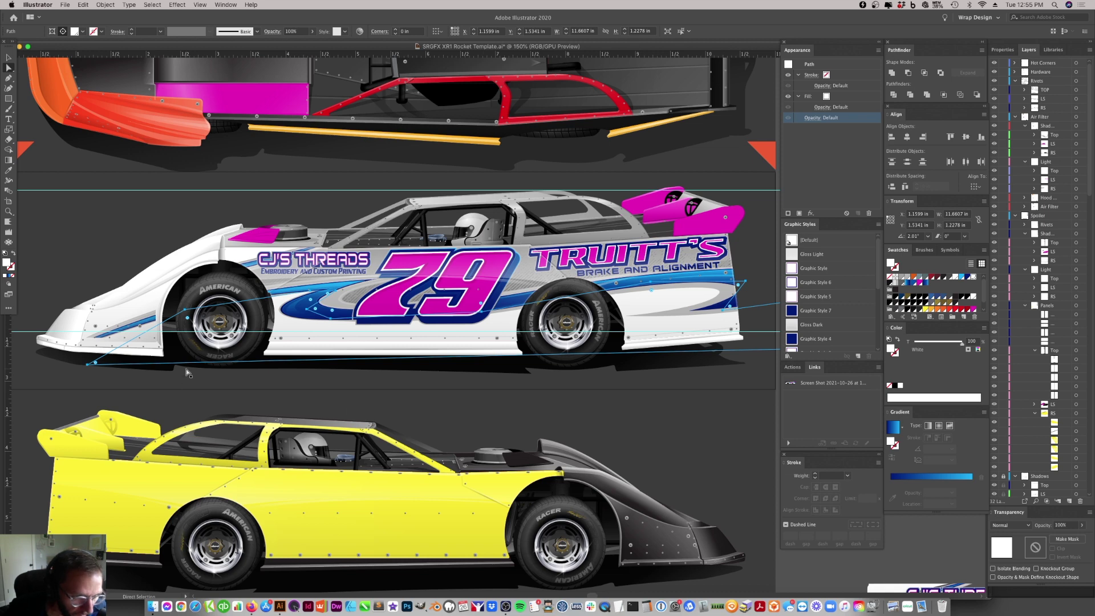
pyautogui.click(8, 58)
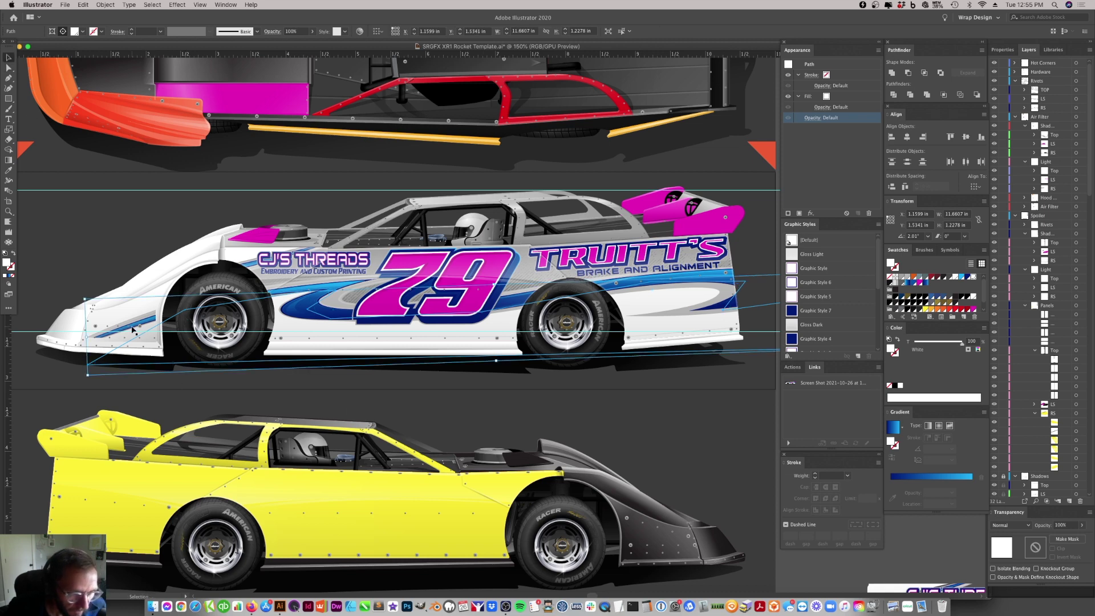
pyautogui.doubleClick(136, 330)
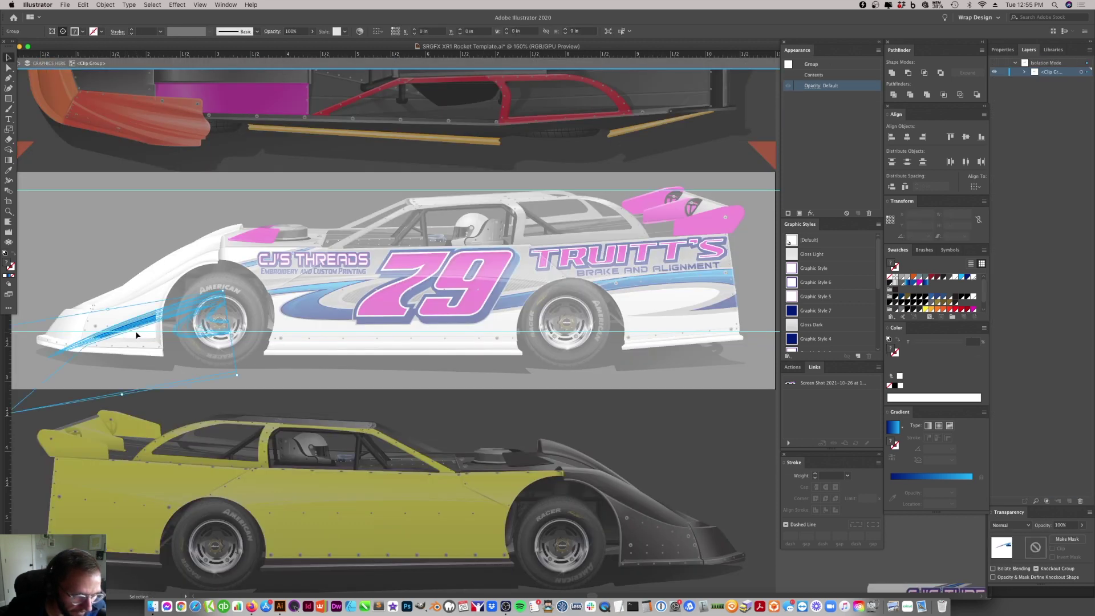
pyautogui.doubleClick(148, 327)
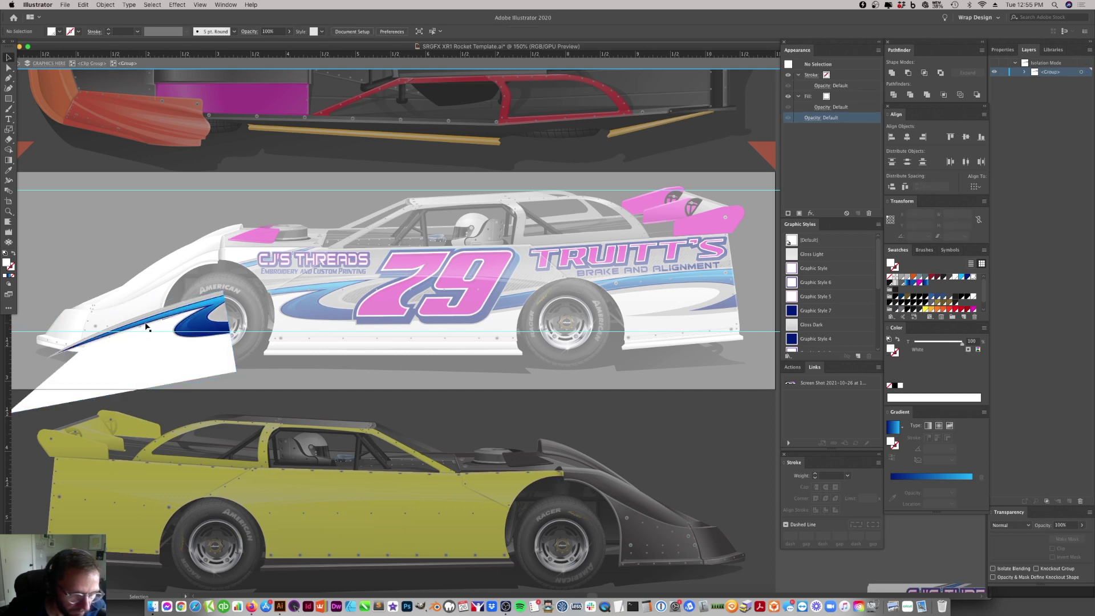
pyautogui.doubleClick(257, 93)
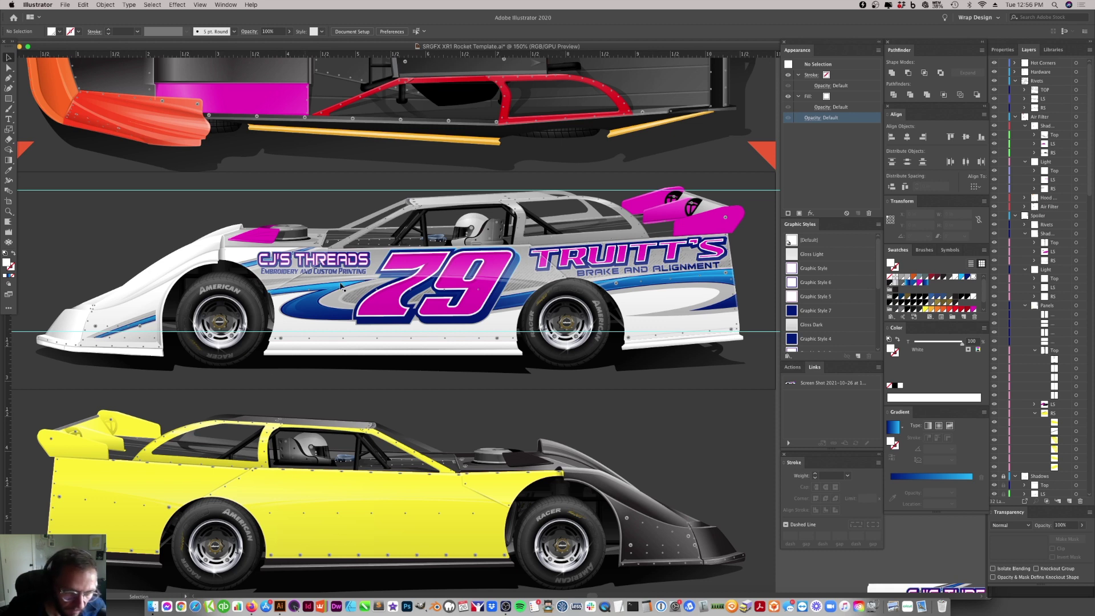
# - Isolate the side wrap's nested clip group, nudge the CJ'S THREADS lettering group slightly down, and leave isolation mode
pyautogui.doubleClick(353, 269)
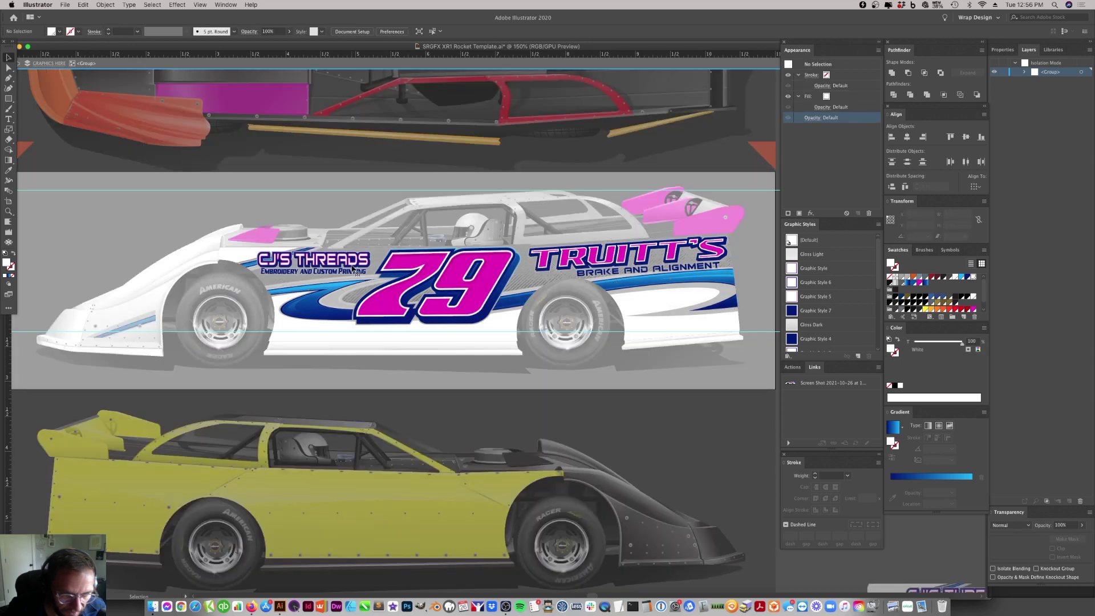
pyautogui.click(356, 267)
pyautogui.doubleClick(353, 267)
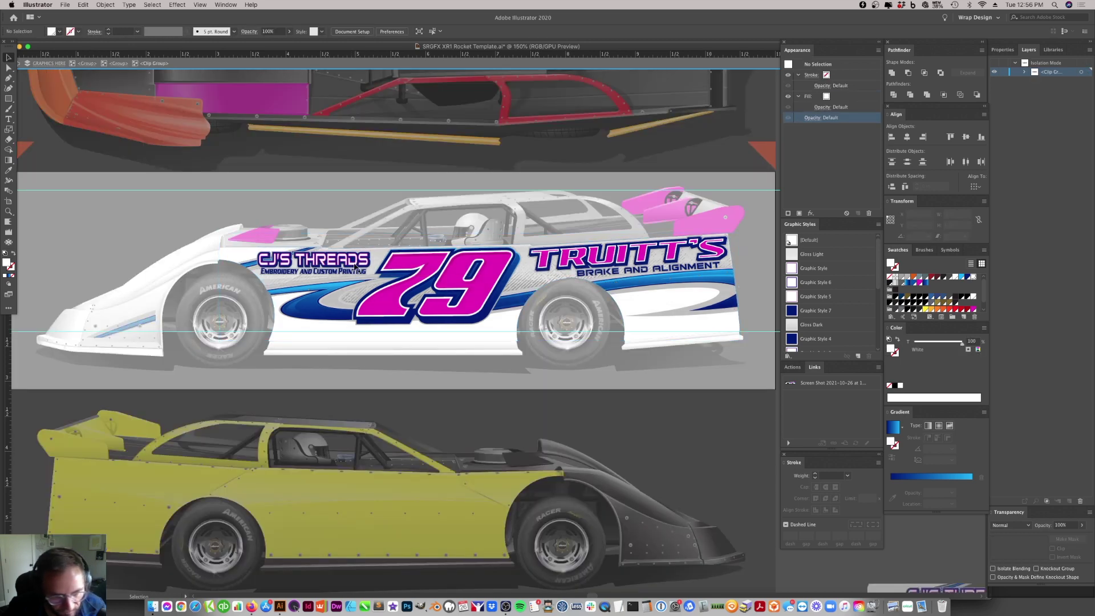
pyautogui.doubleClick(354, 267)
pyautogui.press('Down')
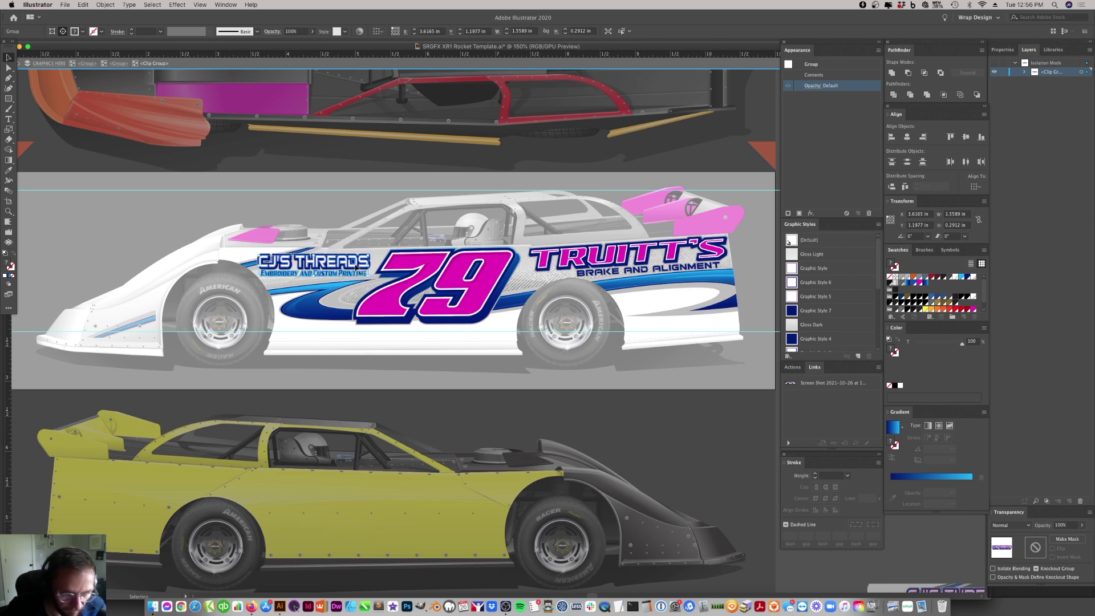
pyautogui.click(381, 221)
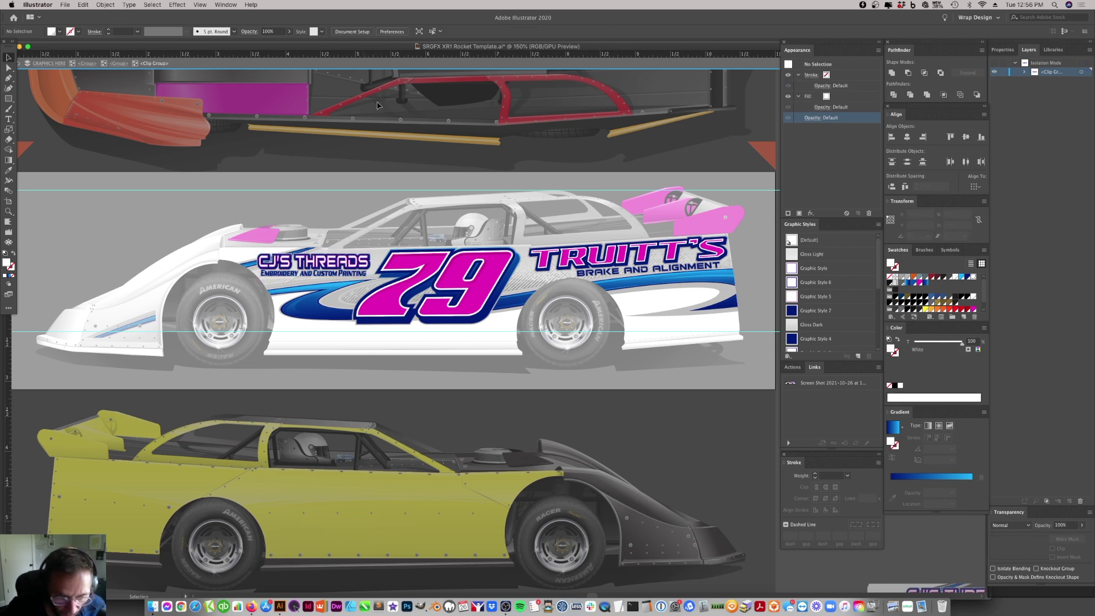
pyautogui.click(419, 60)
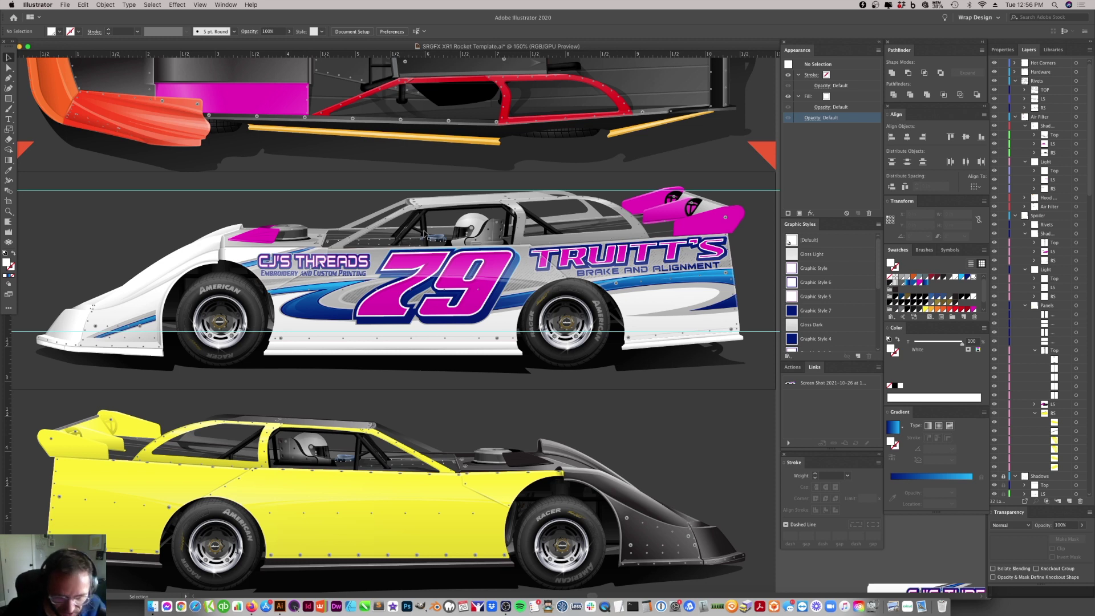
# - Examine the swoosh paths in the nose's clip group and look over the wrap along the whole side view
pyautogui.doubleClick(150, 334)
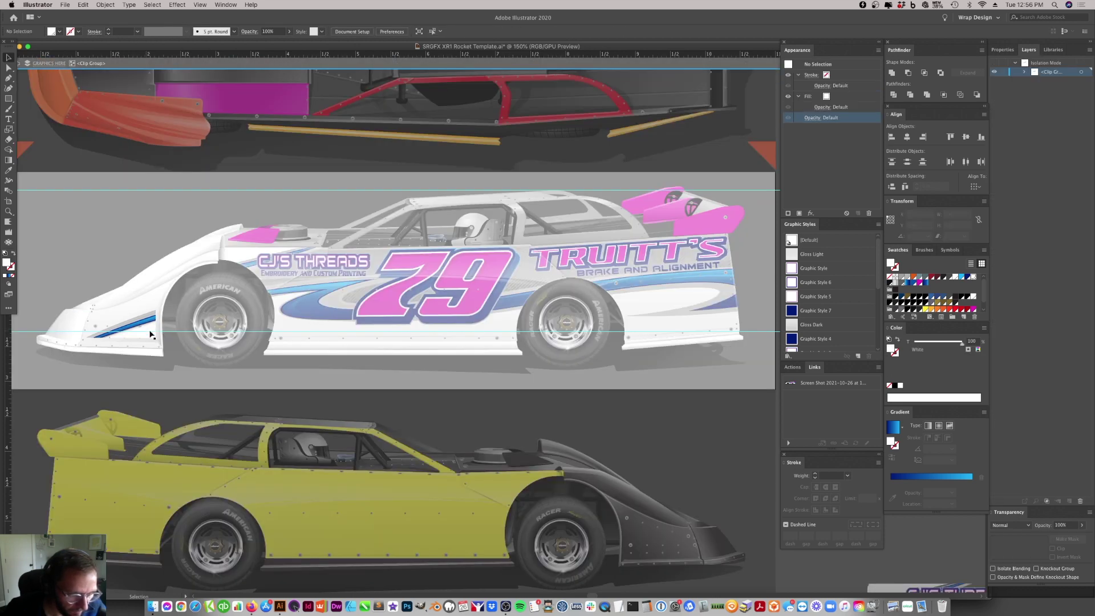
pyautogui.press('a')
pyautogui.click(151, 334)
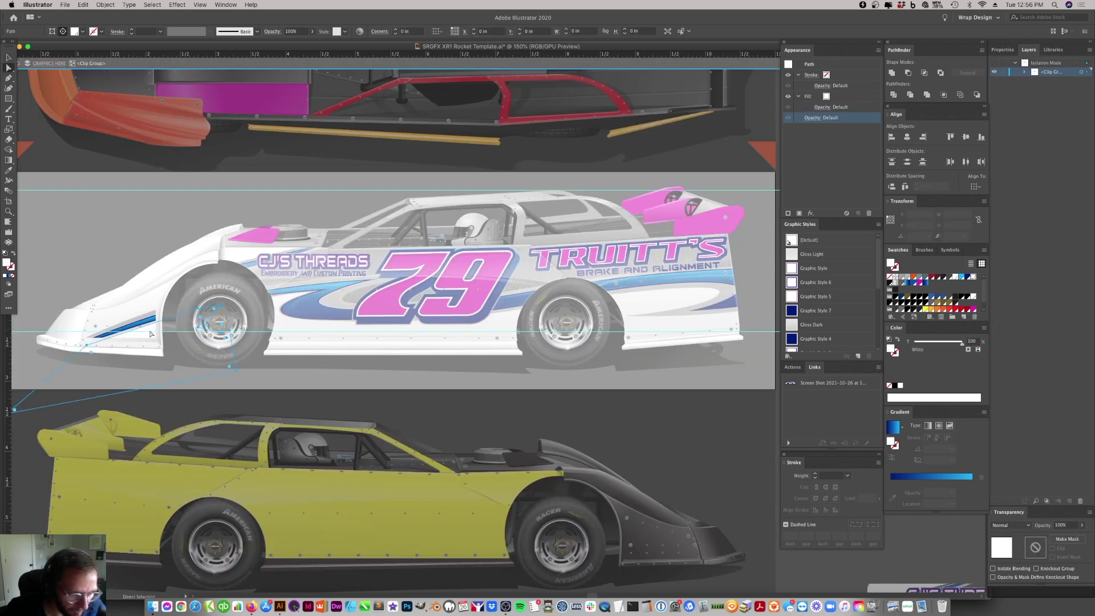
pyautogui.click(148, 317)
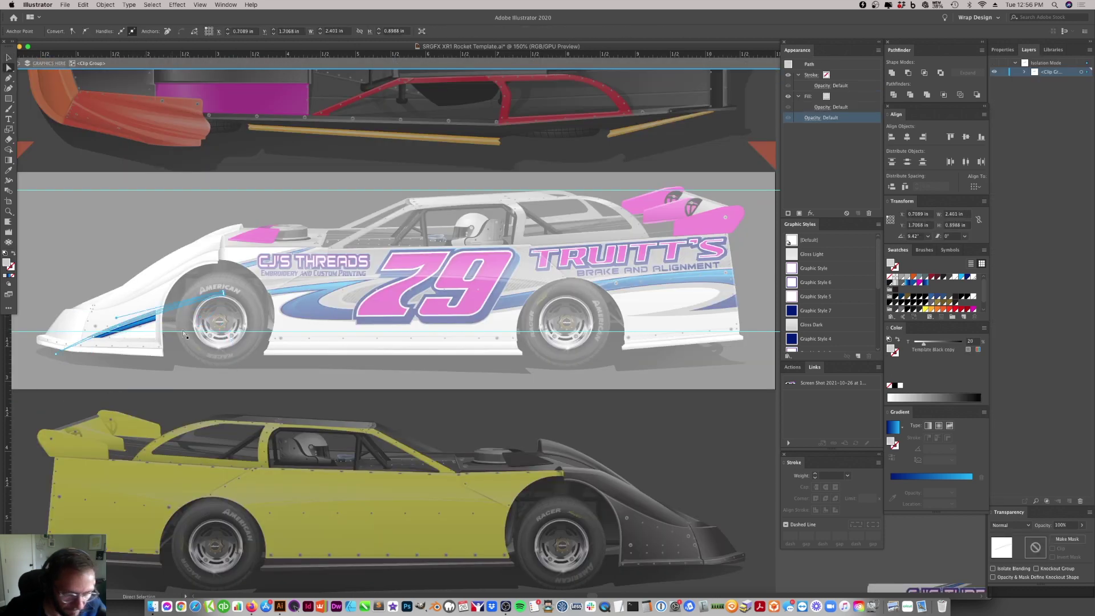
pyautogui.press('Escape')
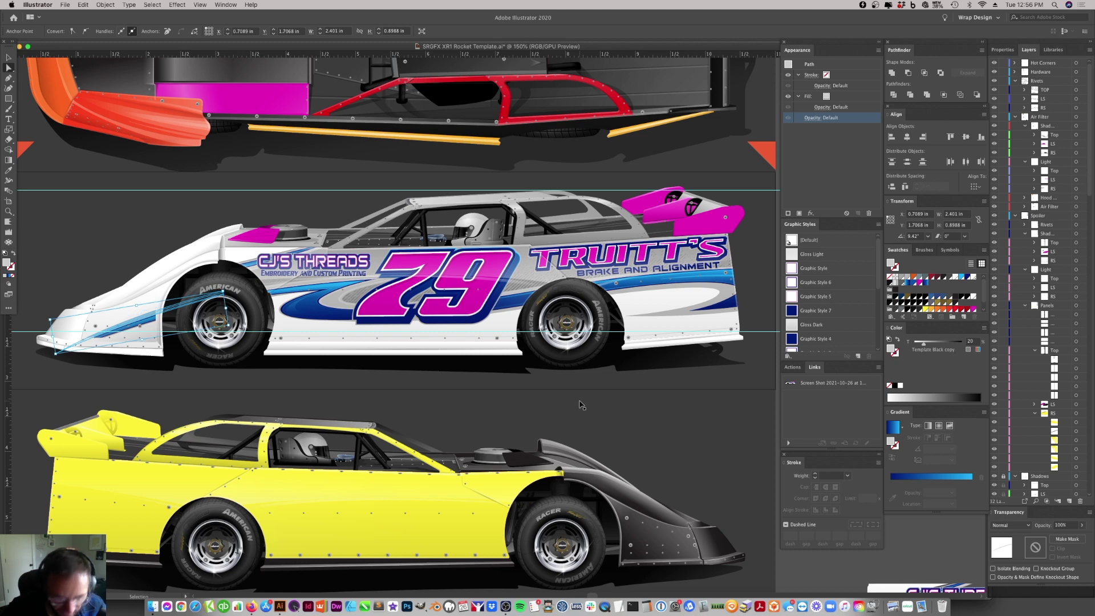
pyautogui.press('super+minus')
pyautogui.scroll(5, 582, 404)
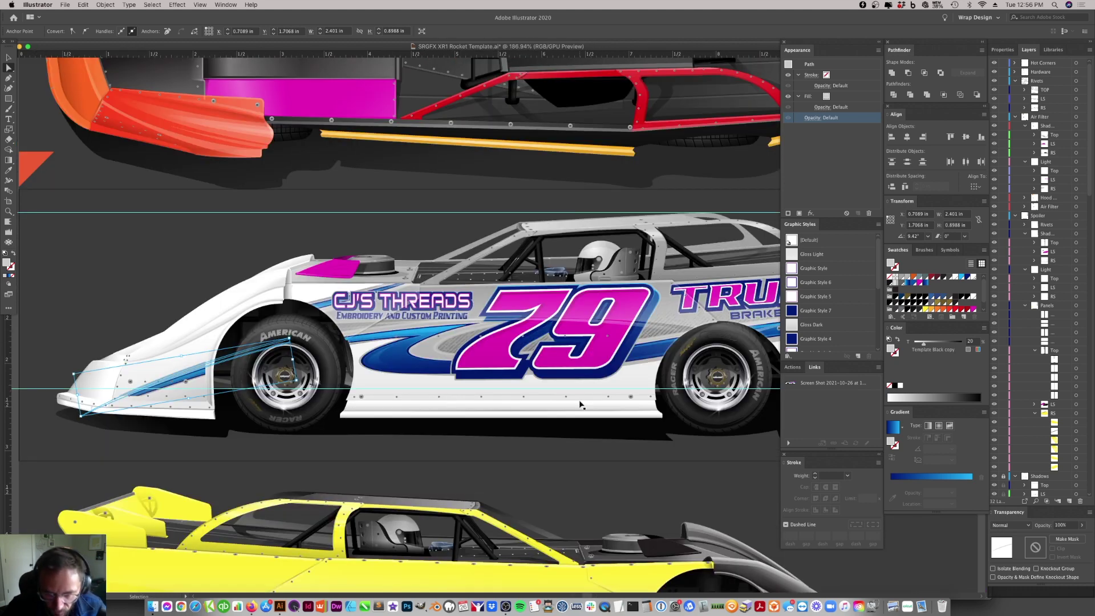
pyautogui.scroll(-1, 563, 386)
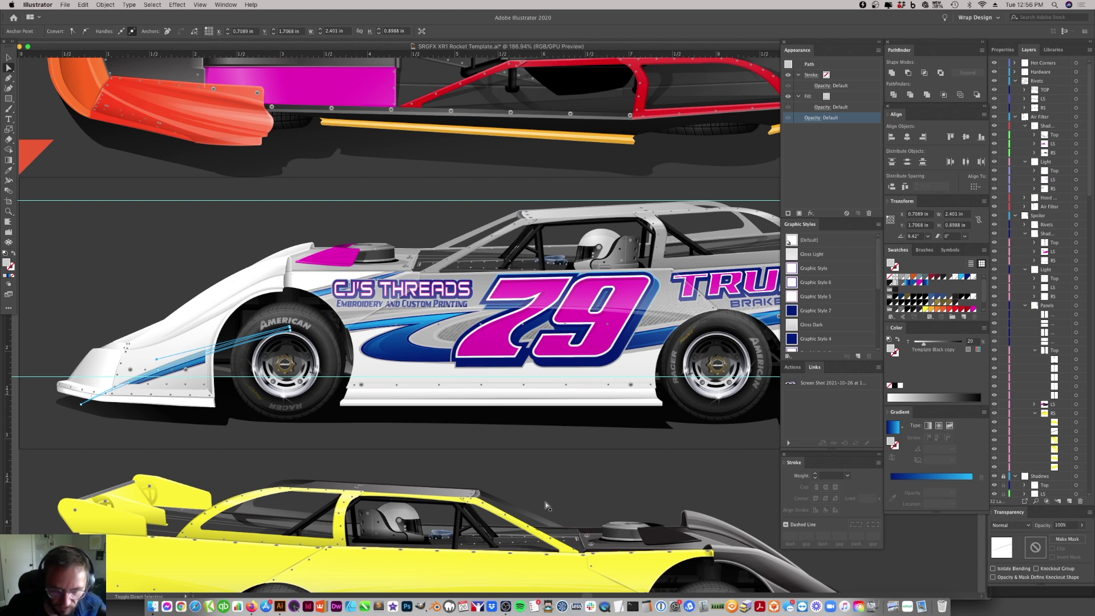
pyautogui.hscroll(5, 503, 488)
pyautogui.scroll(-8, 503, 488)
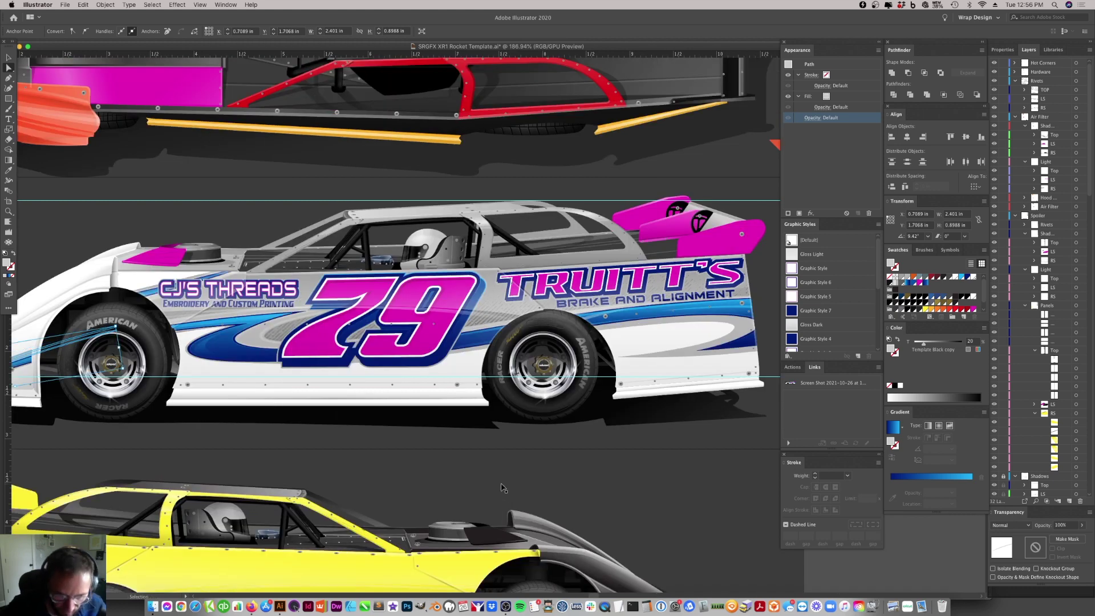